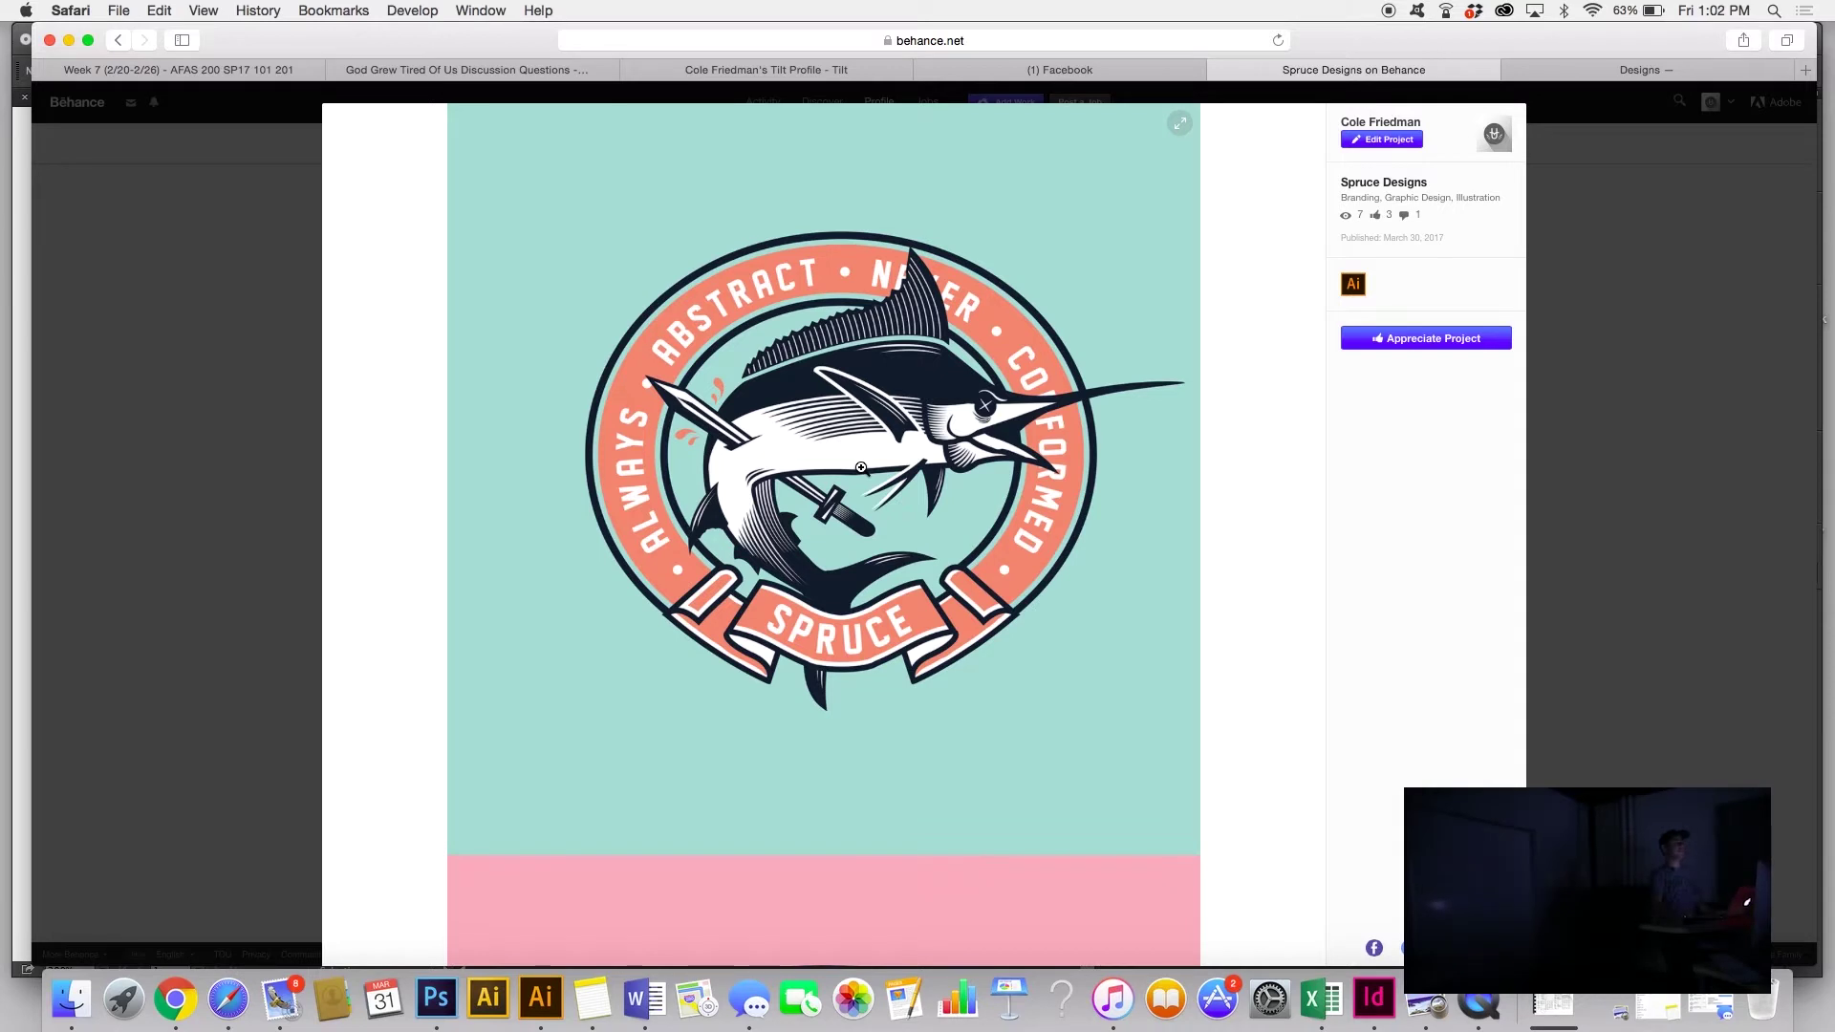
Step: Review the Spruce Designs project from the marlin badge through the USA can, the surfing skeleton and the Spruce Aloha artwork
scroll(861, 467, down, 10)
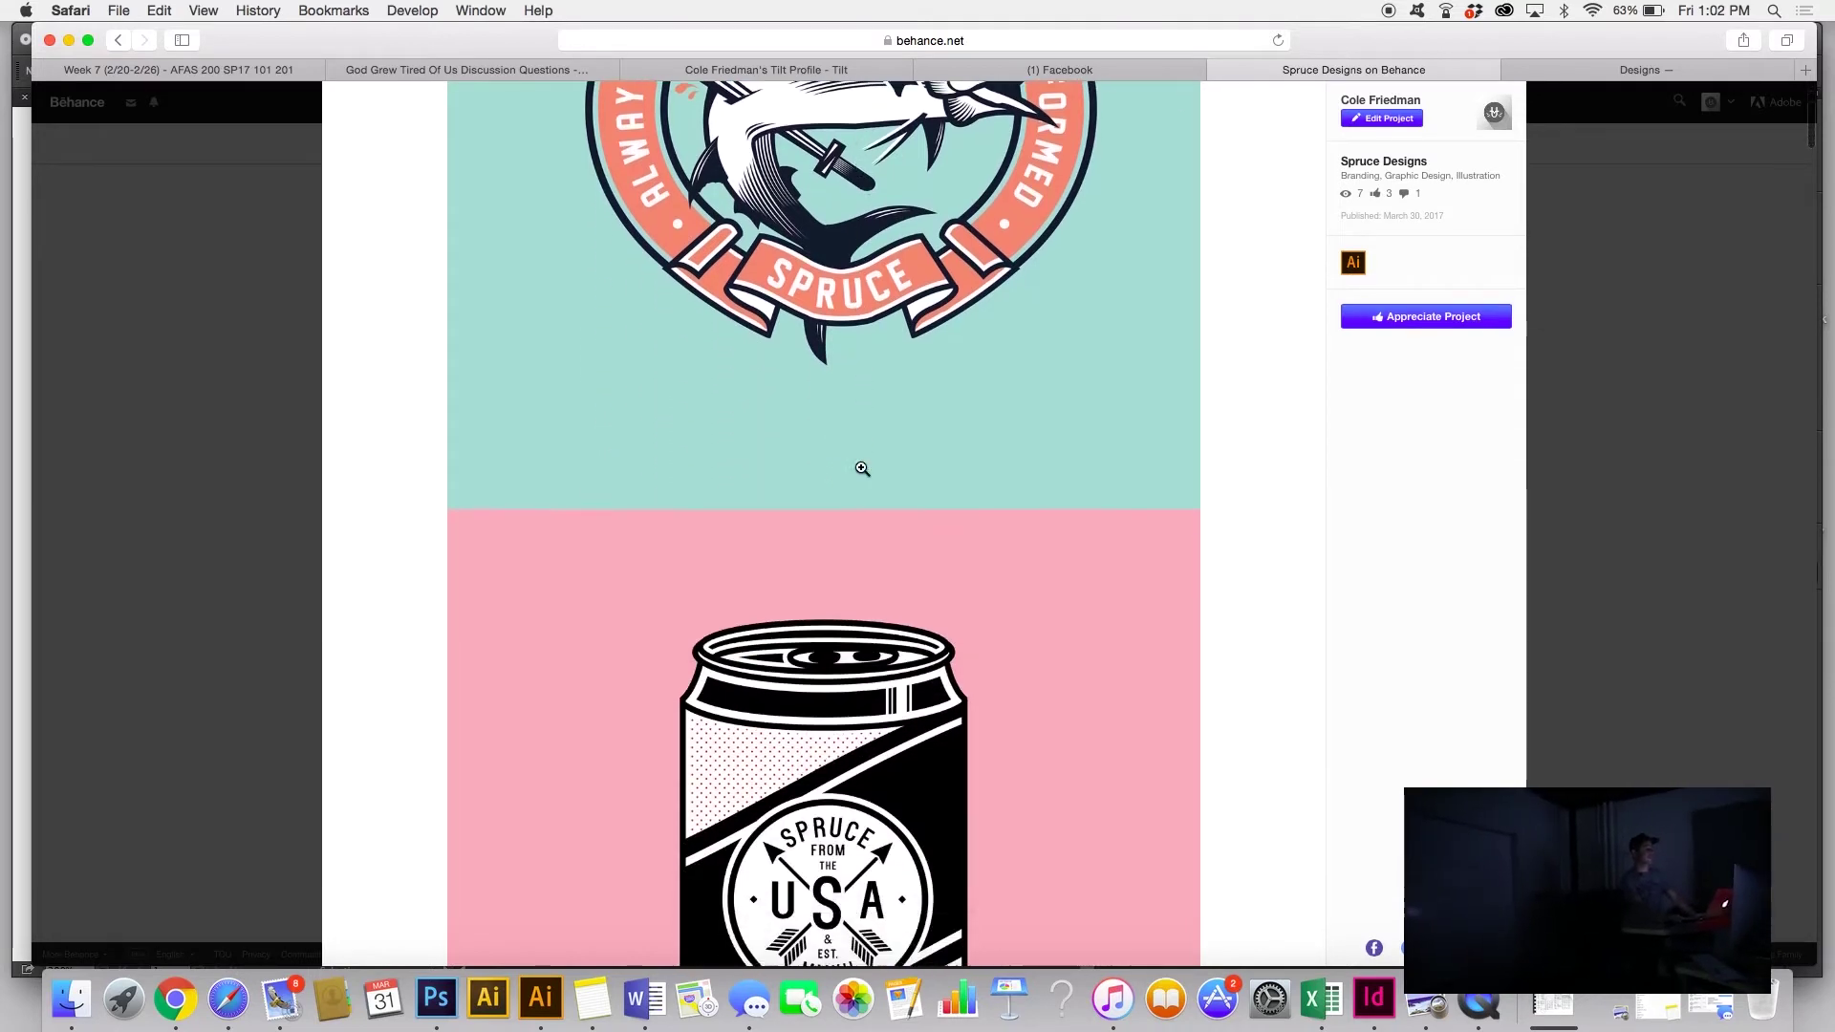
scroll(861, 468, down, 6)
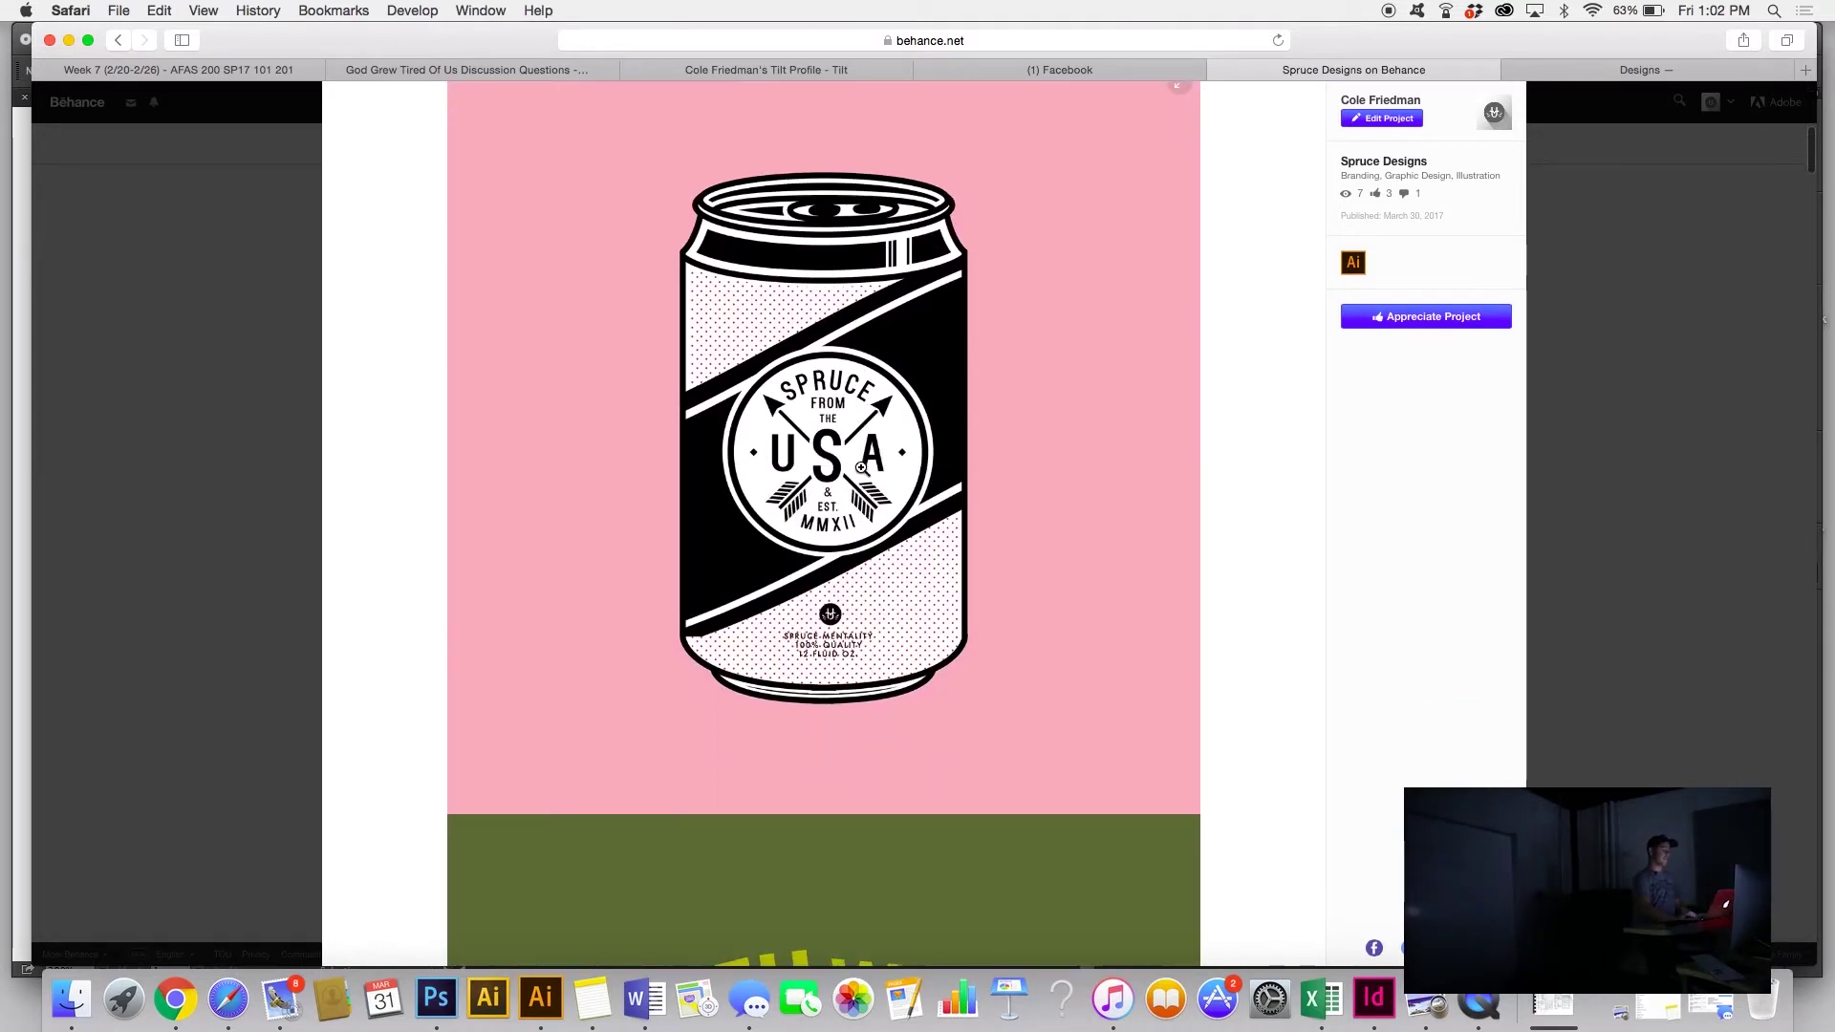
scroll(861, 467, up, 2)
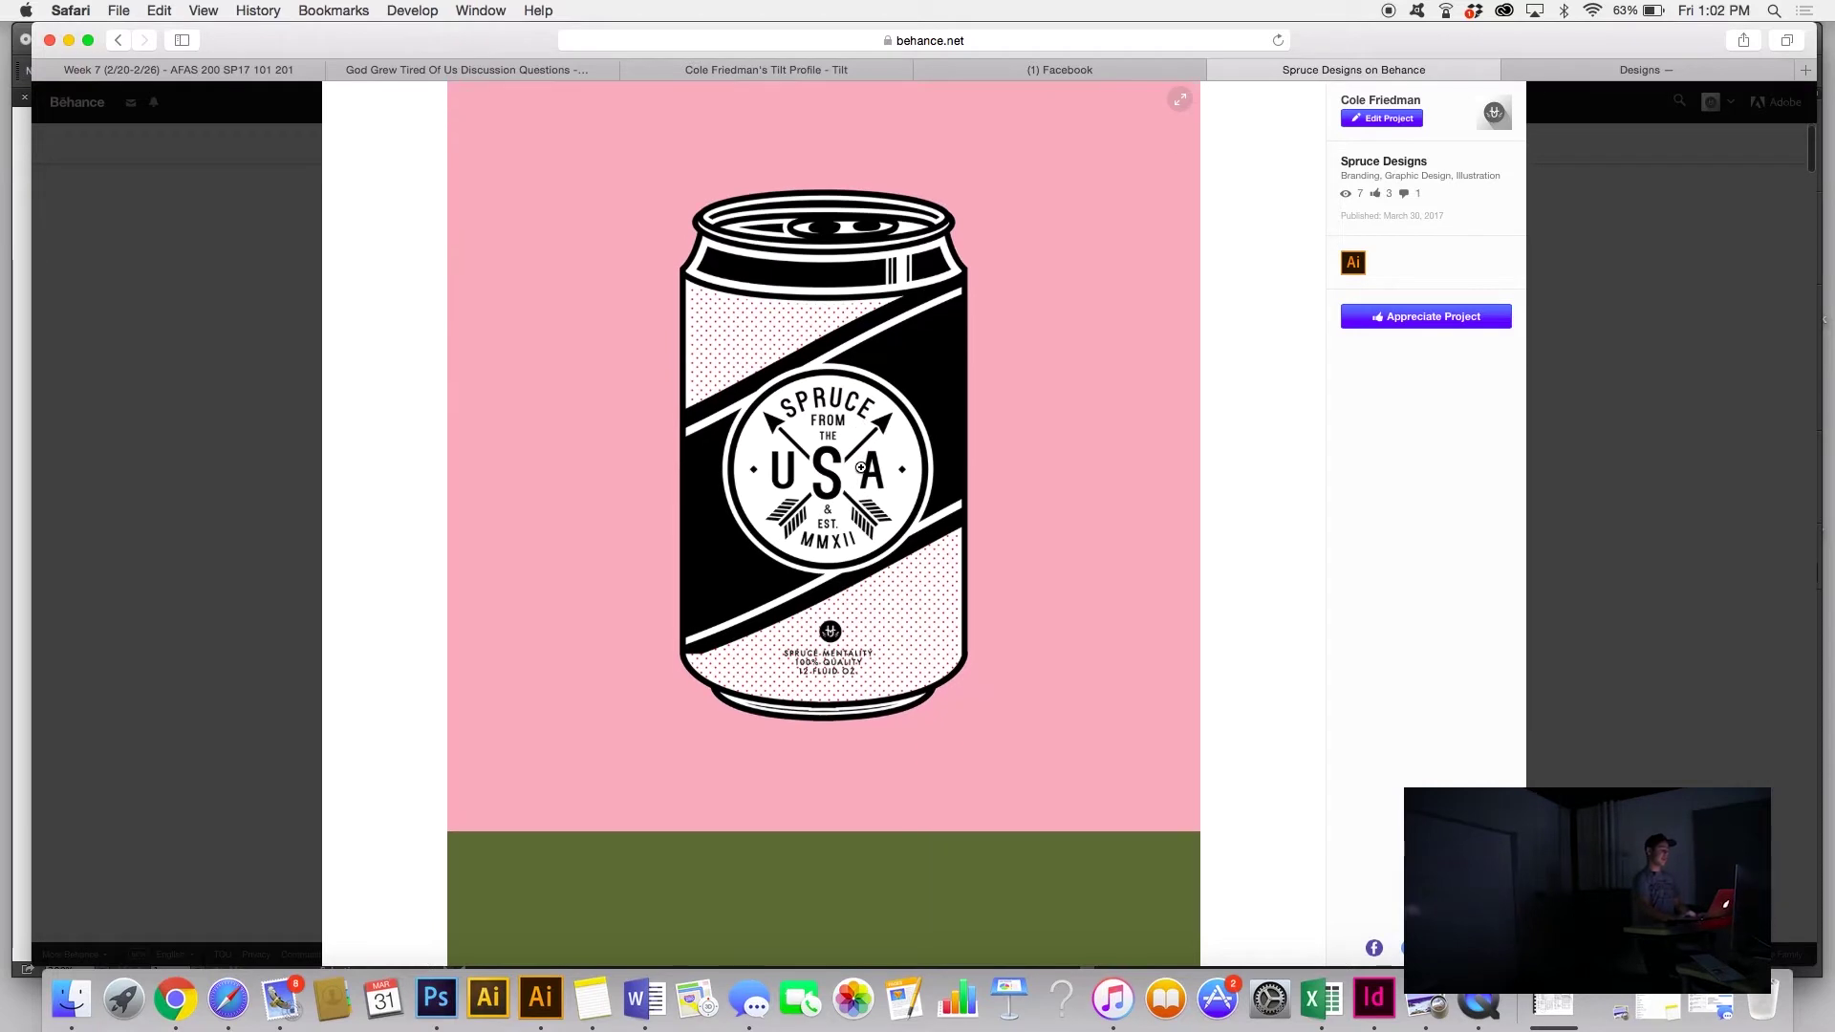
scroll(861, 468, down, 2)
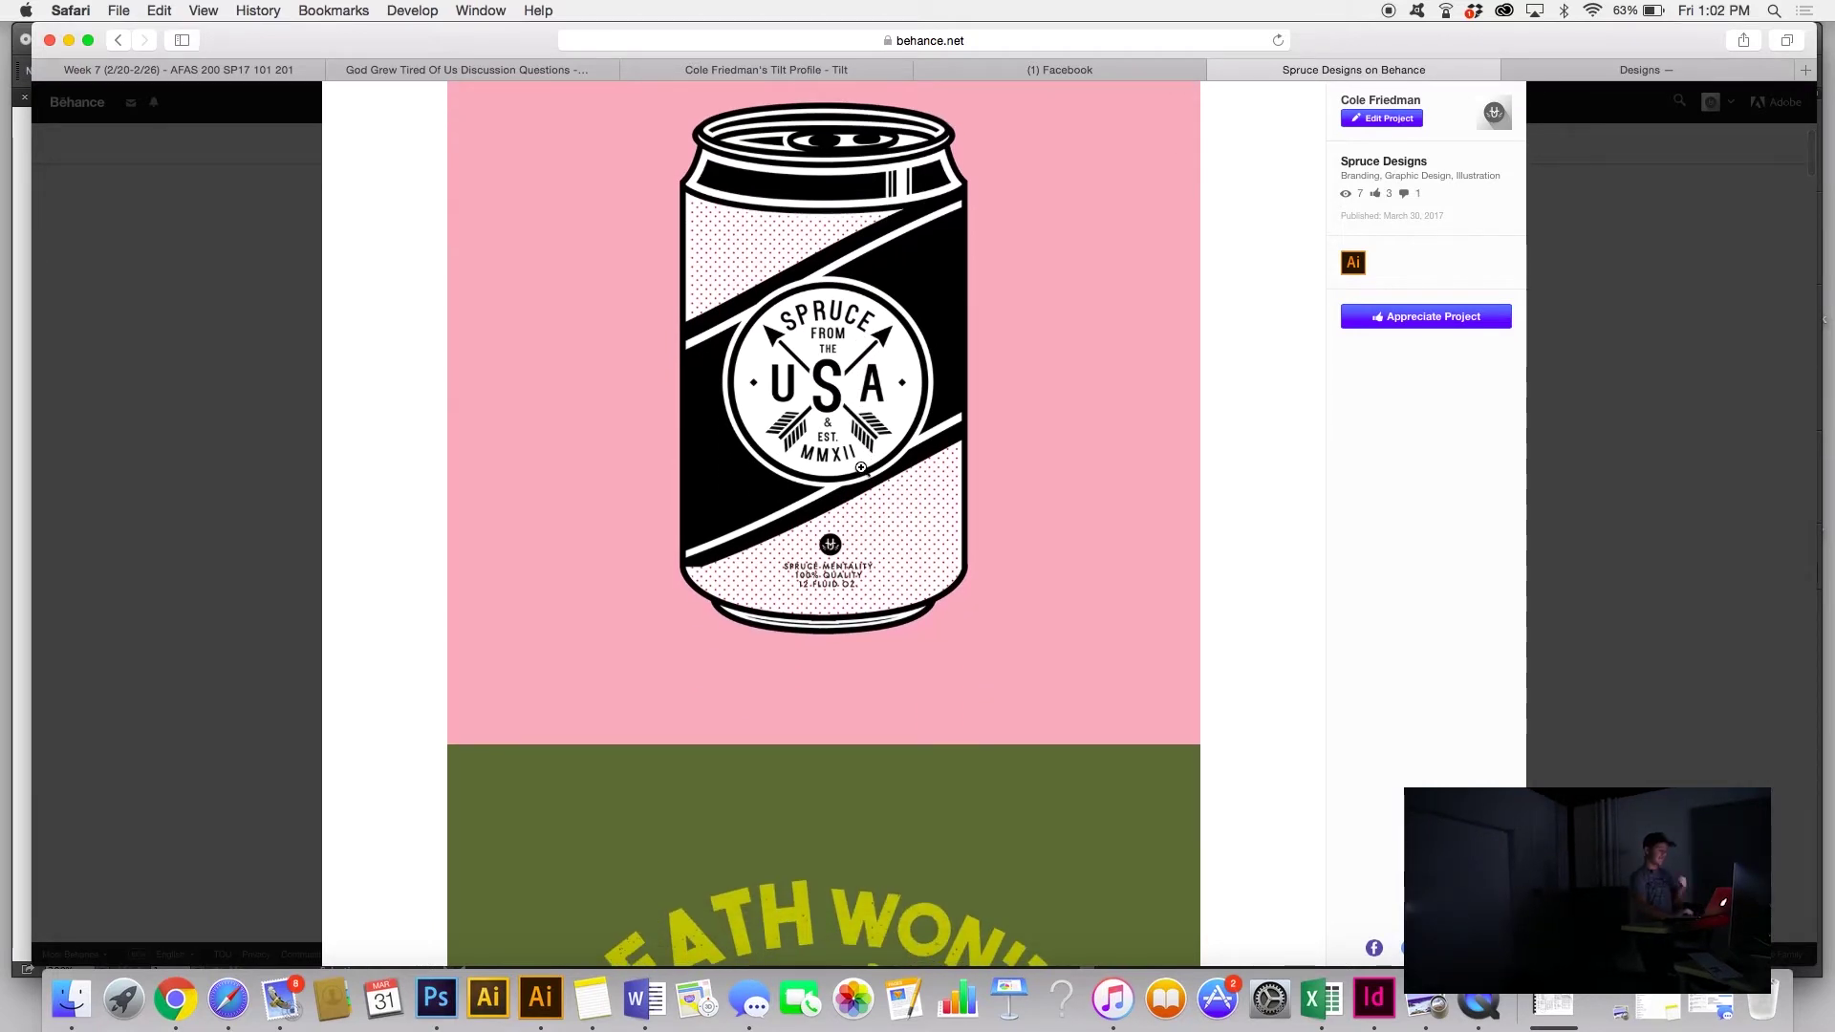
scroll(861, 467, down, 5)
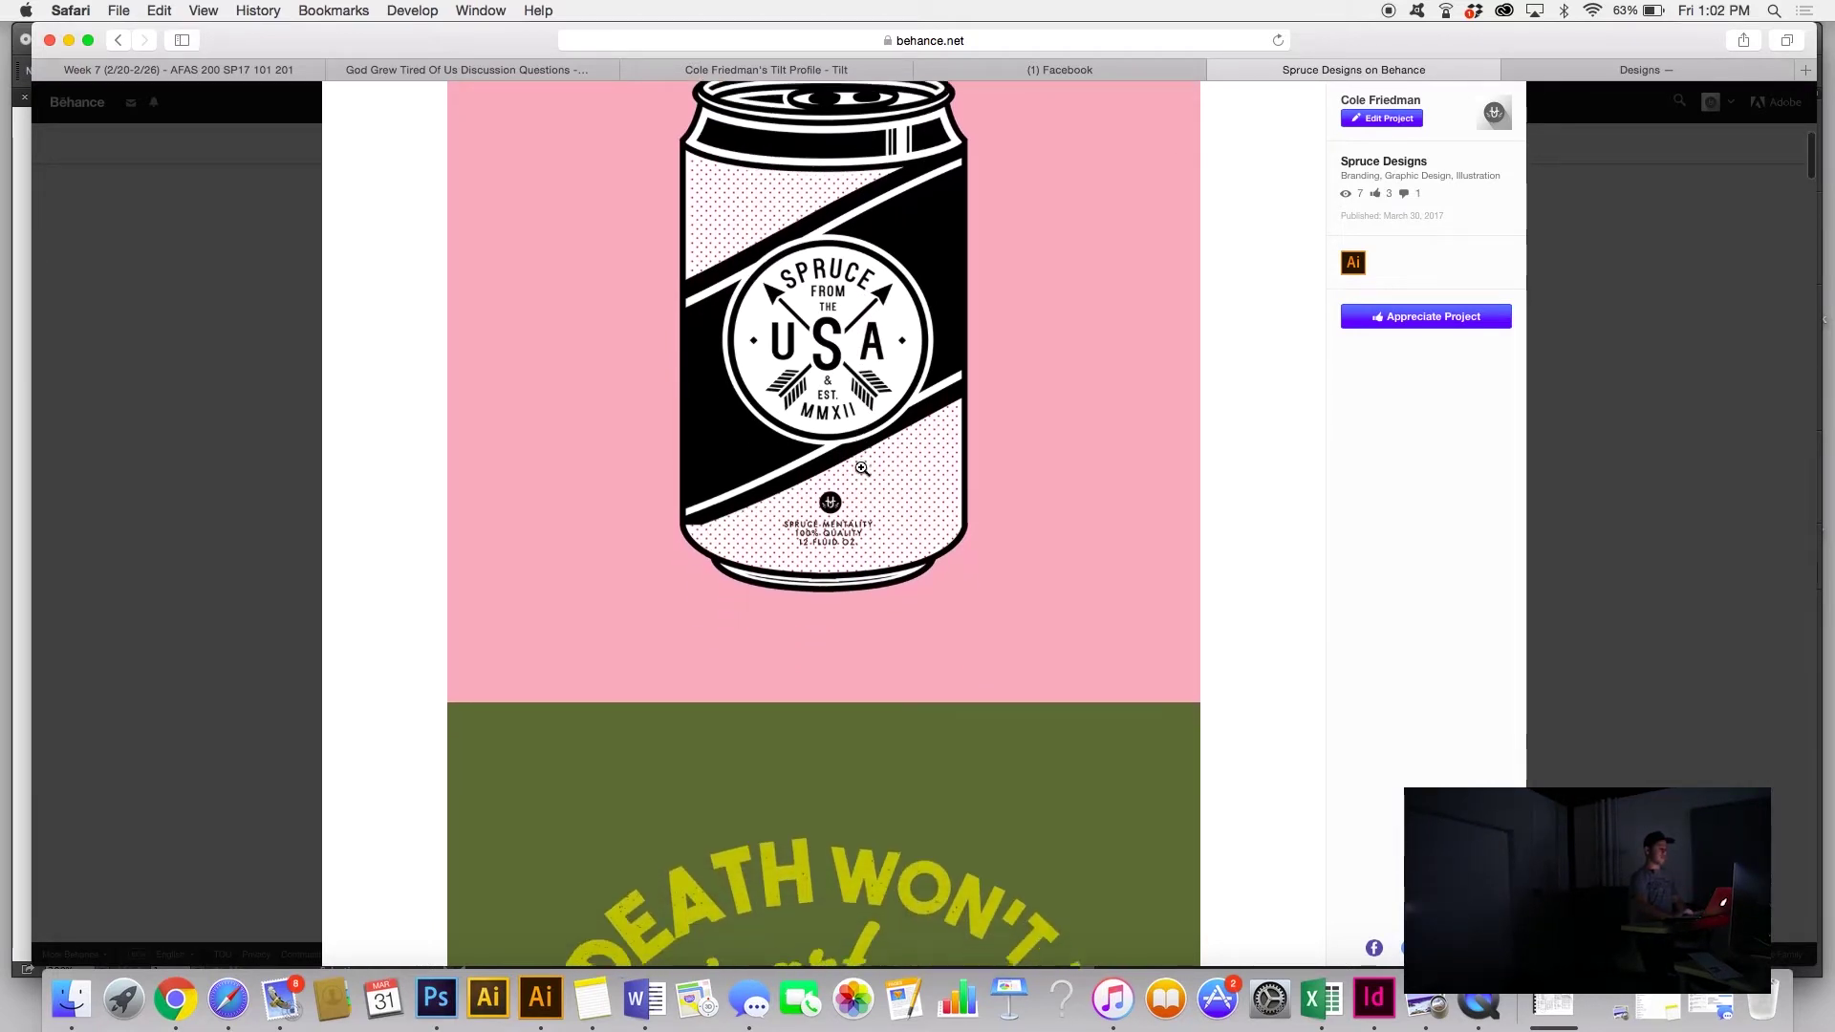
scroll(862, 467, down, 6)
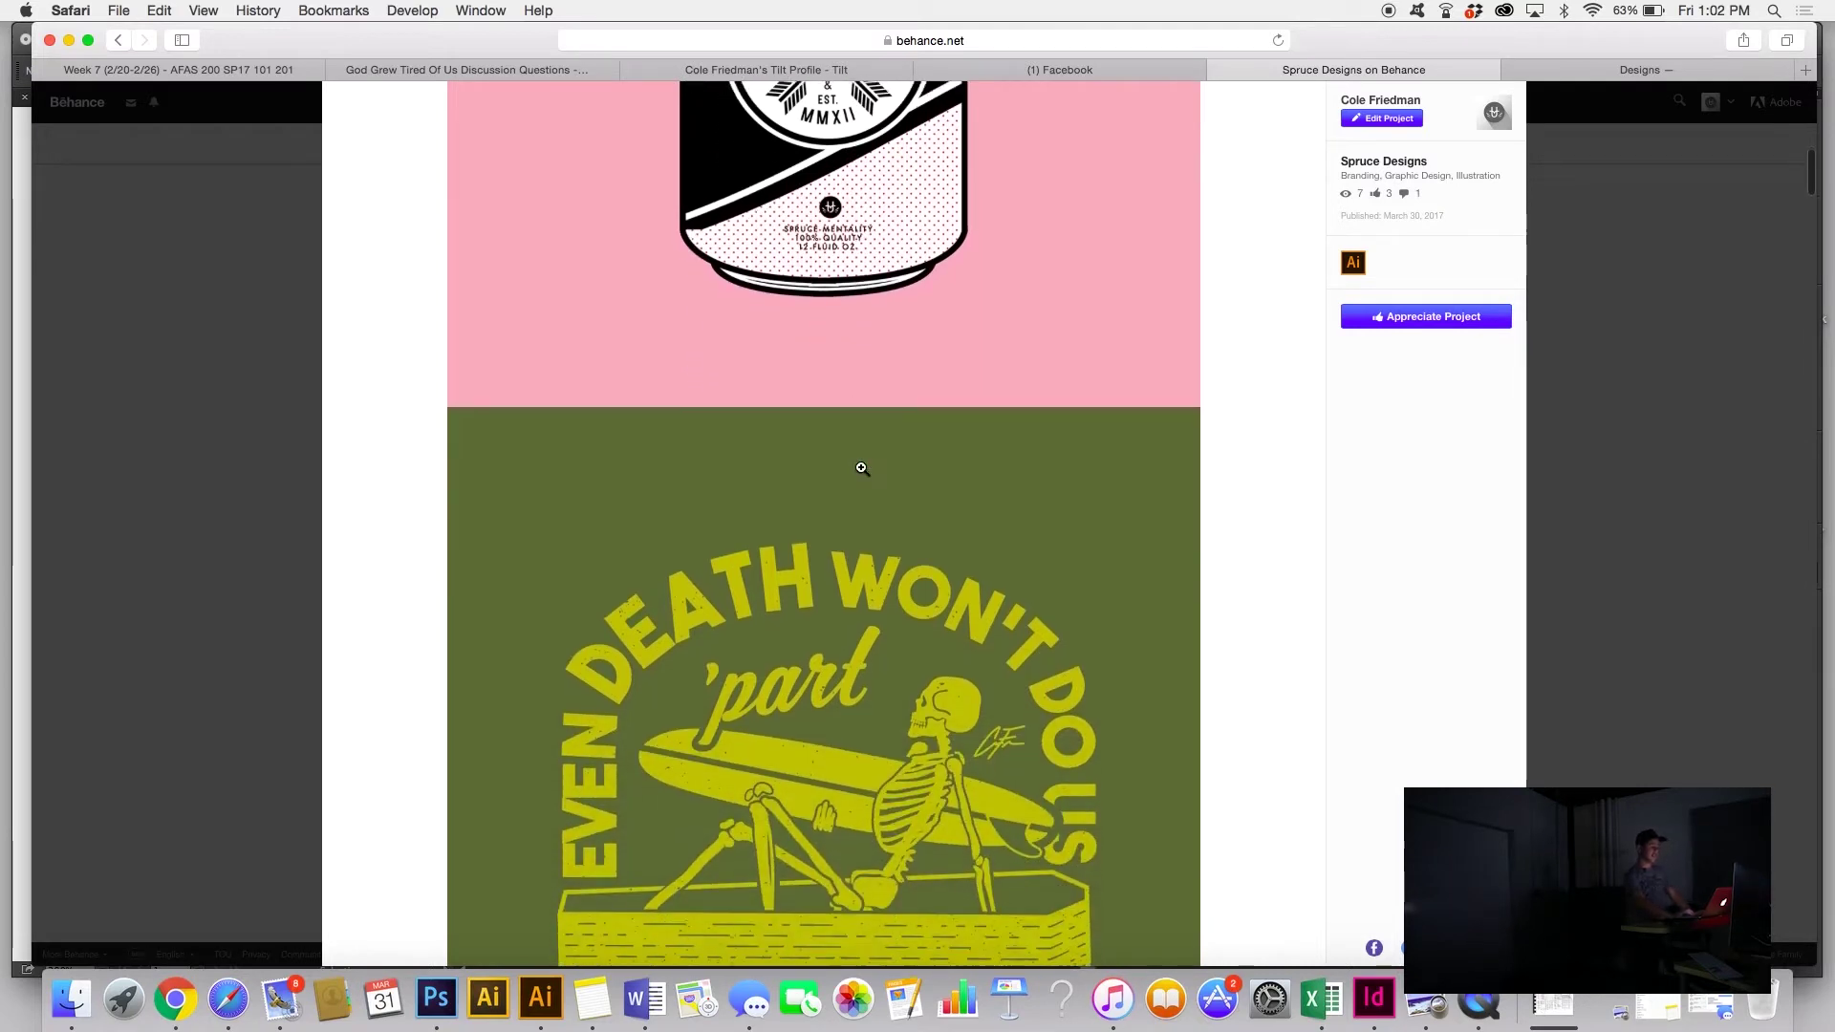
scroll(861, 467, down, 3)
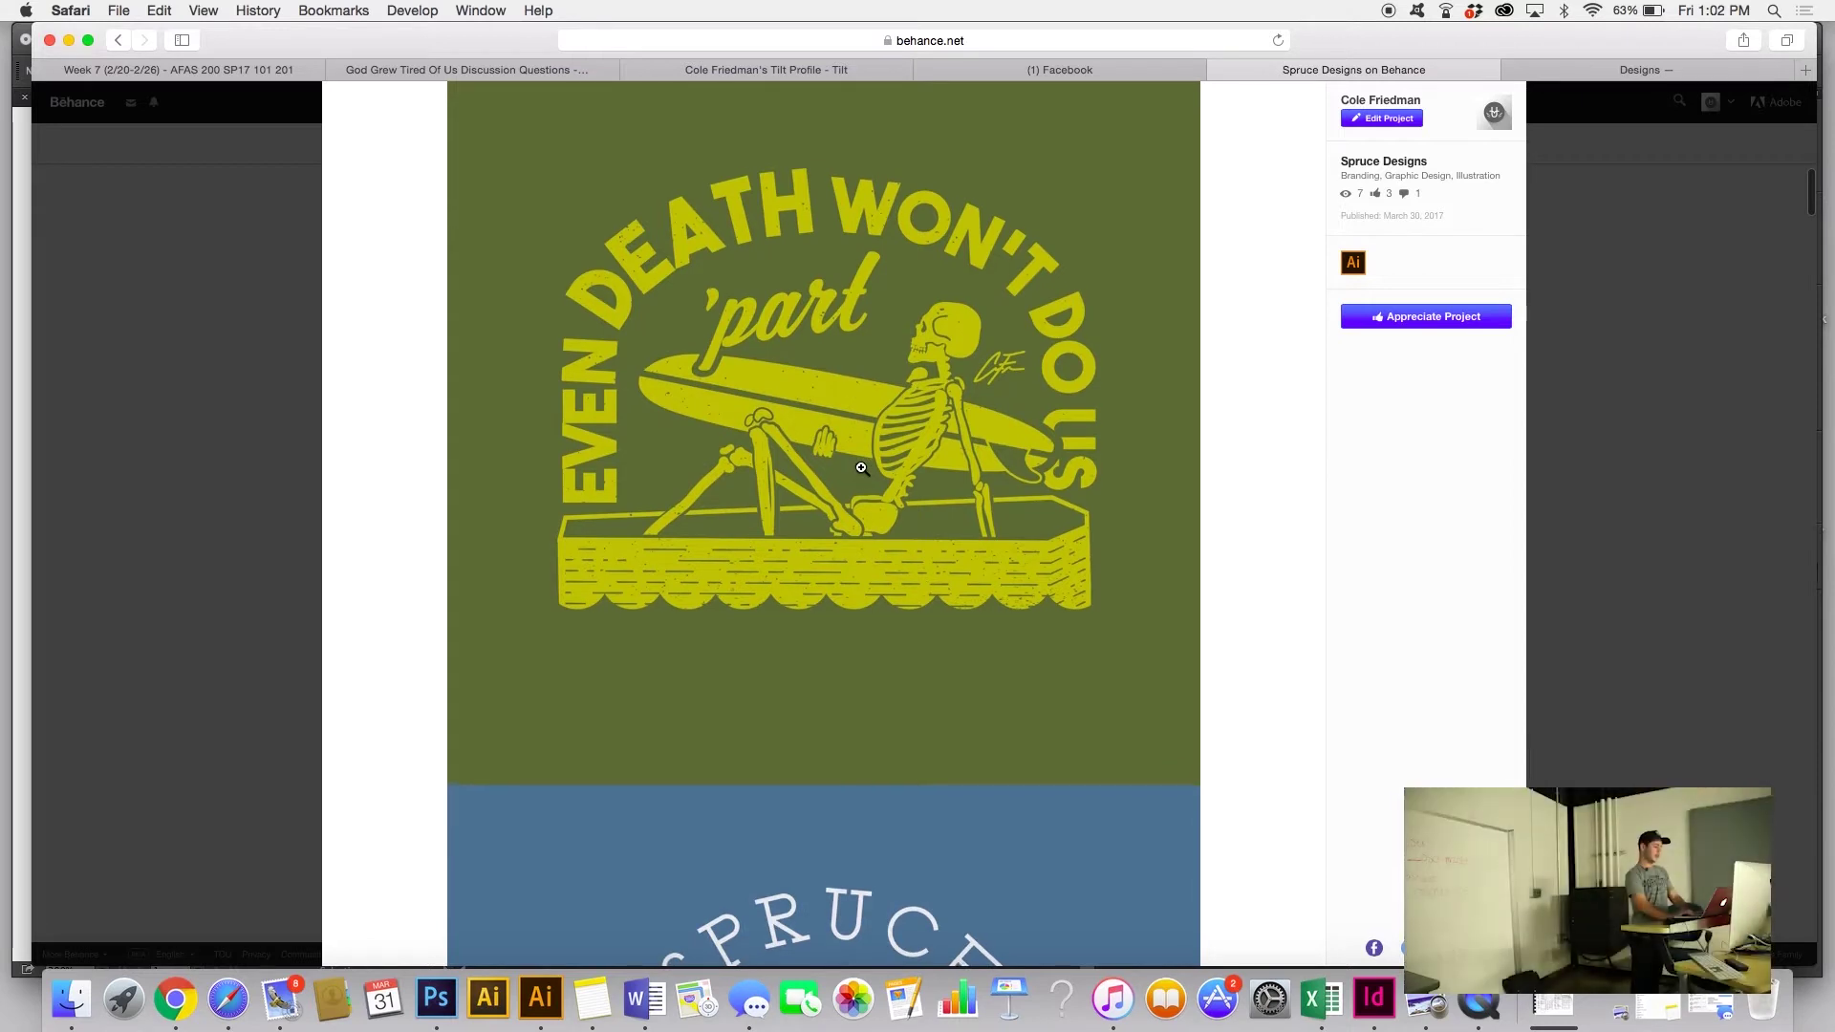
scroll(861, 467, down, 2)
scroll(861, 467, down, 5)
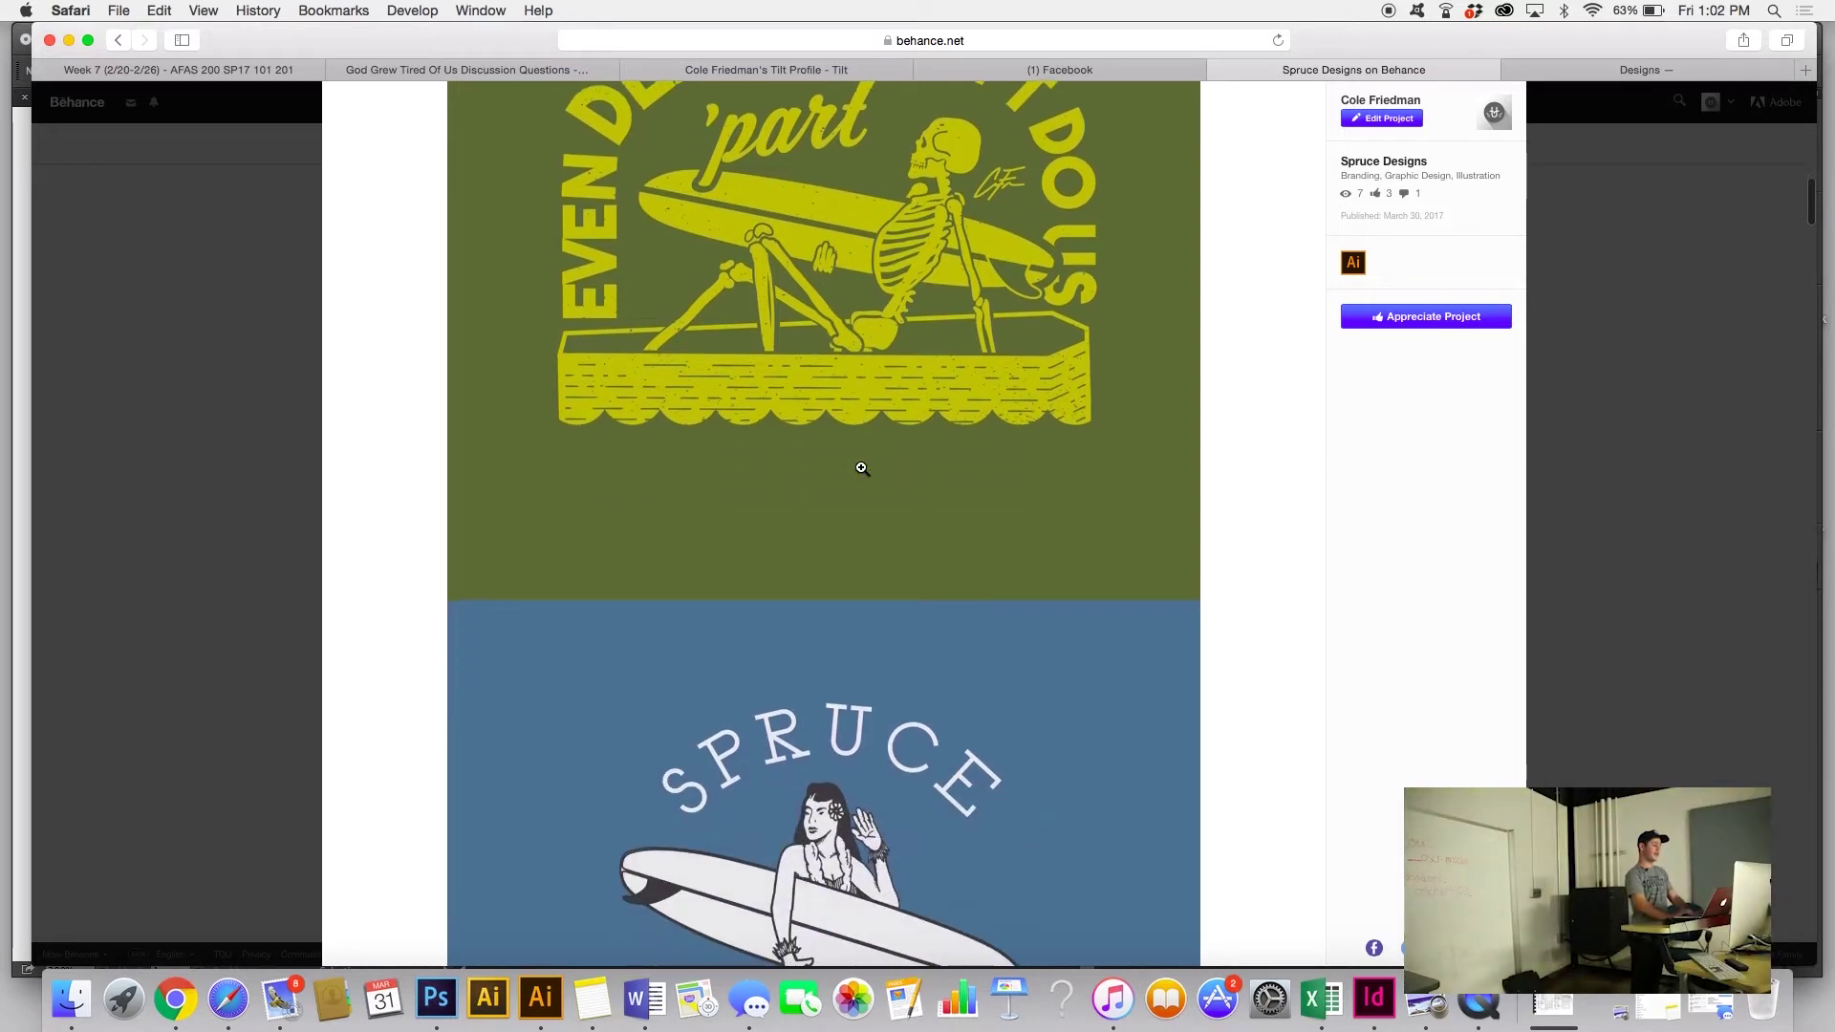
scroll(861, 467, down, 4)
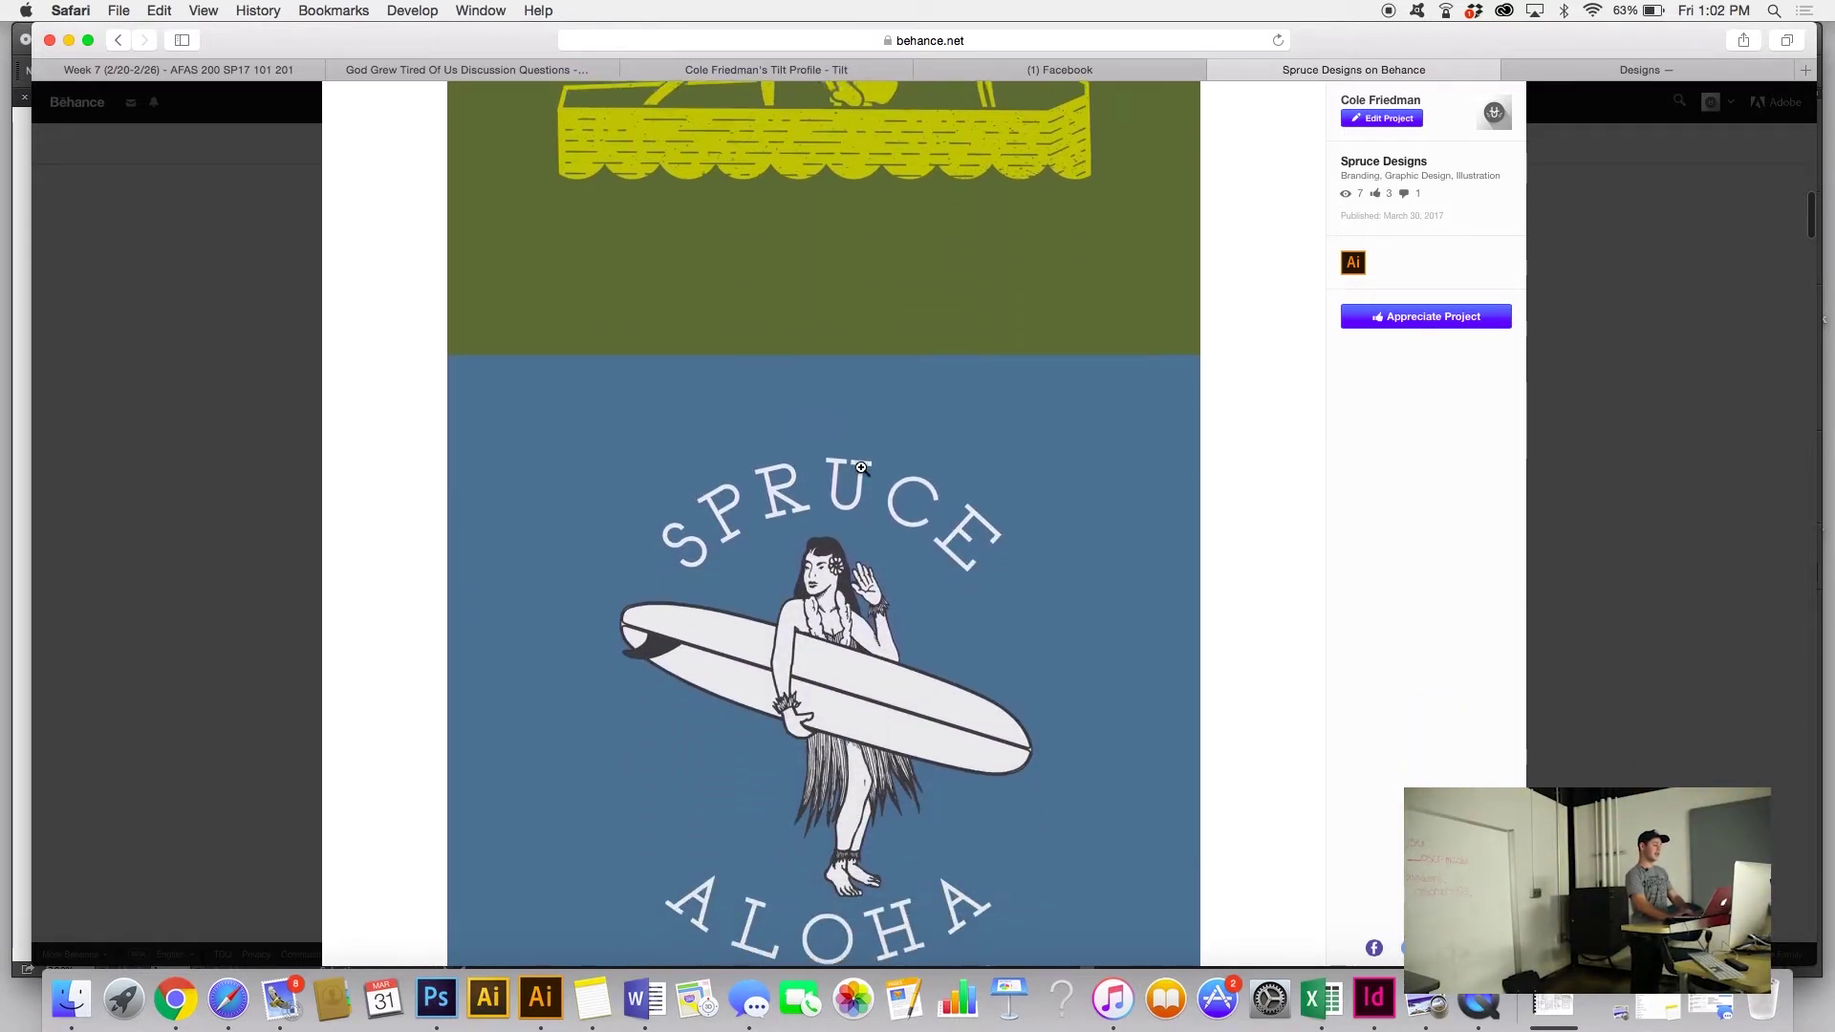
scroll(862, 467, down, 2)
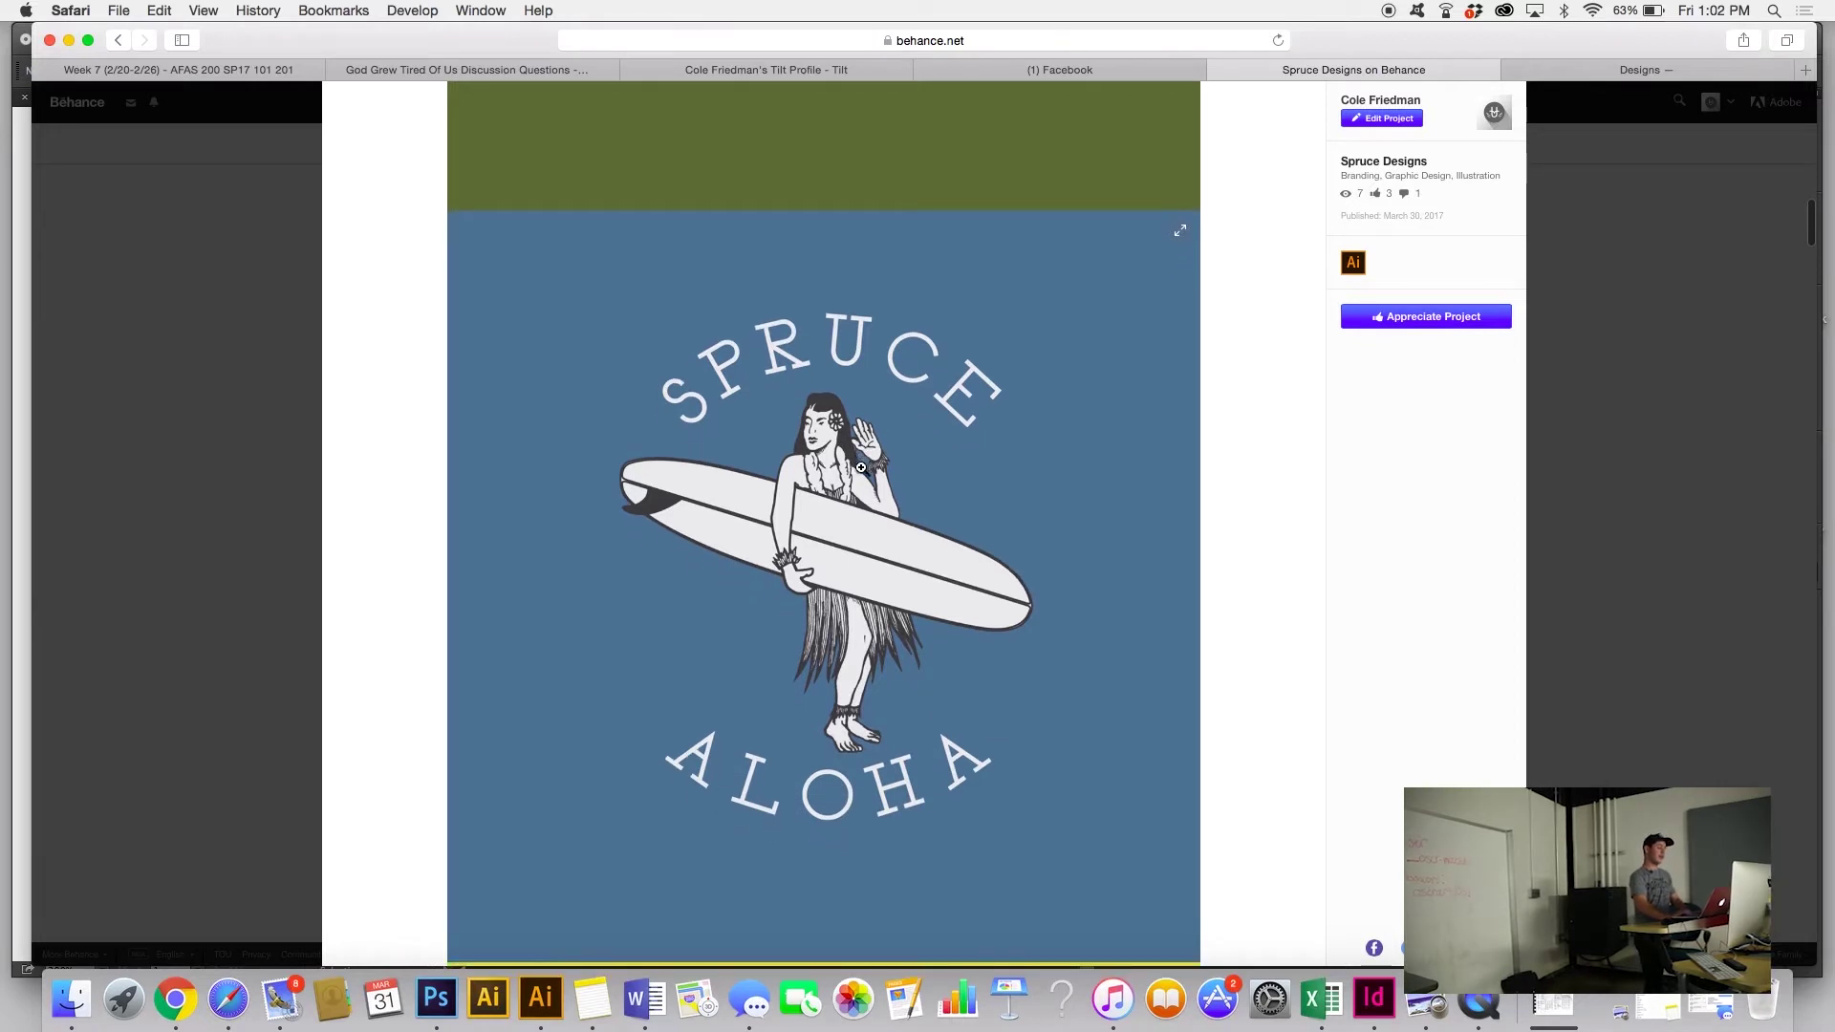
scroll(862, 467, down, 8)
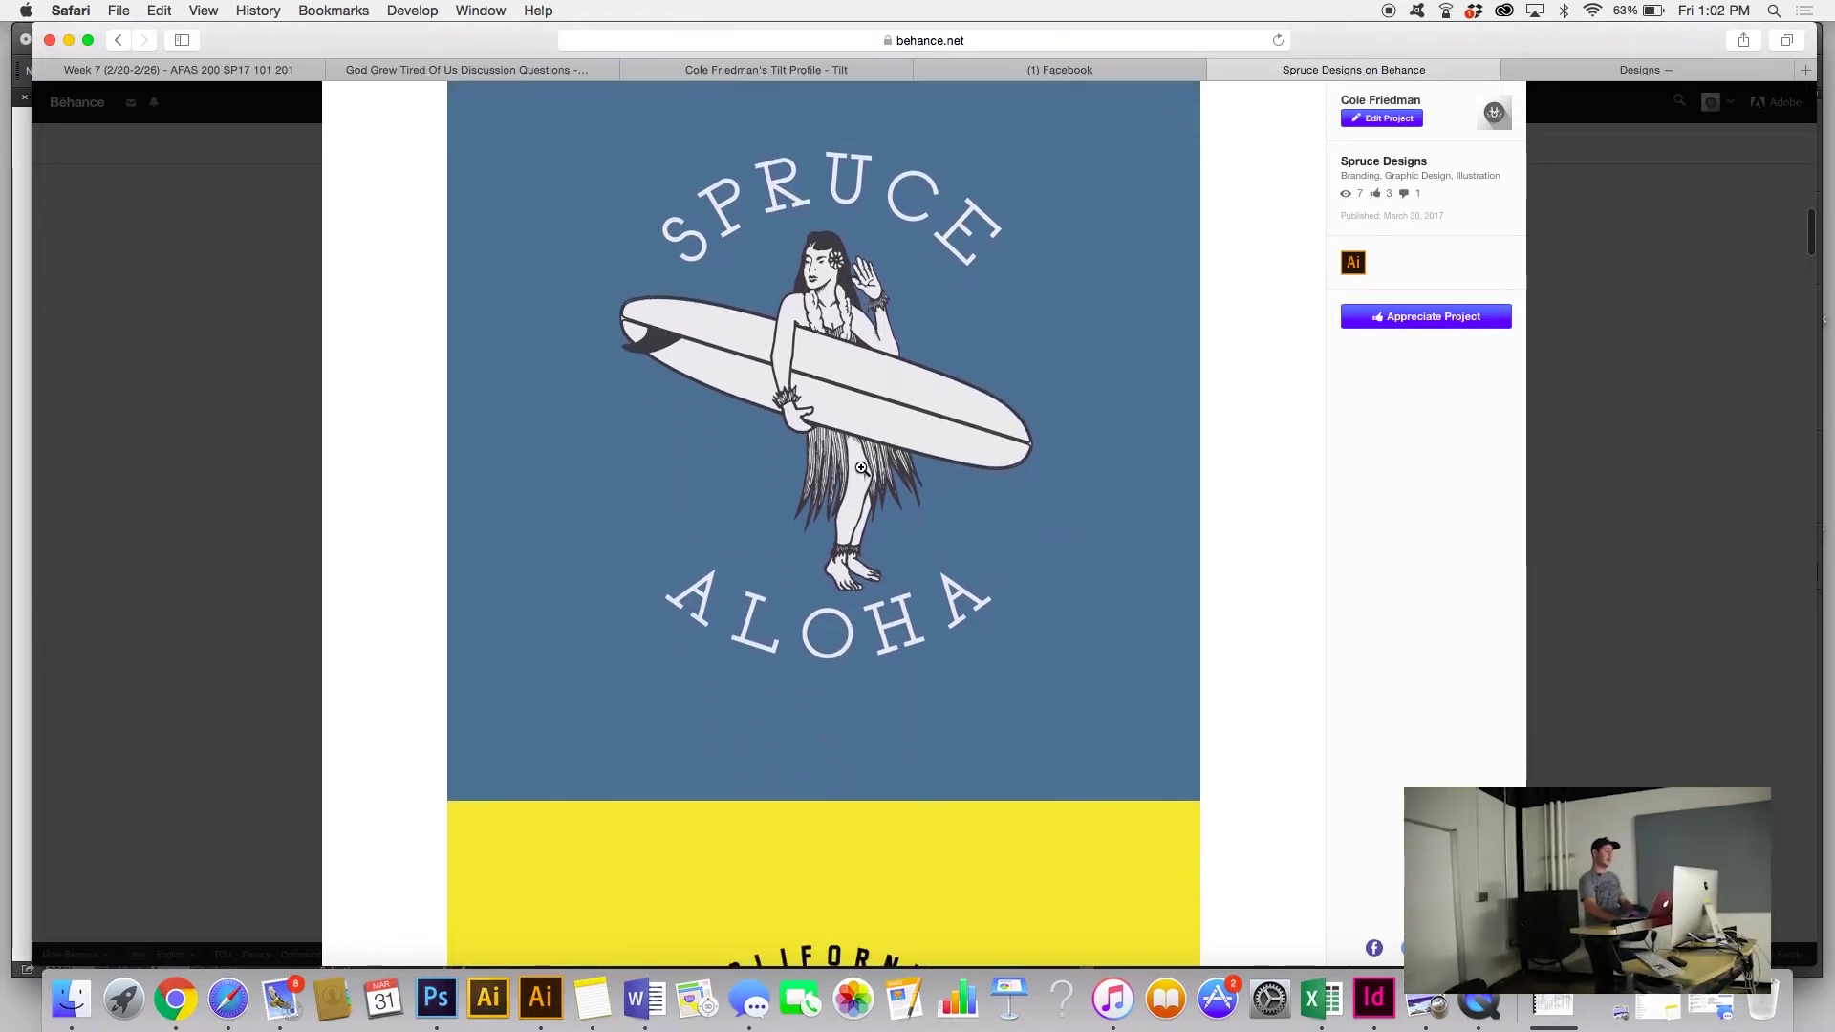
Step: Examine the following Spruce designs: the yellow Always Abstract skull, the eagle emblem, the helmeted skull with crossbones and the panther head
scroll(862, 468, down, 6)
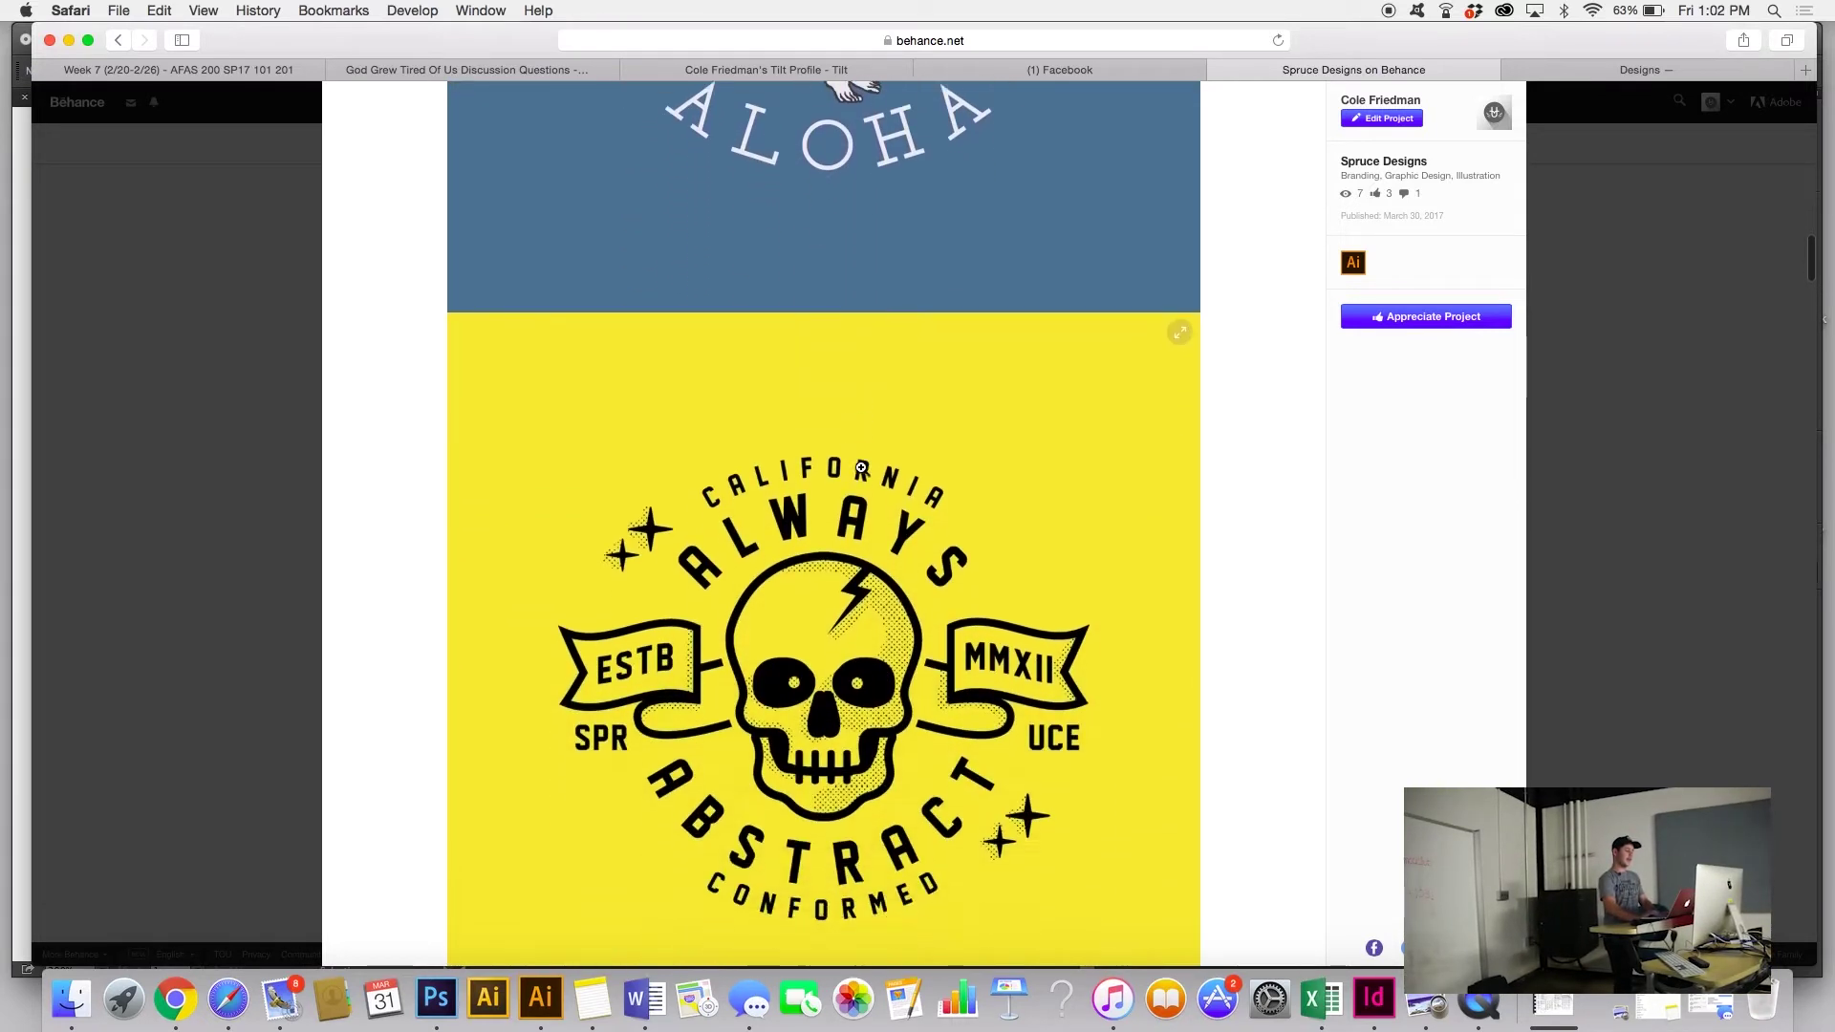
scroll(862, 468, down, 3)
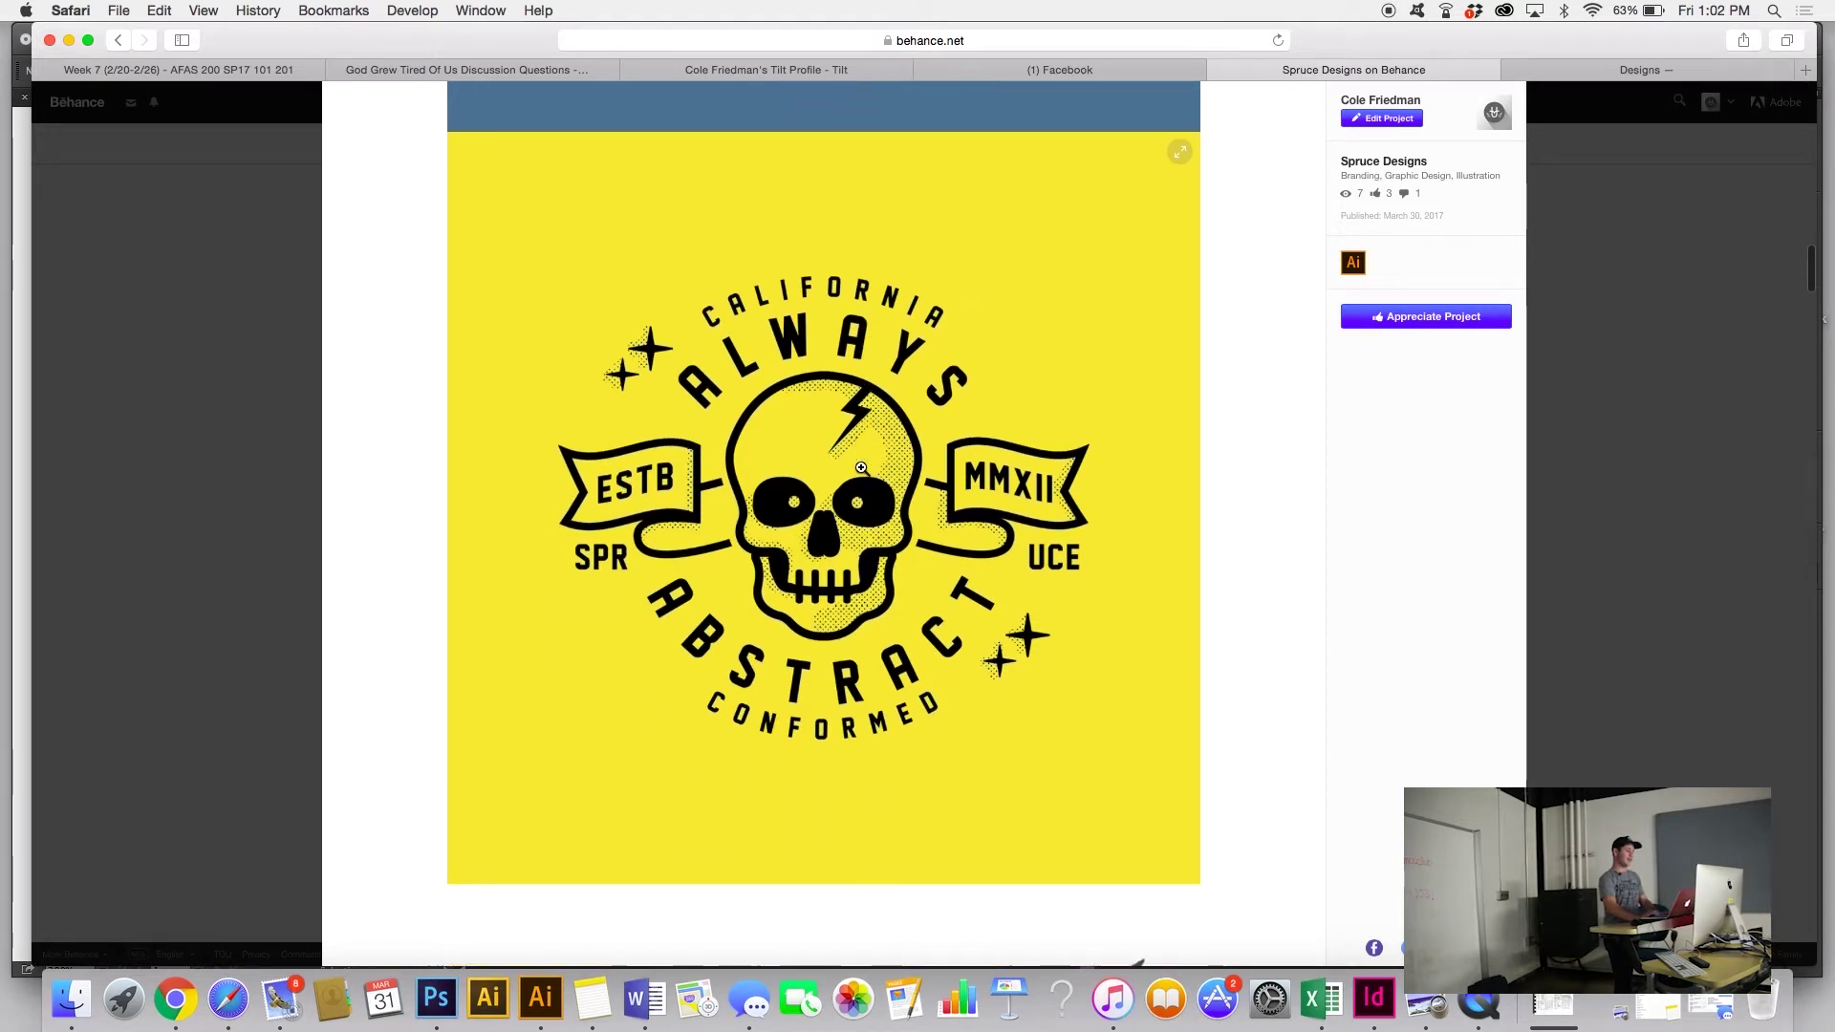
scroll(862, 468, down, 9)
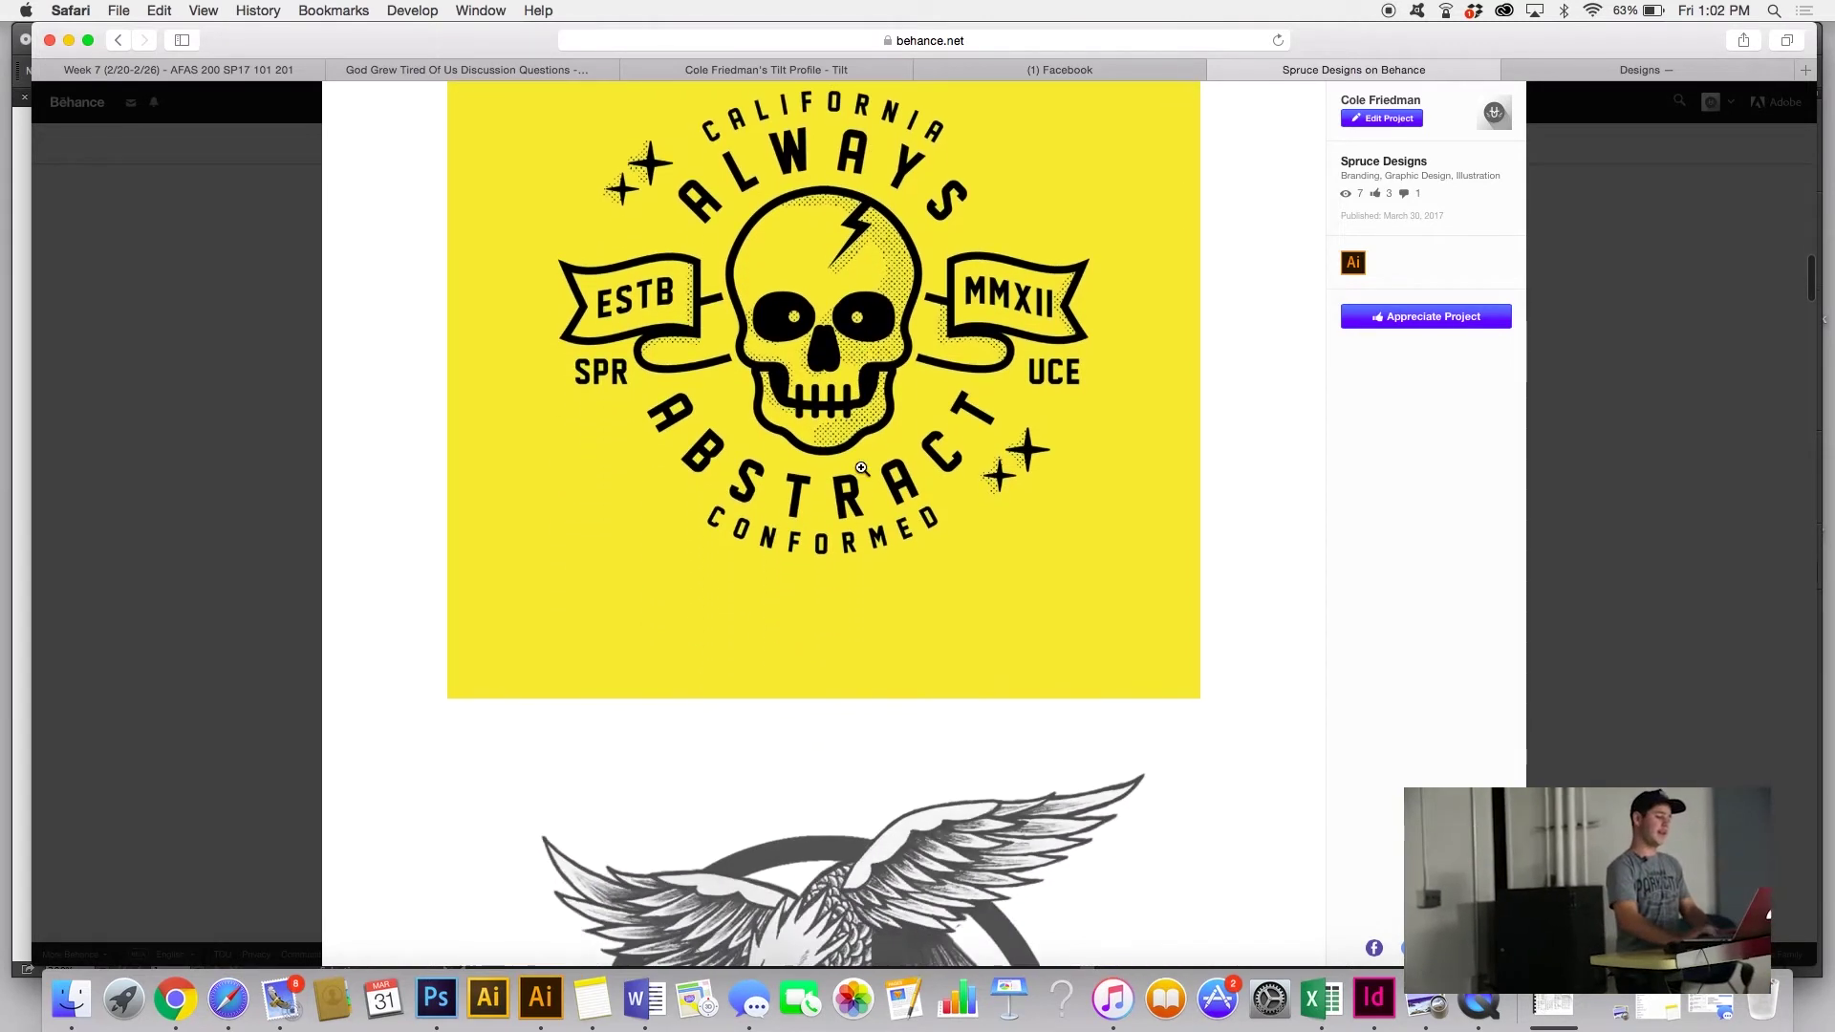
scroll(861, 468, down, 5)
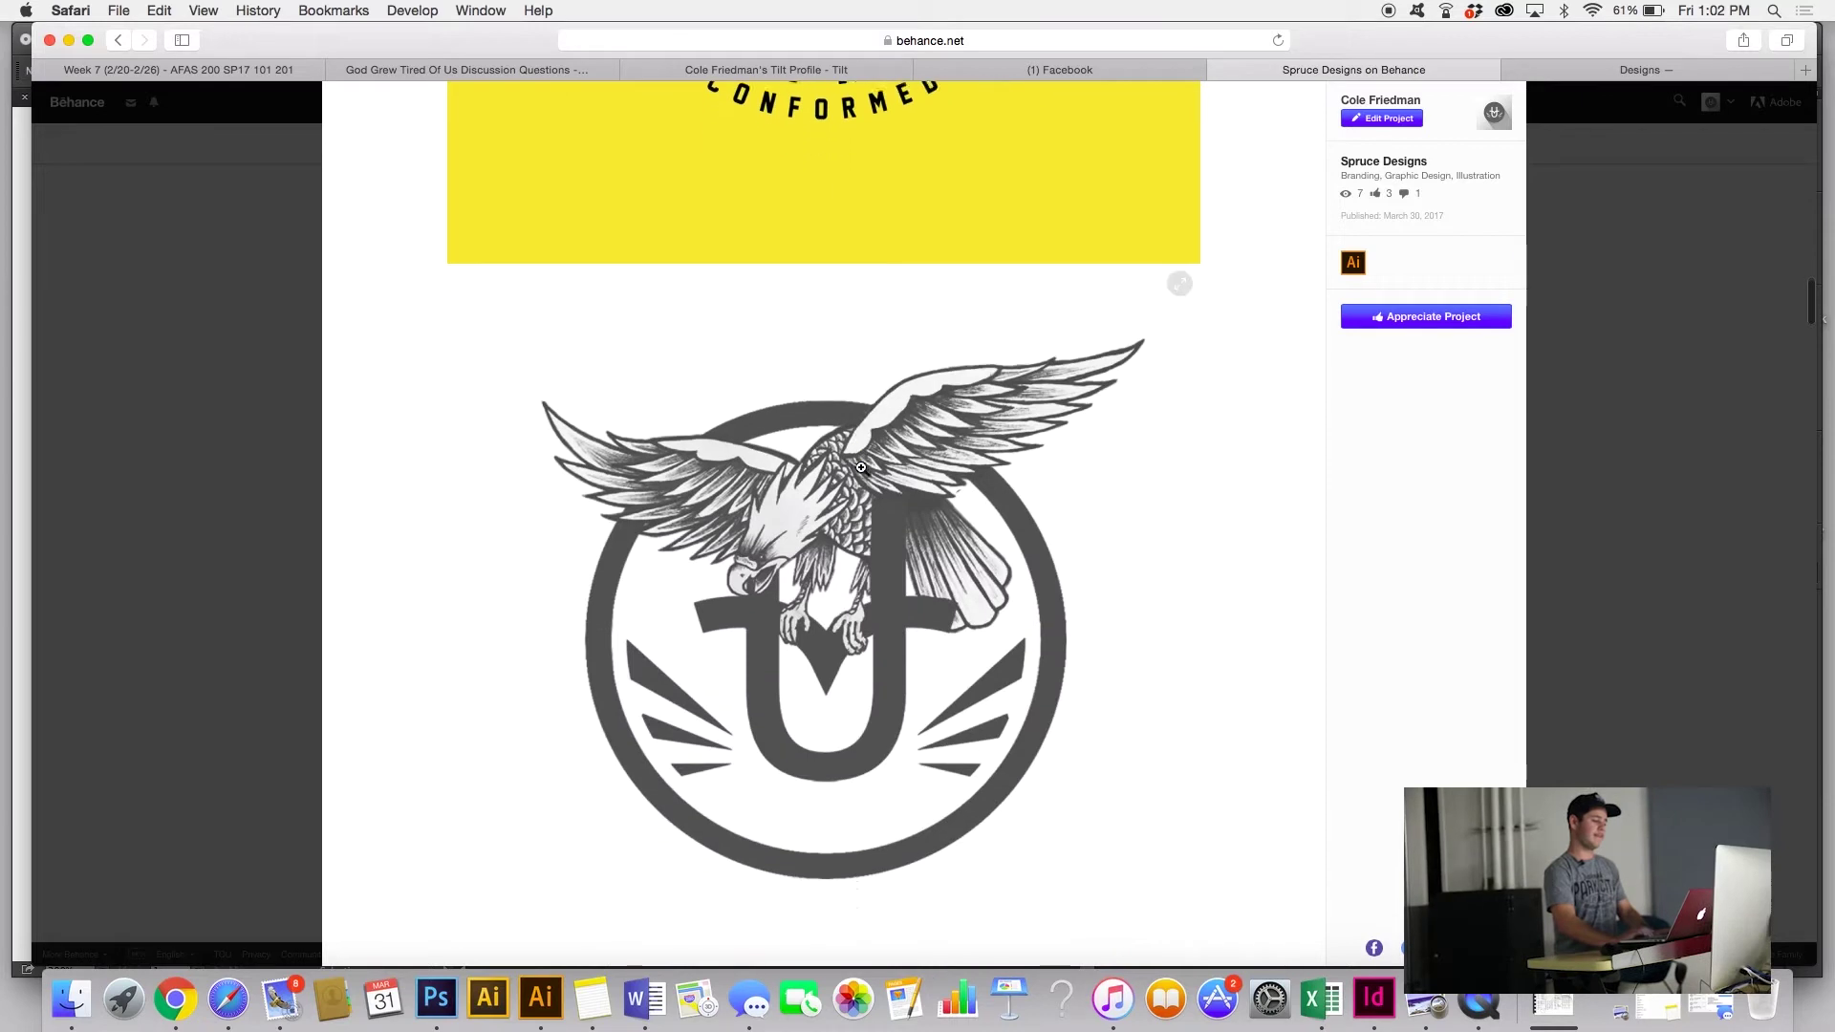
scroll(861, 468, down, 5)
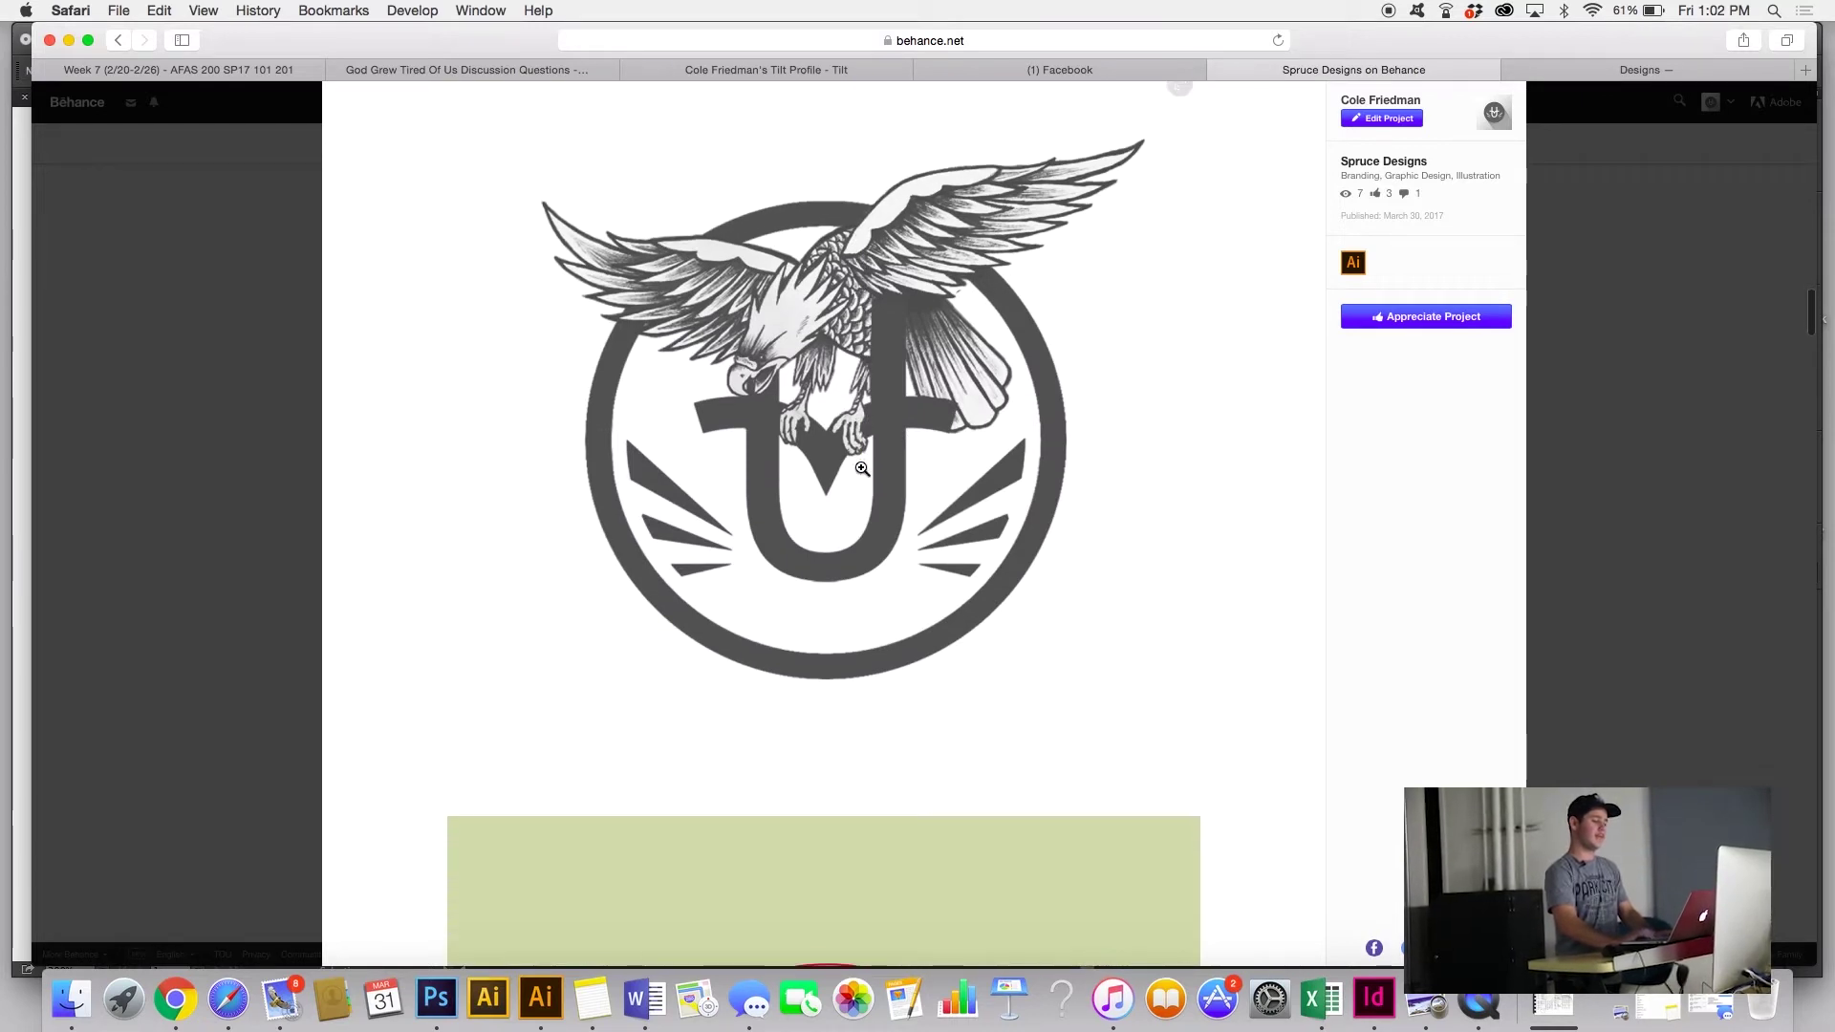
scroll(861, 469, down, 6)
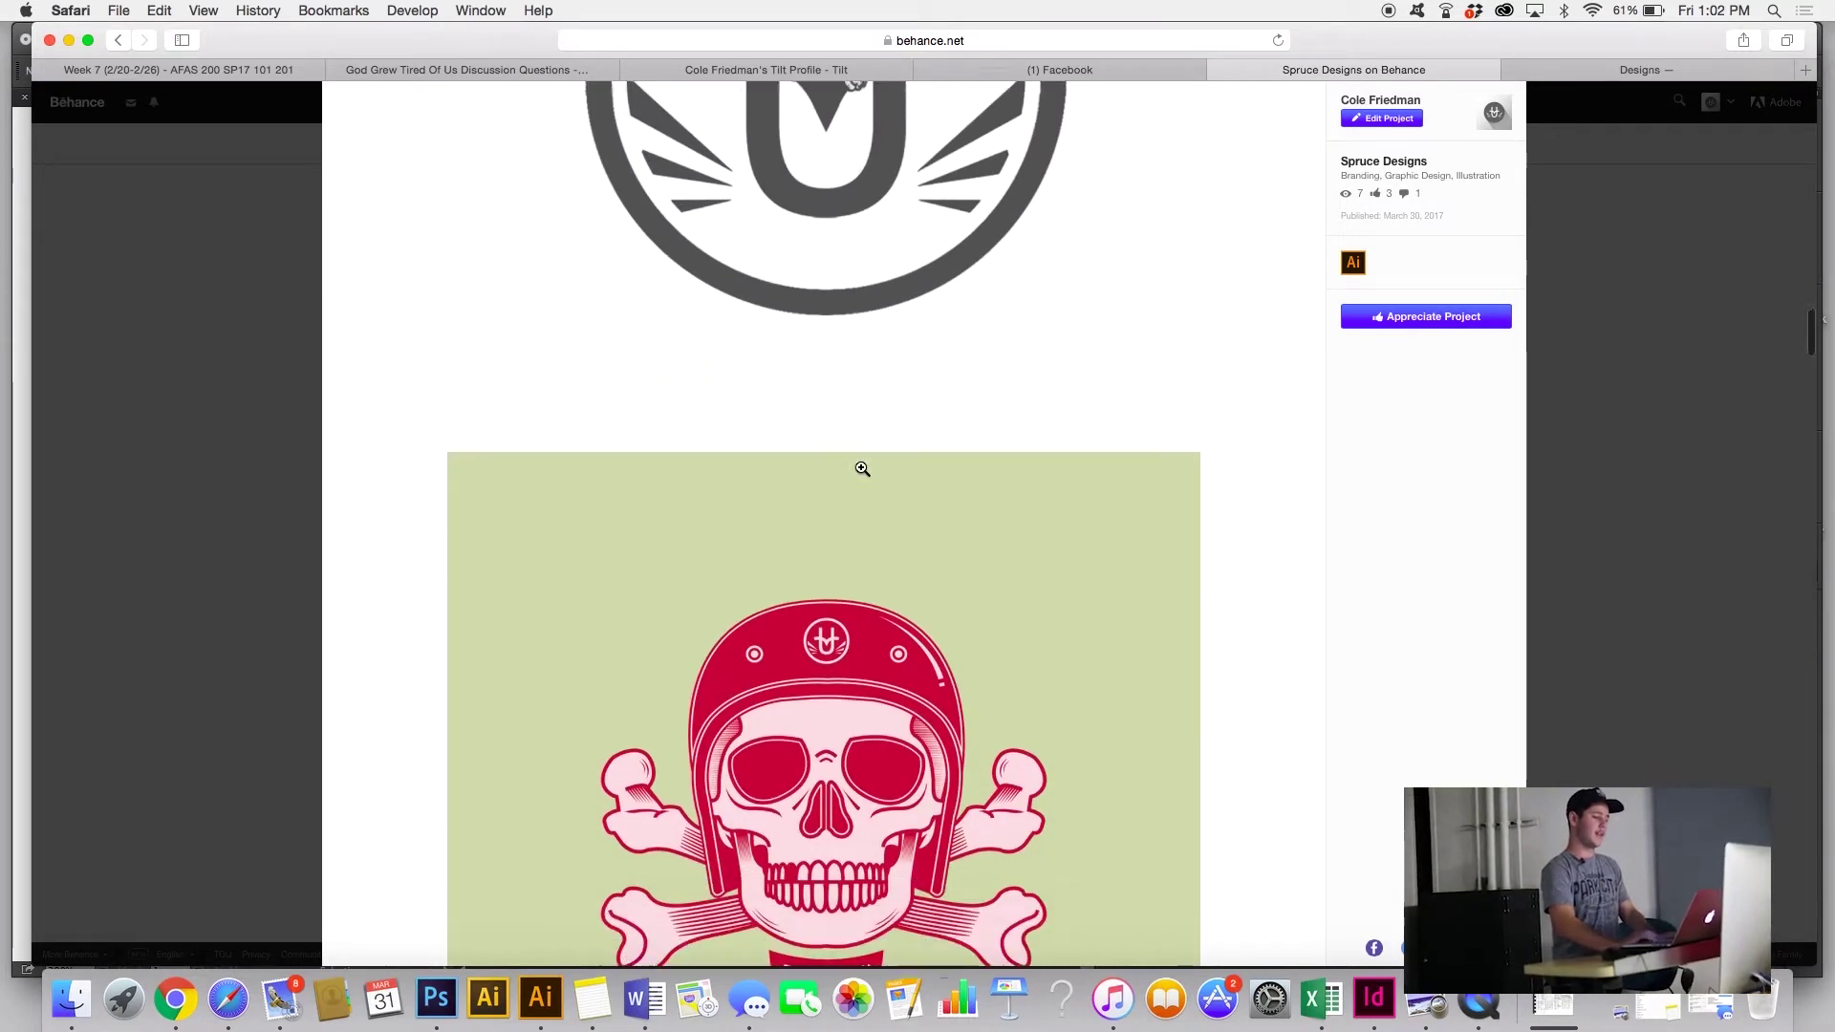
scroll(861, 469, down, 4)
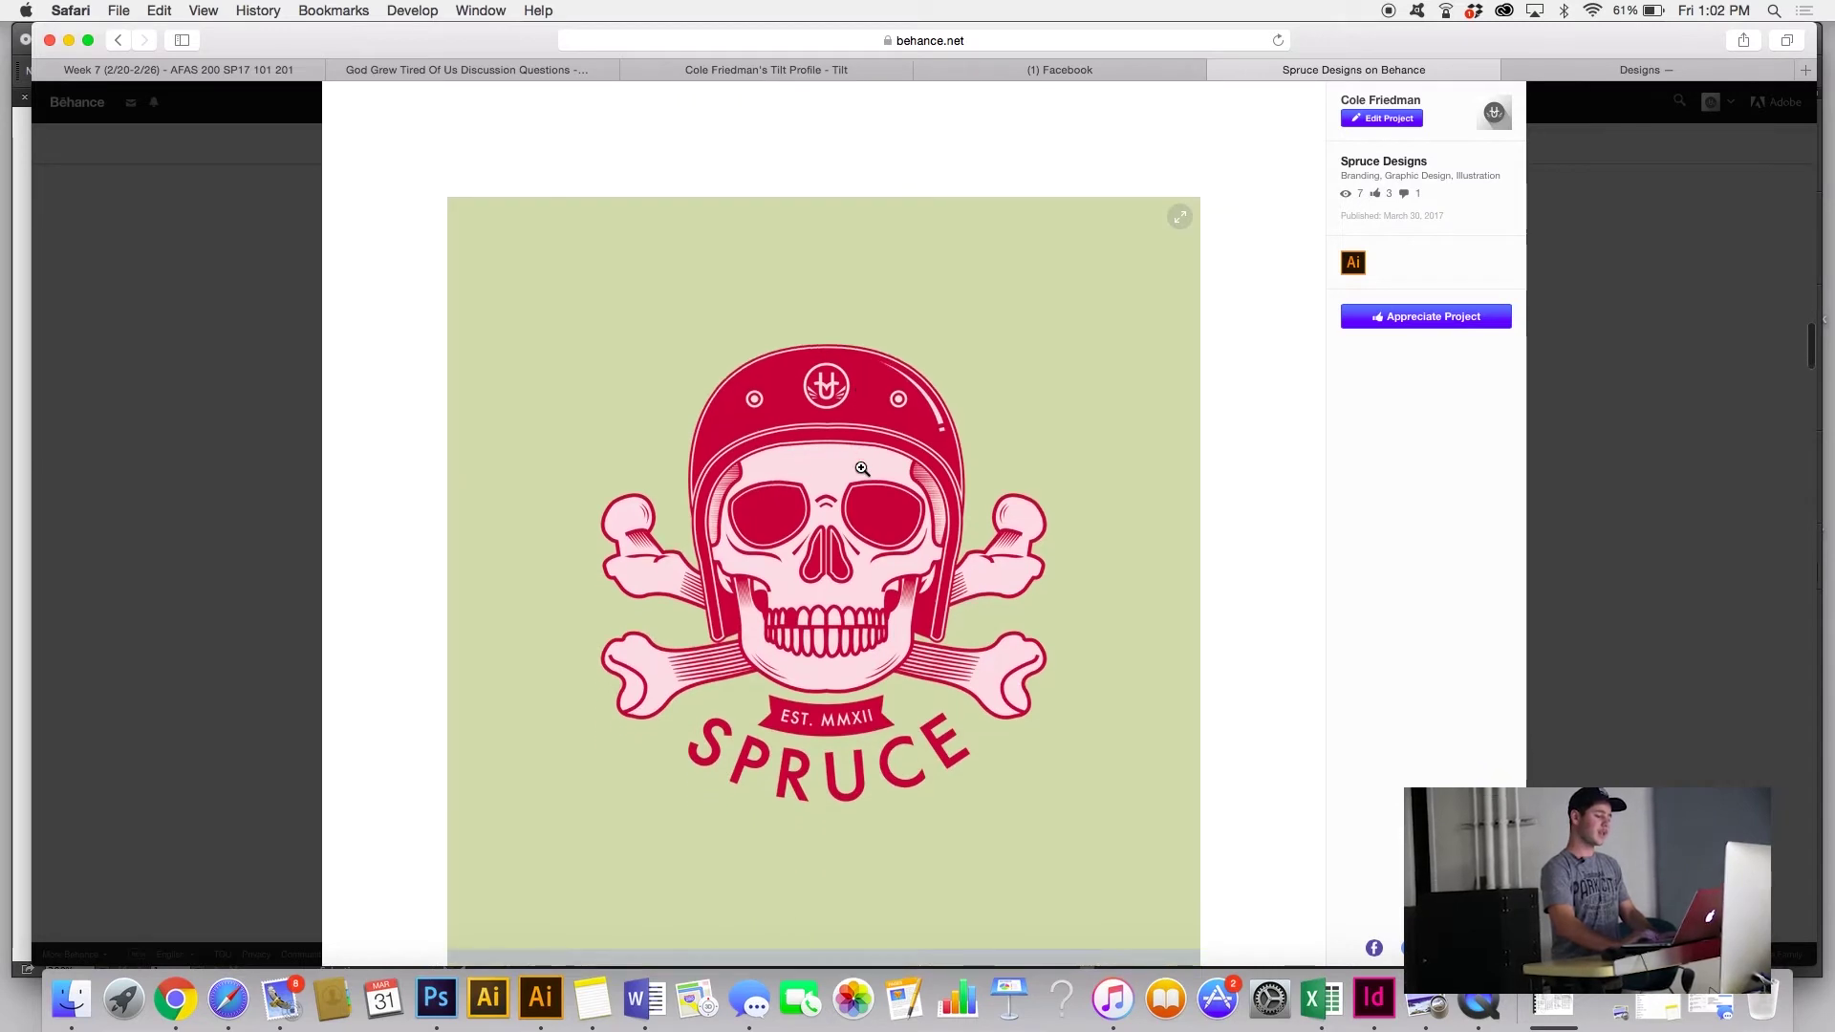
scroll(861, 468, down, 6)
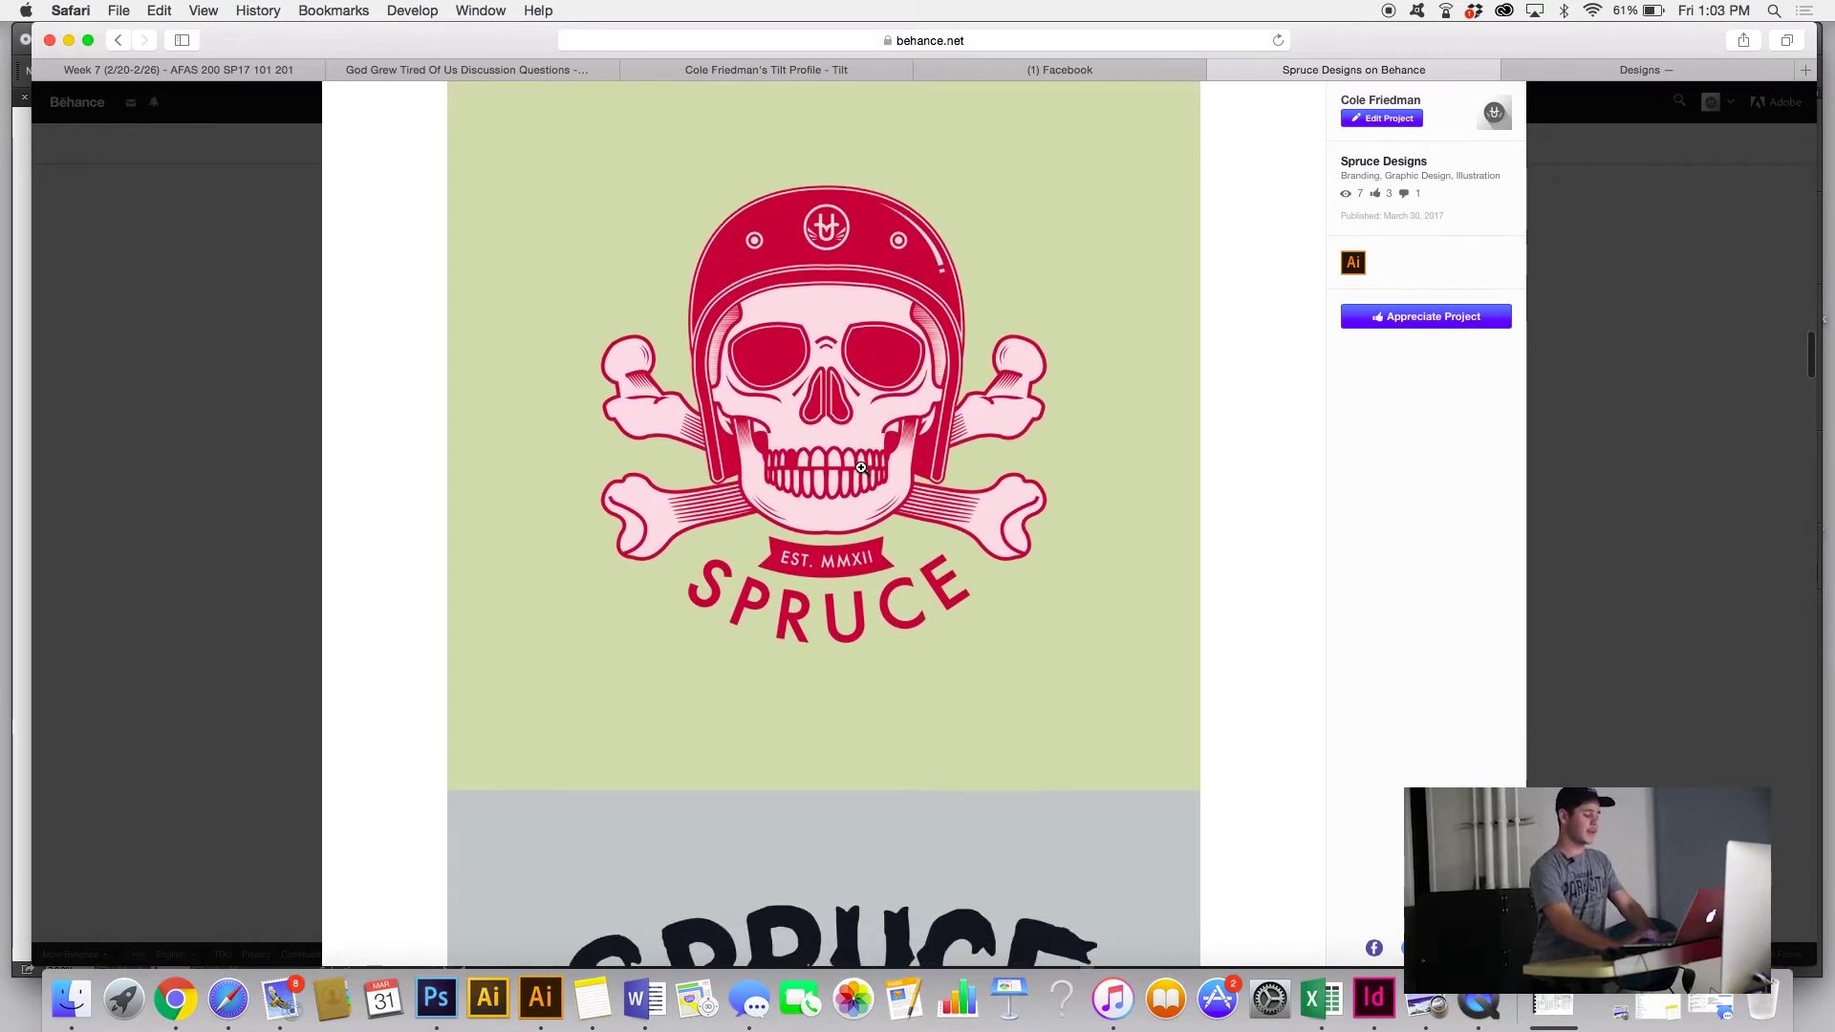
scroll(861, 468, down, 7)
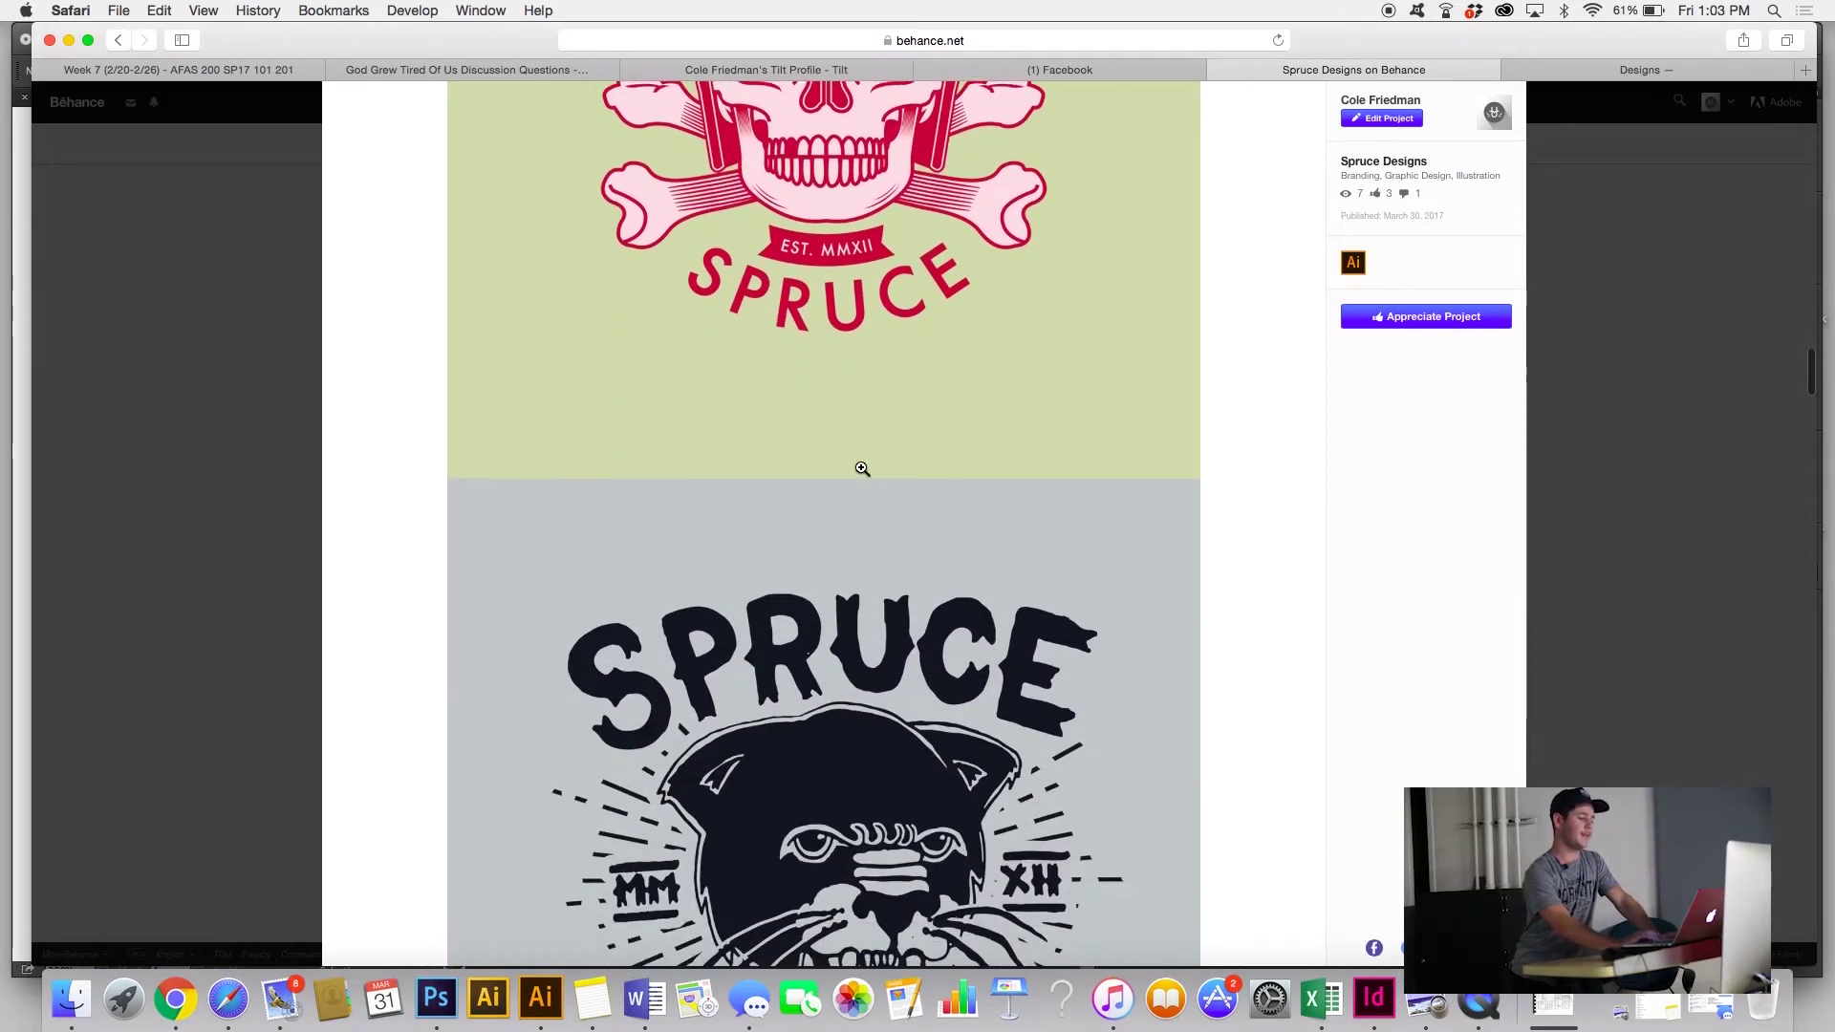
scroll(861, 468, down, 7)
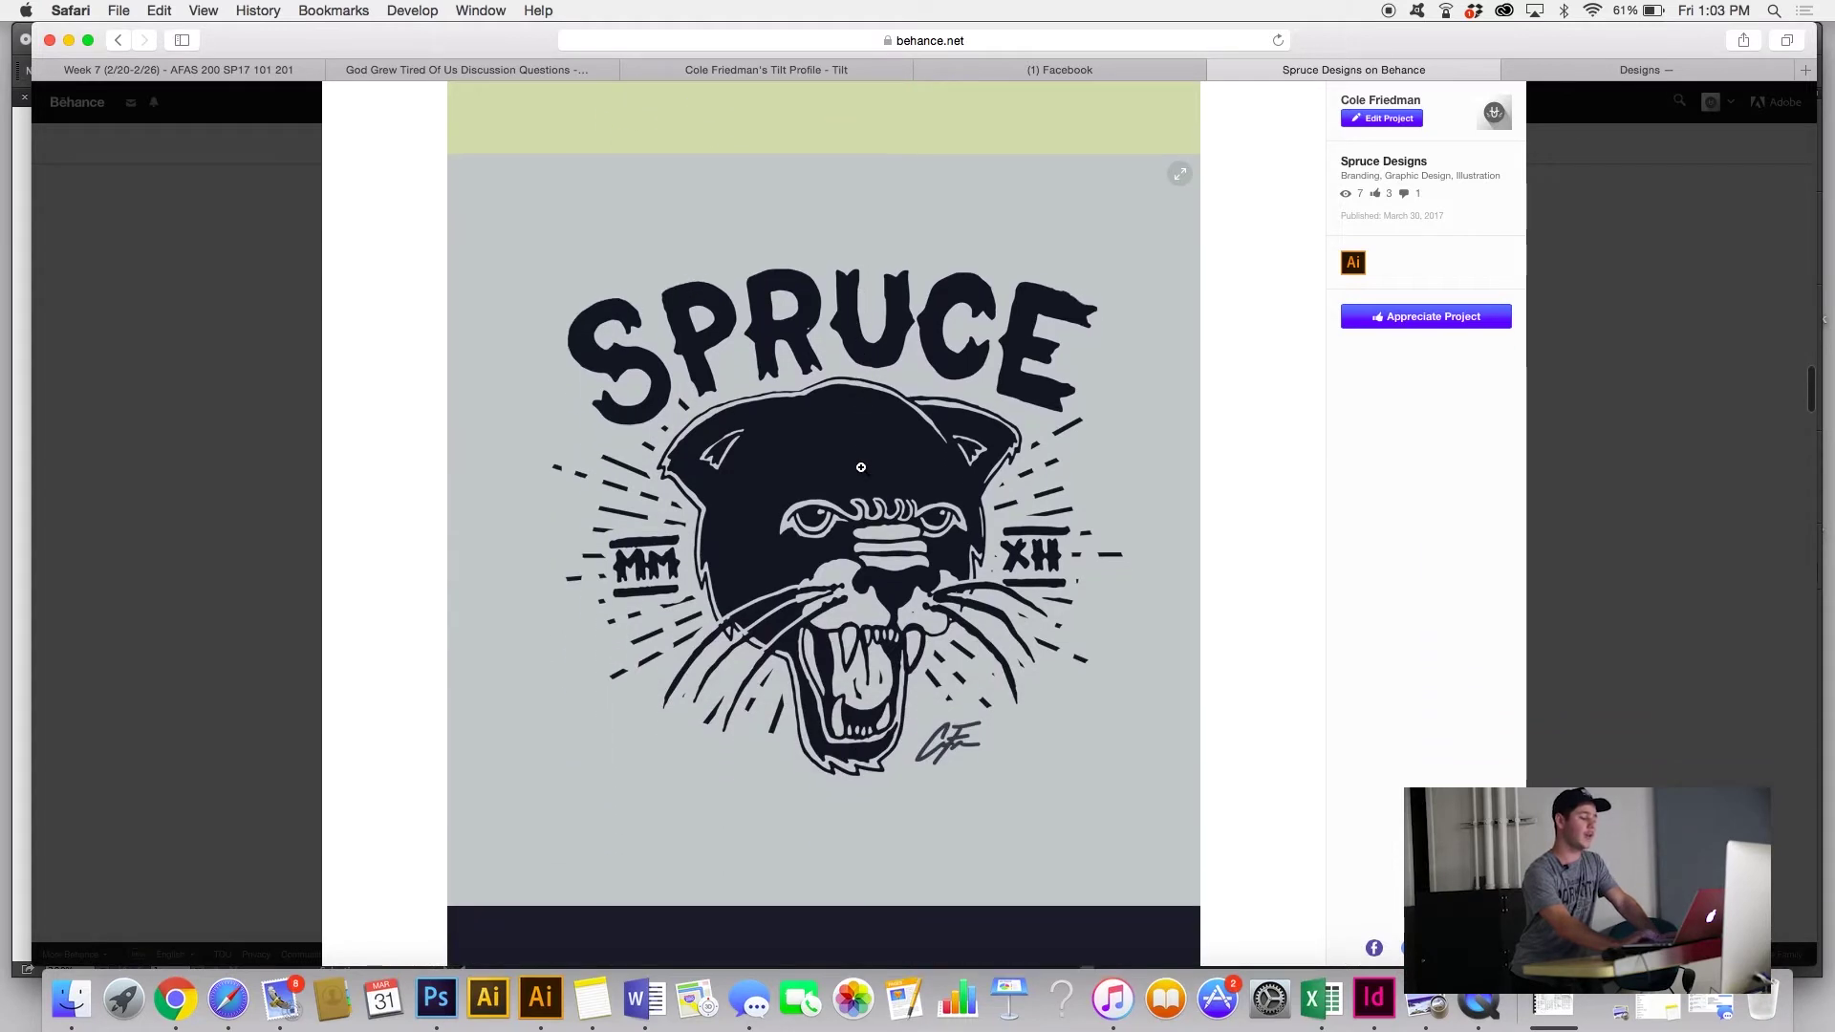
Step: View the Spruce owl artwork, the Spruce Clothing eyes badge and the circular headdress skull badge further down the project
scroll(861, 467, down, 10)
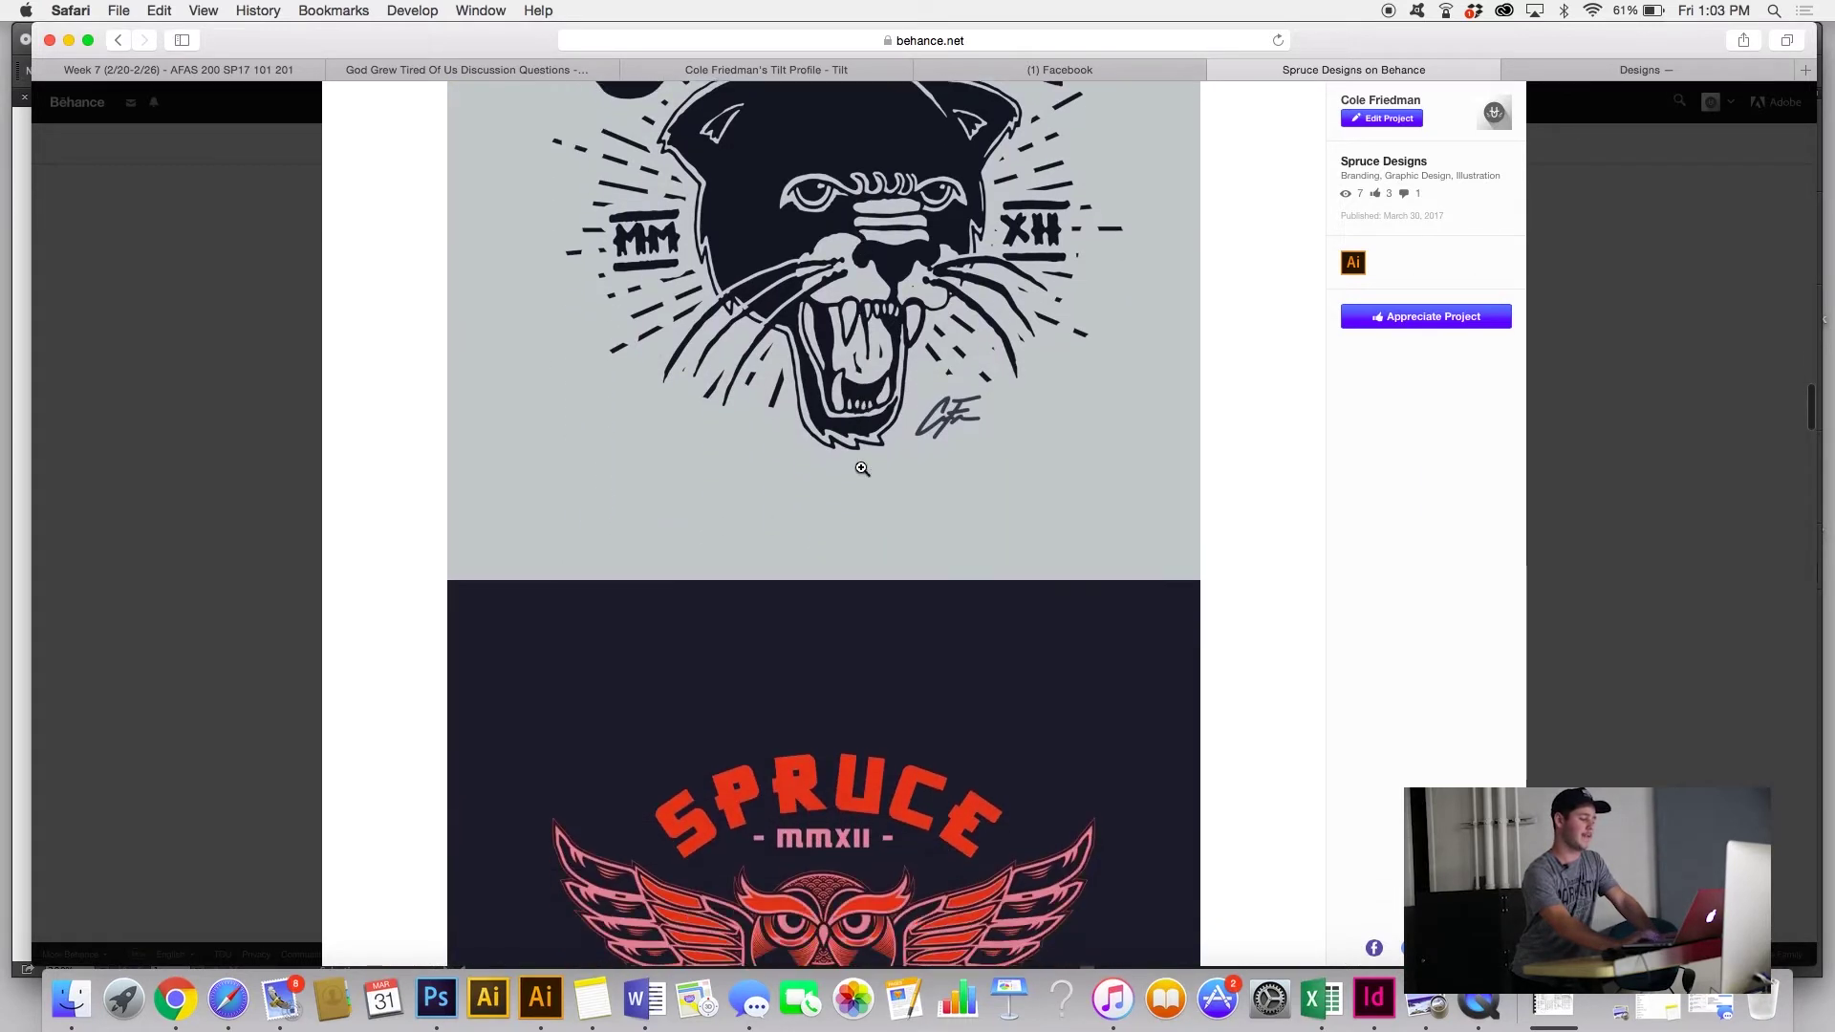
scroll(861, 467, down, 6)
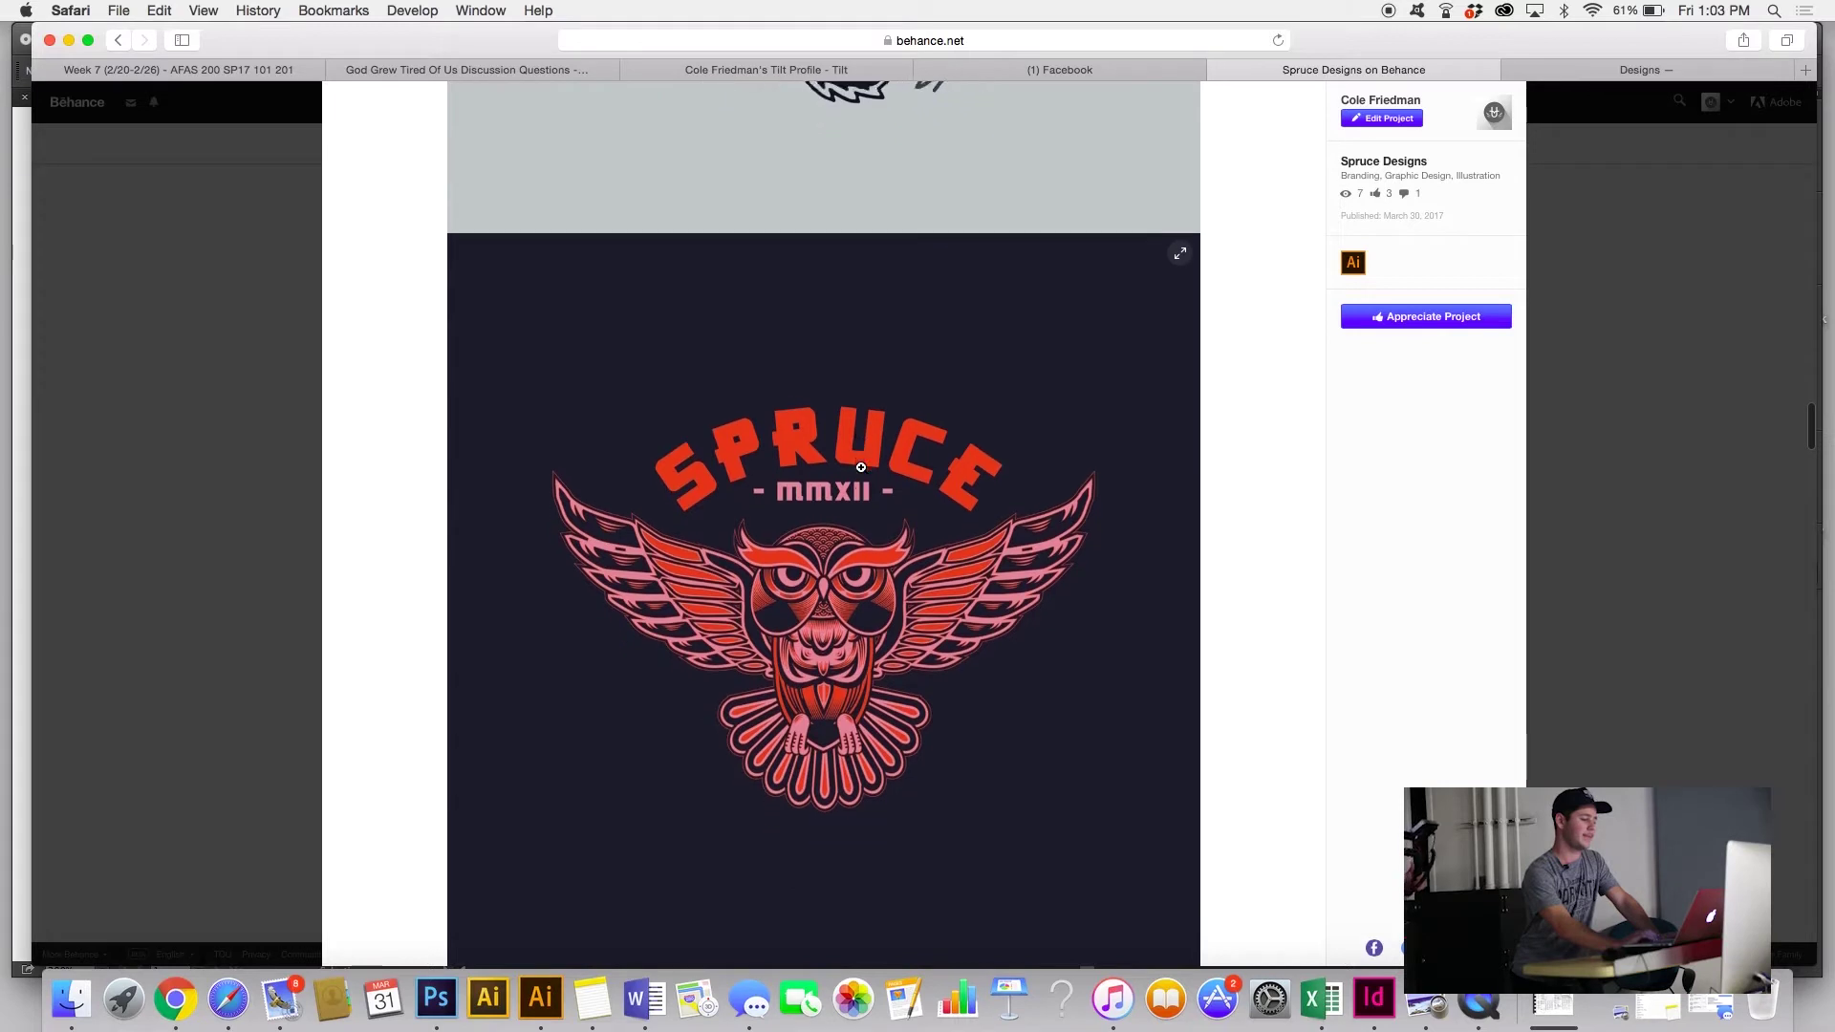
scroll(861, 468, down, 7)
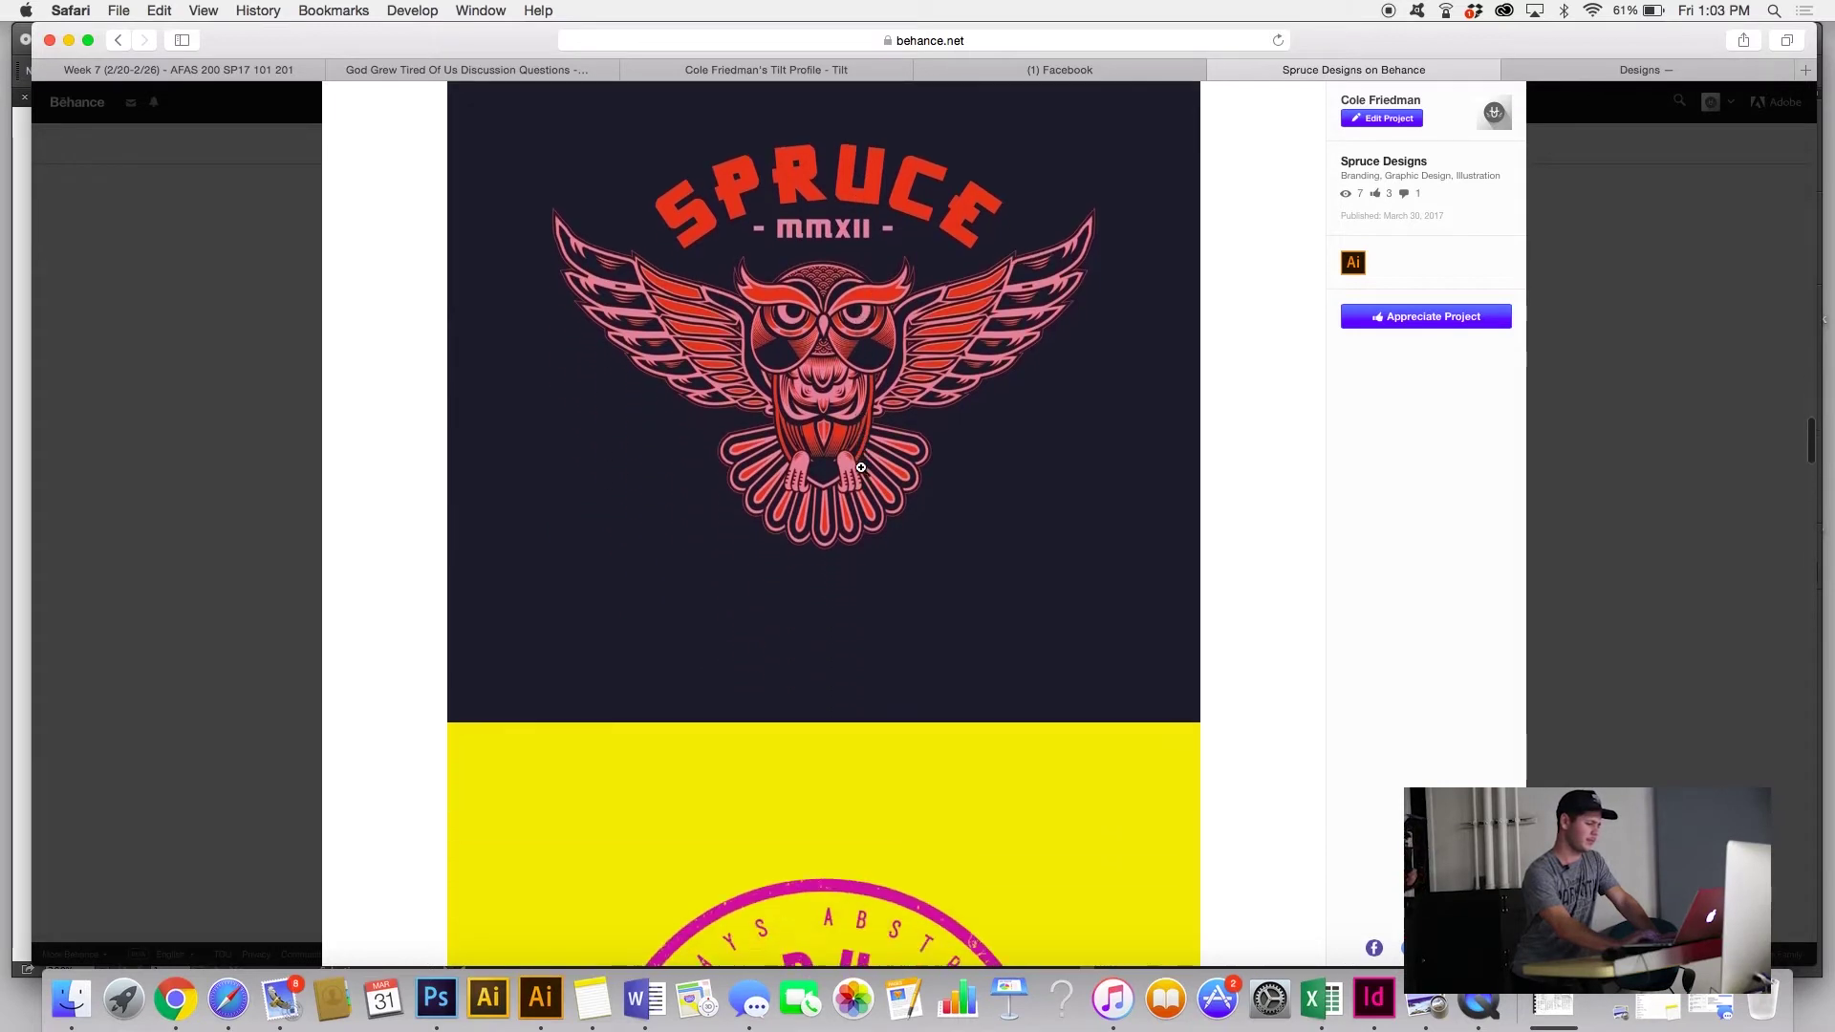
scroll(861, 467, down, 6)
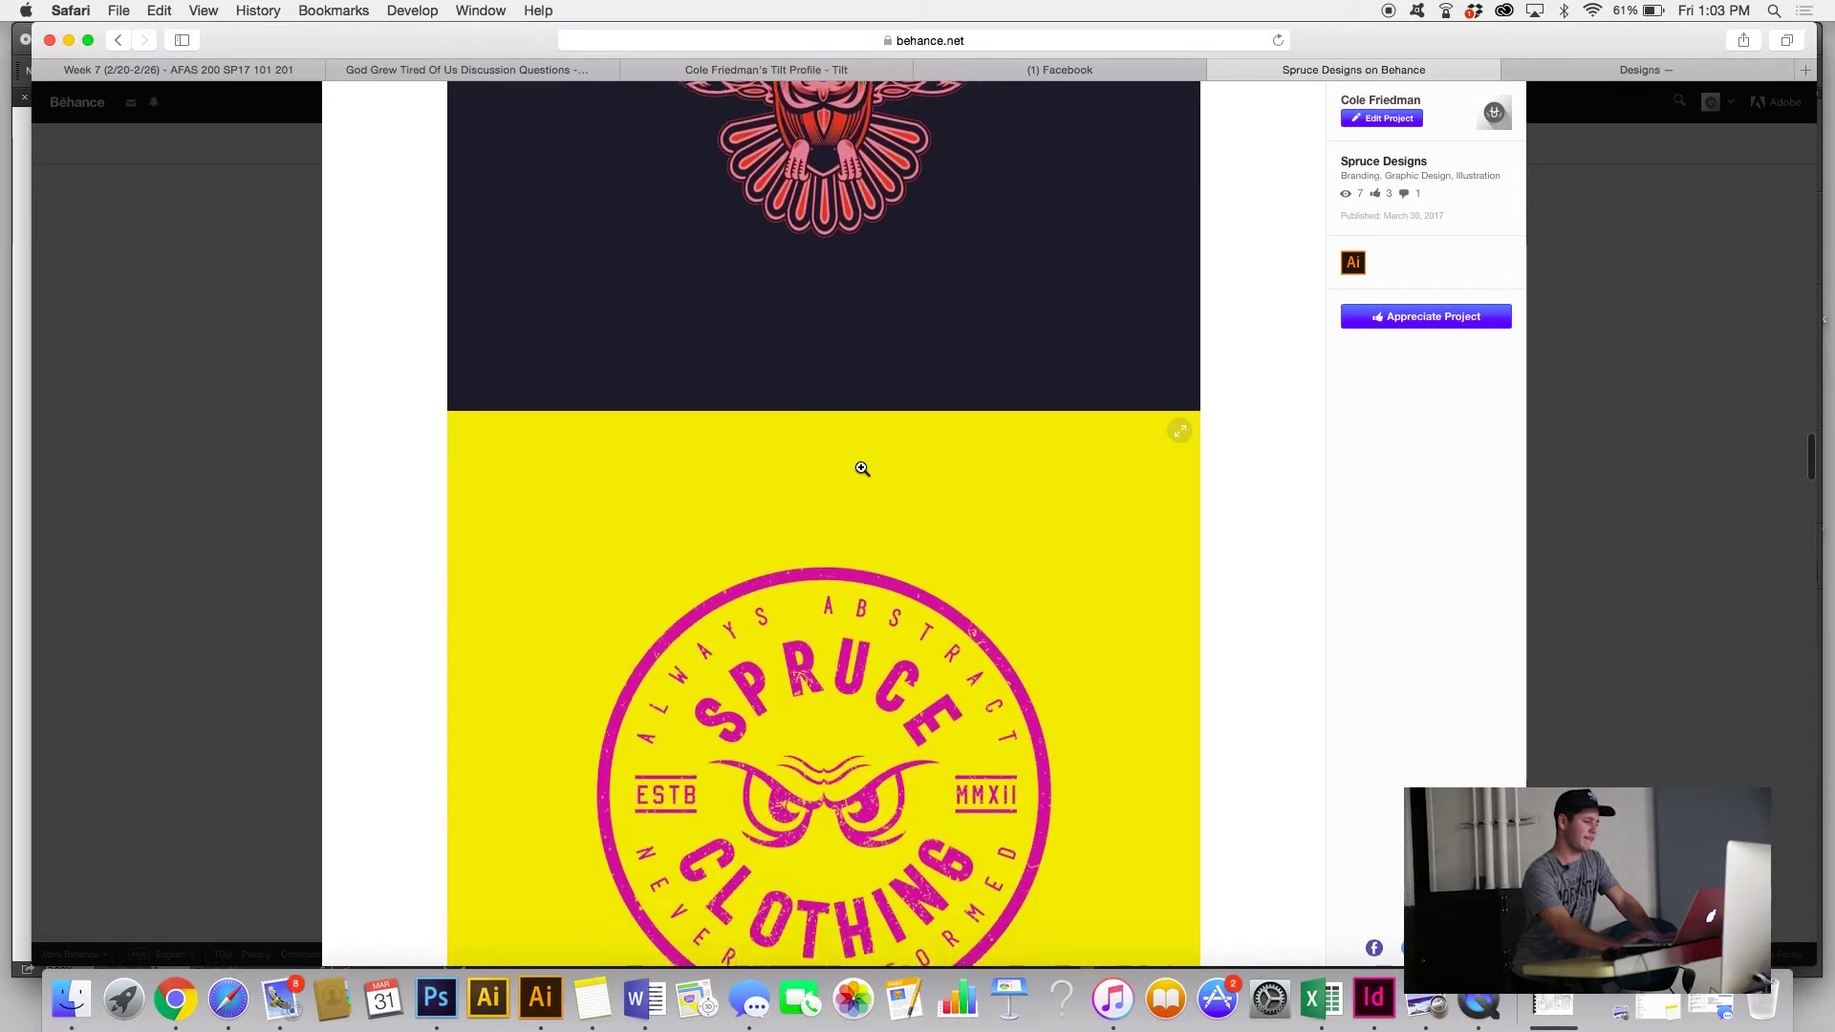
scroll(862, 467, down, 3)
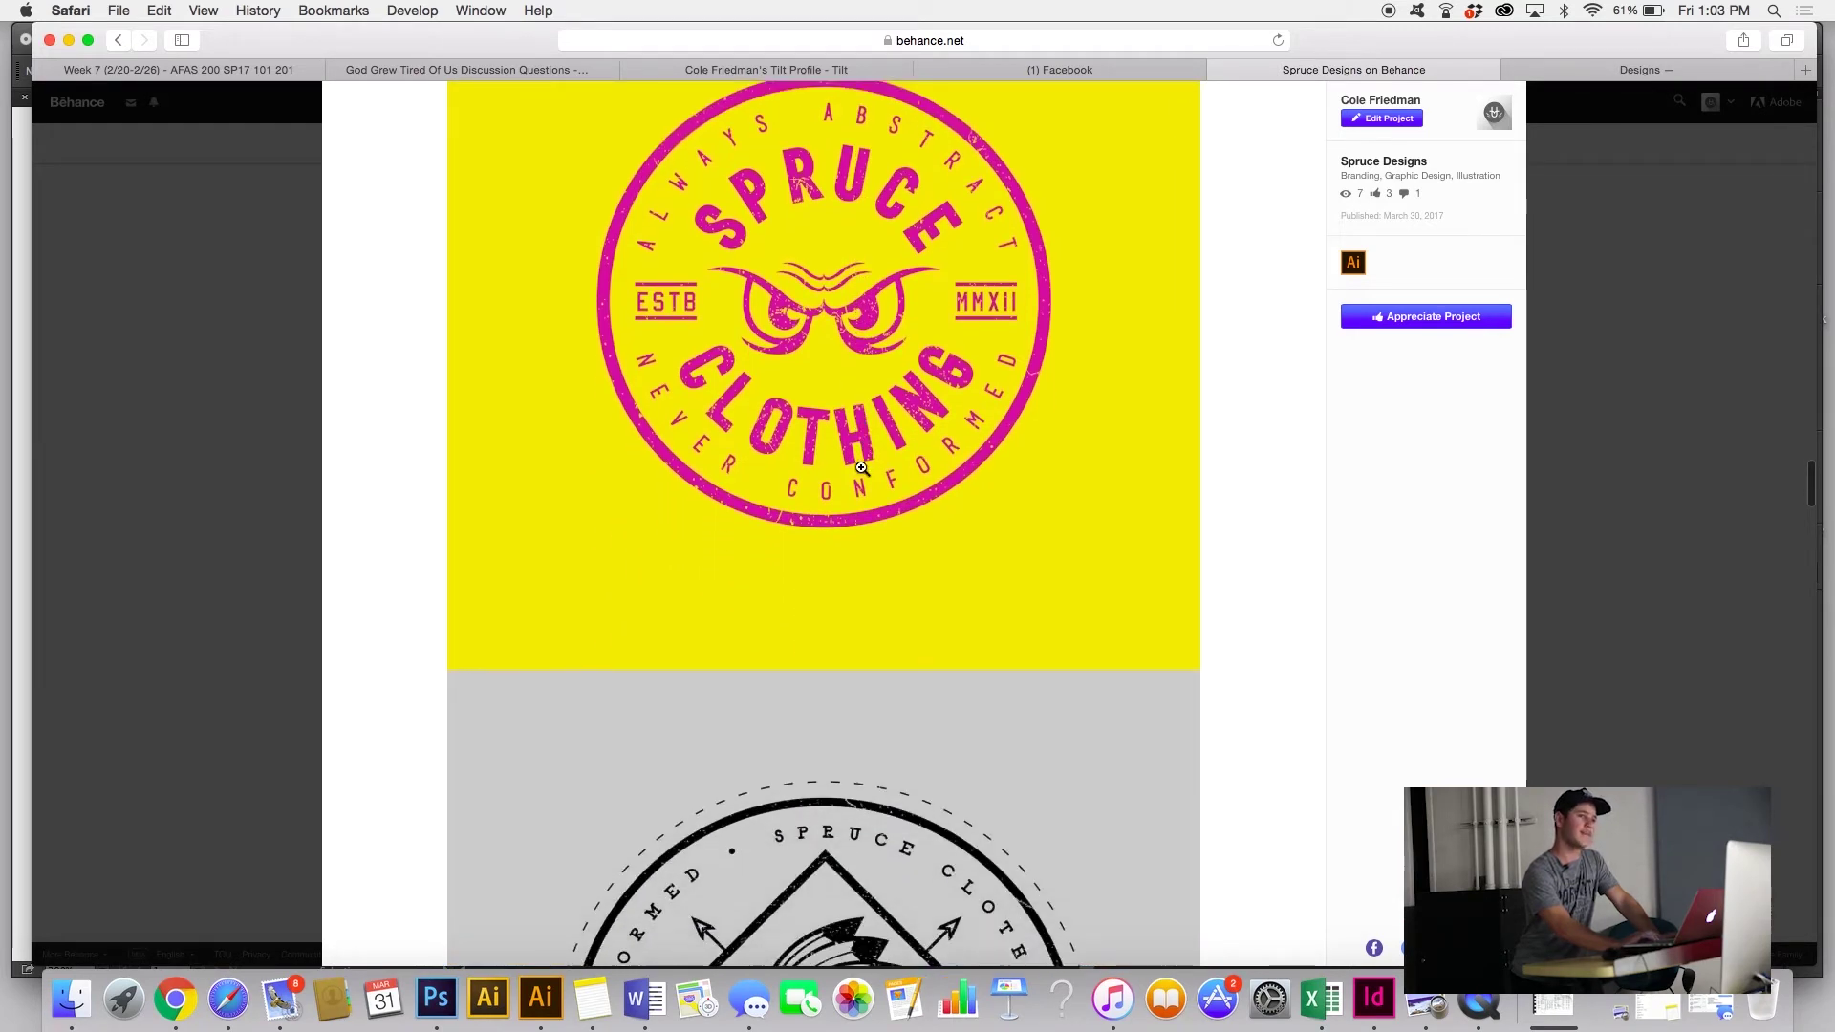
scroll(862, 468, down, 4)
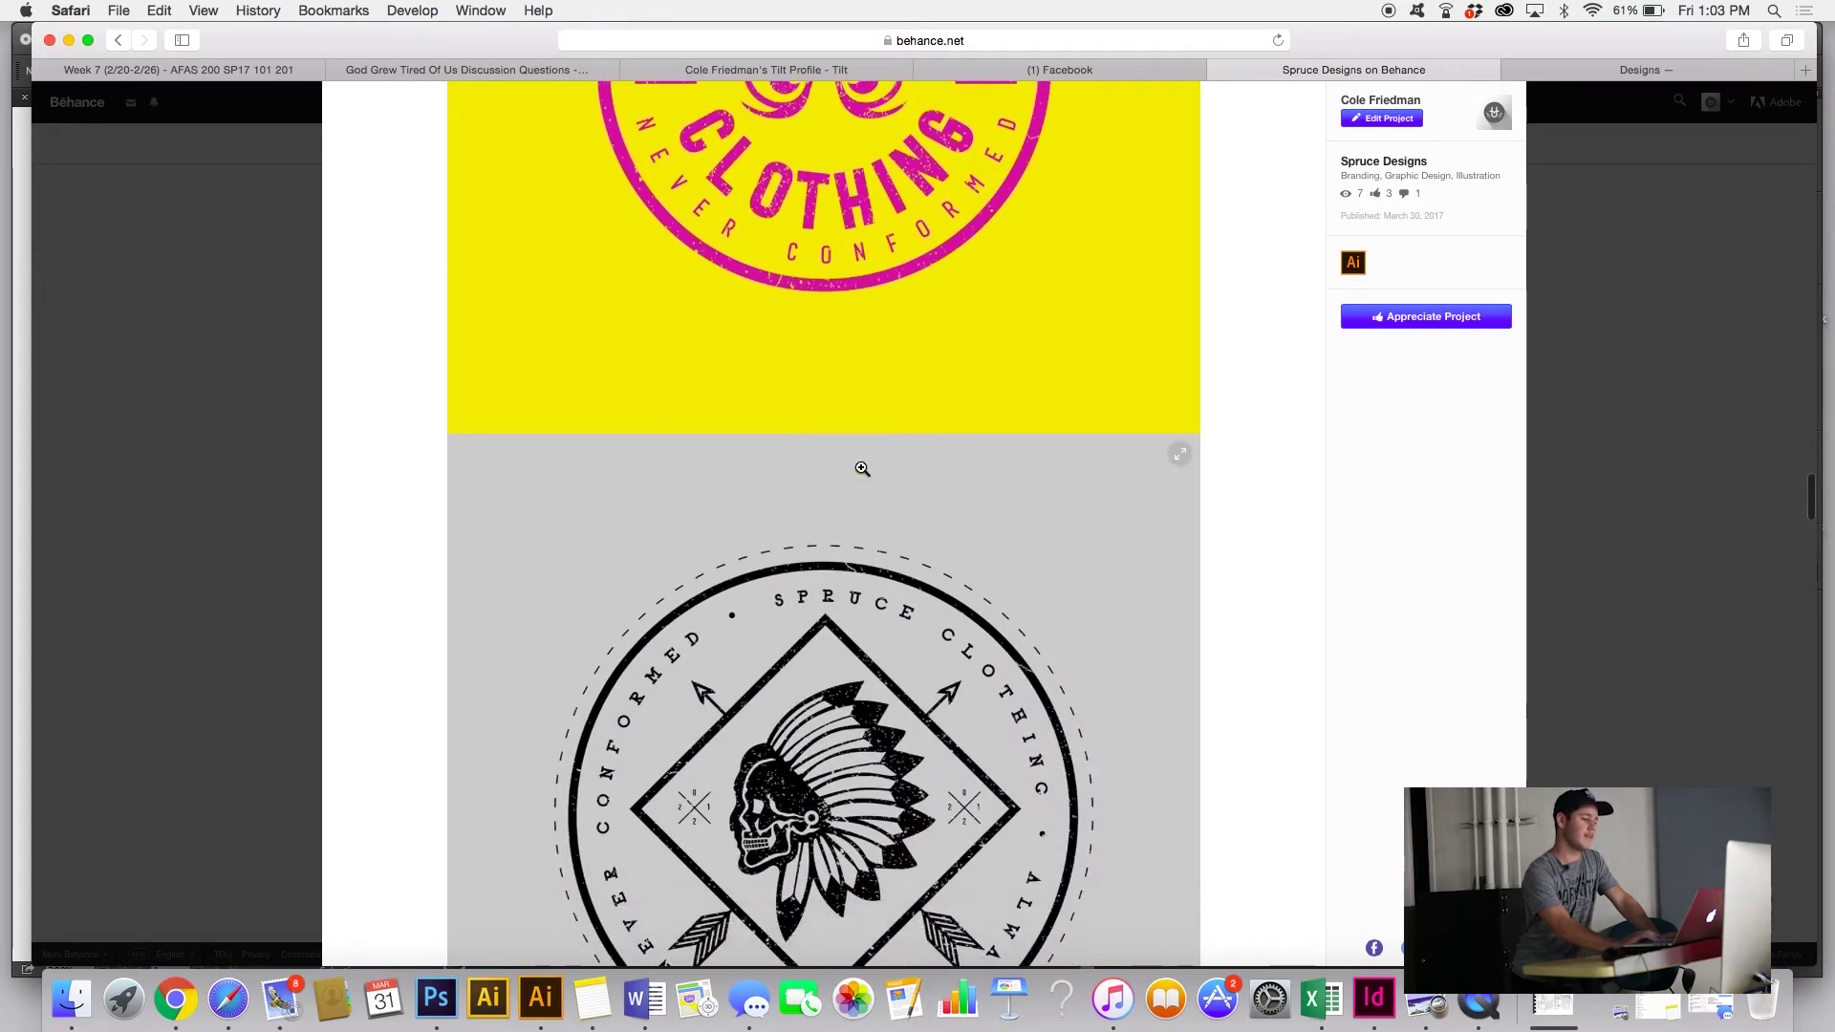
scroll(861, 467, down, 7)
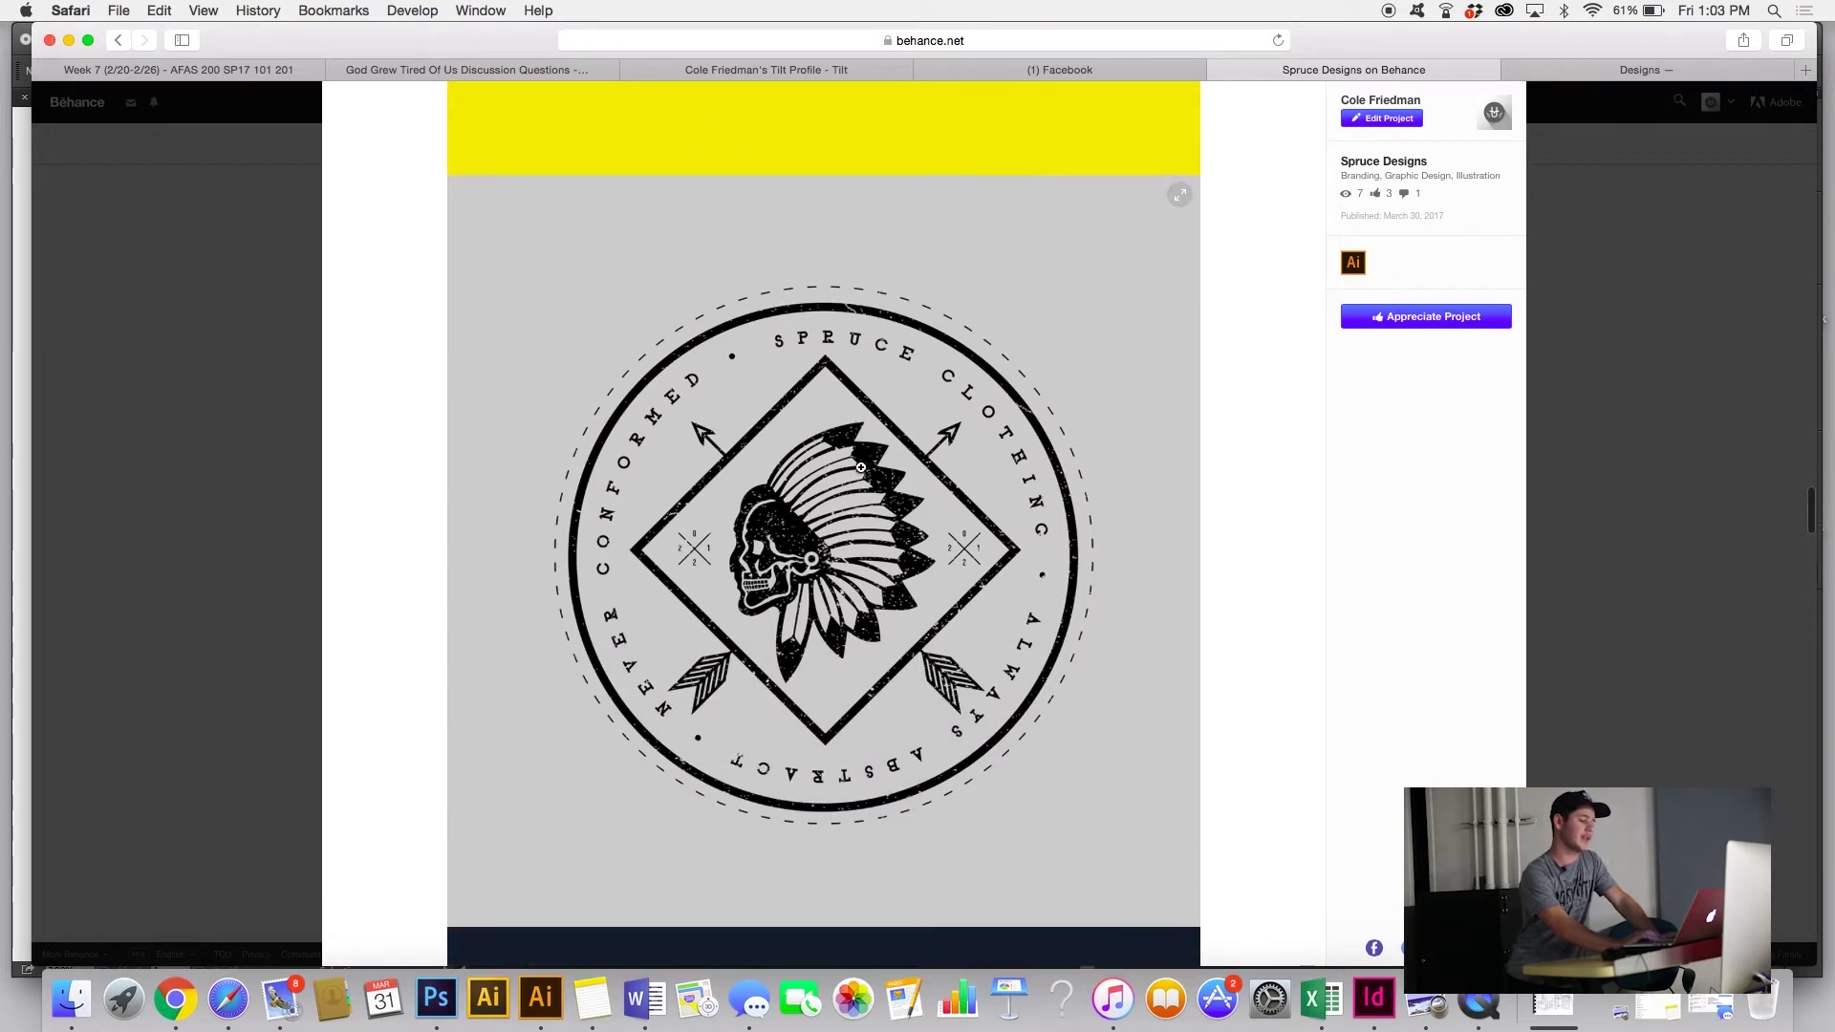
scroll(861, 468, down, 5)
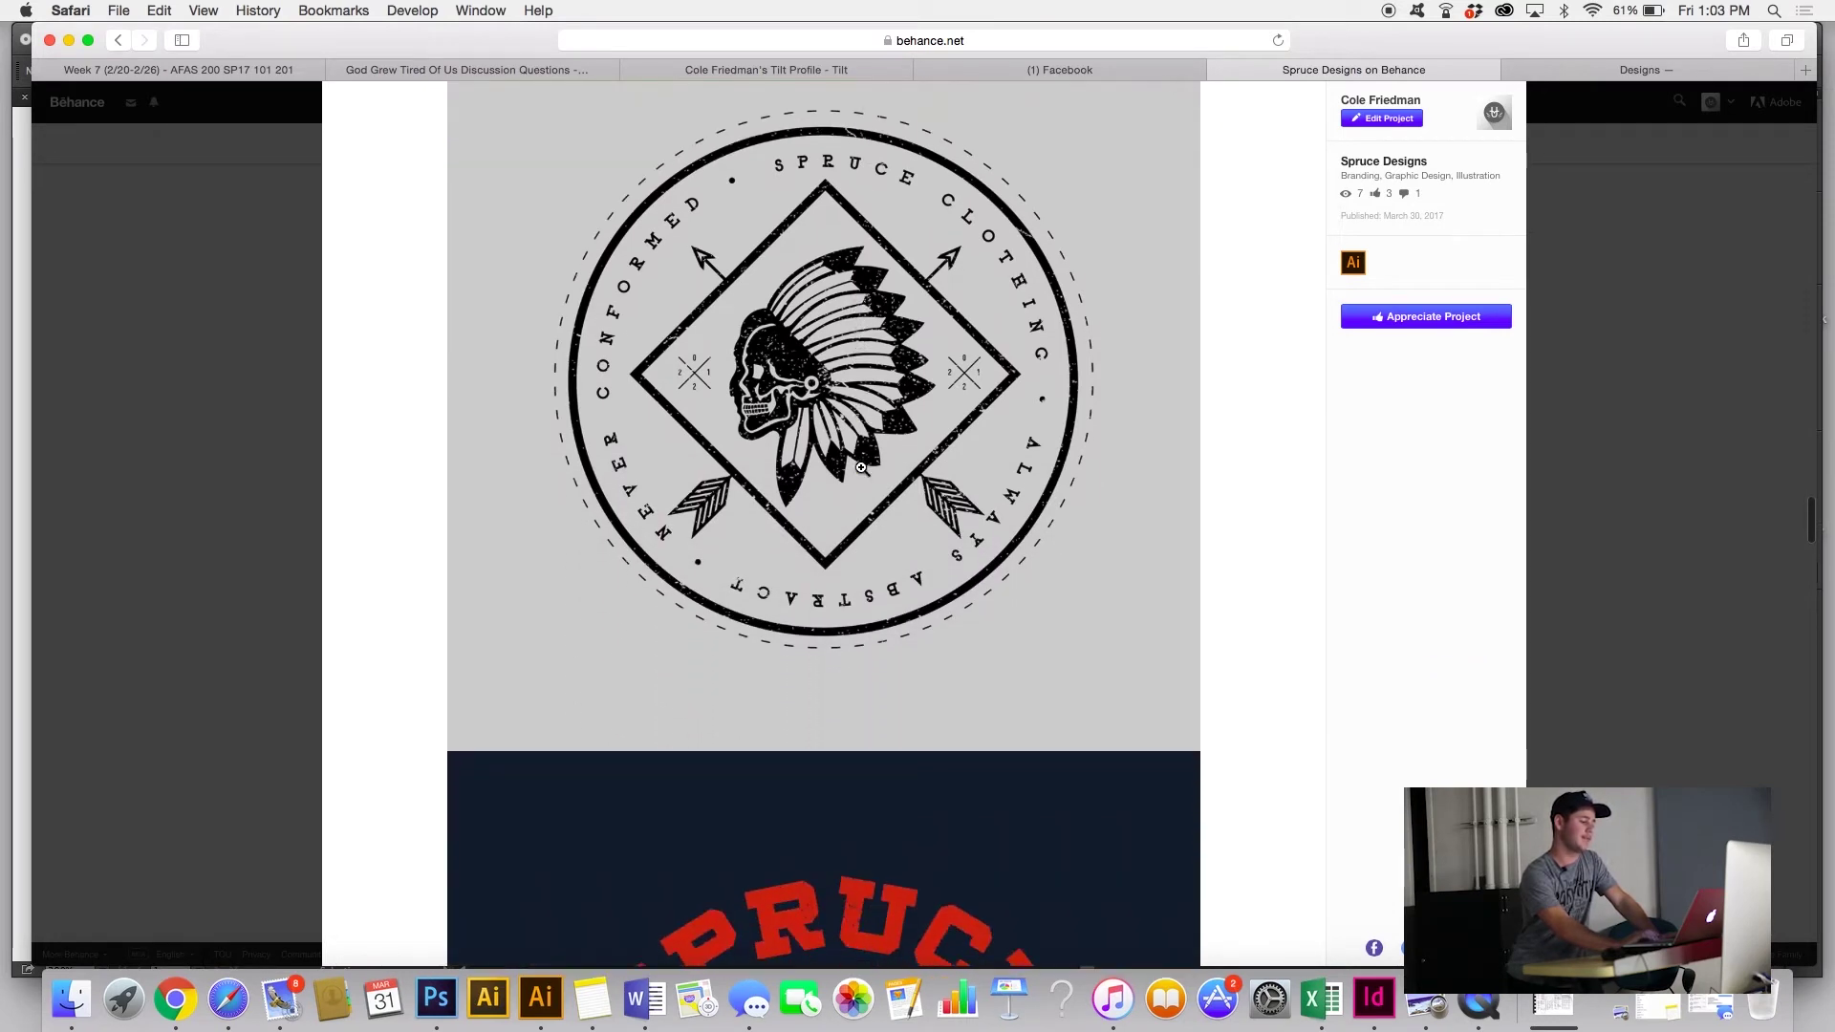
Step: Look over the red samurai skull design and the blue Always Abstract hexagon banner design in the project
scroll(862, 467, down, 9)
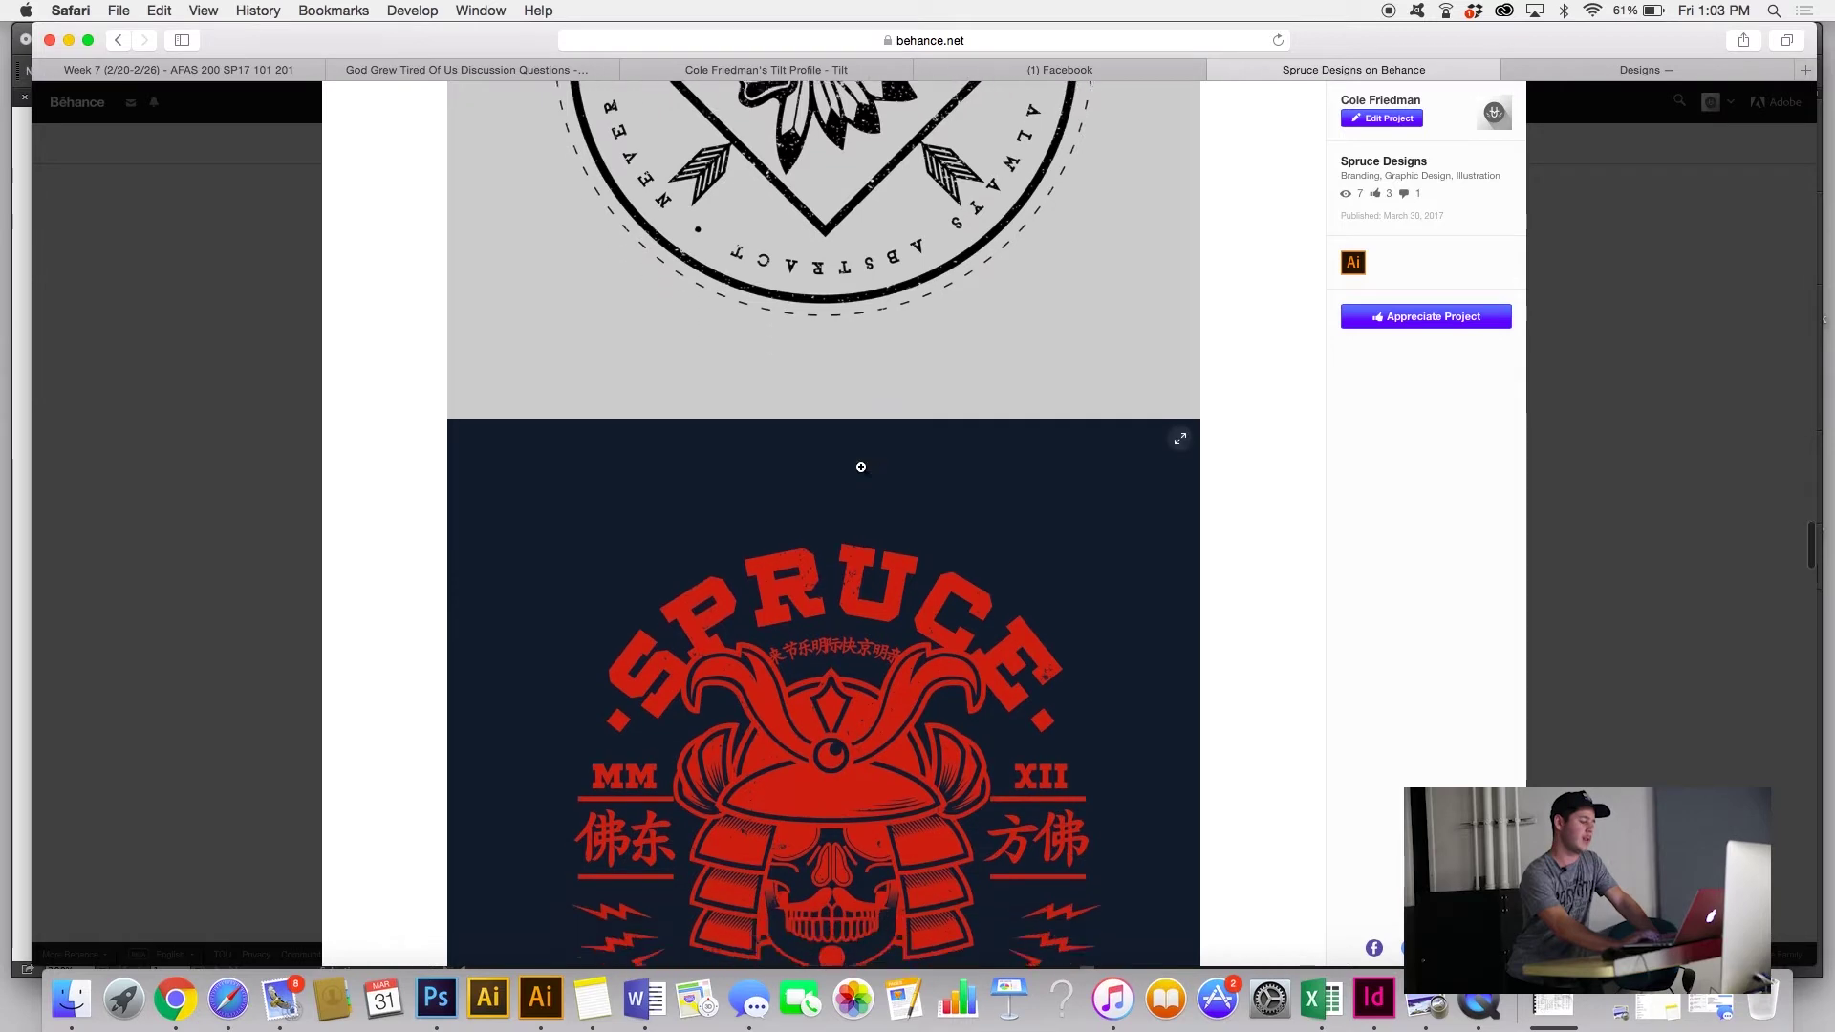
scroll(861, 468, down, 6)
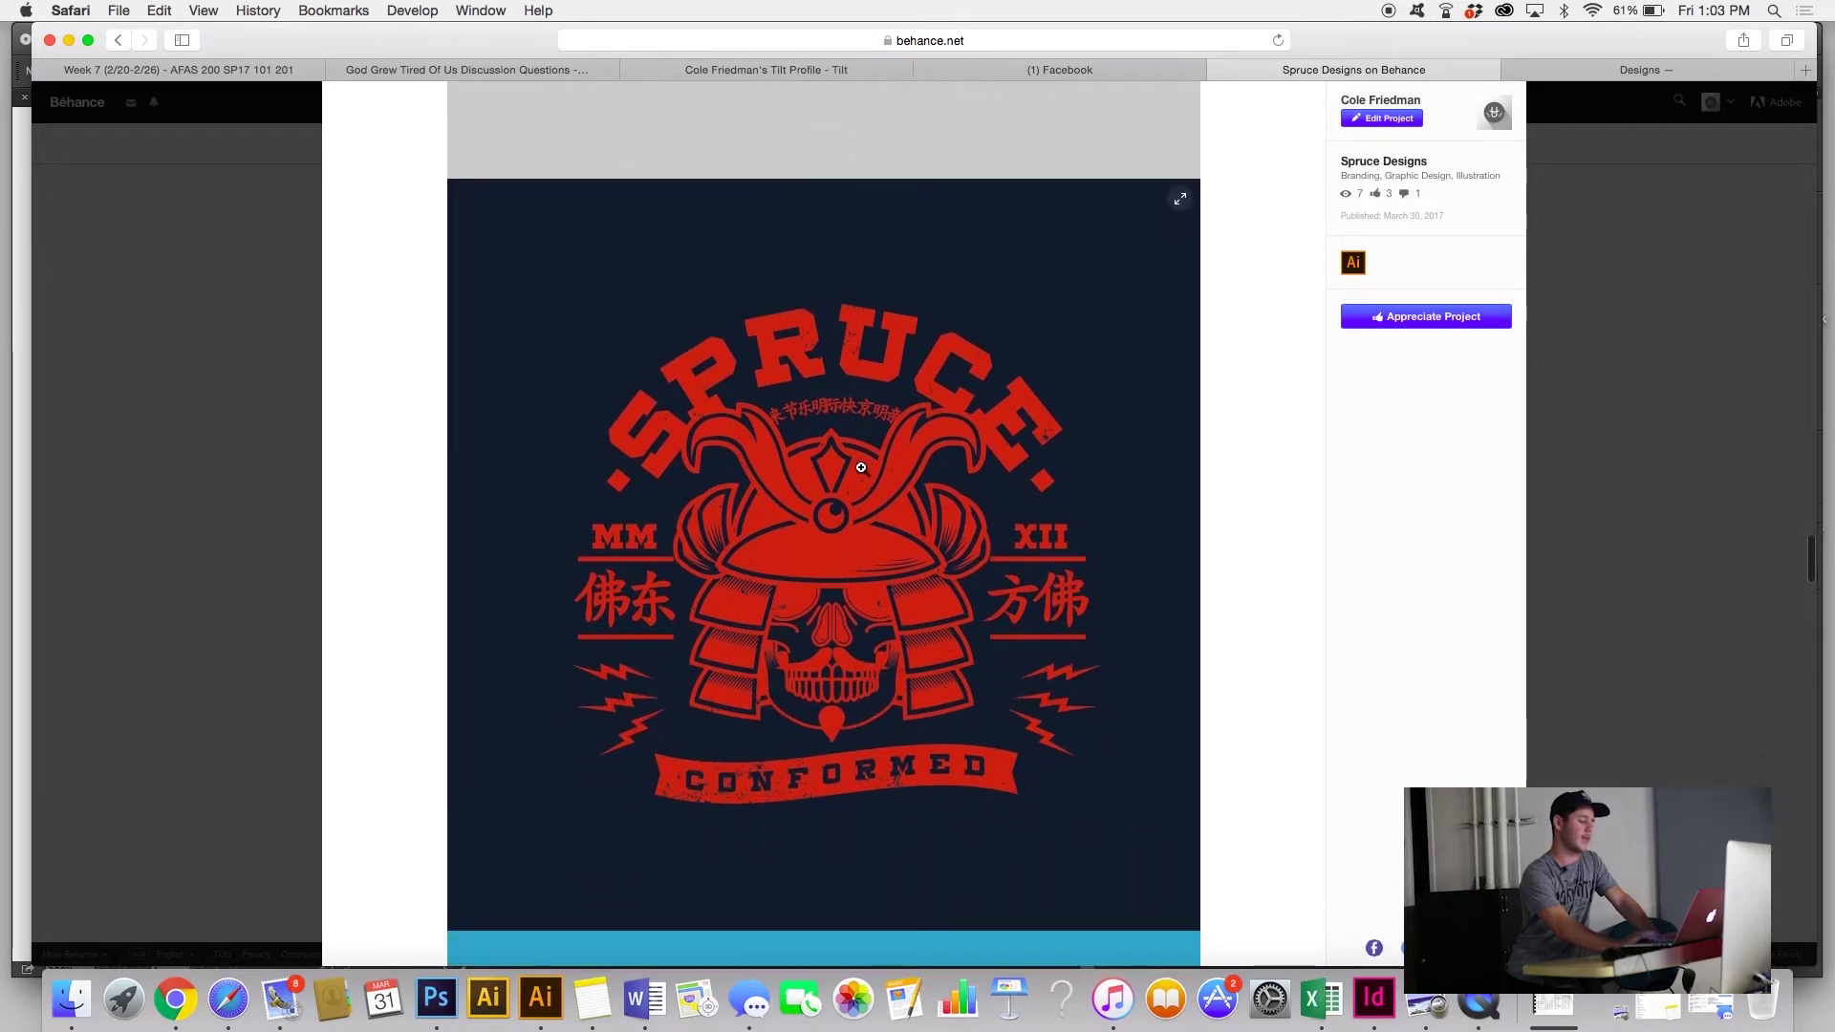
scroll(861, 467, down, 4)
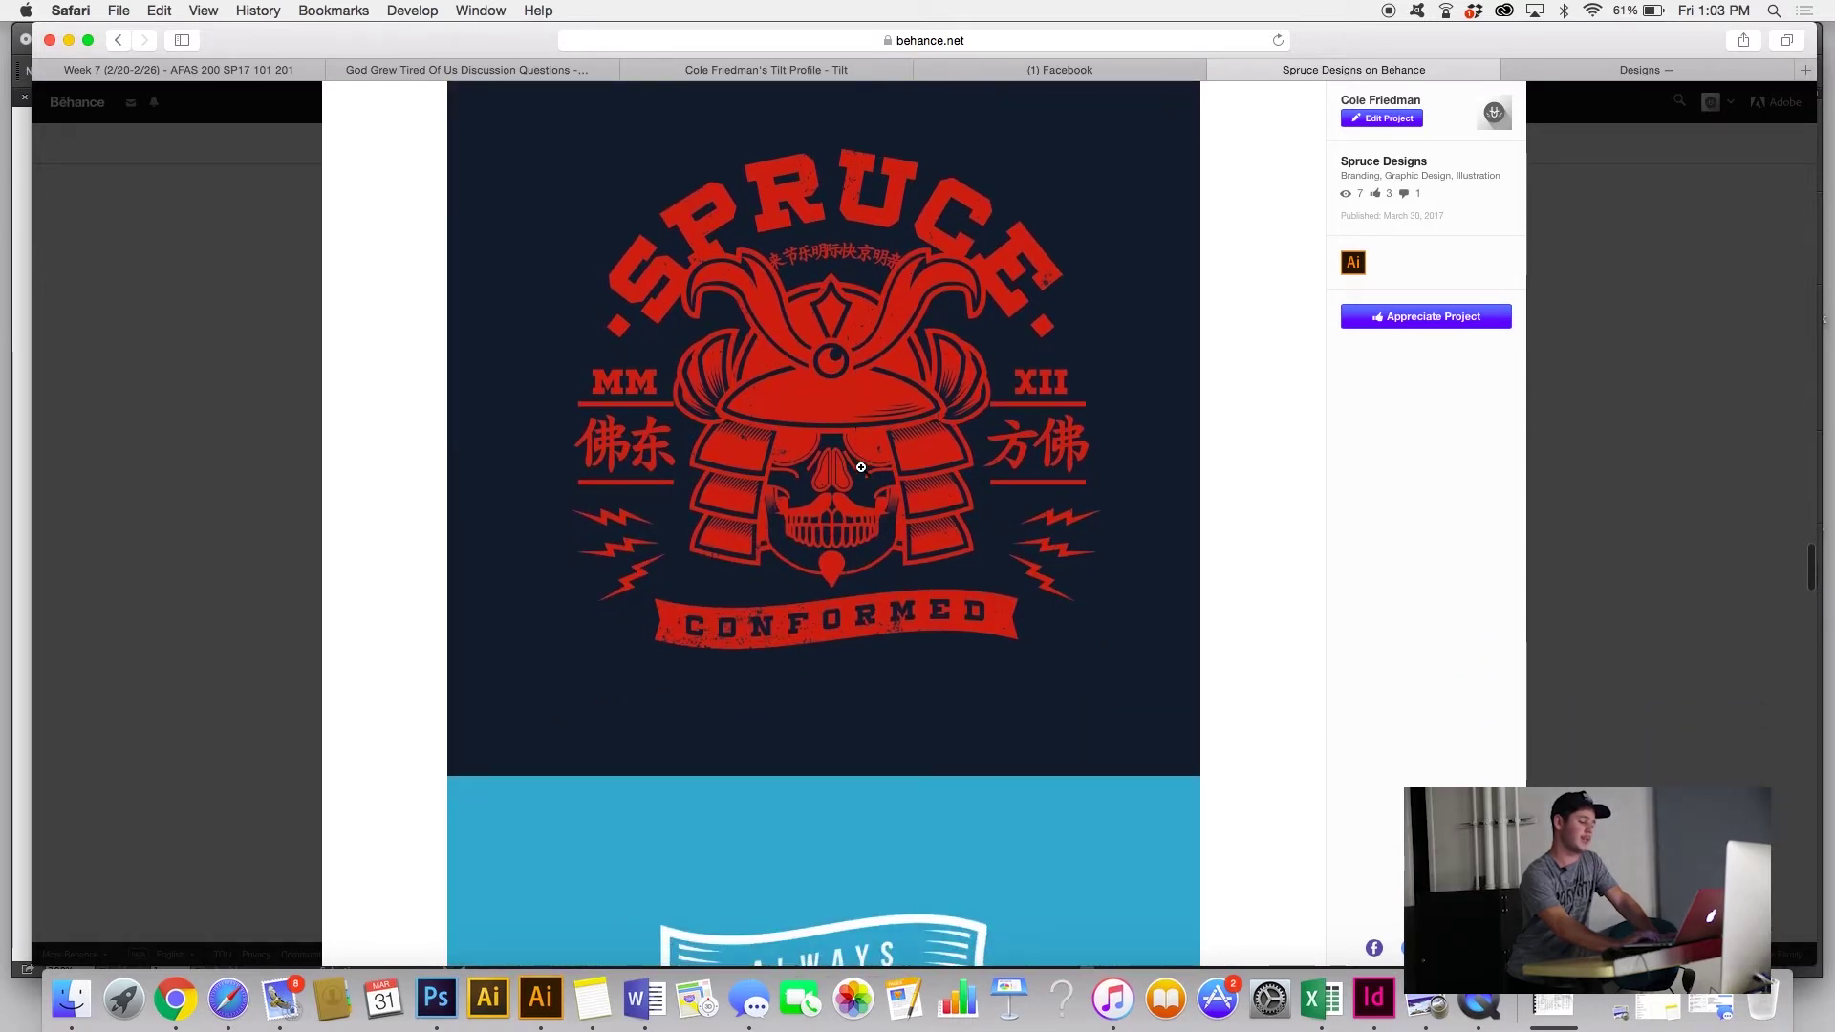
scroll(862, 467, down, 1)
scroll(861, 467, down, 6)
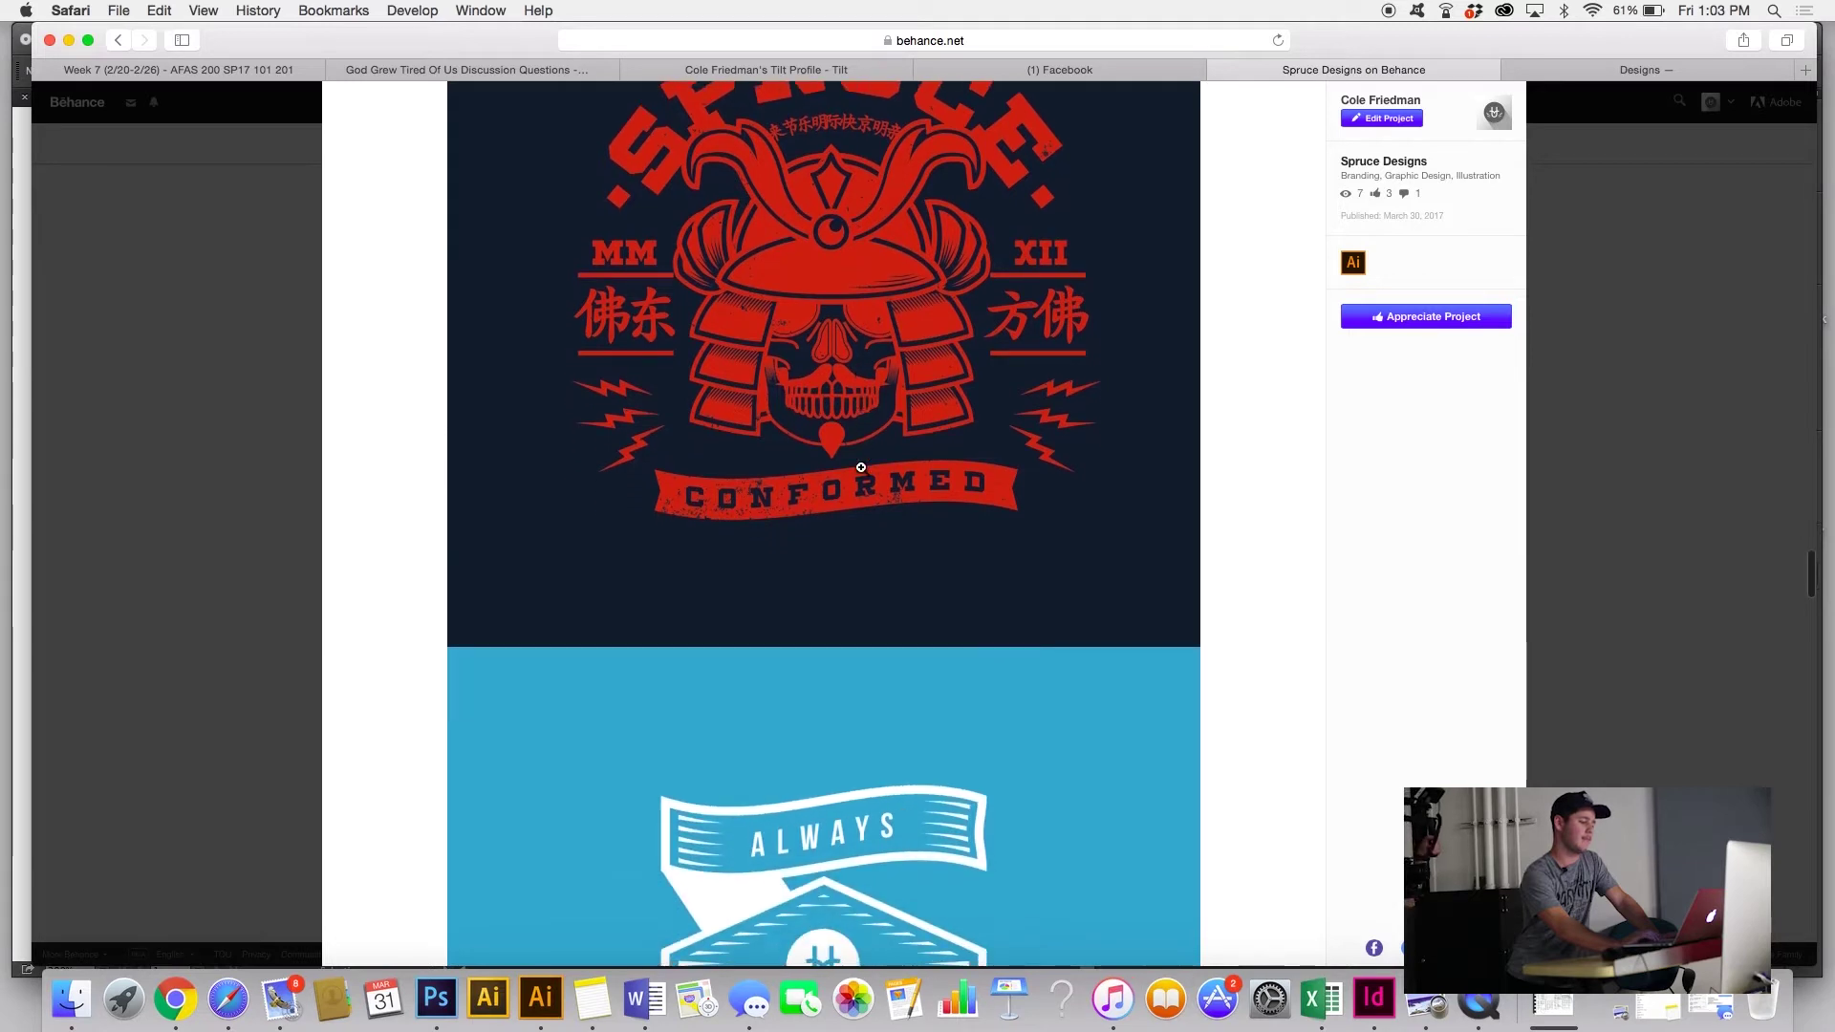
scroll(861, 467, down, 7)
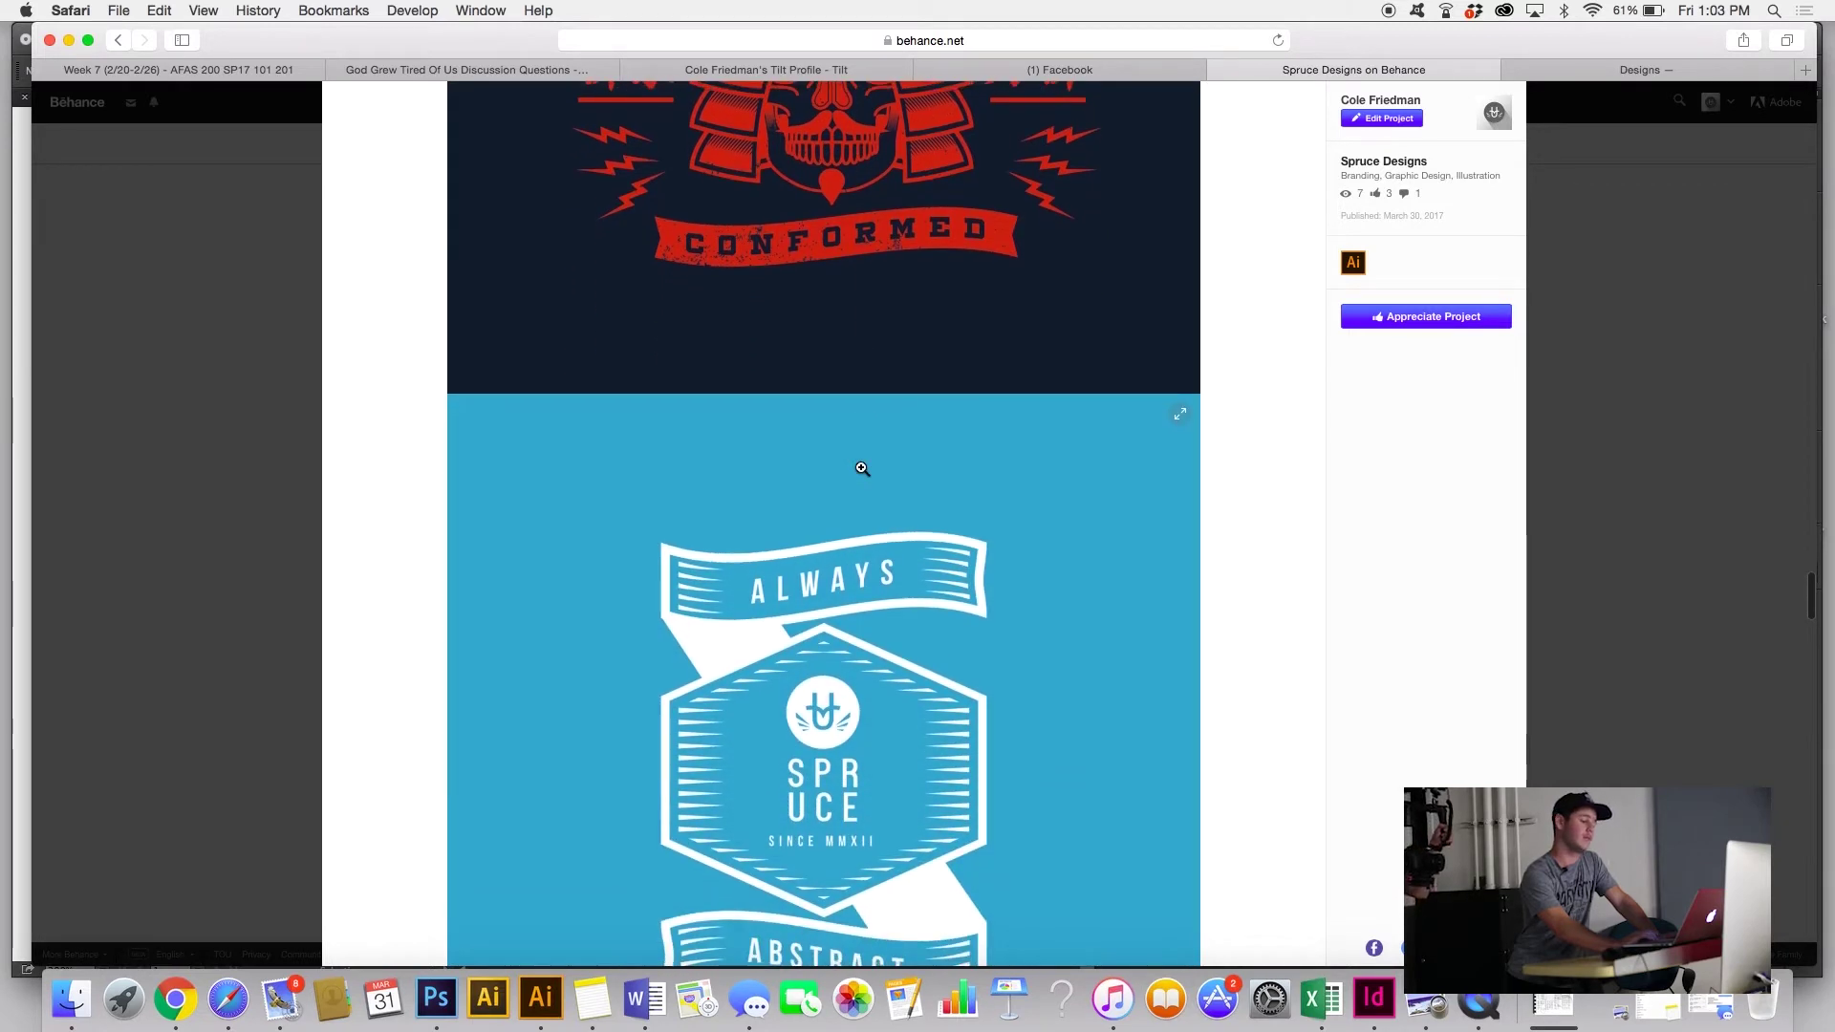
scroll(861, 467, down, 8)
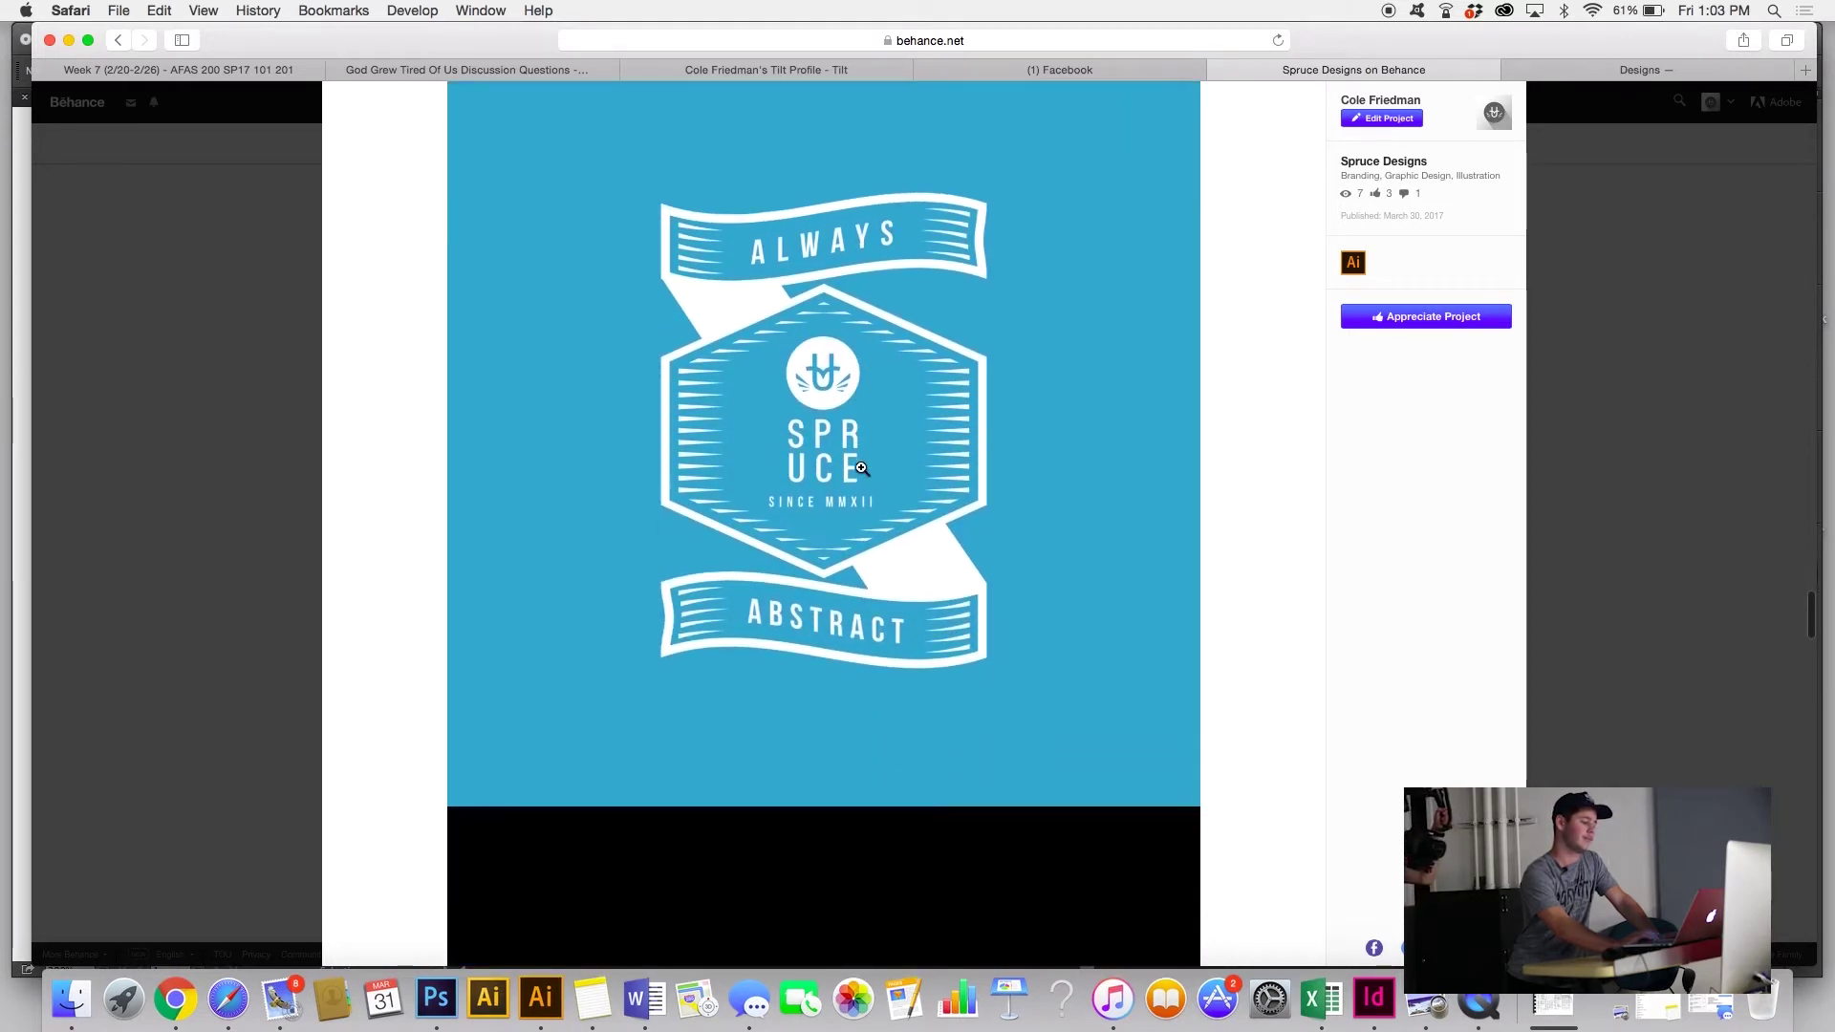
Step: View the Abstract Mentality lightning badge, the distressed Spruce Since MMXII circle and the maroon Spruce Always Abstract badge
scroll(861, 468, down, 7)
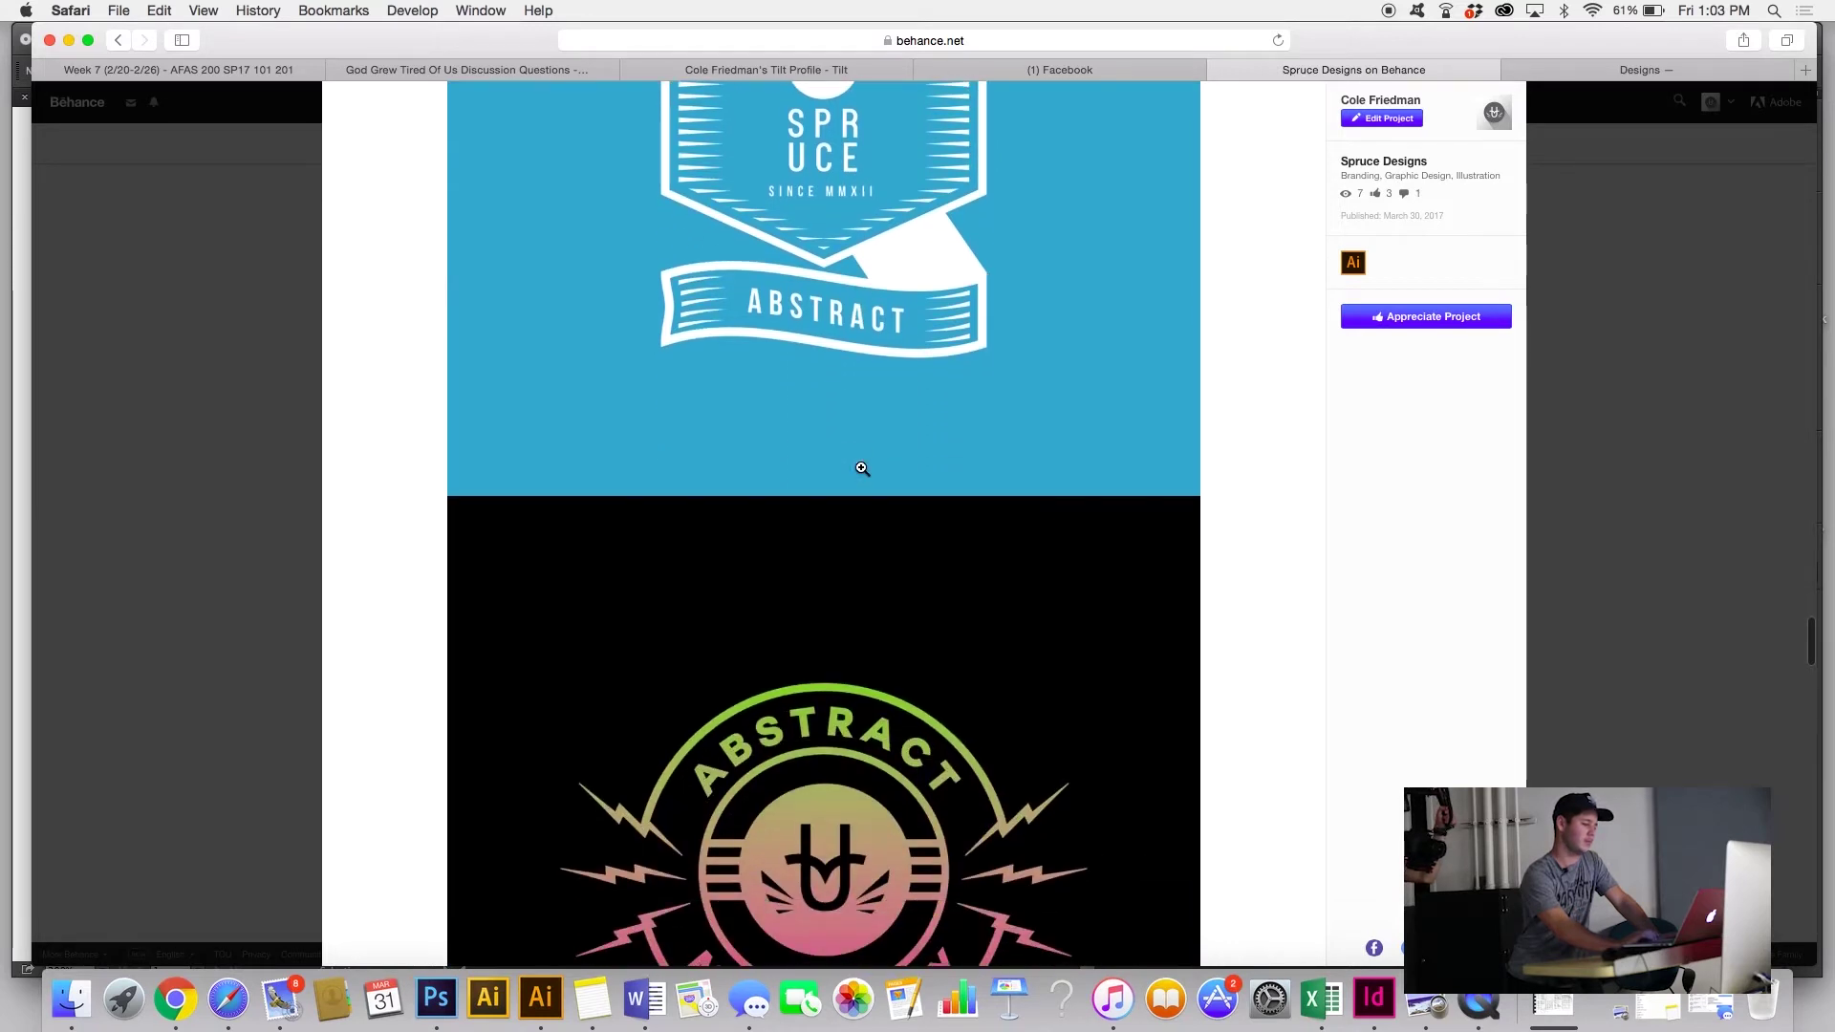
scroll(861, 467, down, 9)
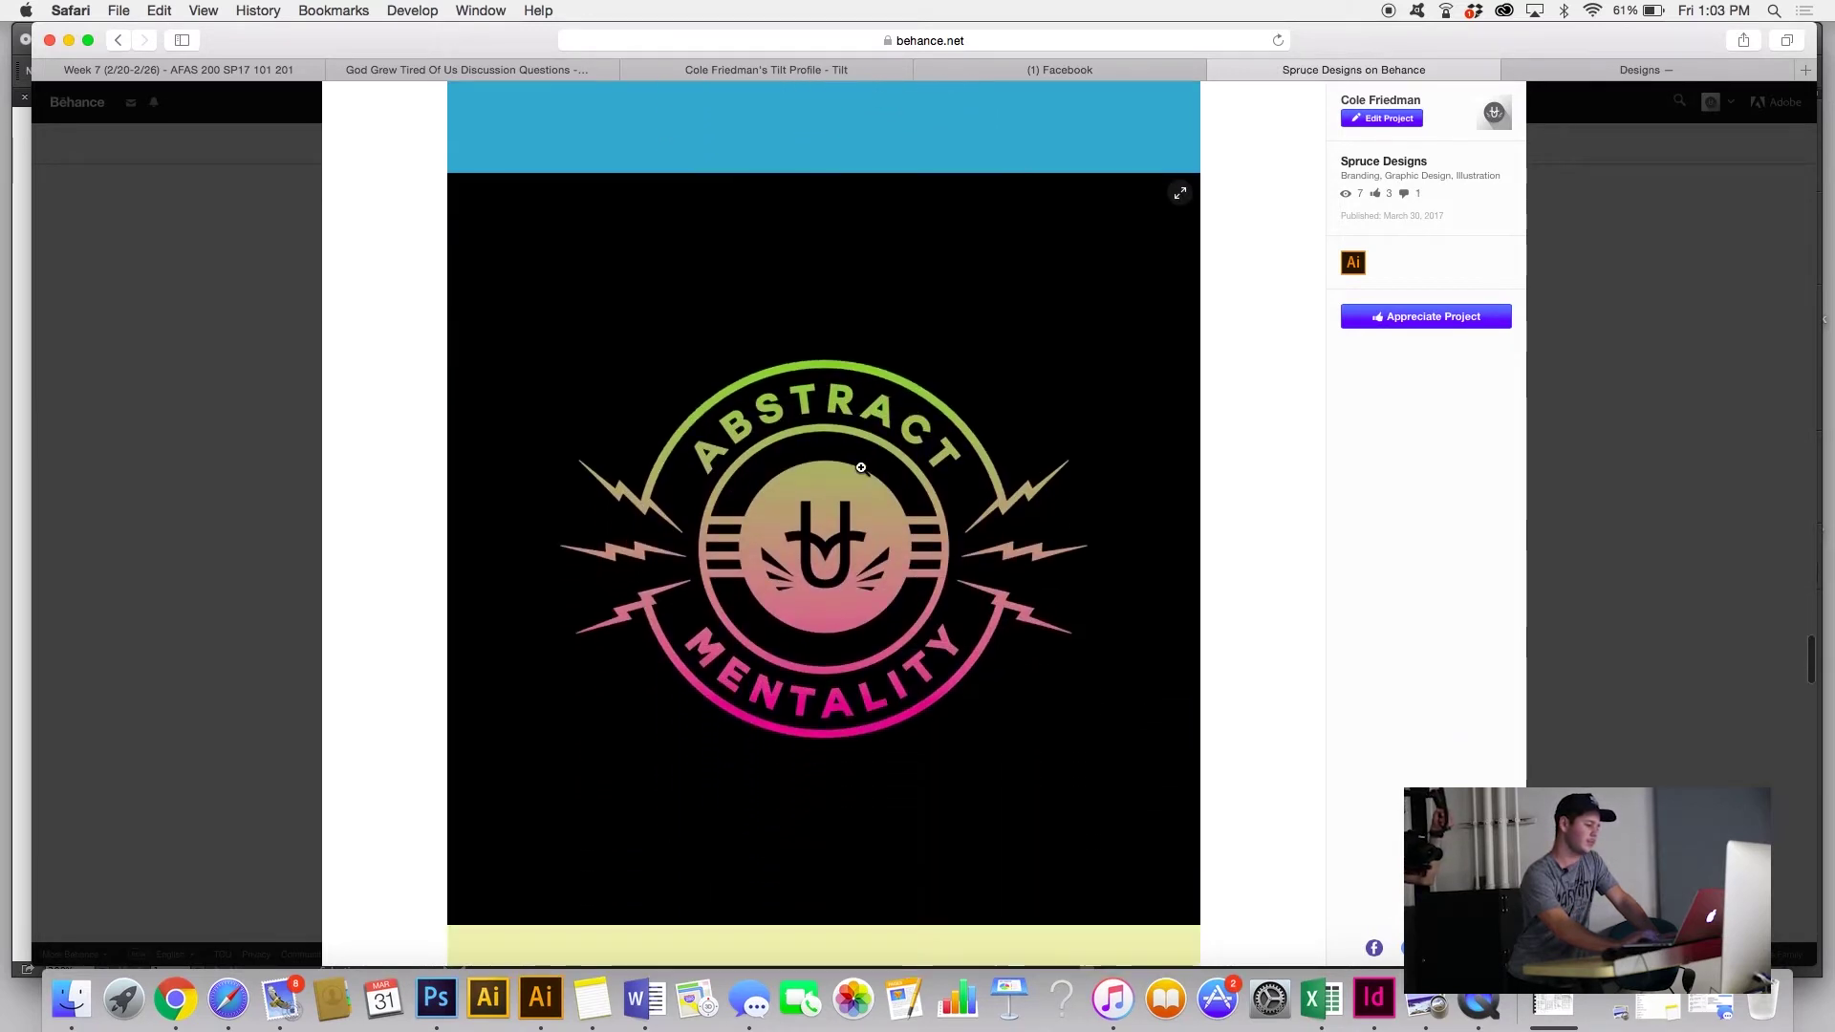
scroll(861, 467, down, 16)
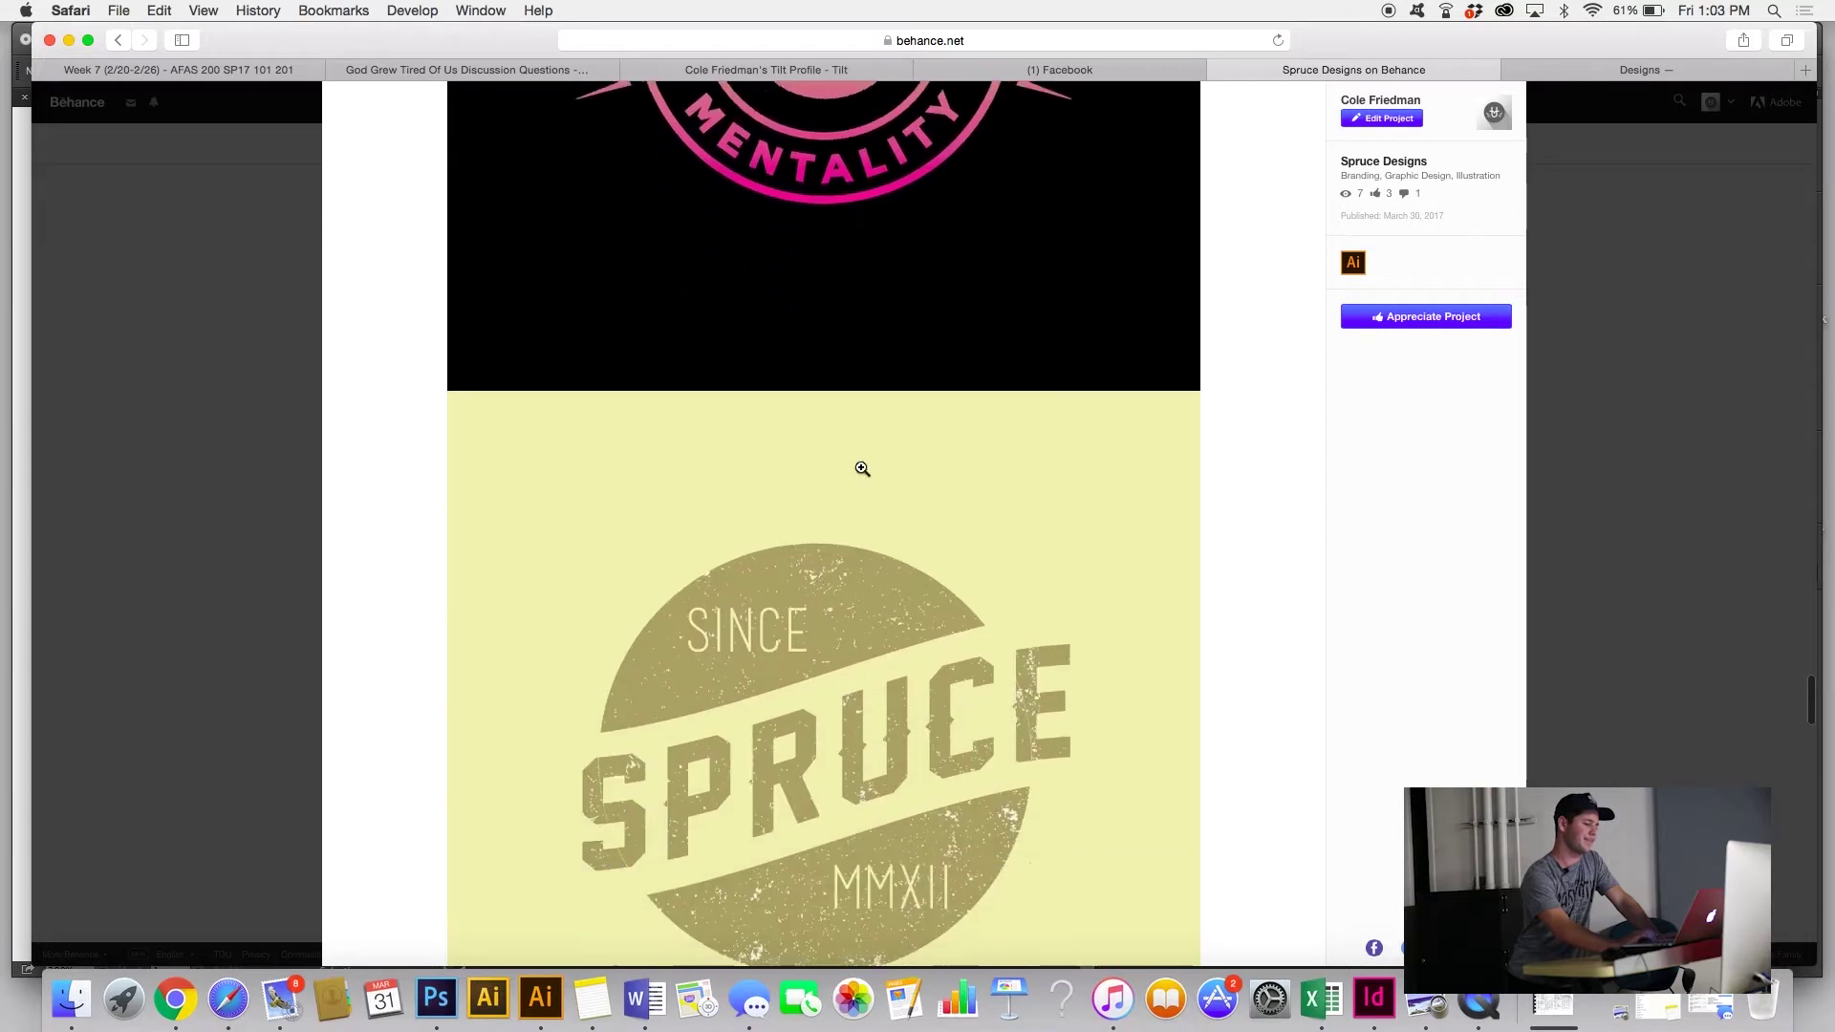
scroll(861, 467, down, 13)
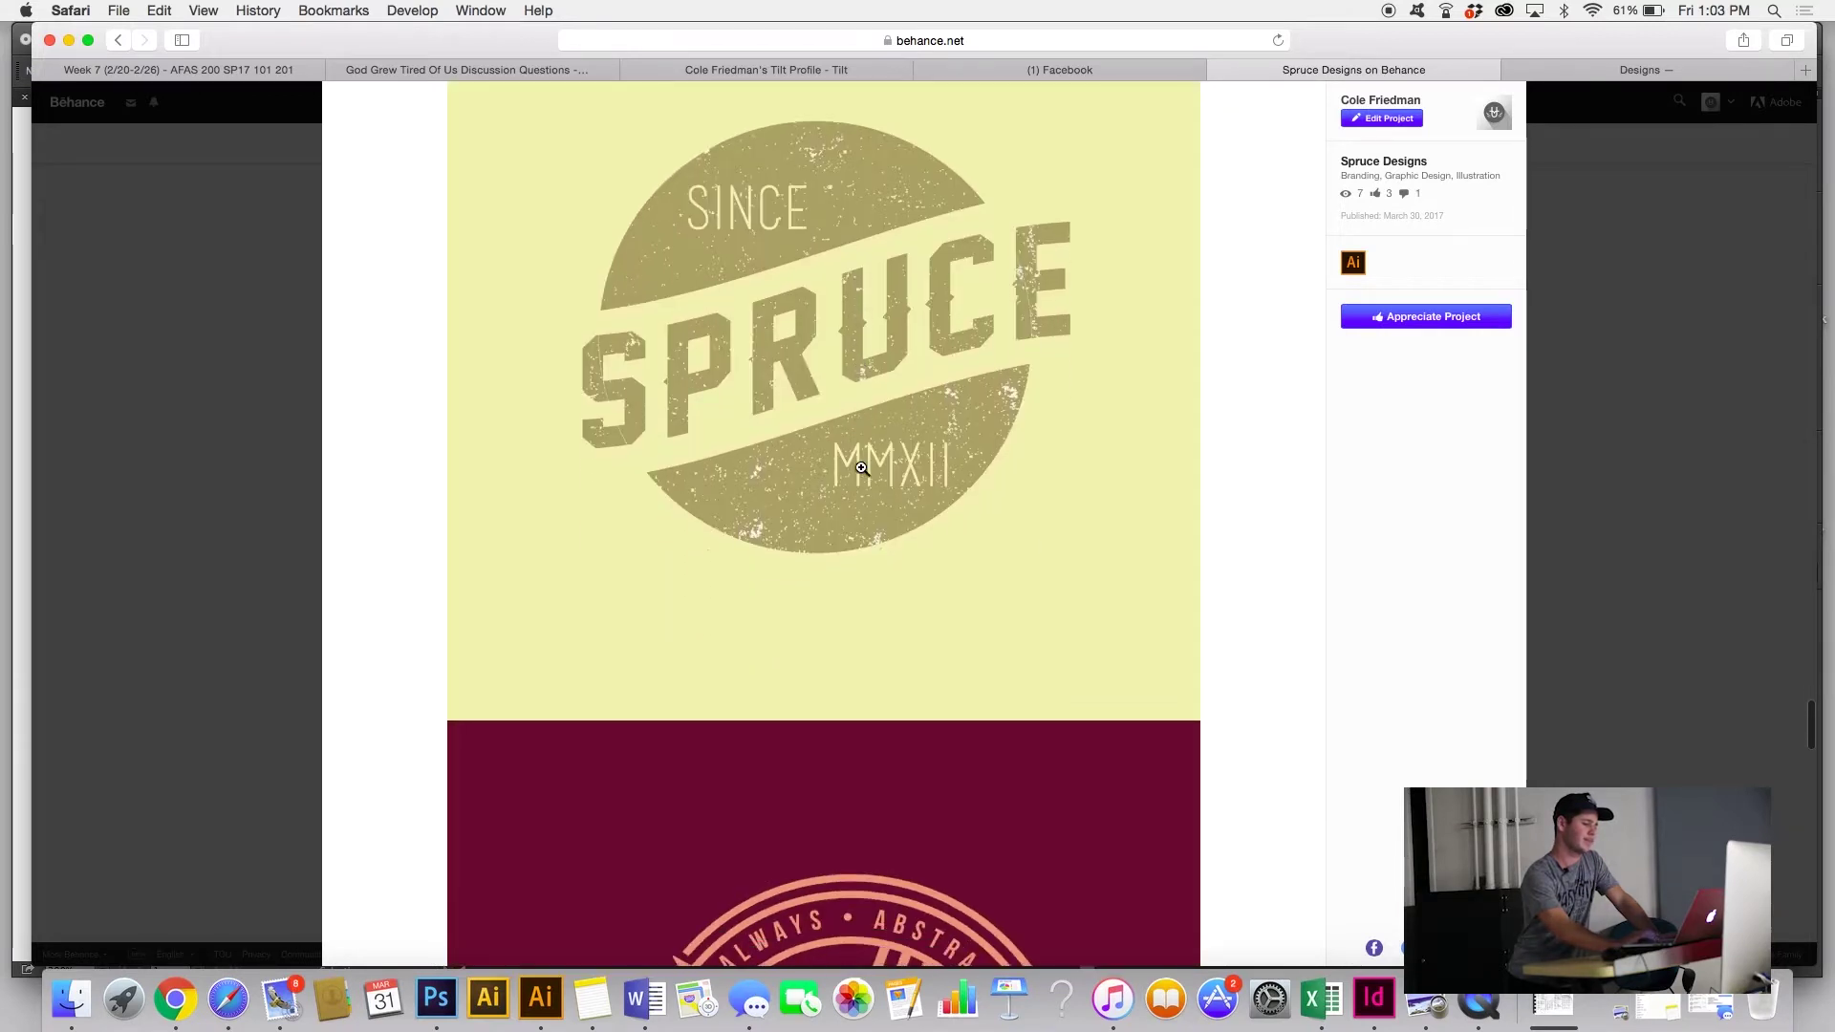
scroll(862, 468, down, 6)
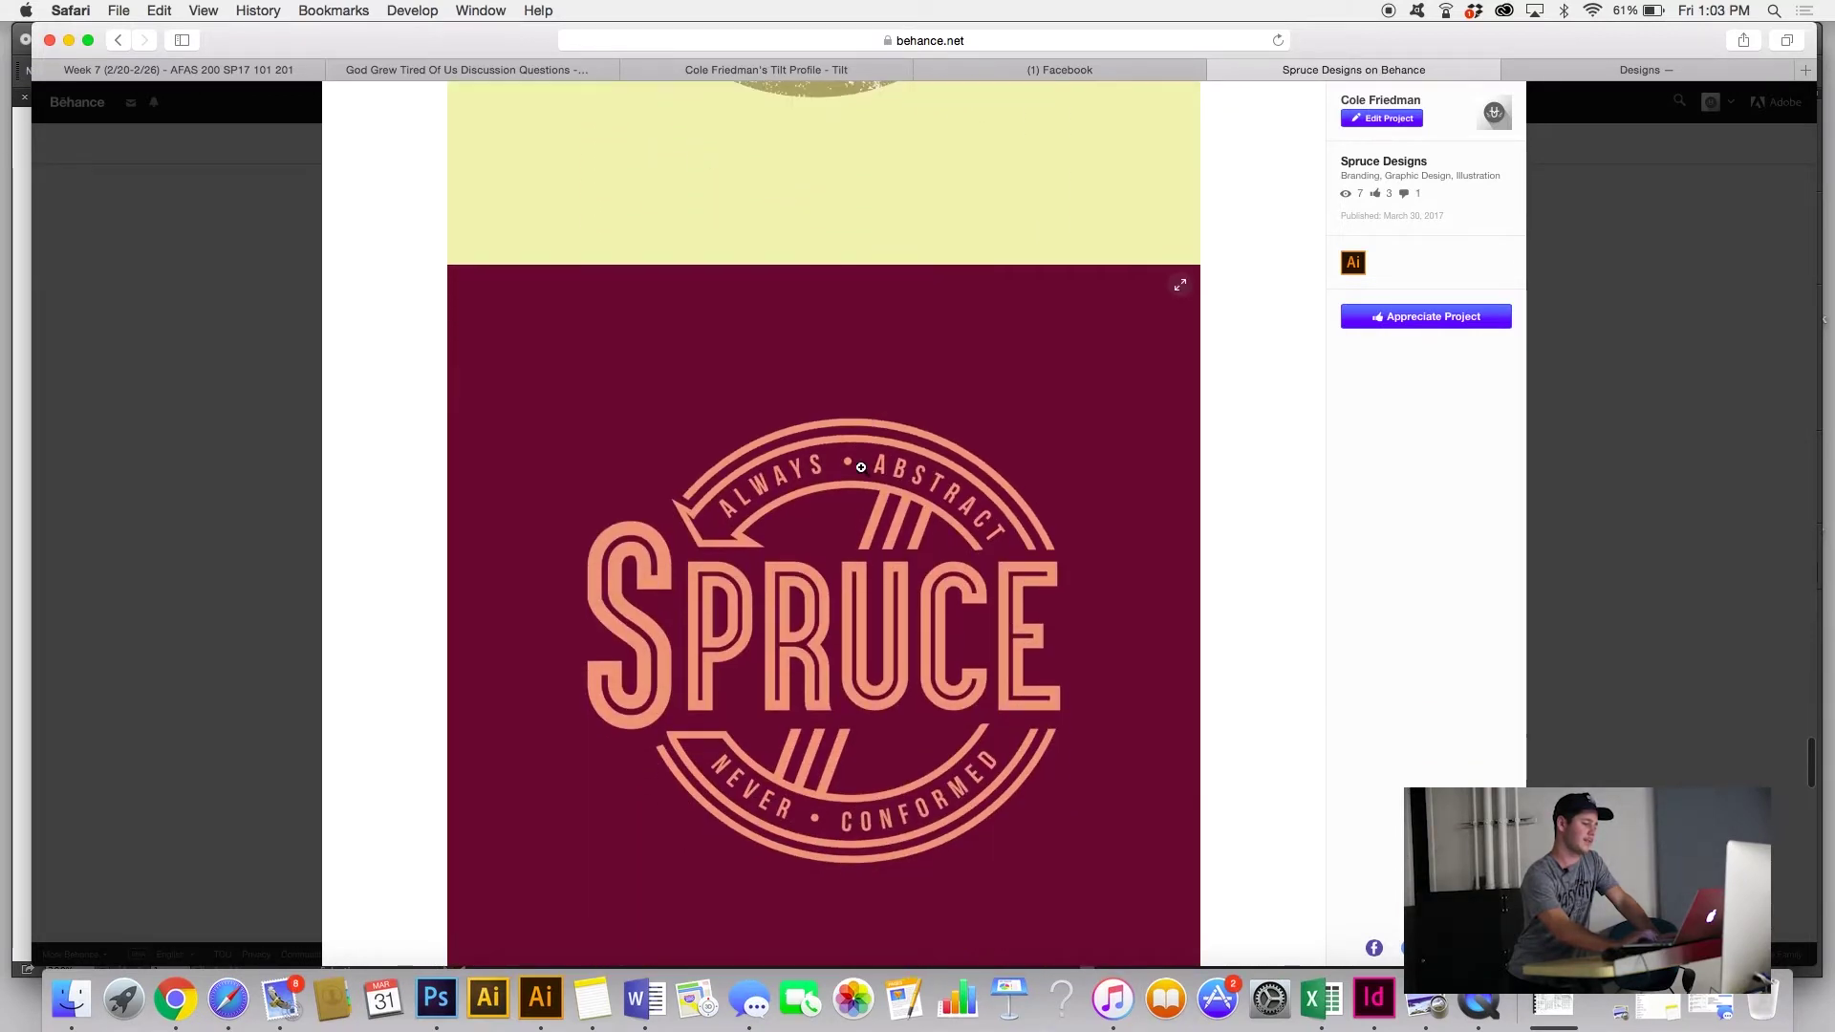
scroll(861, 467, down, 1)
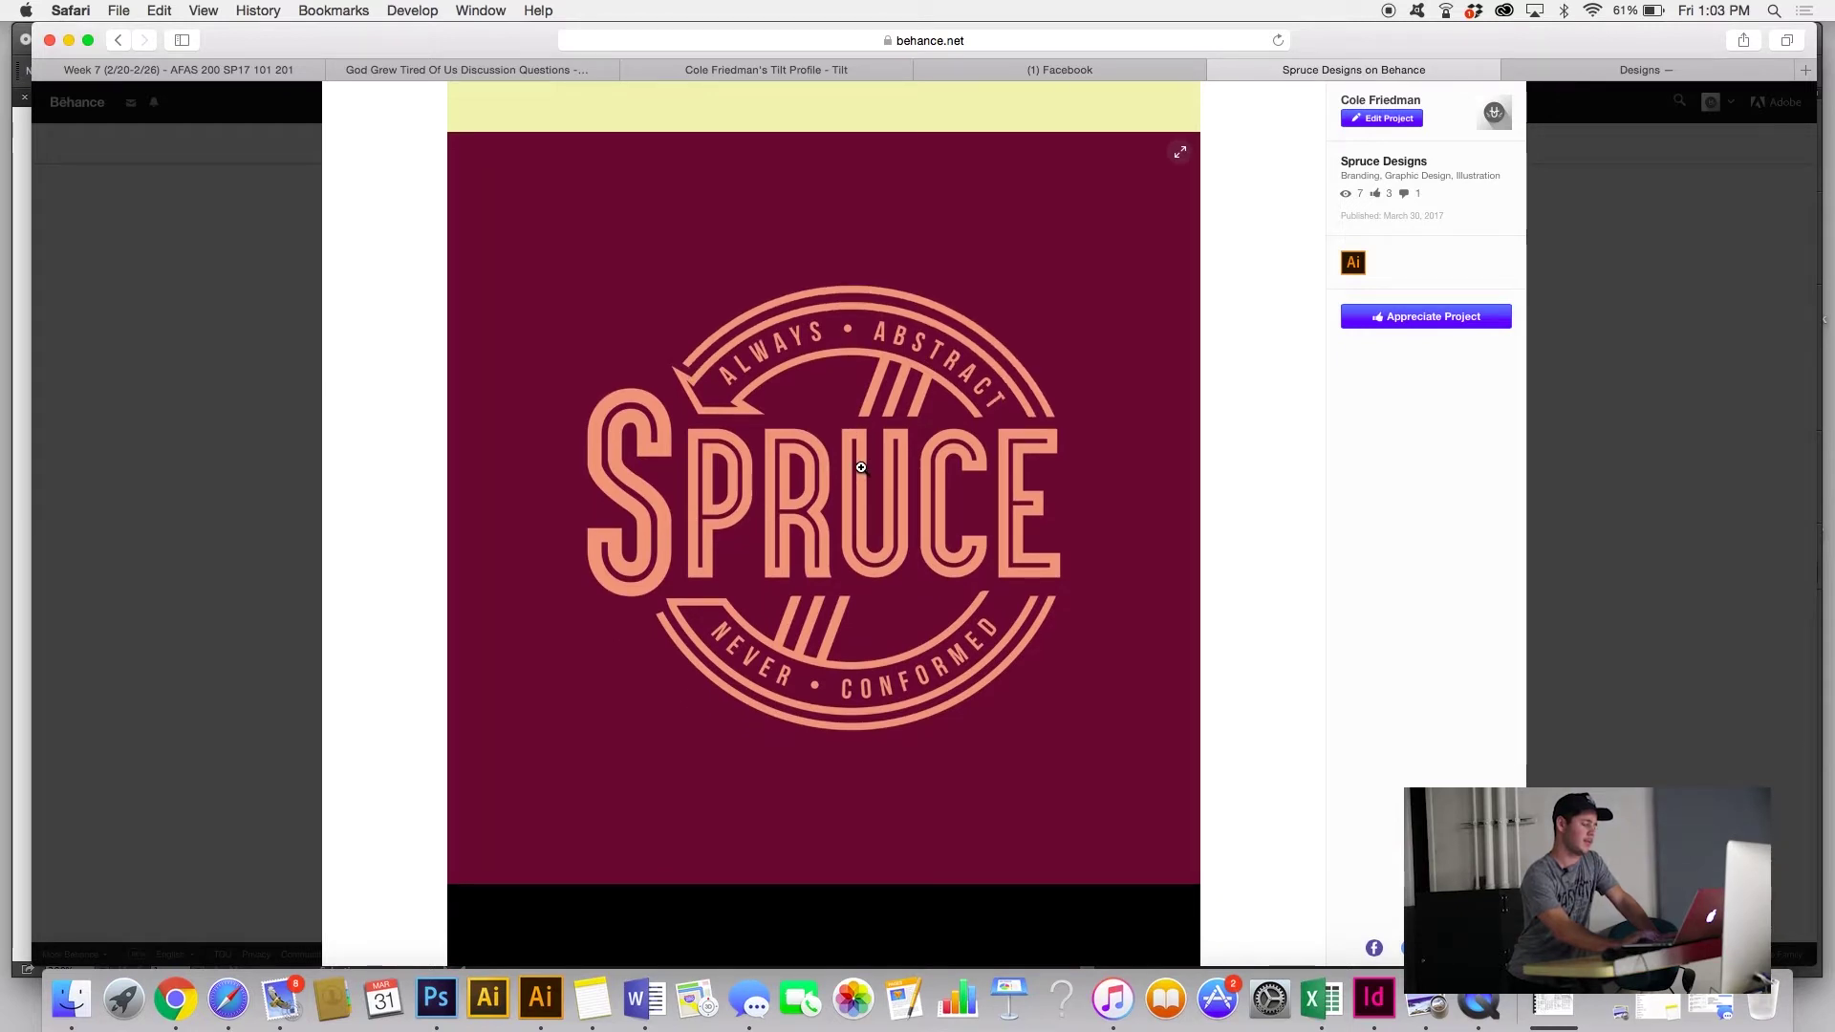
Step: Look over the Never Conformed spilled-bottle artwork and the red Spruce broken-bottle badge at the end of the project
scroll(861, 467, down, 12)
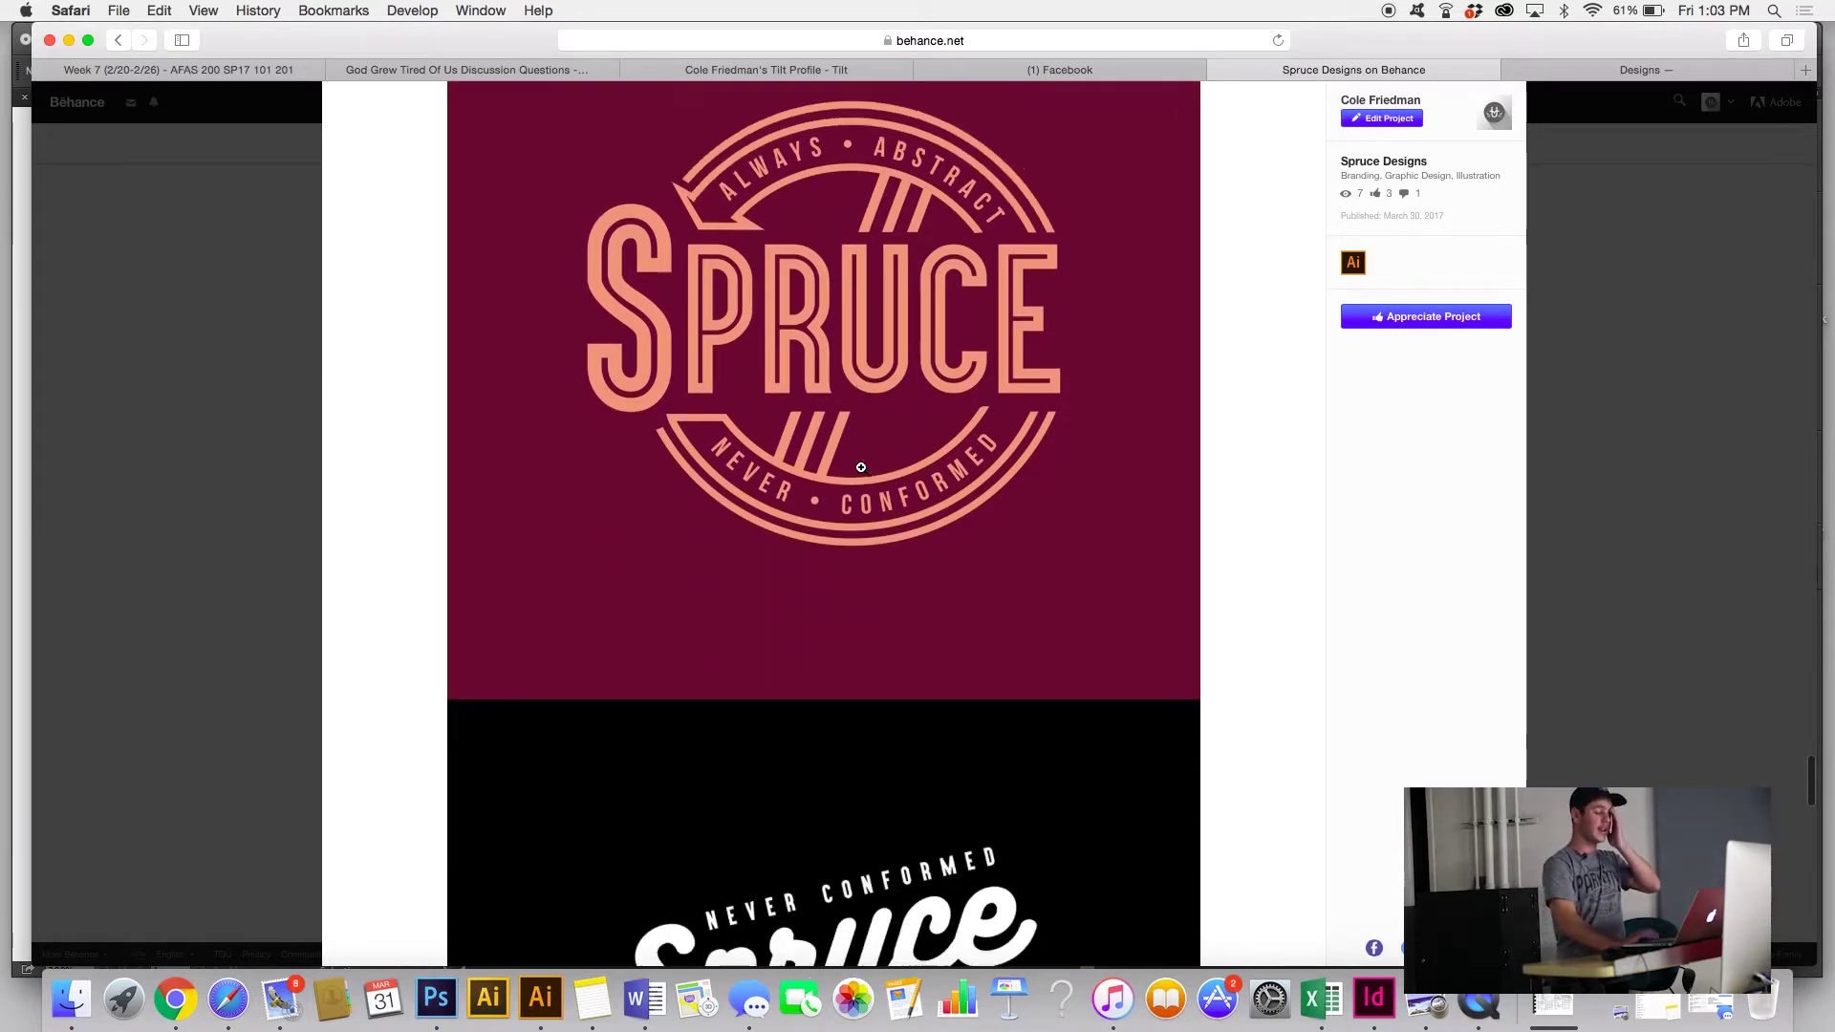
scroll(862, 467, down, 9)
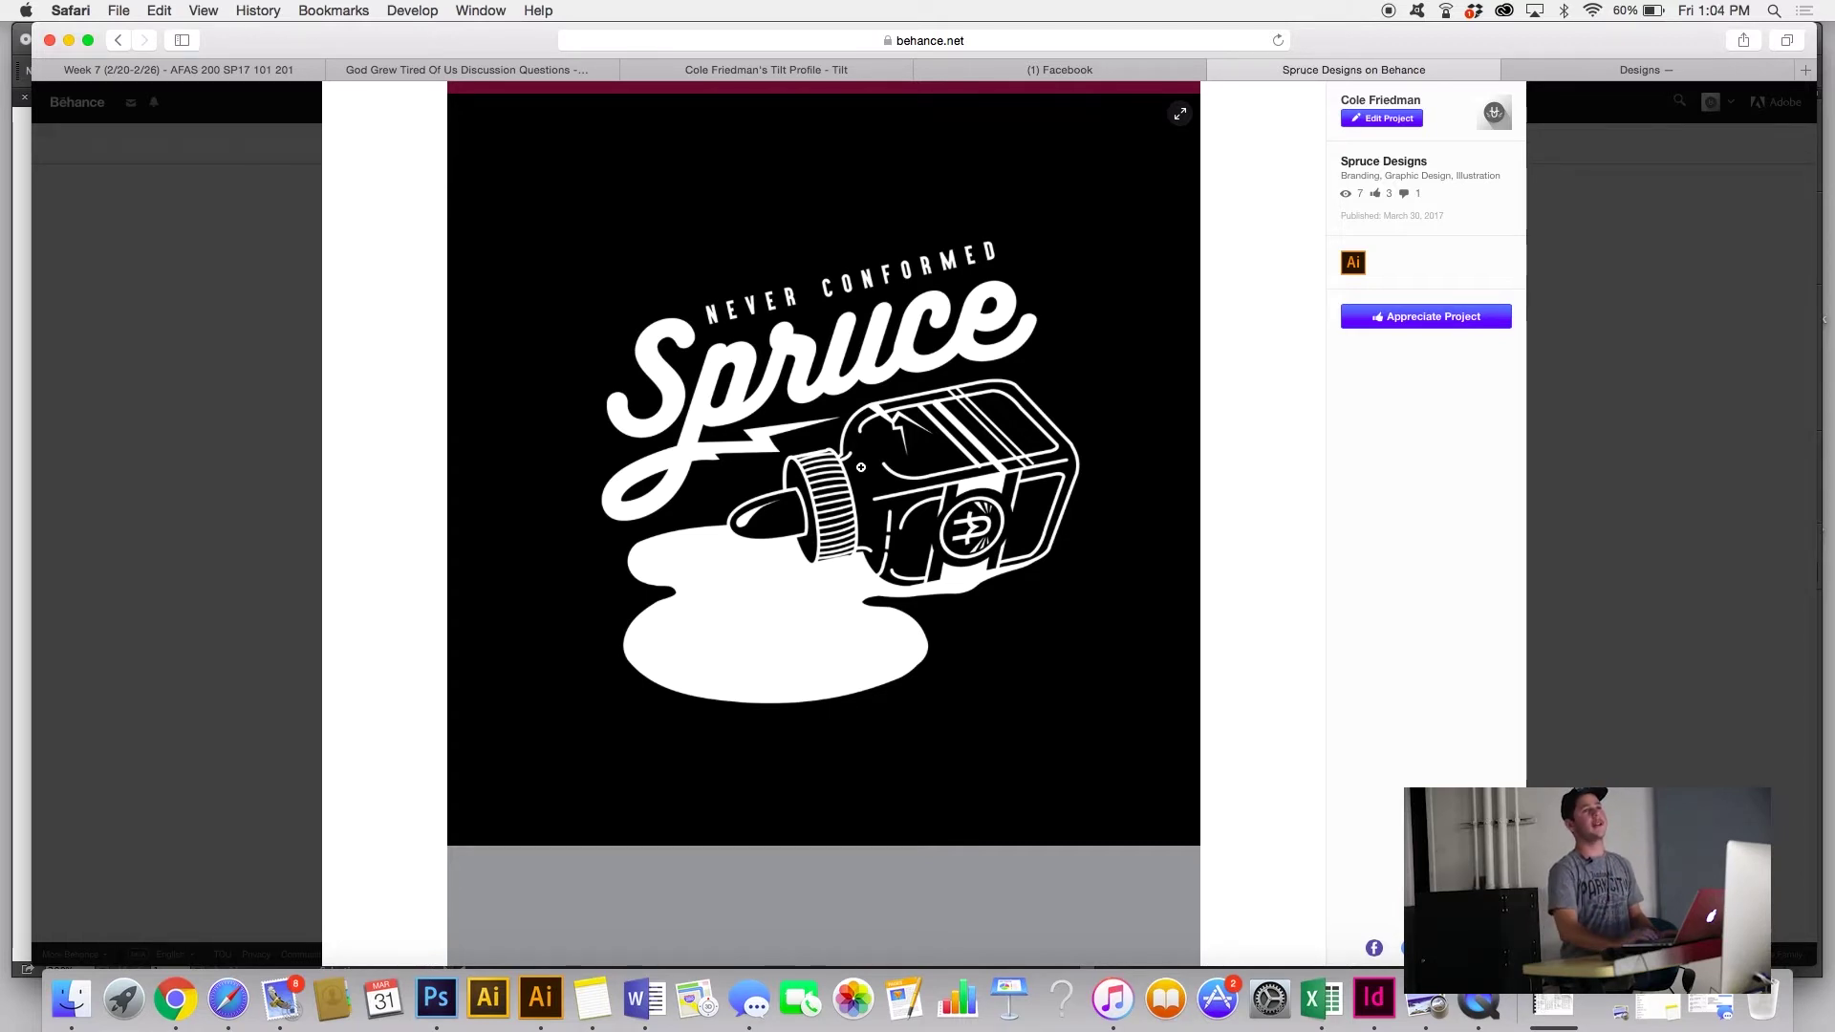
scroll(861, 468, down, 14)
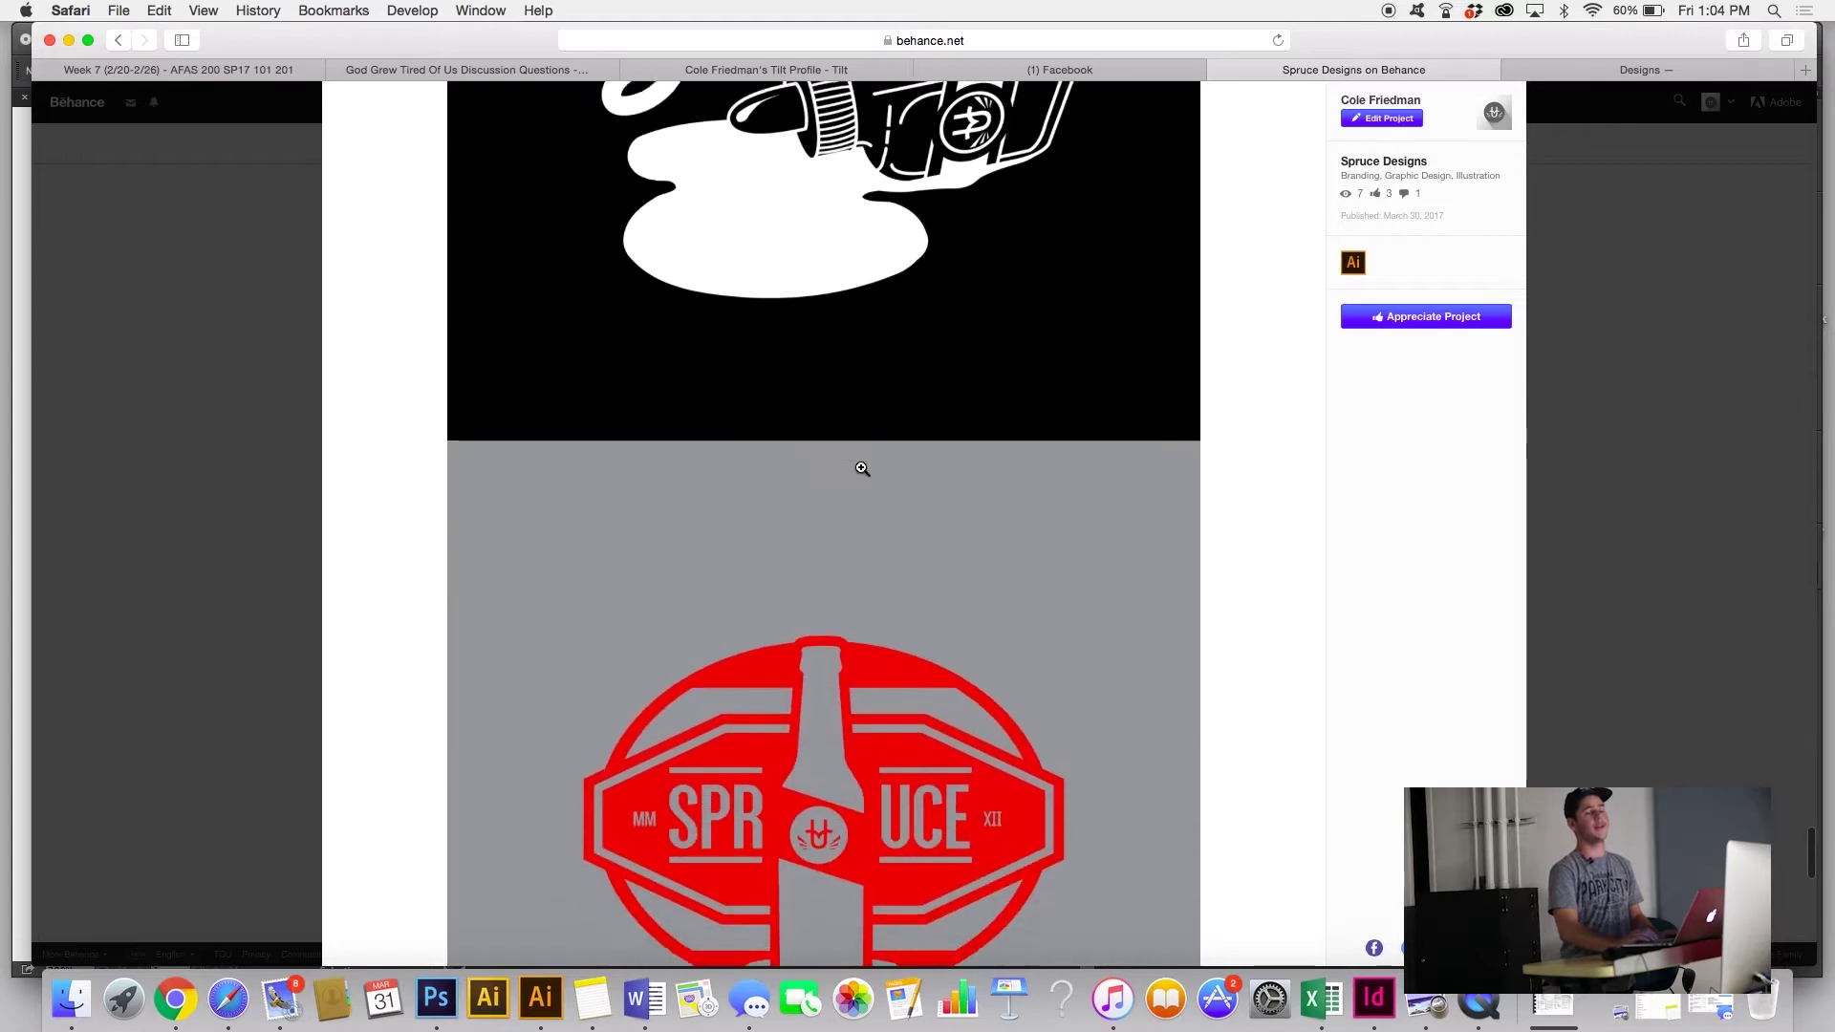
scroll(861, 467, down, 15)
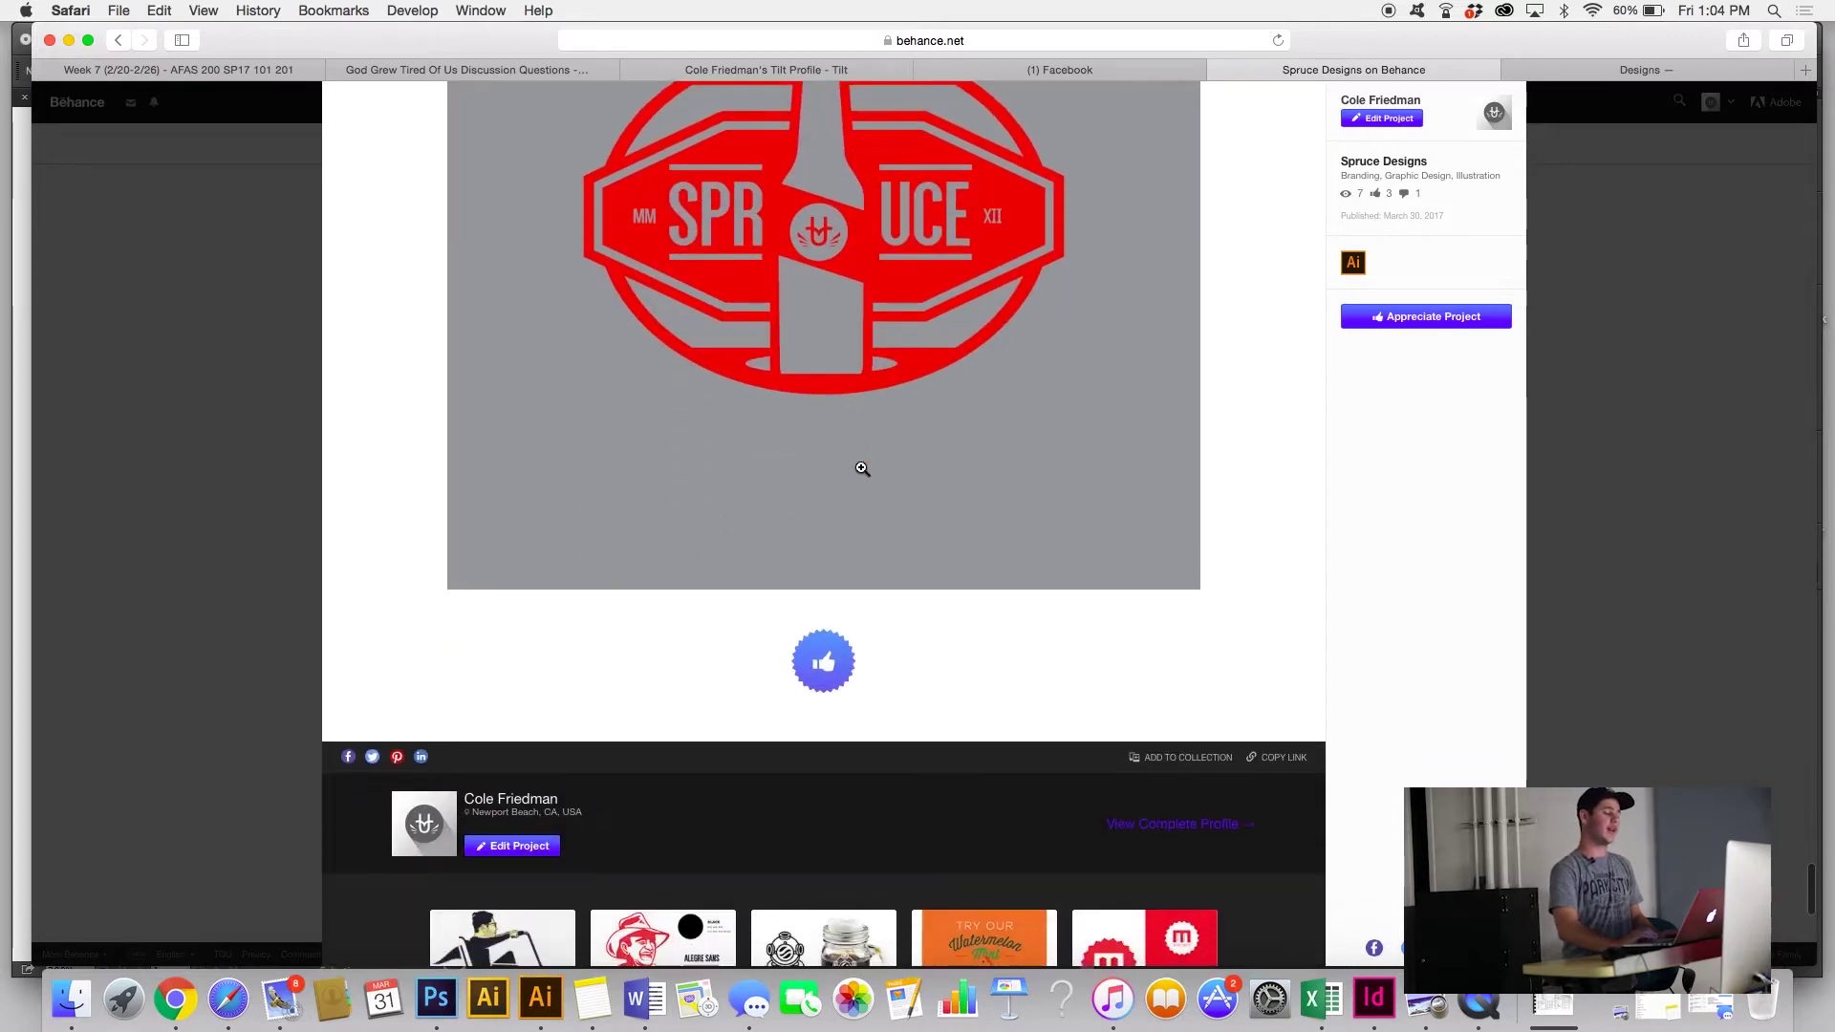
Step: Check the related projects and comments below the Spruce Designs artwork, and return to the profile's project overview
scroll(861, 469, down, 11)
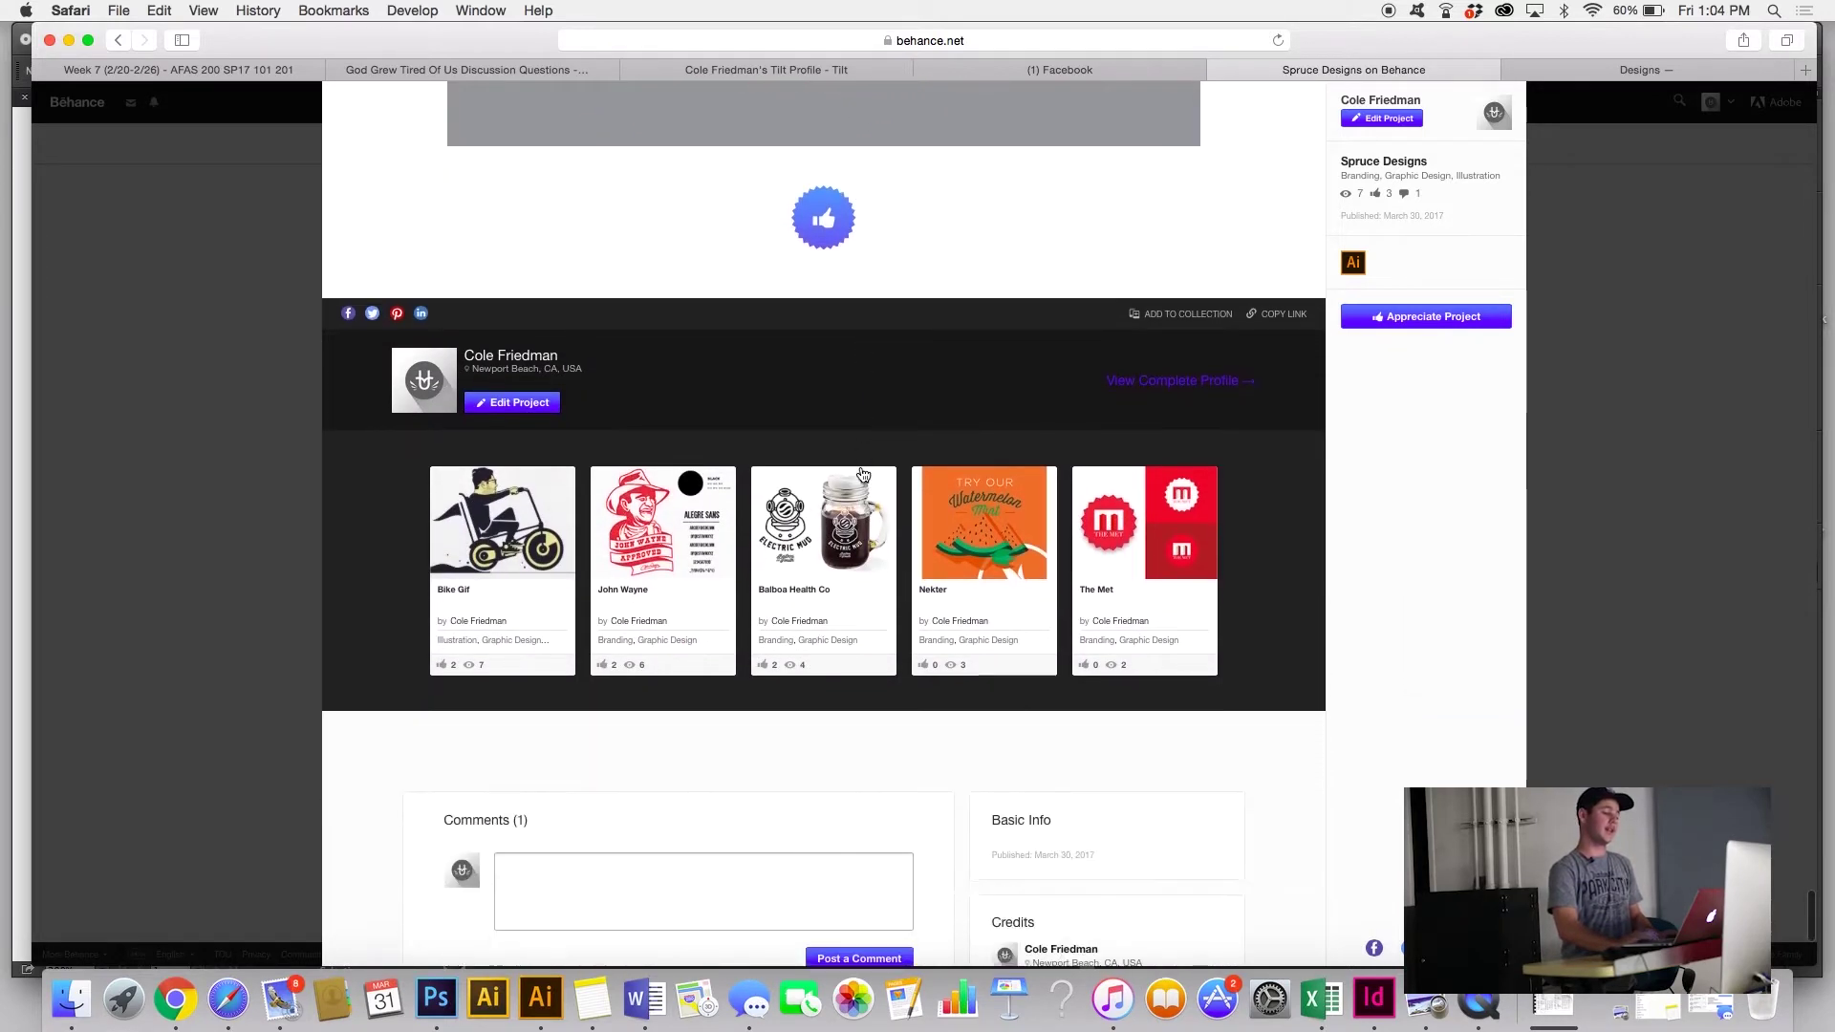
scroll(862, 472, down, 3)
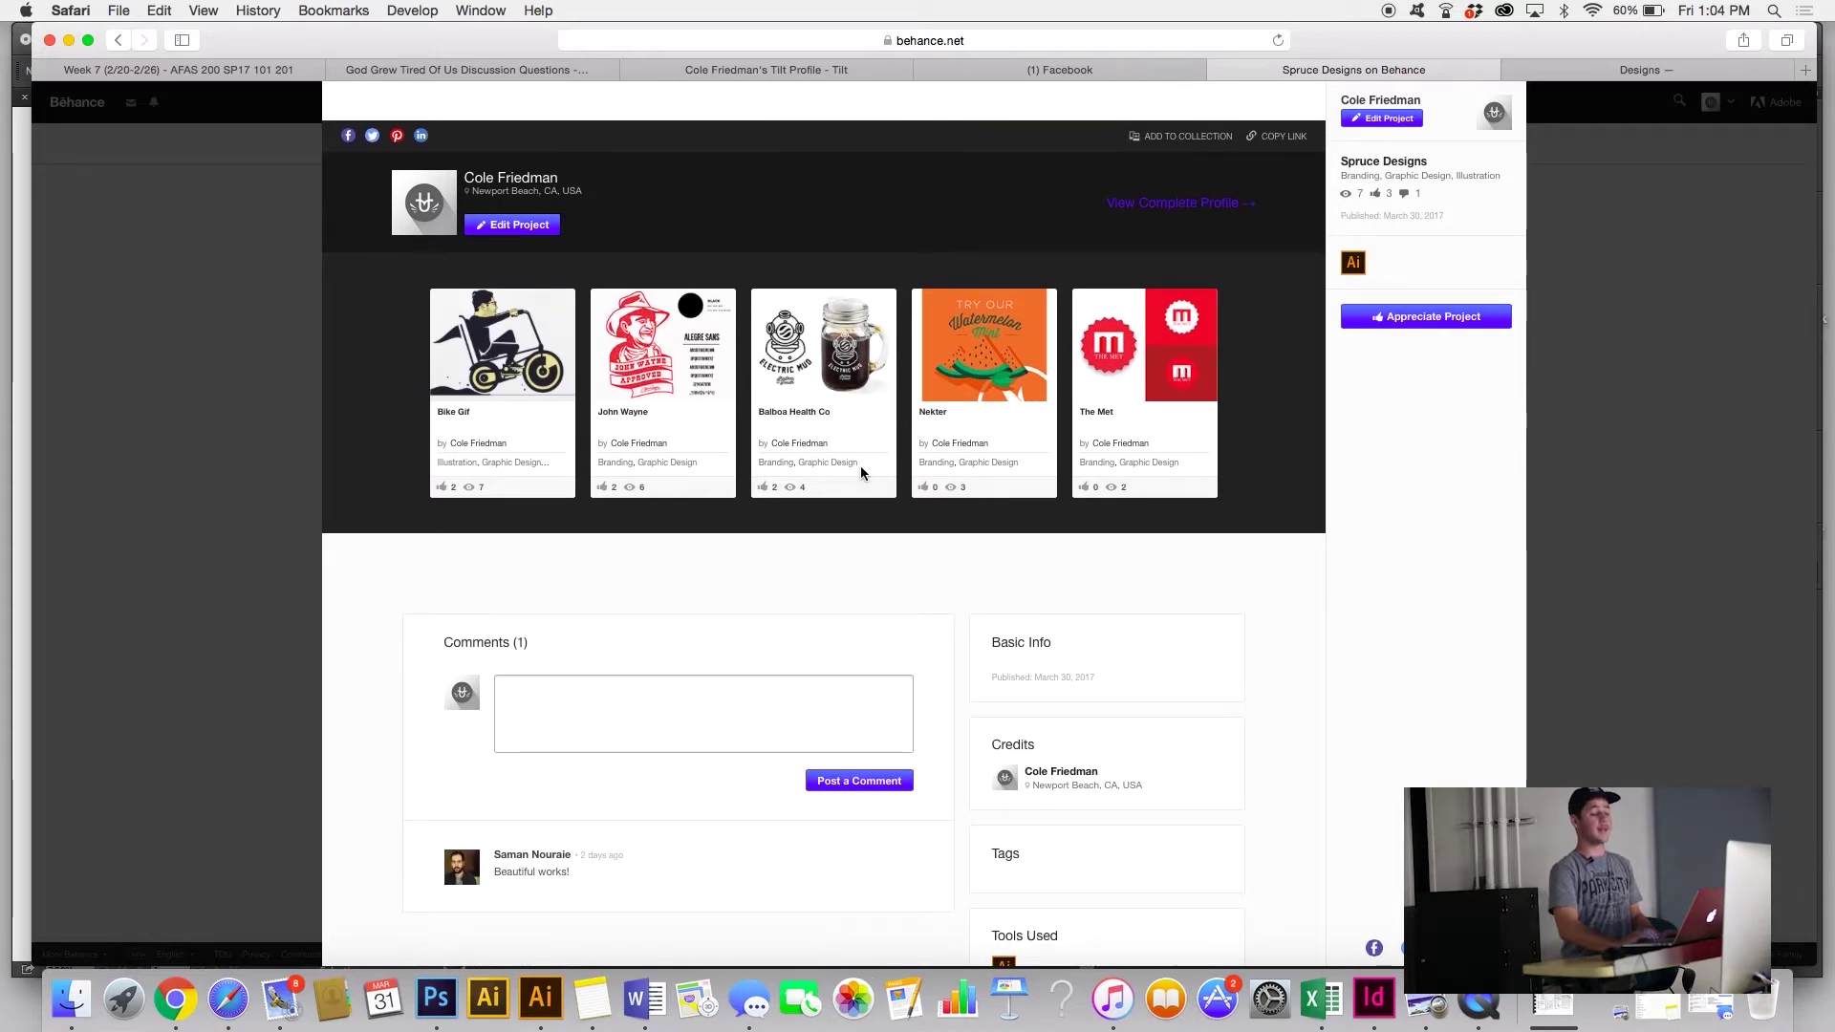
scroll(860, 471, down, 3)
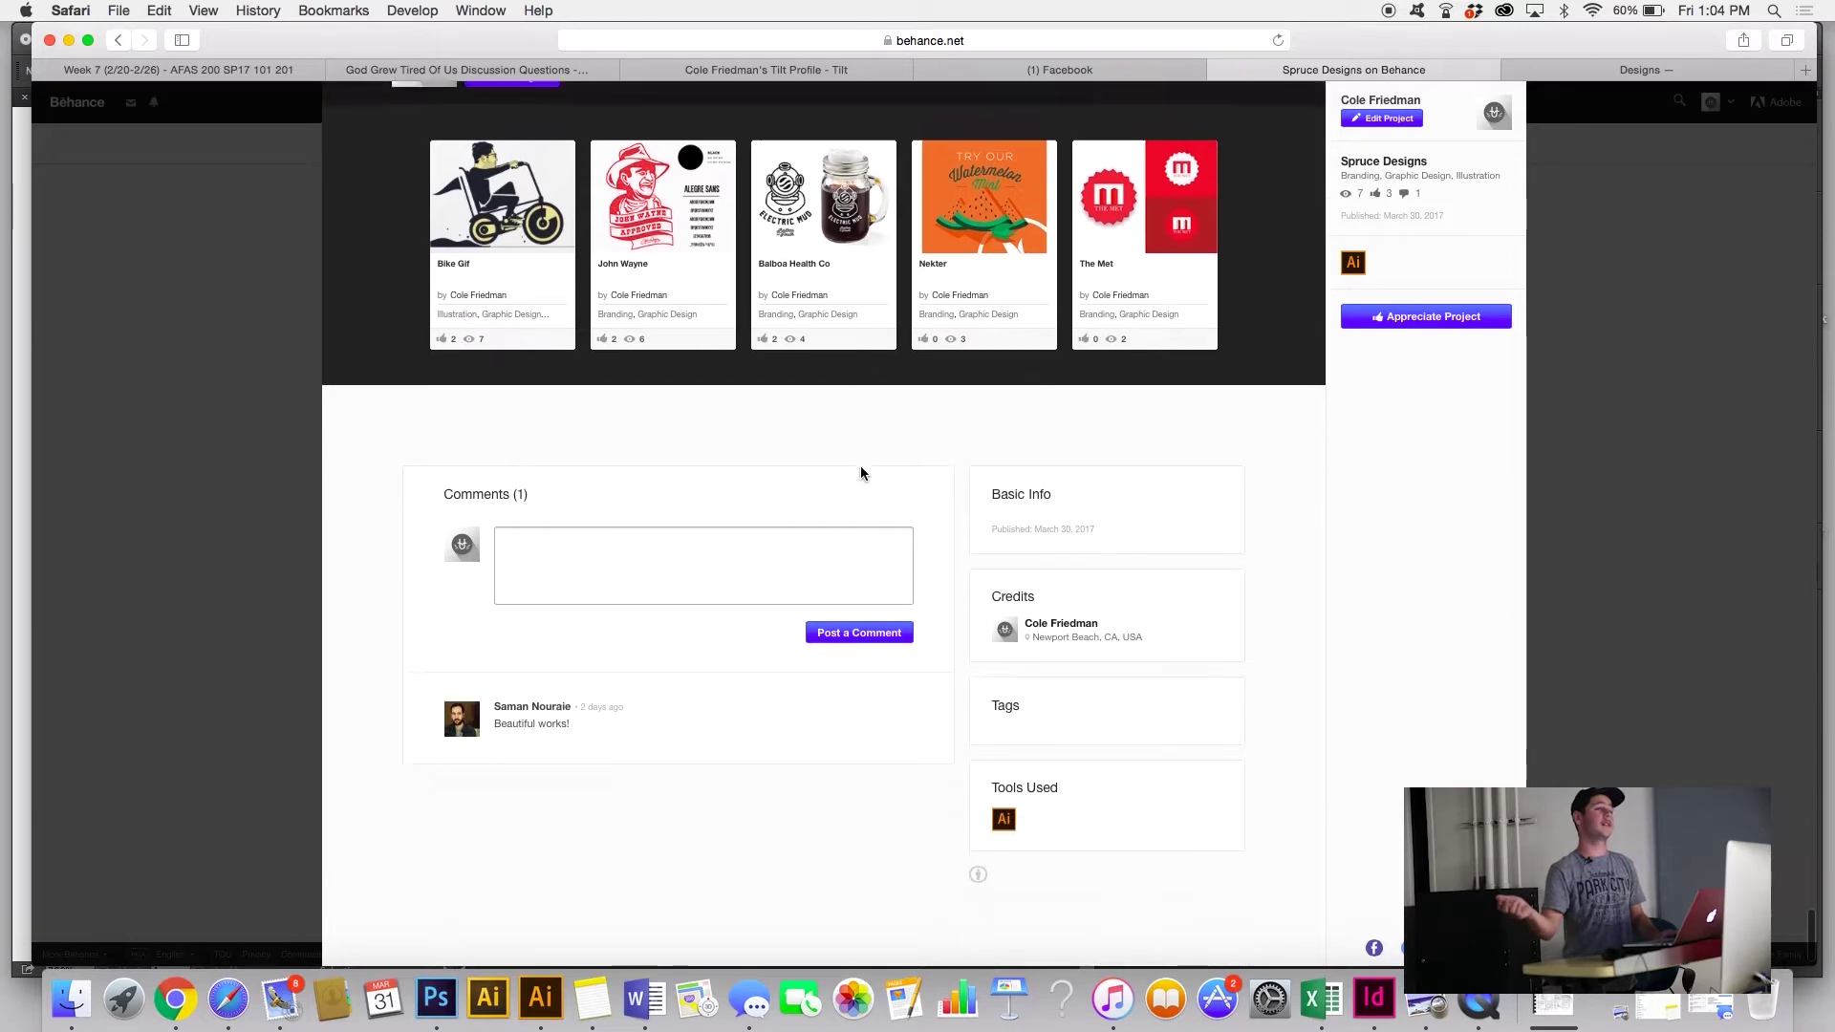
click(1593, 426)
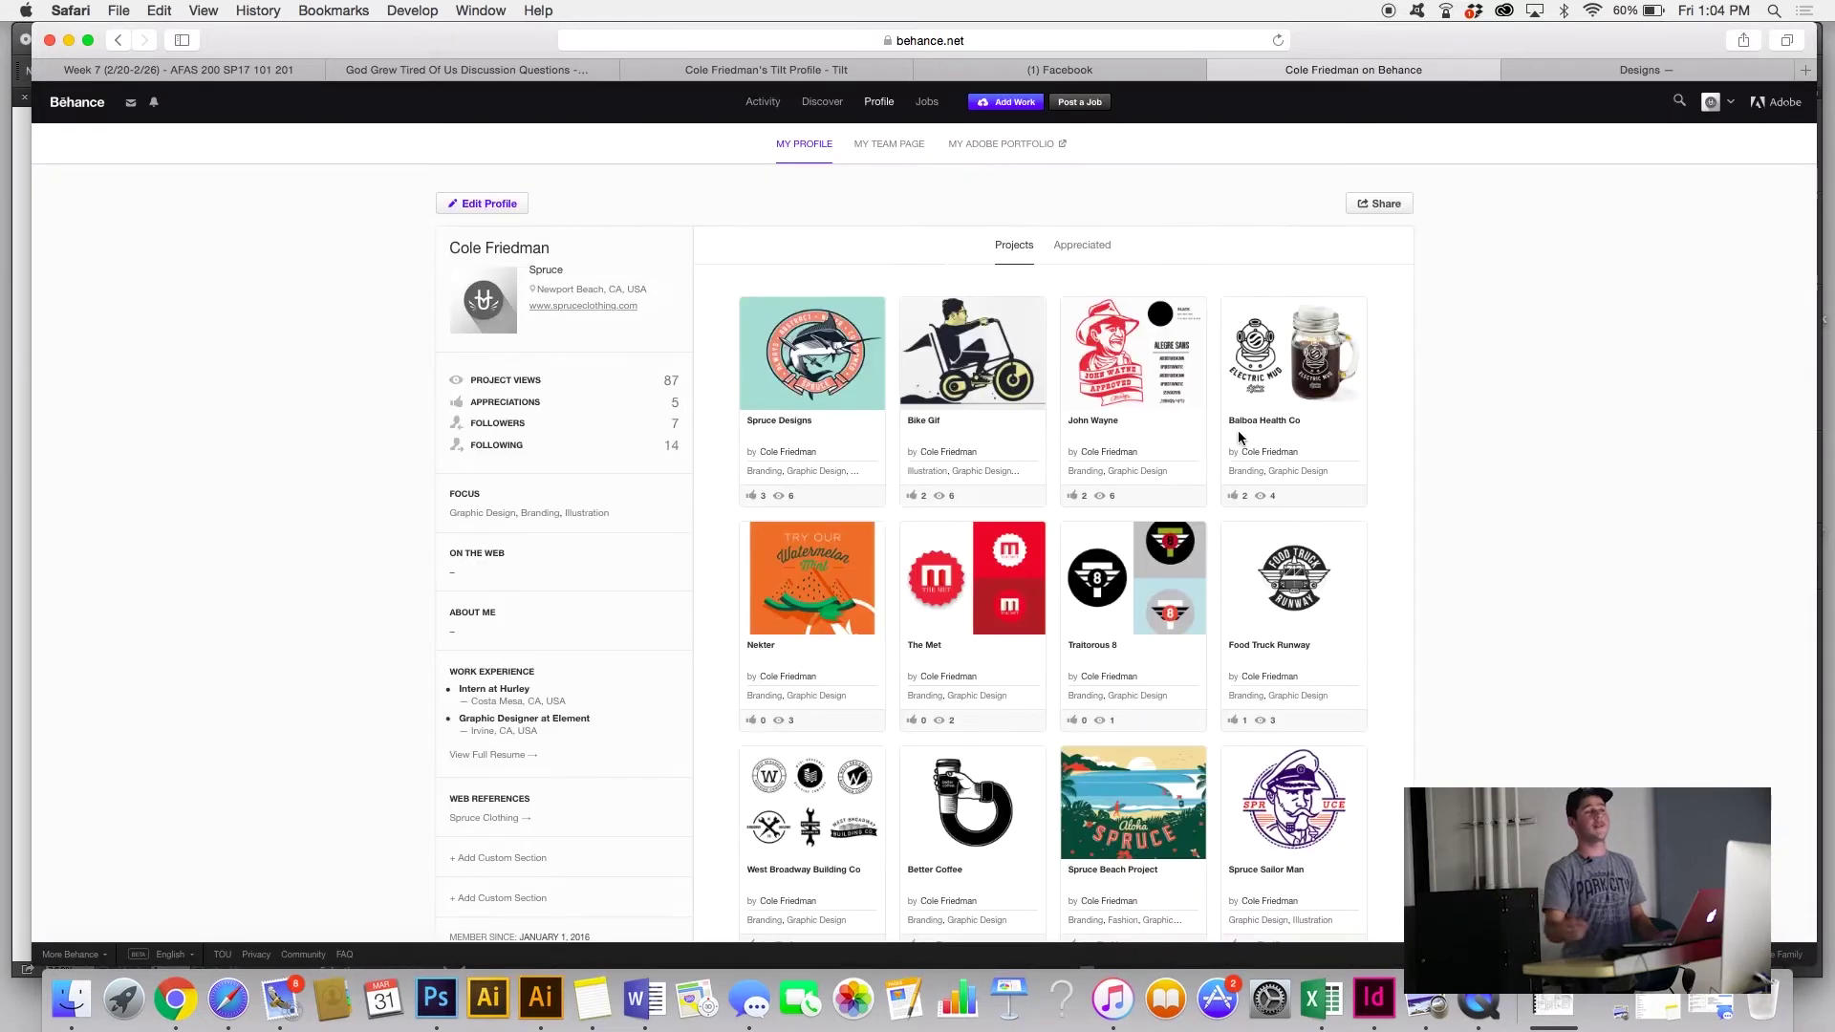
Step: Open the Bike Gif project, view its bike rider illustration and return to the profile's project overview
click(973, 363)
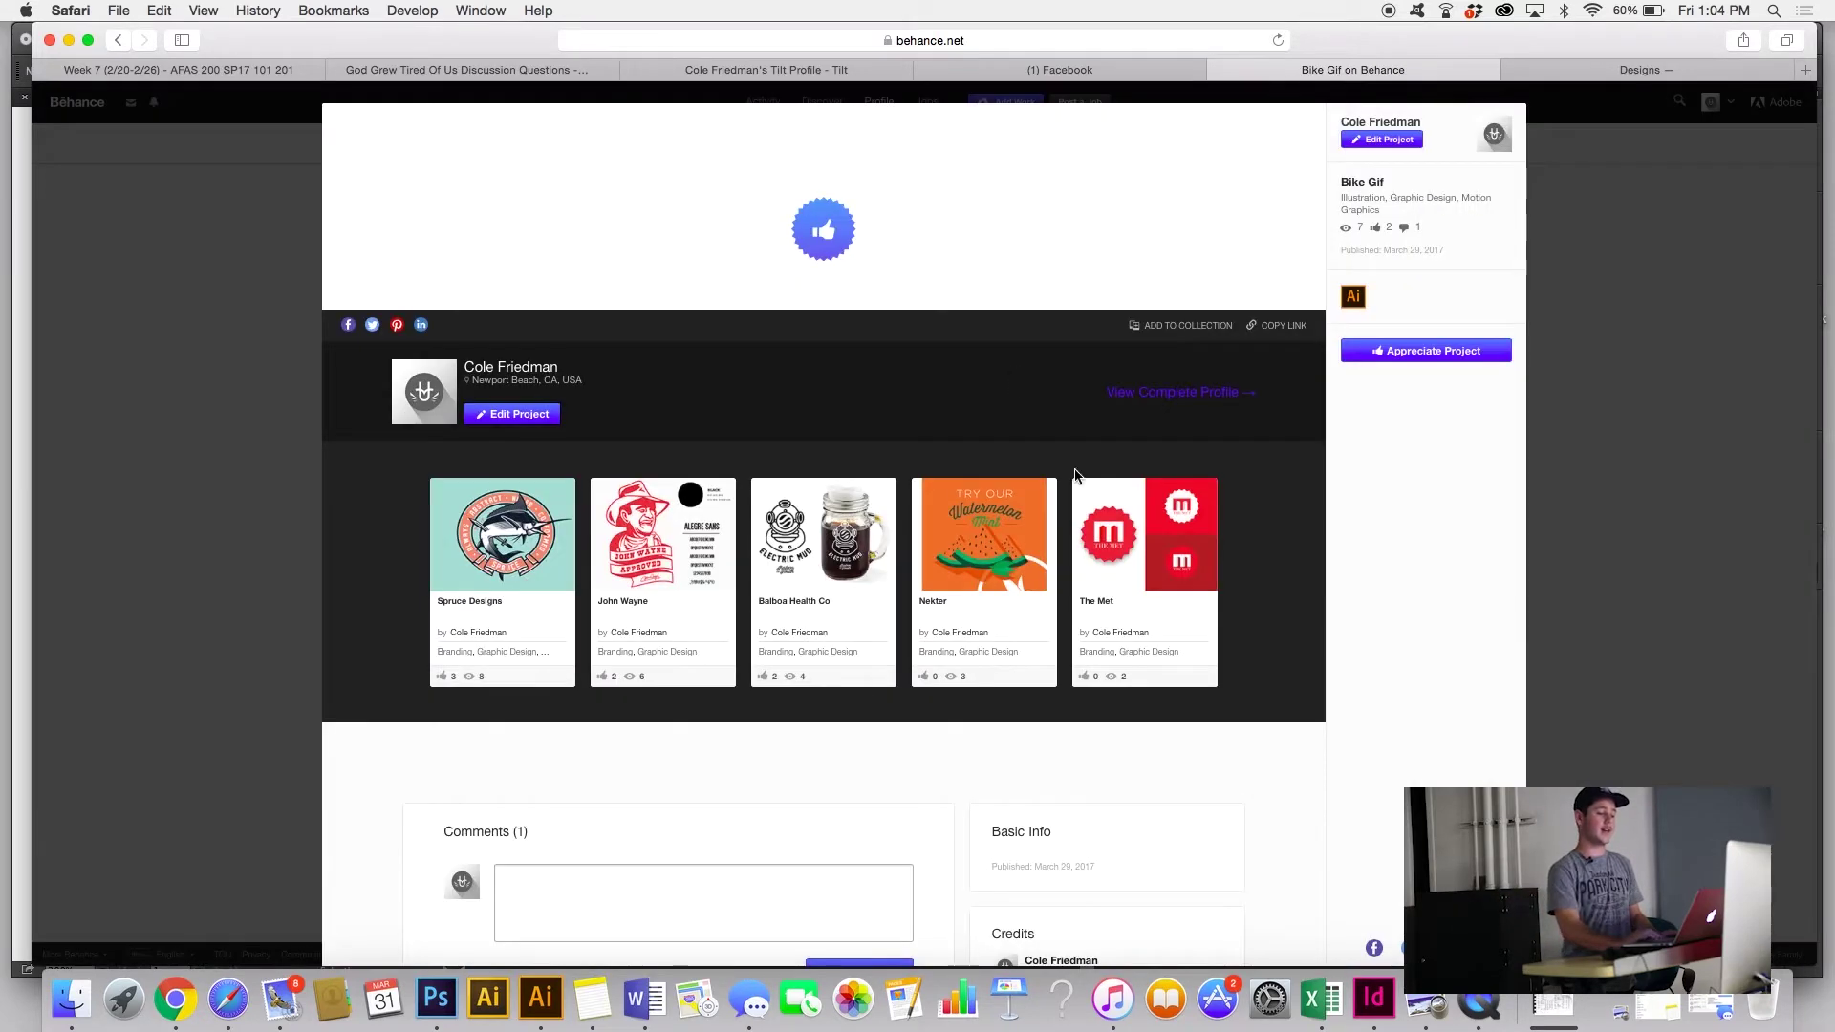
scroll(1085, 506, down, 3)
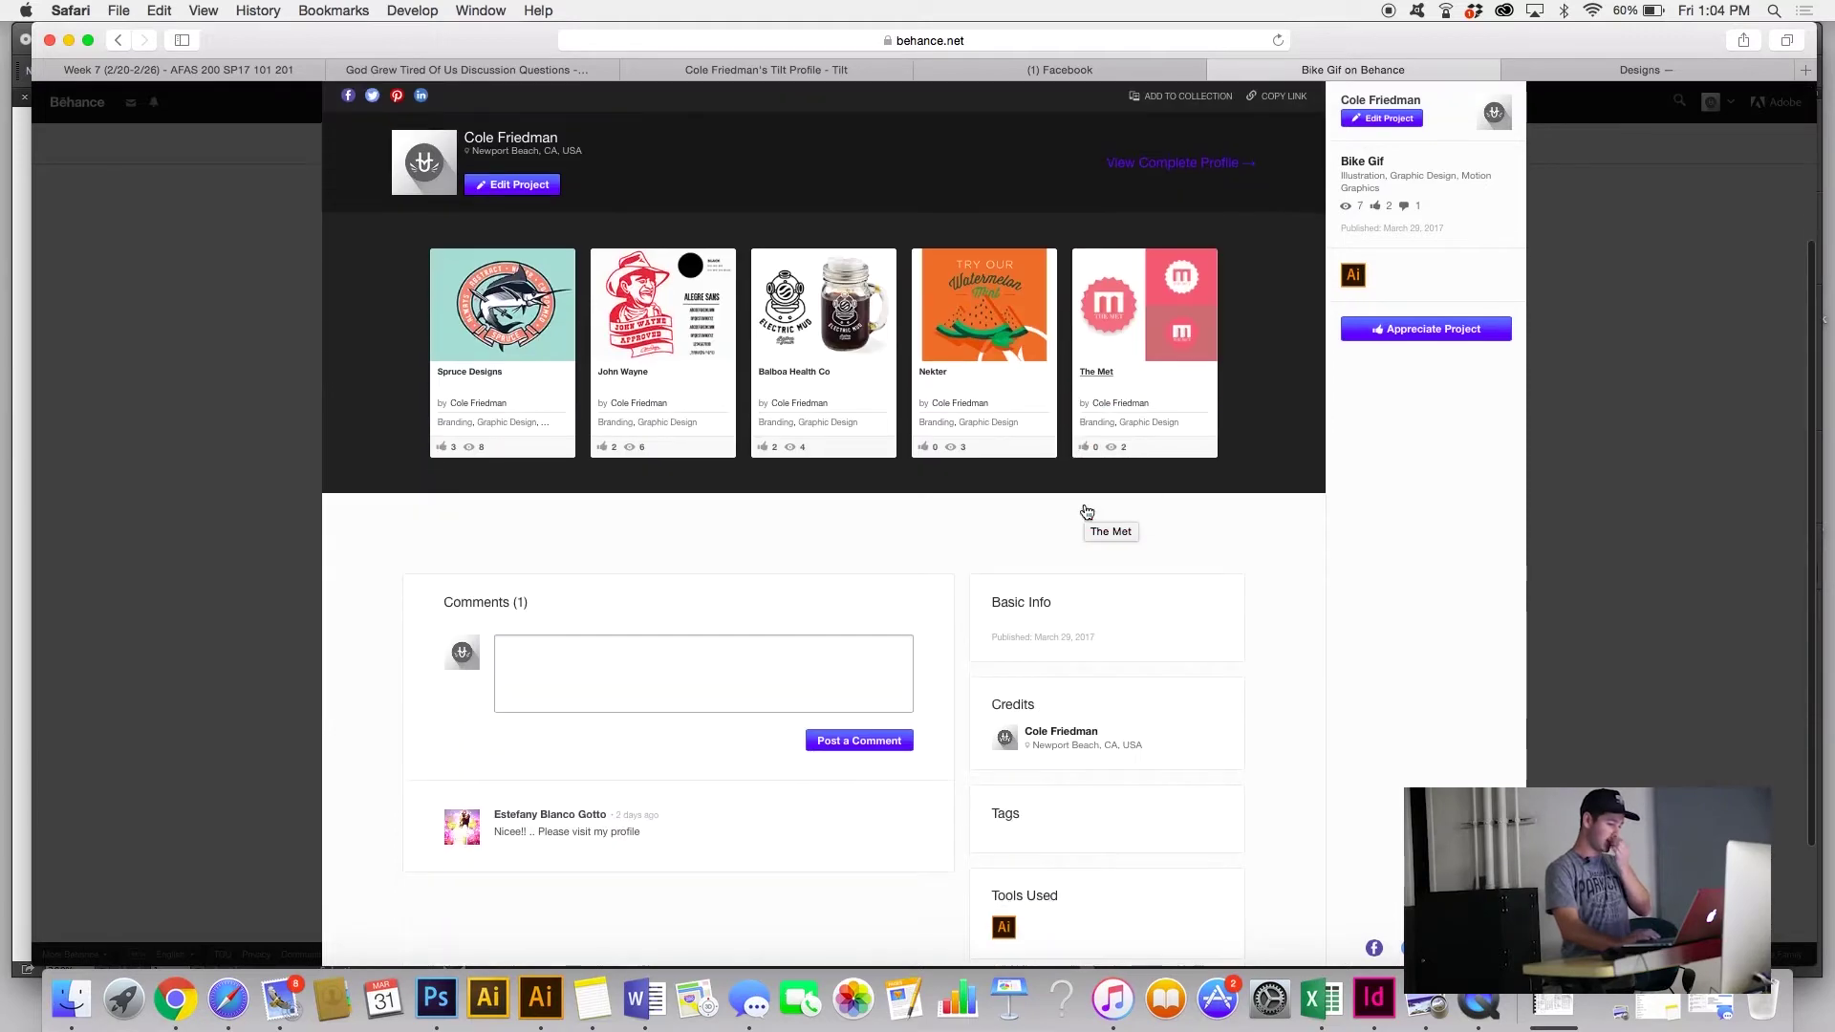
scroll(1086, 511, up, 10)
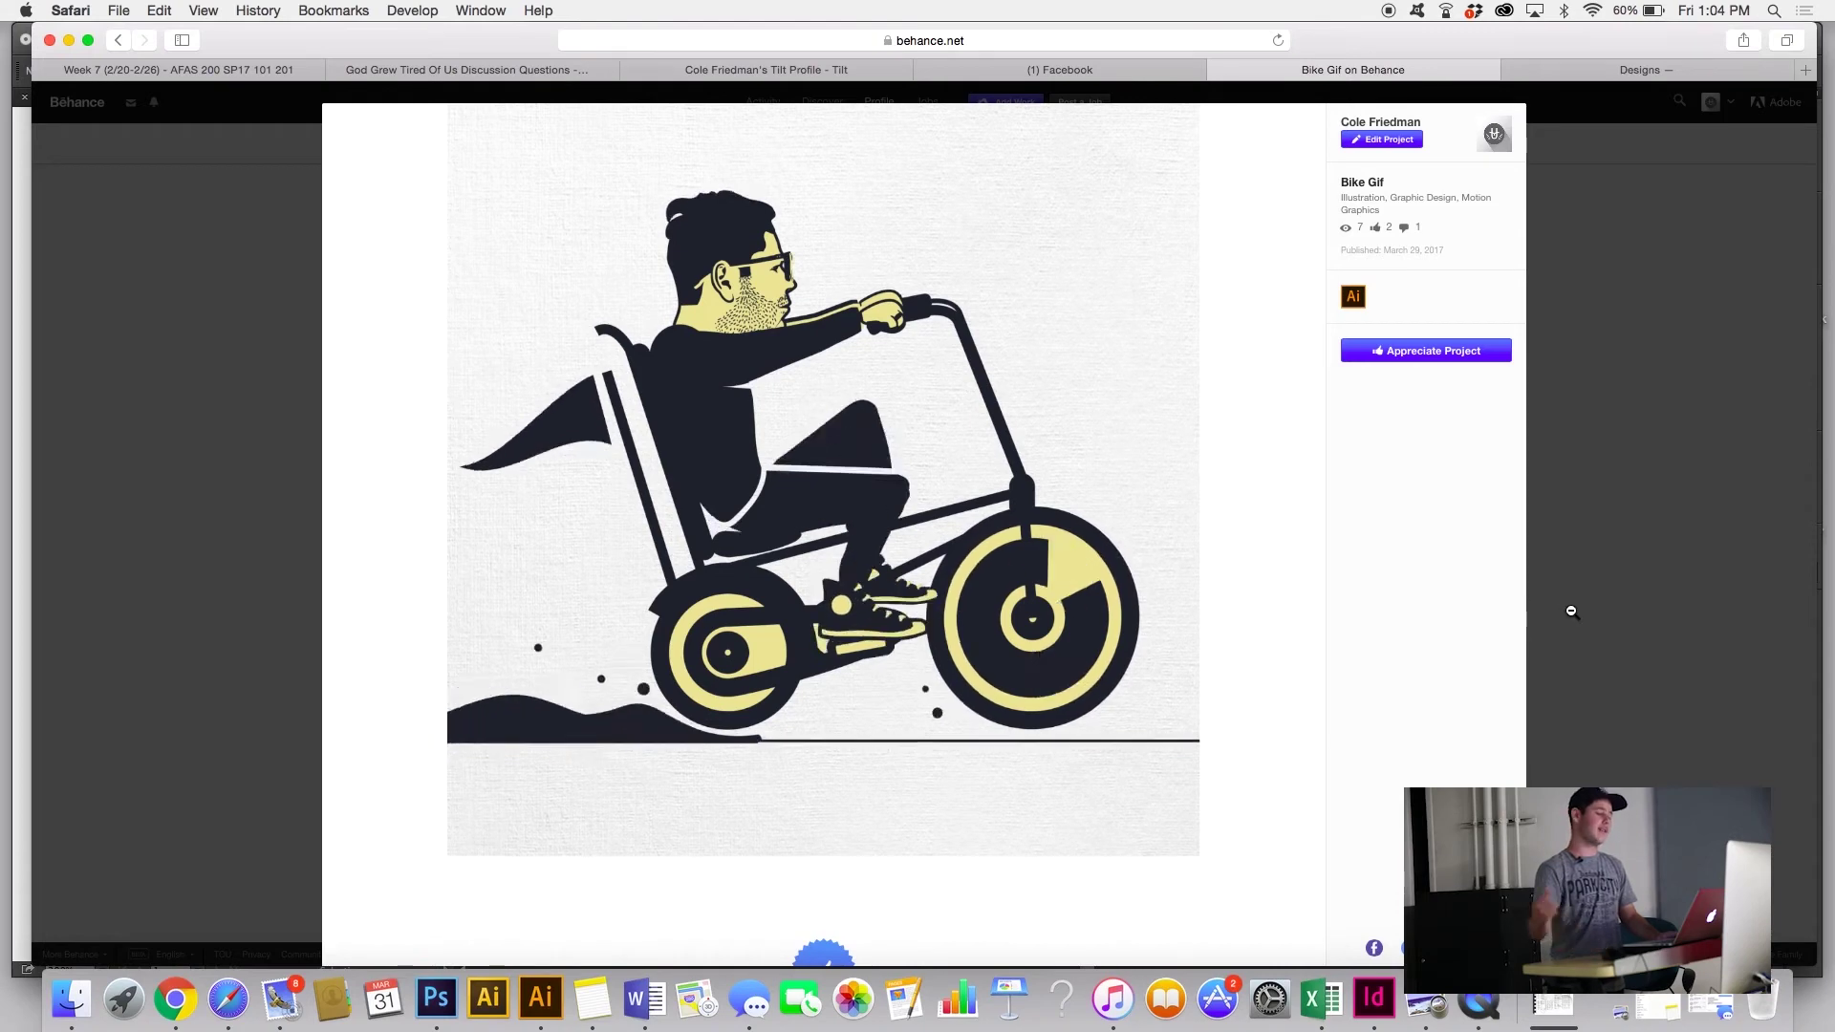
click(1581, 305)
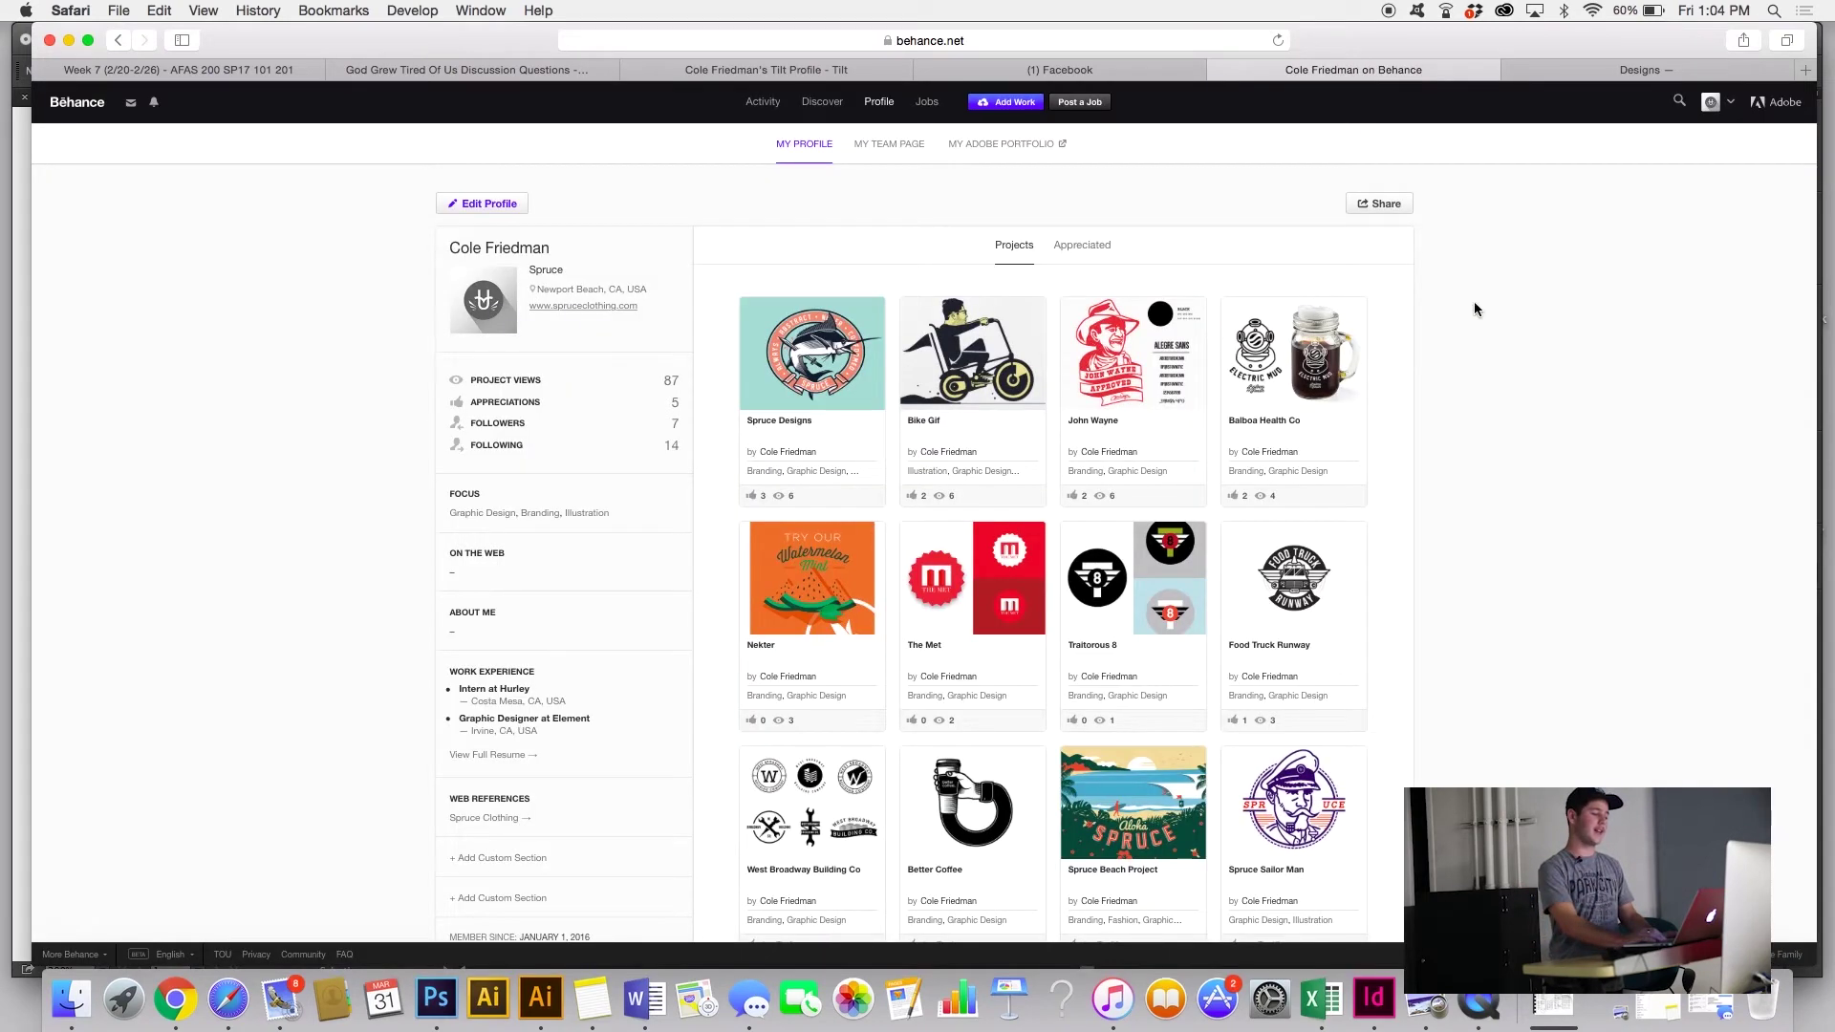
Step: Switch to Illustrator and show the Modern Creative Collective Club badge with empty space beside it
click(552, 994)
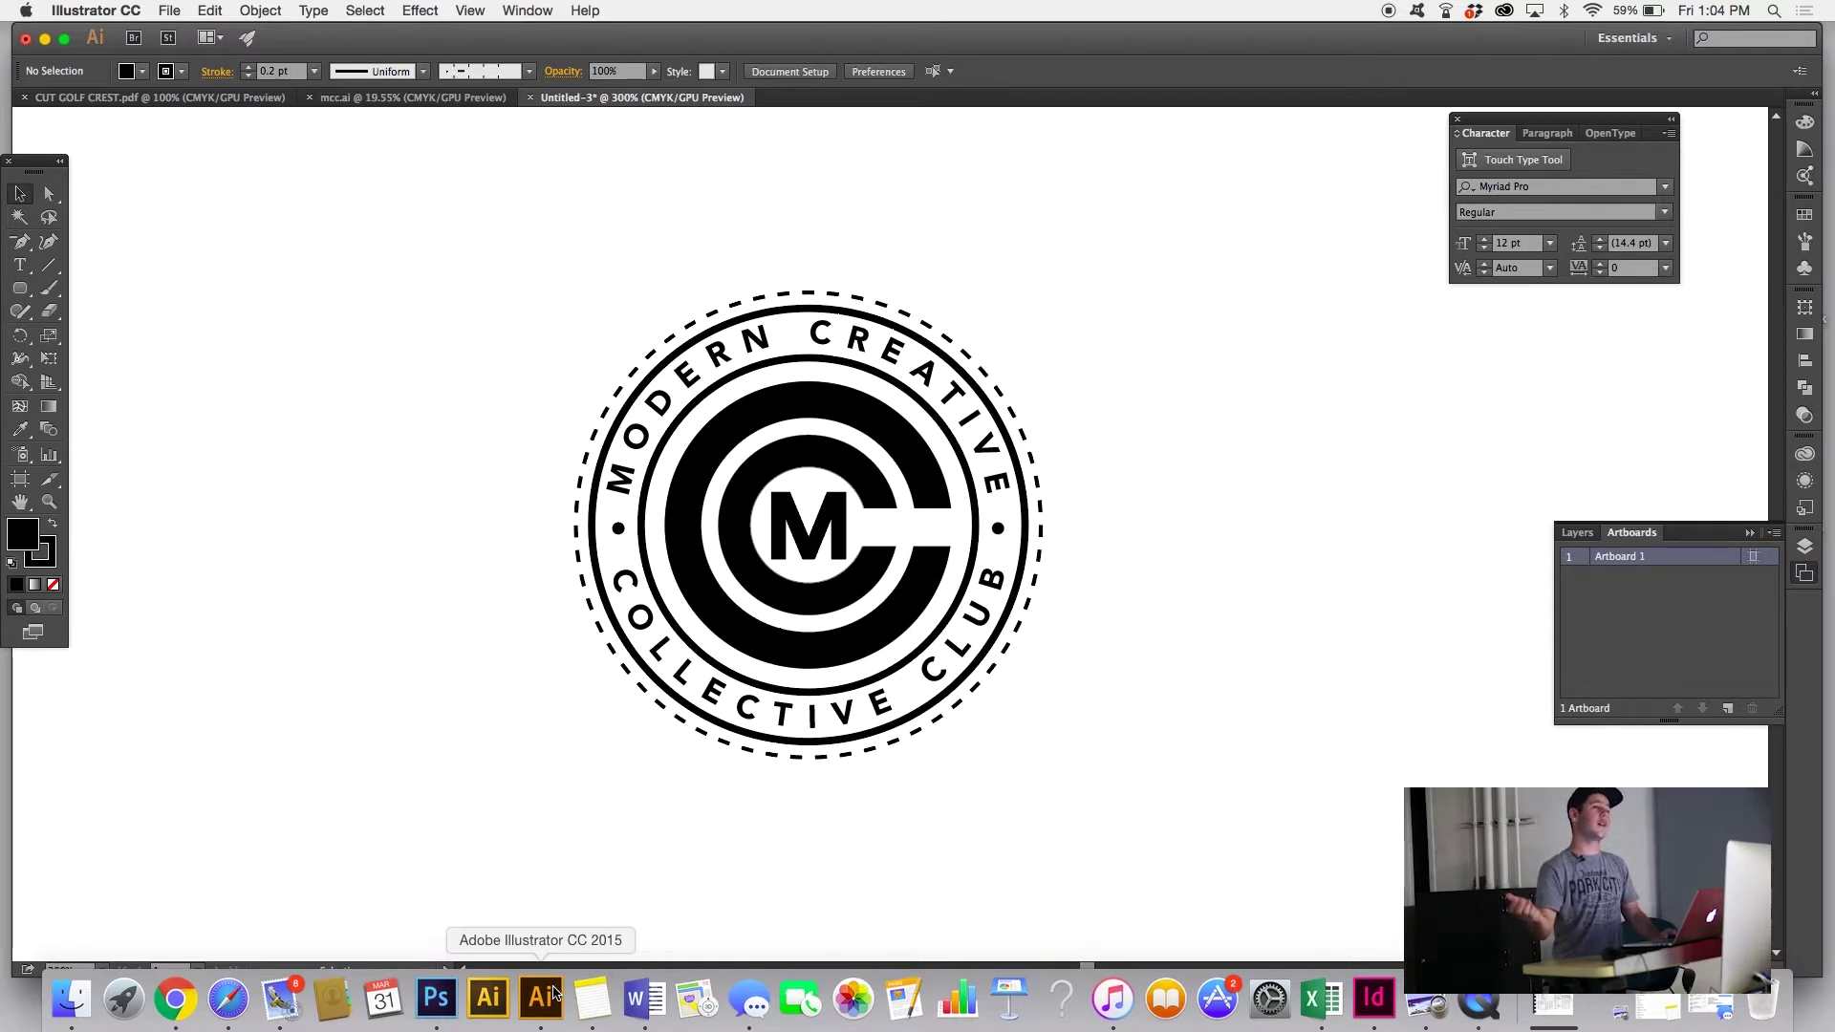
scroll(495, 565, right, 10)
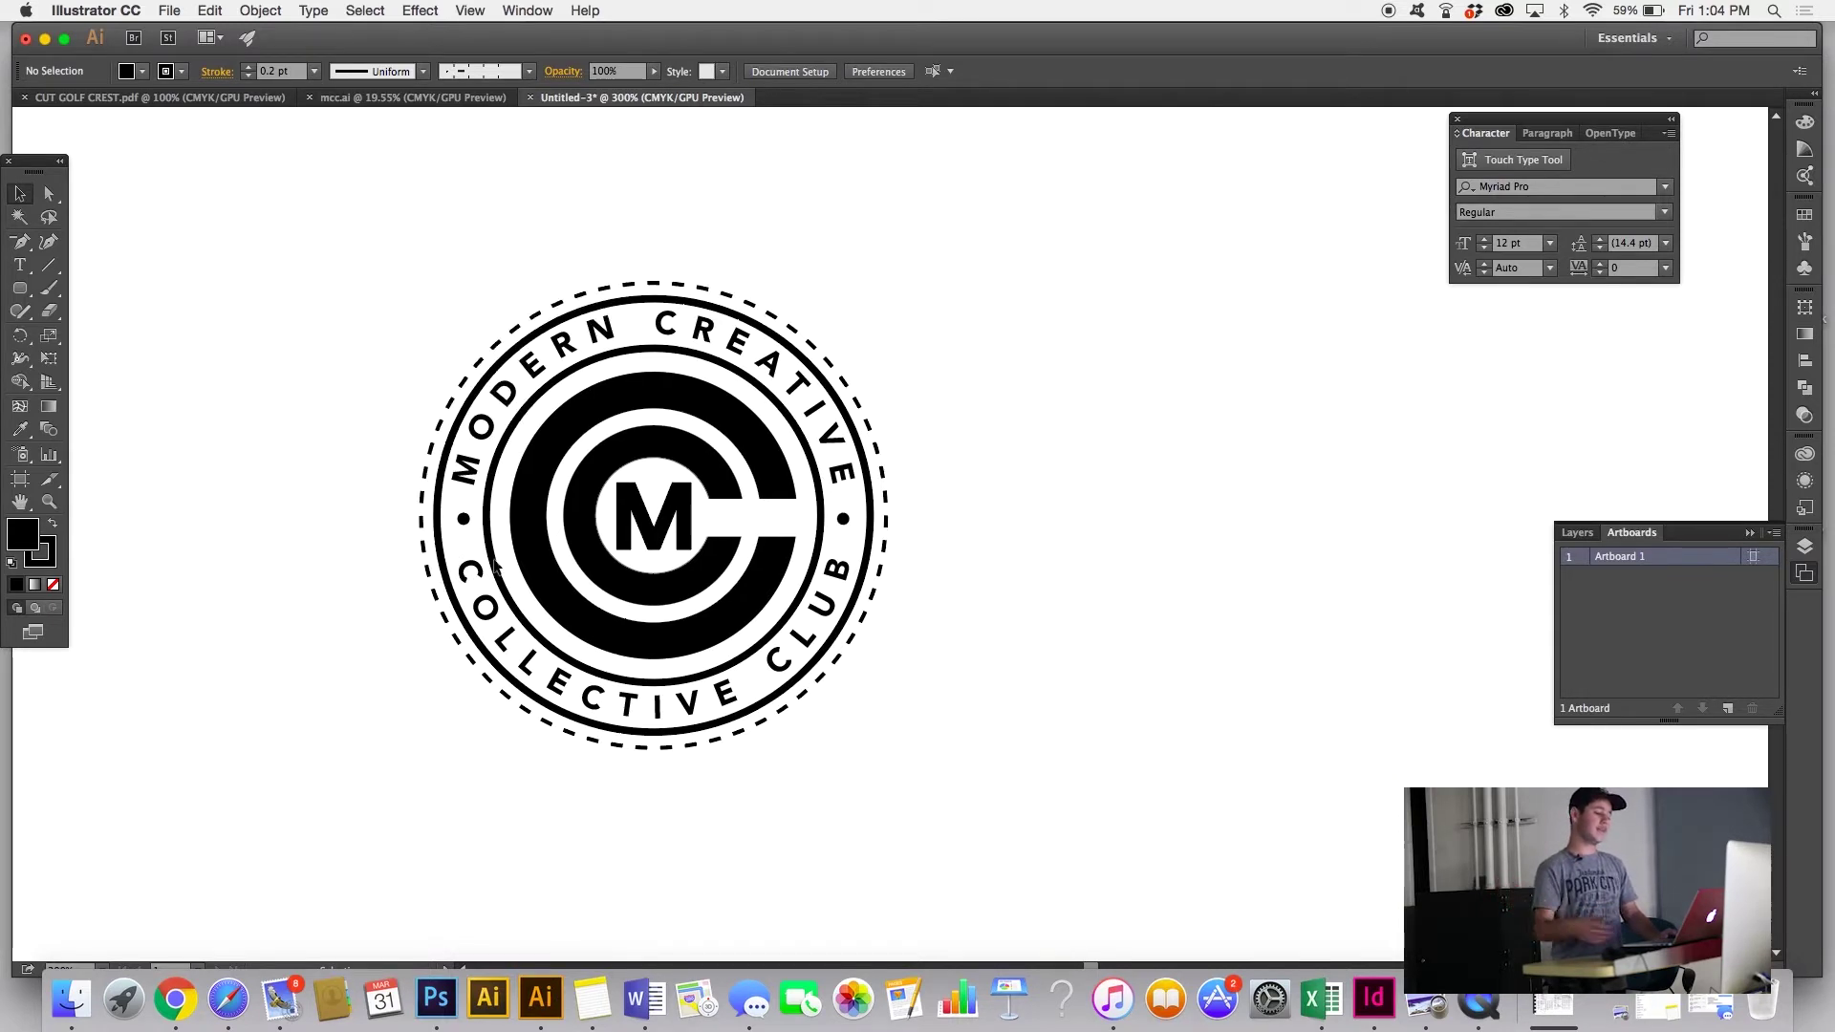
scroll(496, 565, right, 1)
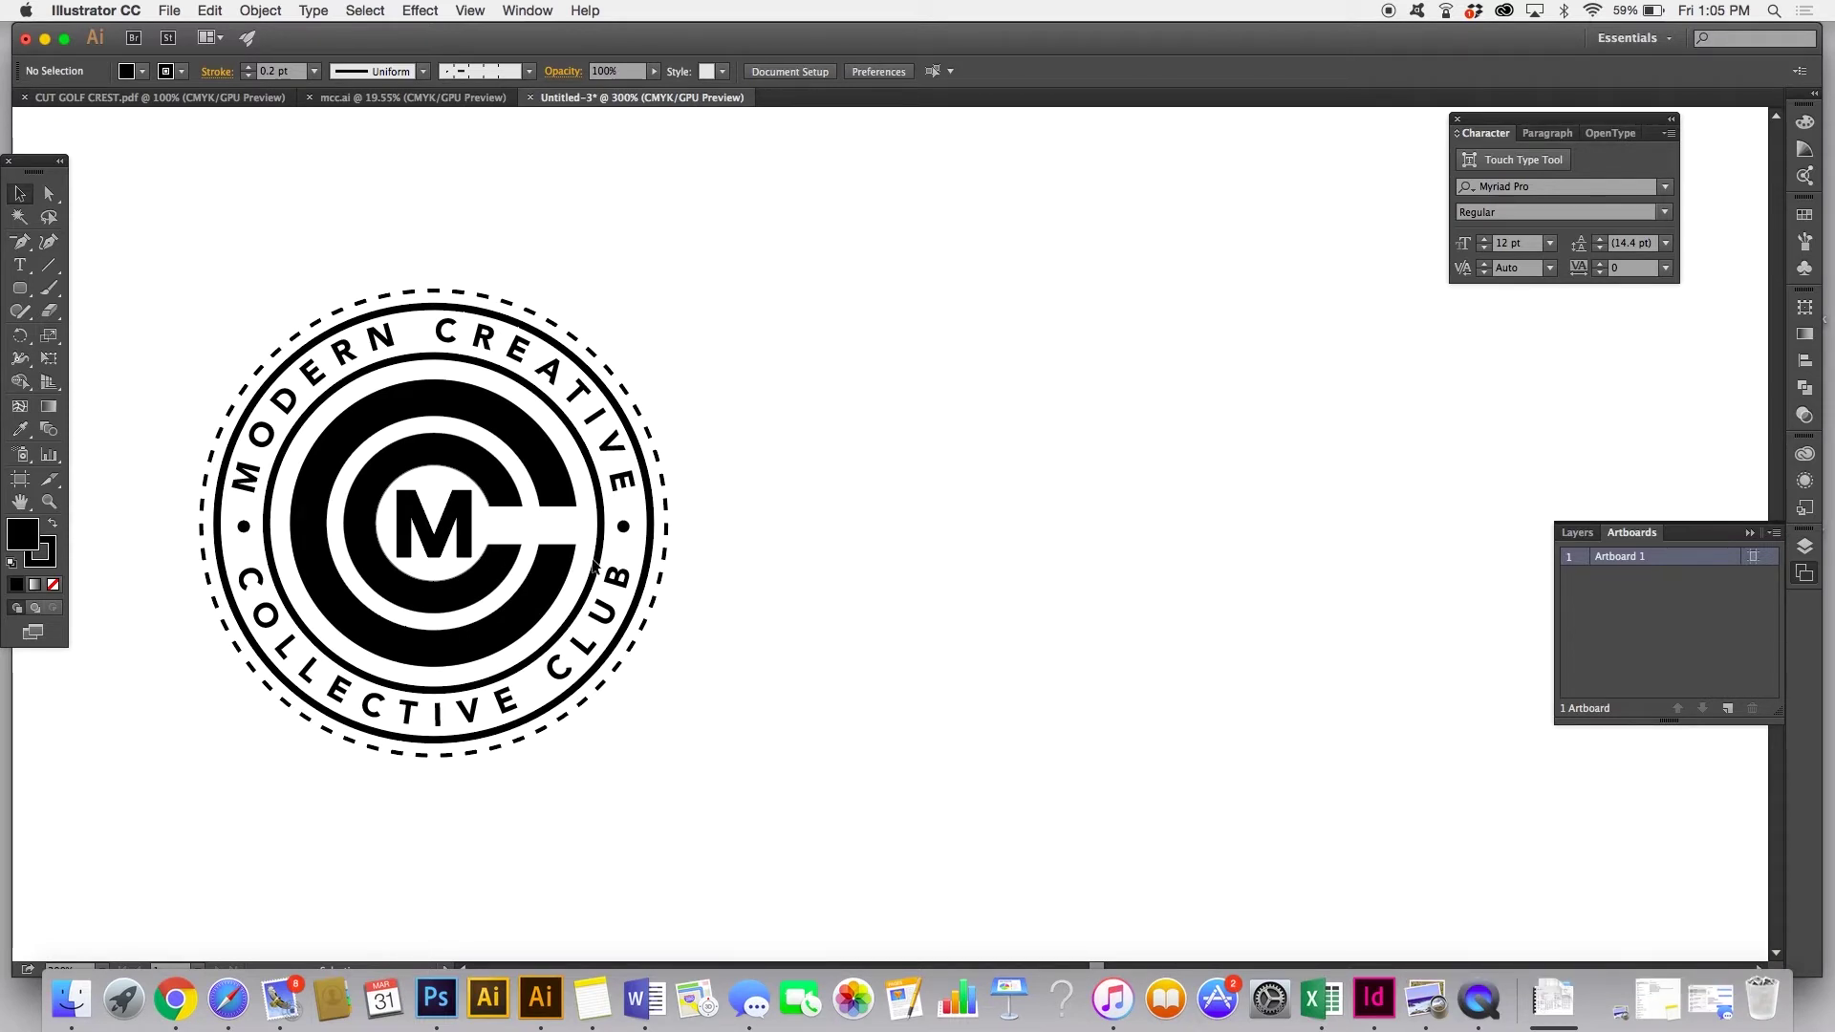
scroll(786, 569, down, 1)
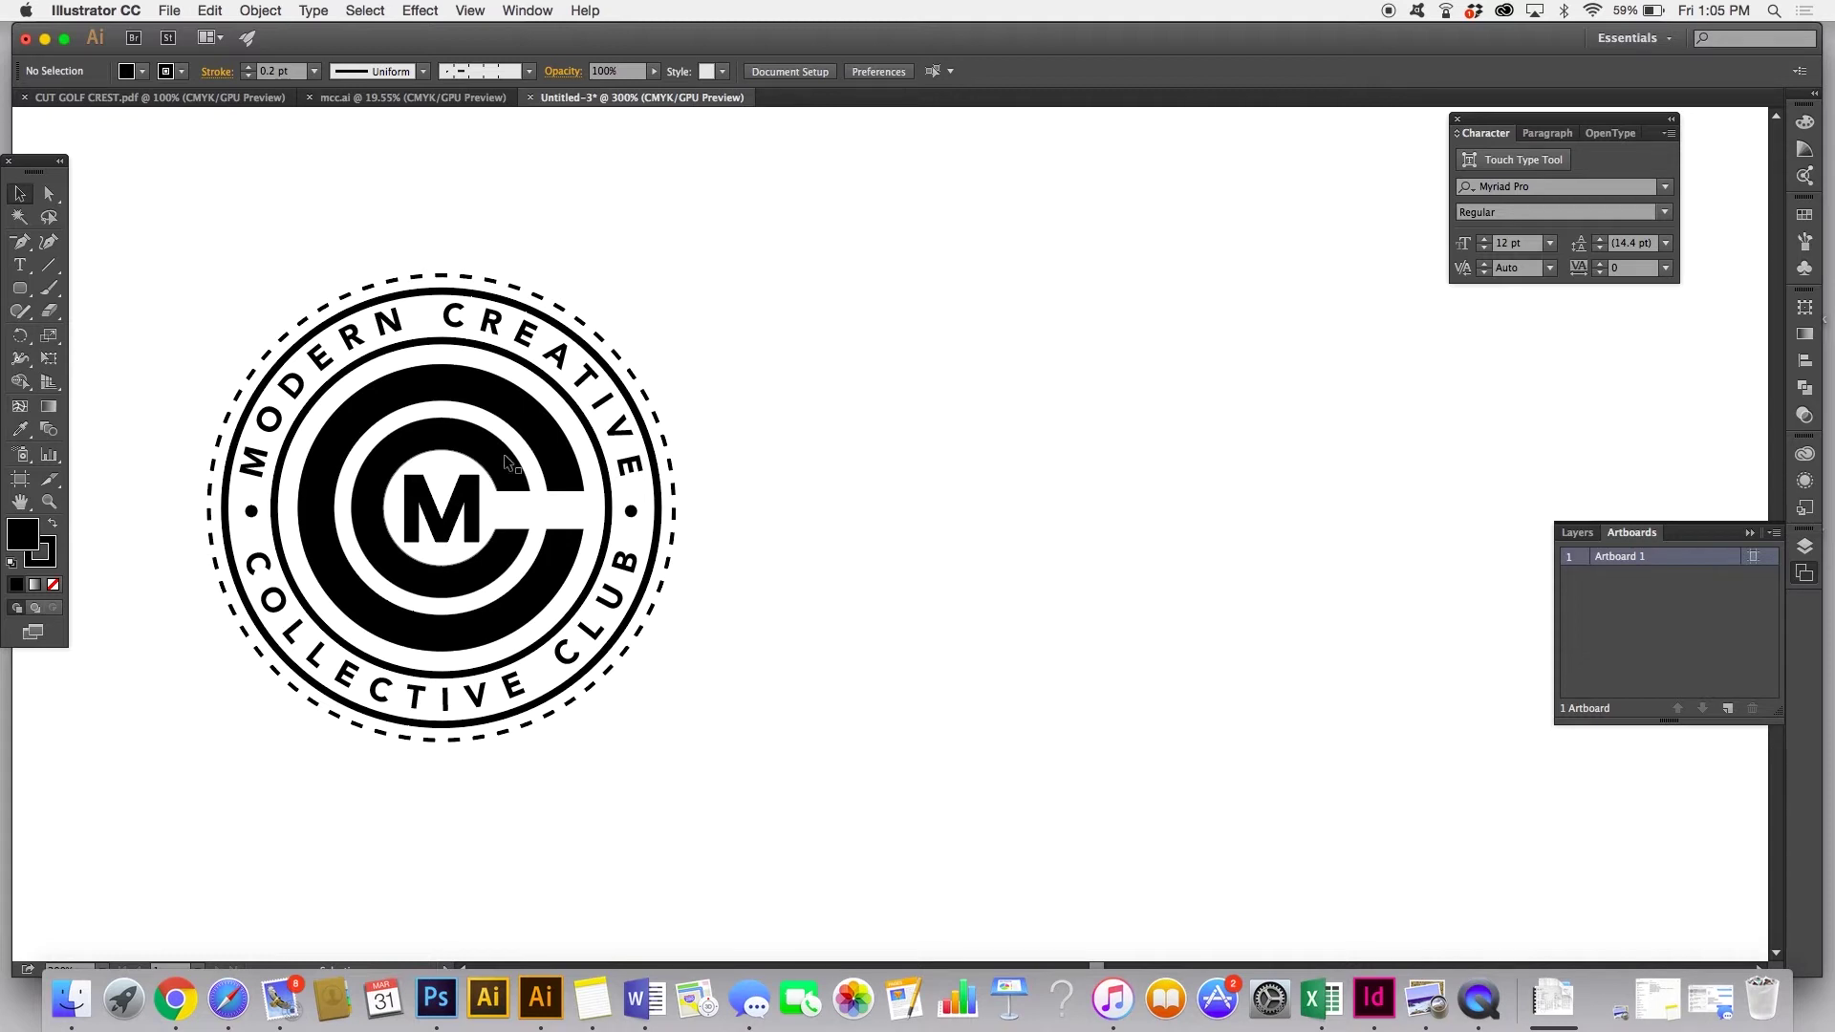
Step: Move the floating set of drawing tools higher and activate the Ellipse tool
drag(44, 172, 44, 127)
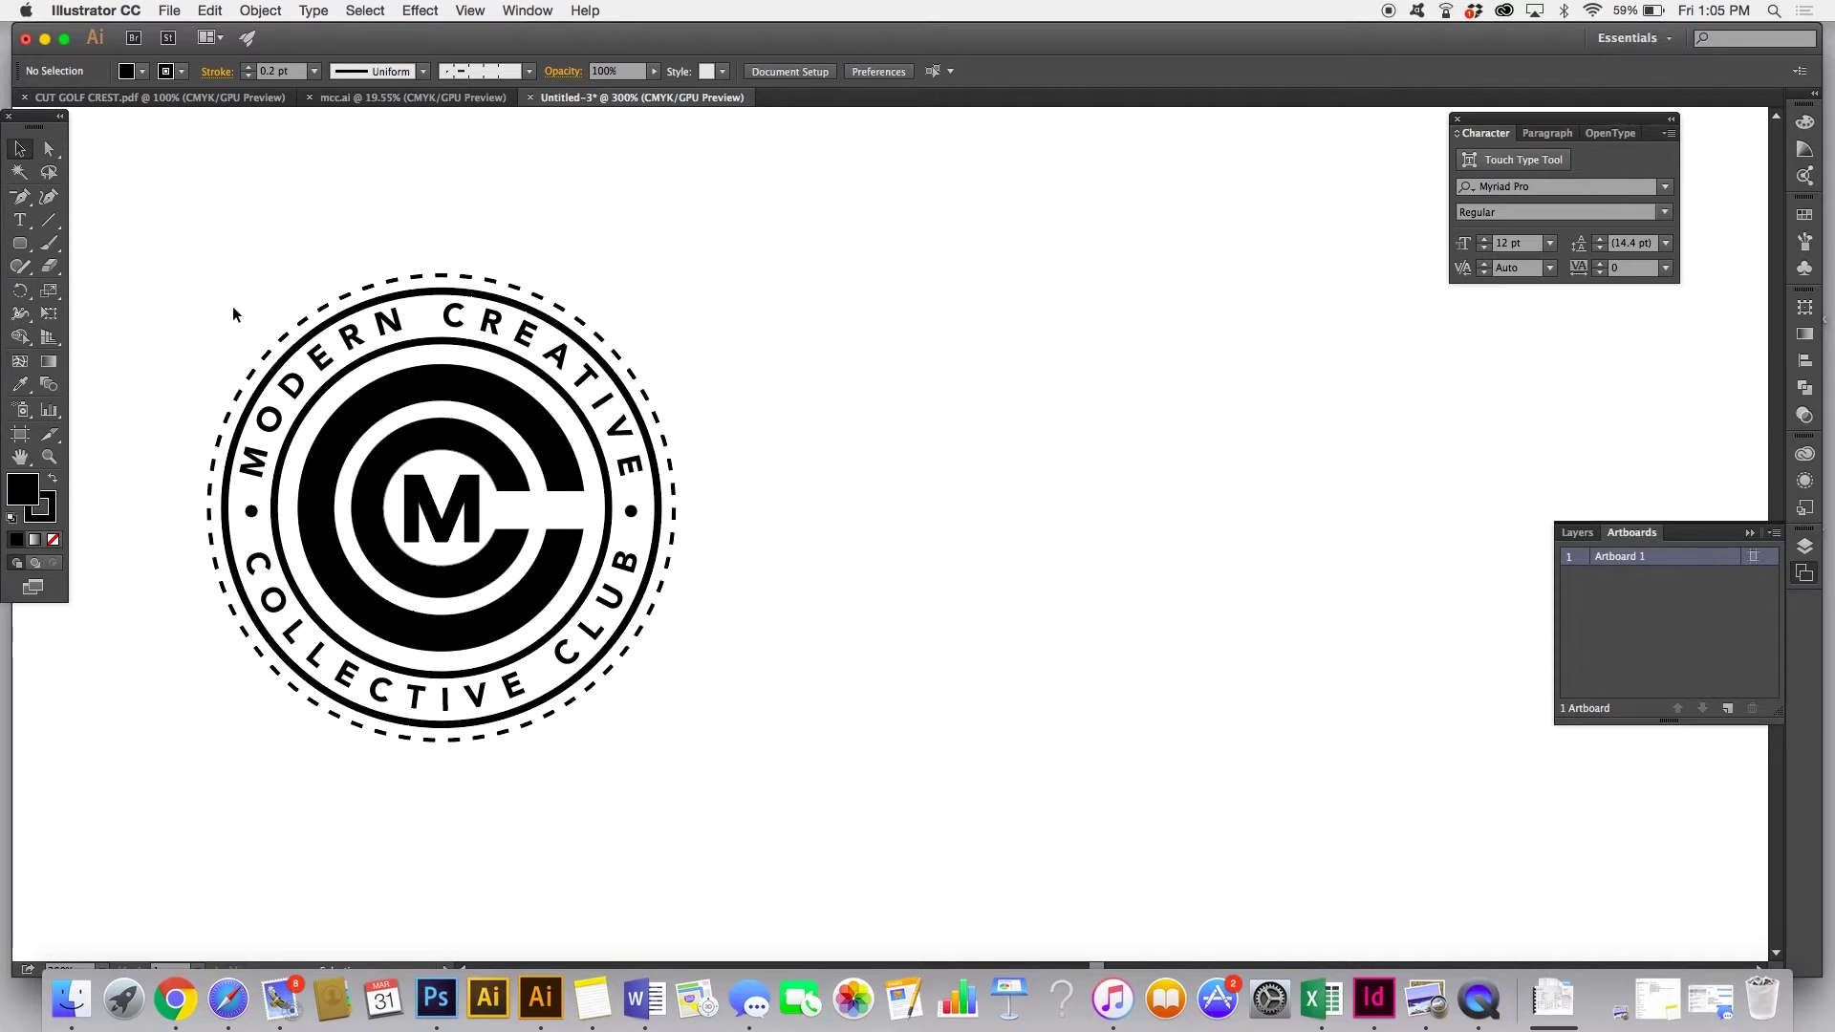
drag(19, 243, 106, 294)
drag(1079, 502, 1135, 458)
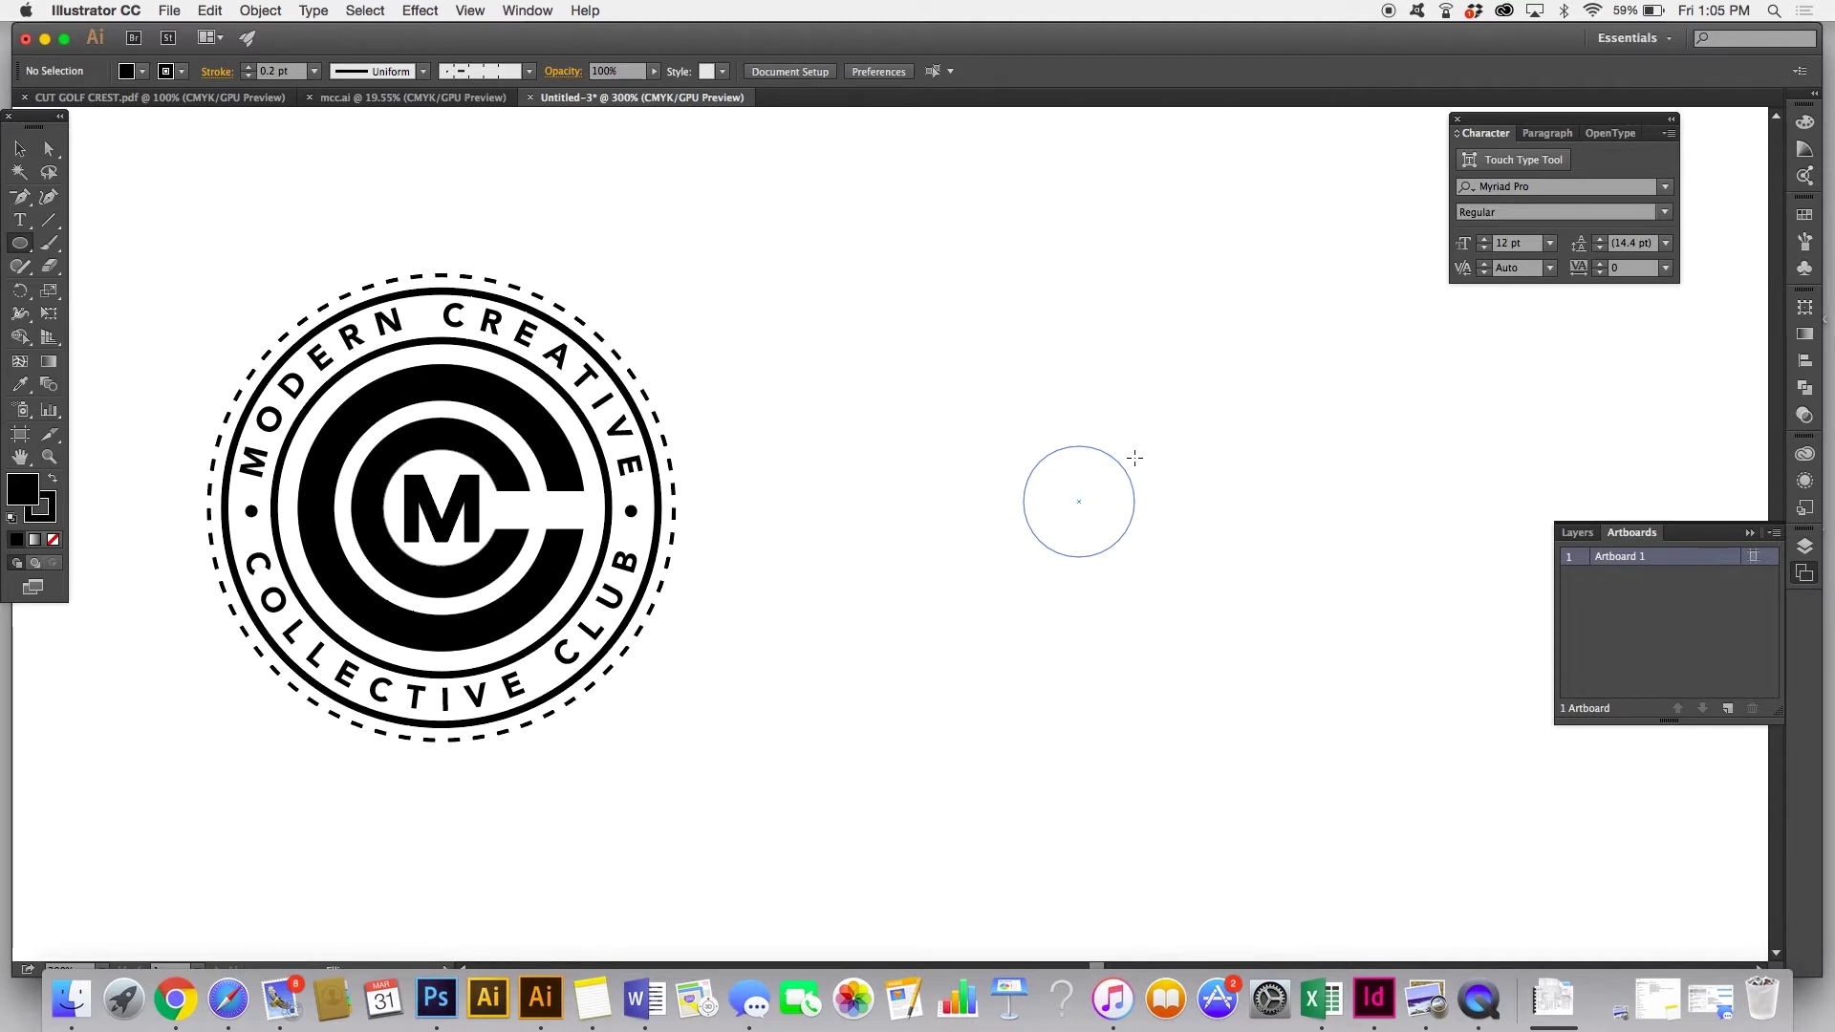
drag(1135, 457, 1162, 437)
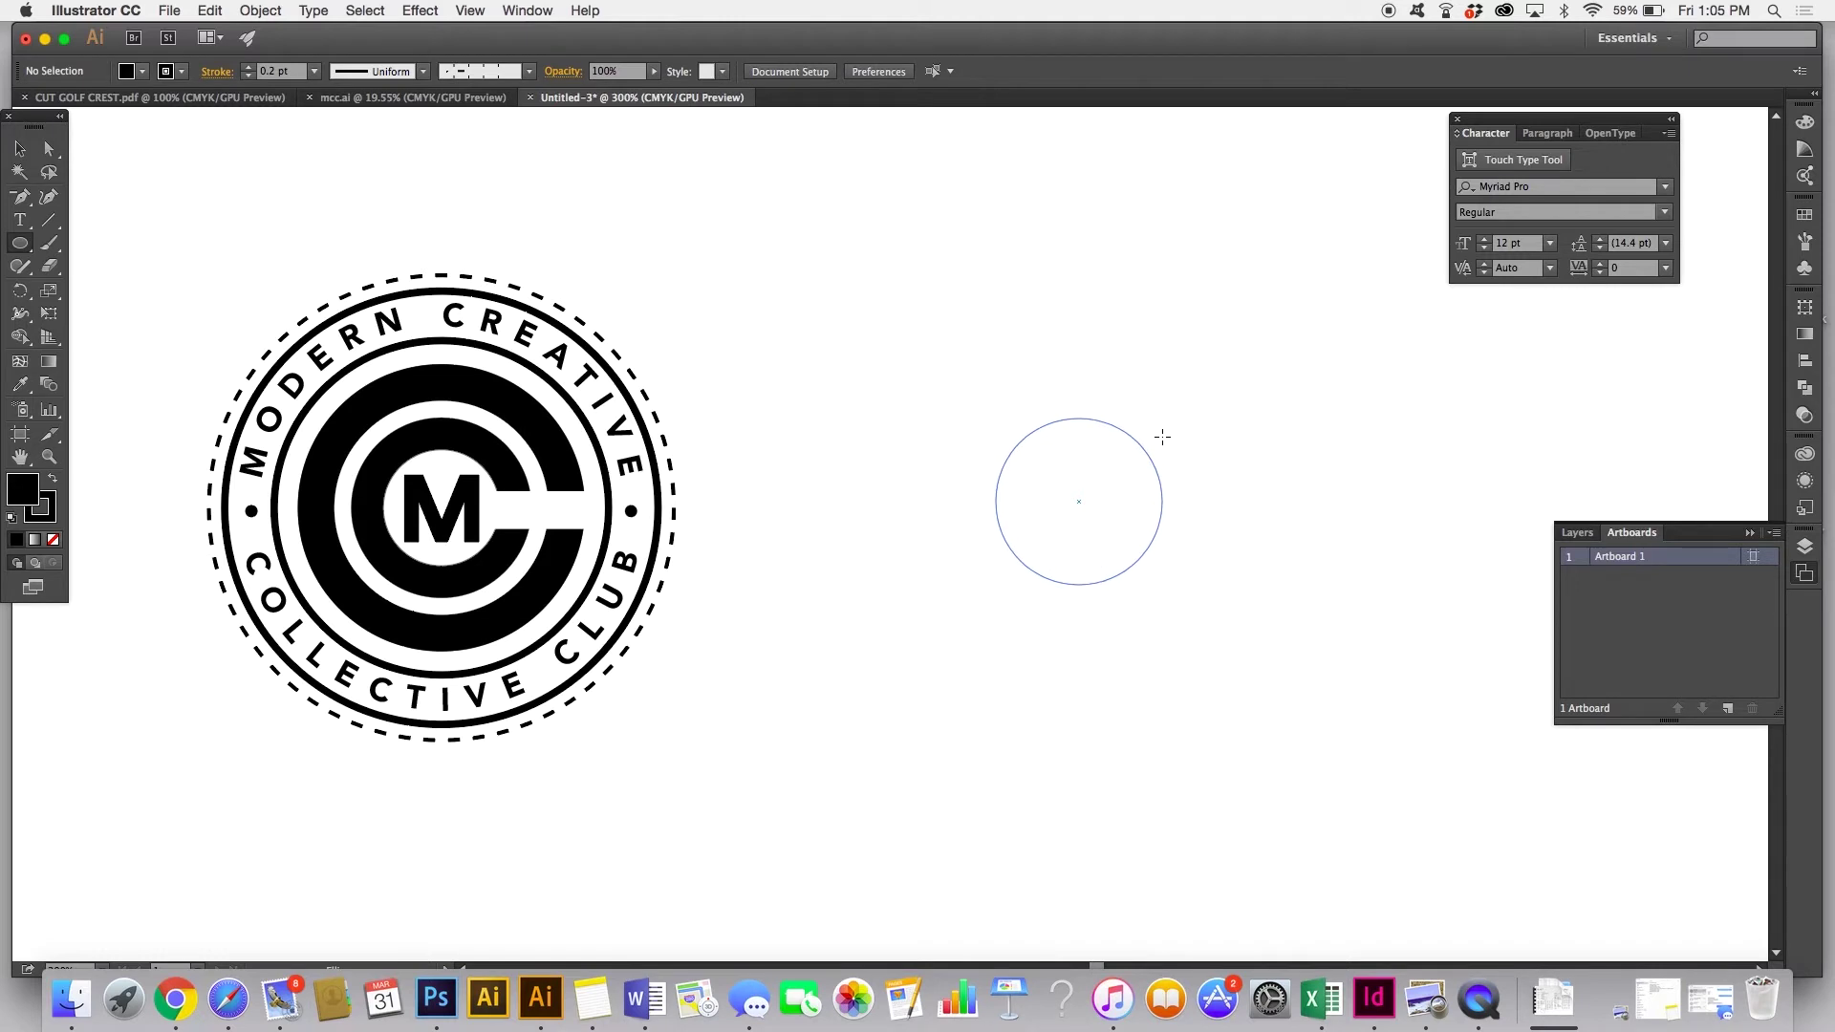
key(Escape)
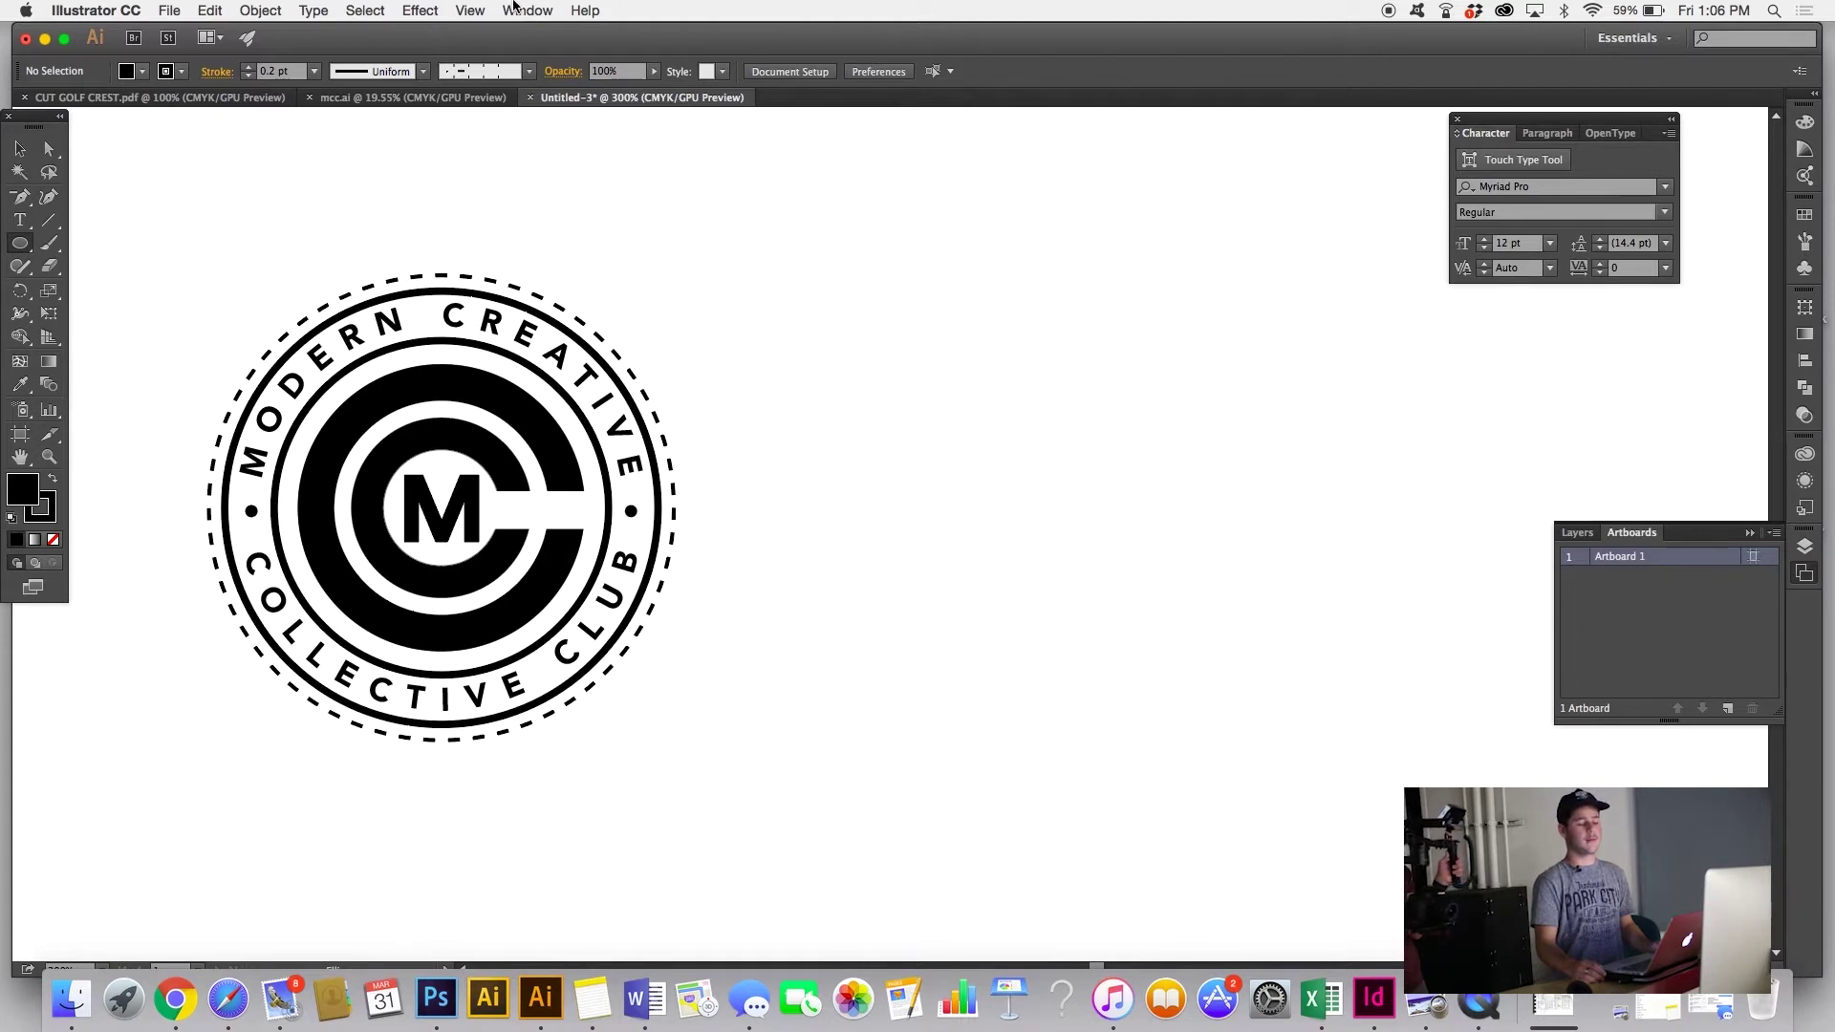
Step: Show the document's artboards around the club badge and hide them again
click(470, 10)
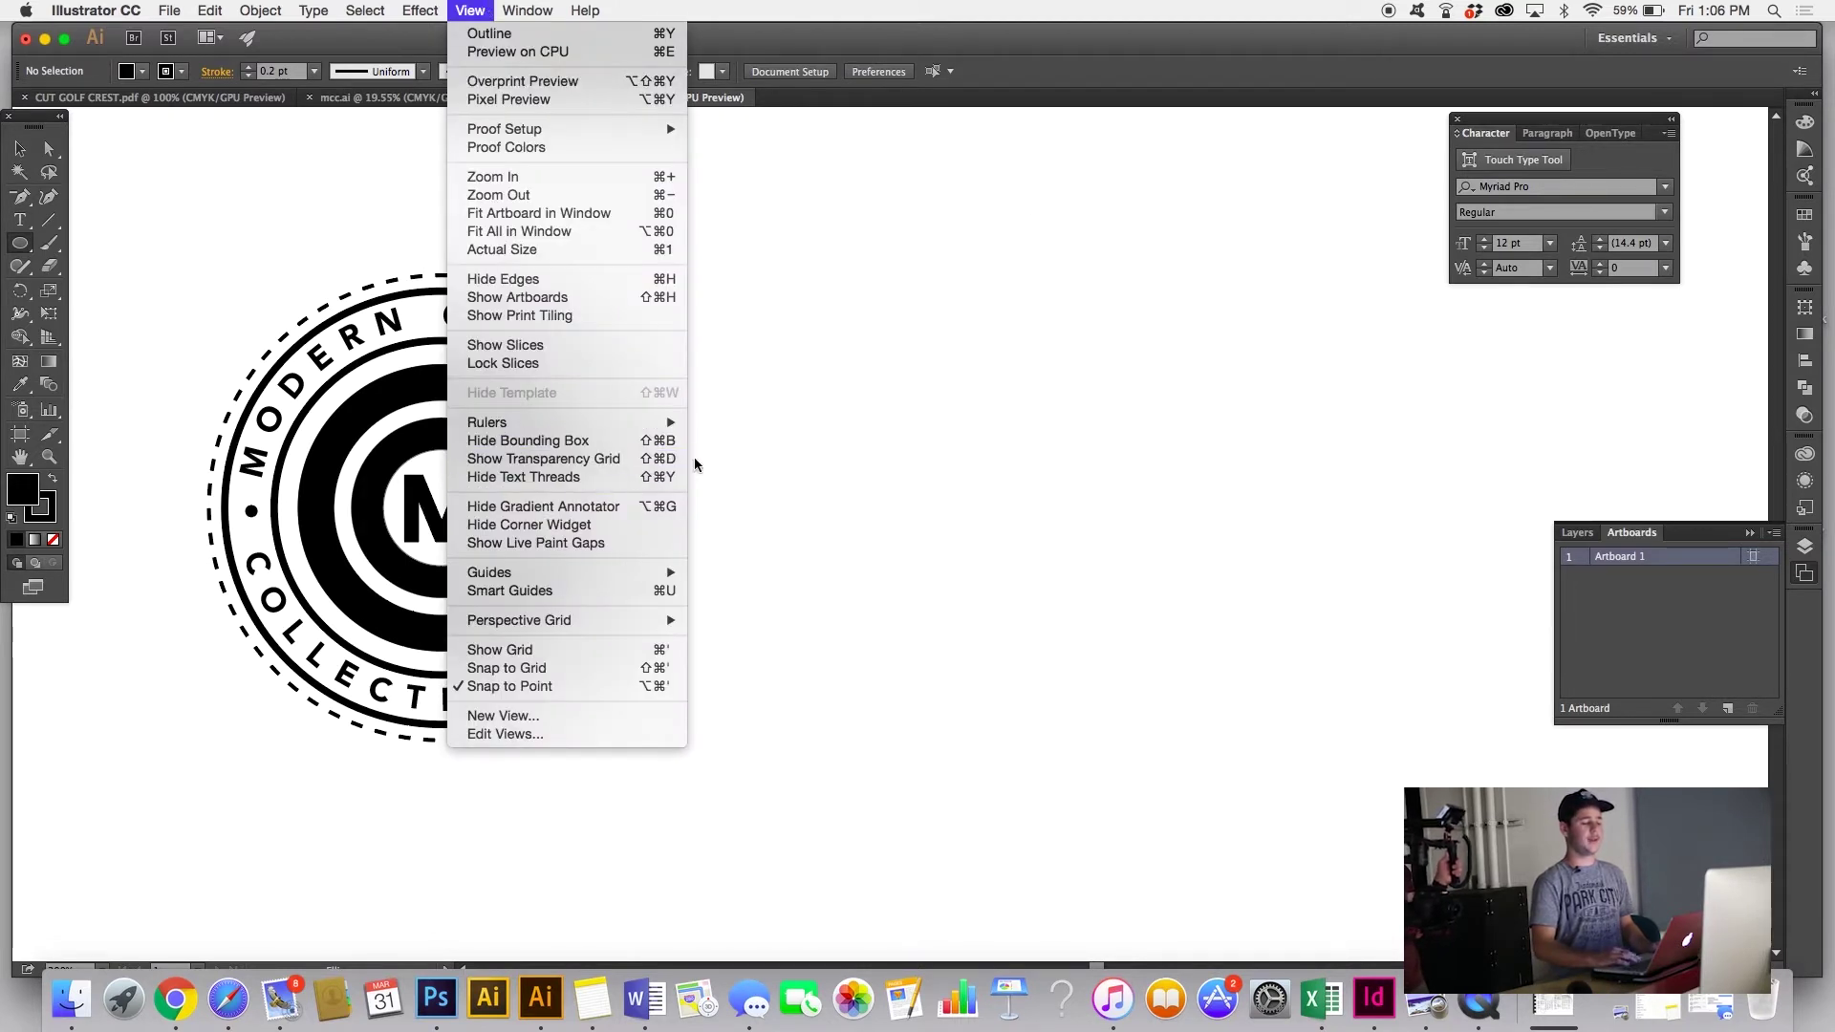
click(606, 297)
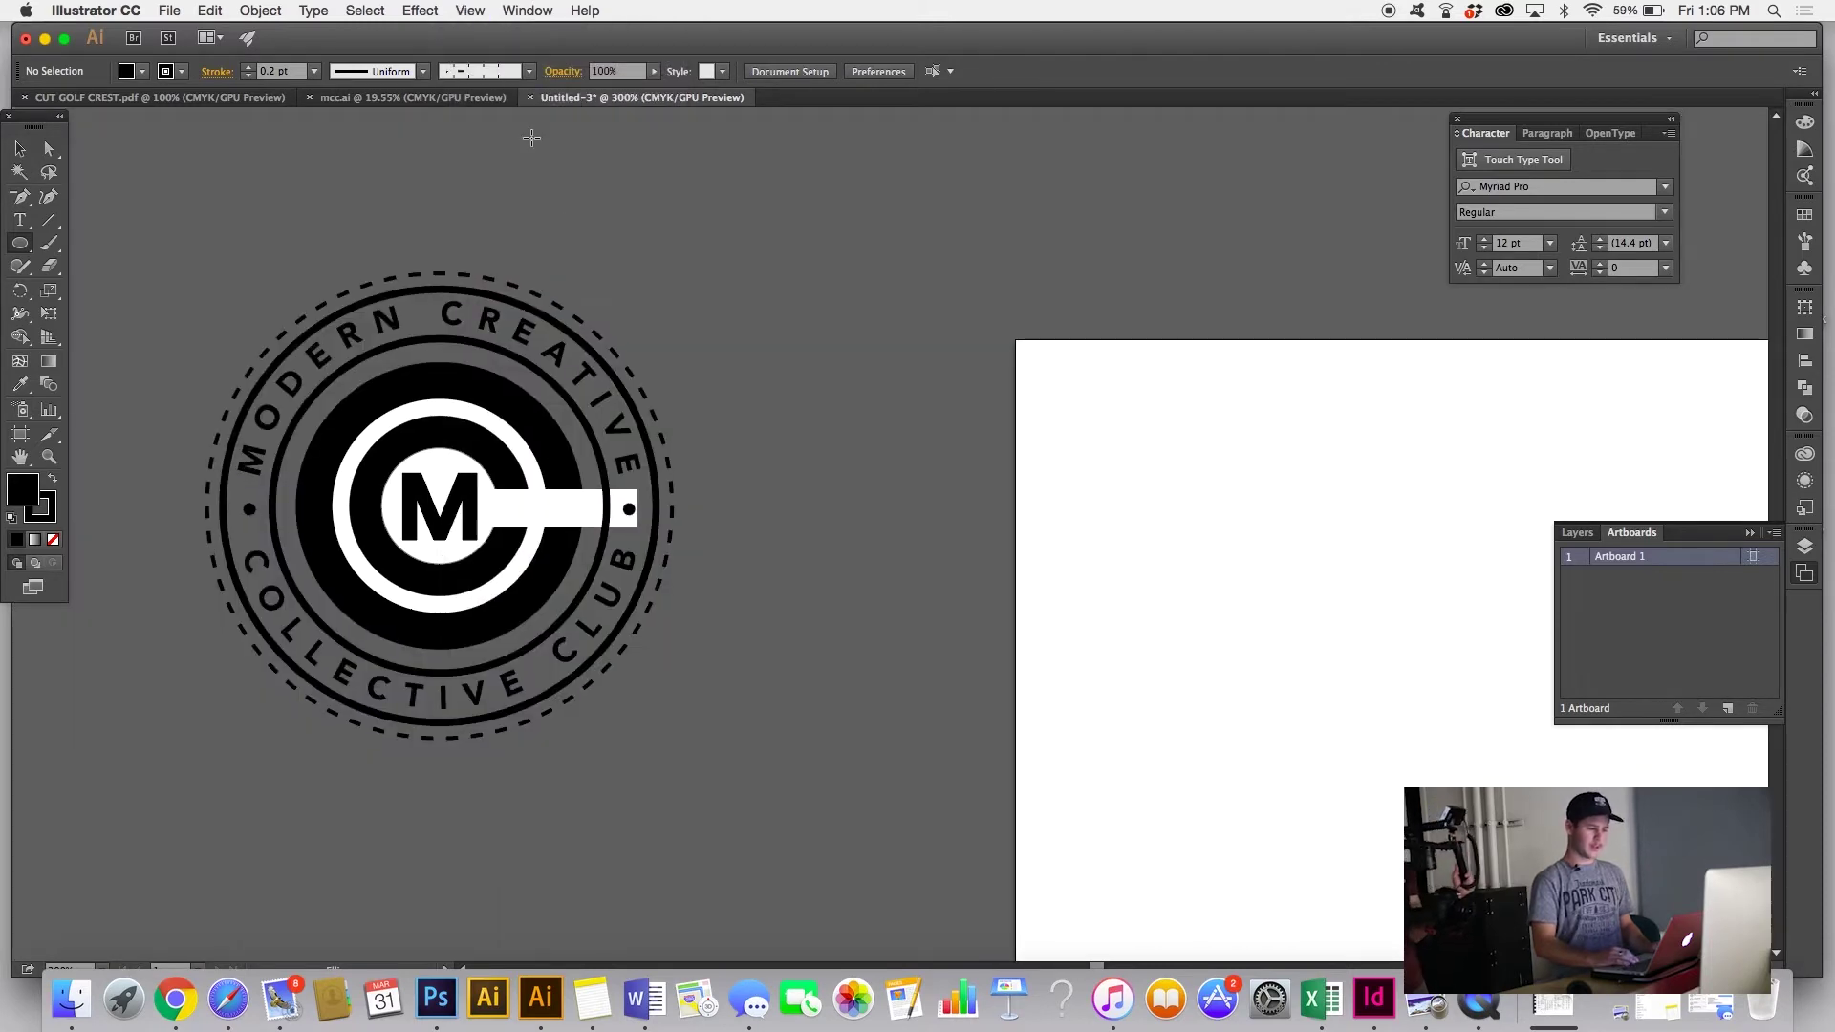
click(469, 10)
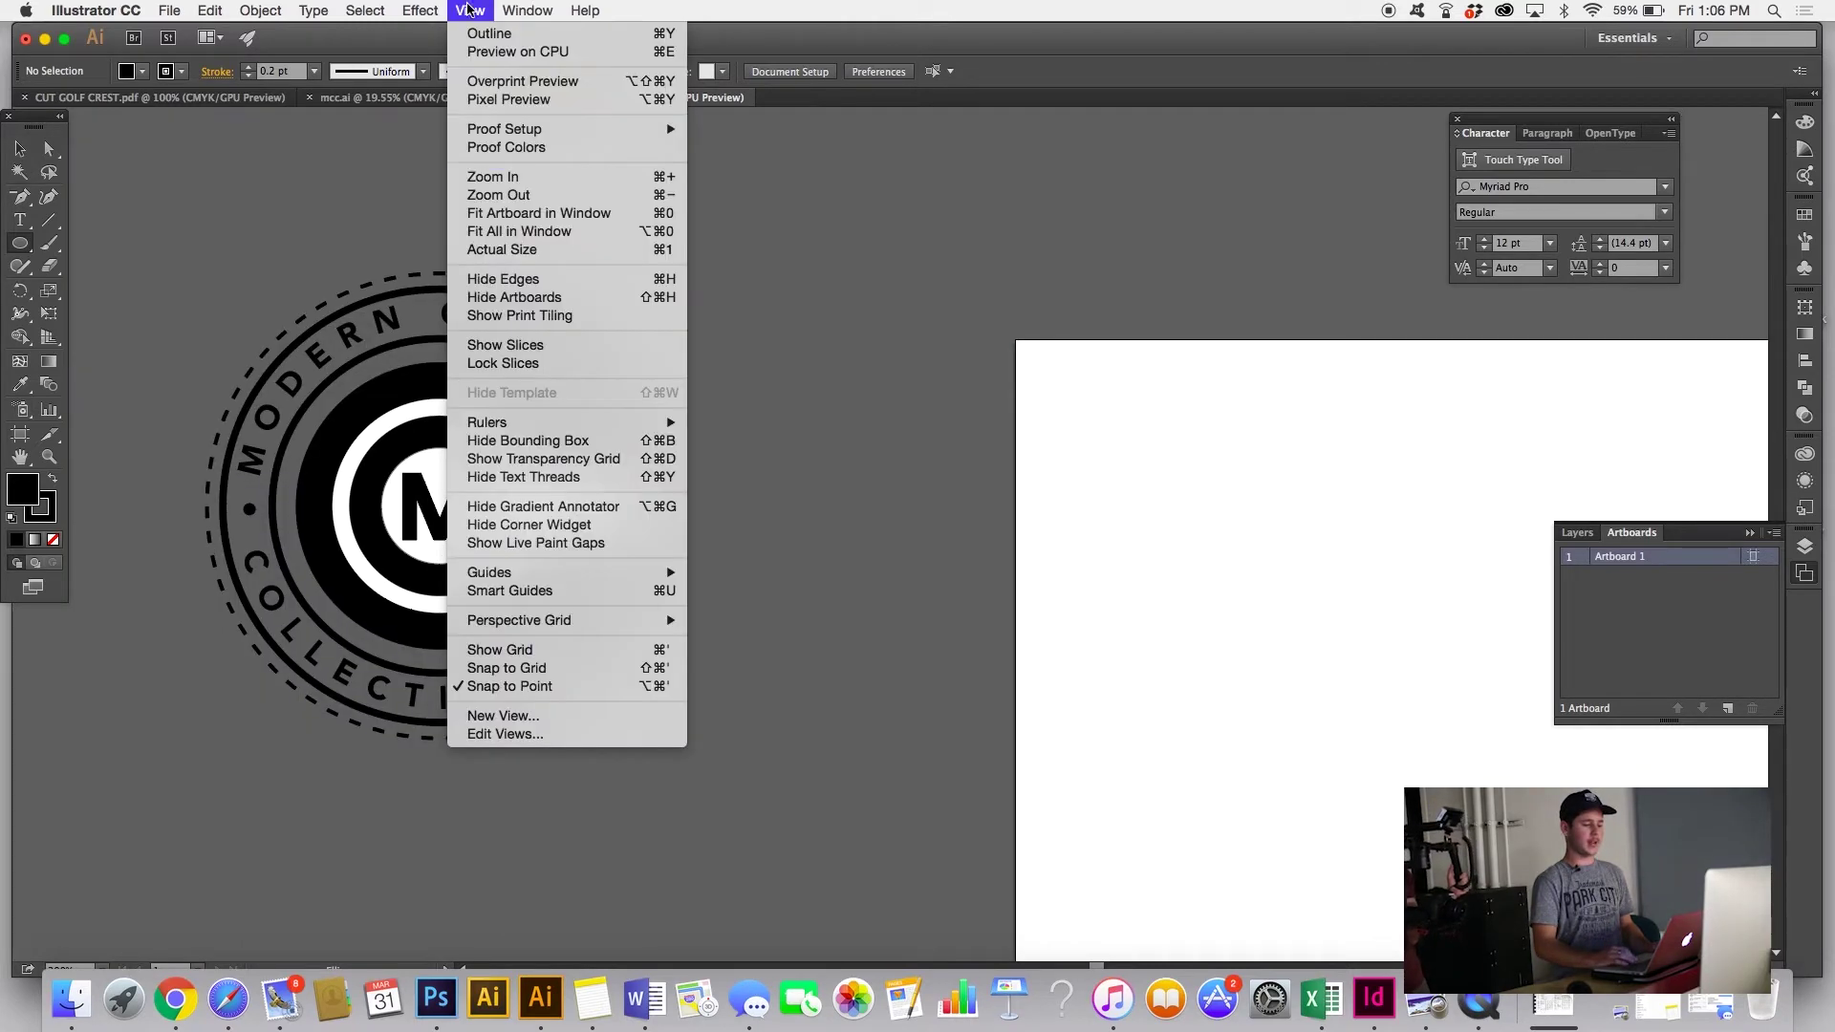
click(553, 301)
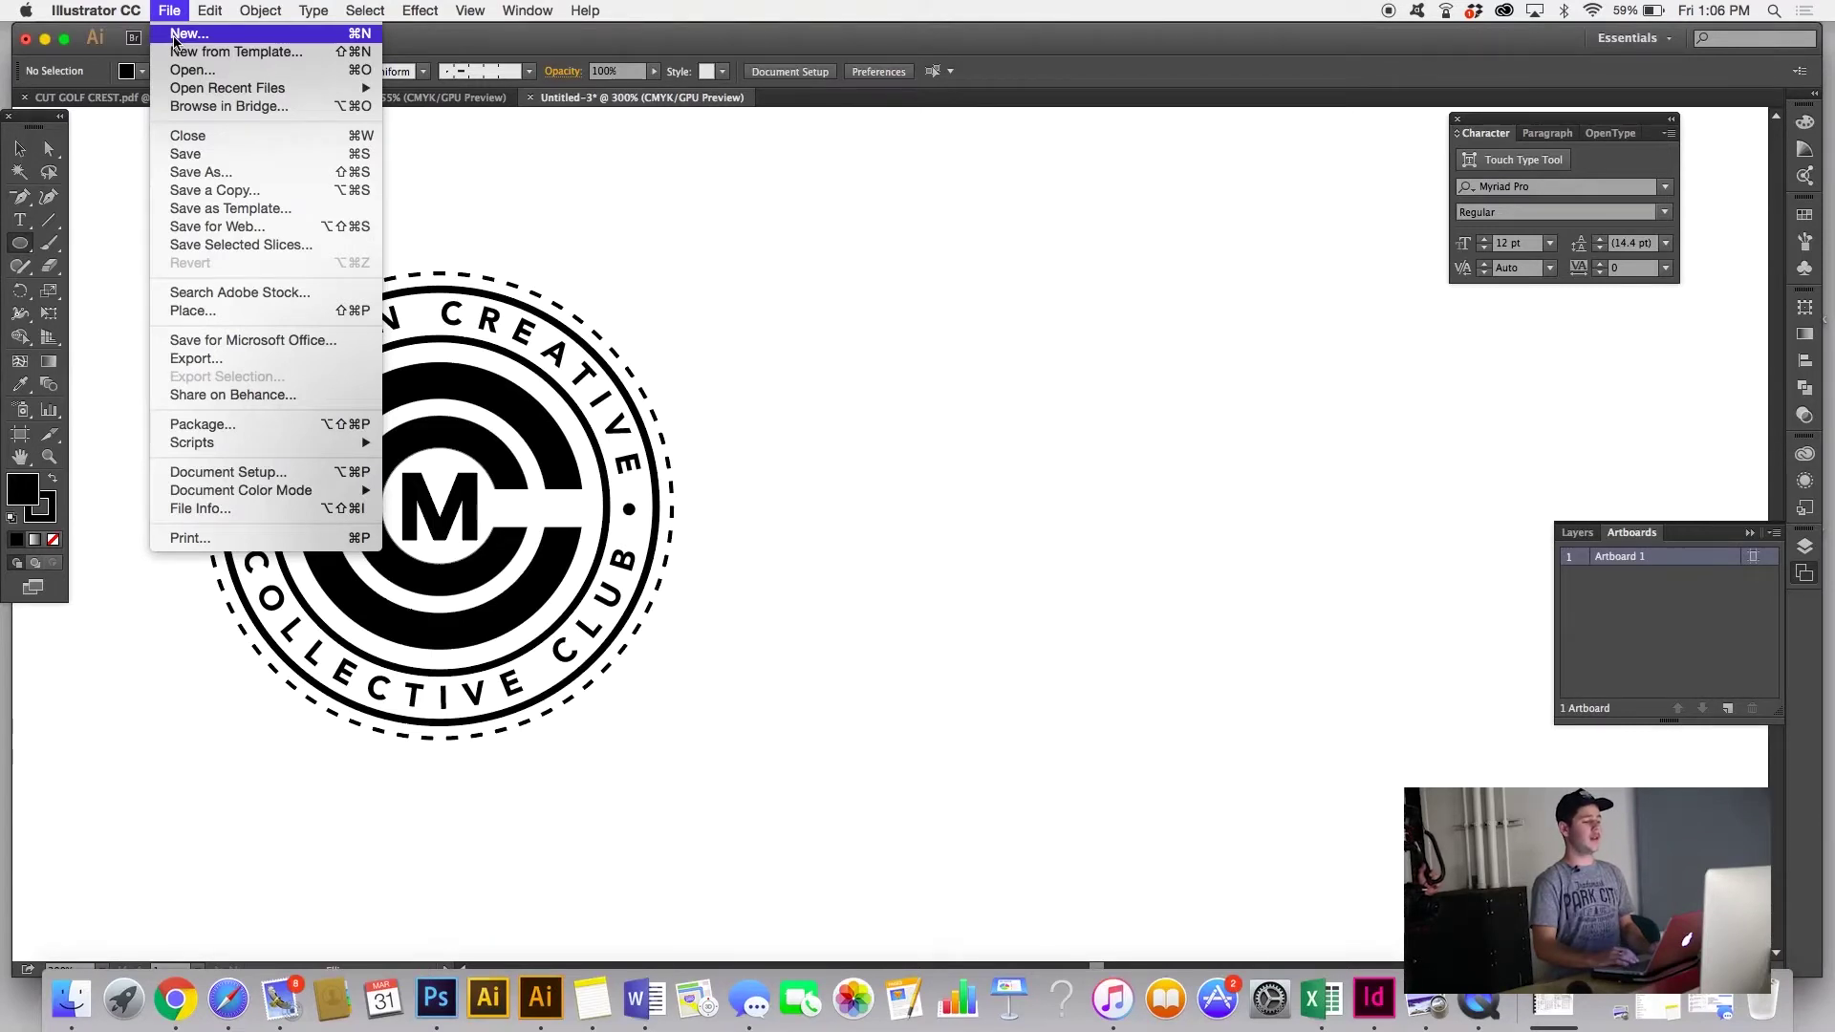
Step: Review the new document settings for size, units and color mode, and return to the existing badge document
click(175, 35)
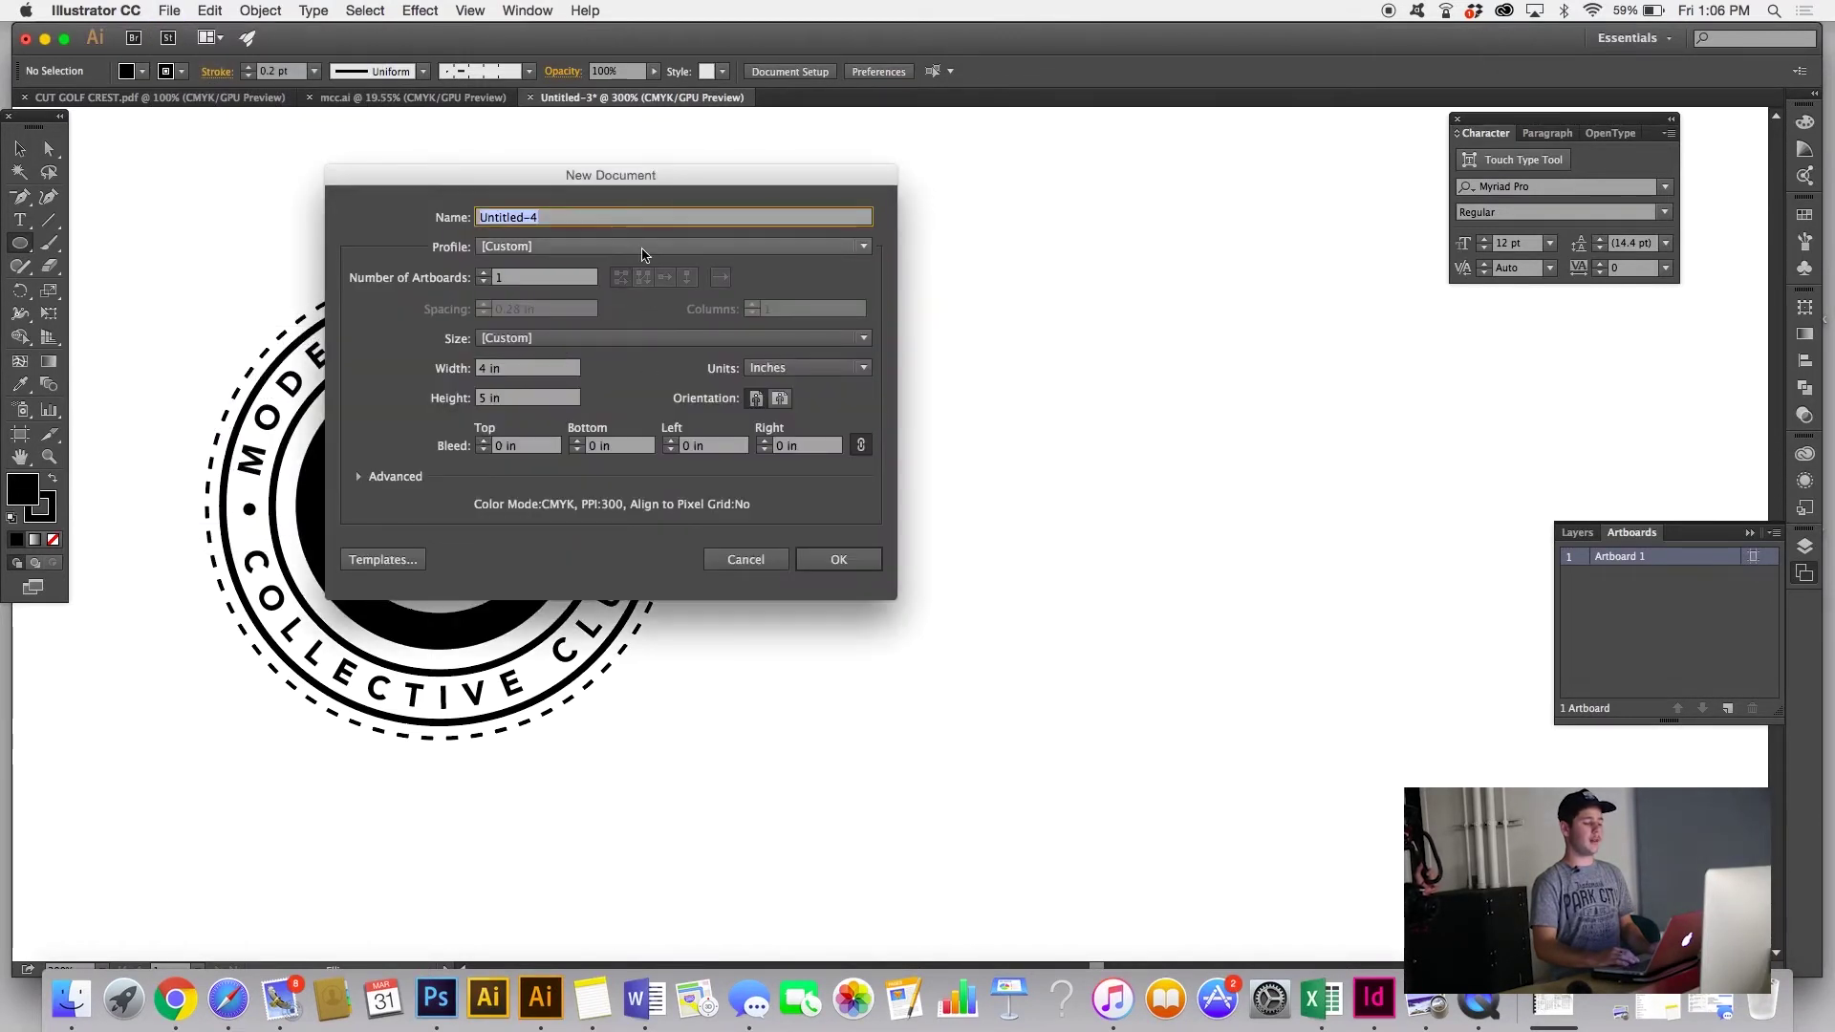
click(839, 562)
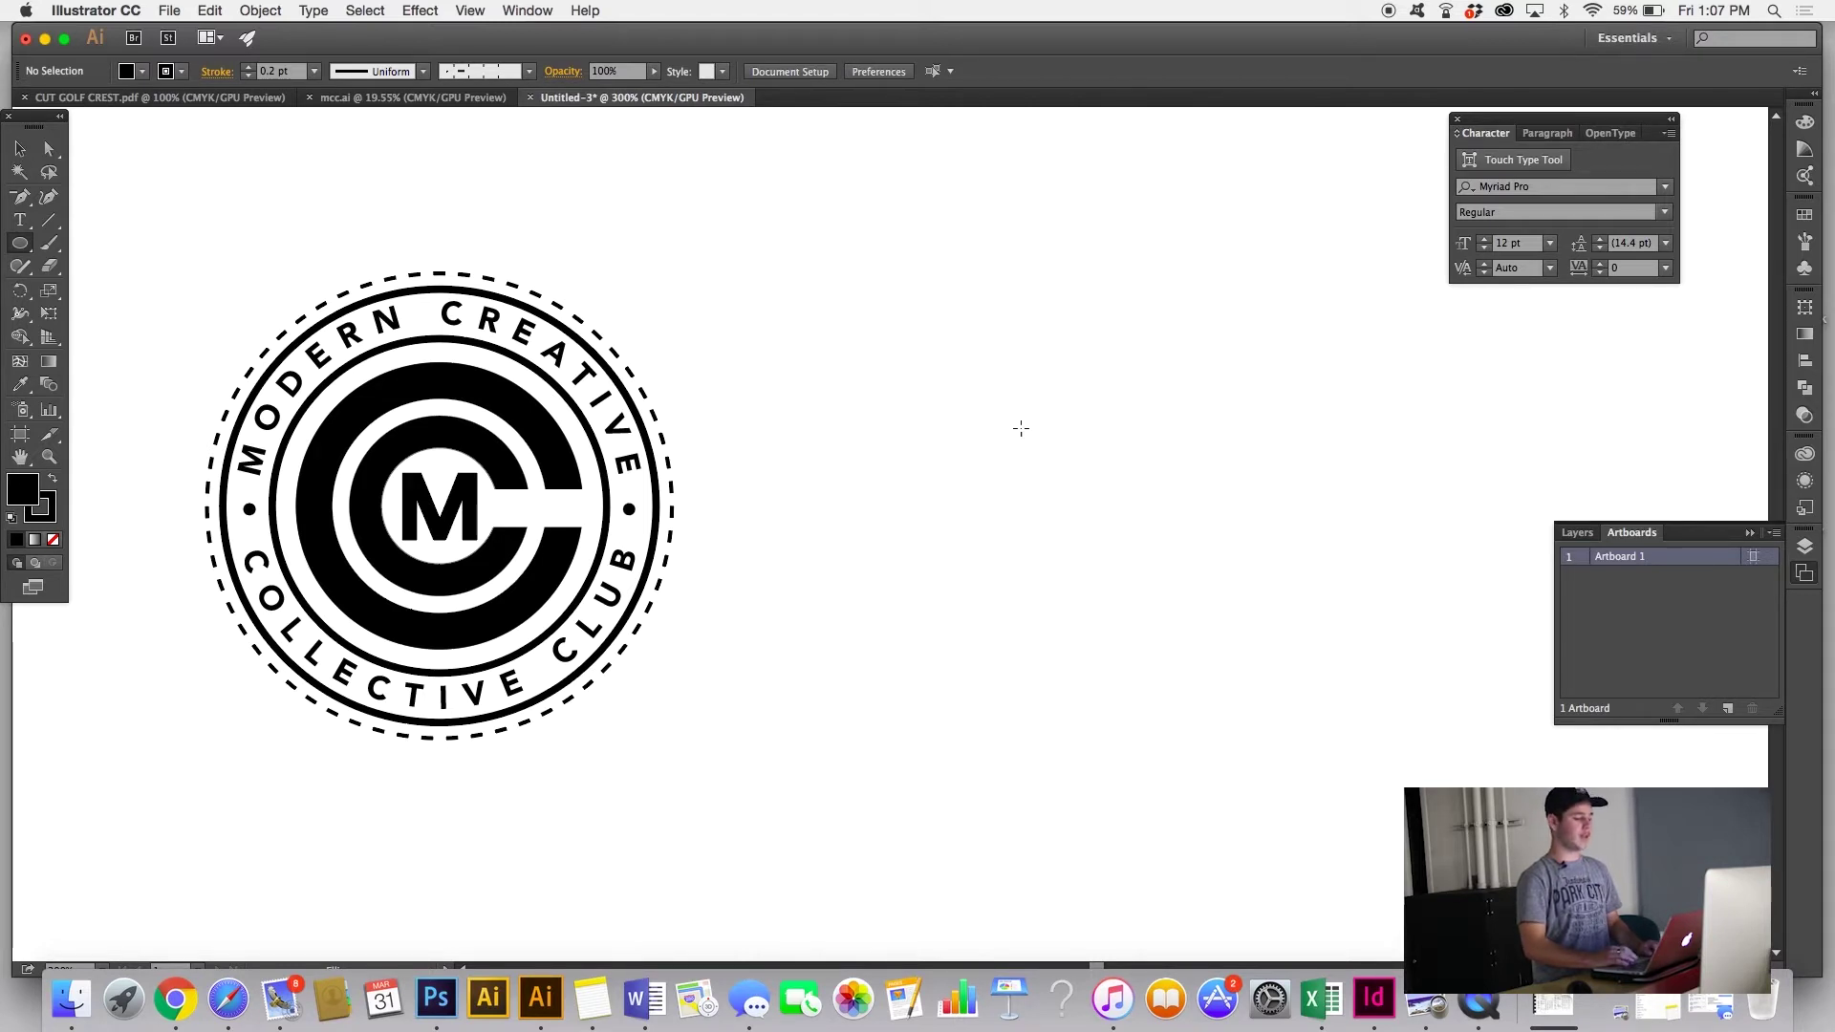
Step: Draw a black-filled circle about 1.95 in across in the blank area beside the club badge, and undo the trial oval
drag(1156, 462, 1358, 328)
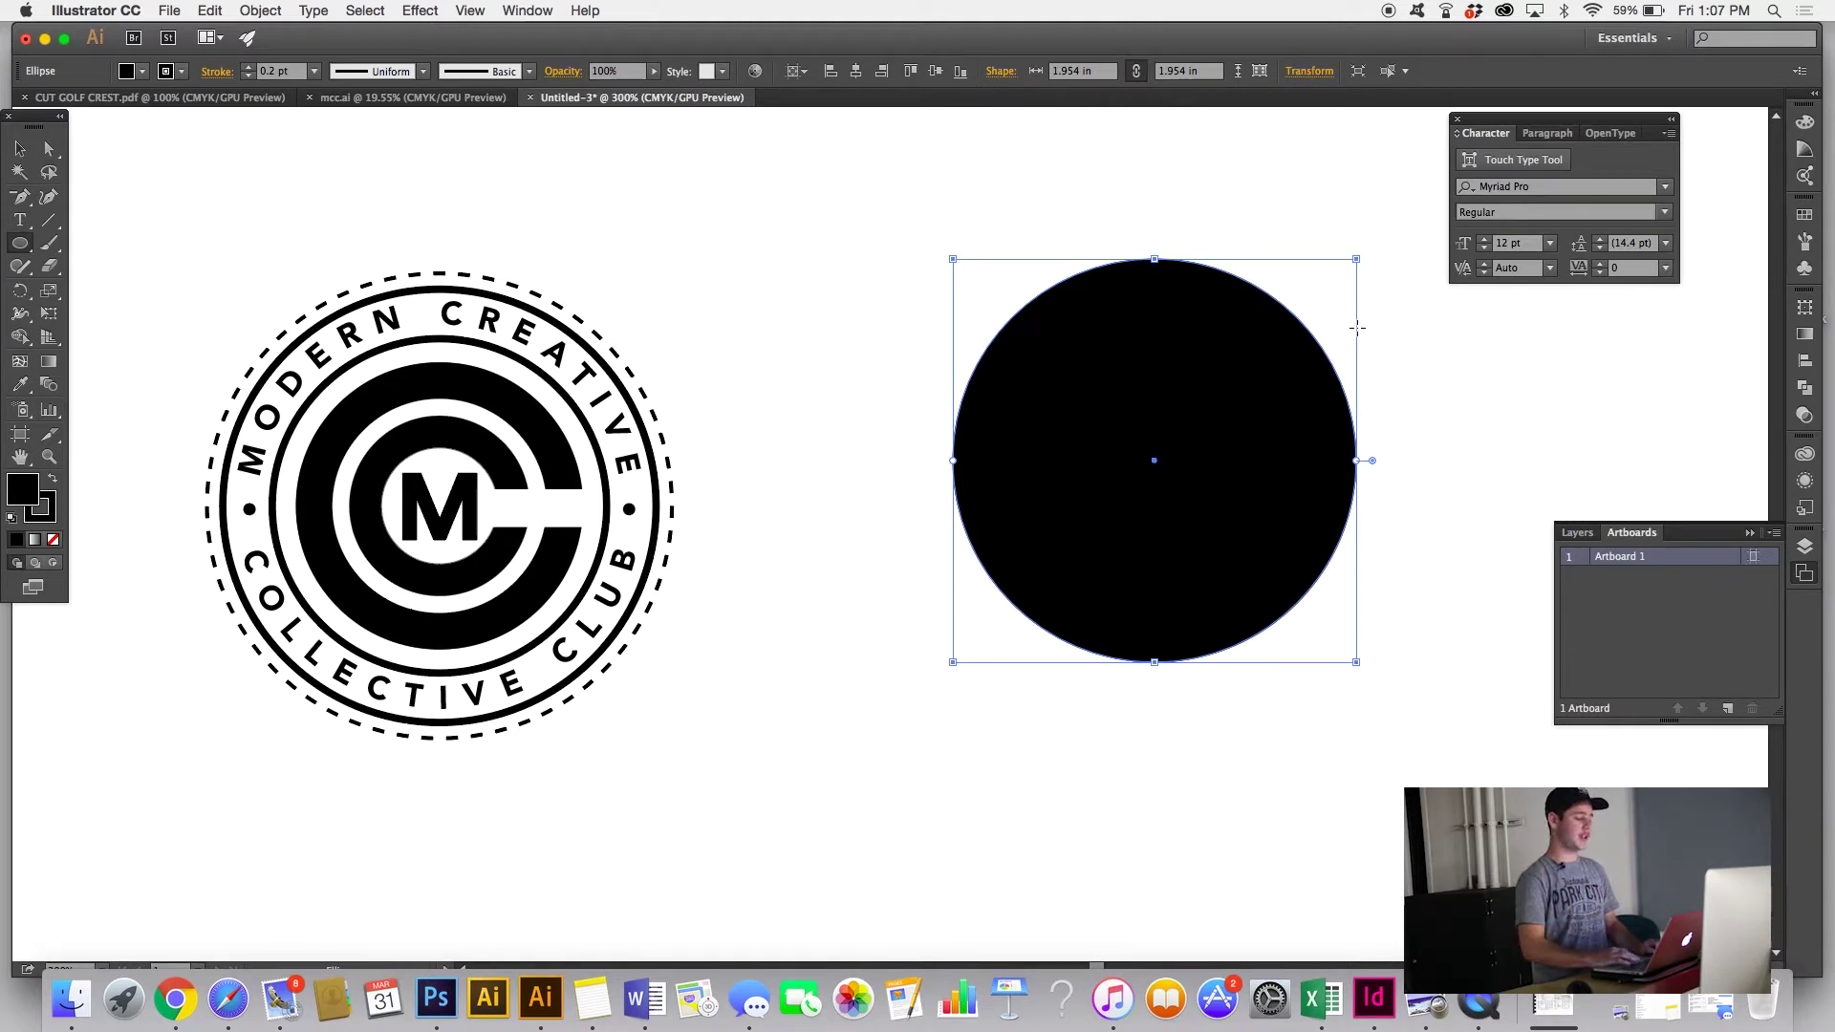
drag(703, 204, 791, 321)
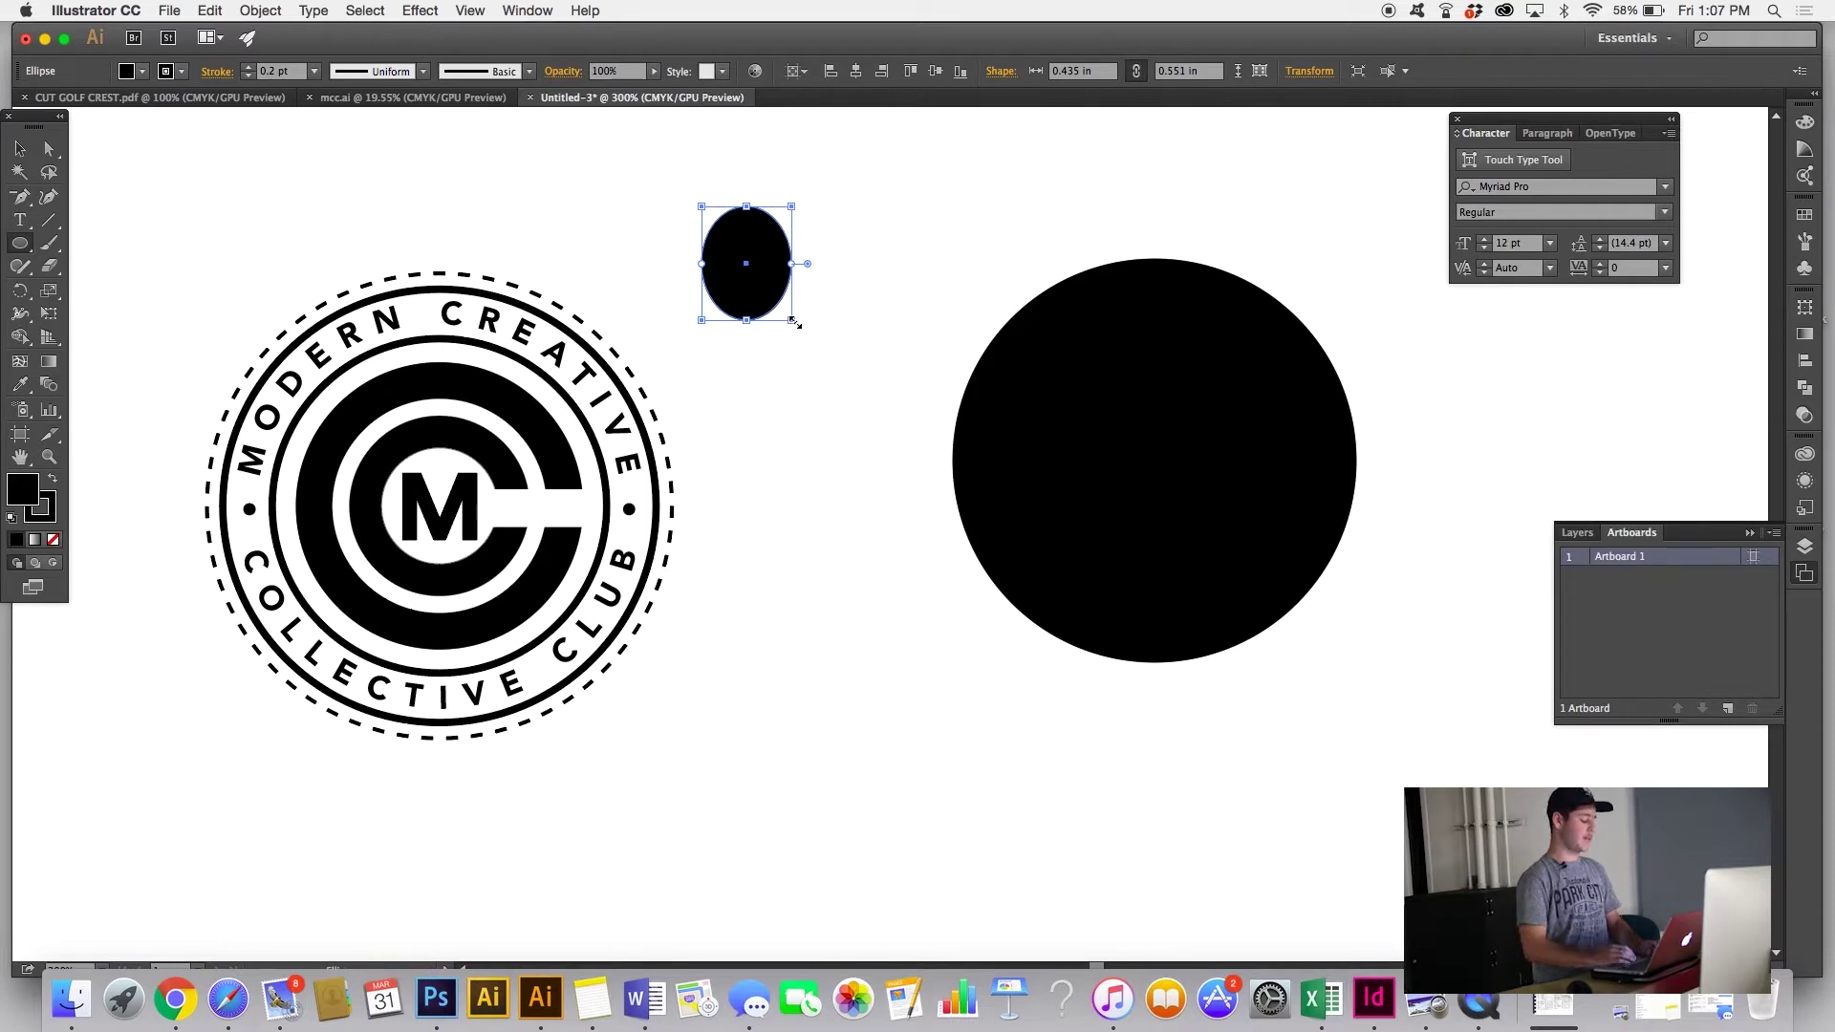
key(super+z)
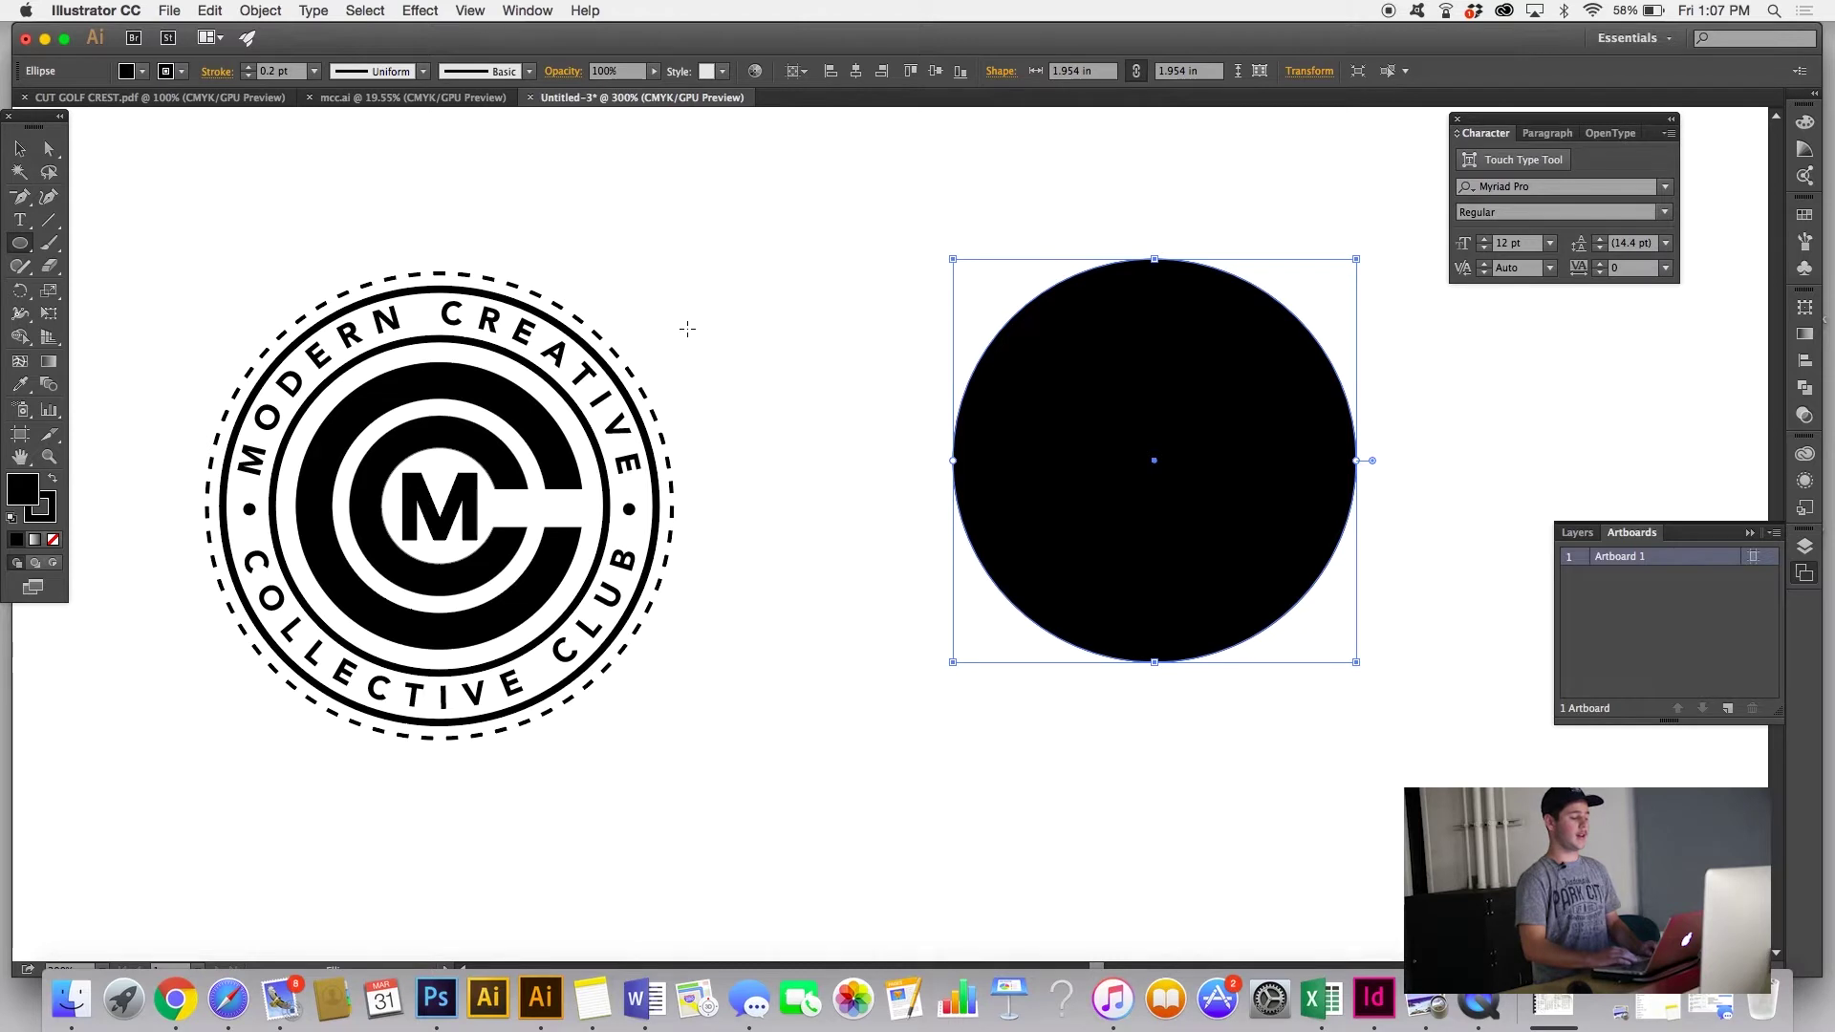
Step: Try drawing extra circles near the black circle, the last about 2.47 in across, and undo them
scroll(687, 329, right, 5)
mouse_move(578, 232)
mouse_down()
mouse_move(758, 414)
mouse_move(995, 717)
mouse_move(1073, 770)
mouse_move(1045, 690)
mouse_up()
key(super+z)
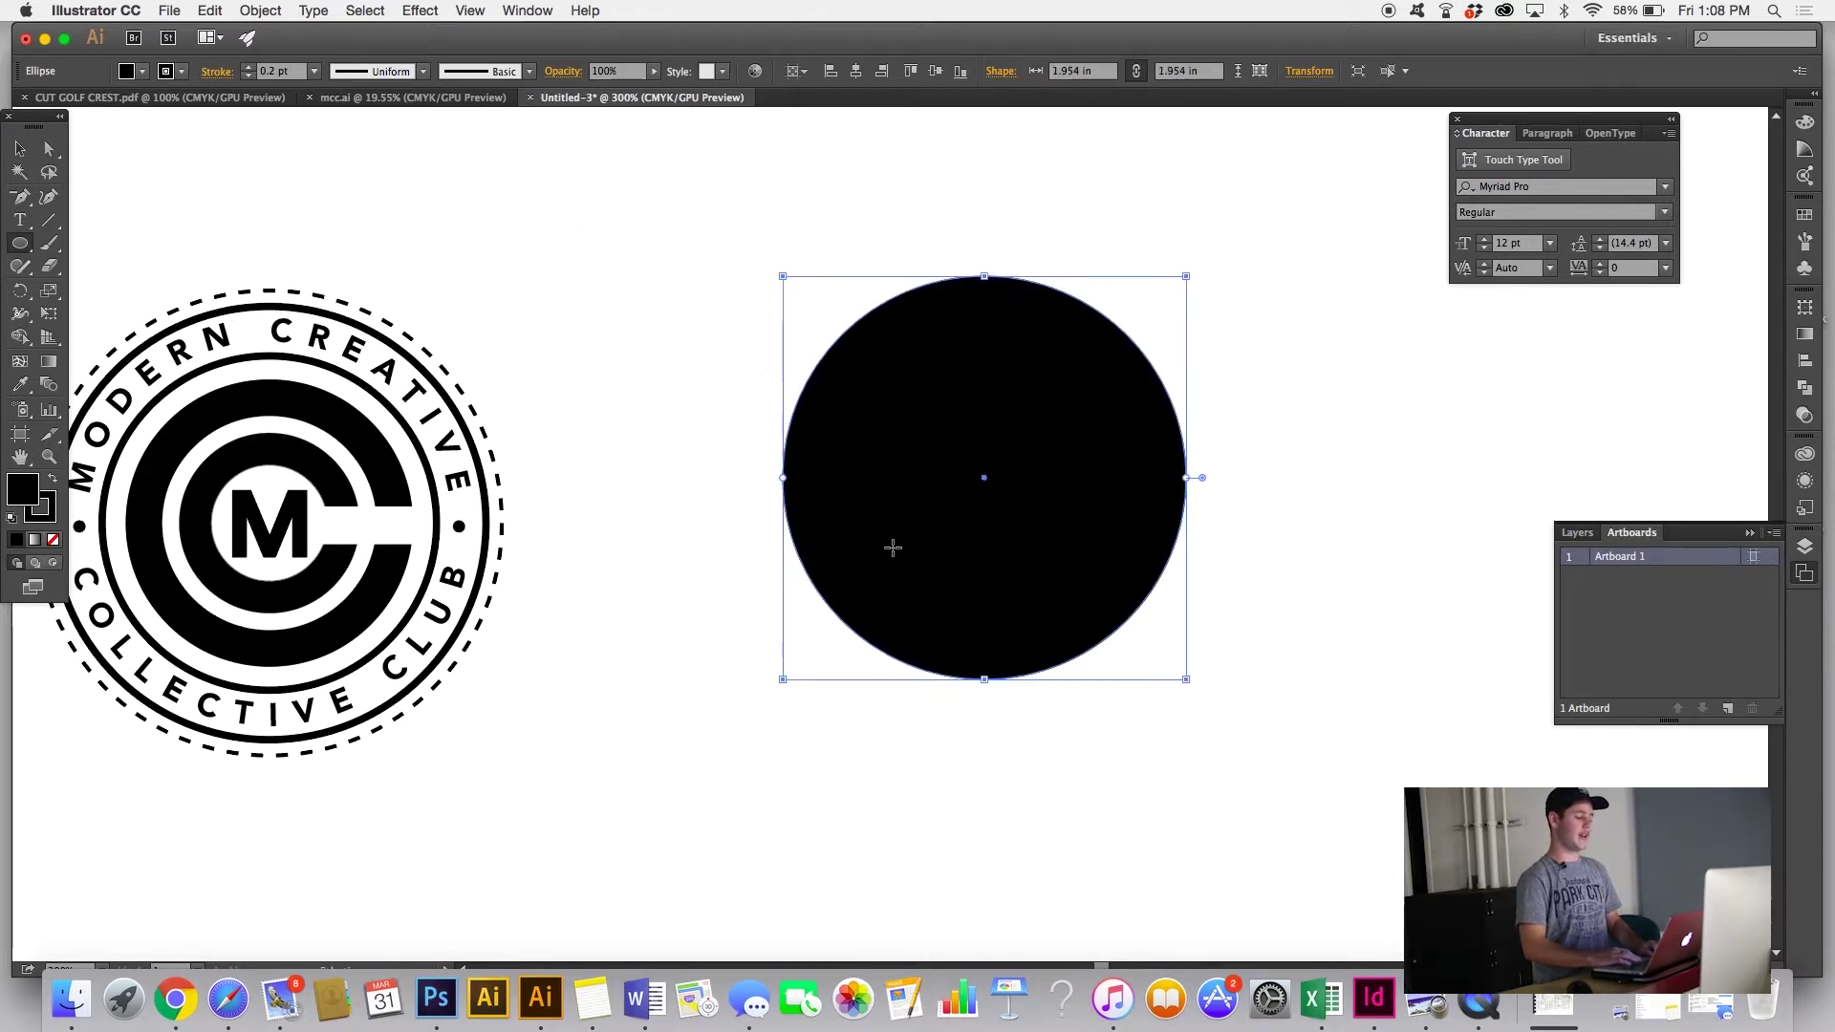
drag(682, 382, 924, 125)
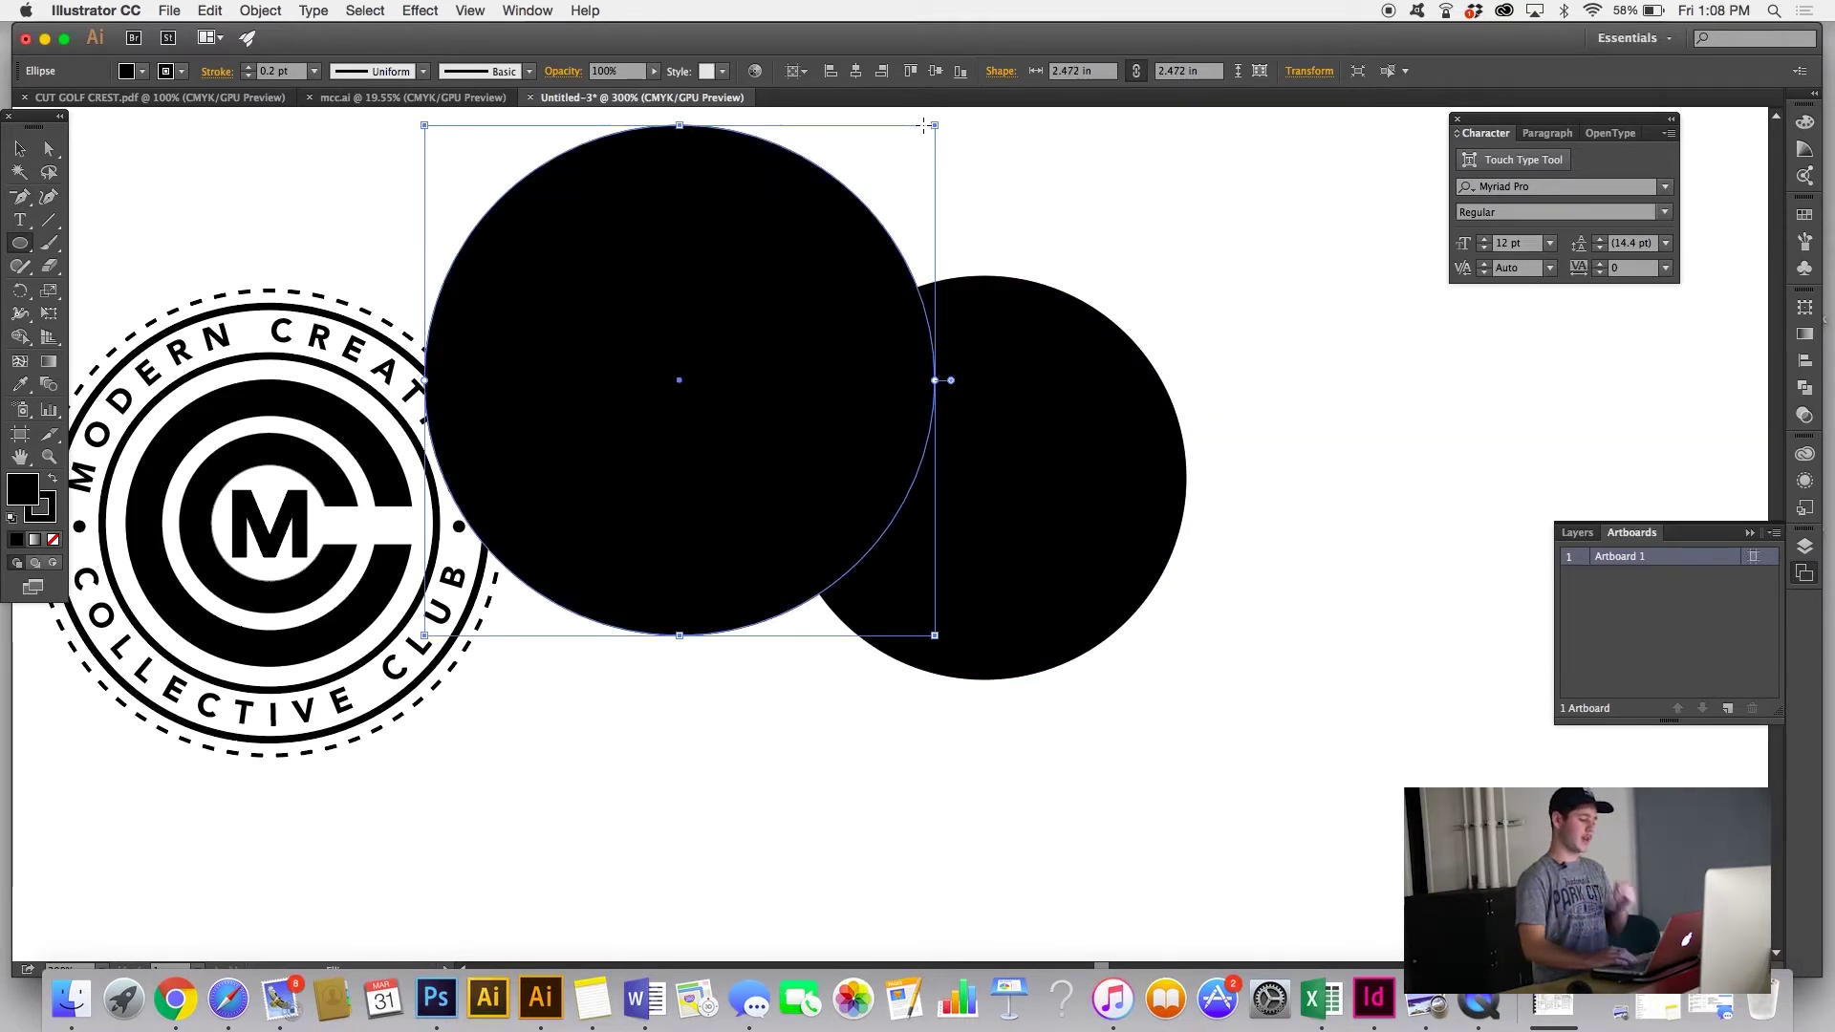
key(super+z)
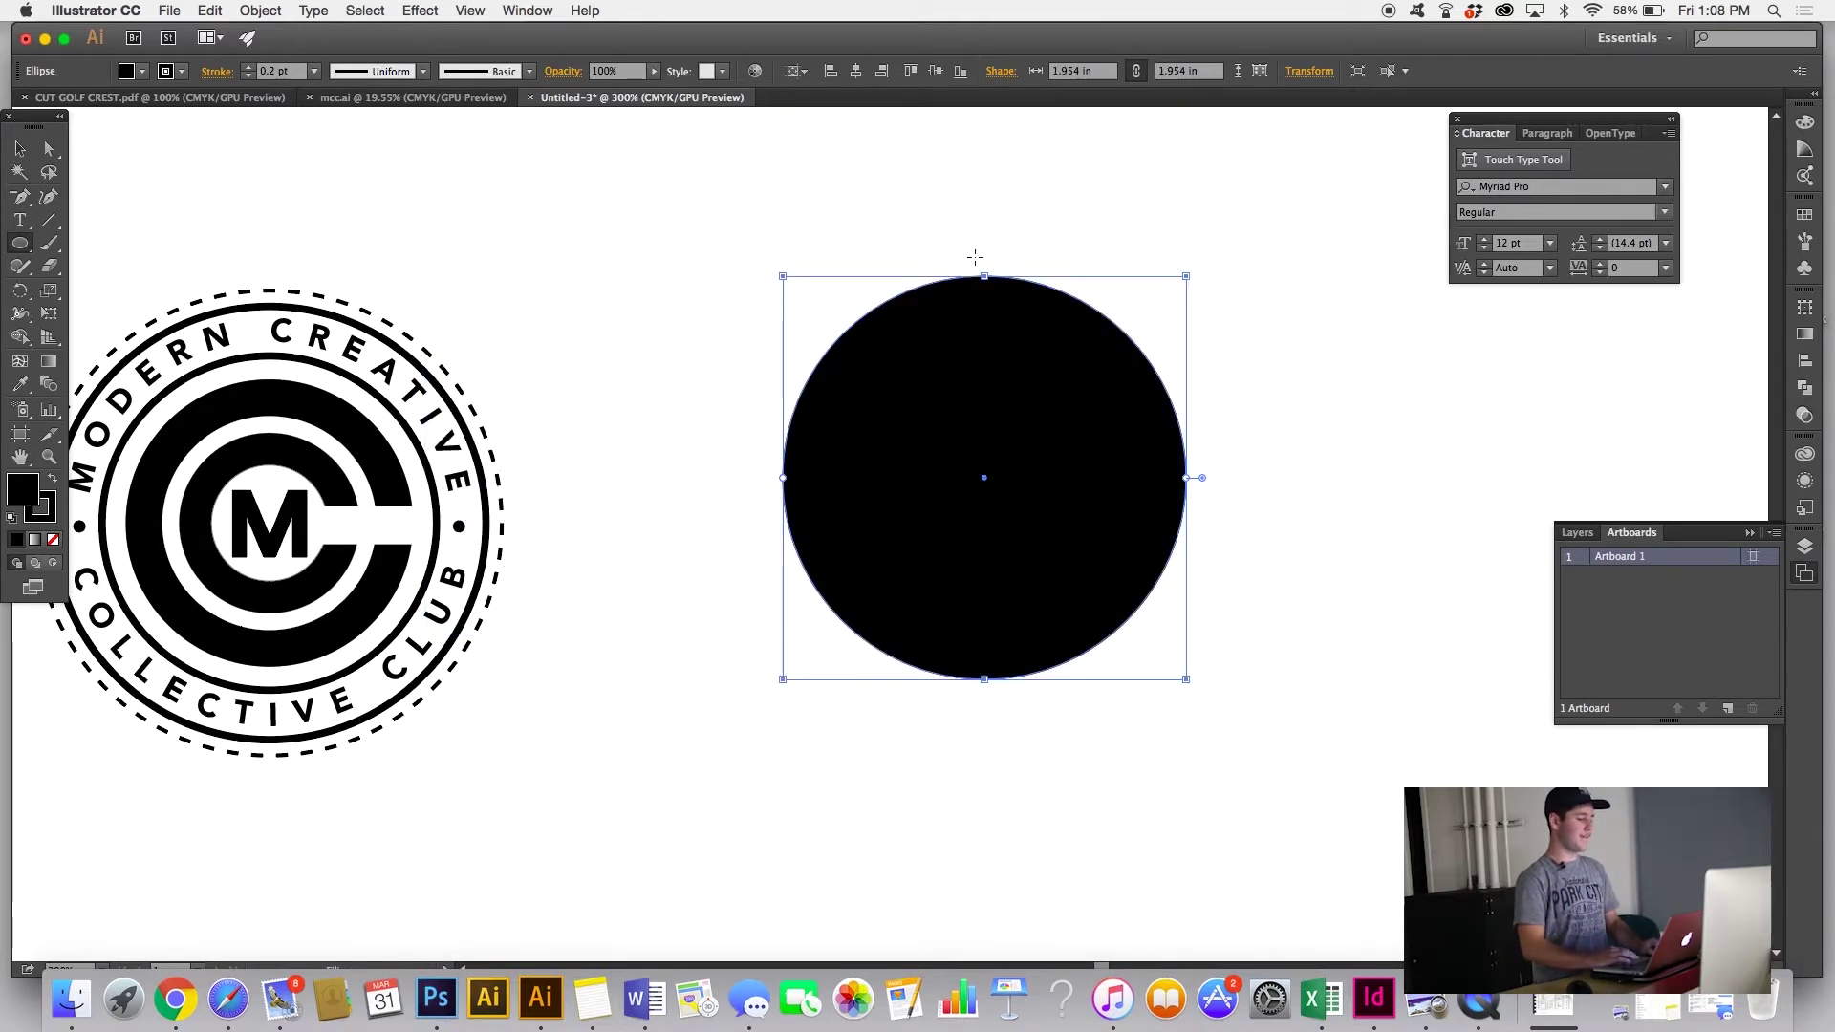
Step: Remove the circle's black fill and give it a 22 pt black stroke
scroll(676, 262, right, 3)
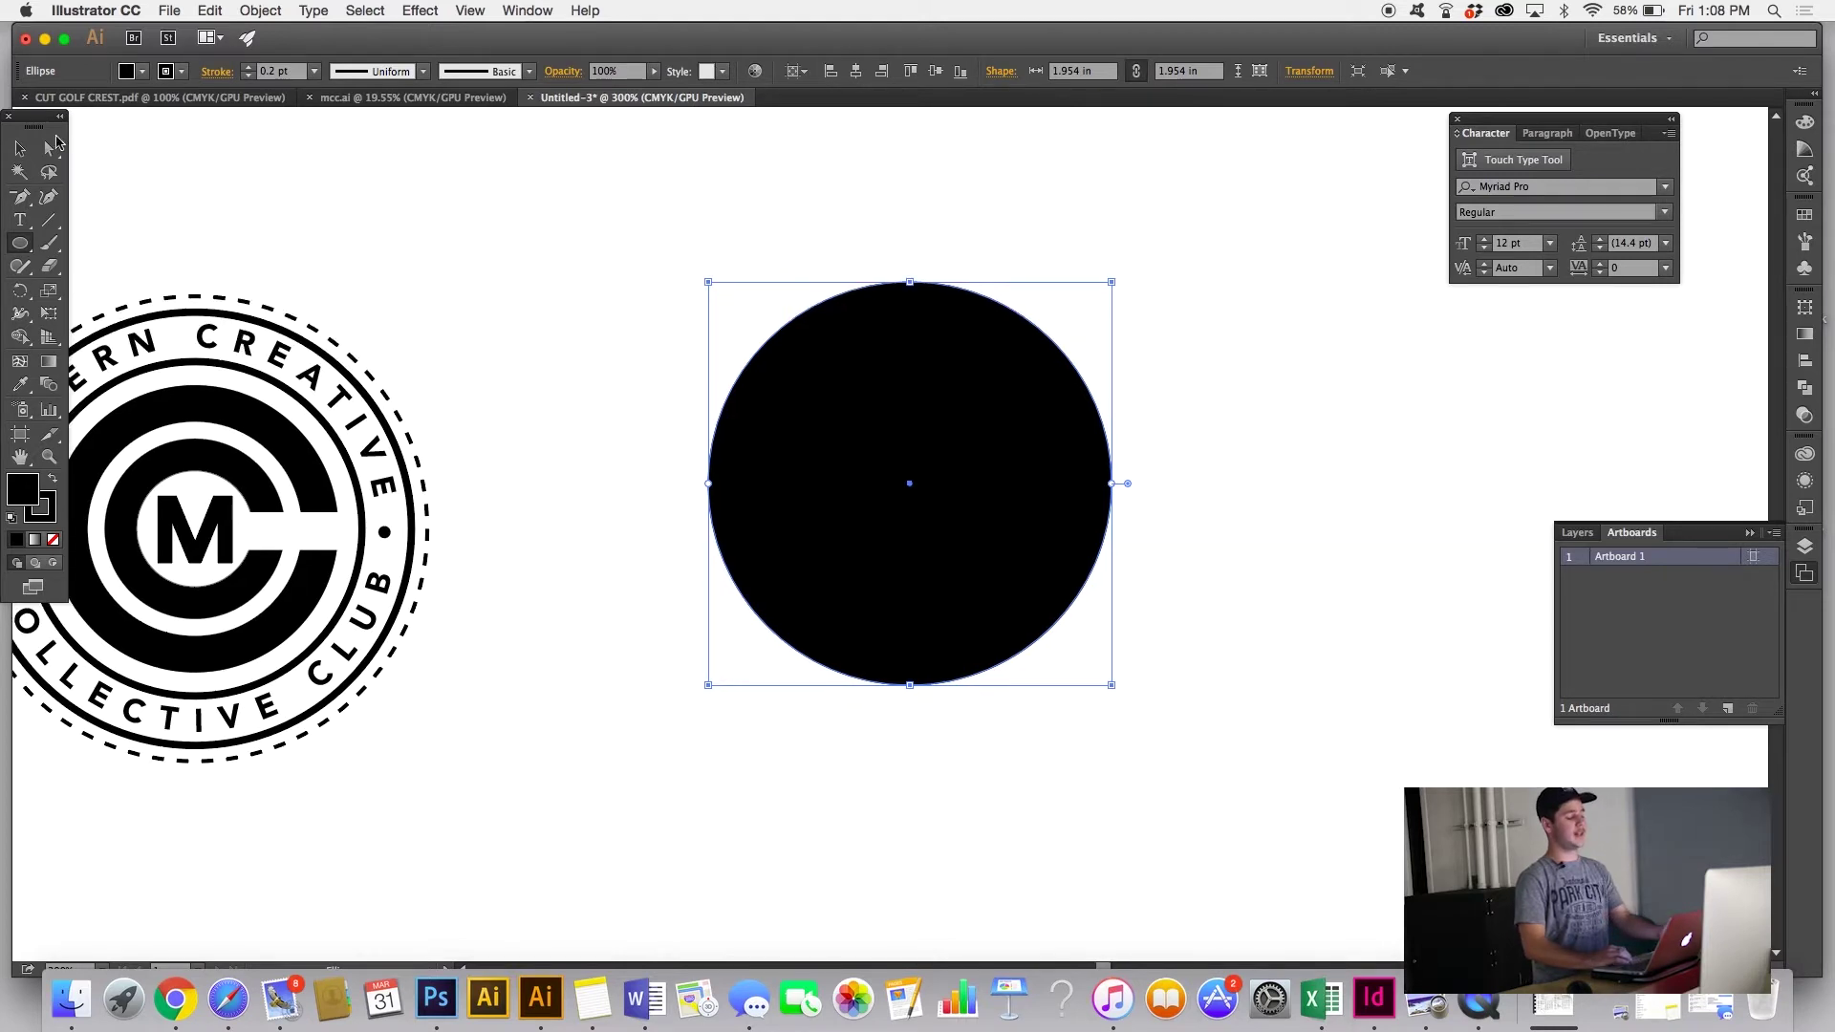
click(20, 148)
scroll(459, 306, left, 5)
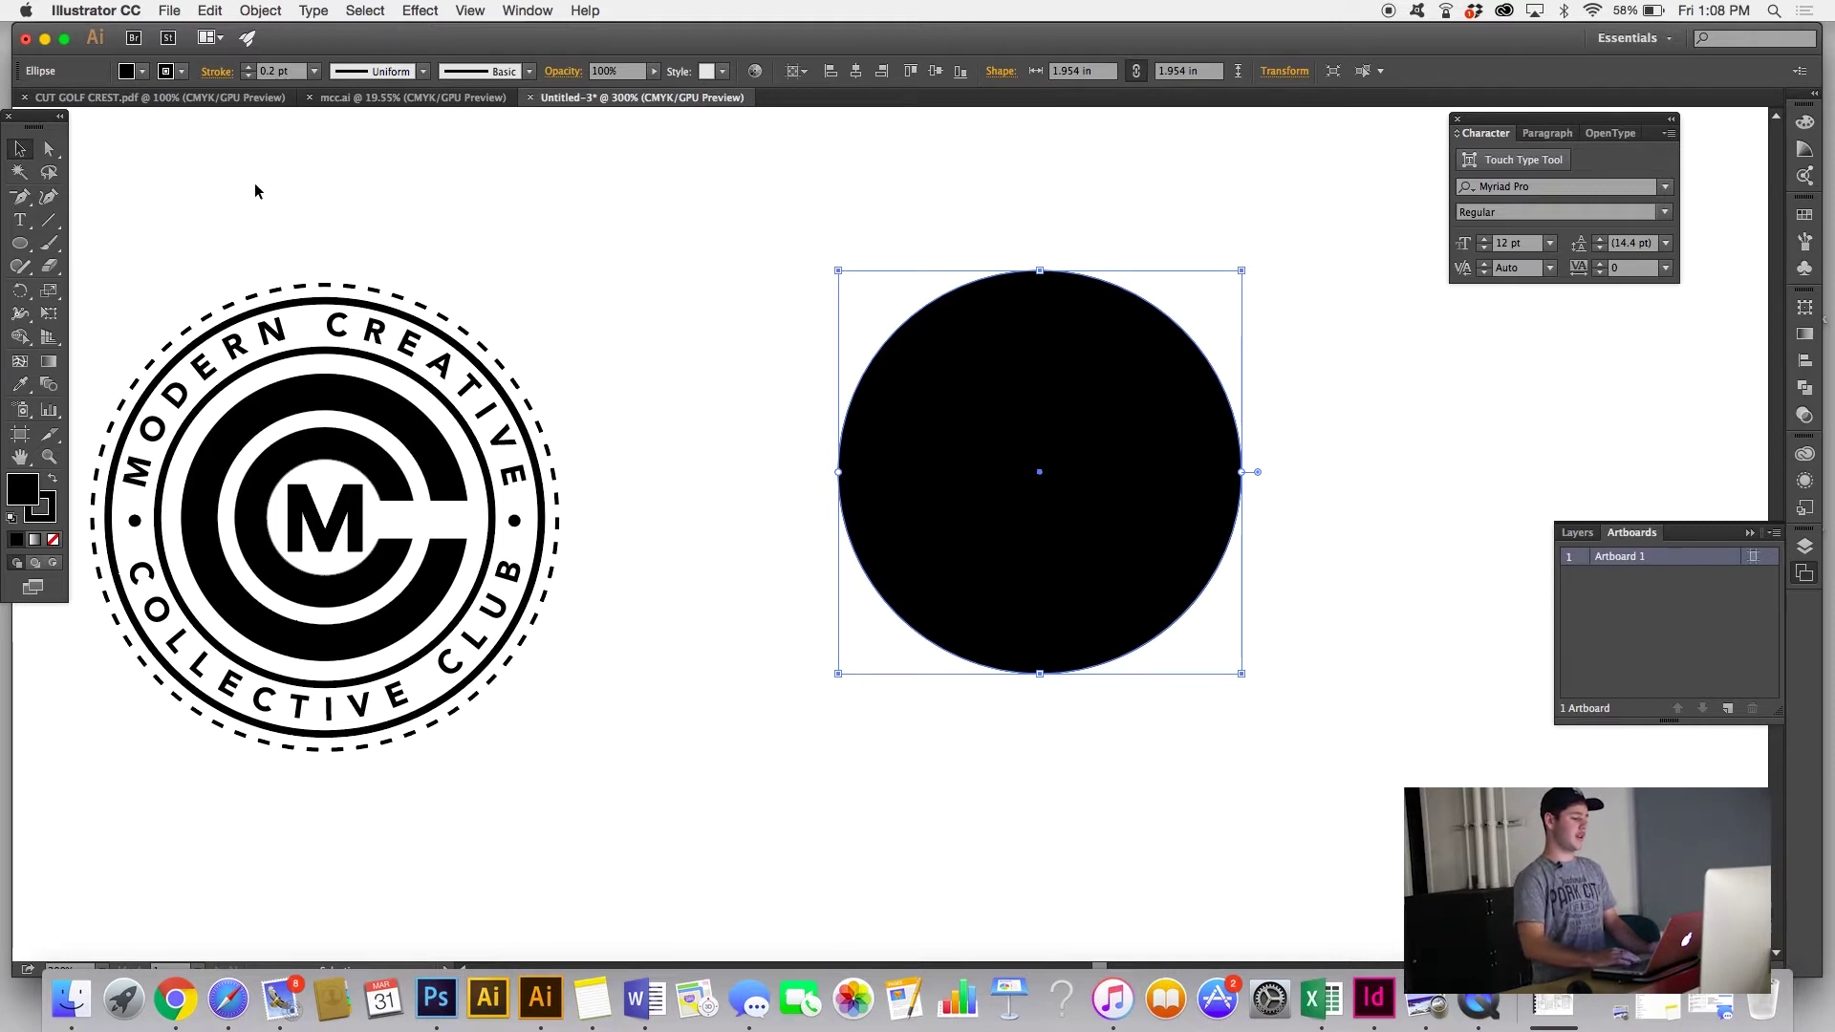
click(141, 72)
click(13, 104)
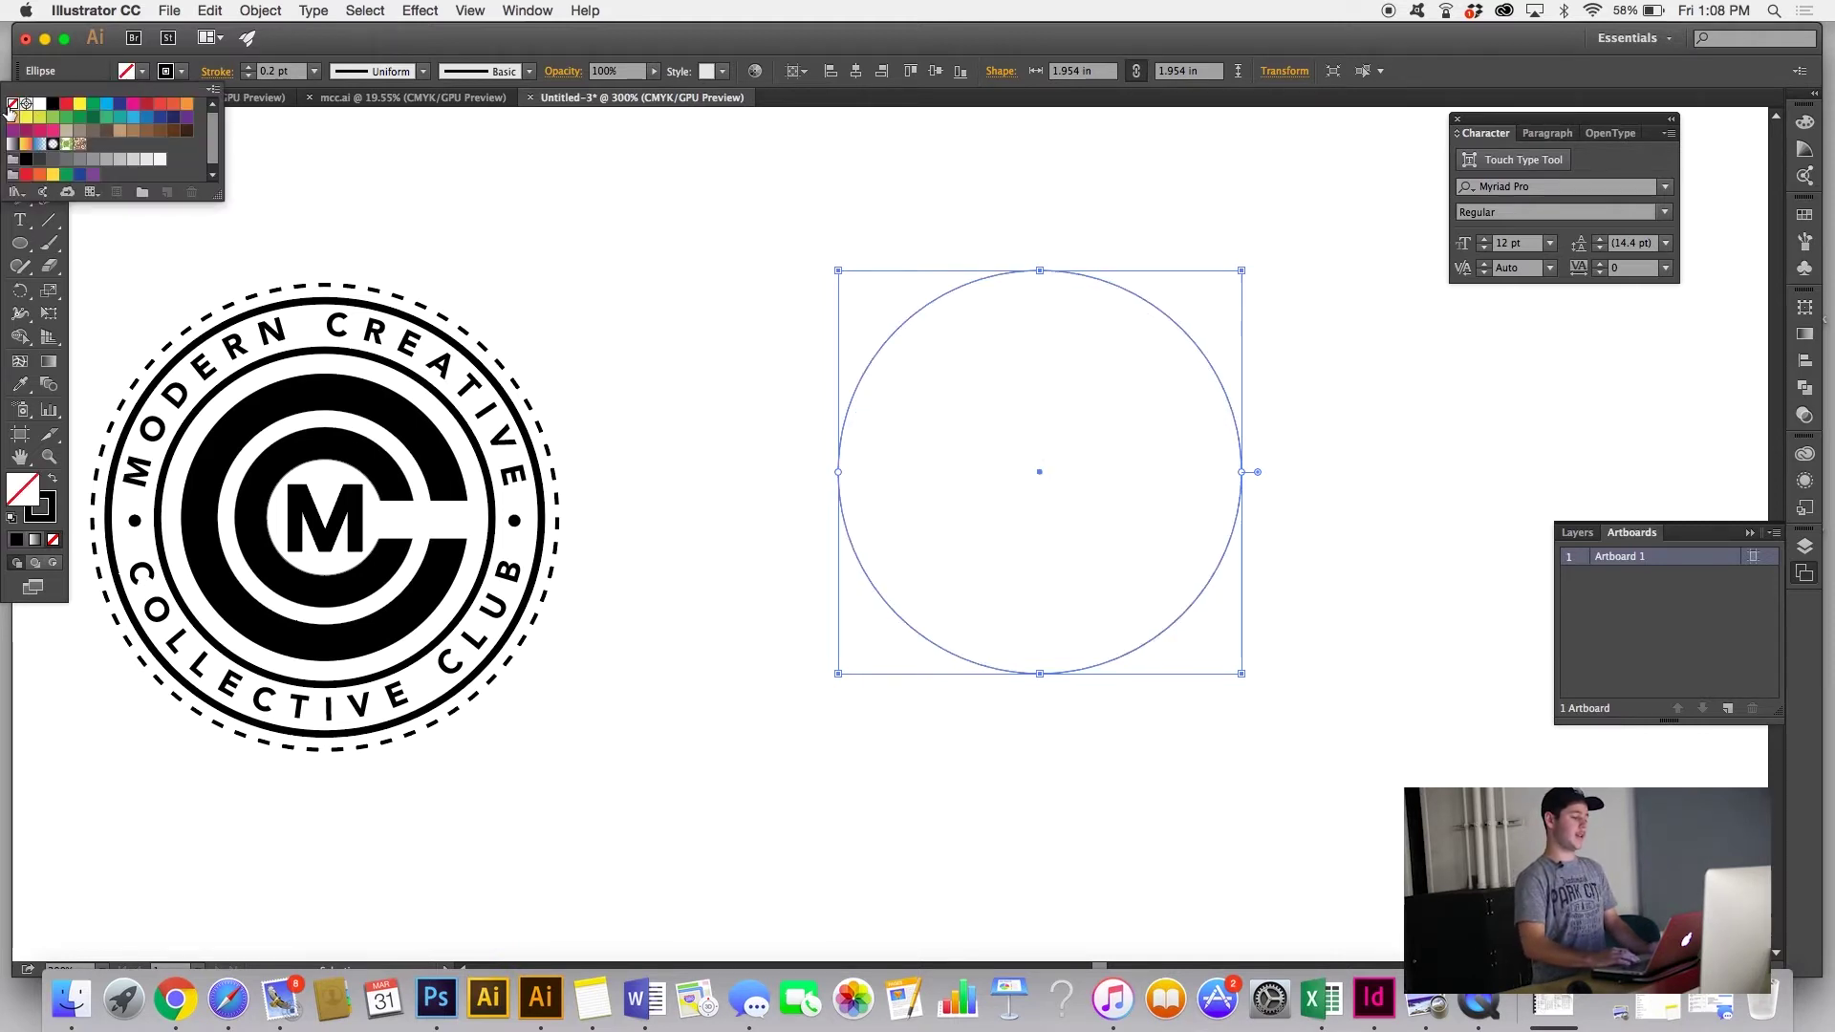
click(248, 67)
click(247, 67)
click(247, 67)
click(248, 67)
click(248, 67)
click(674, 266)
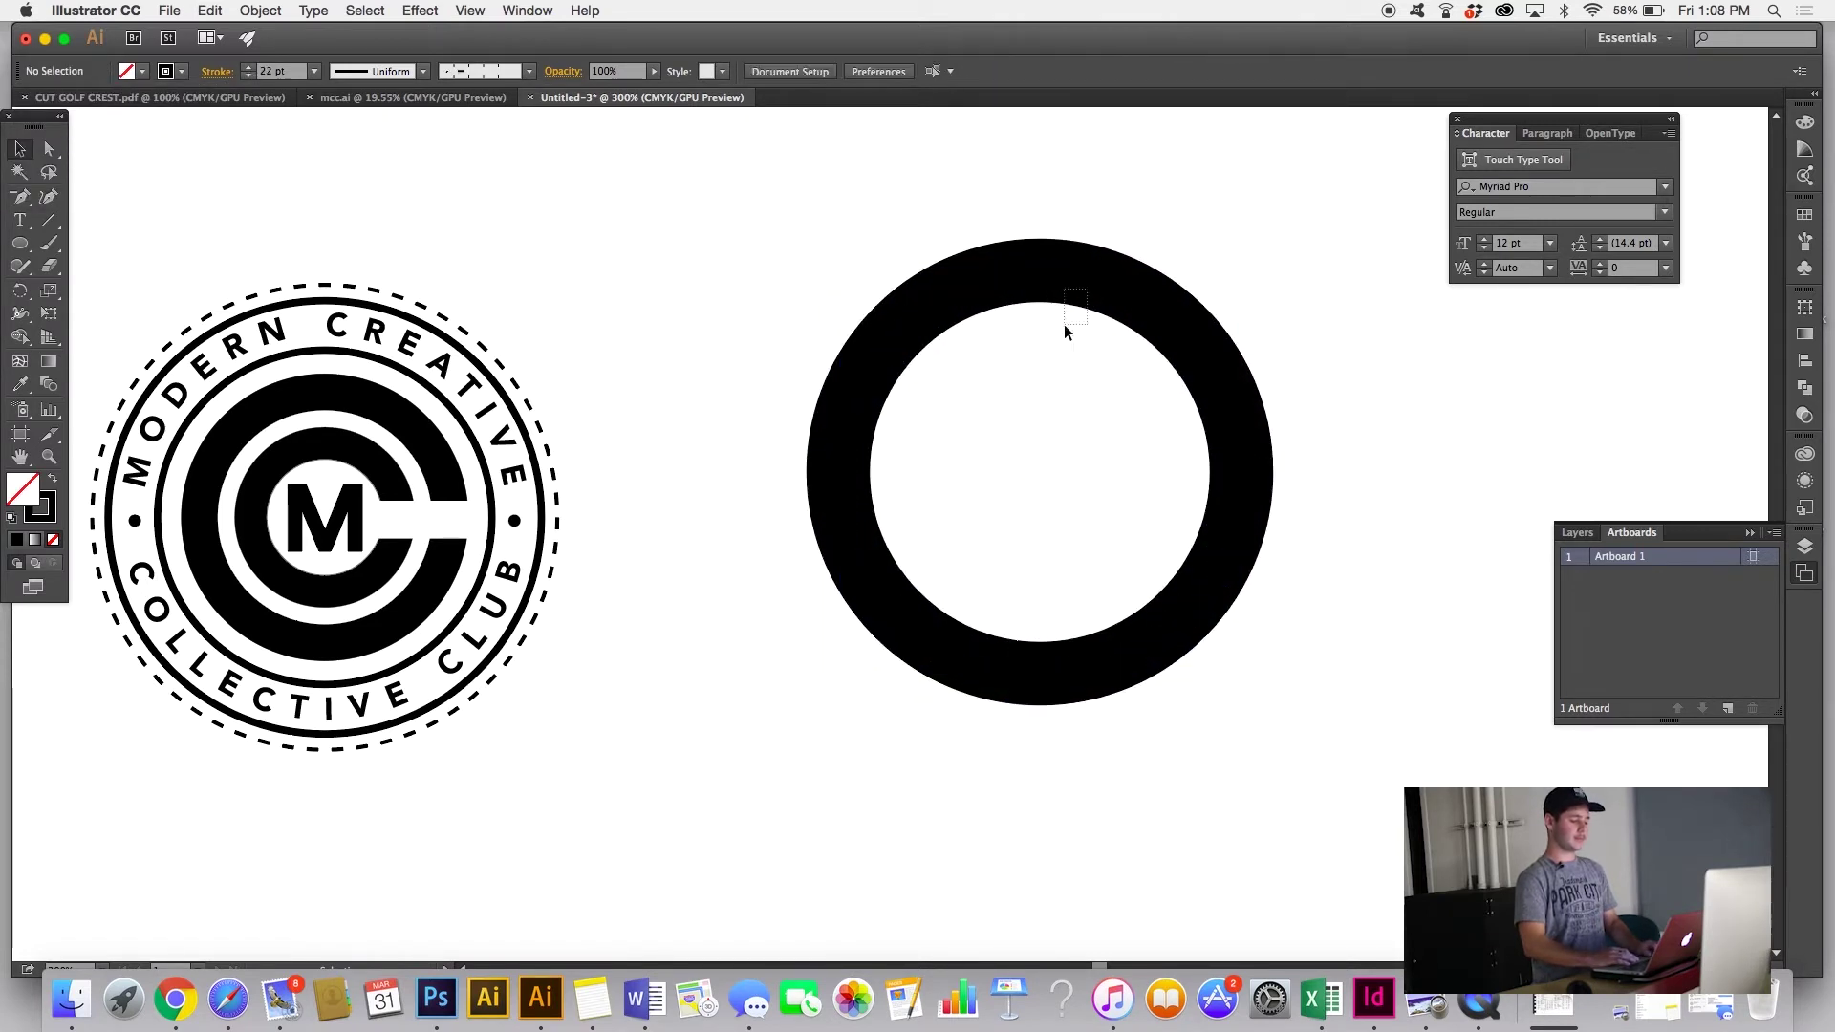
Step: Scale the ring down proportionally to about 1.65 in across and set its stroke weight to 15 pt
click(1131, 278)
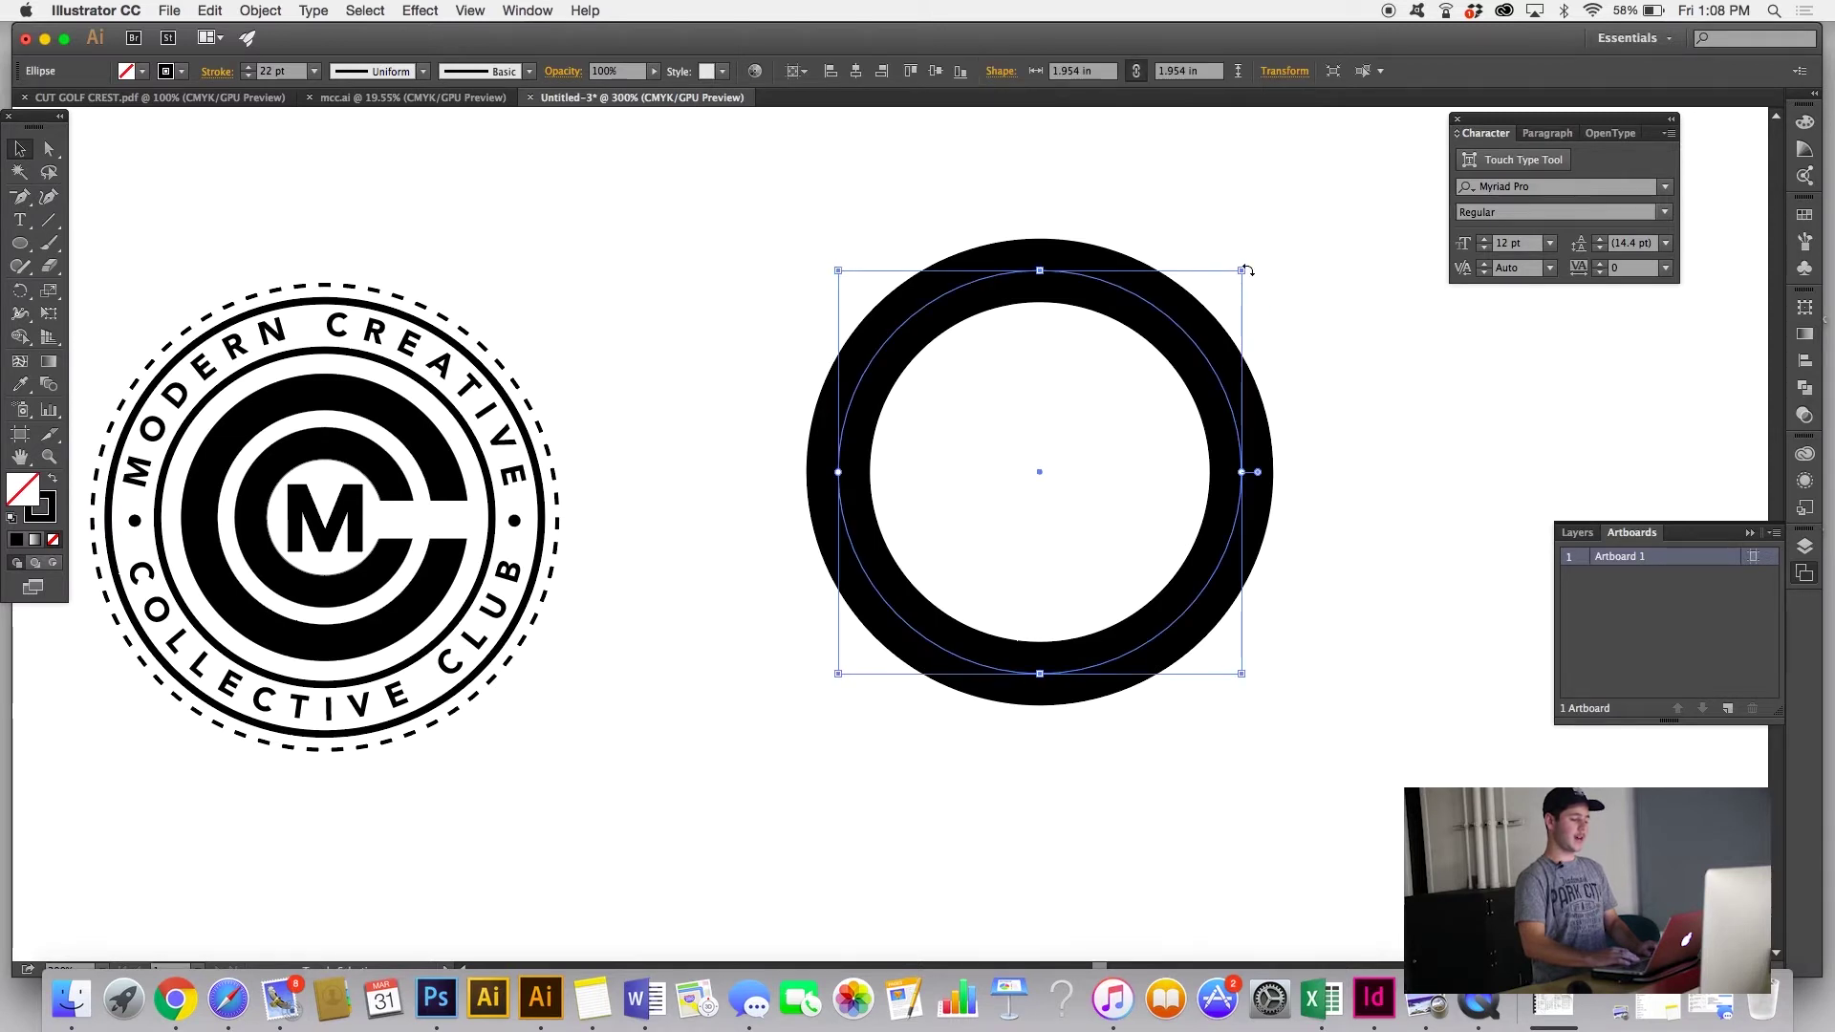
mouse_move(1245, 274)
mouse_down()
mouse_move(1176, 353)
mouse_move(1181, 323)
mouse_up()
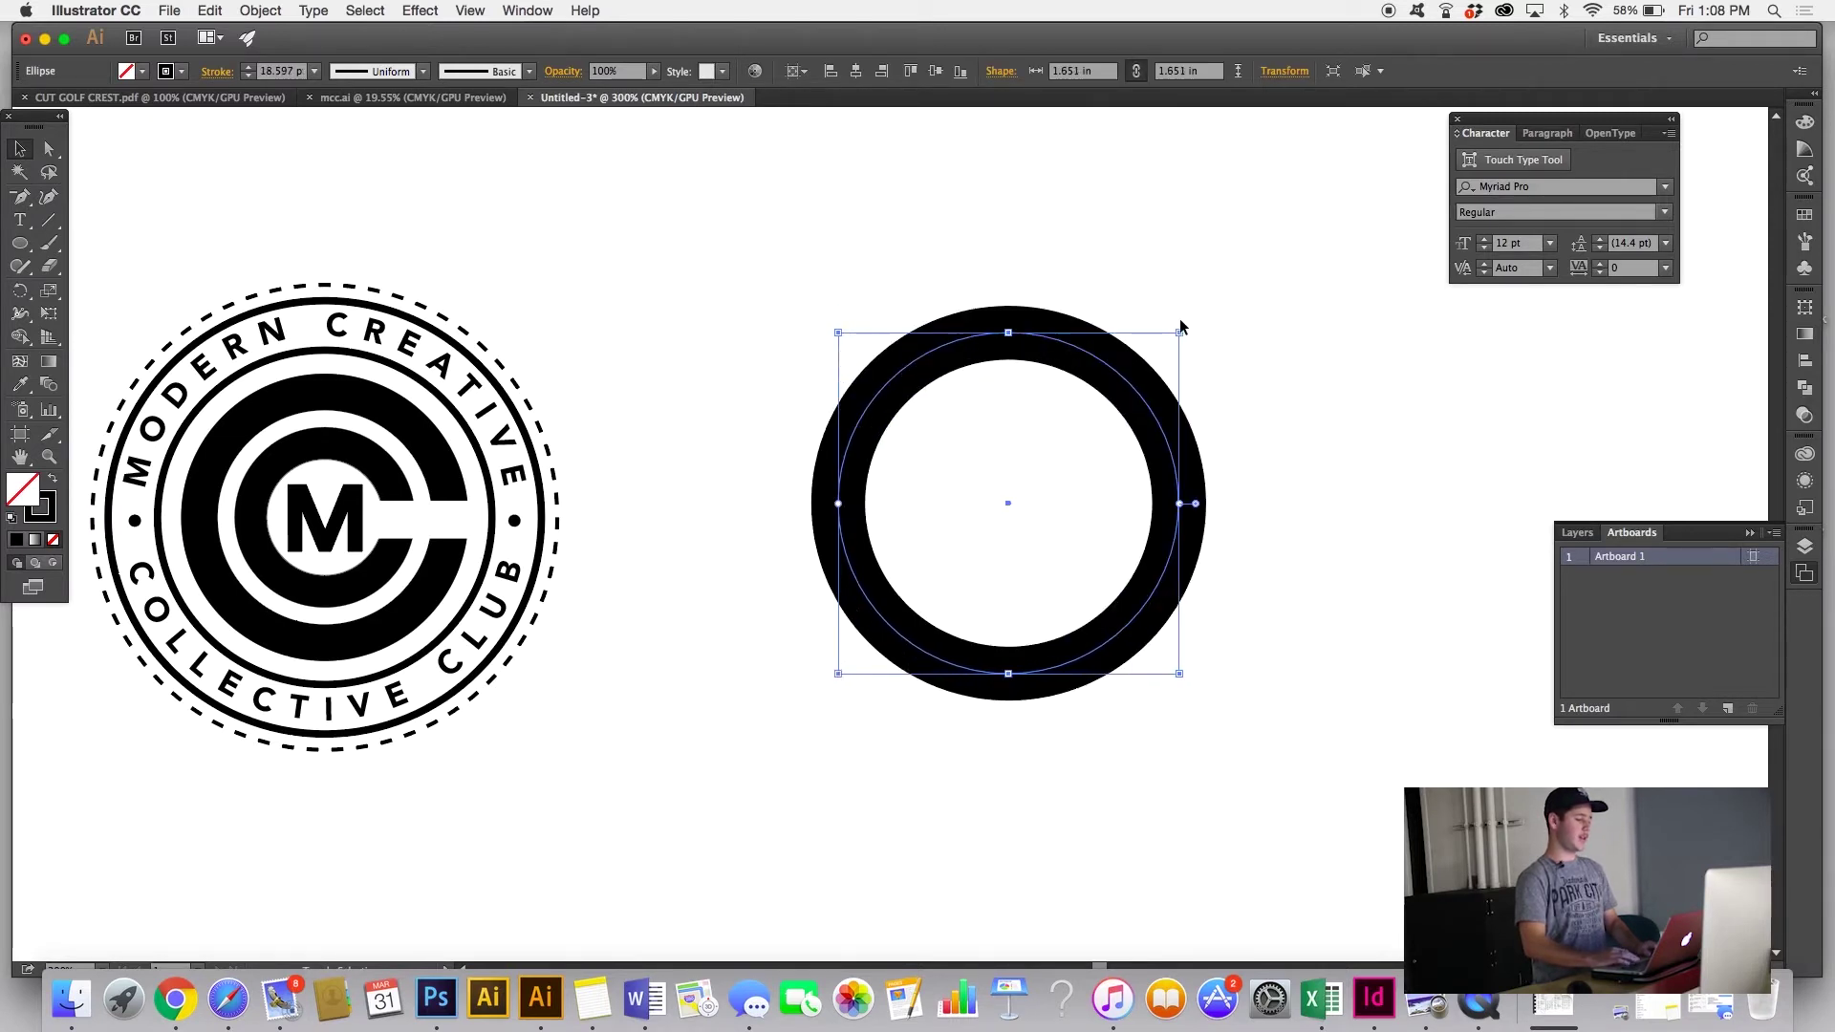
click(248, 77)
click(247, 77)
click(248, 77)
click(248, 77)
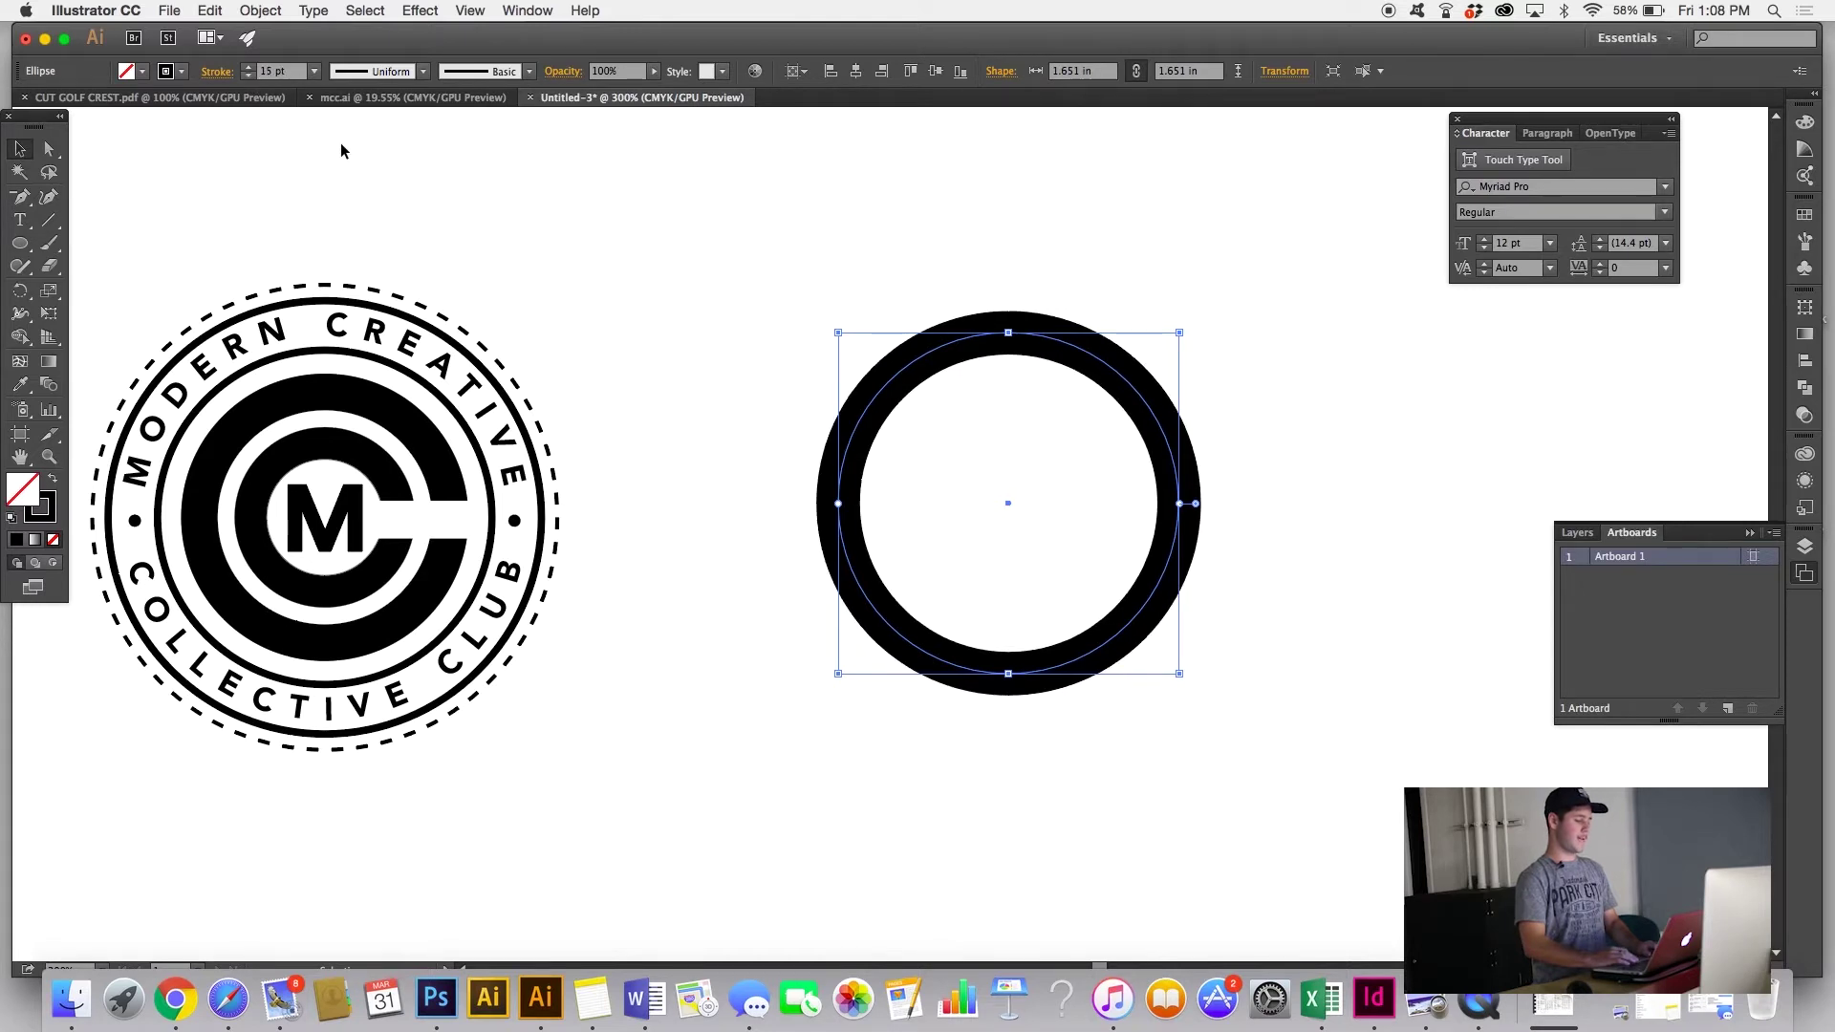
Step: Offset the ring's path outward by 0.5 in with mitered joins, previewing the larger concentric ring
click(268, 9)
mouse_move(428, 371)
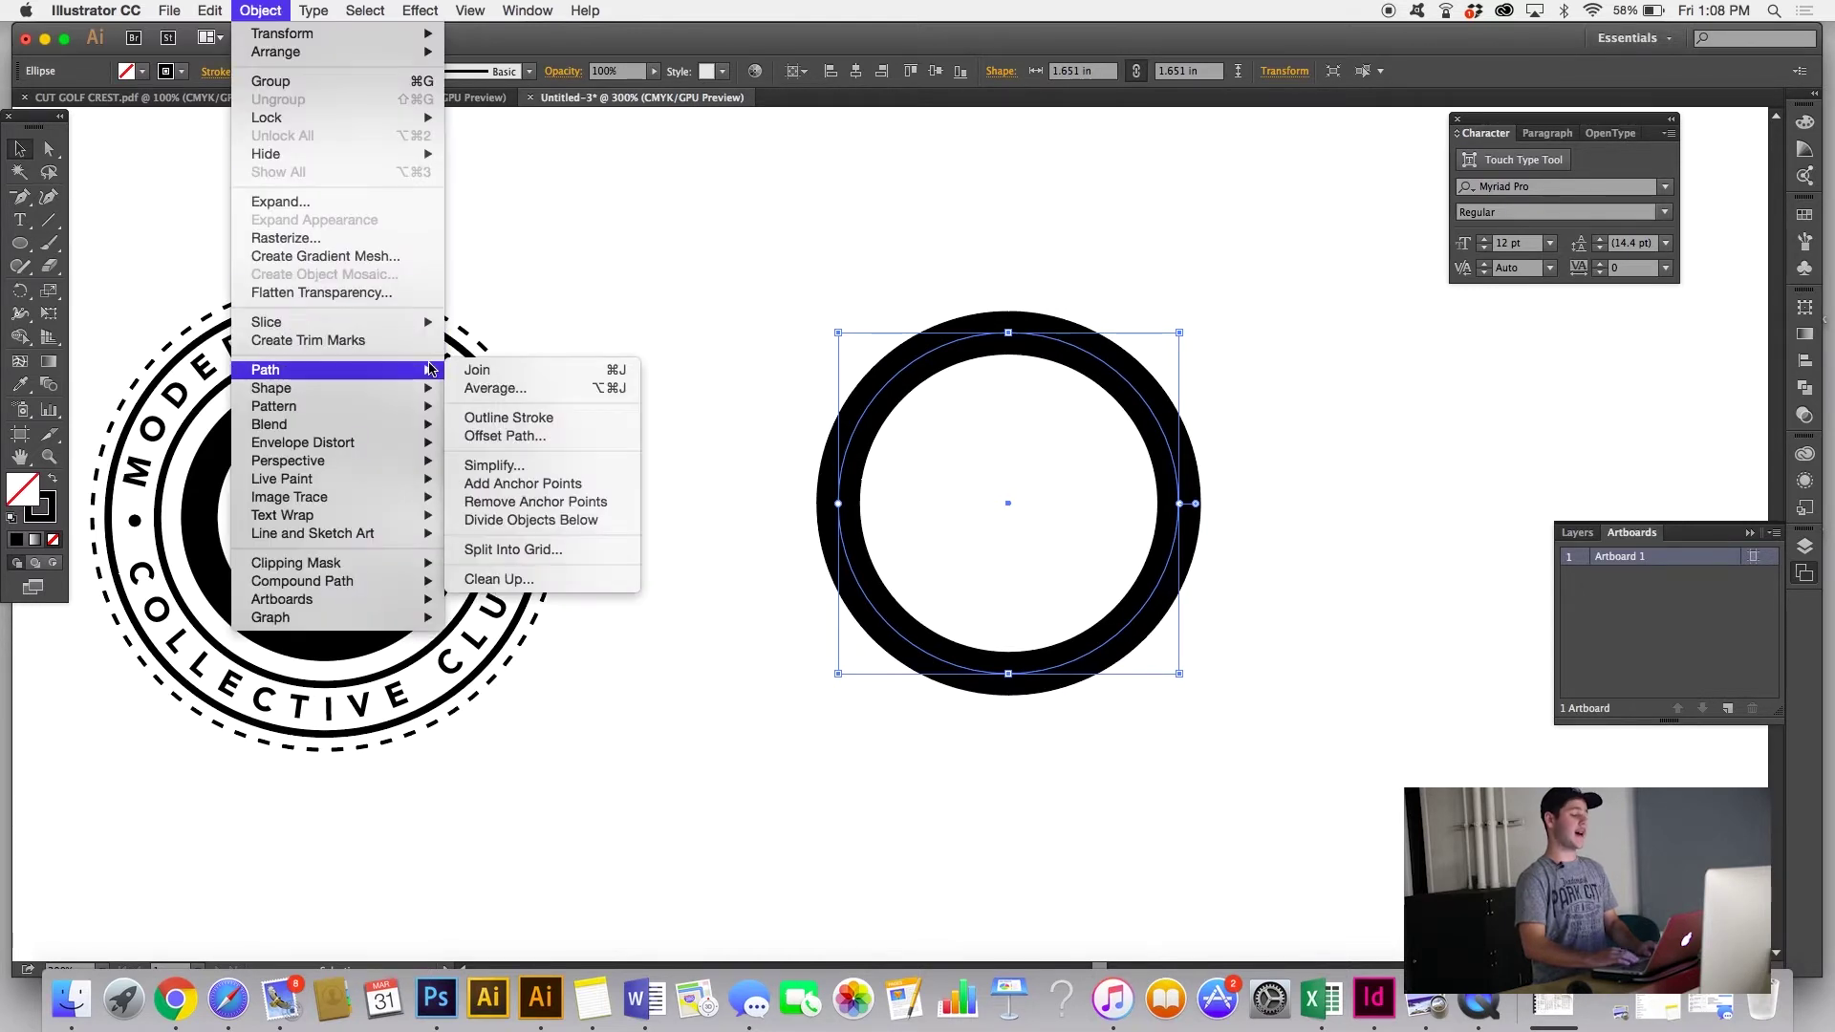
click(556, 445)
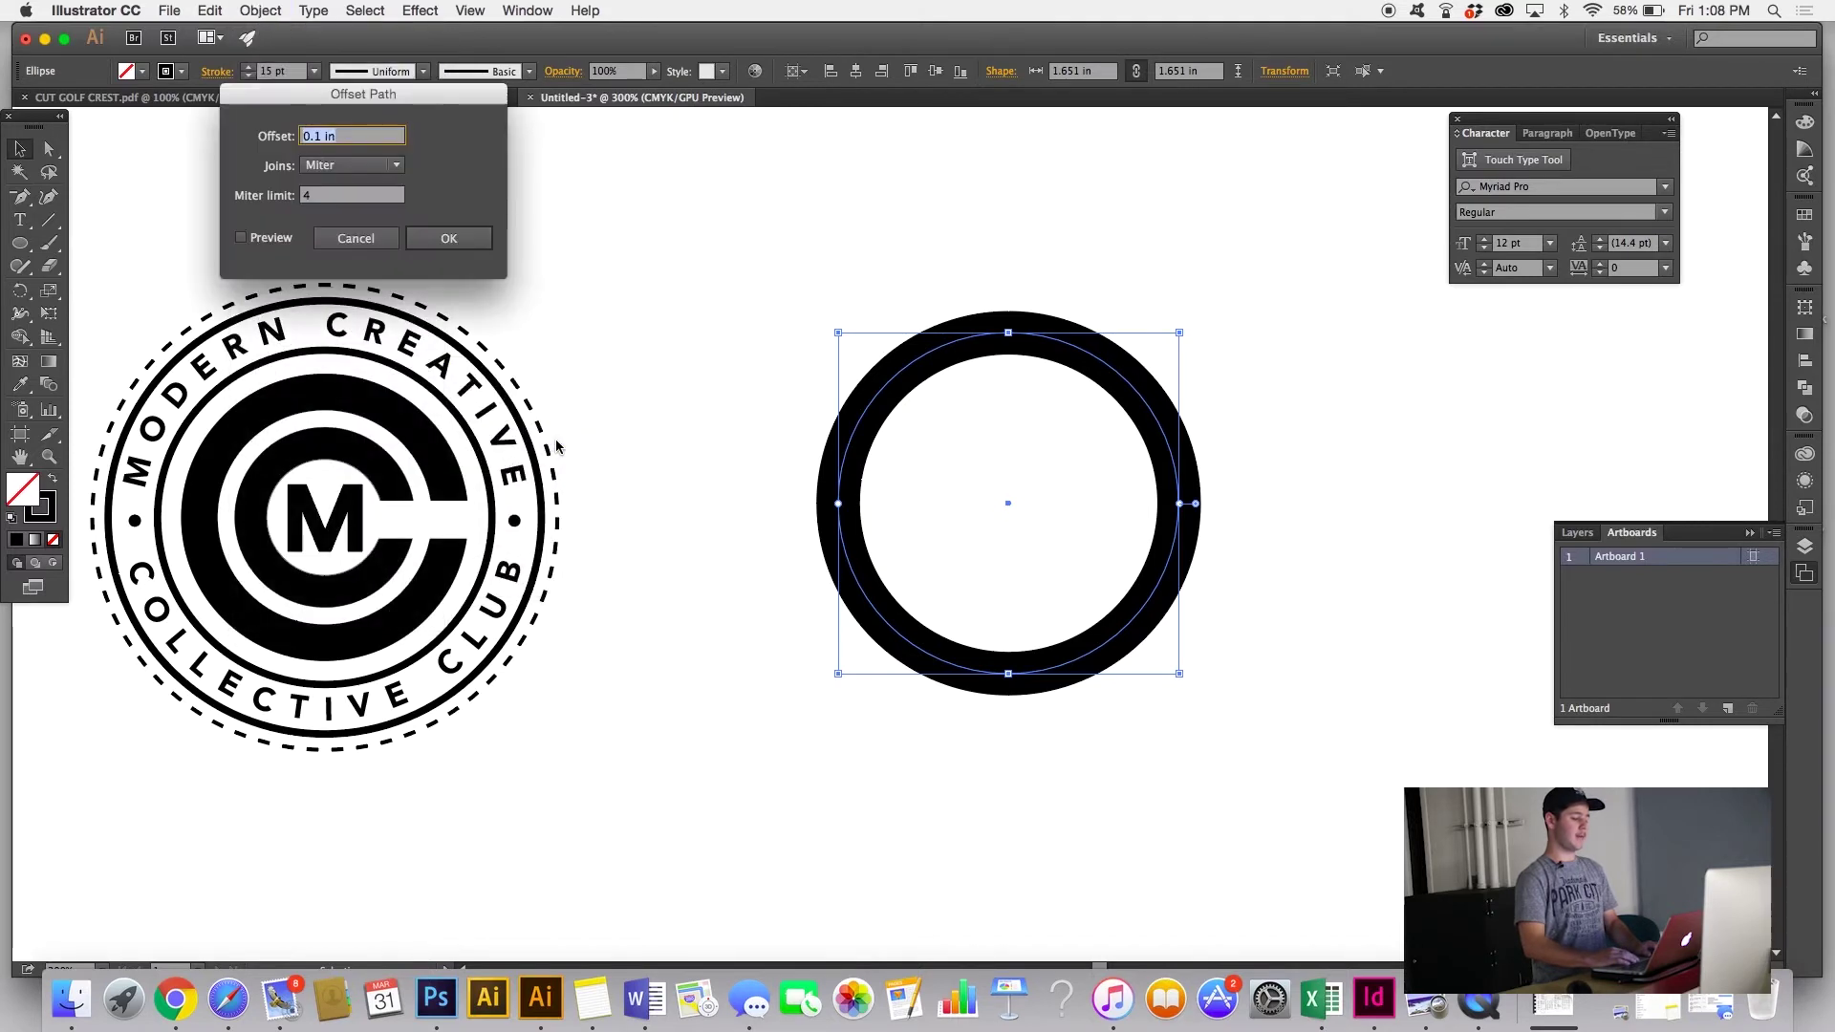
click(241, 239)
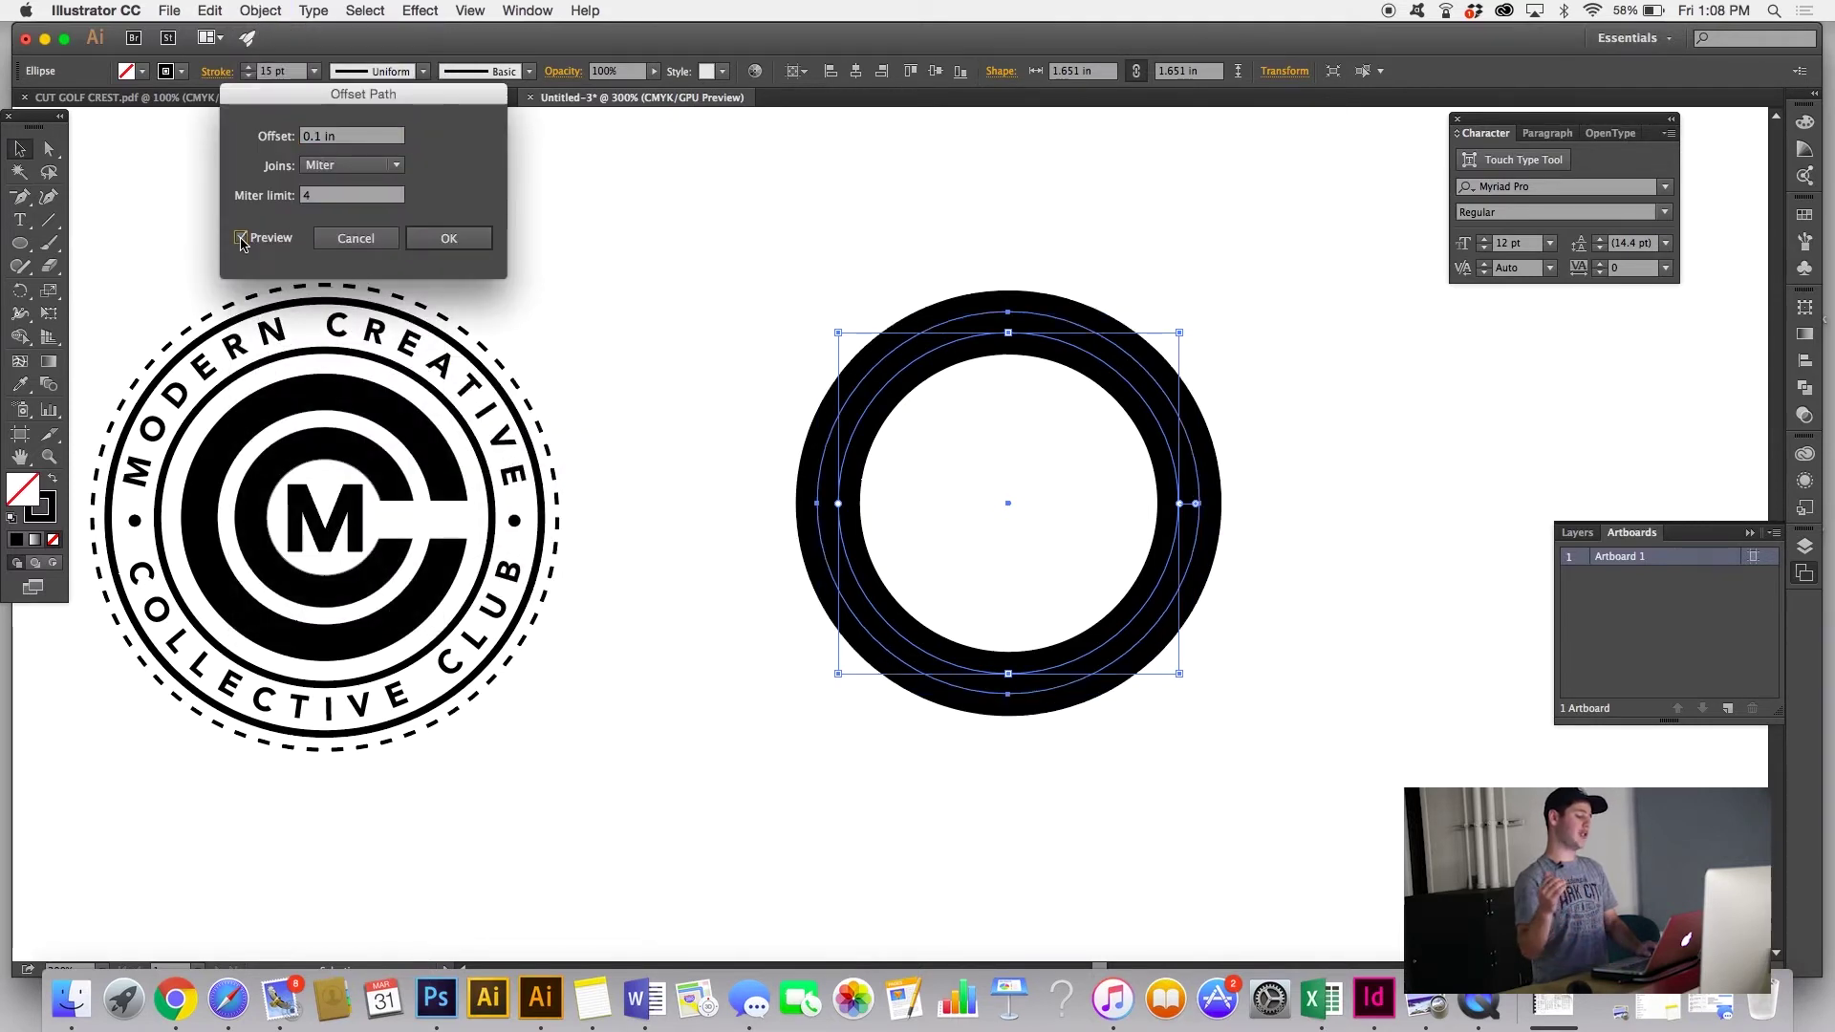
click(326, 140)
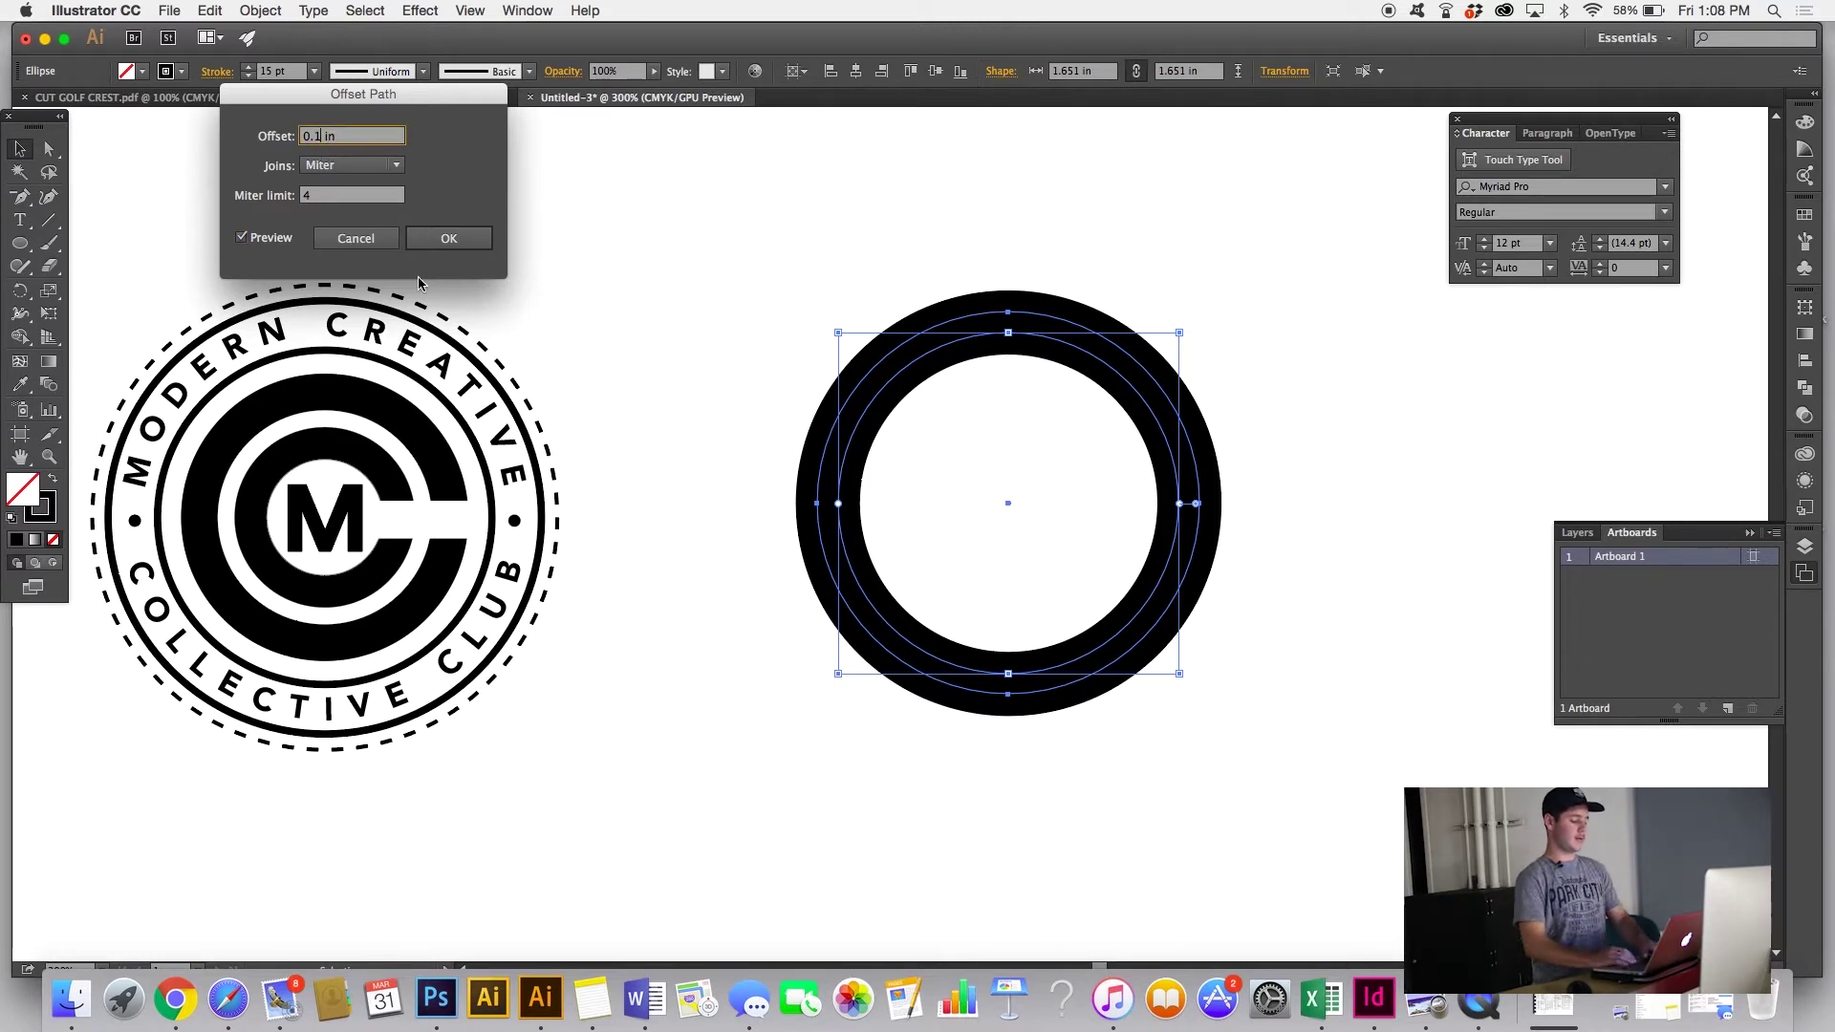
text(5)
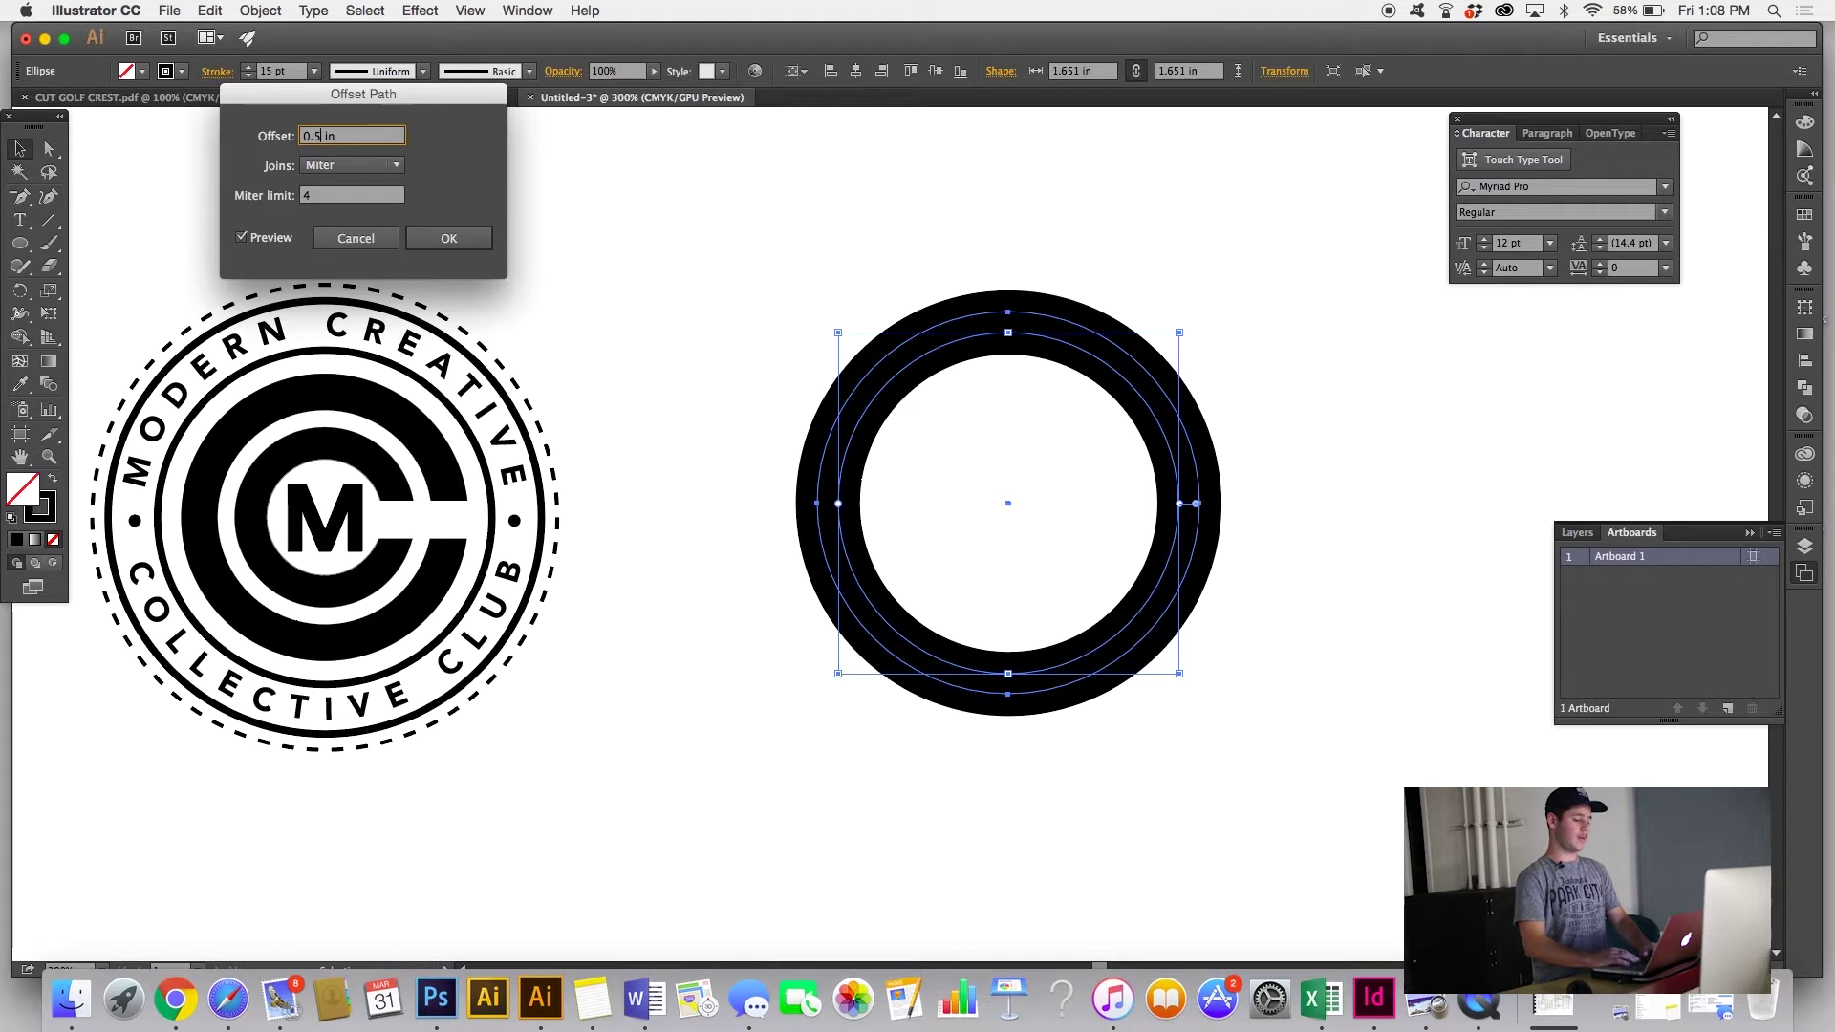
click(242, 238)
click(242, 238)
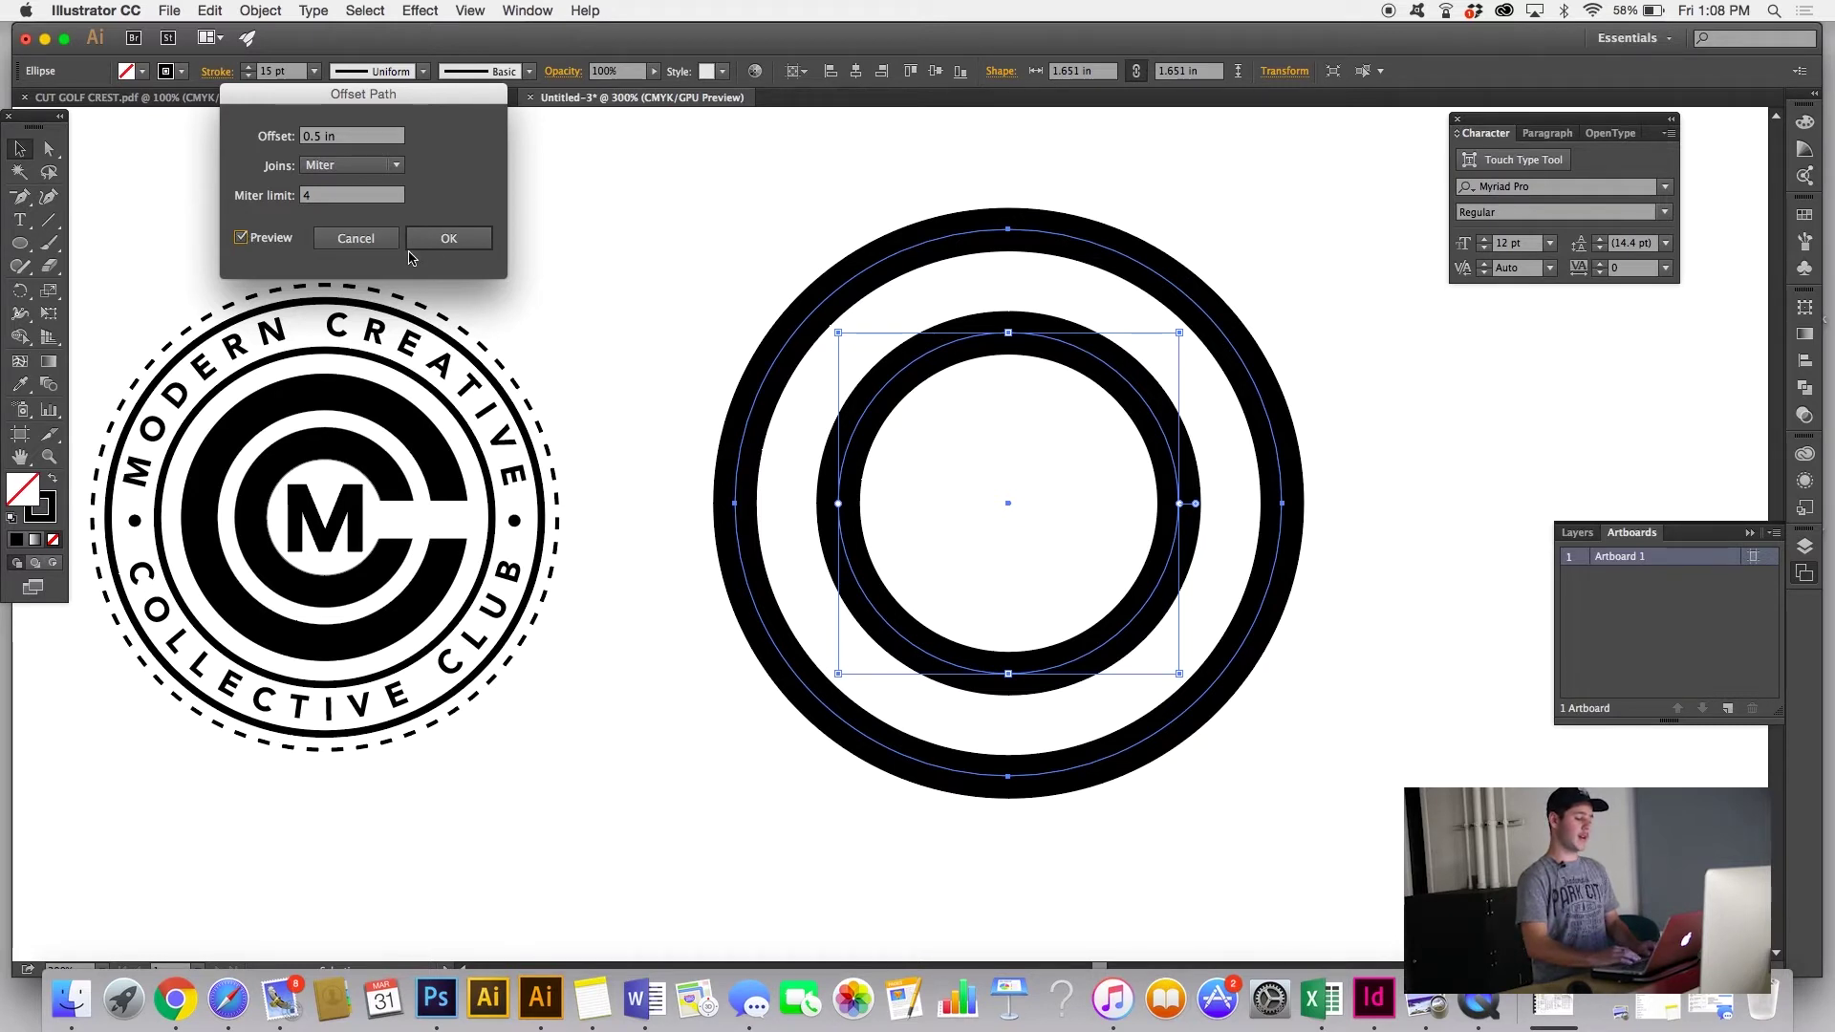
click(459, 247)
Step: Scale both rings down together about their center to about 1.78 in across and set their strokes to 16 pt
drag(659, 244, 1113, 426)
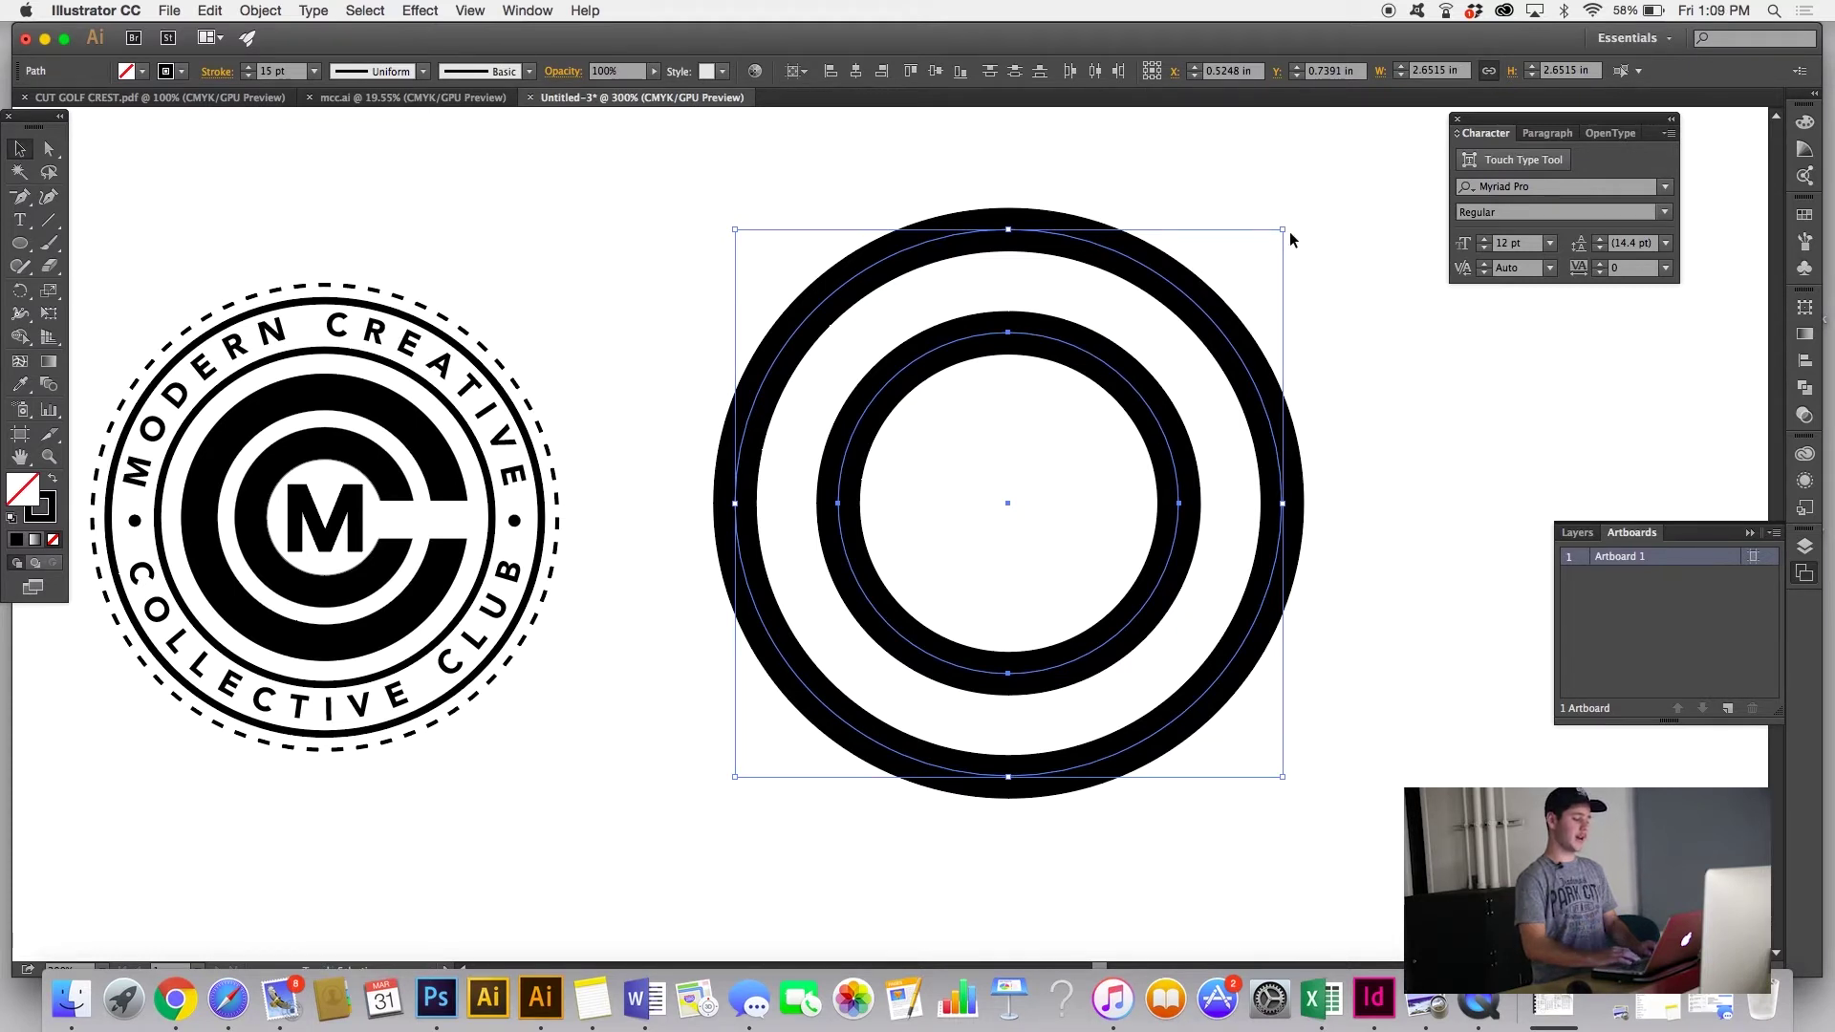
drag(1283, 231, 1194, 315)
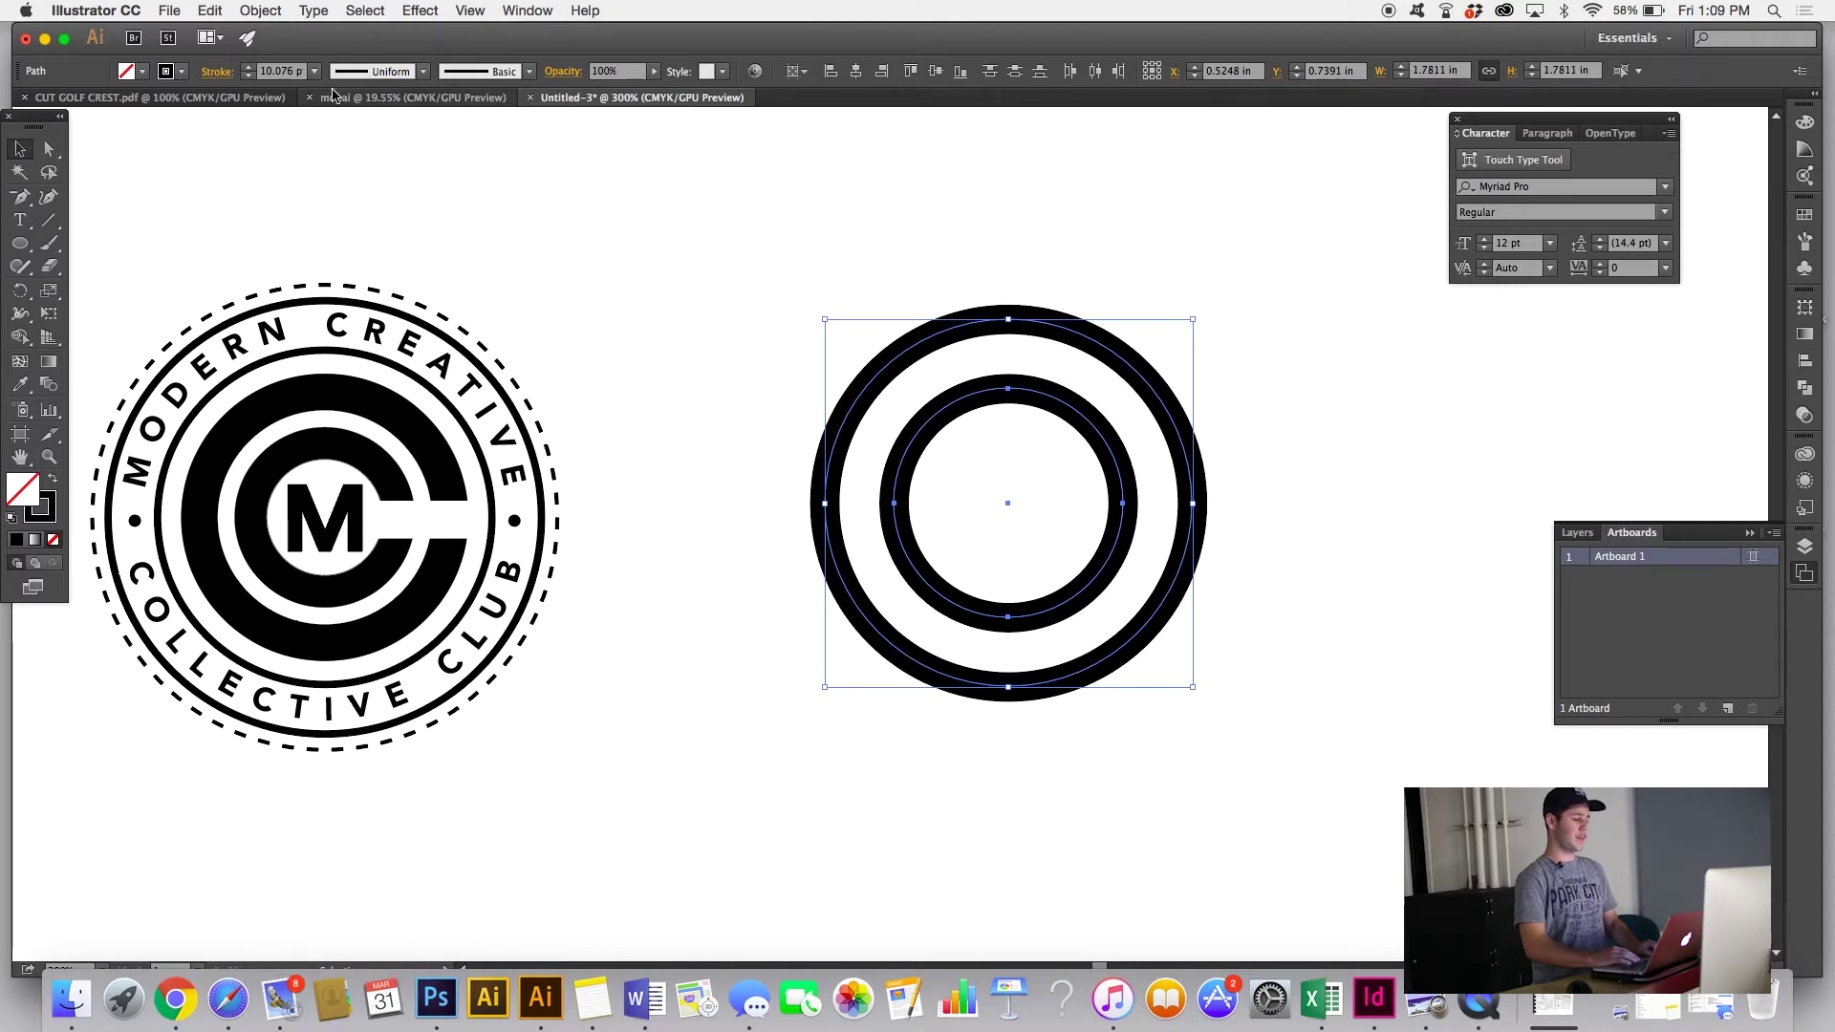
click(251, 68)
click(251, 68)
click(250, 69)
click(251, 69)
click(251, 69)
click(250, 68)
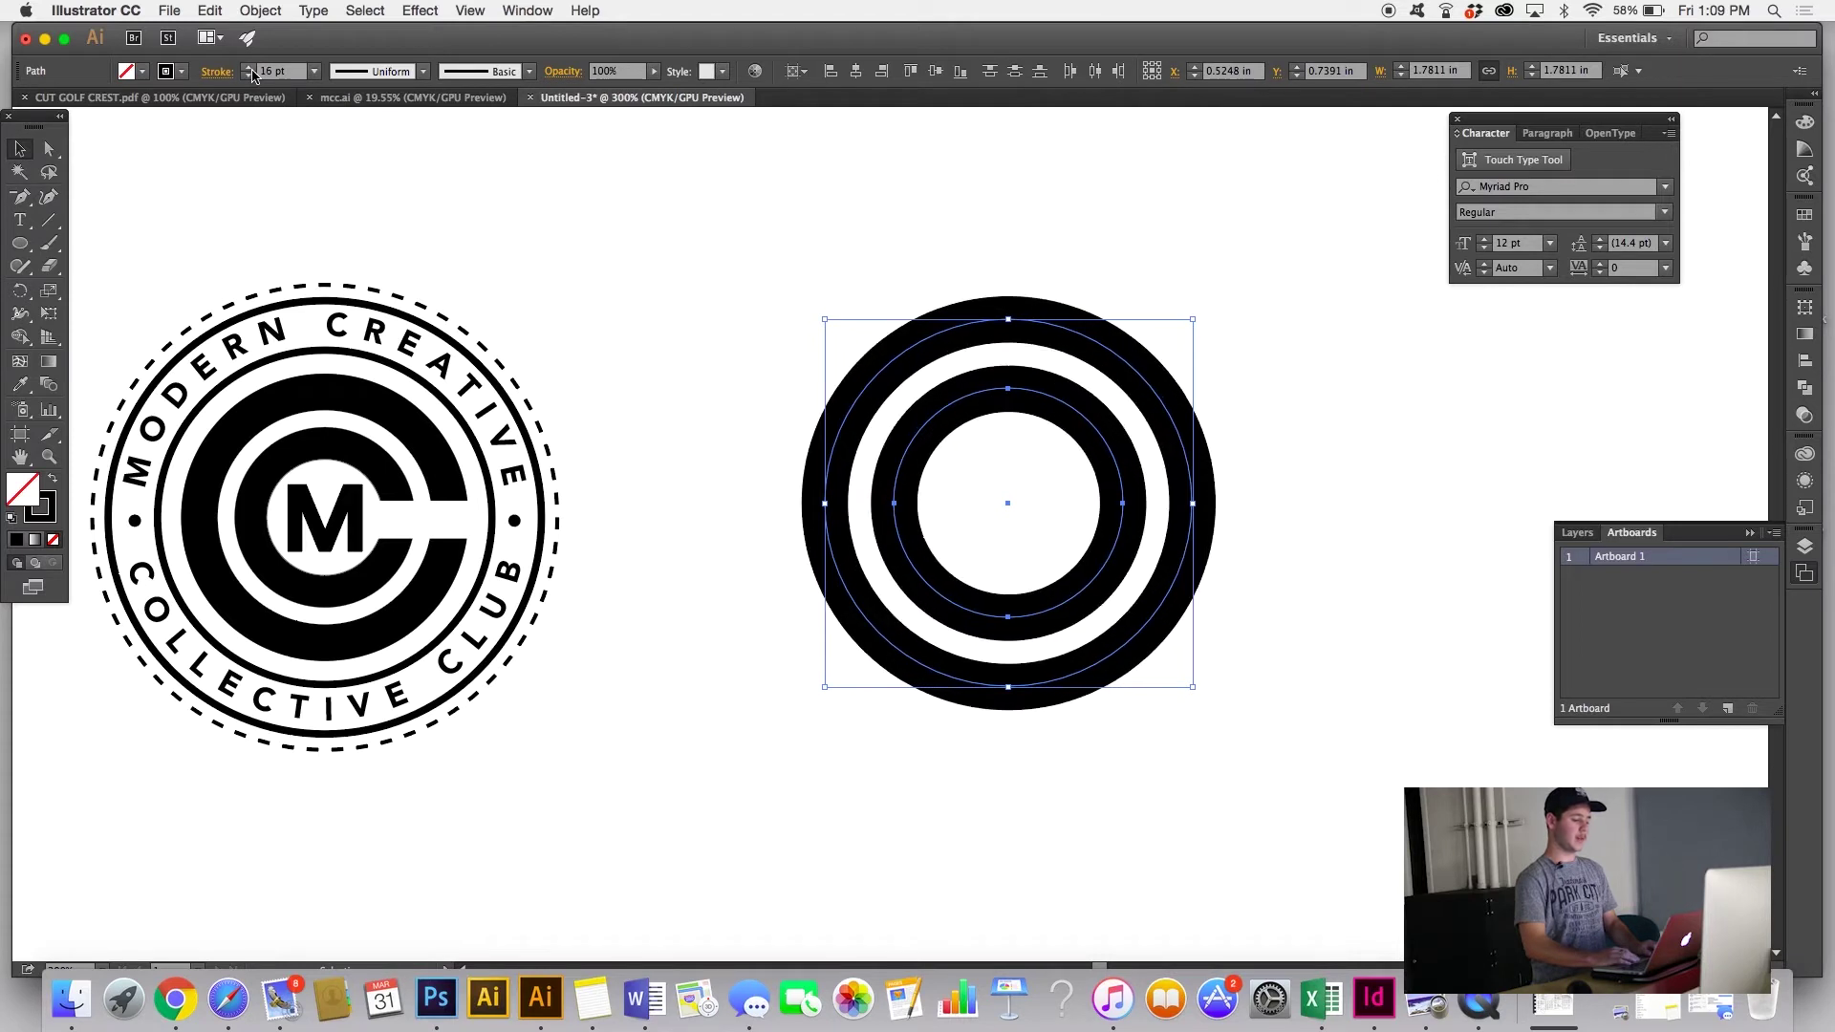
click(477, 239)
Step: Move both rings slightly down and closer to the club badge
drag(749, 293, 981, 491)
drag(1104, 457, 1036, 487)
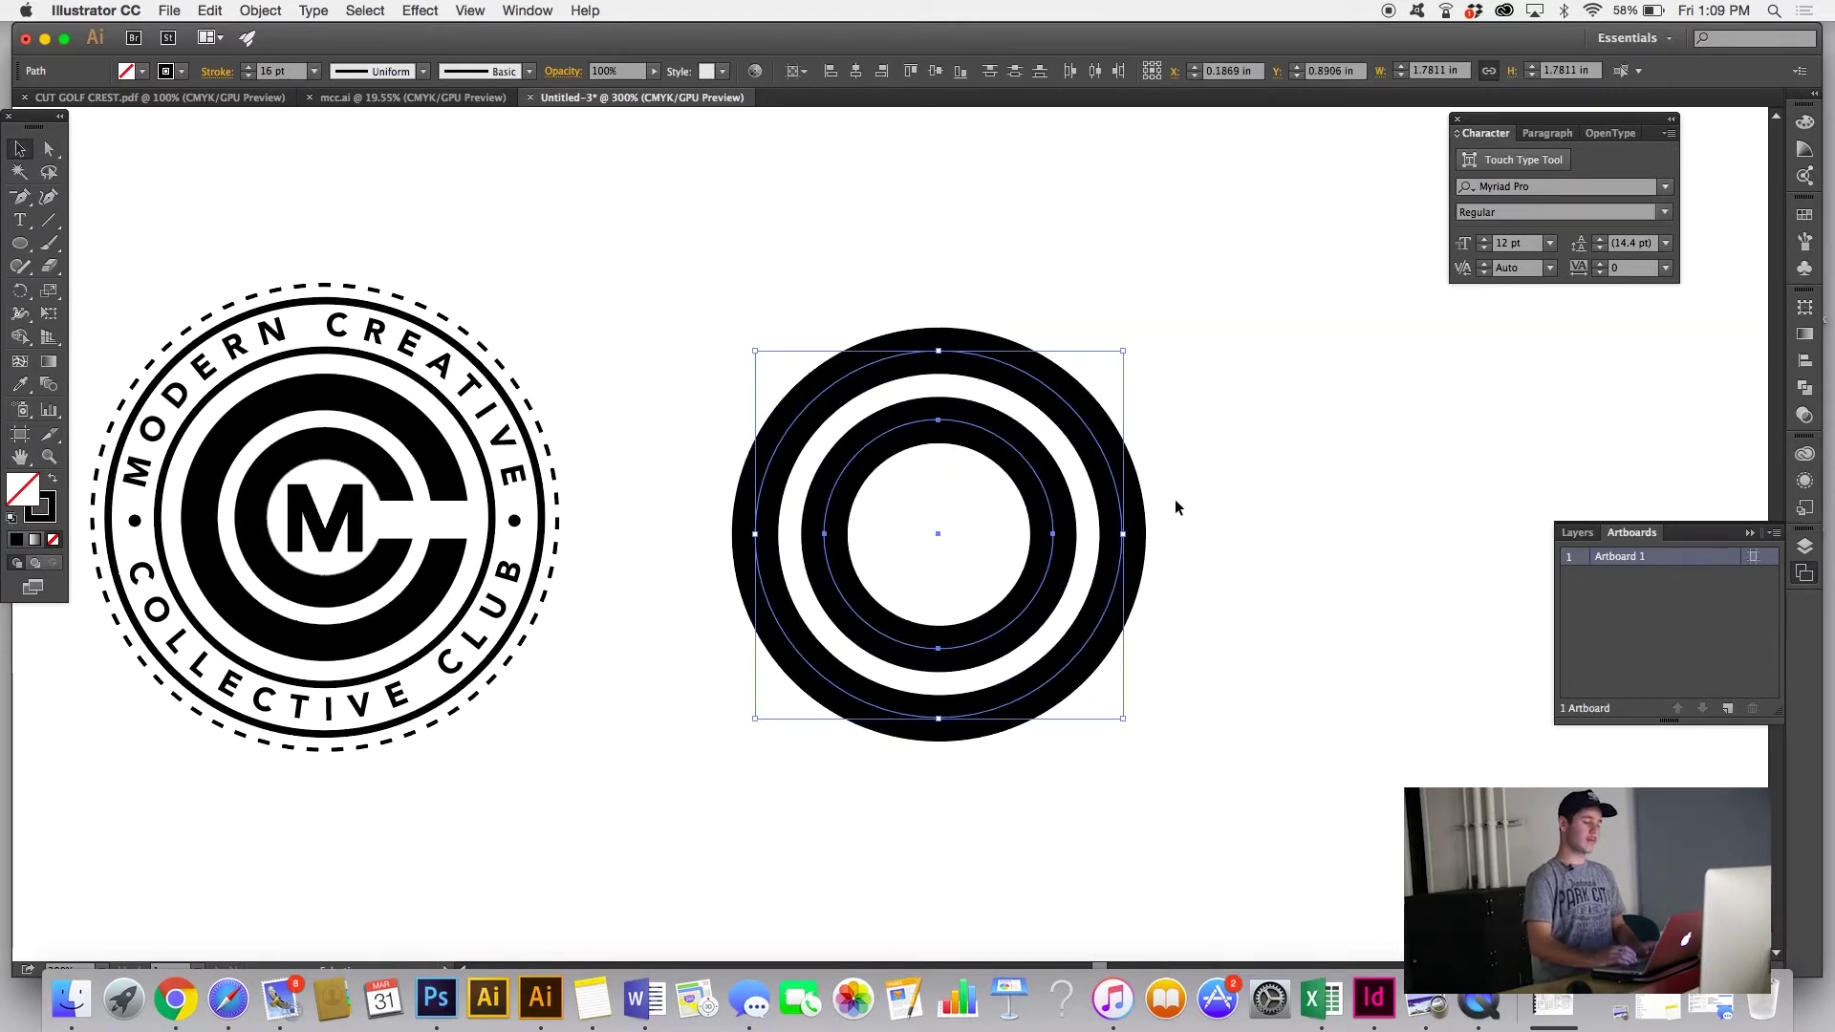
click(1224, 514)
mouse_move(1223, 514)
mouse_down()
mouse_move(1142, 509)
mouse_move(1003, 449)
mouse_up()
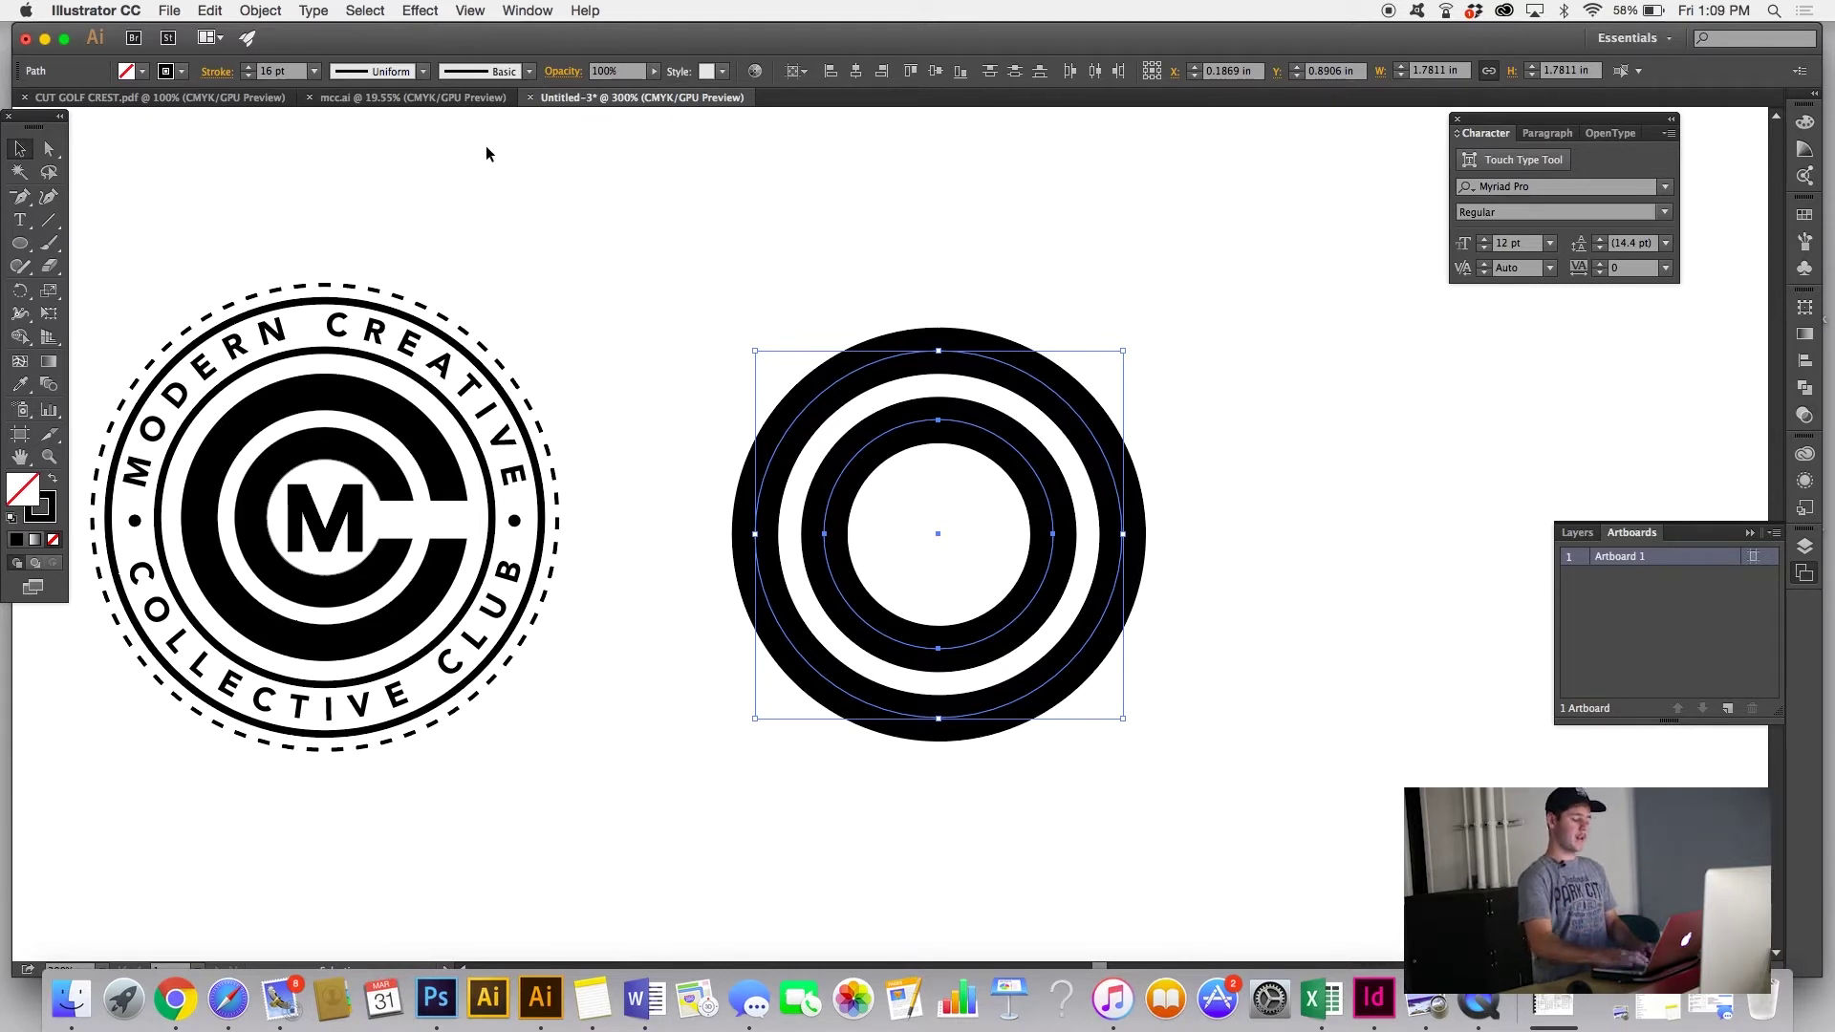
click(600, 254)
Step: Try enlarging both stroked rings together to about 7.34 in across, and undo the scaling
key(super+minus)
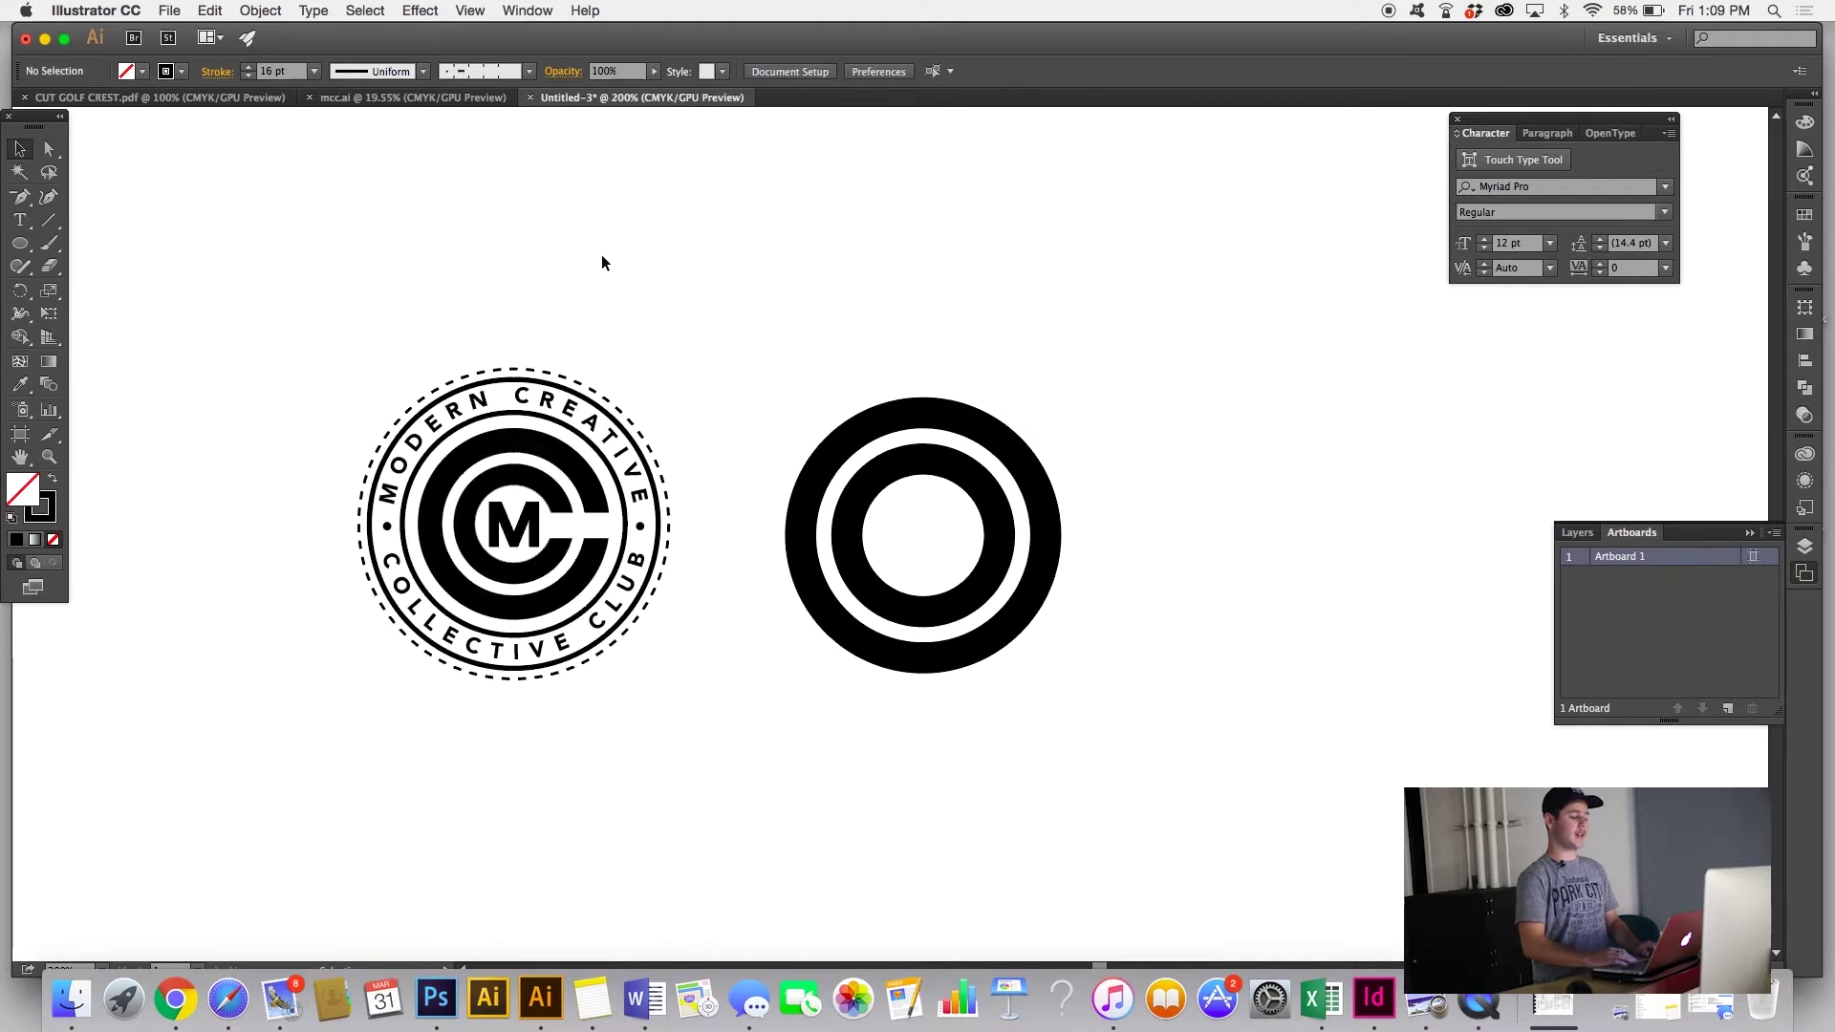
drag(910, 375, 1066, 473)
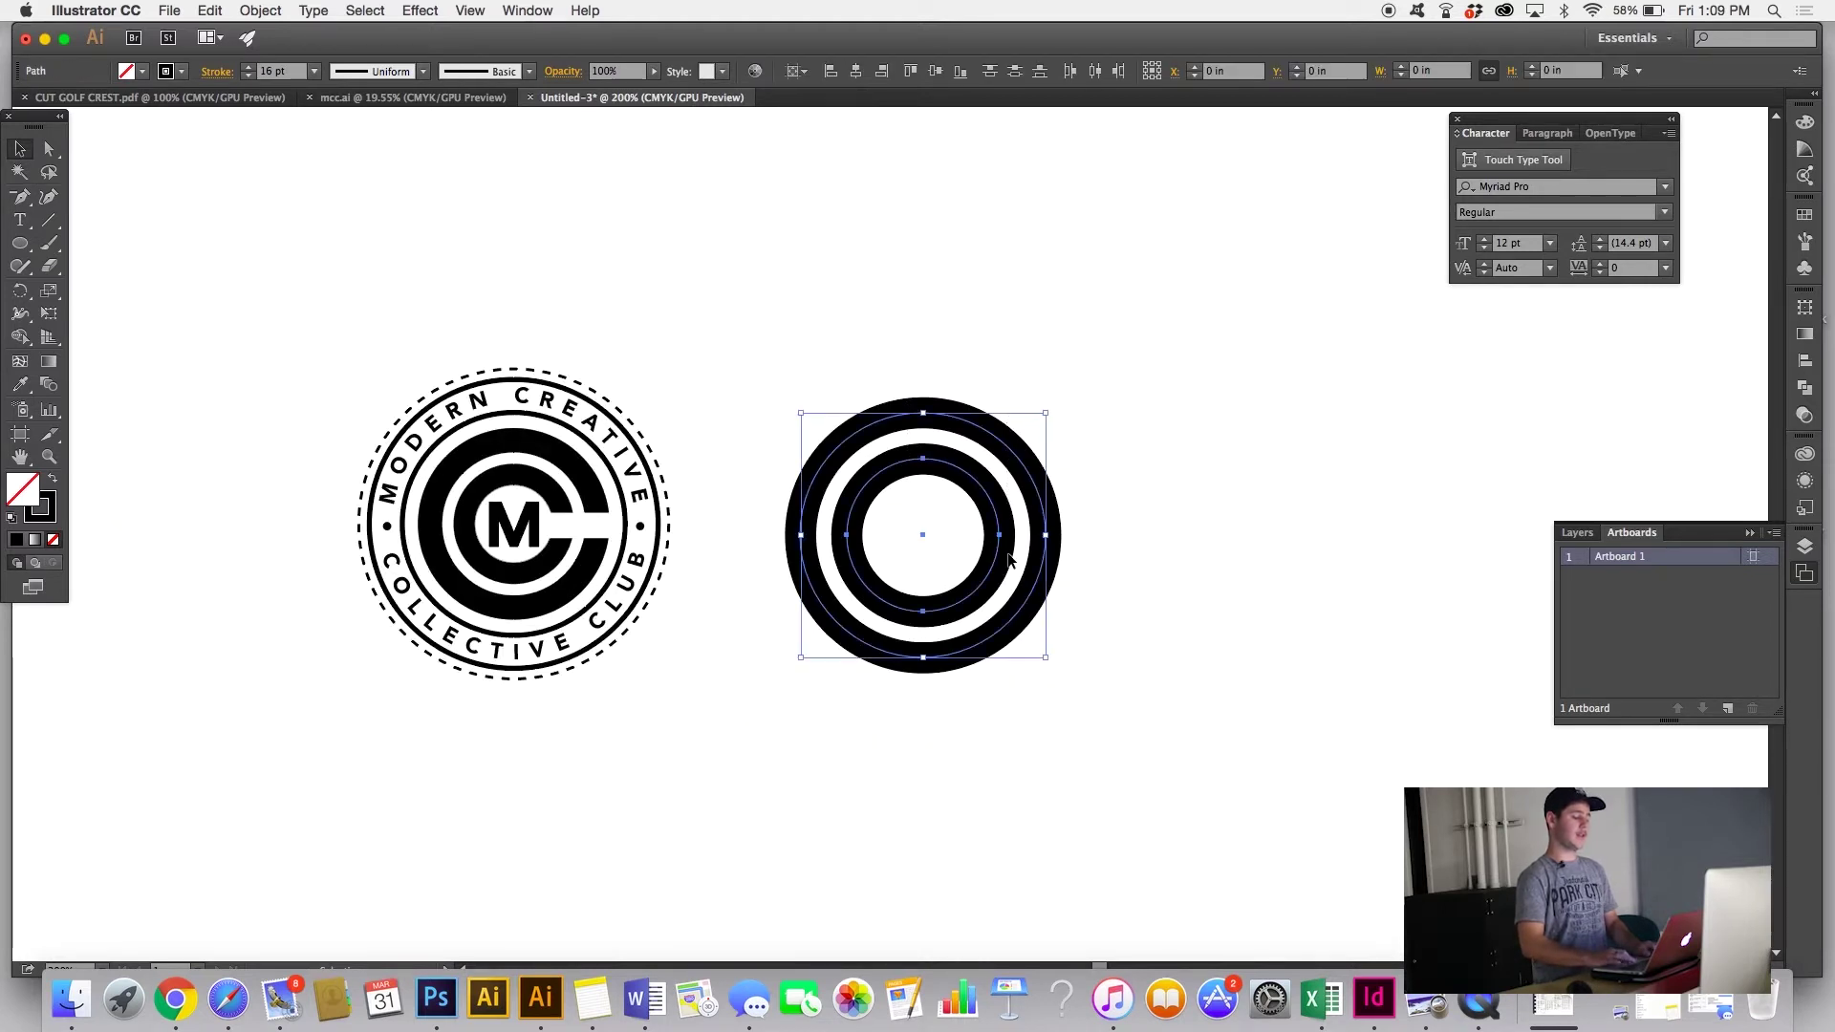
drag(1462, 225, 1425, 164)
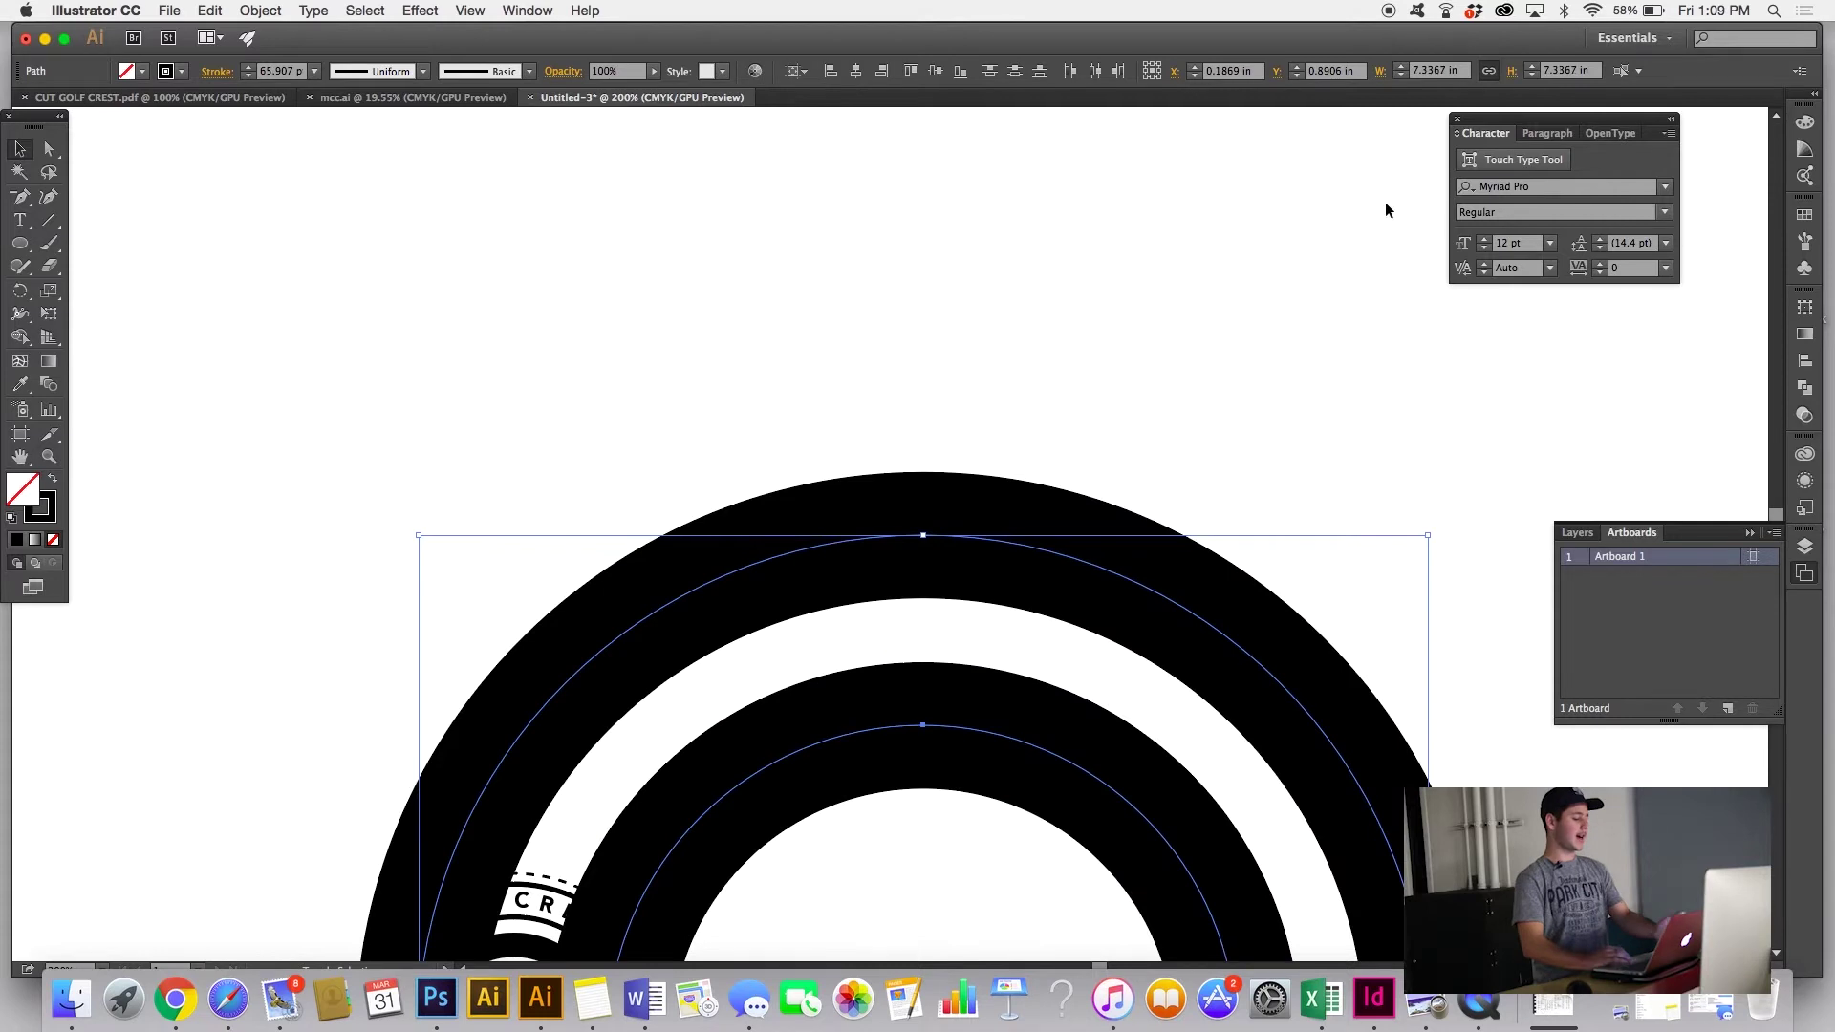
scroll(1287, 332, down, 3)
click(1287, 333)
scroll(1286, 318, down, 4)
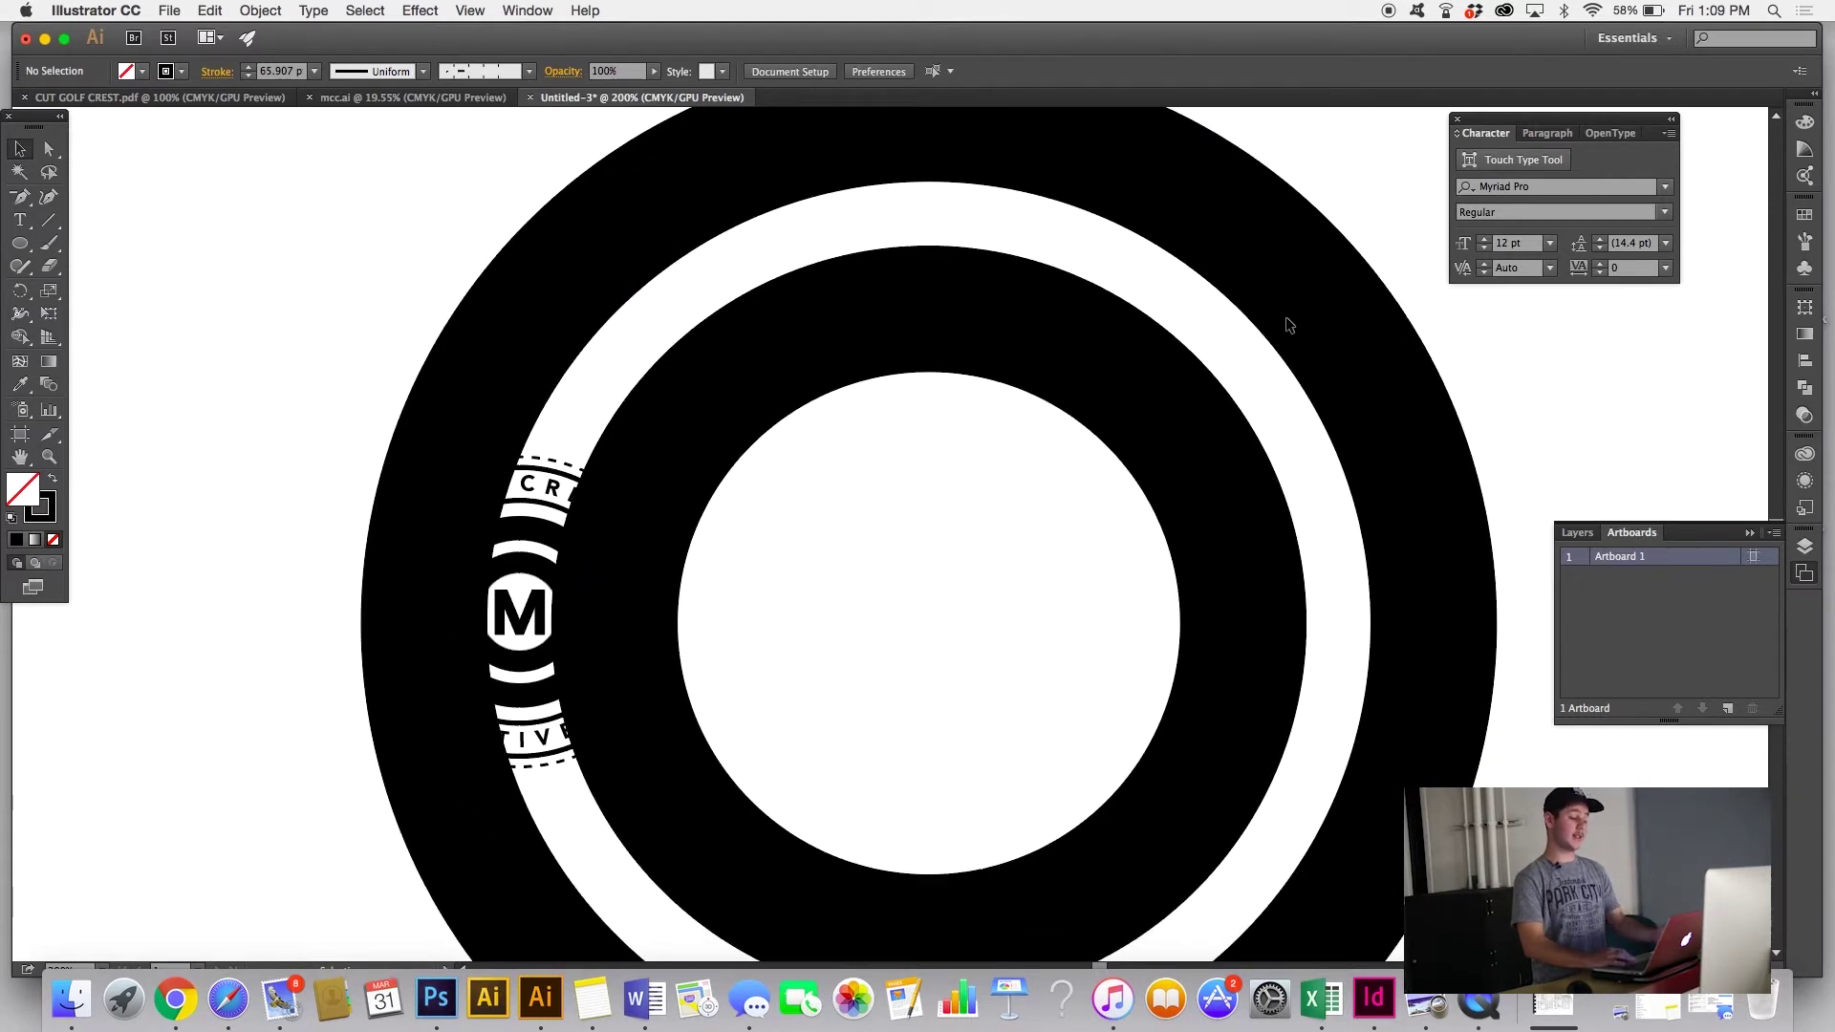
drag(525, 213, 817, 418)
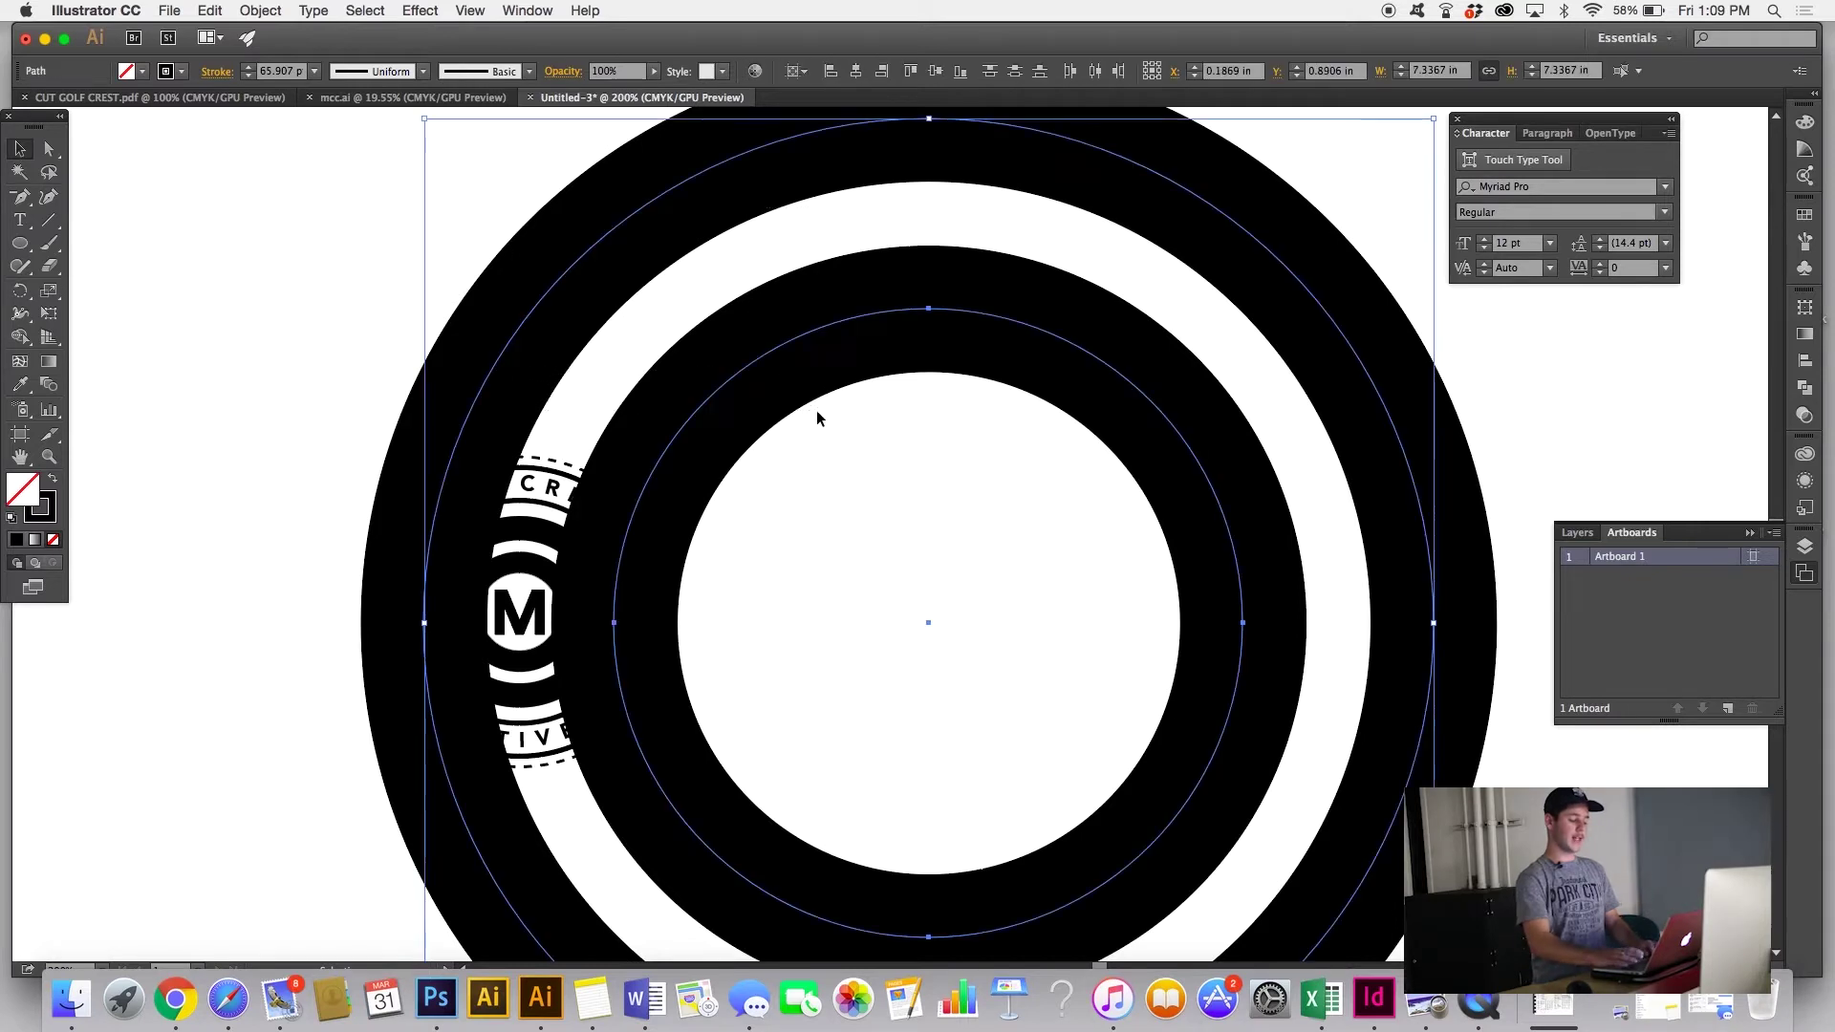
key(super+z)
key(super+z)
Step: Convert both rings' strokes into filled shapes with Outline Stroke
key(super+equal)
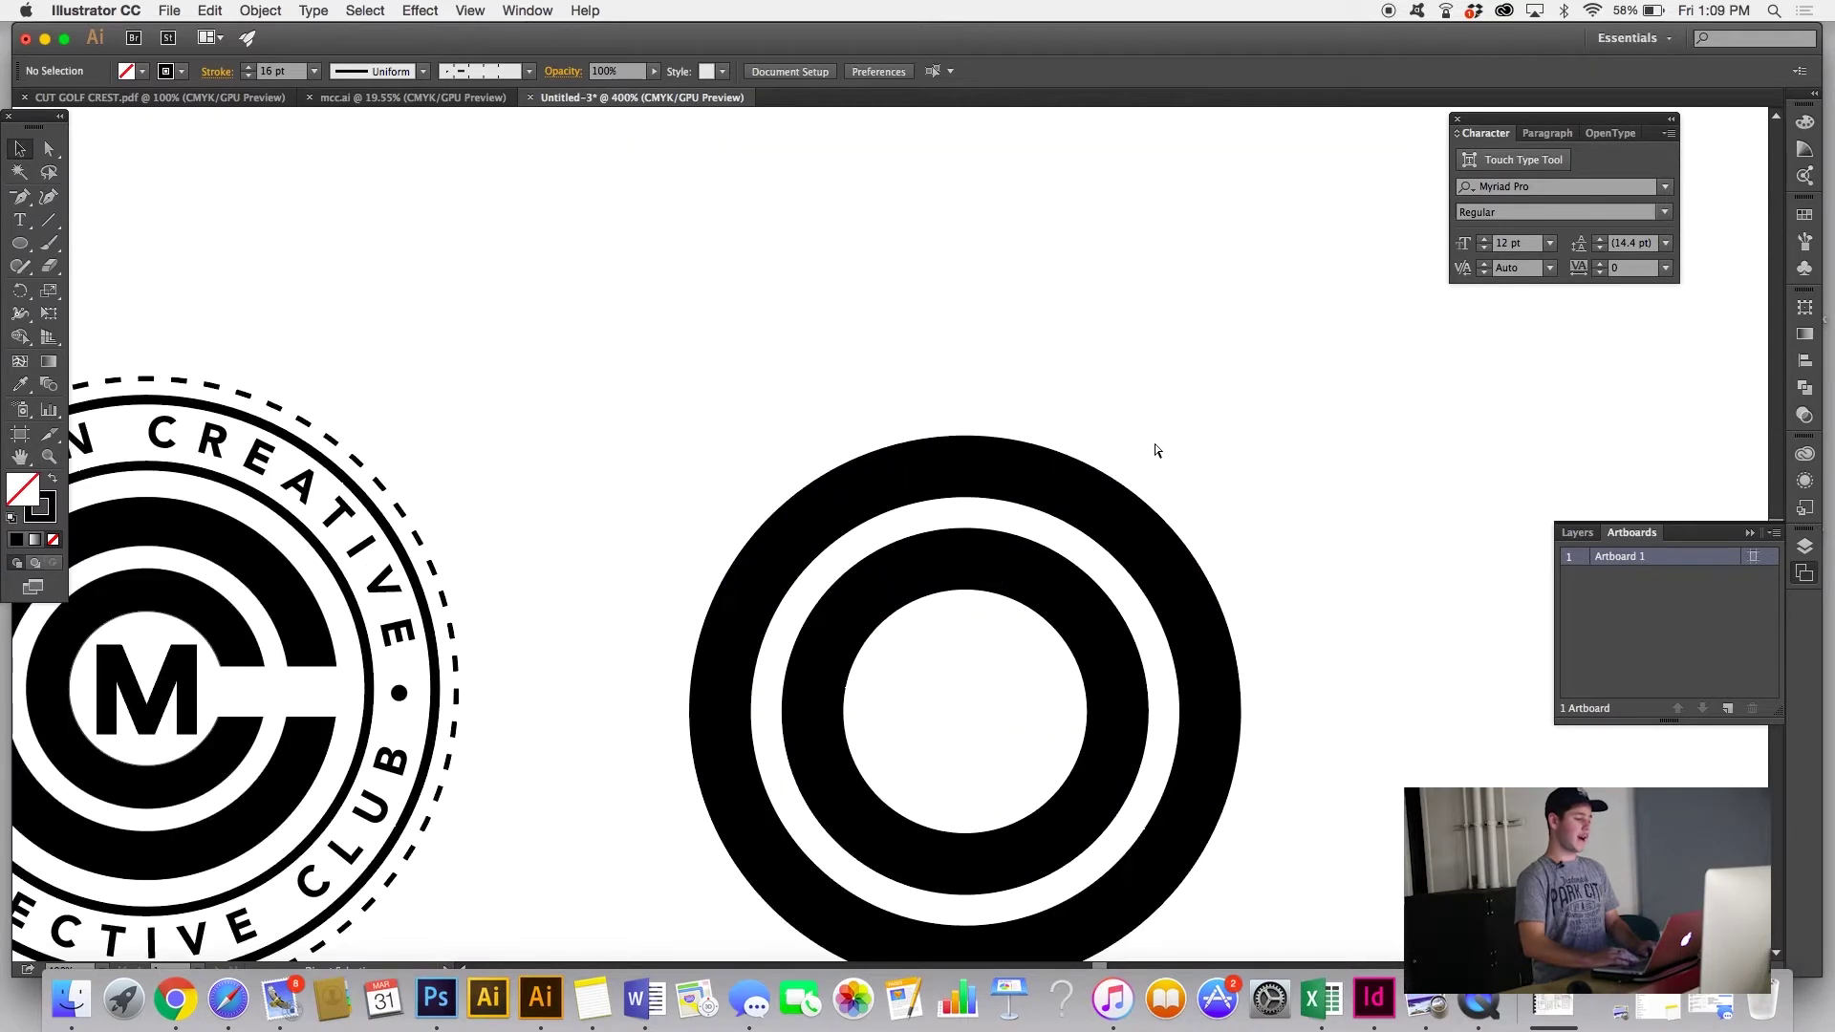
scroll(1154, 449, down, 2)
scroll(1155, 449, right, 2)
click(865, 334)
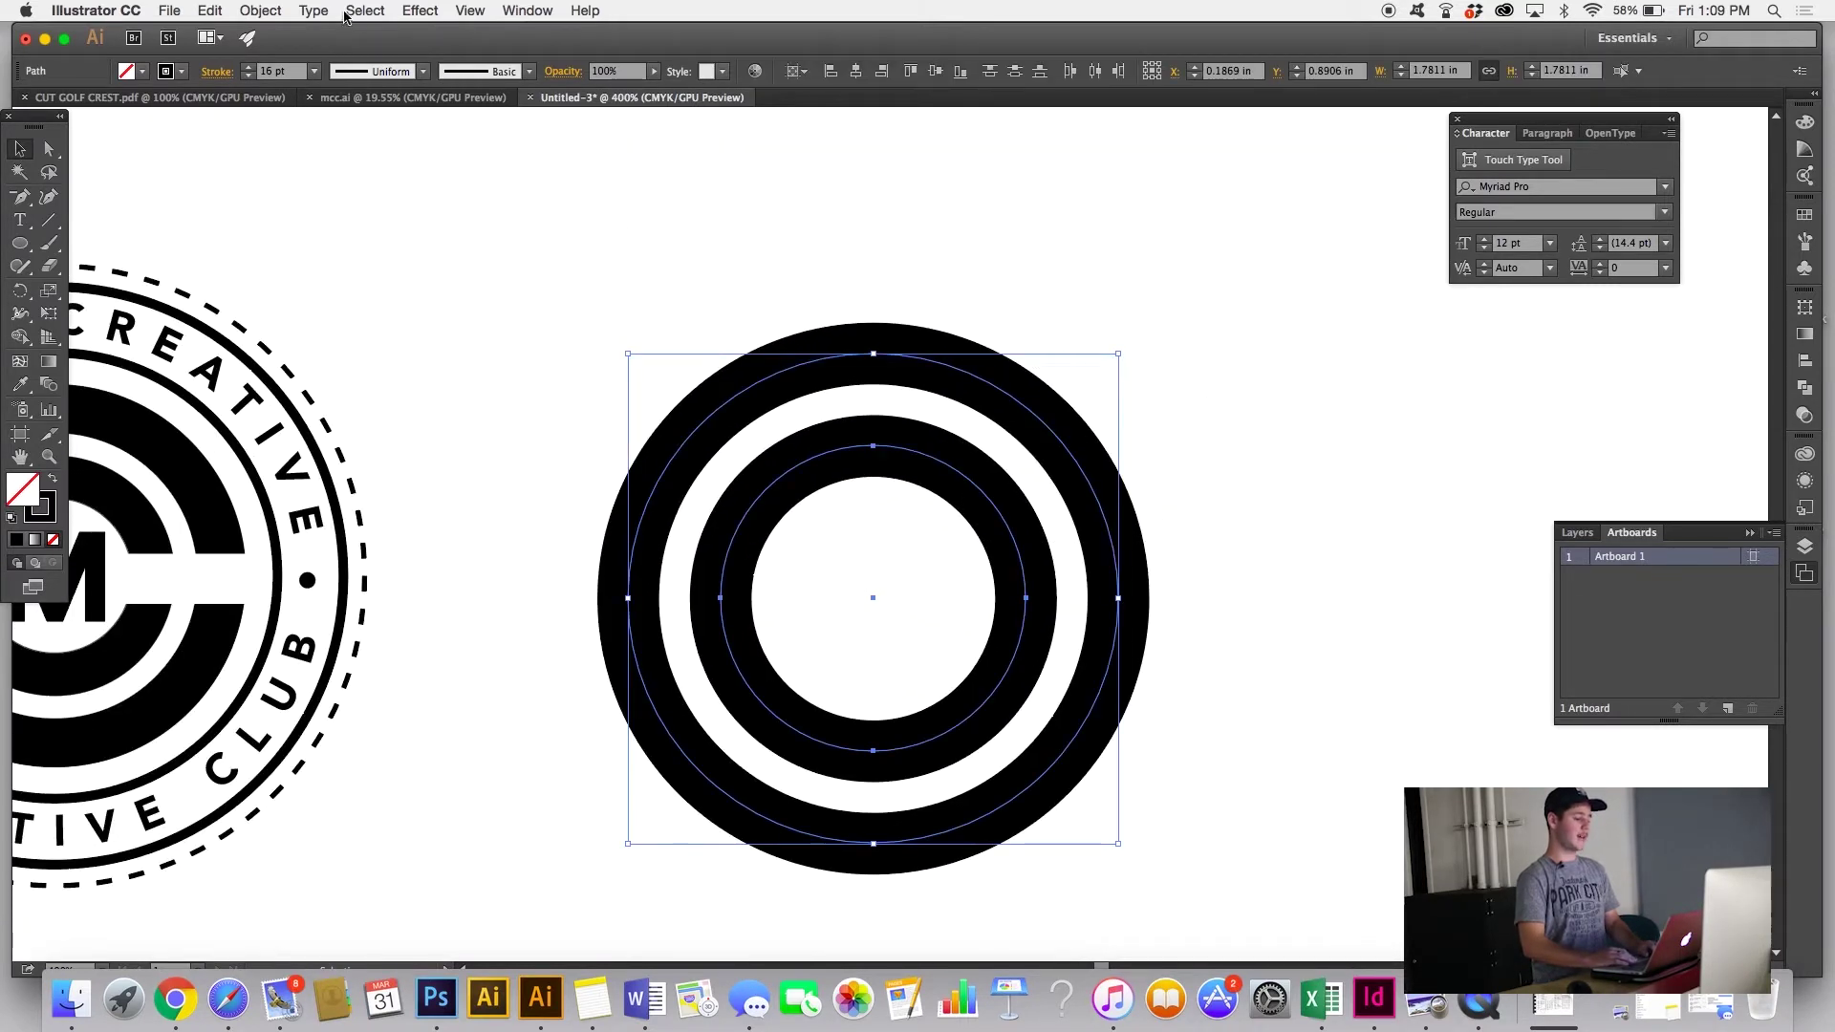
click(260, 11)
mouse_move(368, 372)
click(506, 418)
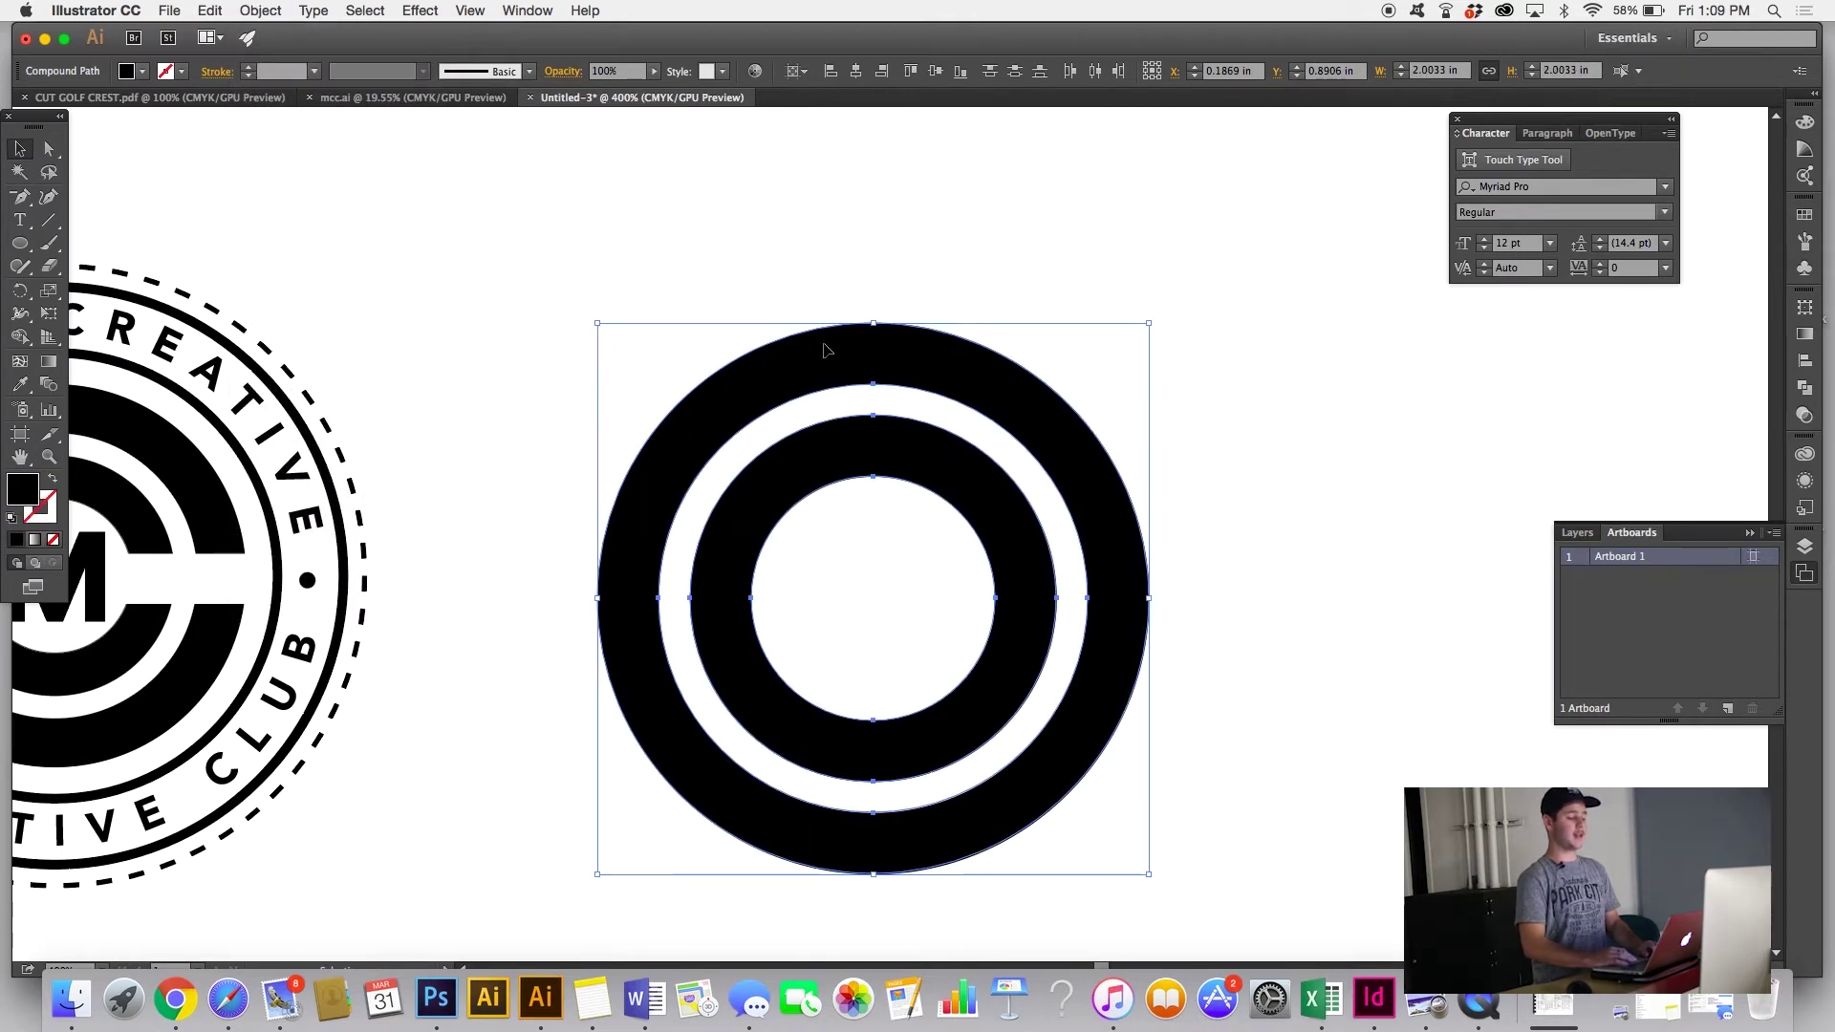
click(1114, 377)
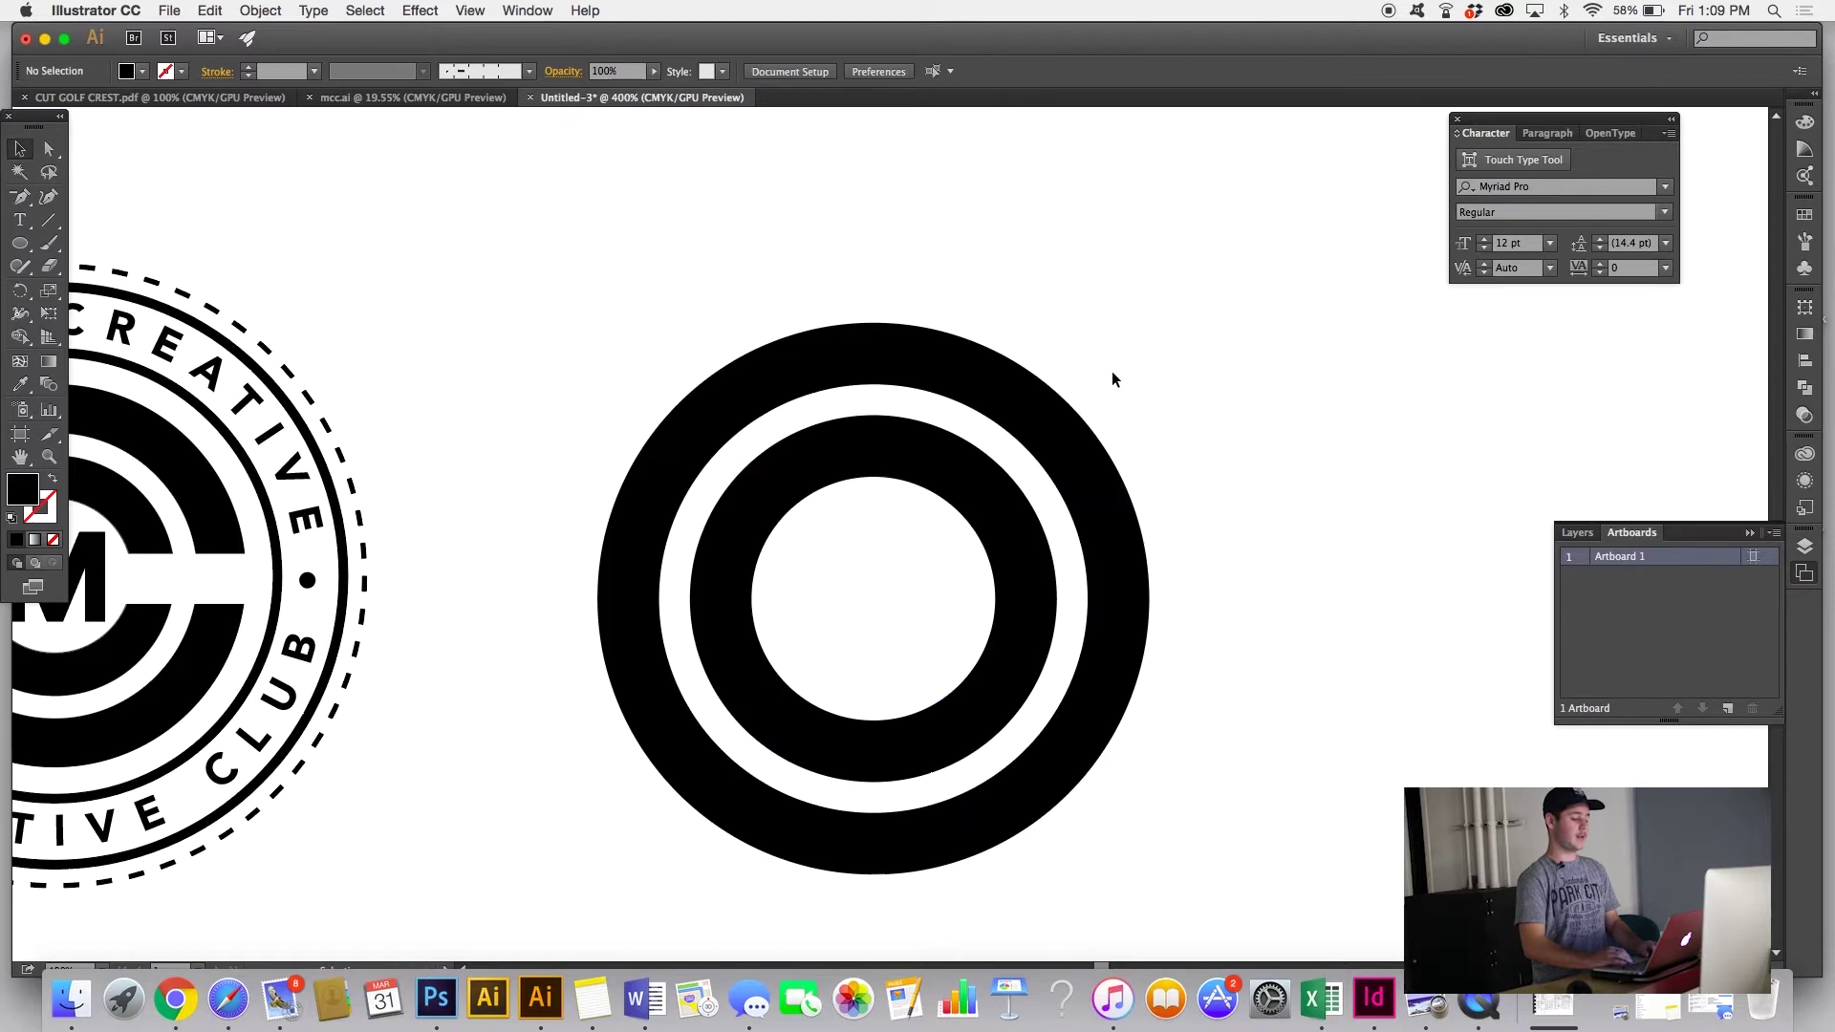
Step: Examine the outlined outer ring and compare the two rings with the gap in the club badge's C shapes
click(917, 377)
scroll(1124, 388, down, 1)
scroll(1124, 388, left, 2)
scroll(1124, 388, down, 2)
scroll(1124, 389, left, 1)
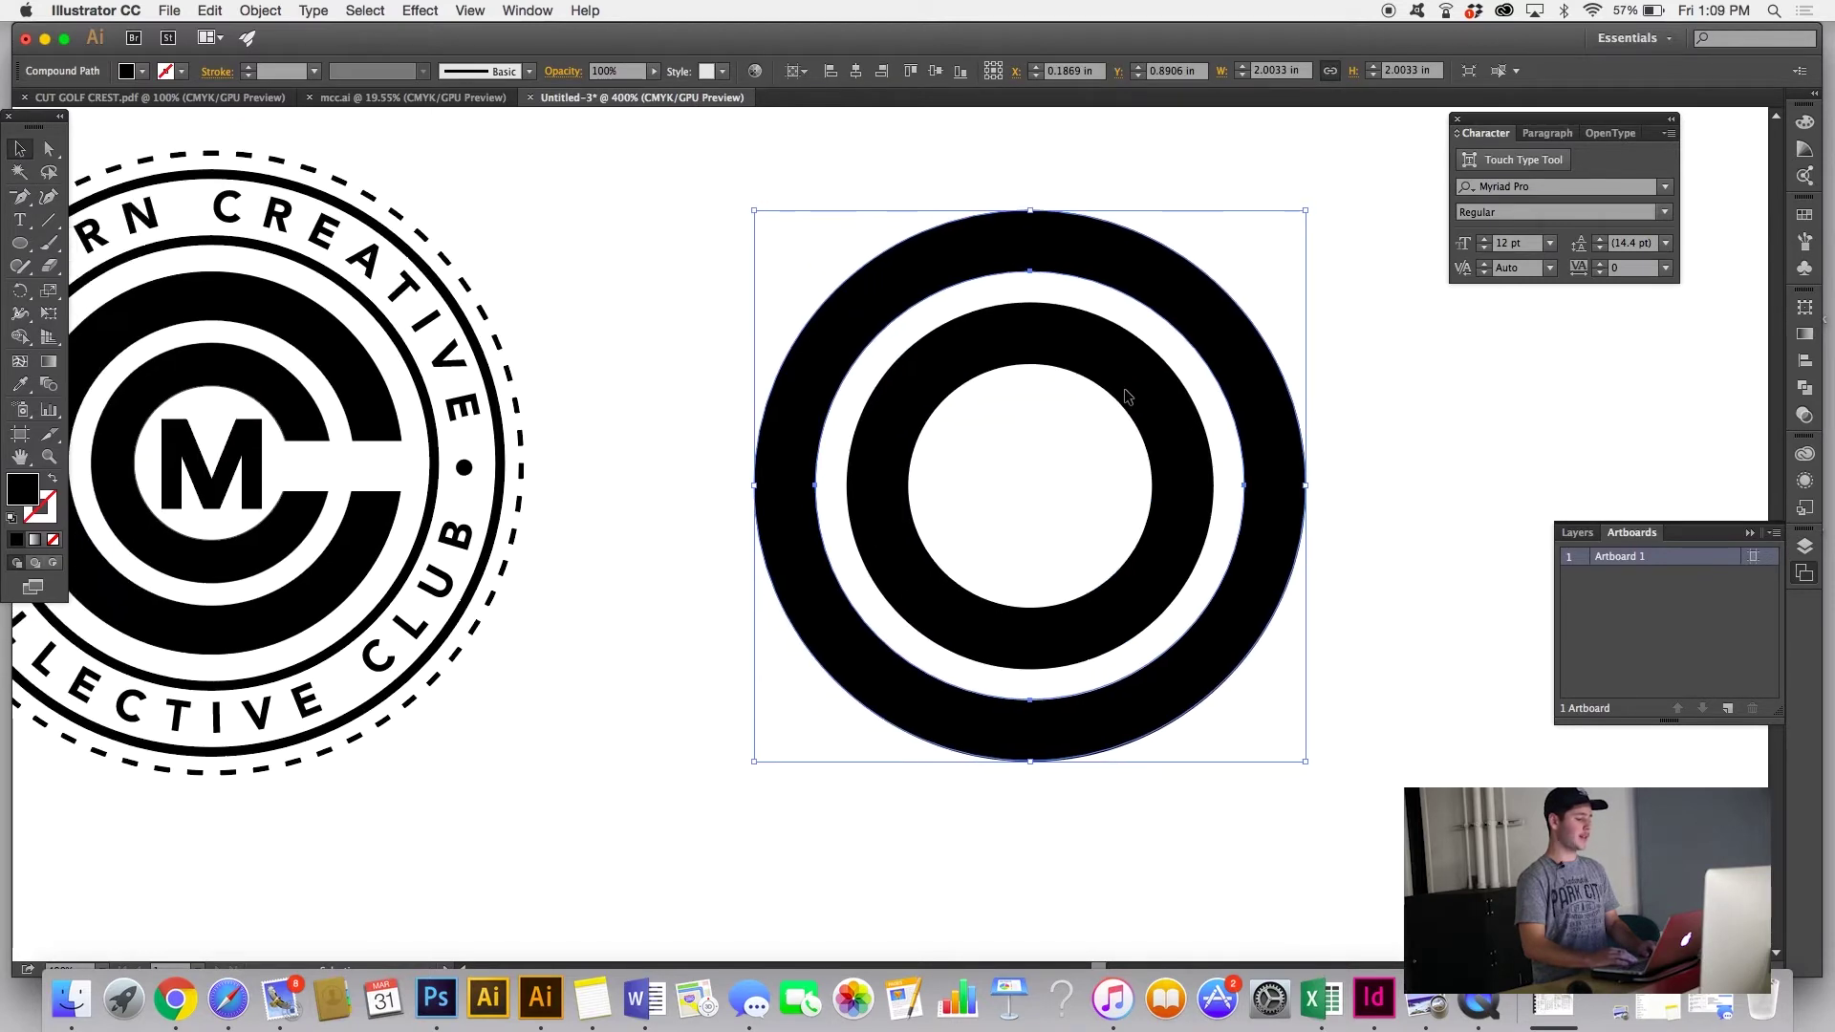
scroll(1124, 388, up, 1)
scroll(1125, 389, right, 1)
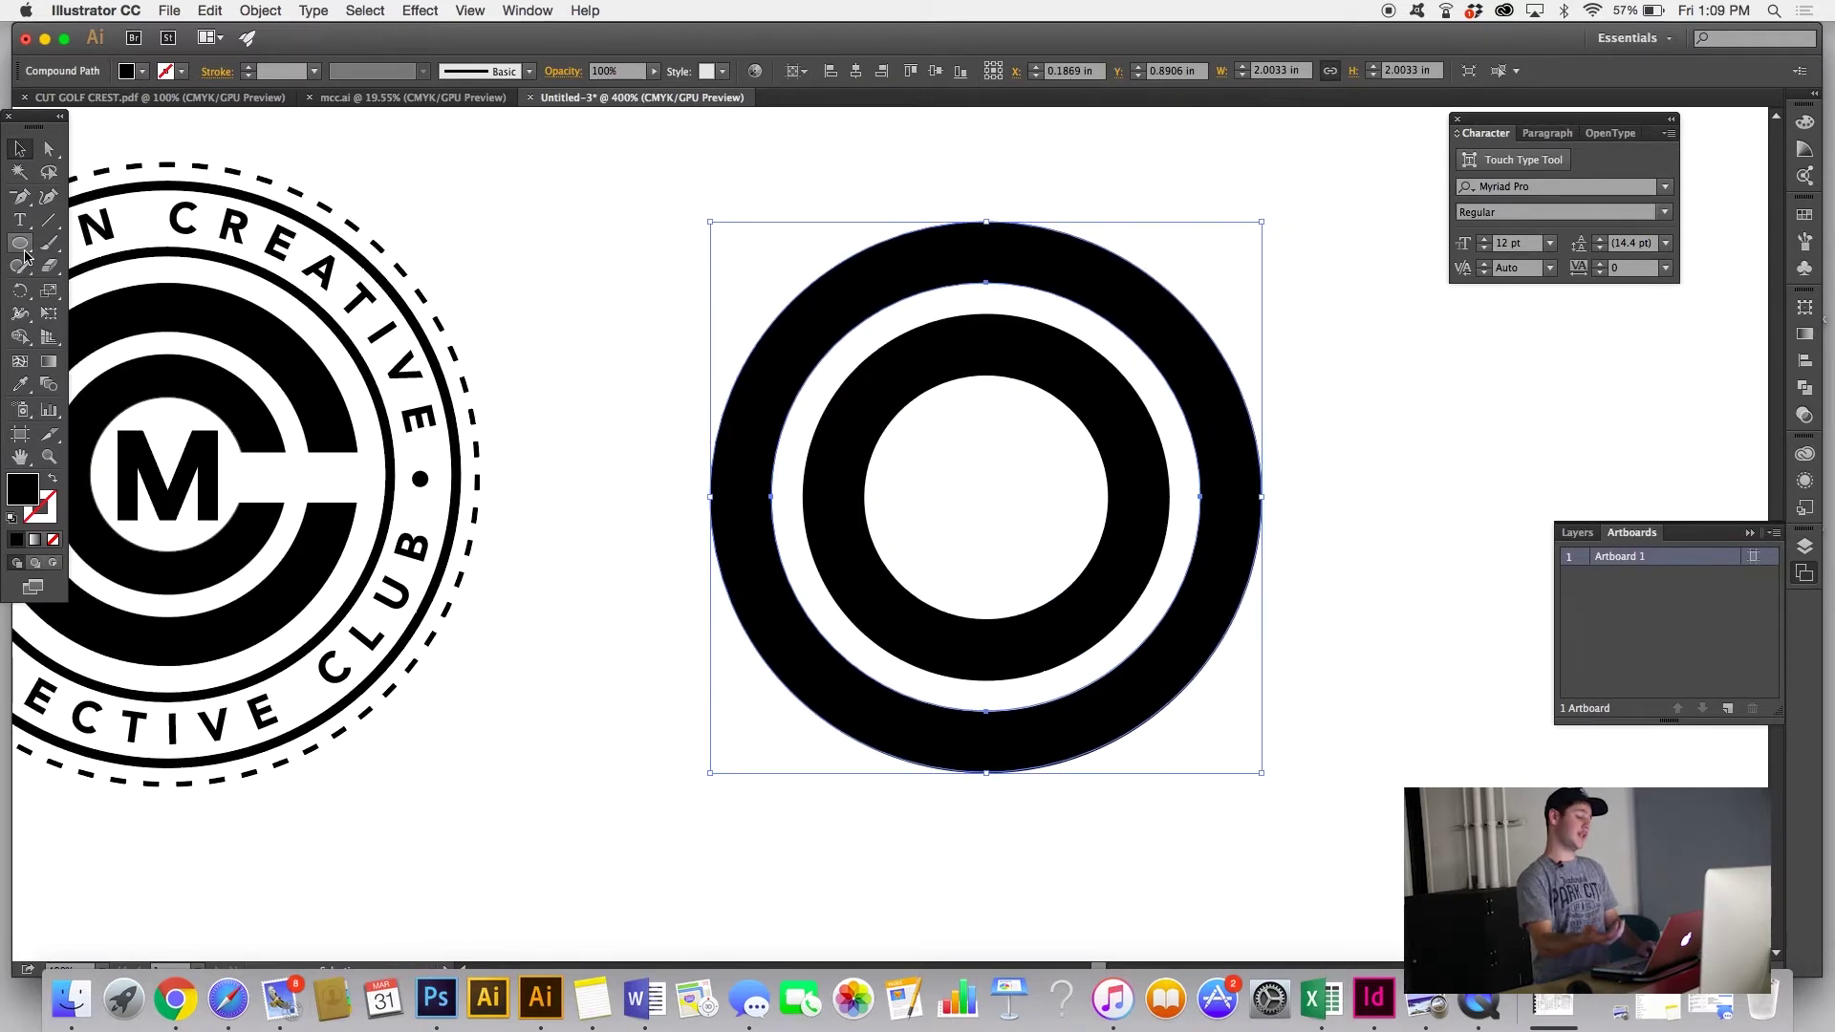
click(543, 415)
scroll(547, 419, left, 2)
scroll(547, 419, down, 1)
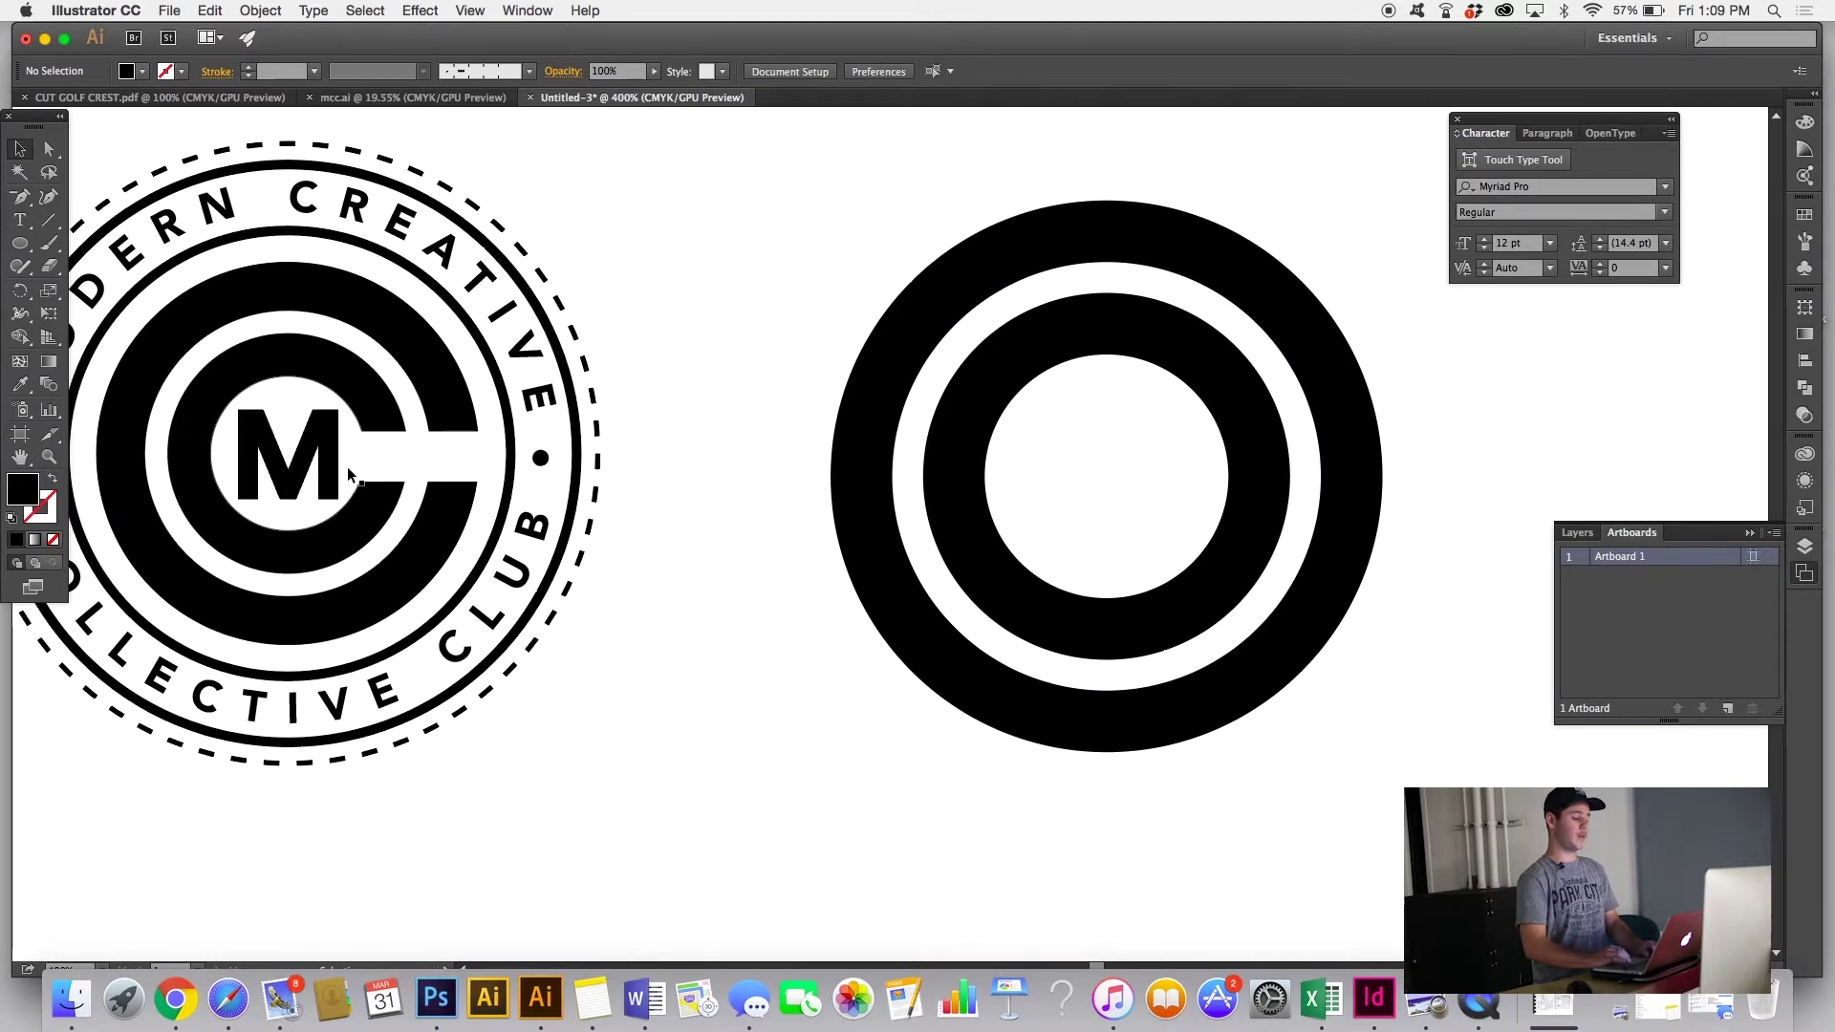
scroll(587, 495, right, 4)
scroll(587, 495, up, 1)
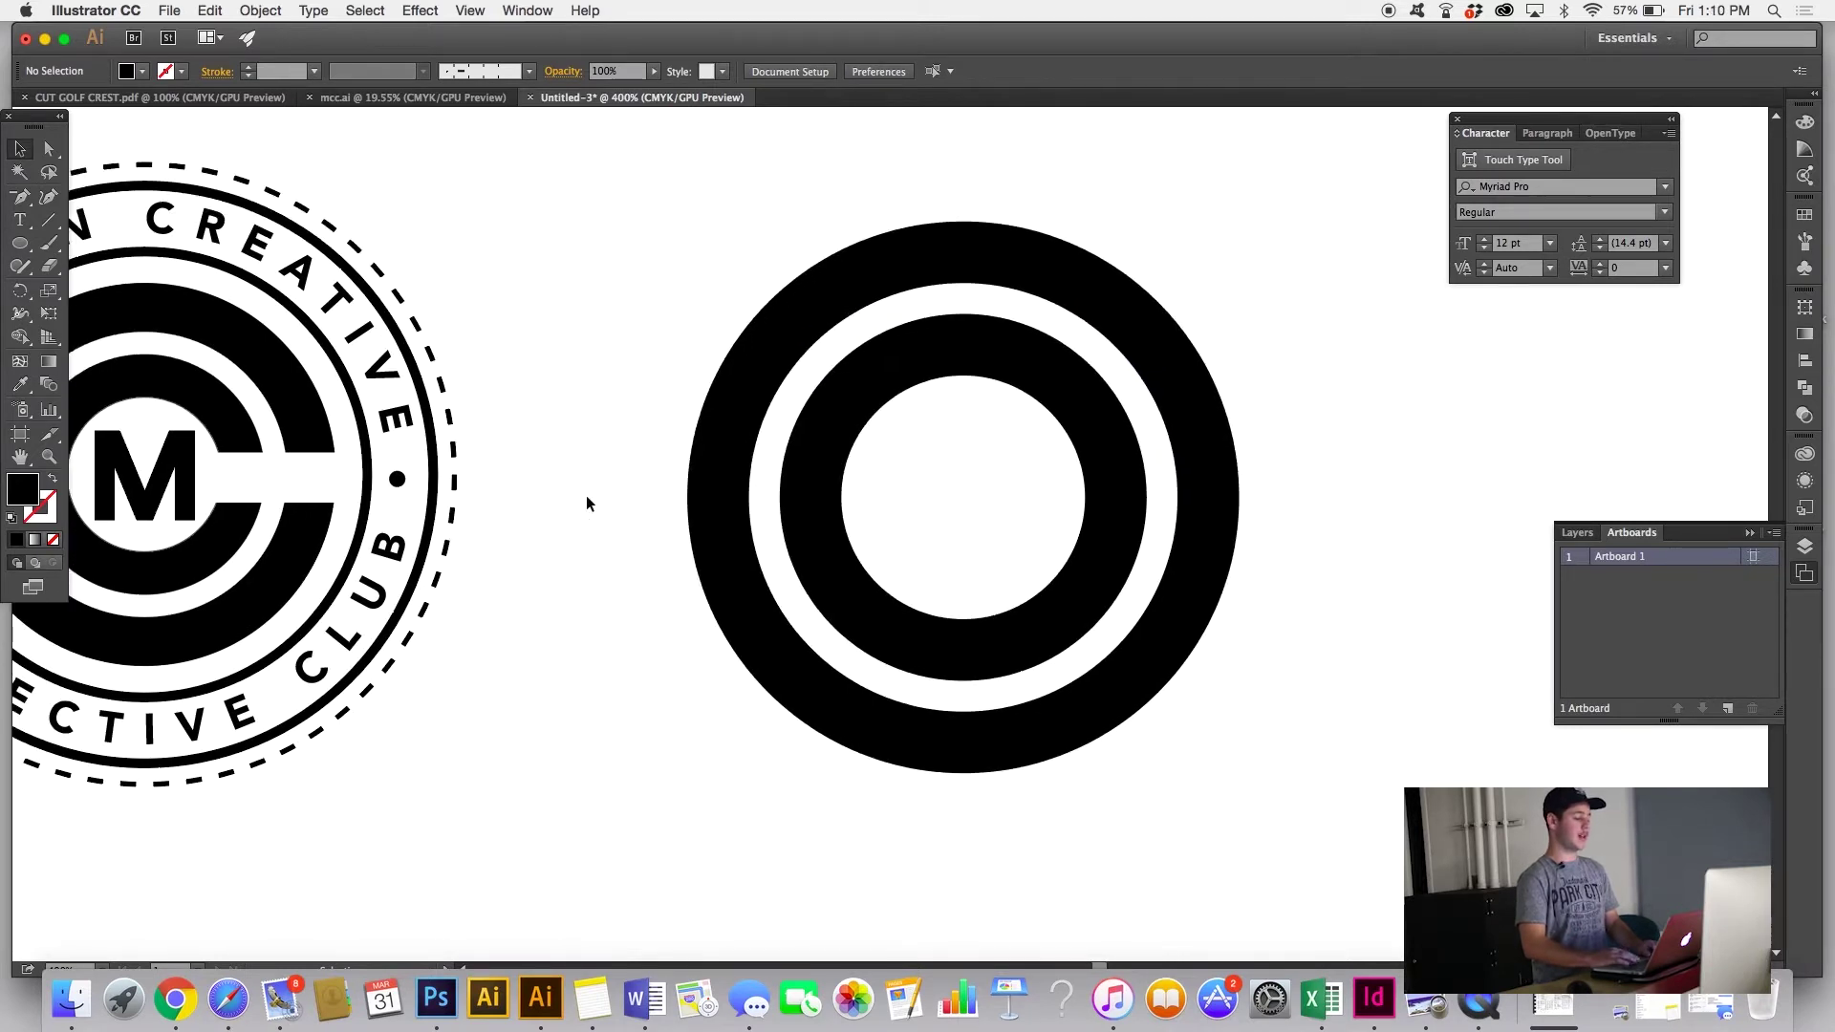
Step: Draw a black rectangle about 0.97 by 0.25 in across the right side of both rings, extending past the outer edge
click(20, 247)
drag(20, 249, 91, 250)
drag(974, 468, 1243, 538)
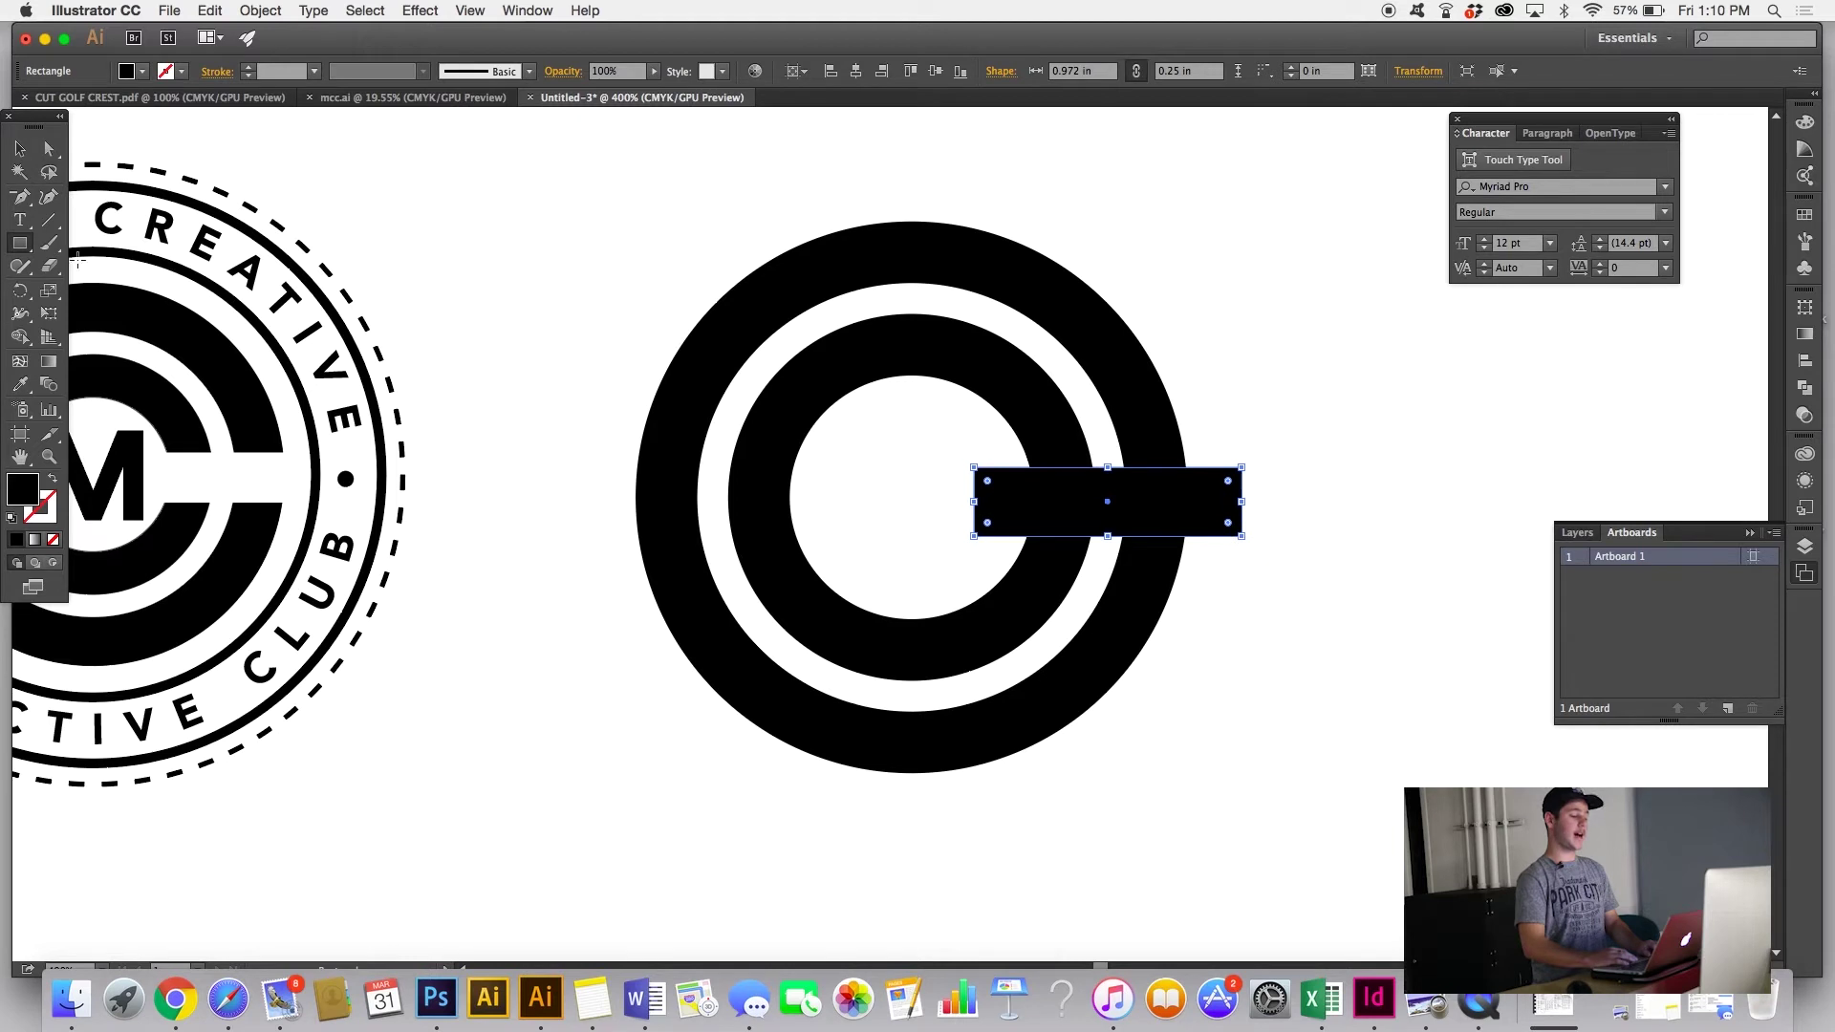
Step: Recolour the rectangle white with the Eyedropper tool, and return it to black by sampling a ring
click(21, 385)
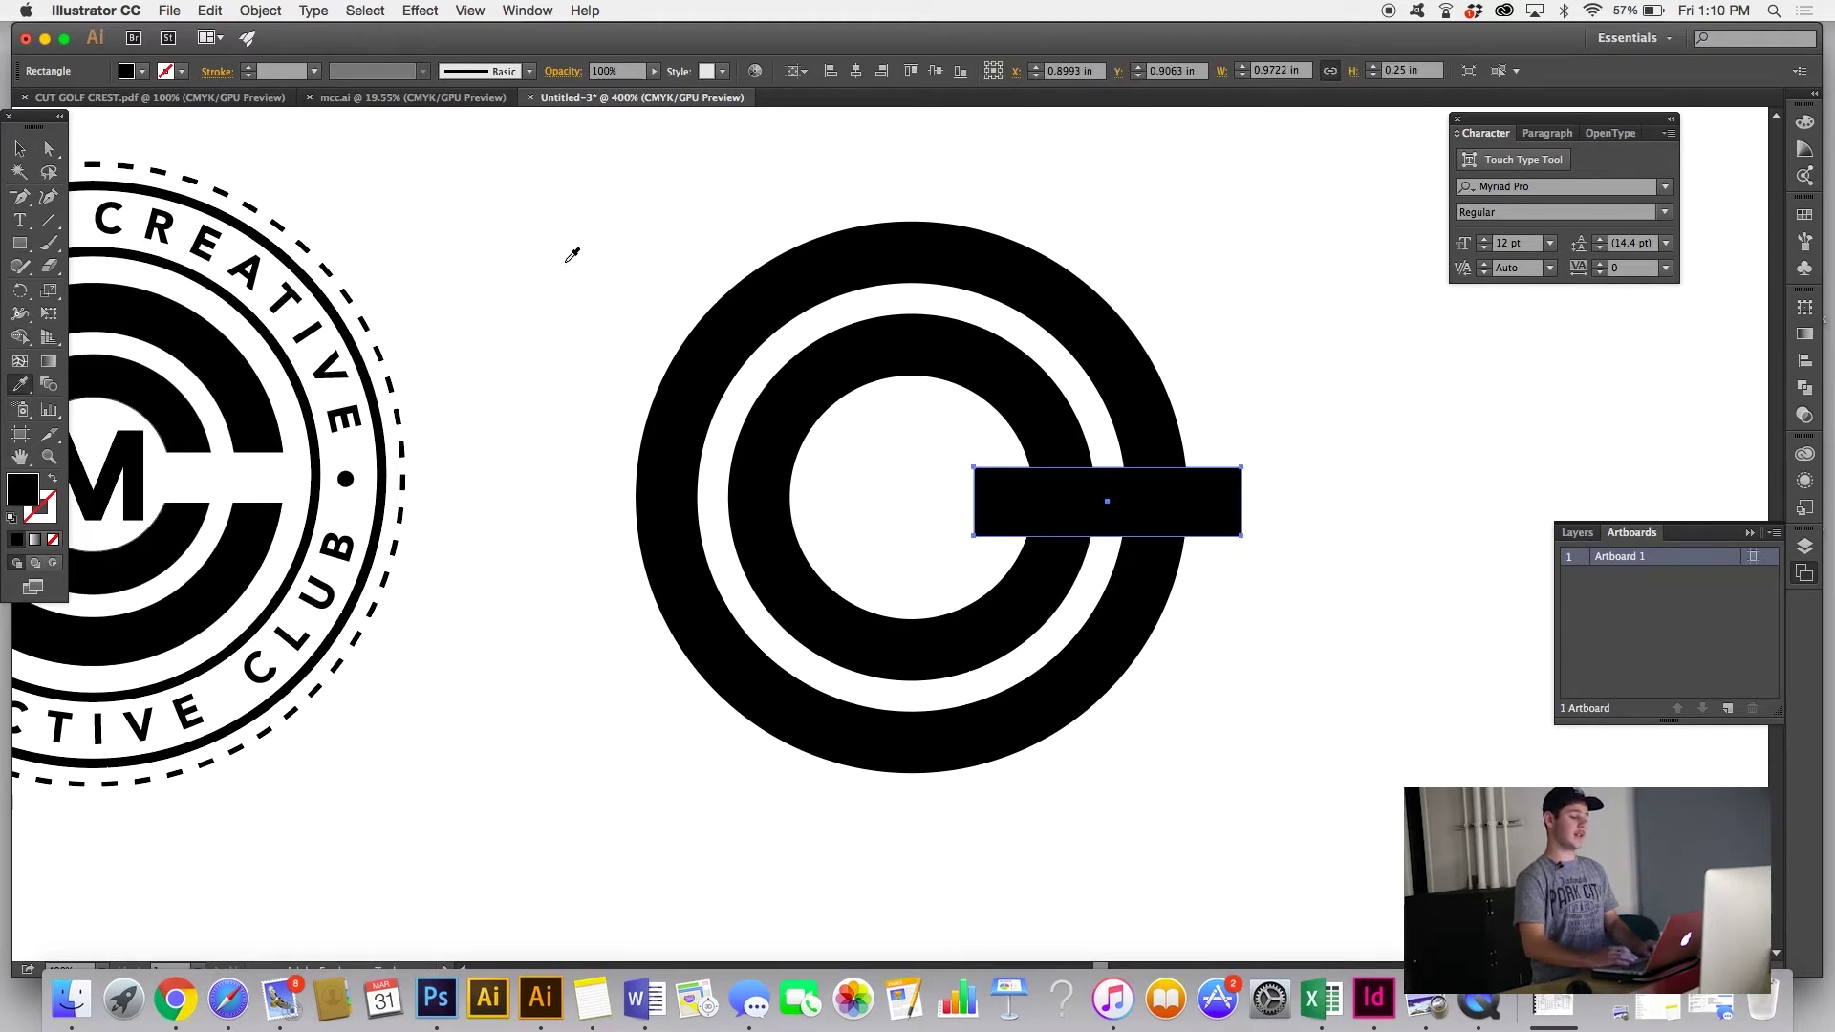
click(541, 240)
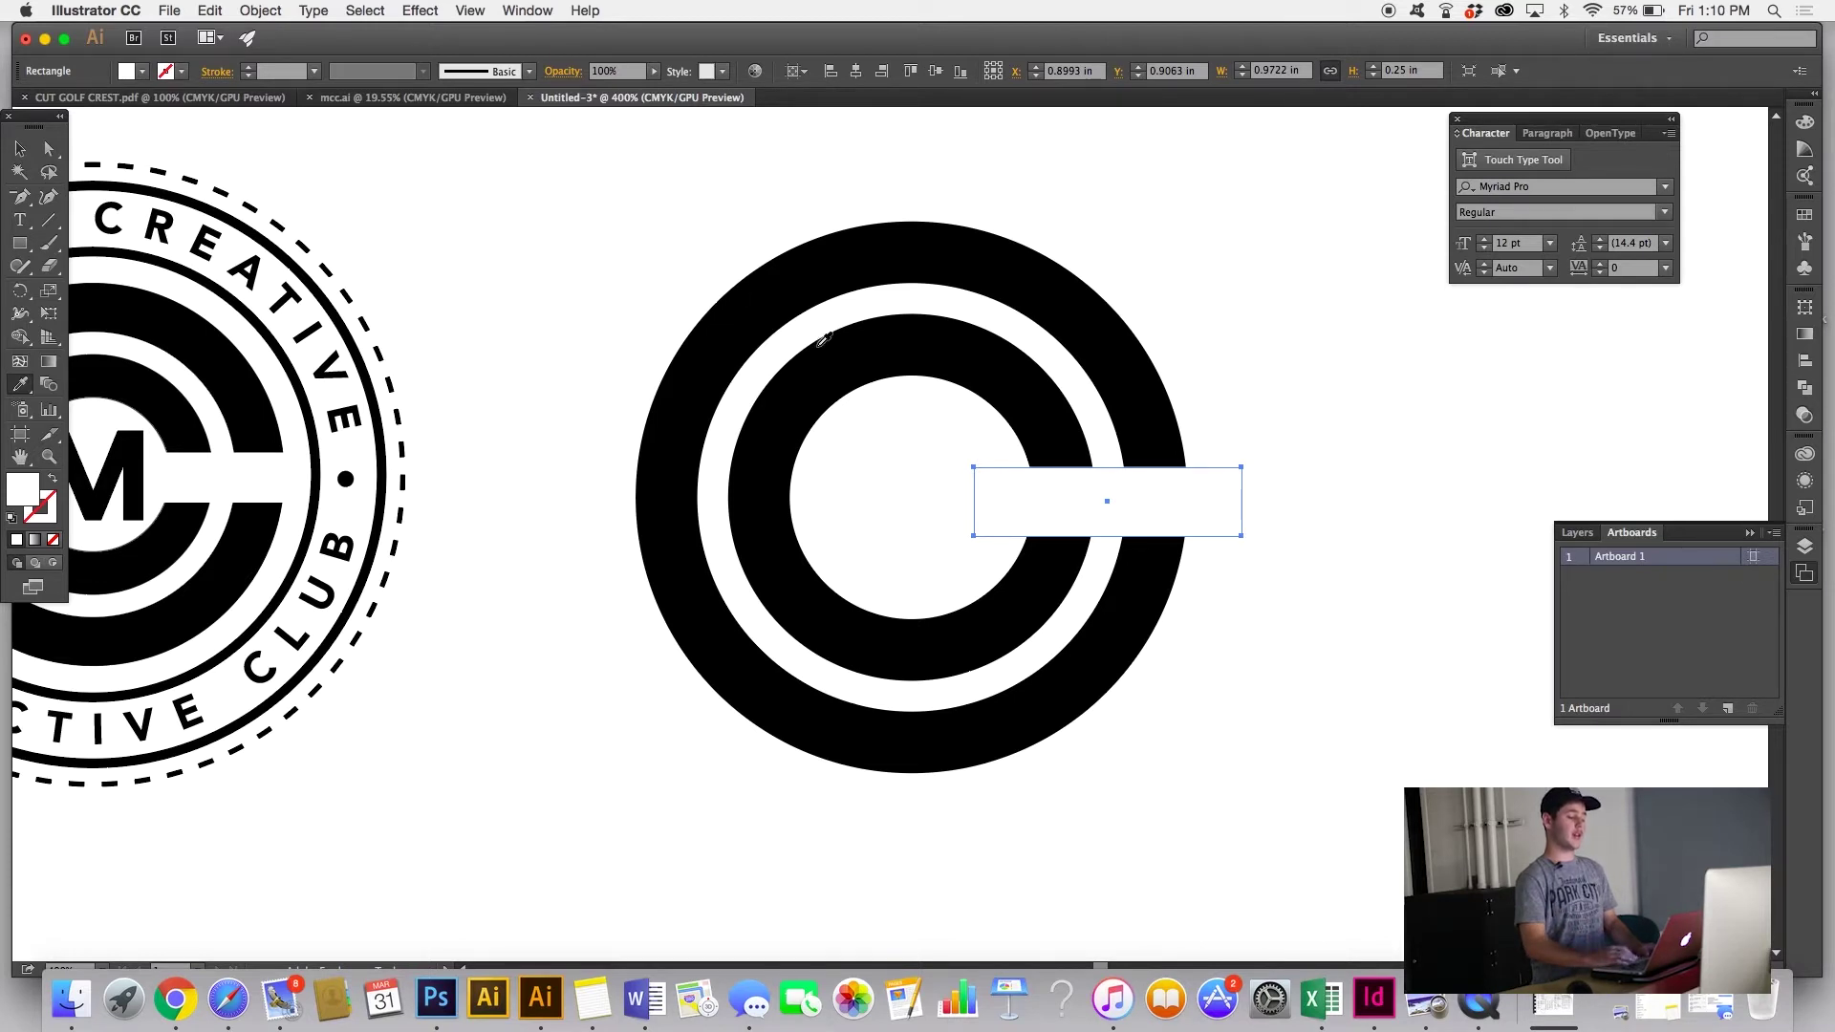
click(767, 289)
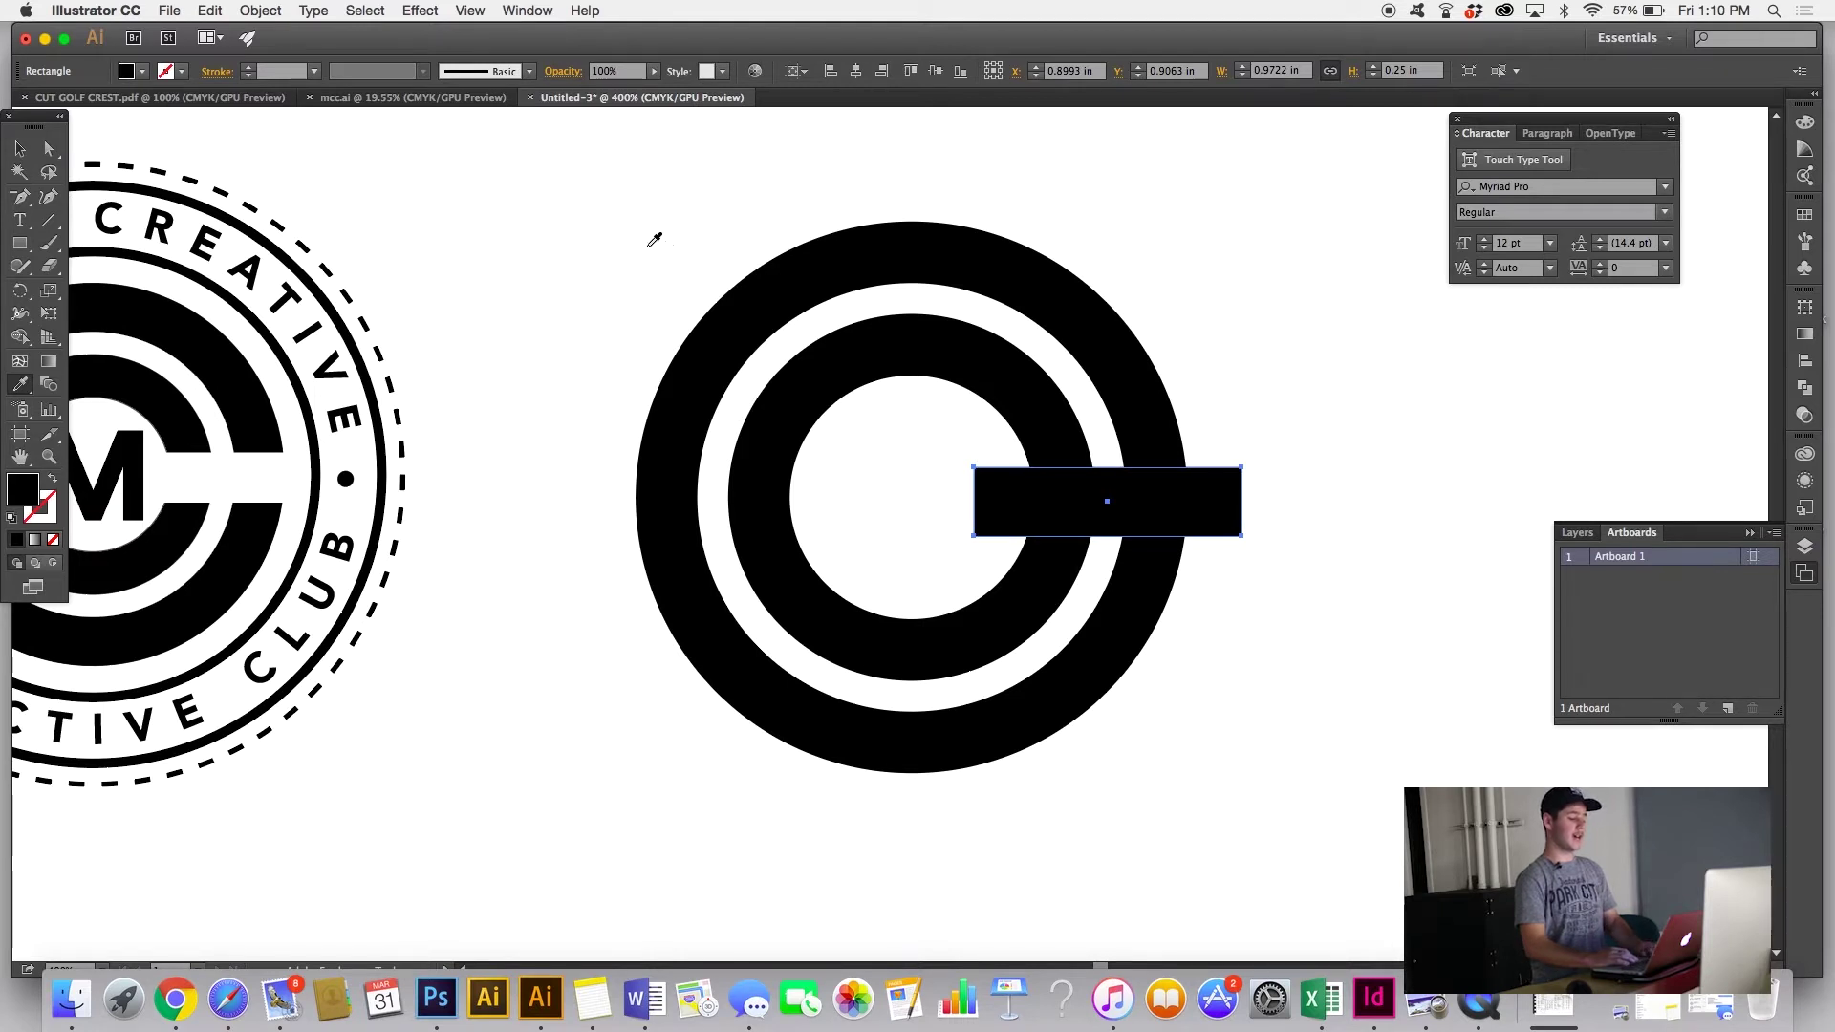
key(super+shift+a)
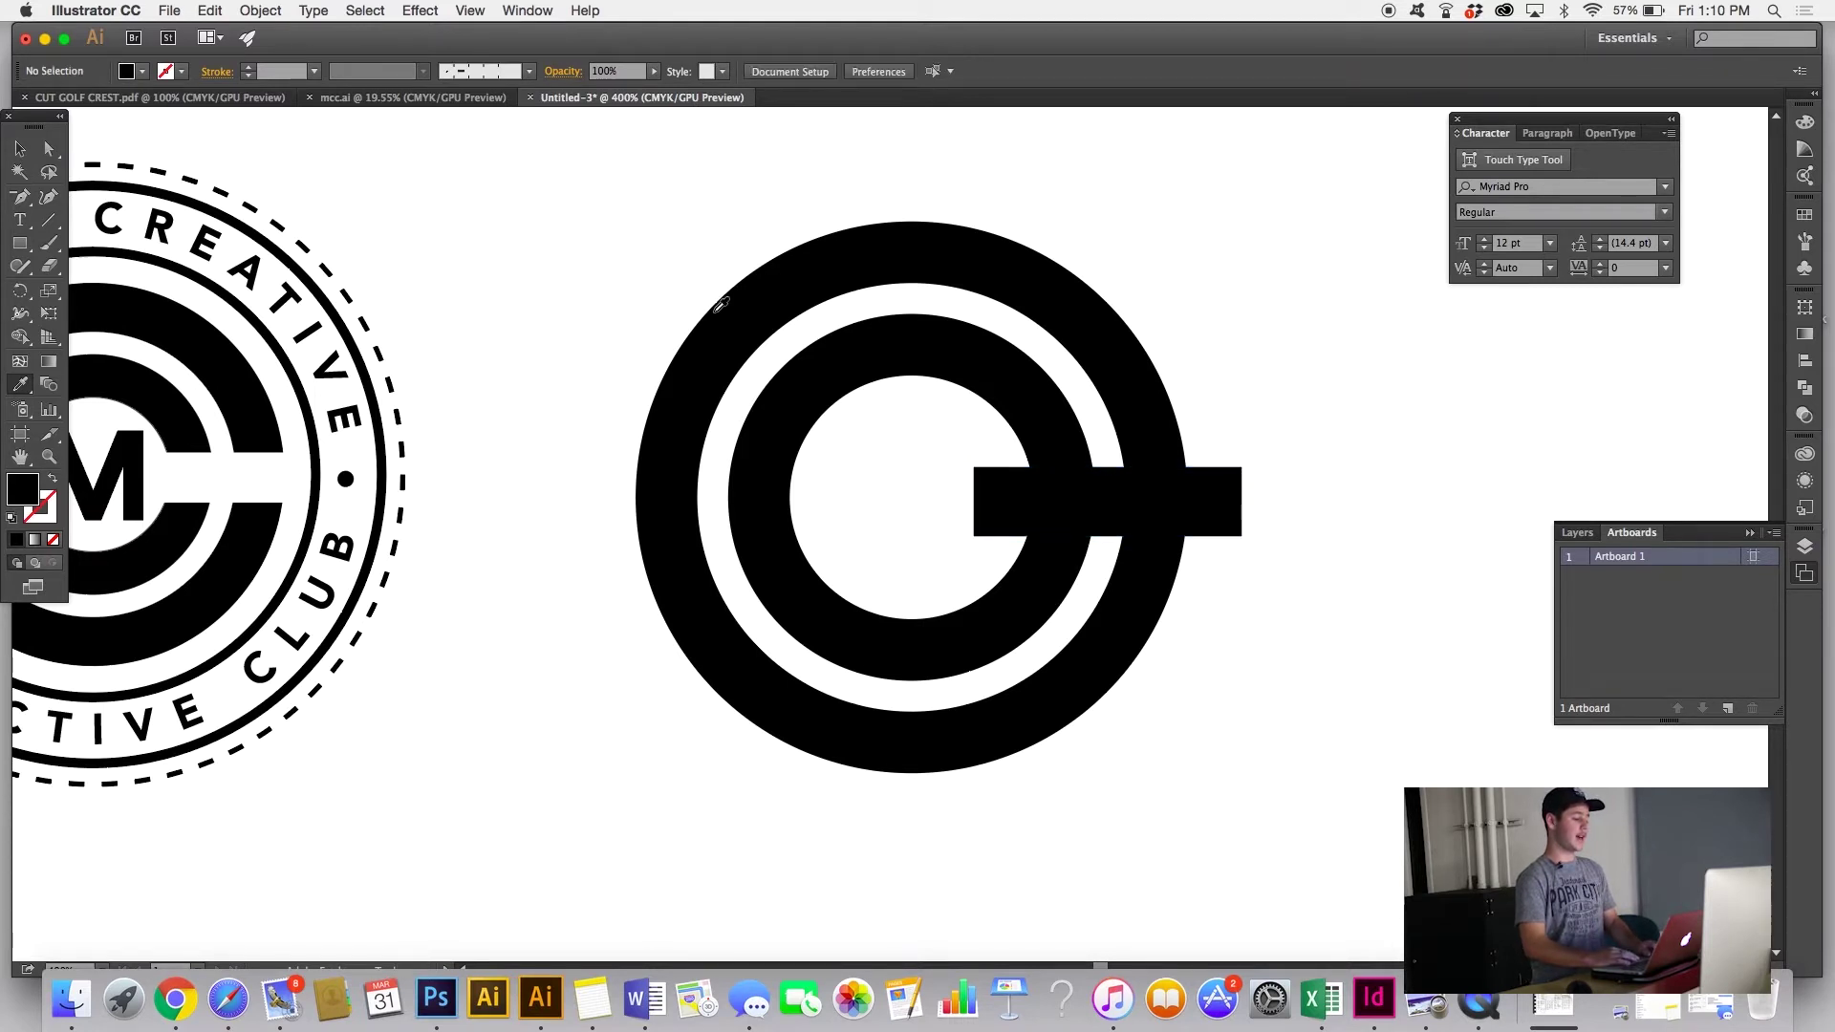
Step: Draw a square about 0.27 in wide between the club badge and the rings, and fill it with red
click(19, 243)
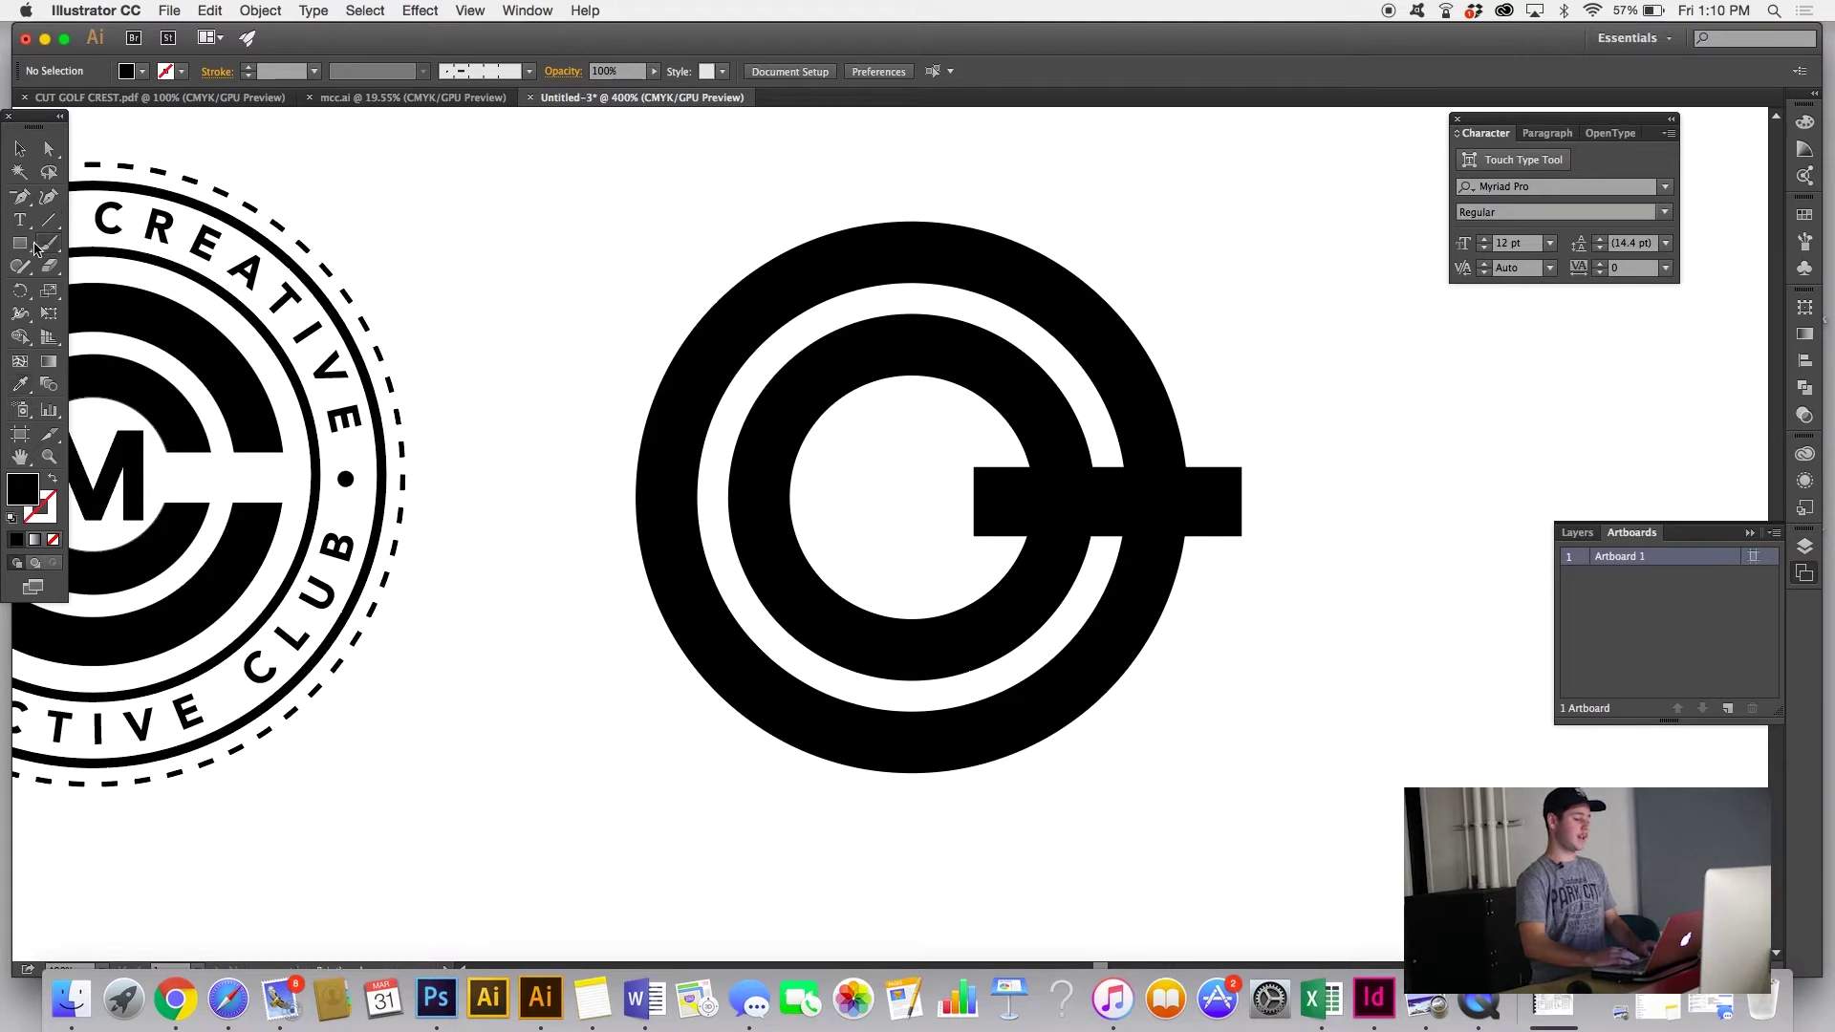
drag(469, 192, 544, 265)
click(141, 70)
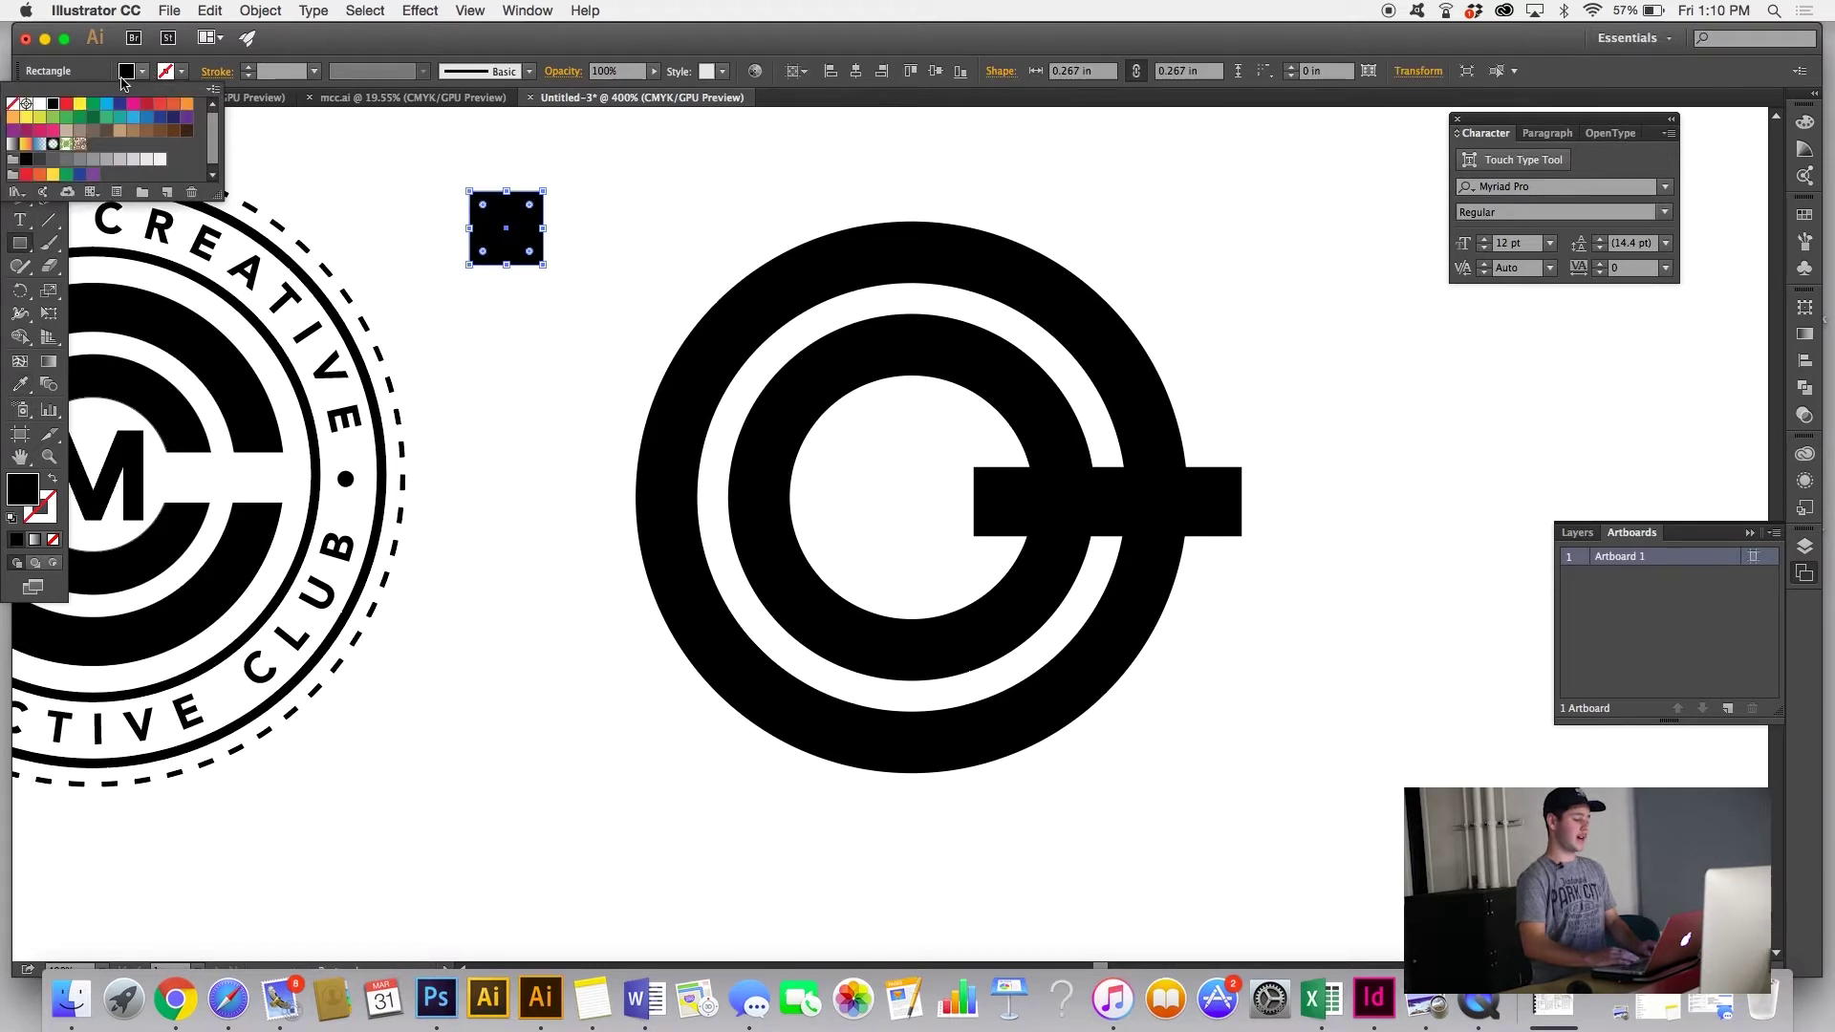
click(78, 105)
click(19, 148)
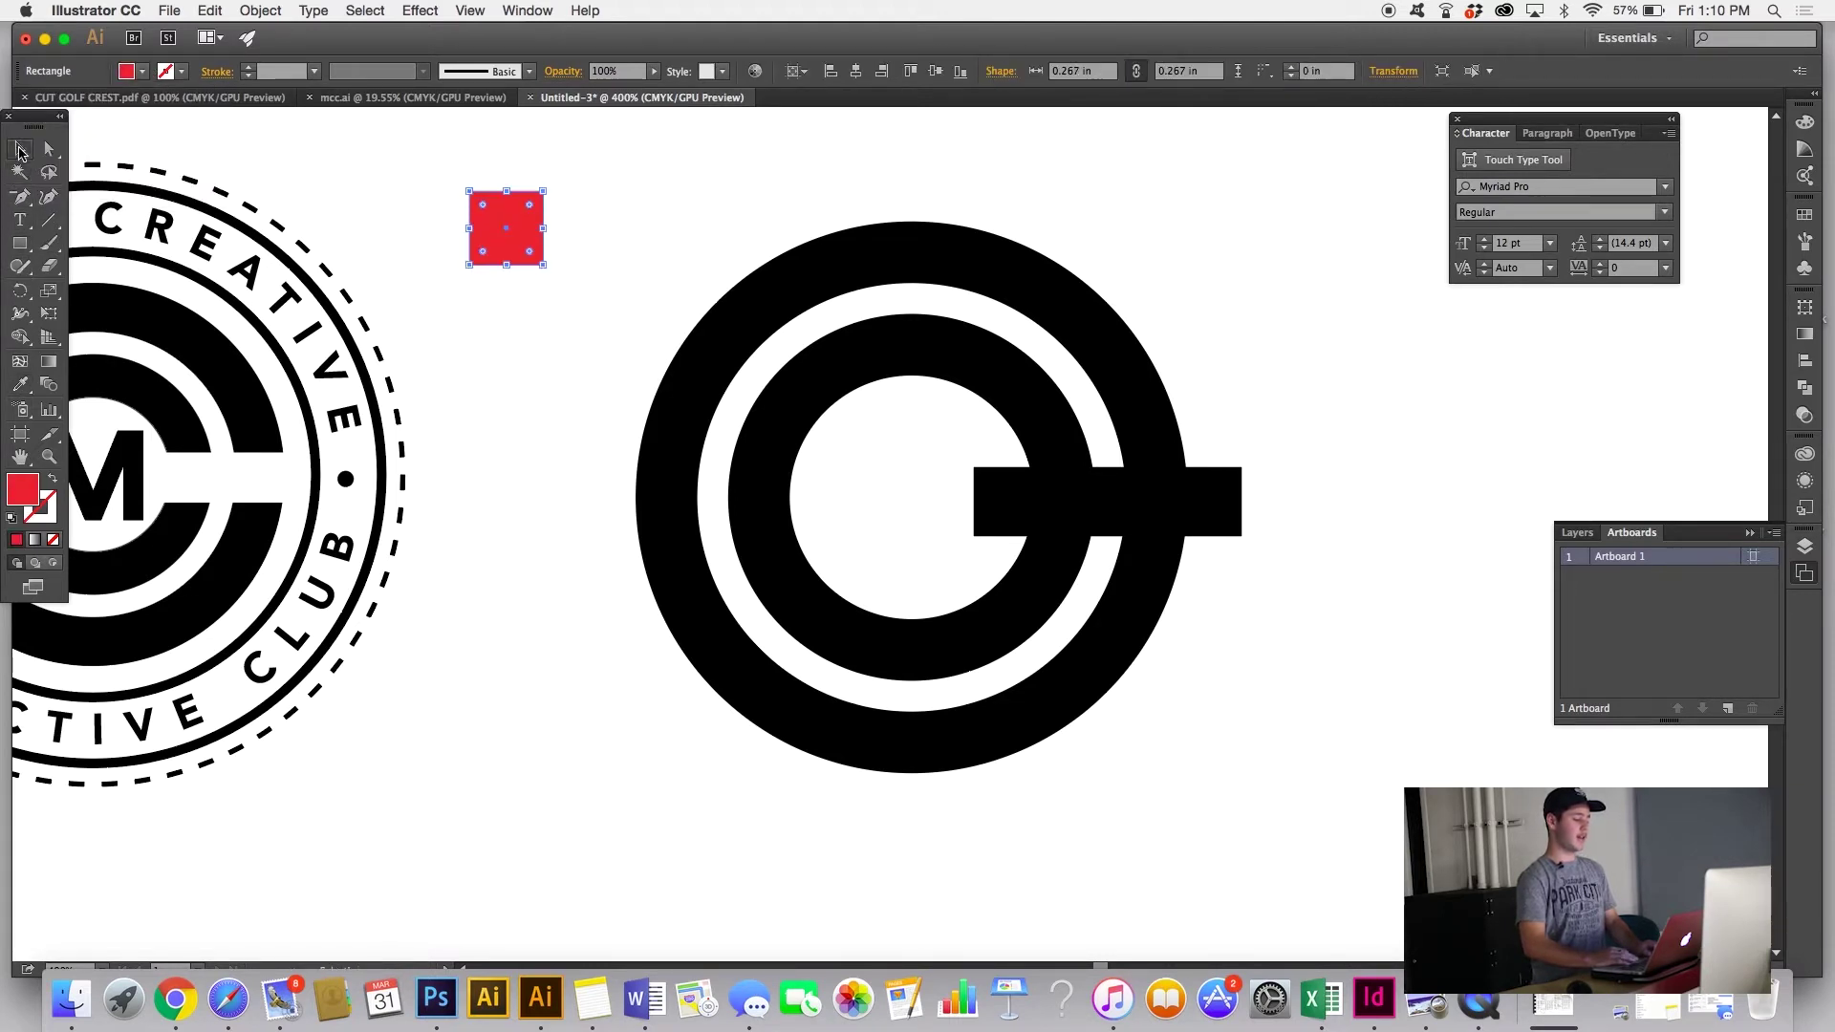
click(346, 187)
Step: Apply the red fill to the outer ring with the Eyedropper tool
click(20, 385)
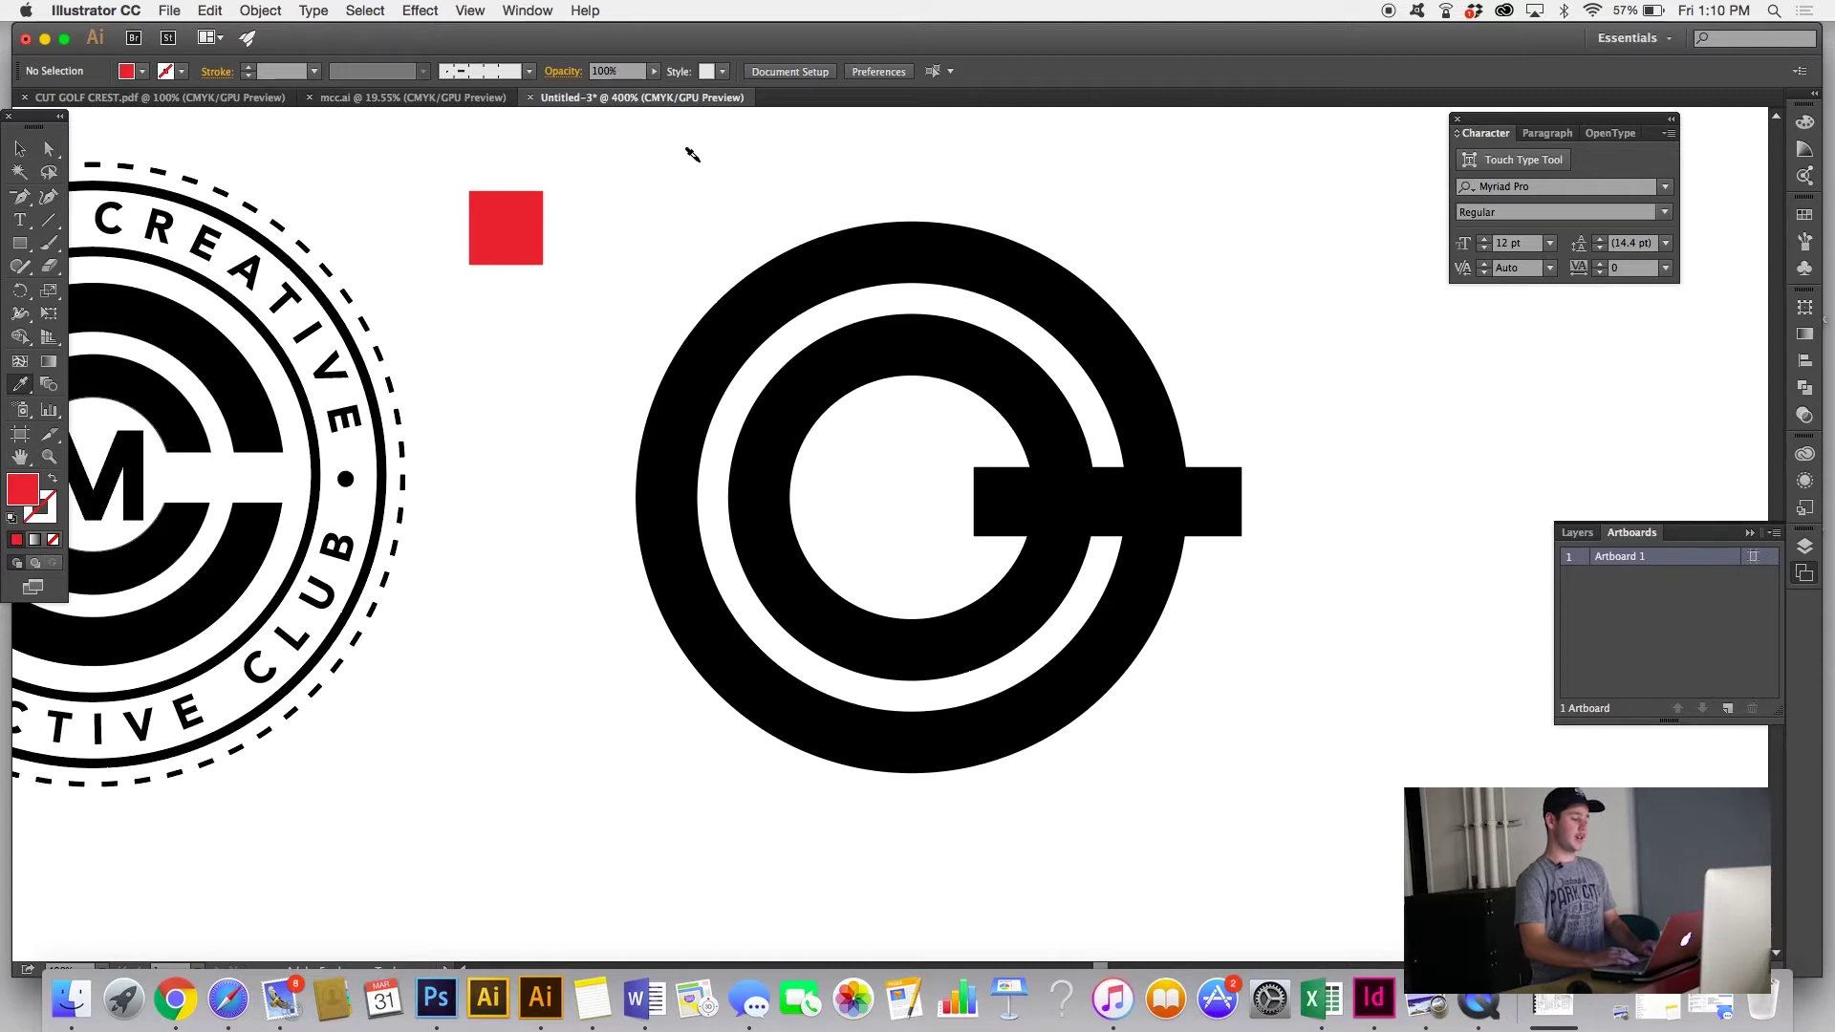
alt+click(780, 256)
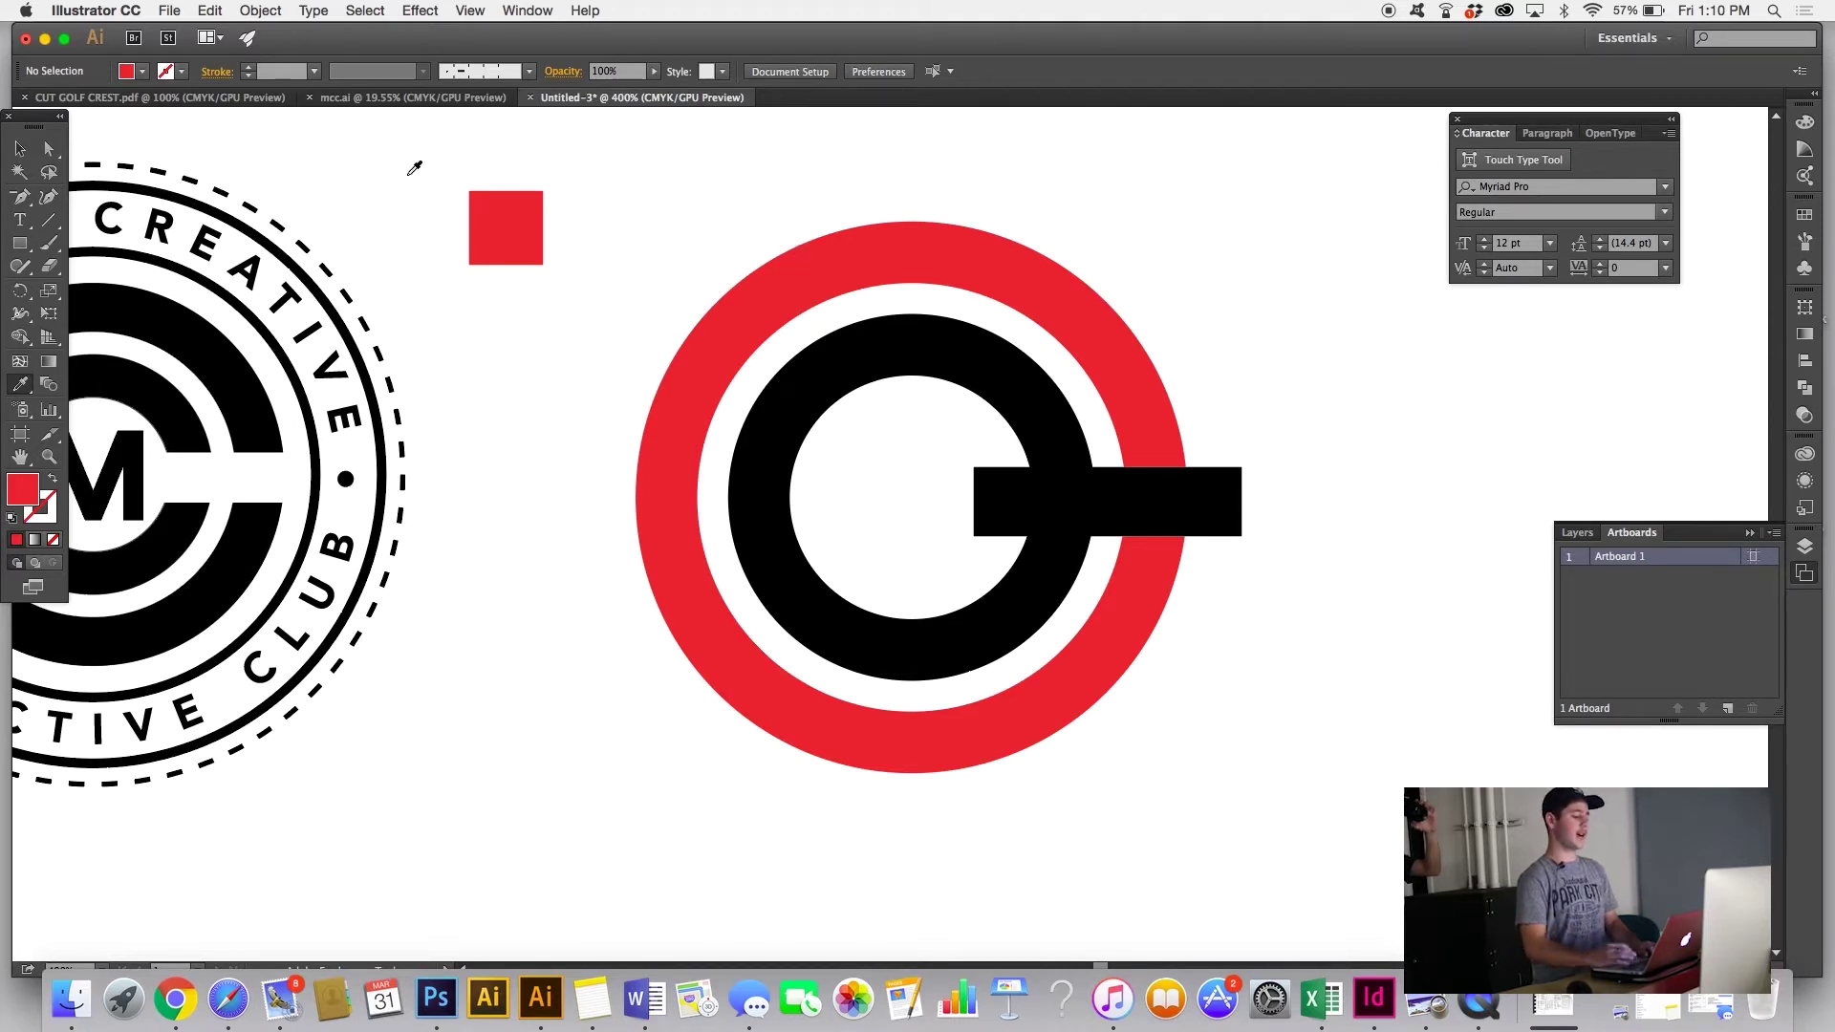
click(19, 148)
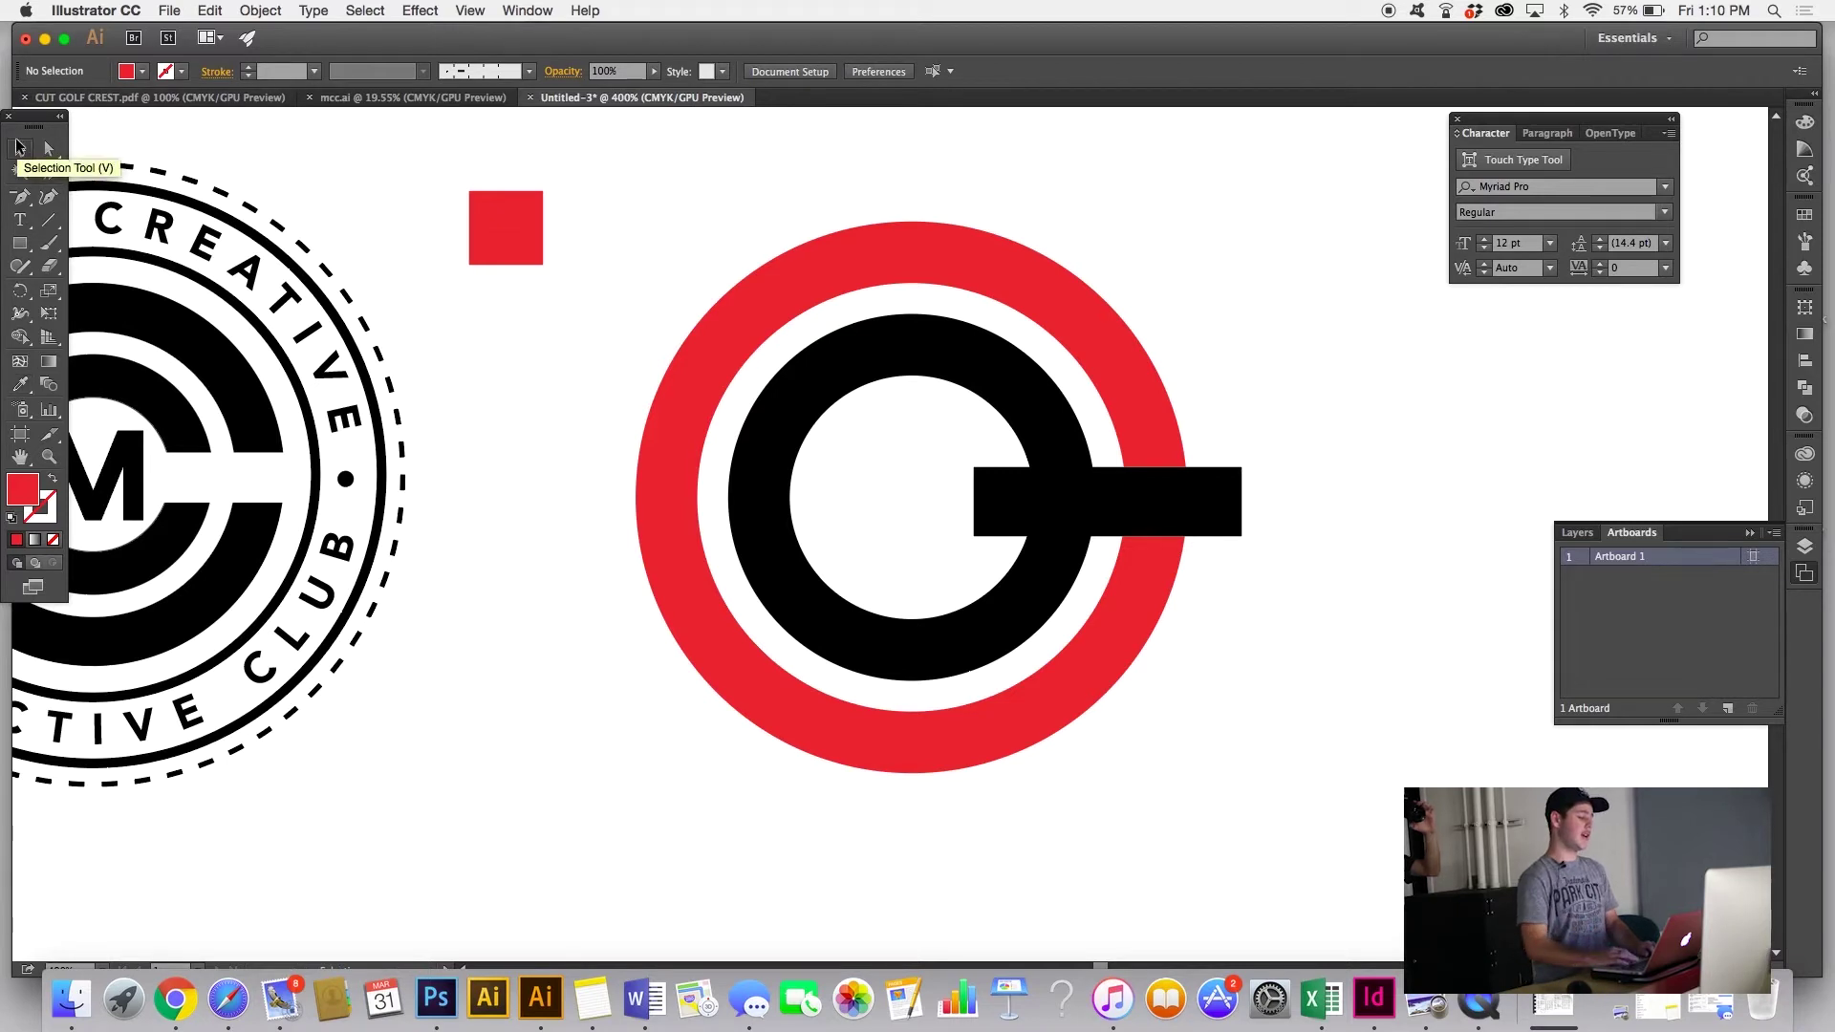
click(142, 71)
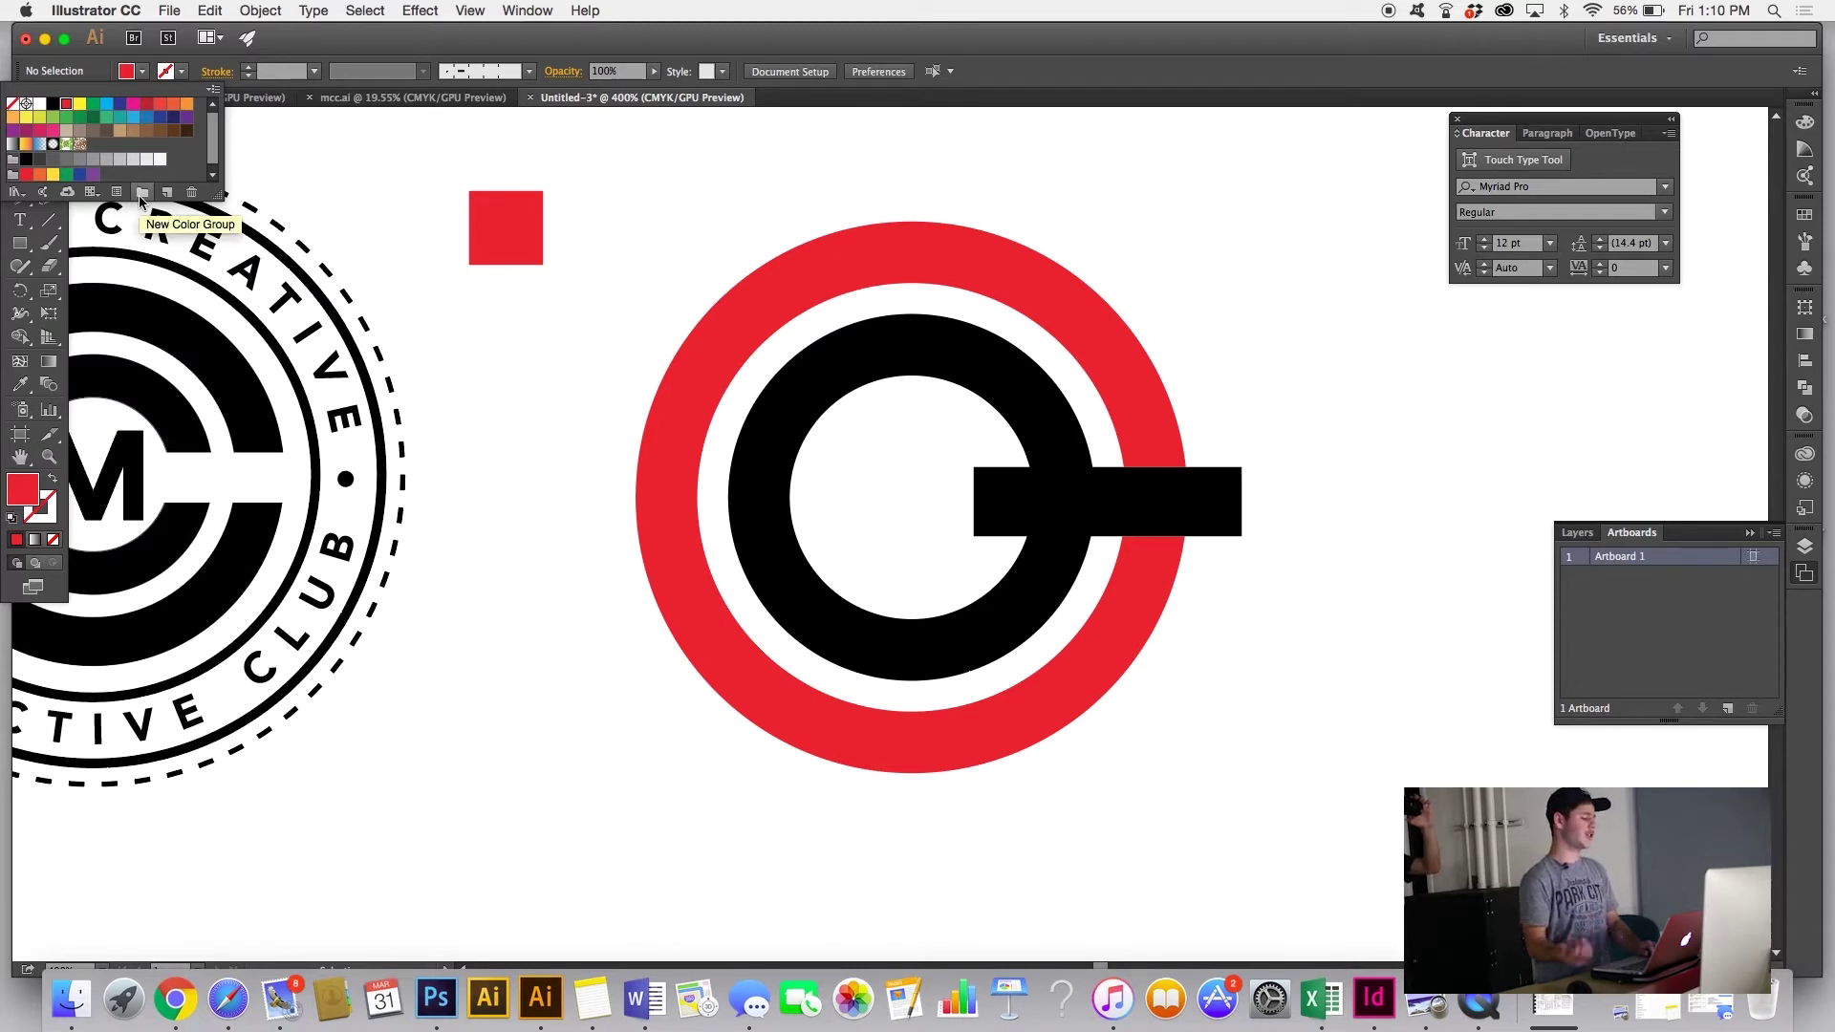
click(437, 287)
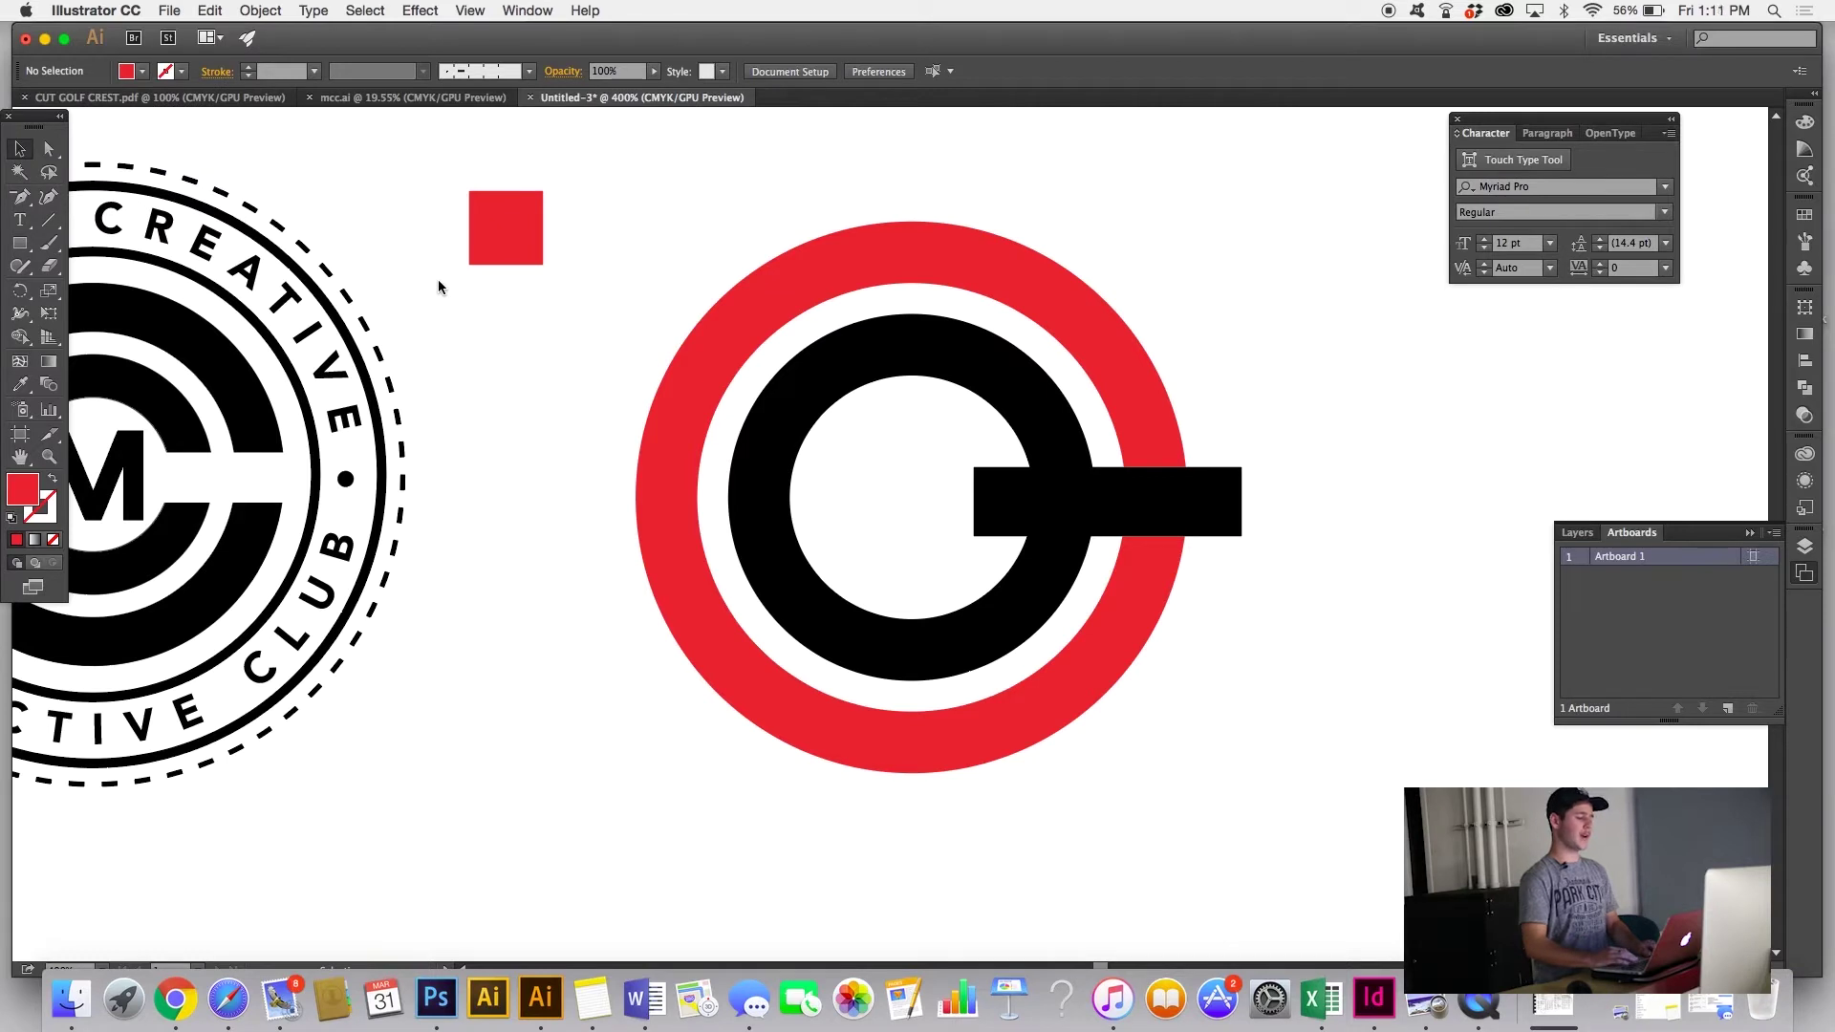
Step: Restore the outer ring's black fill and make the rectangle white with the Eyedropper tool
click(21, 383)
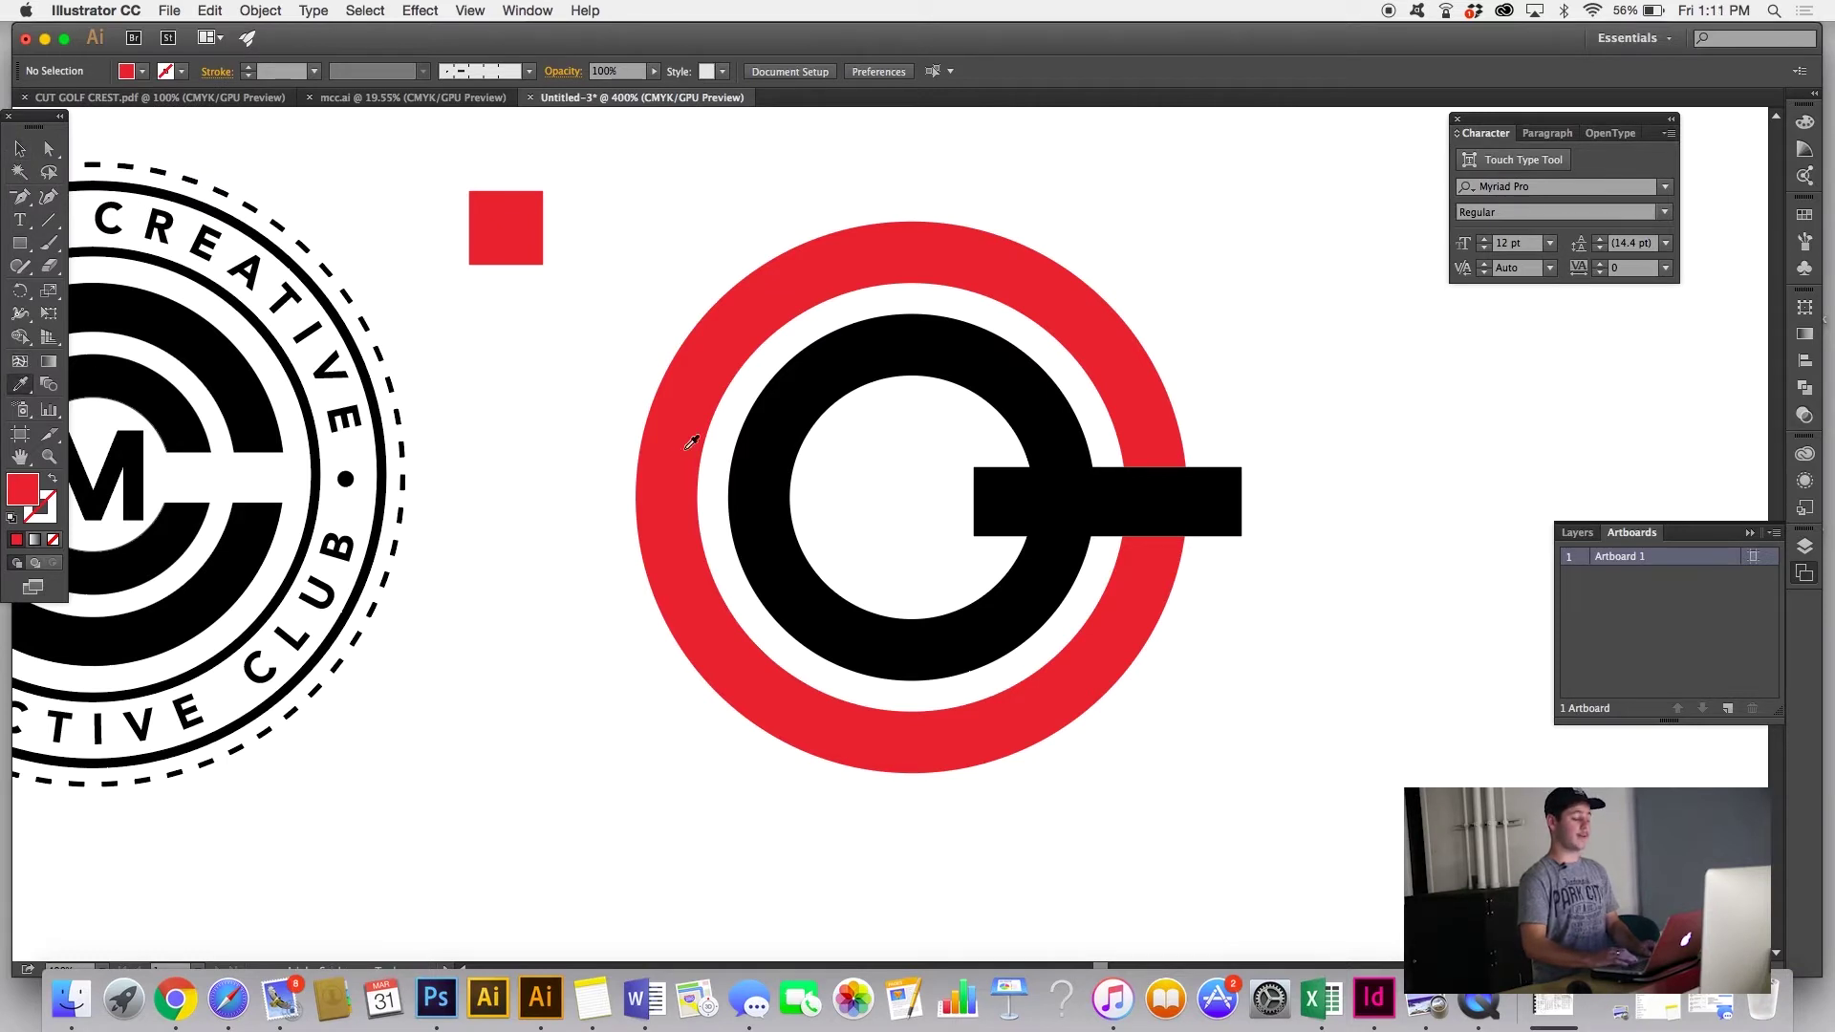
click(823, 402)
alt+click(717, 328)
click(1299, 402)
alt+click(1172, 485)
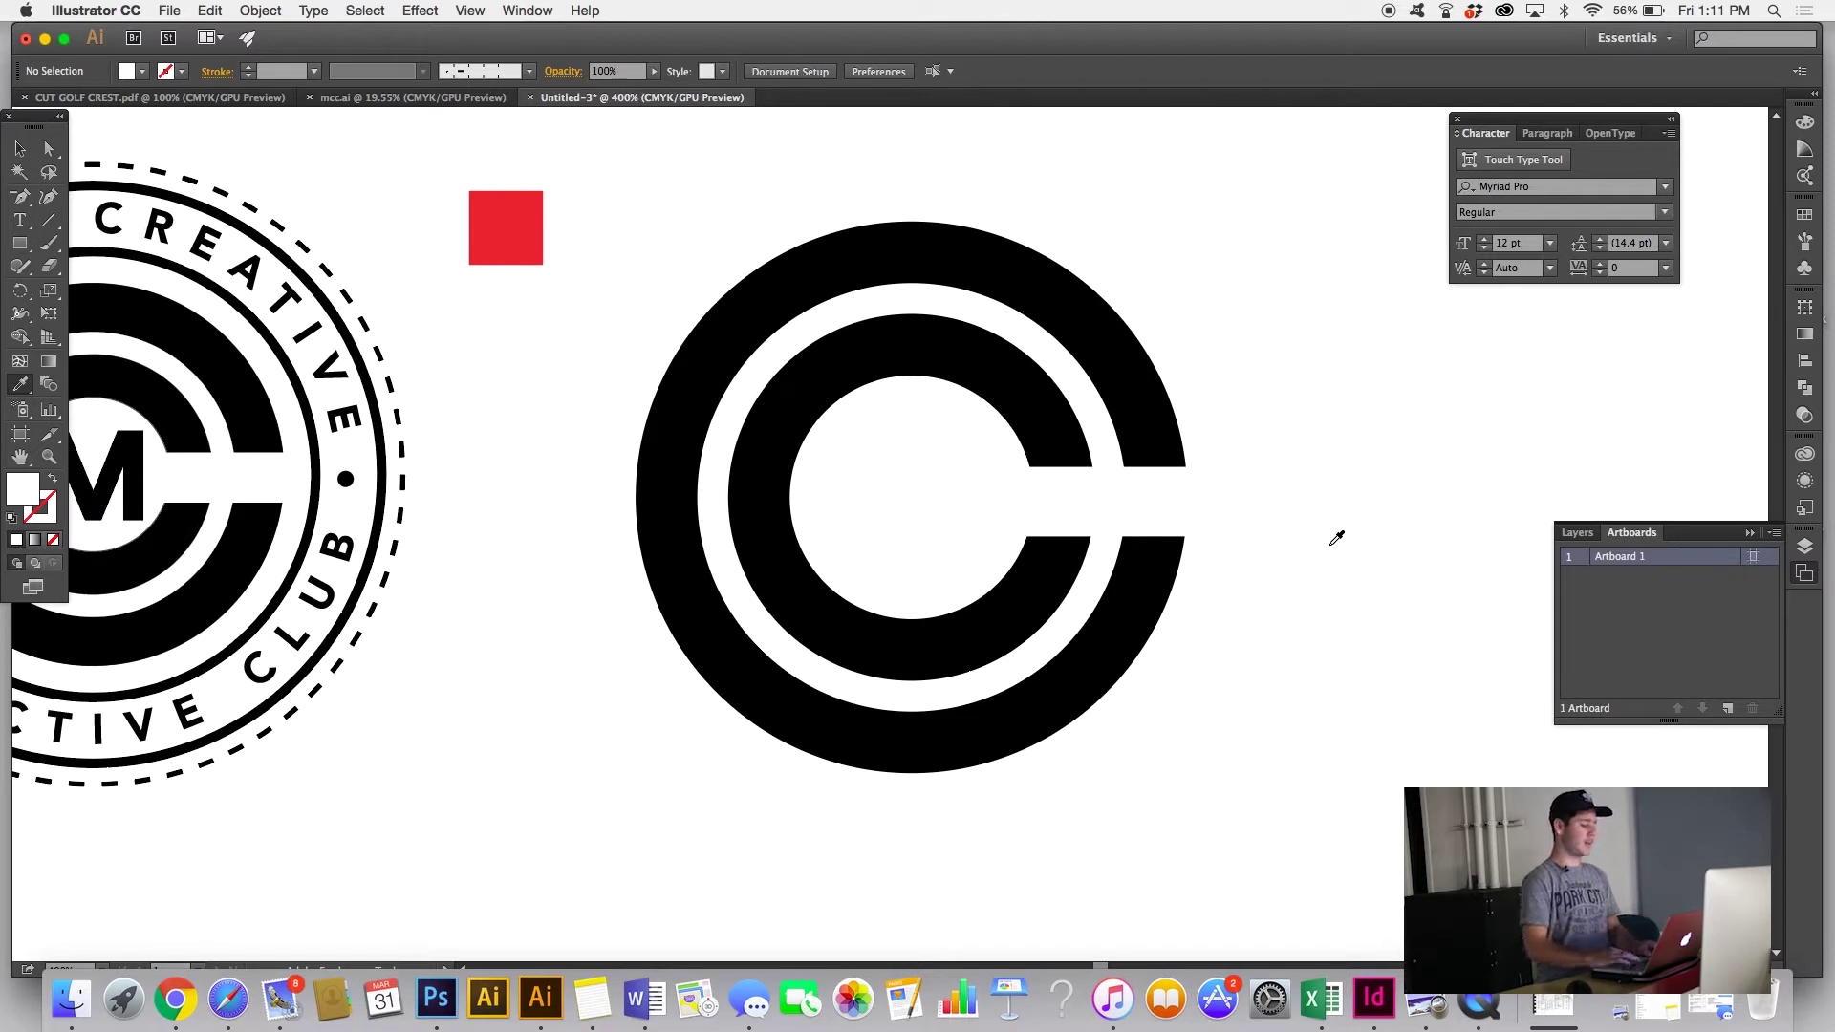
Step: Unite both rings and the white rectangle into one compound shape with Pathfinder
click(20, 148)
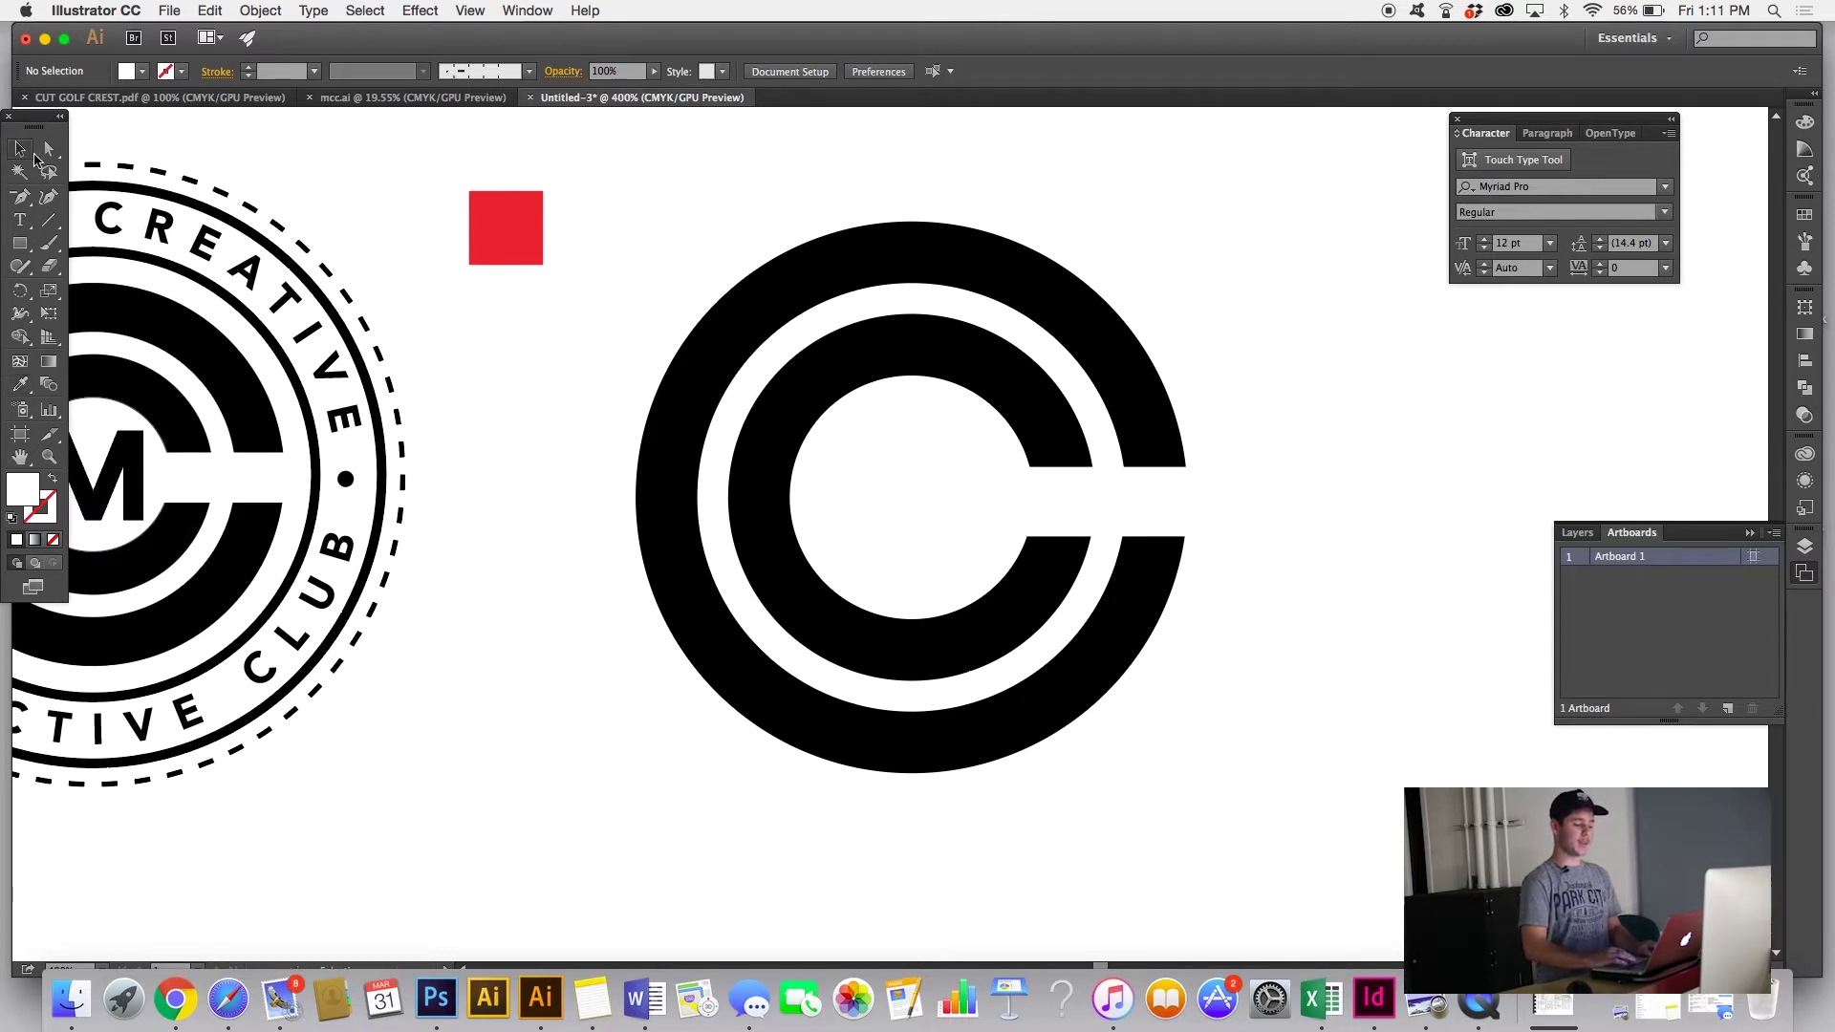
drag(1297, 365, 1127, 545)
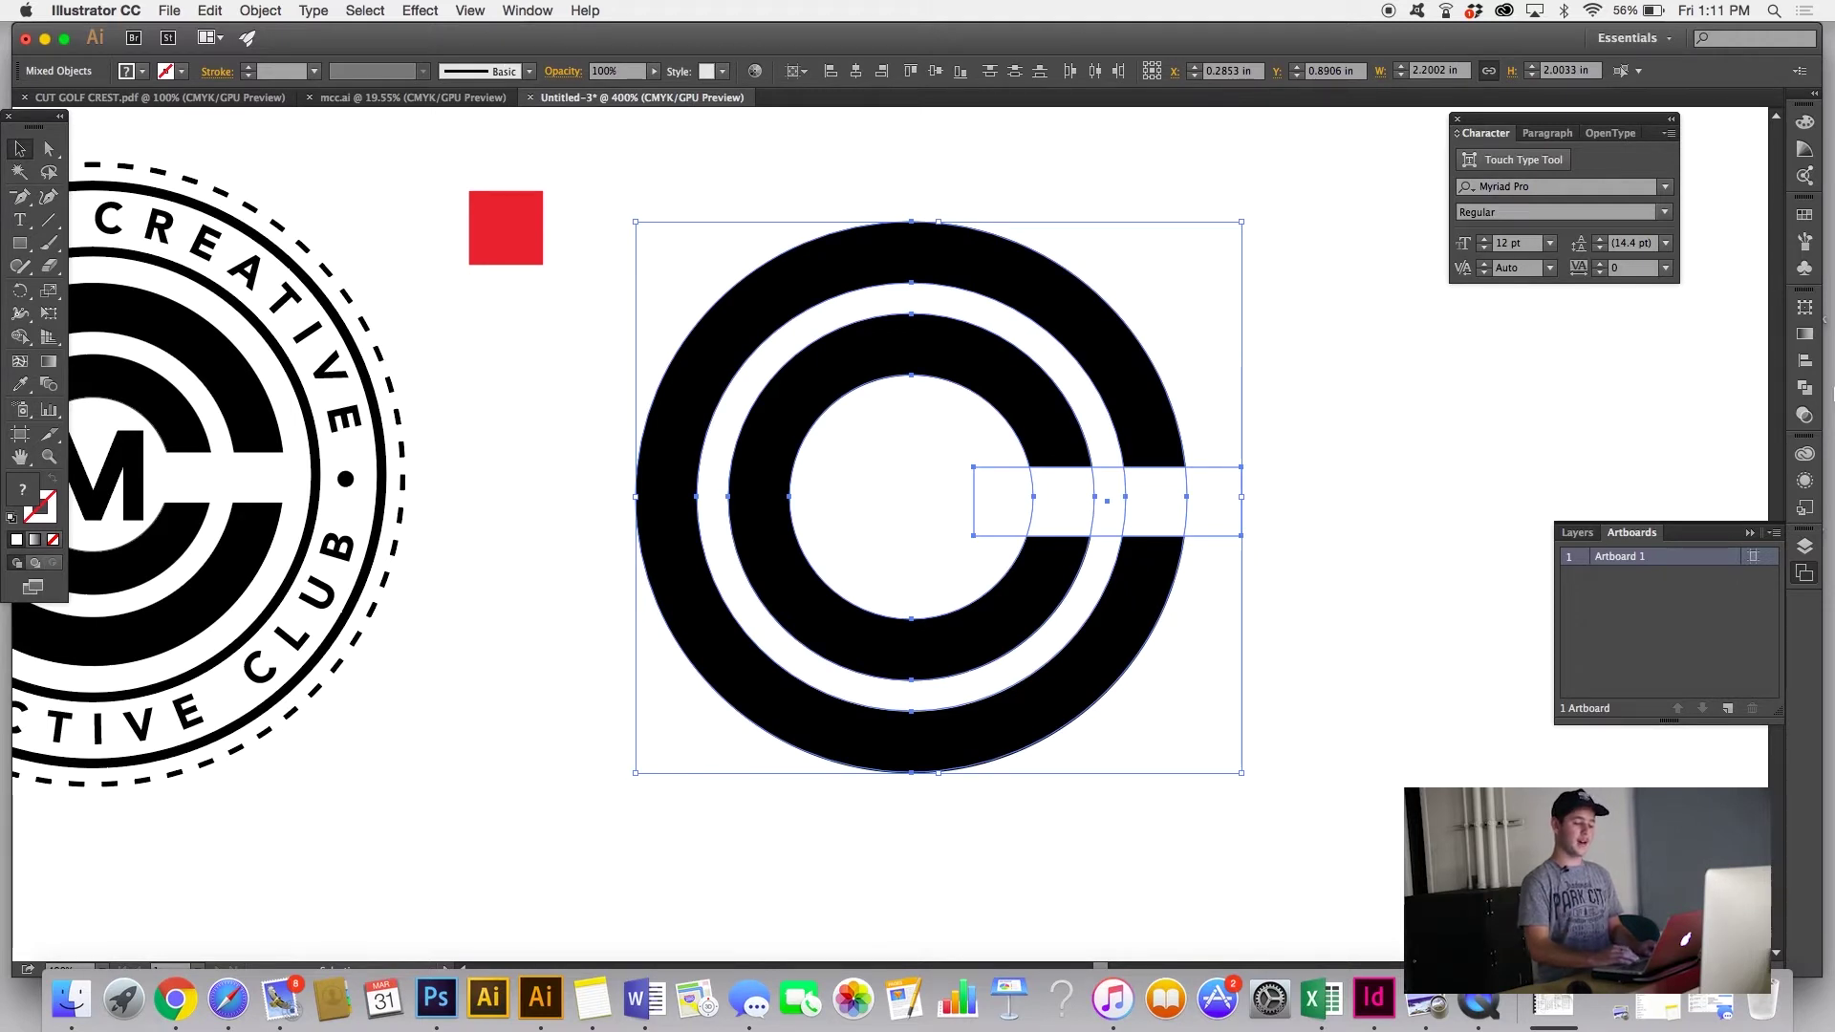
click(1805, 388)
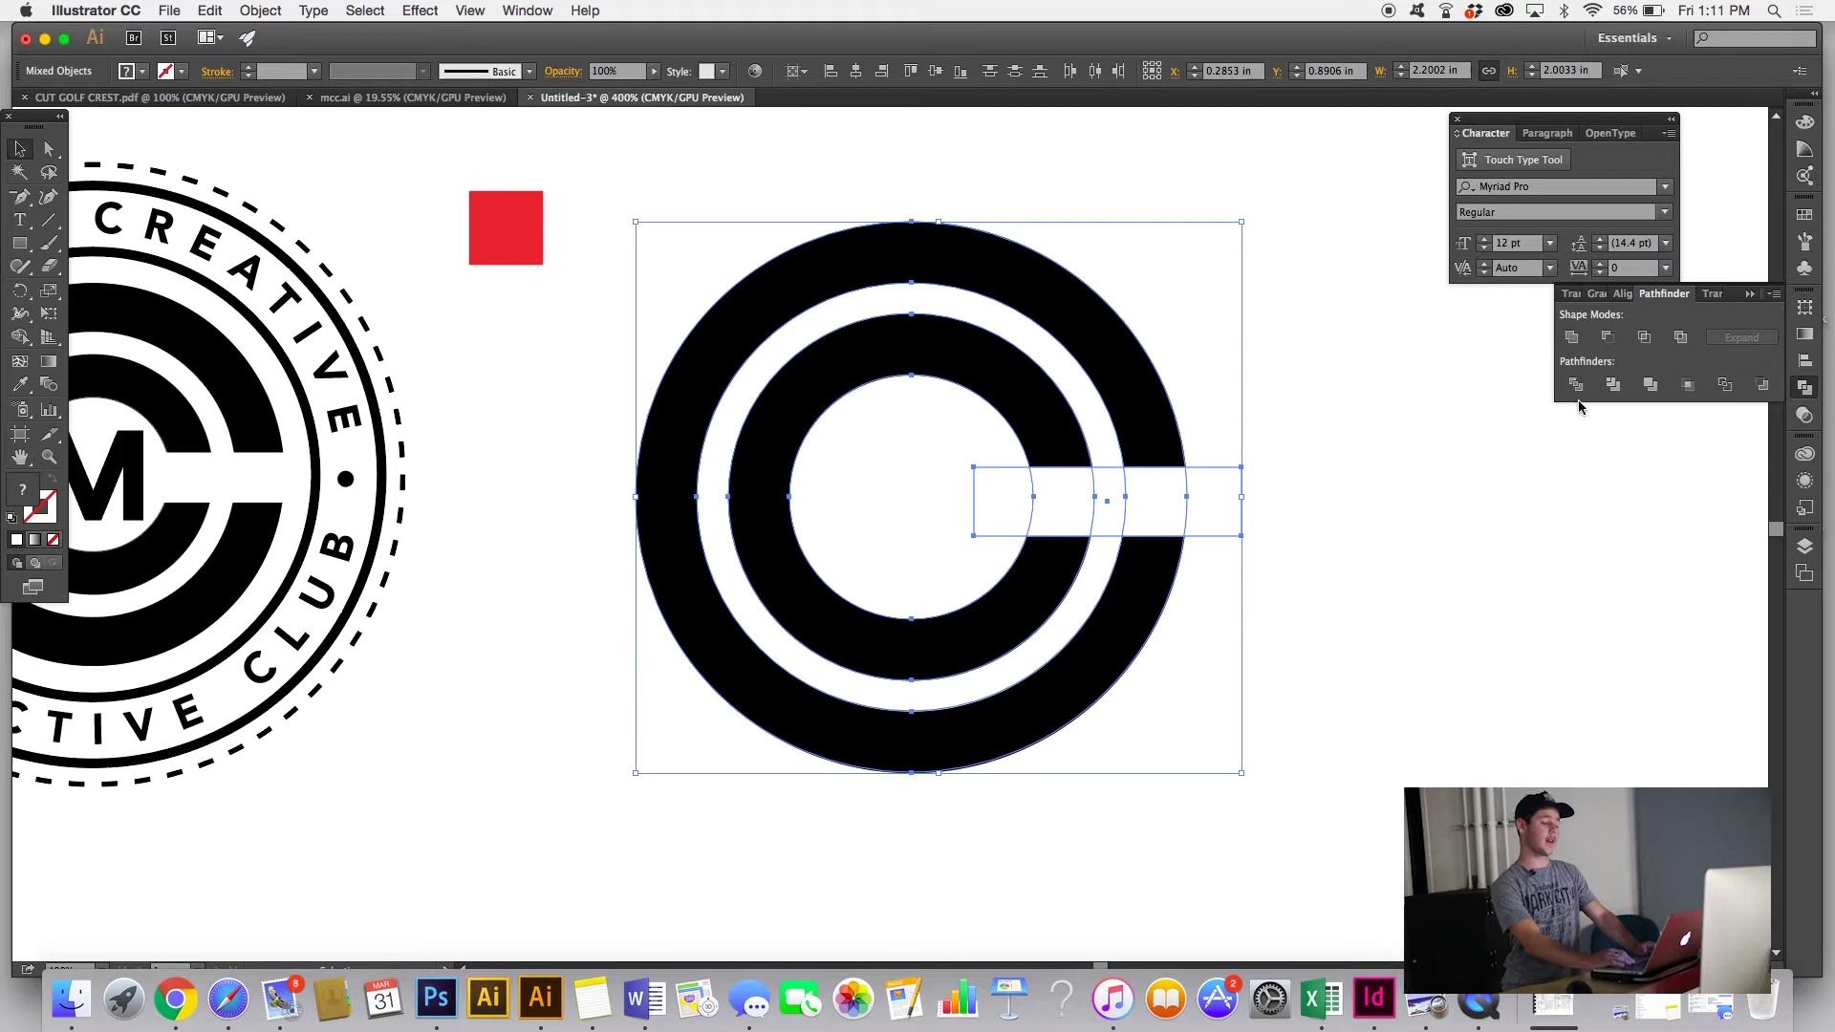
click(1572, 340)
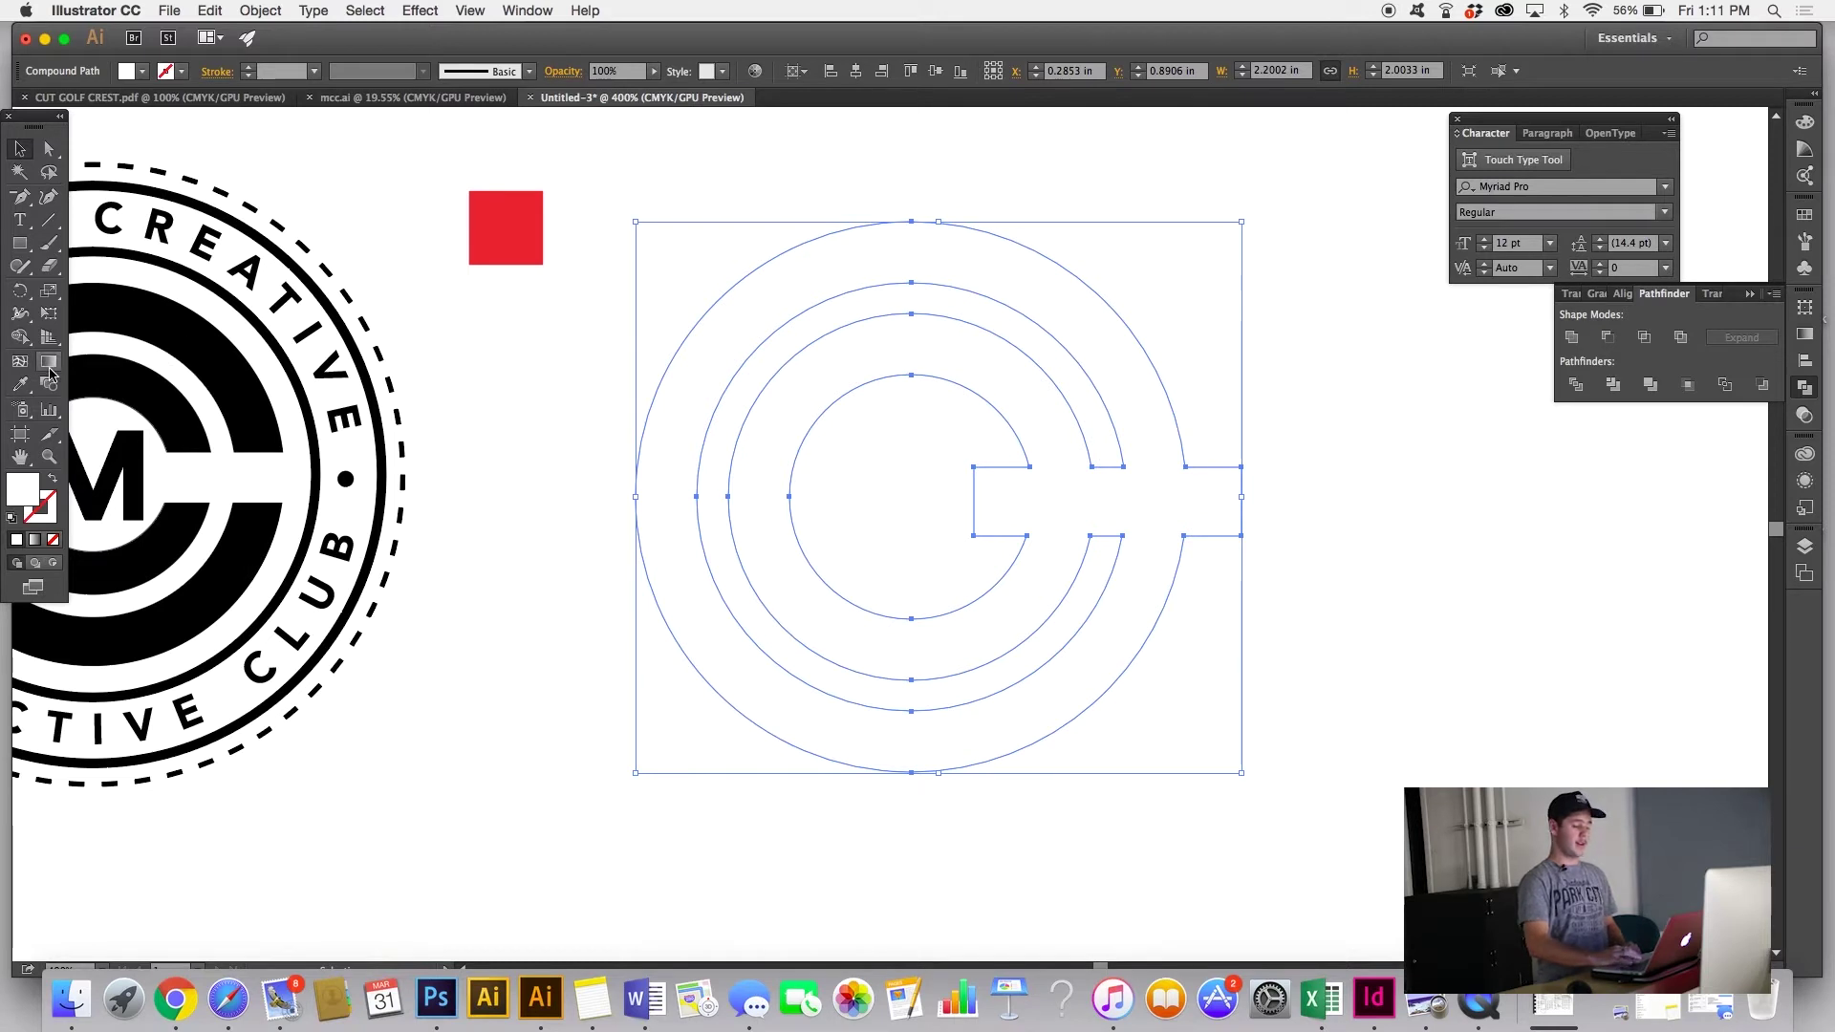
Step: Recolour the united shape with the red square's fill, and undo the recolouring and the Unite operation
click(21, 384)
click(509, 239)
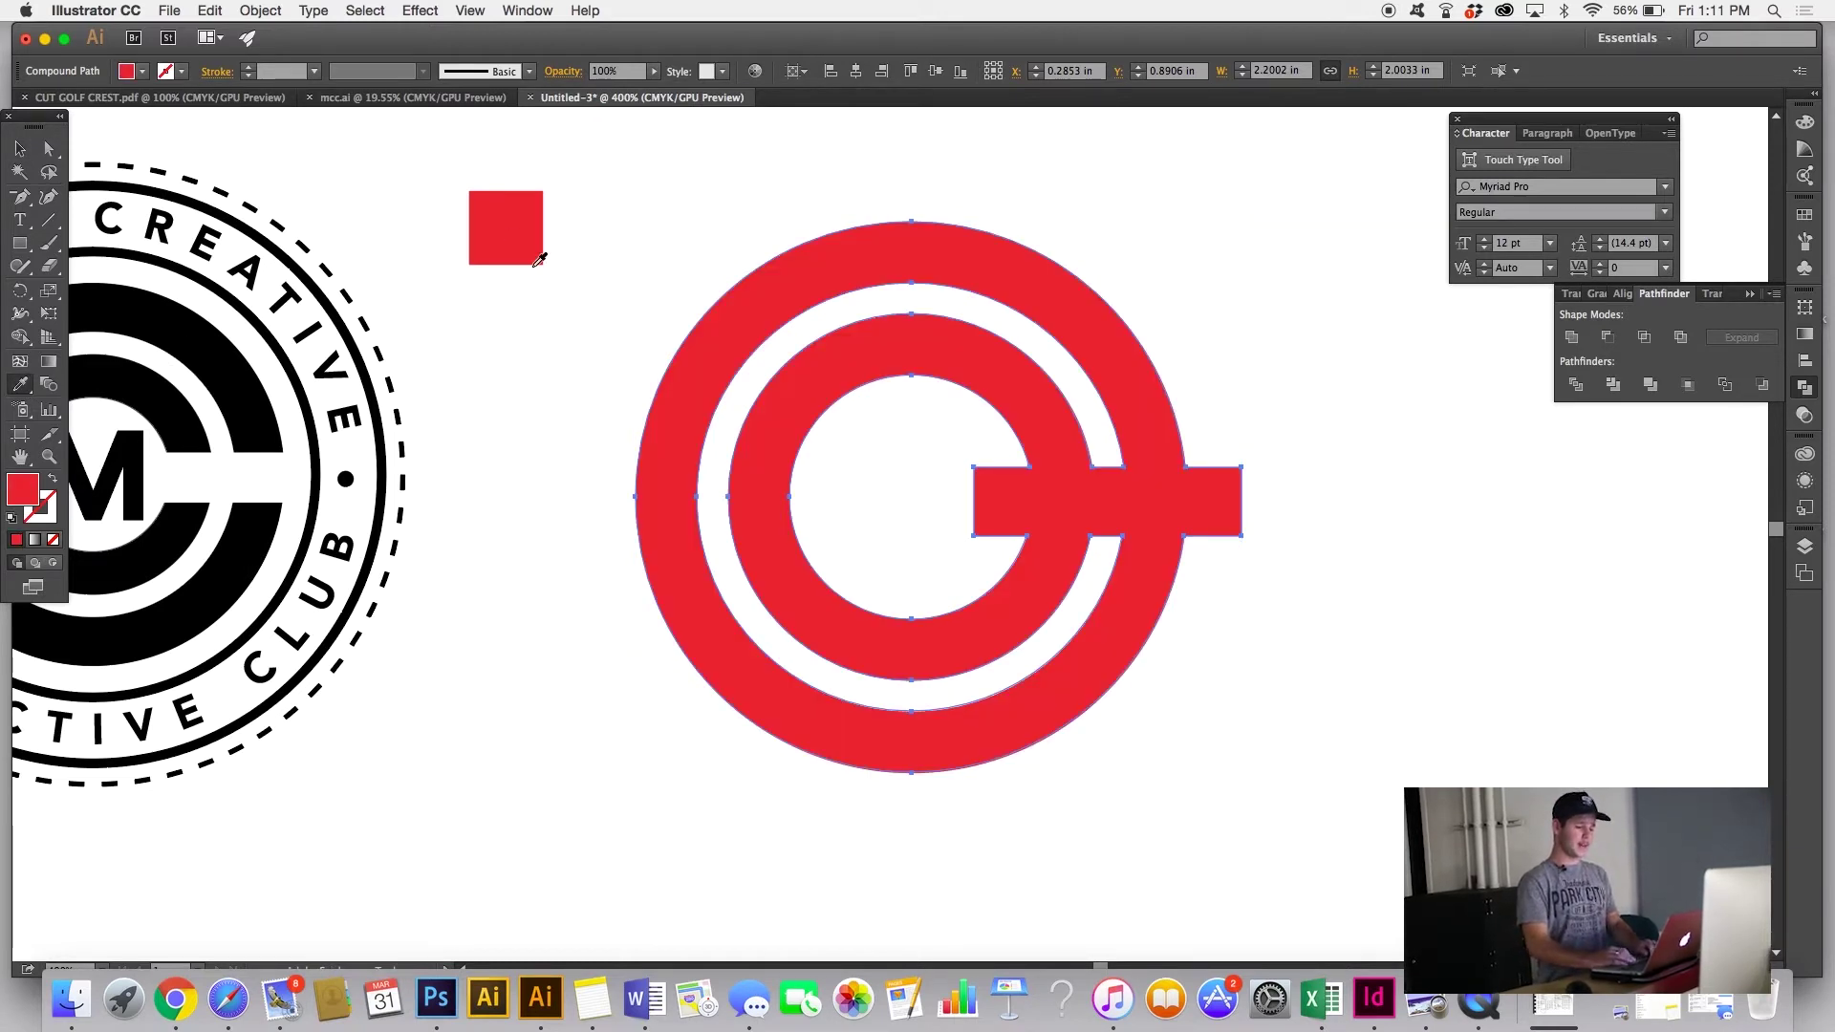
click(654, 342)
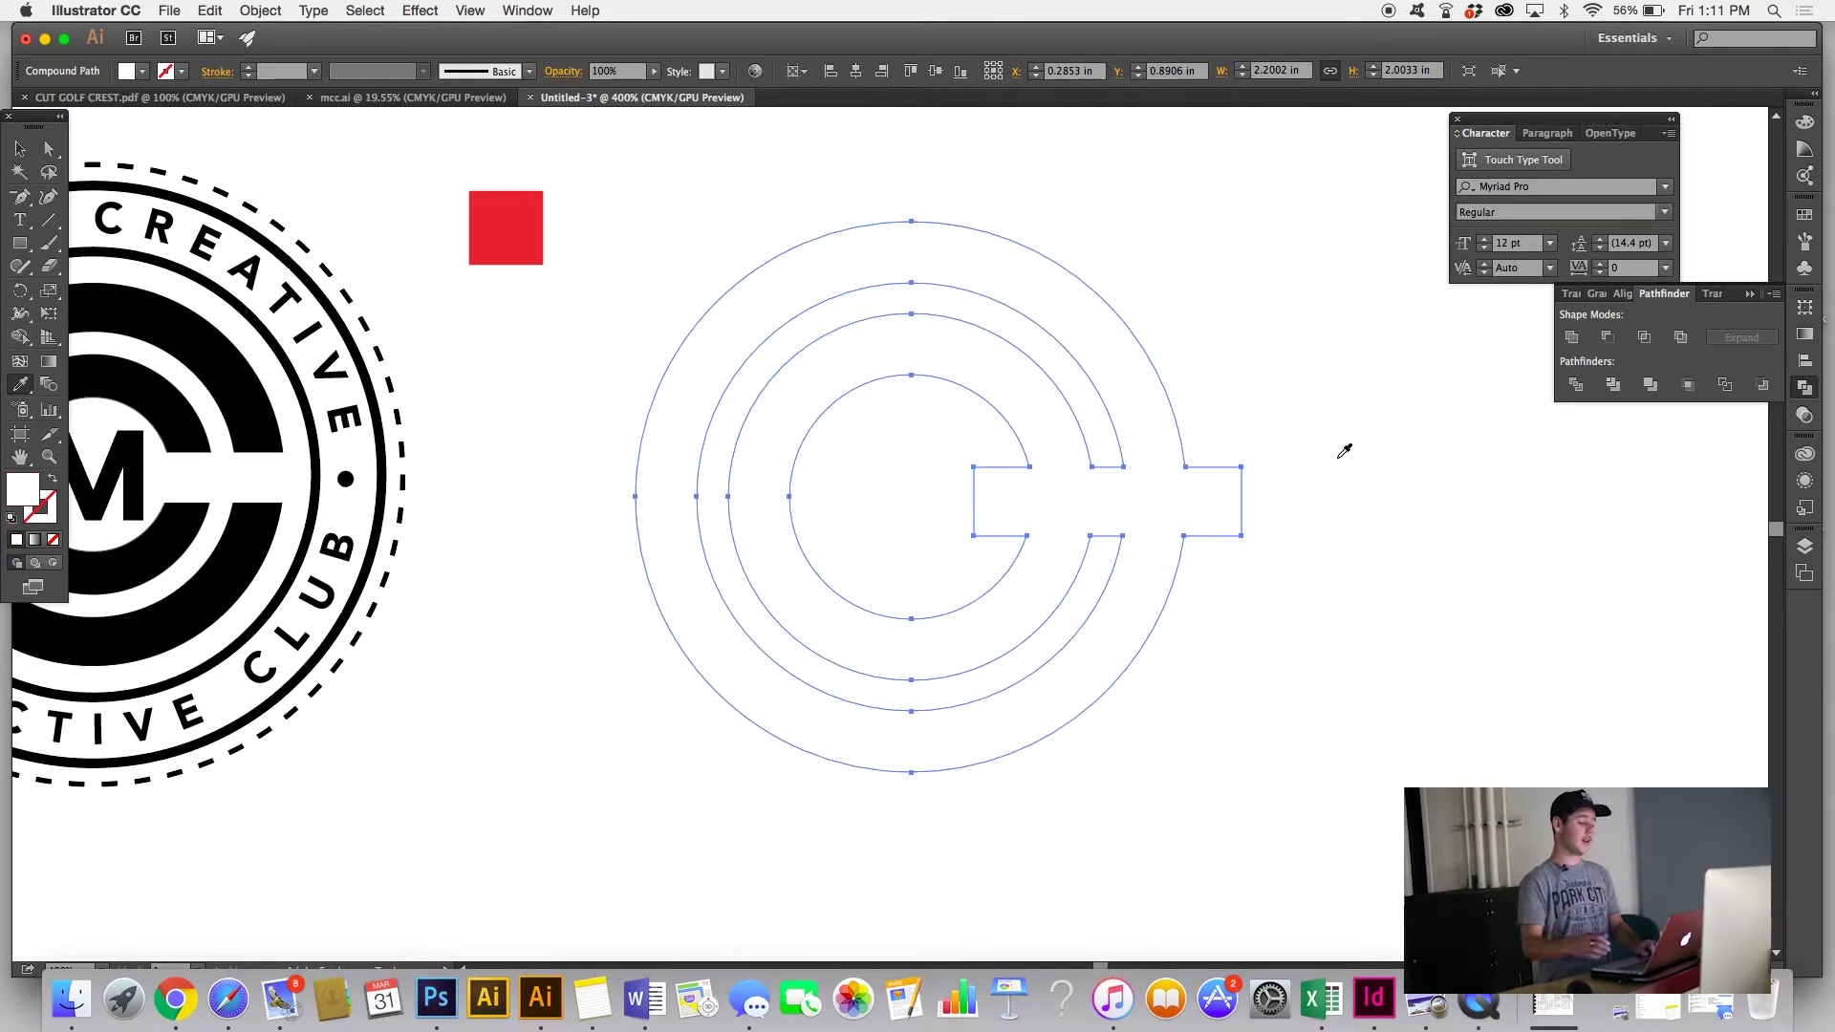
key(super+z)
key(super+z)
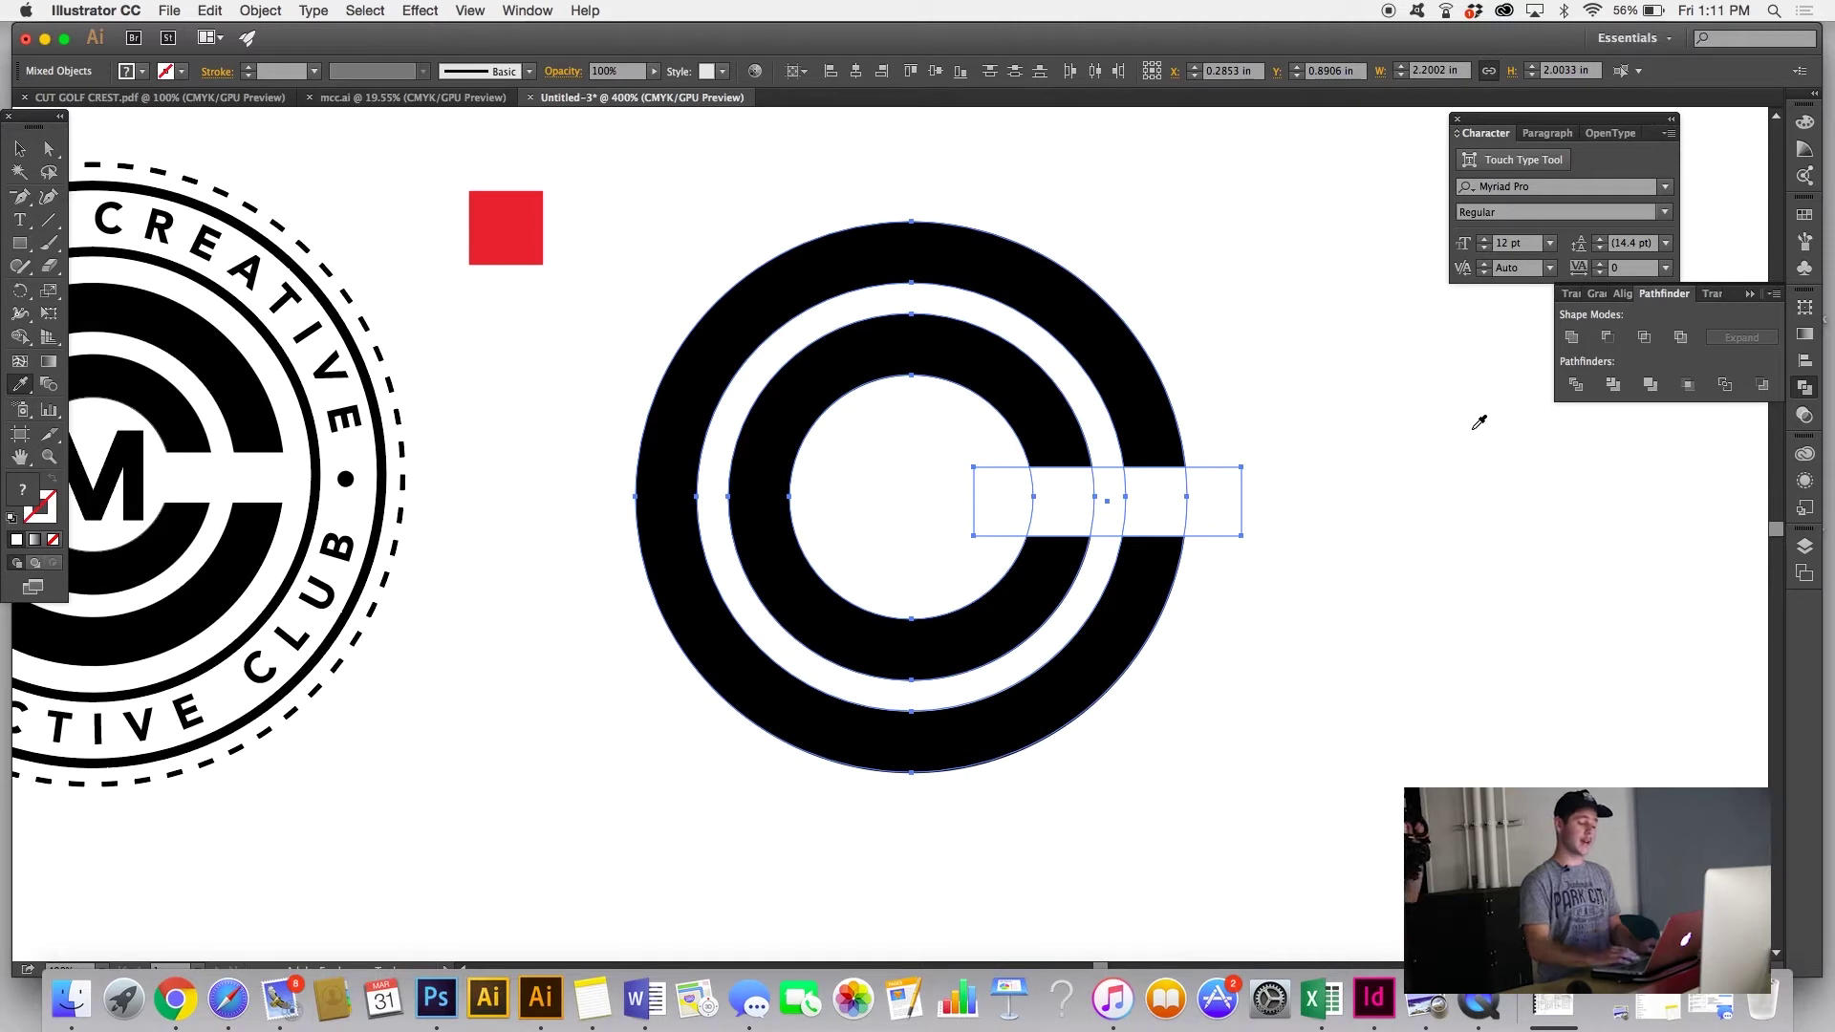
Step: Divide the rings and rectangle with Pathfinder, and delete the pieces inside the gap to leave two C shapes
key(super+g)
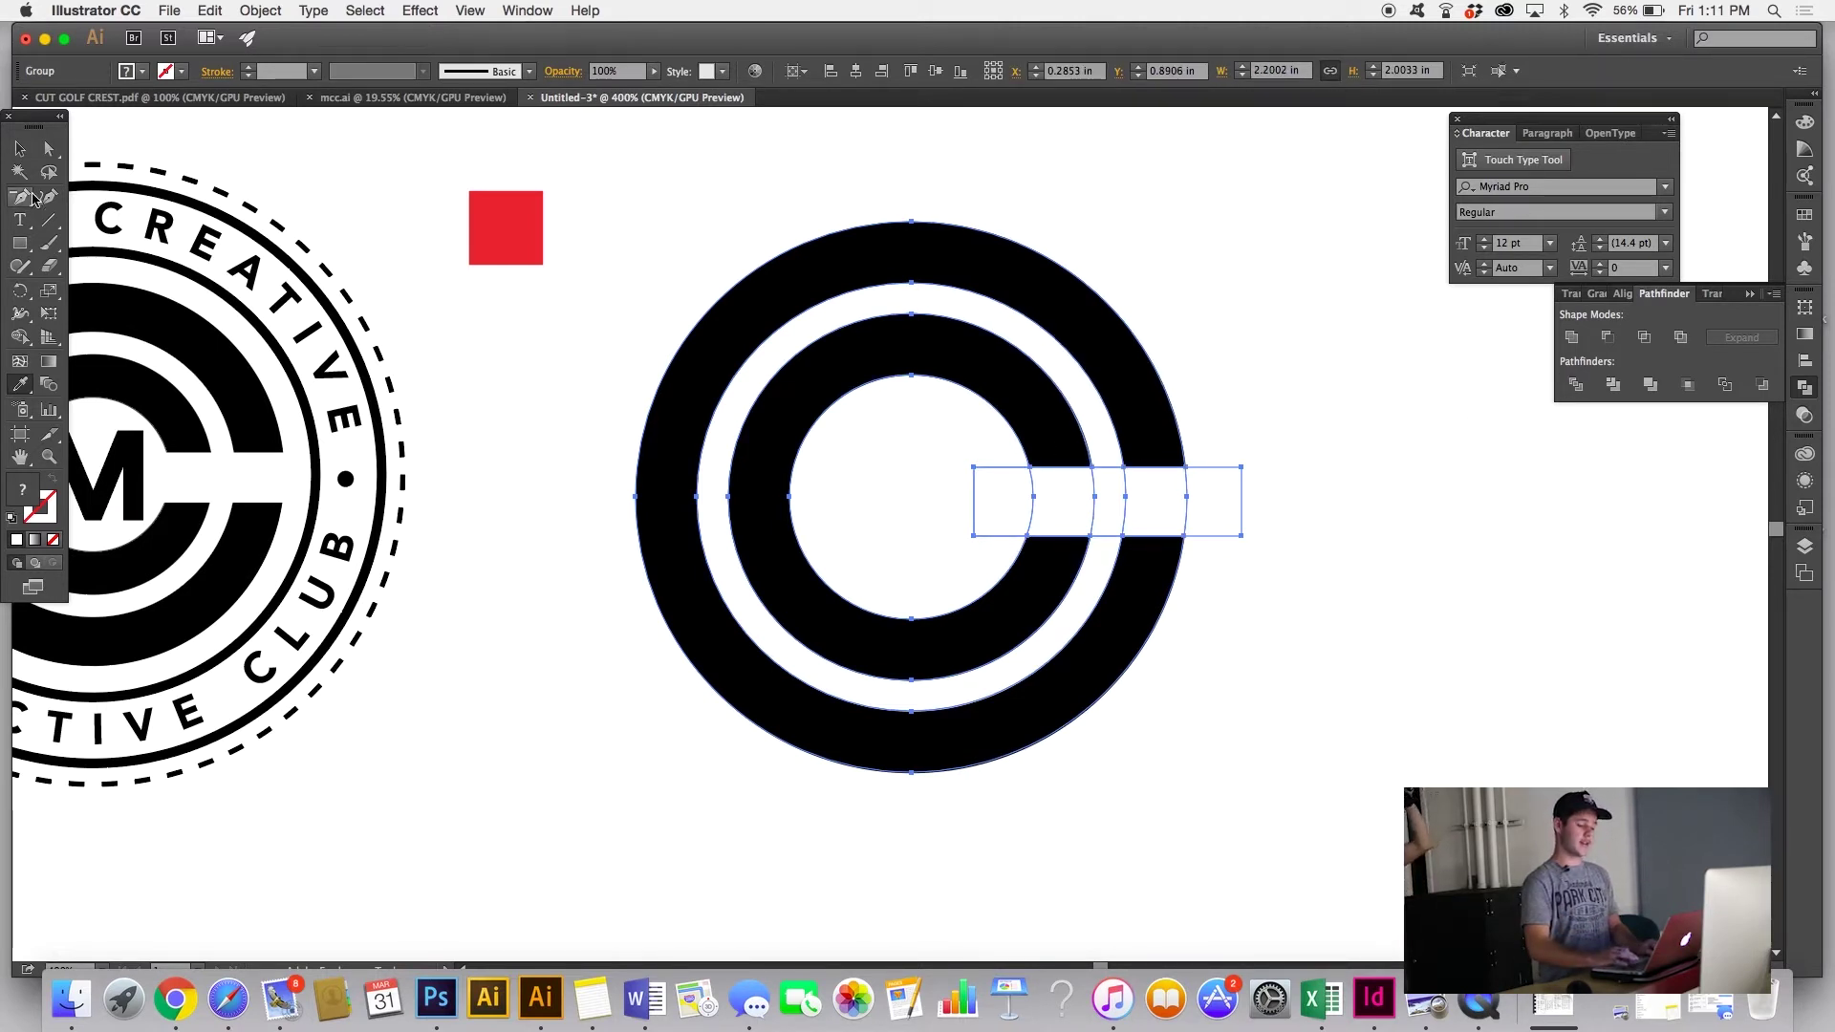
key(a)
drag(1337, 516, 962, 495)
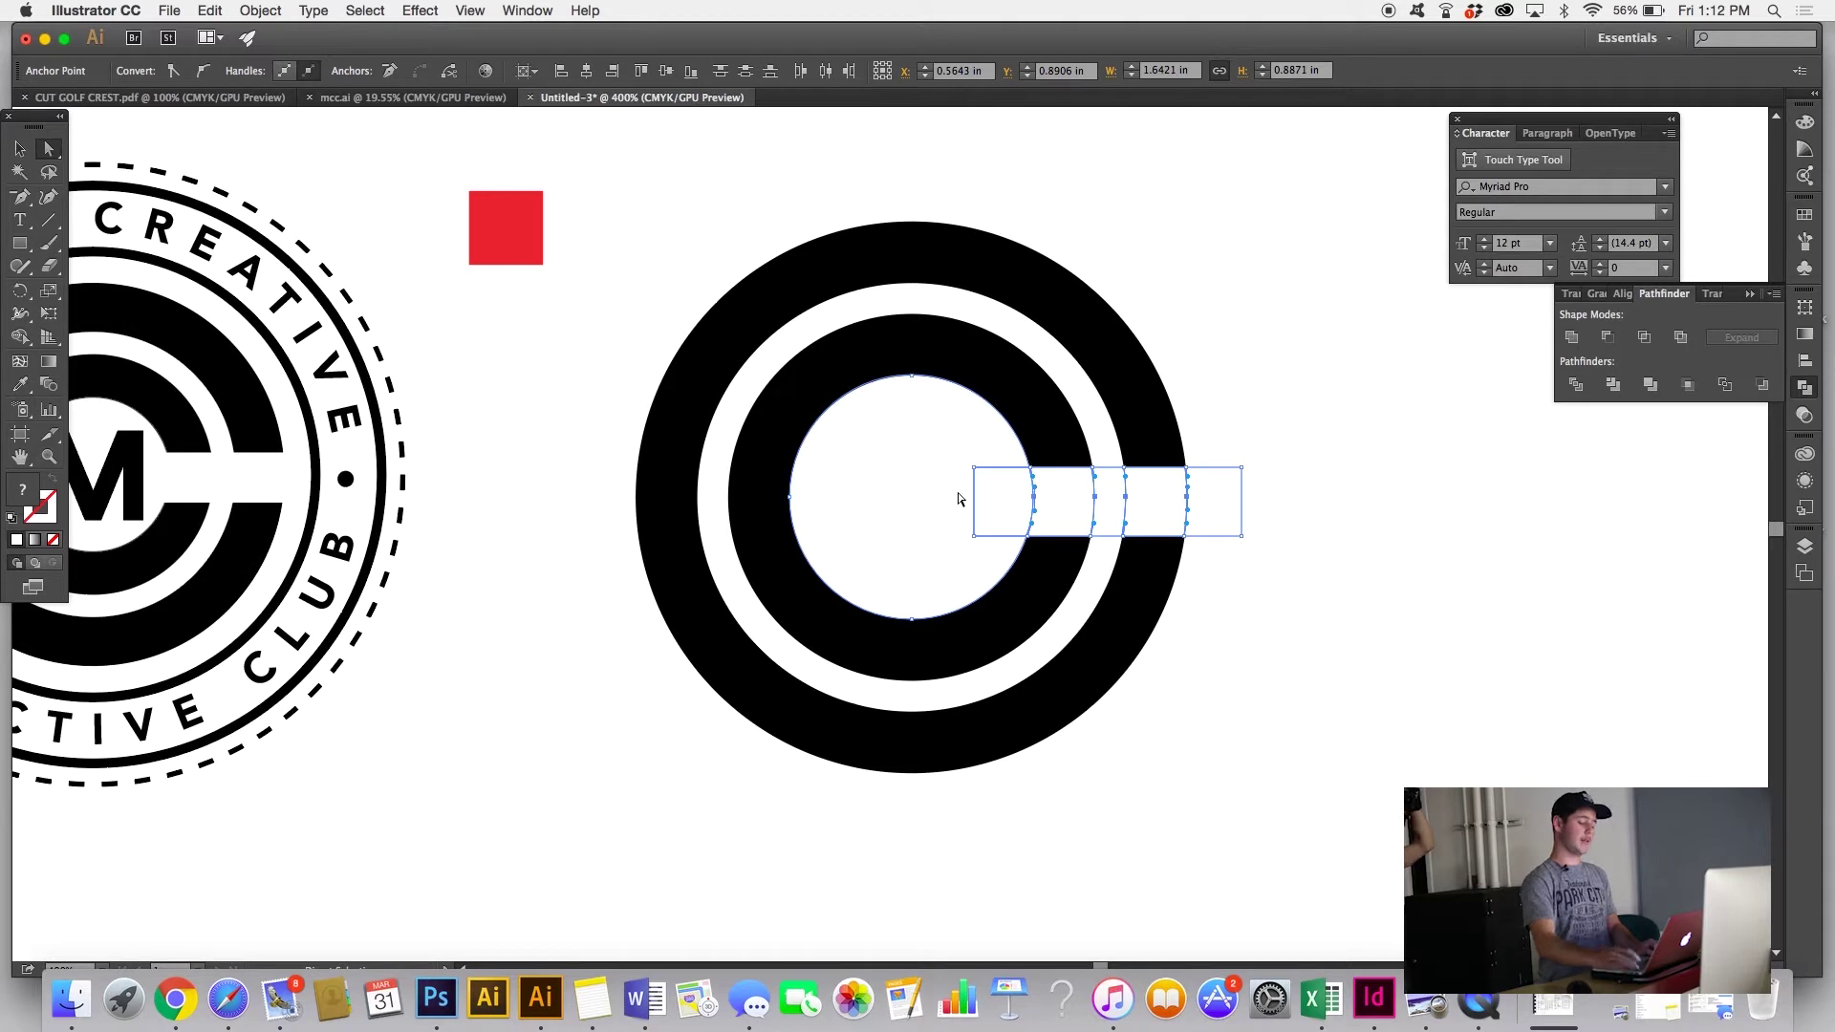
key(Delete)
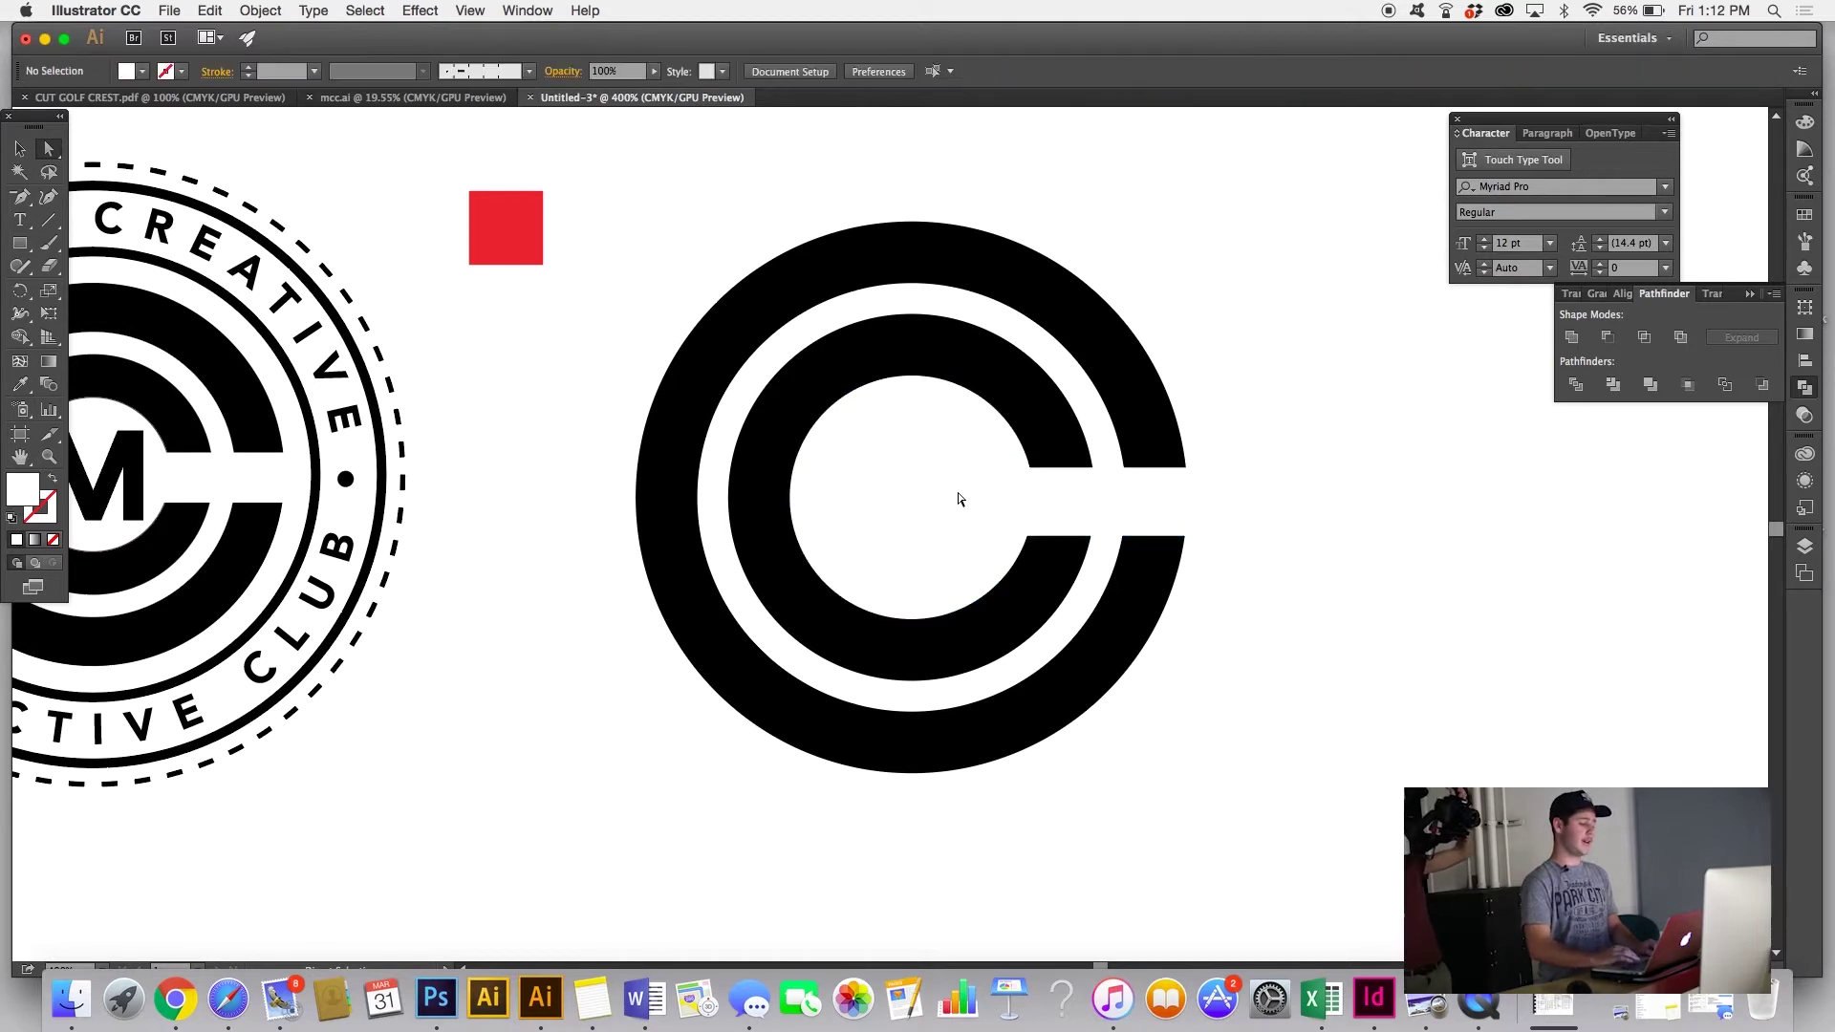
Step: Examine the two C shapes' outlines and check for unfilled paths between them with the Magic Wand
click(19, 150)
drag(632, 256, 1217, 529)
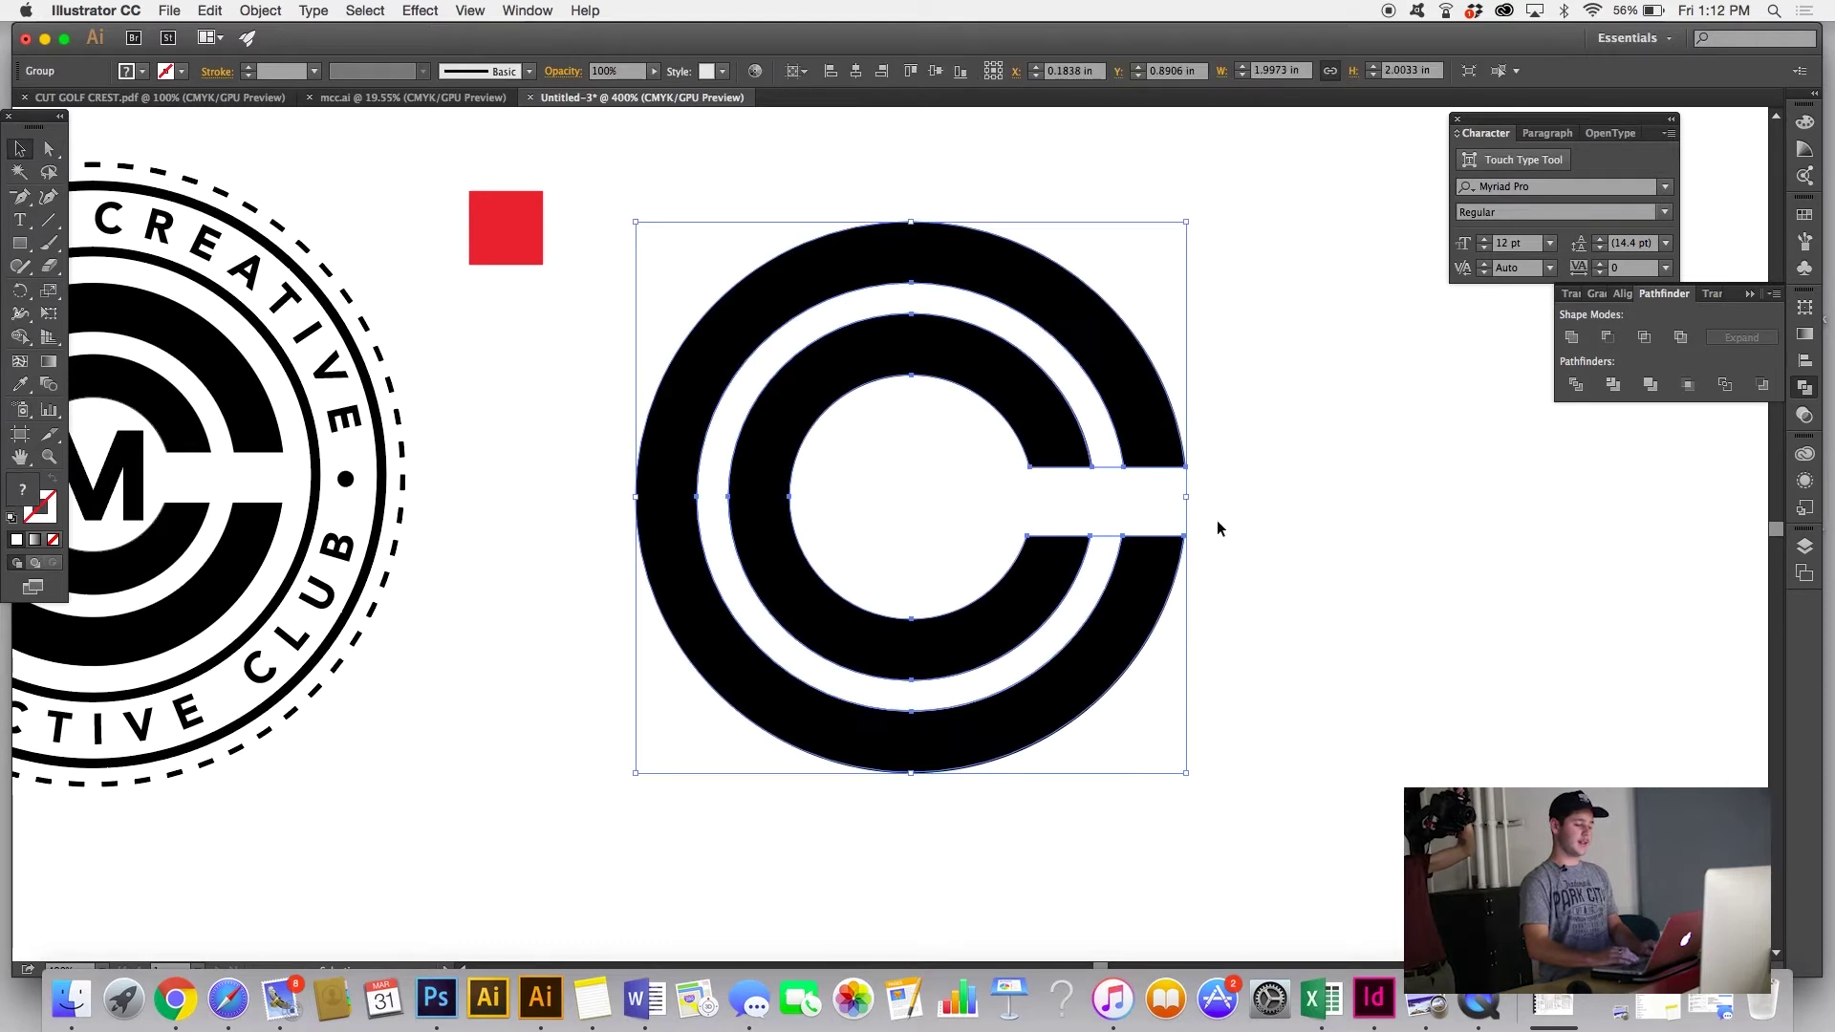
click(1295, 432)
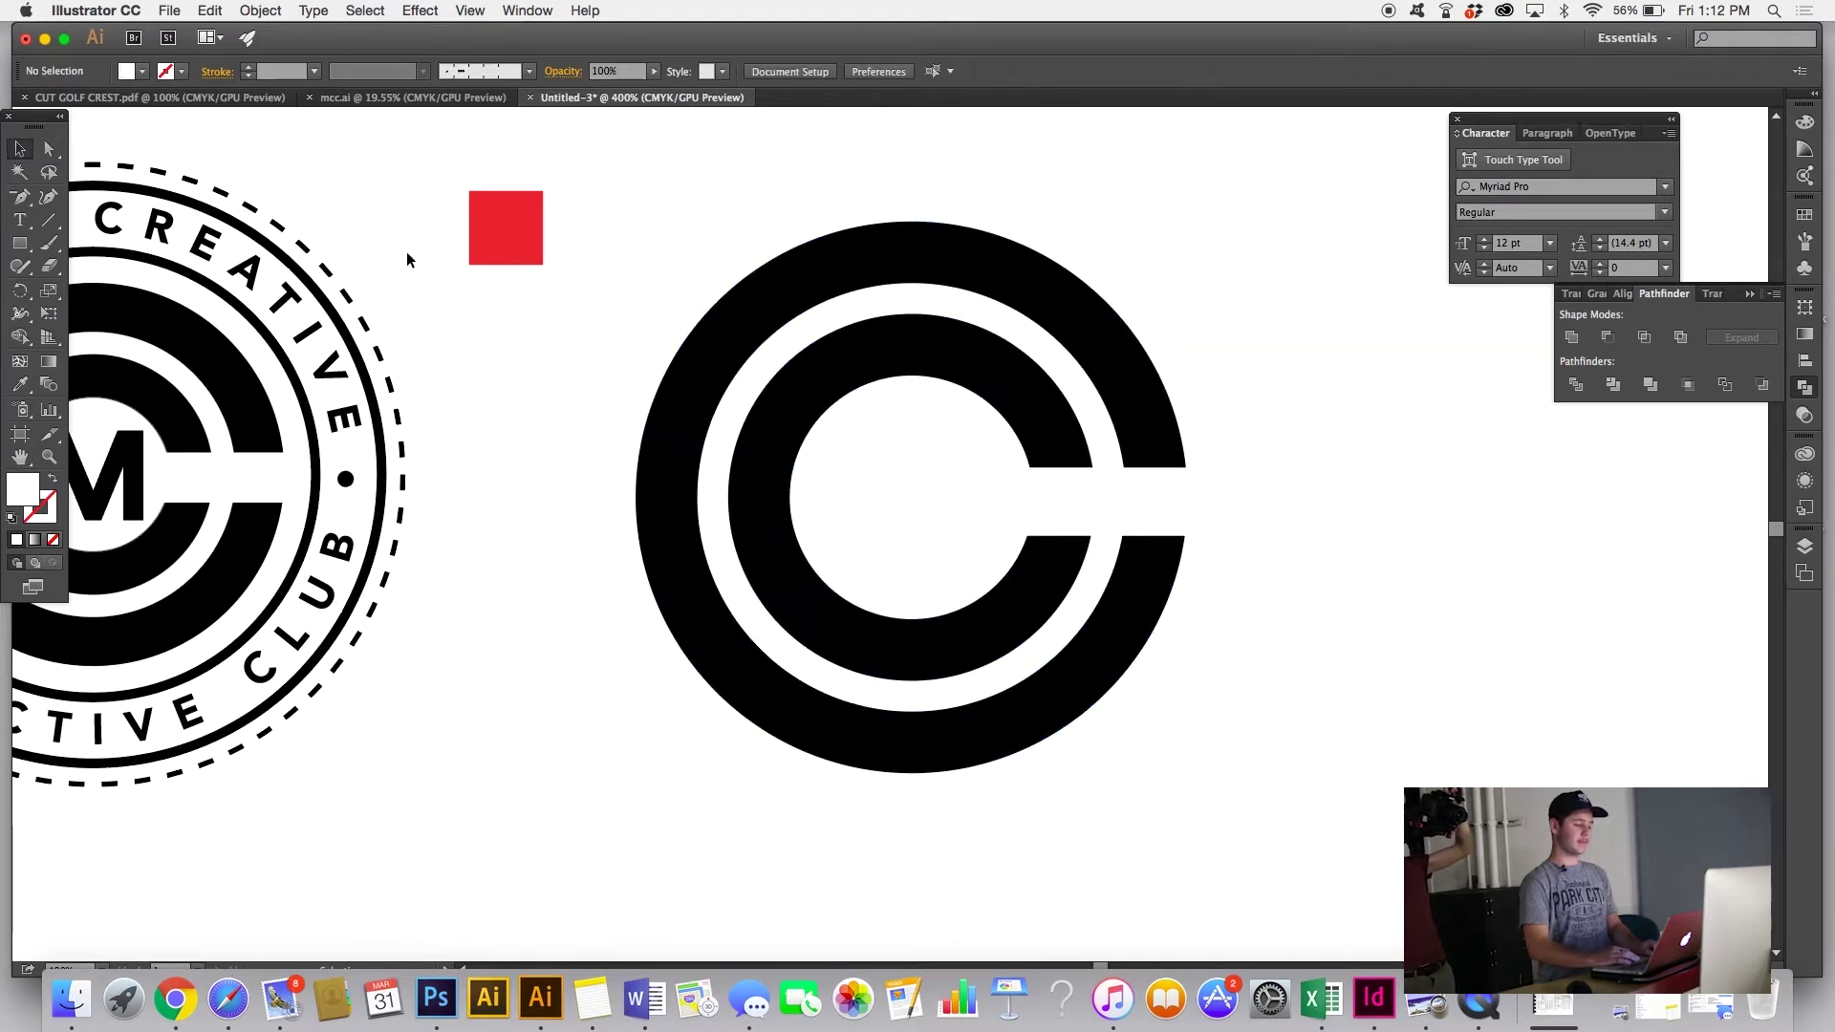
click(19, 172)
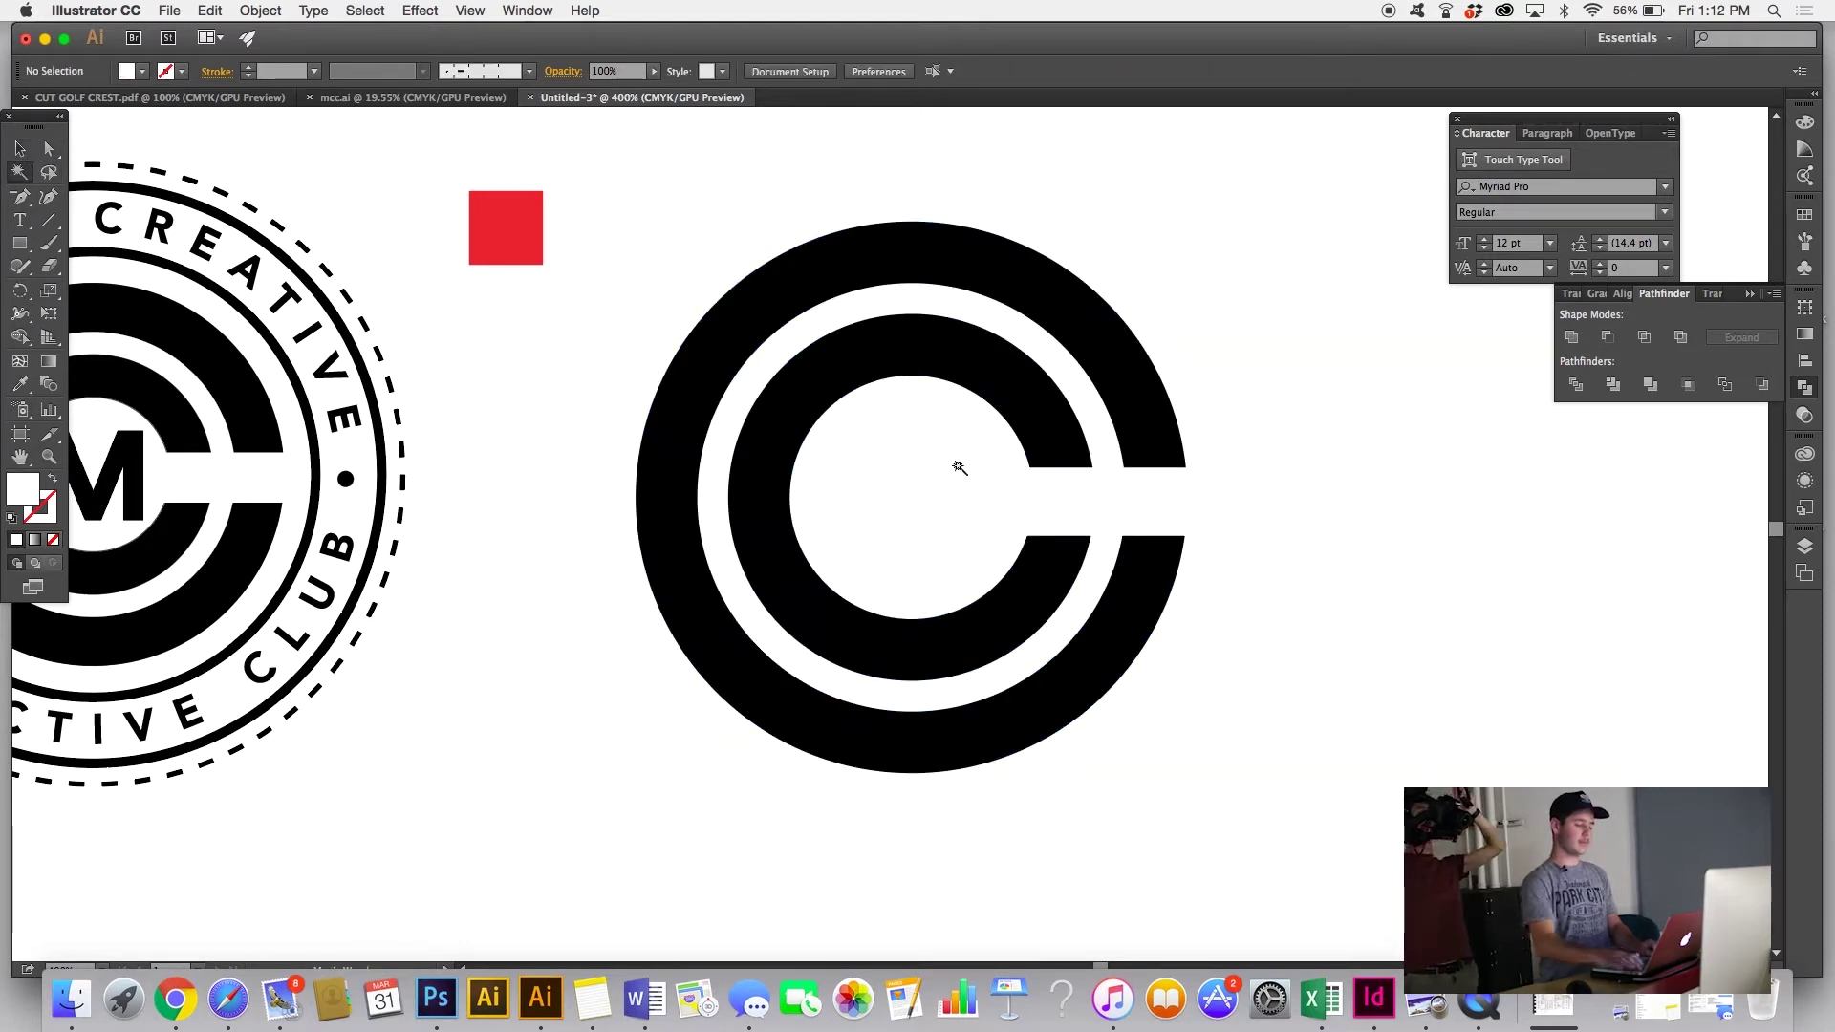
click(1109, 471)
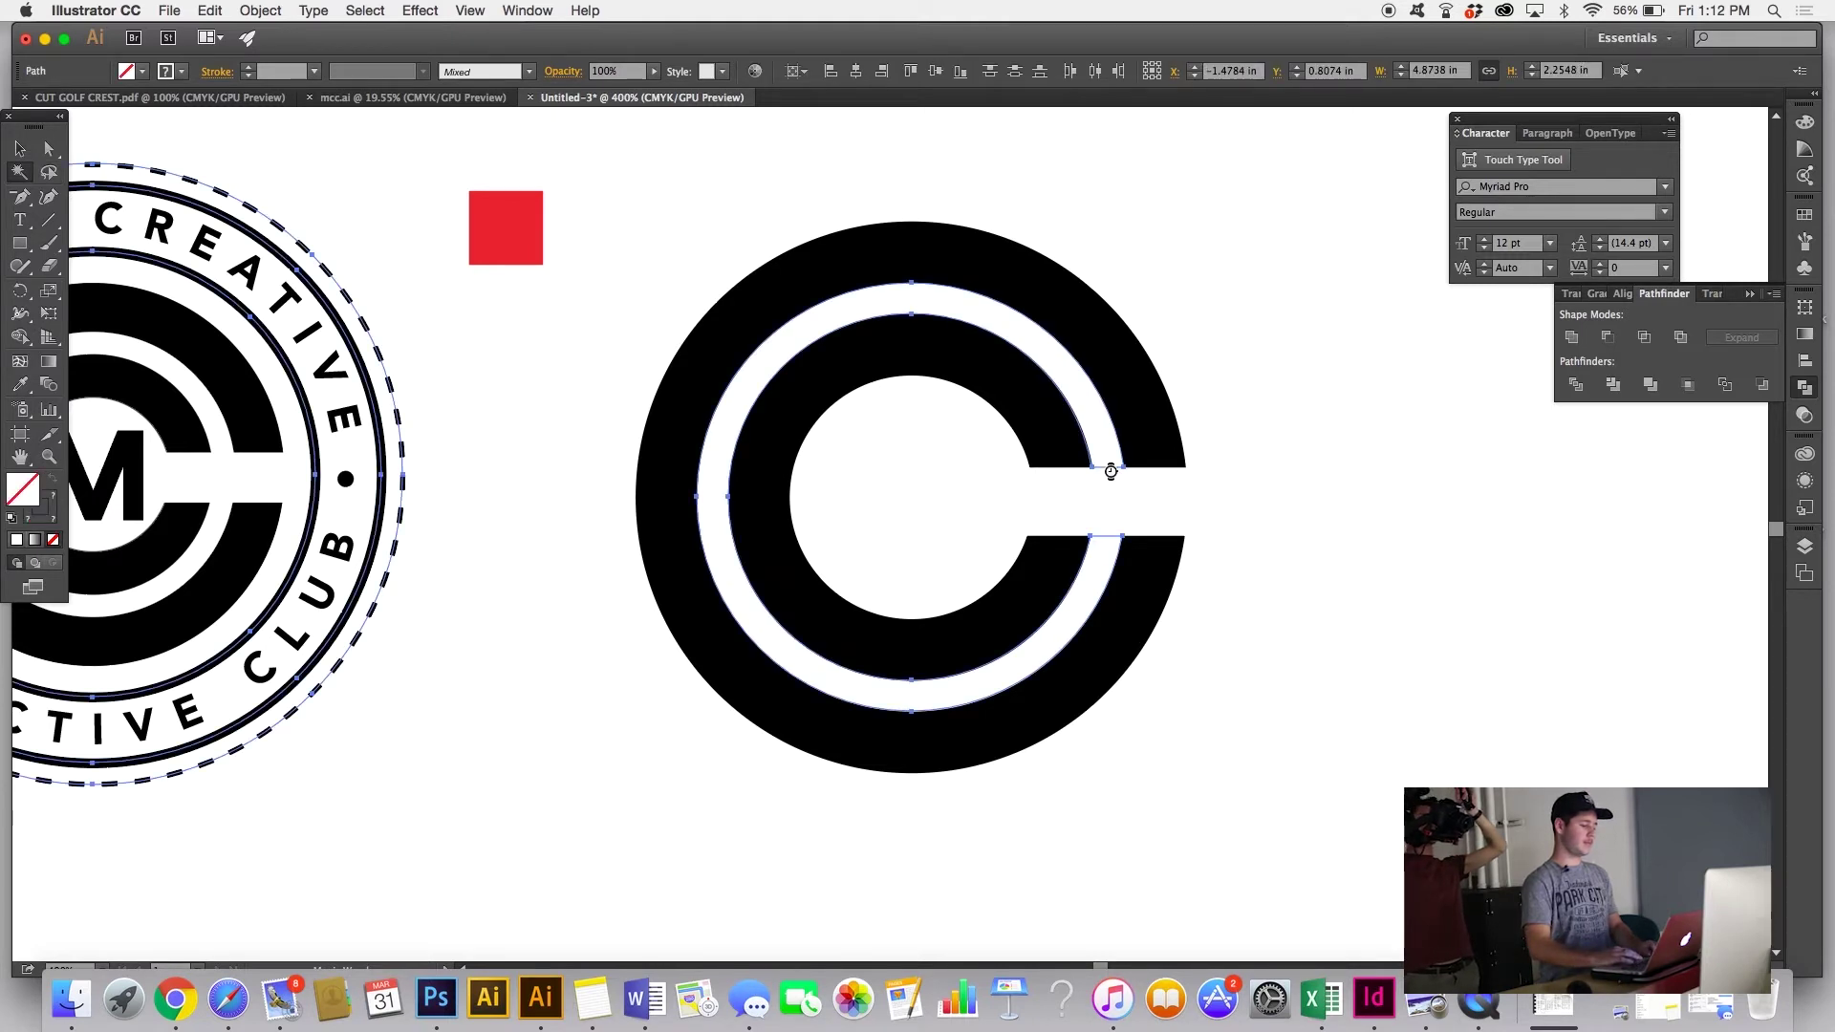
click(20, 149)
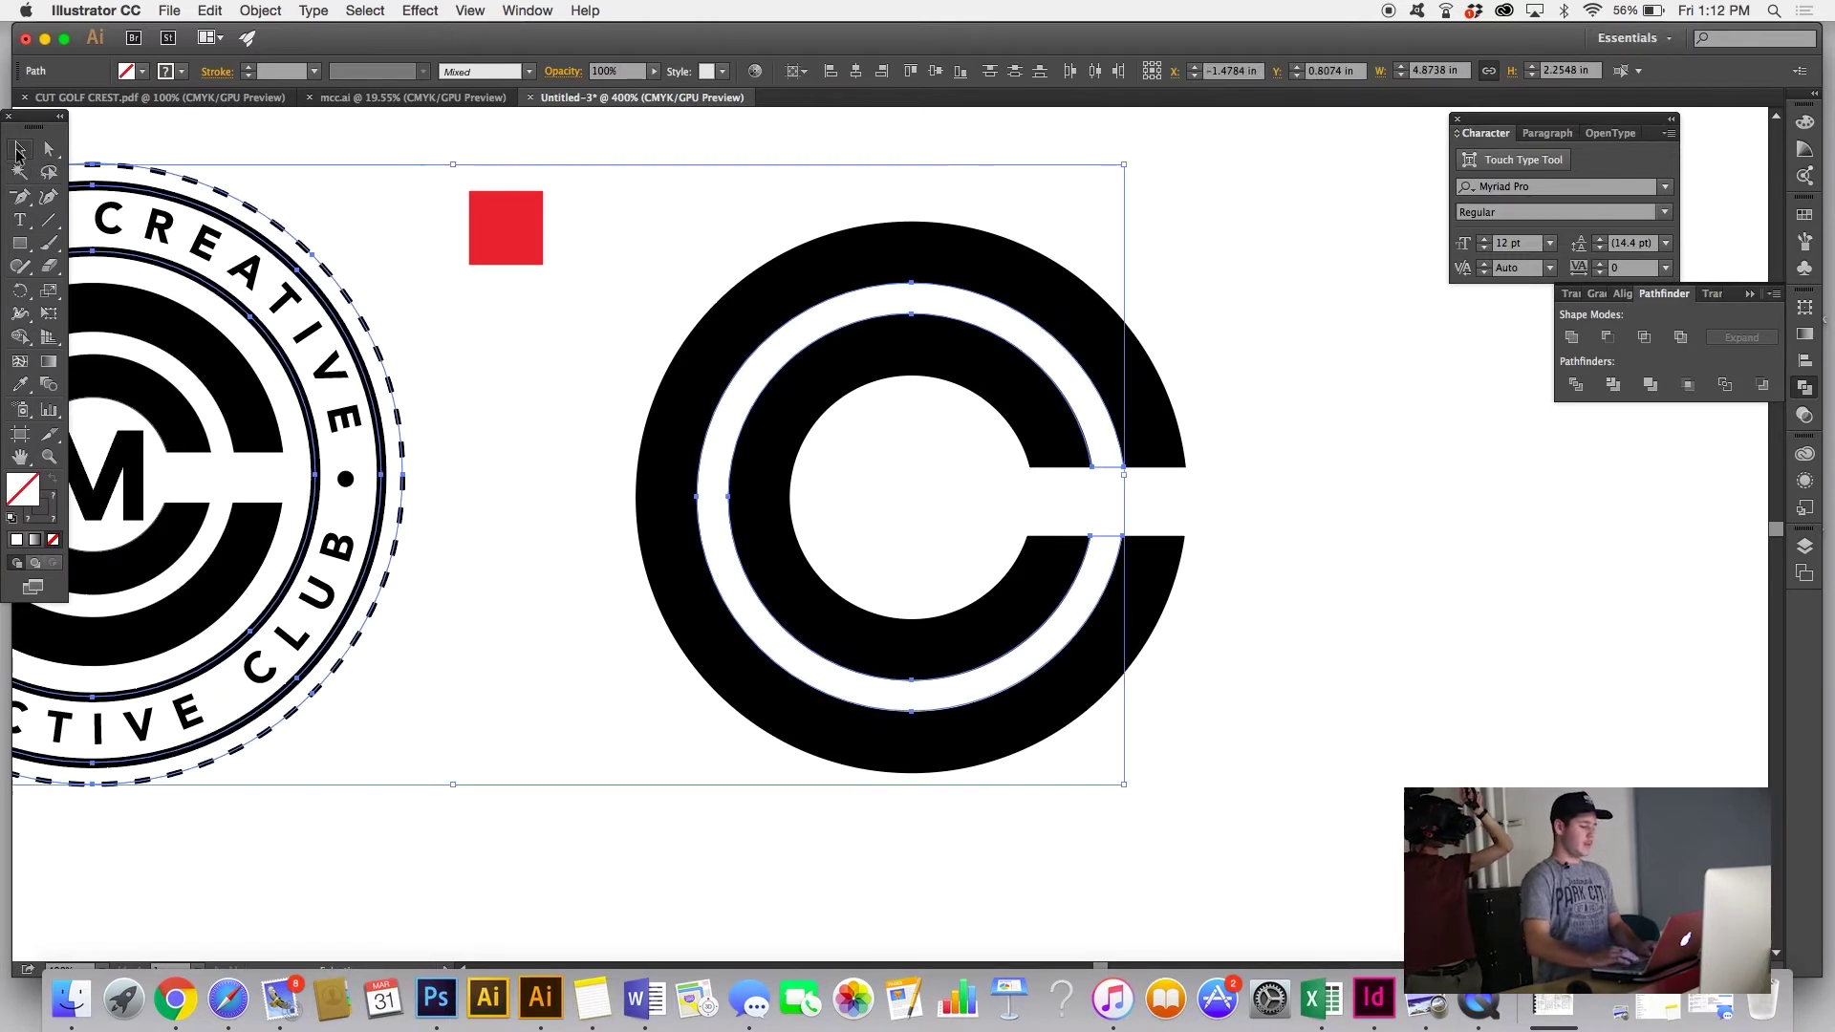
click(480, 359)
key(super+minus)
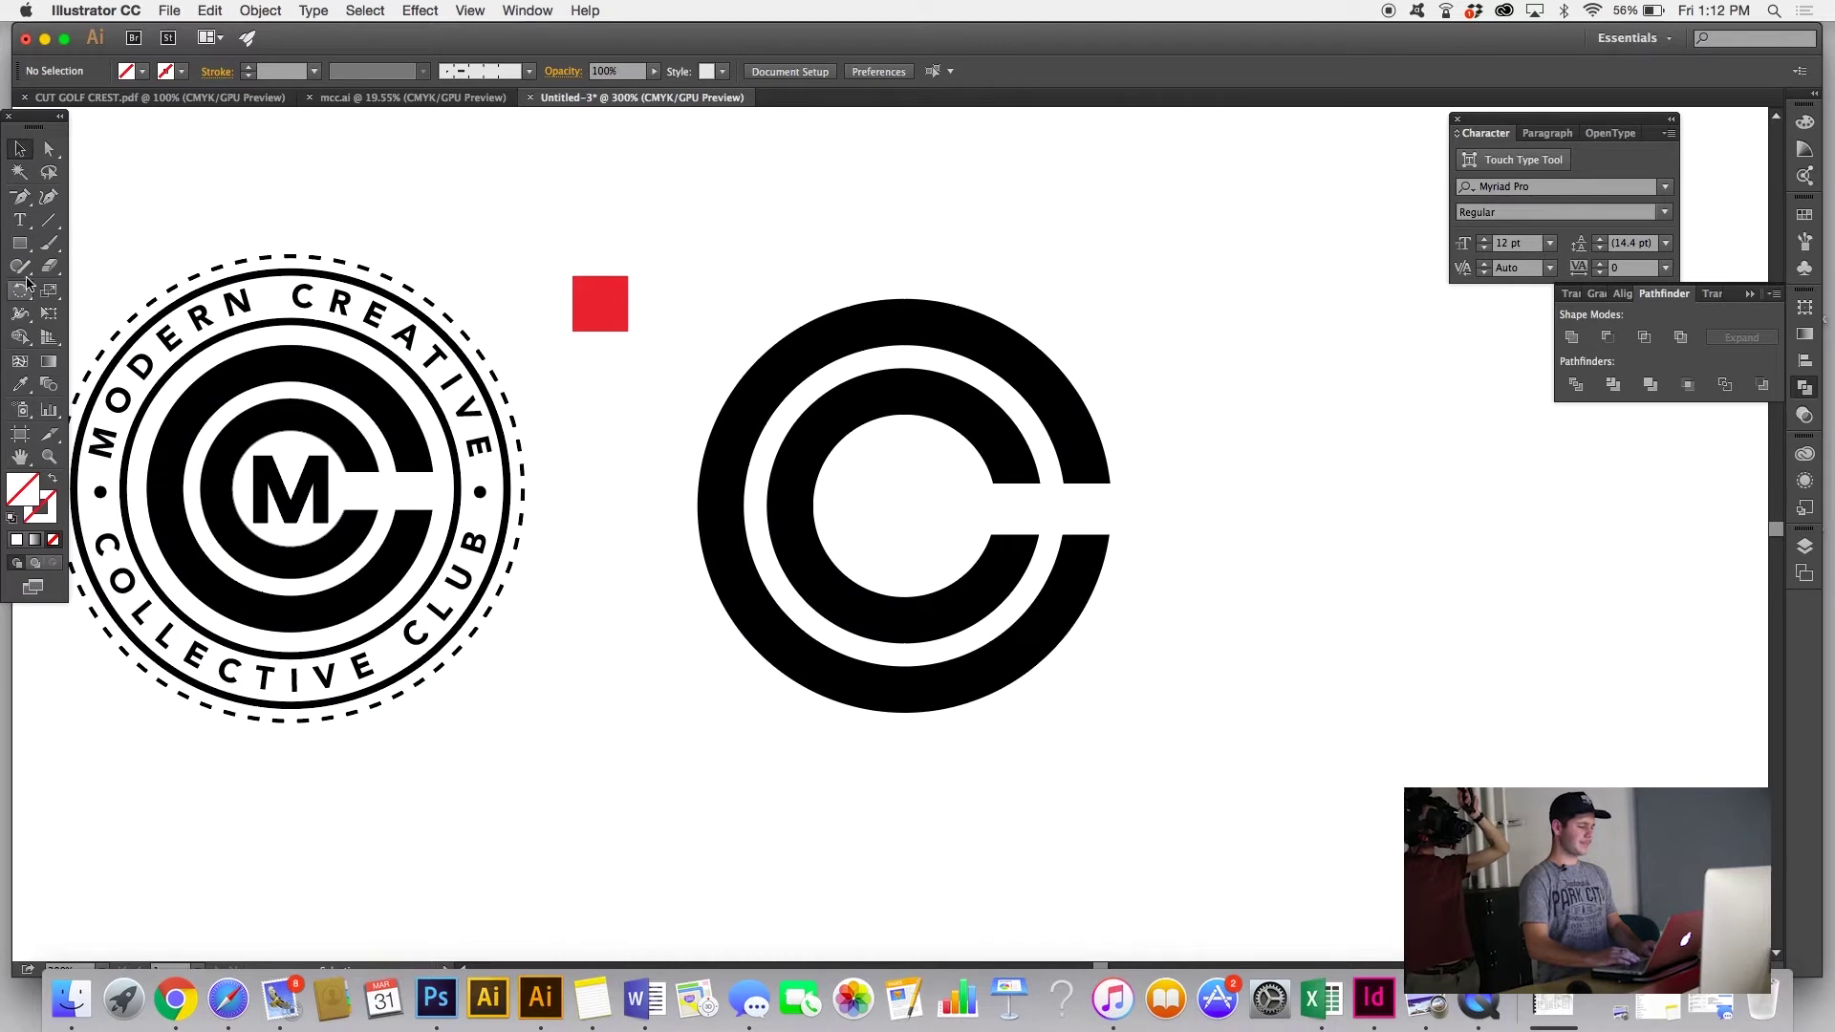
drag(19, 243, 113, 316)
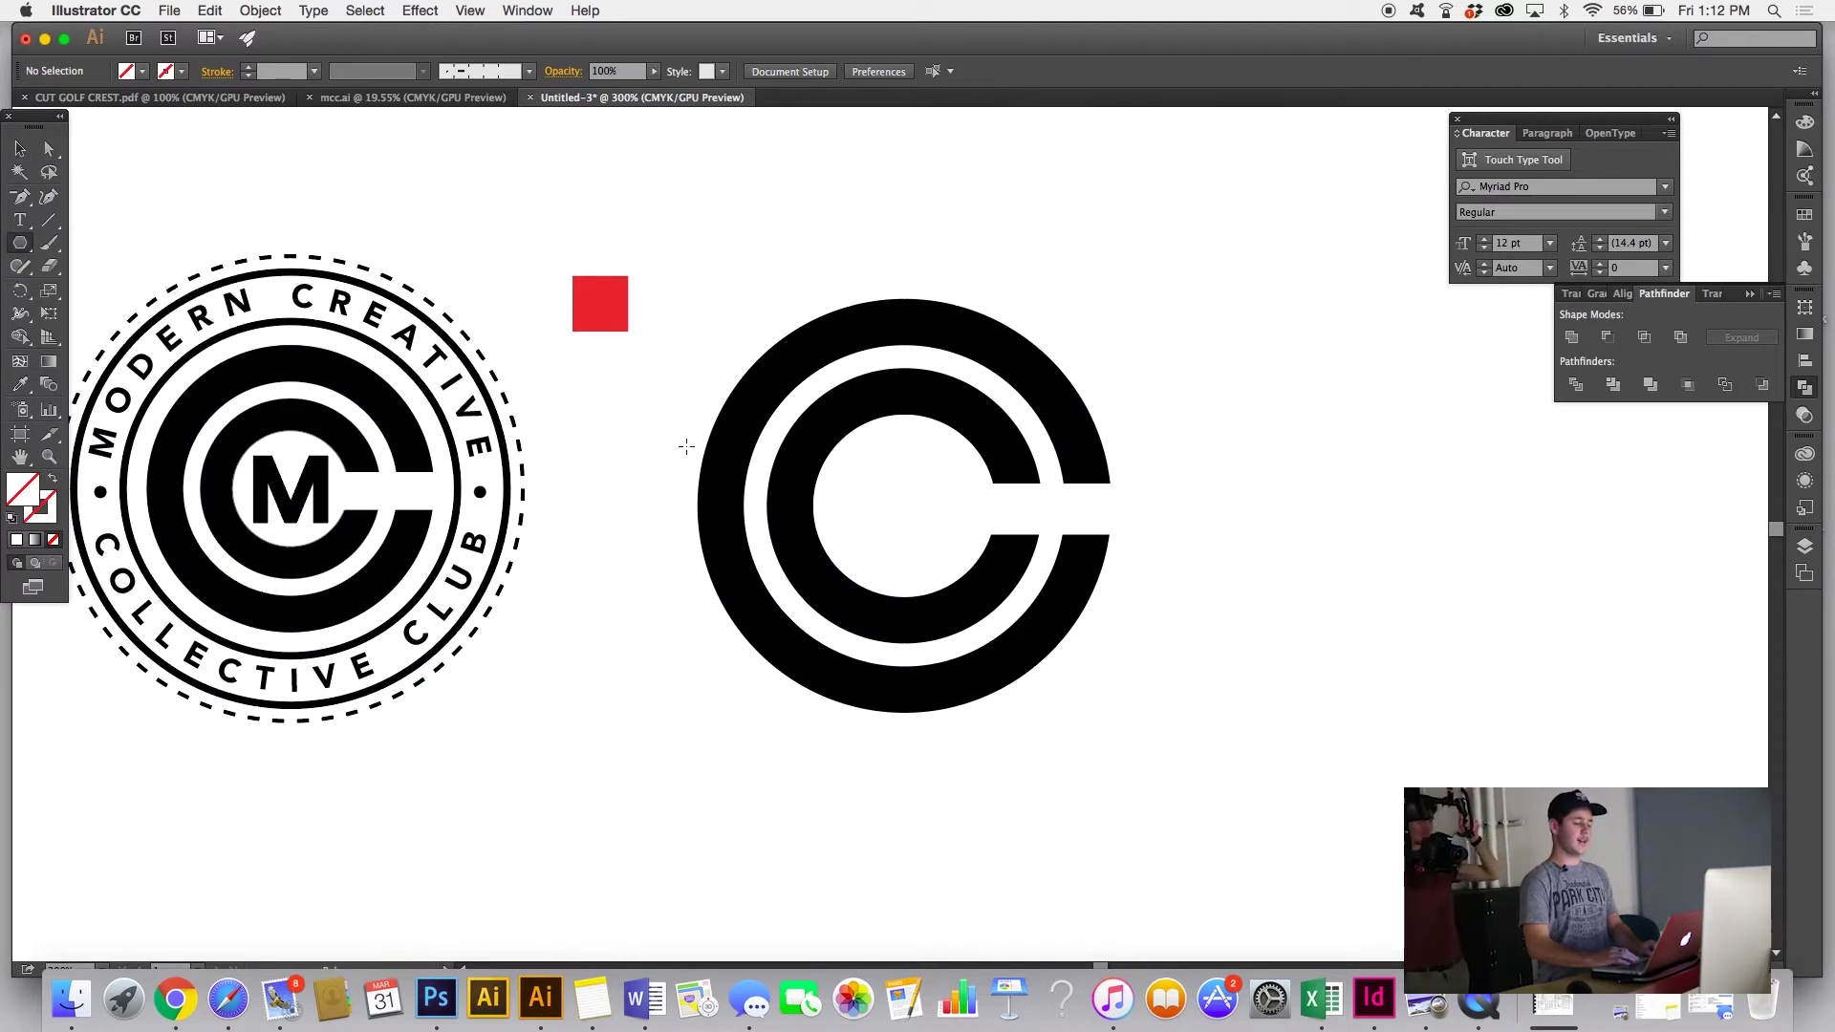
drag(900, 511, 1103, 369)
key(super+z)
drag(19, 242, 99, 308)
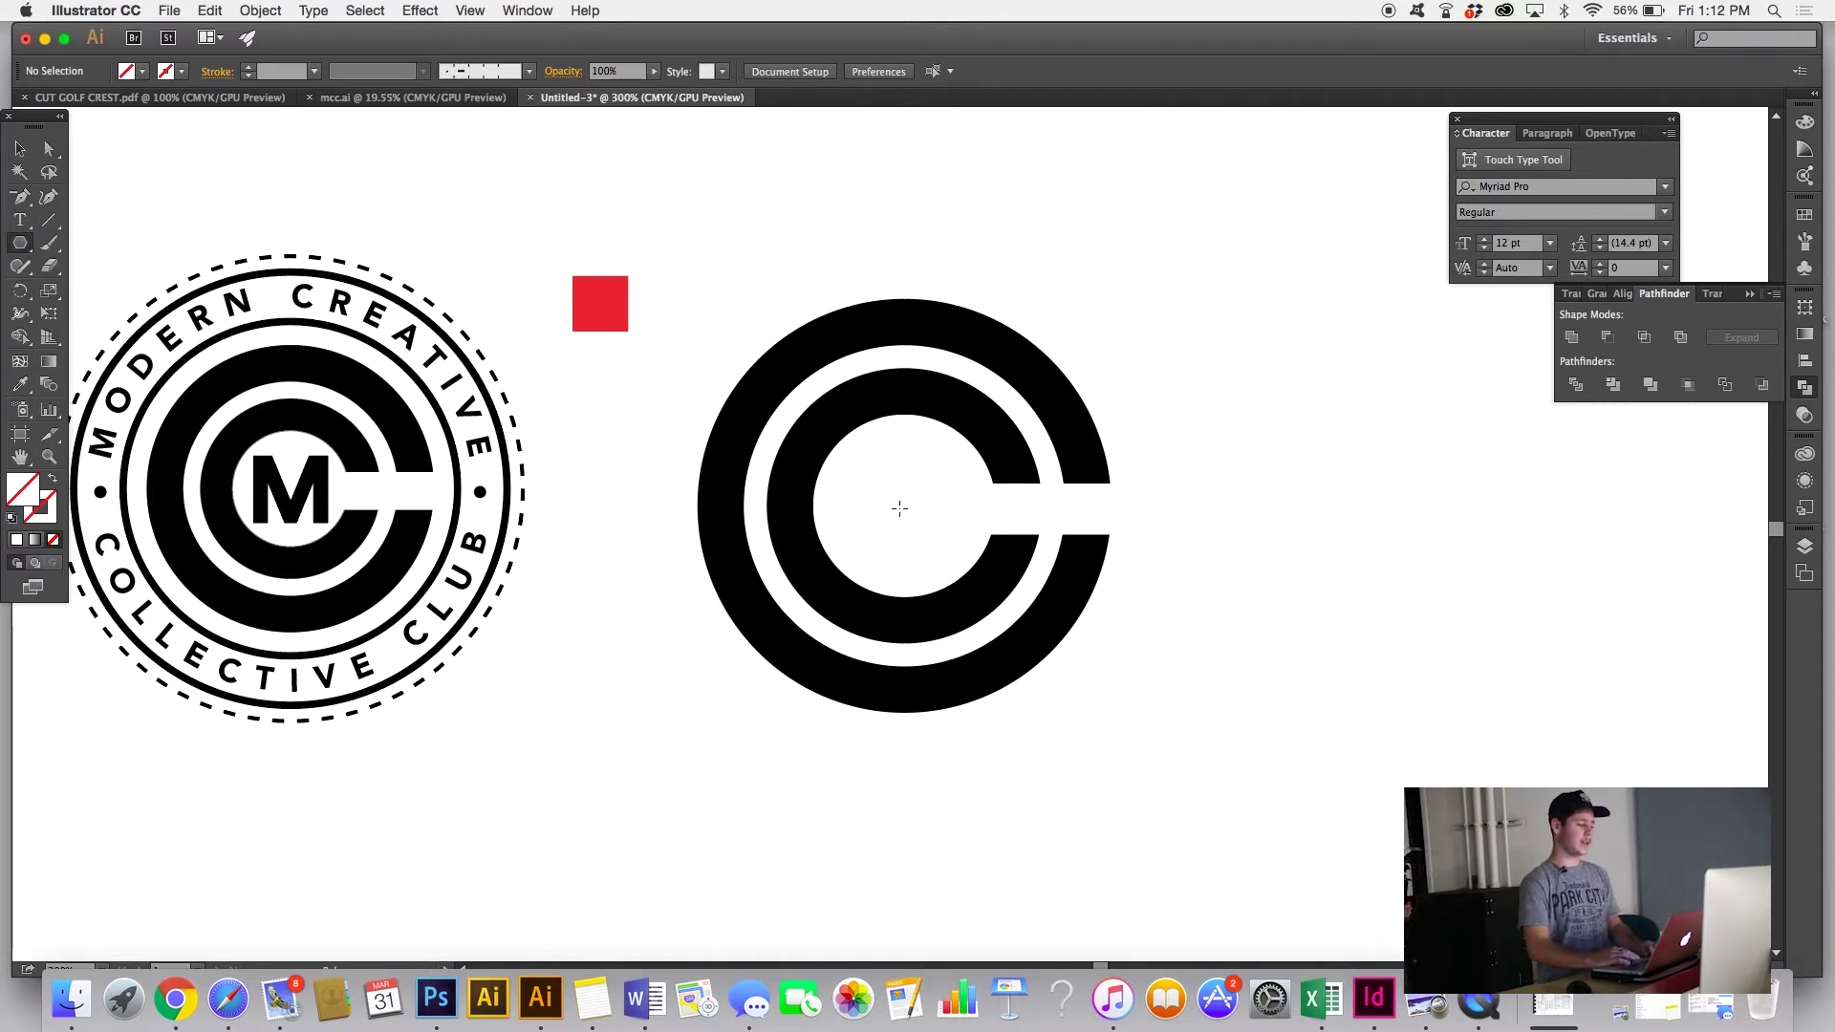
drag(900, 508, 1018, 427)
key(ctrl+z)
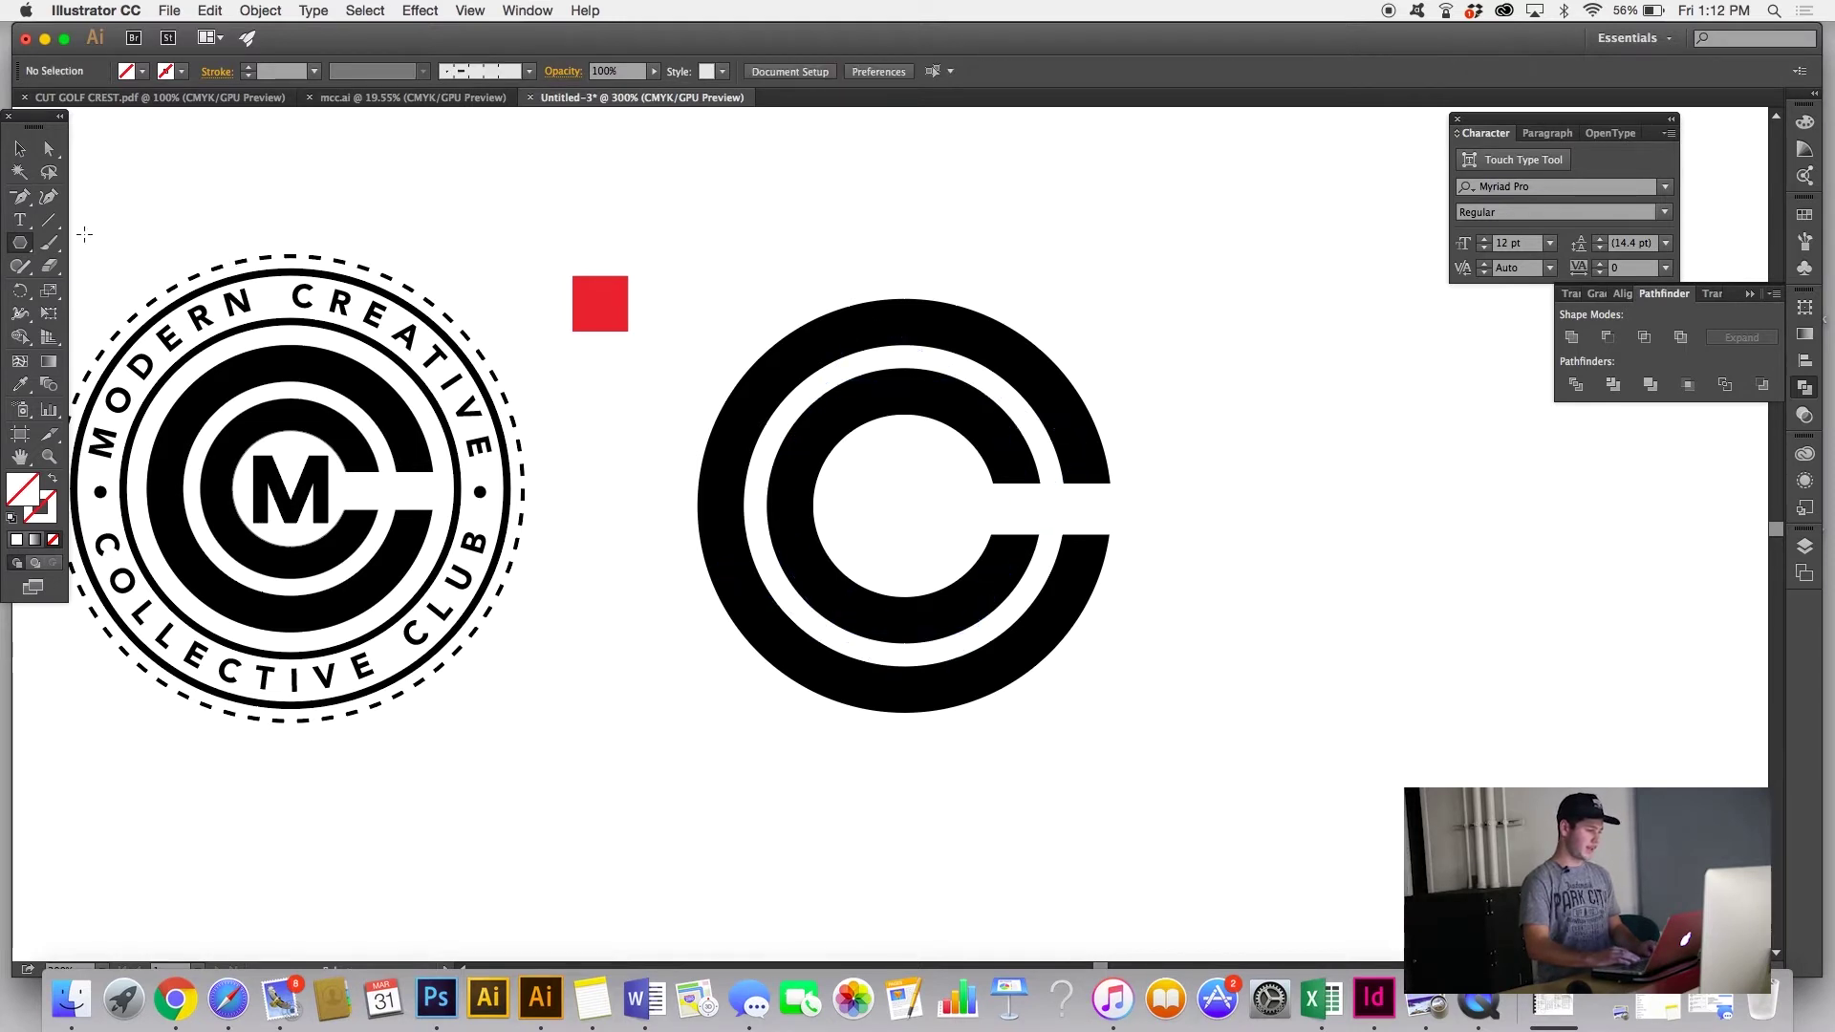
Step: Draw a circle about 2.35 in across, centred on the C shapes, and give it a 3 pt black stroke
mouse_move(19, 243)
mouse_down()
mouse_move(106, 306)
mouse_move(113, 288)
mouse_up()
drag(905, 509, 1148, 330)
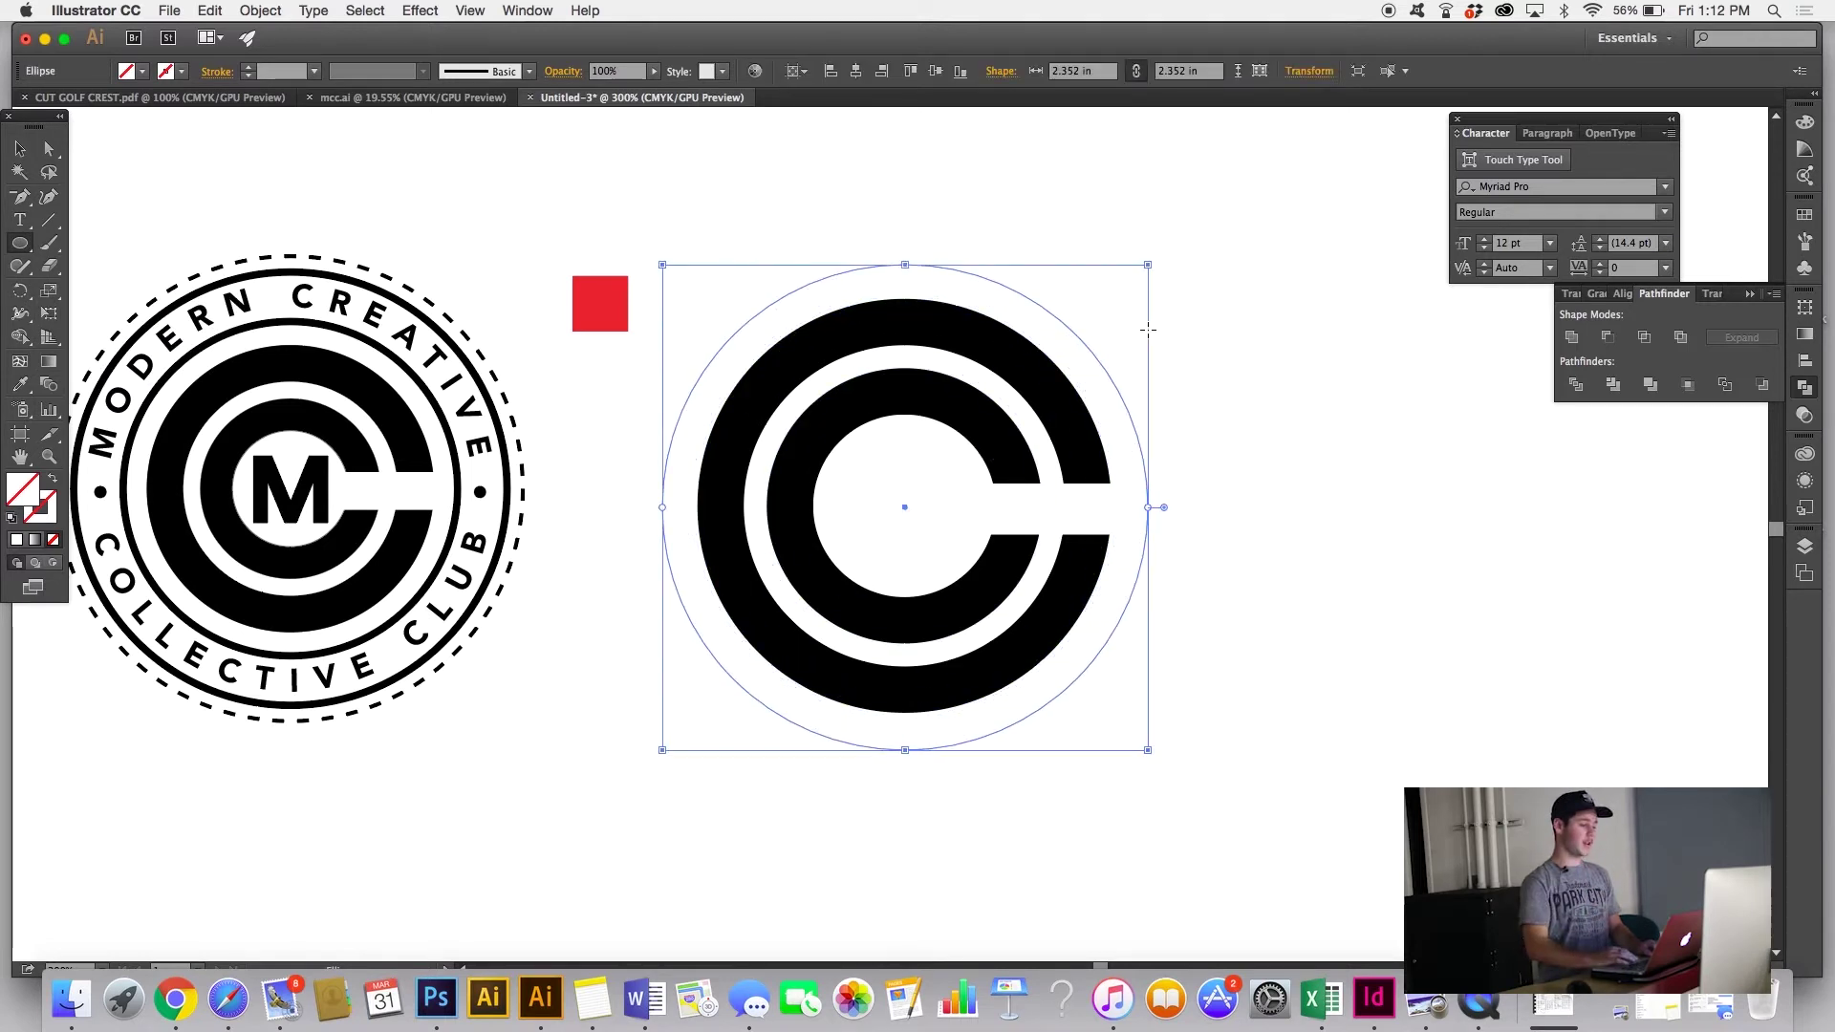
click(250, 67)
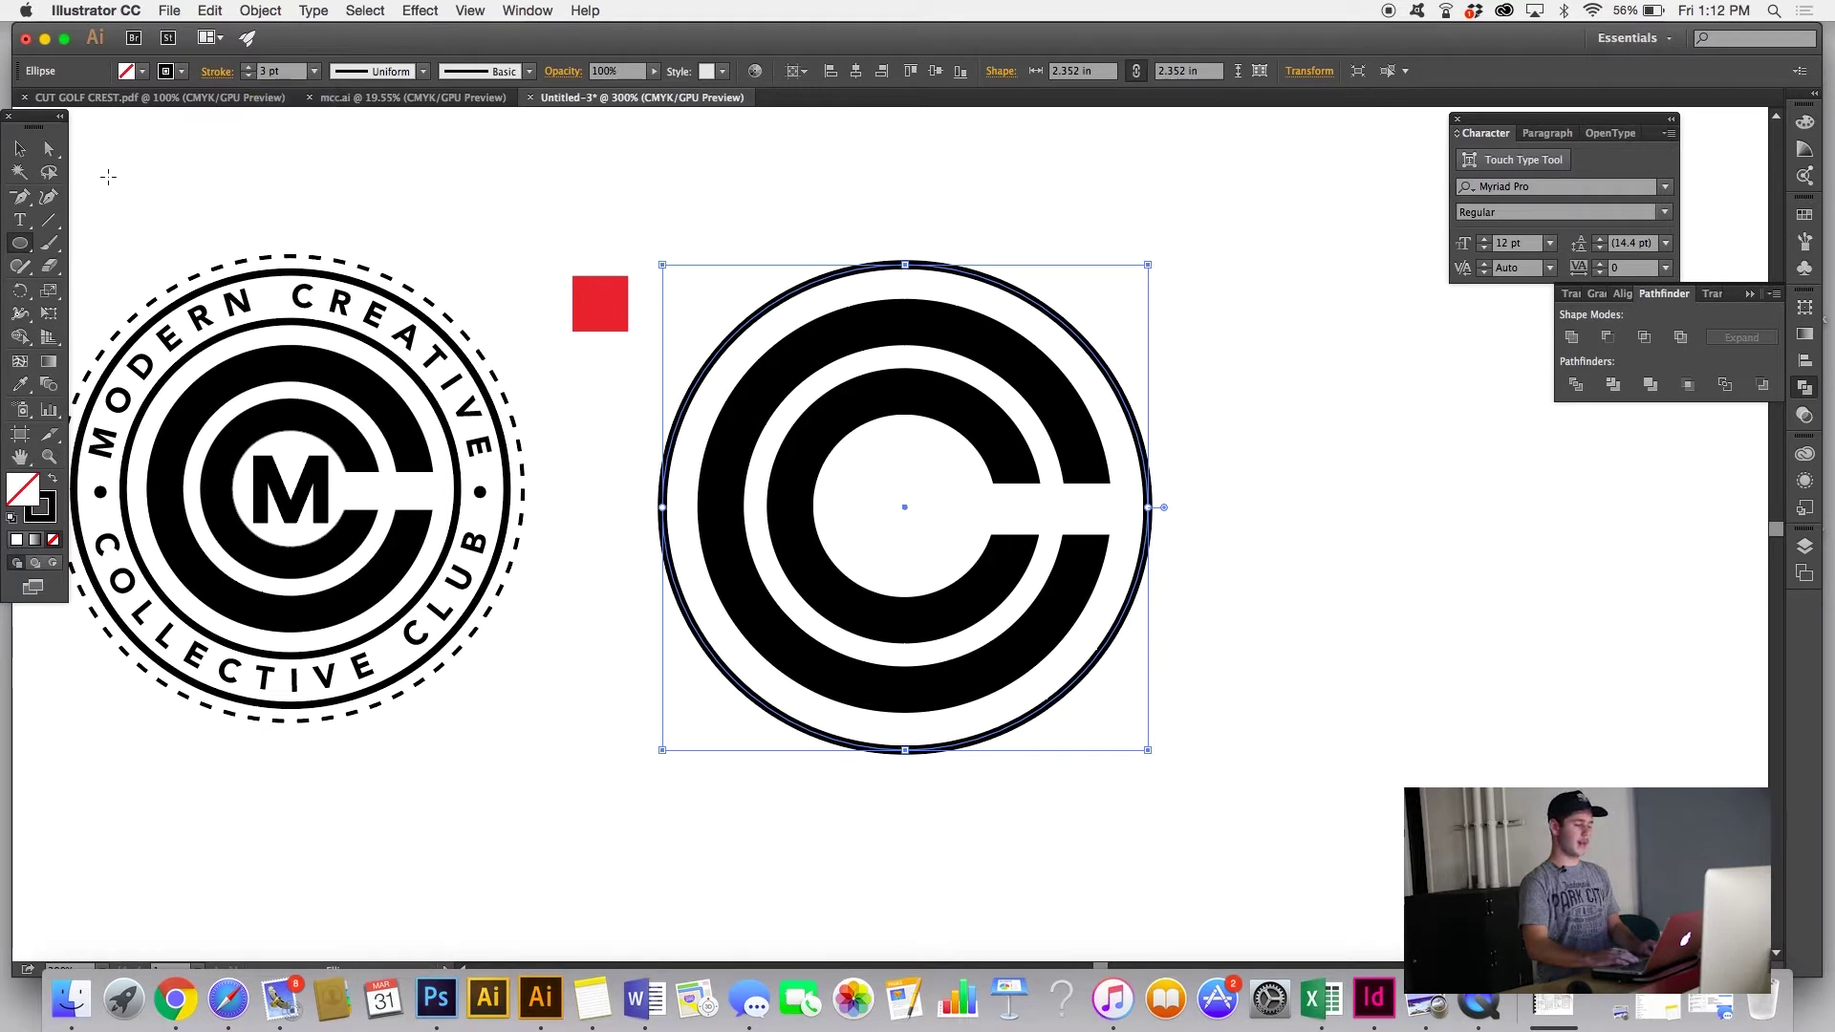
Step: Offset the stroked circle's path outward by 0.3 in to add a larger concentric circle
click(21, 150)
click(814, 254)
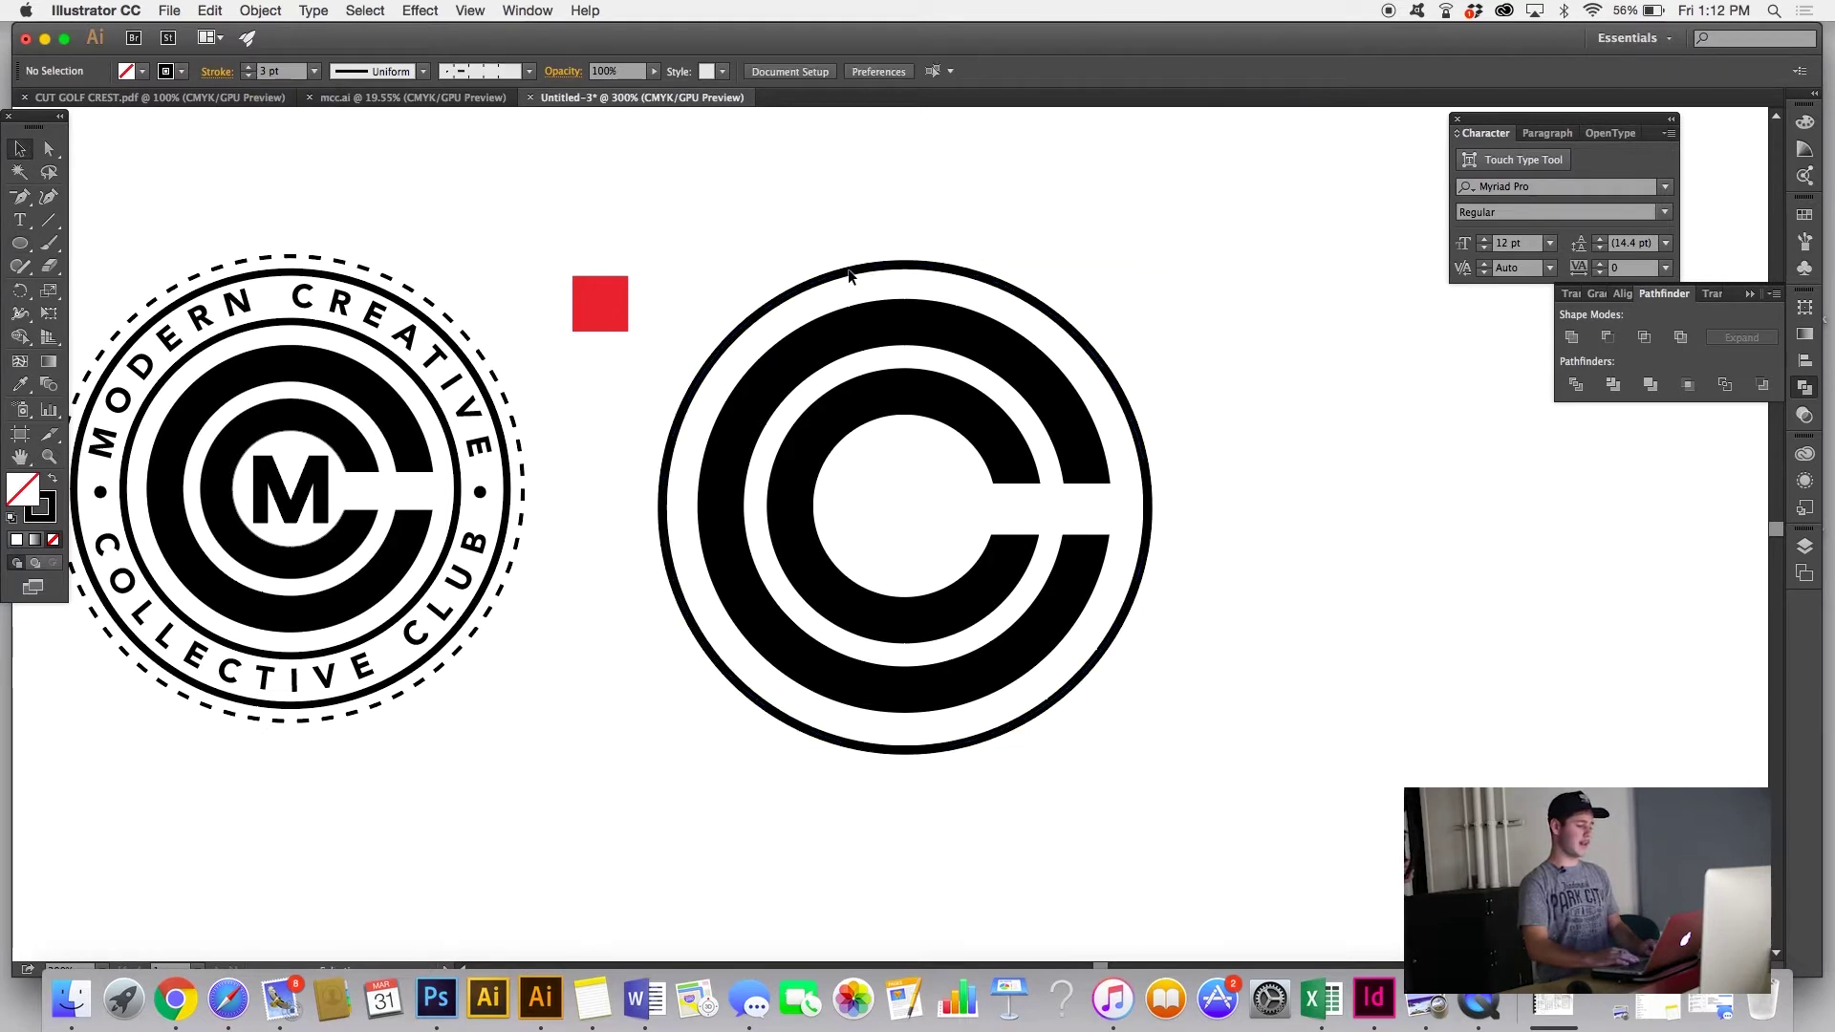
click(849, 277)
click(261, 10)
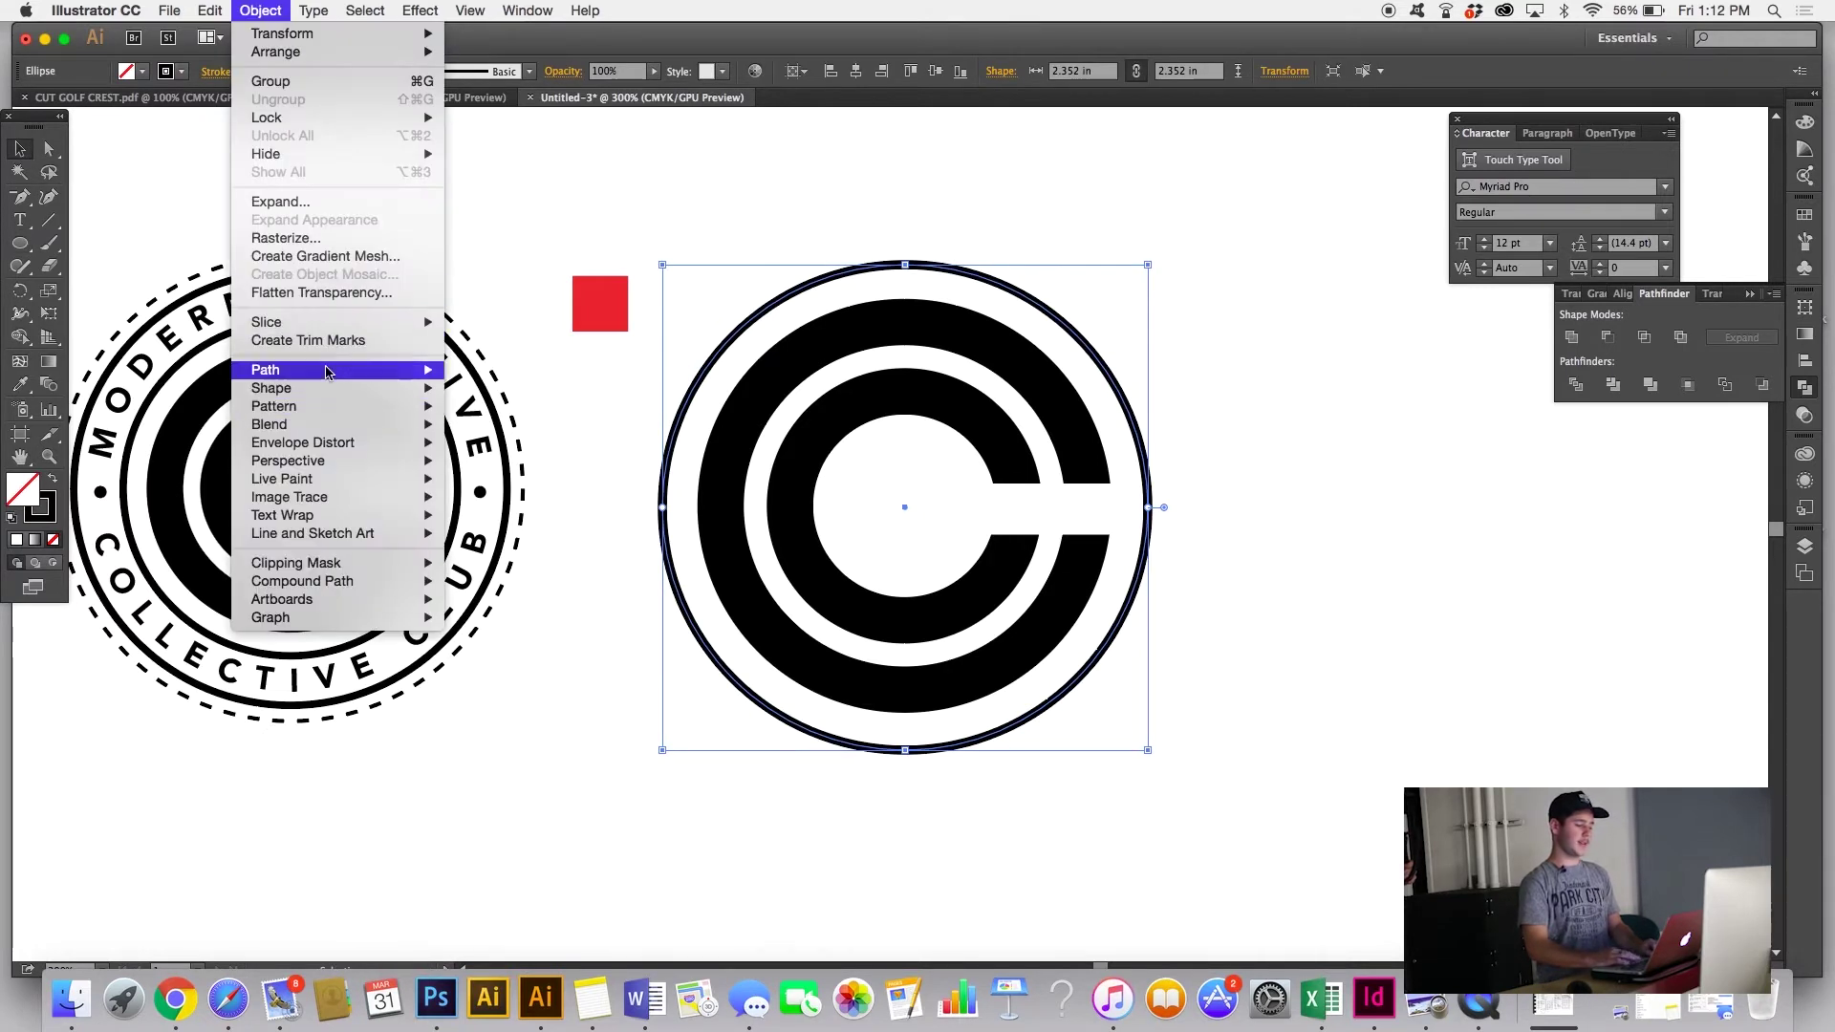
mouse_move(326, 371)
click(502, 435)
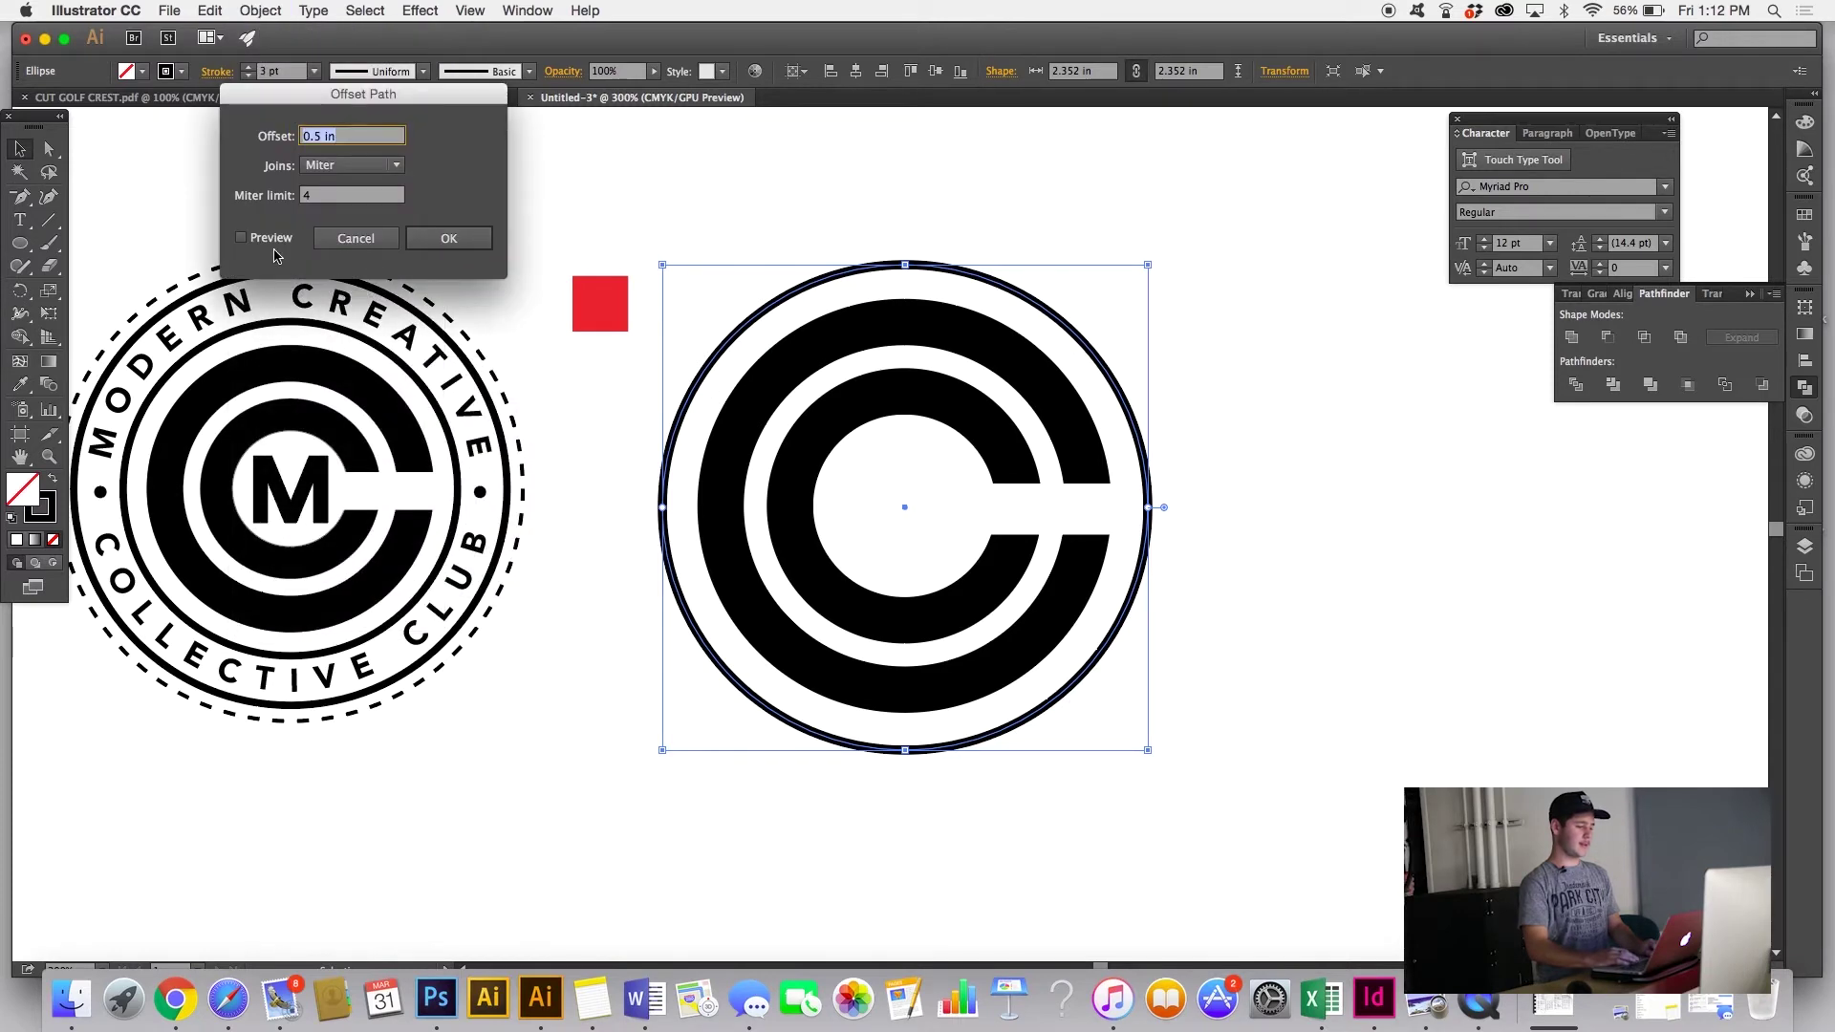
click(241, 237)
click(316, 138)
text(3)
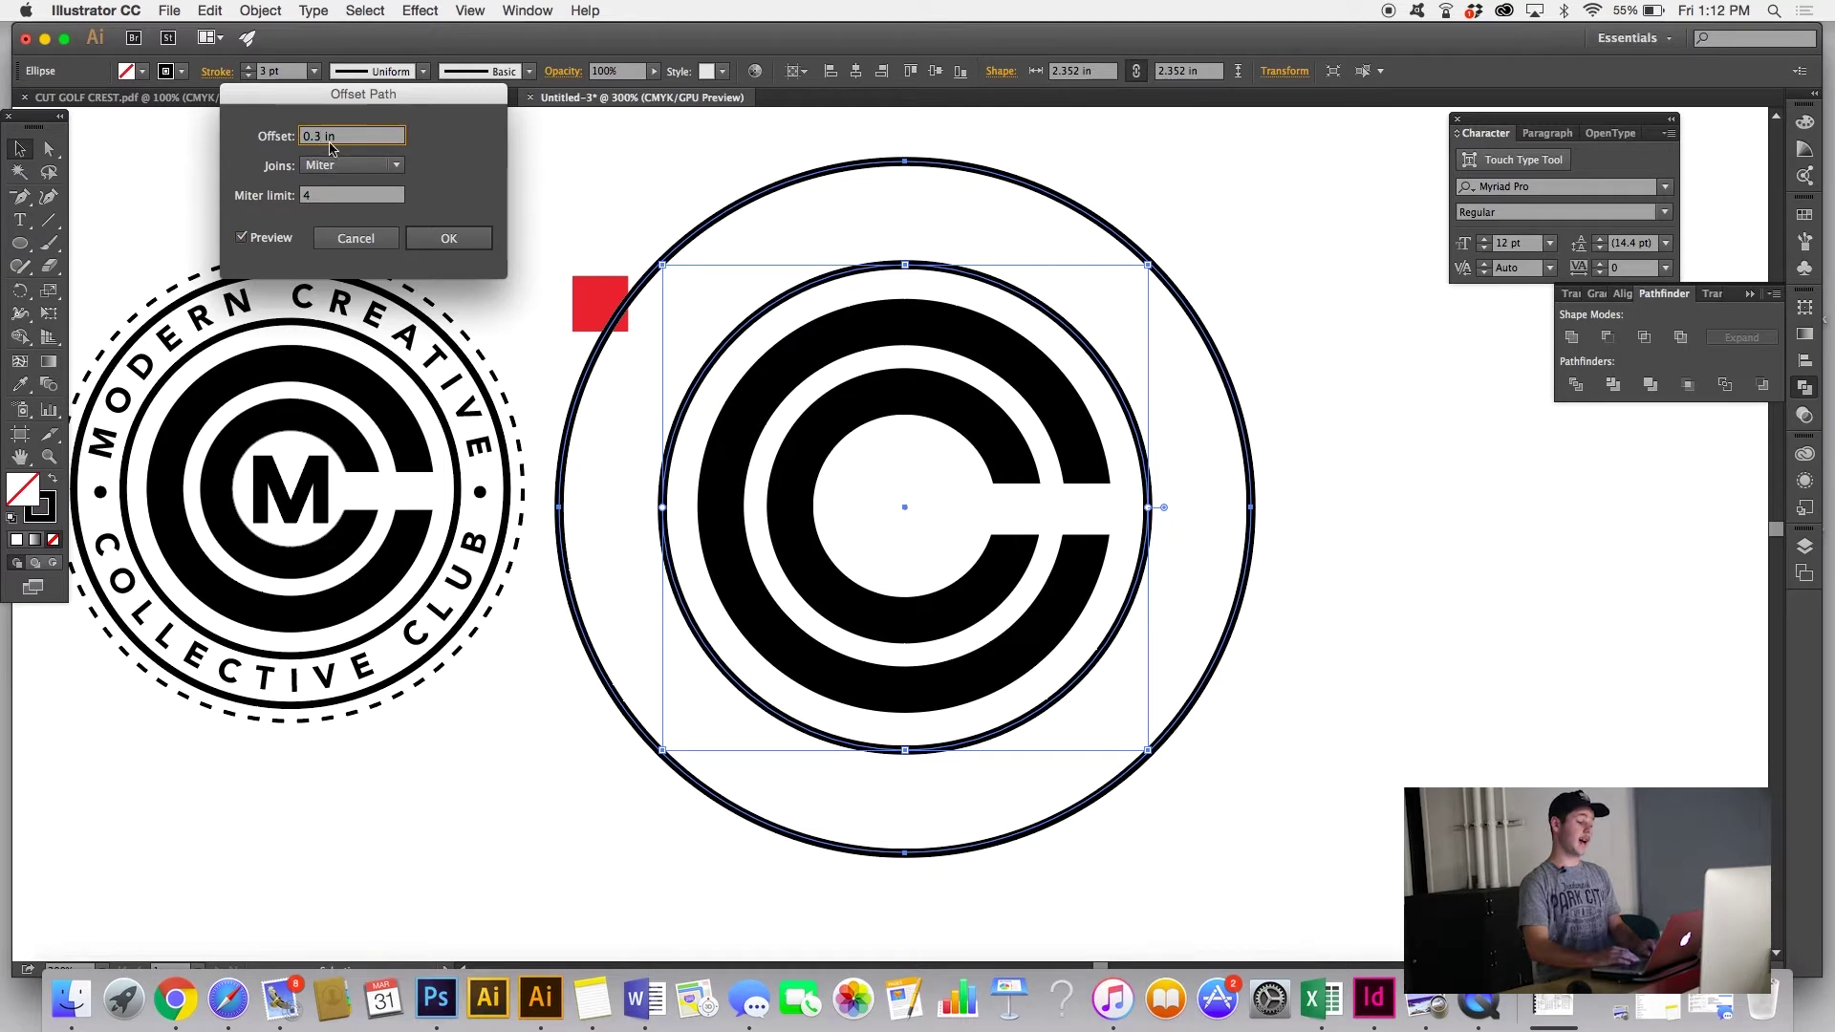
click(467, 243)
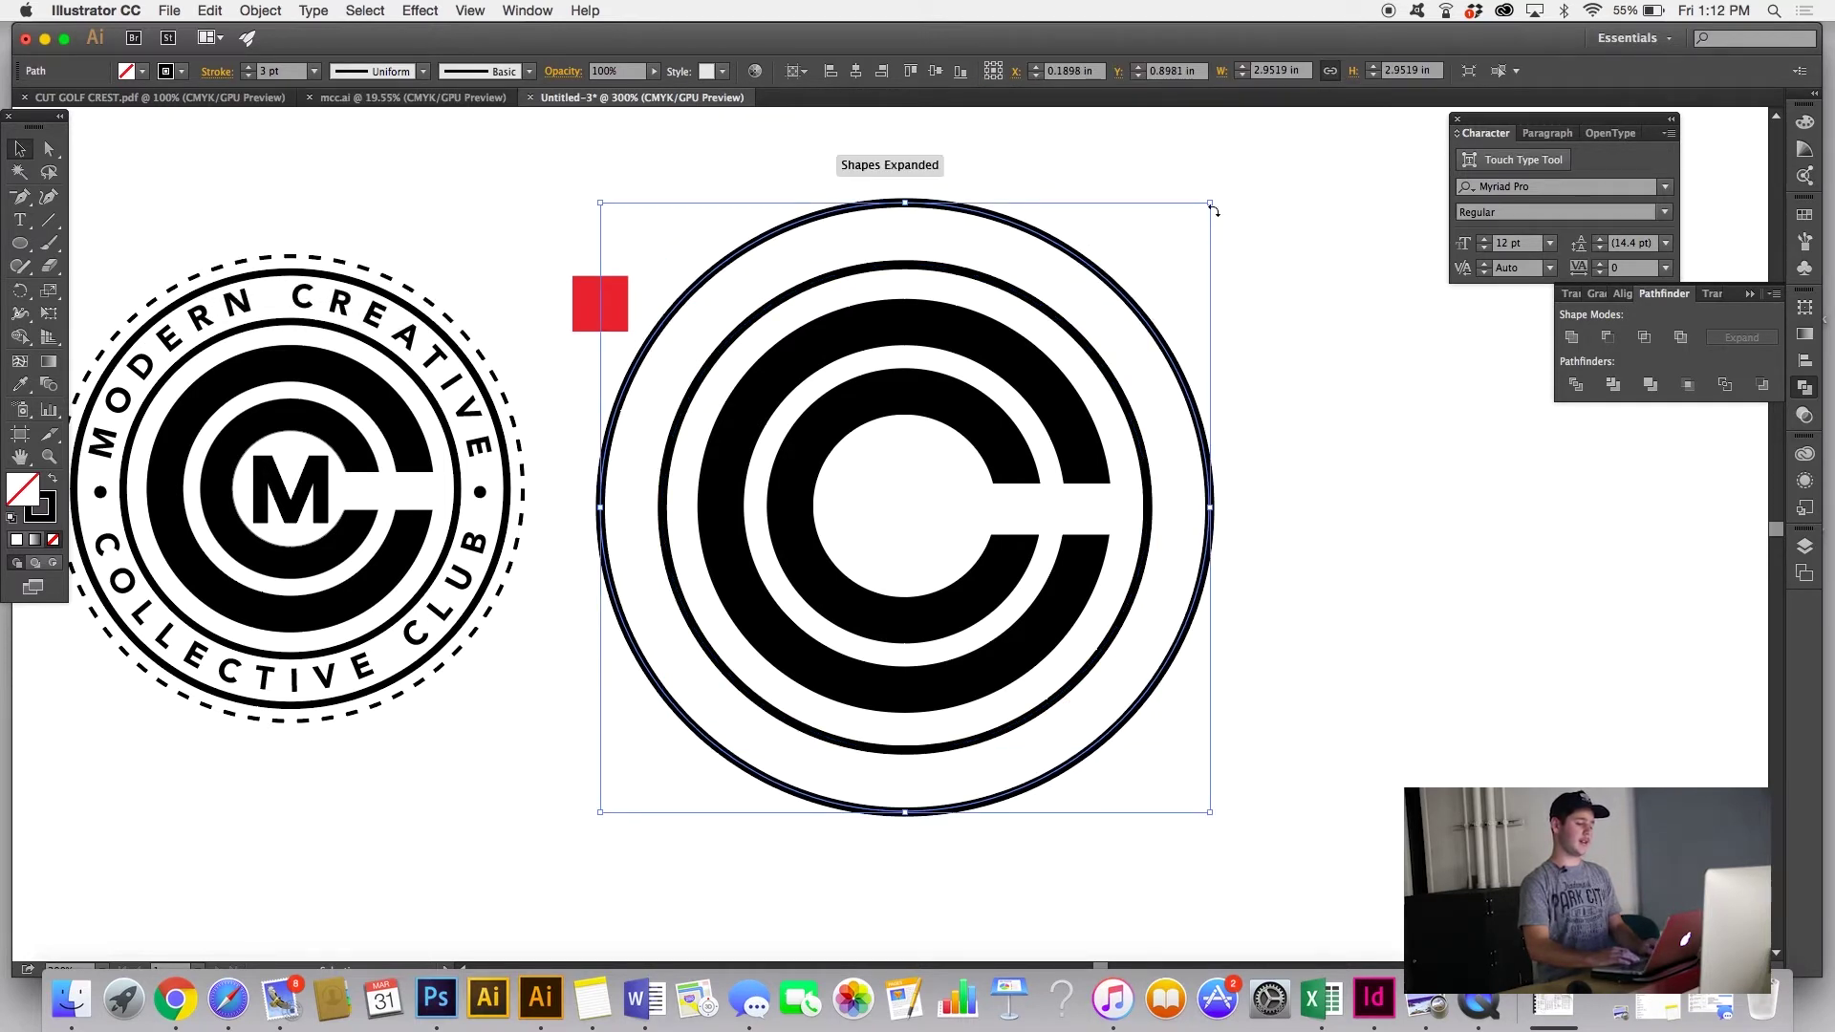
Step: Try enlarging the outer circle, undo the resize, and select both stroked circles
drag(1212, 209, 1281, 168)
key(super+z)
click(1315, 448)
click(1200, 440)
shift+click(1142, 466)
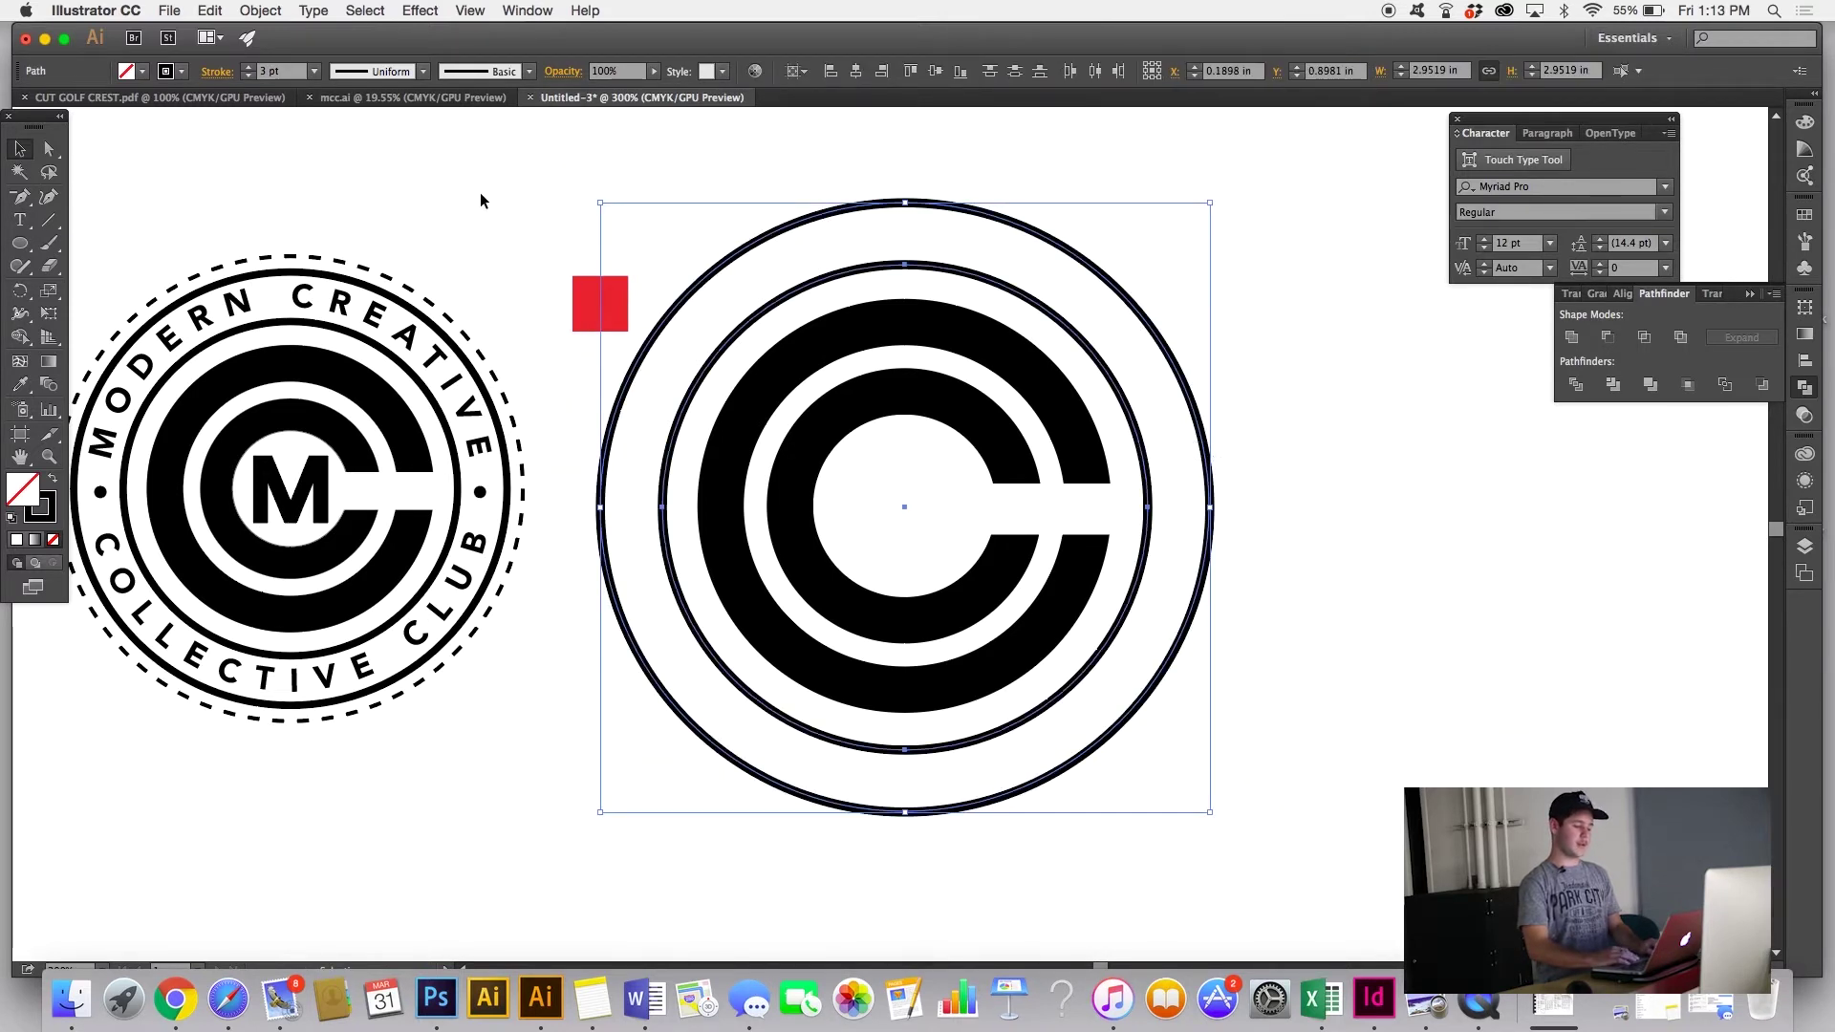
Step: Scale the C shapes and both stroked circles down together until the inner circle is about 1.96 in across
drag(757, 188, 1186, 811)
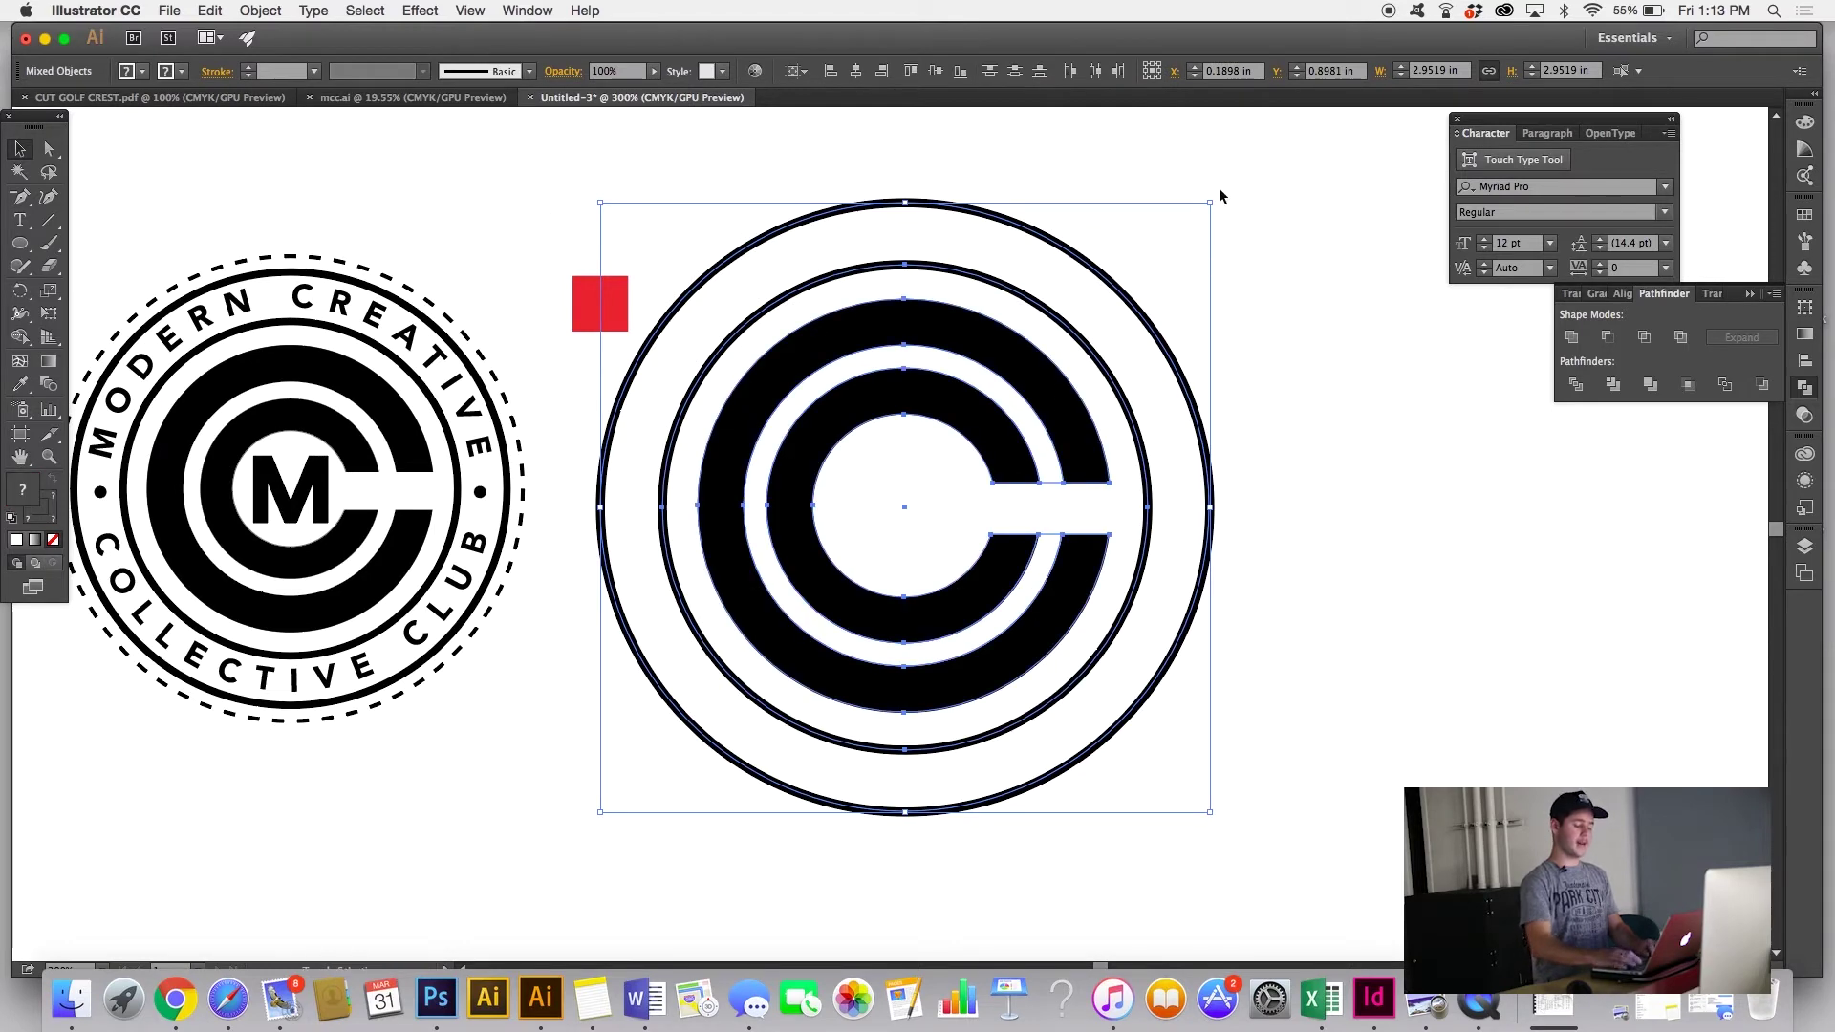
drag(1211, 203, 1165, 251)
click(1304, 290)
Step: Make a slightly larger concentric copy of the inner stroked circle, about 2.07 in across
key(super+equal)
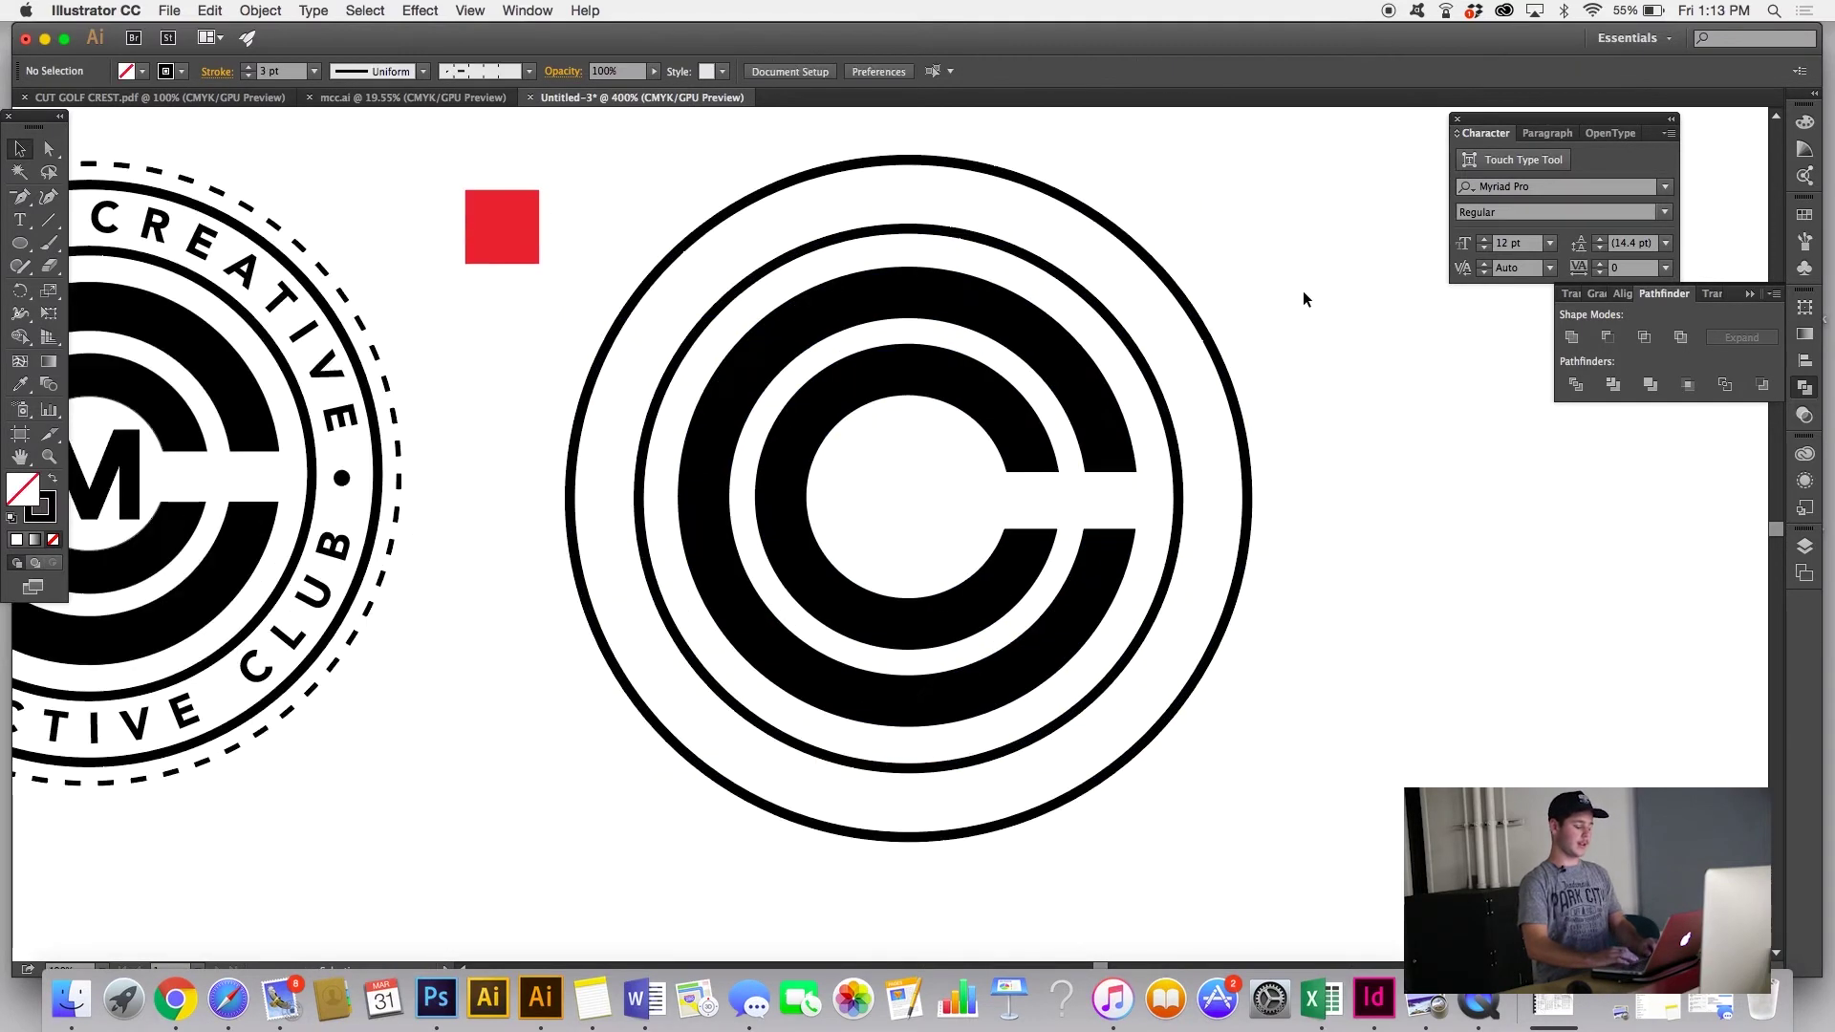
click(1137, 350)
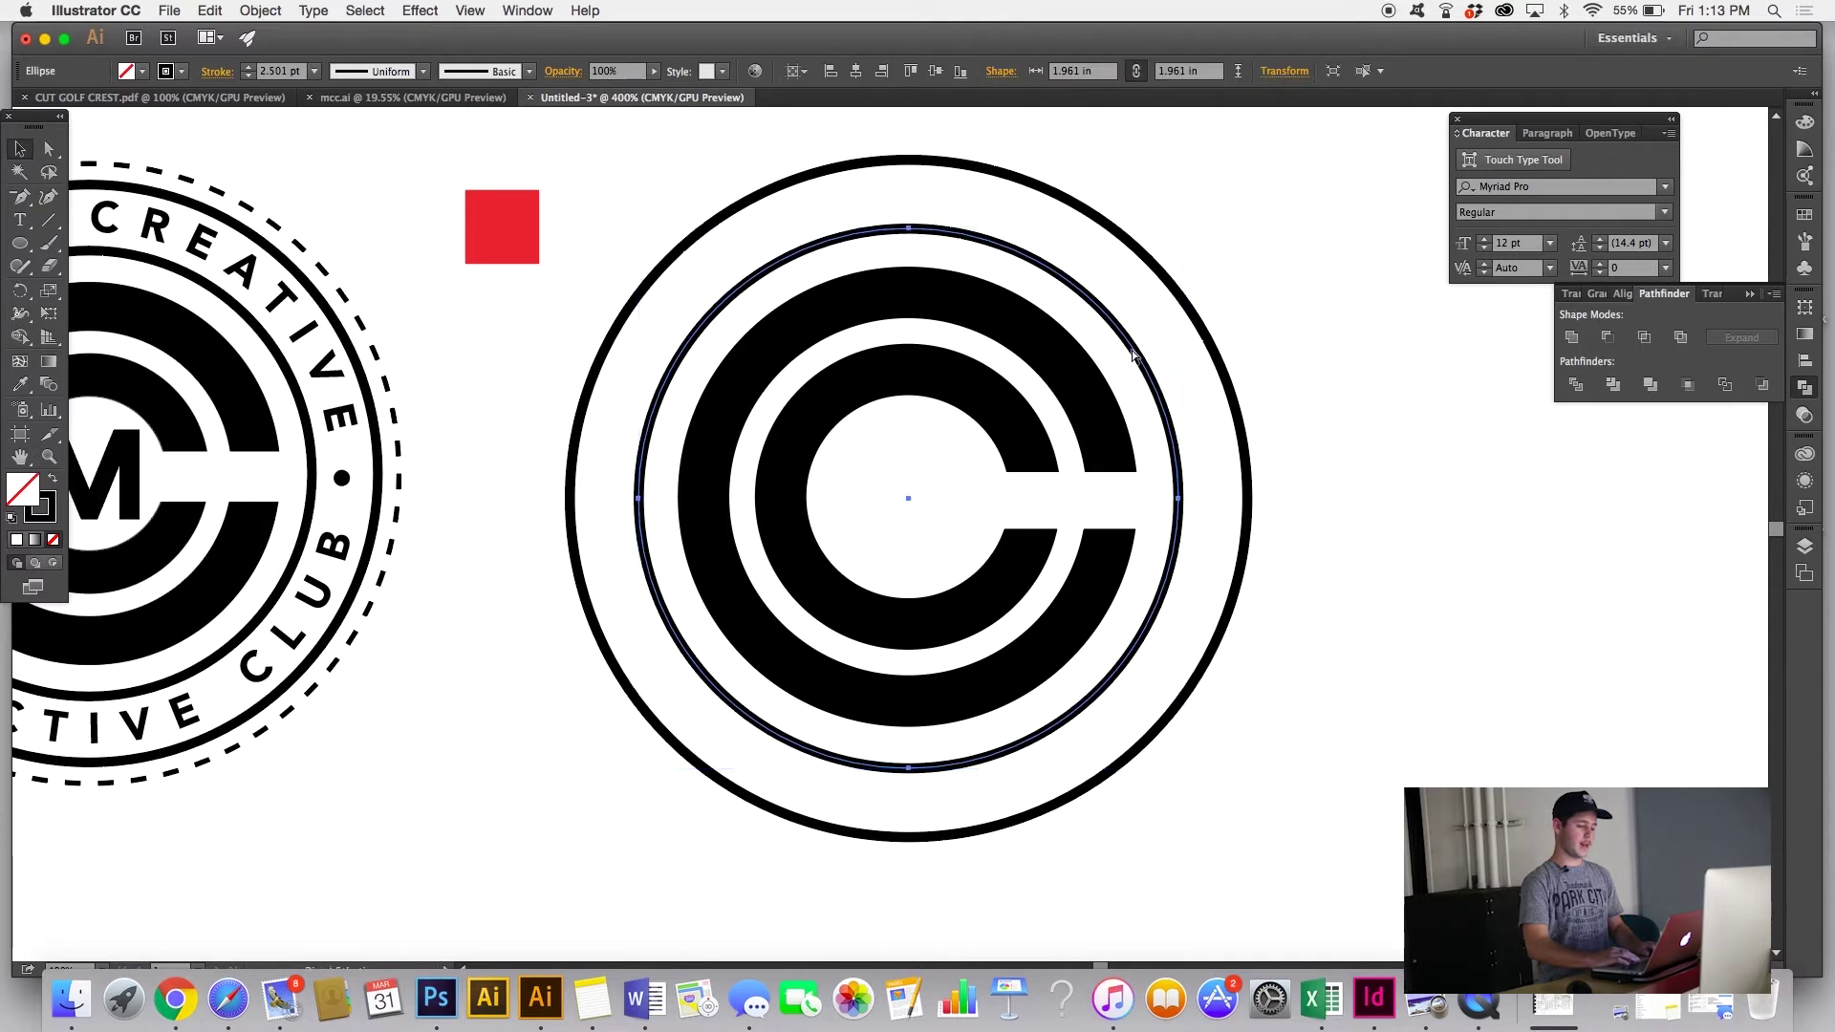
drag(1183, 229, 1197, 214)
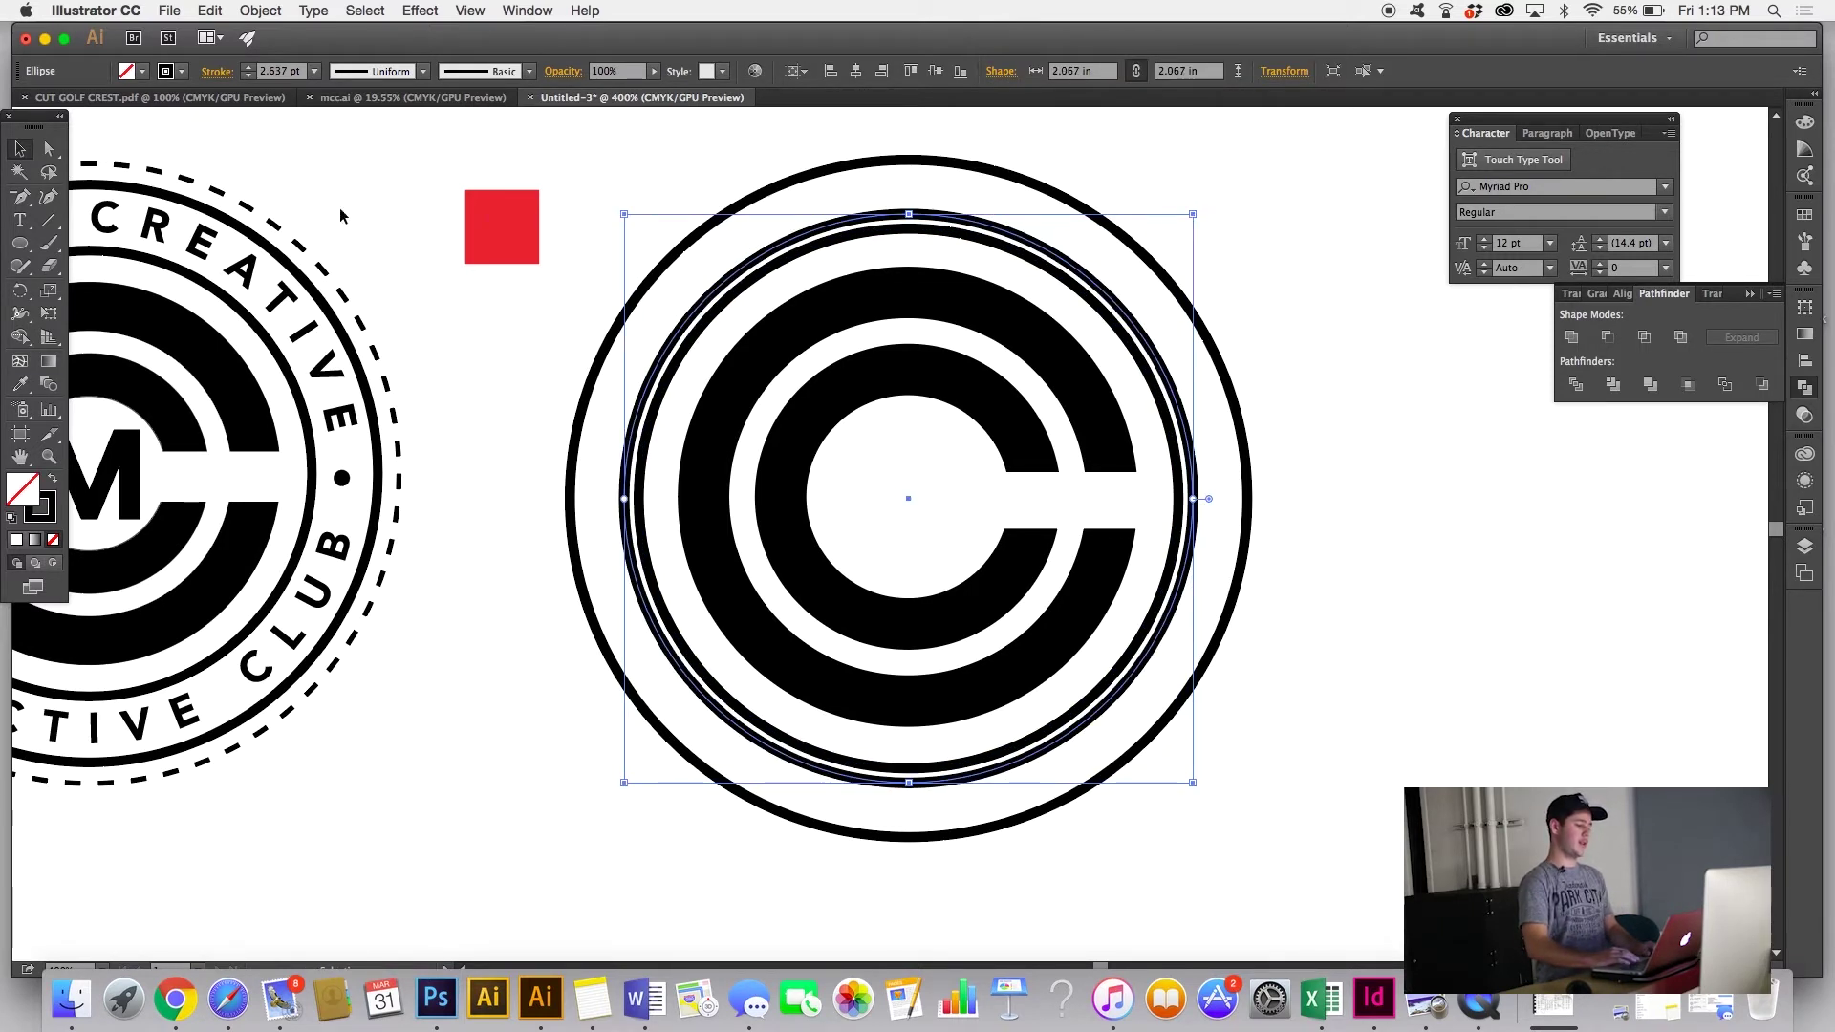
Step: Convert the copied circle to a type path and enter "MODERN CREATIVE" along its upper arc
drag(19, 219, 96, 266)
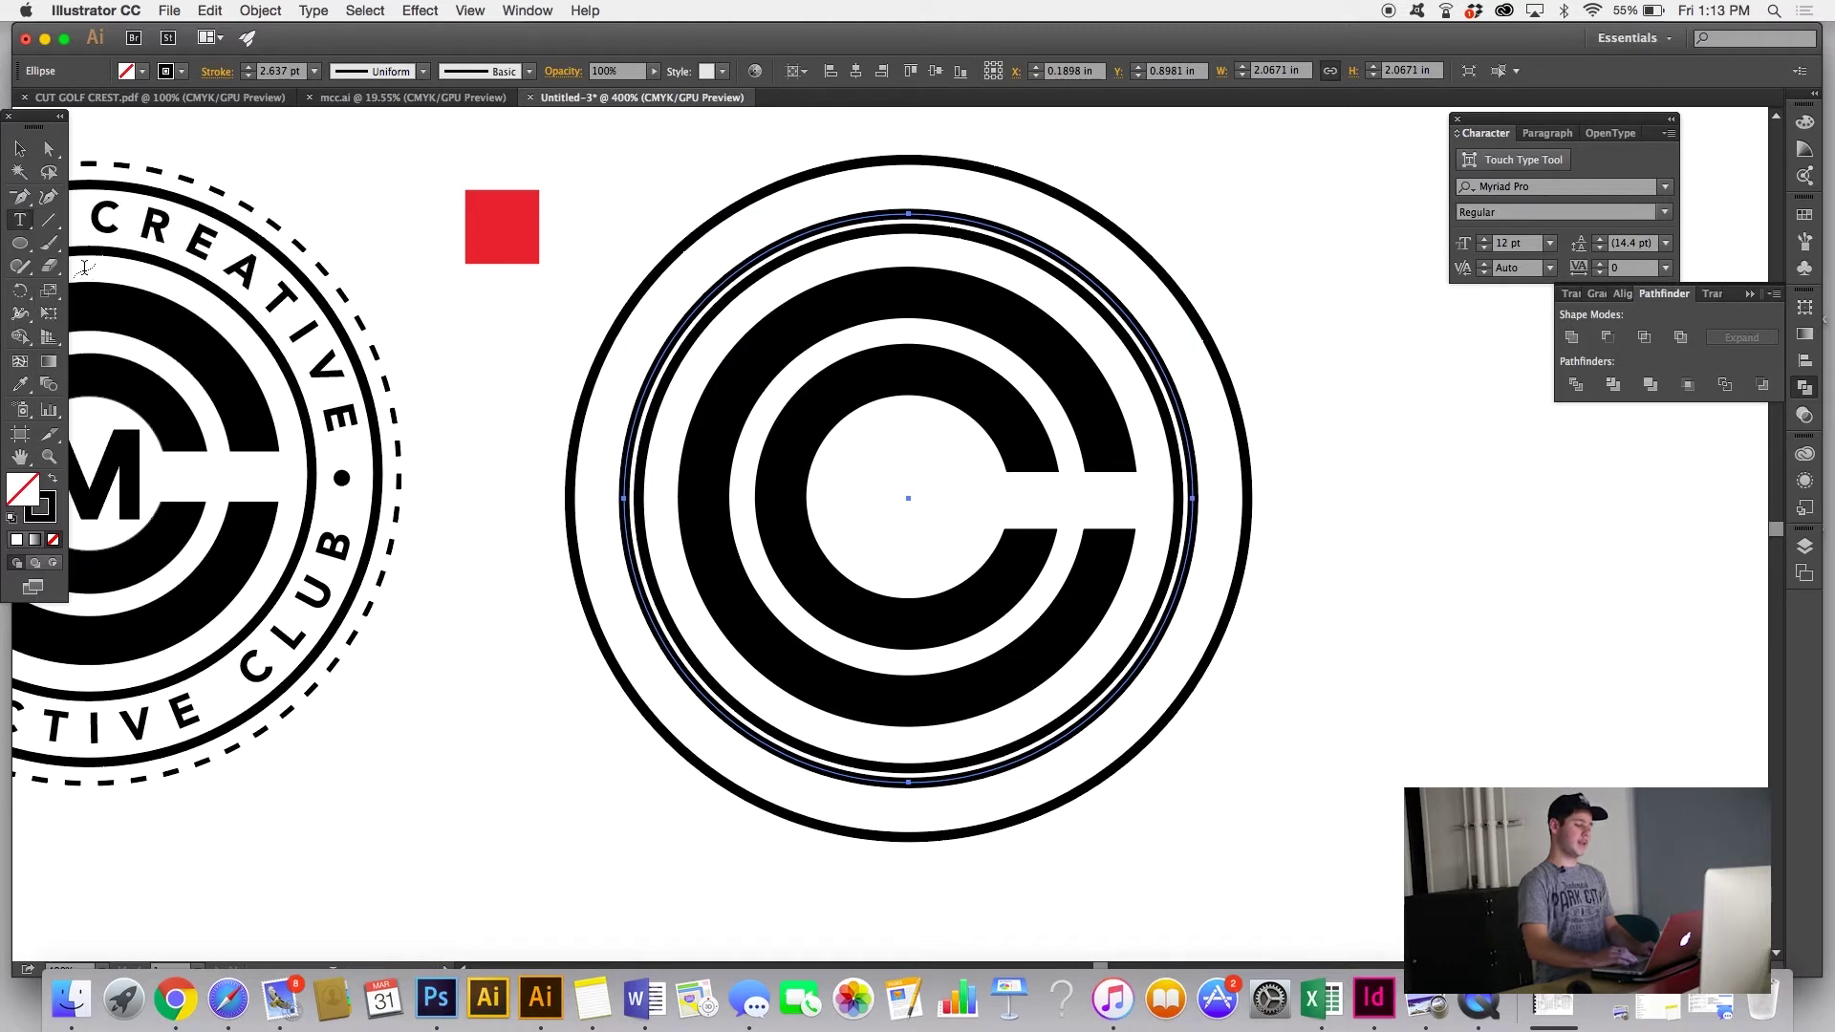
click(678, 321)
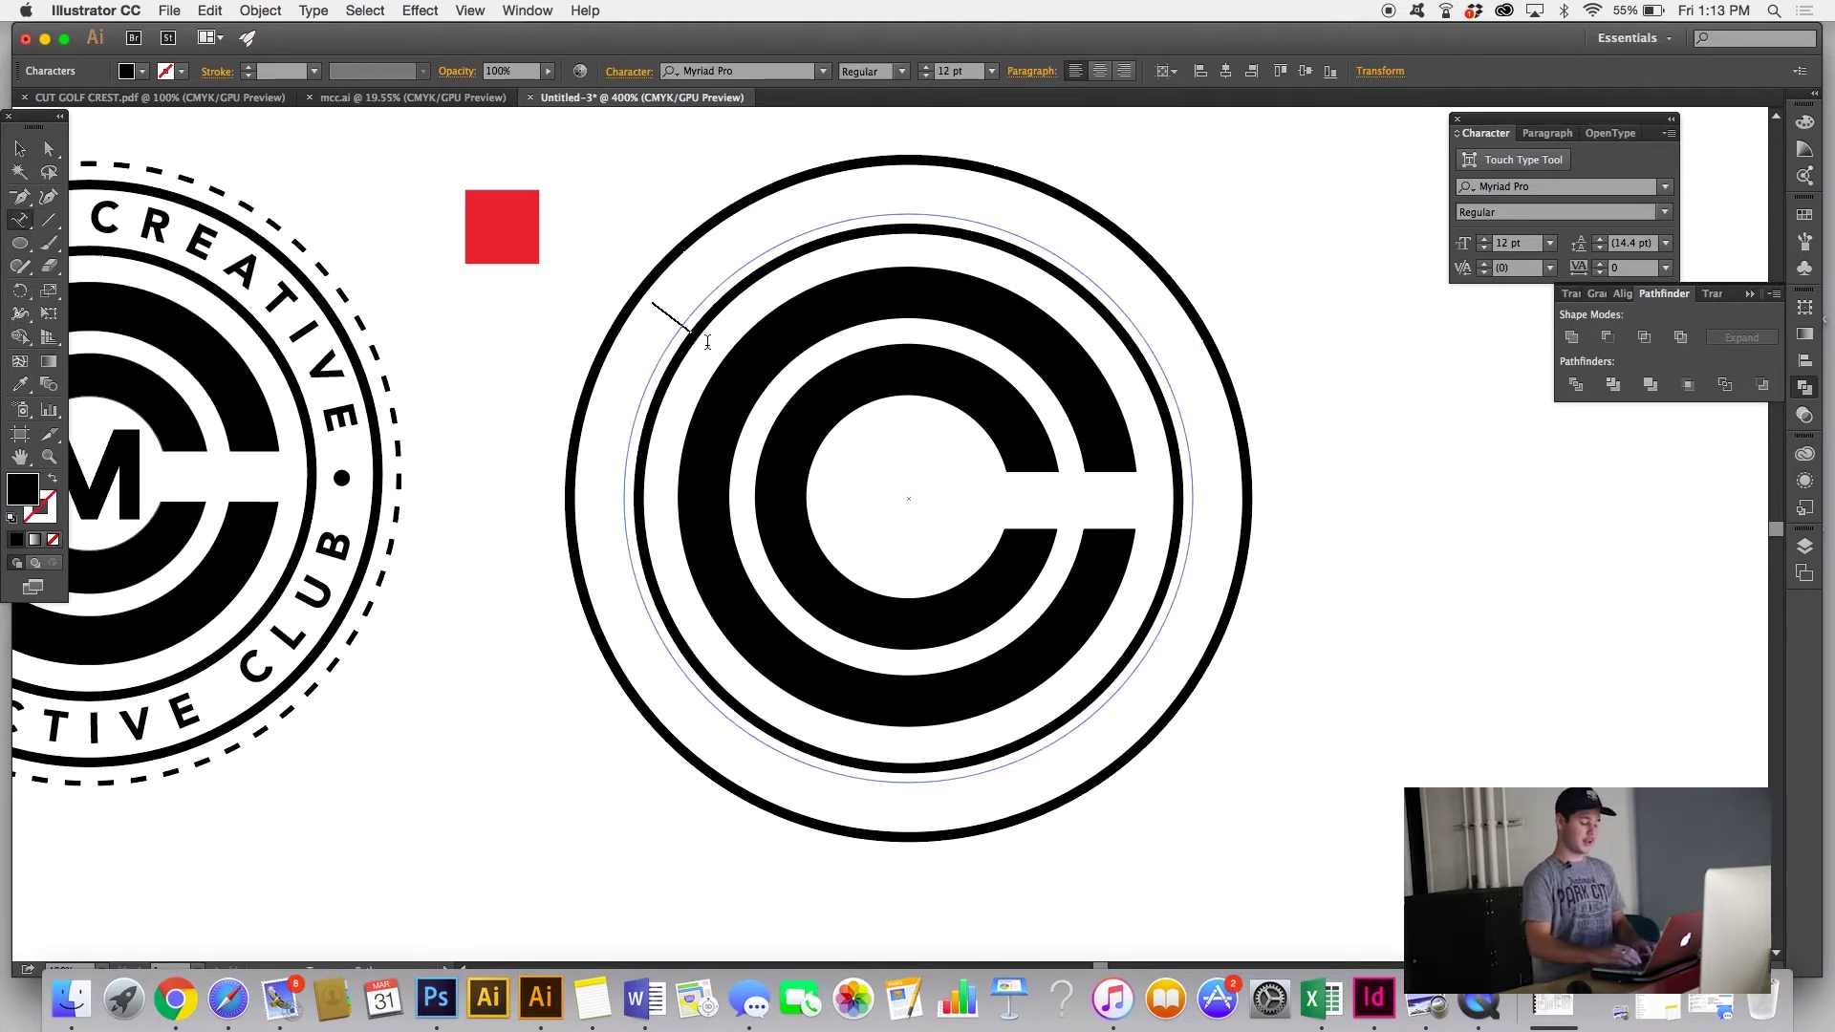
scroll(707, 342, left, 5)
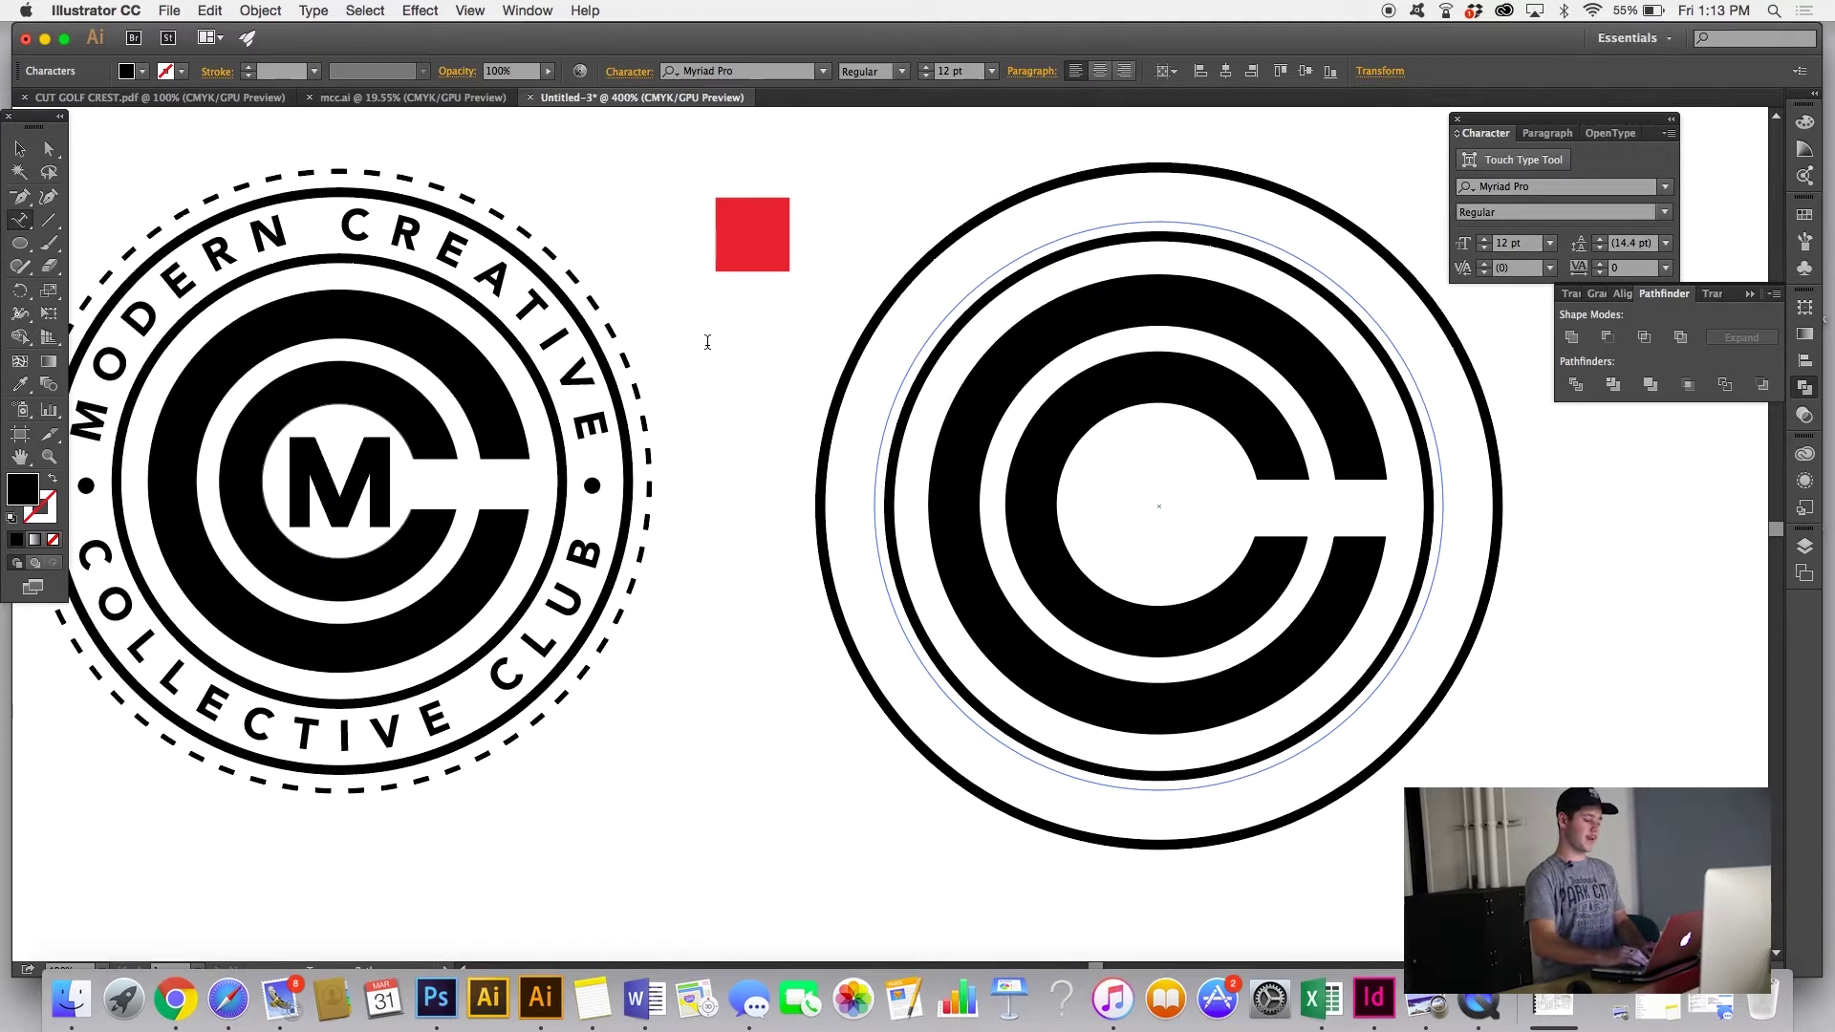
text(MODERN)
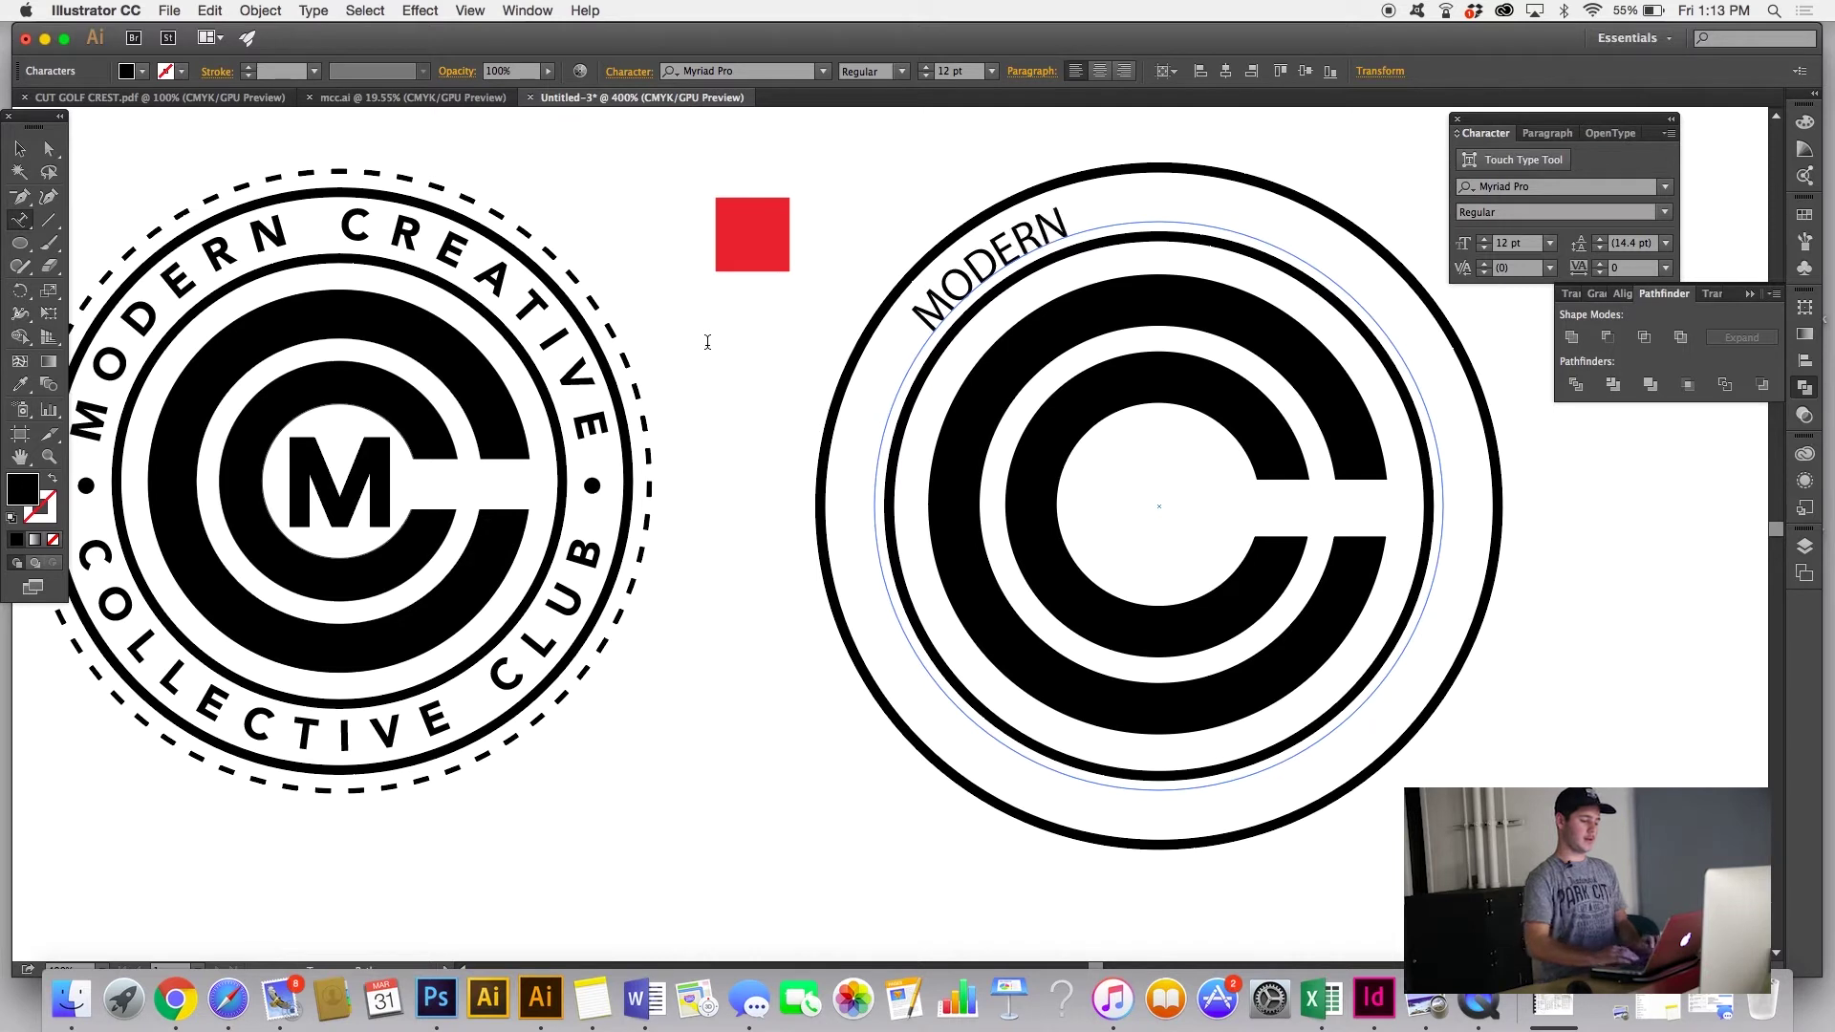
text( CREATIVE)
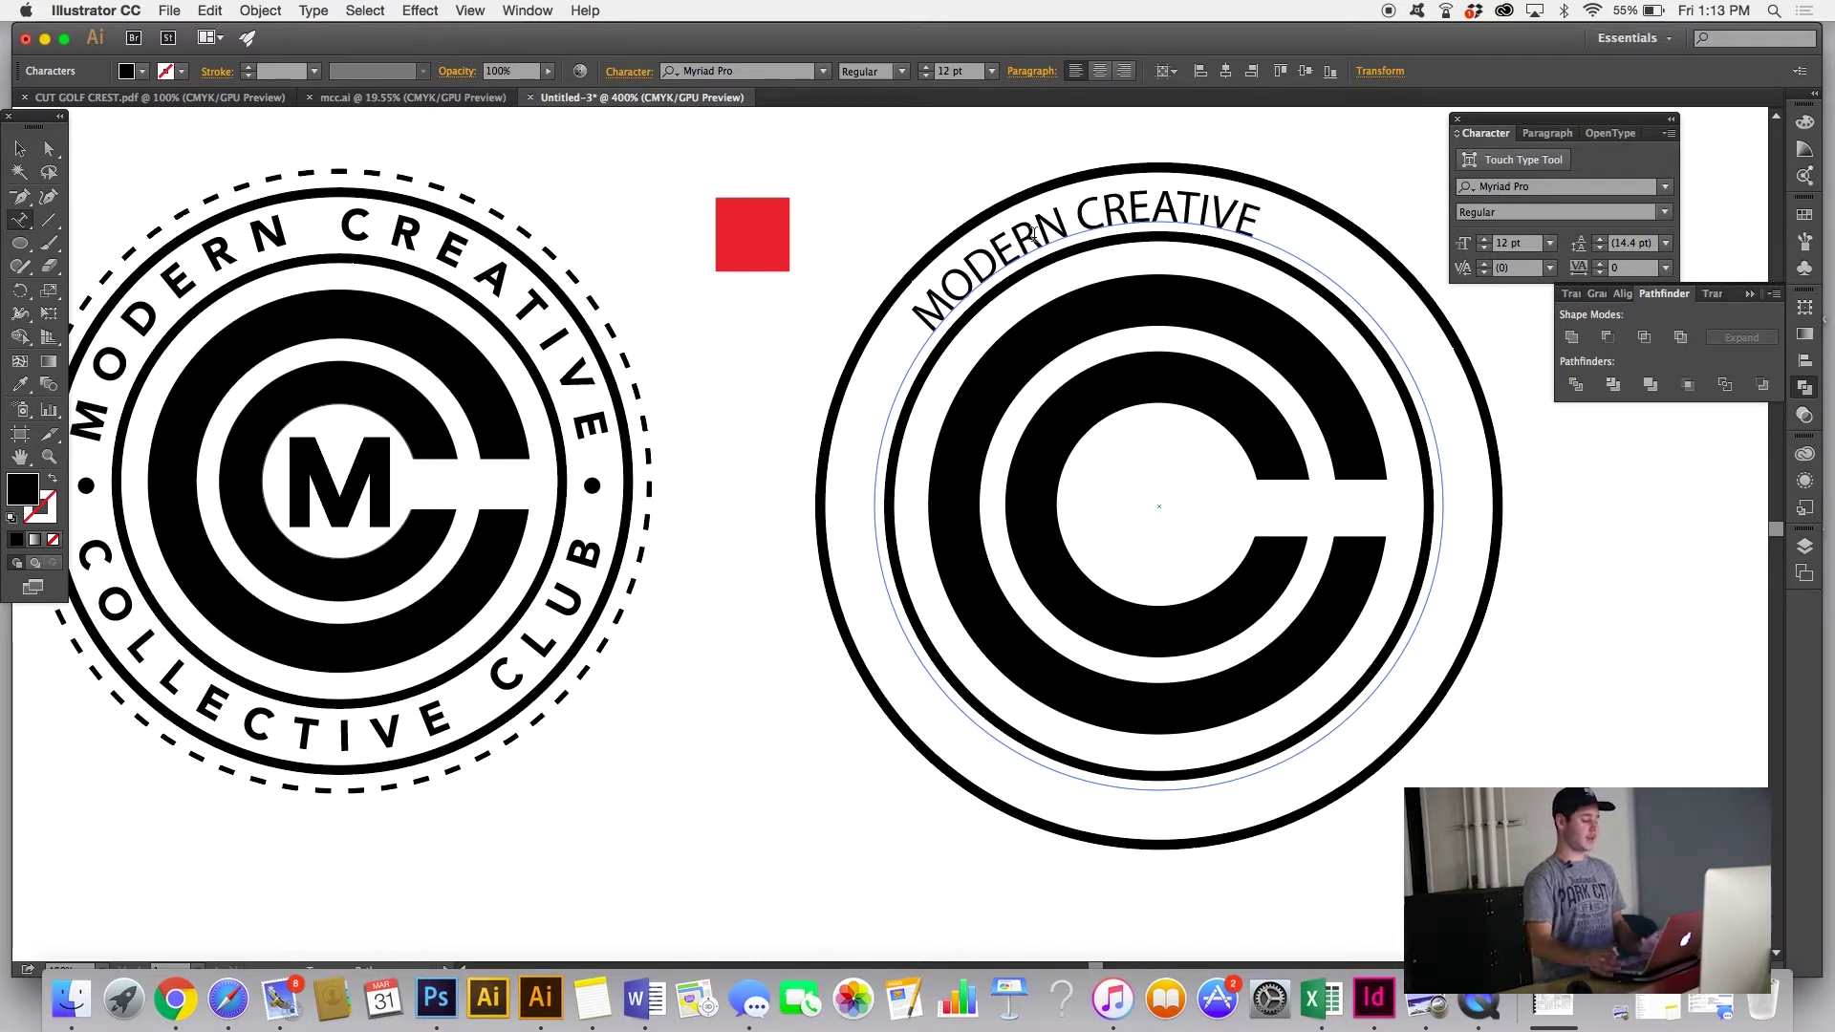
triple_click(1030, 234)
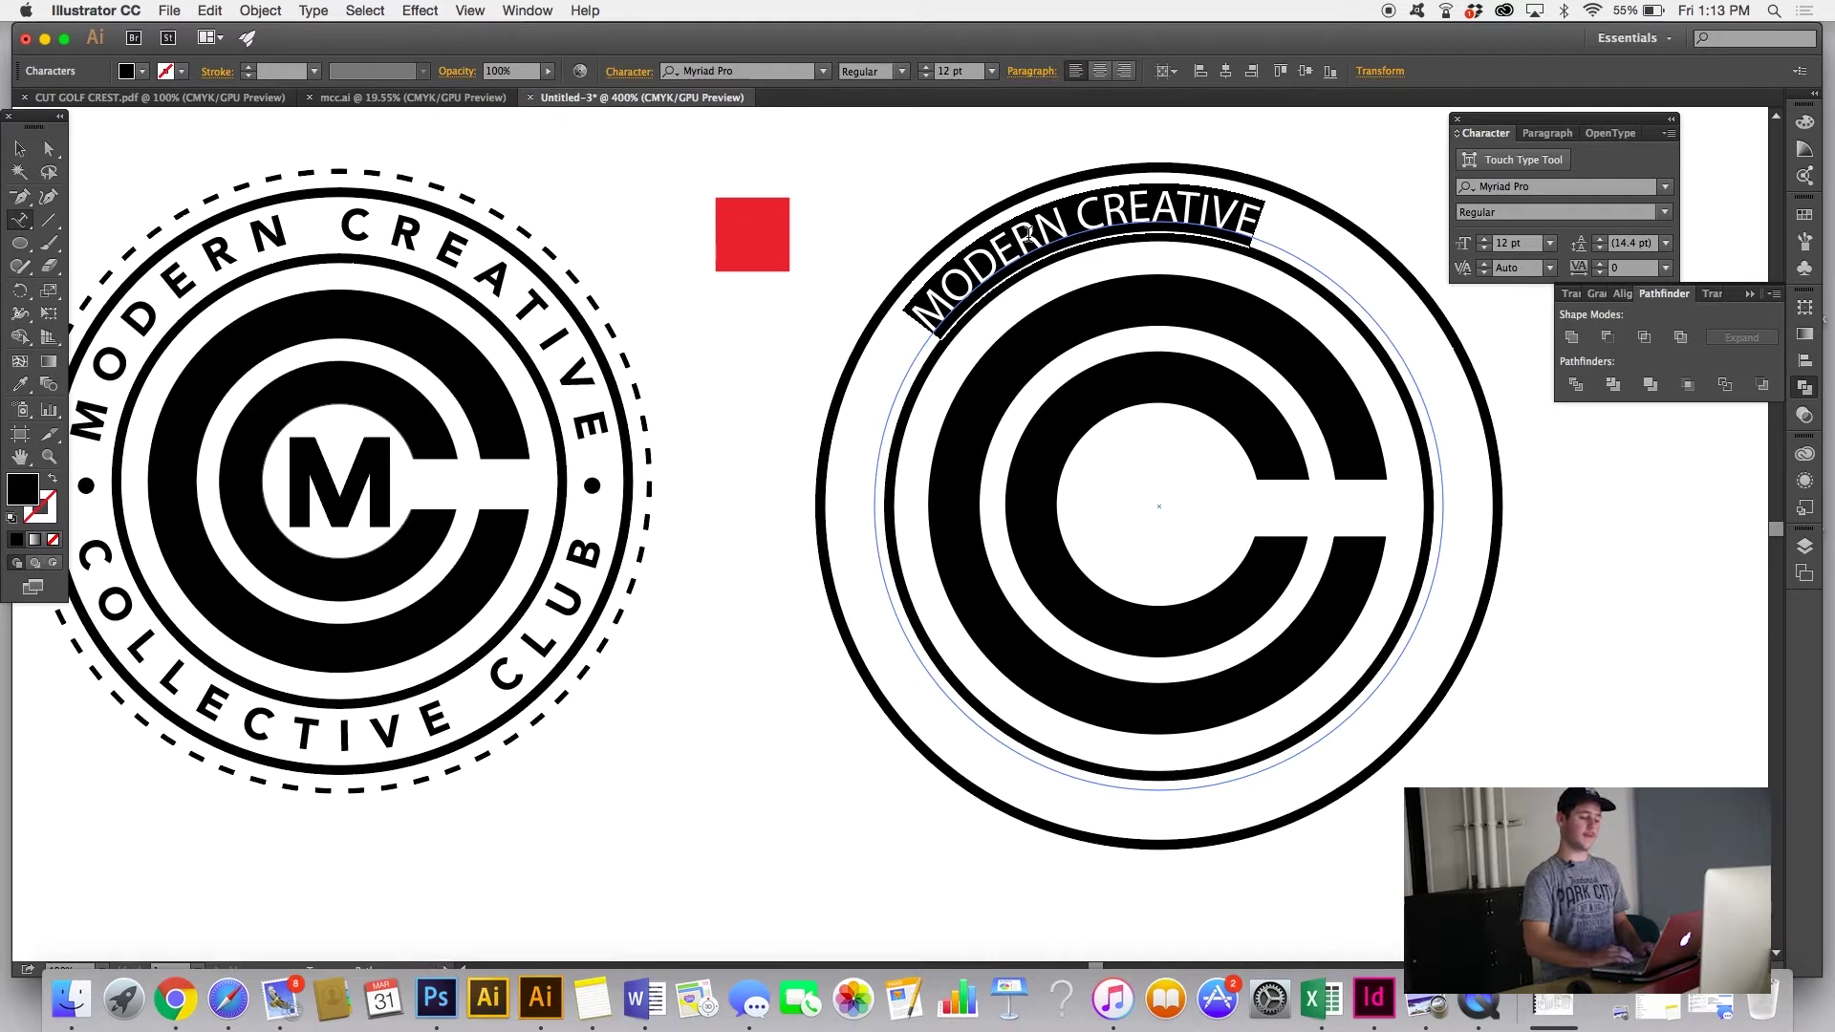
scroll(1060, 318, right, 5)
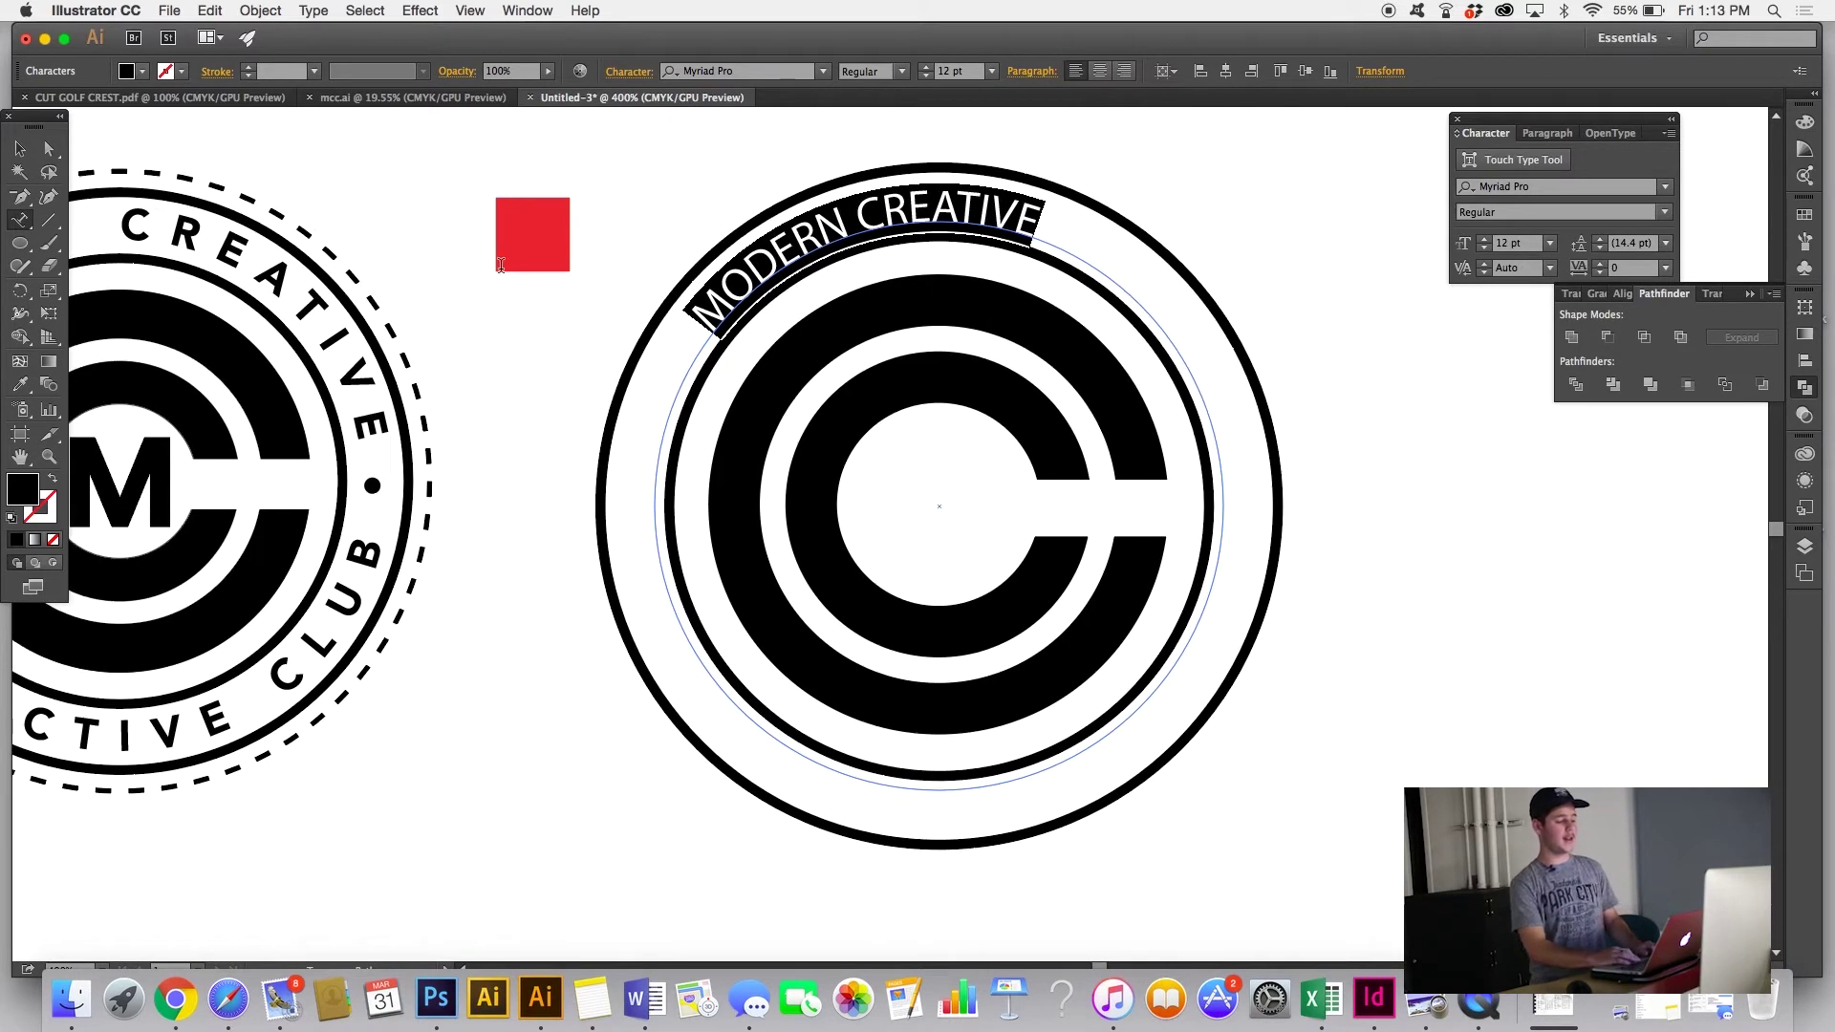
click(19, 148)
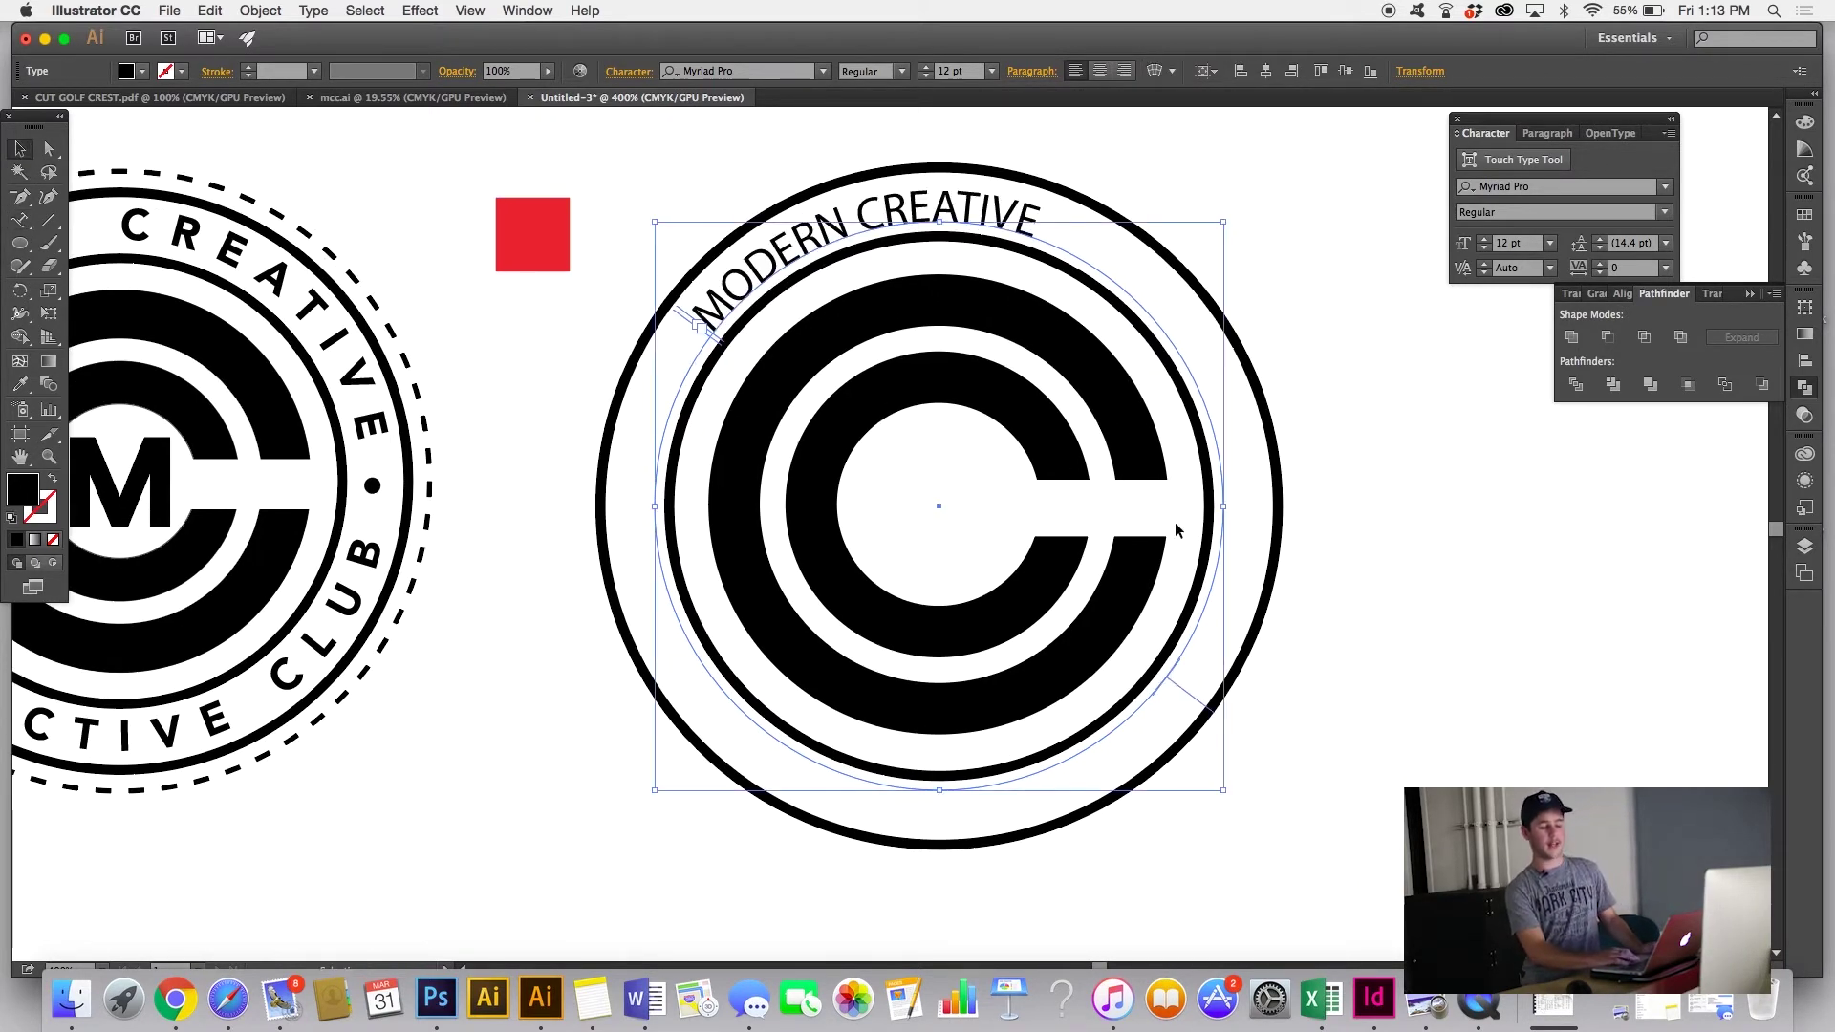
click(1343, 552)
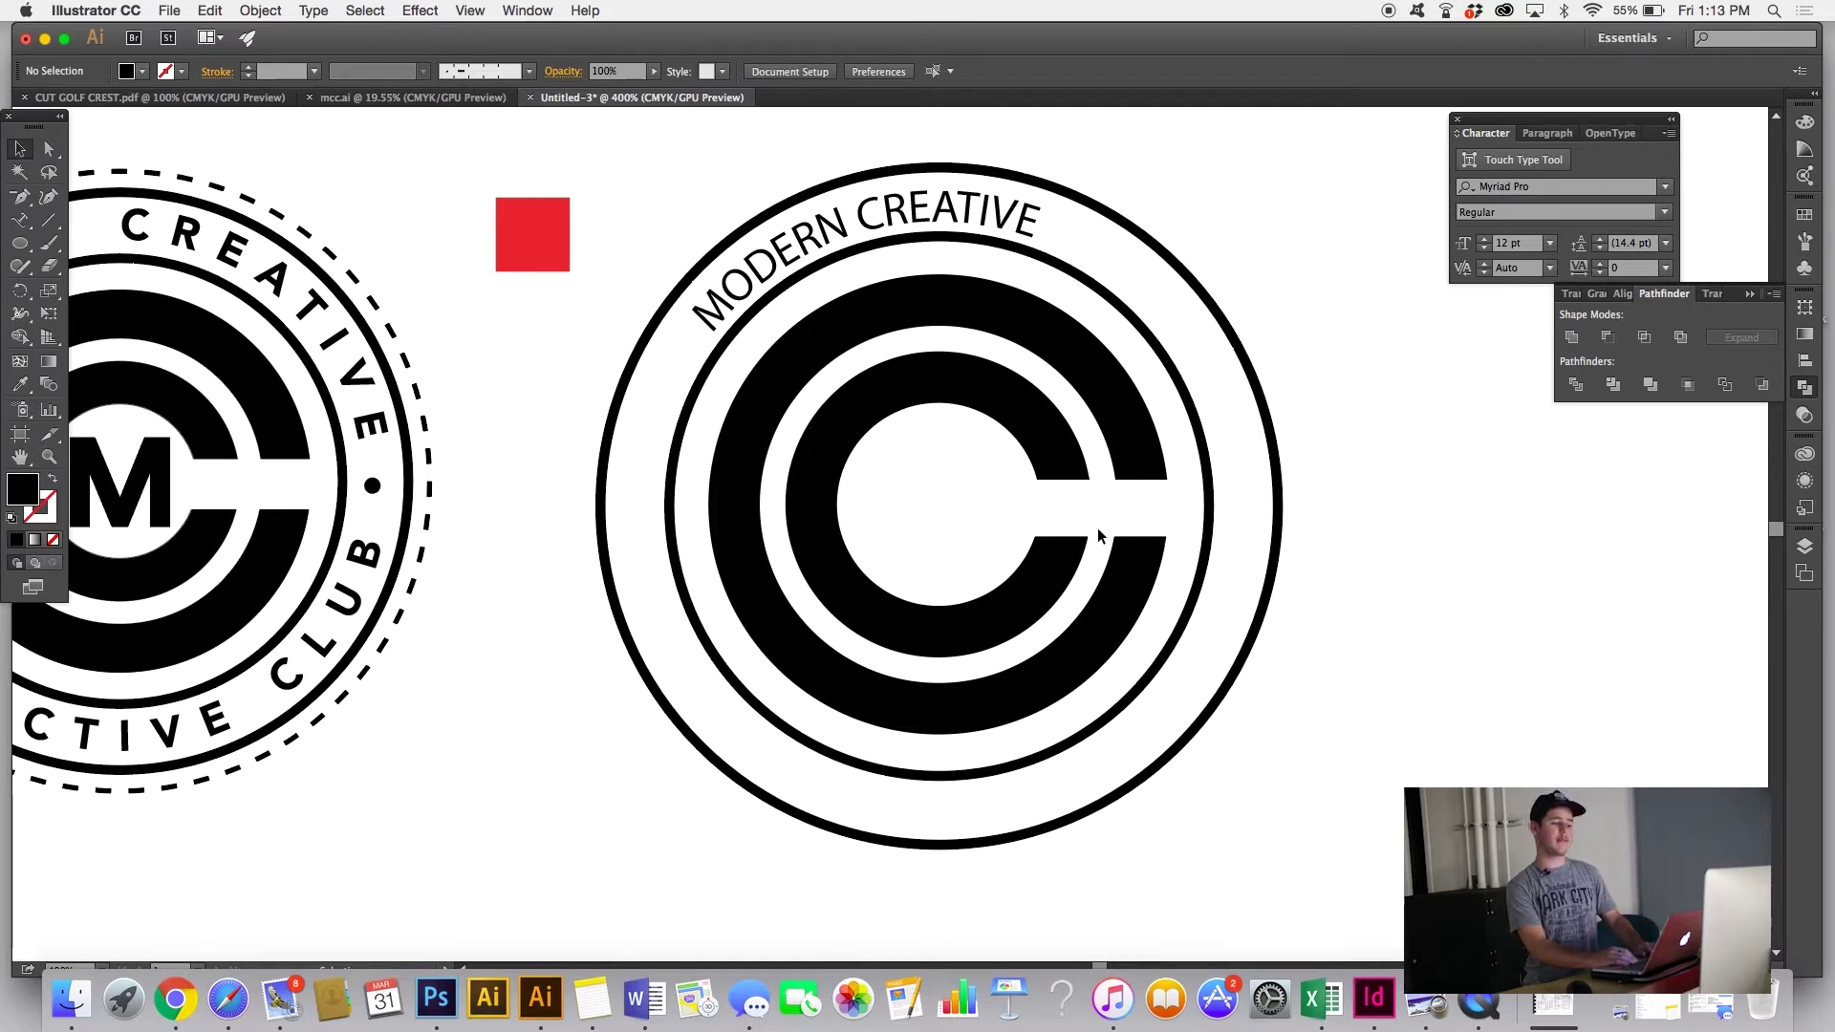
Step: Examine the font, size and tracking settings of the original badge's ring text
key(z)
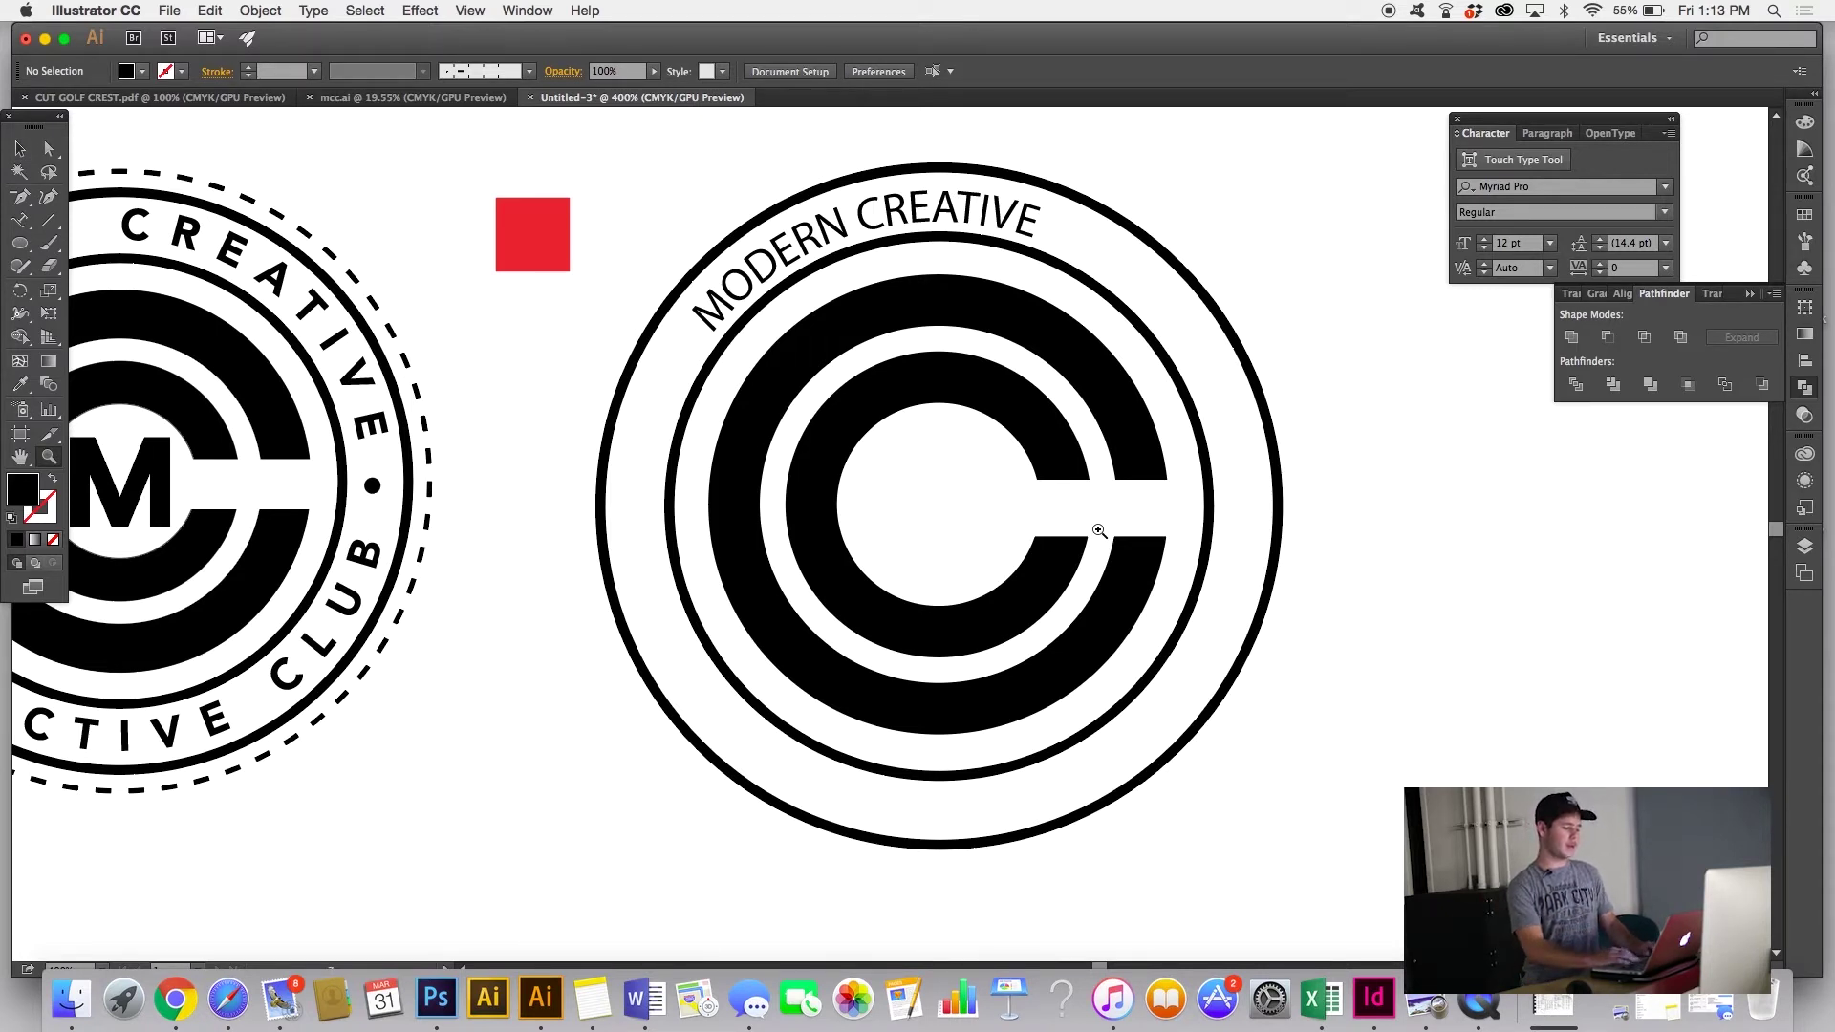
click(809, 246)
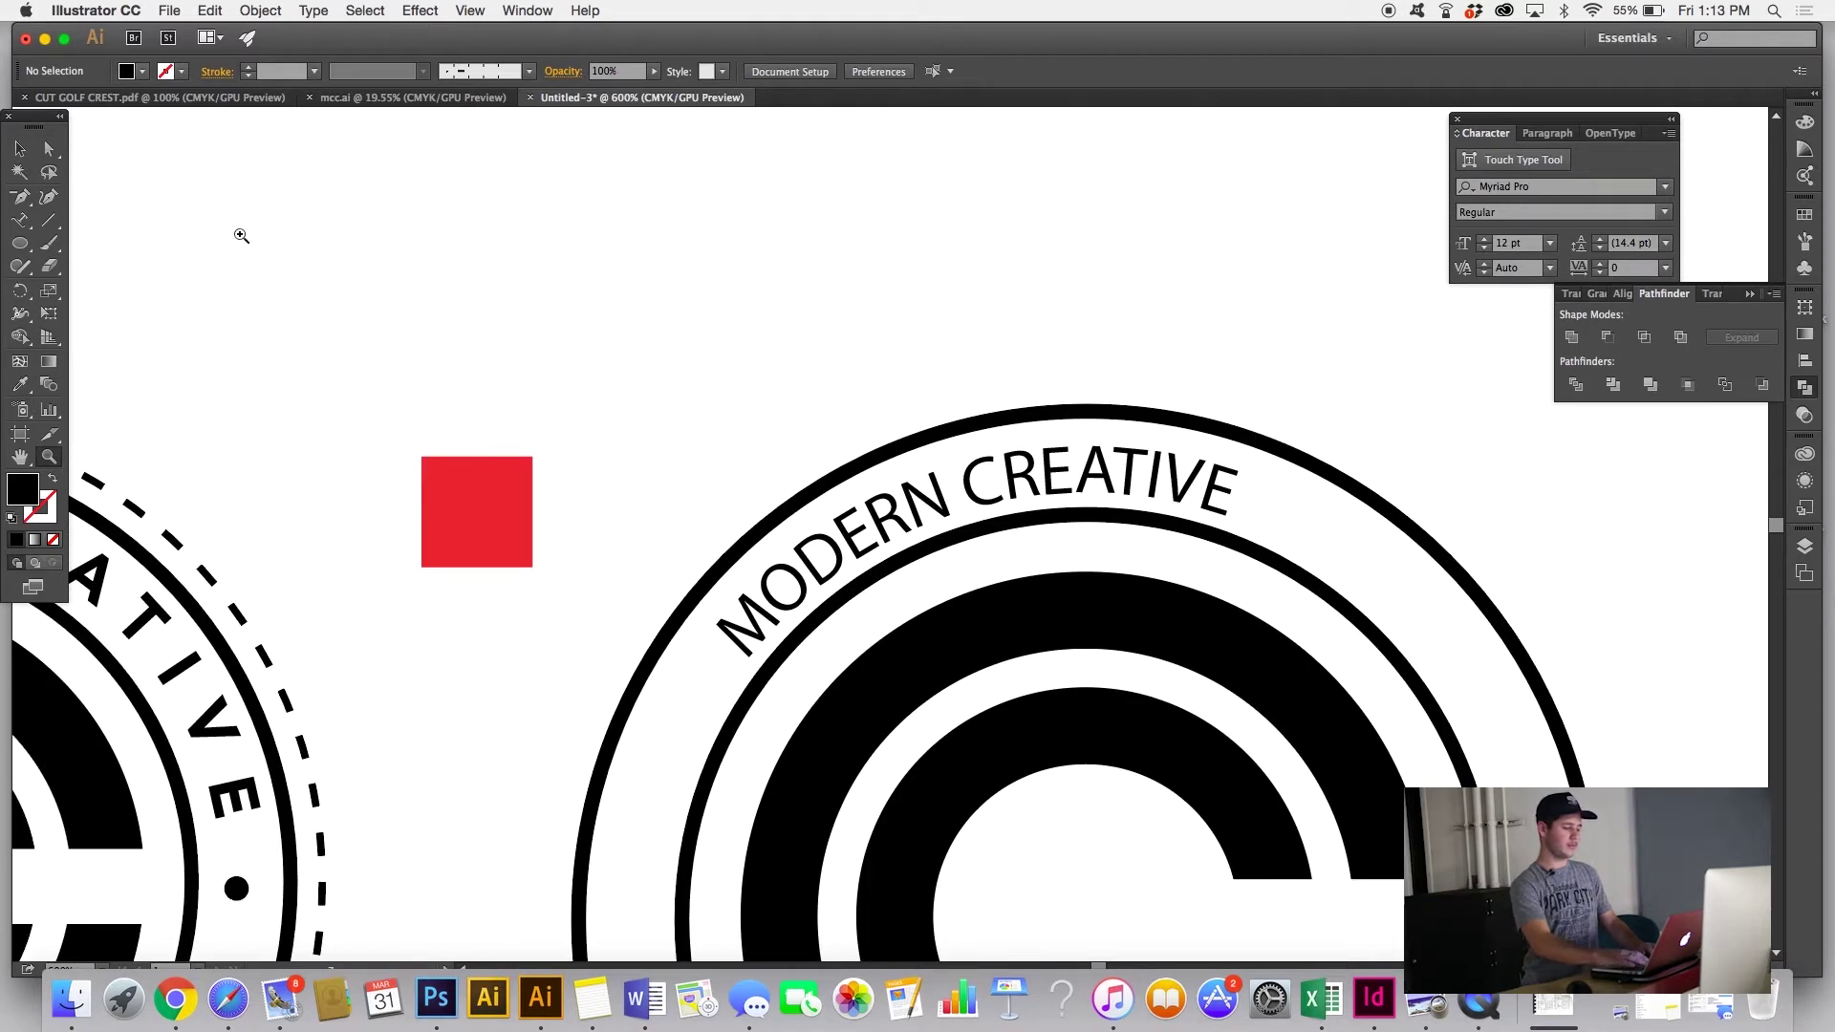
click(20, 150)
key(super+minus)
key(super+minus)
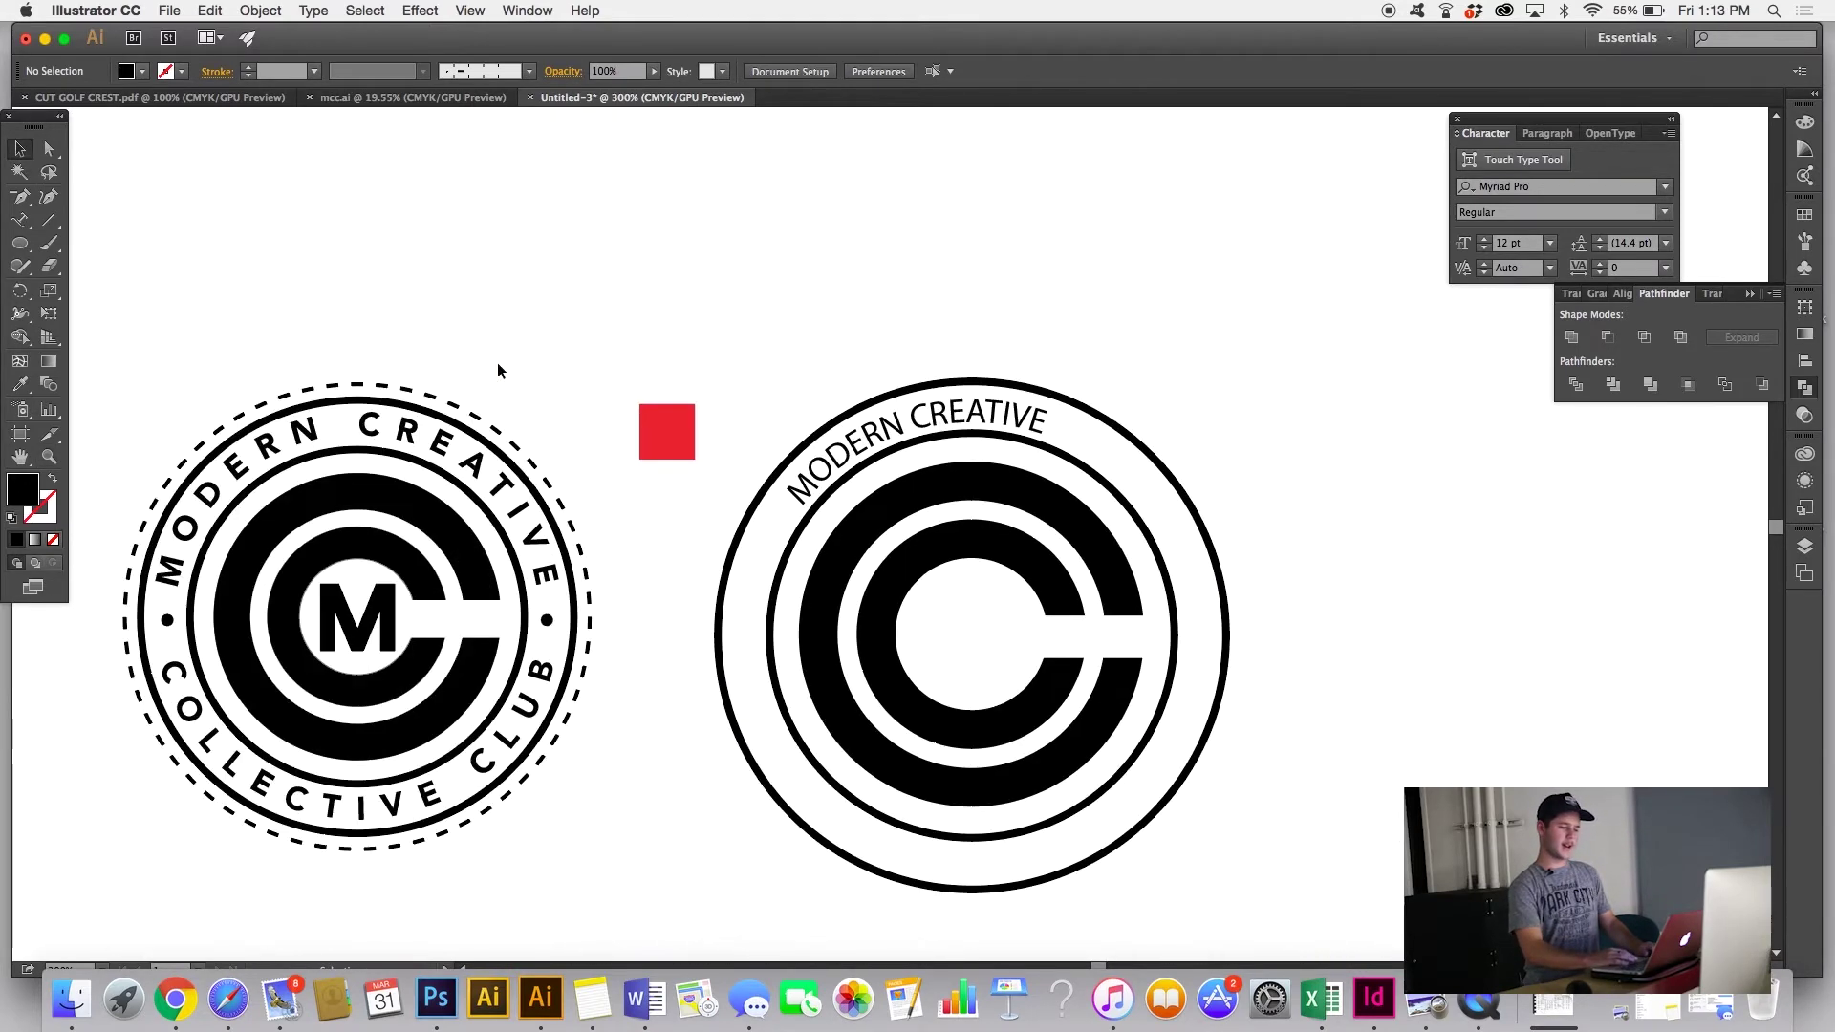
click(429, 438)
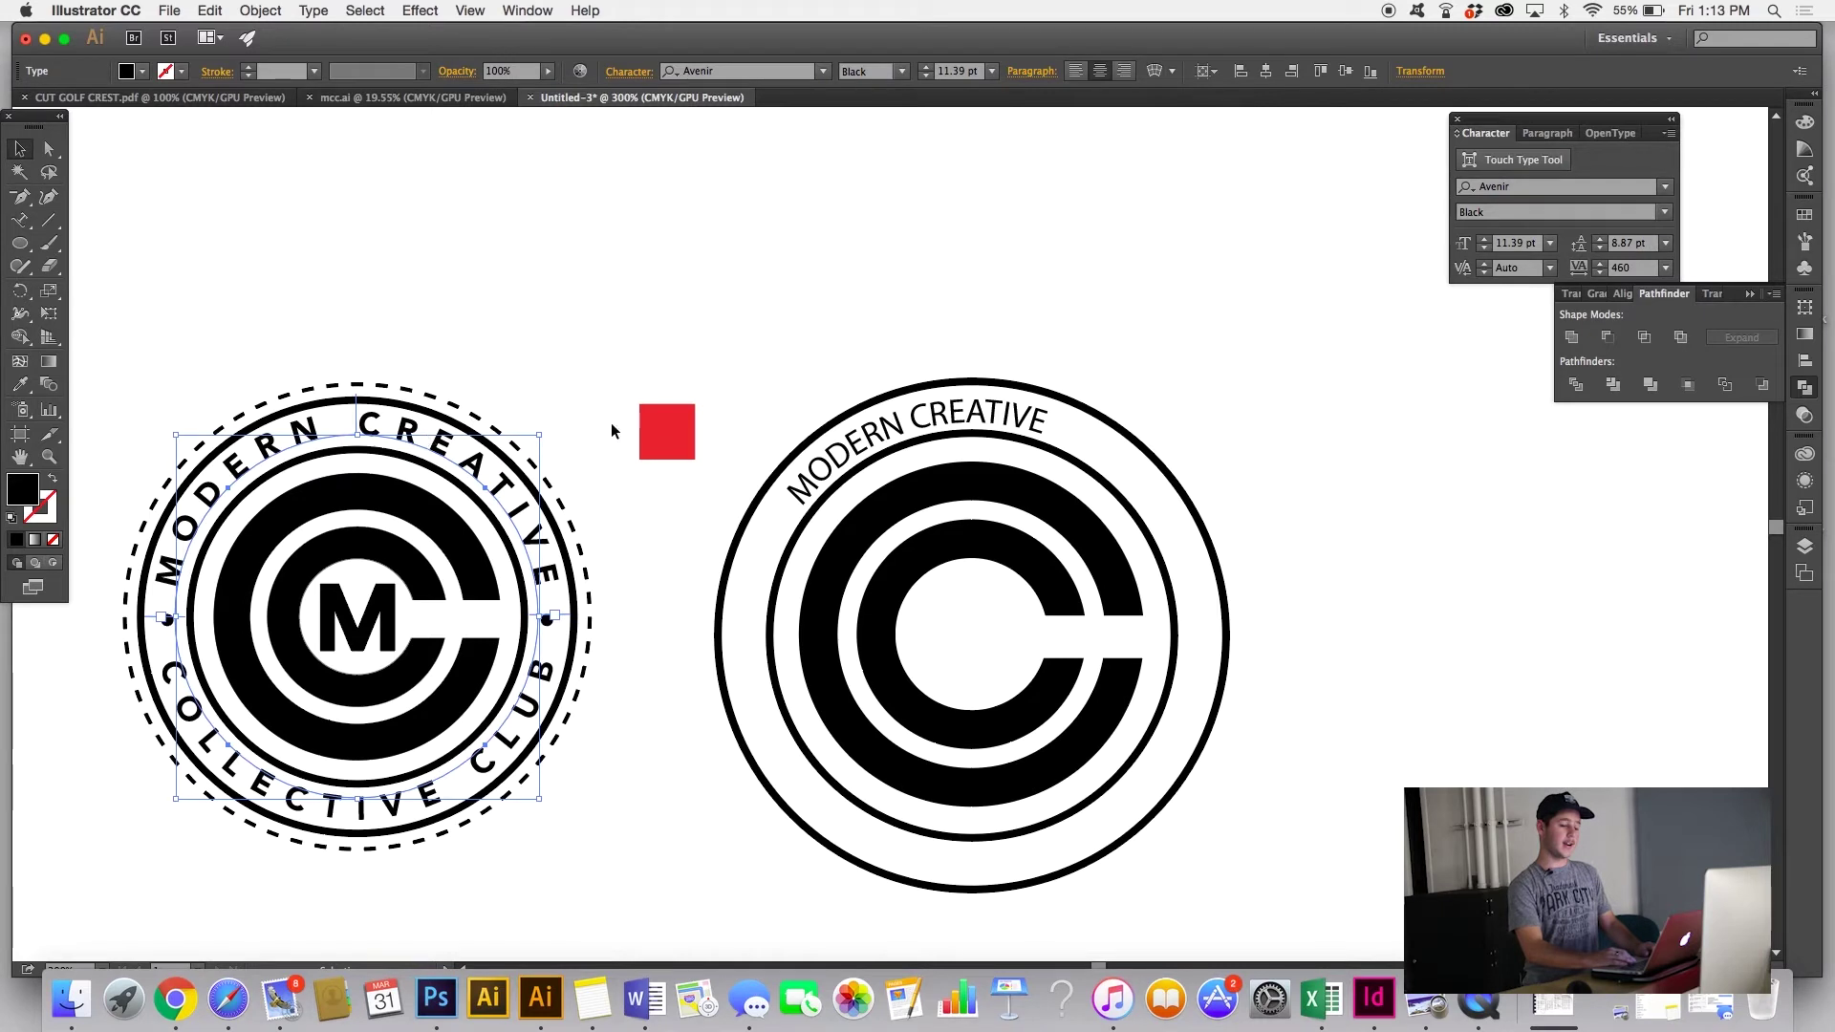
click(1459, 121)
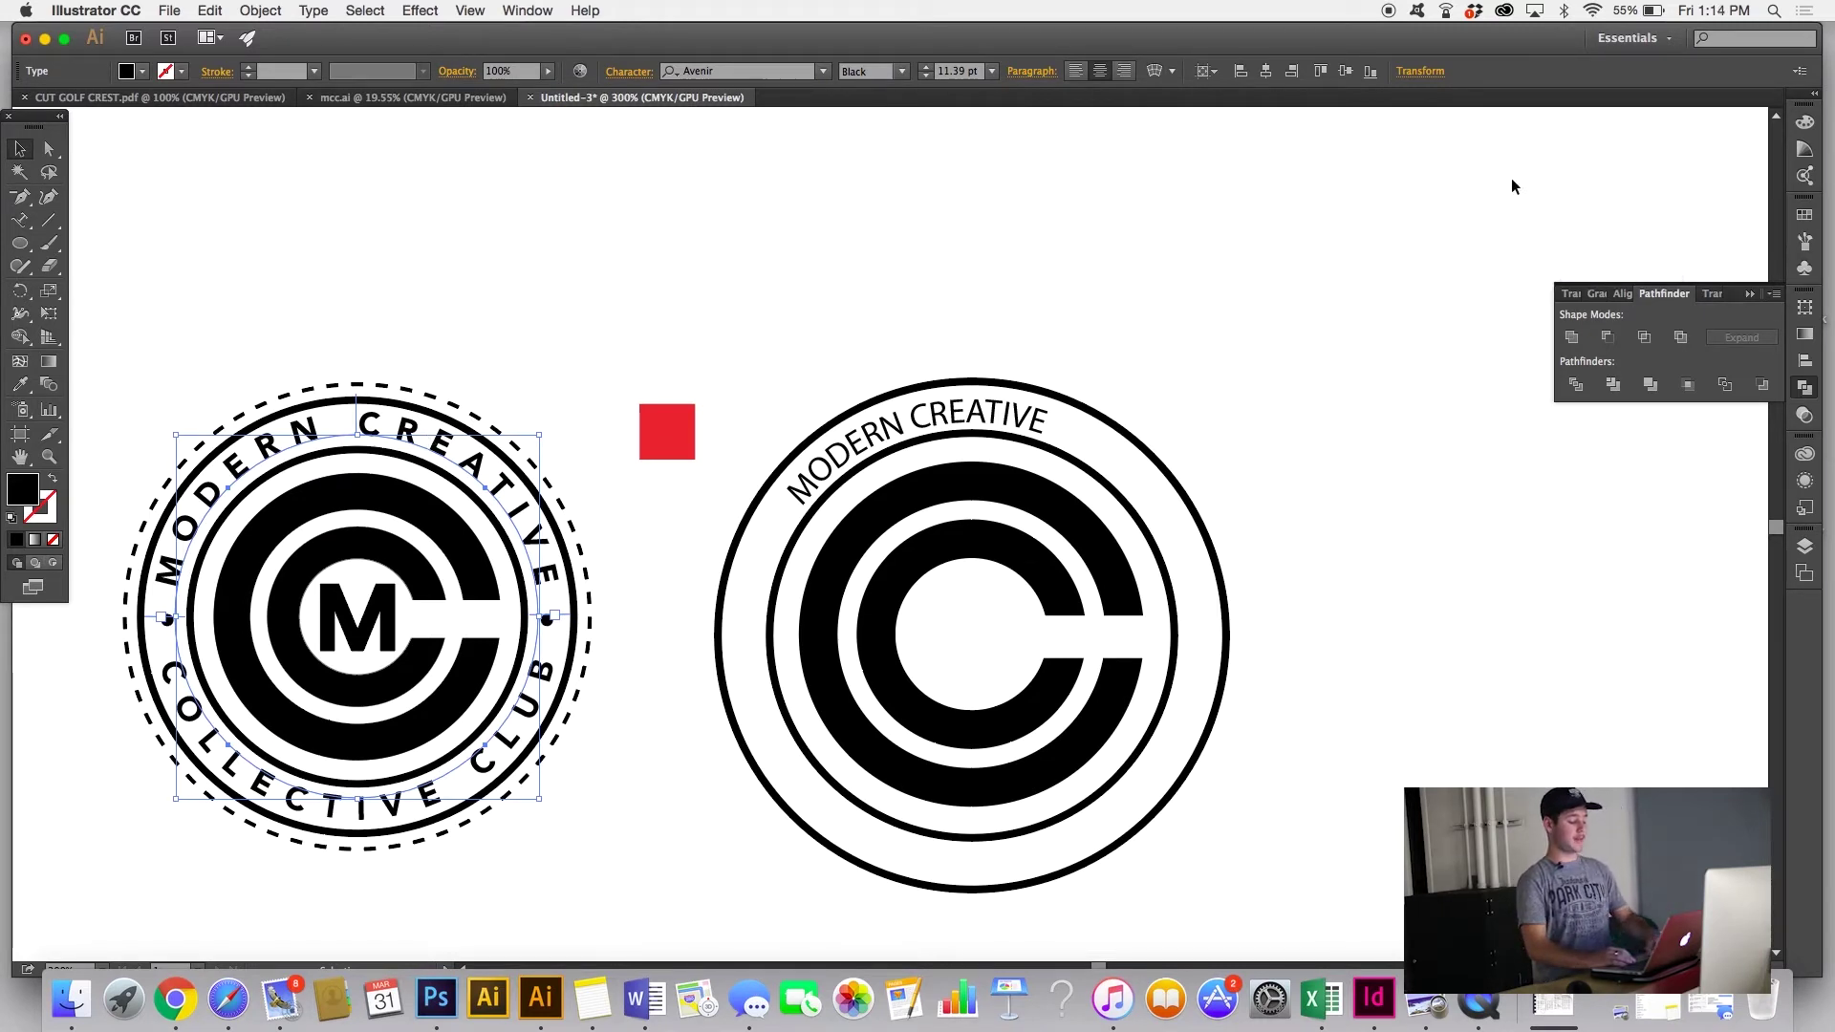
key(super+t)
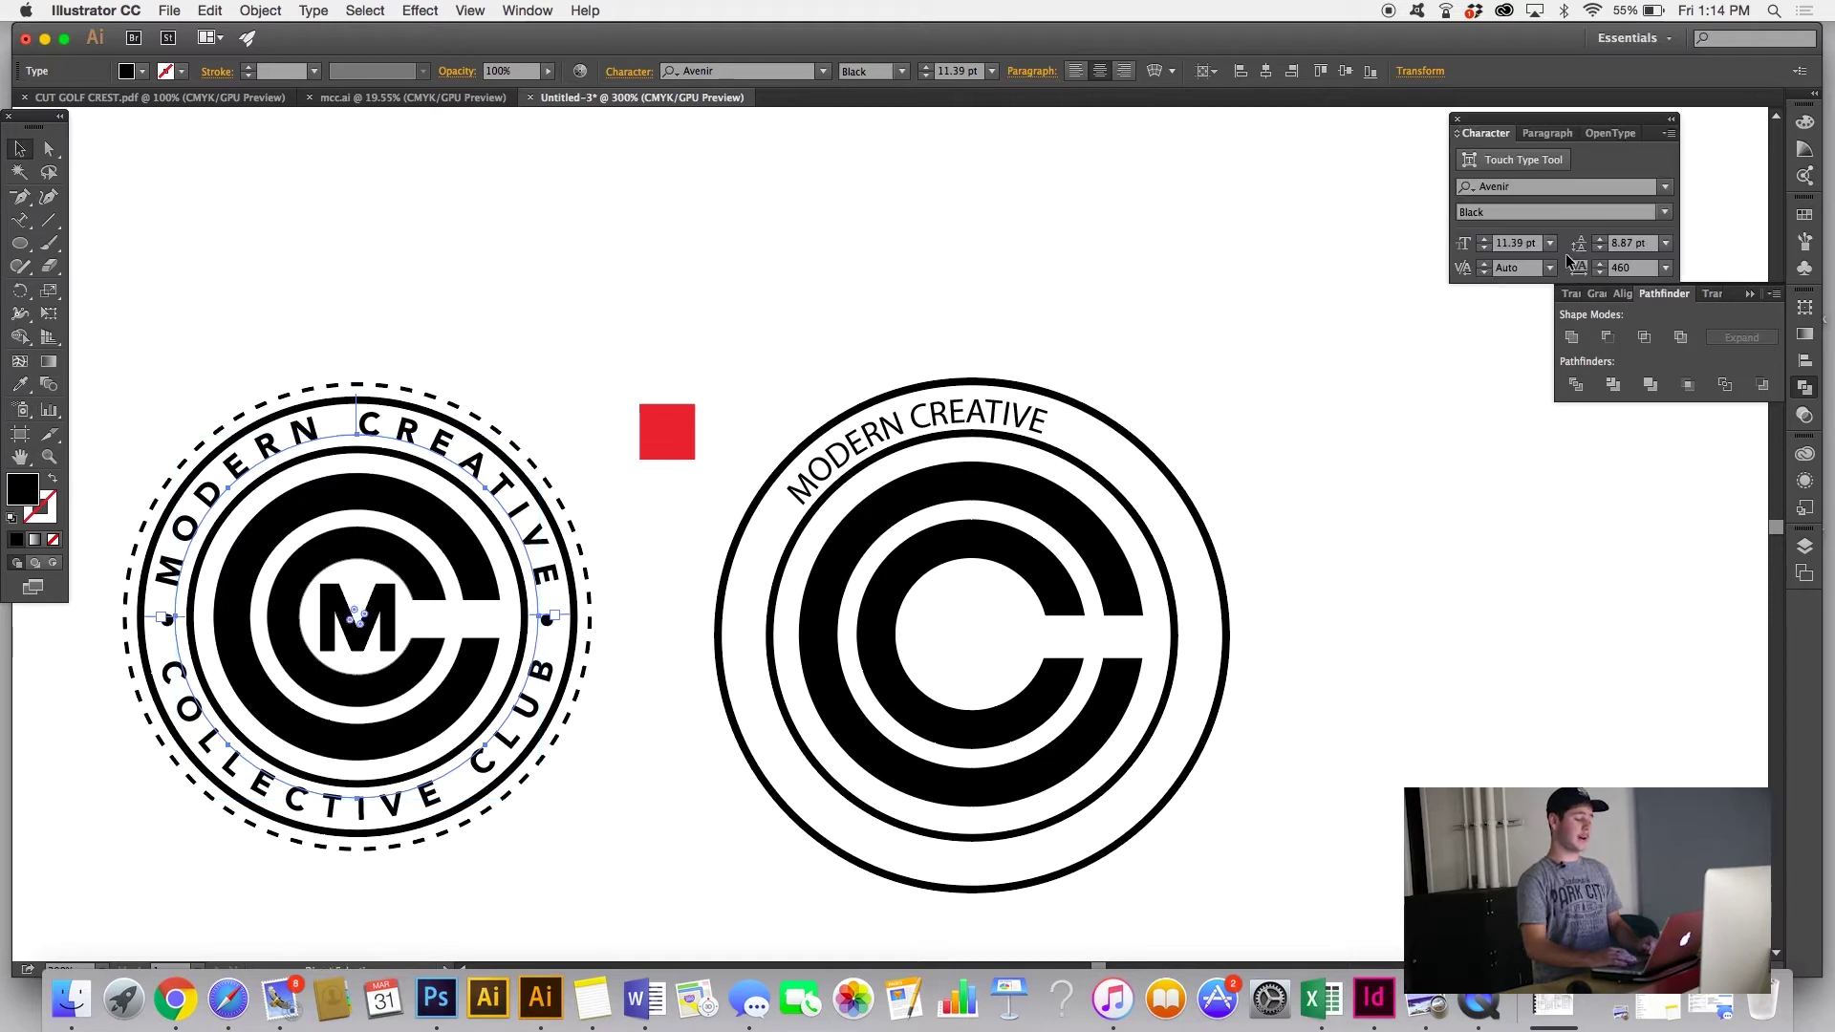
click(541, 8)
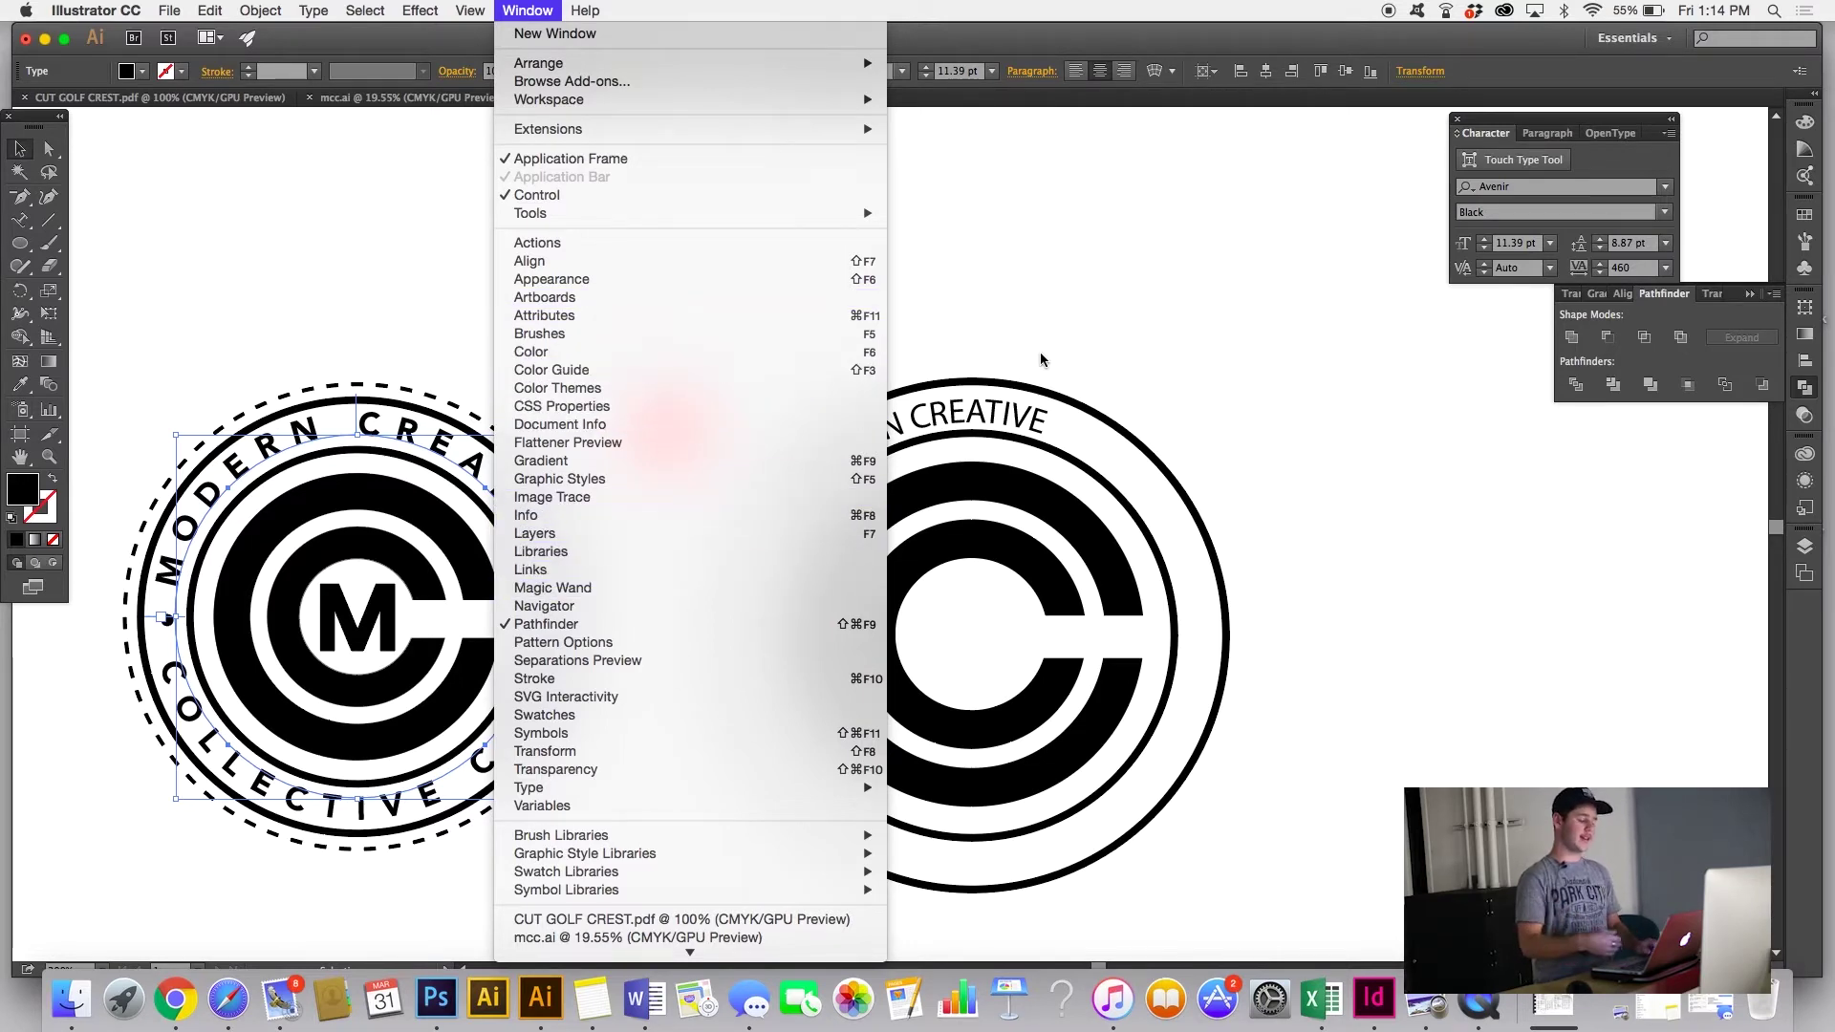
click(1231, 354)
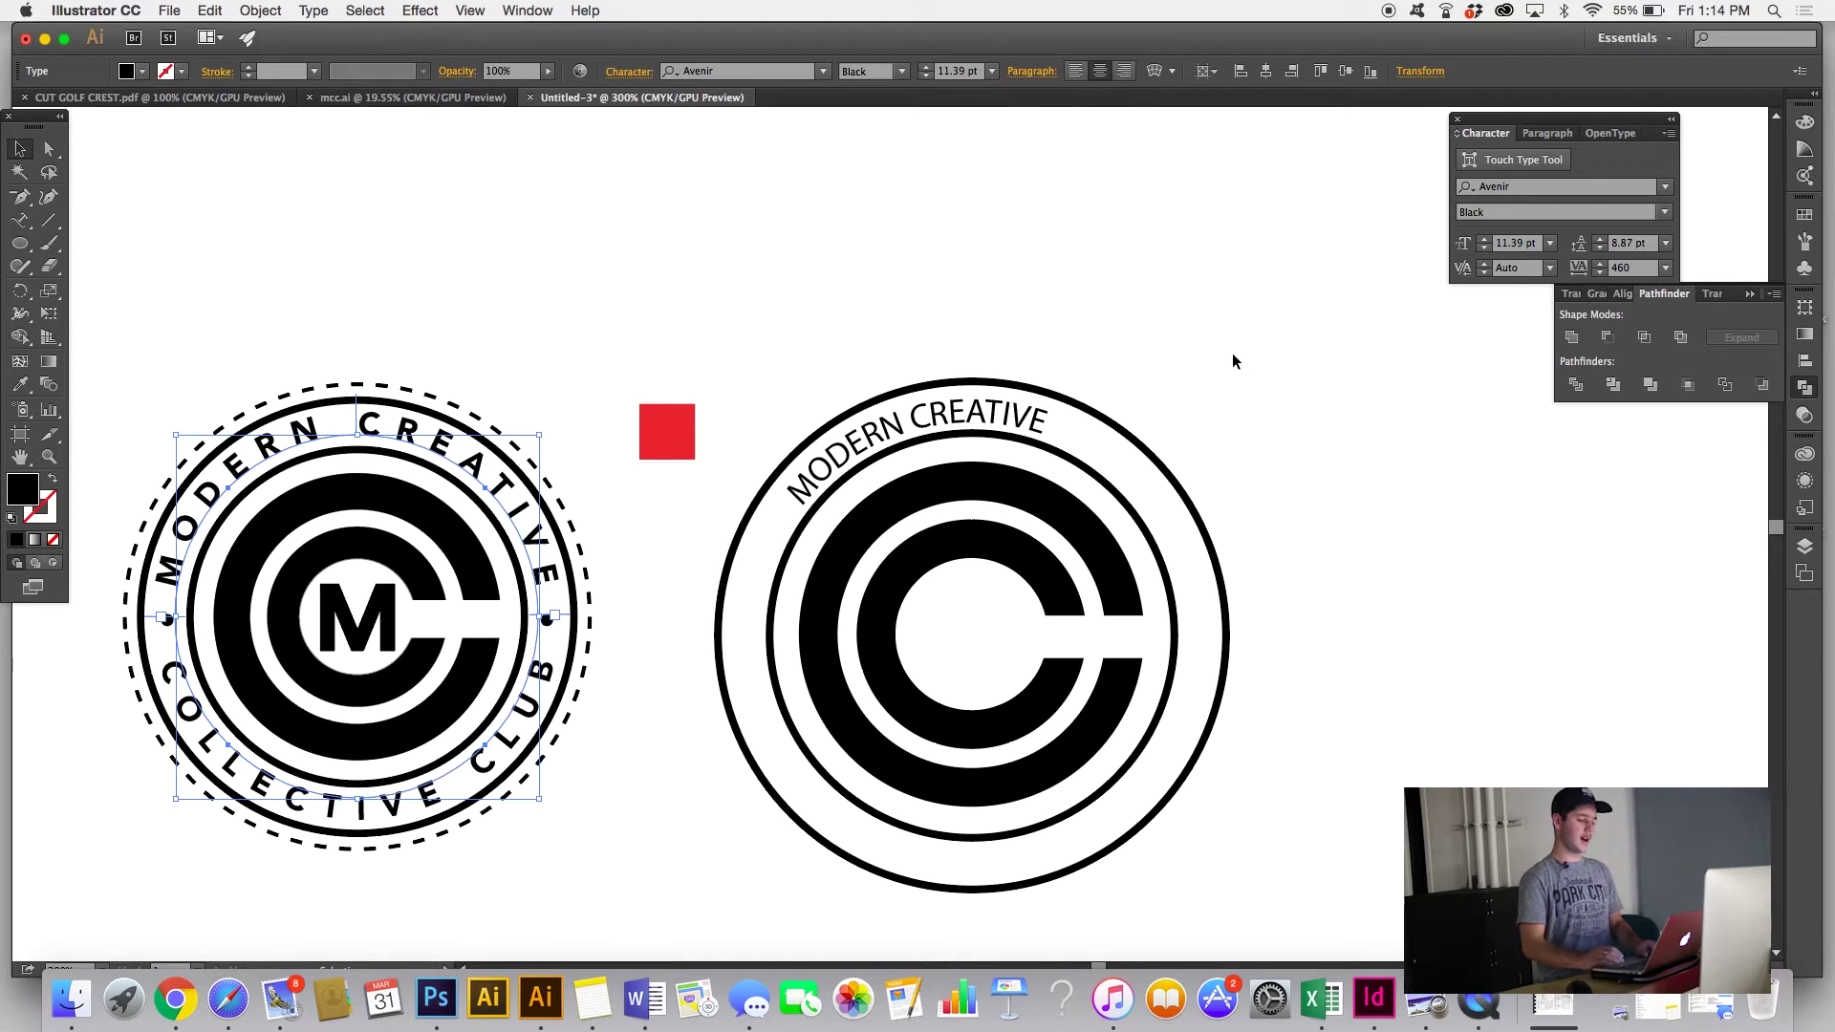
scroll(1231, 360, down, 1)
scroll(1231, 360, right, 2)
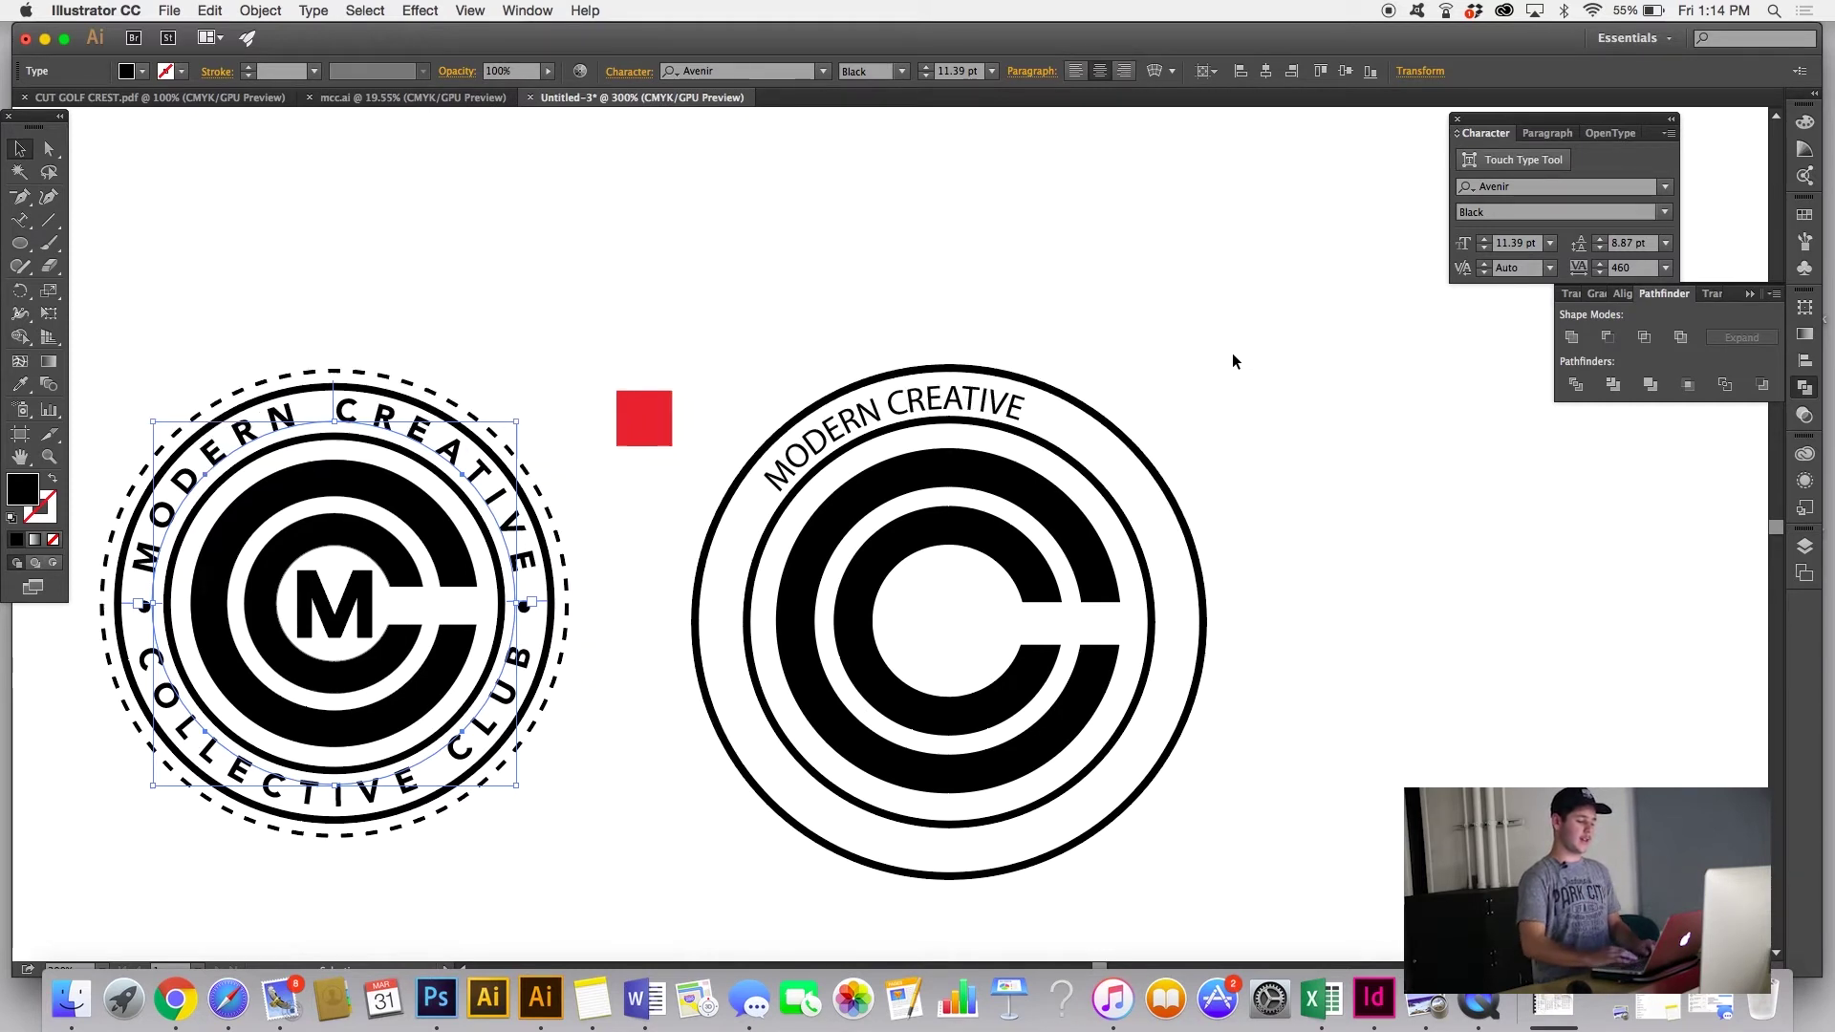
click(1232, 360)
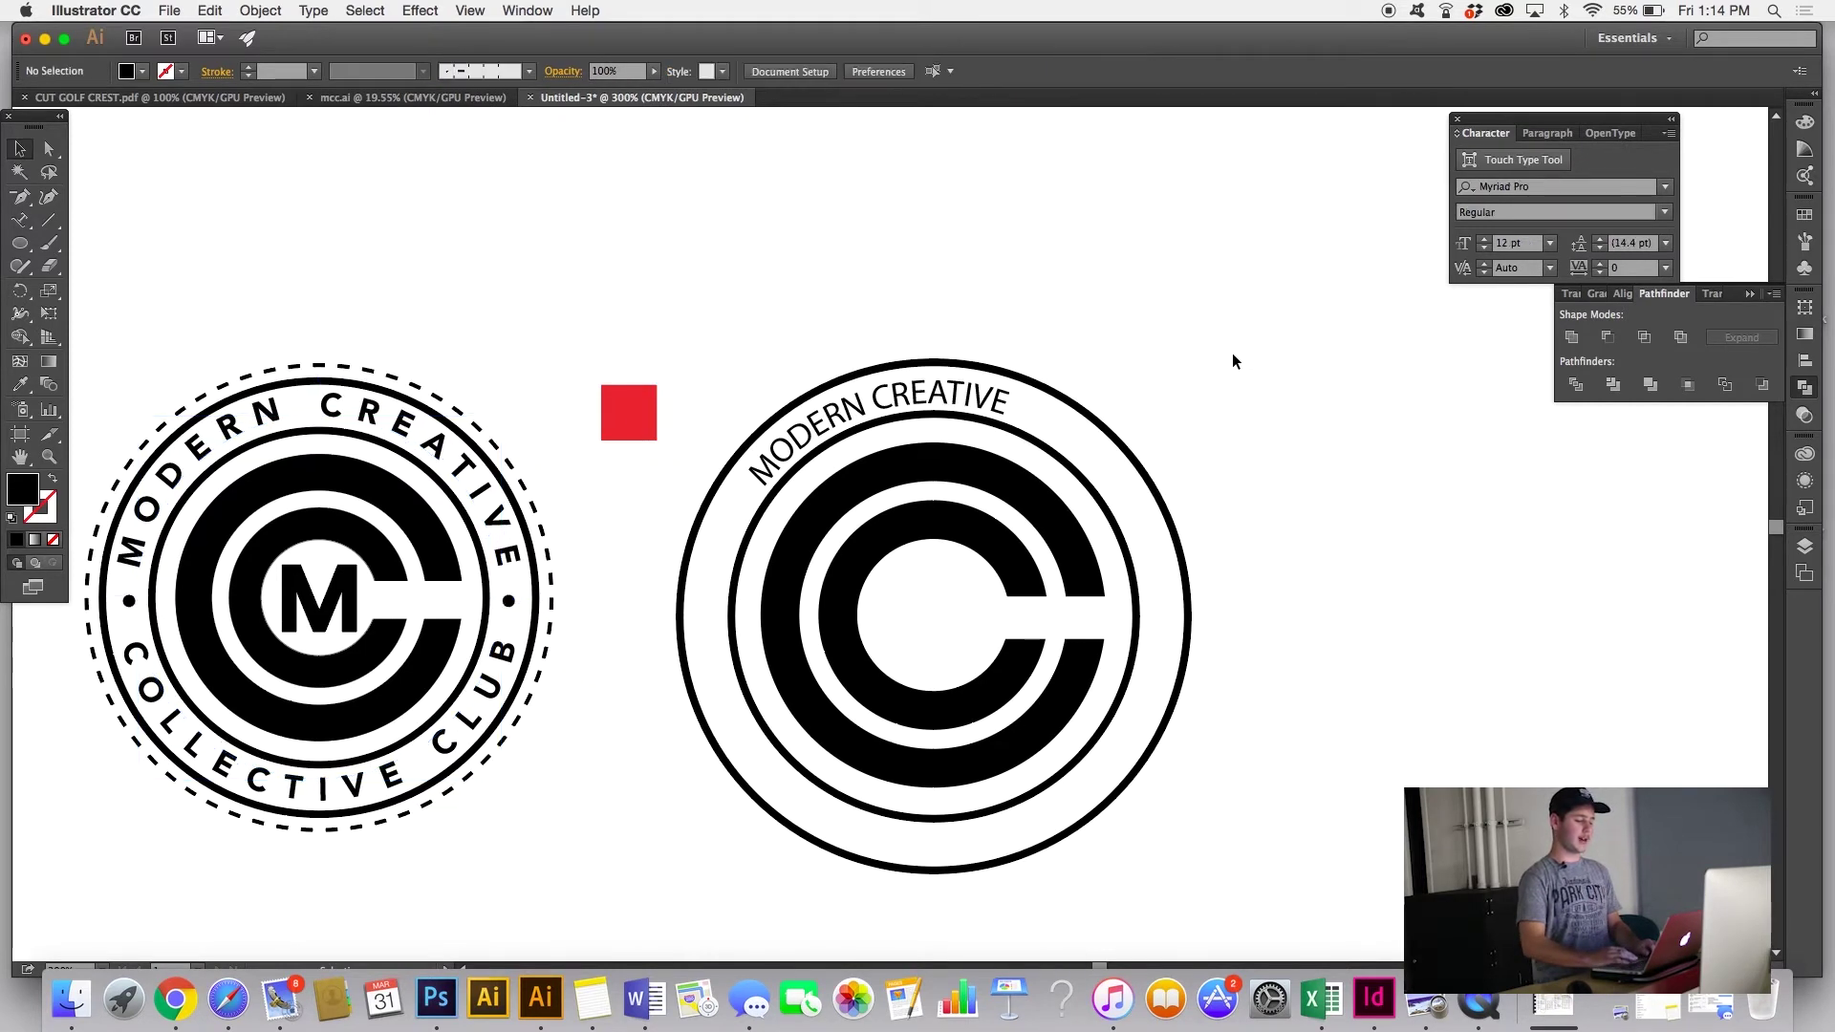
Step: Set the new badge's "MODERN CREATIVE" text to Avenir Black
triple_click(961, 394)
click(1540, 189)
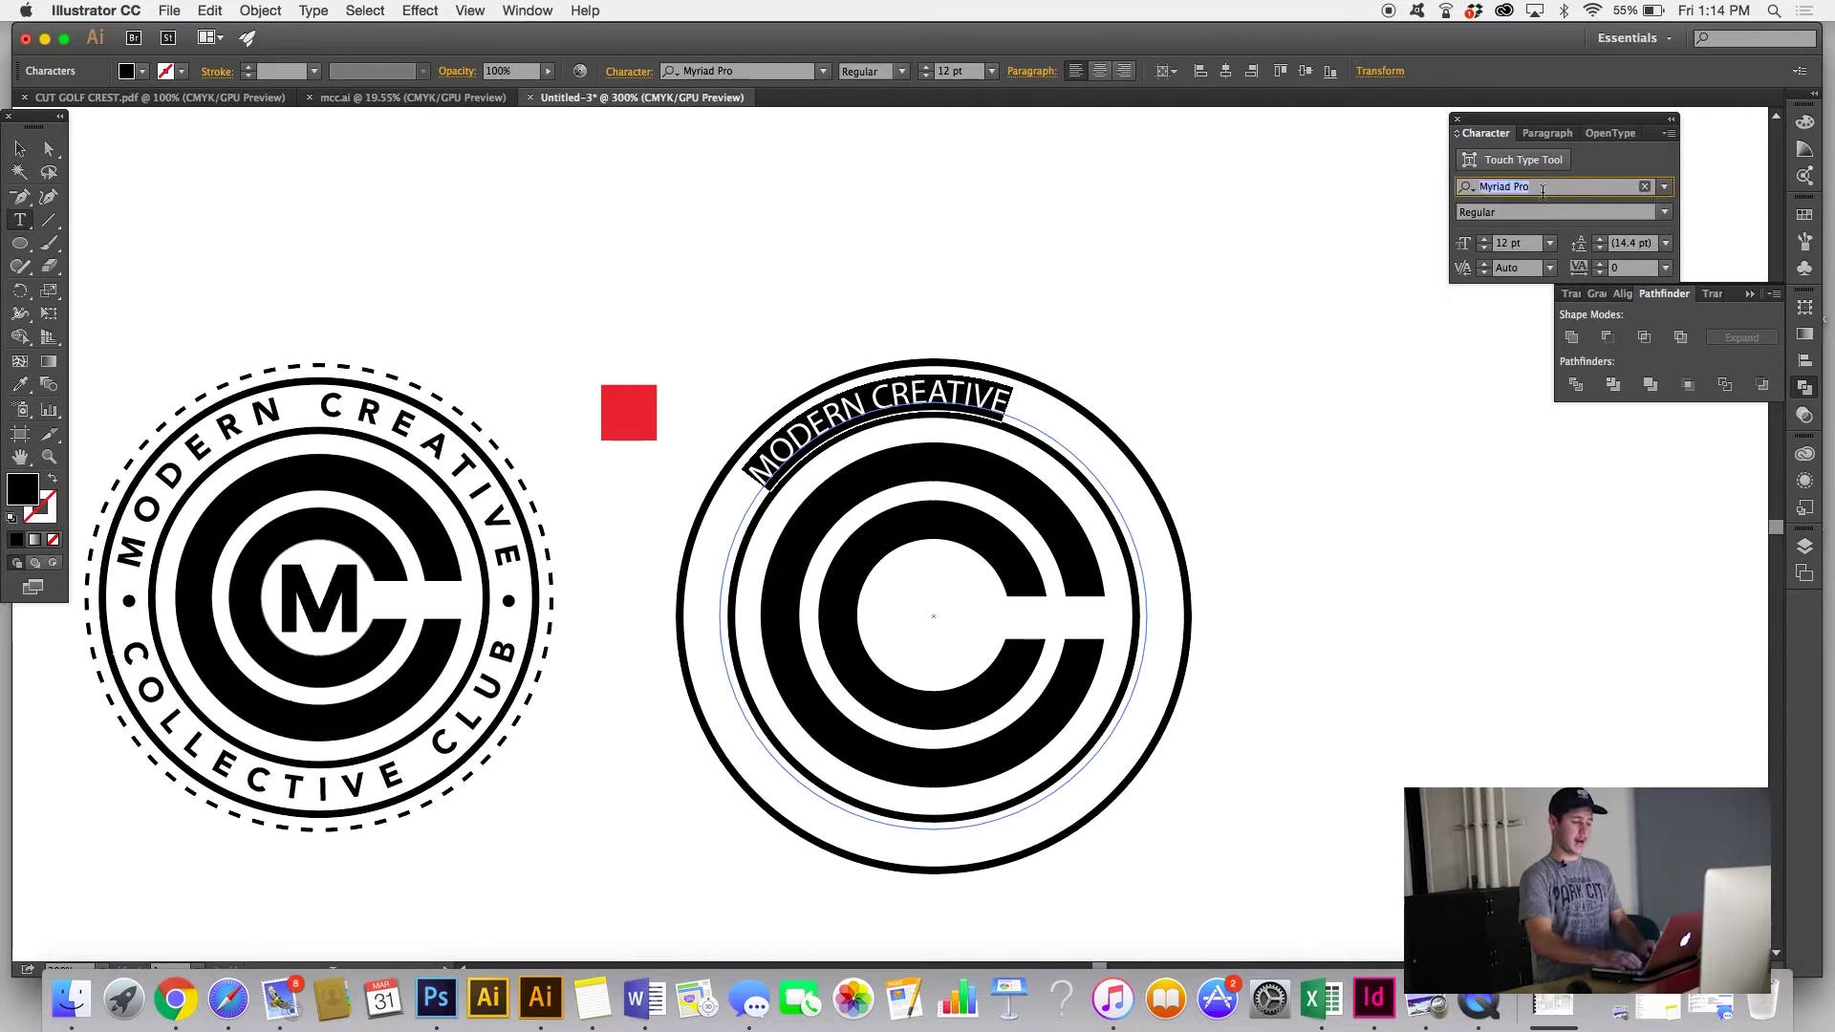
text(awwr)
key(BackSpace)
text(ve)
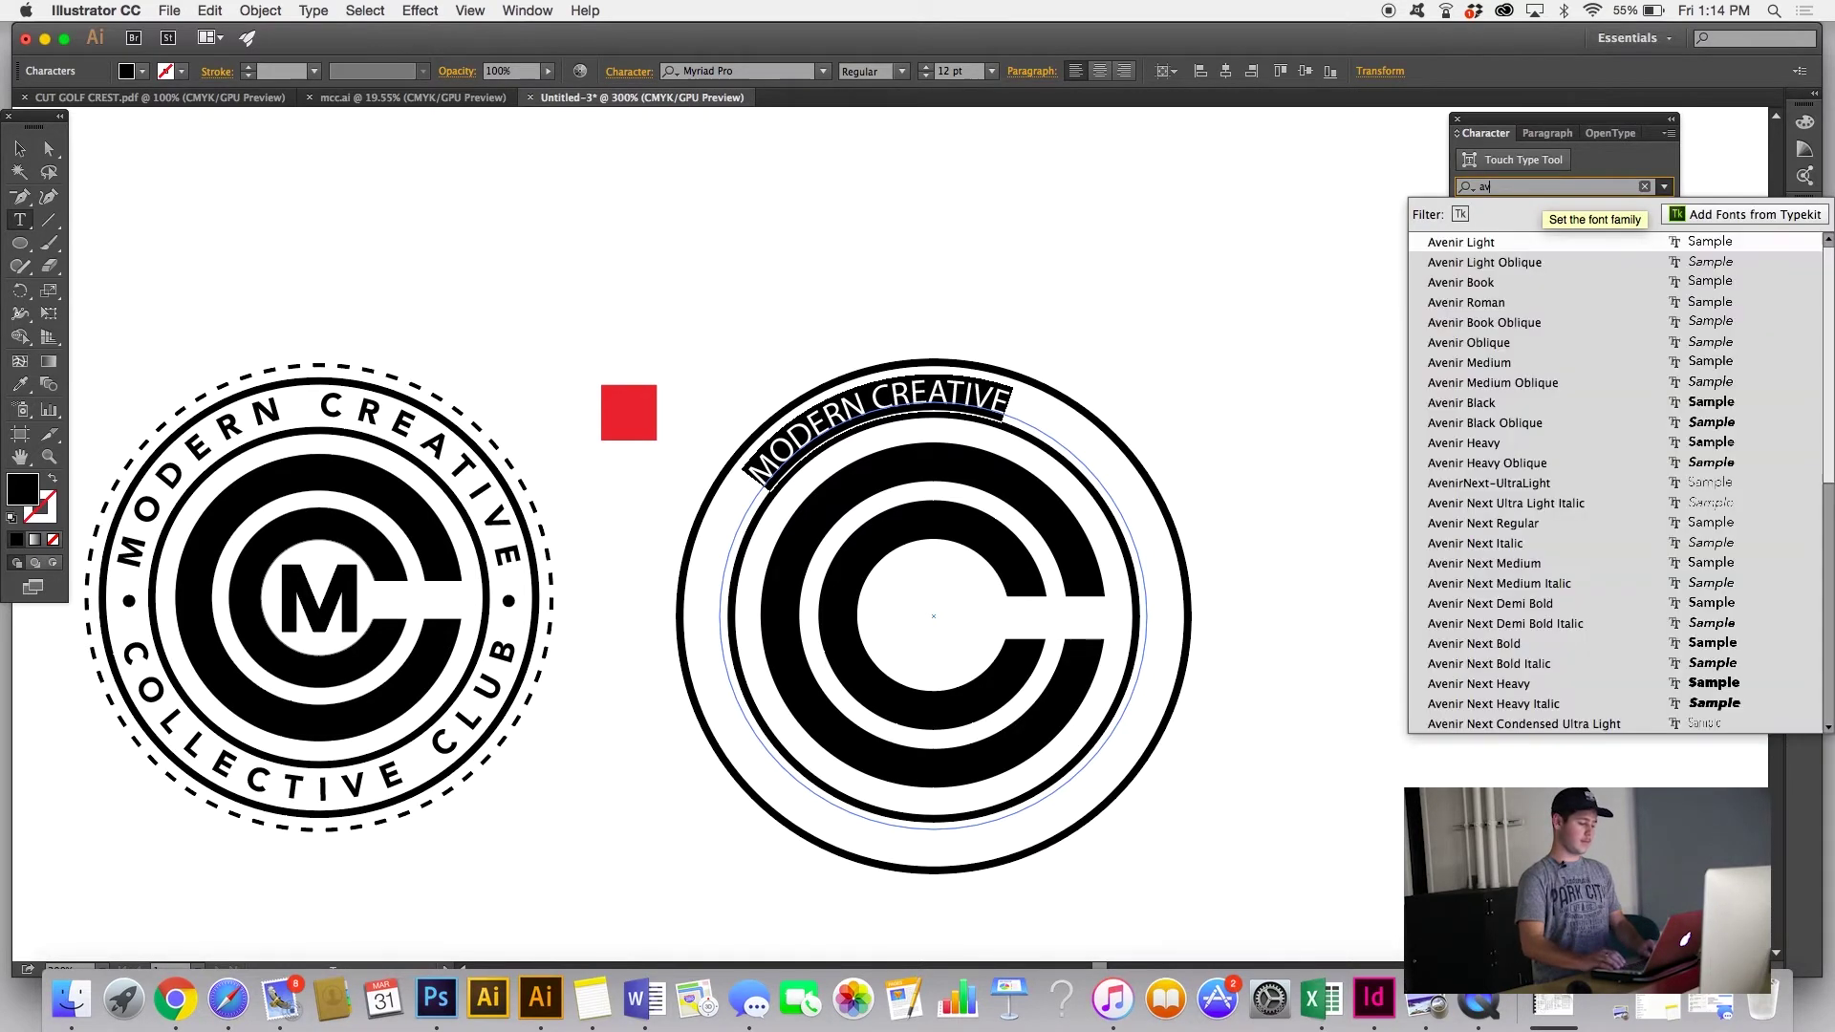
key(Down)
key(Down)
key(Down)
key(Down)
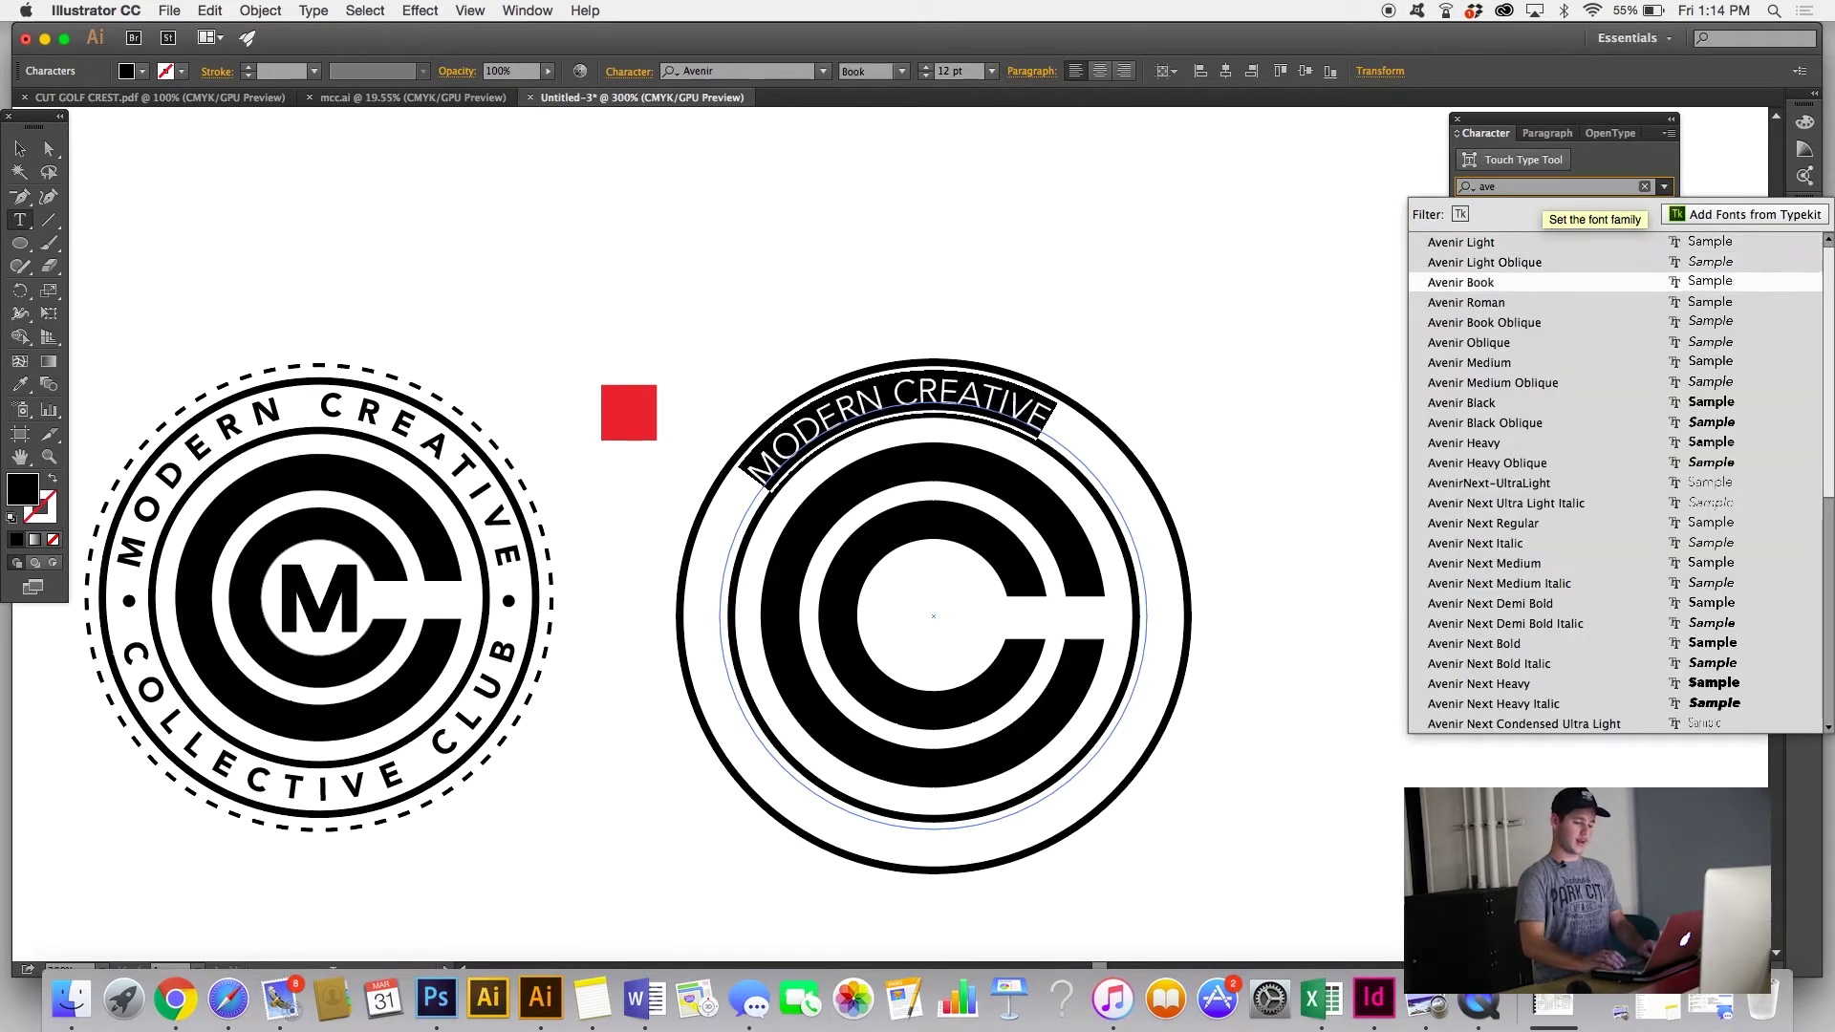
key(Down)
key(Down)
key(Down)
key(Down)
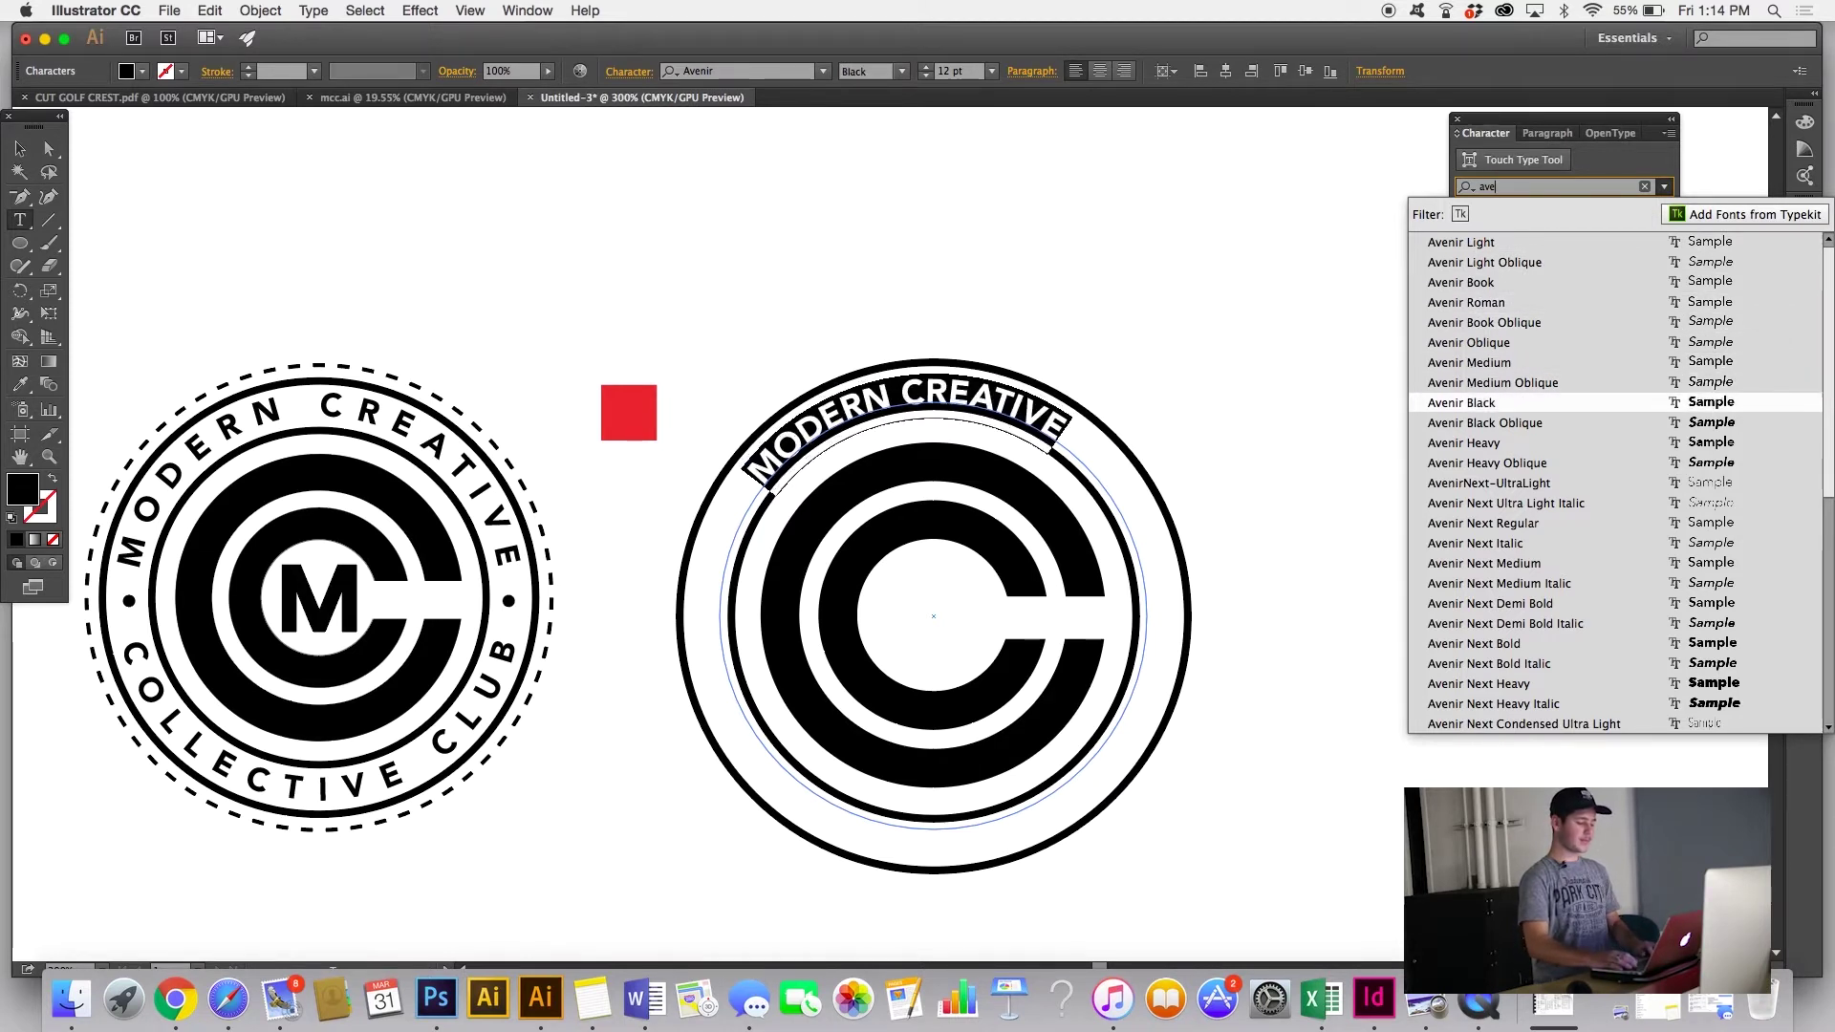
key(Return)
key(super)
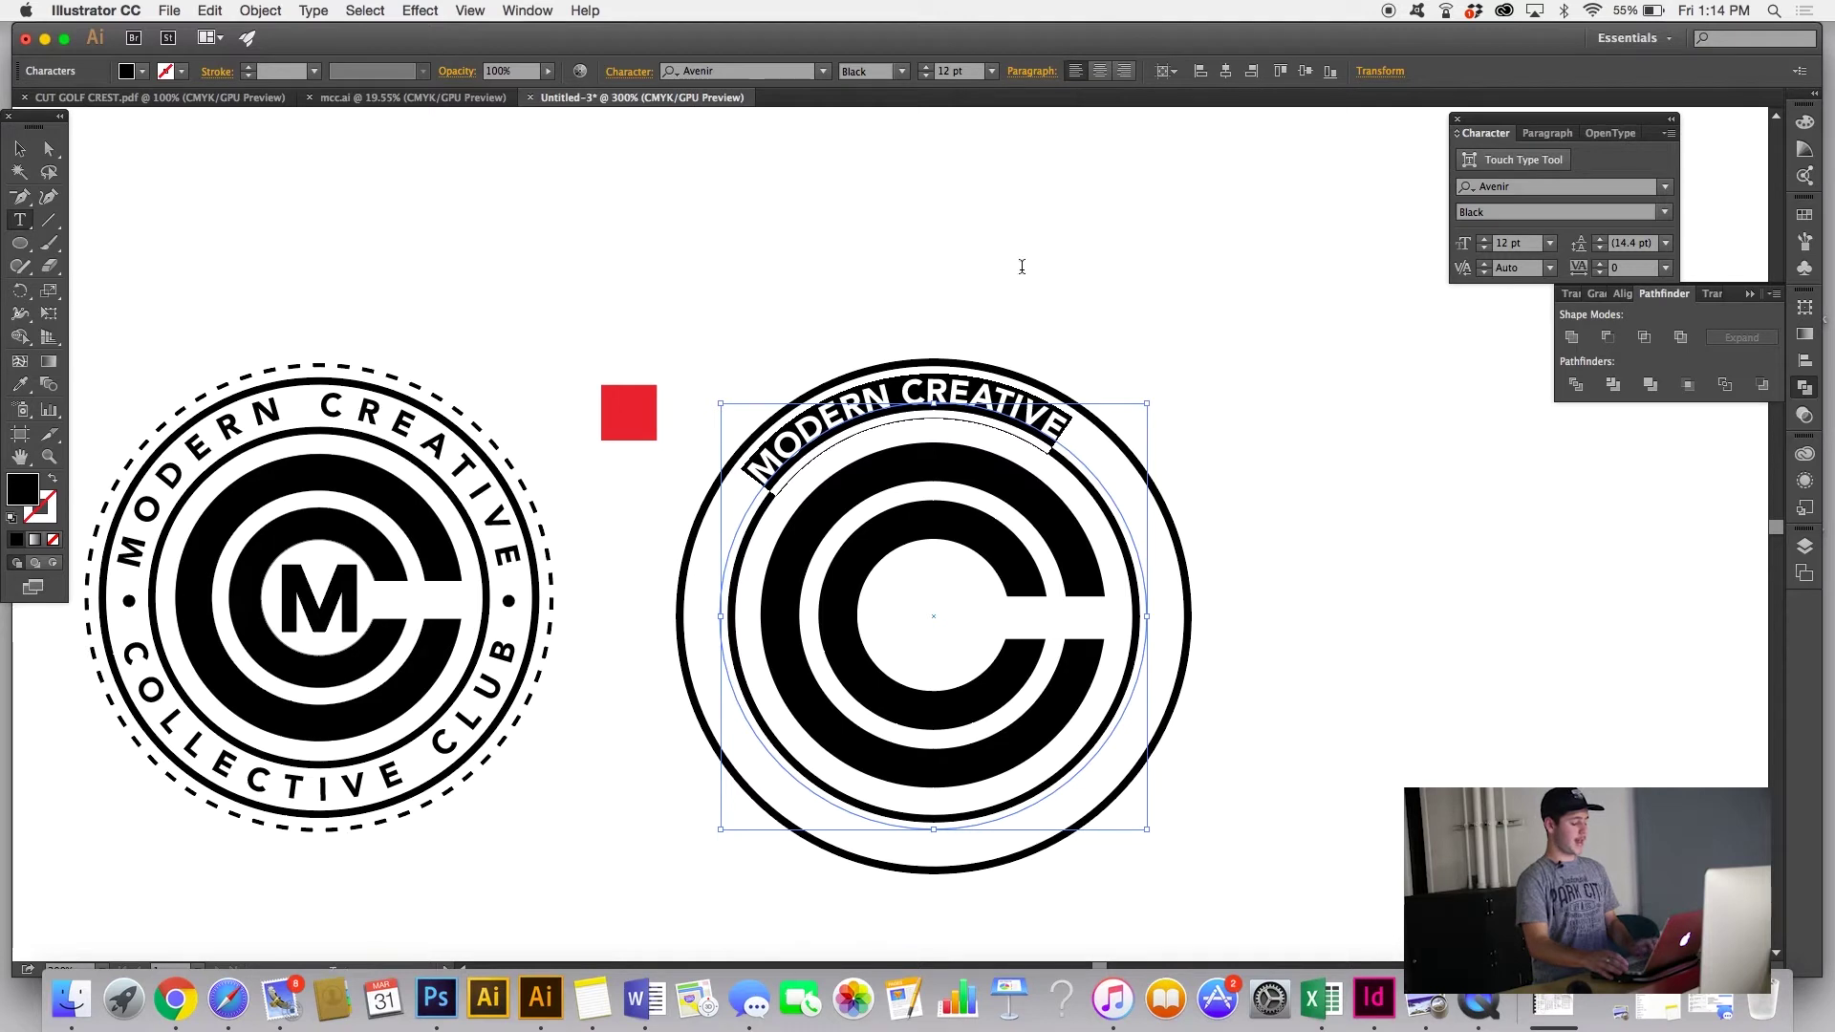
key(super)
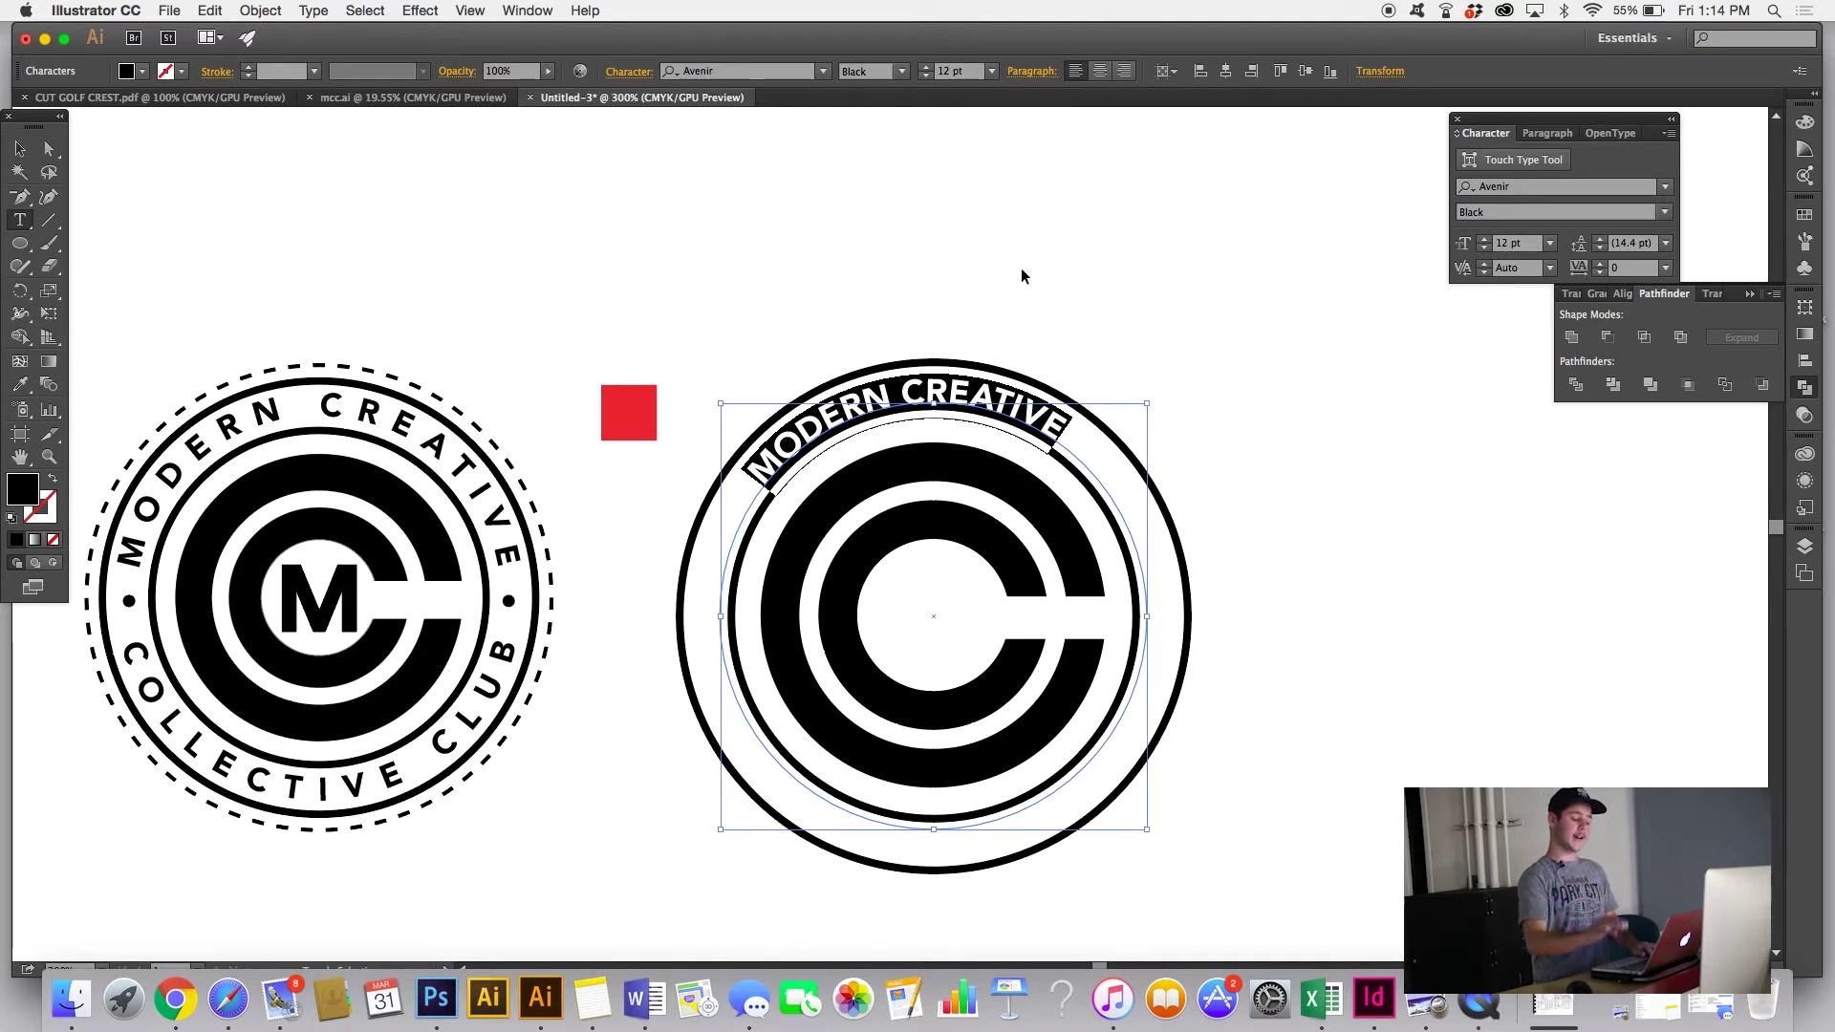
Step: Widen the tracking of the new badge's "MODERN CREATIVE" text to 320
key(alt+Right)
key(alt+Right)
key(alt+Right)
key(alt+Right)
key(alt+Right)
key(alt+Right)
key(alt+Right)
key(alt+Right)
key(alt+Left)
key(alt+Left)
key(alt+Left)
key(alt+Left)
key(alt+Left)
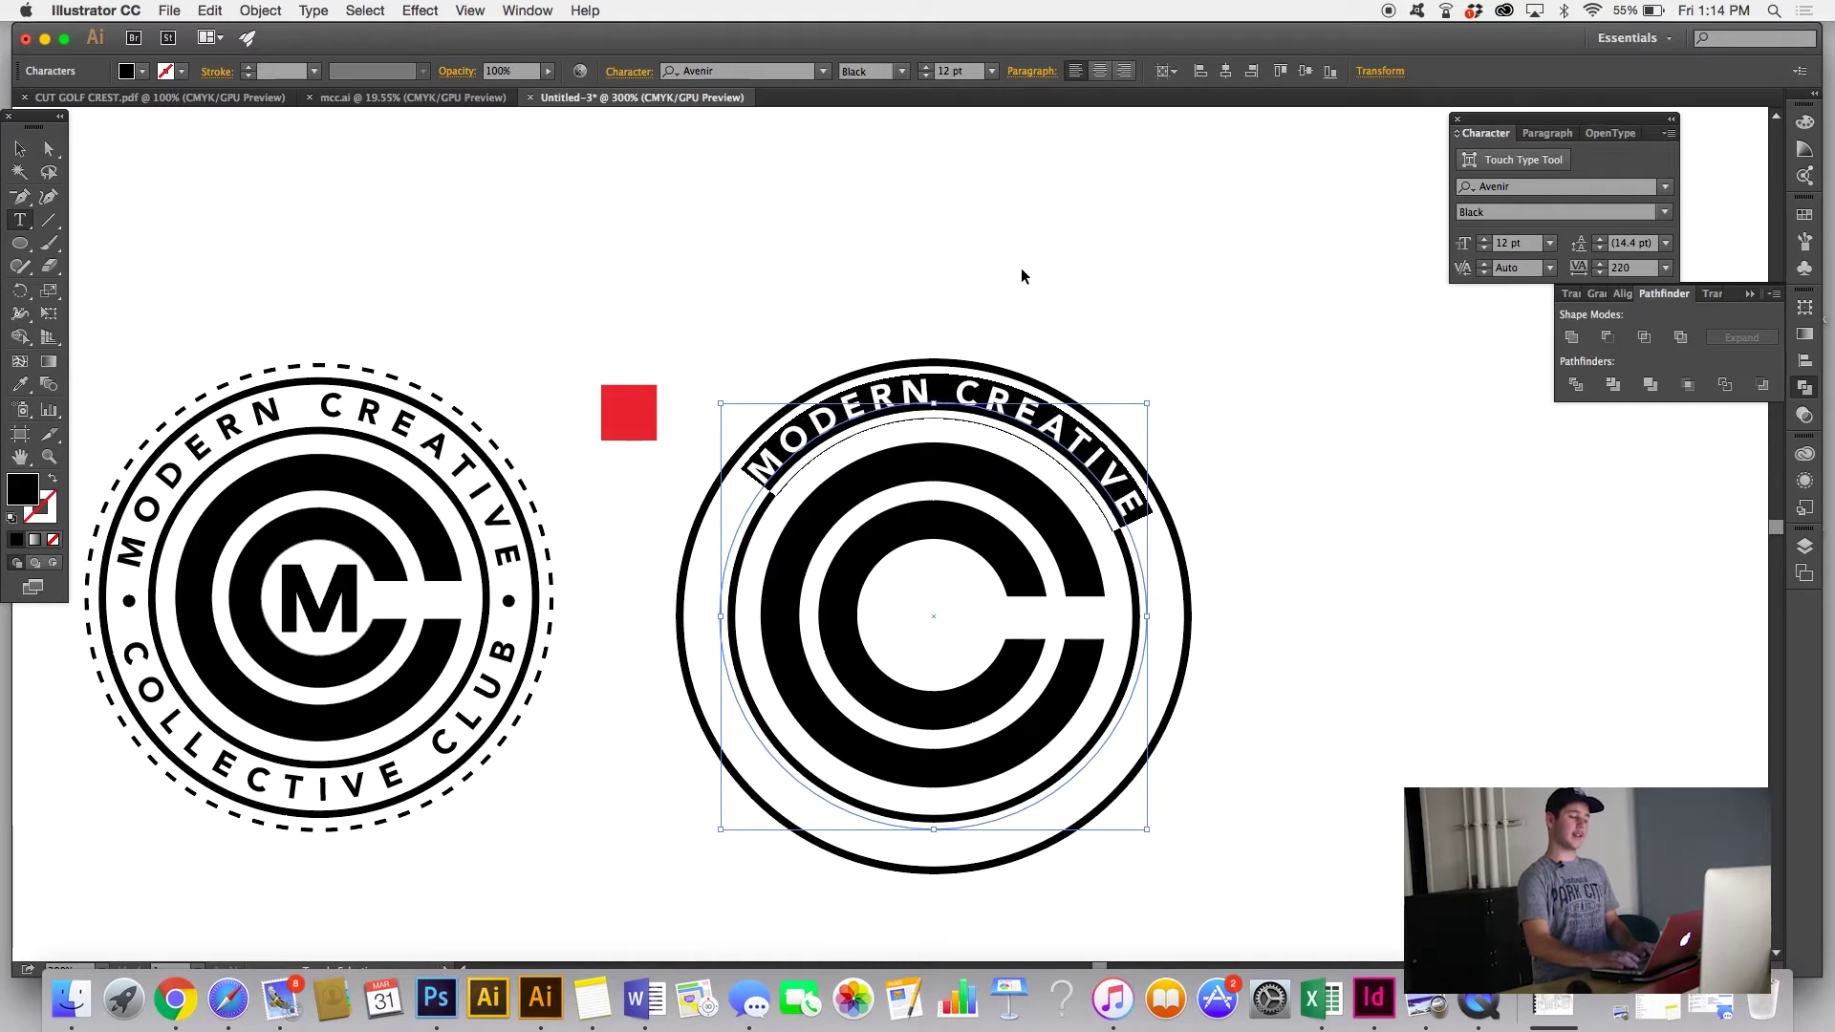
key(alt+Right)
key(alt+Right)
key(alt+Right)
key(alt+Right)
key(alt+Right)
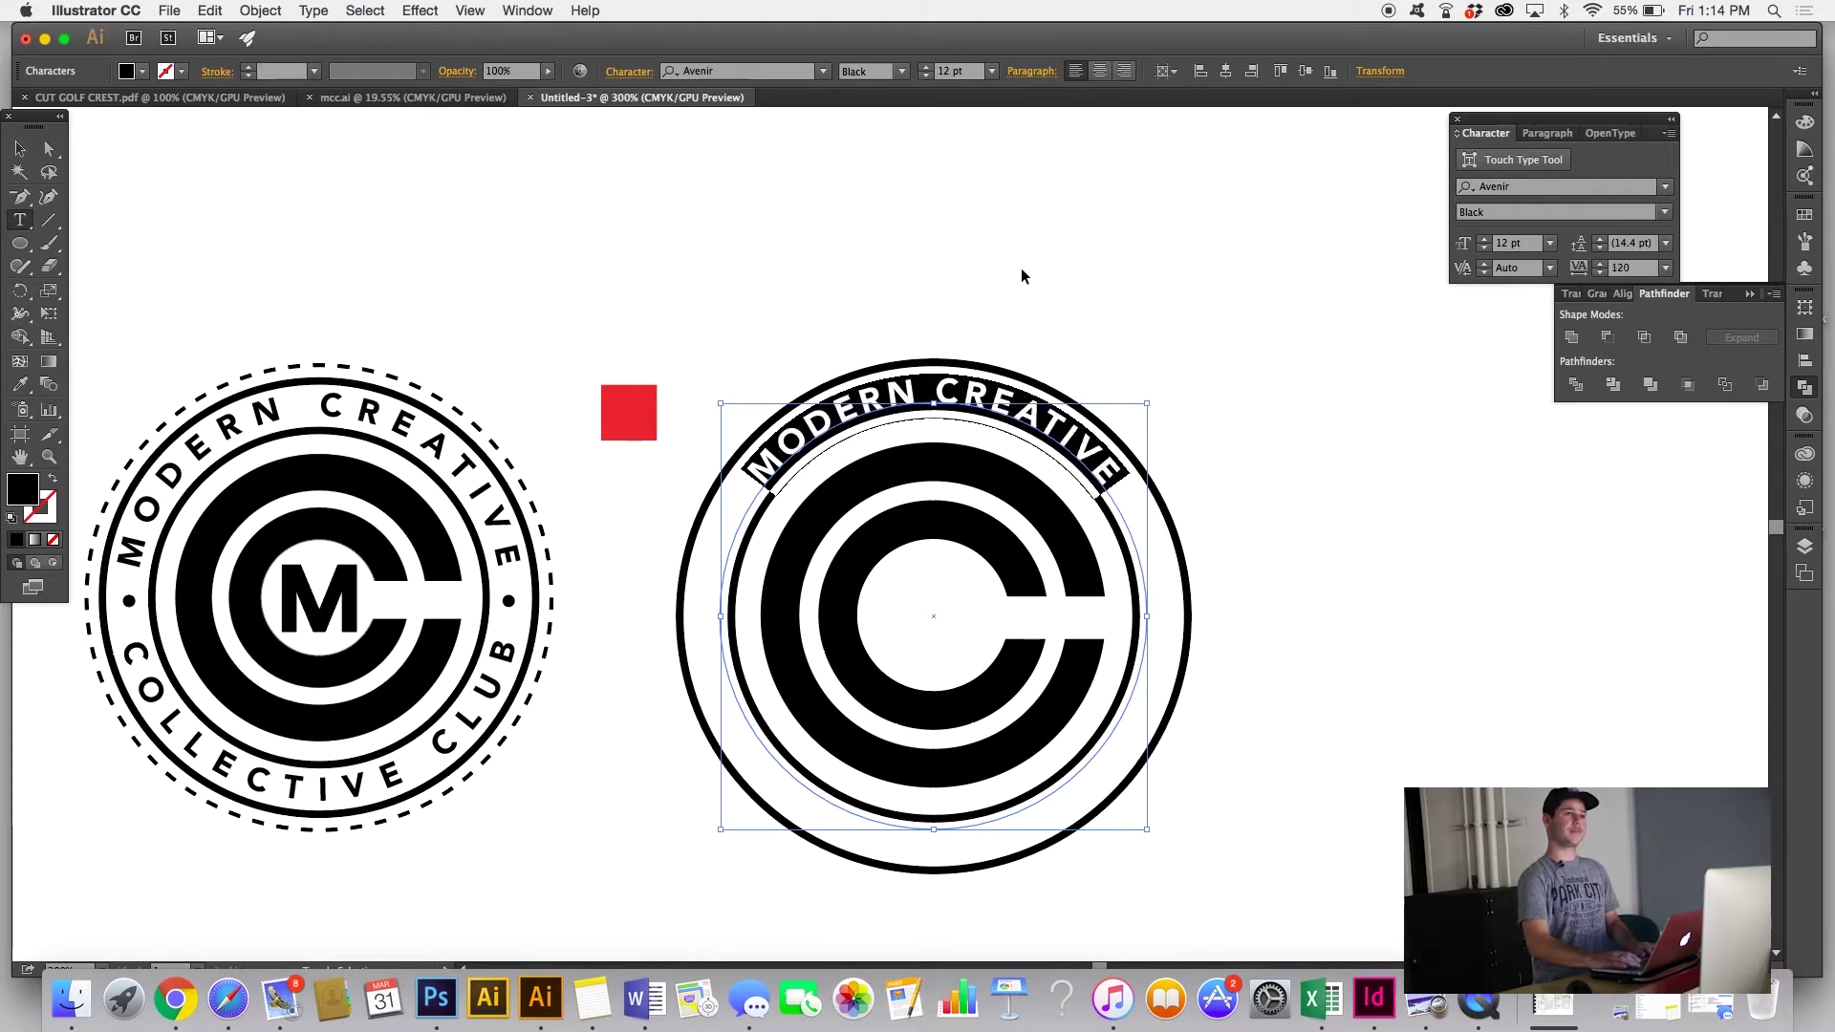
key(alt+Left)
key(alt+Left)
key(alt+Left)
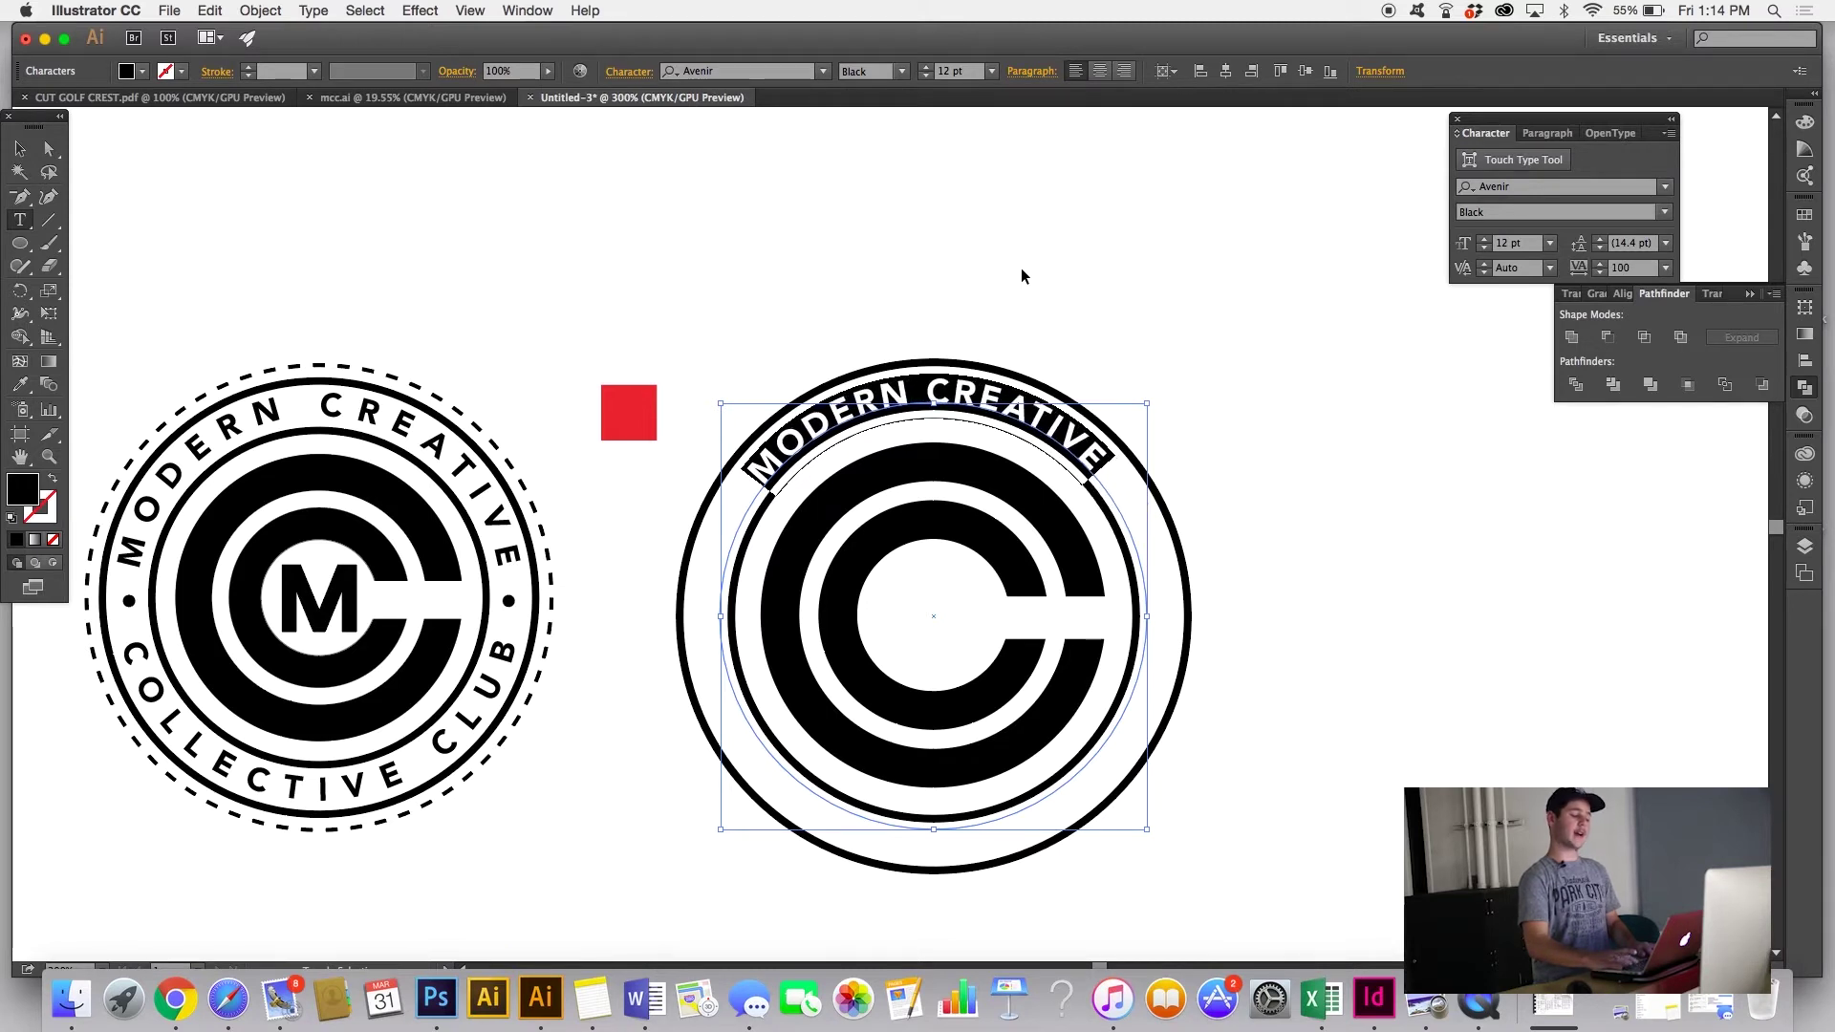
key(alt+Right)
key(alt+Right)
key(alt+Right)
key(alt+Right)
key(alt+Right)
key(alt+Right)
key(alt+Right)
key(alt+Right)
key(alt+Right)
key(alt+Right)
key(alt+Right)
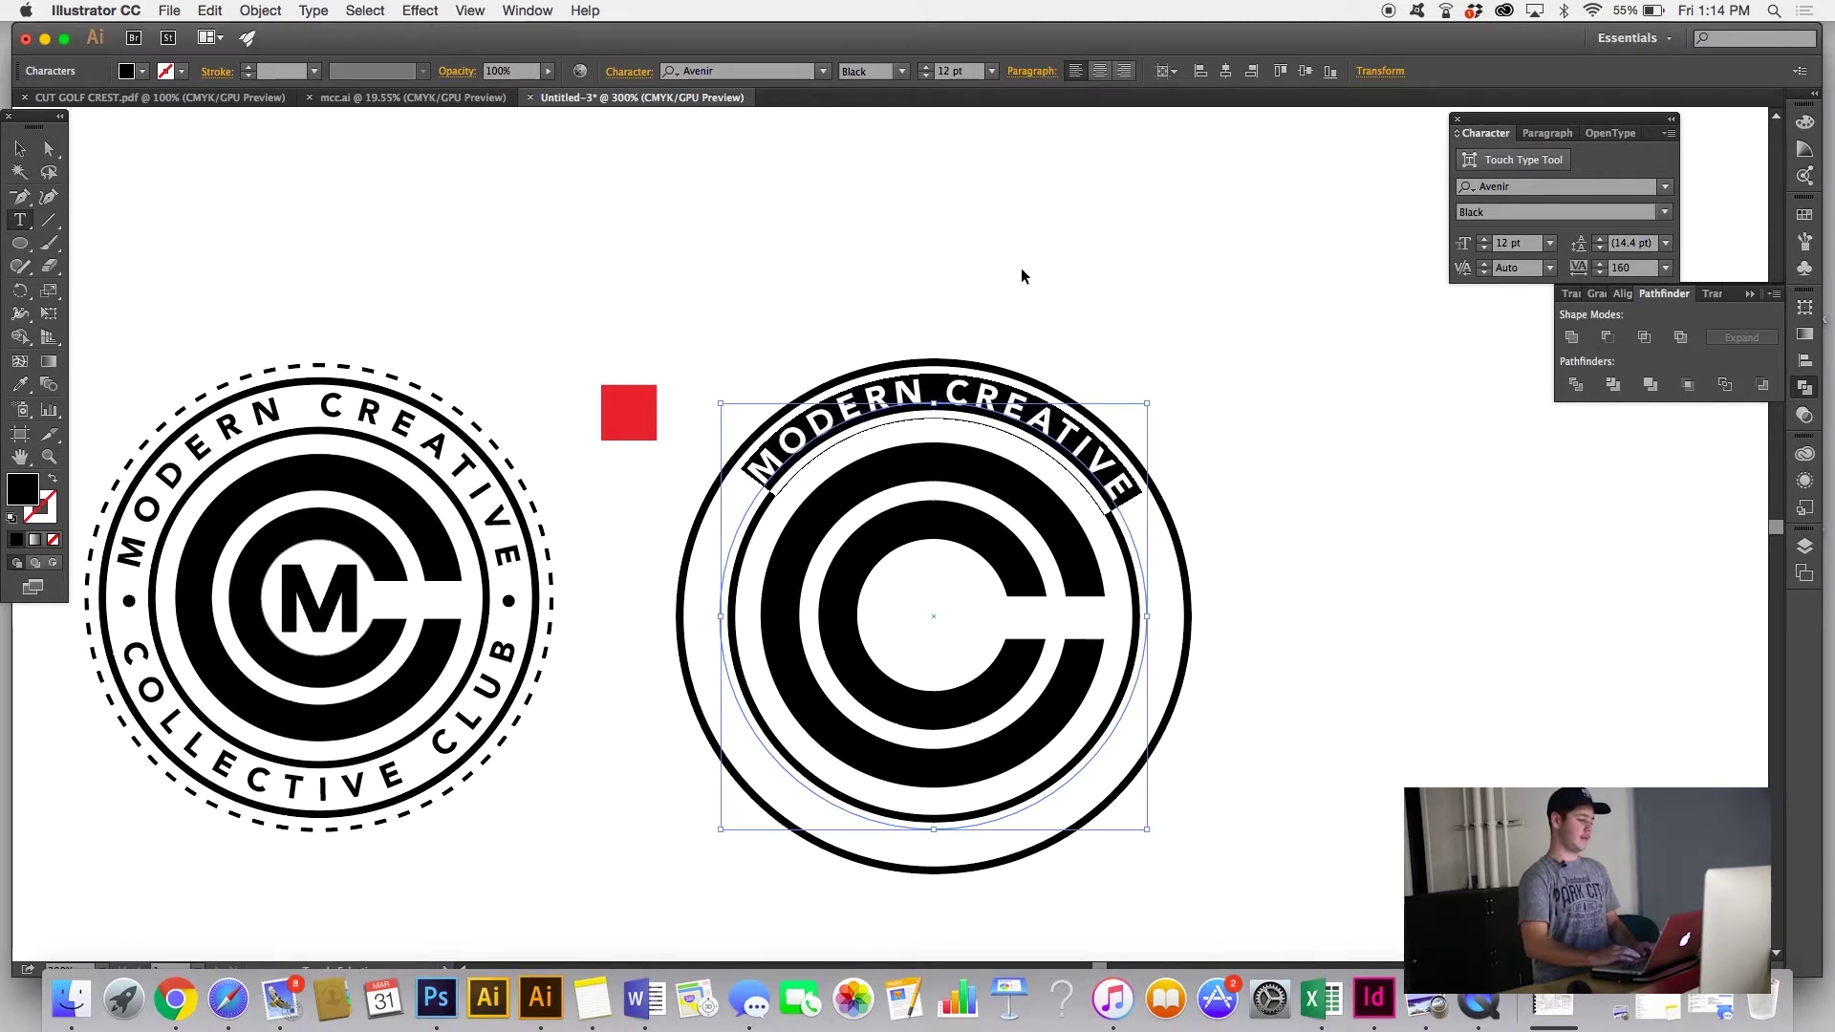
key(Escape)
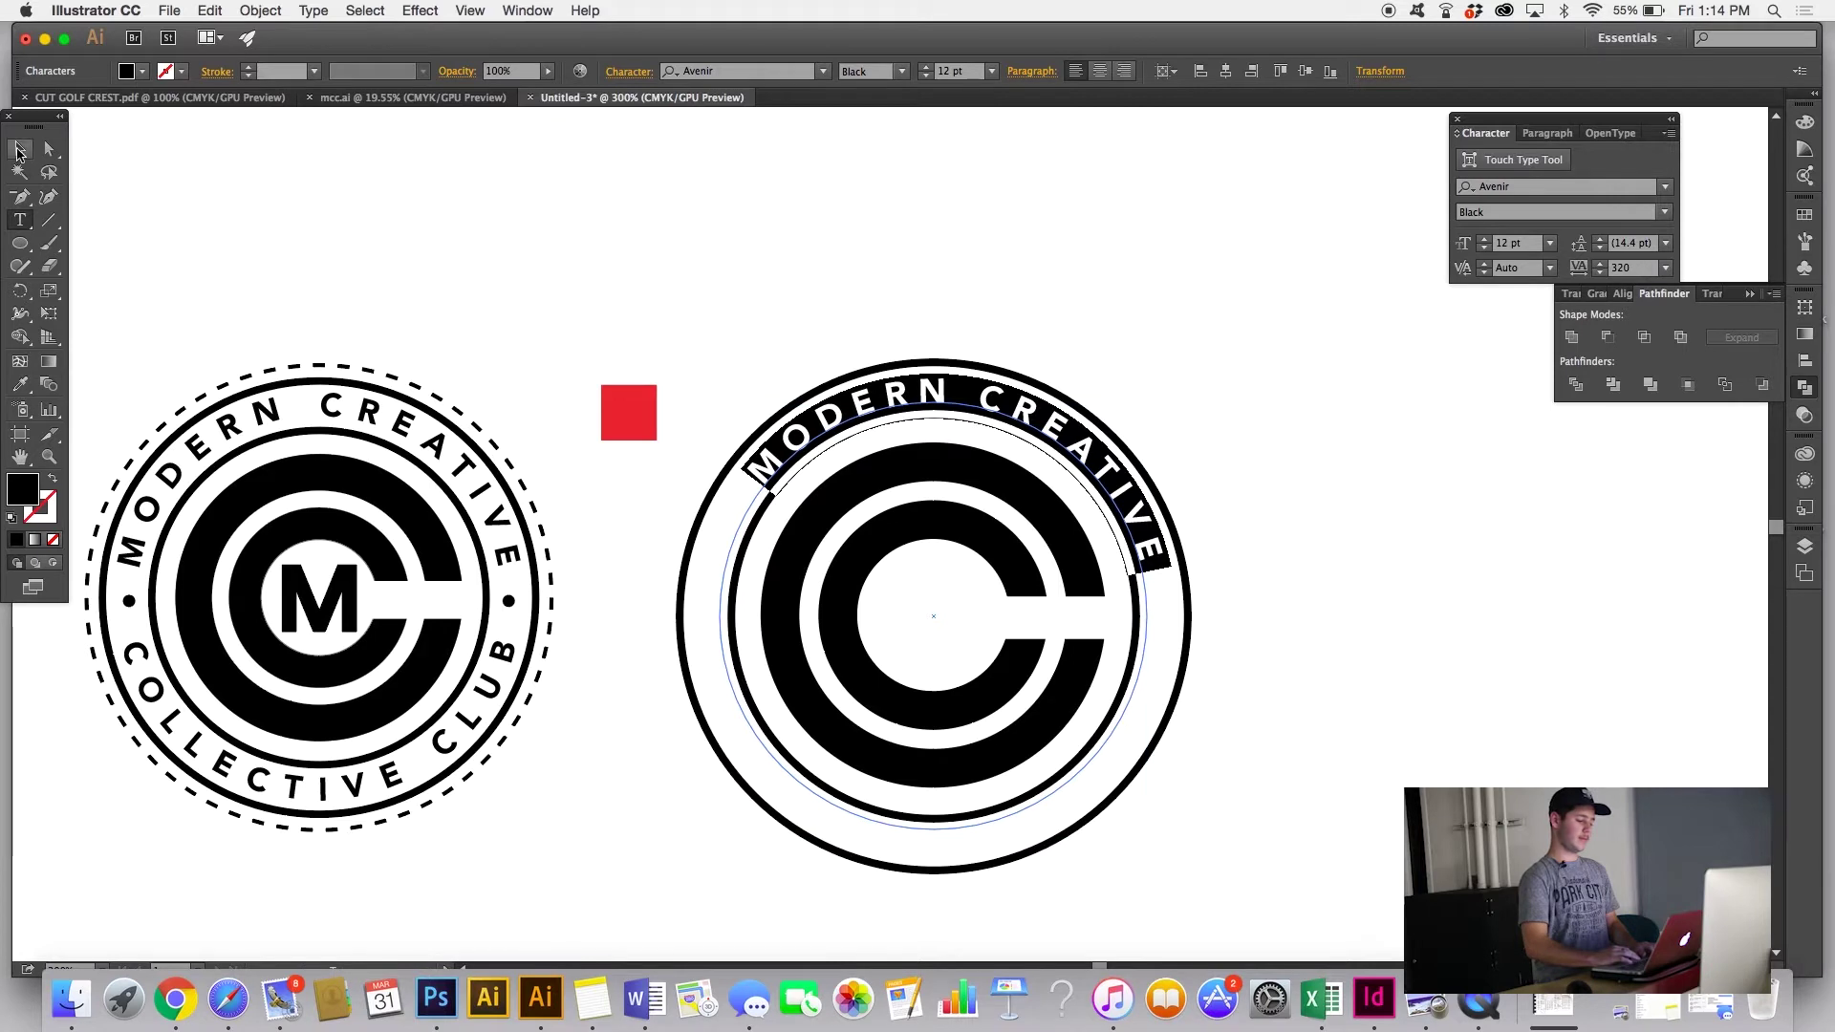
Step: Place the path text's start and end brackets at the circle's left and right horizontal points, and centre the text between them
drag(735, 472, 1186, 620)
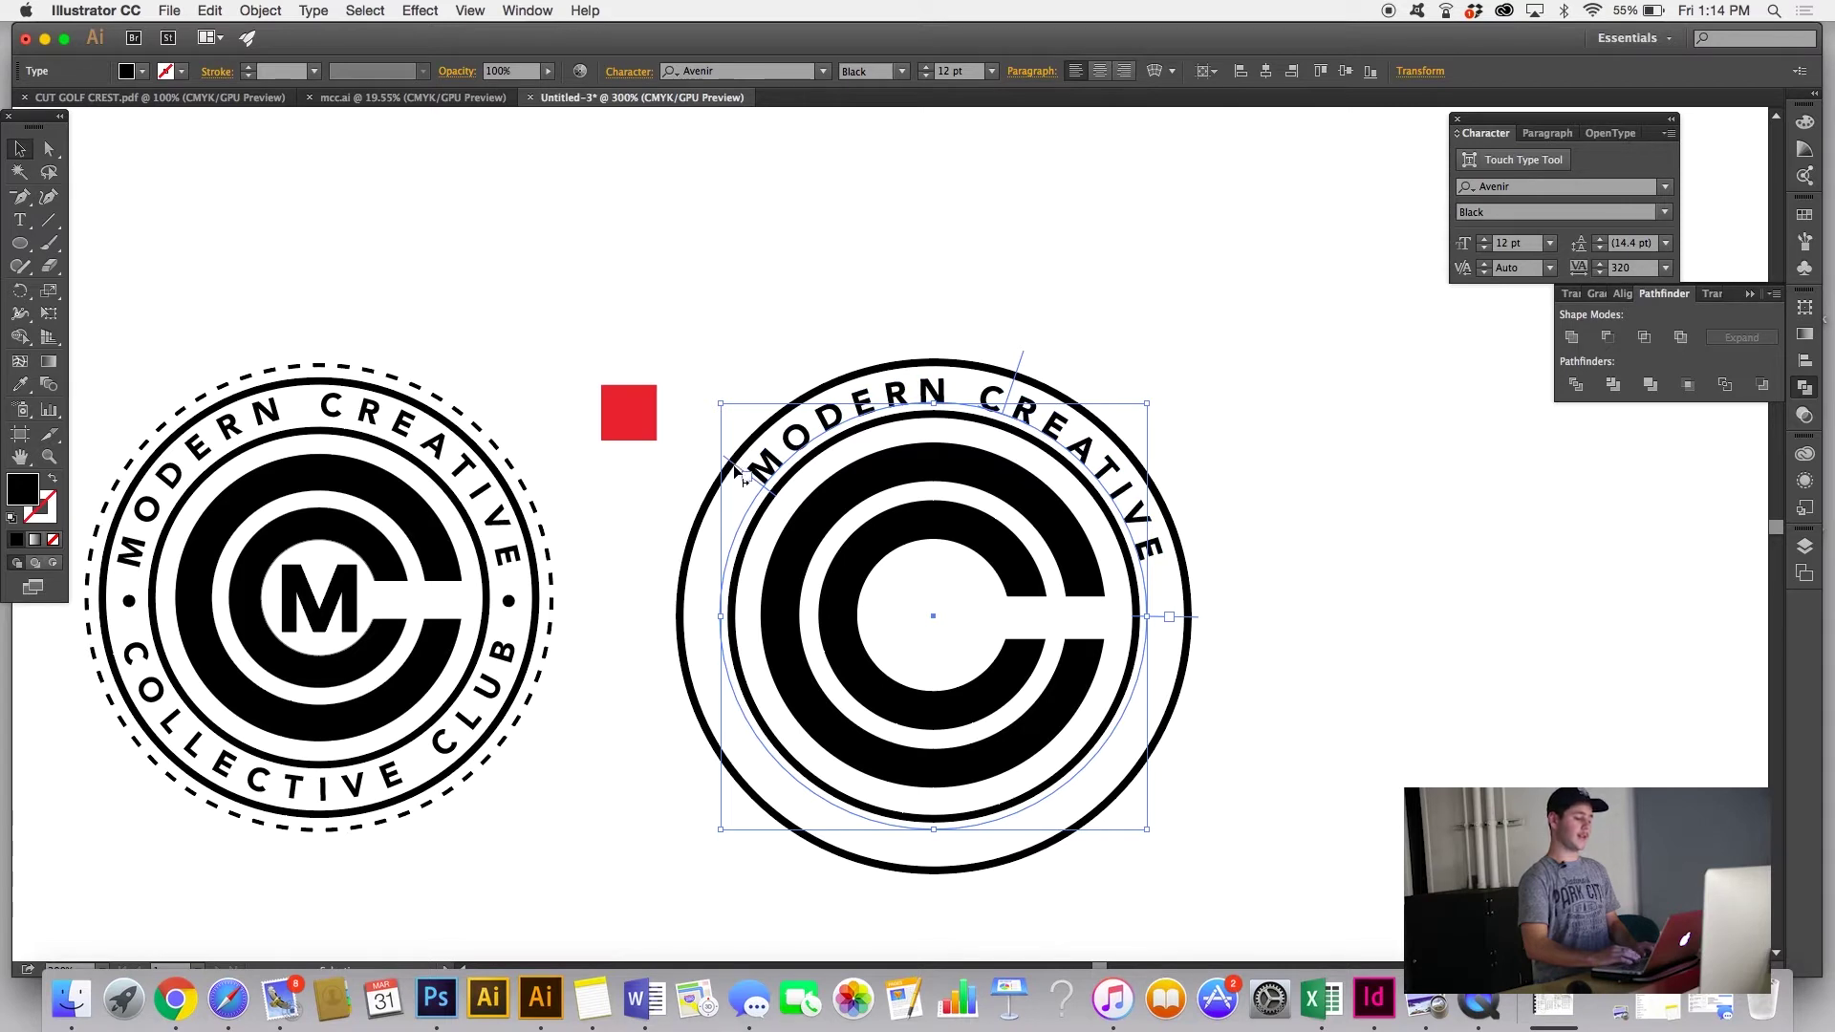
drag(743, 475, 709, 622)
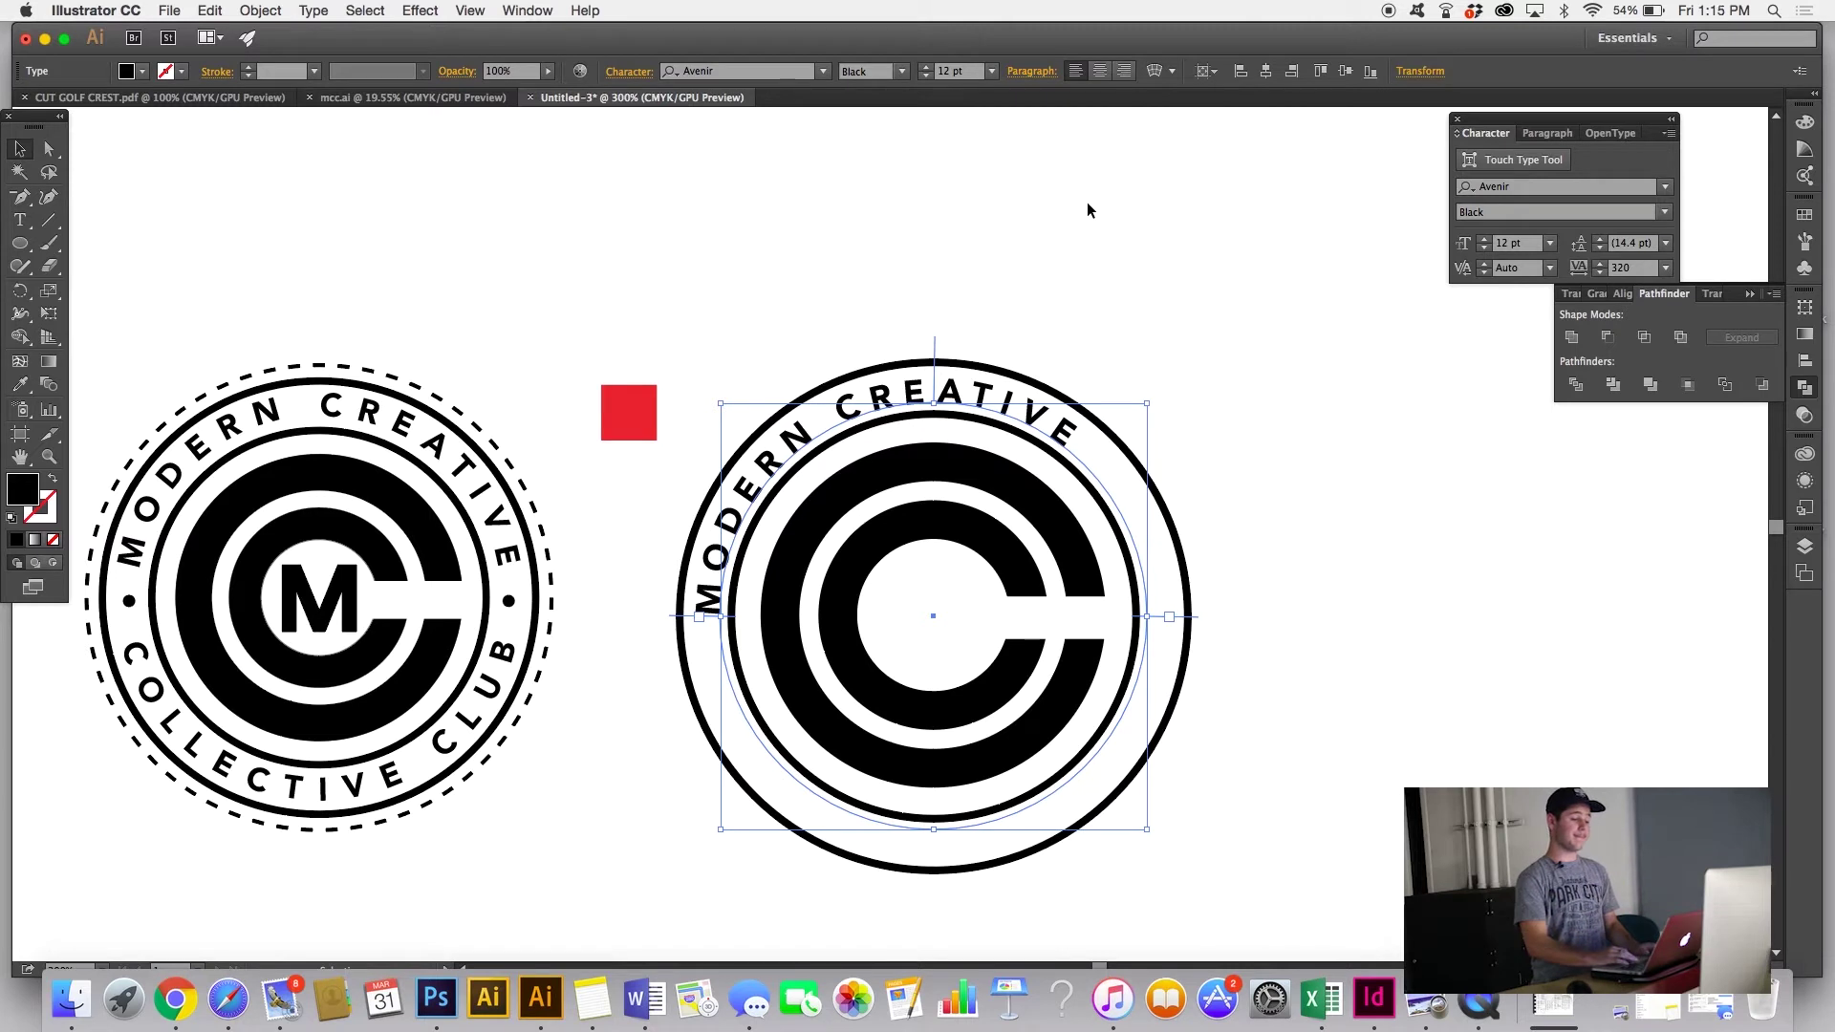
click(1104, 73)
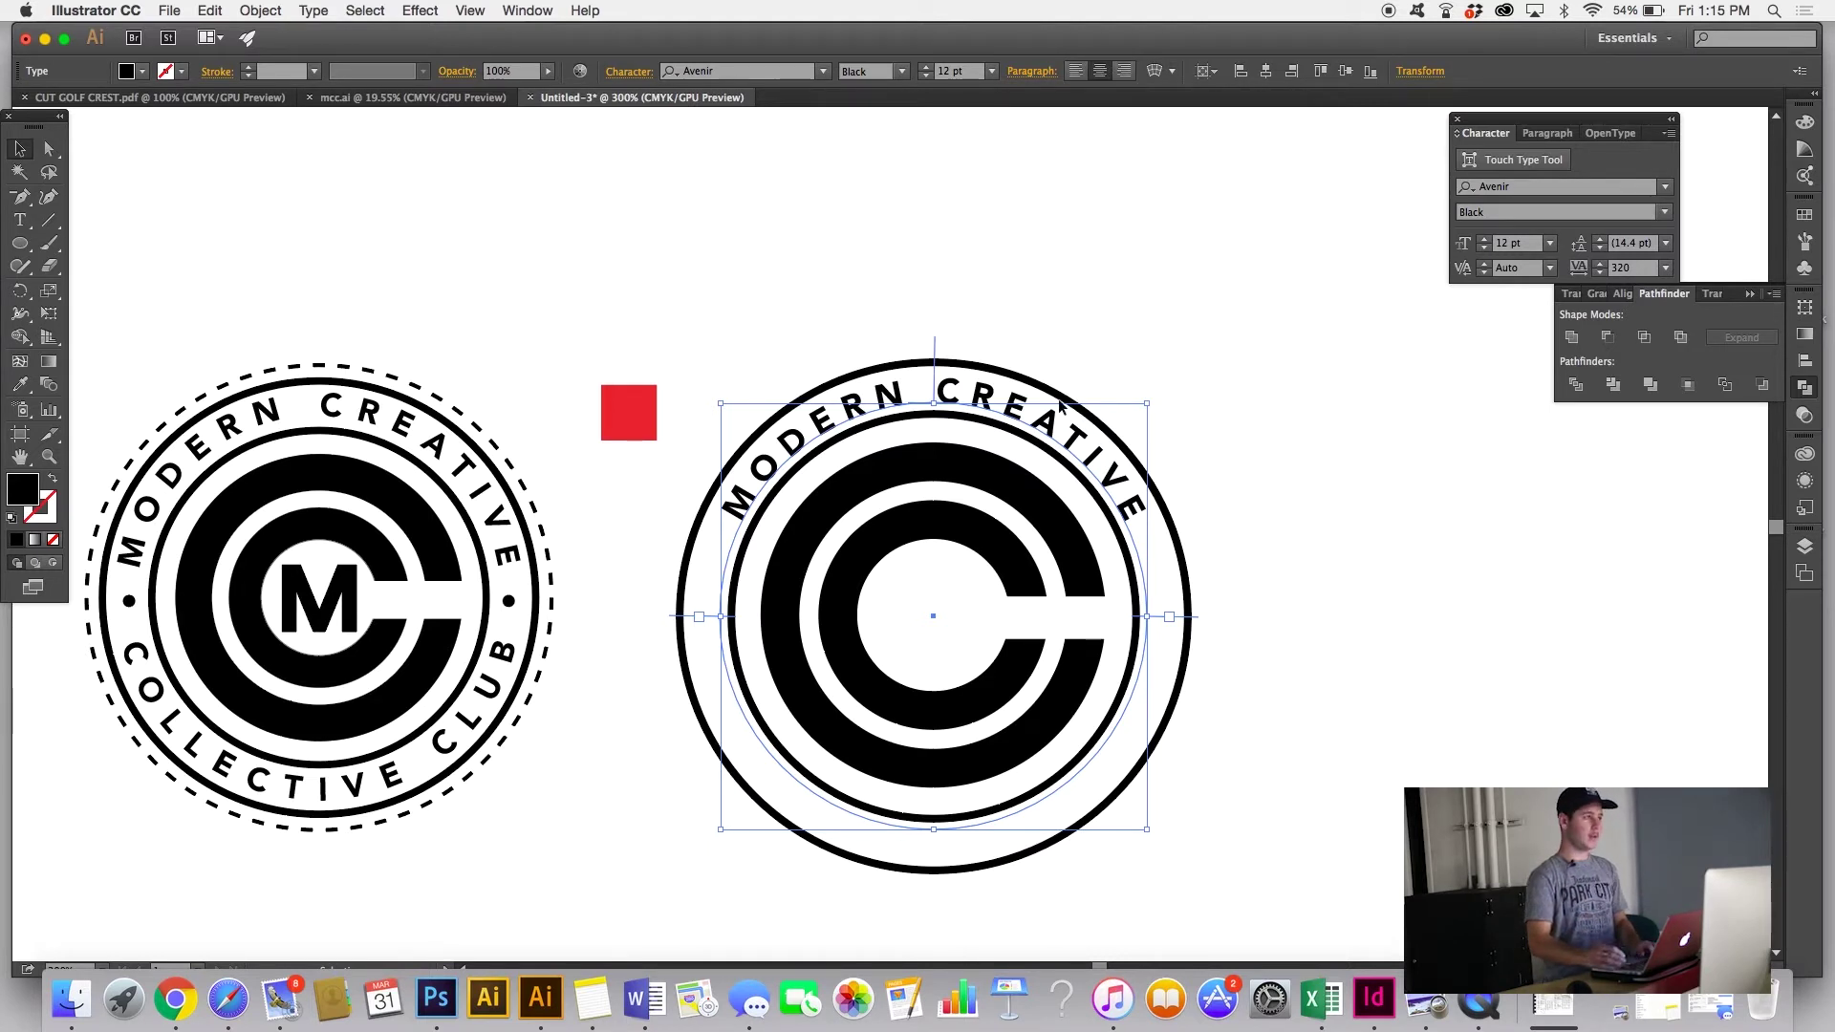
Step: Try shifting the path text's end bracket to the circle's bottom and nudging its centre bracket, returning both to their places
click(1037, 422)
triple_click(1037, 422)
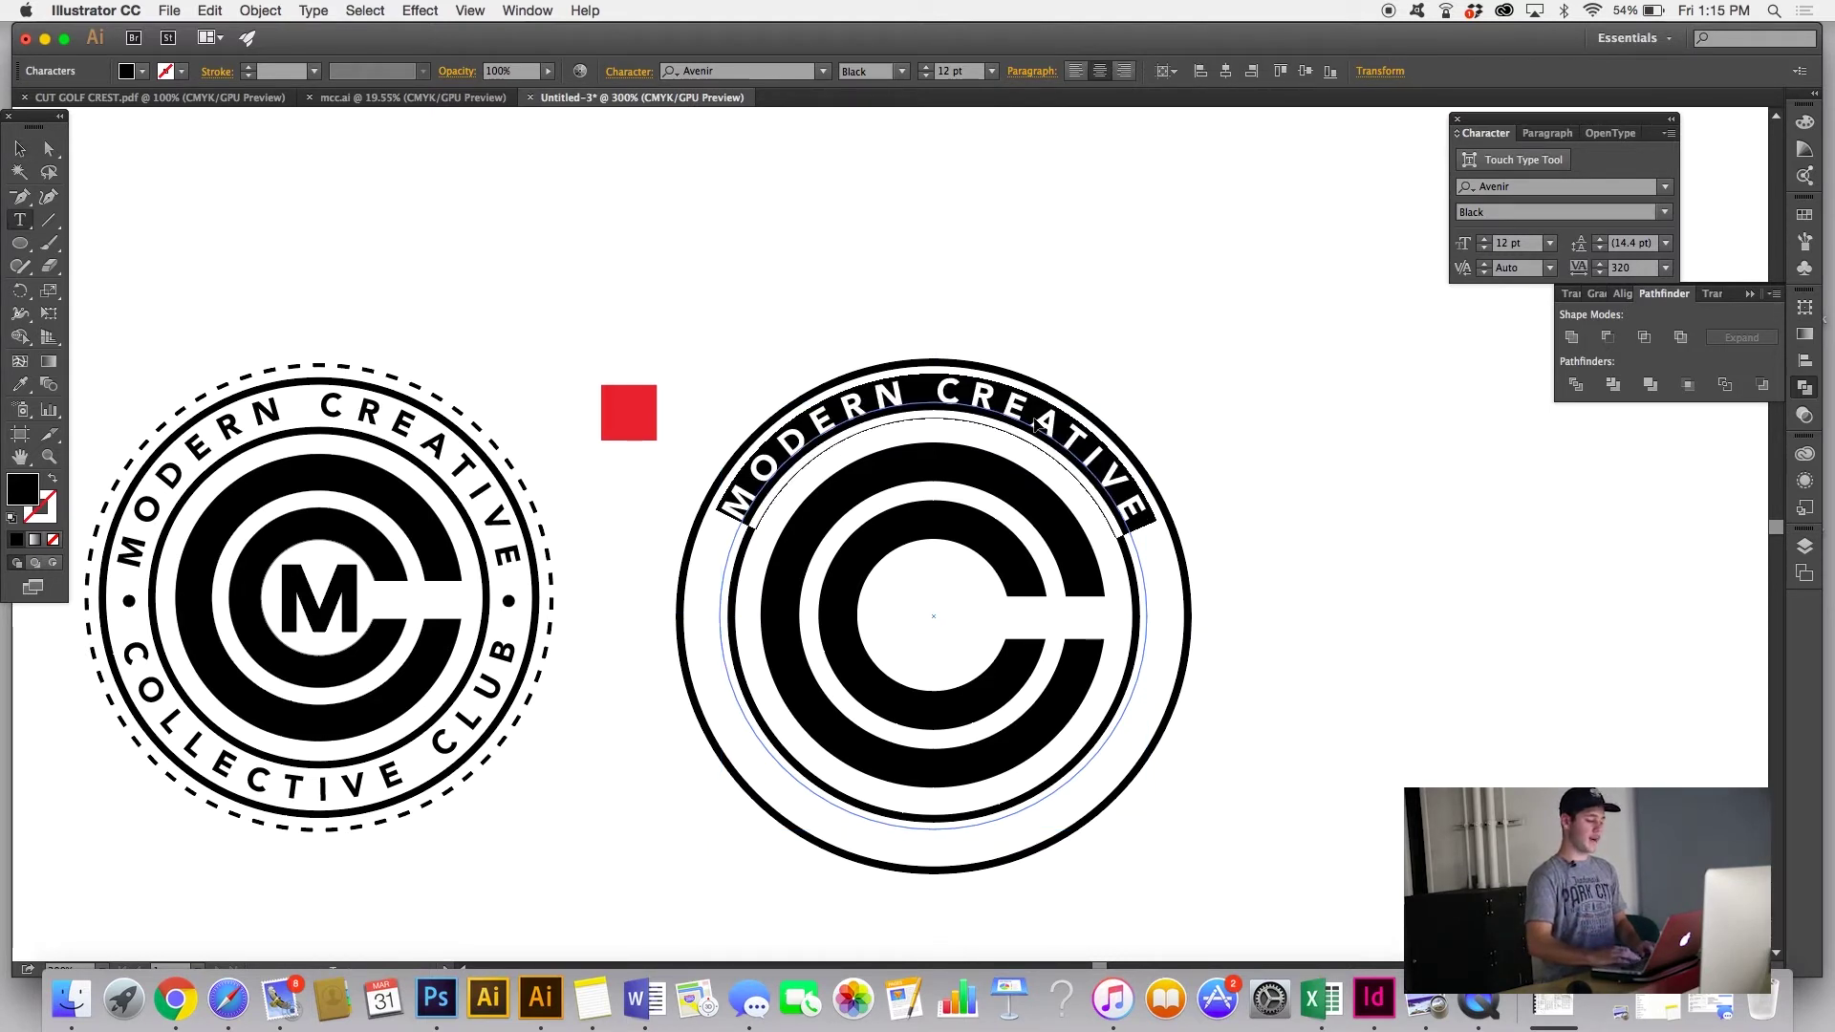
click(20, 149)
click(790, 409)
click(841, 433)
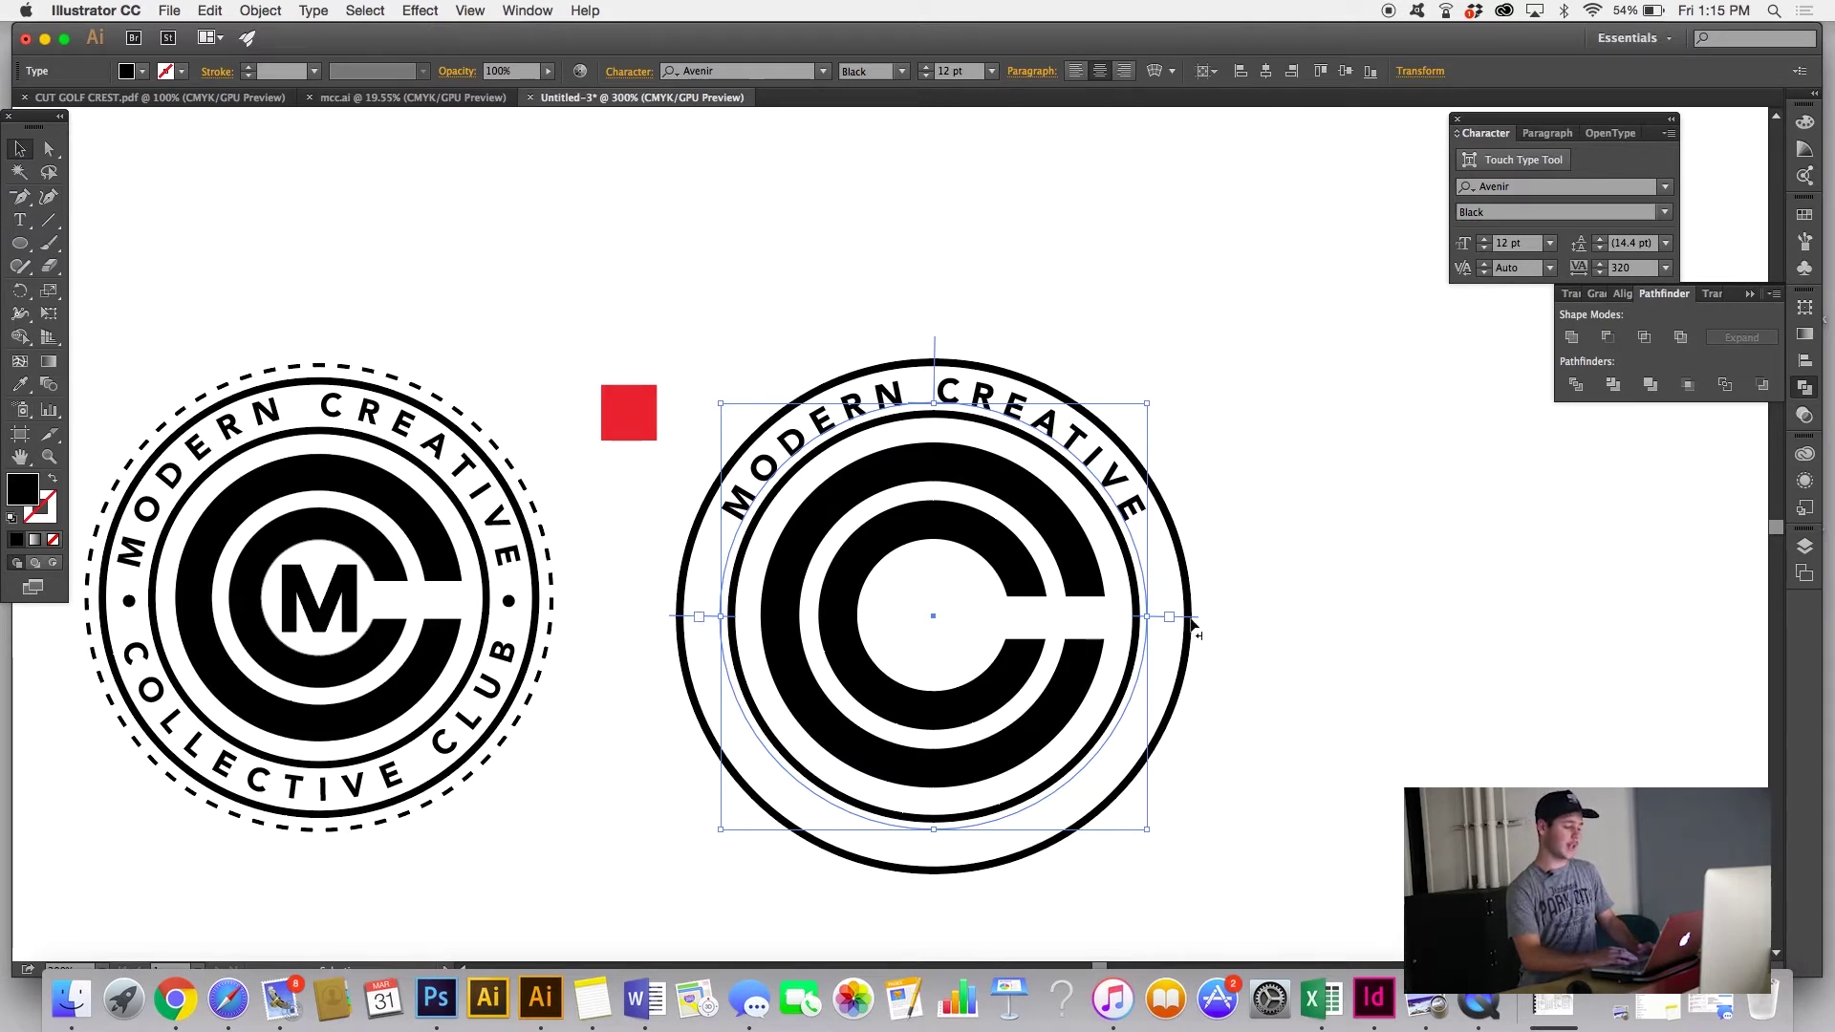
drag(1190, 623, 935, 860)
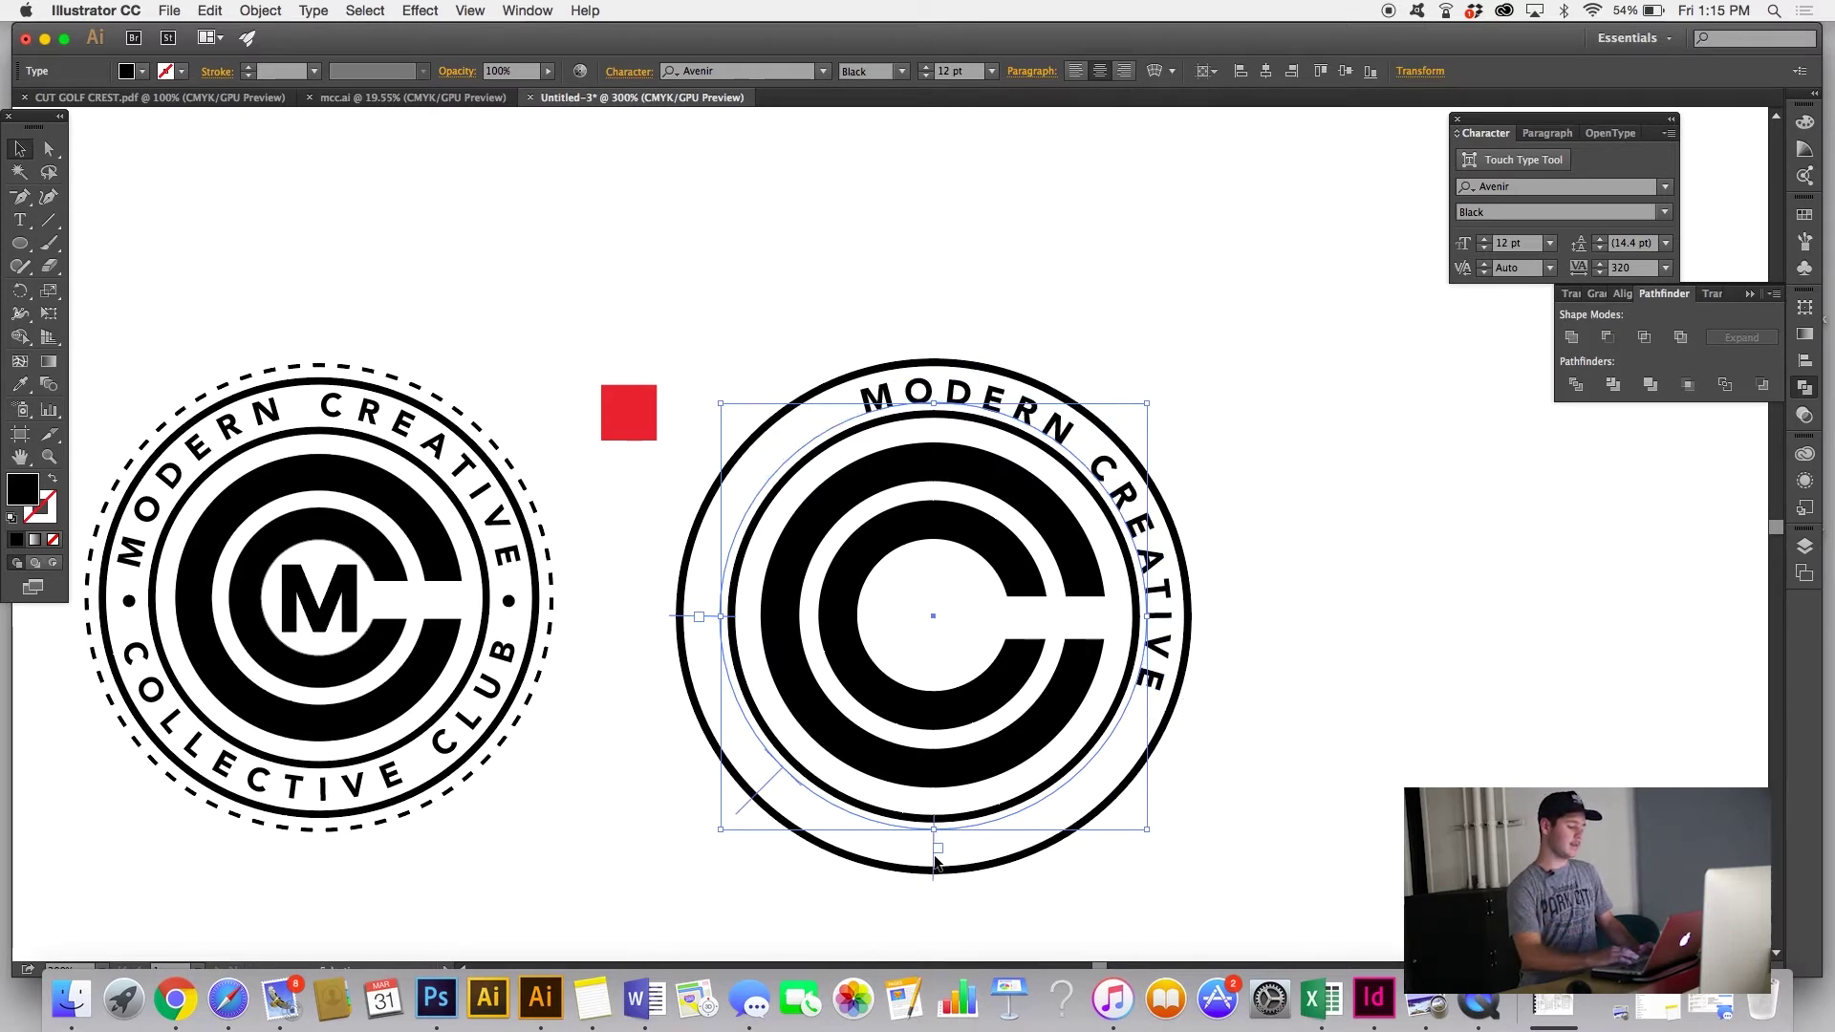
drag(935, 860, 1171, 623)
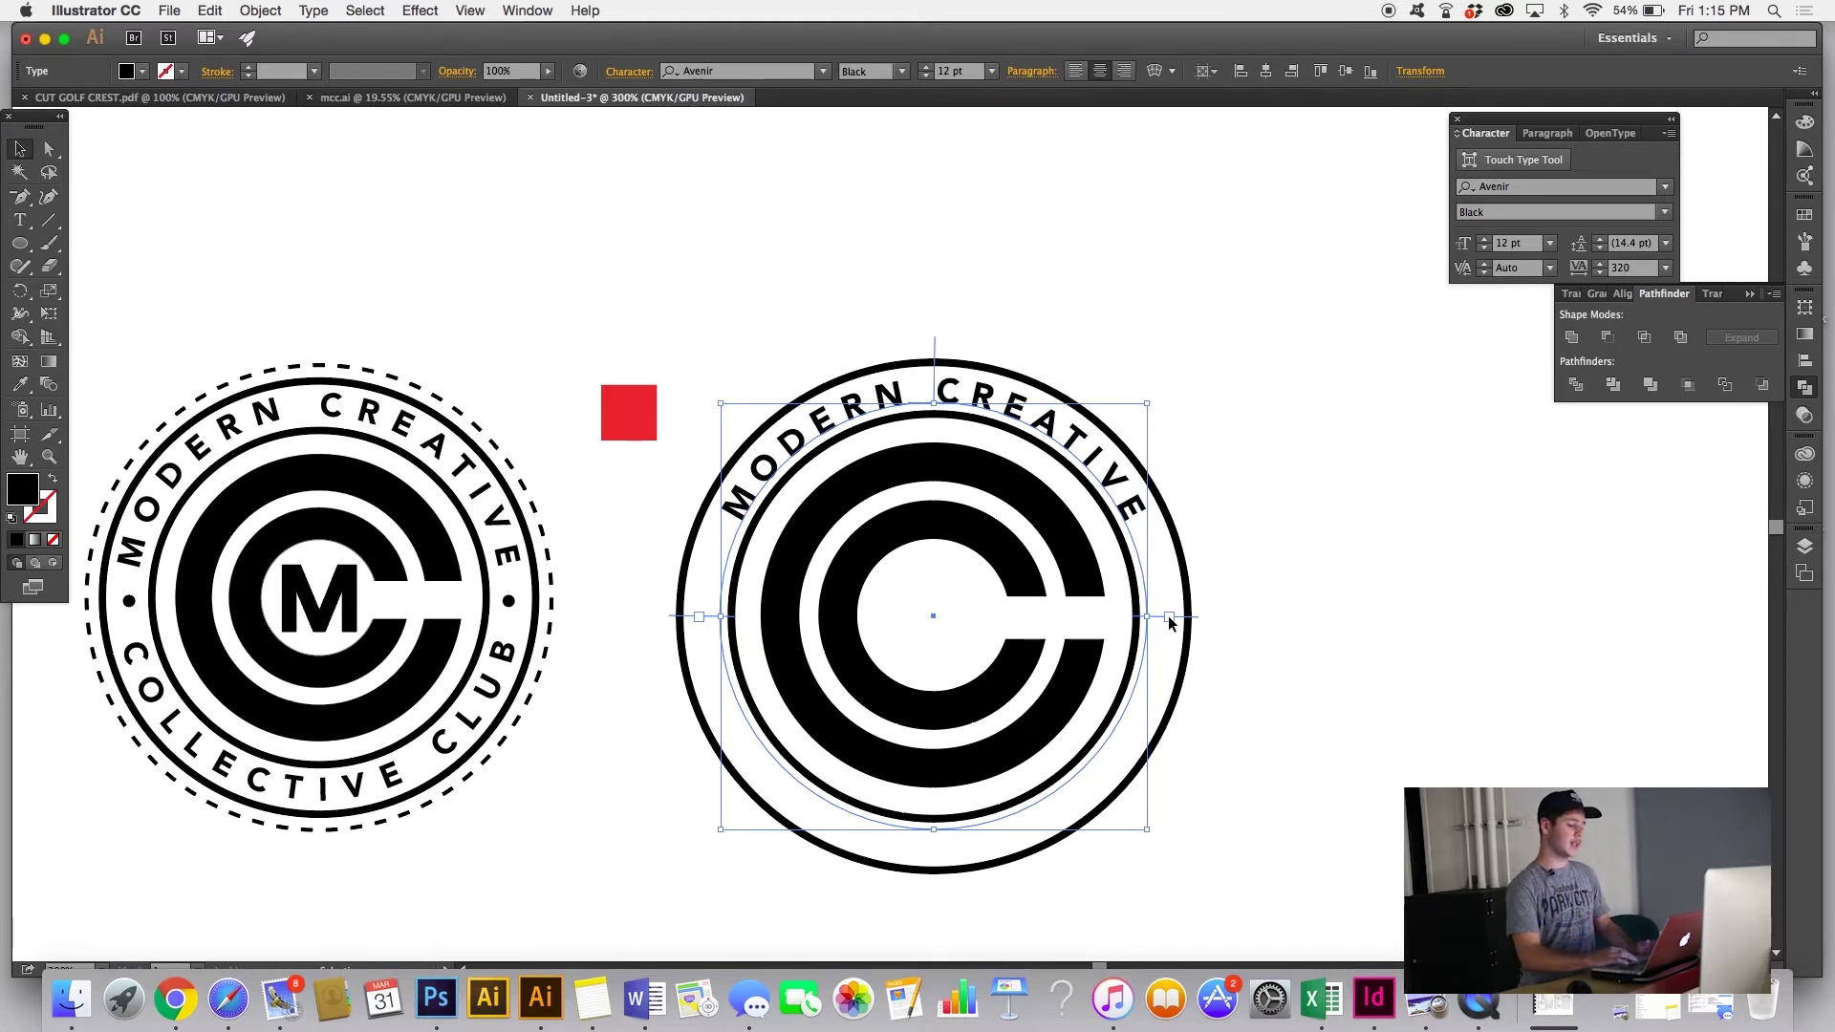
drag(934, 357, 949, 378)
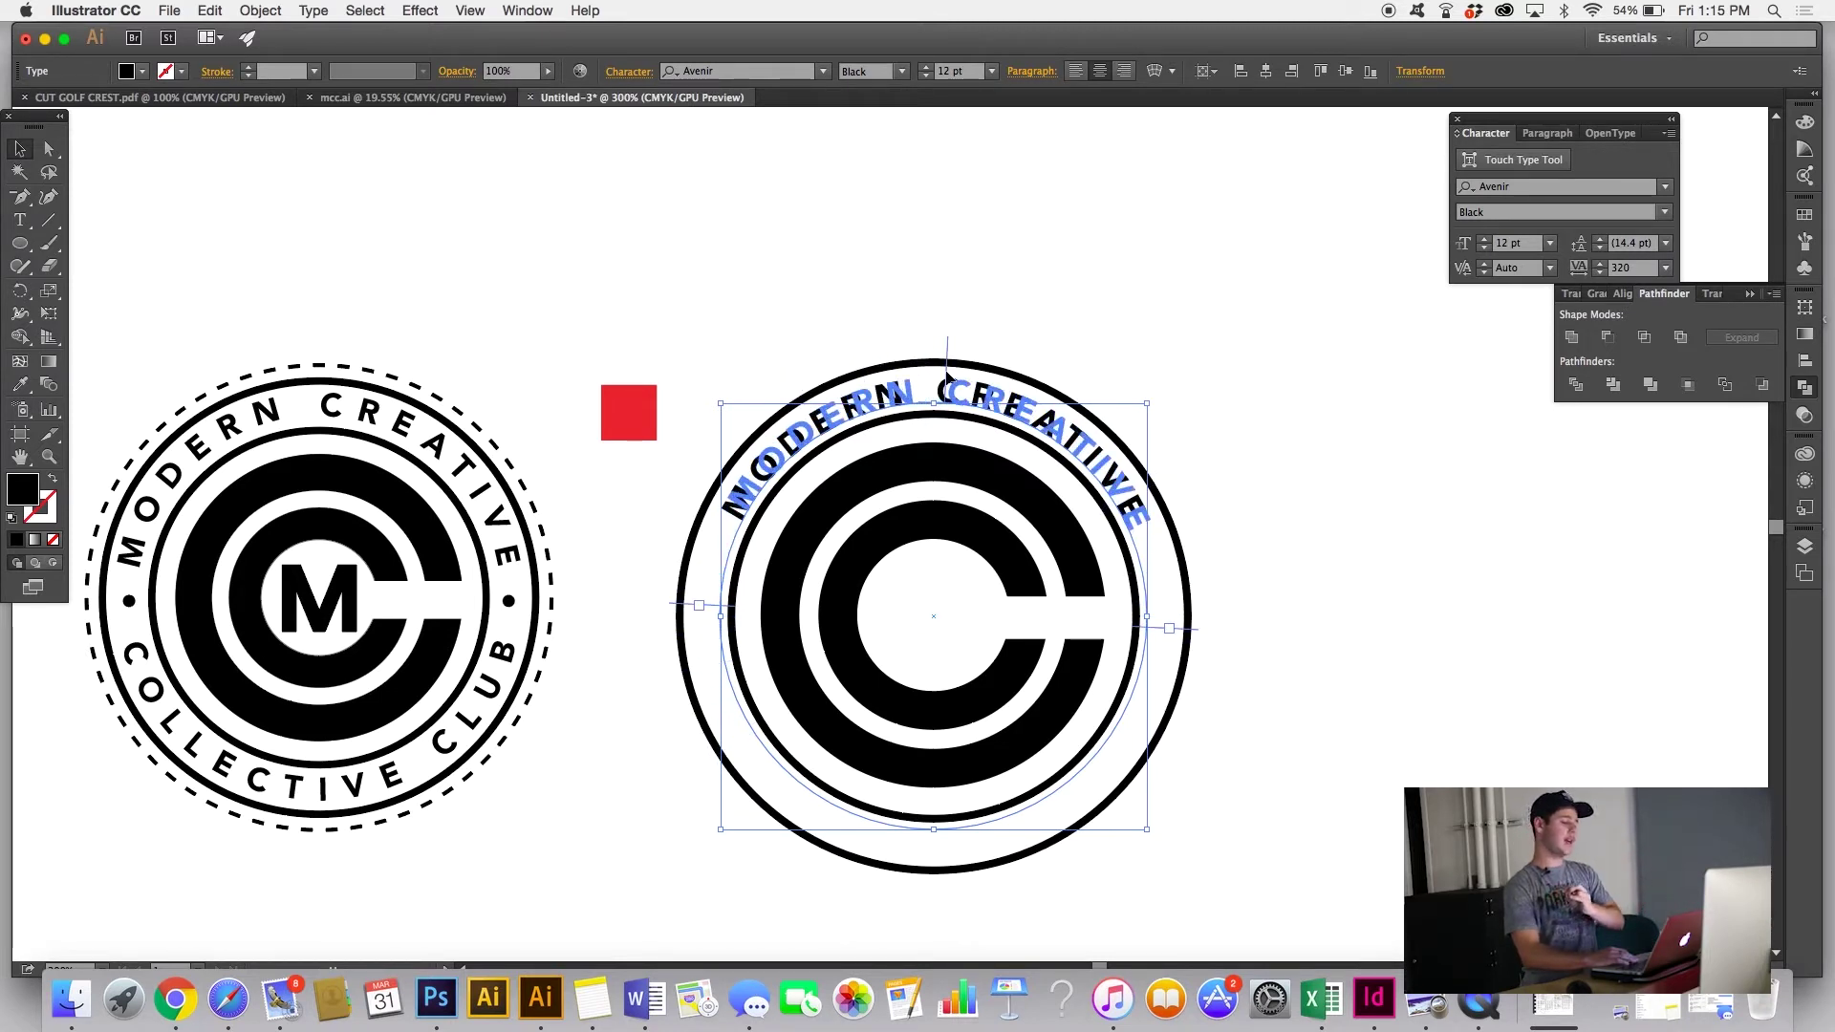
drag(947, 376, 937, 374)
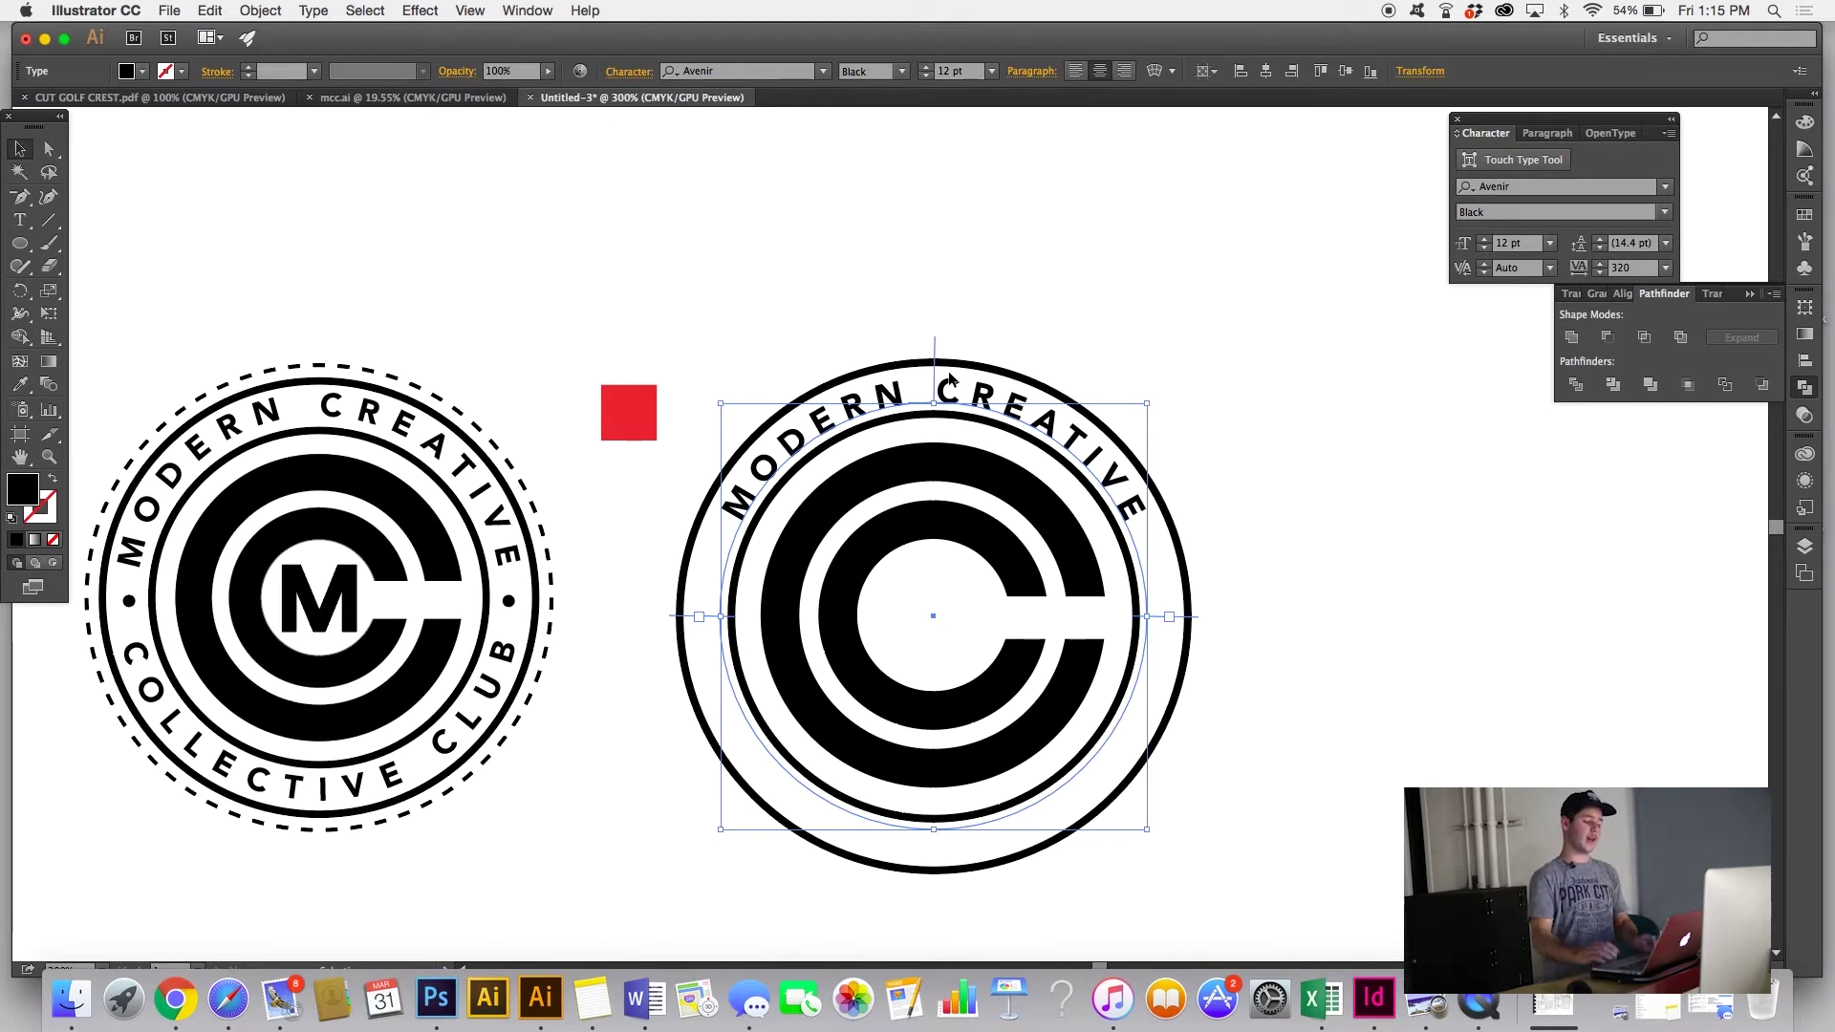
Step: Increase the tracking of the centred "MODERN CREATIVE" text to 580
double_click(989, 409)
key(super+a)
key(alt+Right)
key(alt+Right)
key(alt+Right)
key(alt+Right)
key(alt+Right)
key(alt+Right)
key(alt+Right)
key(alt+Right)
key(alt+Right)
key(alt+Right)
key(alt+Right)
key(alt+Right)
key(alt+Right)
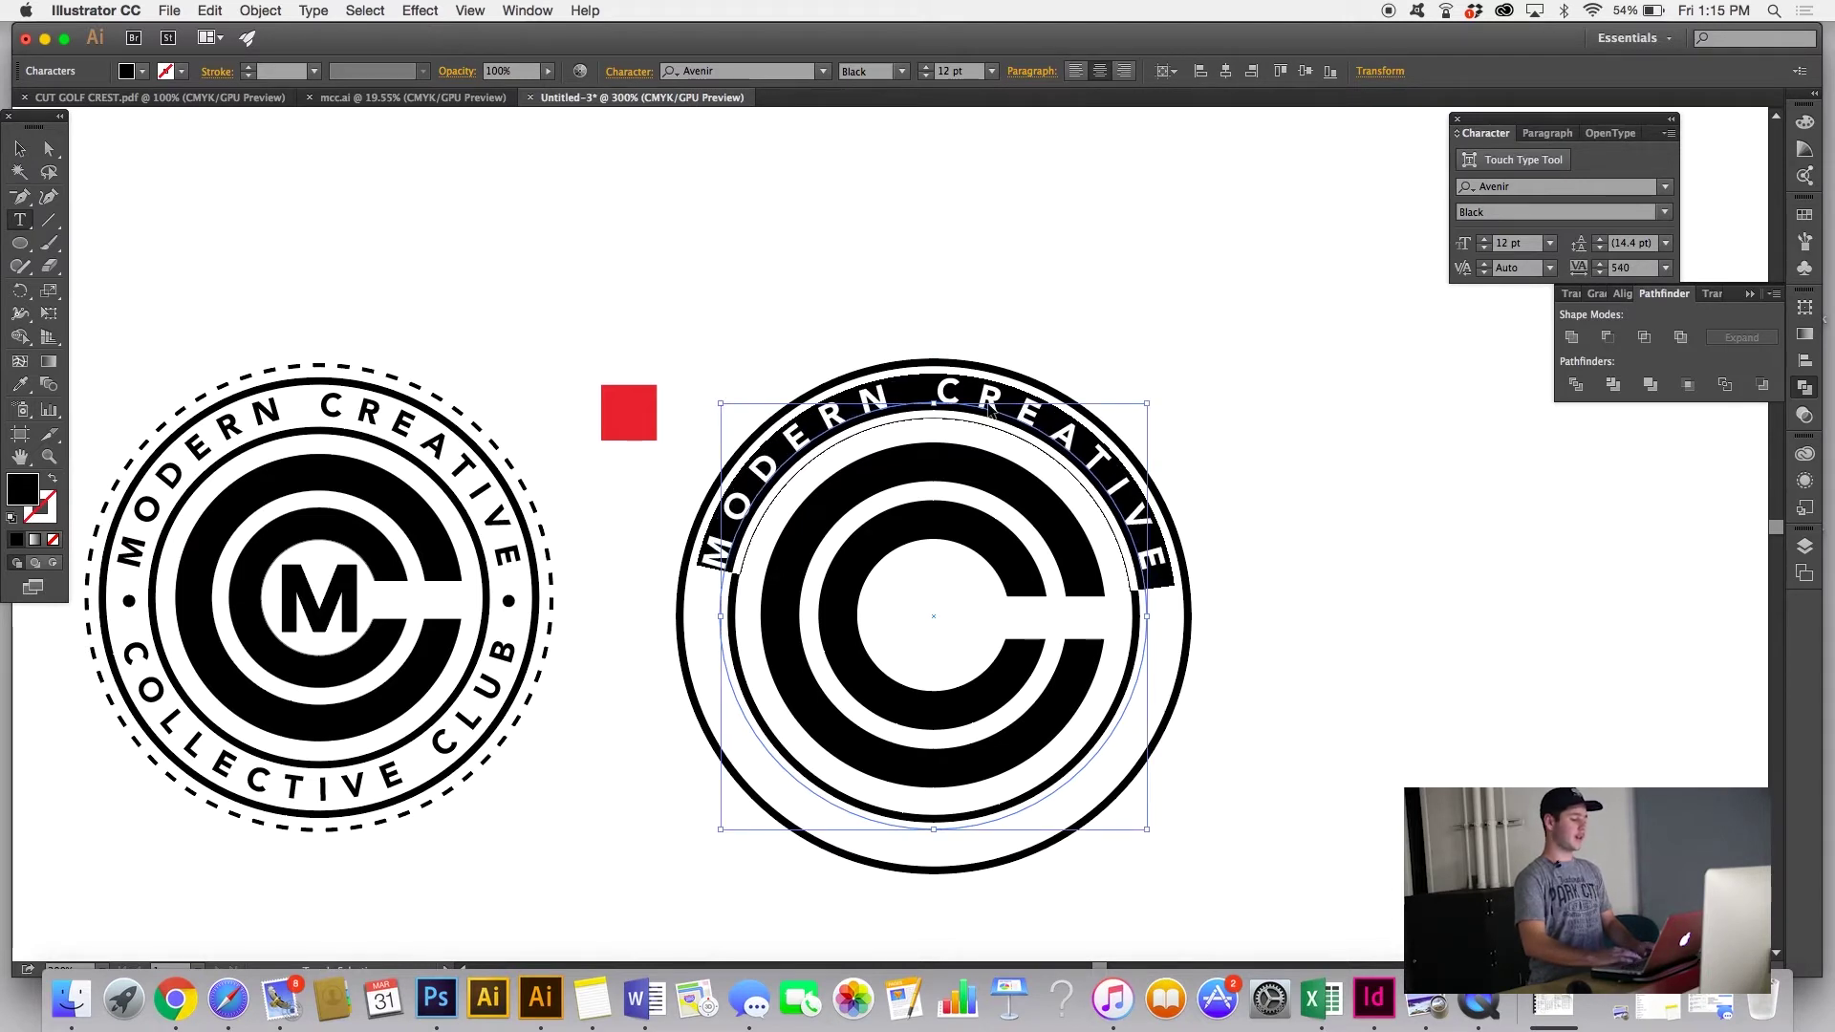
key(Escape)
Step: Move both the start and end brackets of the path text to the circle's bottom centre, keeping the text centred at the top
click(20, 149)
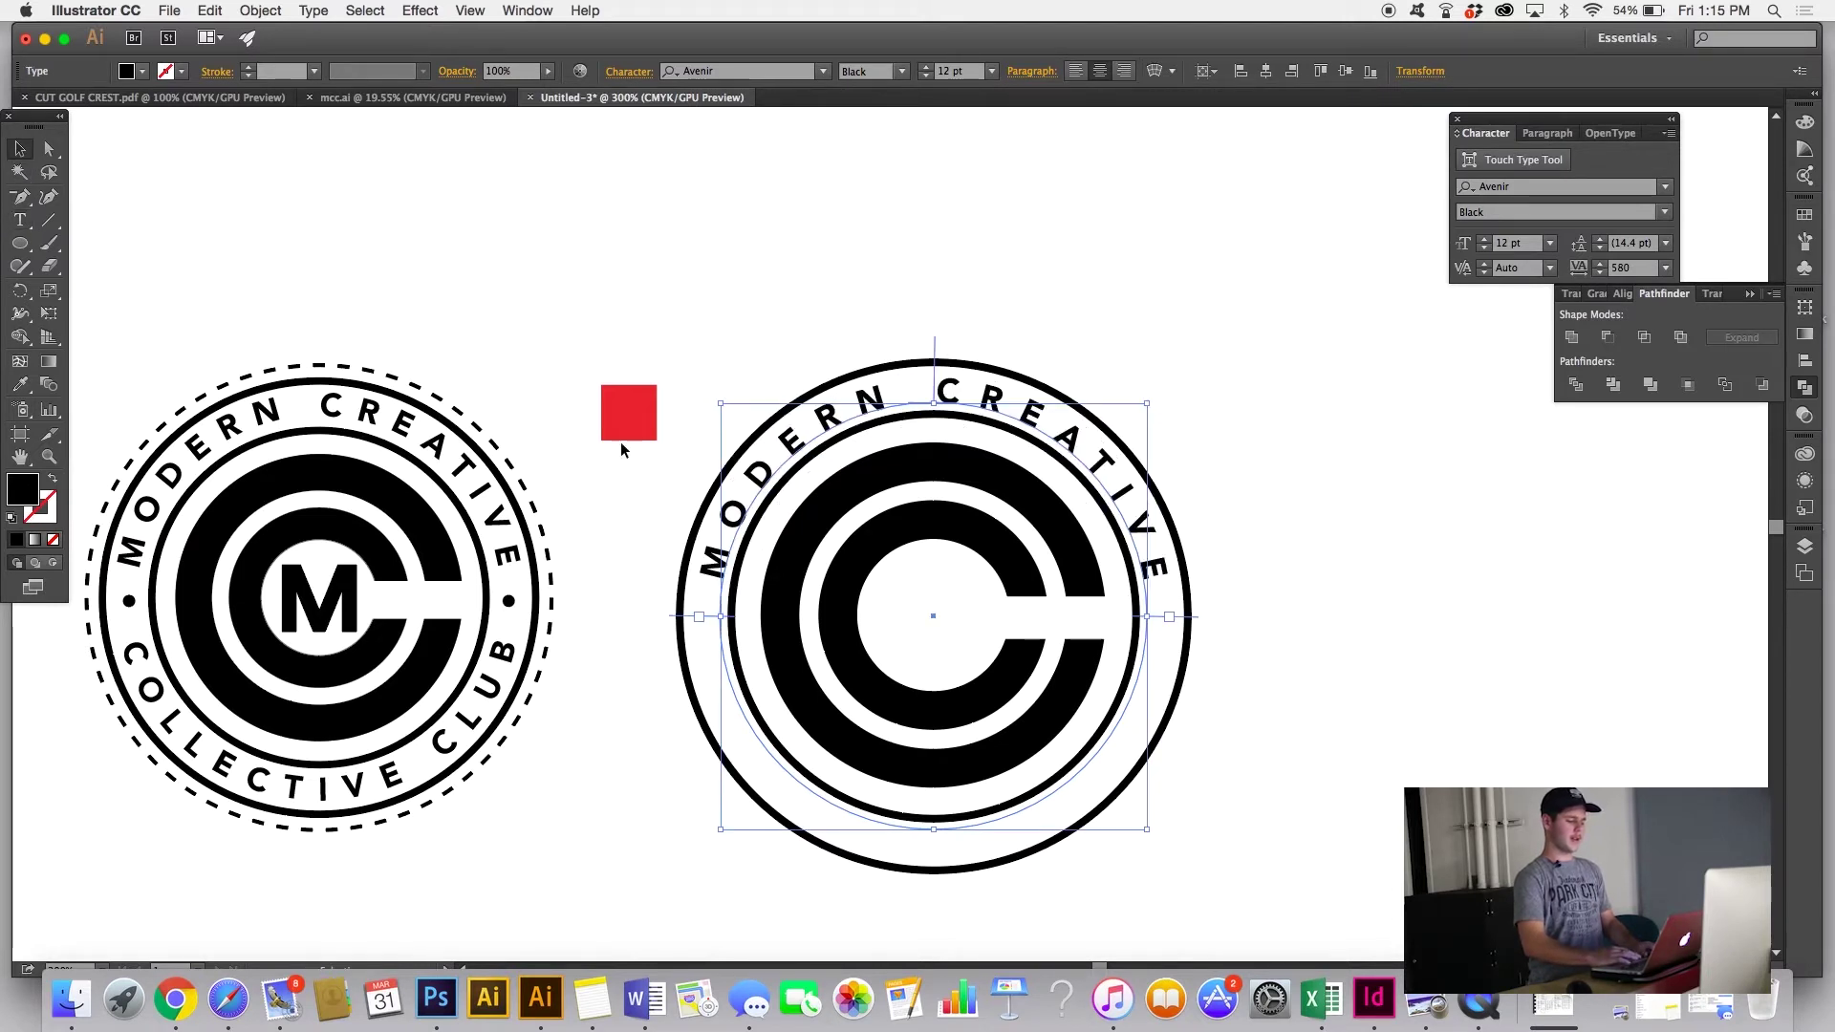
drag(698, 616, 934, 848)
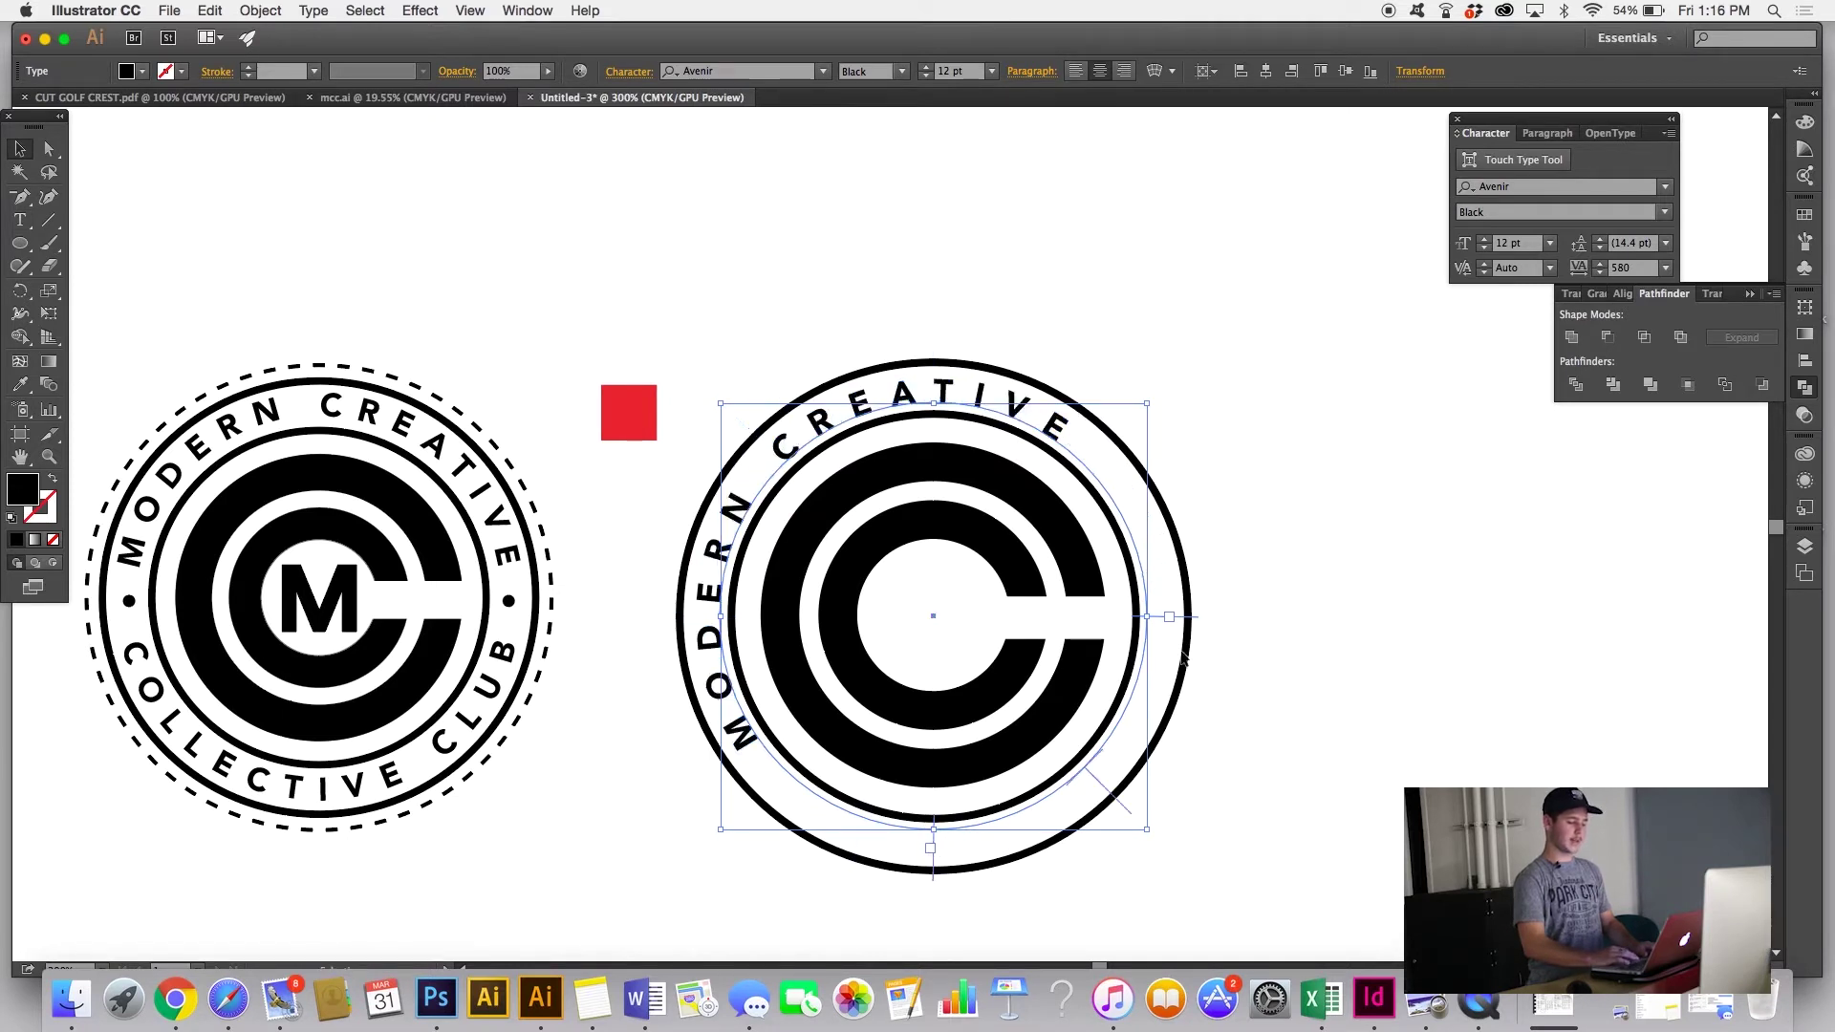
drag(1188, 623, 934, 858)
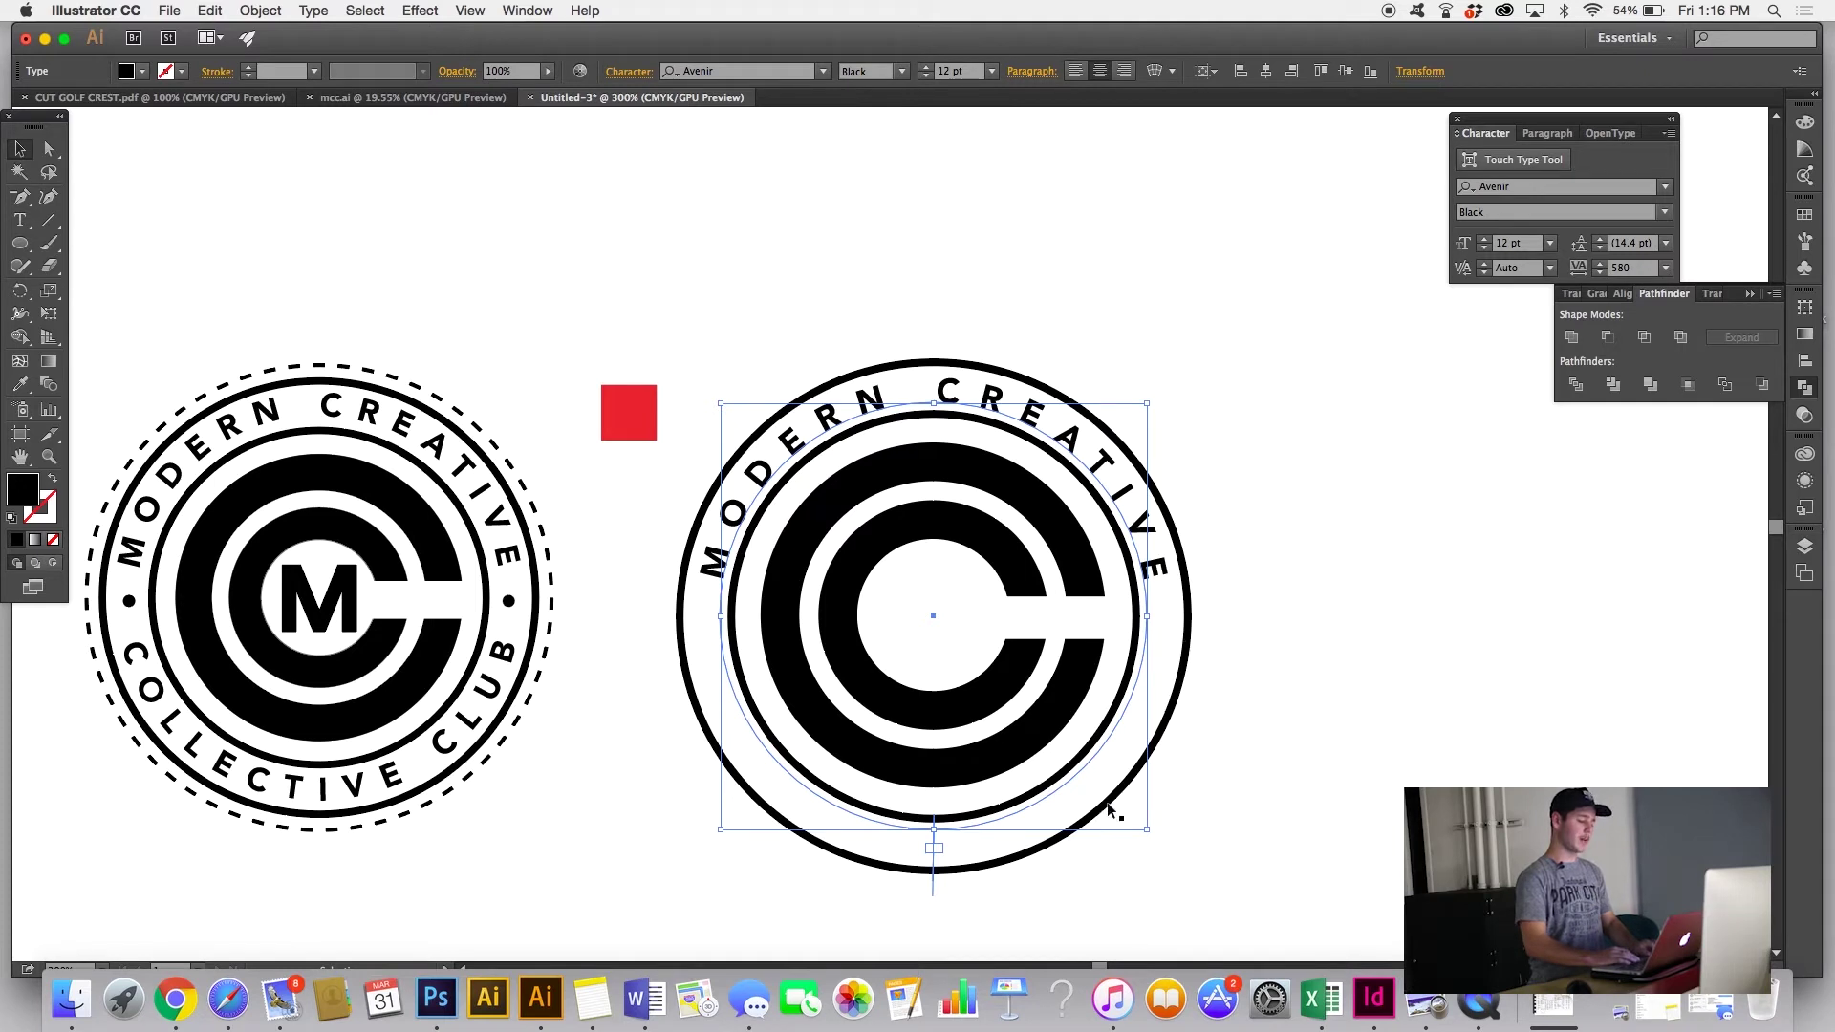
Step: Add a bullet before and after "MODERN CREATIVE", deleting the other trial symbols and spacing the bullets away from the words
double_click(715, 572)
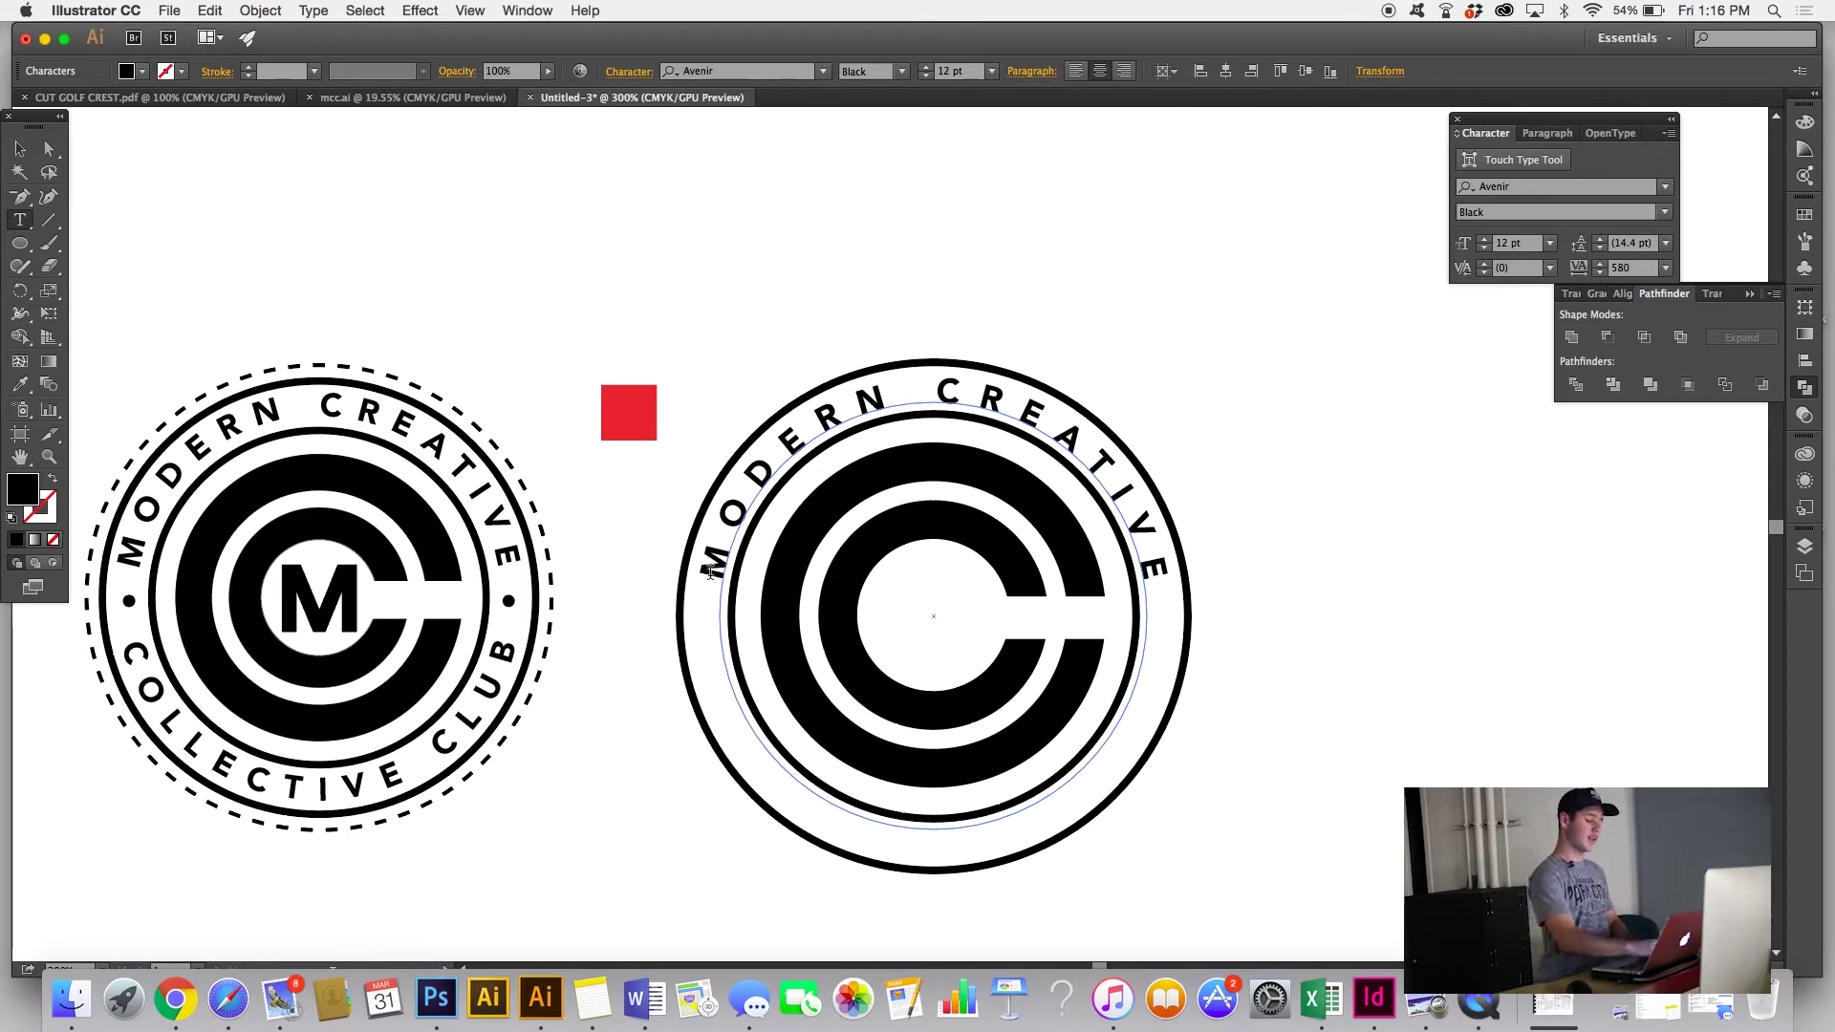
text(¡™™£¢§¶•)
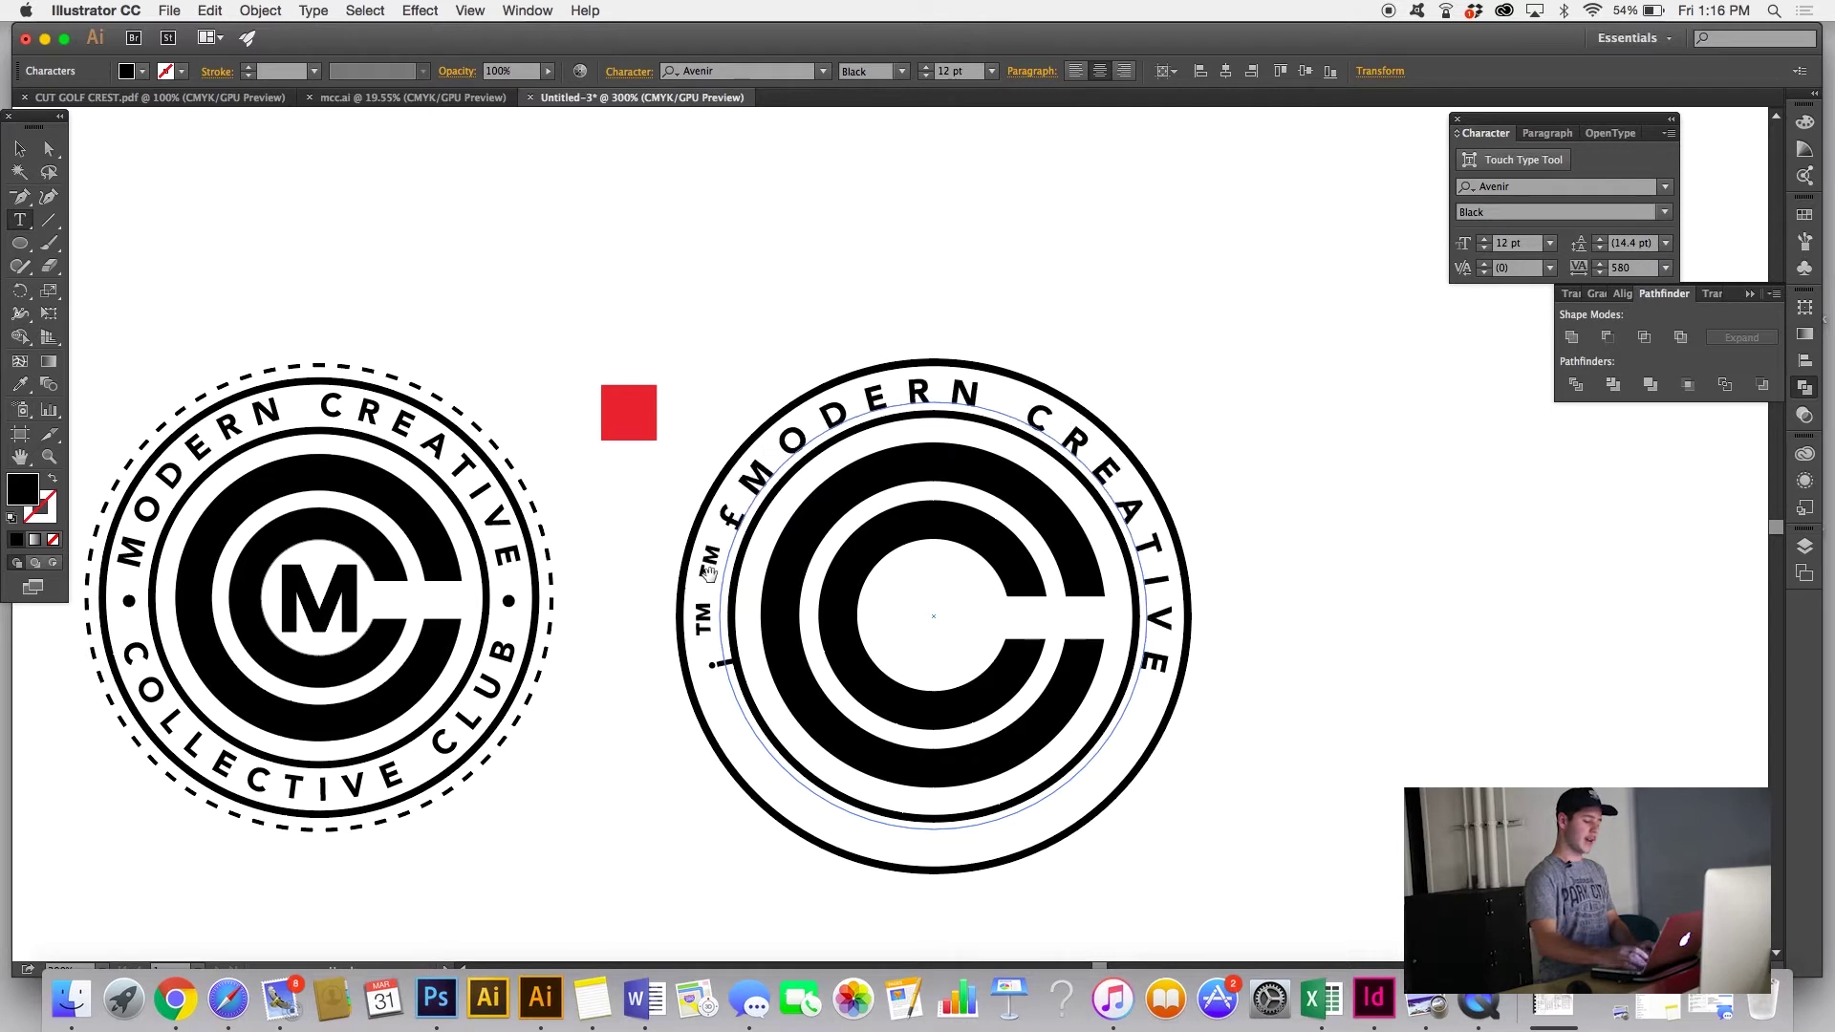
text(ªº–)
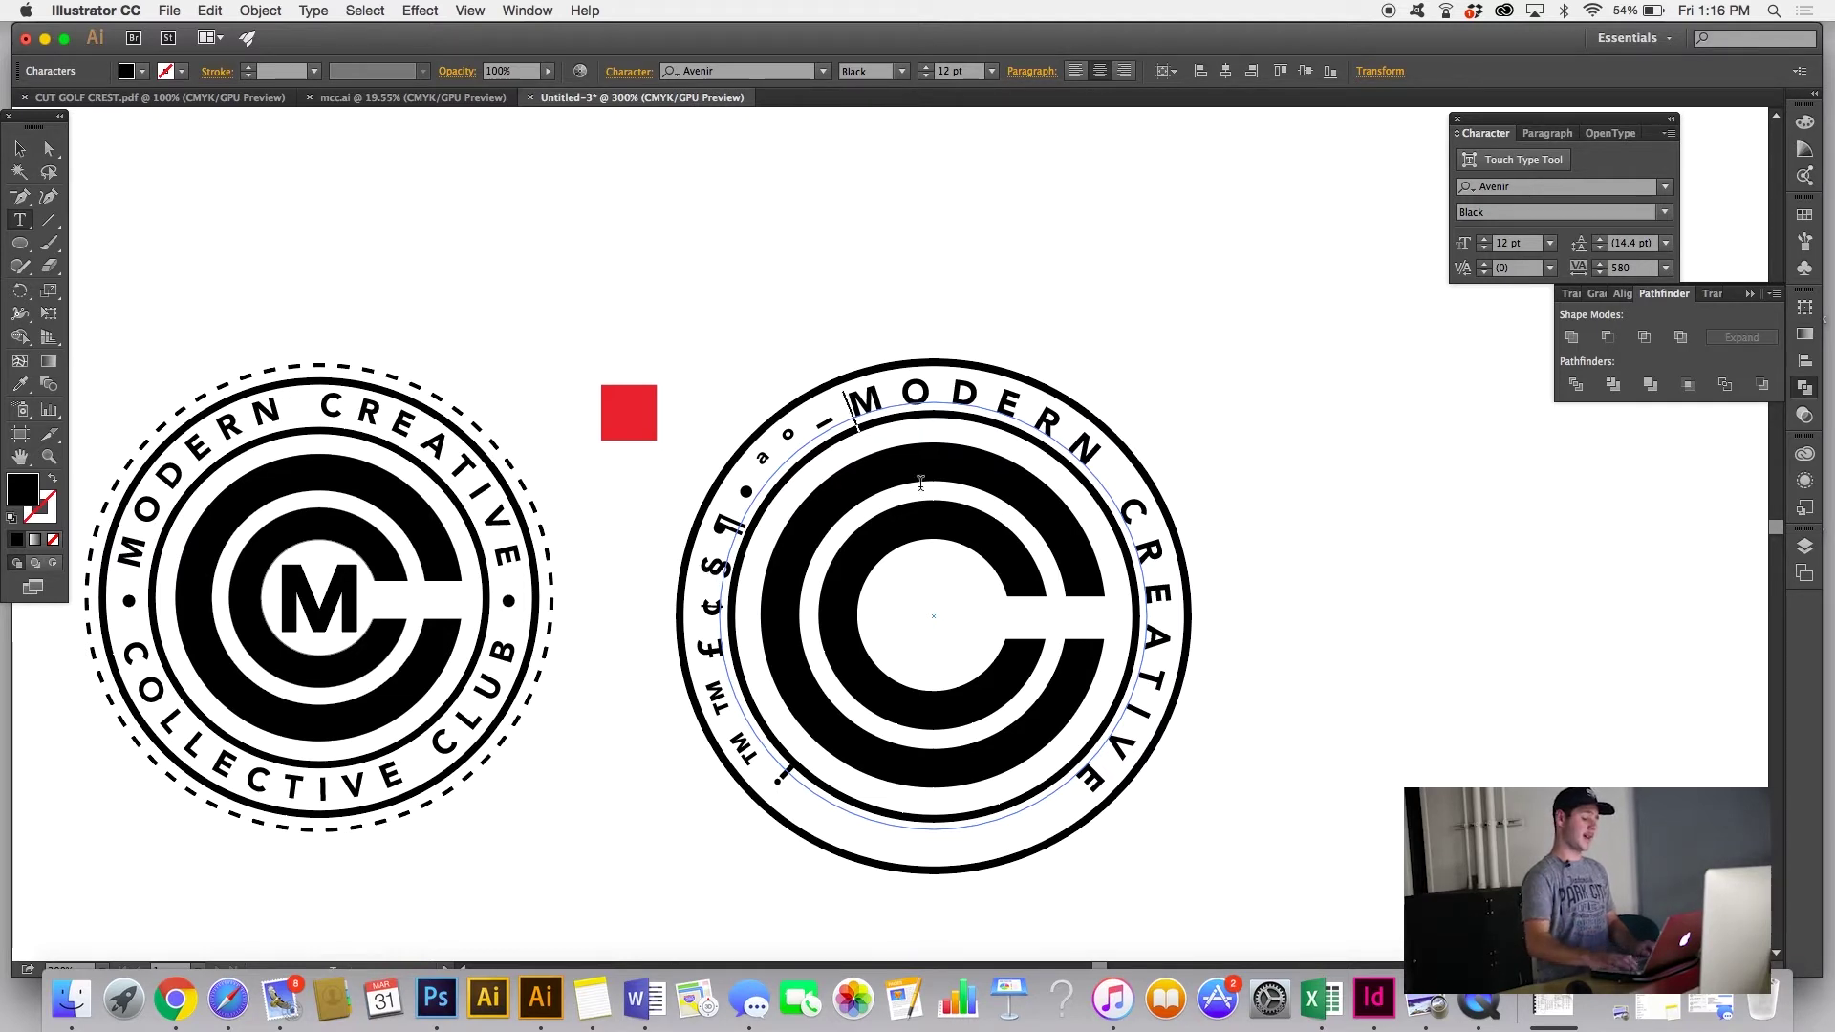
drag(853, 406, 706, 779)
key(BackSpace)
key(BackSpace)
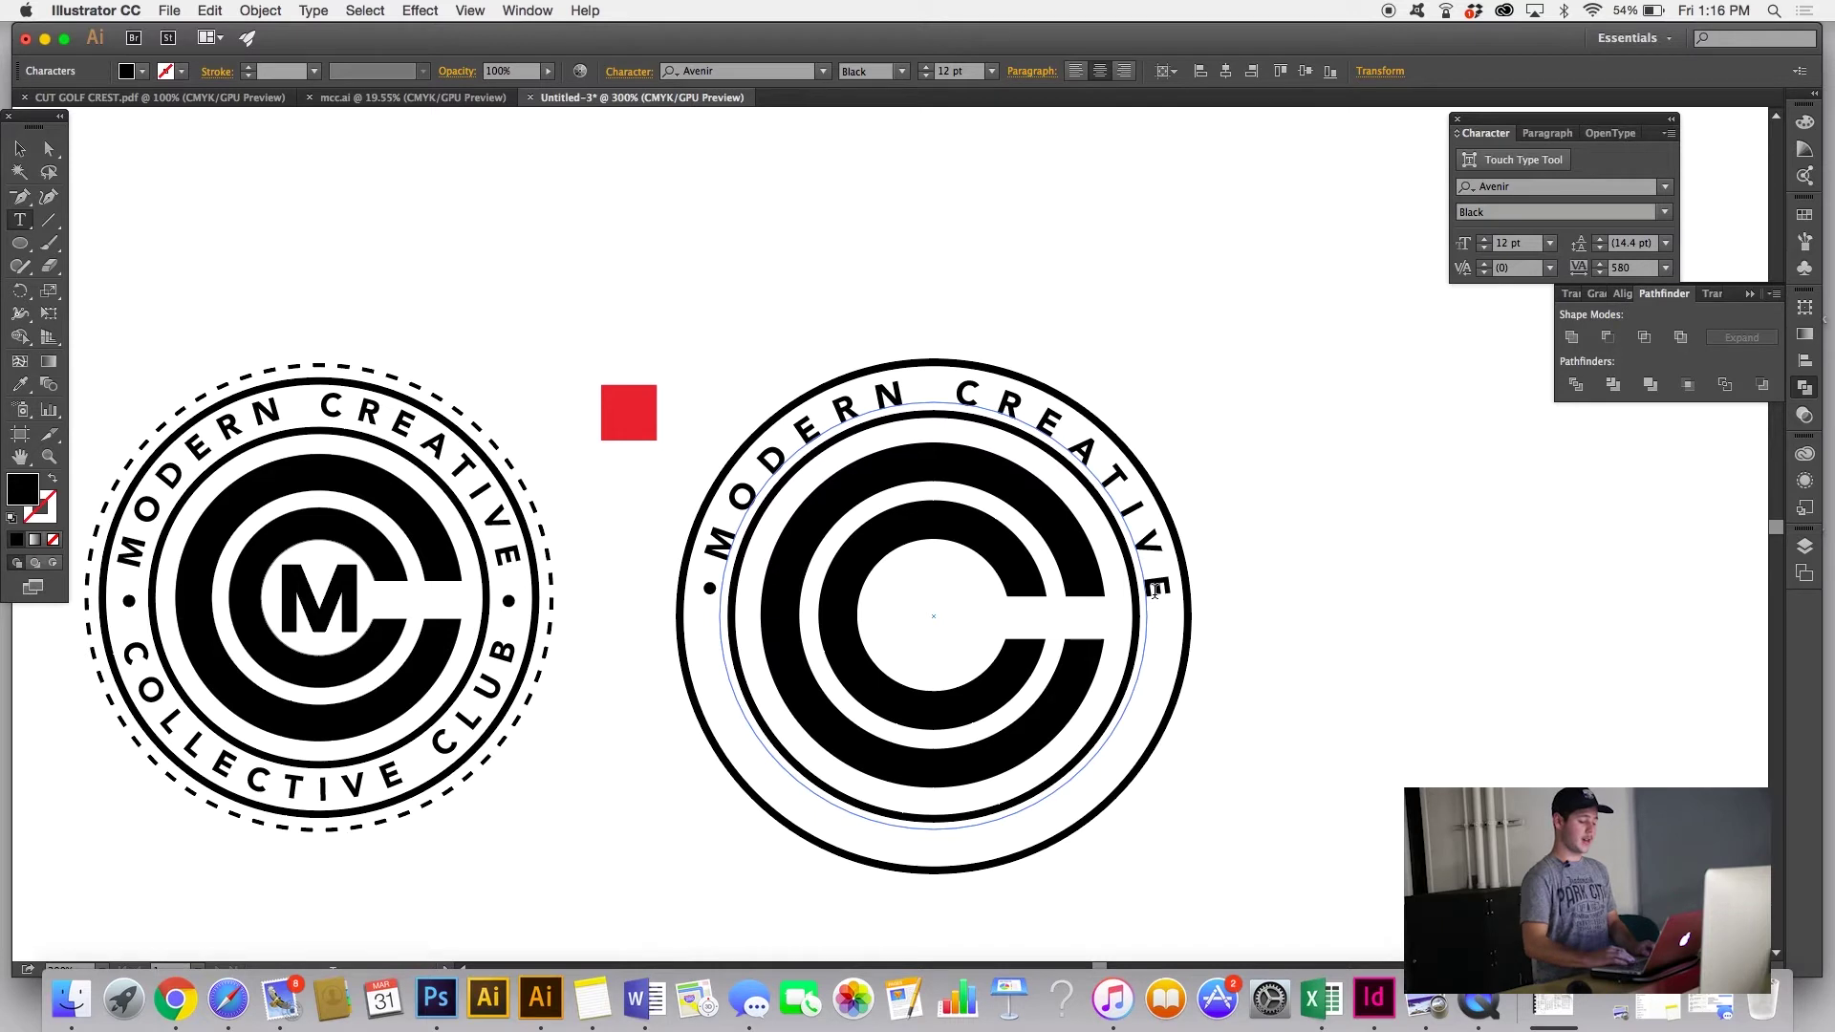
text(•)
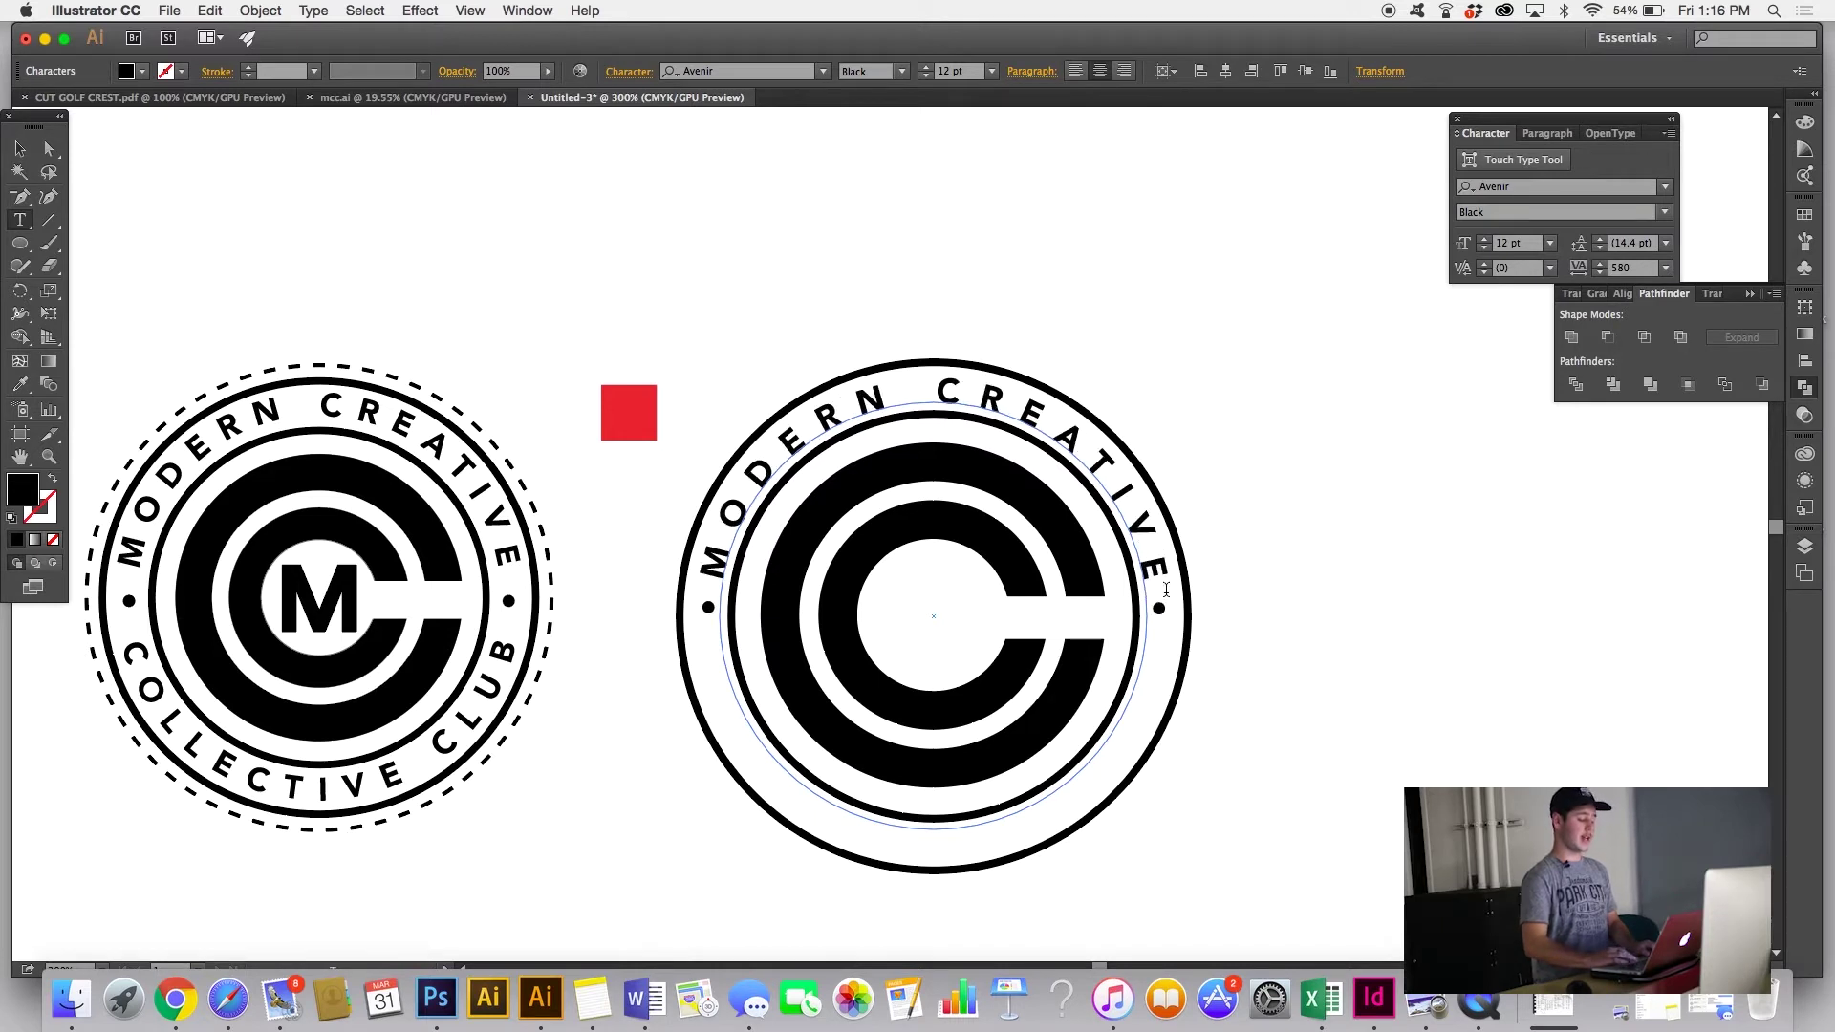
click(705, 589)
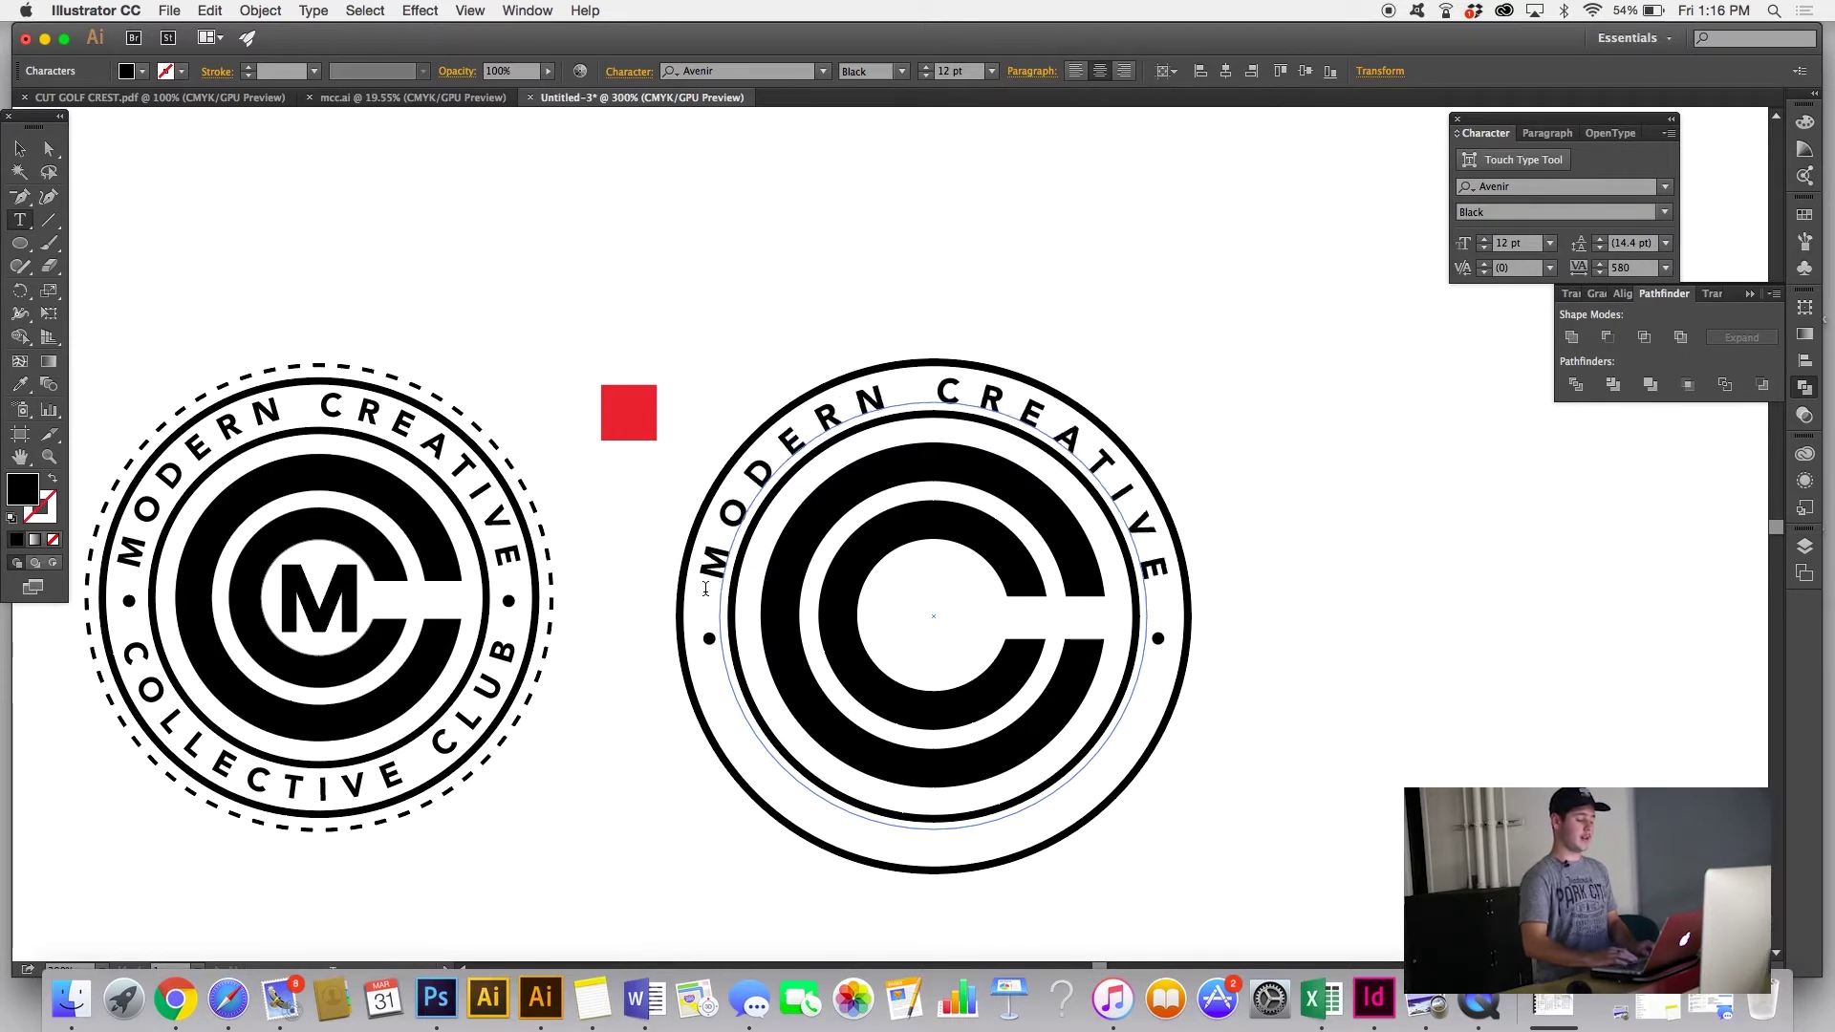
Step: Set the tracking of the whole ring text, bullets included, to 500 and deselect it
triple_click(723, 564)
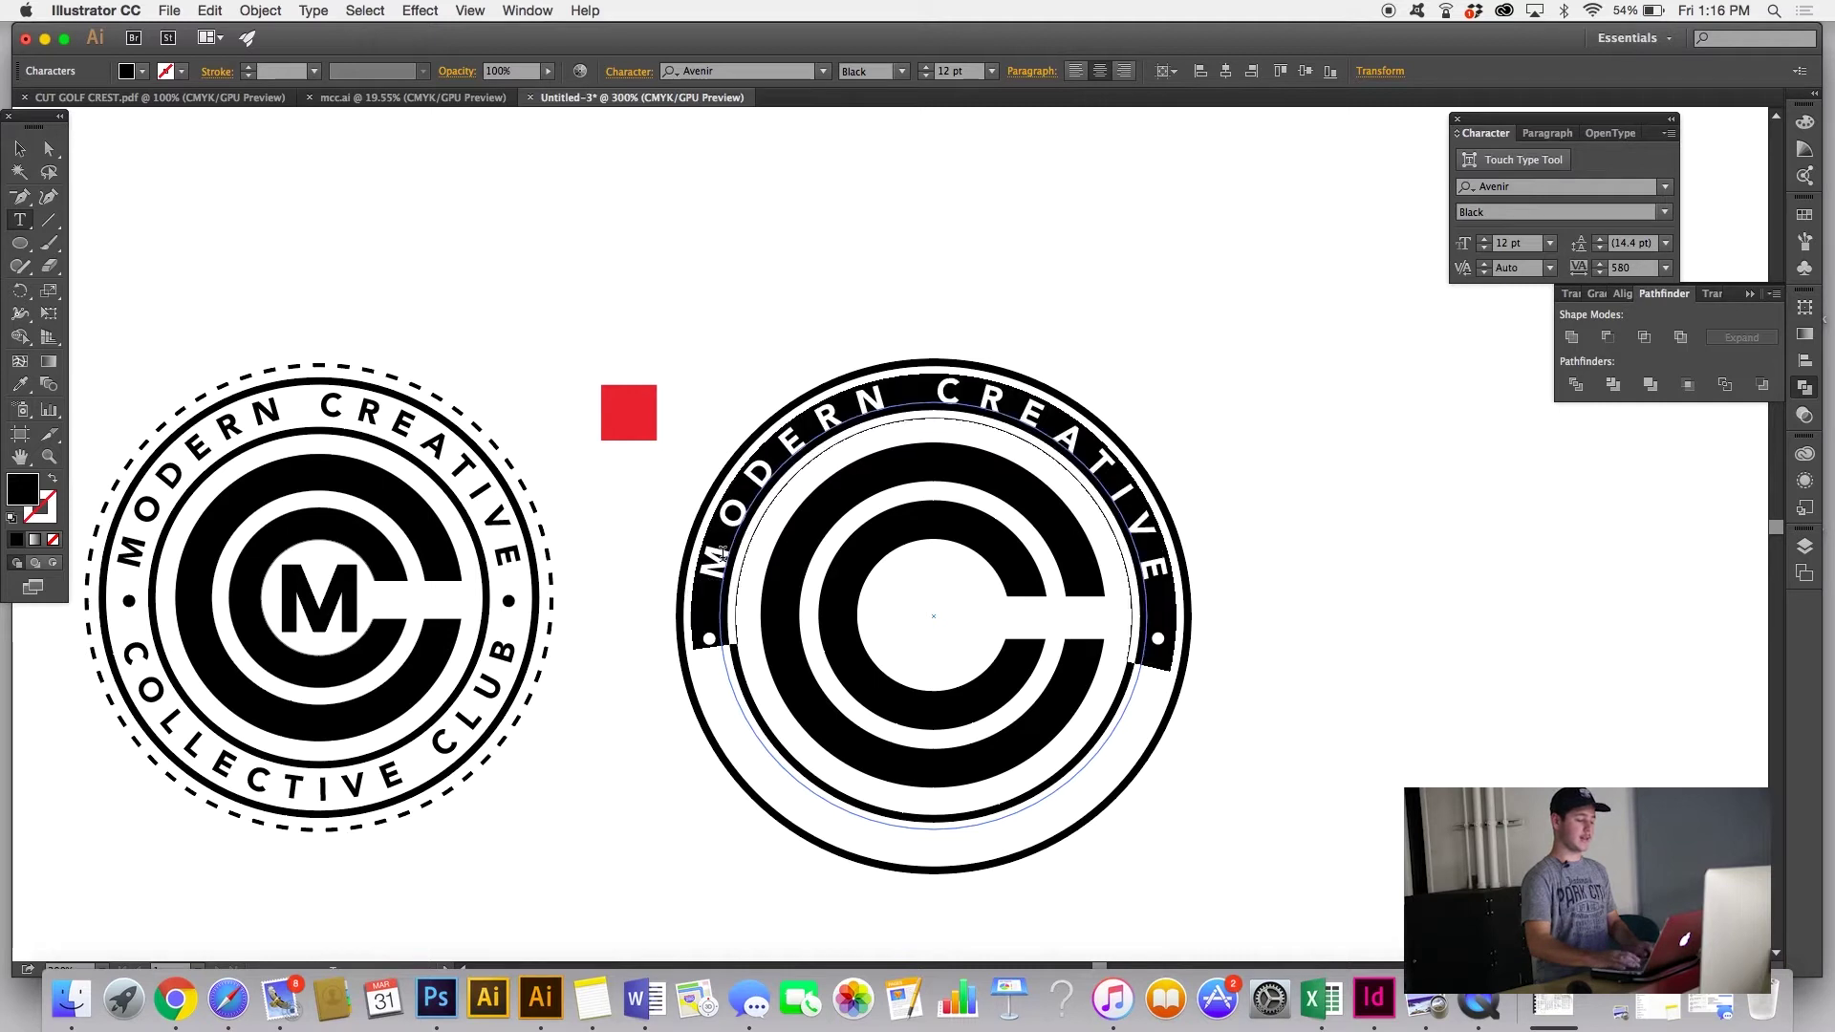
key(alt+Left)
key(alt+Left)
key(alt+Left)
key(alt+Left)
key(alt+Left)
key(alt+Left)
key(alt+Left)
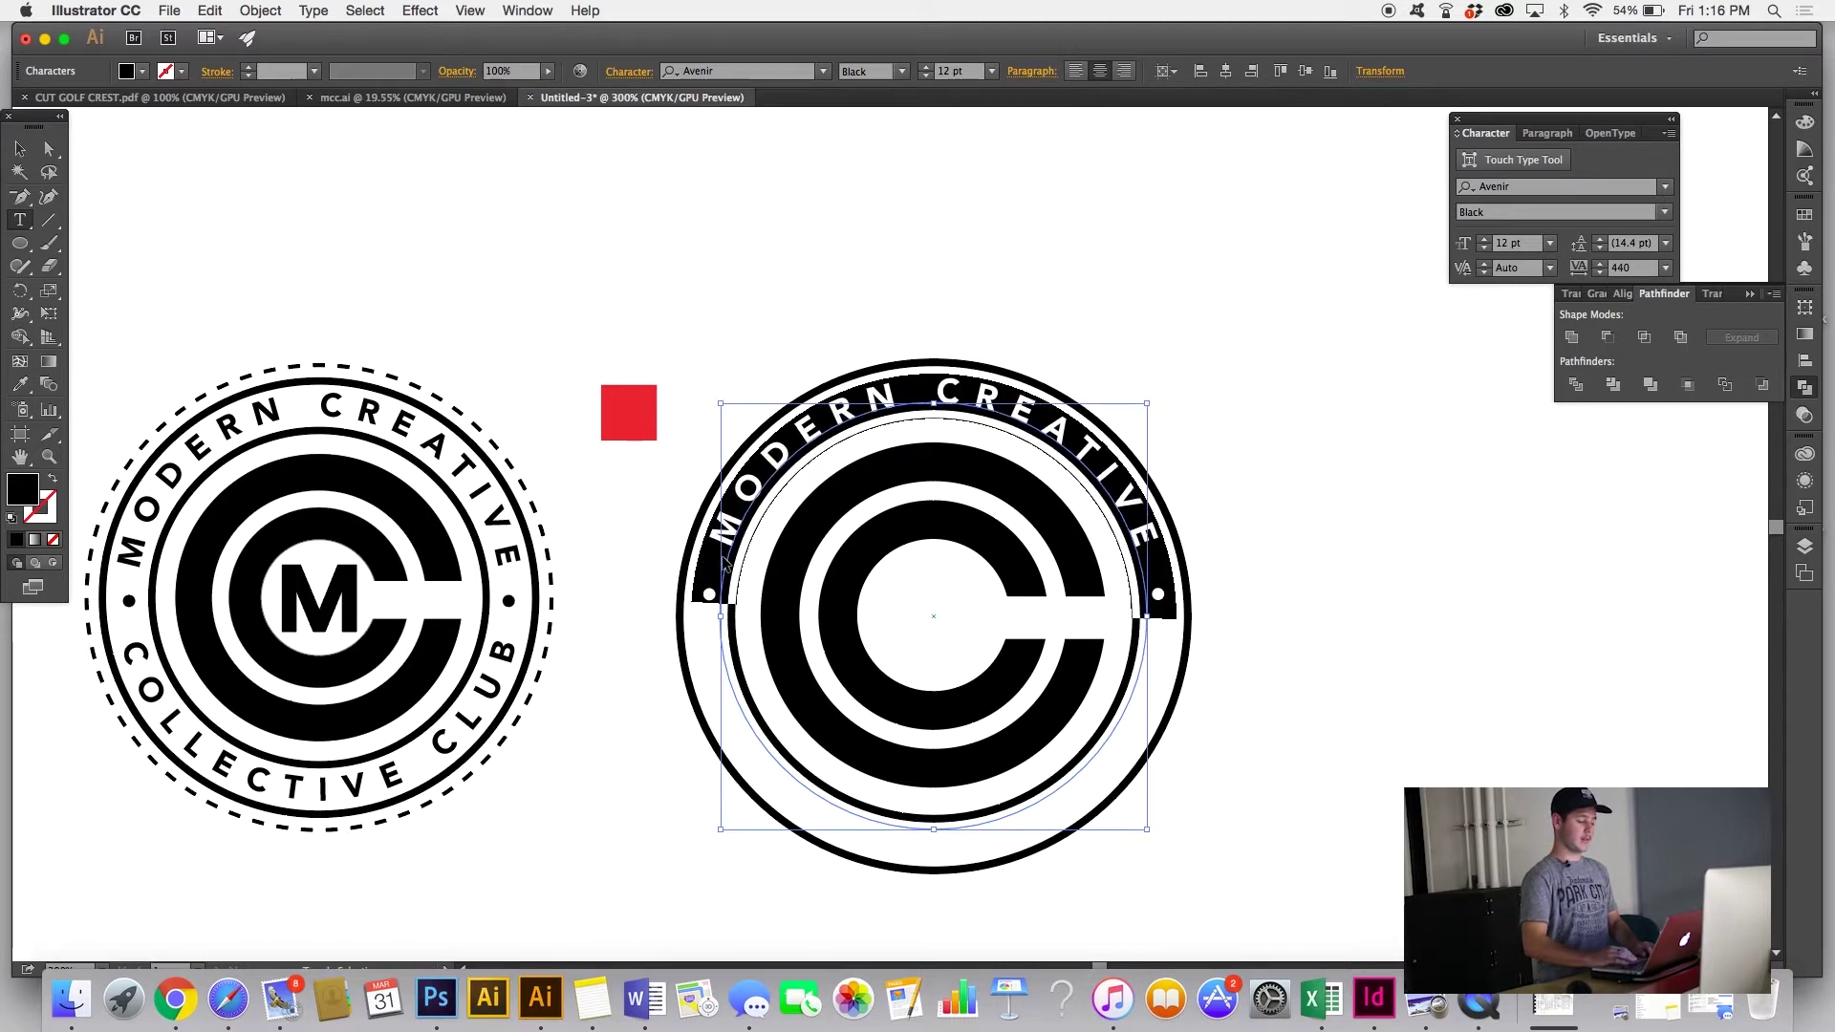
key(alt+Right)
key(alt+Right)
key(alt+Right)
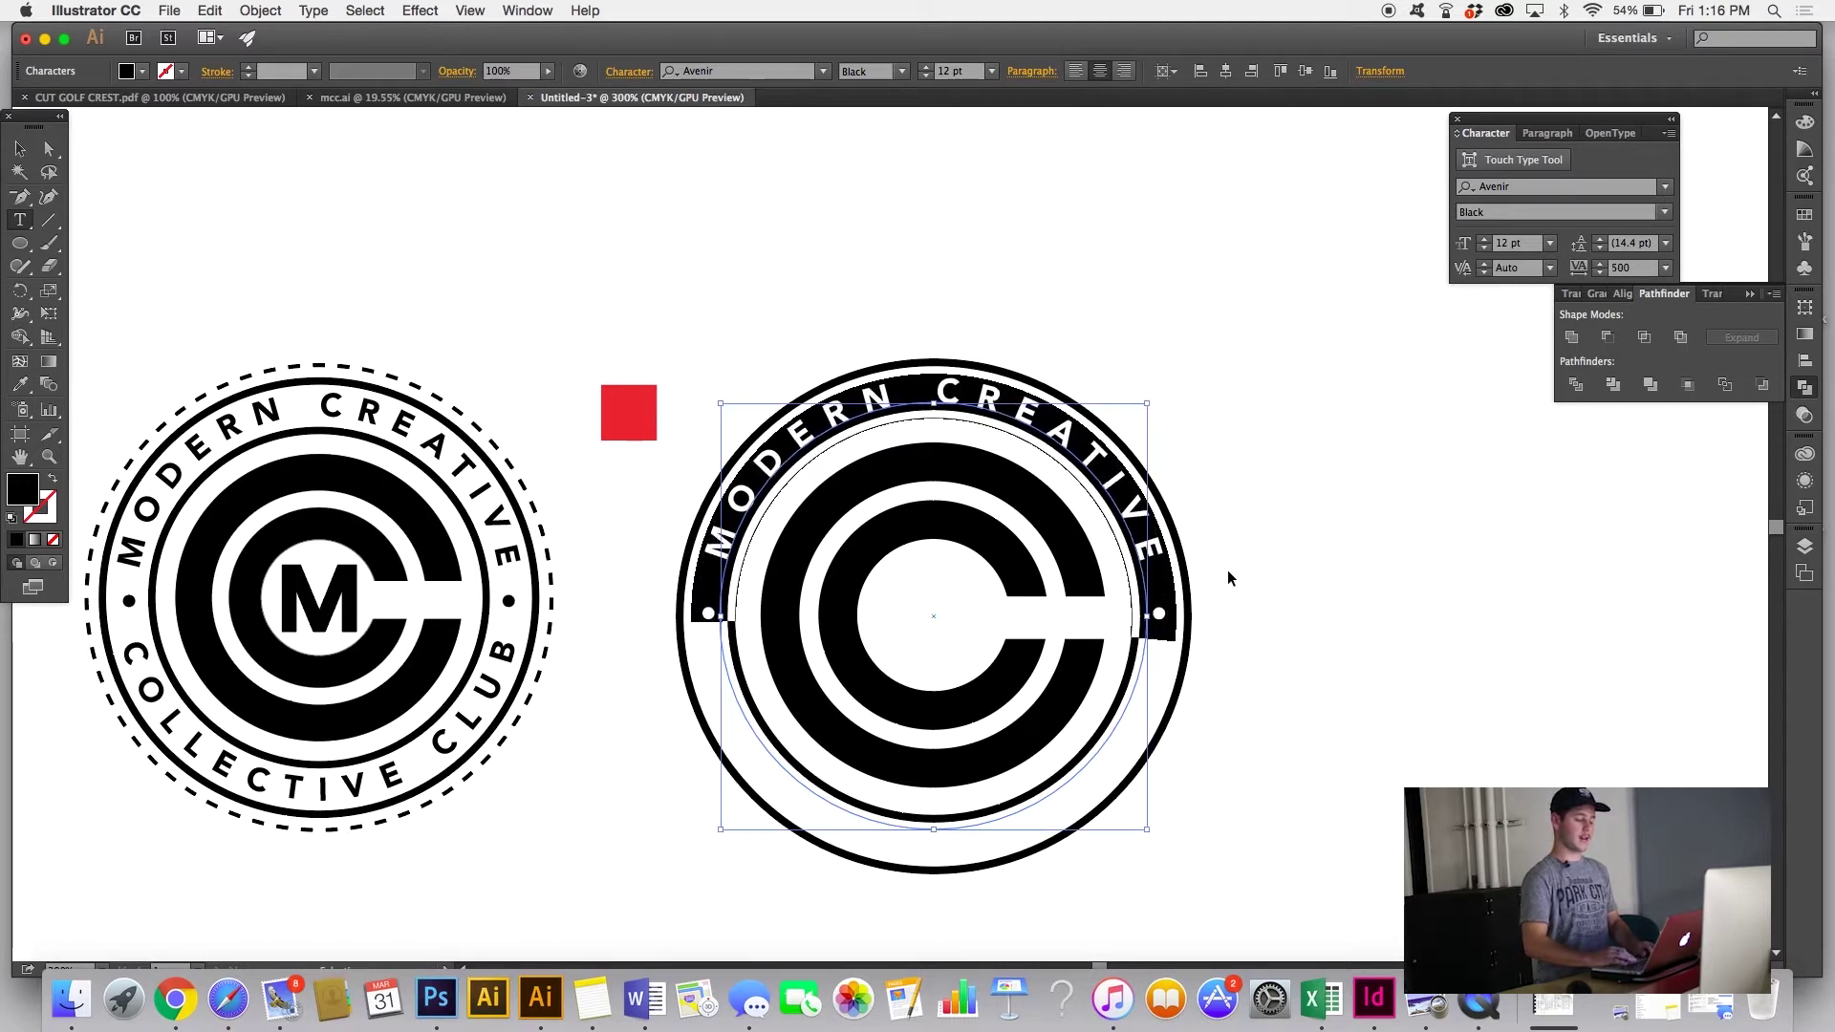
key(super+shift+a)
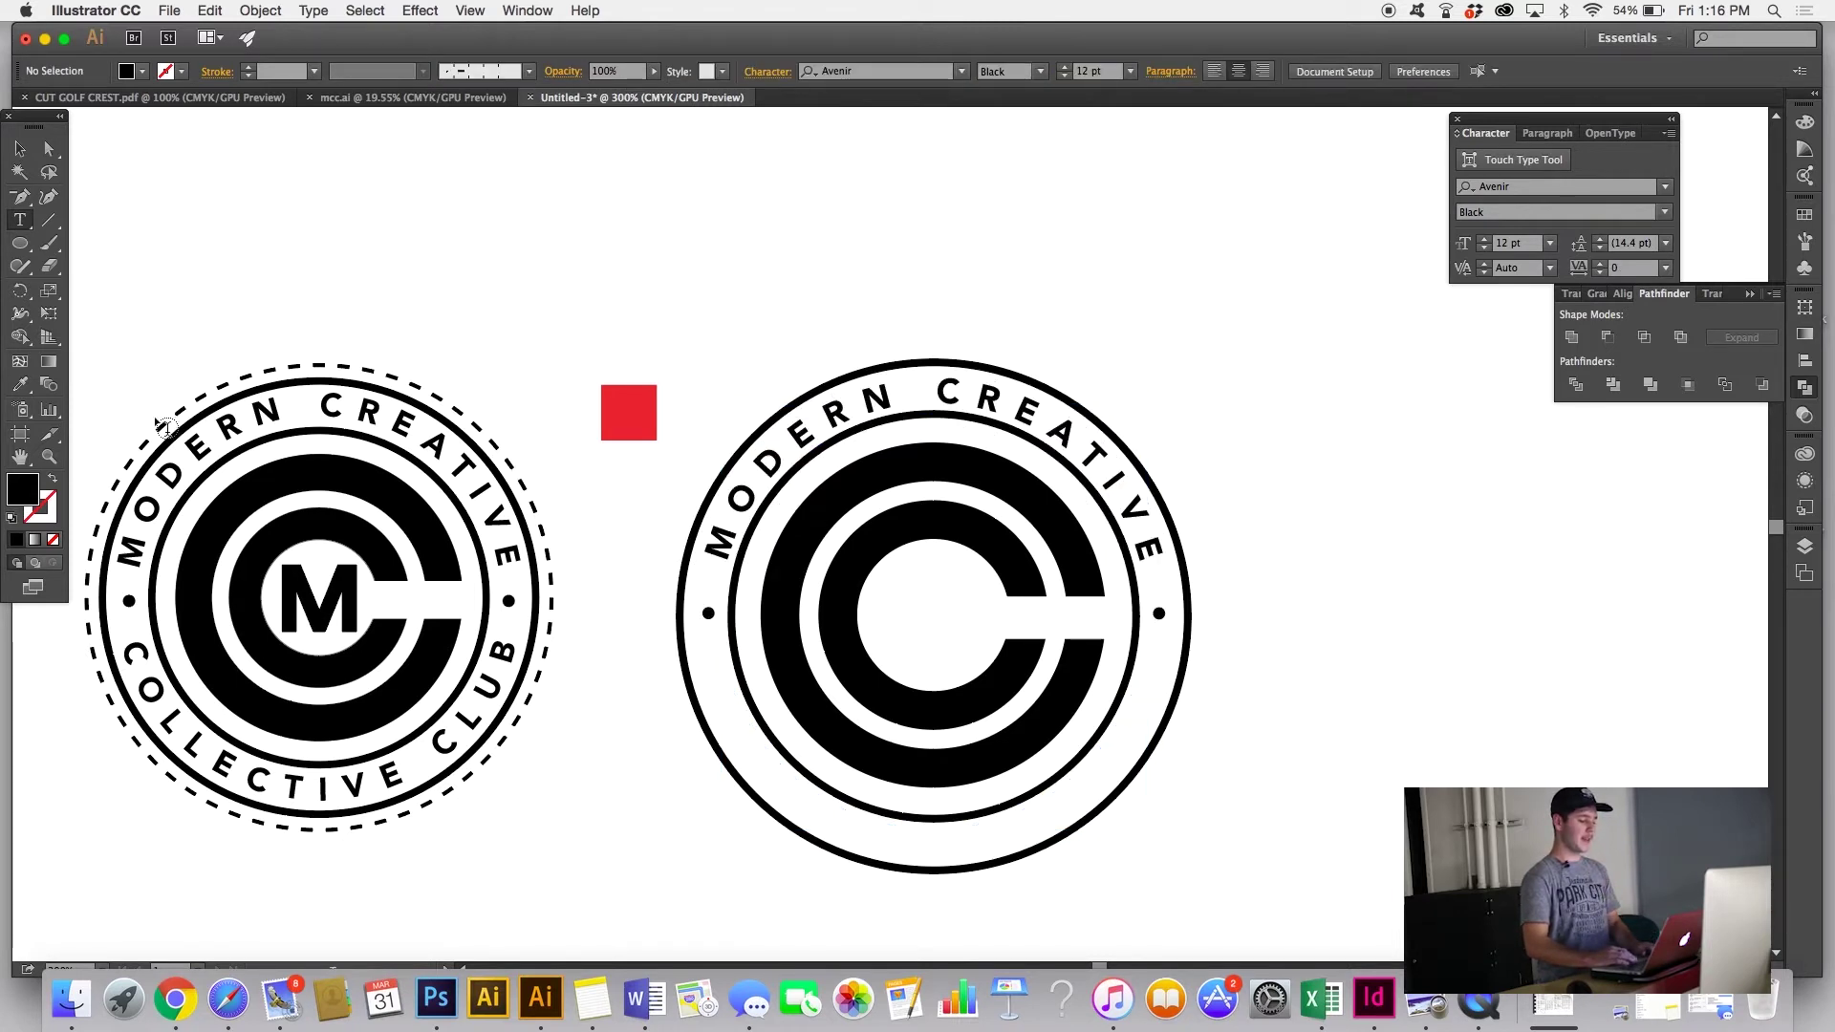
Step: Copy the new badge's ring text, paste the duplicate exactly in front of the original, and hide the bounding box
key(v)
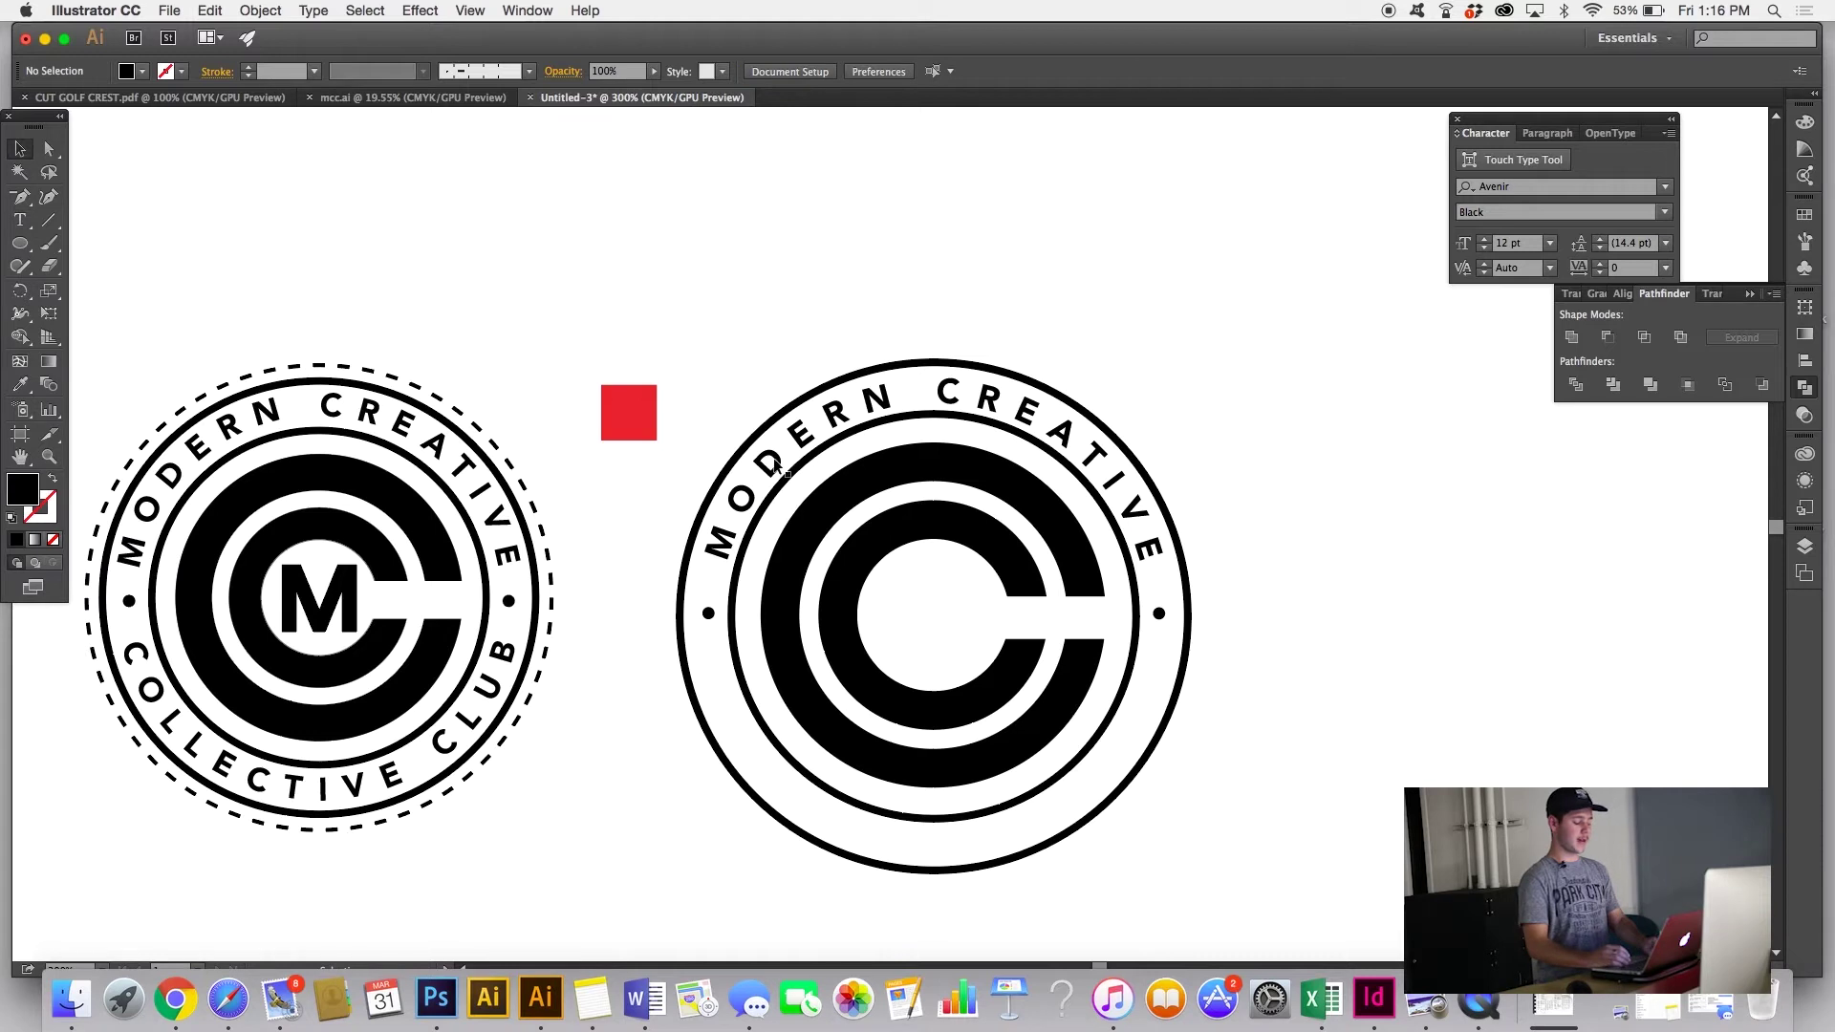
click(772, 464)
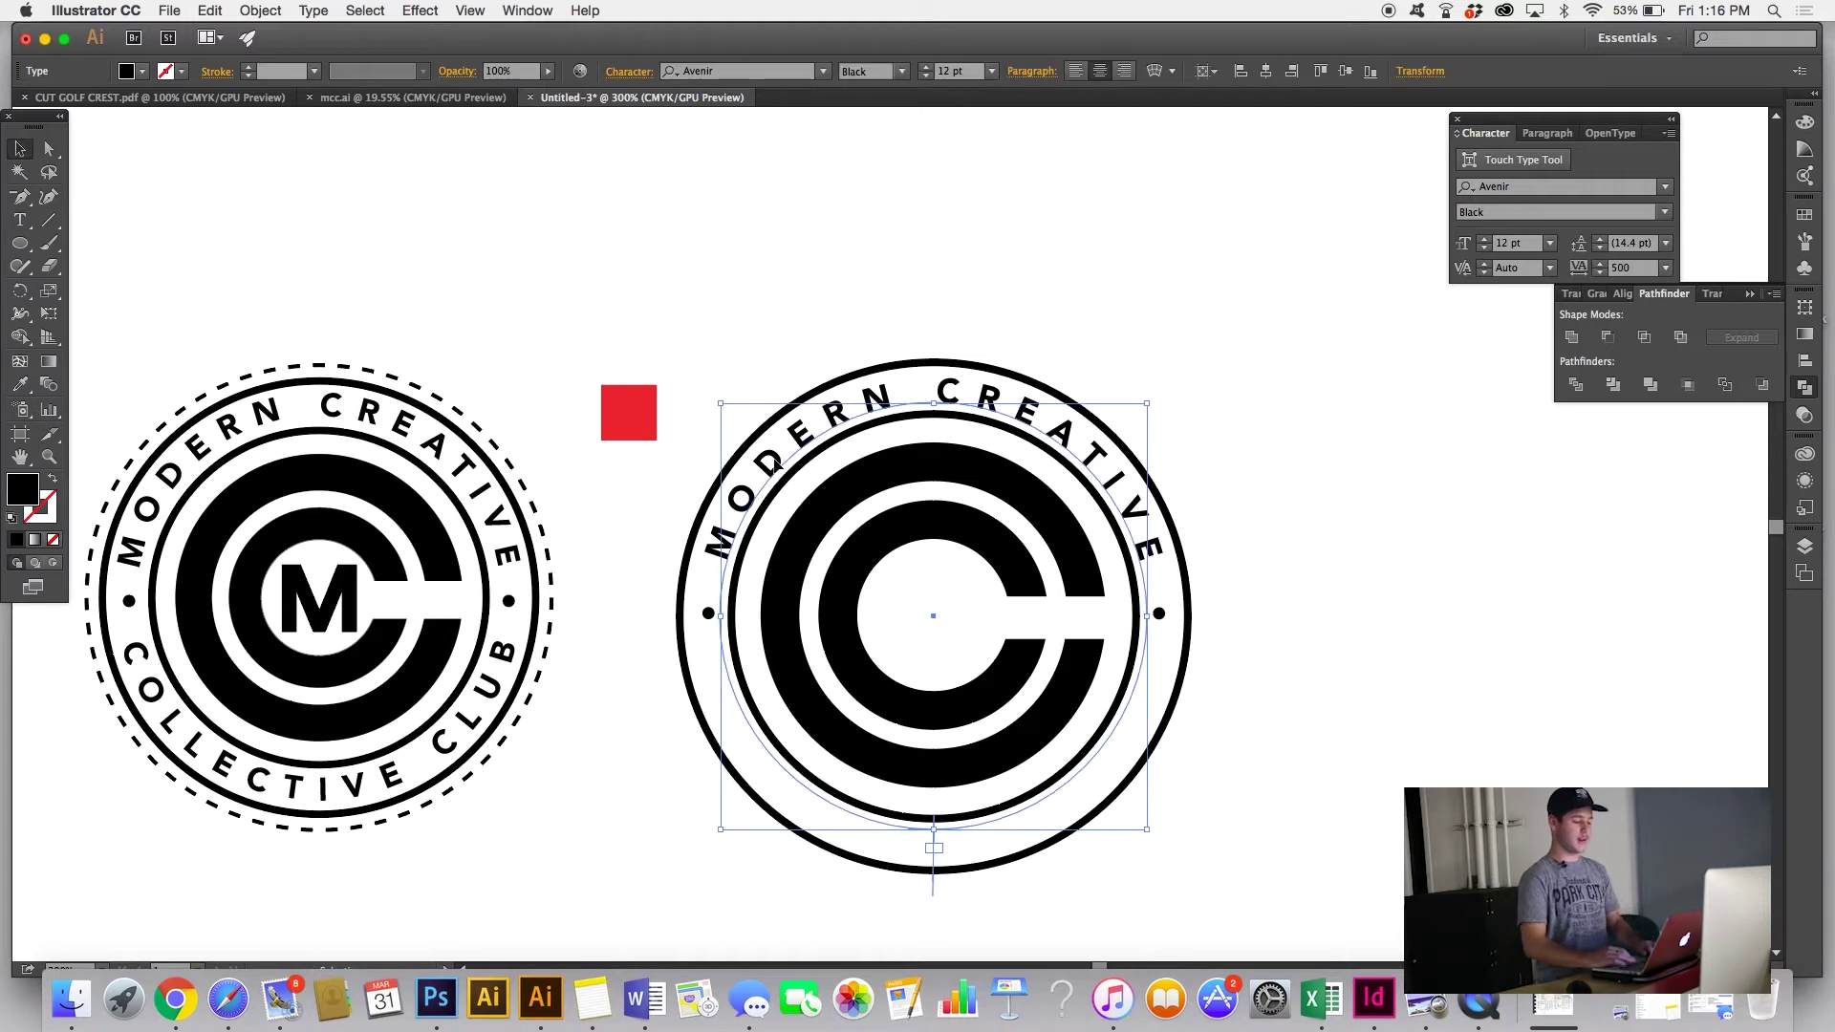
key(super+c)
key(super+v)
key(super+z)
key(super+f)
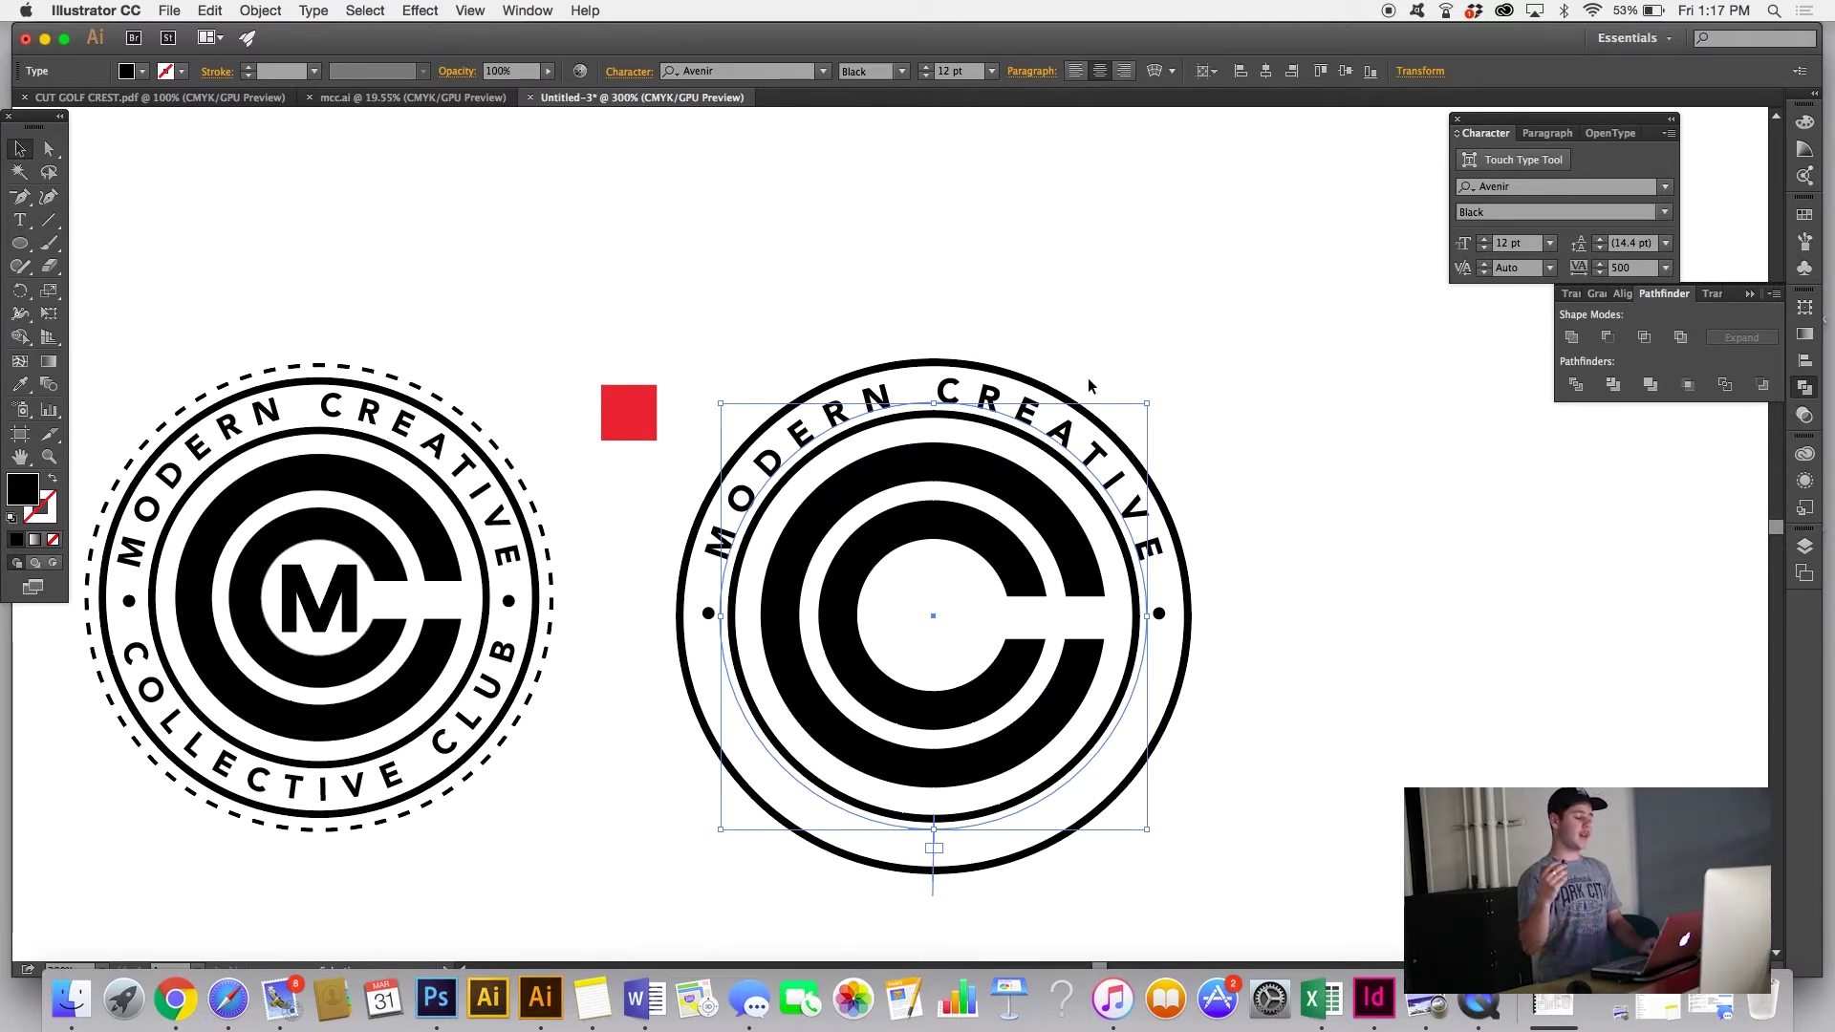
key(shift+super+b)
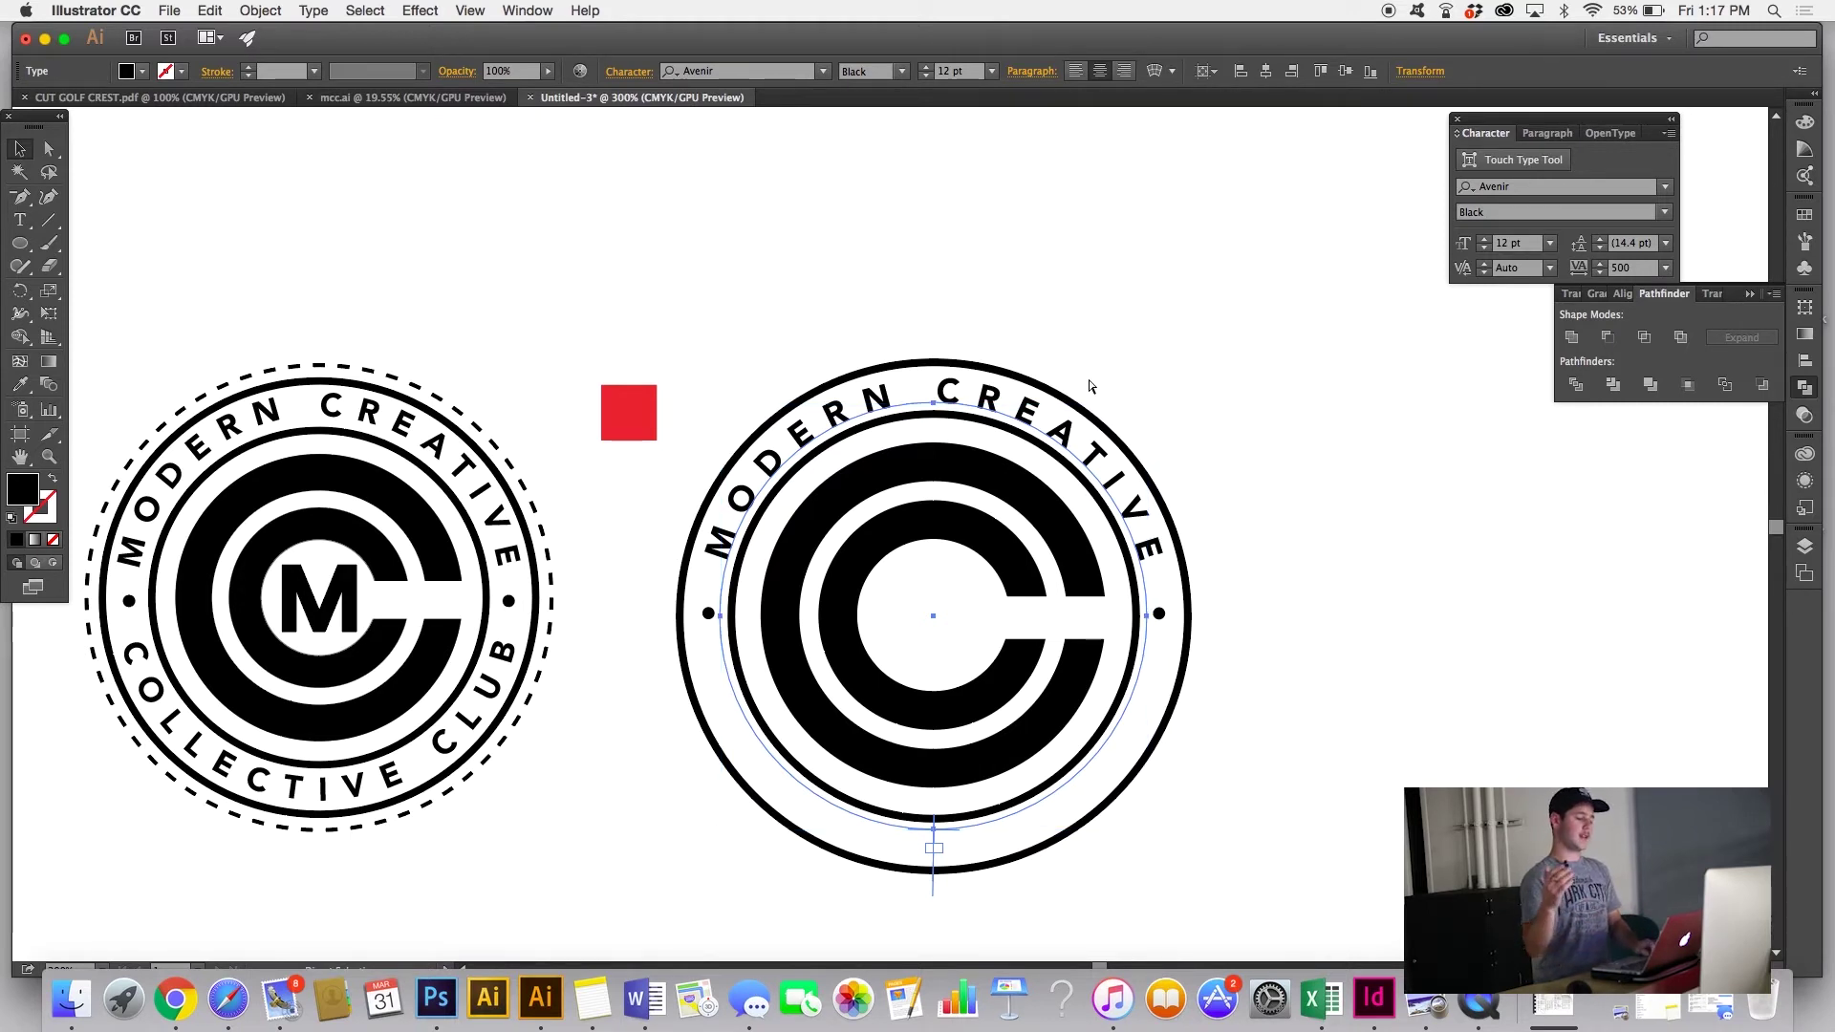
key(super+v)
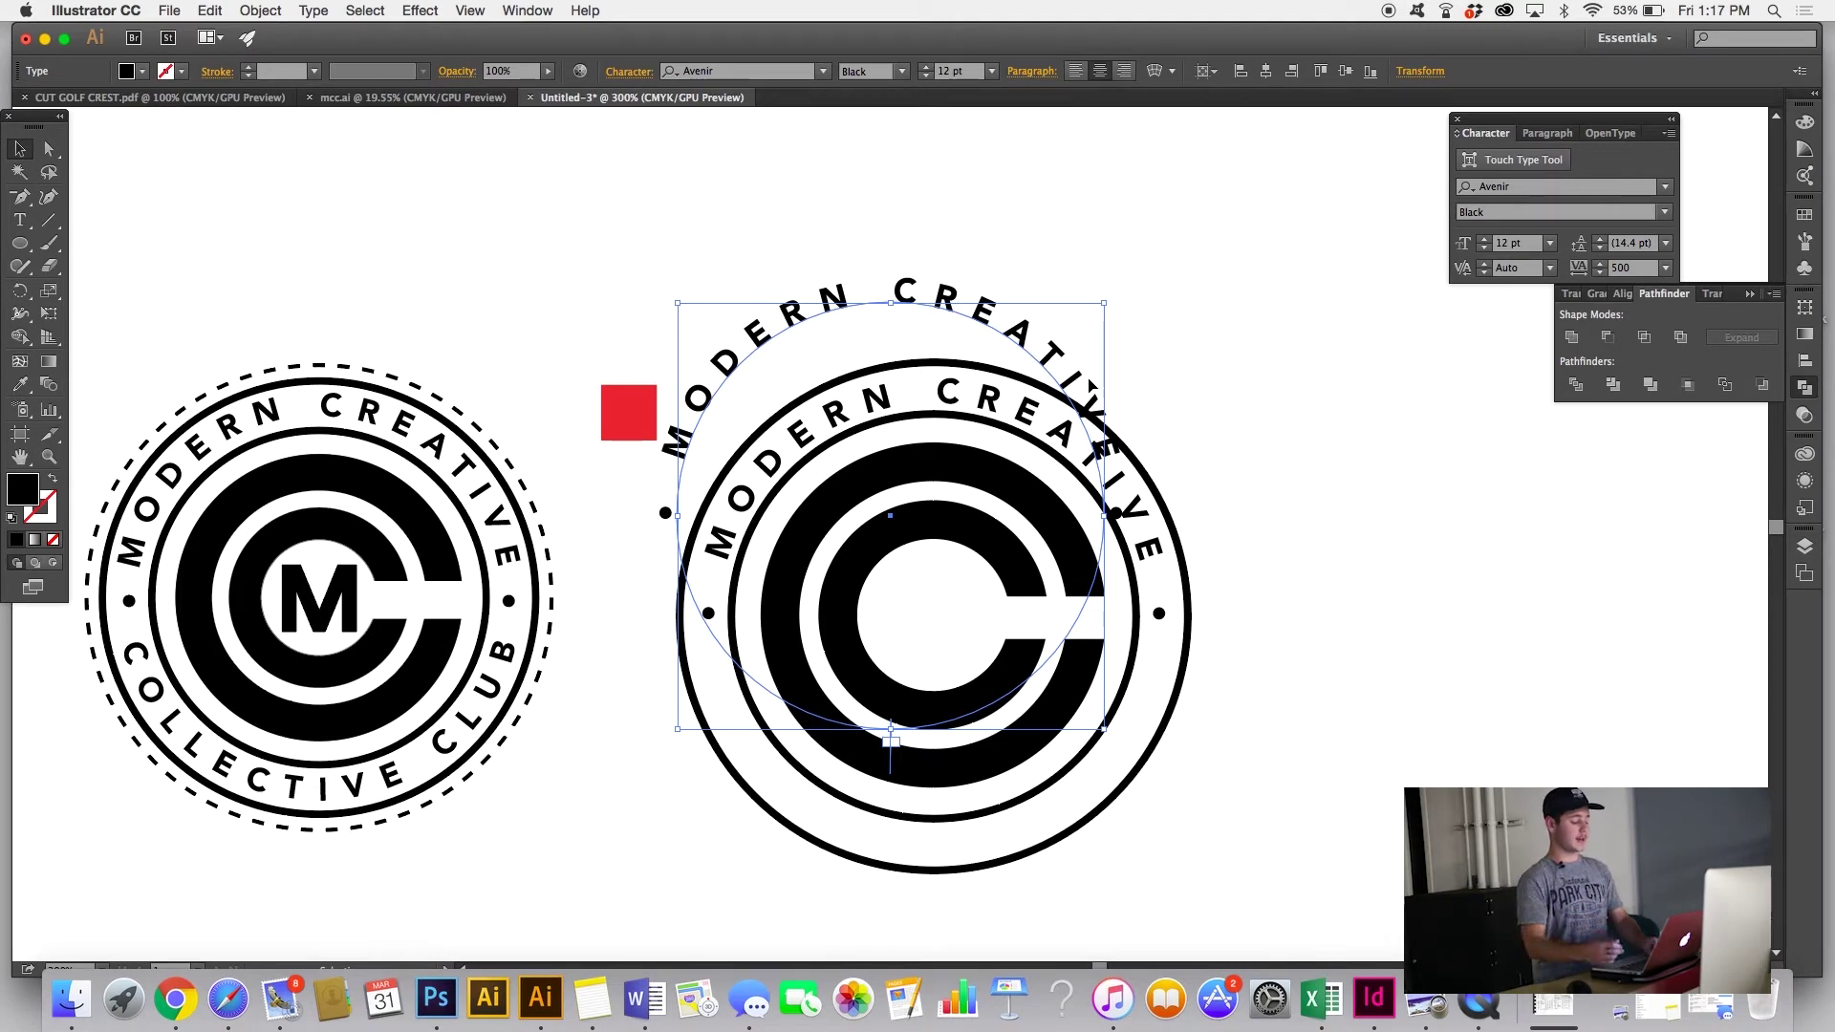
key(super+z)
key(super+f)
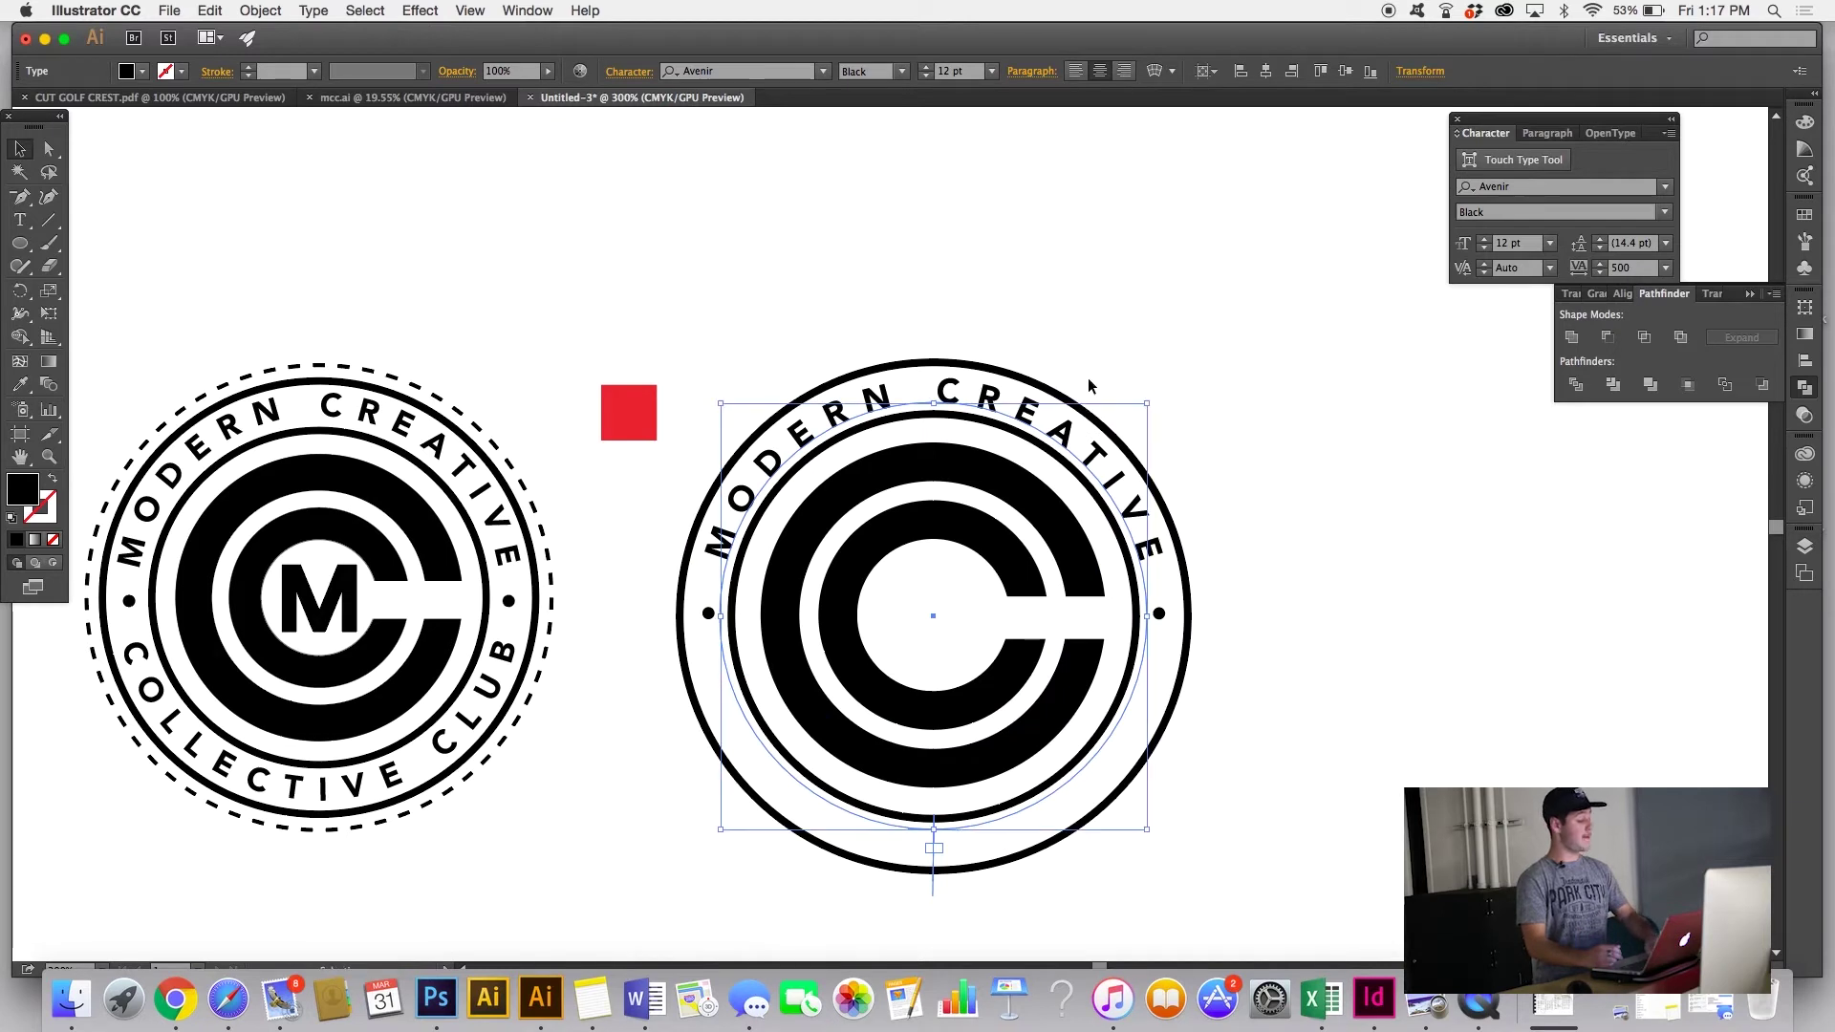
key(super+shift+b)
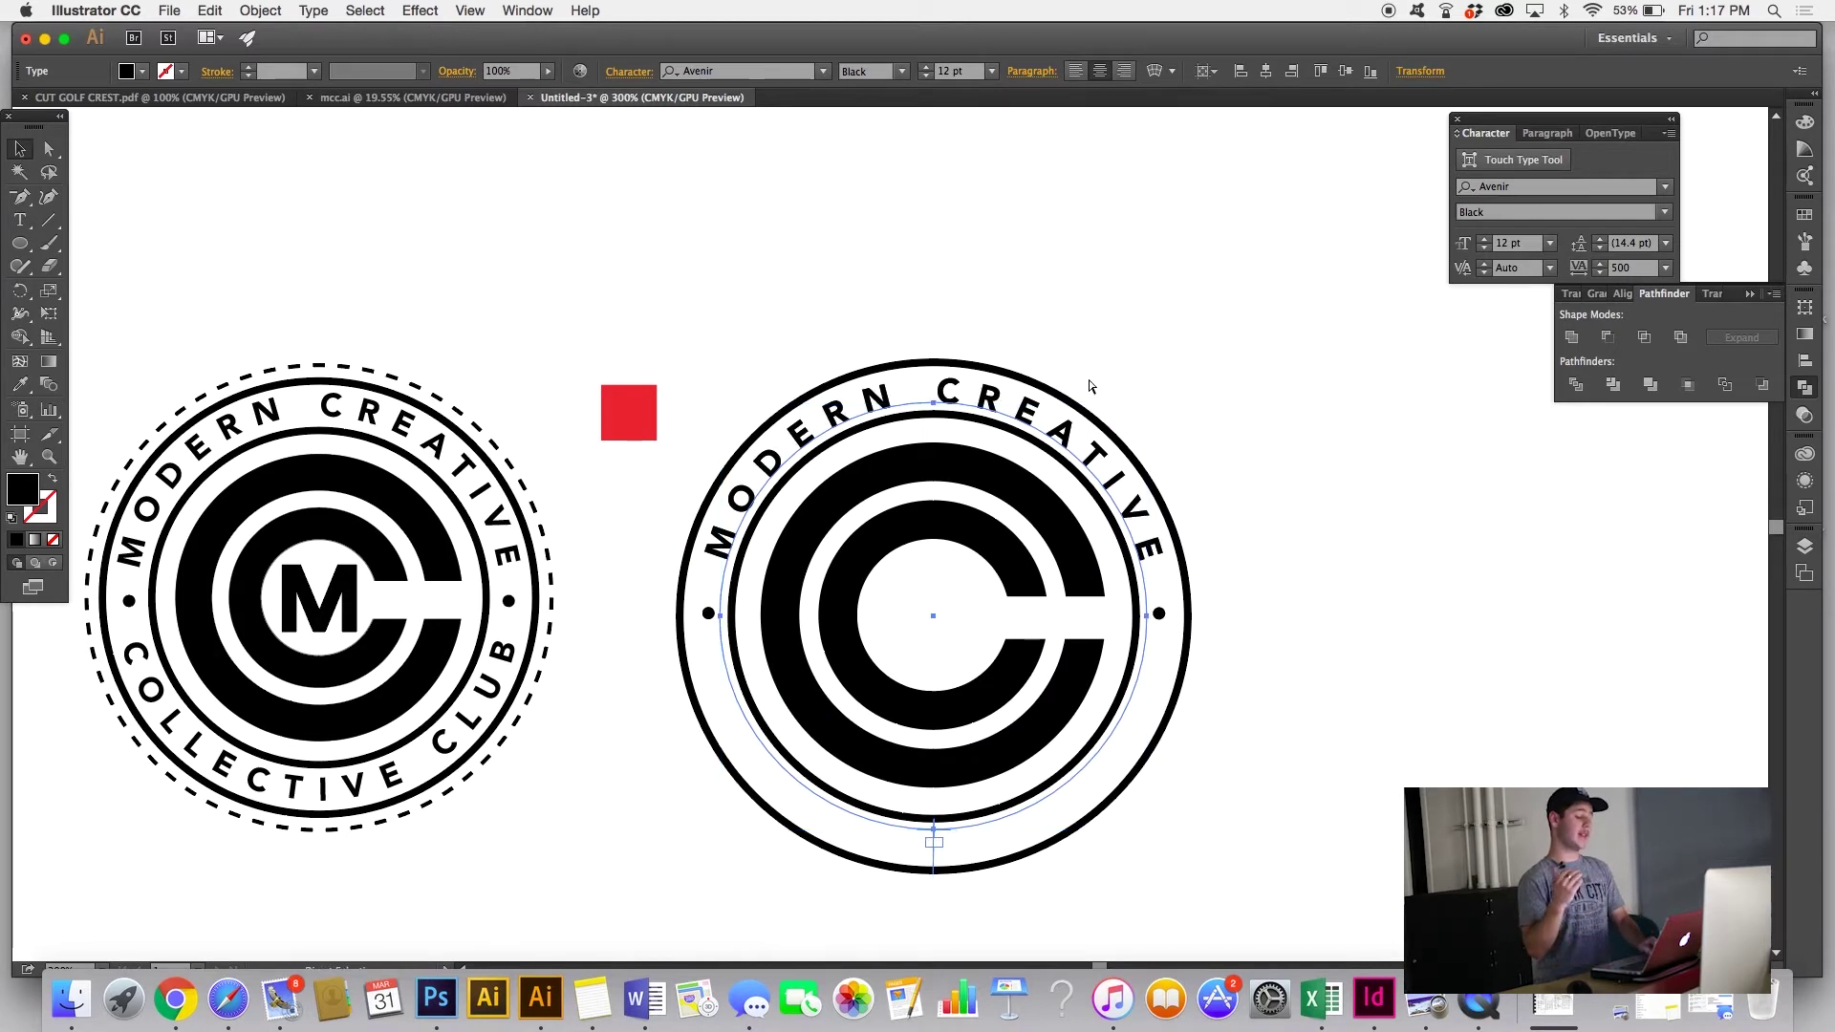
Step: Show the bounding box again, try moving the duplicate ring text up off the badge, and undo that move
key(super+shift+b)
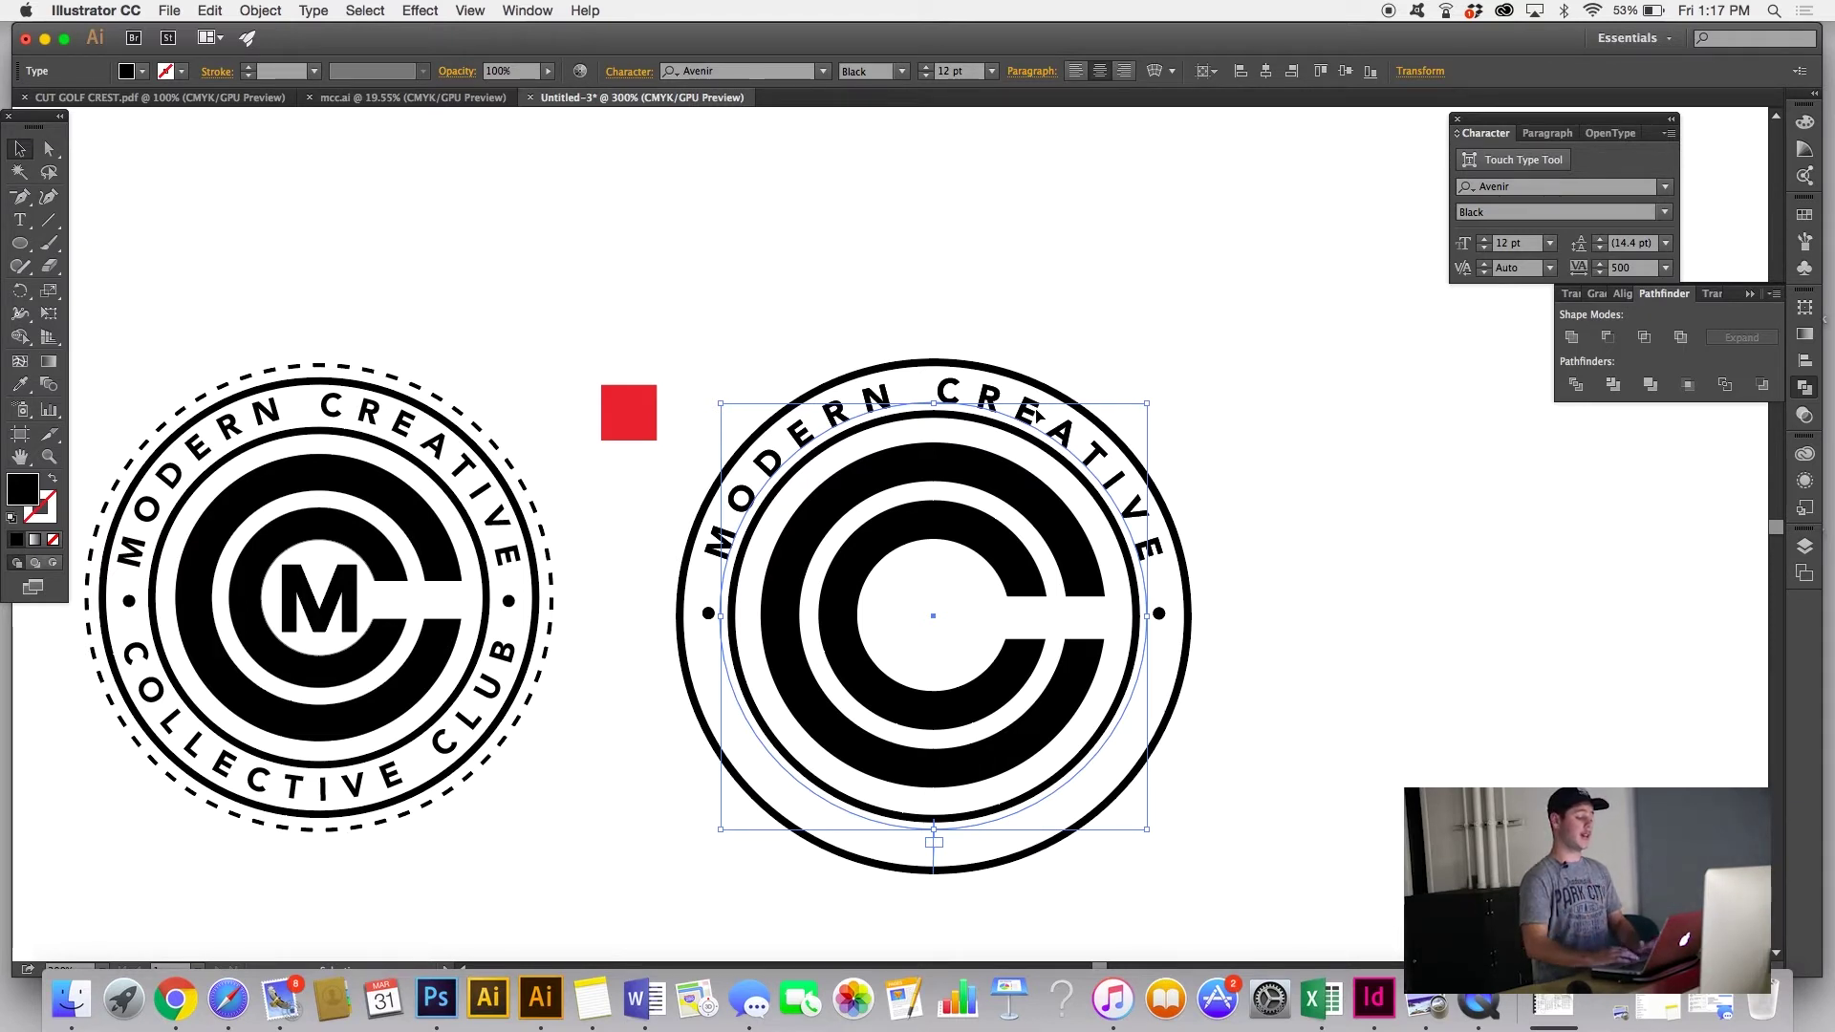
drag(1035, 418, 1039, 288)
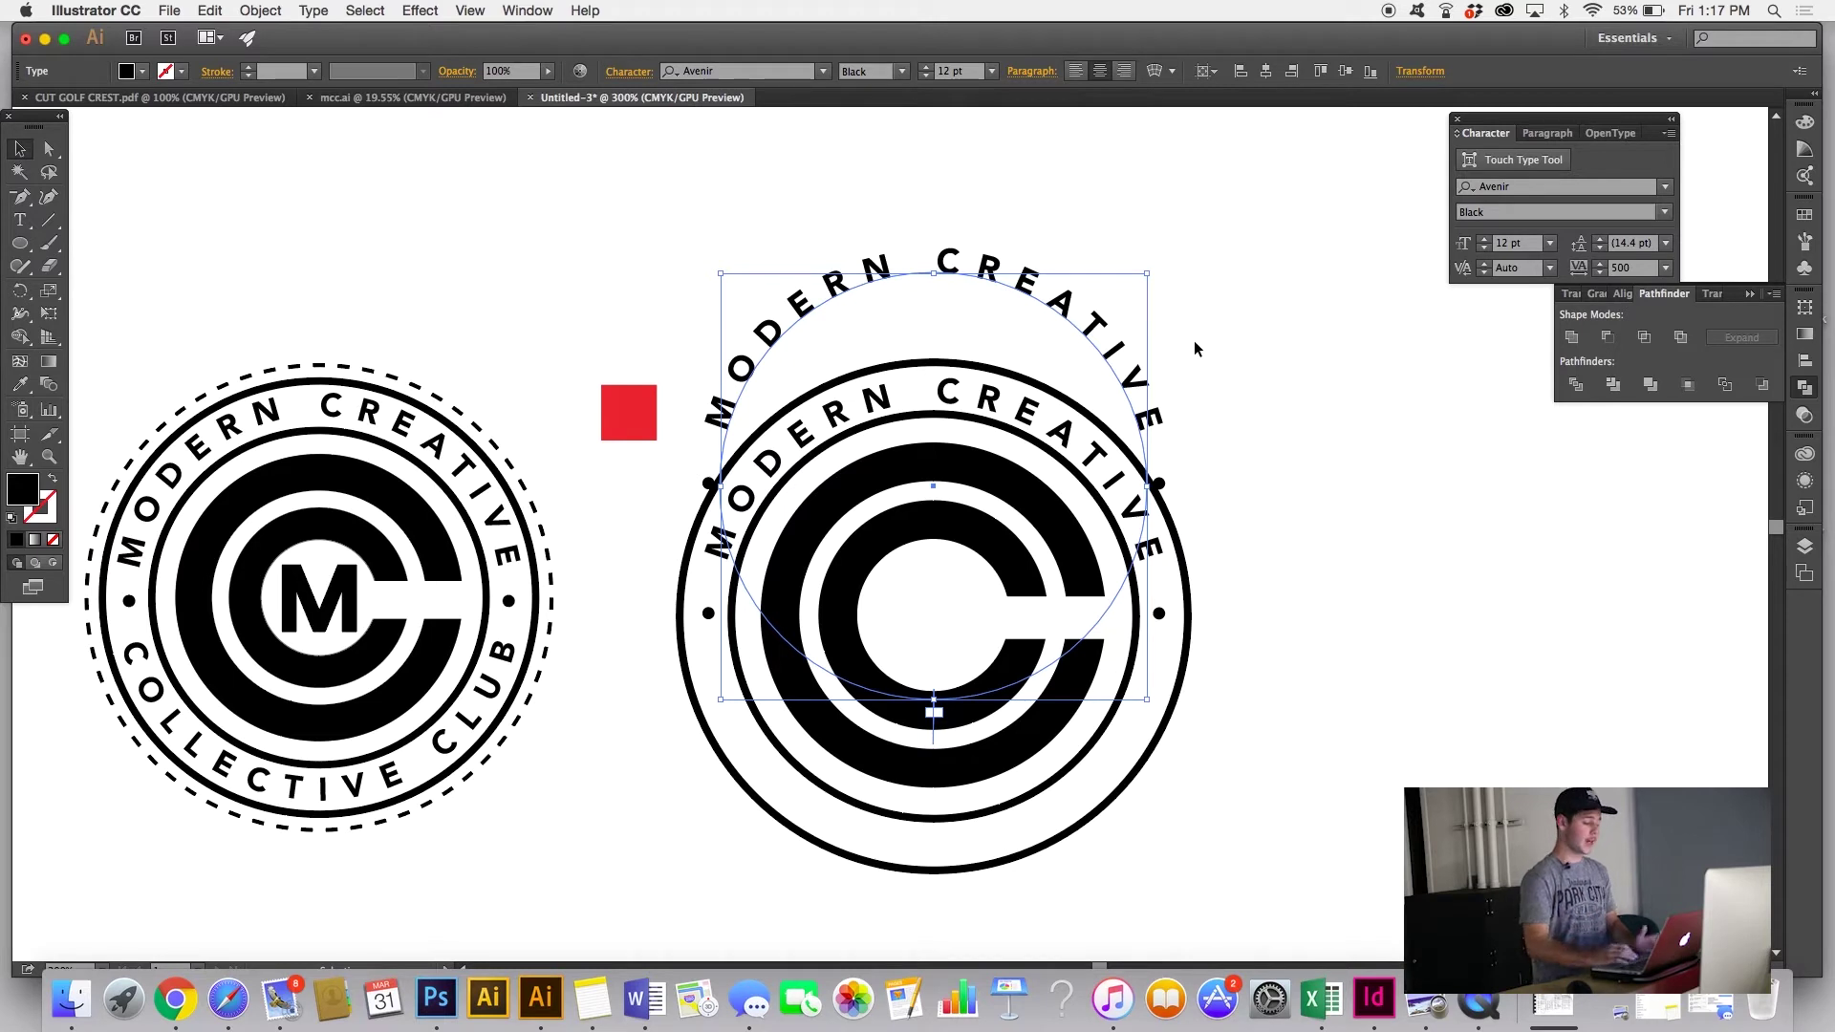
key(super+z)
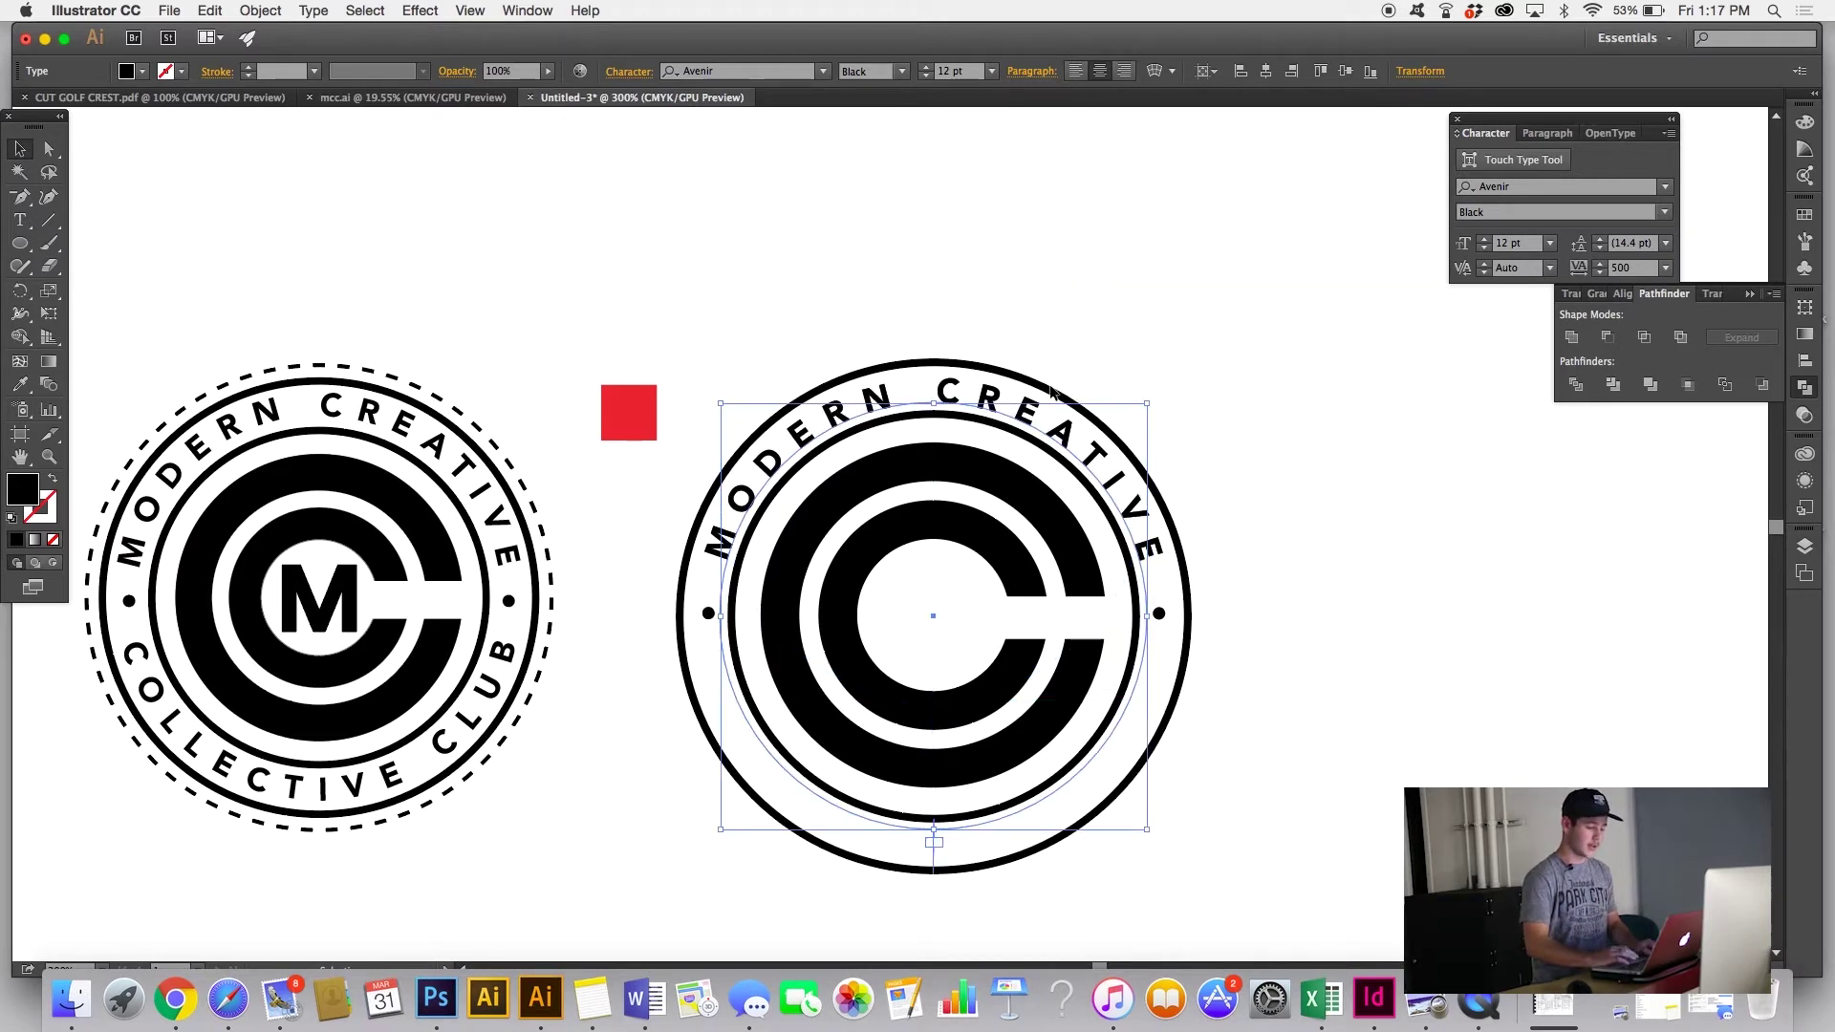
Step: Scale the duplicate ring text about its centre to about 13.61 pt and flip it inside the circle, with its brackets at the left and right bullets
drag(1148, 403, 1190, 381)
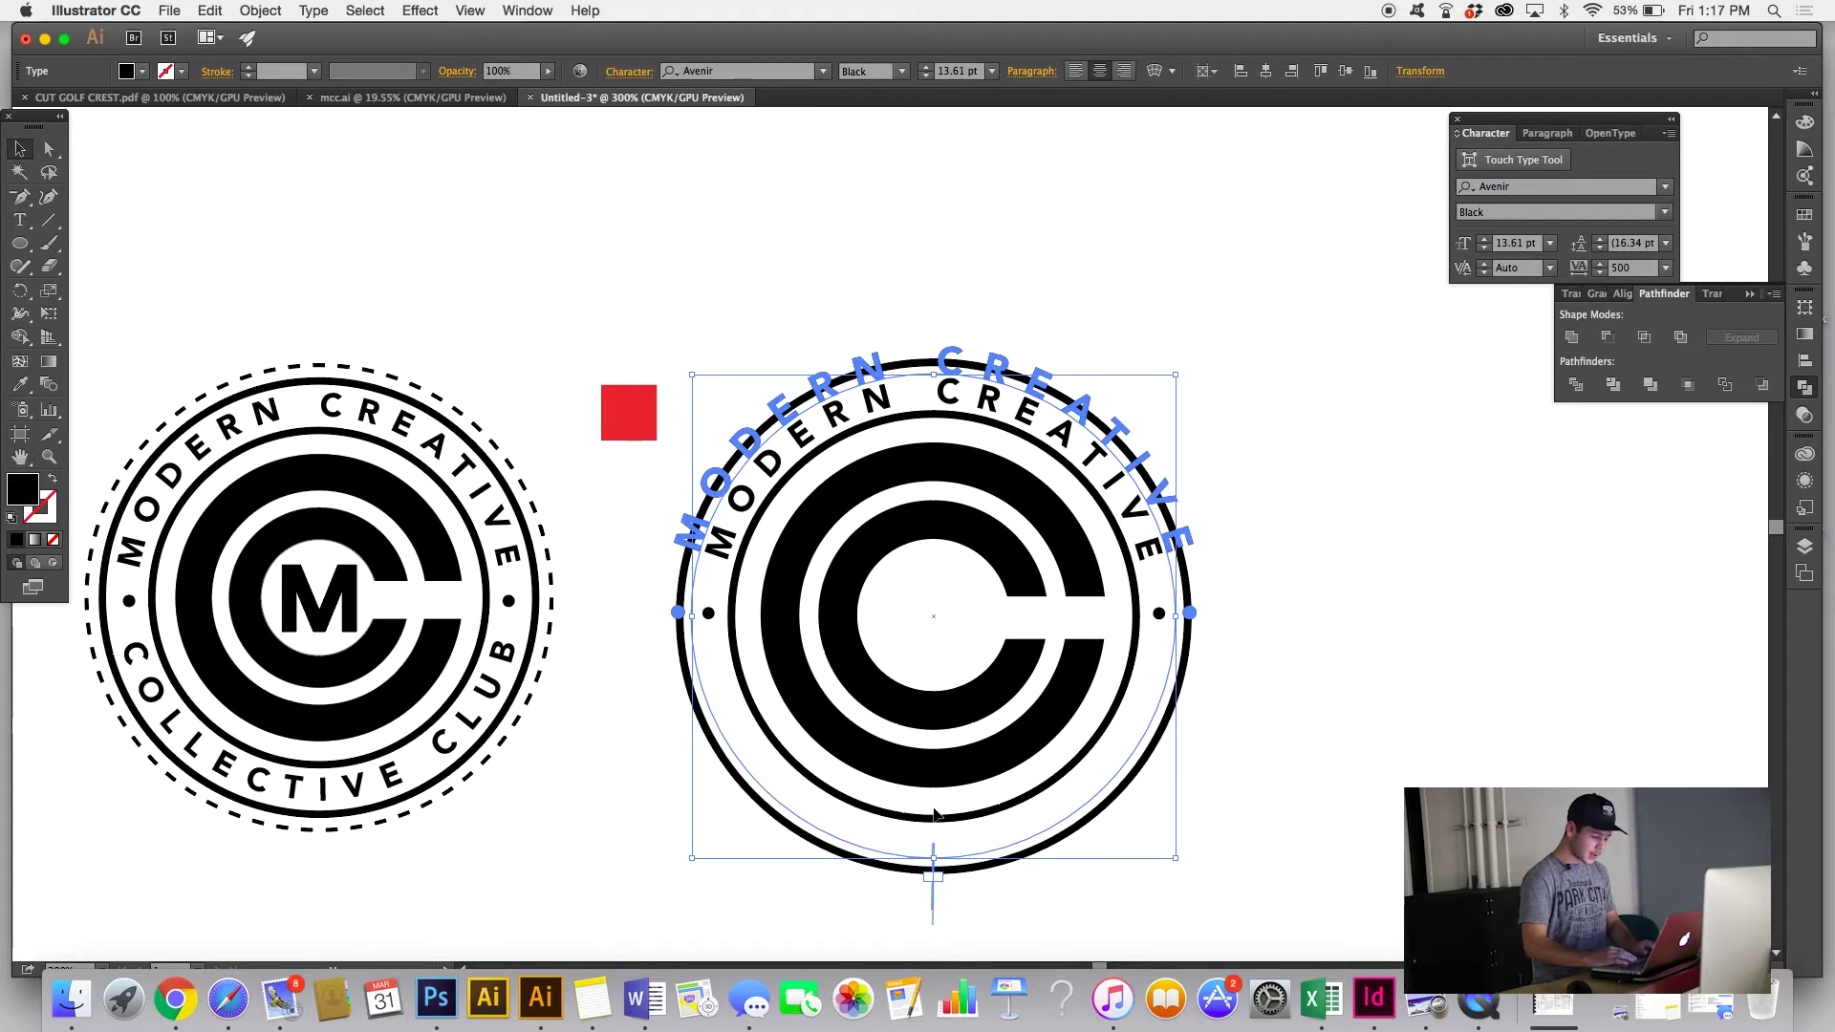
drag(954, 913, 720, 524)
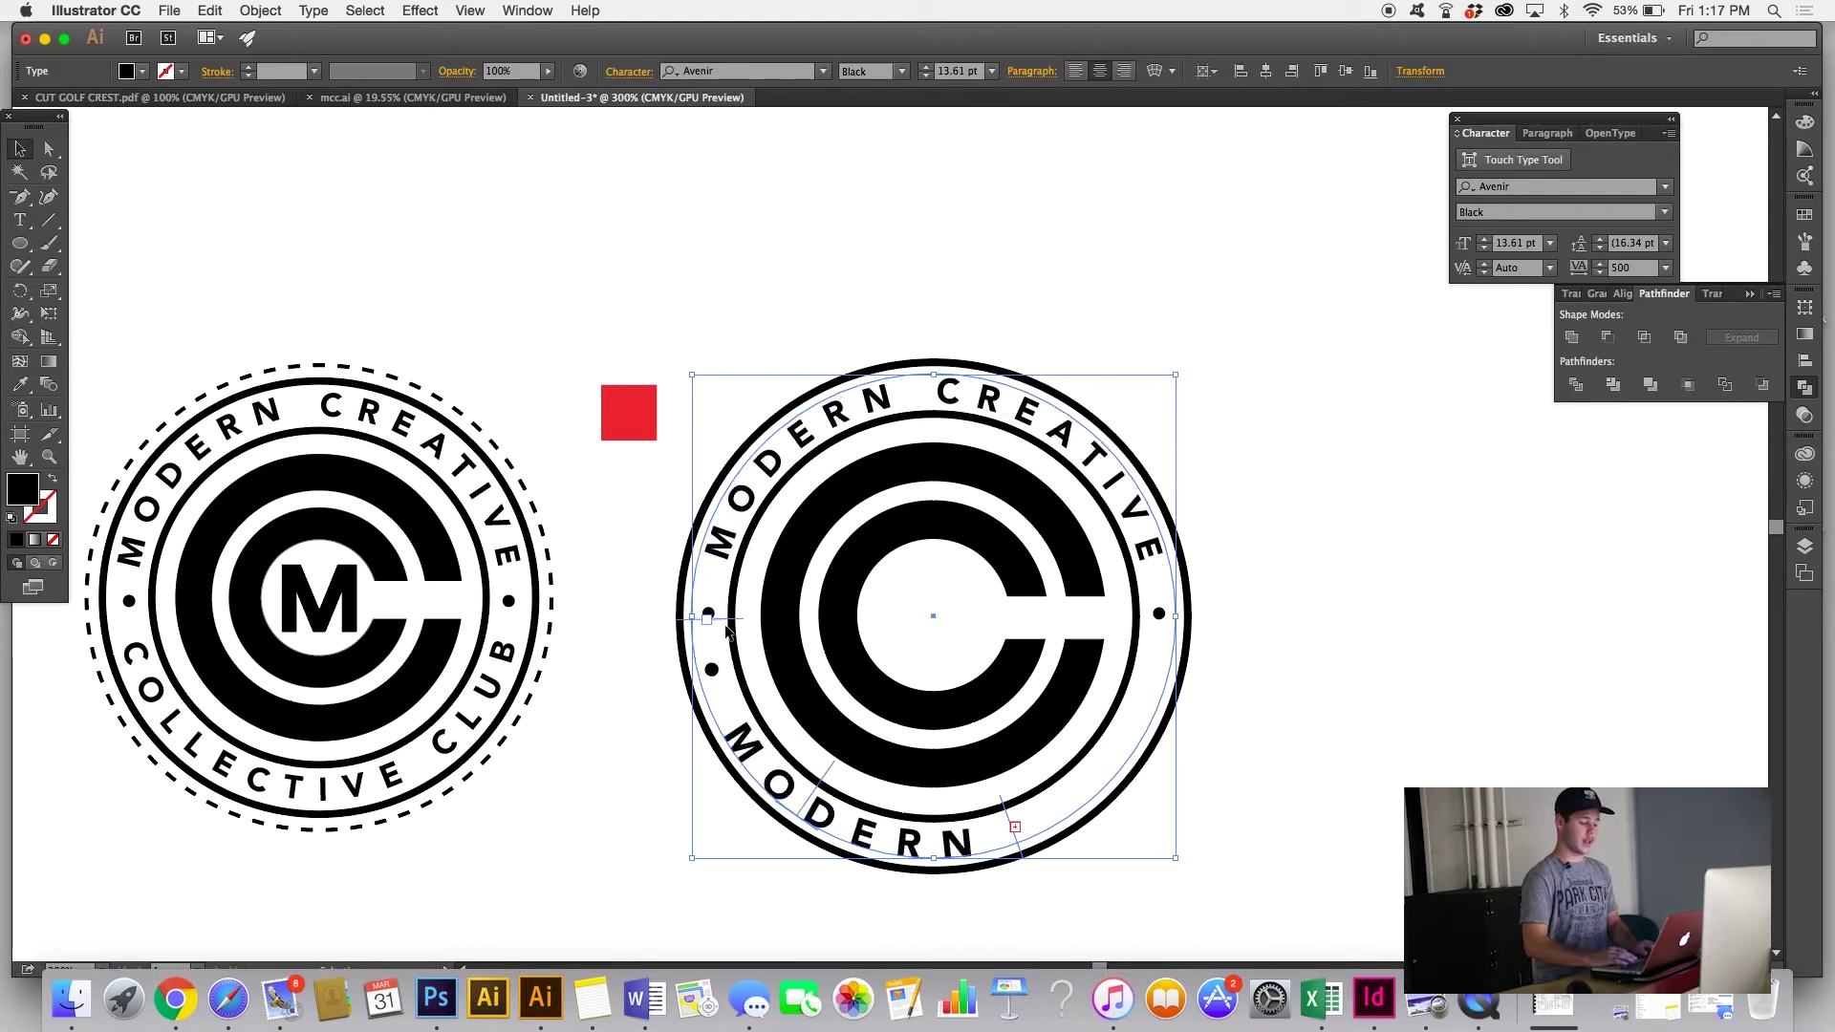
drag(1021, 819, 1172, 623)
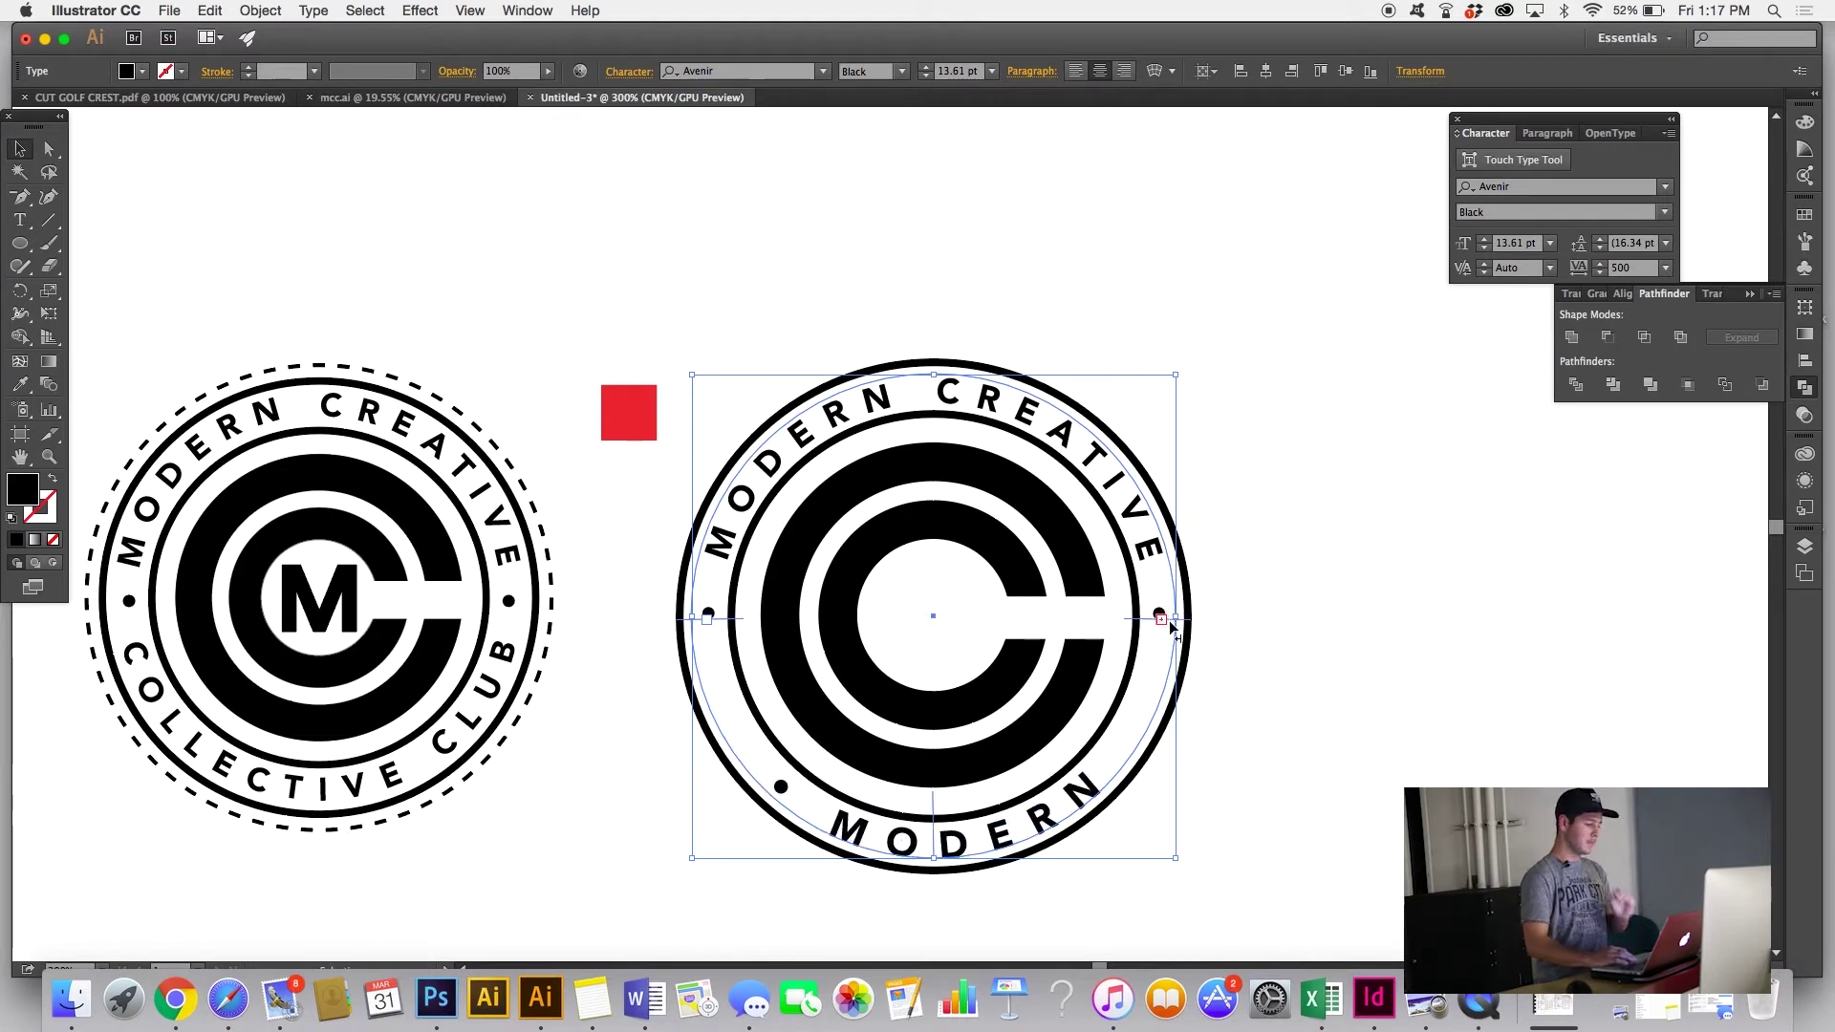
Step: Match the lower text's formatting to the original ring text with the Eyedropper and delete the lower text's two bullets
click(17, 386)
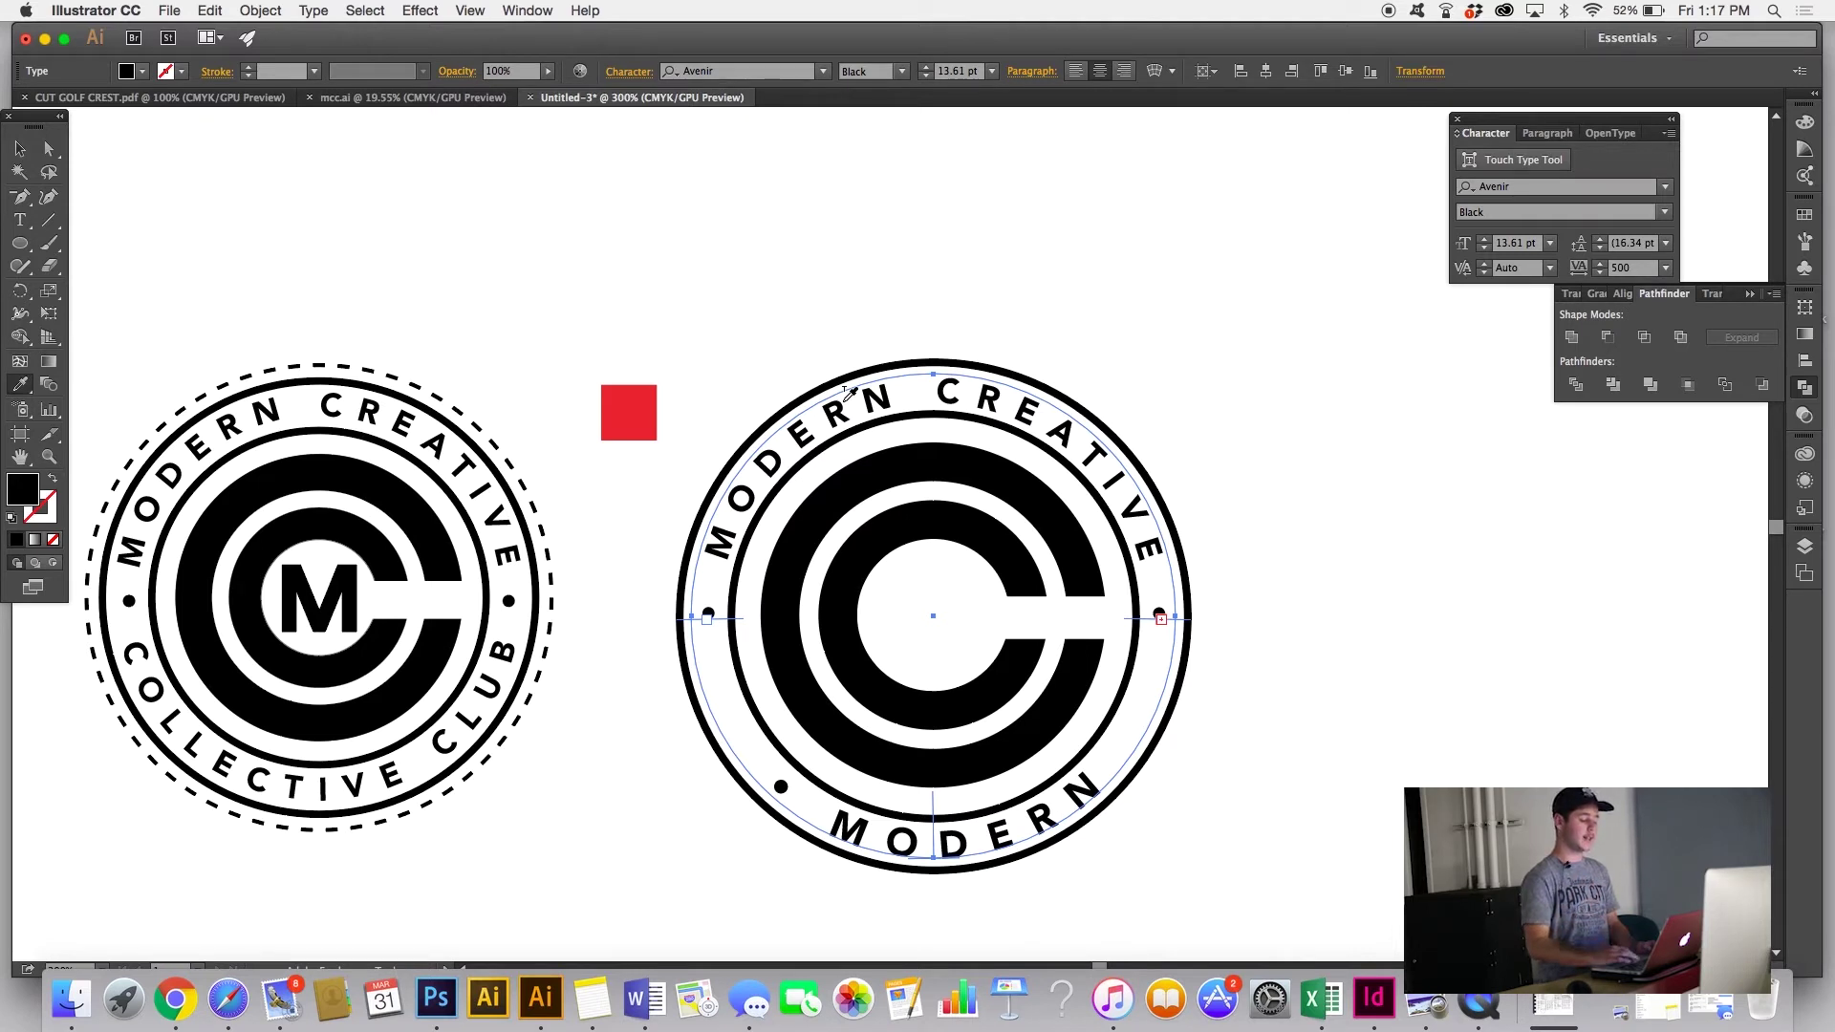
click(841, 413)
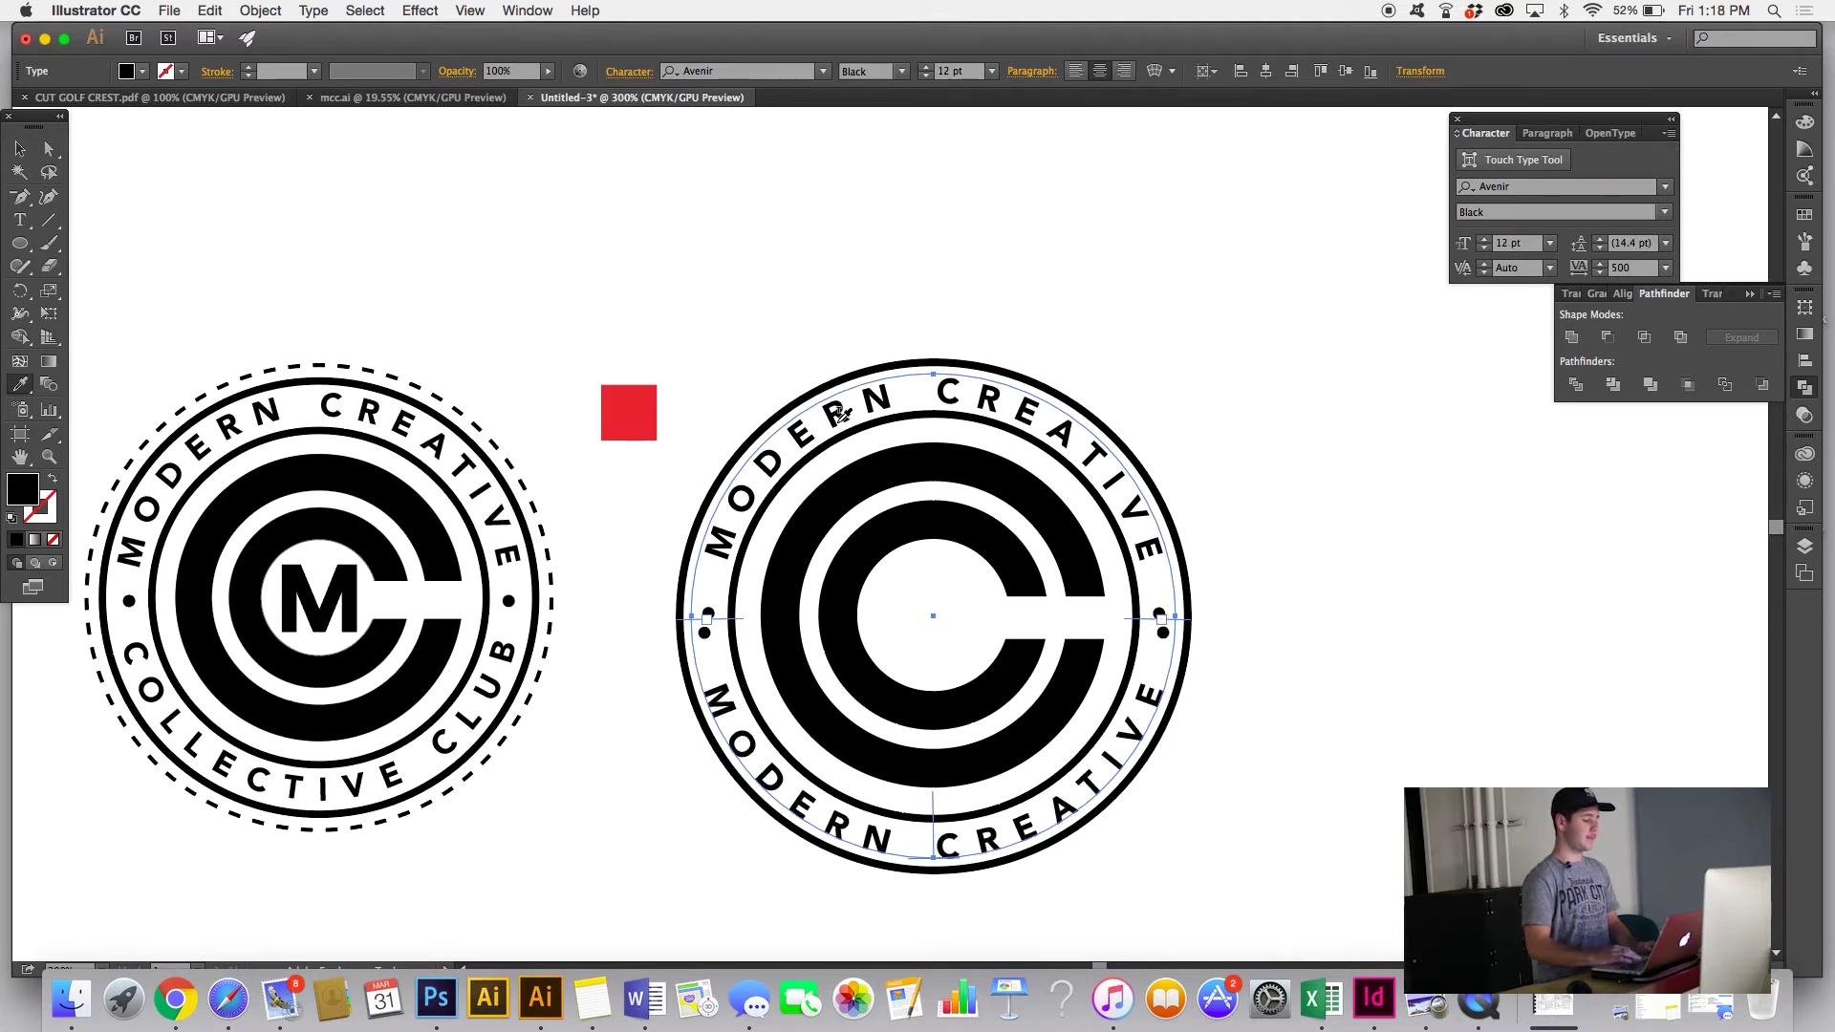
click(20, 150)
double_click(743, 636)
double_click(707, 635)
key(BackSpace)
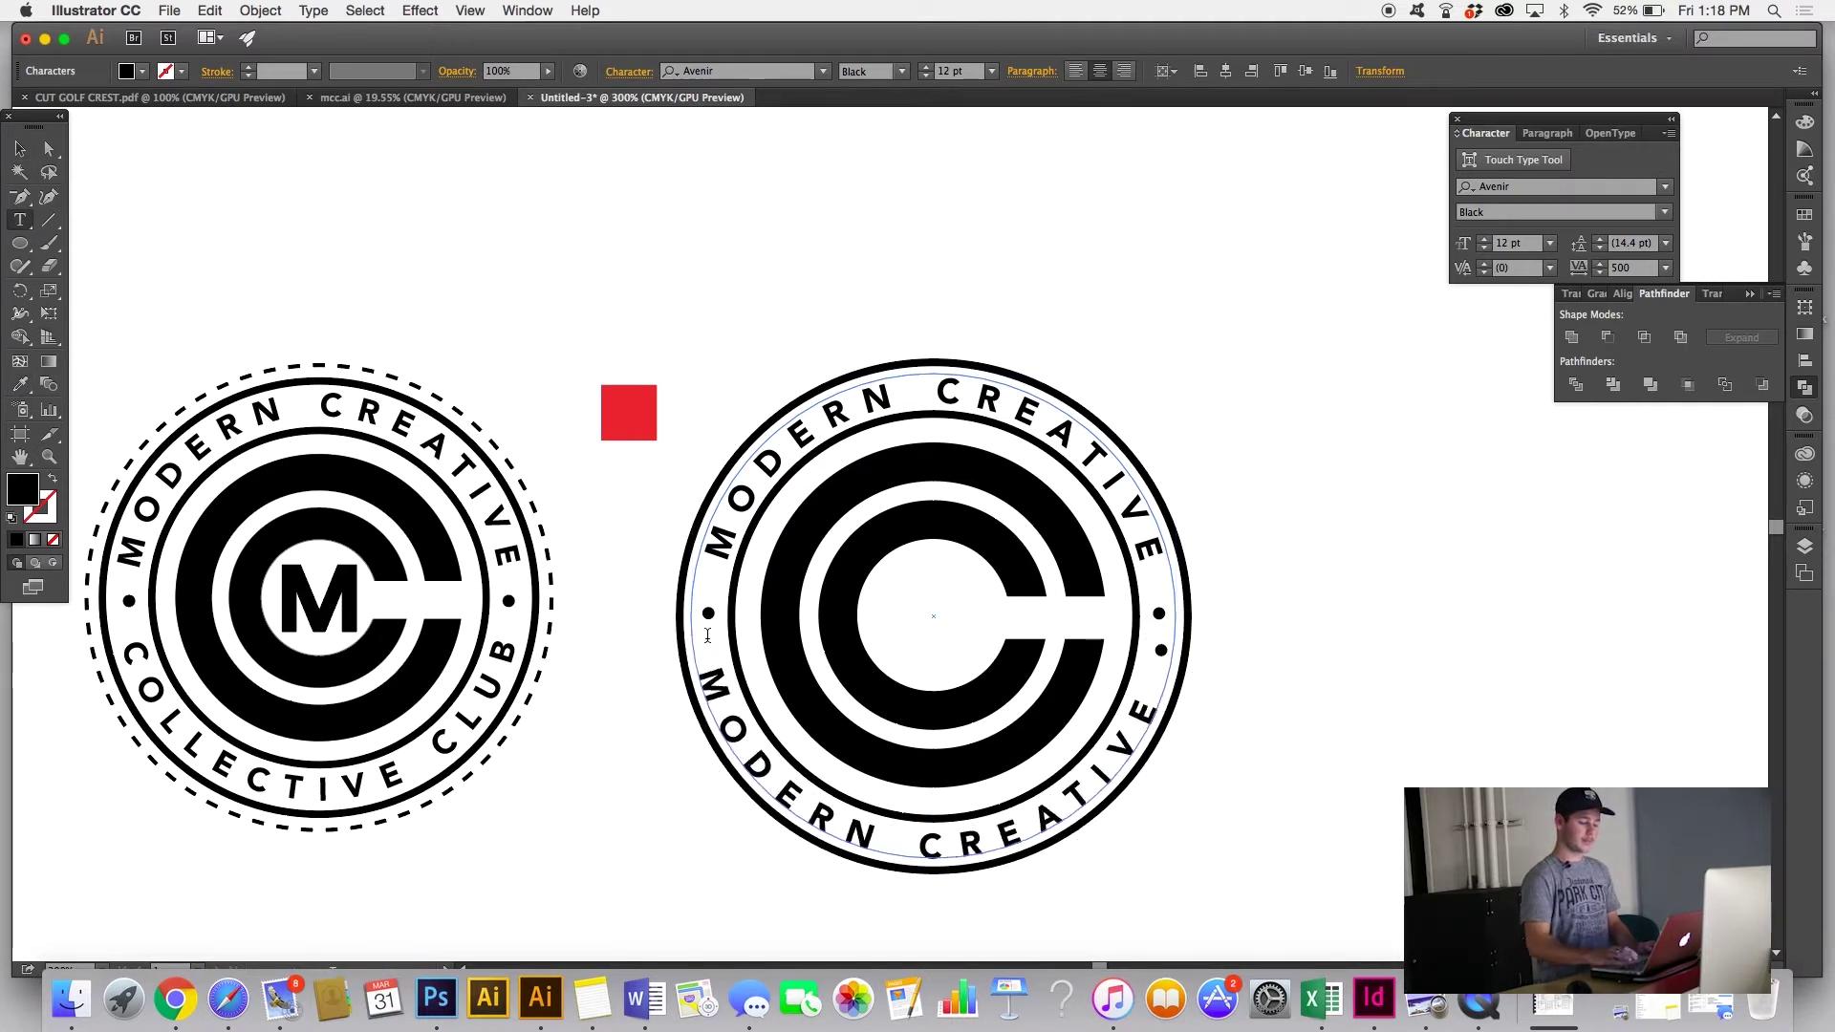
double_click(1172, 639)
key(BackSpace)
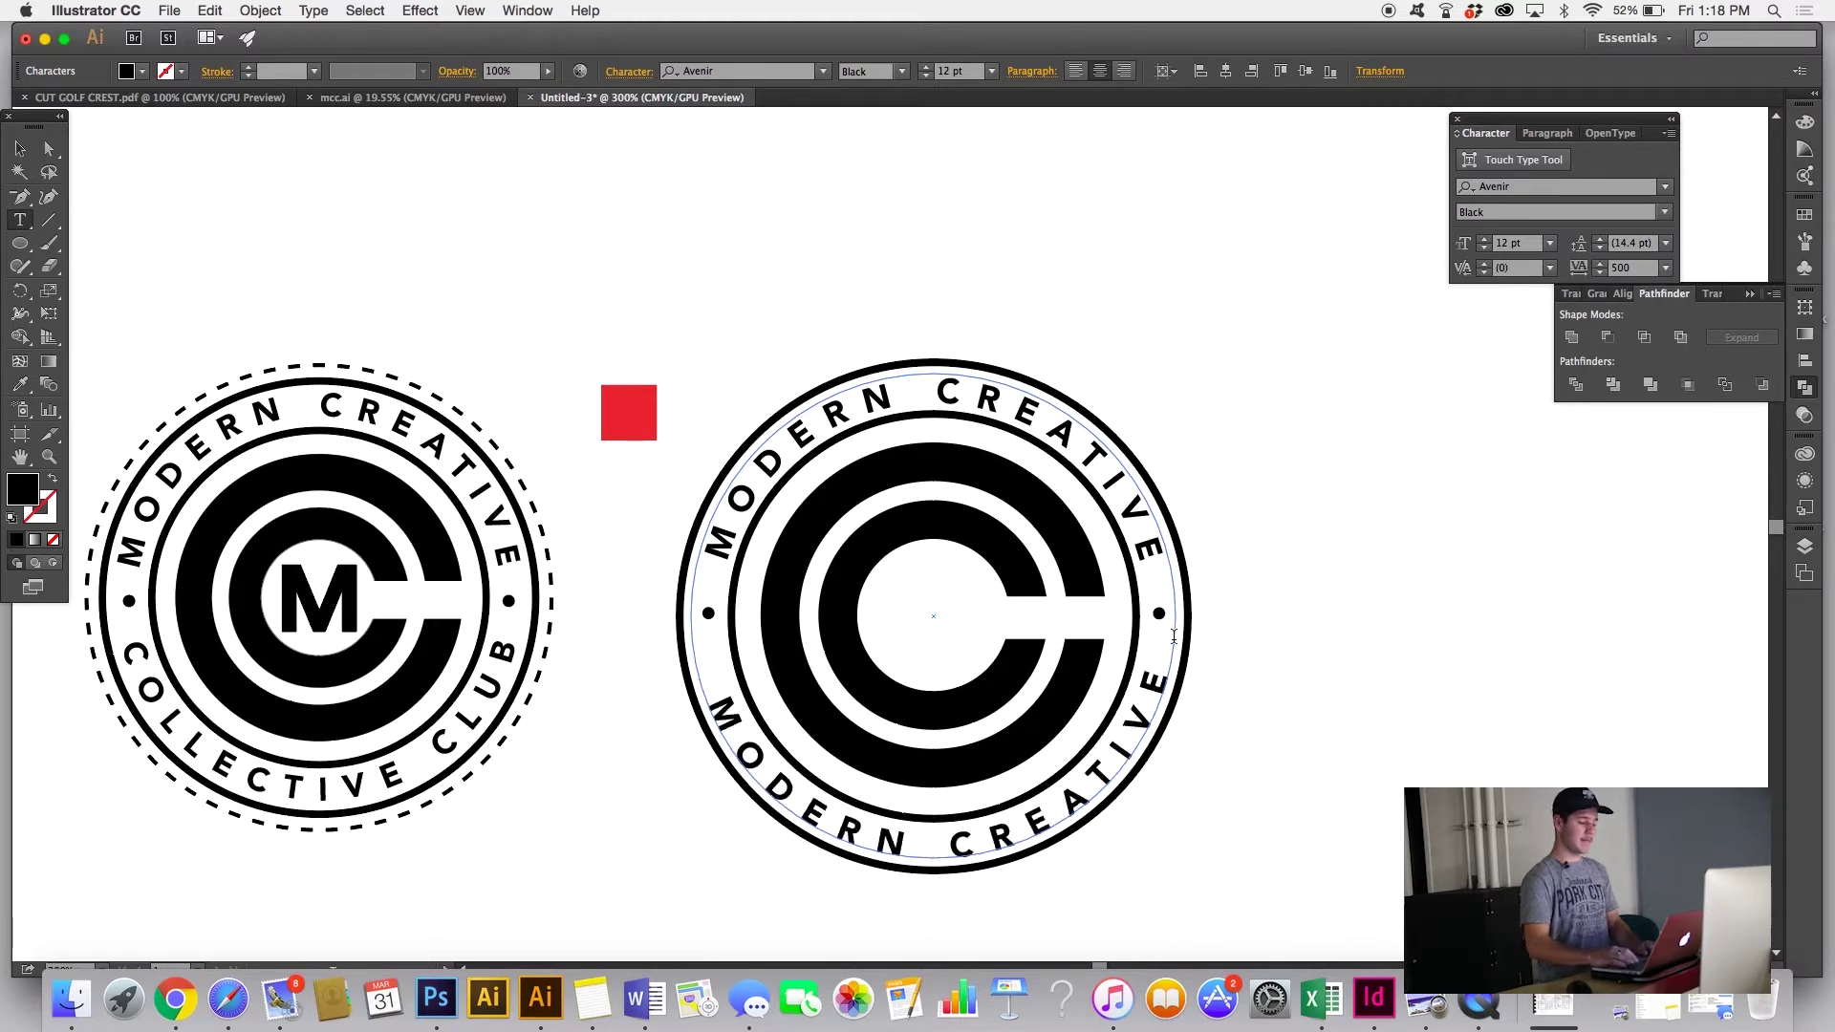
Step: Scale the lower text about its centre to about 11.75 pt, enlarge both ring texts together slightly to centre them in the band, and deselect
click(20, 150)
key(super+equal)
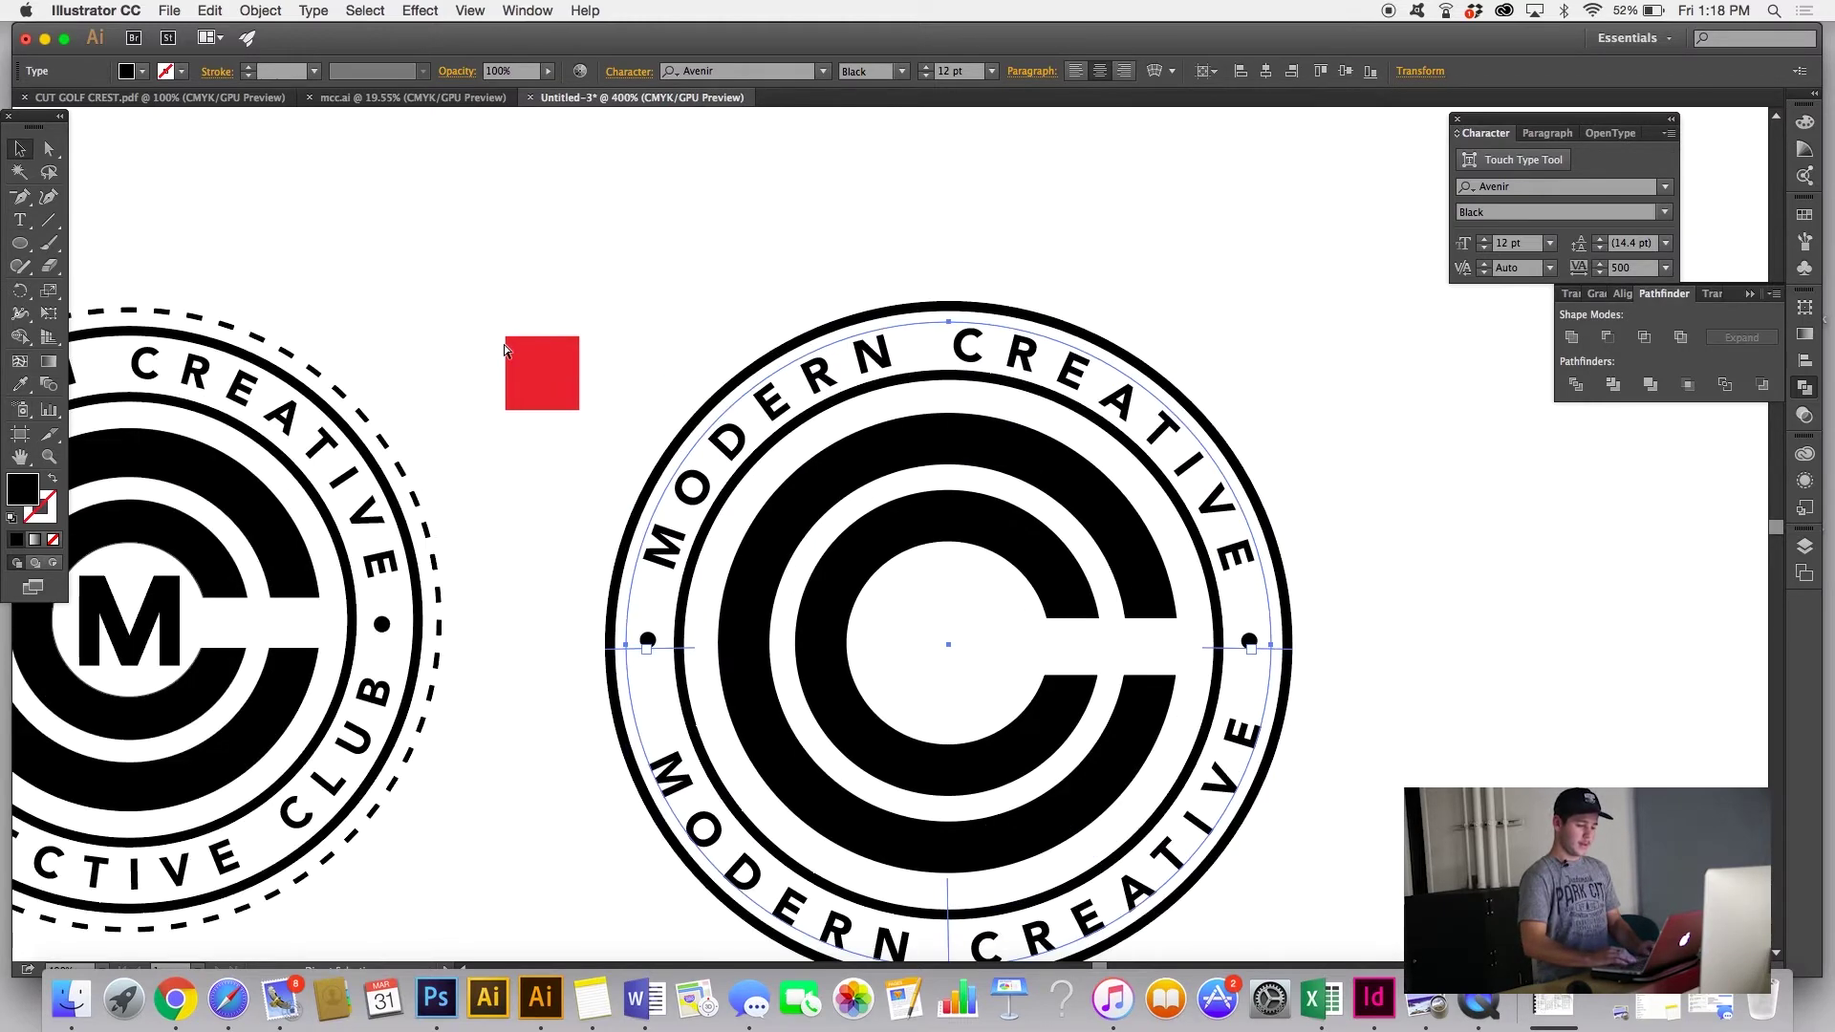
scroll(502, 343, down, 2)
drag(1231, 220, 1230, 225)
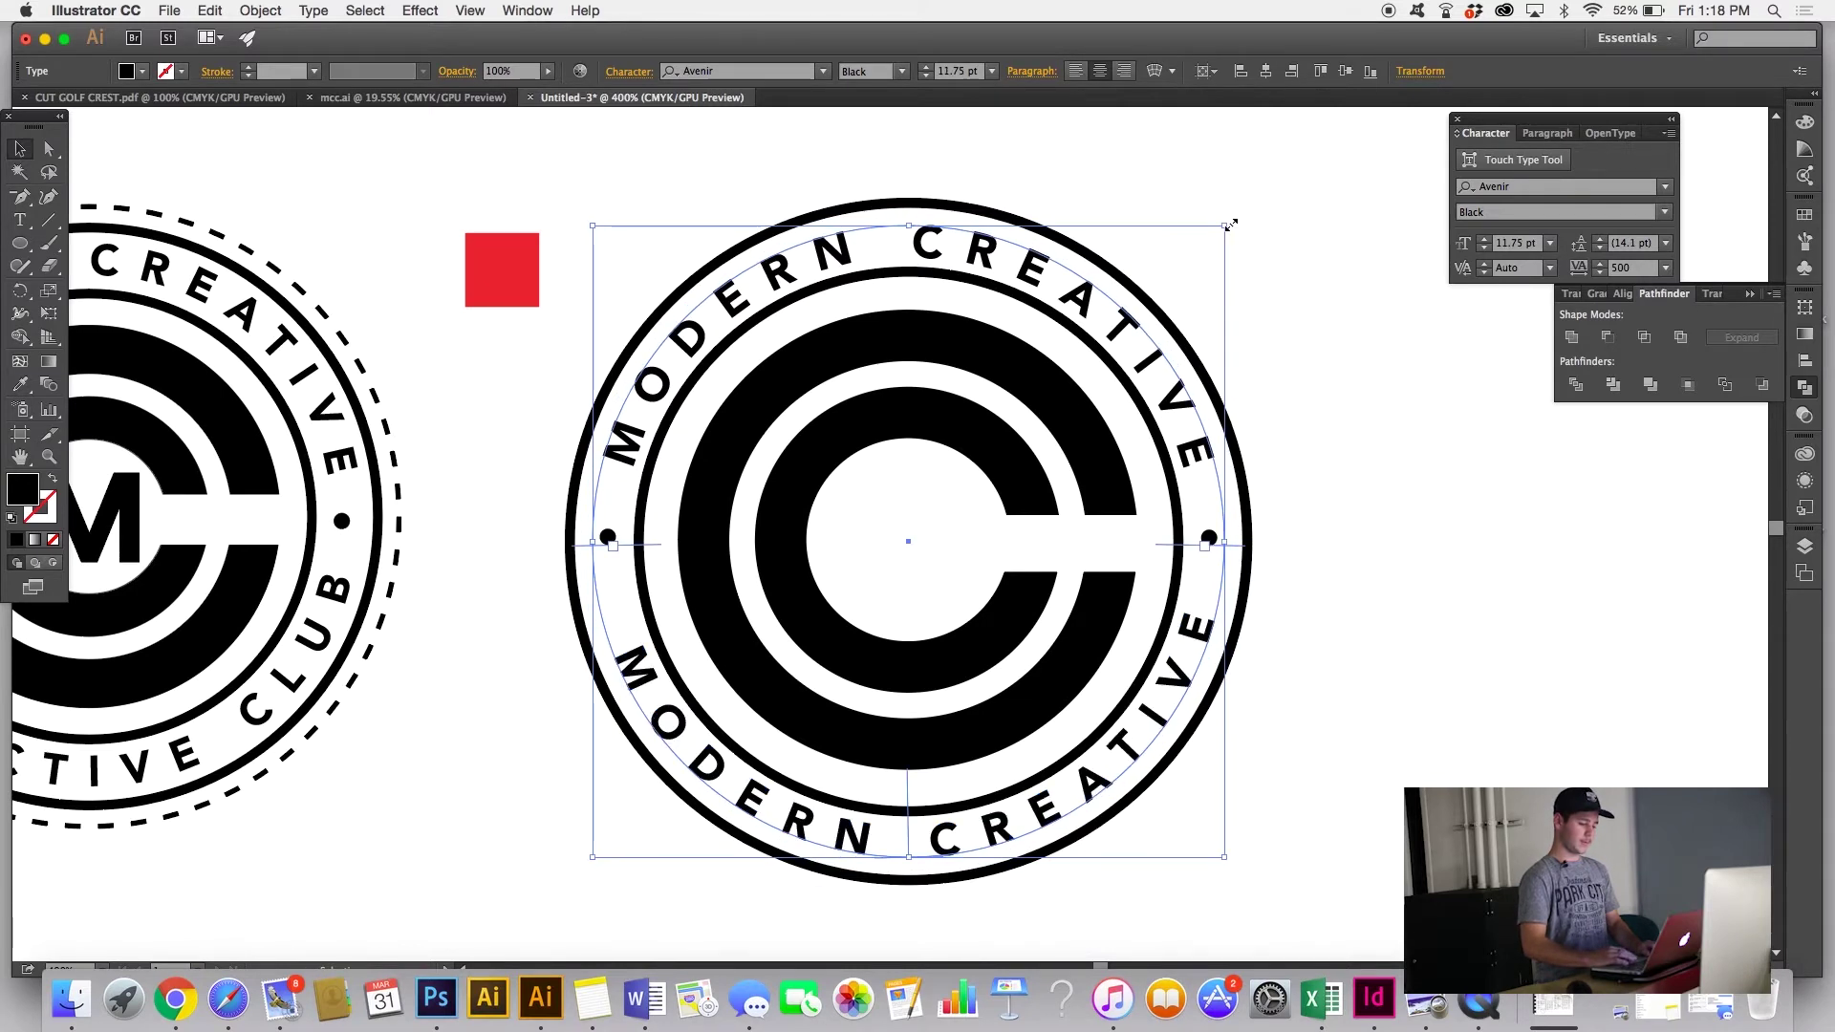
shift+click(1231, 226)
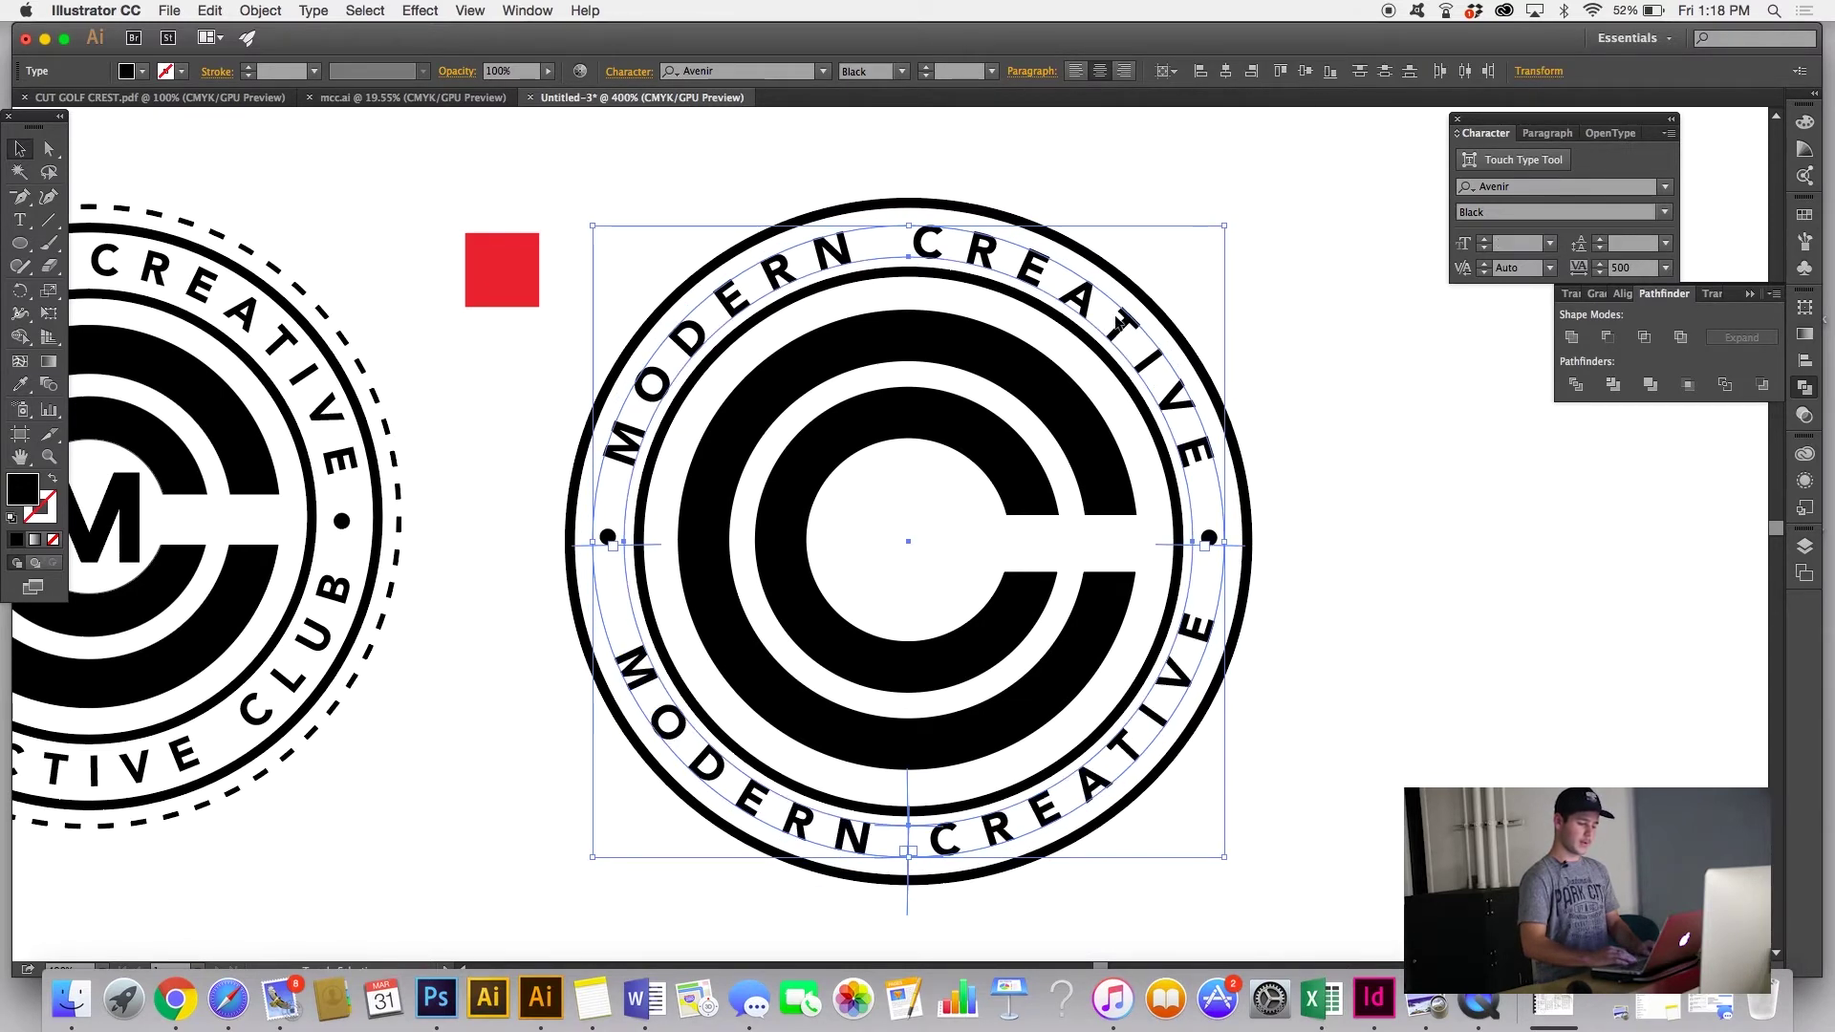
drag(1228, 232, 1230, 222)
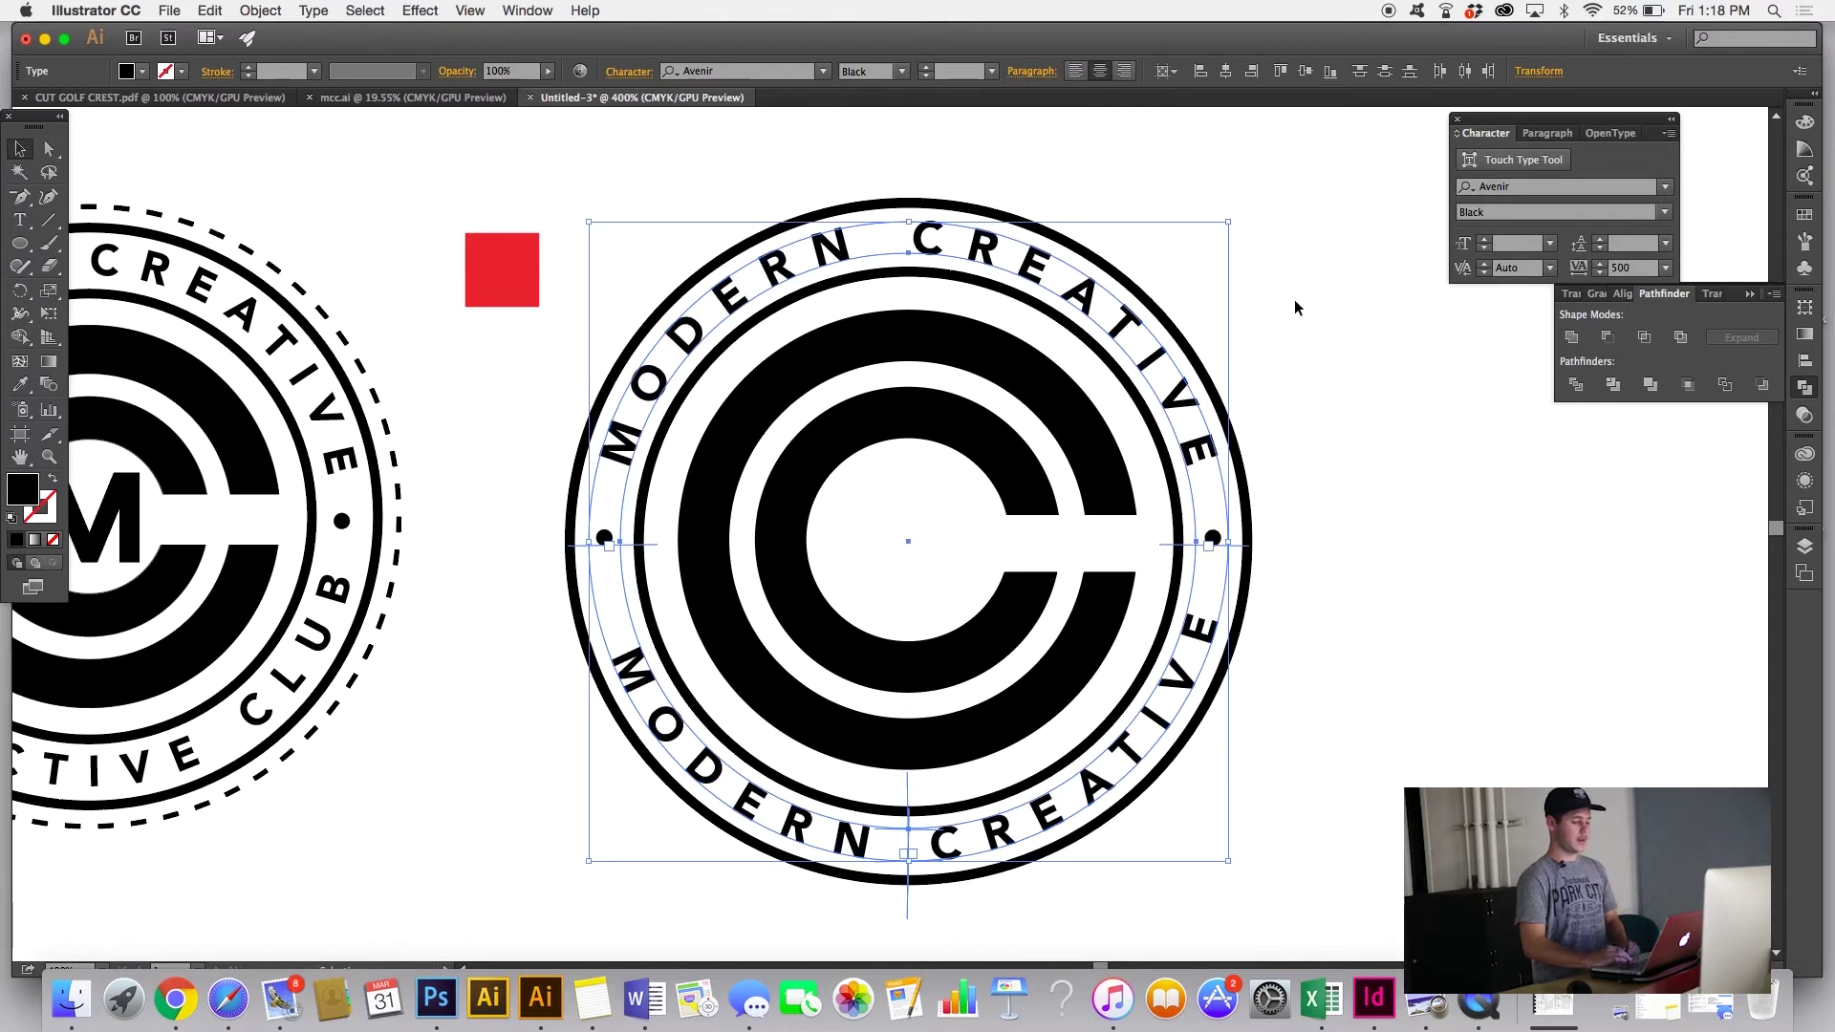
click(1338, 451)
scroll(1339, 451, left, 3)
key(t)
click(1073, 811)
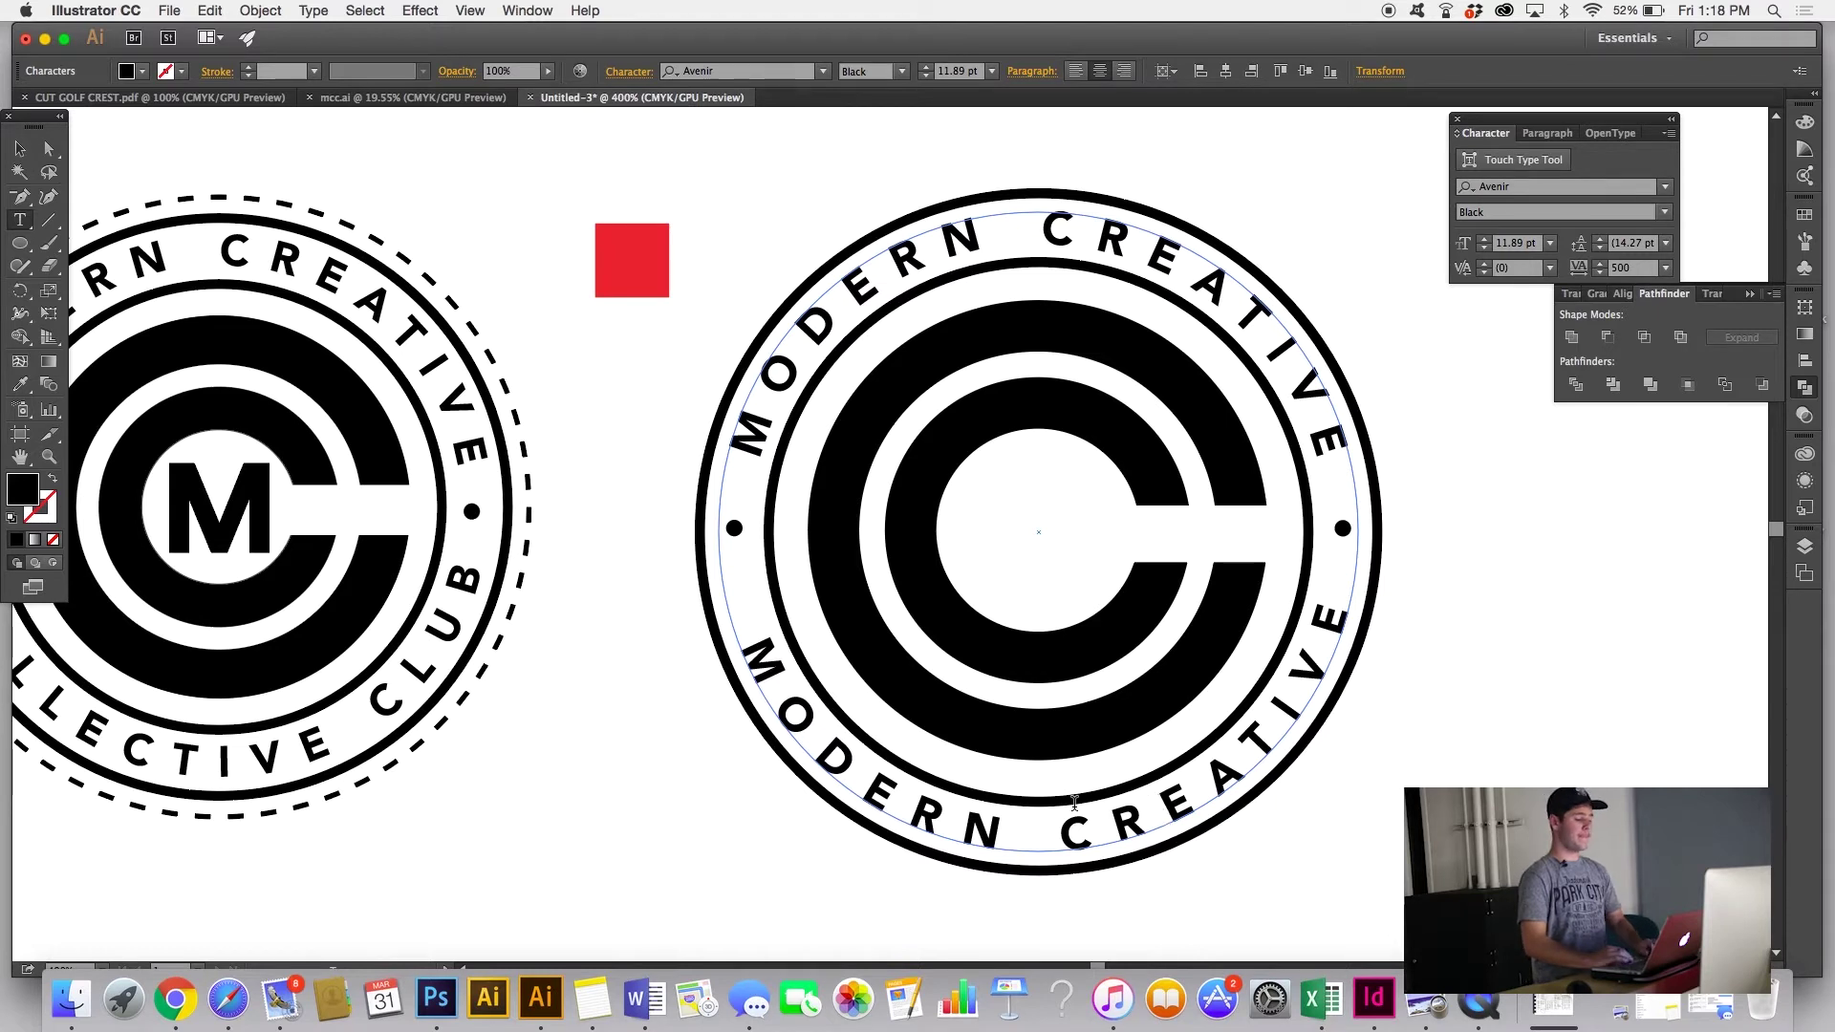
scroll(1033, 815, right, 2)
scroll(1034, 815, right, 4)
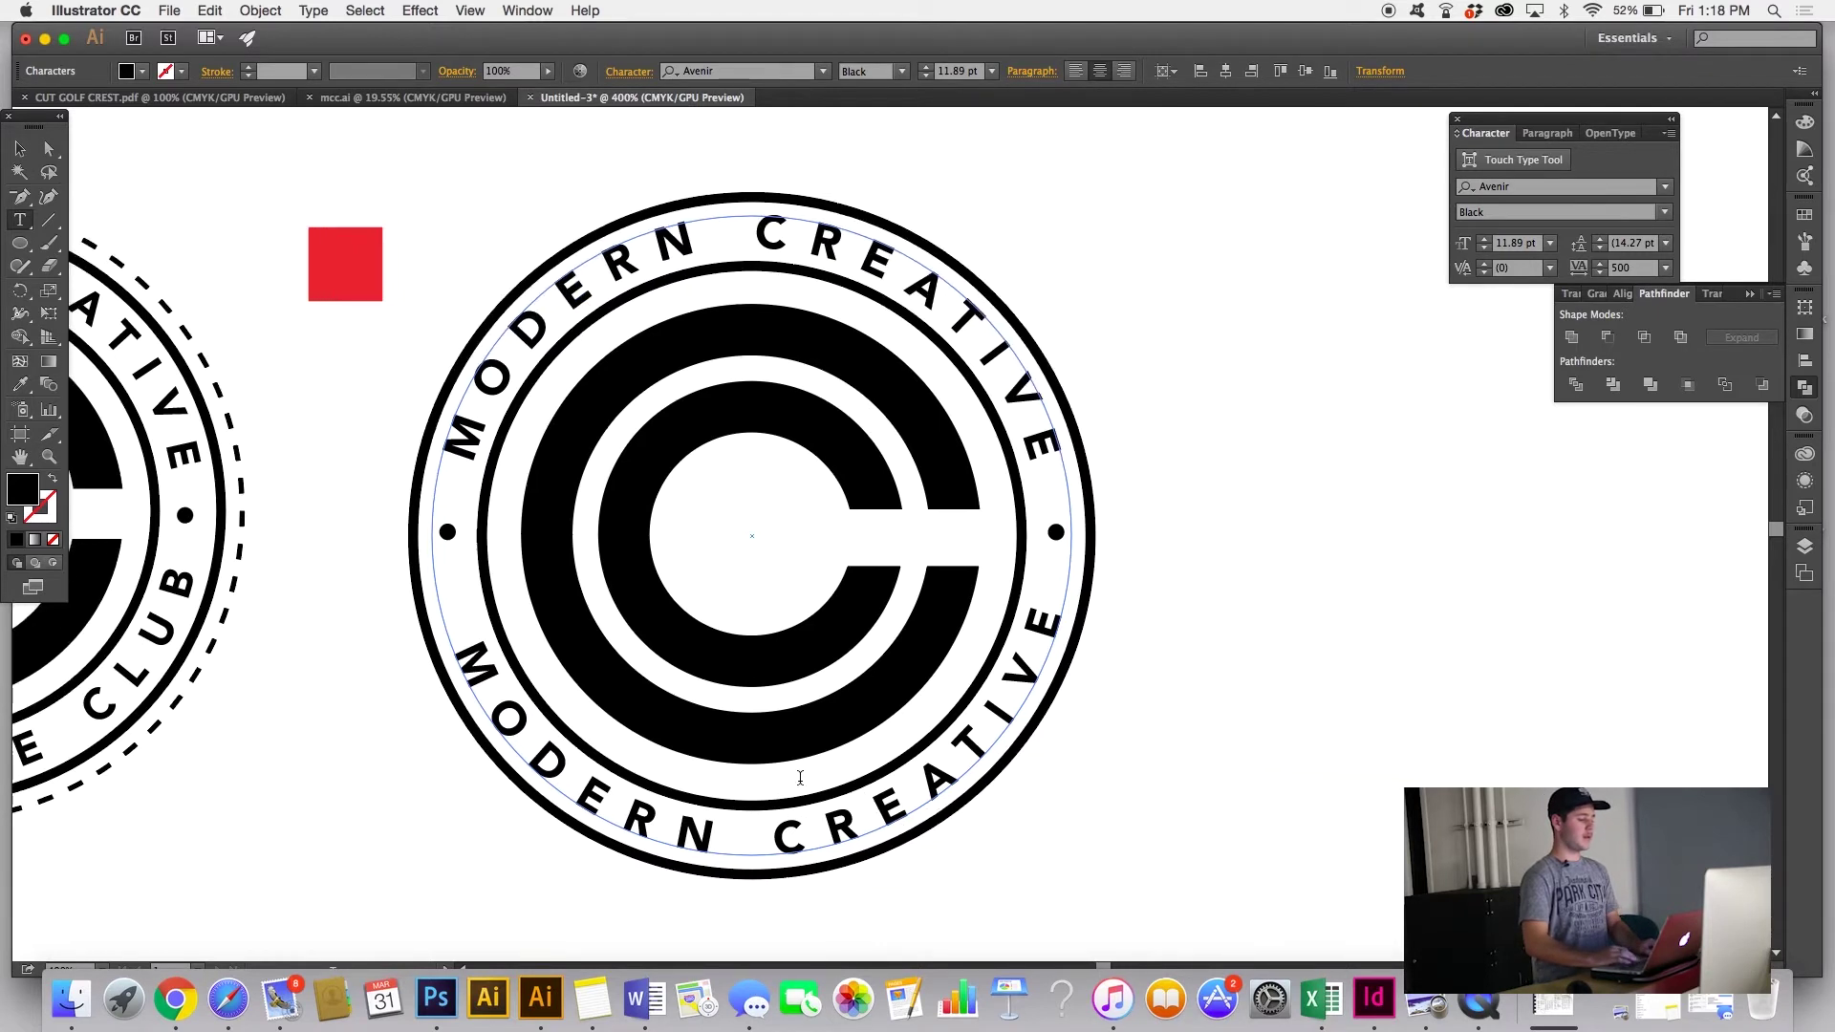
click(19, 148)
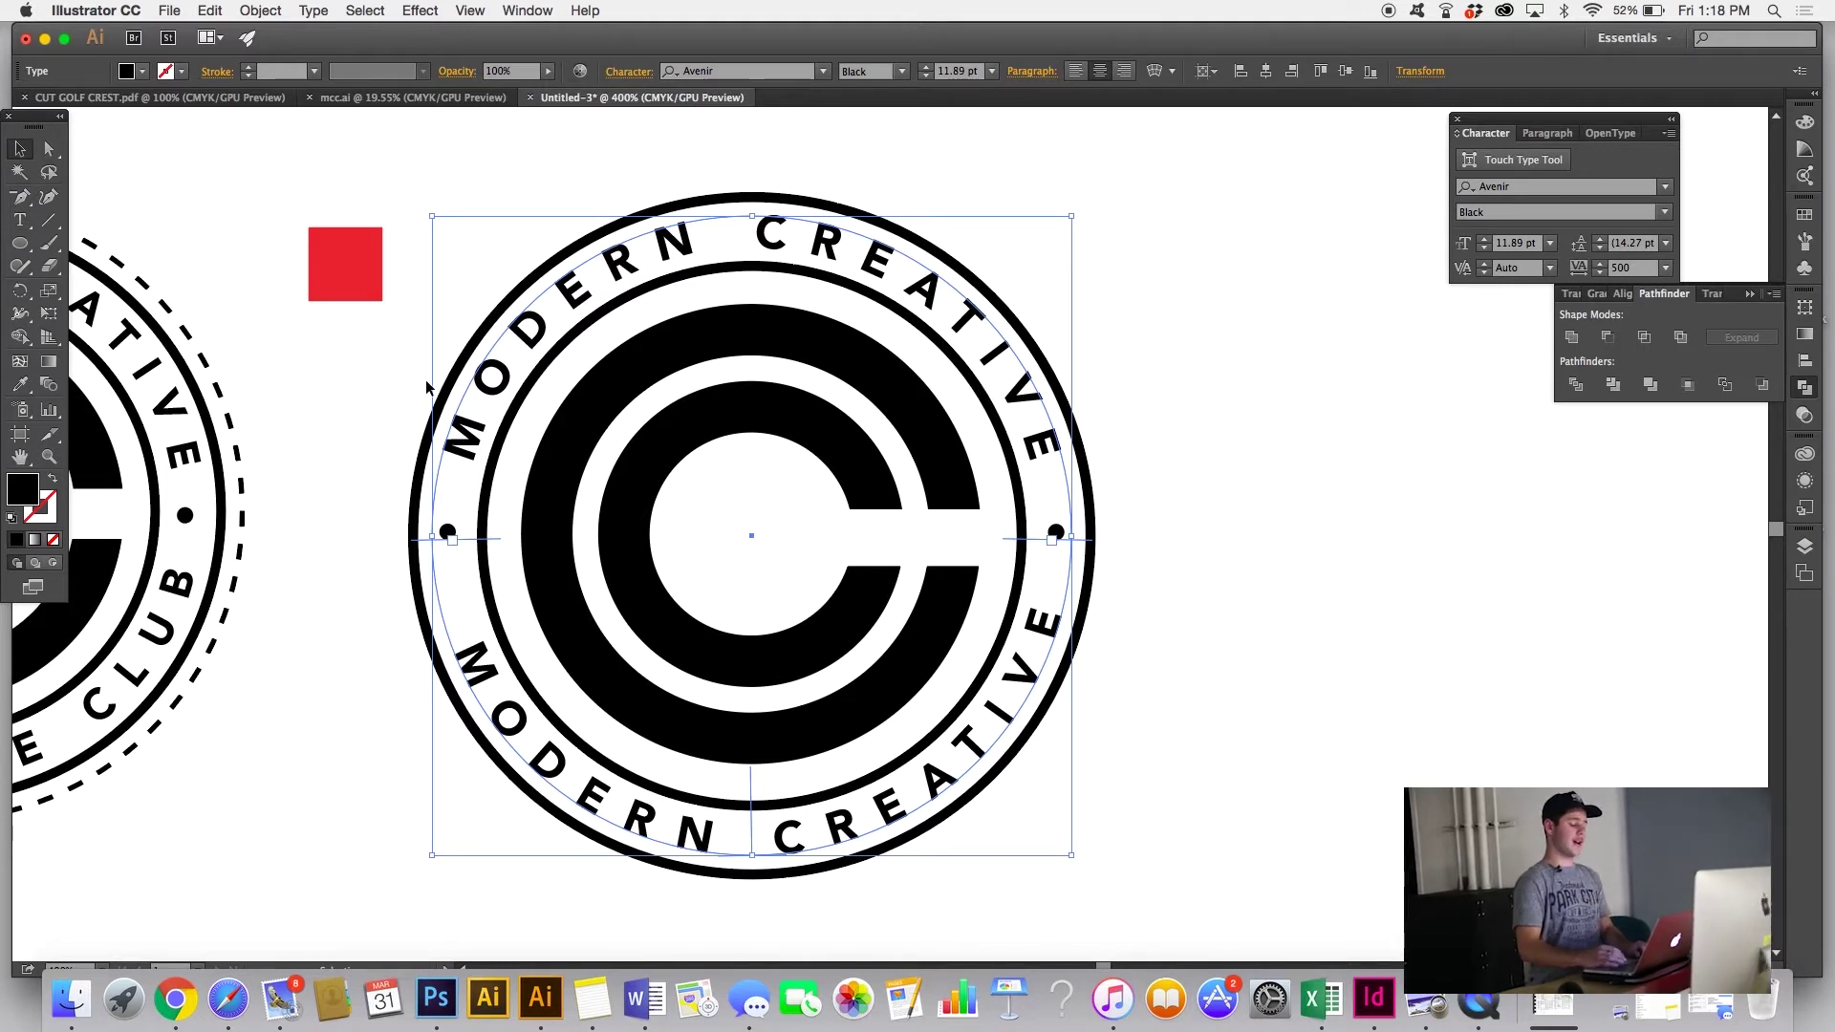
click(350, 411)
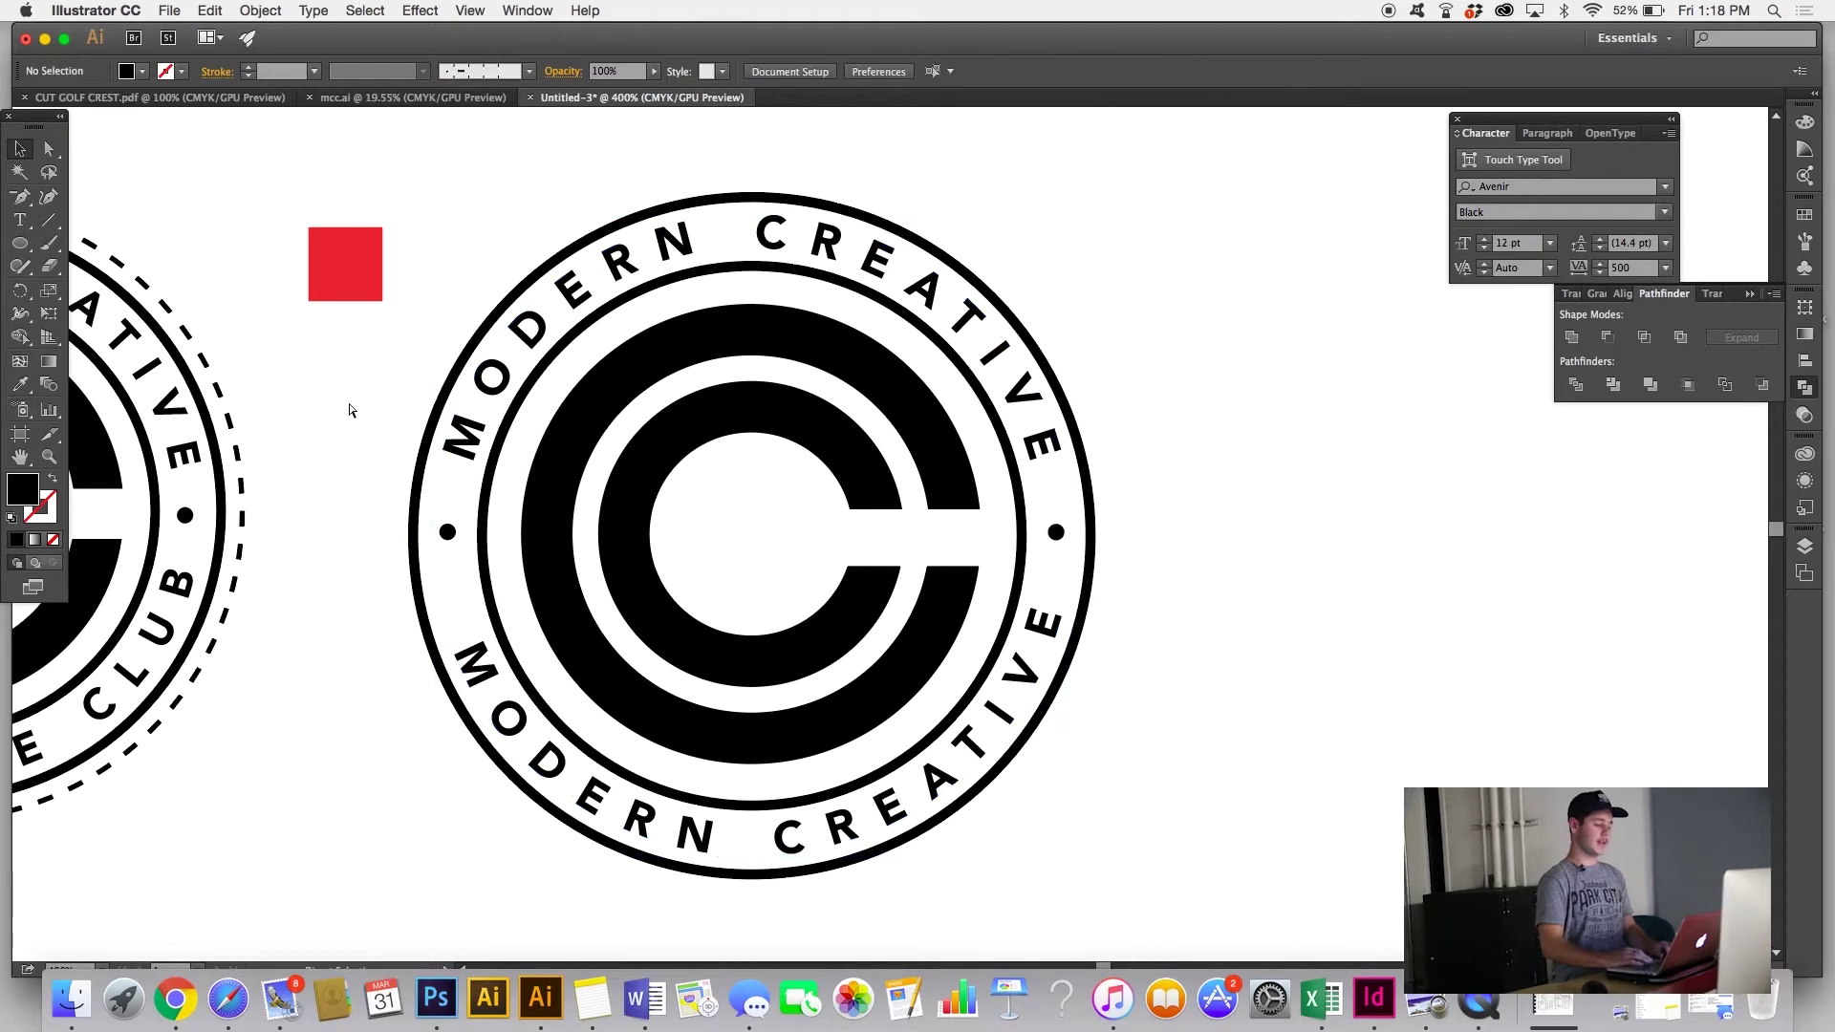
Step: Replace the lower "MODERN CREATIVE" text with "COLLECTIVE CLUB" and deselect it
key(super+minus)
key(t)
click(621, 703)
drag(573, 606, 1028, 583)
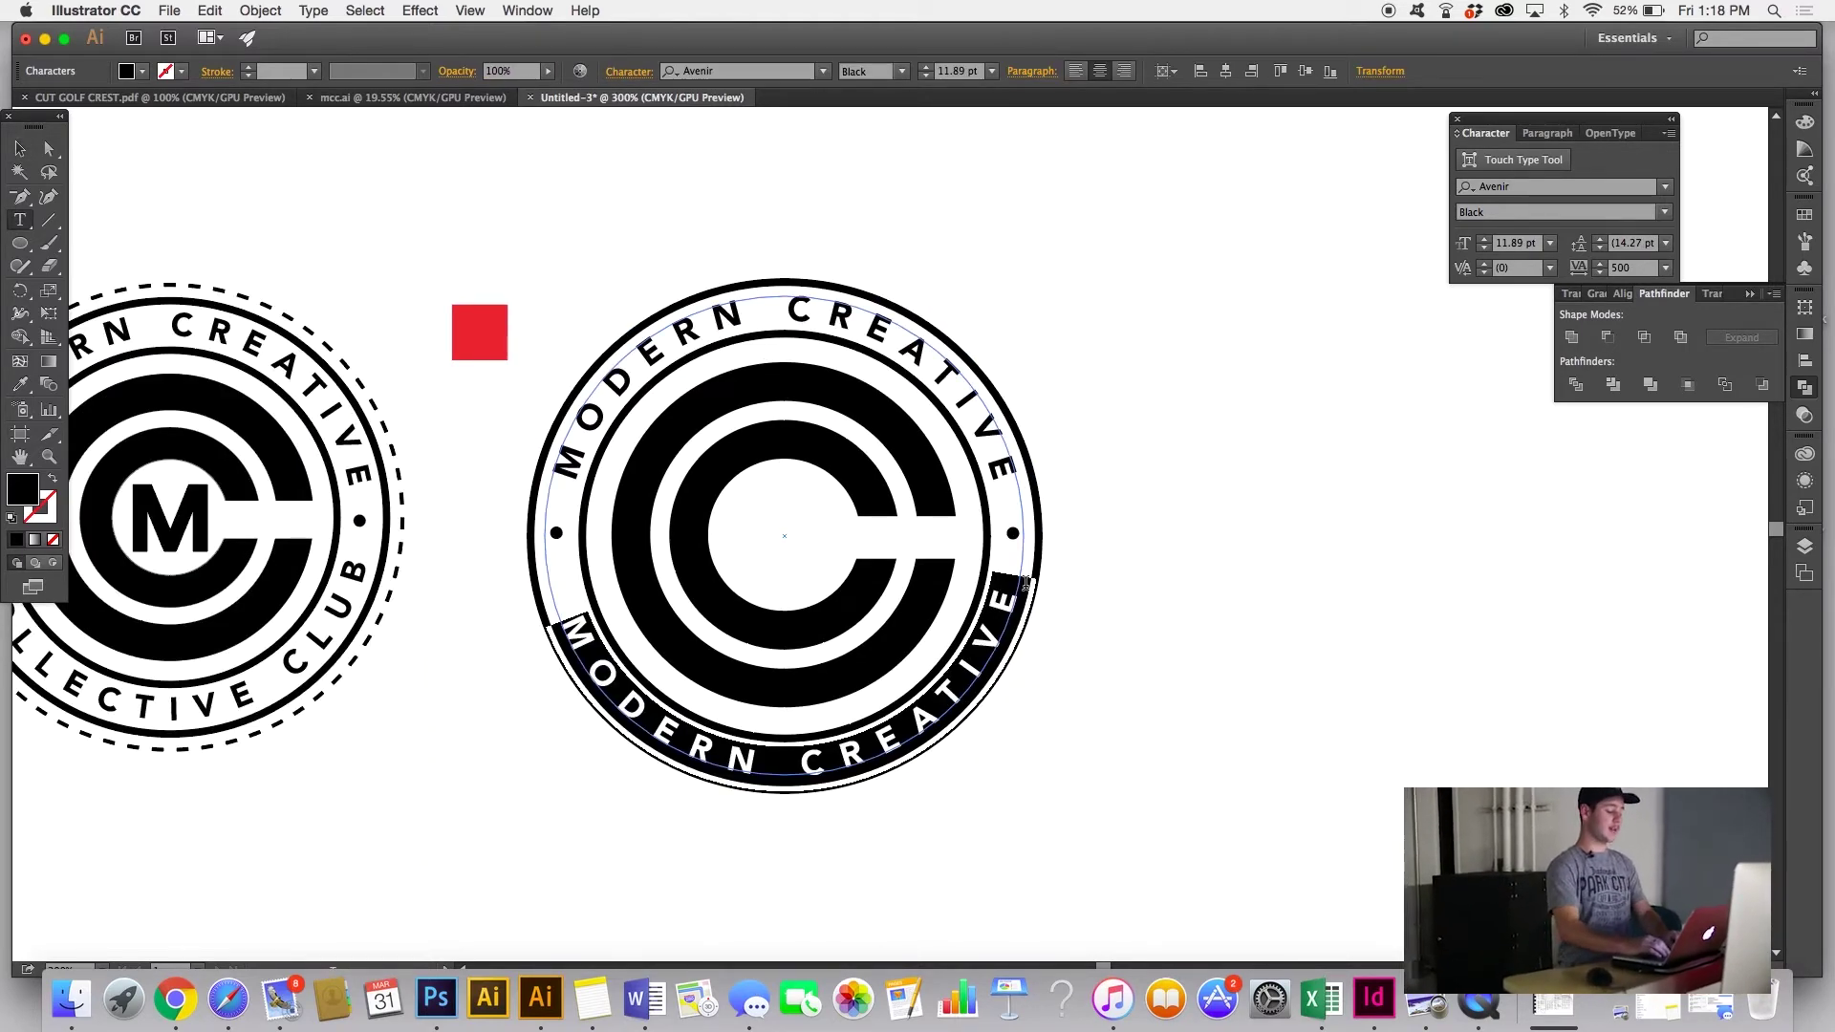
scroll(1026, 584, left, 5)
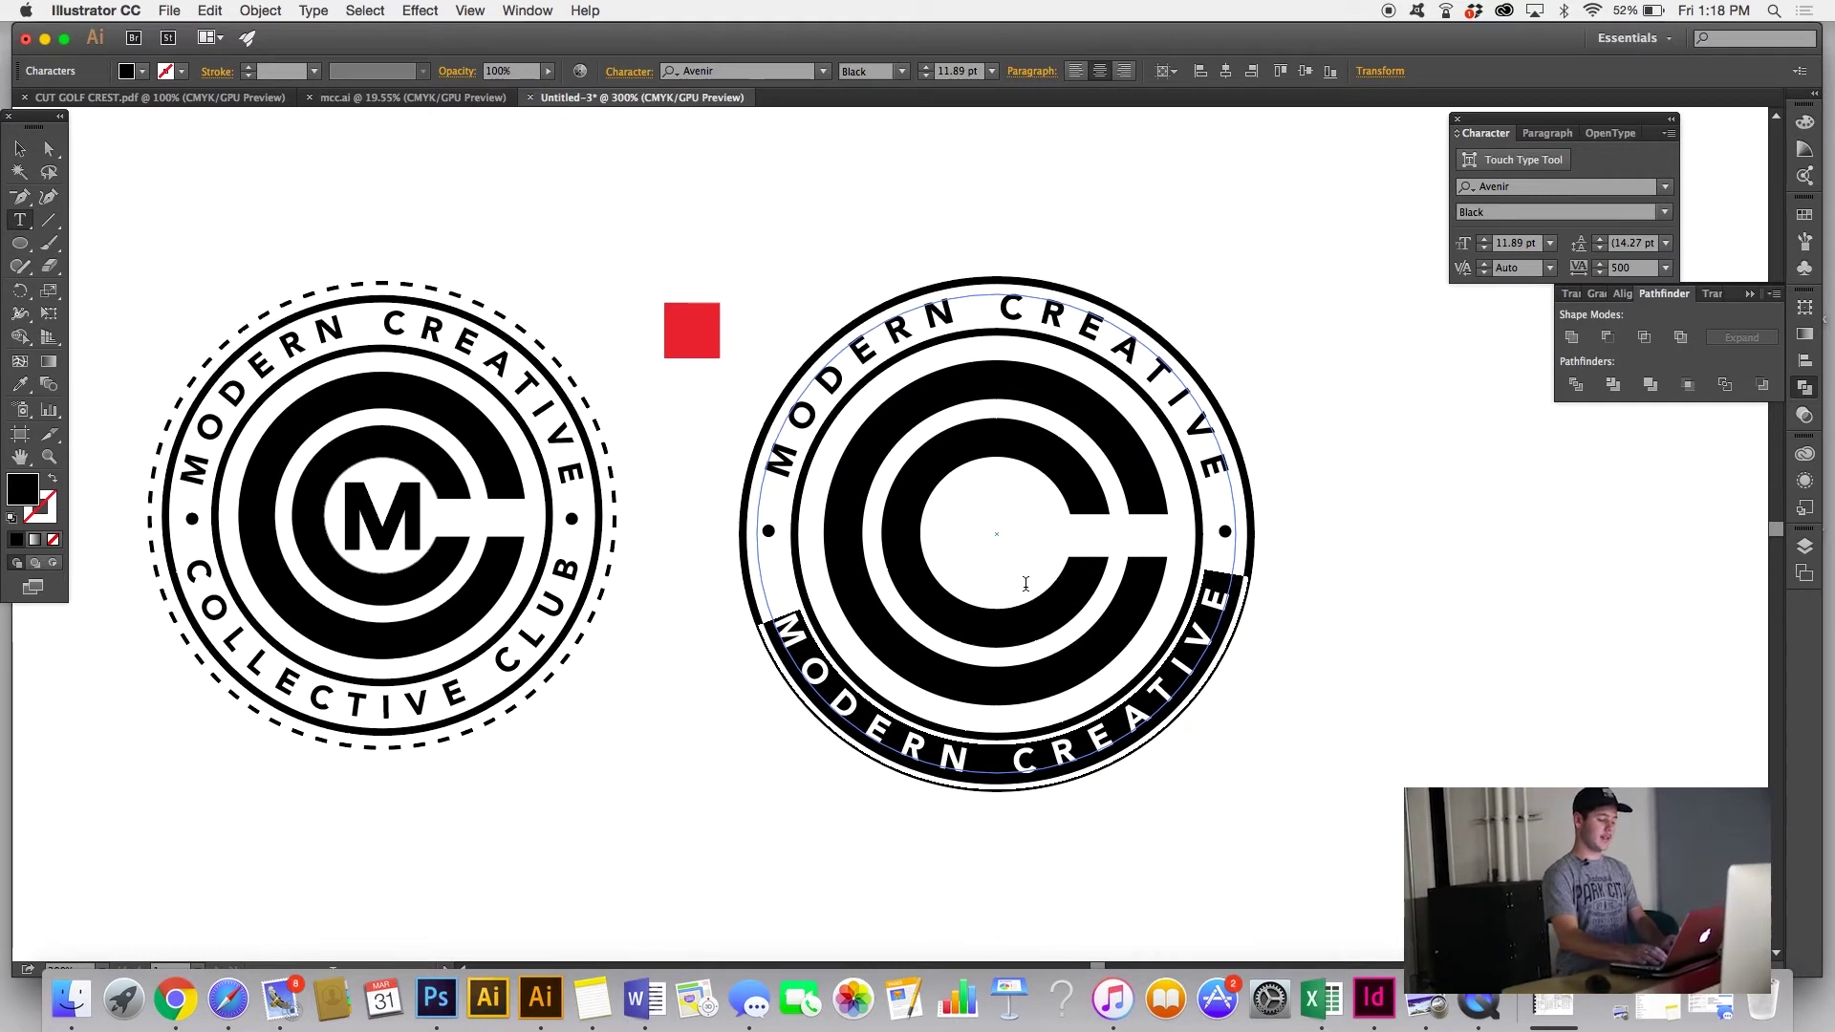
text(CO)
key(BackSpace)
key(BackSpace)
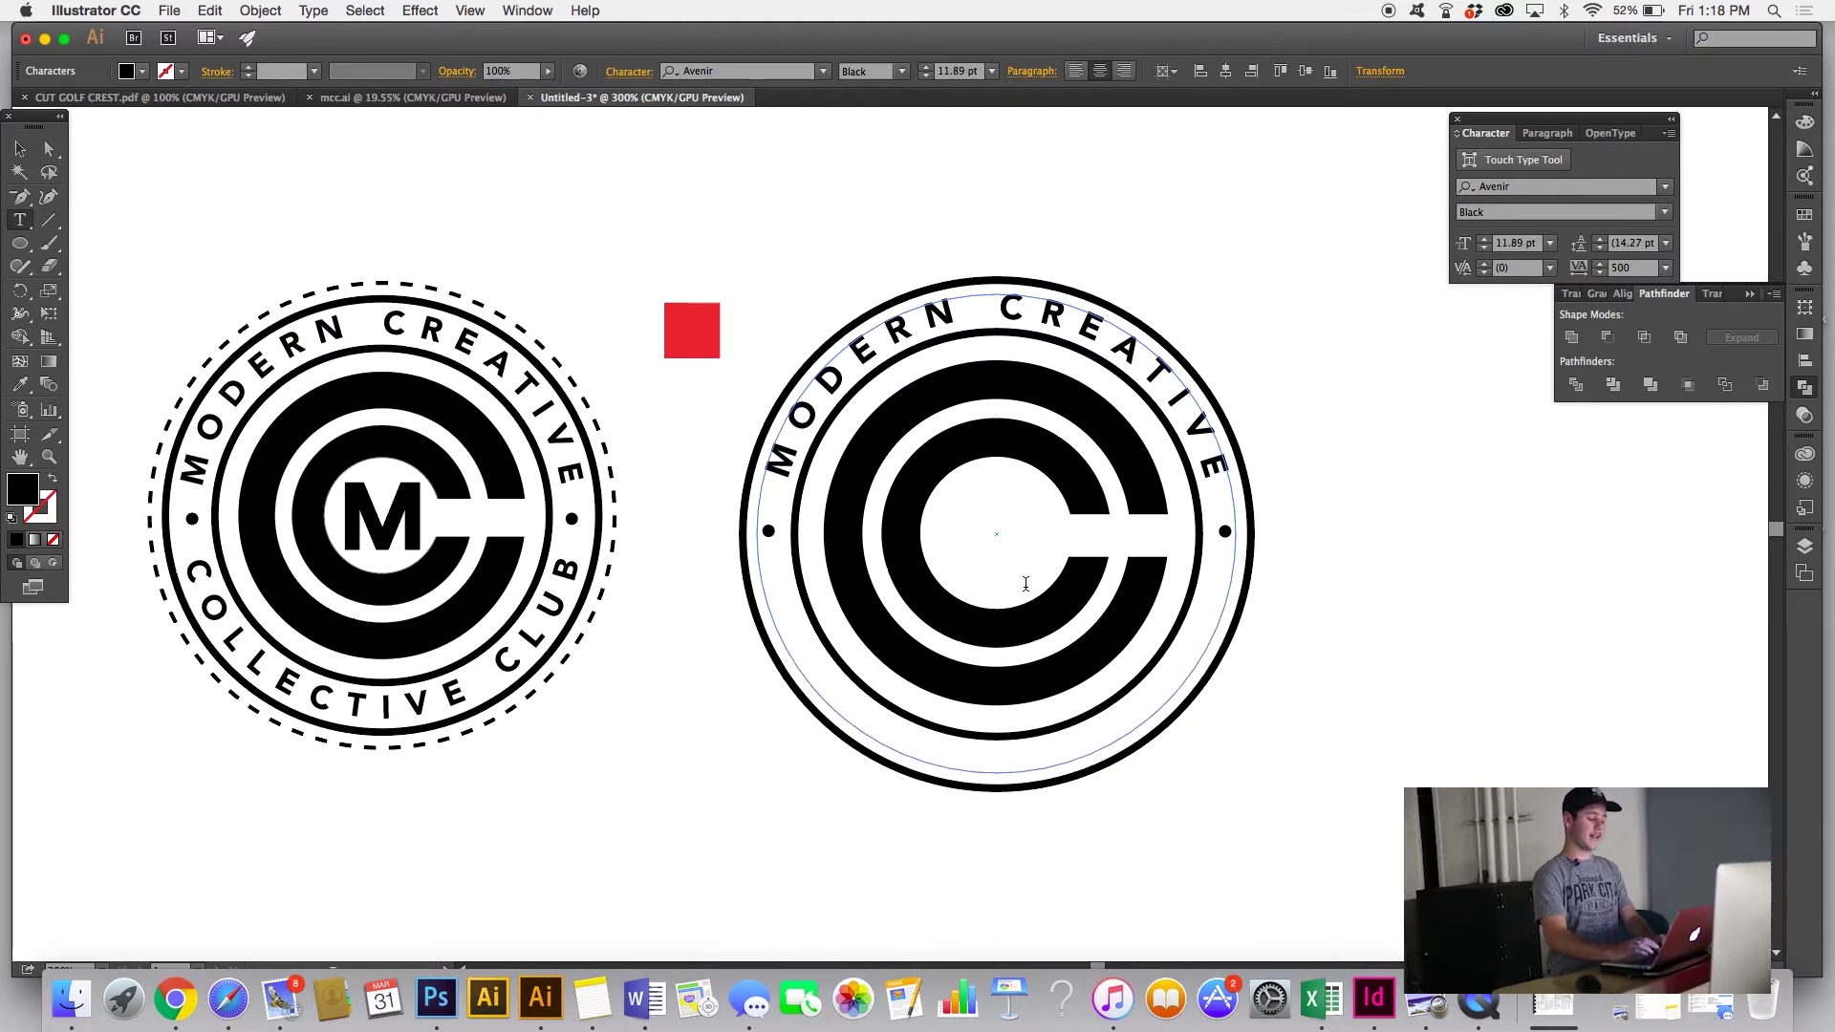
text(COLL)
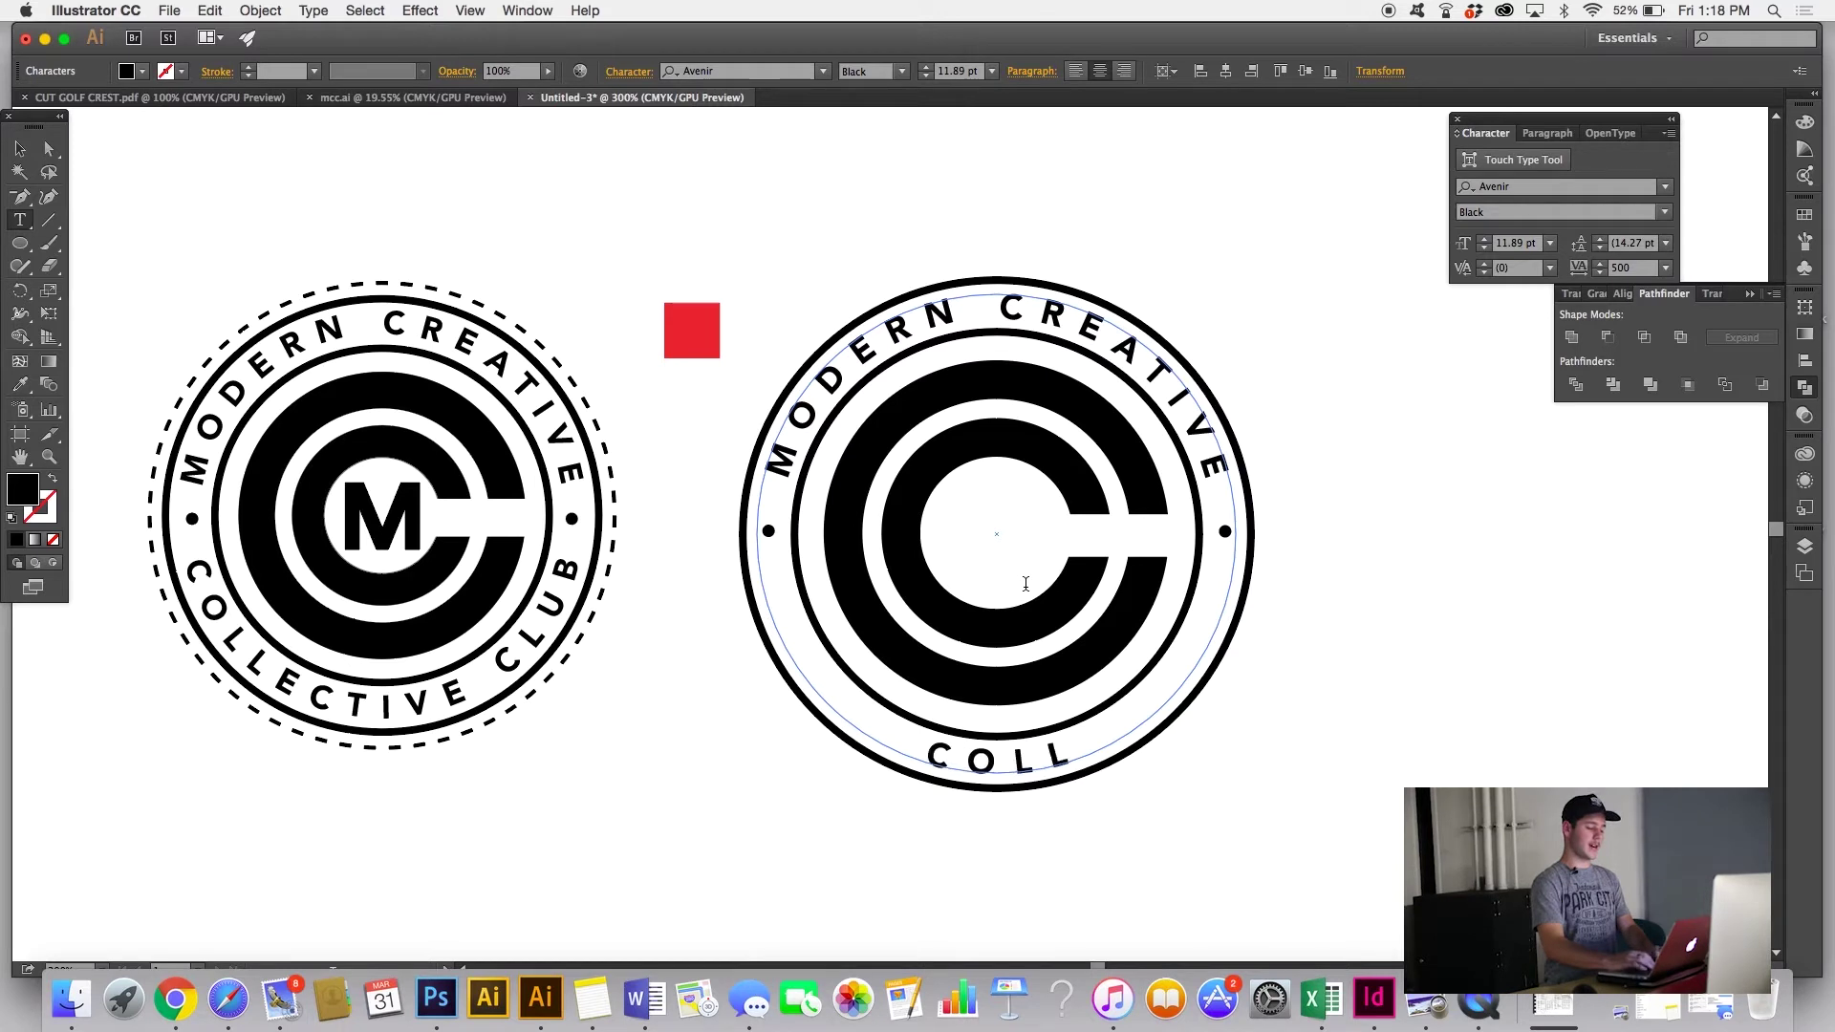
text(ECTIVE)
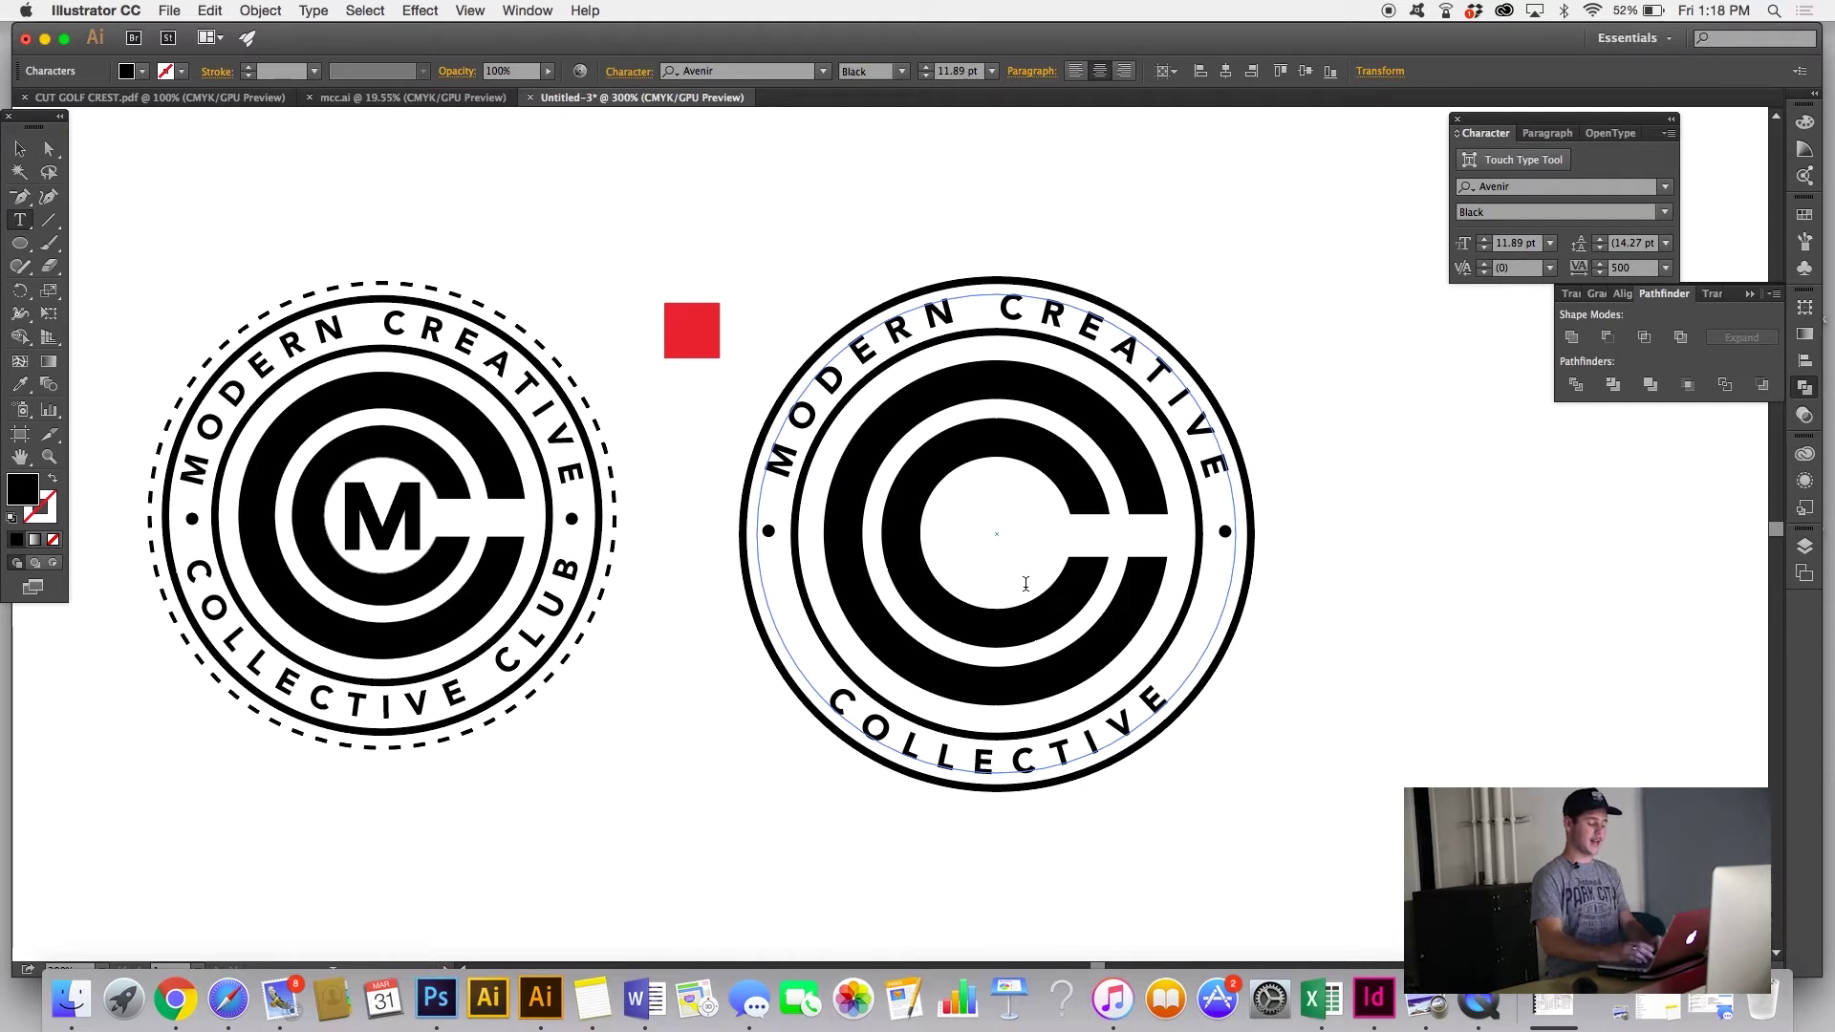
text(CLUB)
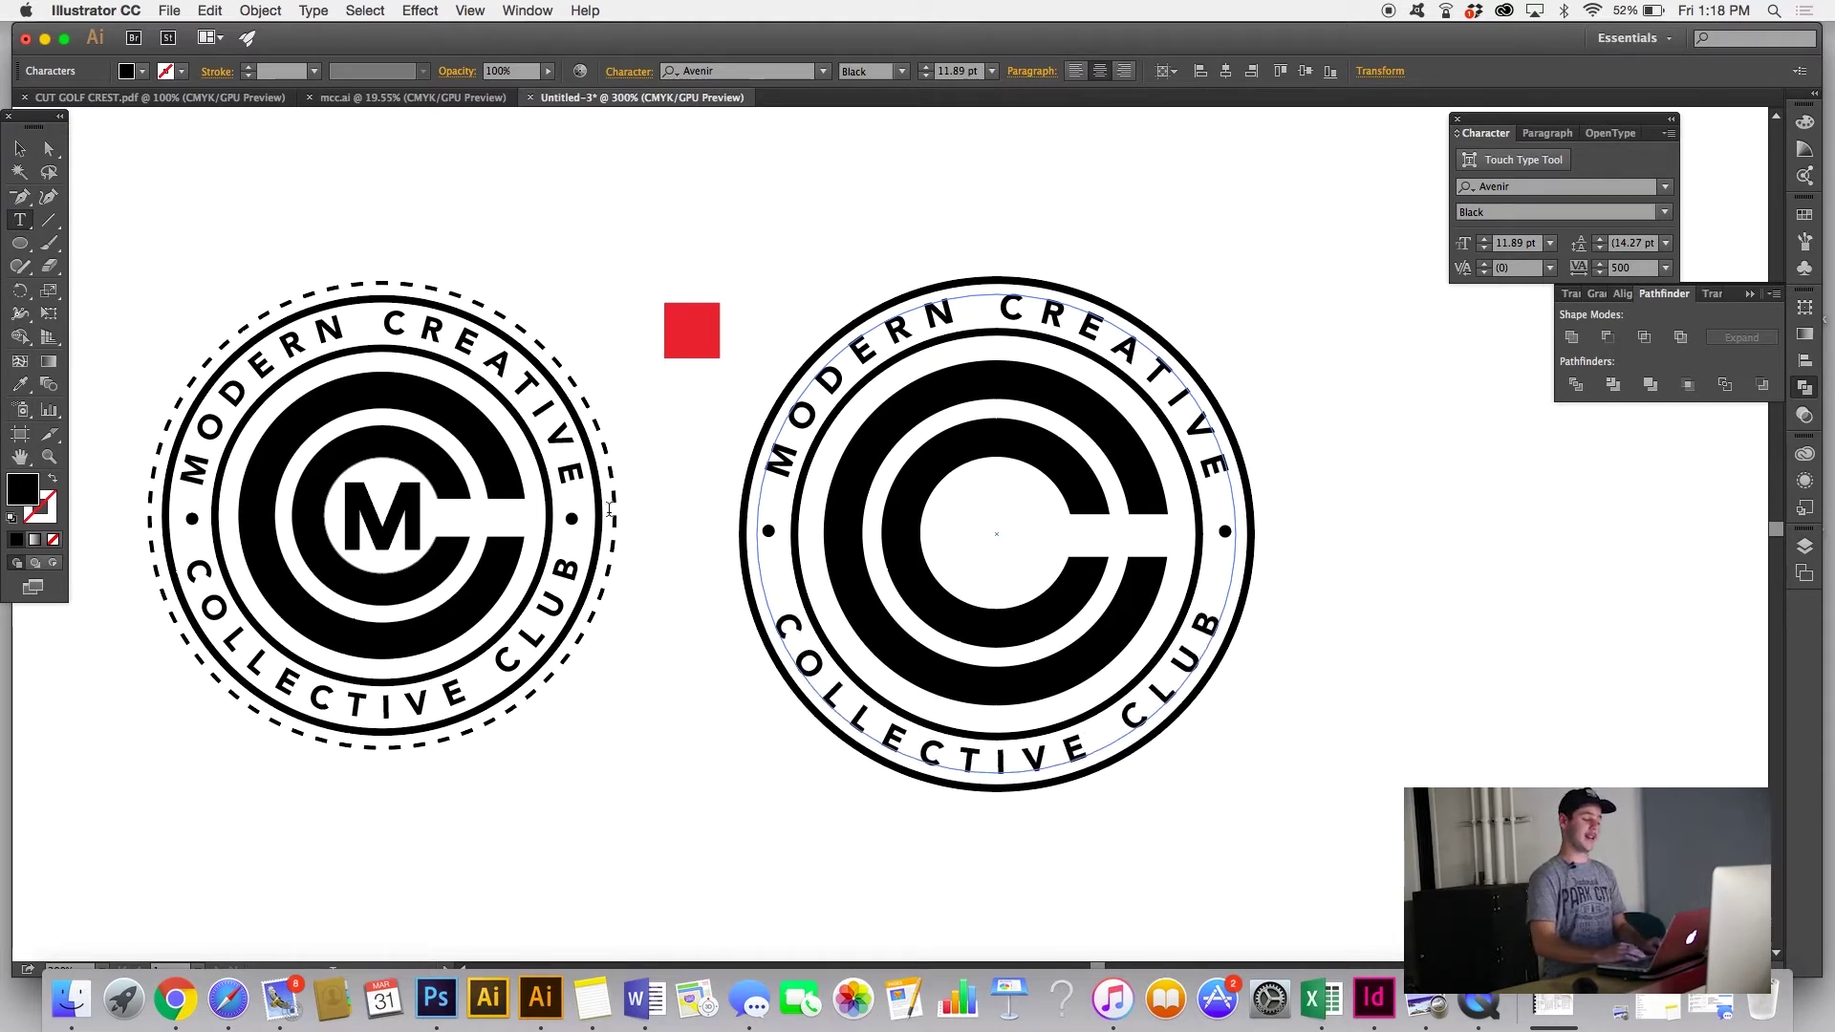
click(20, 148)
click(763, 249)
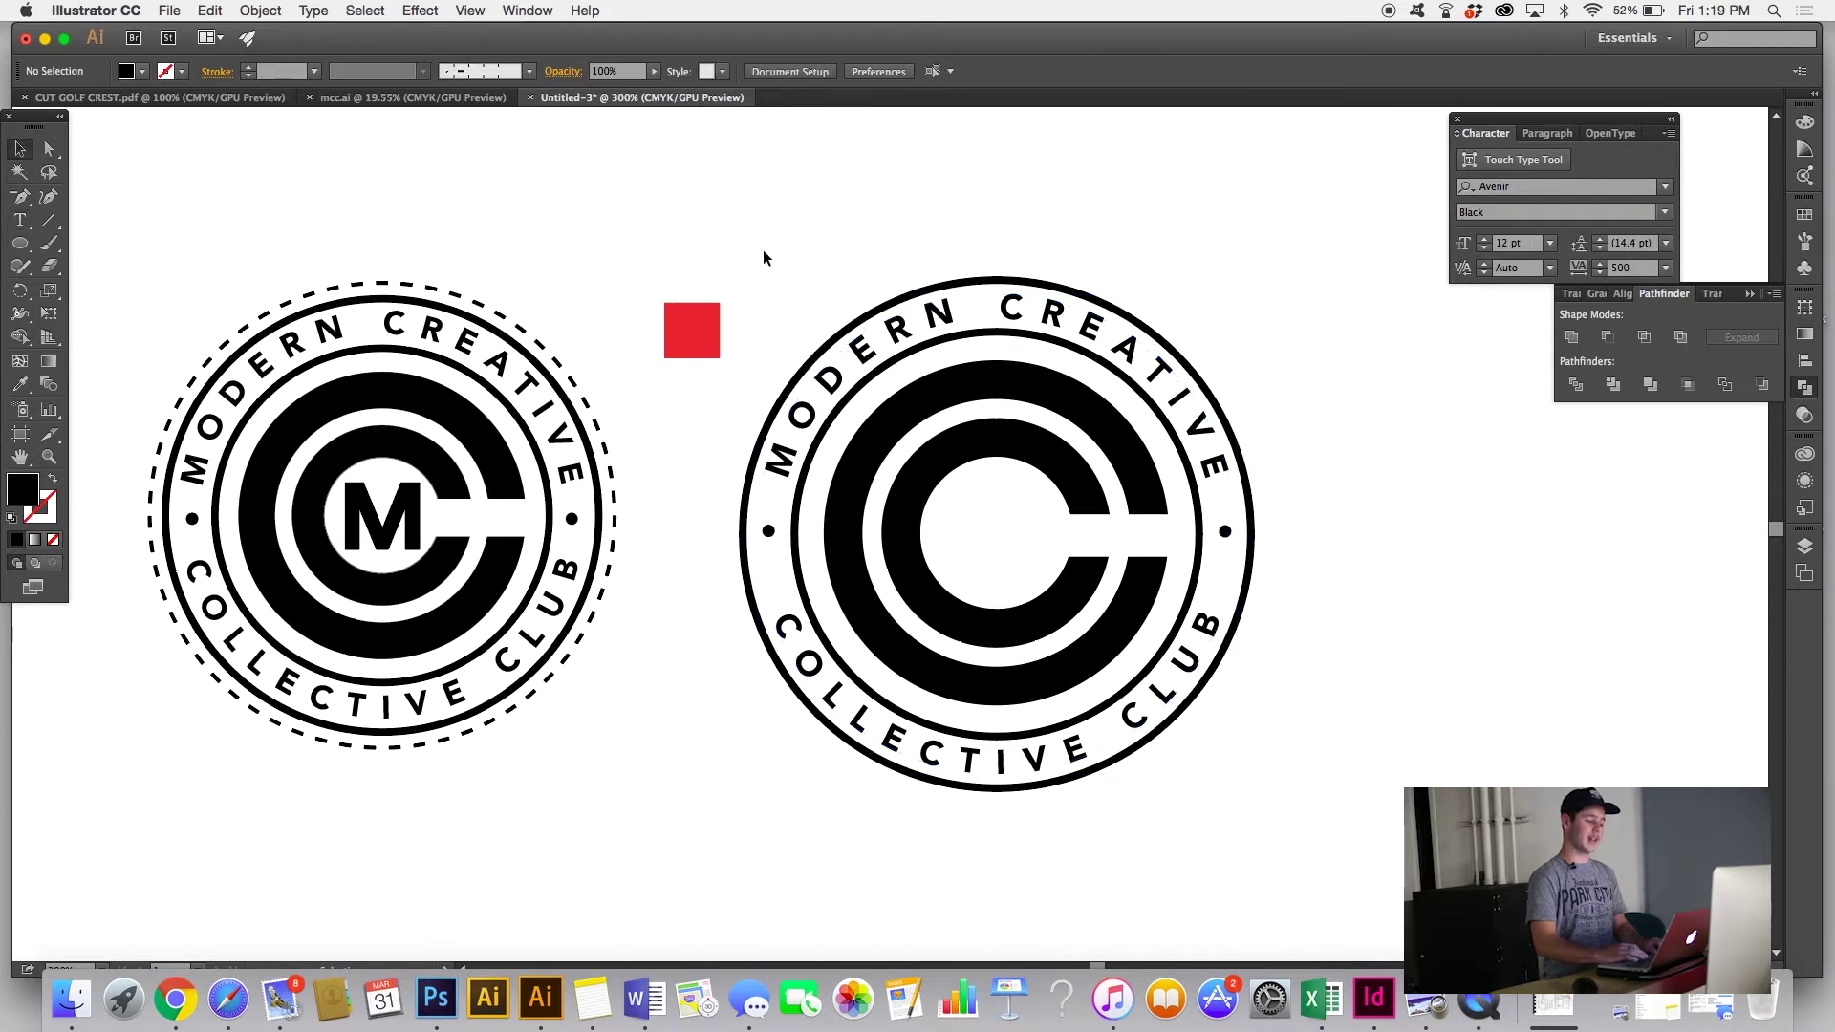
Step: Increase the tracking of the "COLLECTIVE CLUB" text to 574 and deselect it
click(901, 336)
shift+click(888, 330)
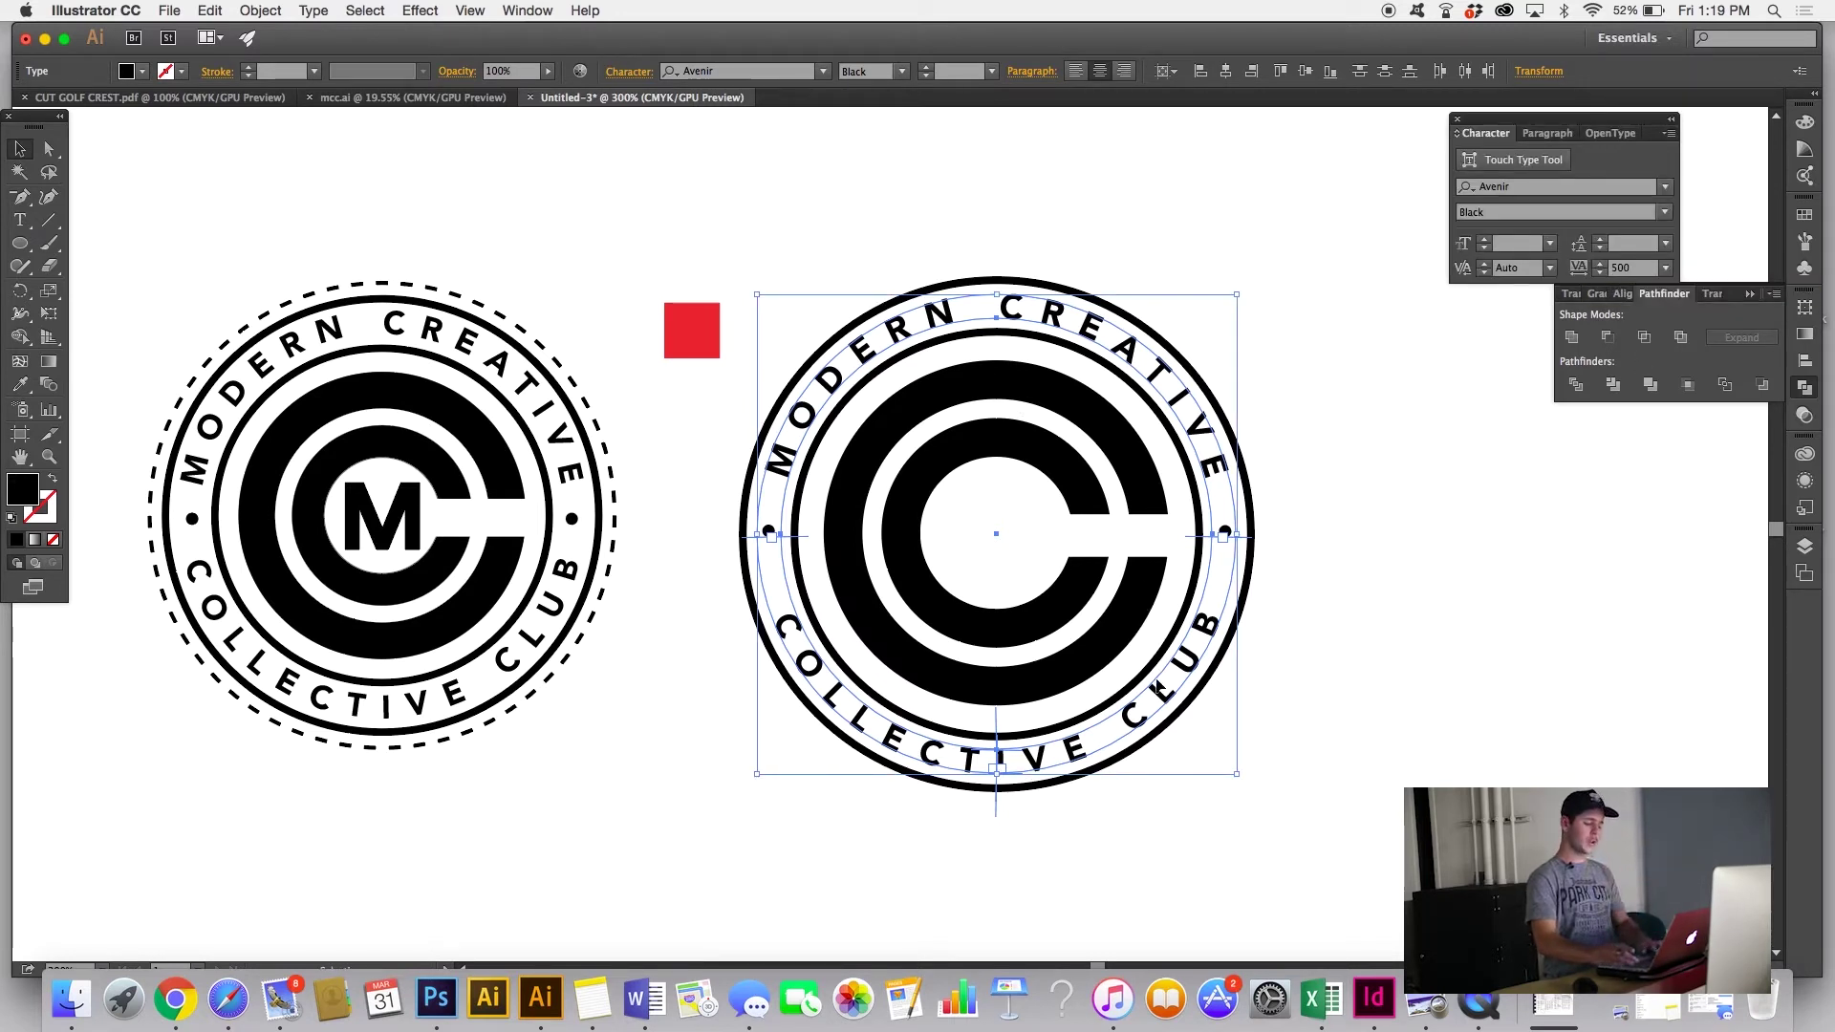
triple_click(1154, 718)
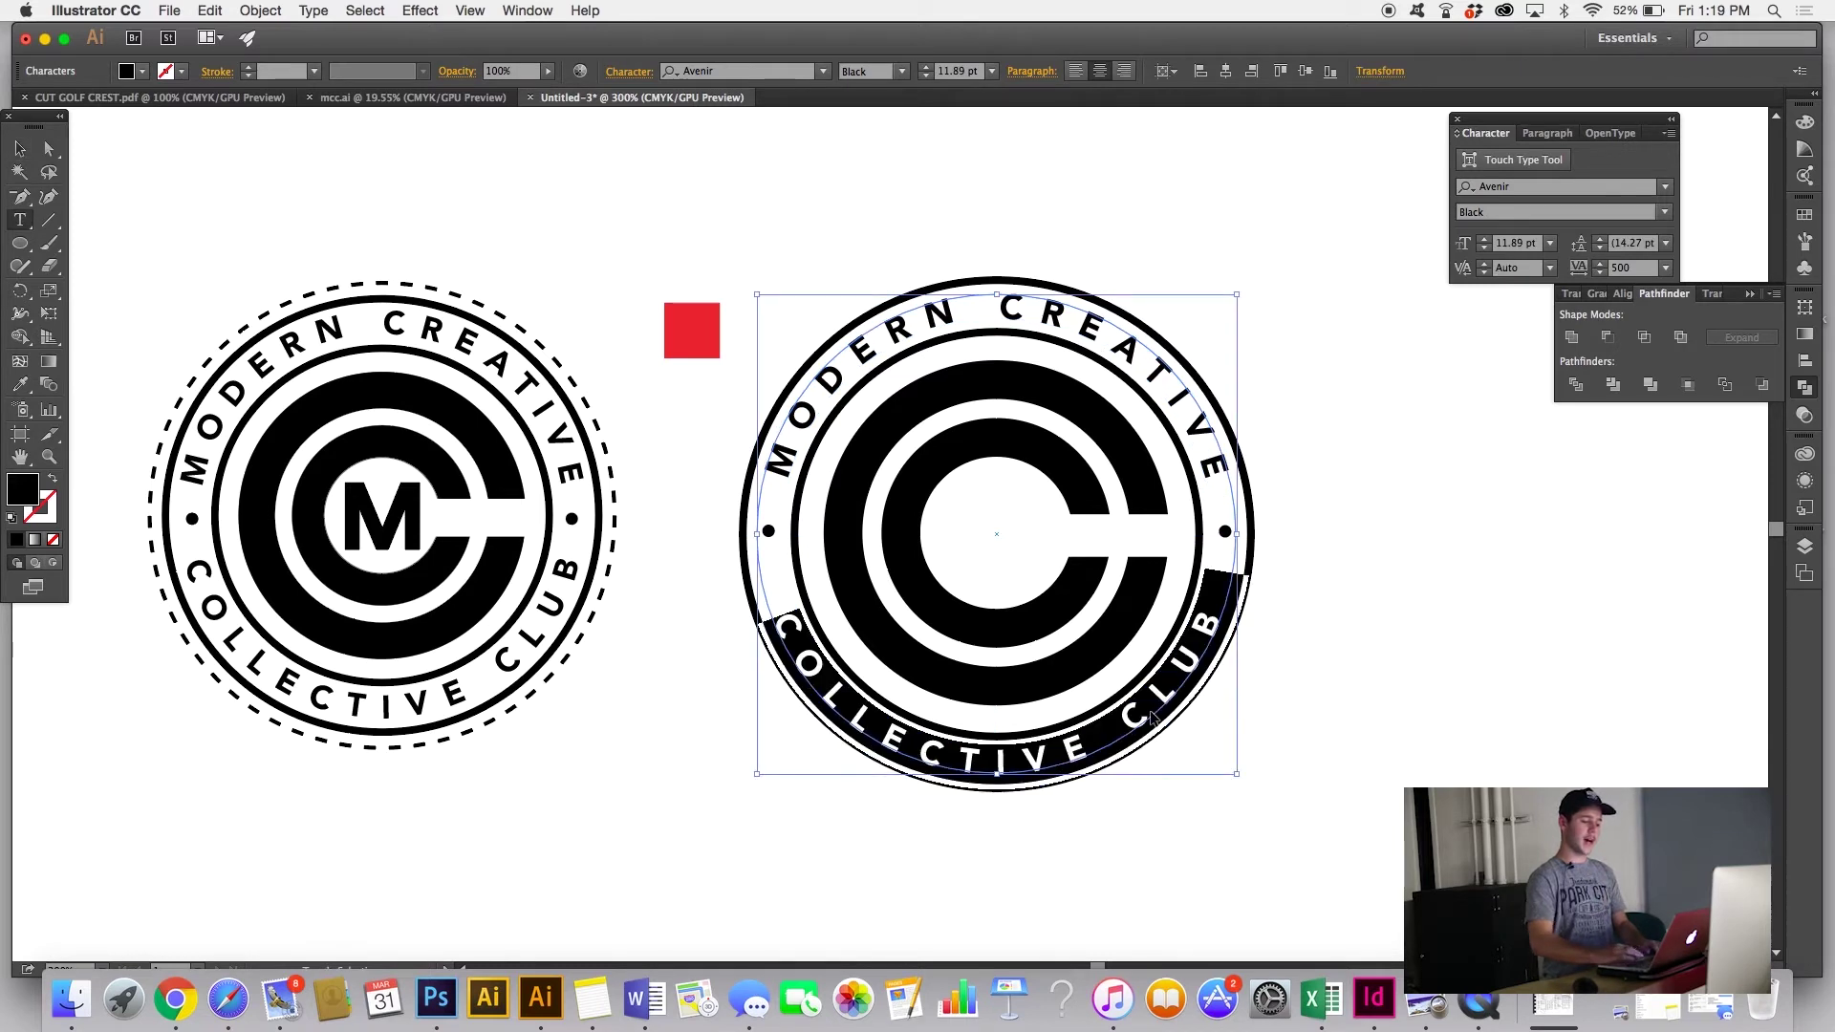
key(alt+Right)
key(alt+Right)
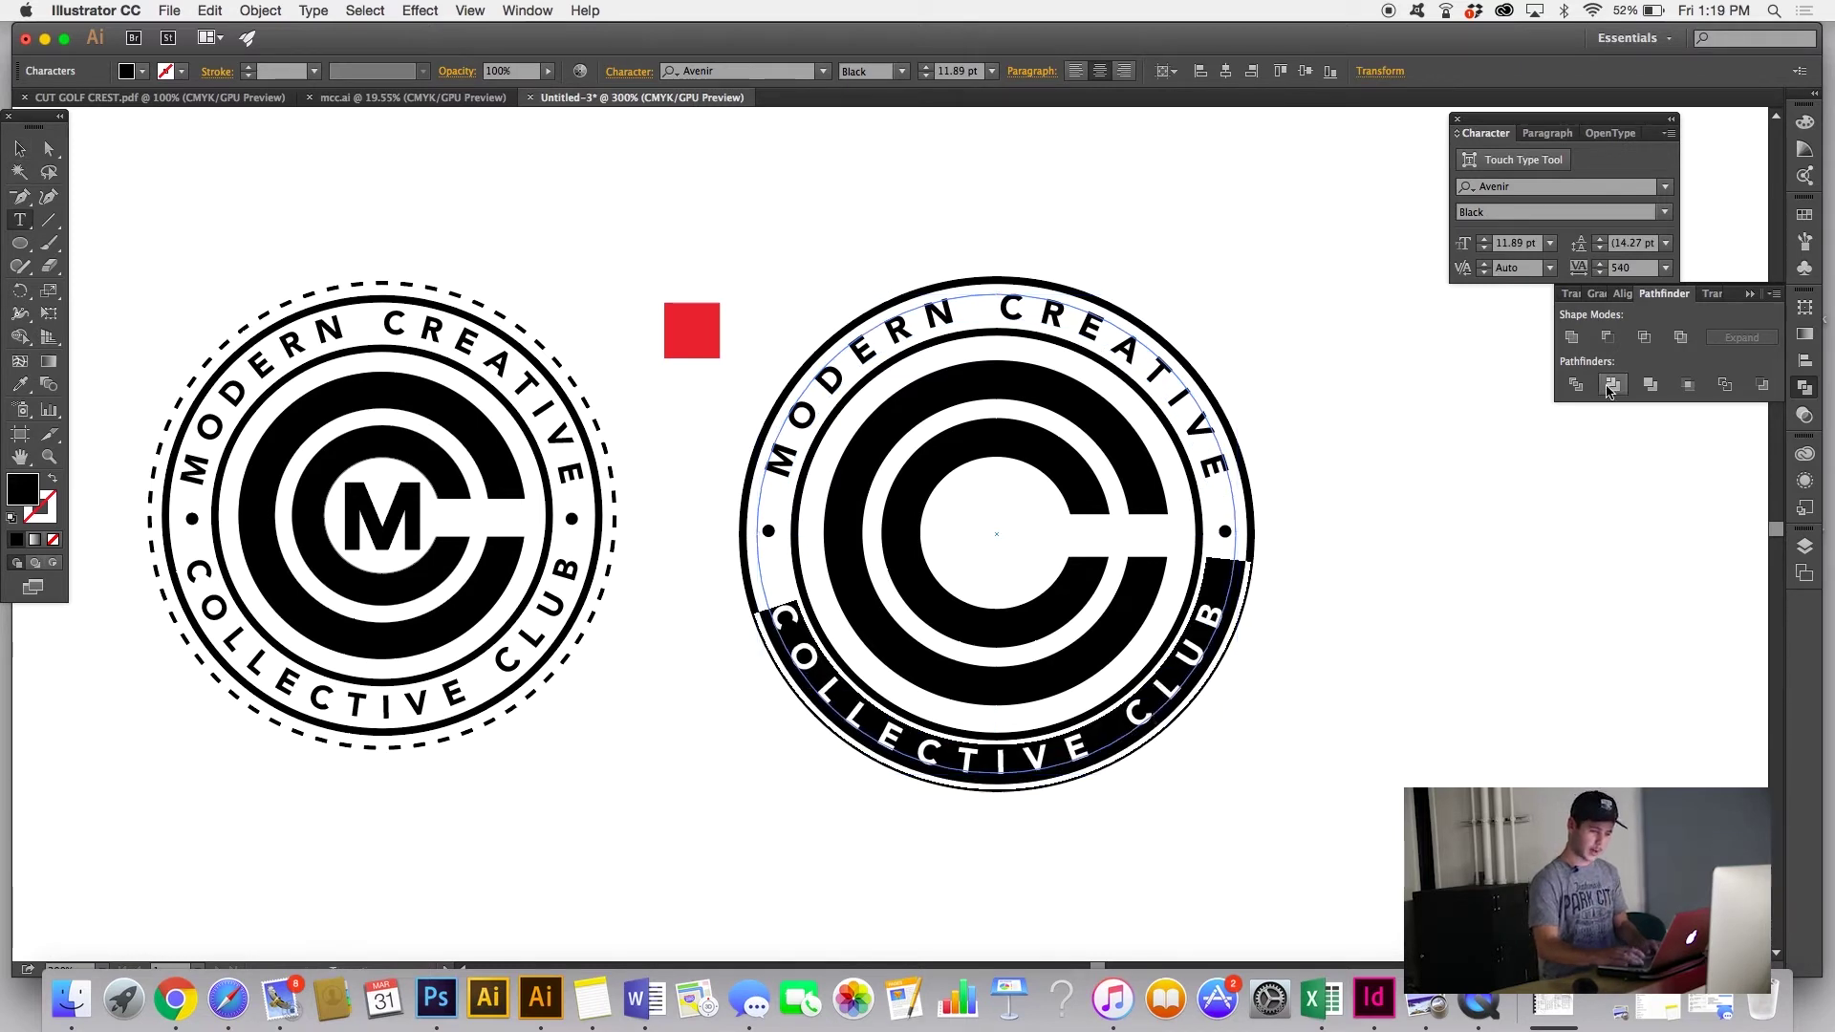
key(alt+Right)
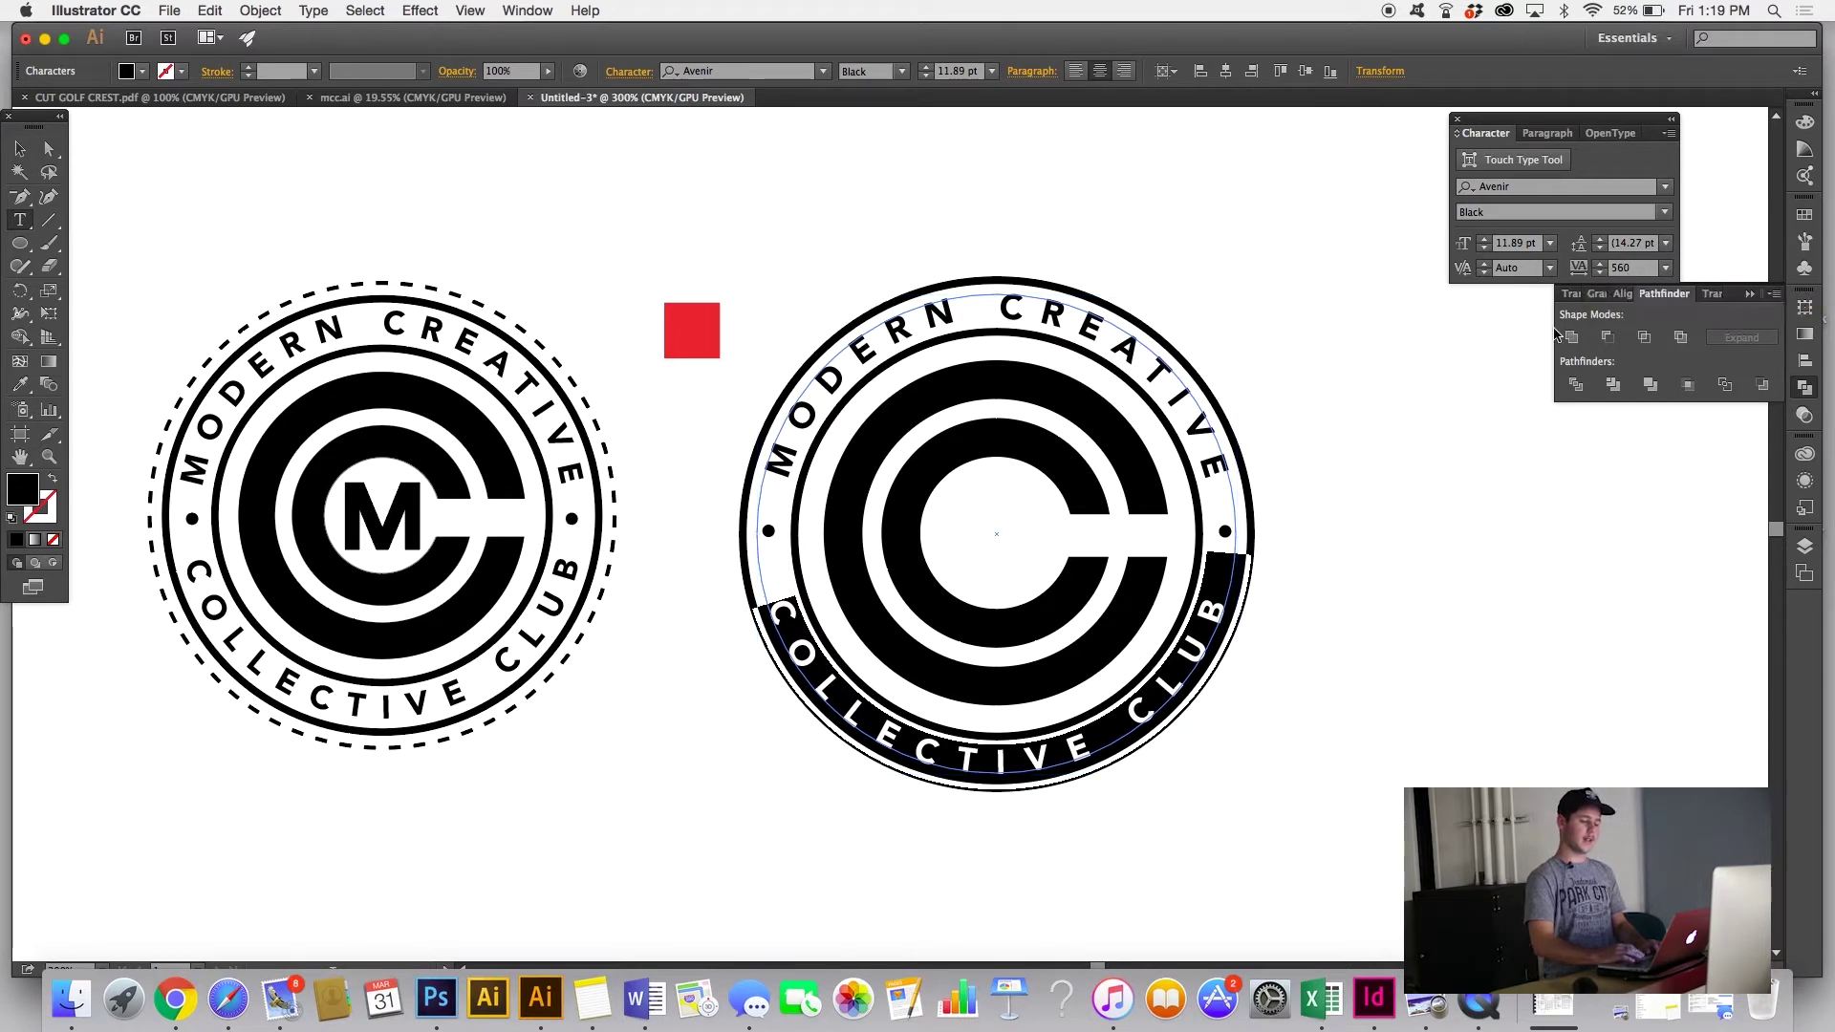
click(1602, 265)
click(1603, 265)
click(1602, 265)
click(1602, 265)
click(1602, 265)
click(1602, 265)
click(1602, 266)
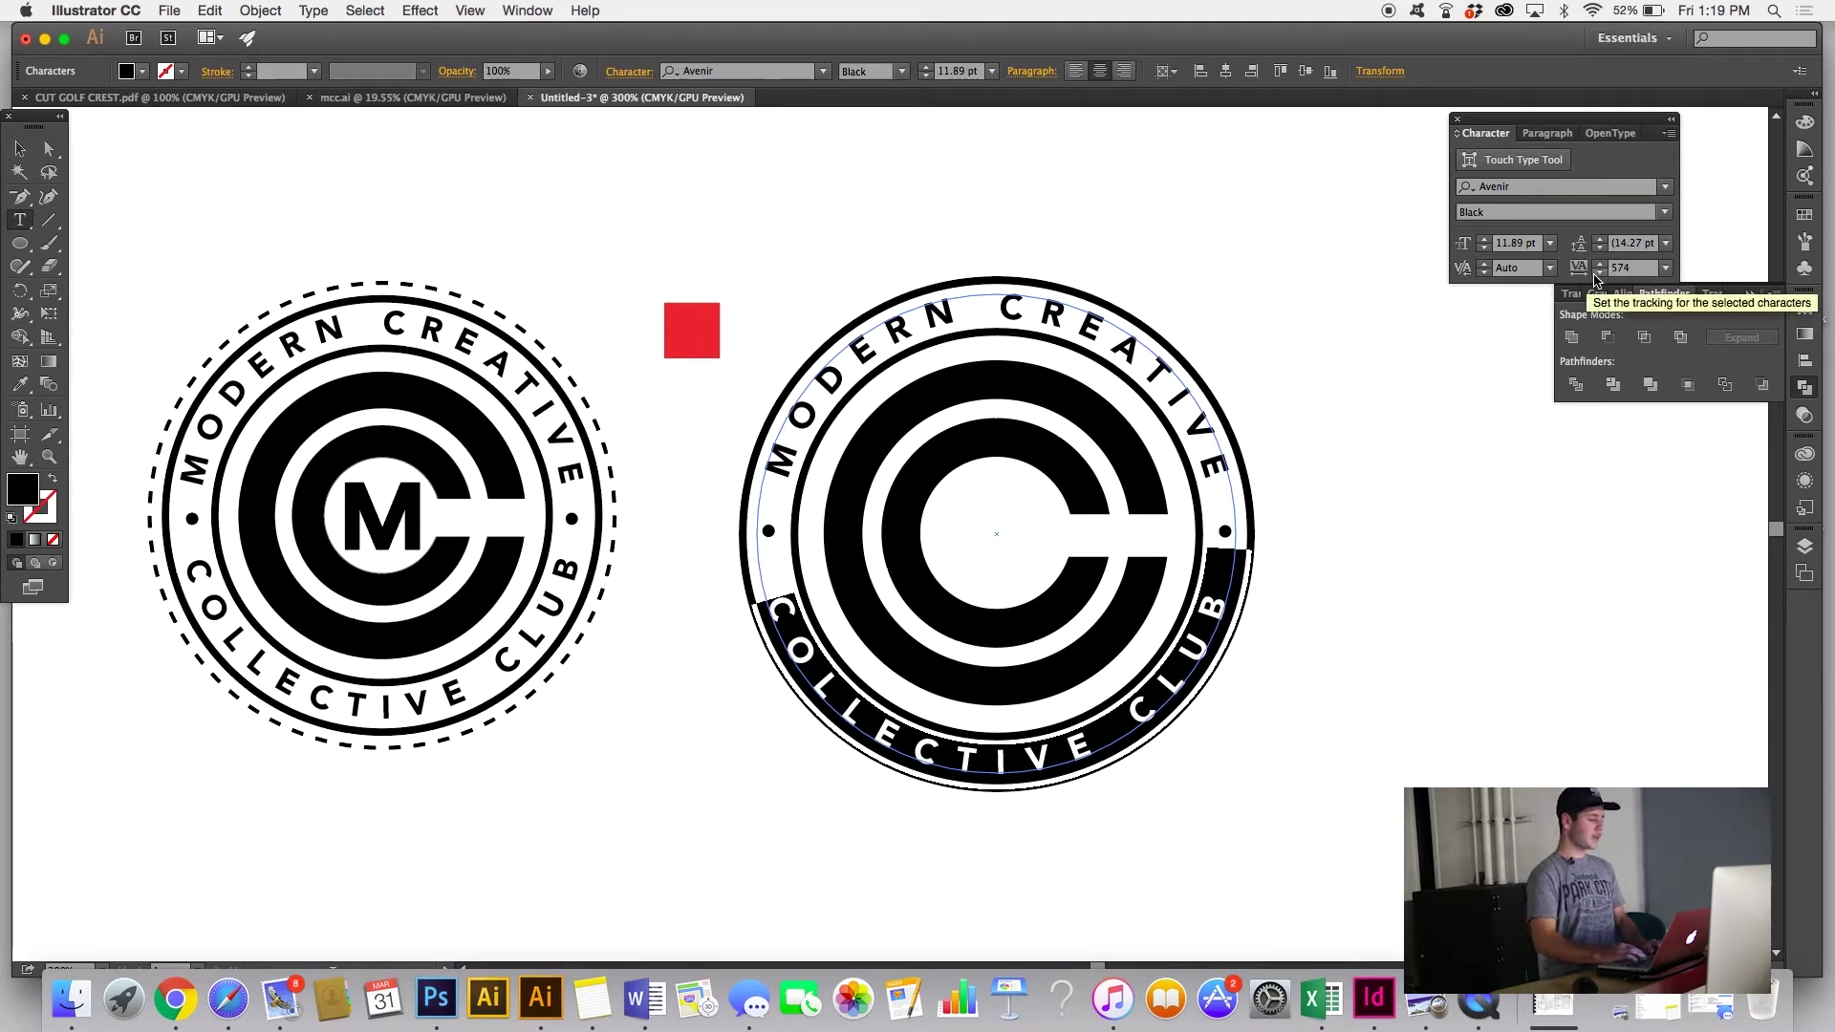
click(17, 156)
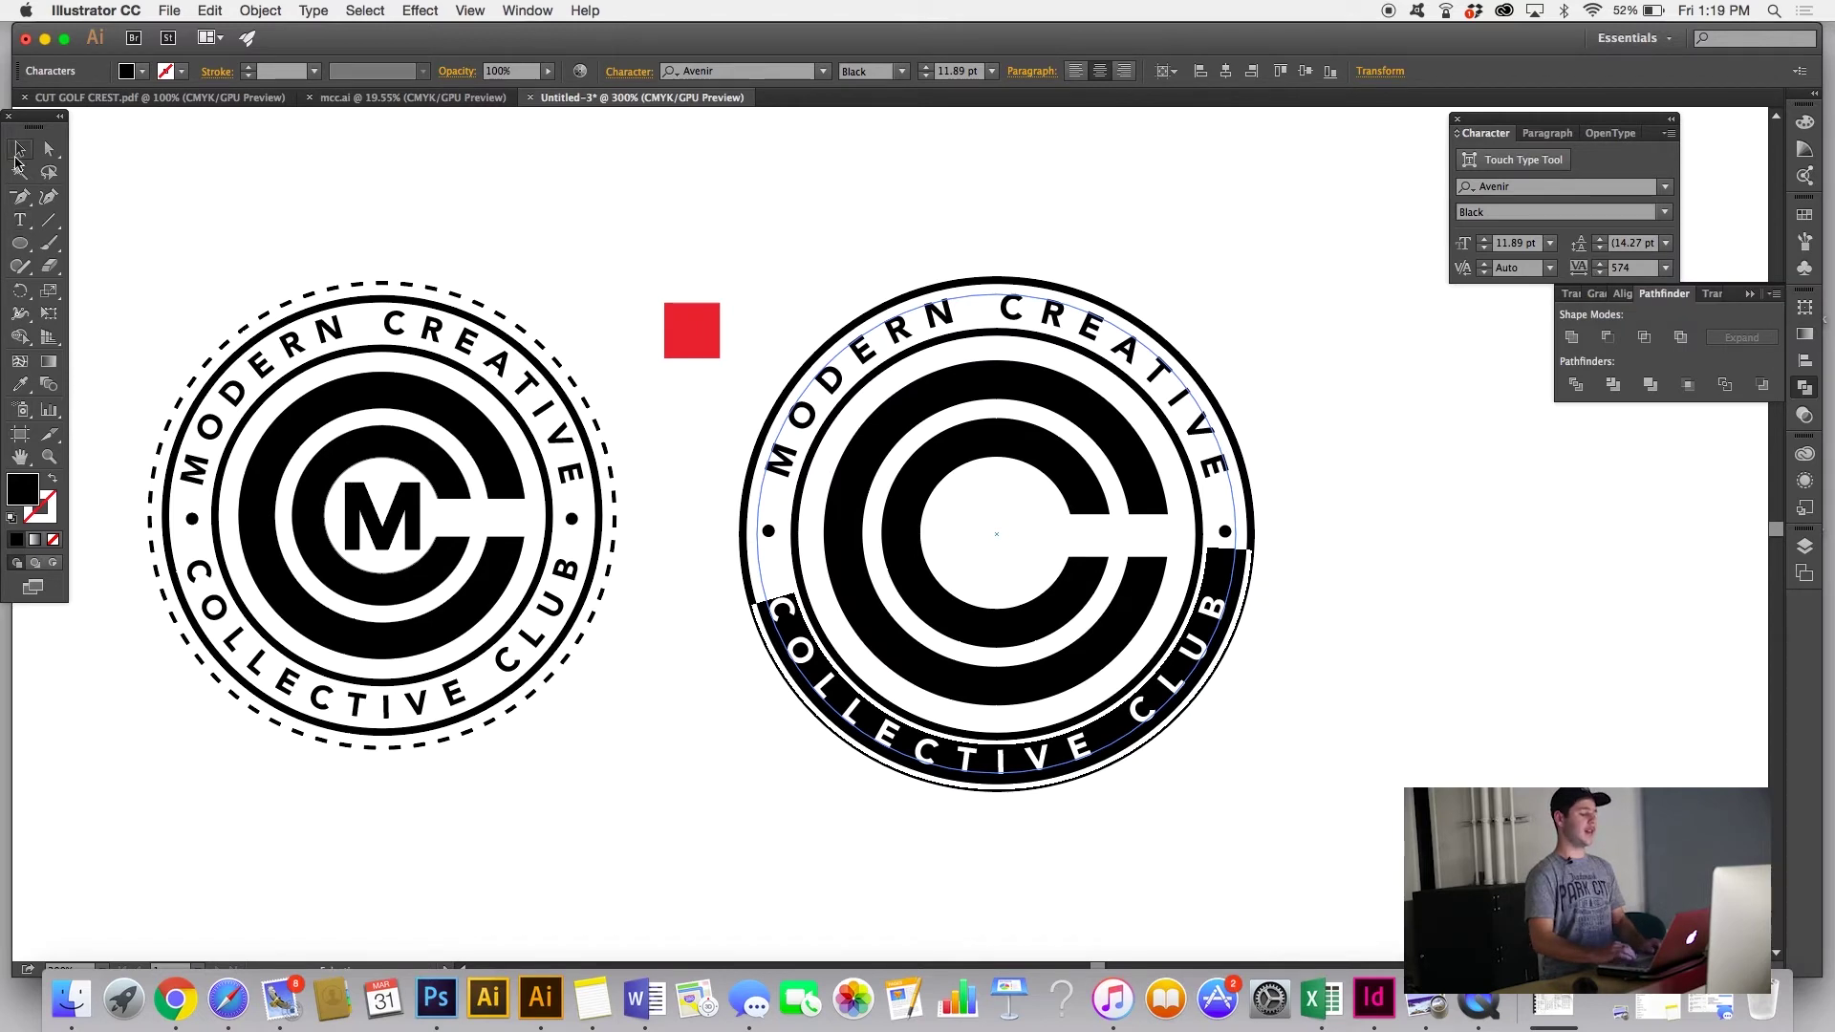
click(354, 191)
Step: Draw a horizontal line about 0.13 in long in the blank area beside the badge, give it a 2 pt stroke and deselect it
scroll(354, 191, right, 5)
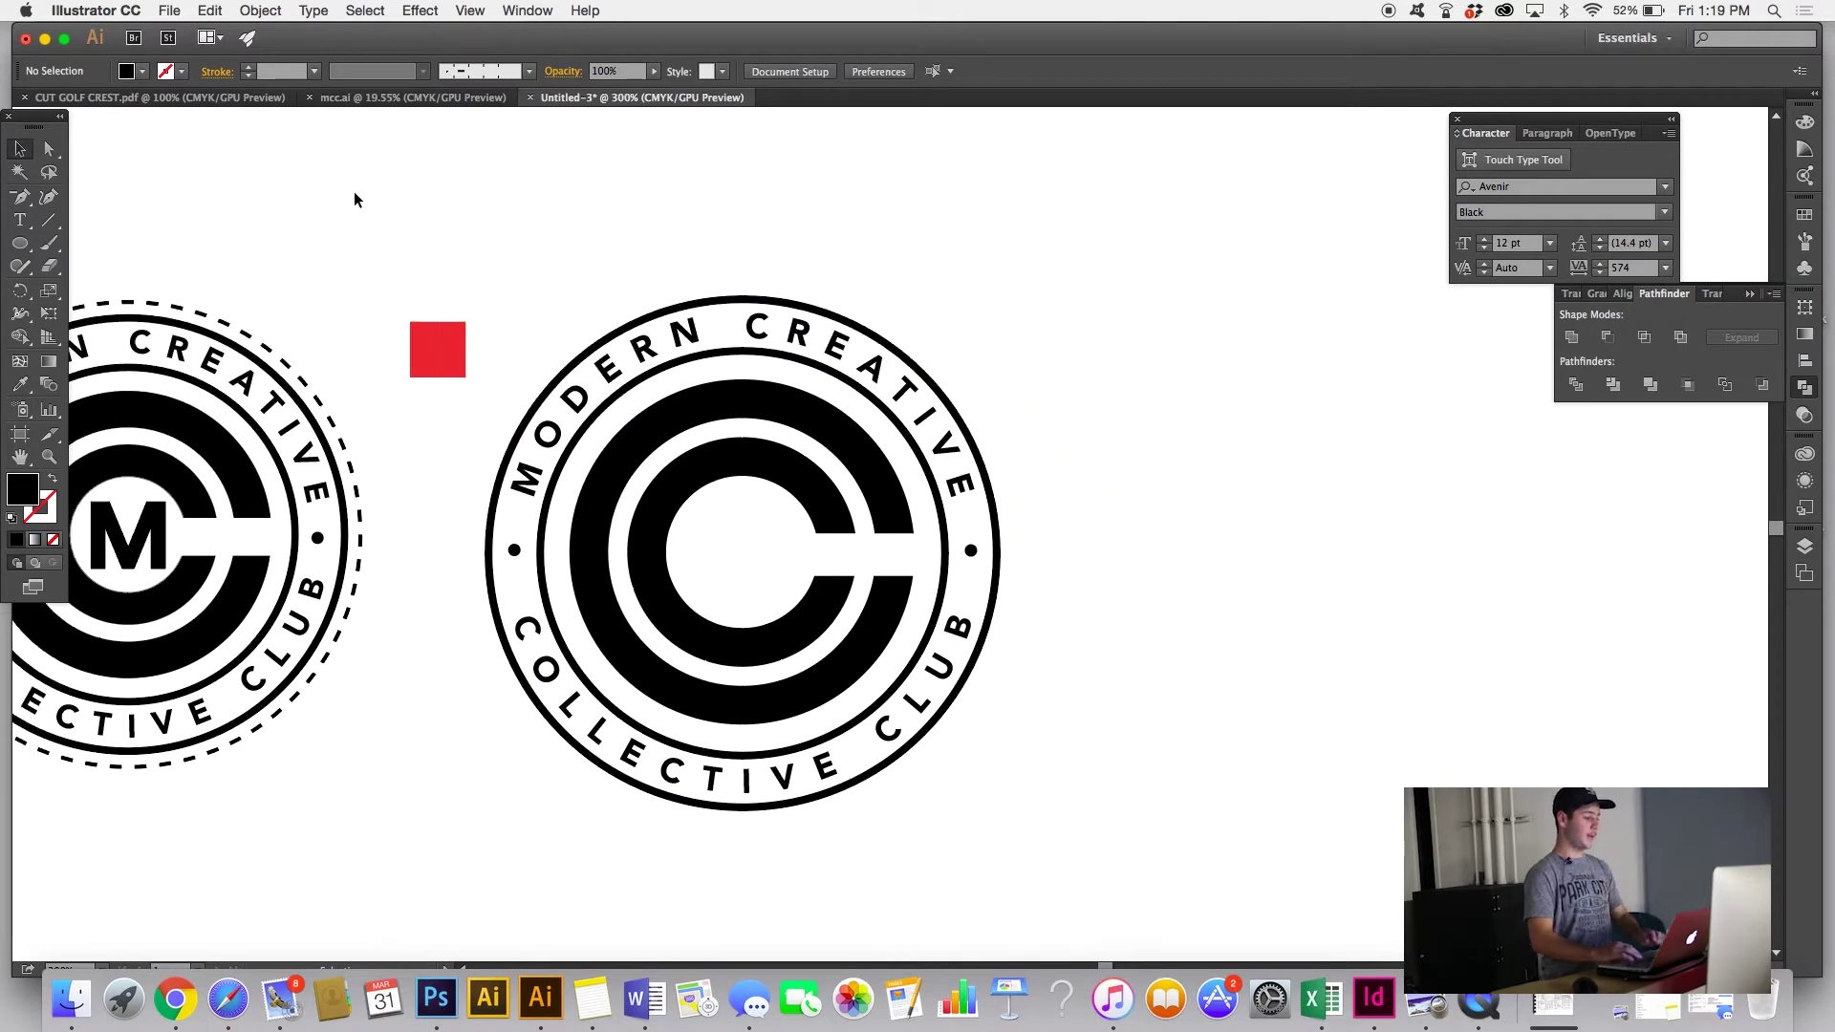
scroll(355, 199, right, 2)
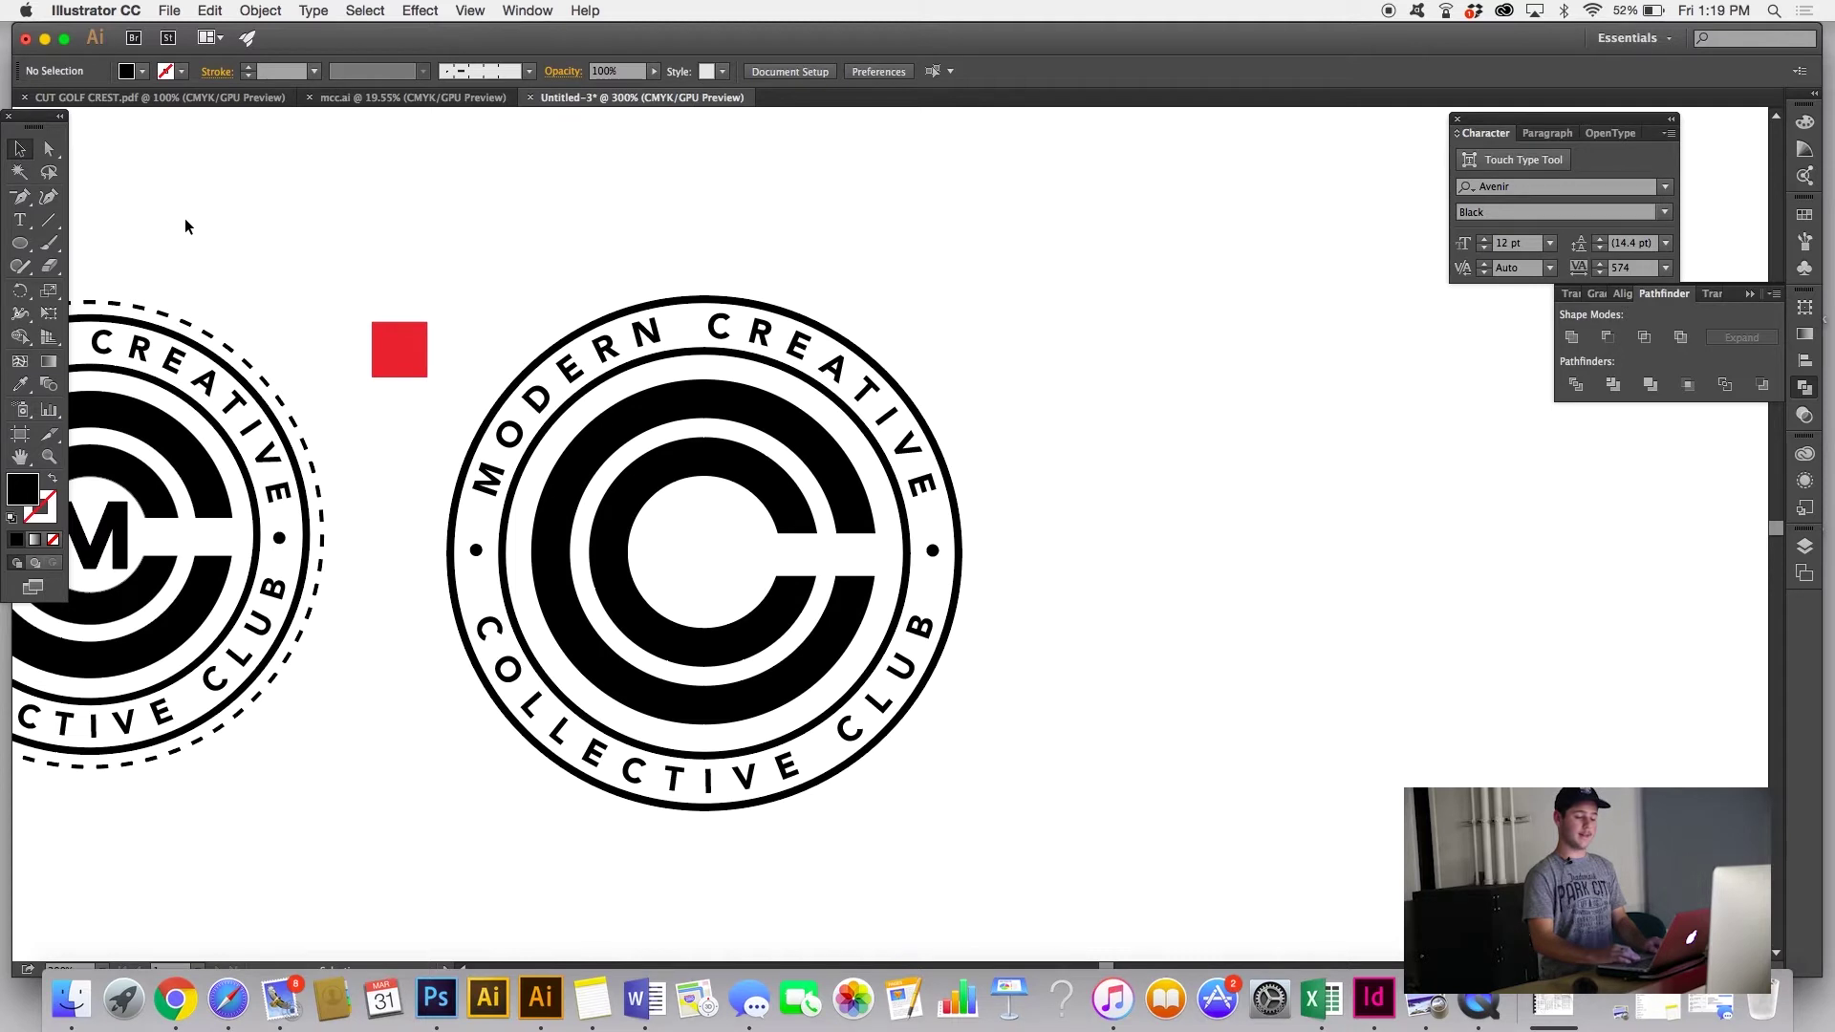
click(1803, 244)
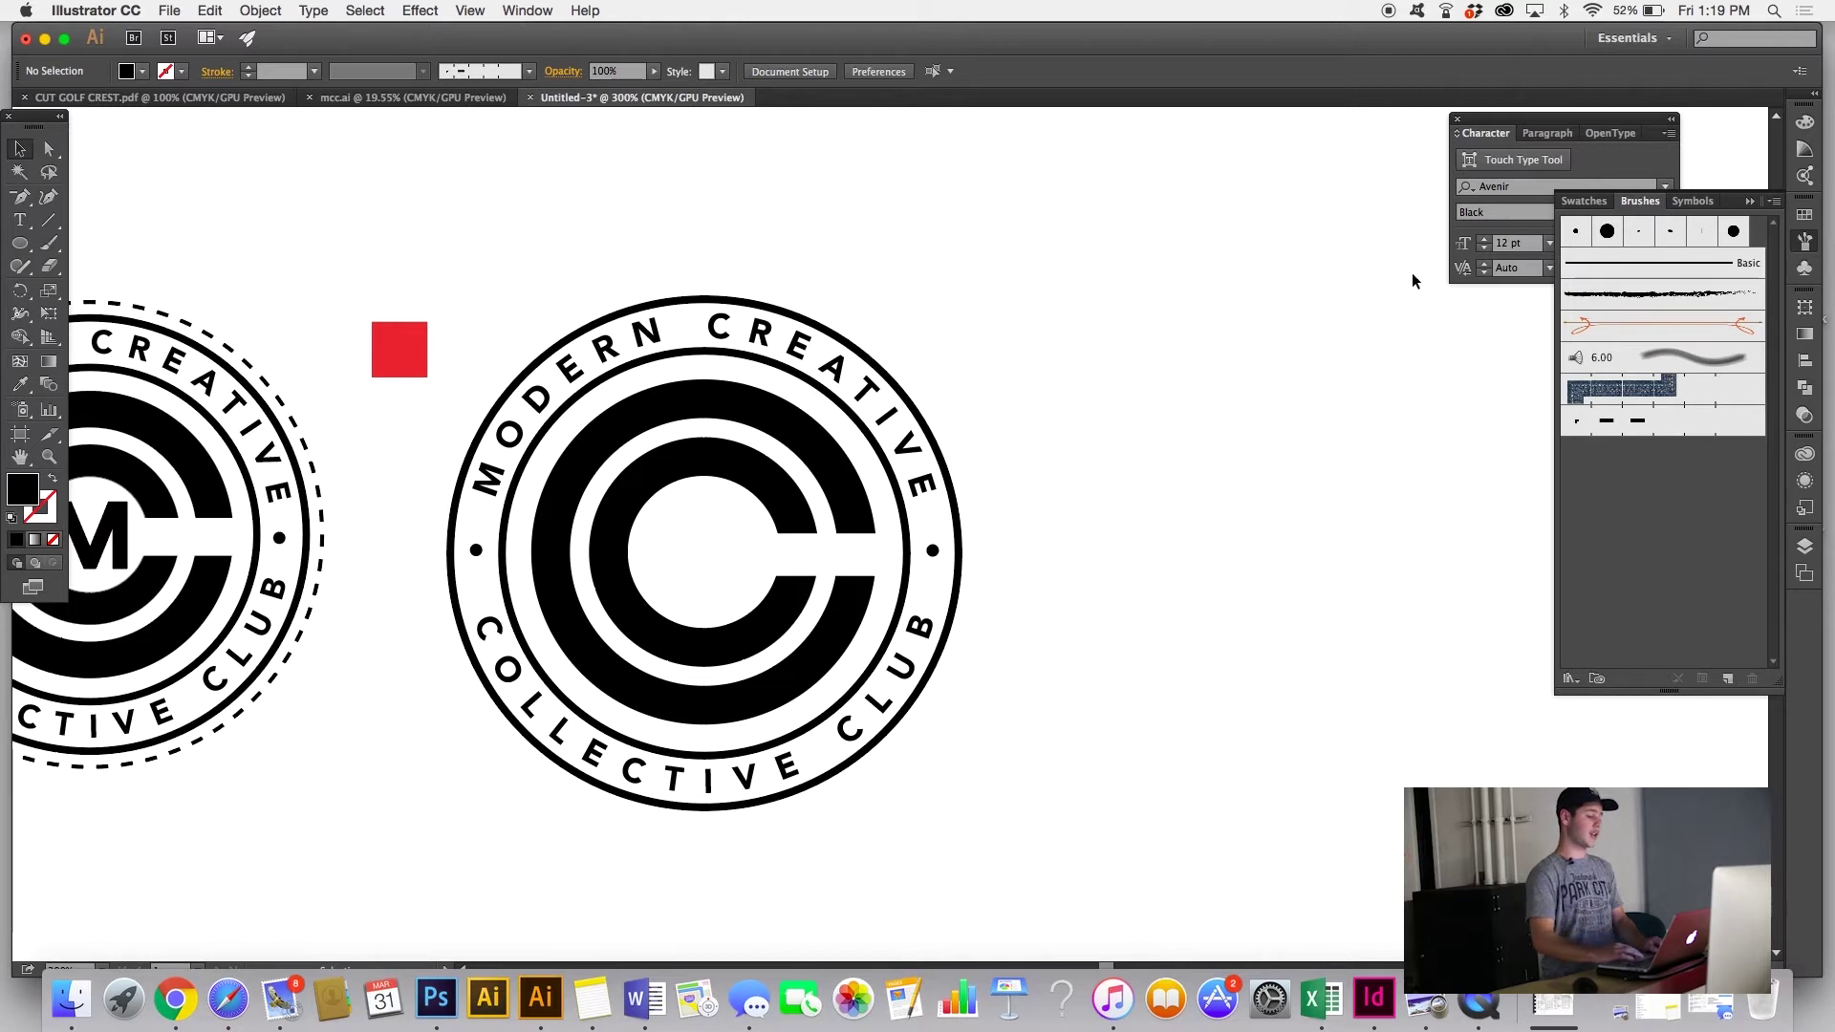
click(48, 219)
scroll(1021, 434, right, 5)
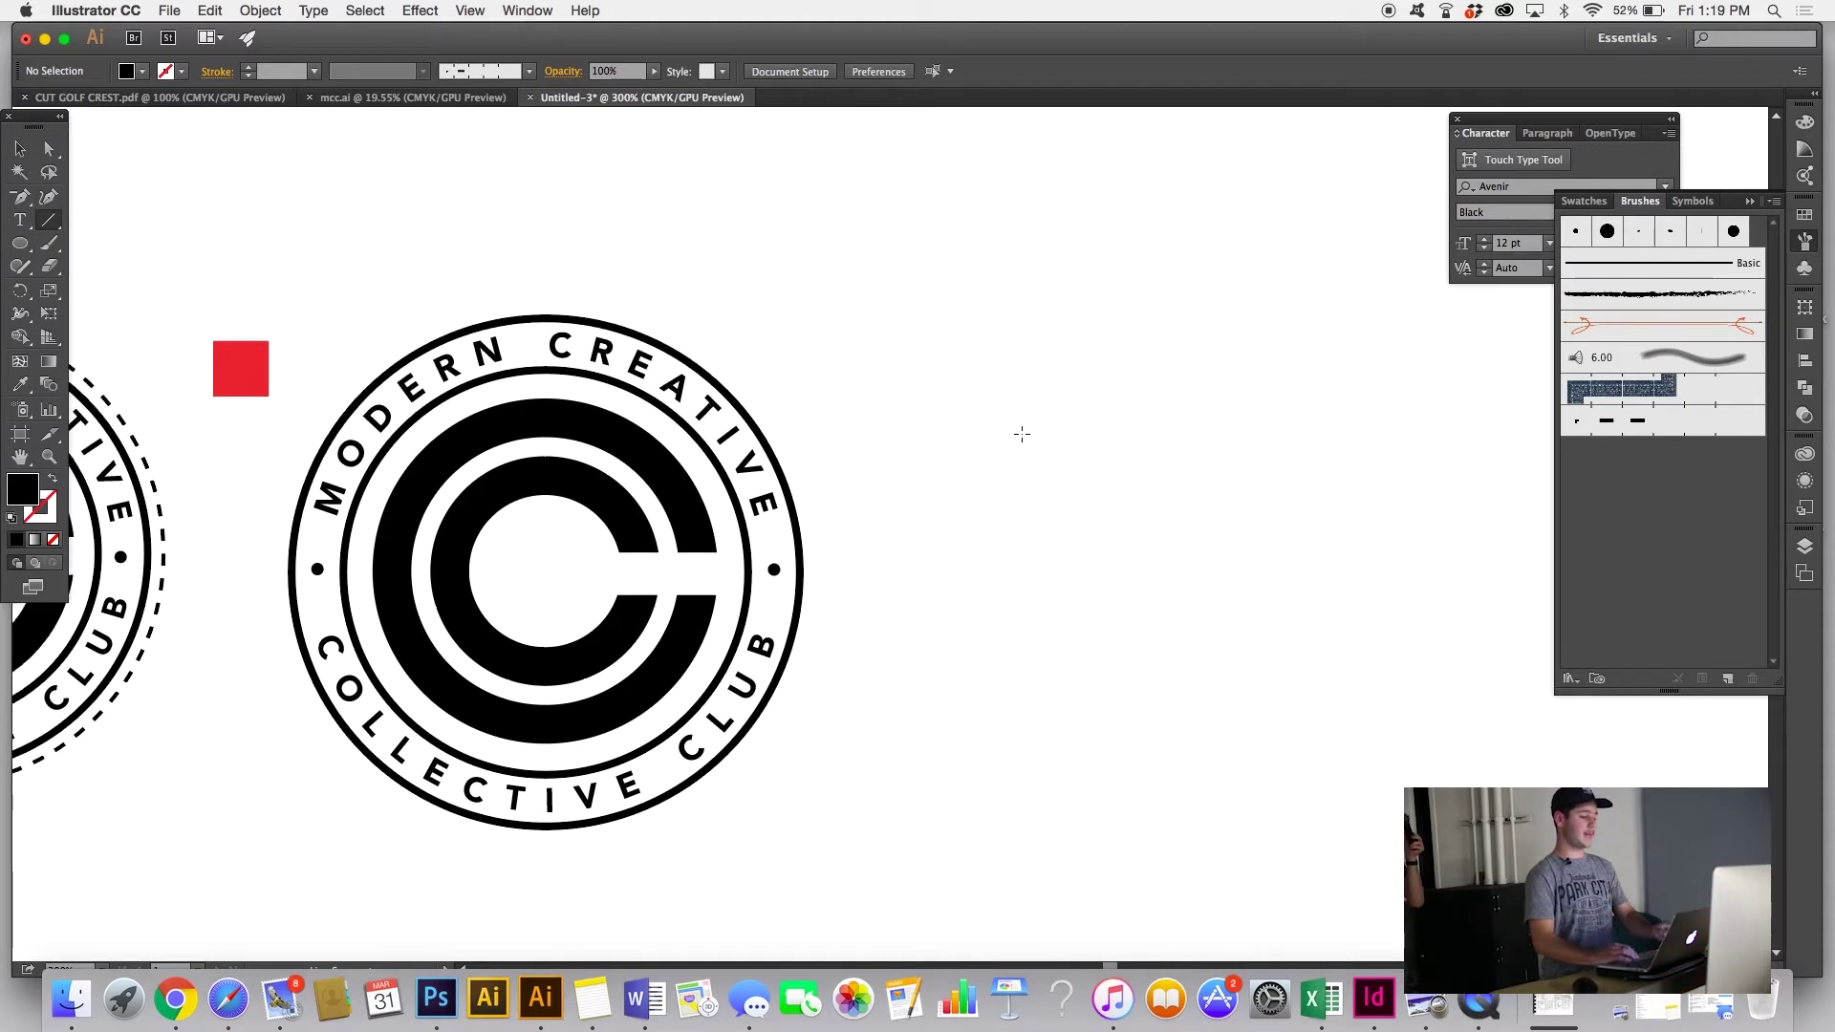
scroll(1021, 434, left, 10)
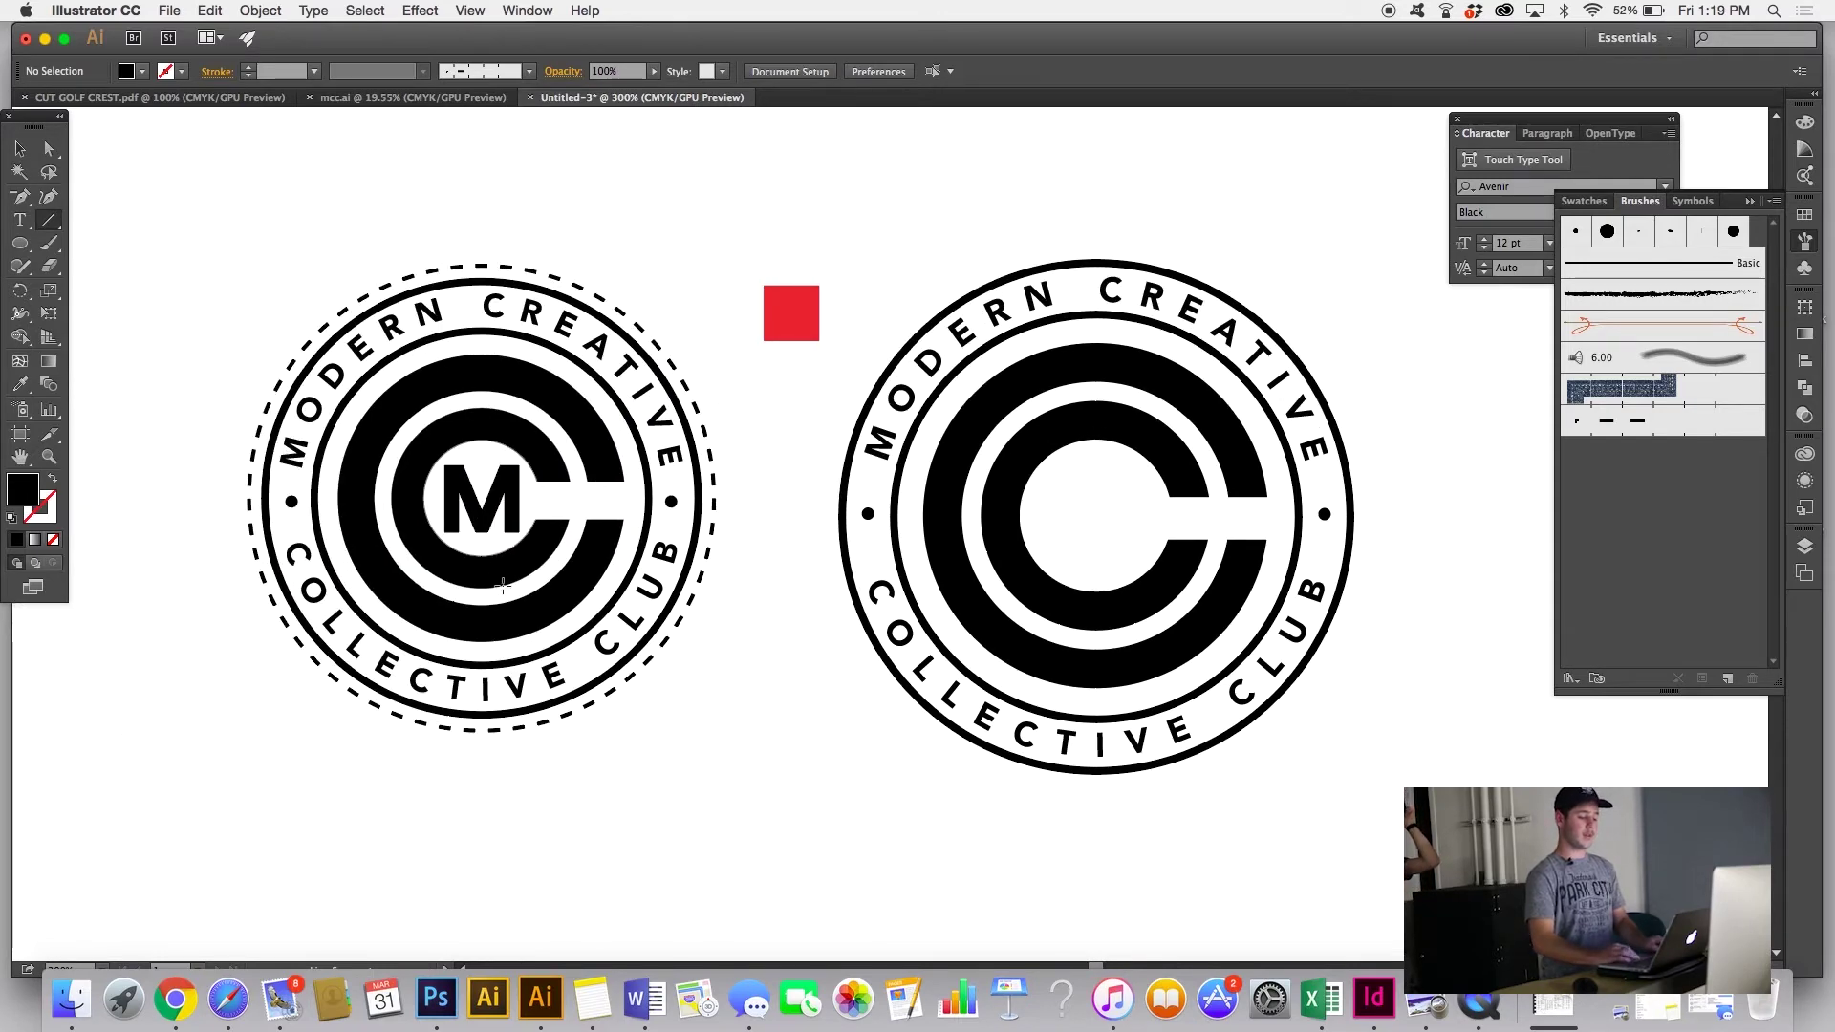
scroll(729, 561, right, 9)
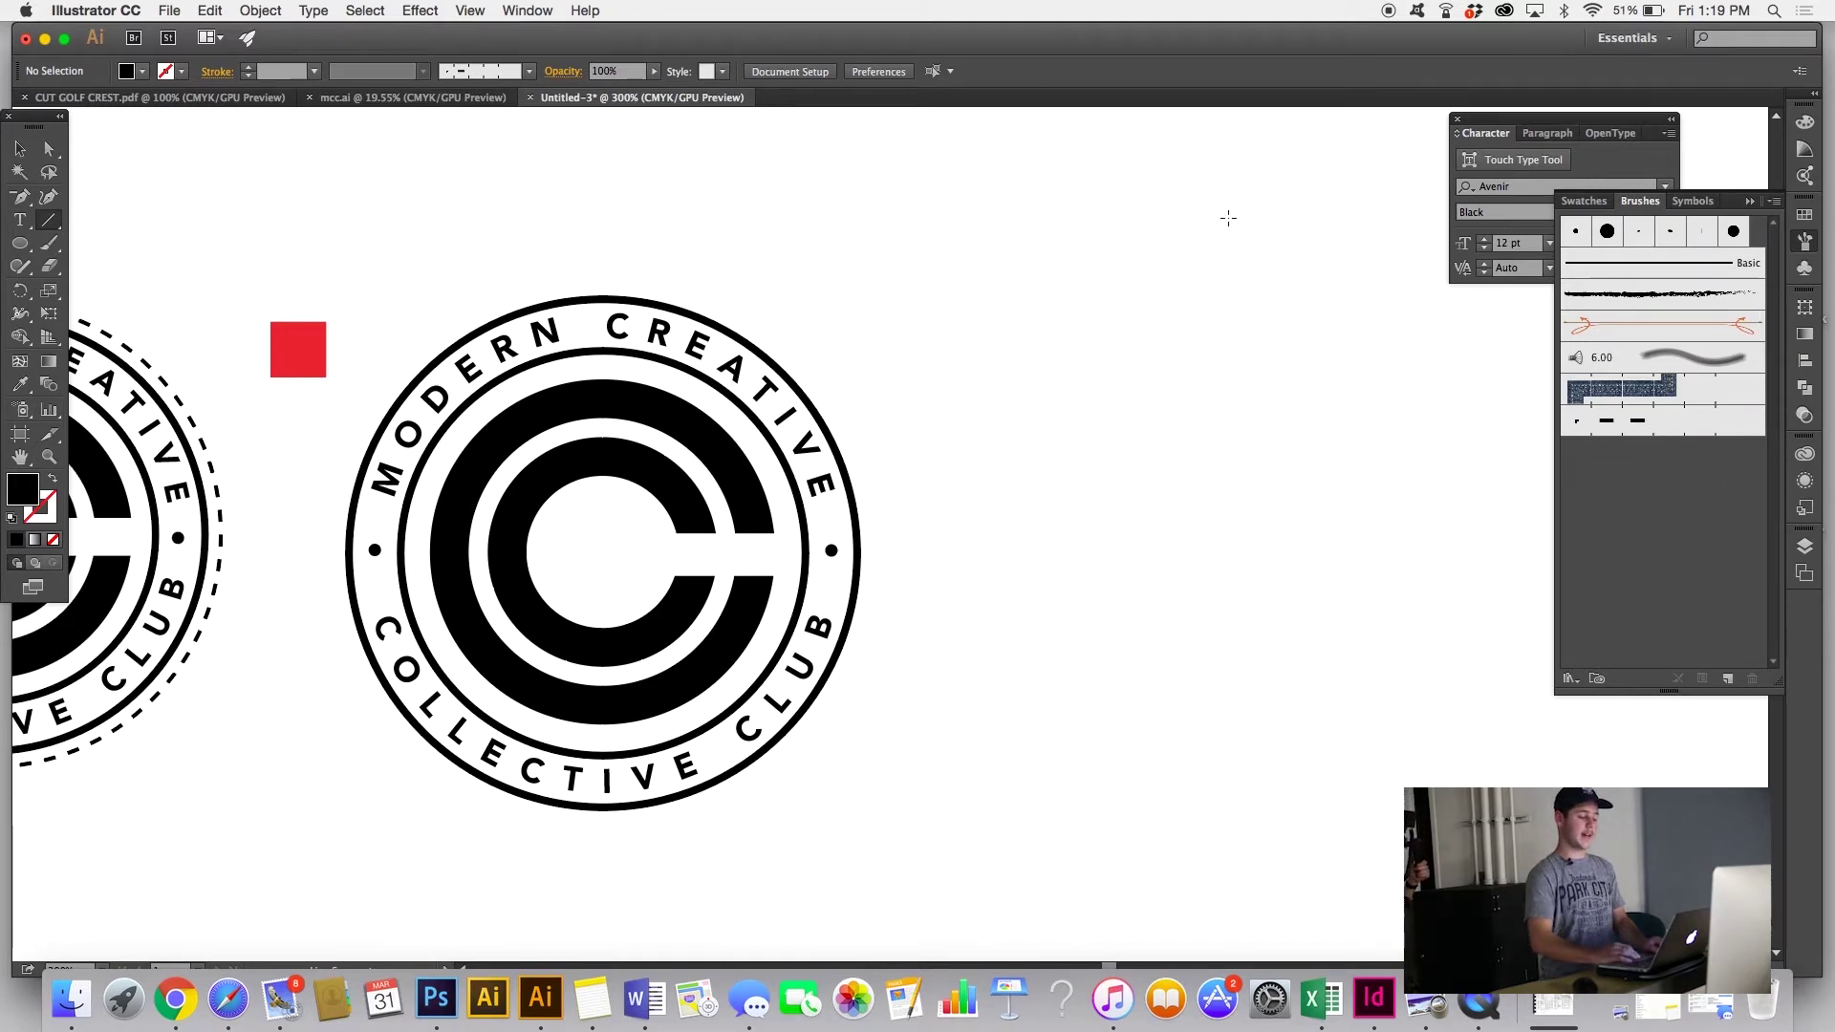
key(super+equal)
key(super+equal)
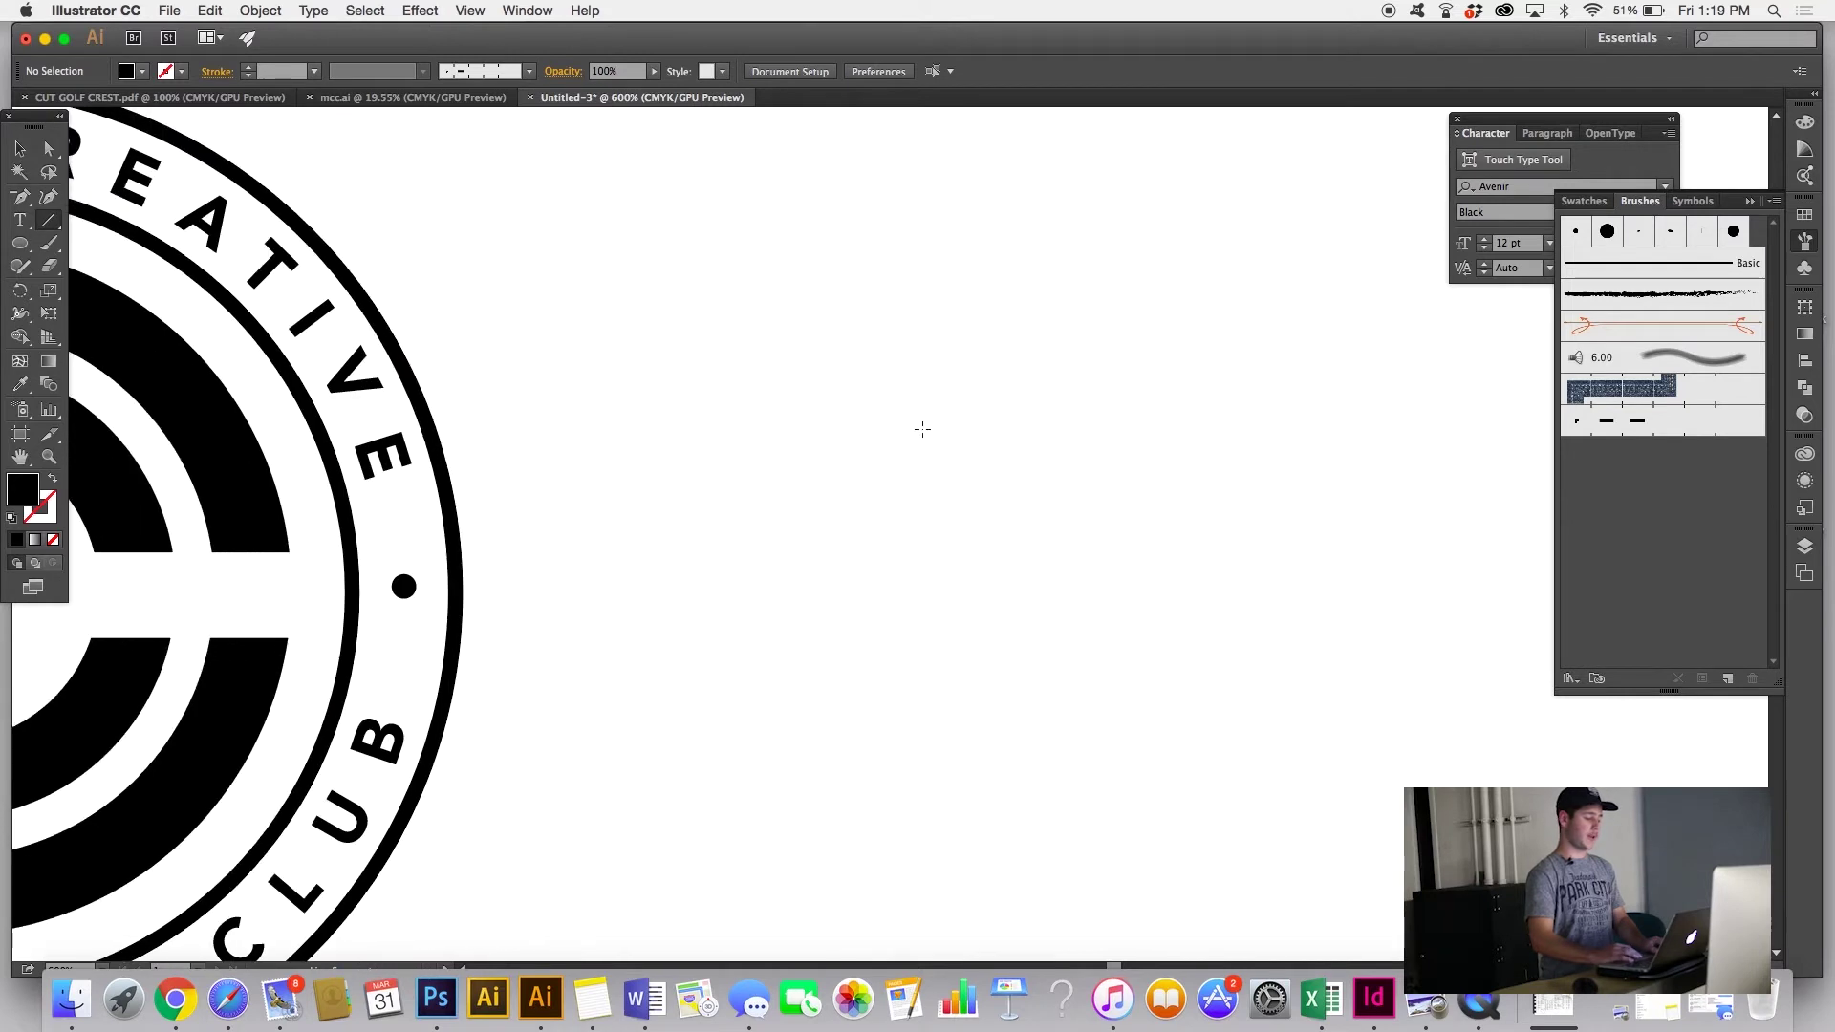
drag(973, 430, 974, 429)
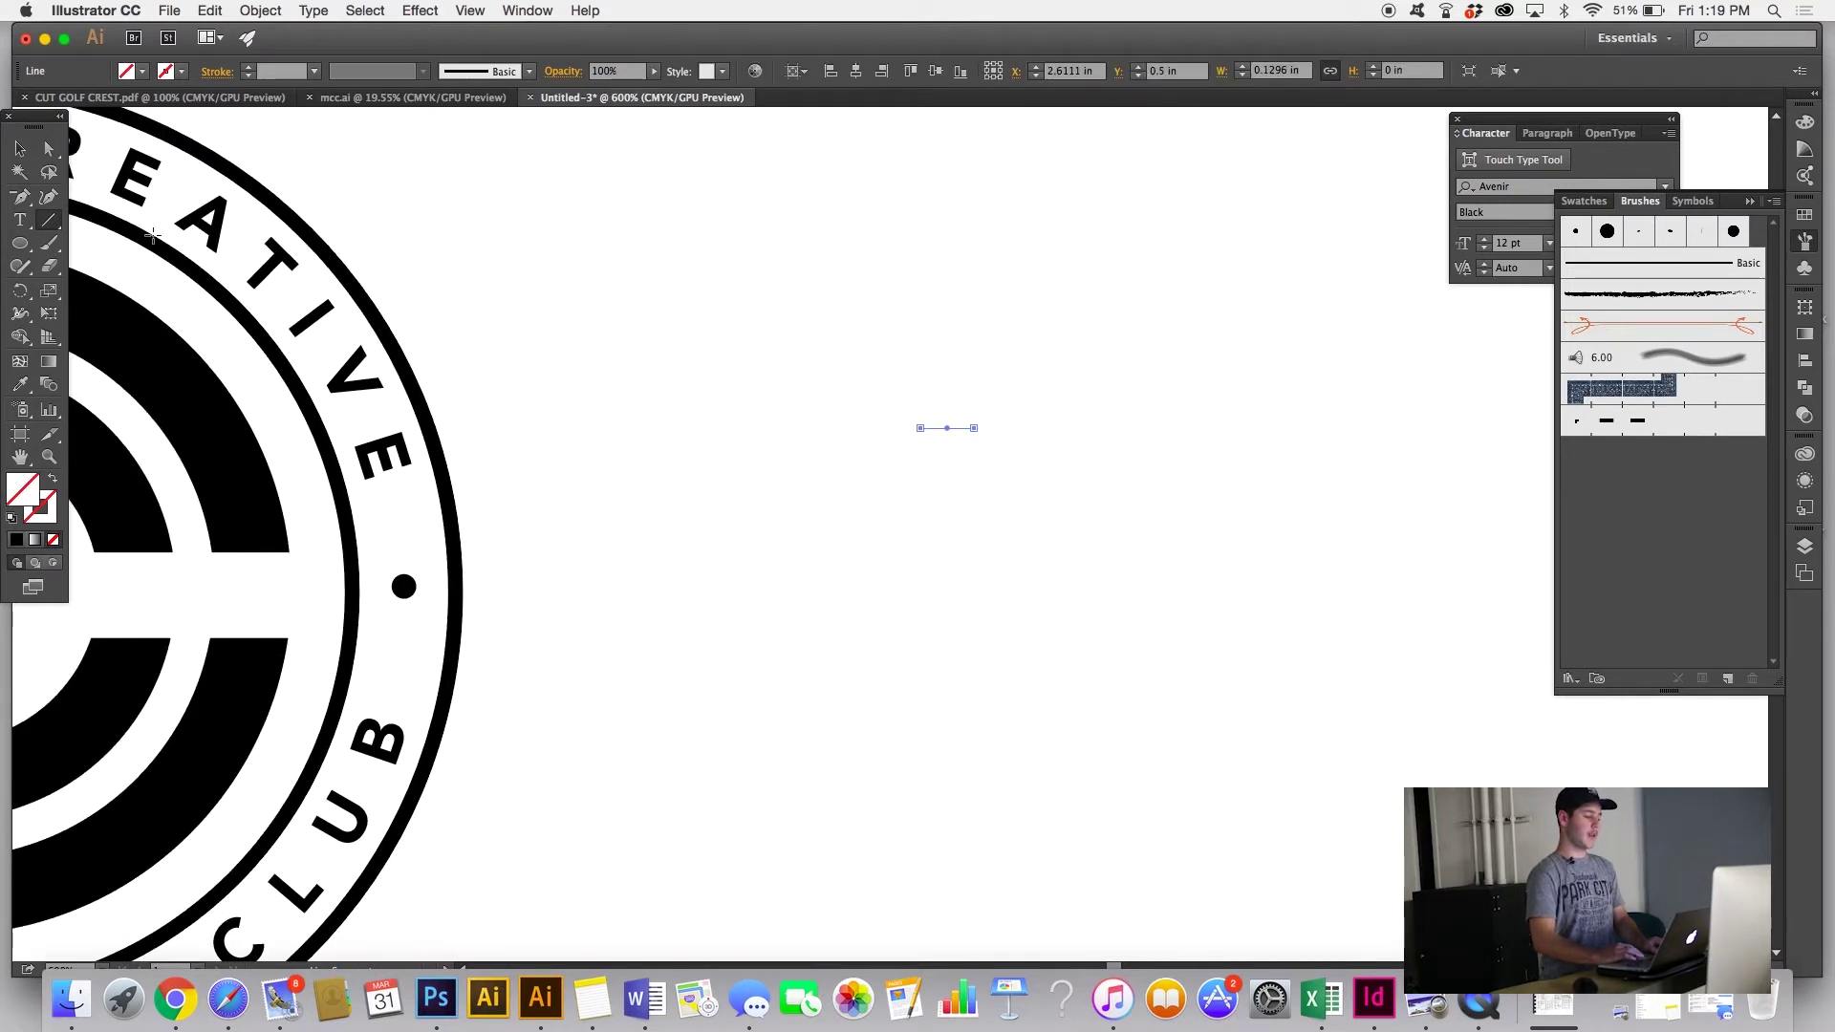
click(248, 67)
click(248, 69)
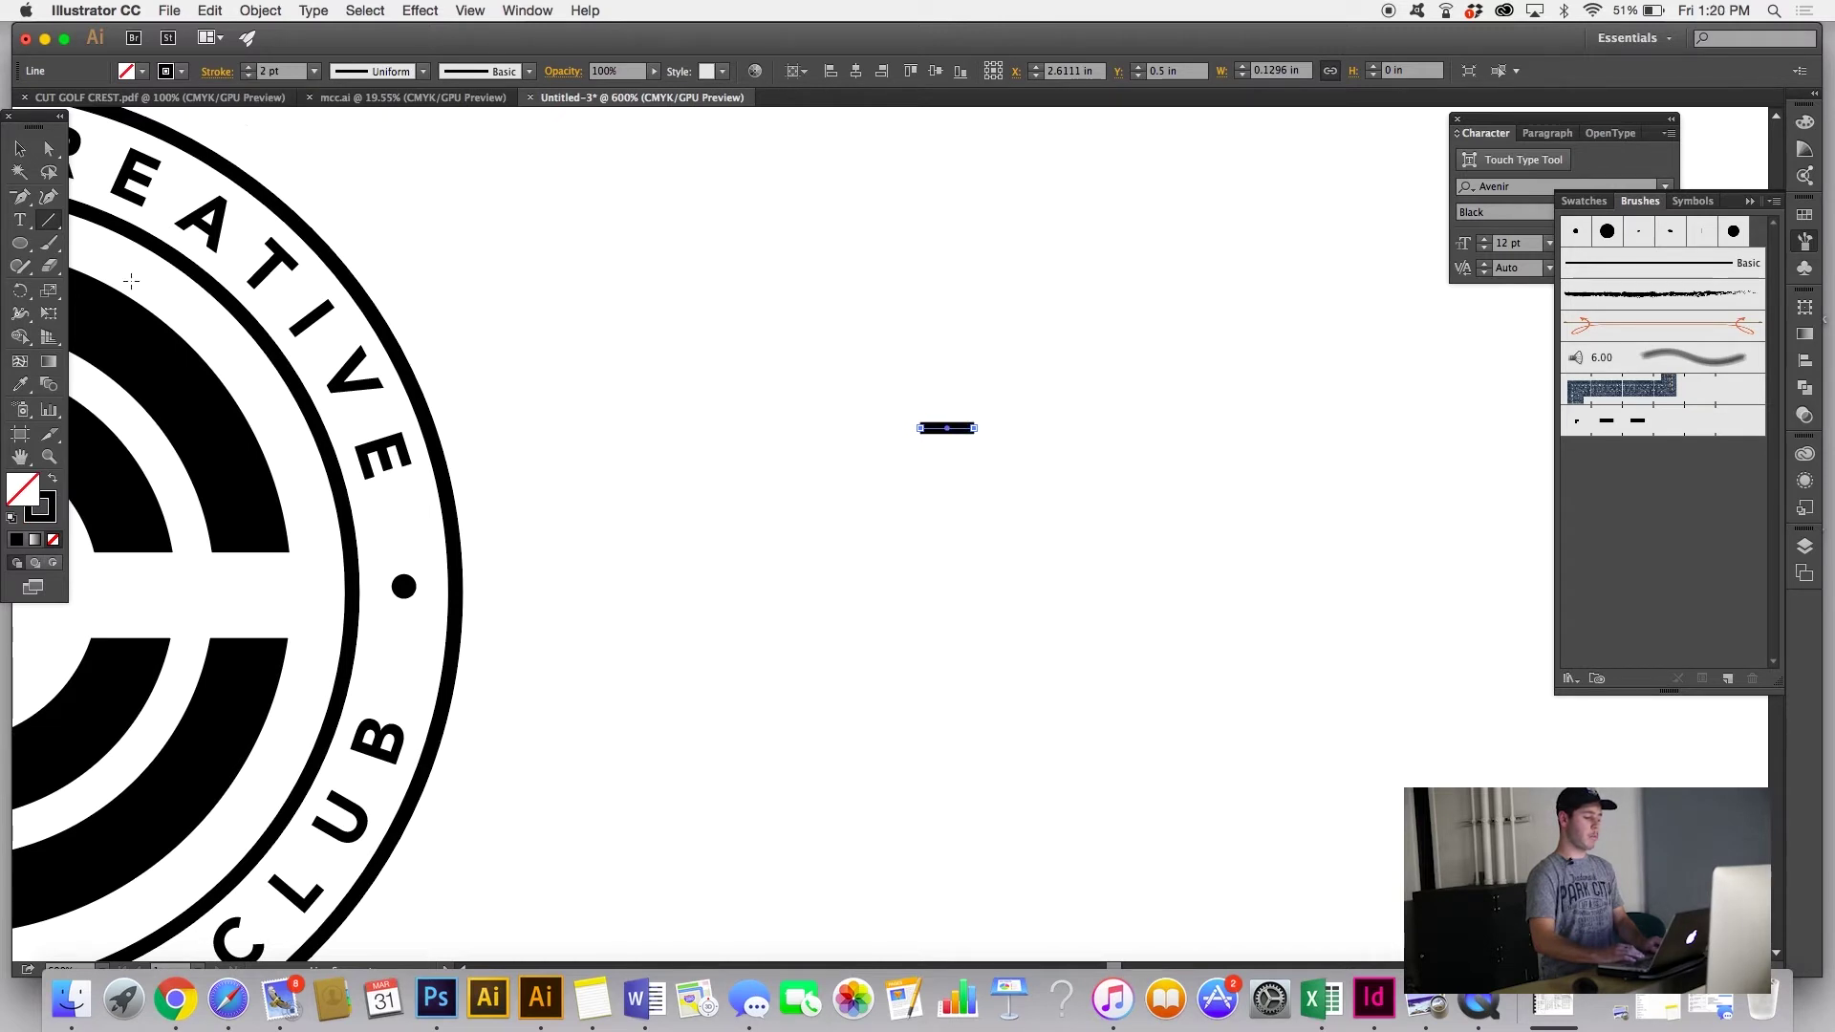
click(19, 149)
click(500, 172)
Step: Draw a rectangle about 0.31 by 0.25 in around the short dash, positioned so the dash sits roughly in its middle
drag(20, 243, 132, 265)
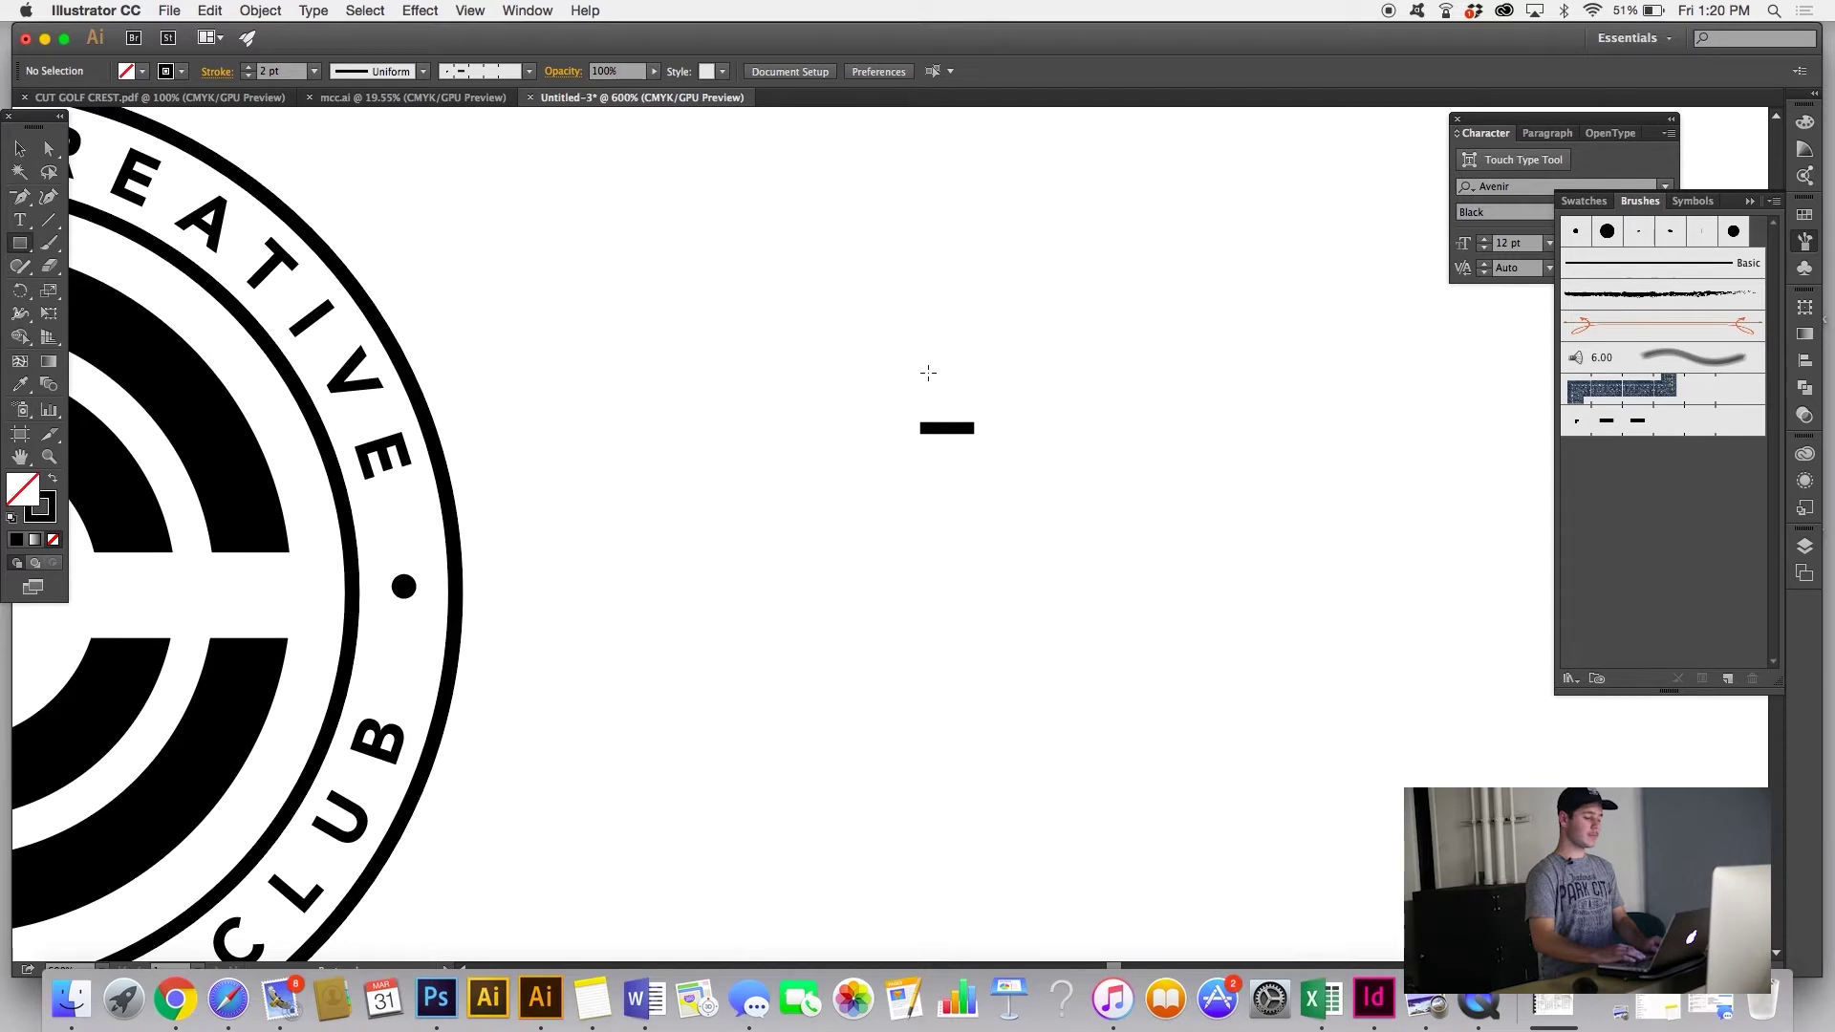
drag(898, 374, 1025, 478)
key(Down)
key(Left)
key(Left)
key(Up)
key(Right)
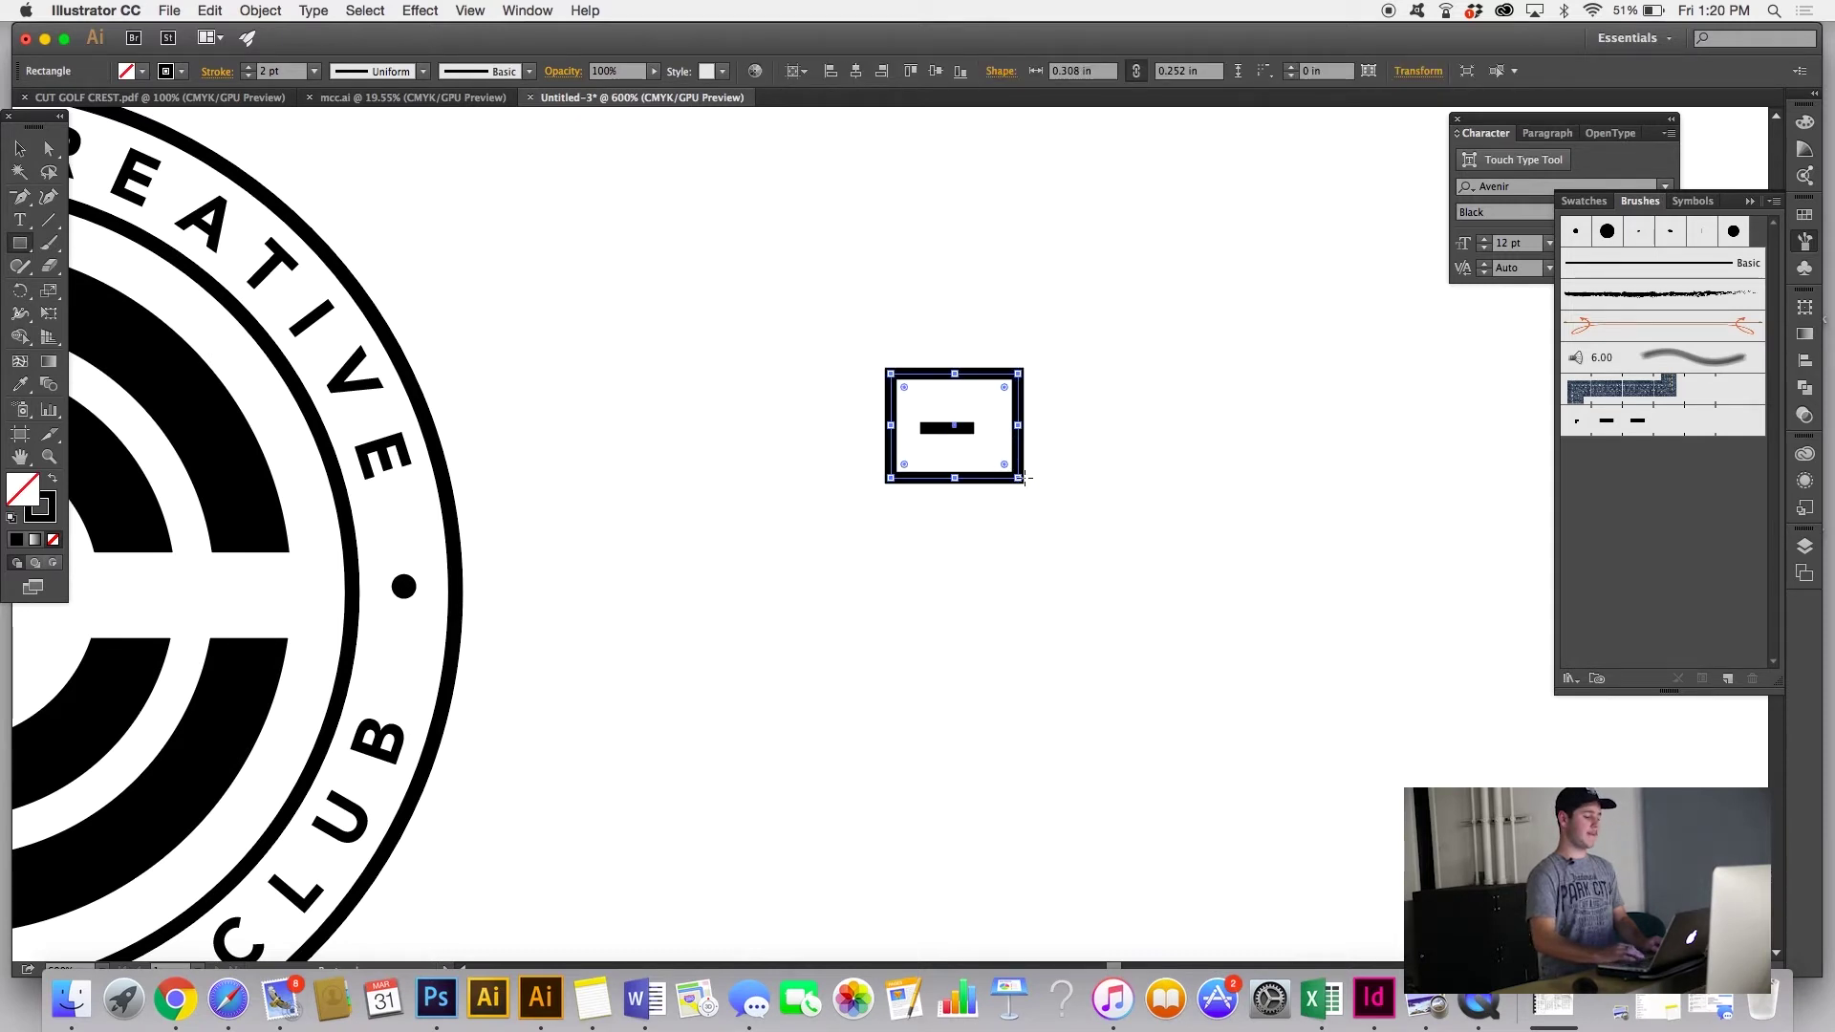
Step: Align the dash and rectangle to the selection so they are centred on each other horizontally and vertically
click(19, 148)
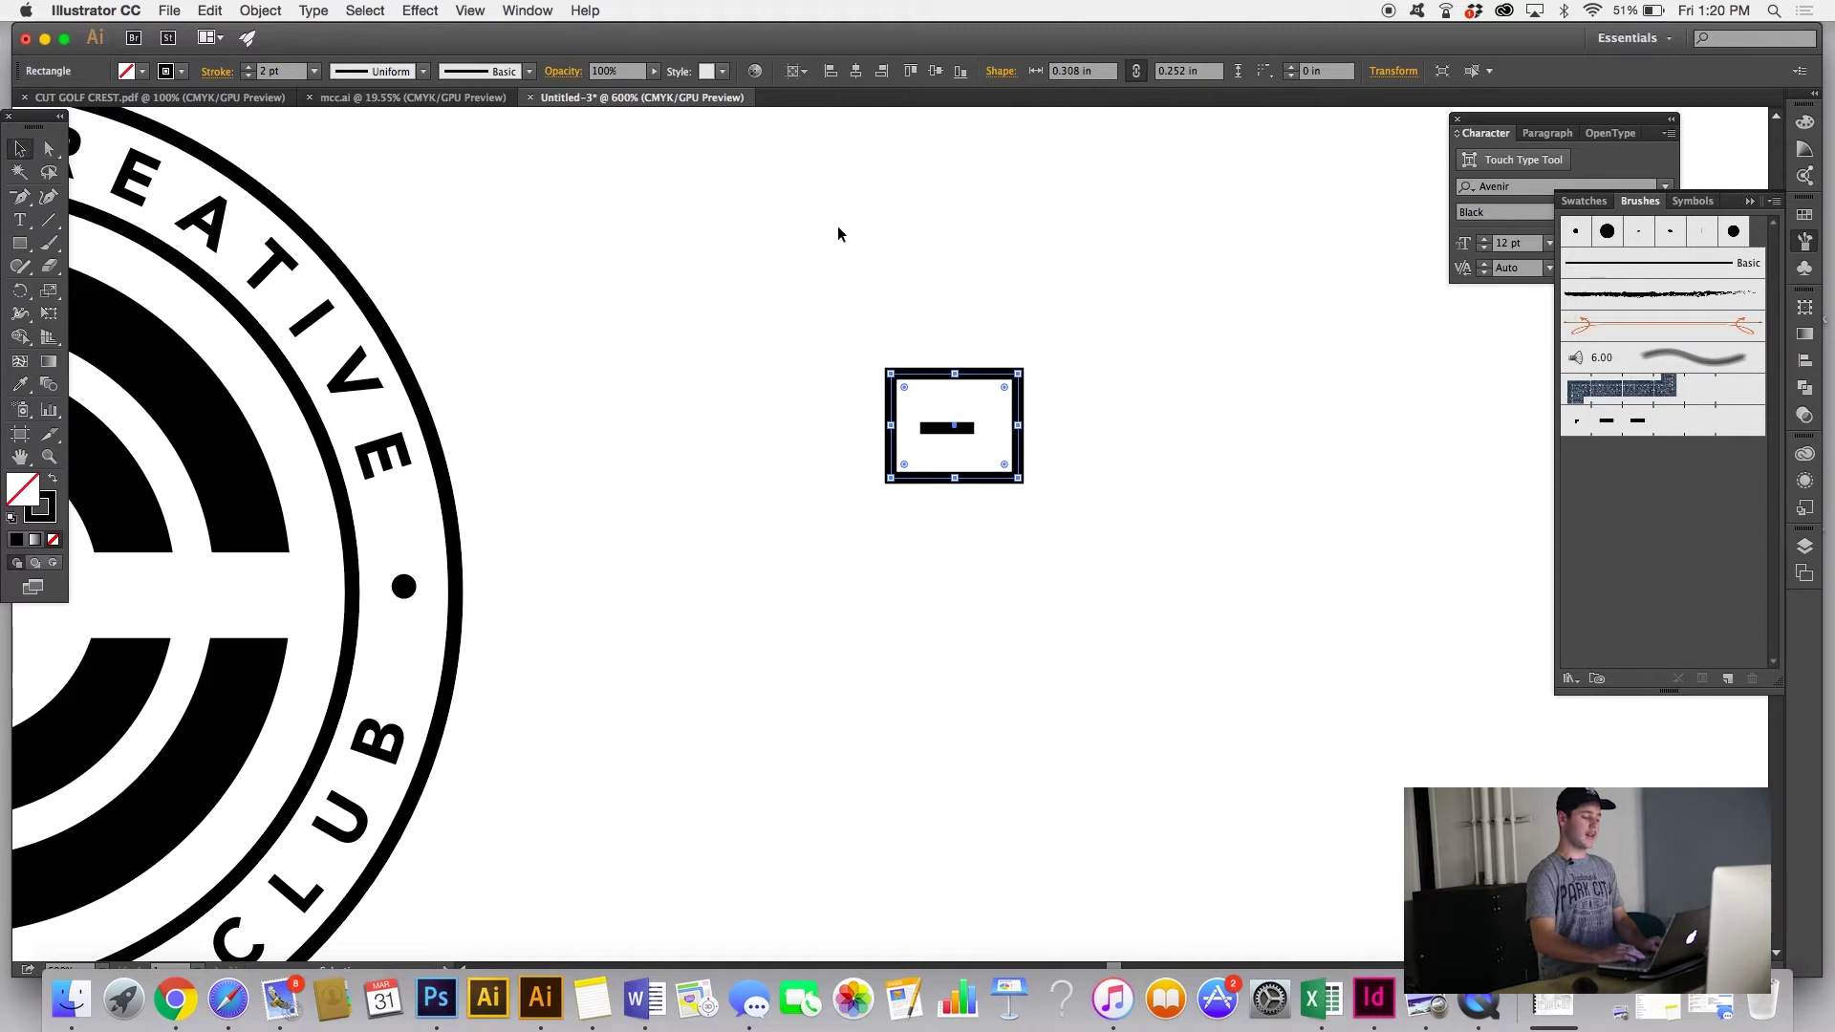
drag(839, 235, 1107, 552)
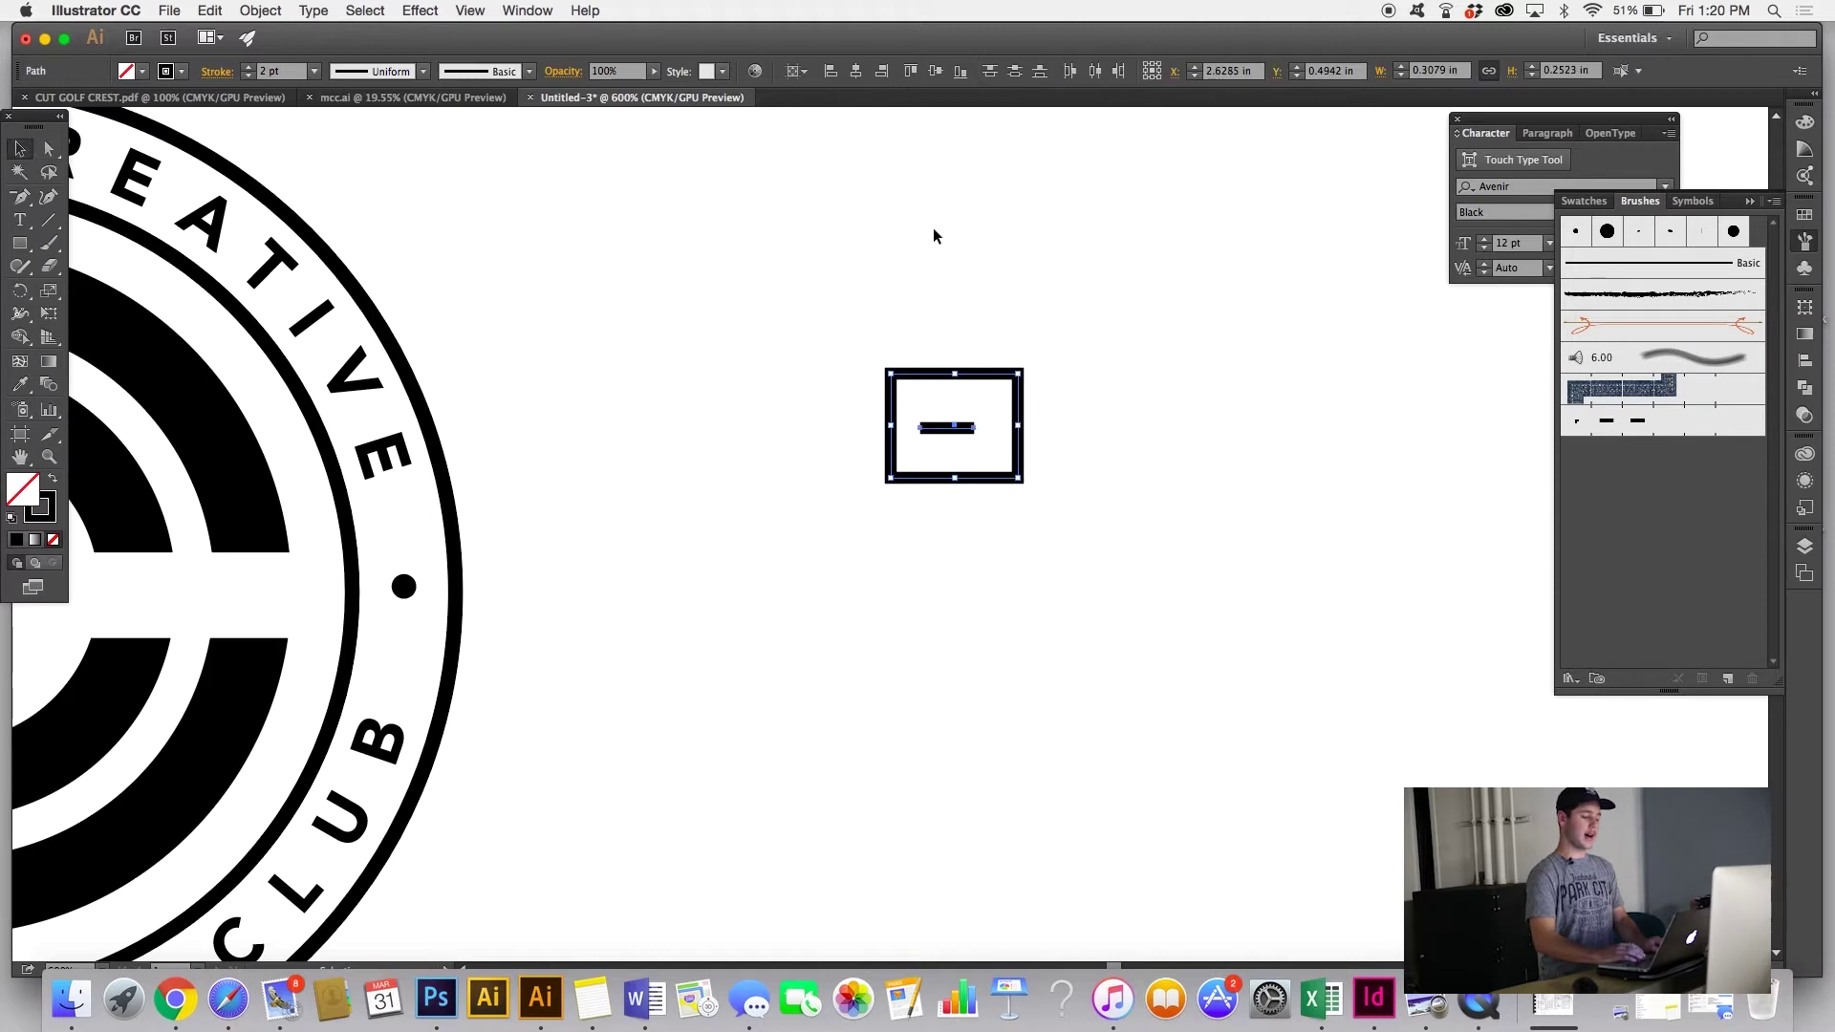
click(854, 76)
click(1152, 71)
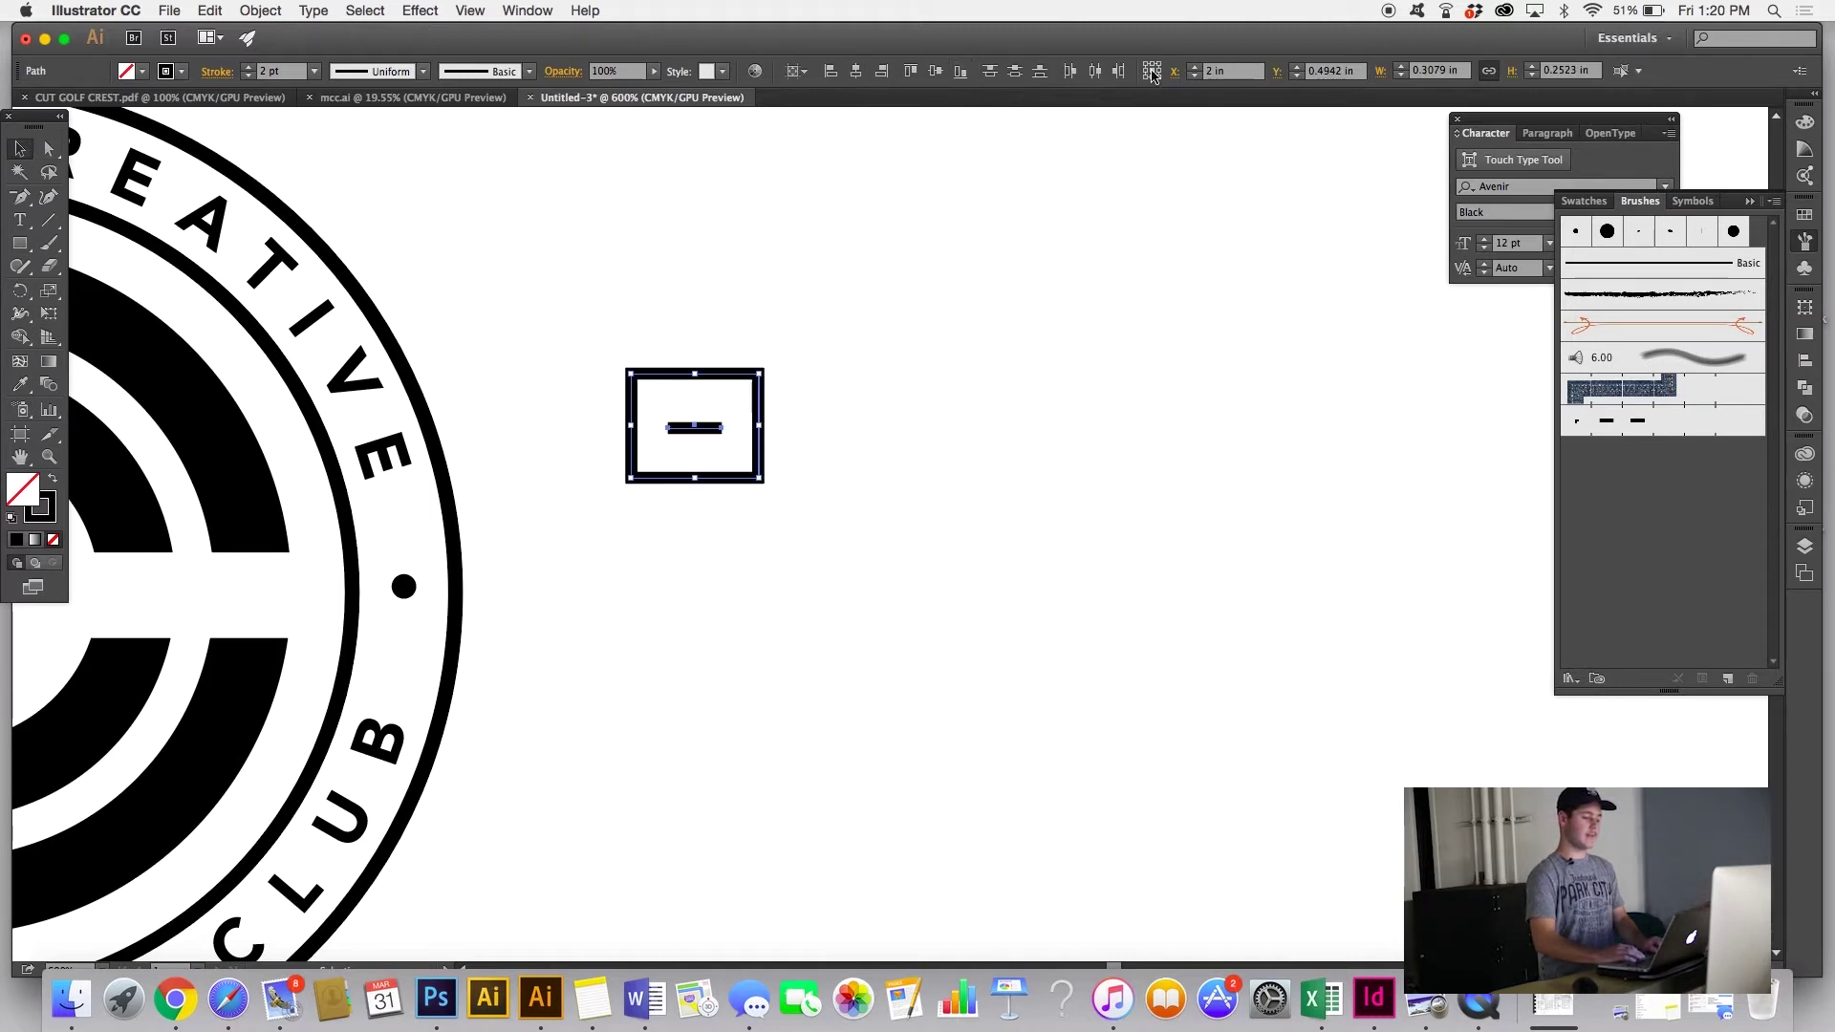
click(796, 71)
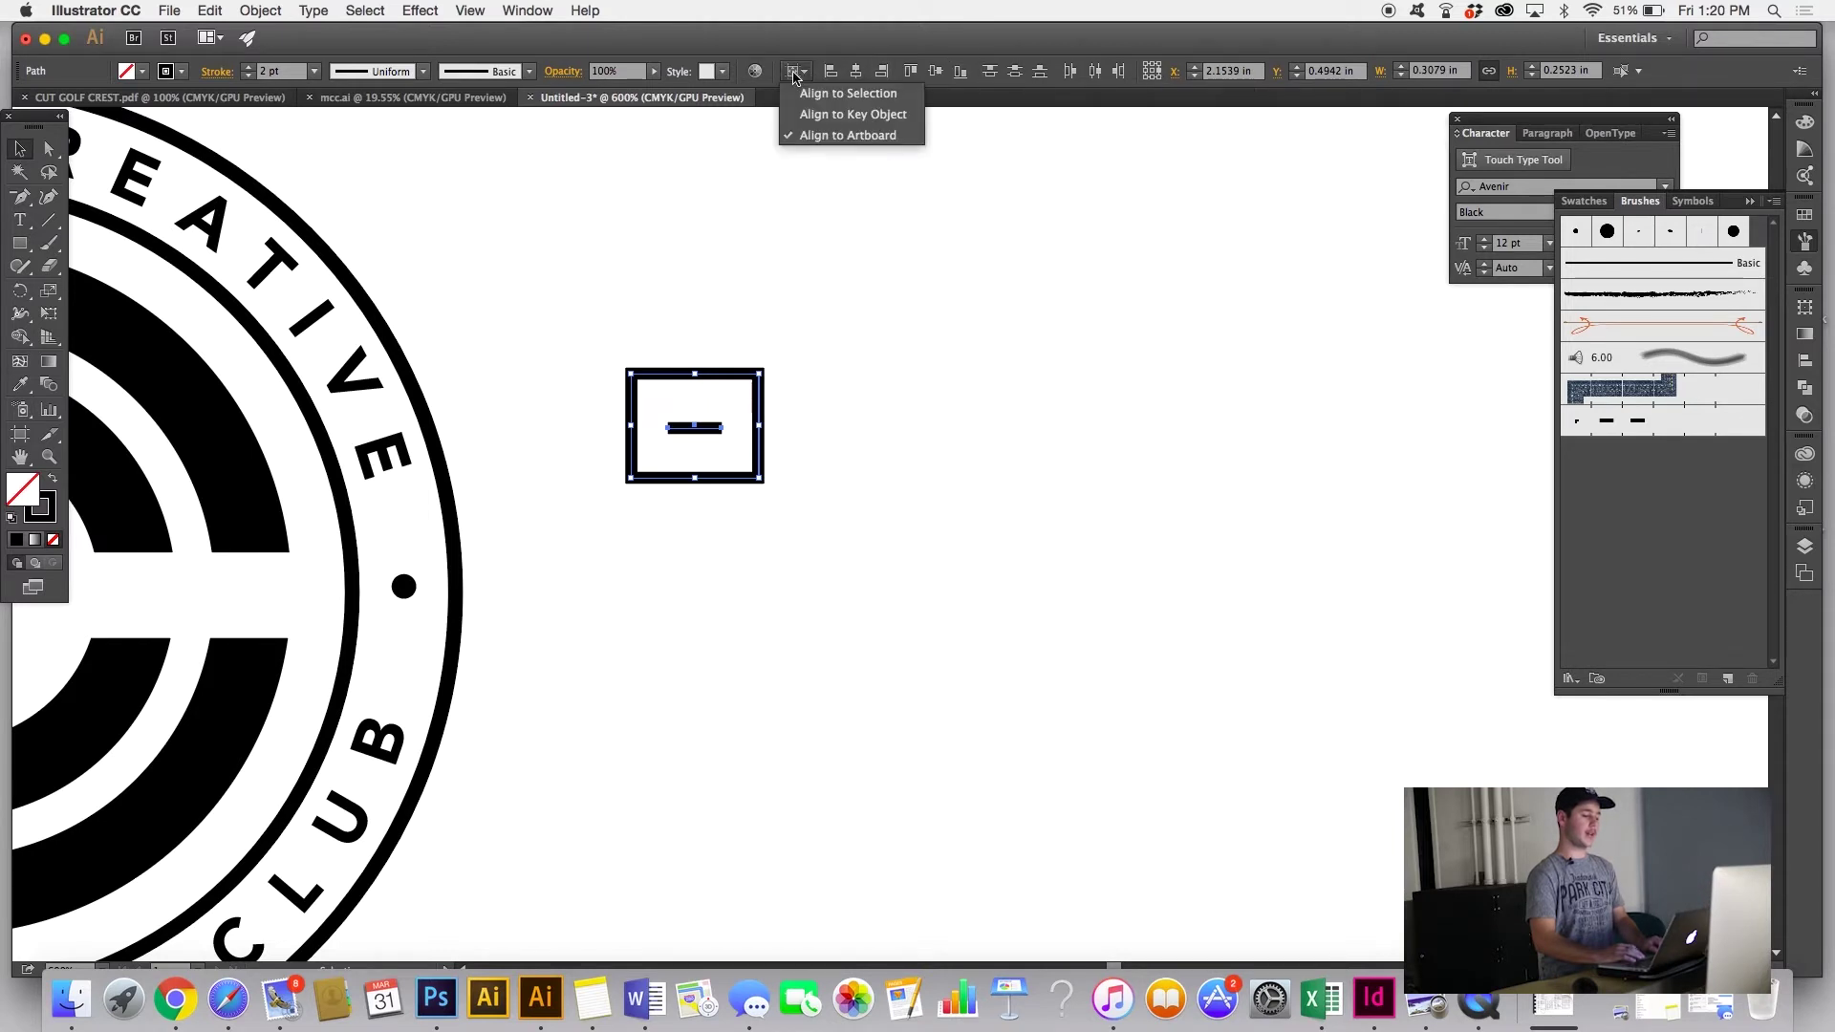
click(878, 93)
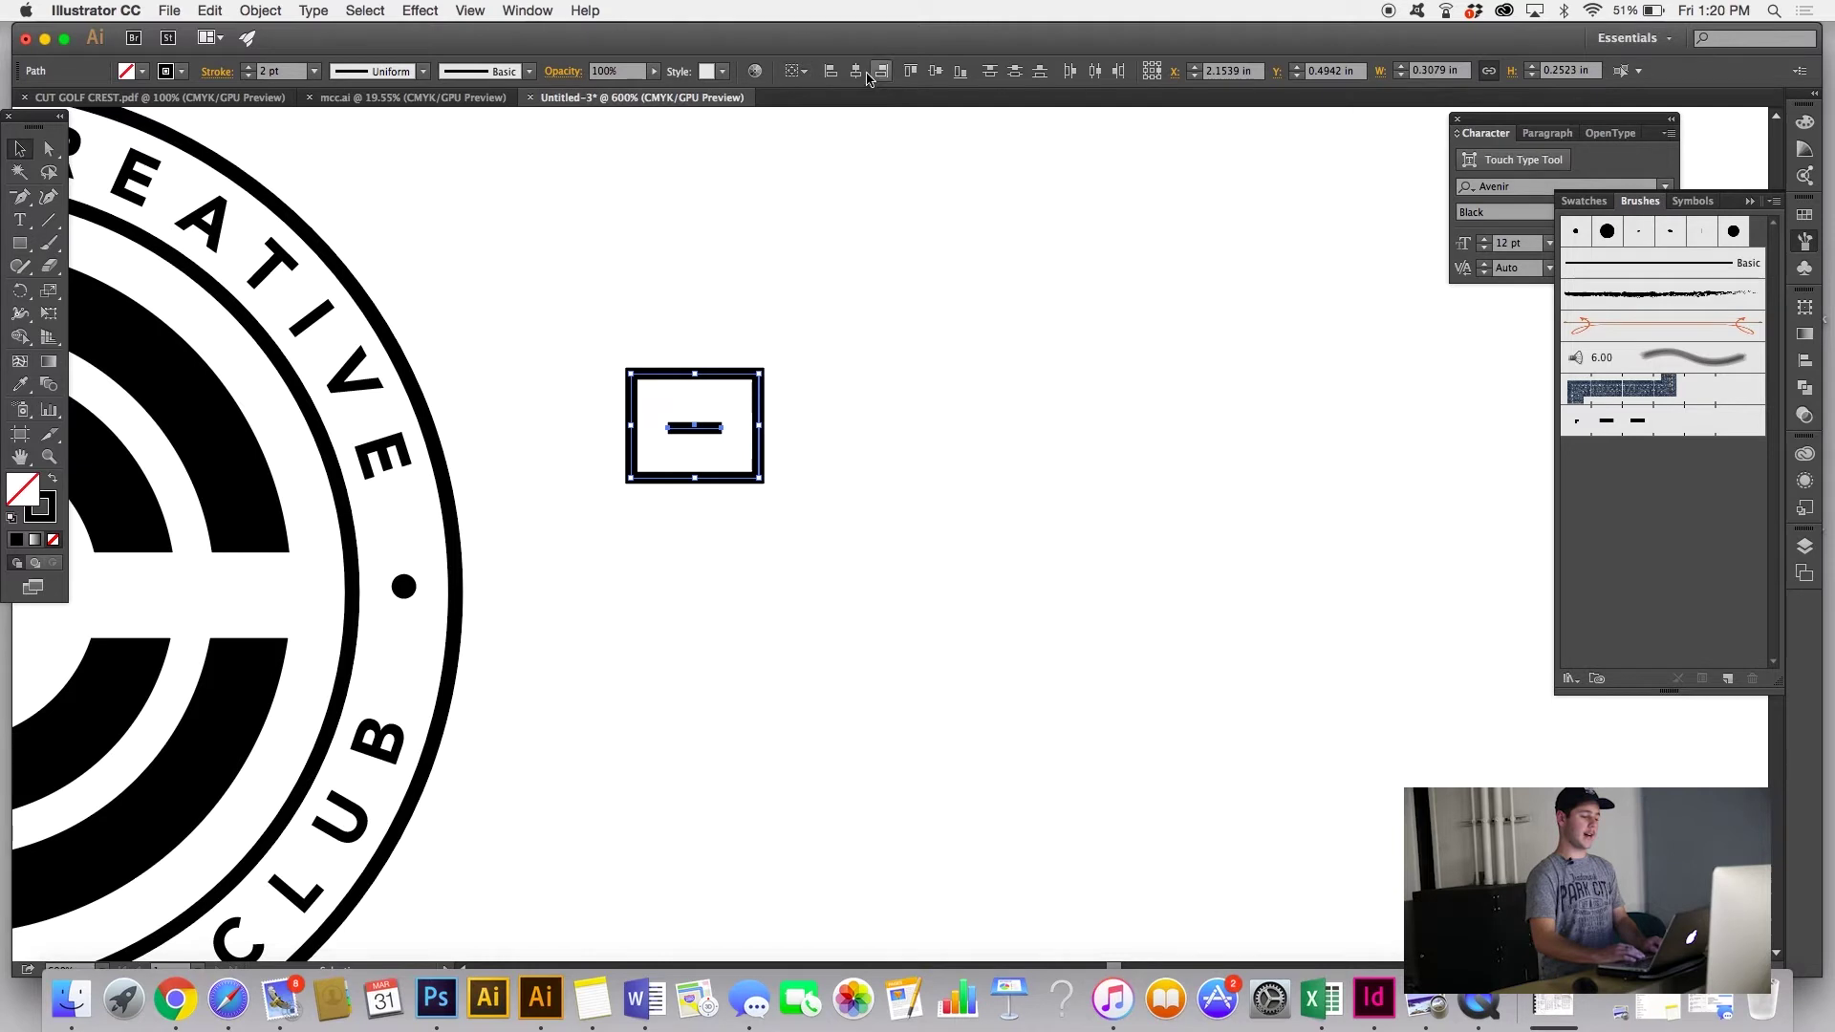
click(935, 72)
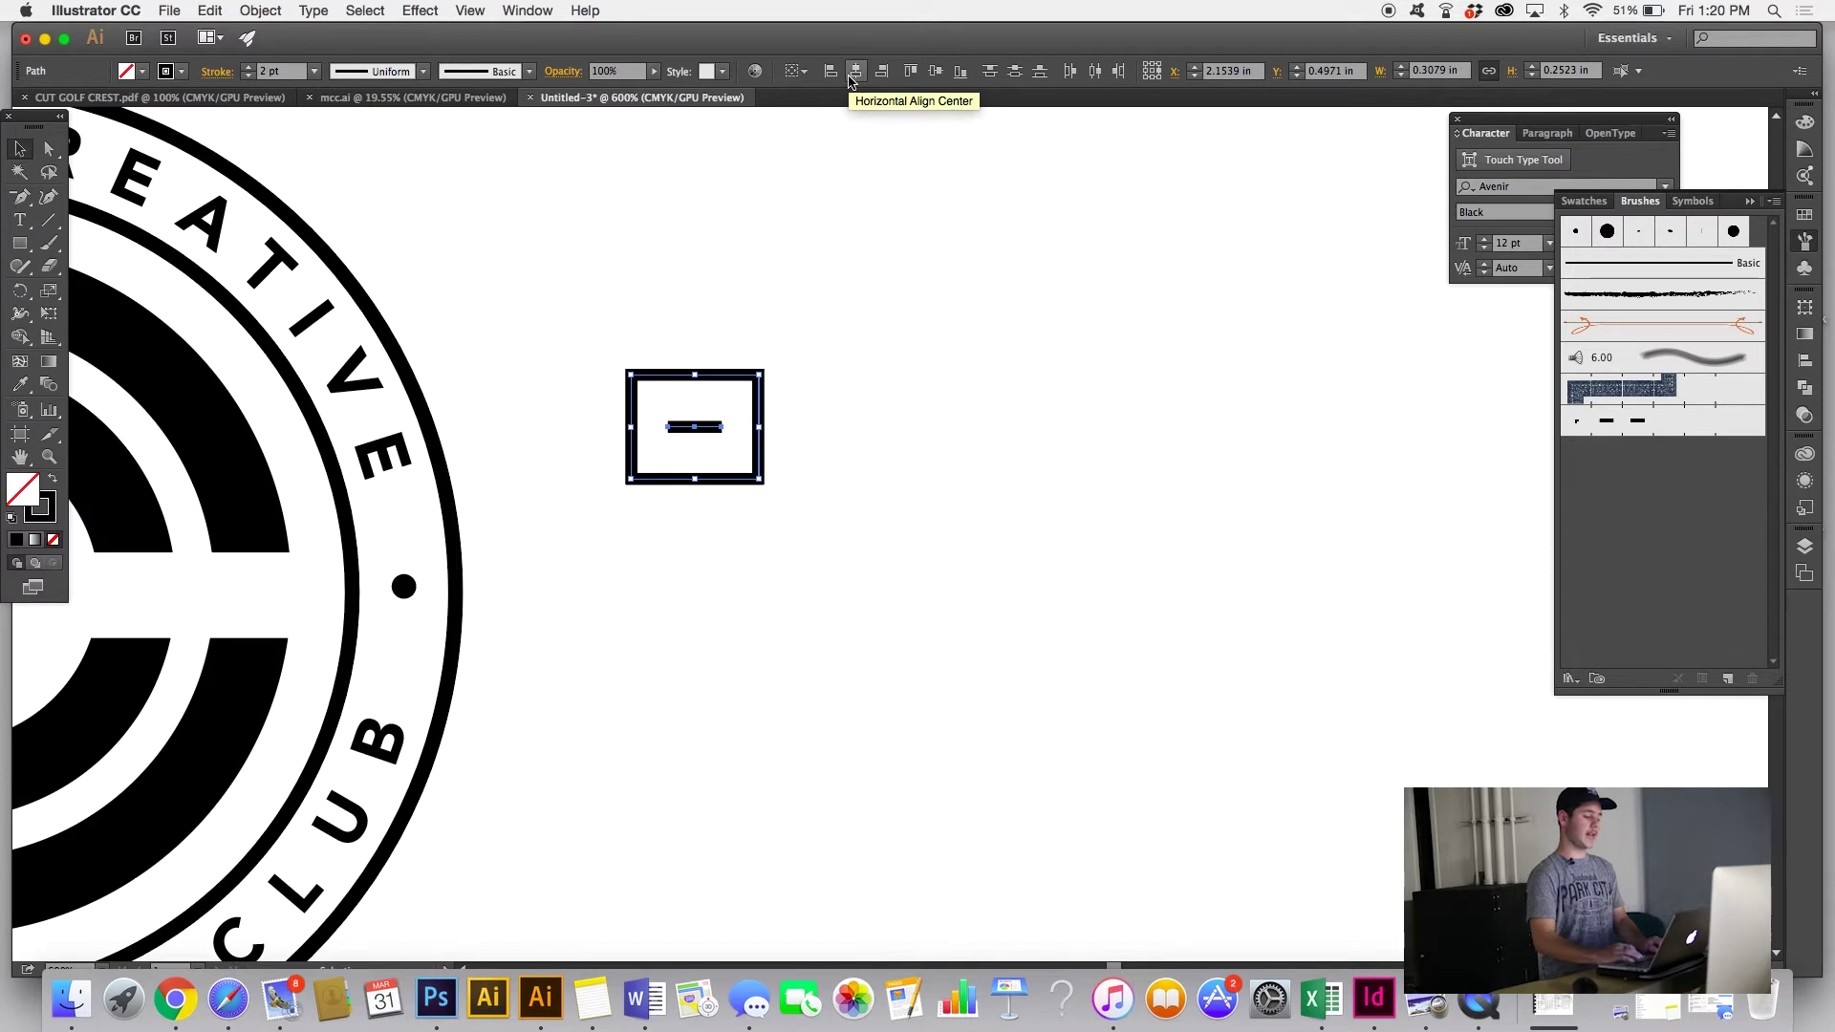
Step: Set the stroke of the rectangle around the dash to None
click(851, 352)
click(745, 371)
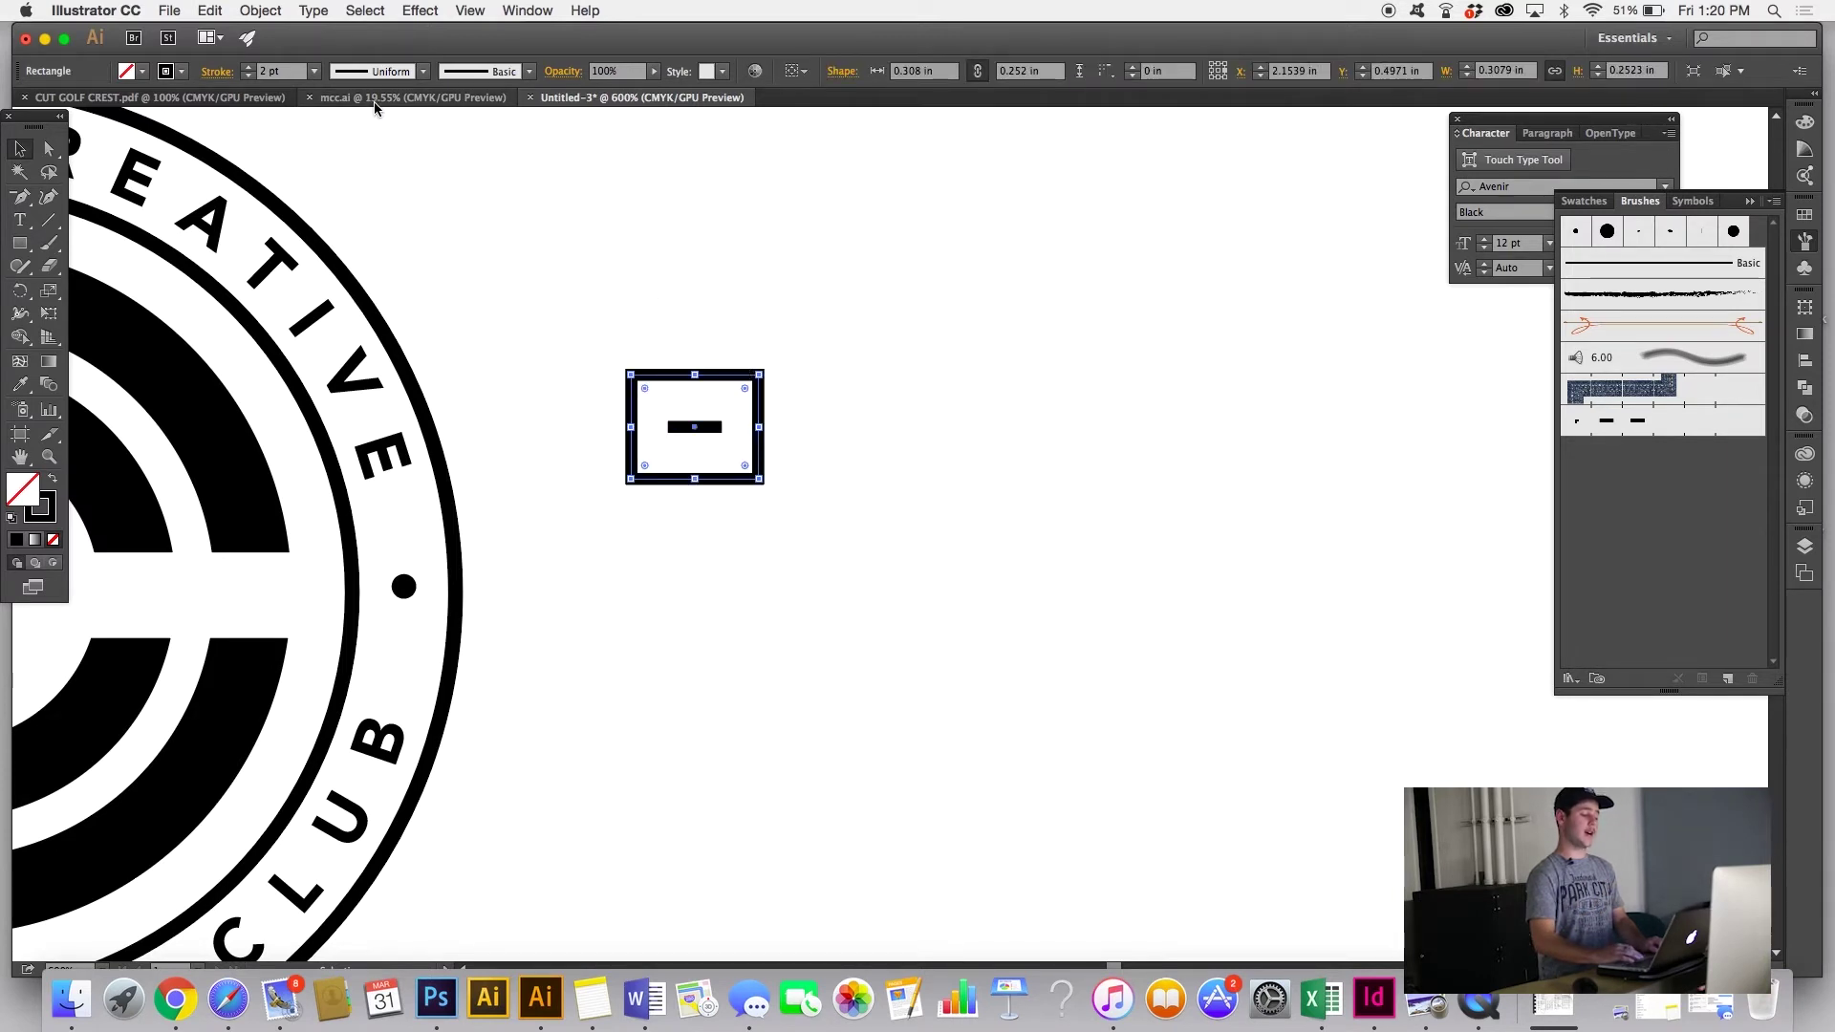
click(181, 71)
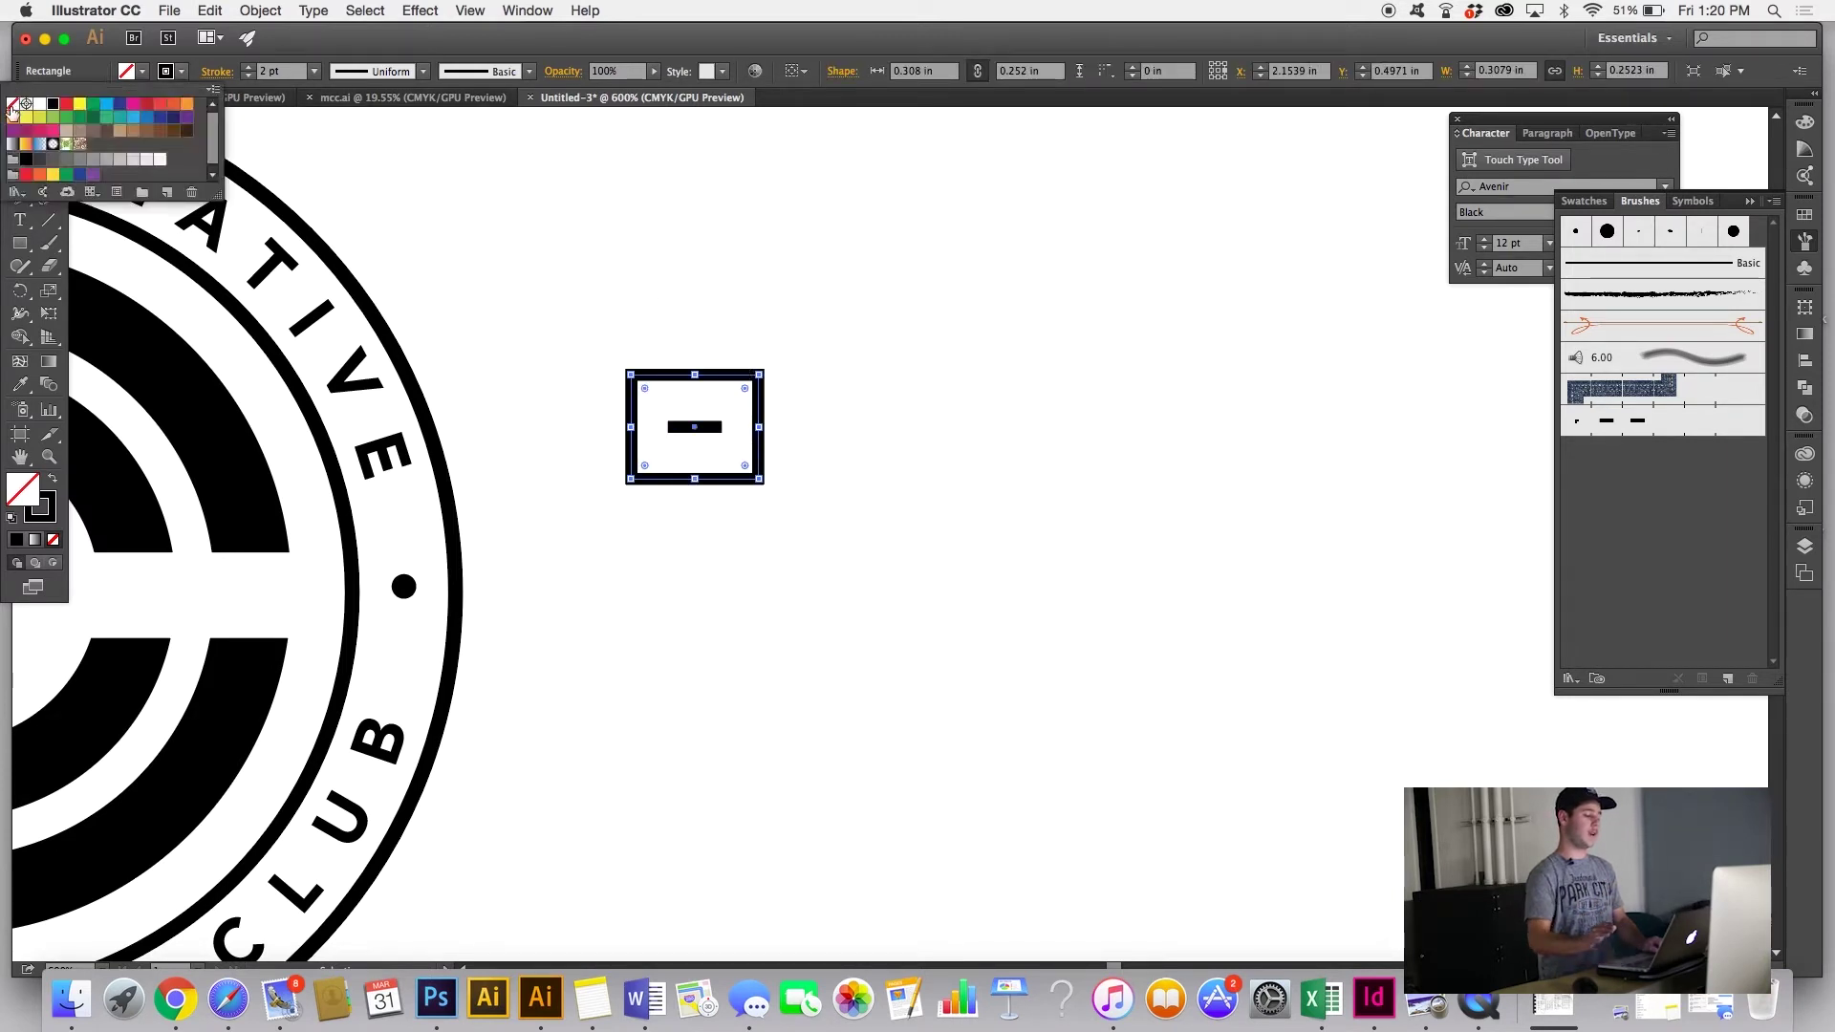
click(12, 104)
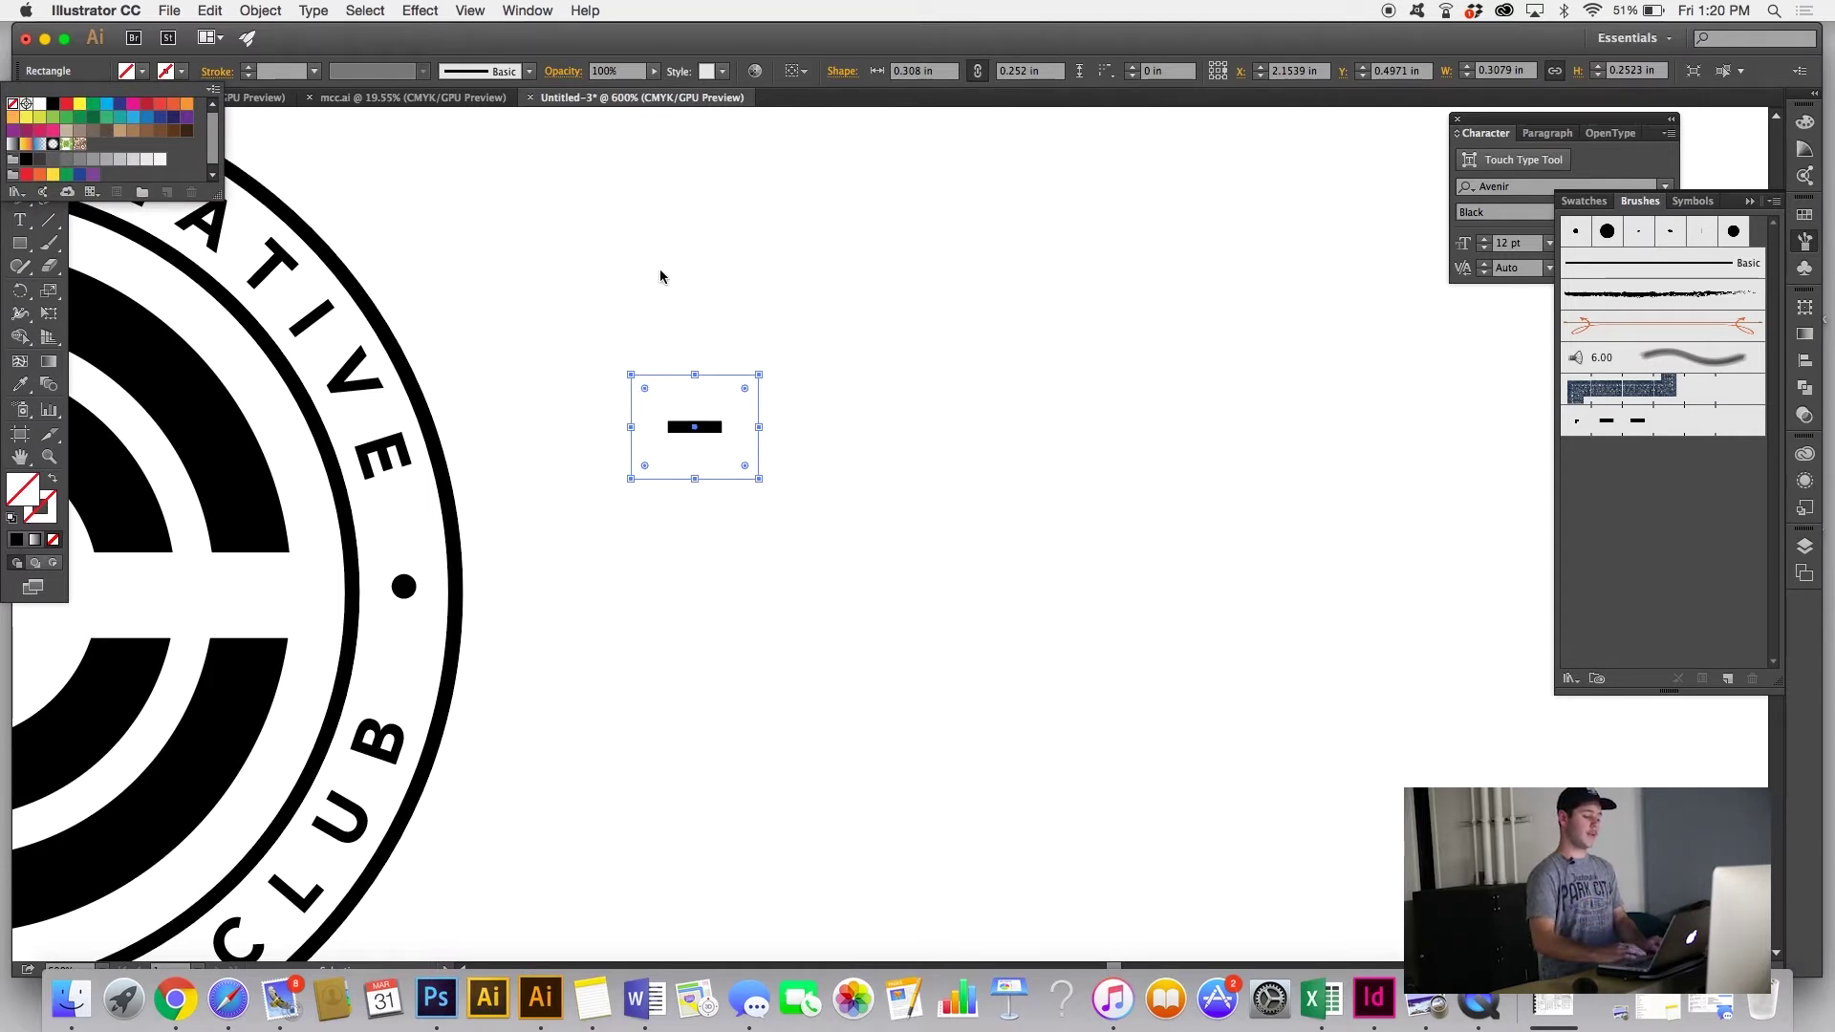
key(Escape)
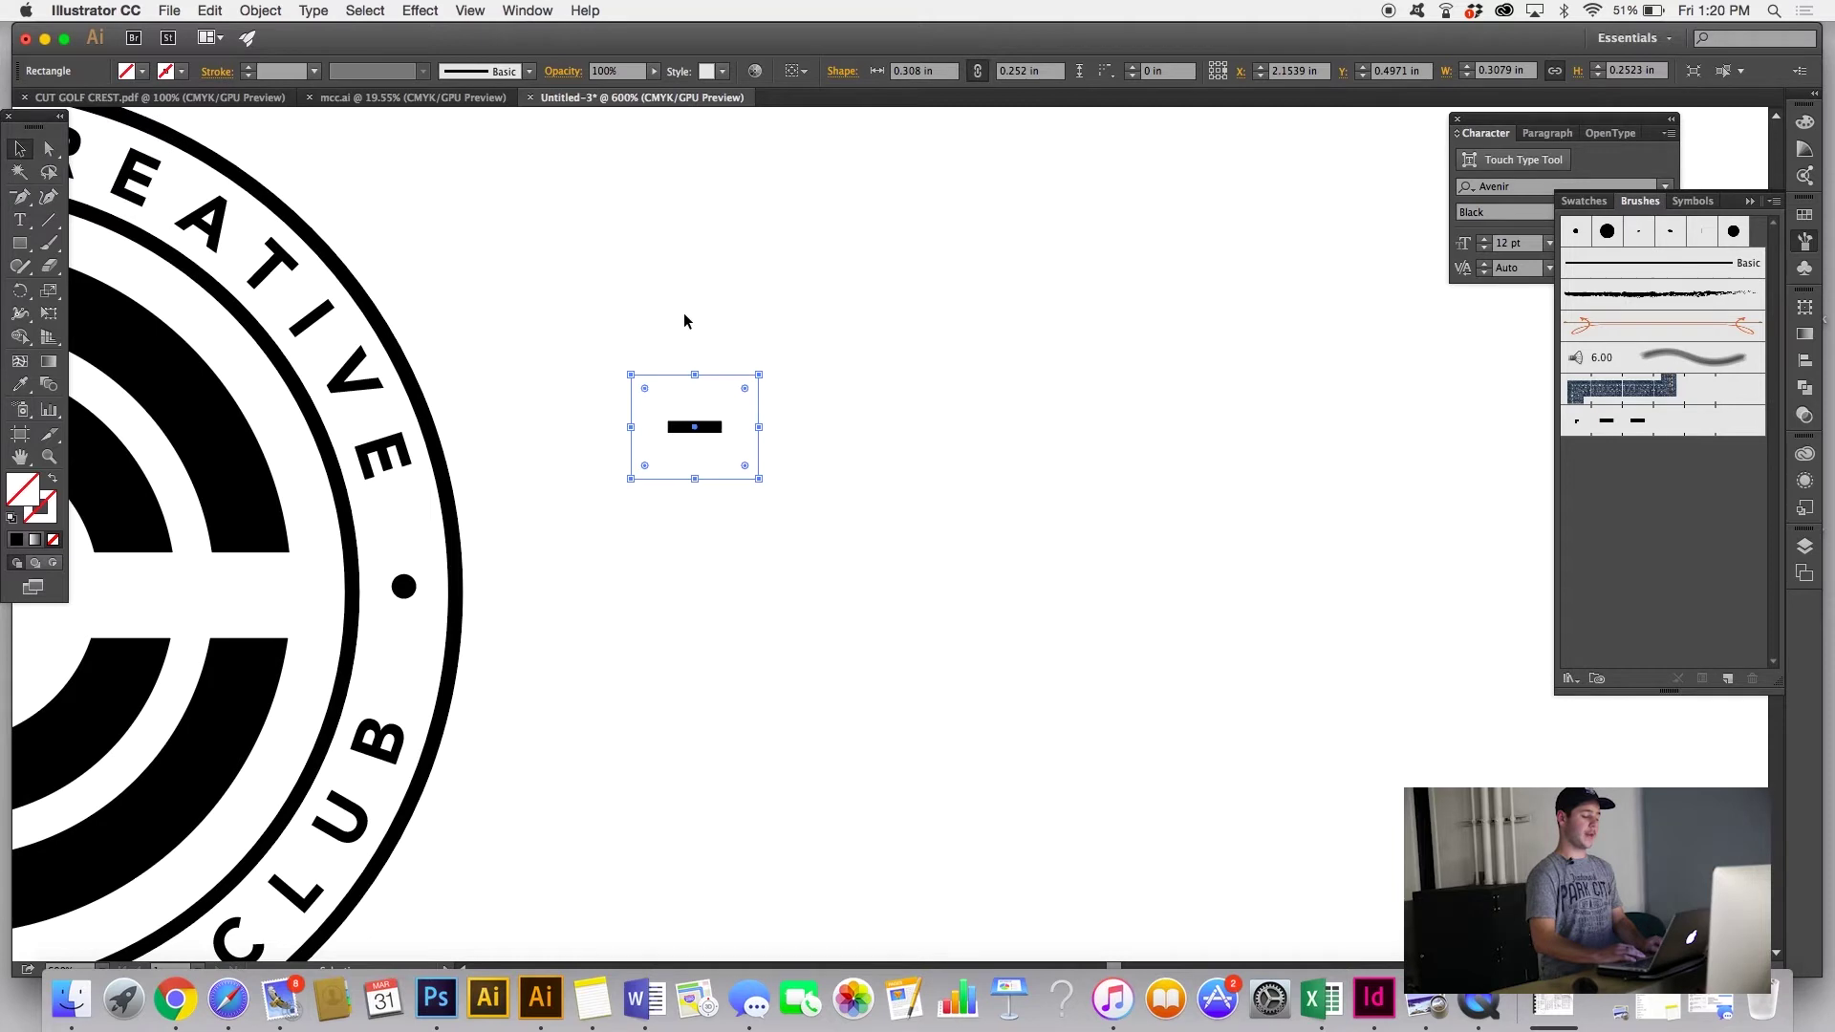
Step: Group the dash with its invisible bounding rectangle
key(v)
right_click(740, 432)
click(815, 514)
Step: Create a new pattern brush from the dash group, keeping the default pattern brush options
mouse_move(719, 430)
mouse_down()
mouse_move(1131, 475)
mouse_move(1615, 494)
mouse_up()
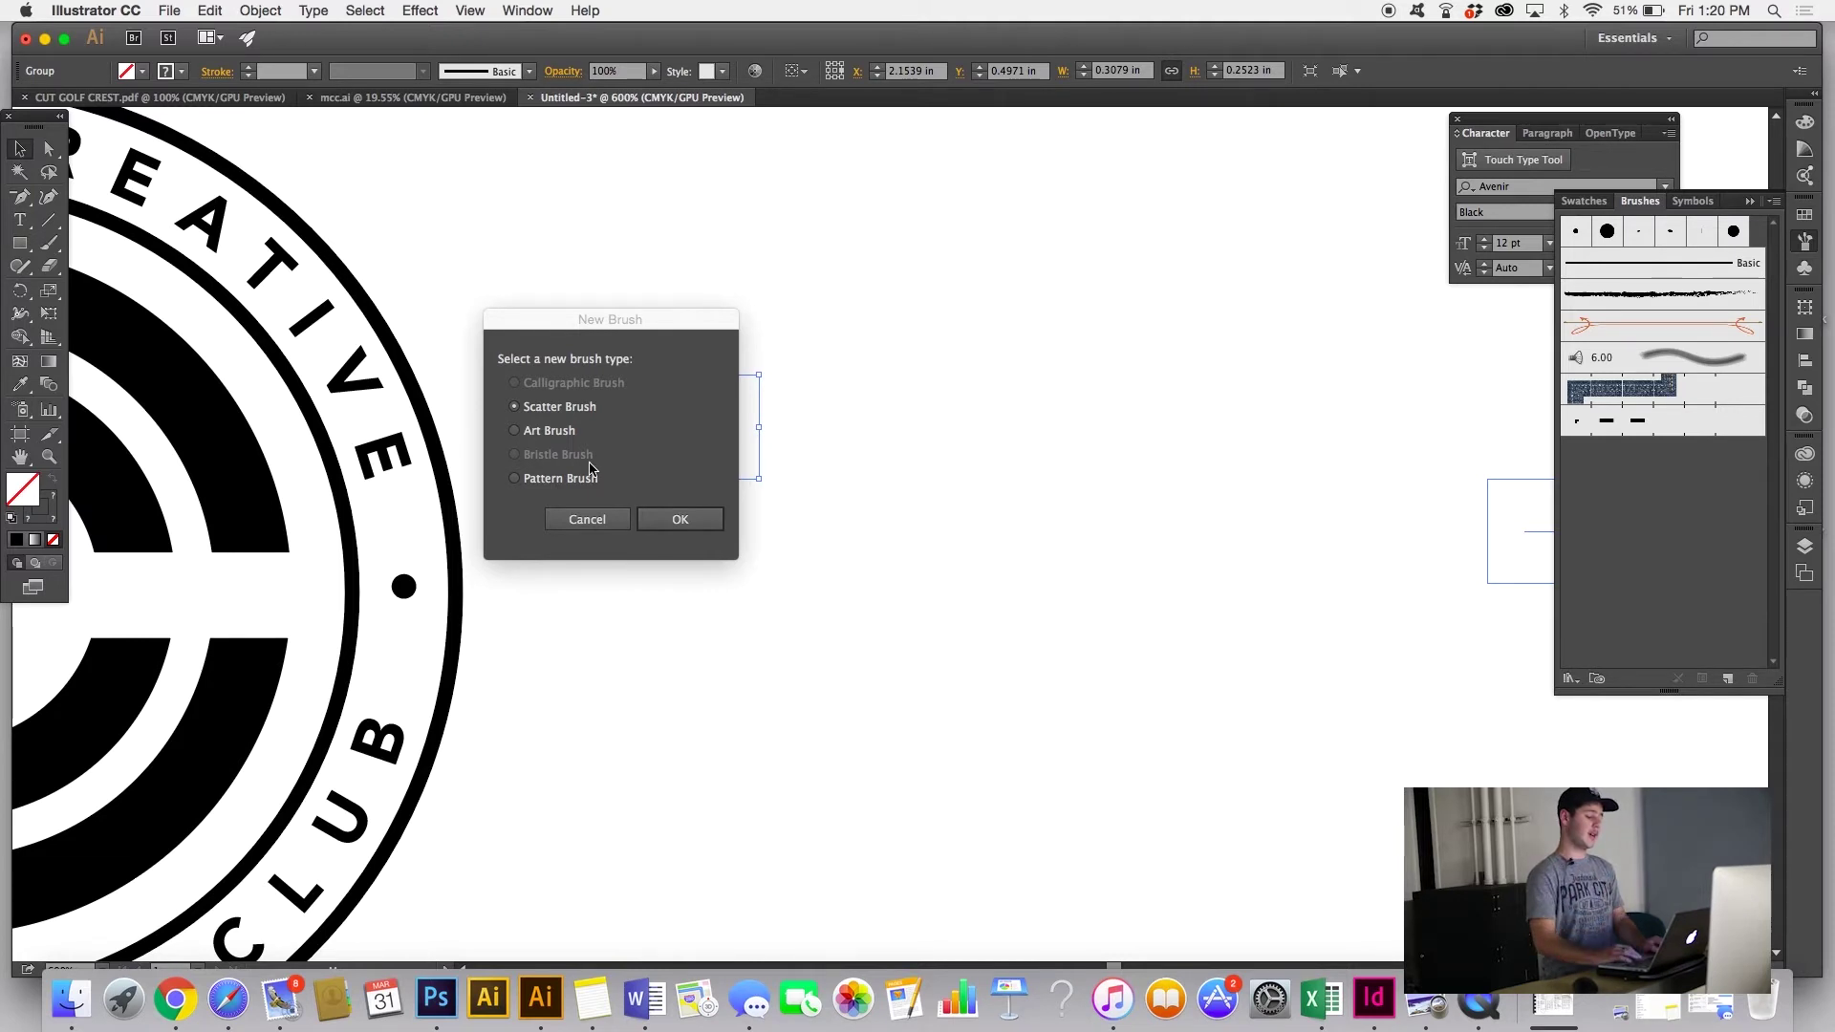
click(517, 480)
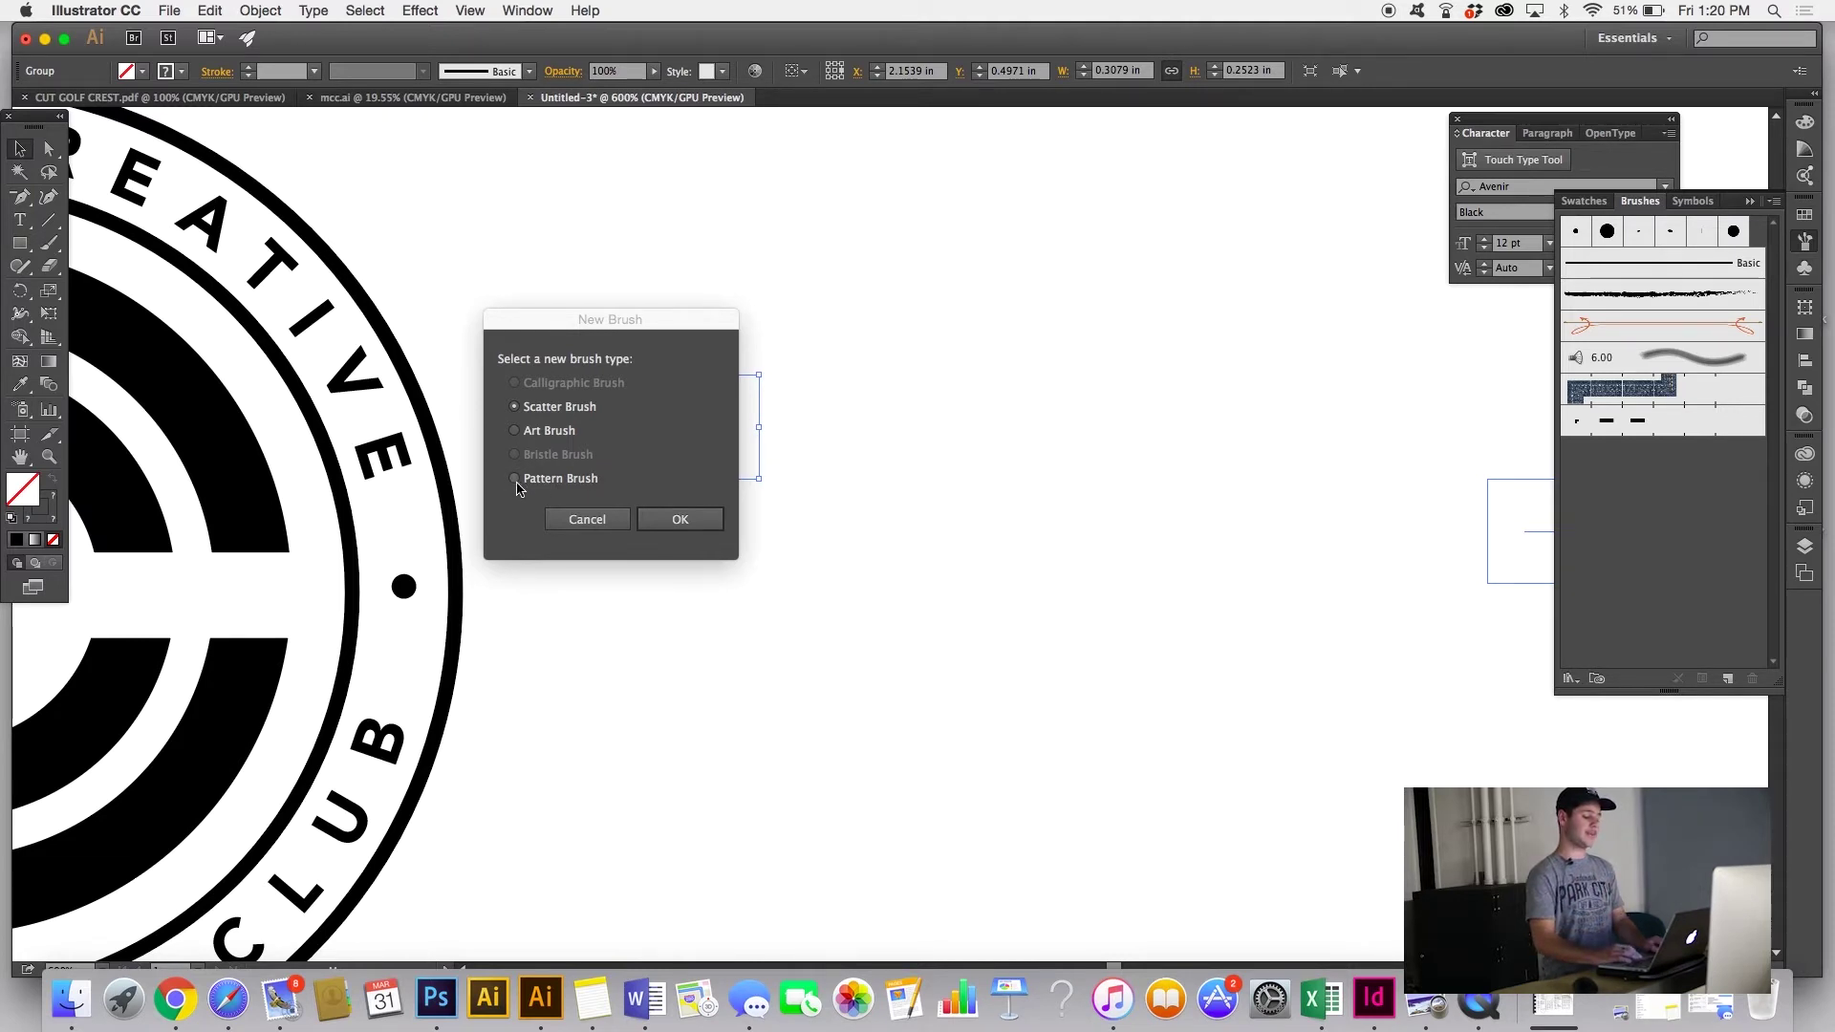
click(679, 520)
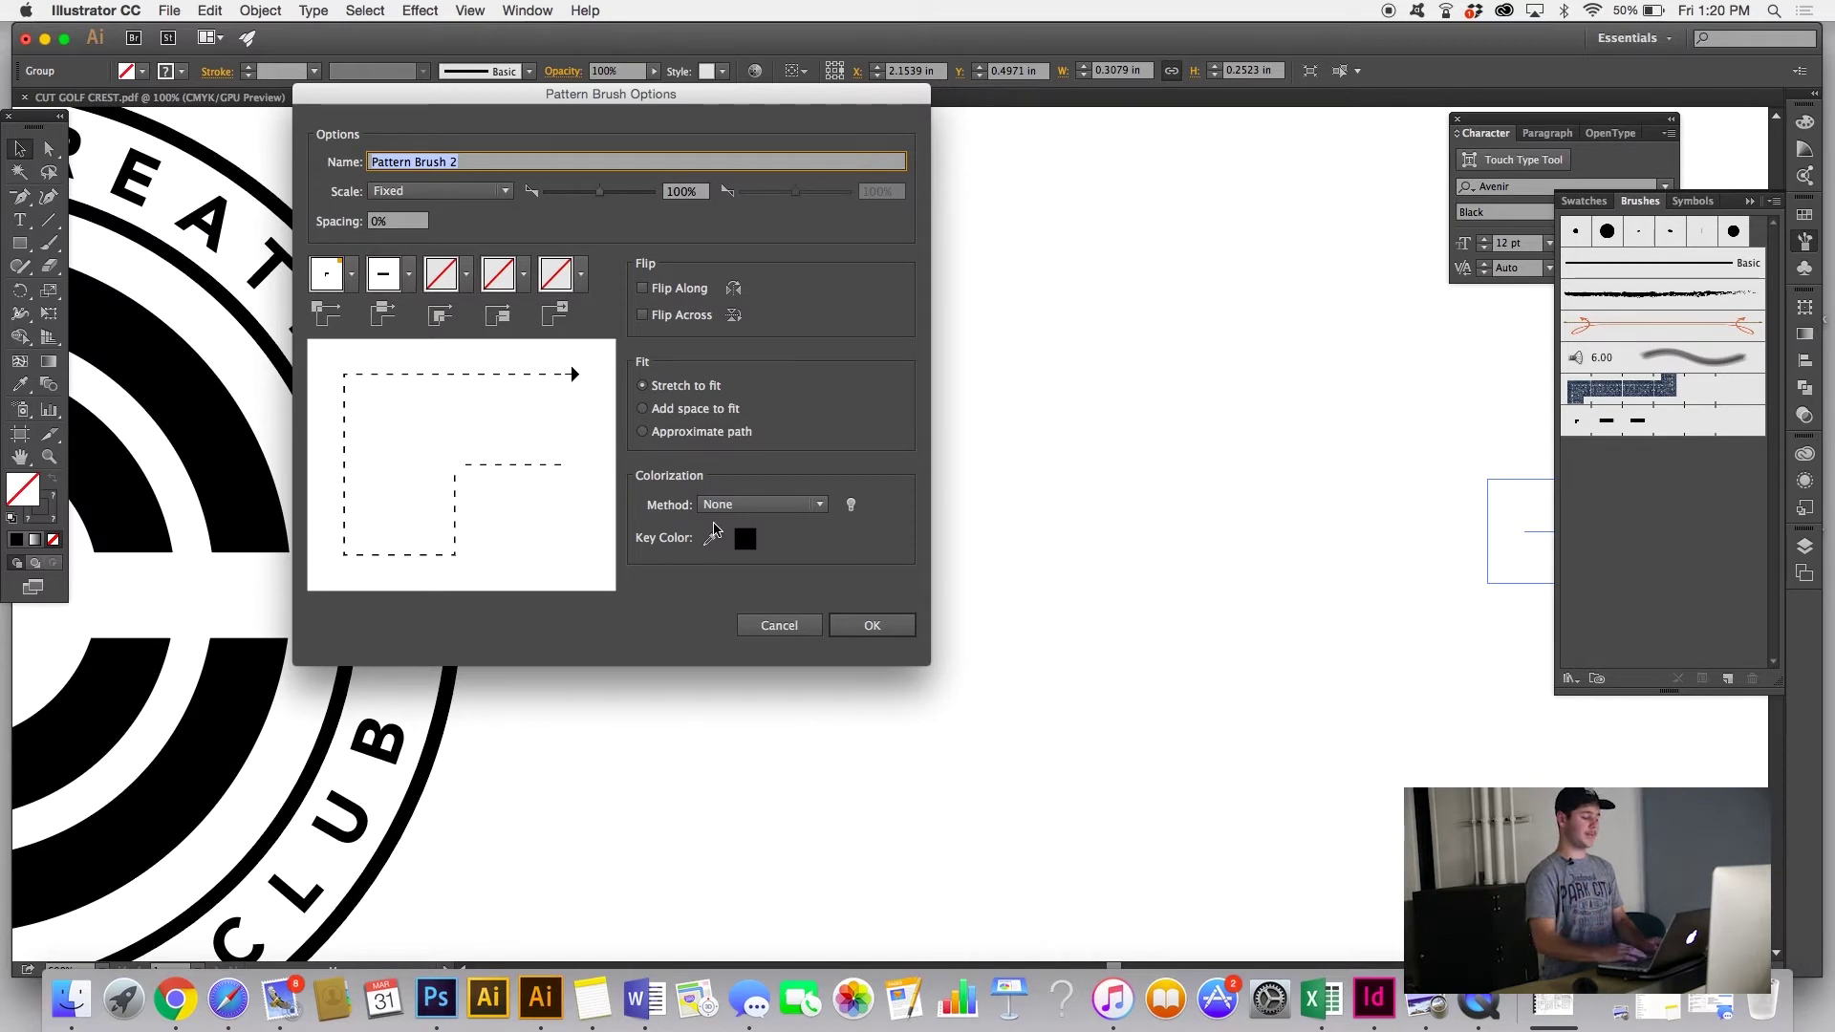
click(903, 630)
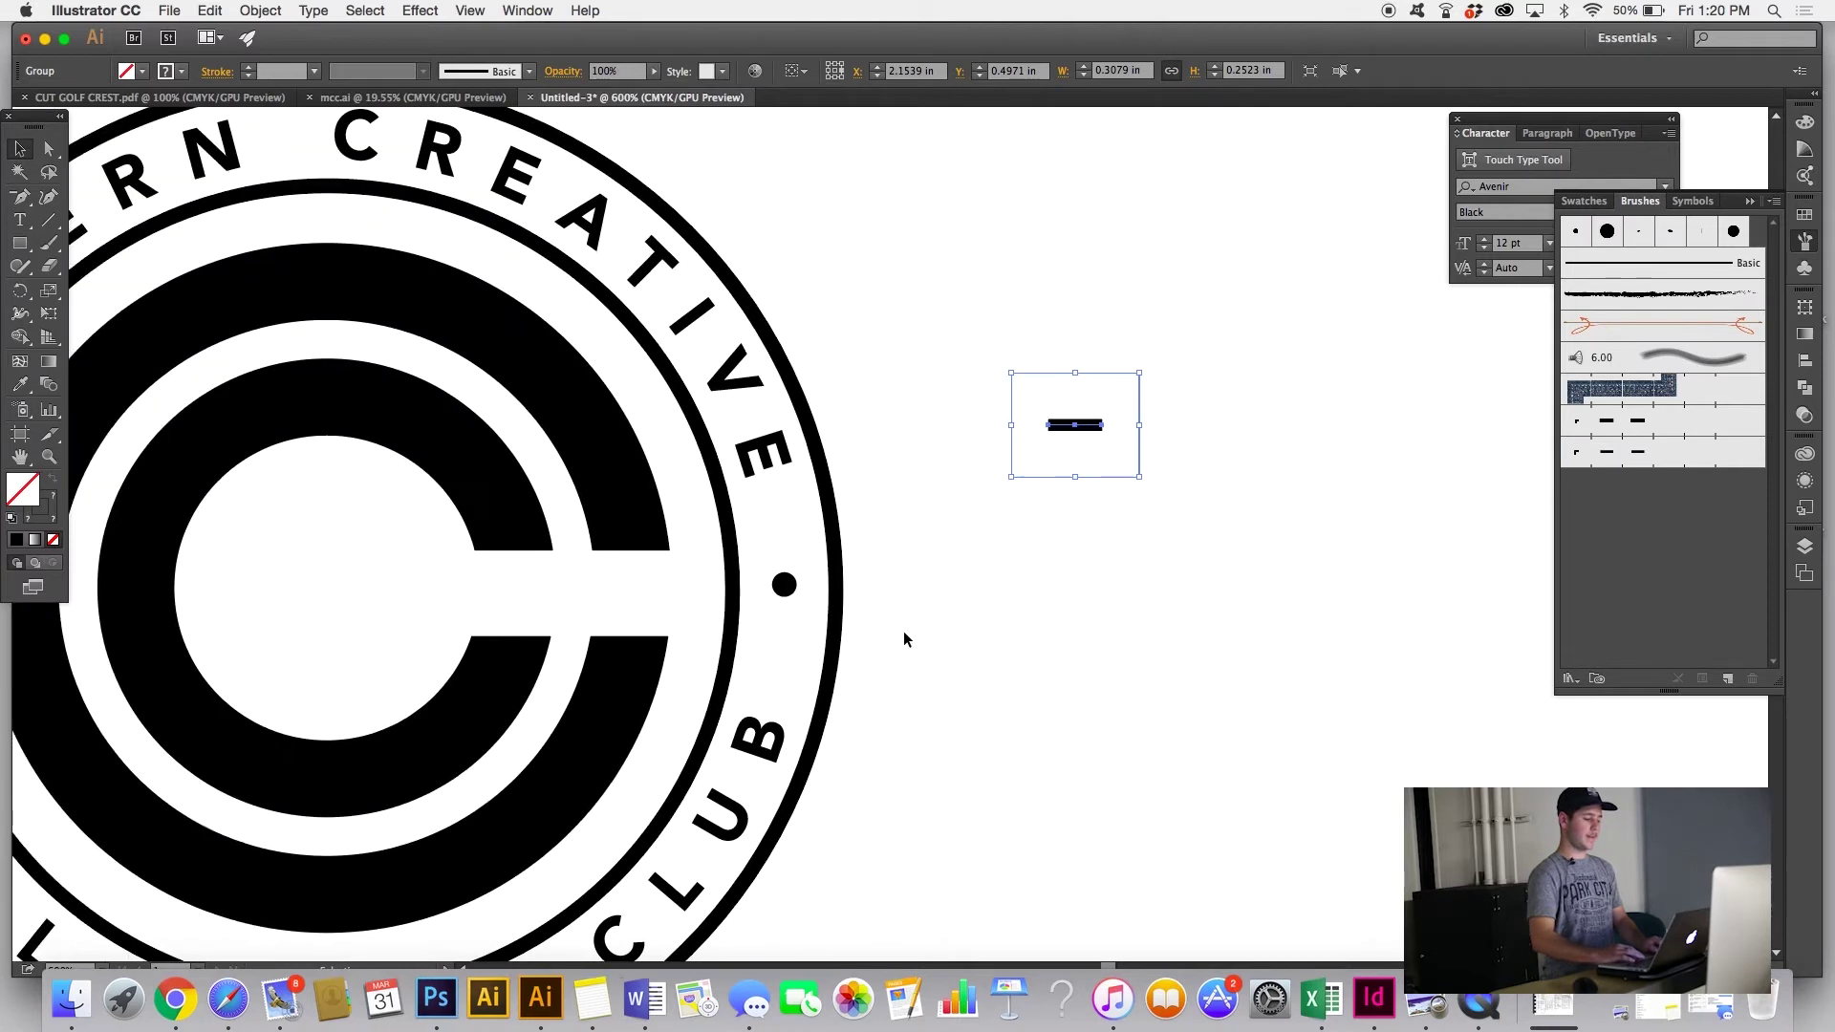
Step: Duplicate the badge's outer circle in place and enlarge the copy about its centre to about 2.67 in
key(super+minus)
key(super+minus)
key(super+shift+a)
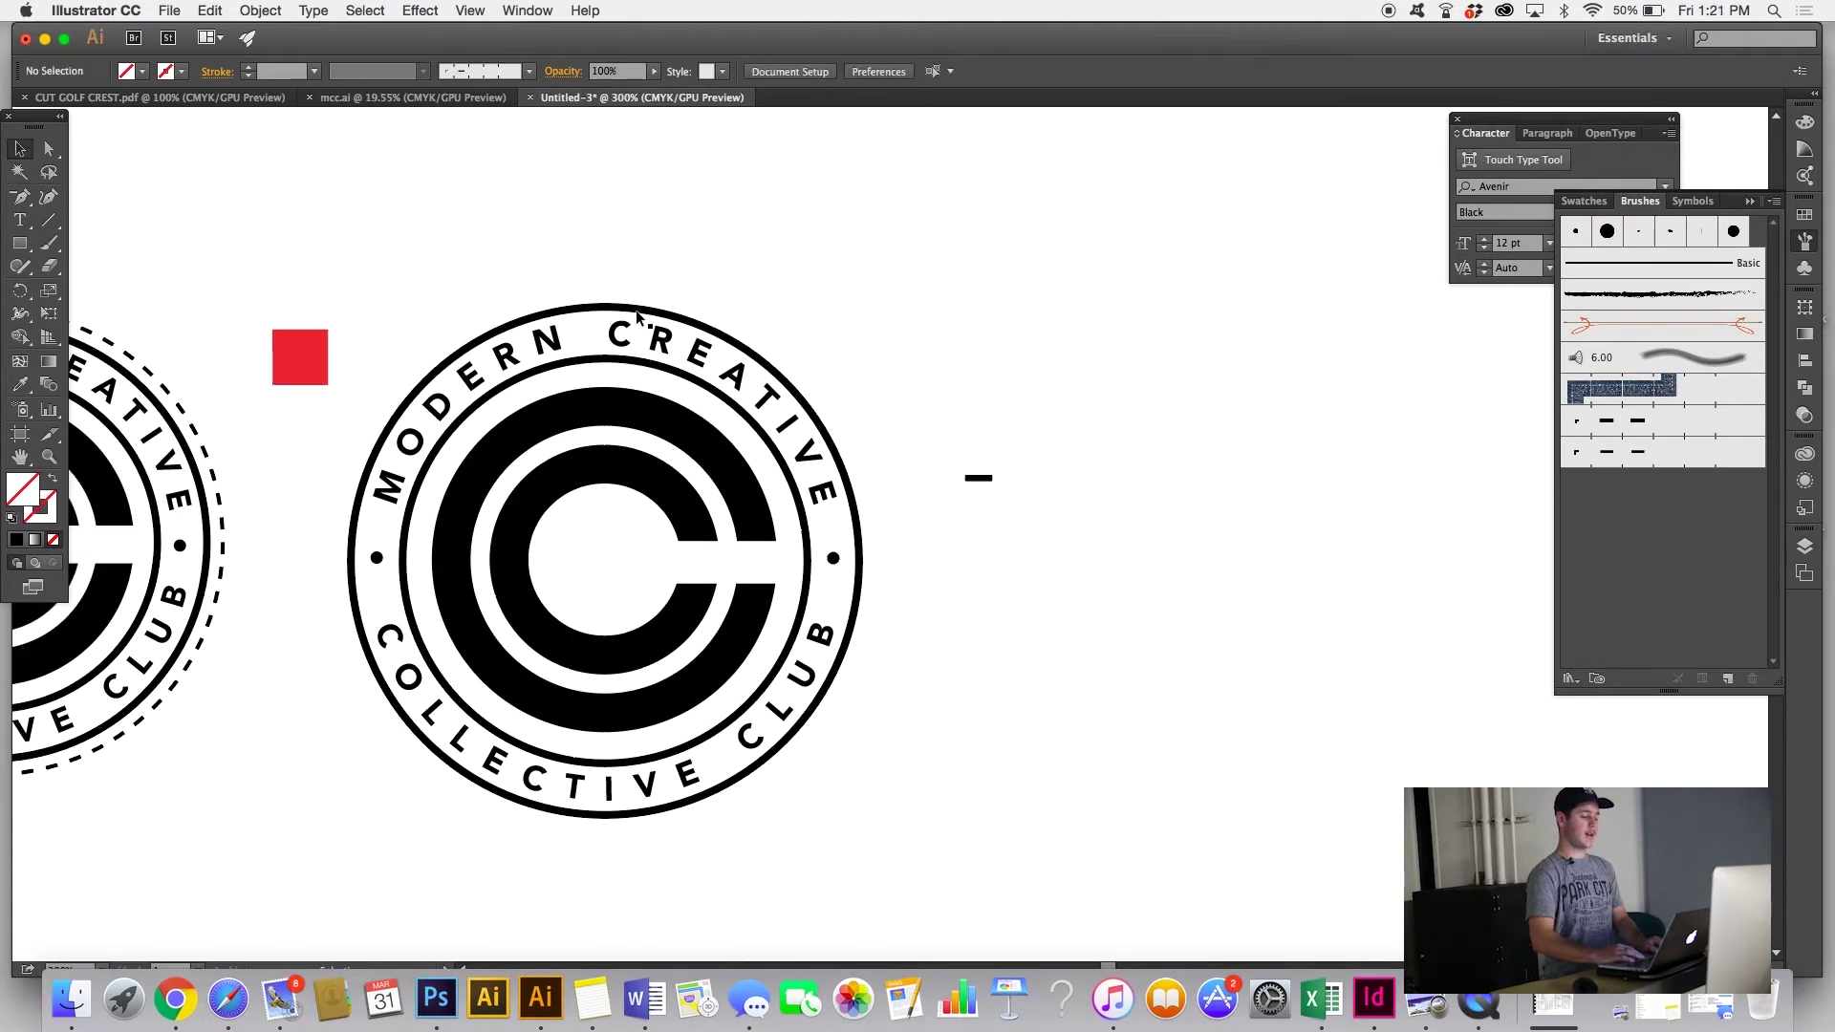
click(642, 312)
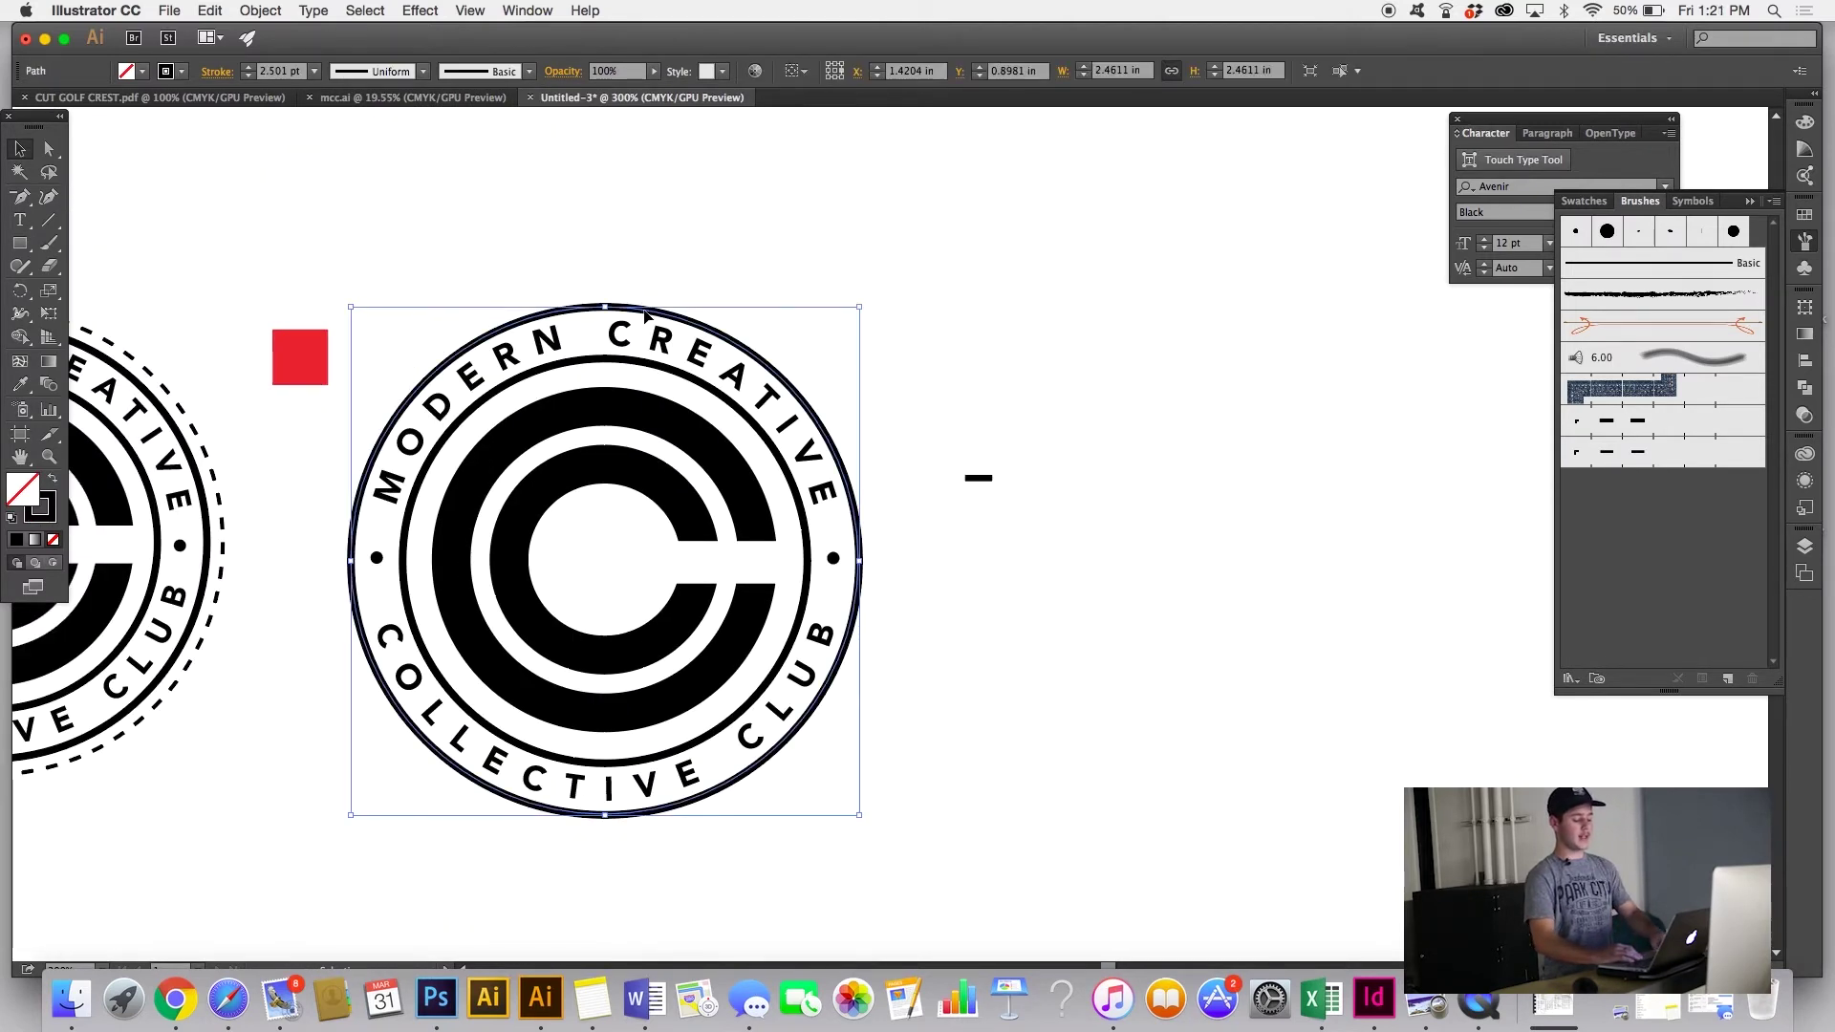
key(super+shift+b)
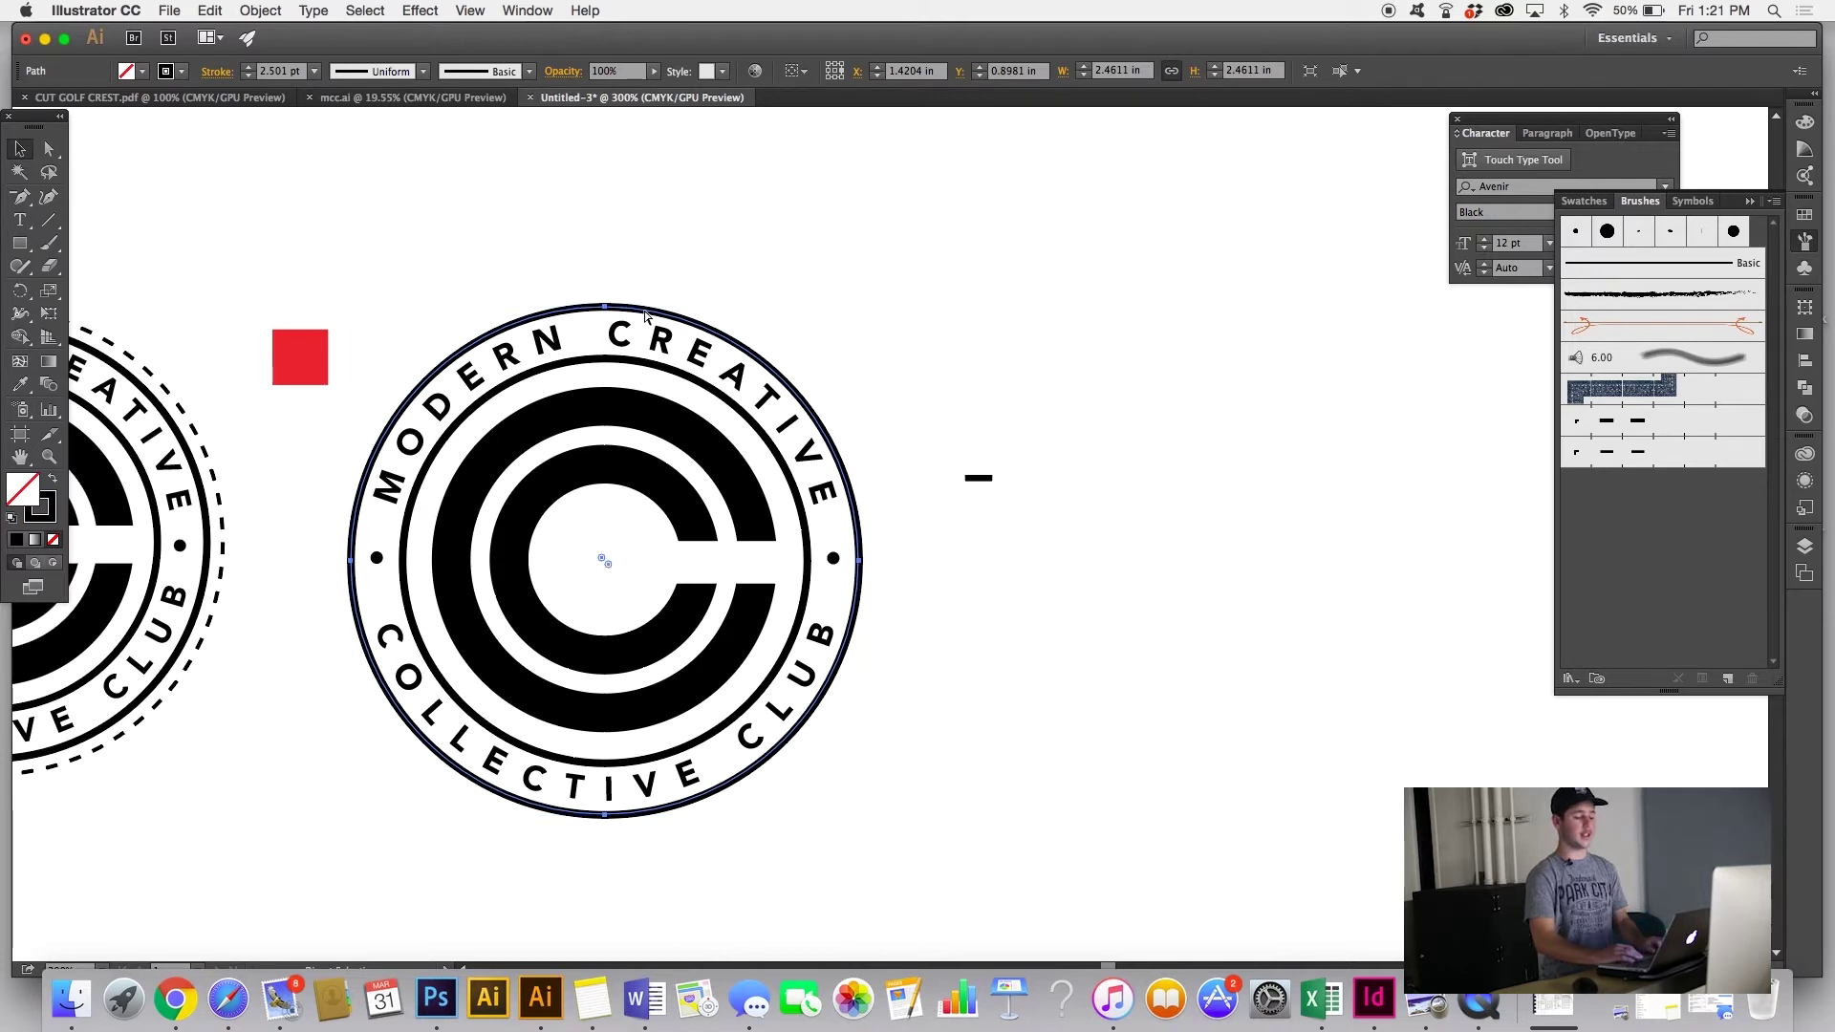
key(super+shift+b)
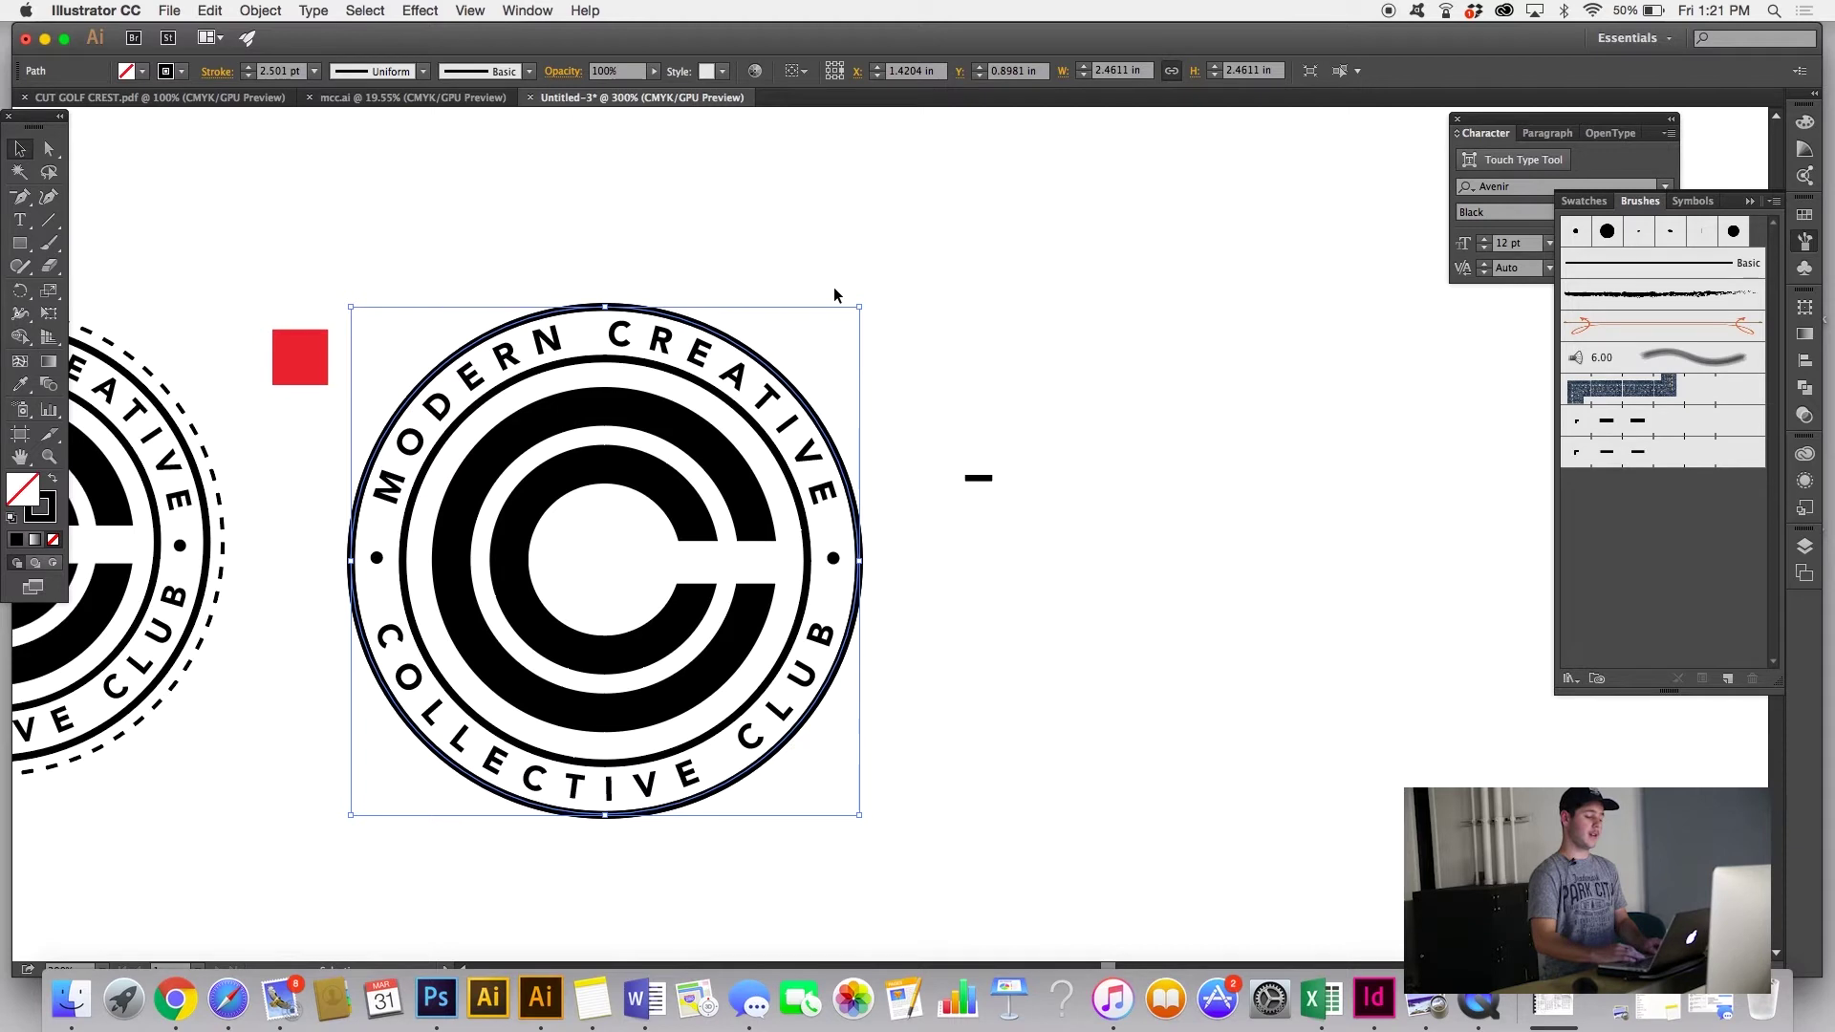
drag(859, 307, 890, 287)
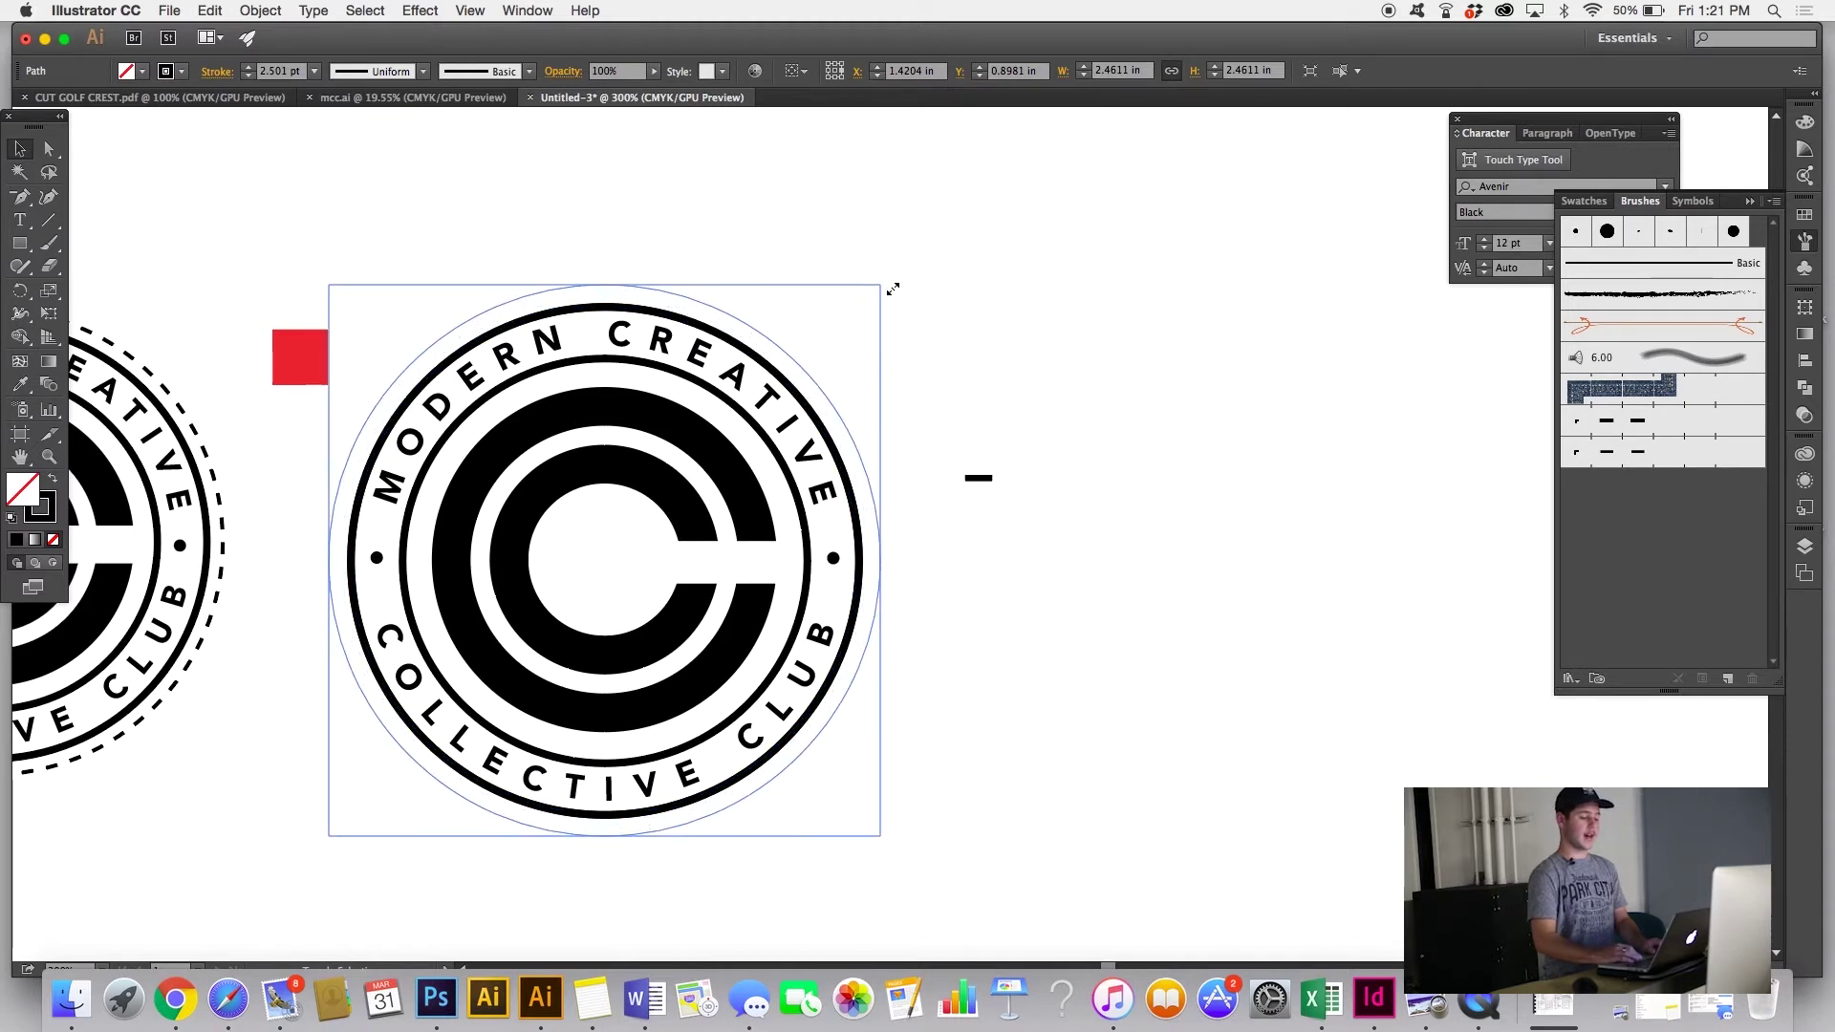
Step: Apply the new dash pattern brush to the enlarged circle, set its stroke weight to 0.5 pt and deselect it
click(1651, 449)
scroll(1280, 490, left, 5)
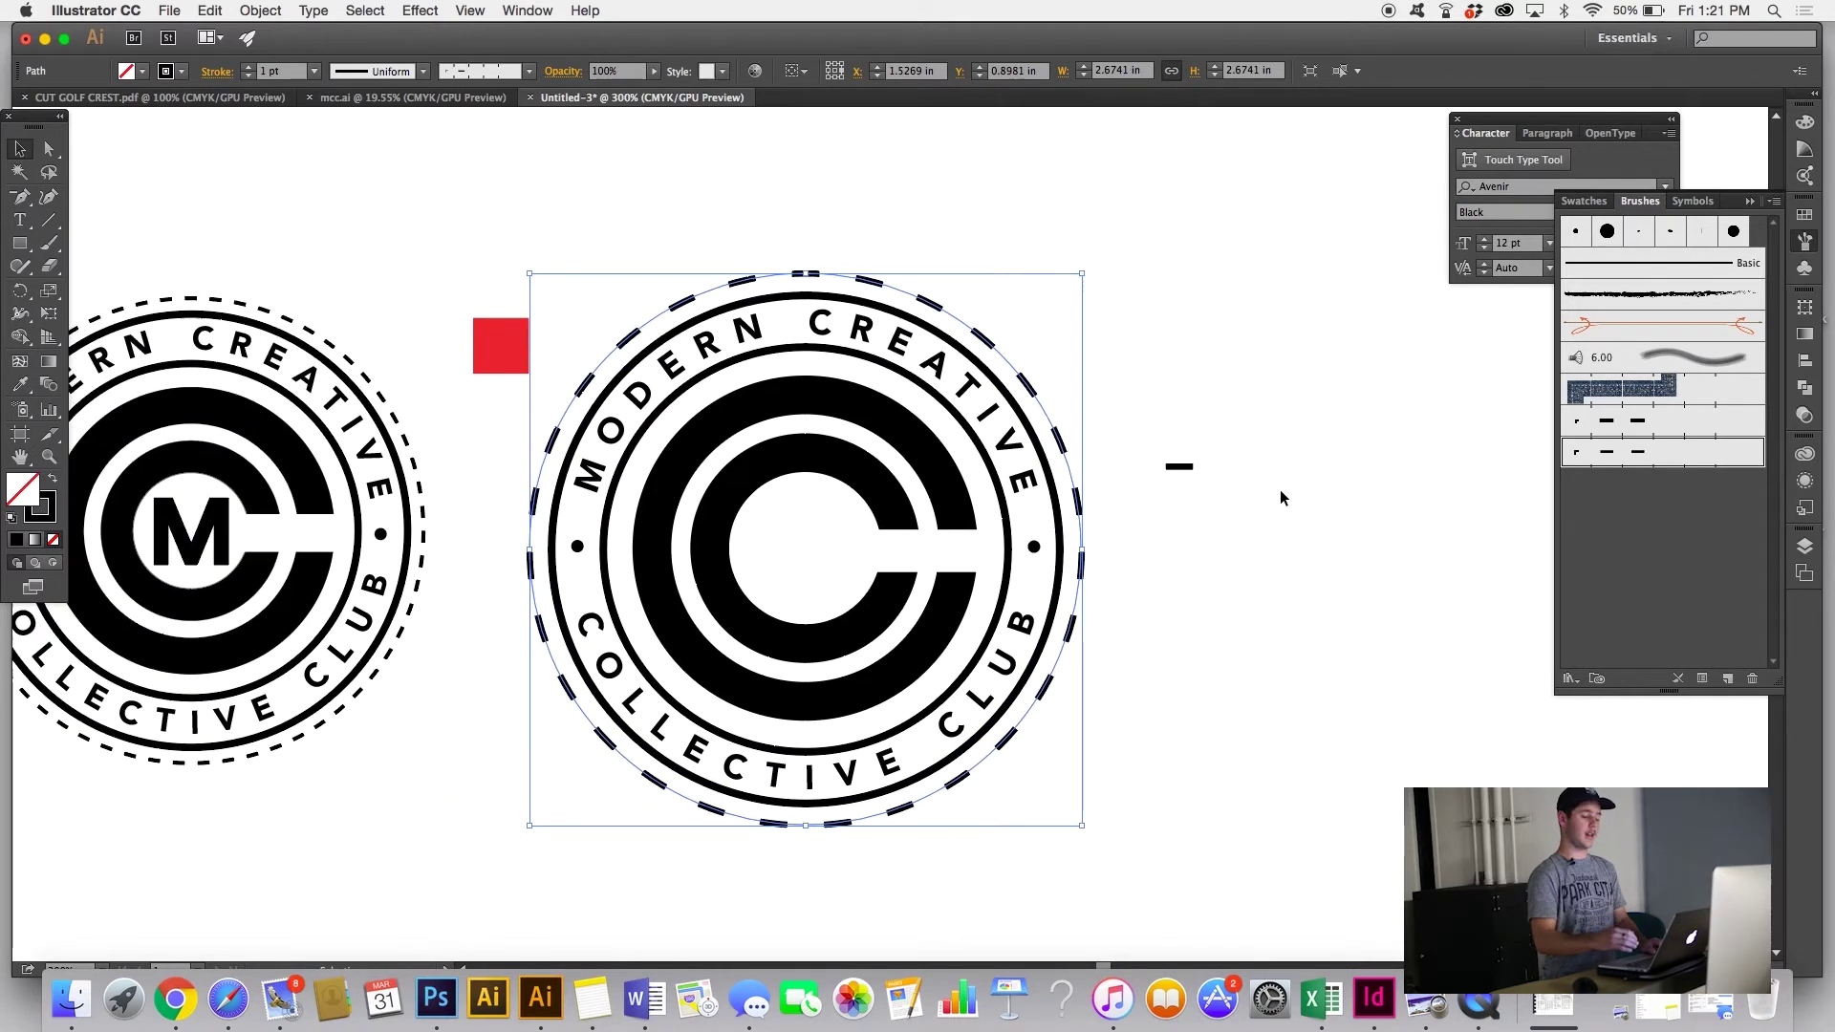
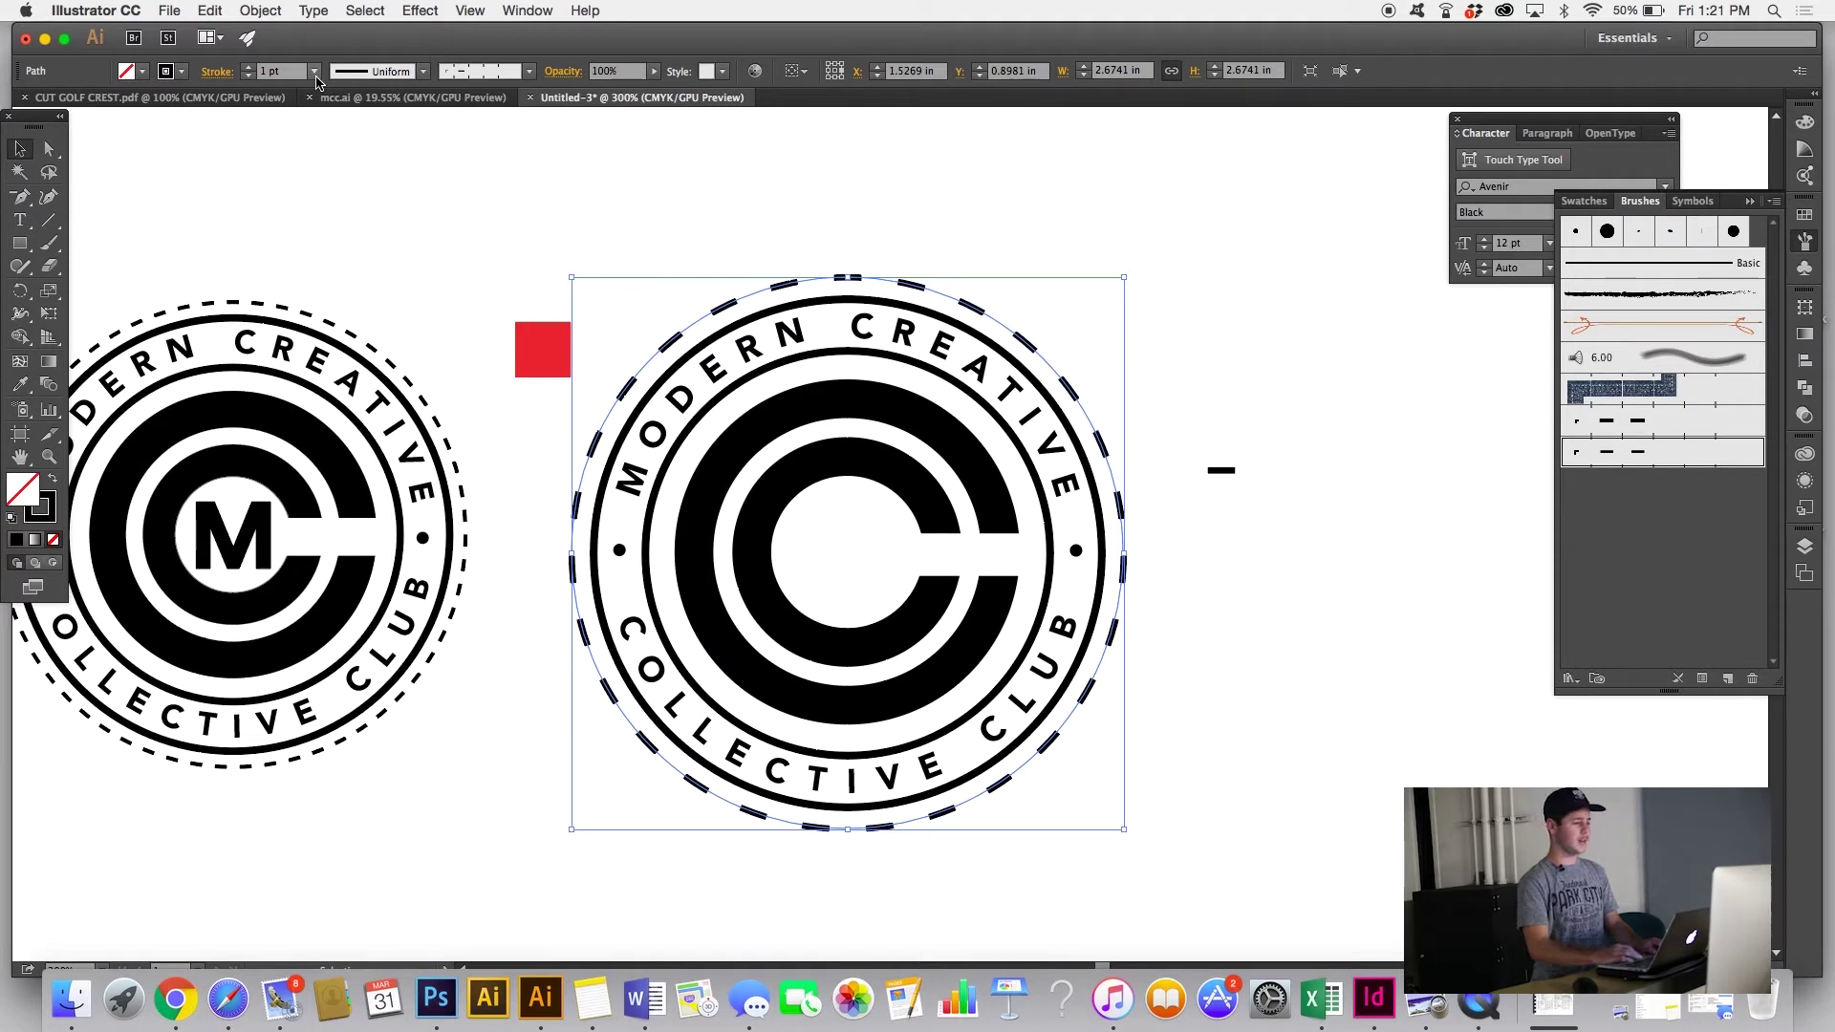
click(317, 82)
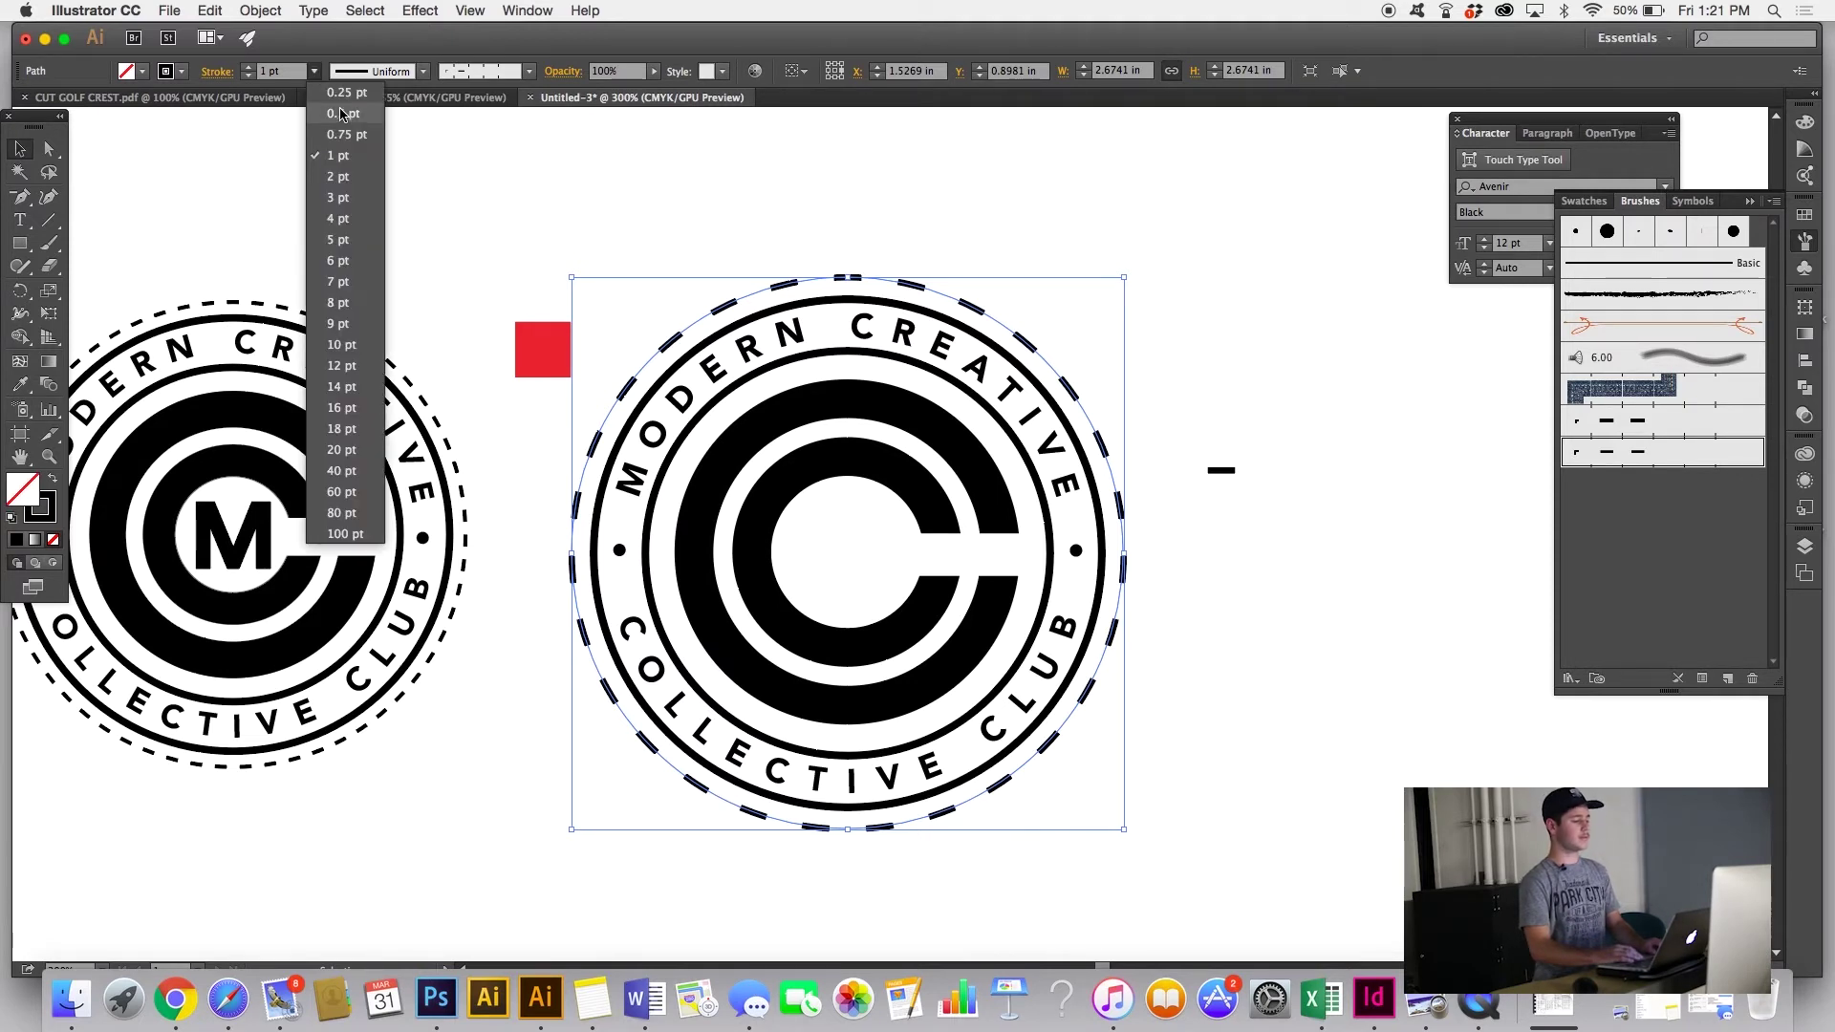
click(340, 110)
click(575, 184)
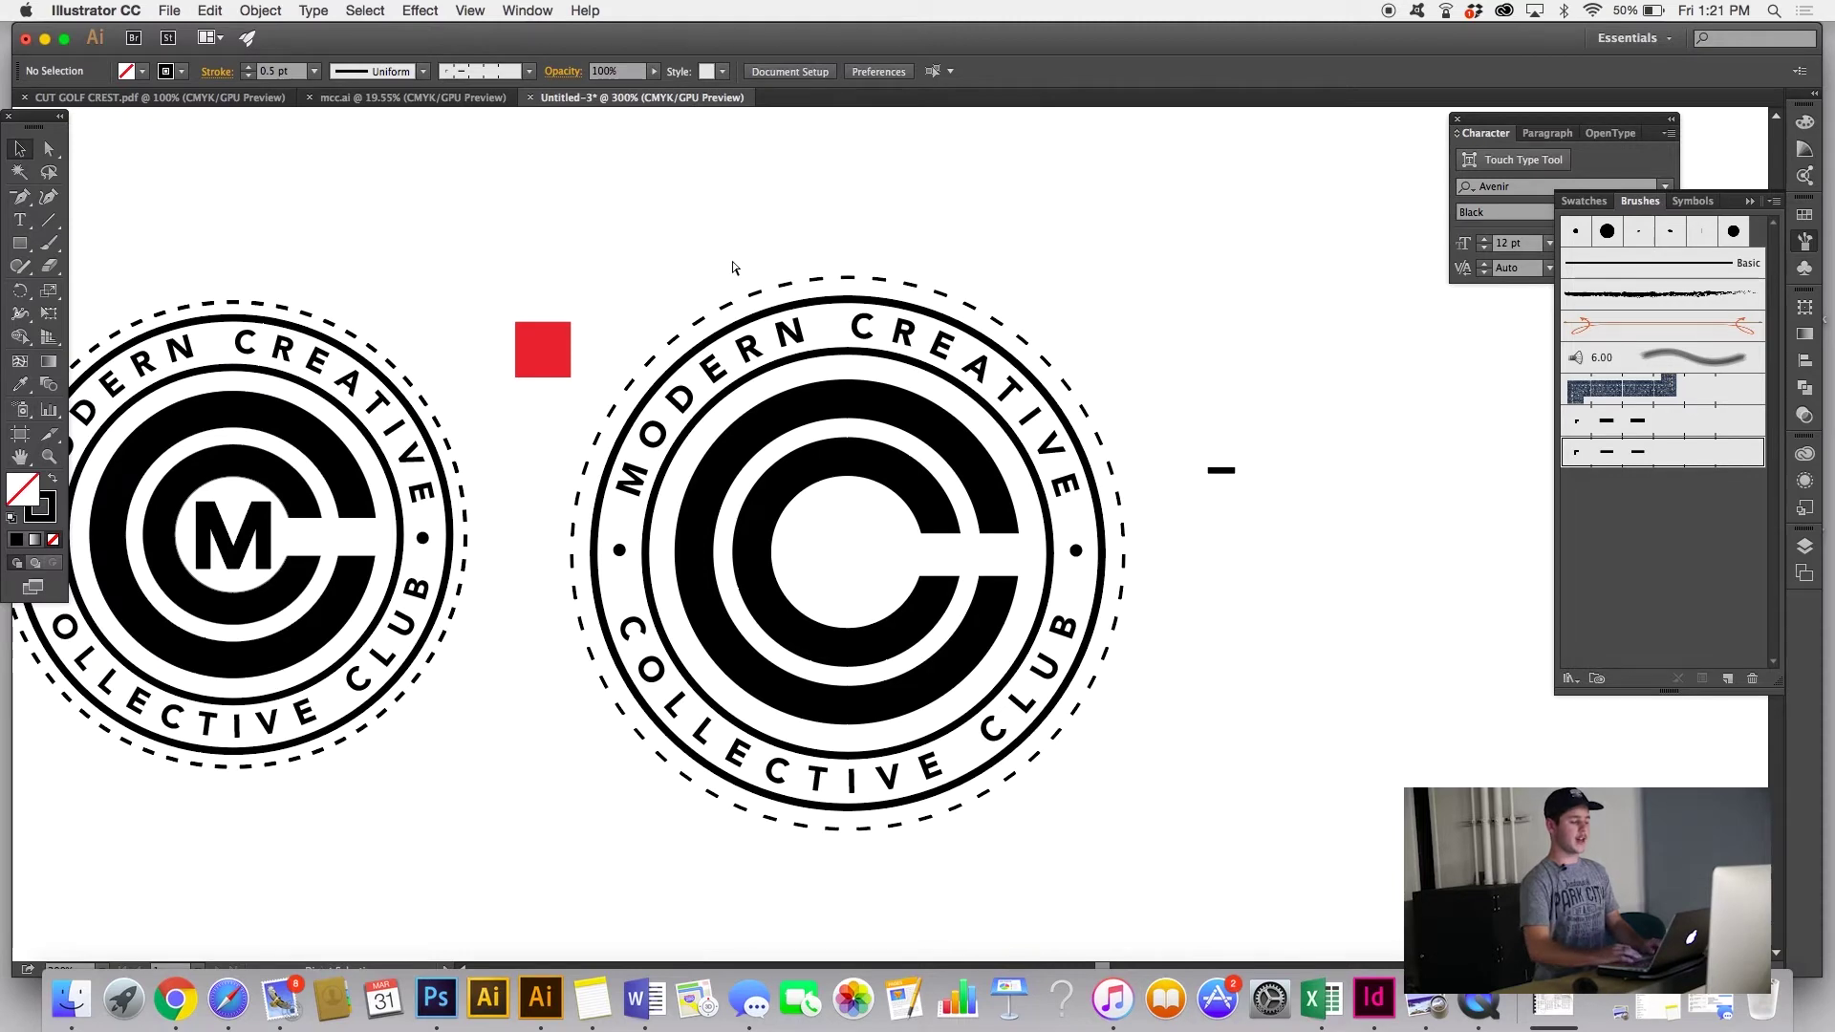
key(super+equal)
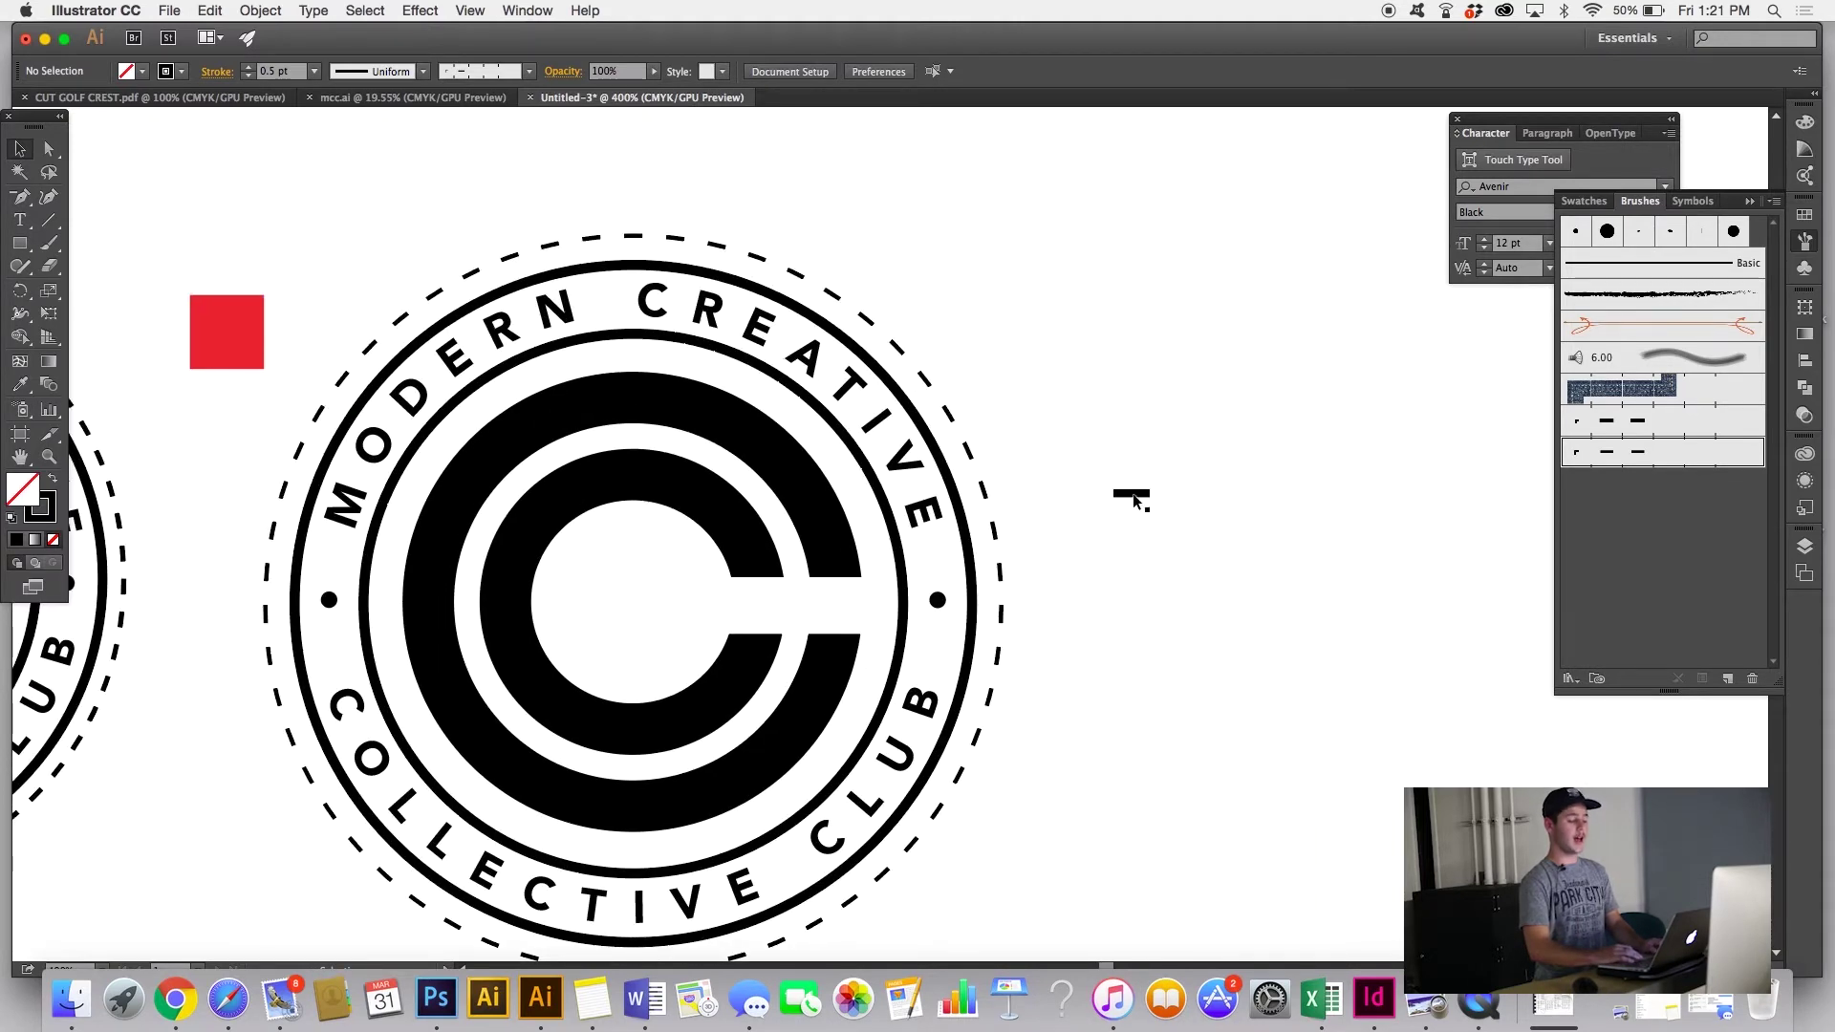
Step: Ungroup the dash from its invisible bounding rectangle
click(1133, 493)
right_click(1135, 494)
click(1231, 604)
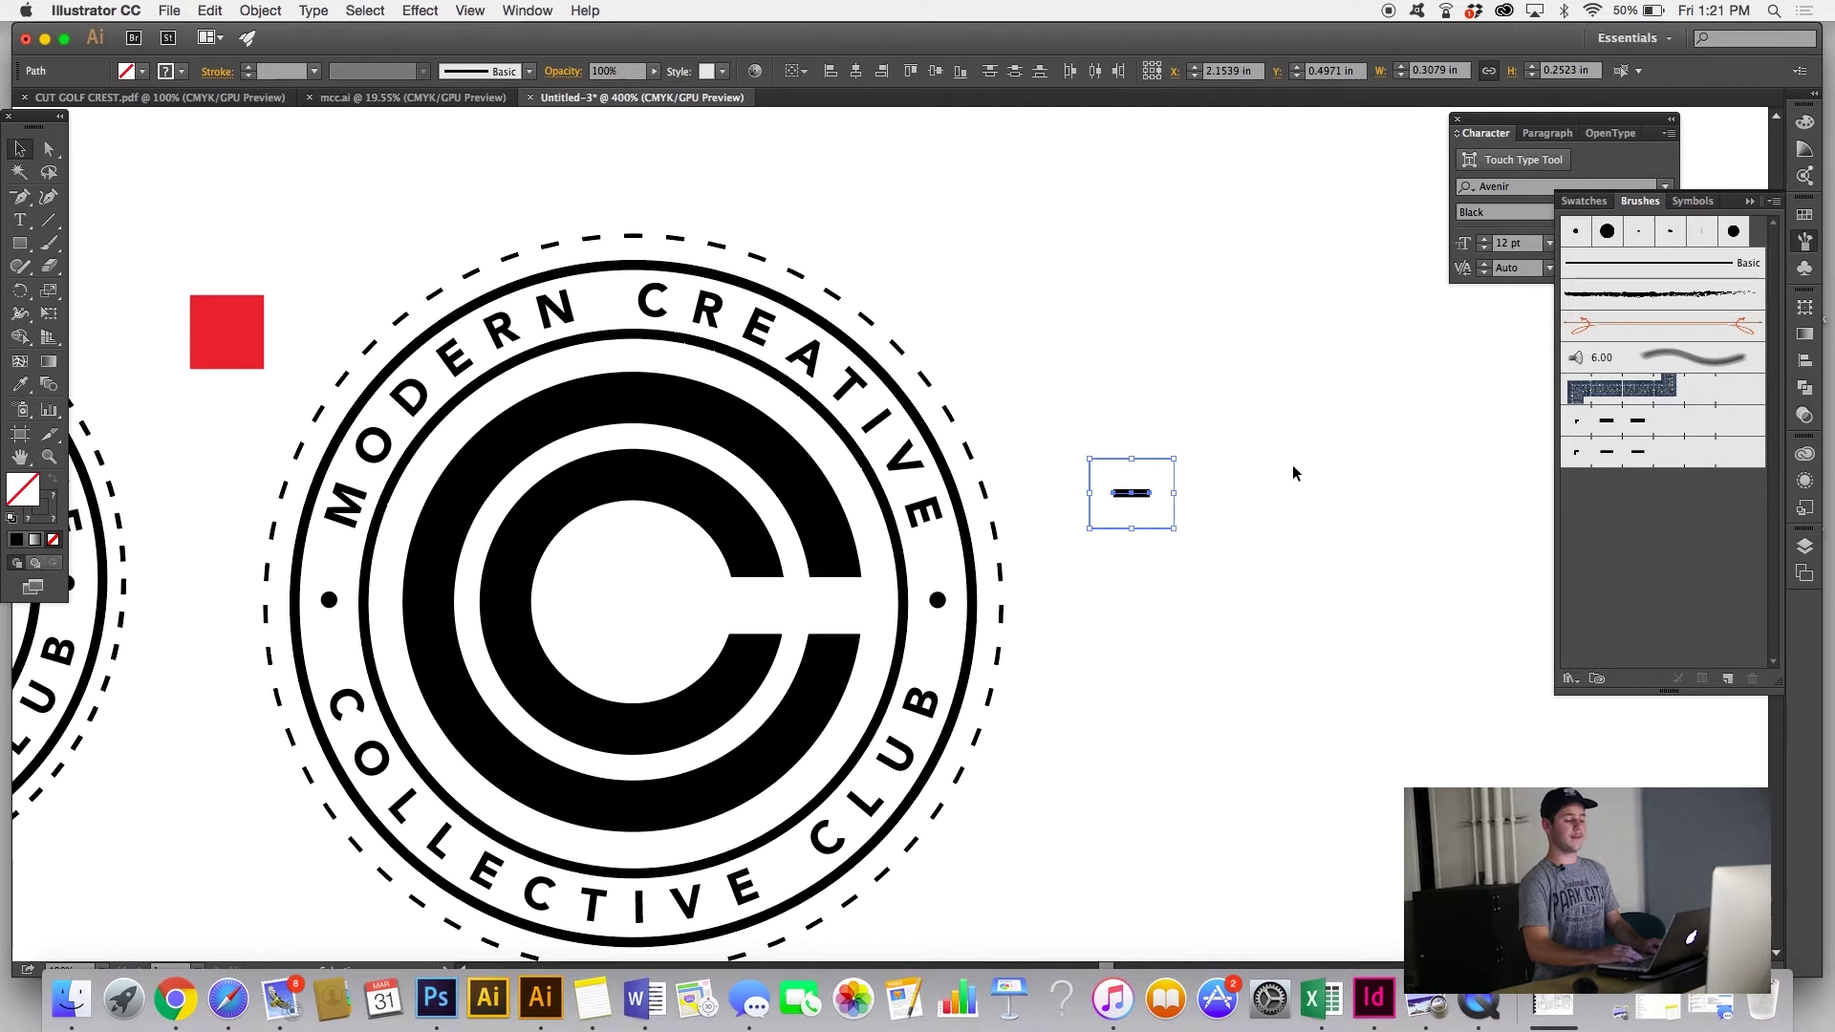
drag(1152, 495, 1632, 521)
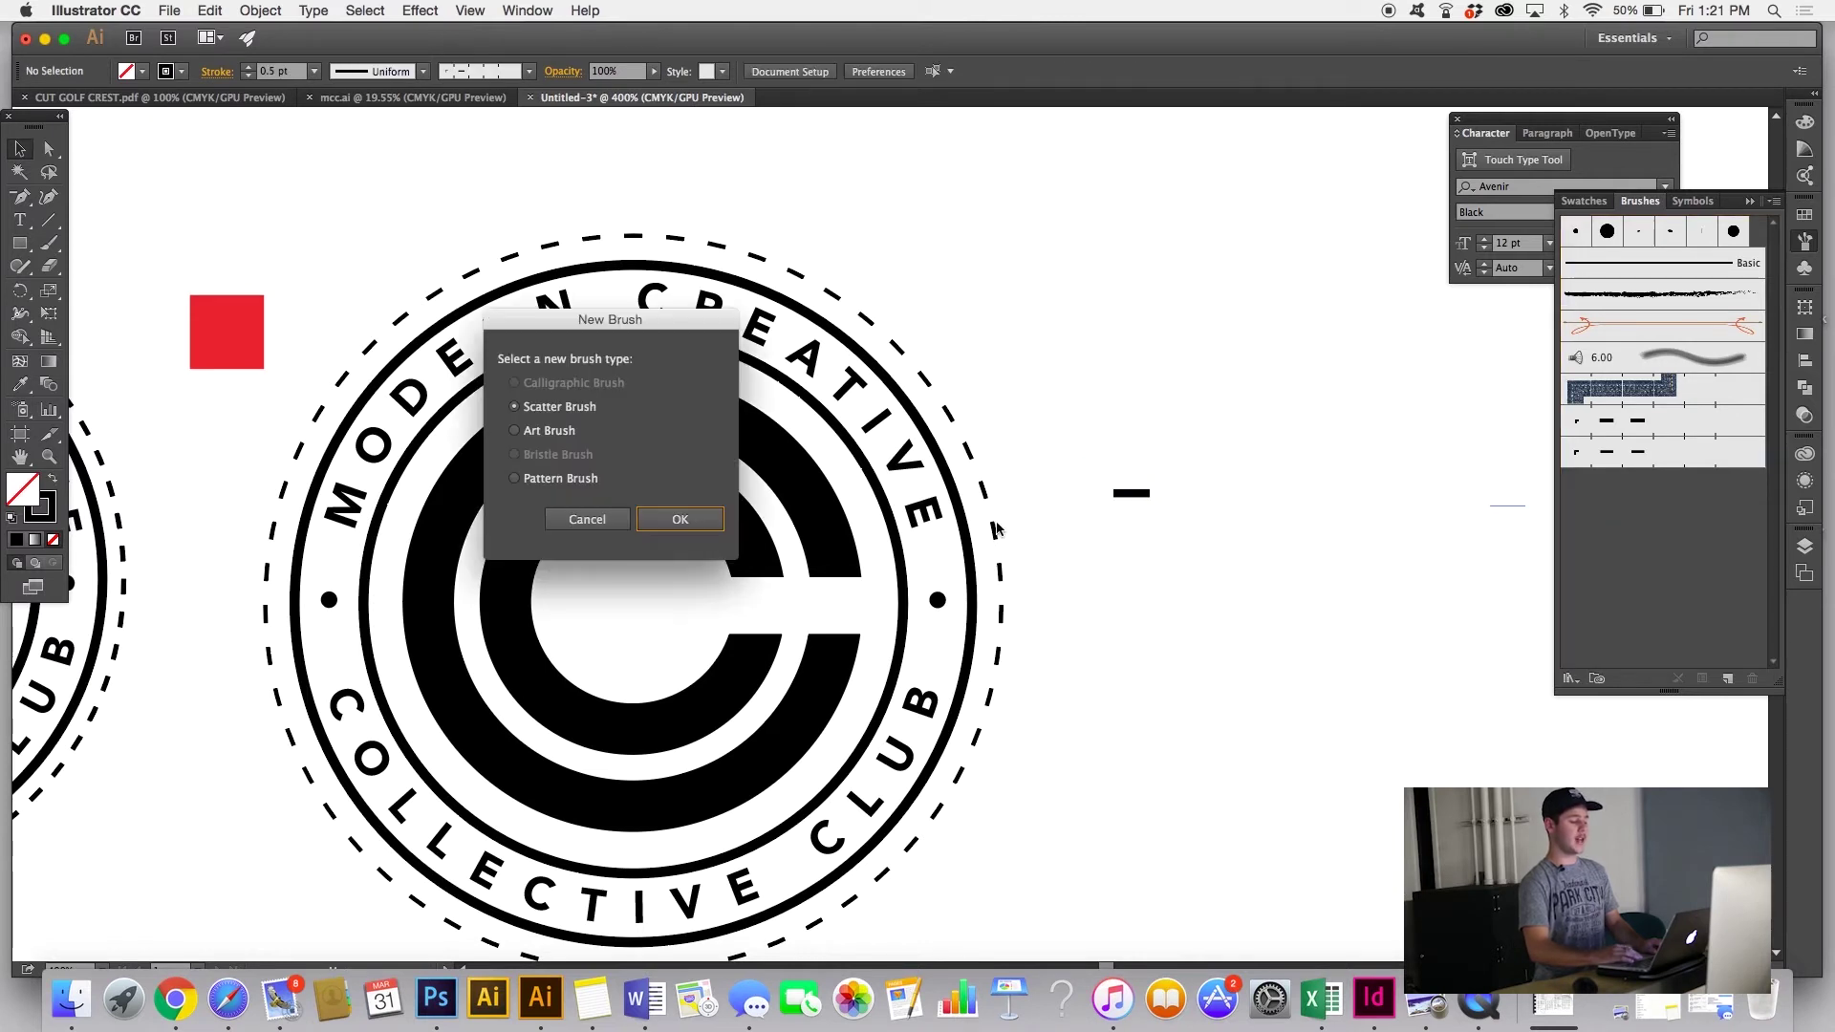
click(516, 478)
click(678, 519)
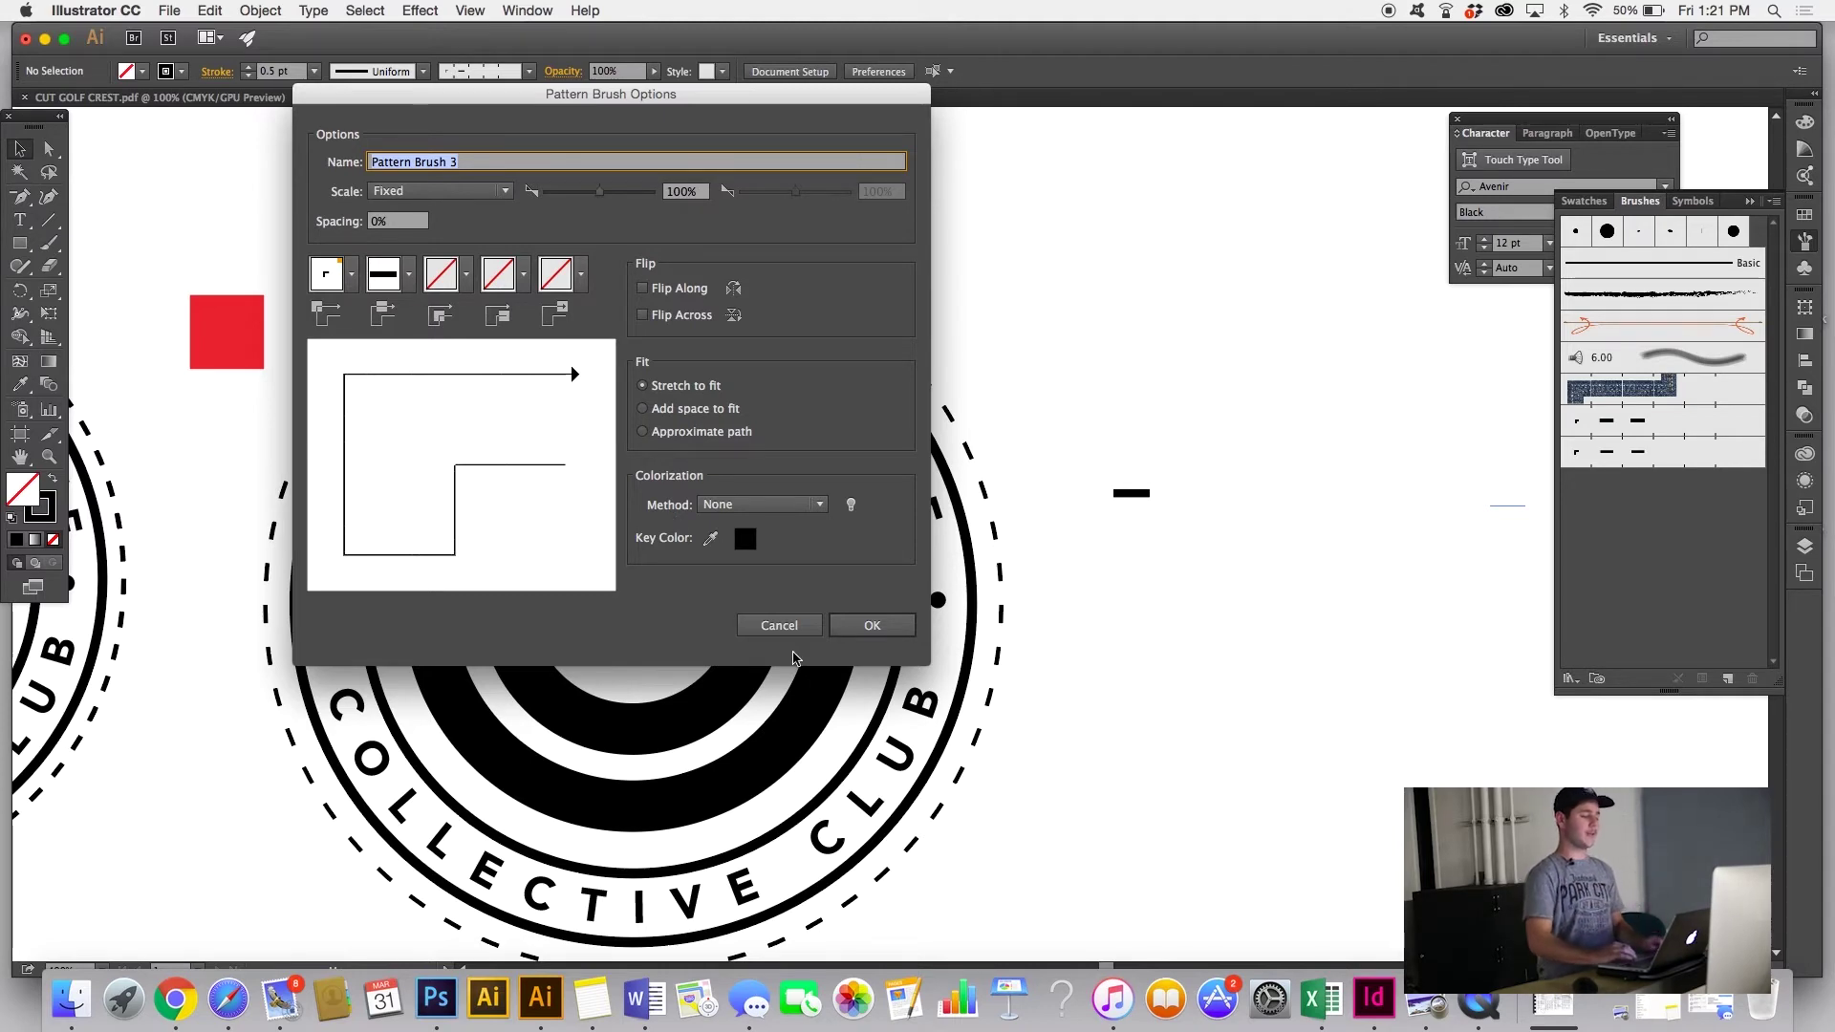
click(785, 628)
Step: Draw a rounded rectangle about 0.57 by 0.27 in above the small dash and give it a 10 pt stroke
scroll(948, 668, right, 4)
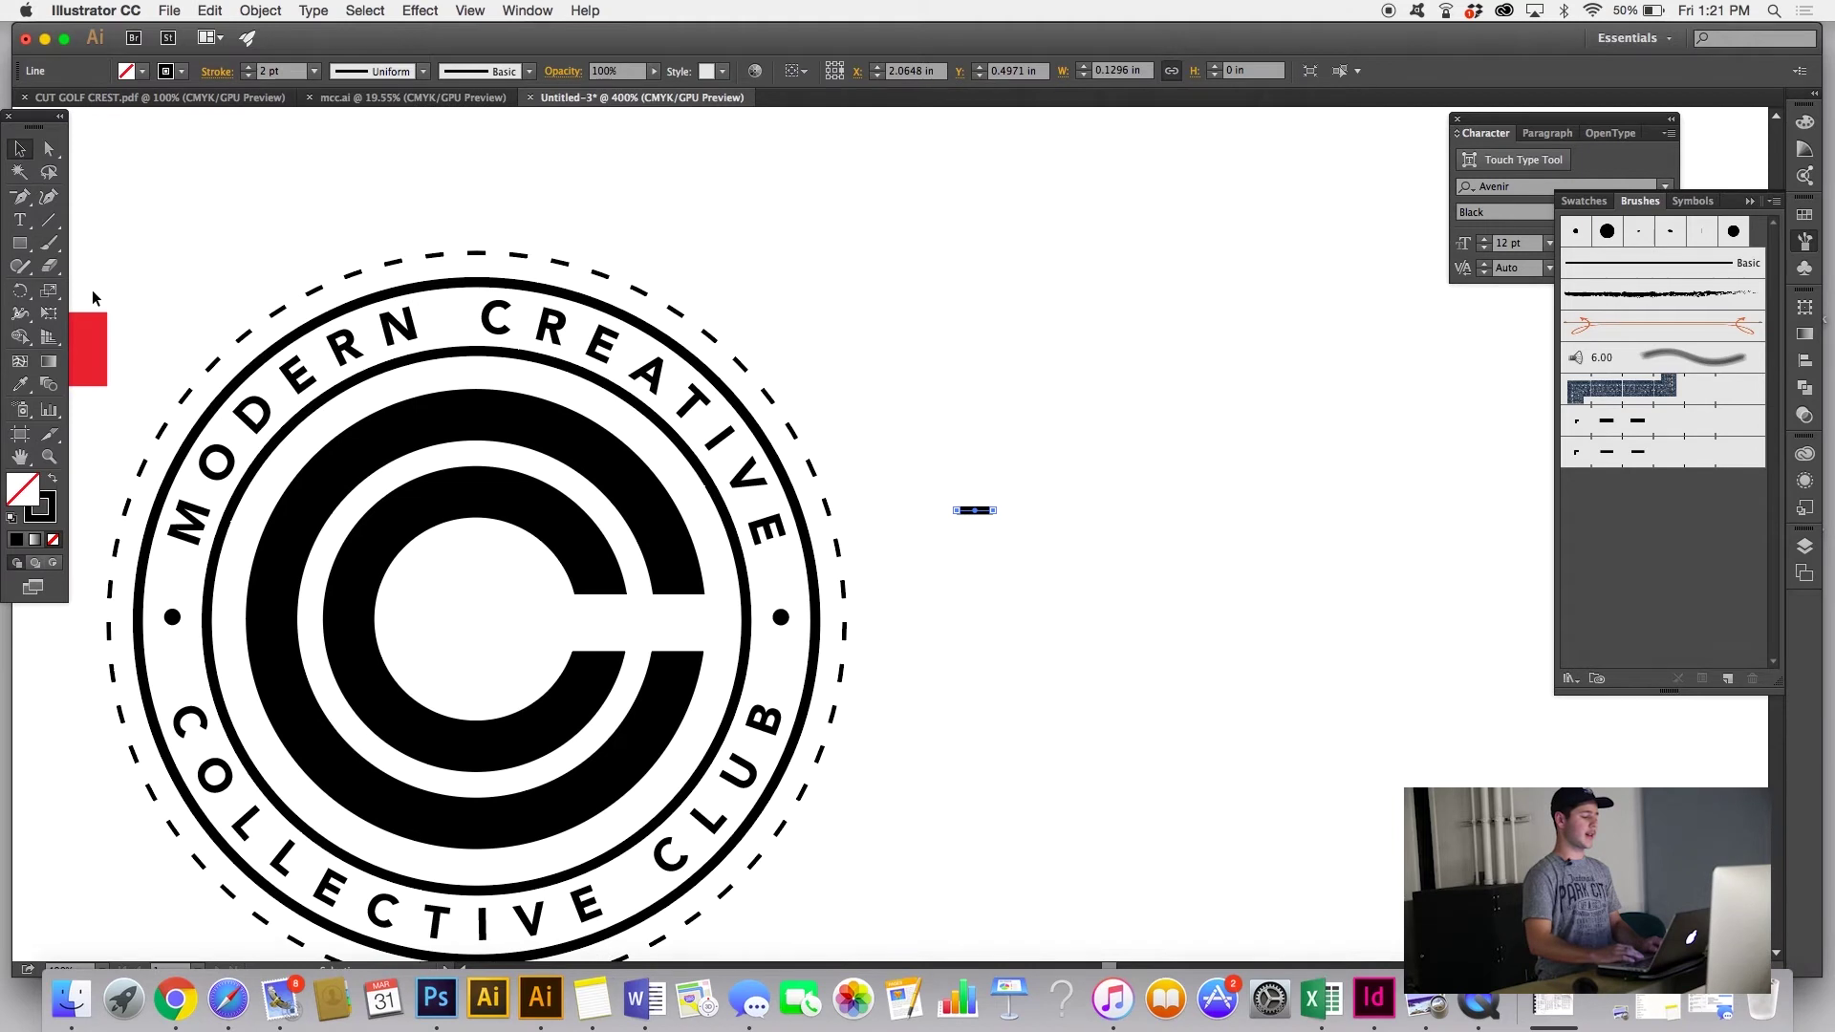
drag(17, 250, 123, 296)
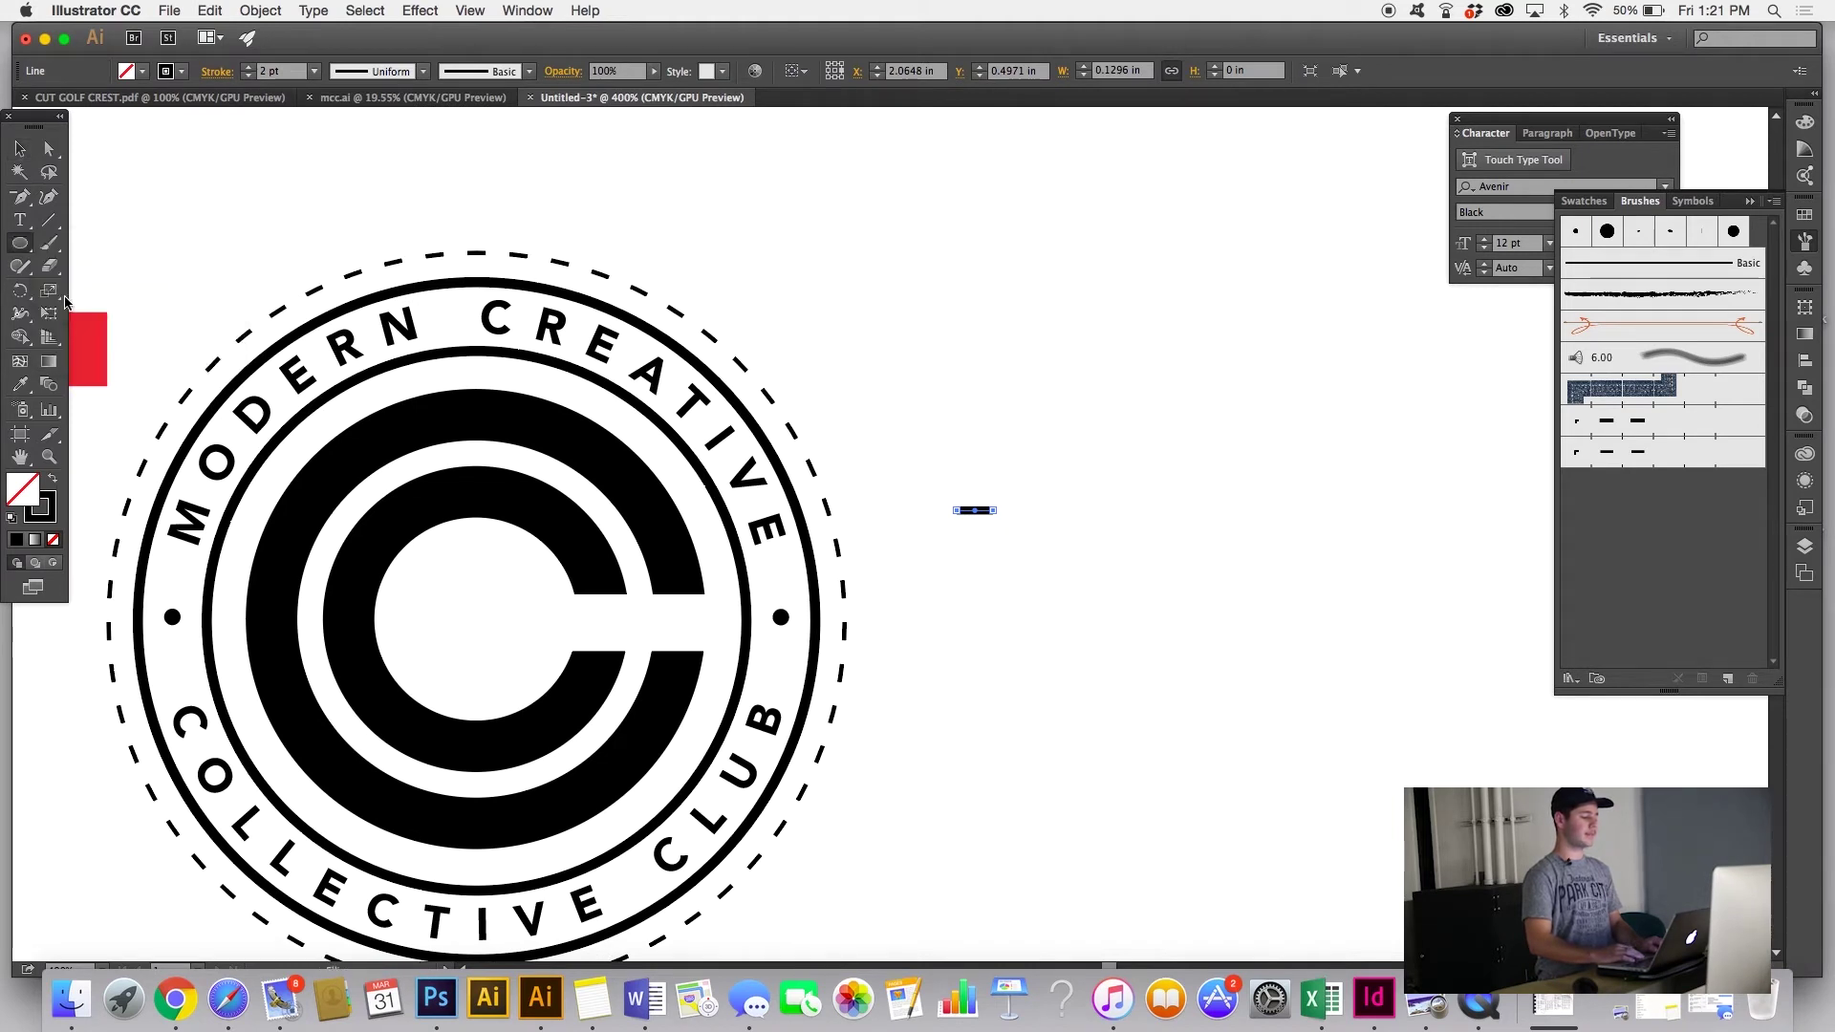
drag(17, 244, 115, 266)
drag(1066, 291, 1223, 364)
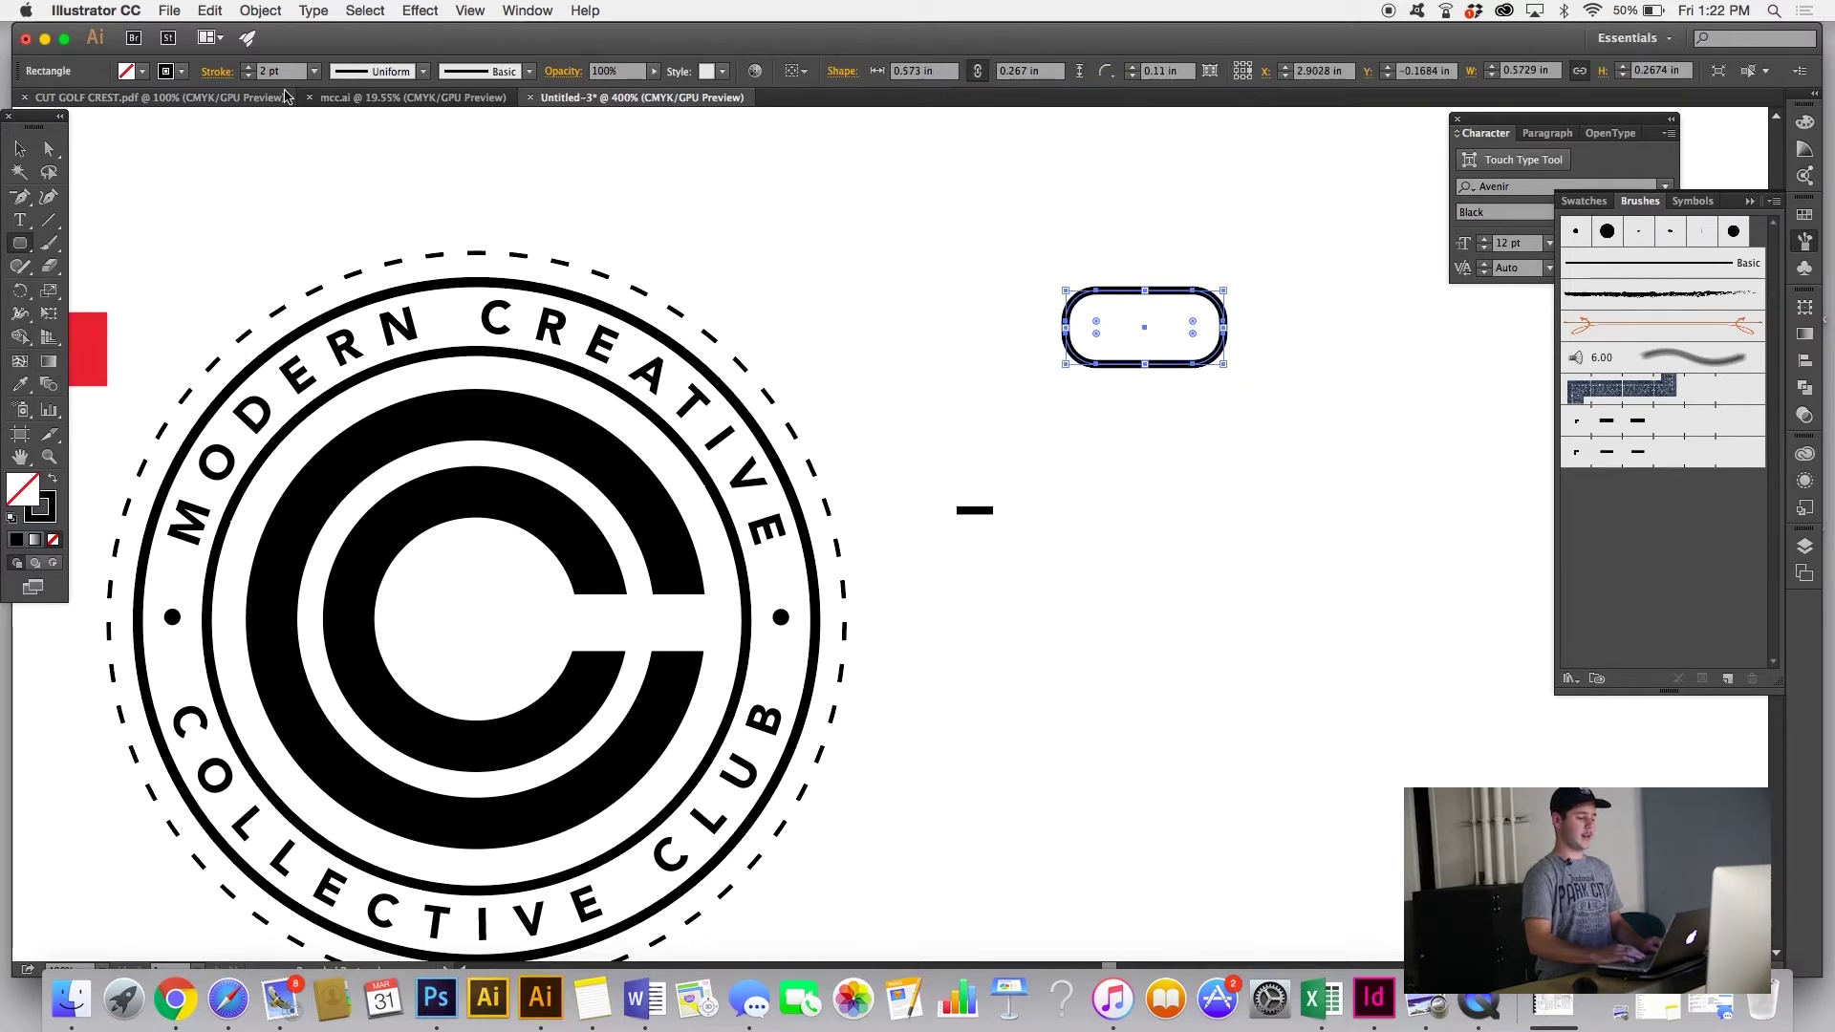
click(249, 67)
click(249, 66)
click(784, 218)
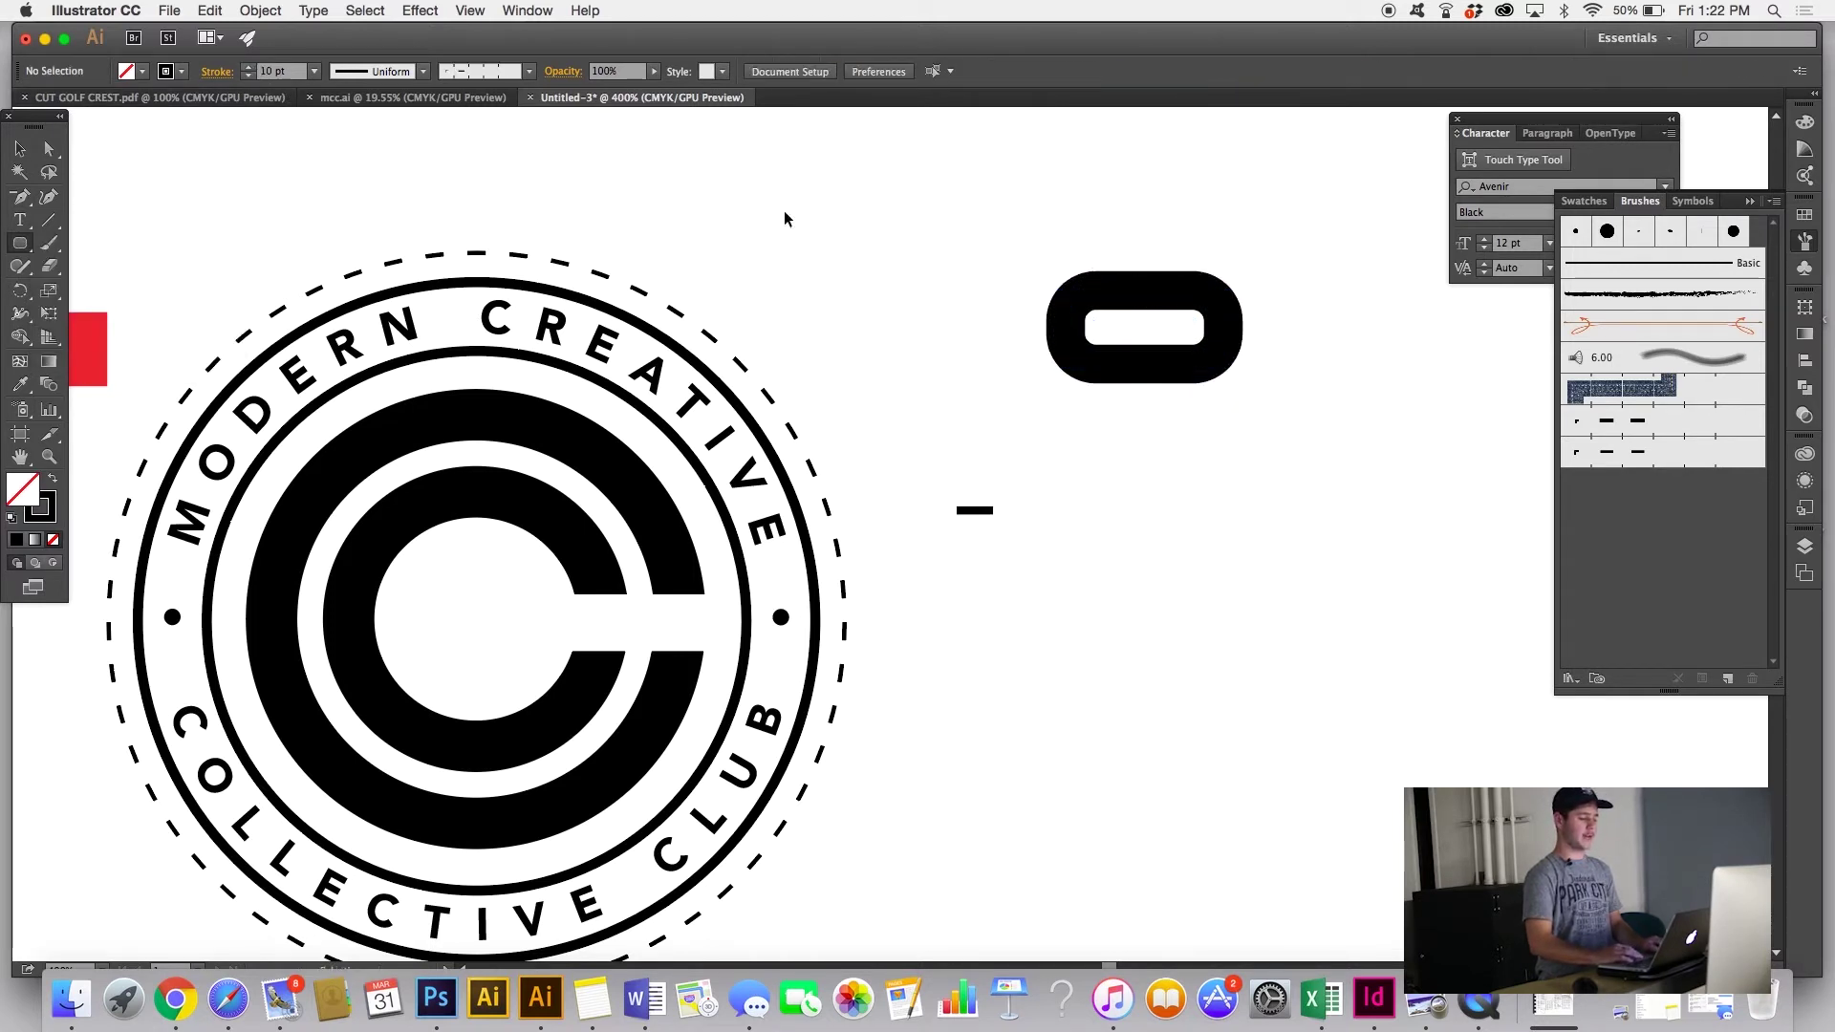
Step: Draw a rectangle about 0.40 by 0.17 in over the link's left end, match its black fill to the C, and copy it to the right end
drag(20, 242, 81, 255)
drag(964, 306, 1076, 354)
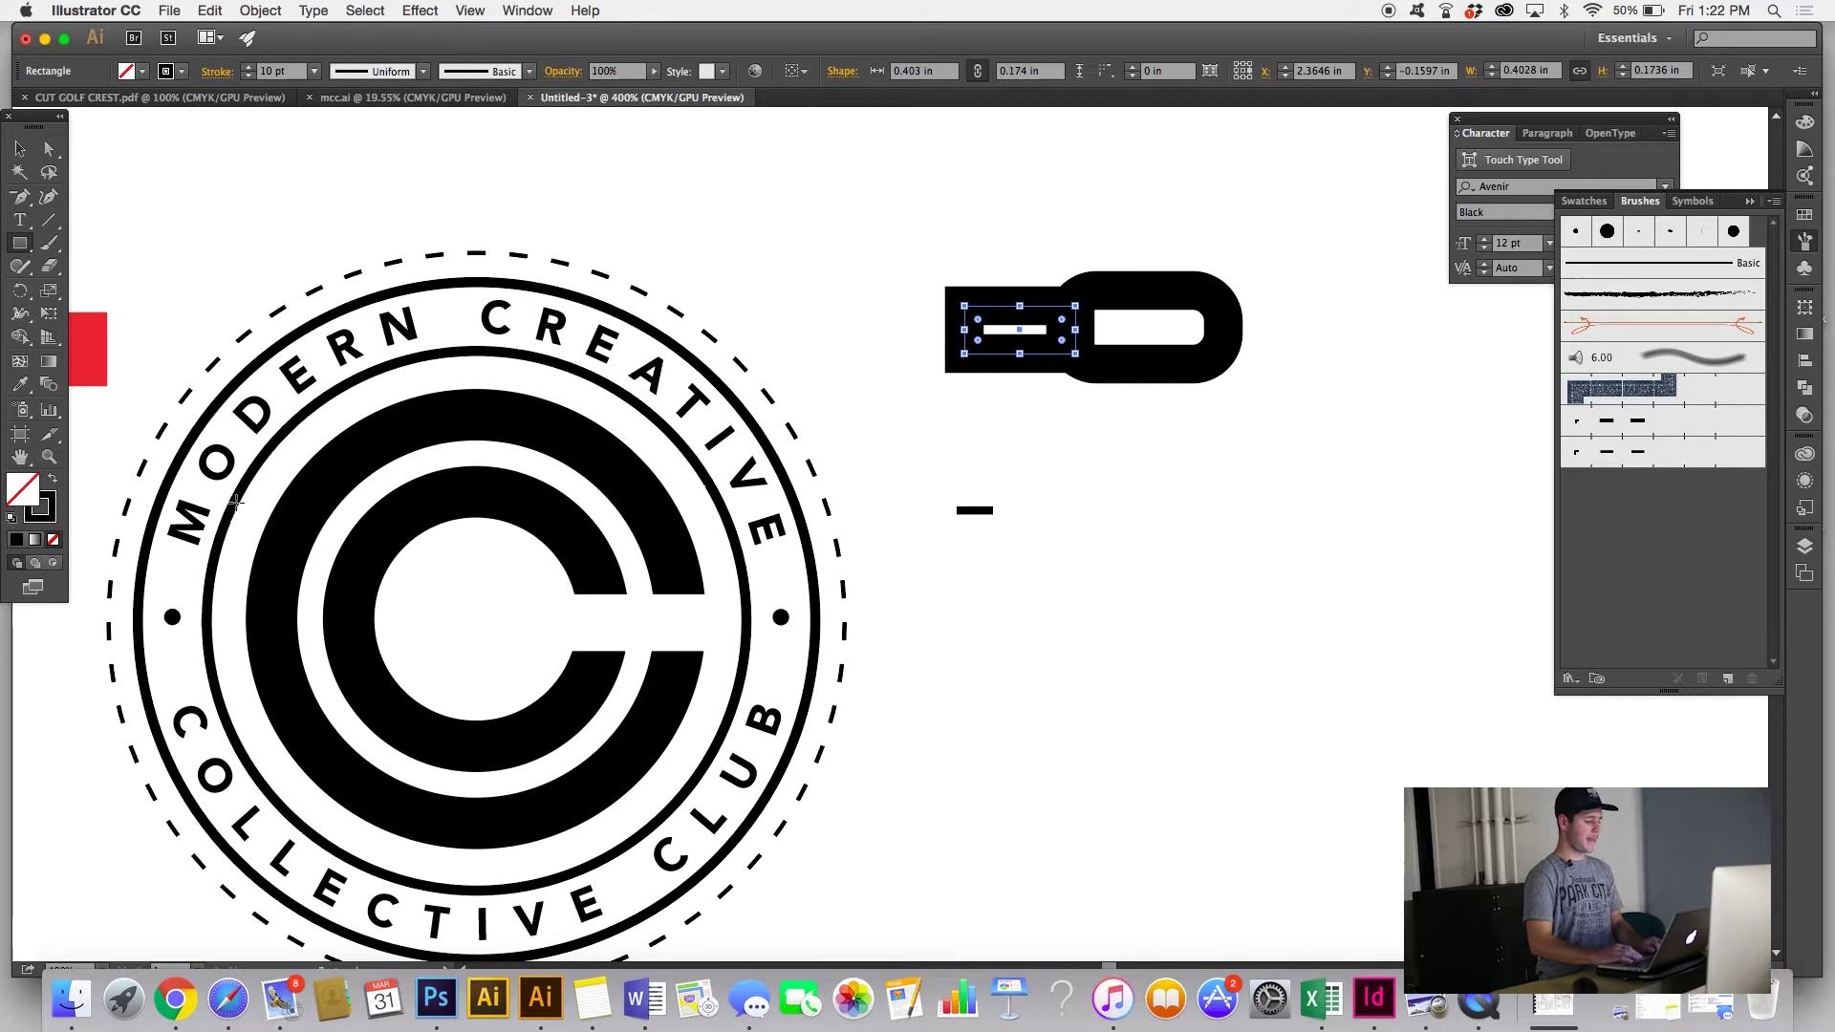
click(19, 385)
click(430, 483)
key(super+shift+a)
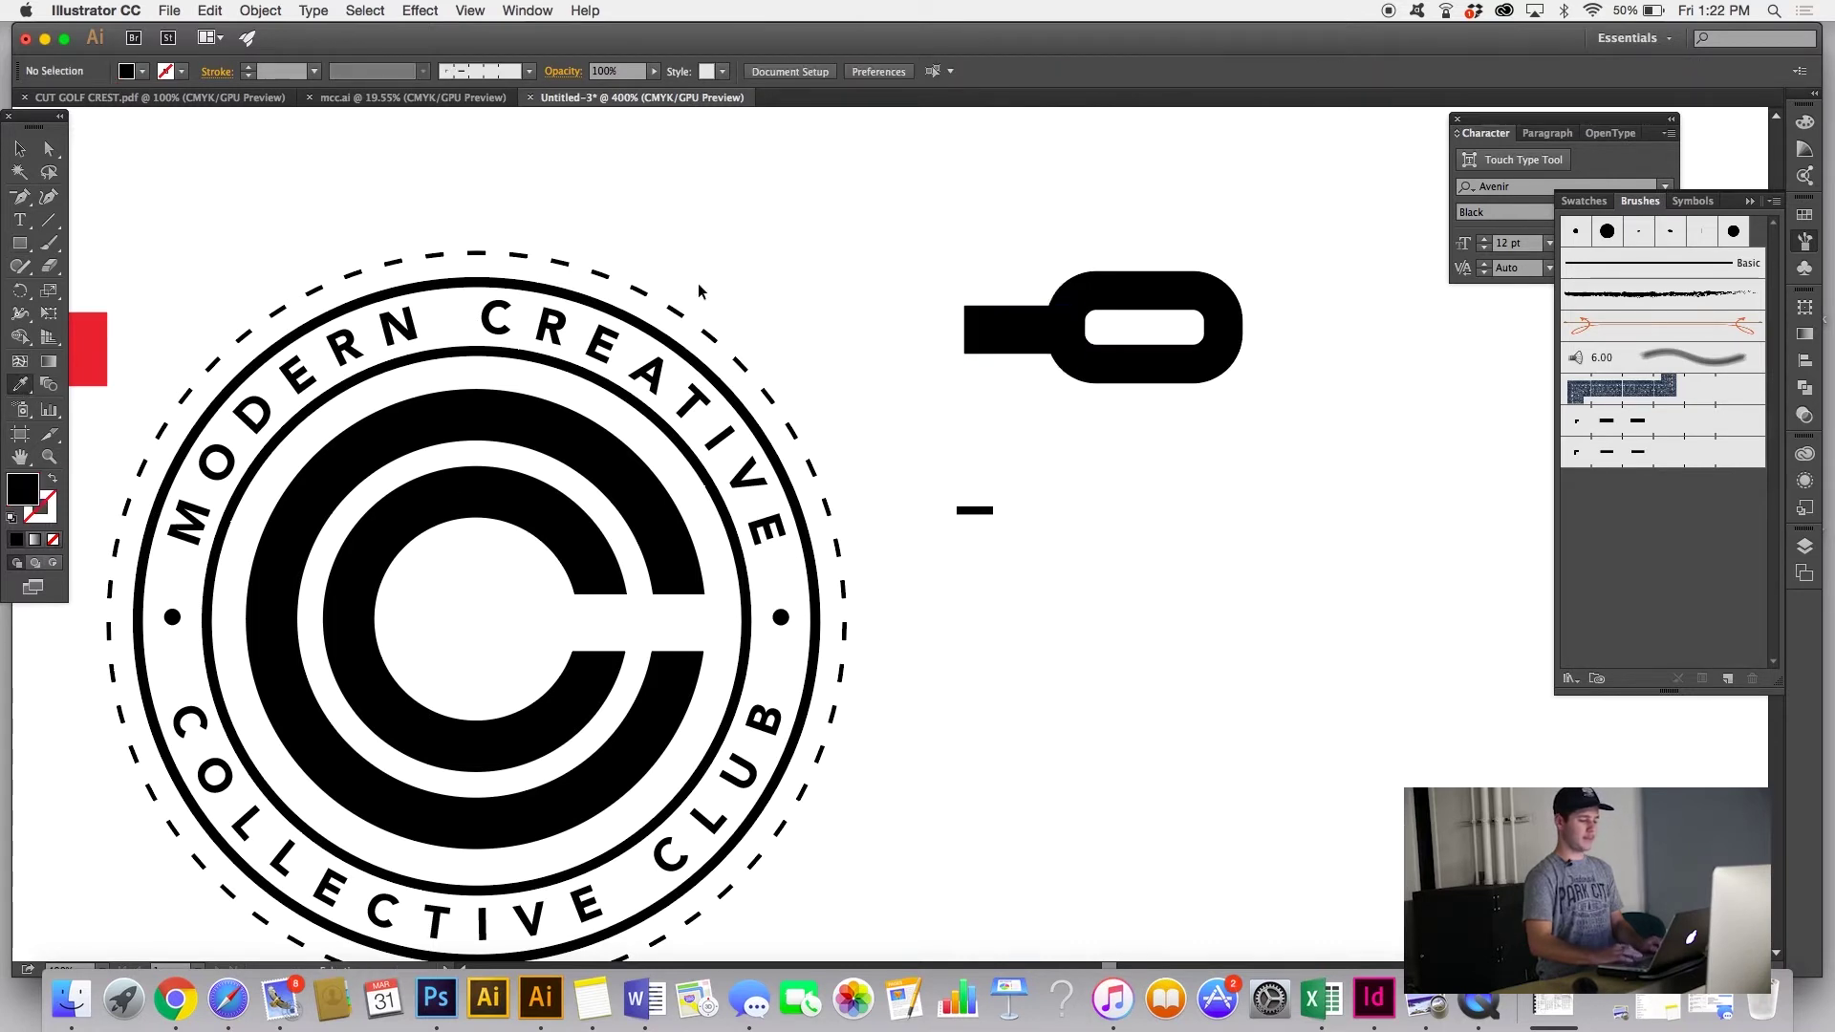
key(v)
drag(1019, 340, 1281, 344)
Step: Outline the stroke of the chain link with both connector rectangles selected and scale the whole artwork down
drag(1077, 226, 1280, 412)
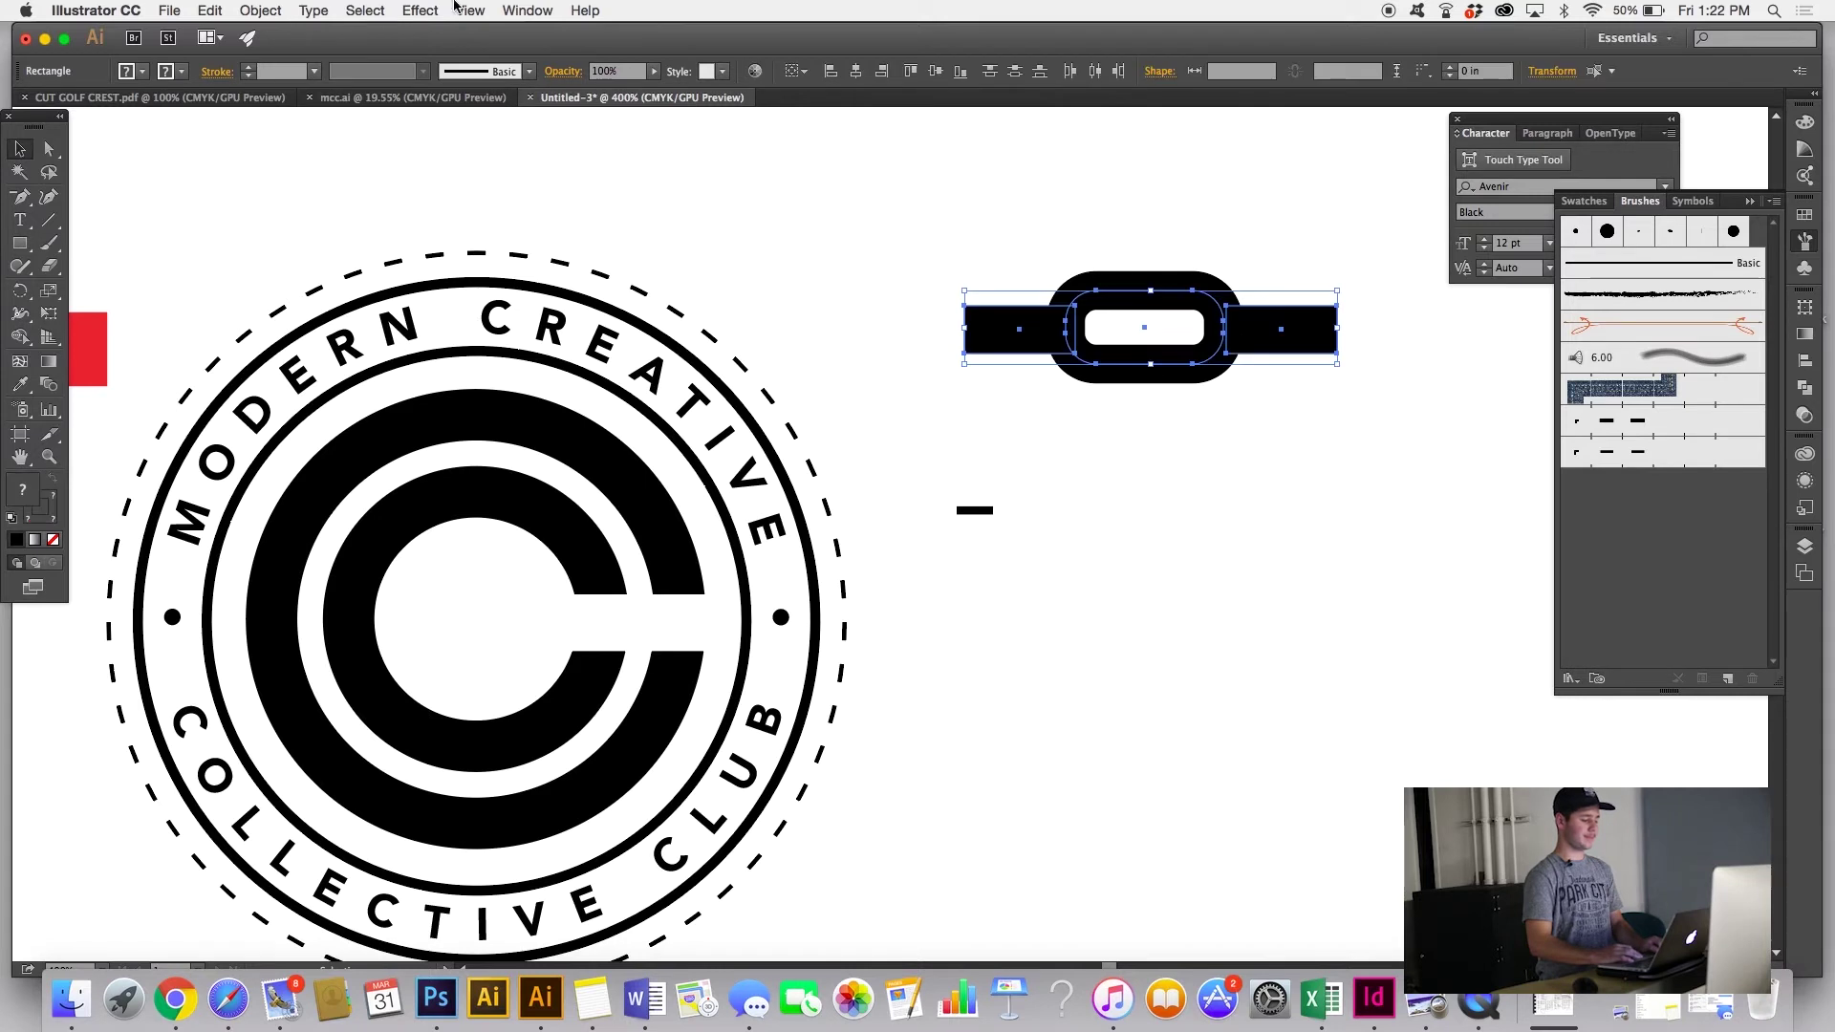
click(260, 11)
mouse_move(387, 368)
click(602, 422)
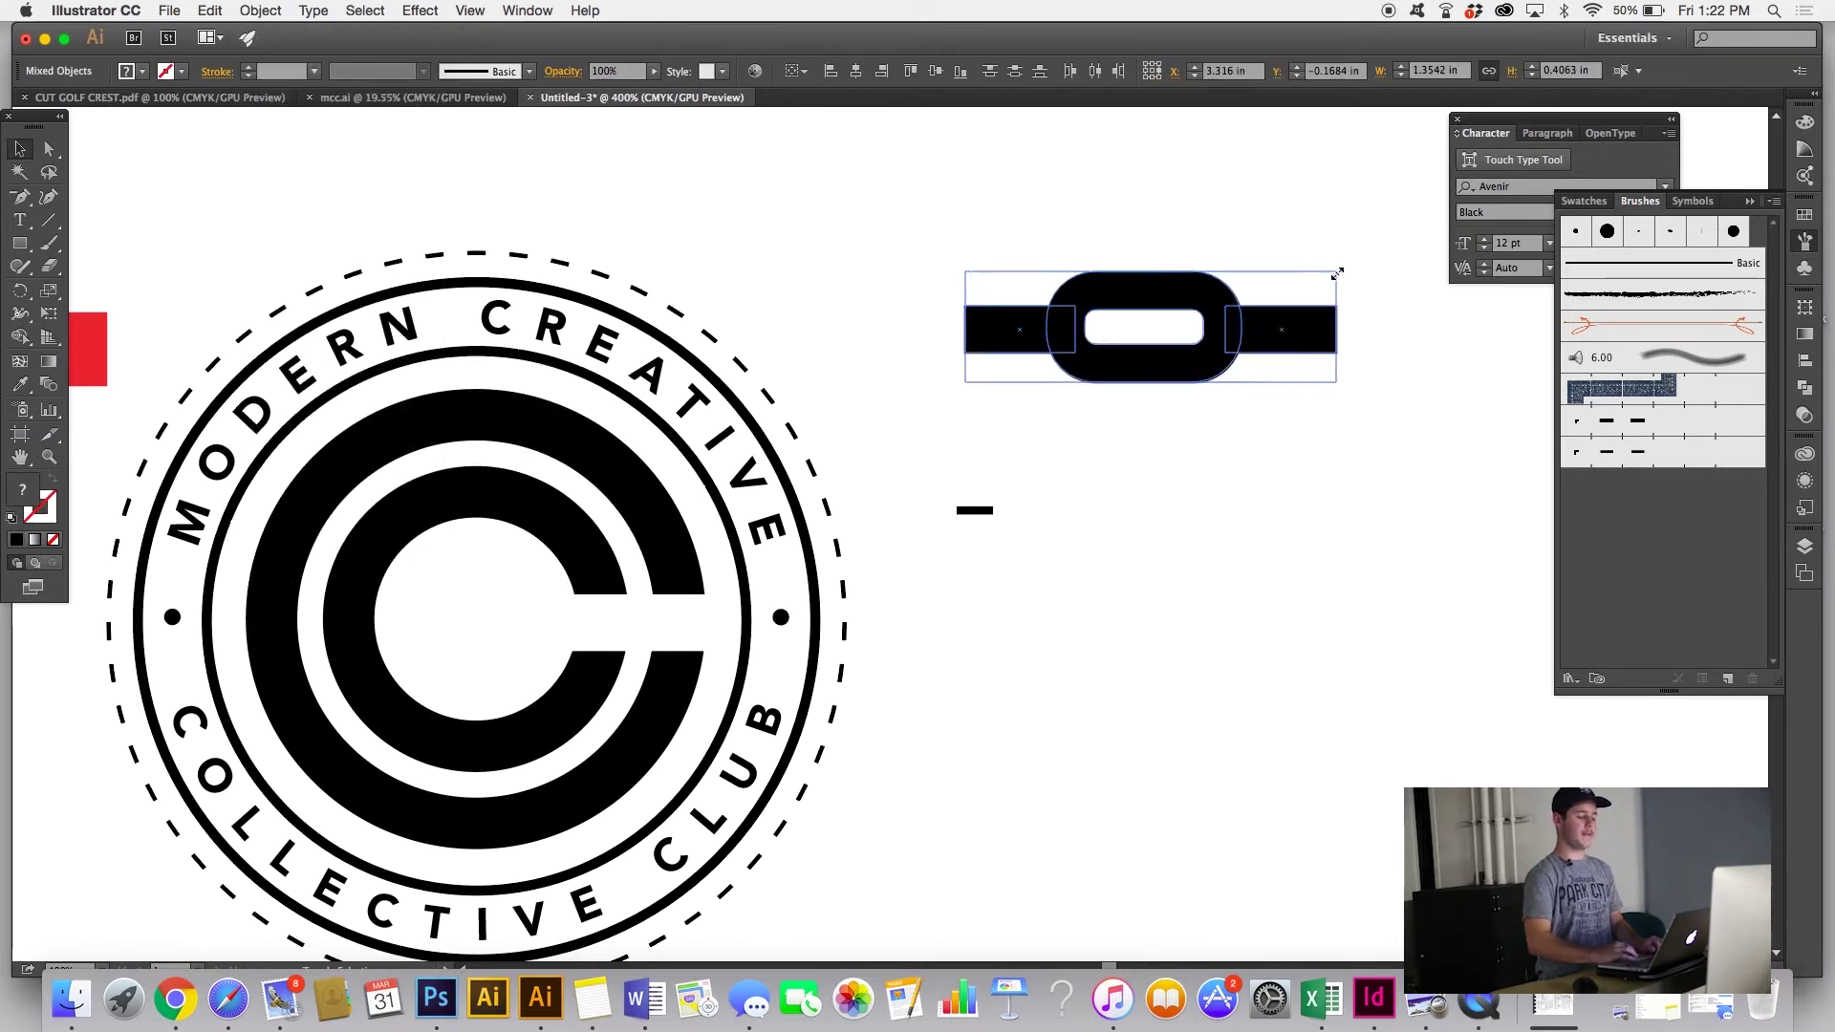
drag(1338, 273, 1249, 299)
click(1382, 337)
Step: Delete the connector rectangle at the chain link's right end
key(super+equal)
key(super+equal)
key(super+equal)
scroll(1382, 336, right, 10)
scroll(1382, 337, up, 4)
scroll(1382, 339, up, 6)
scroll(1383, 340, right, 3)
click(755, 392)
shift+click(1195, 395)
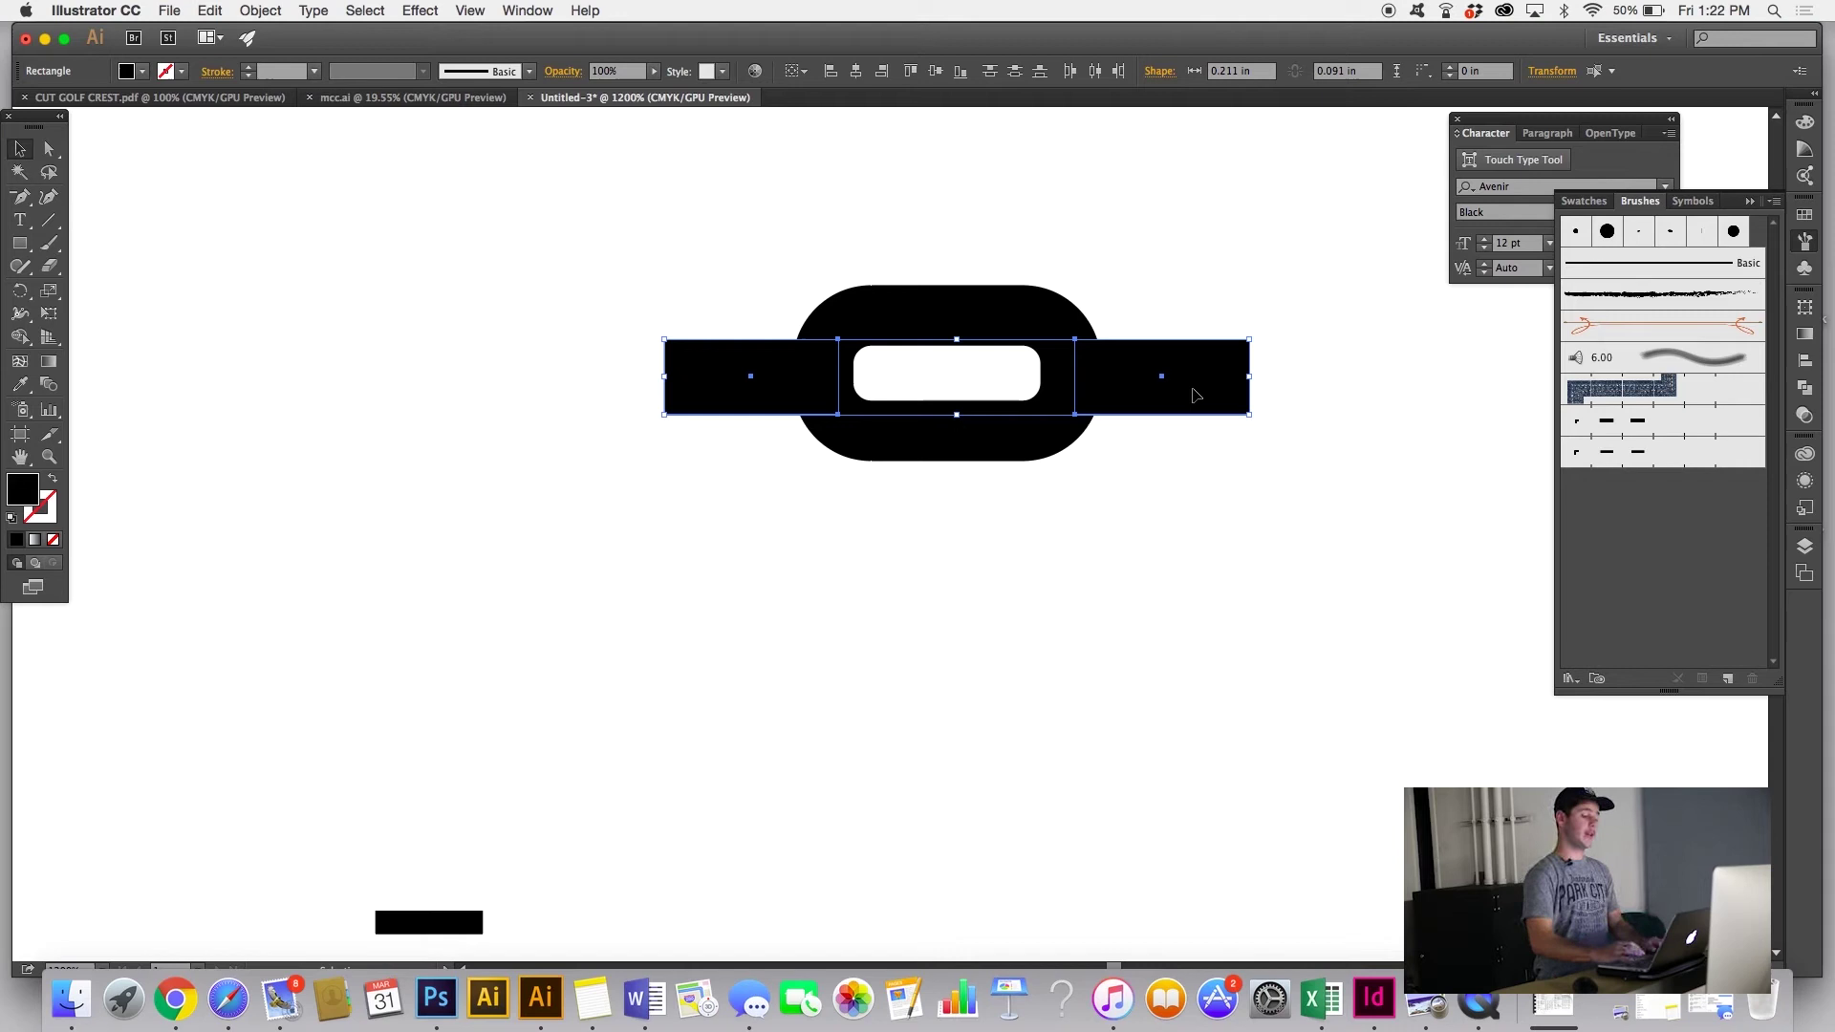
click(1237, 491)
click(1212, 373)
key(Delete)
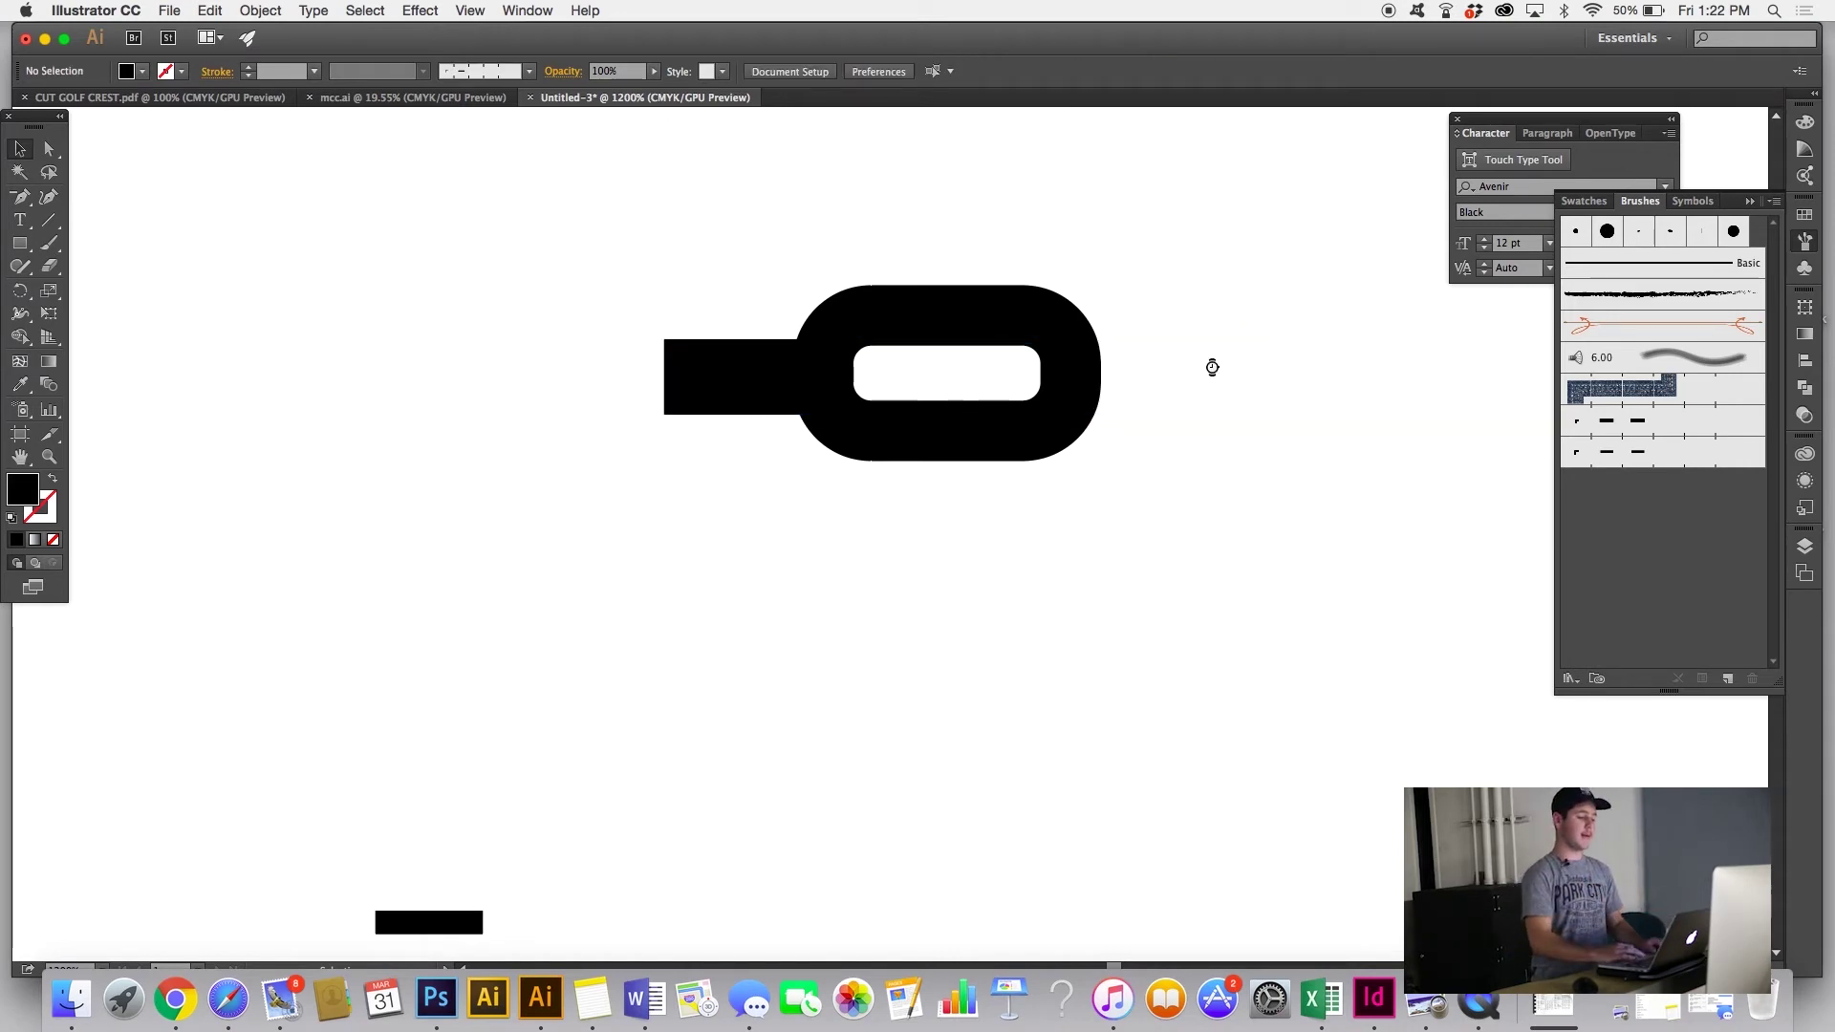
Step: Group the chain link with its remaining left connector rectangle
drag(1196, 536, 759, 313)
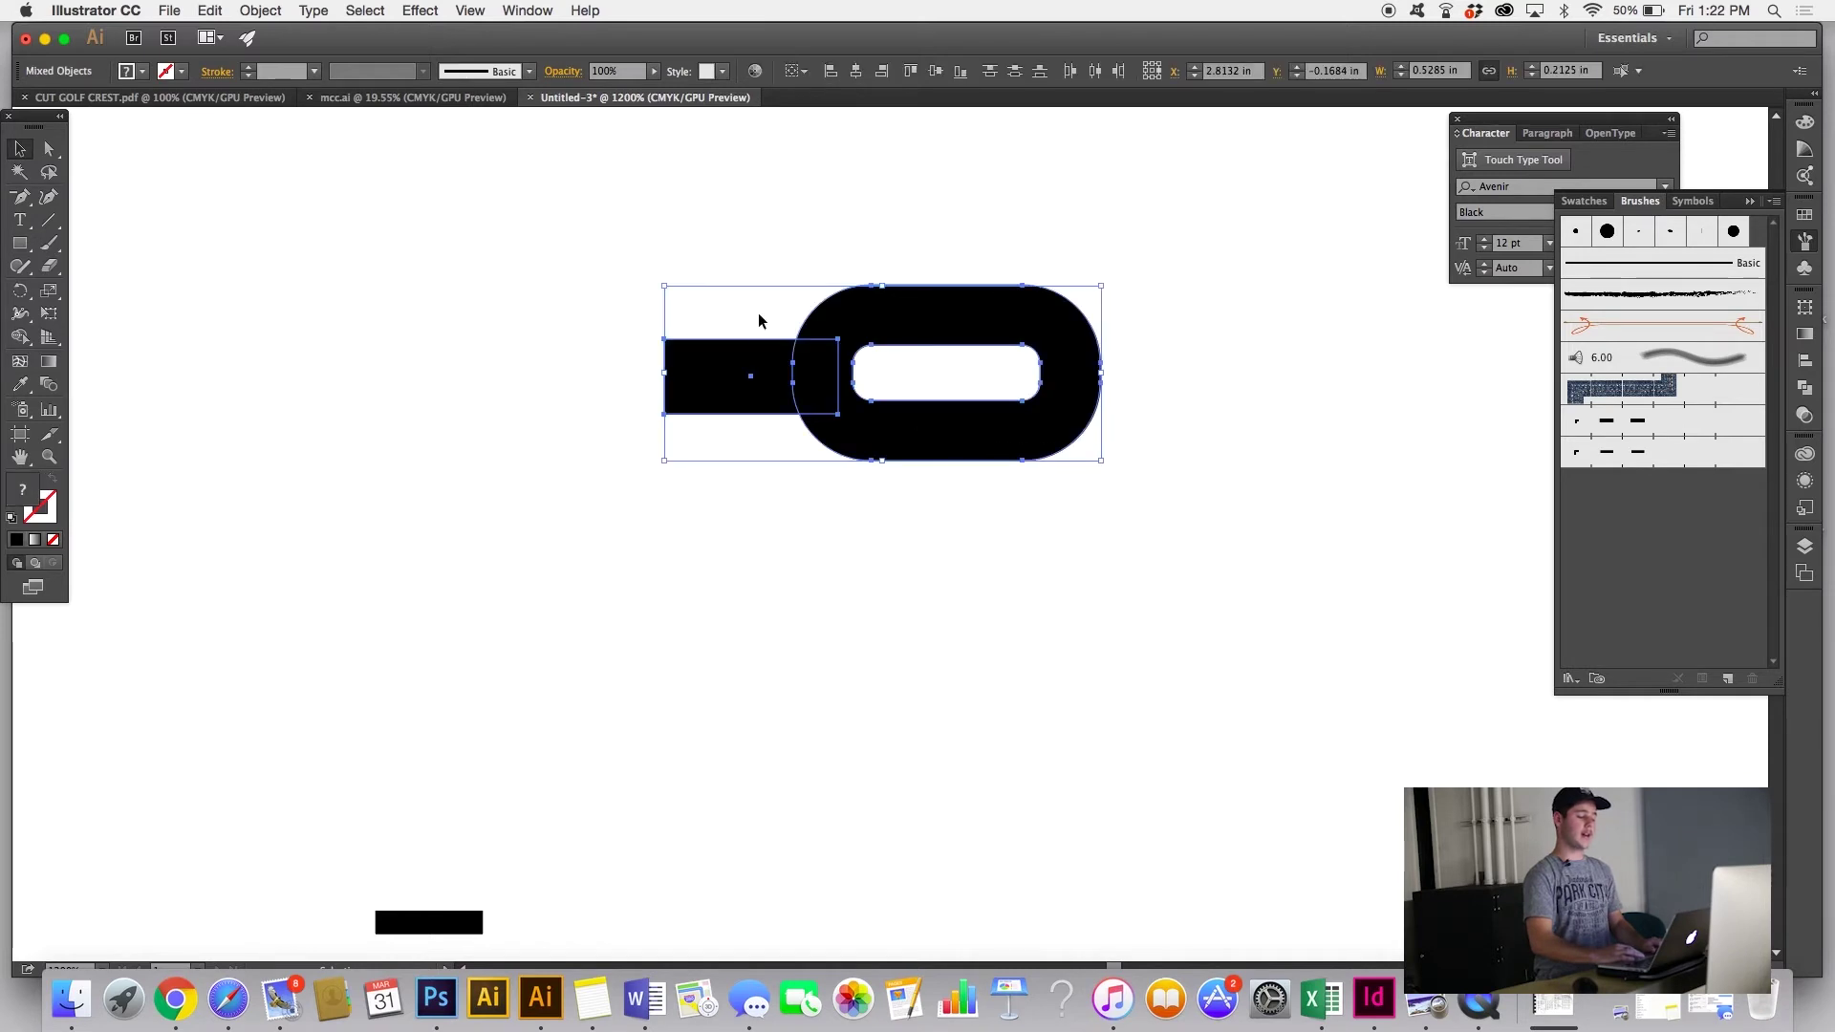
right_click(759, 316)
click(864, 413)
Step: Create a new pattern brush from the chain link group, keeping the default options, and deselect the artwork
drag(822, 392, 1540, 545)
click(597, 481)
click(680, 519)
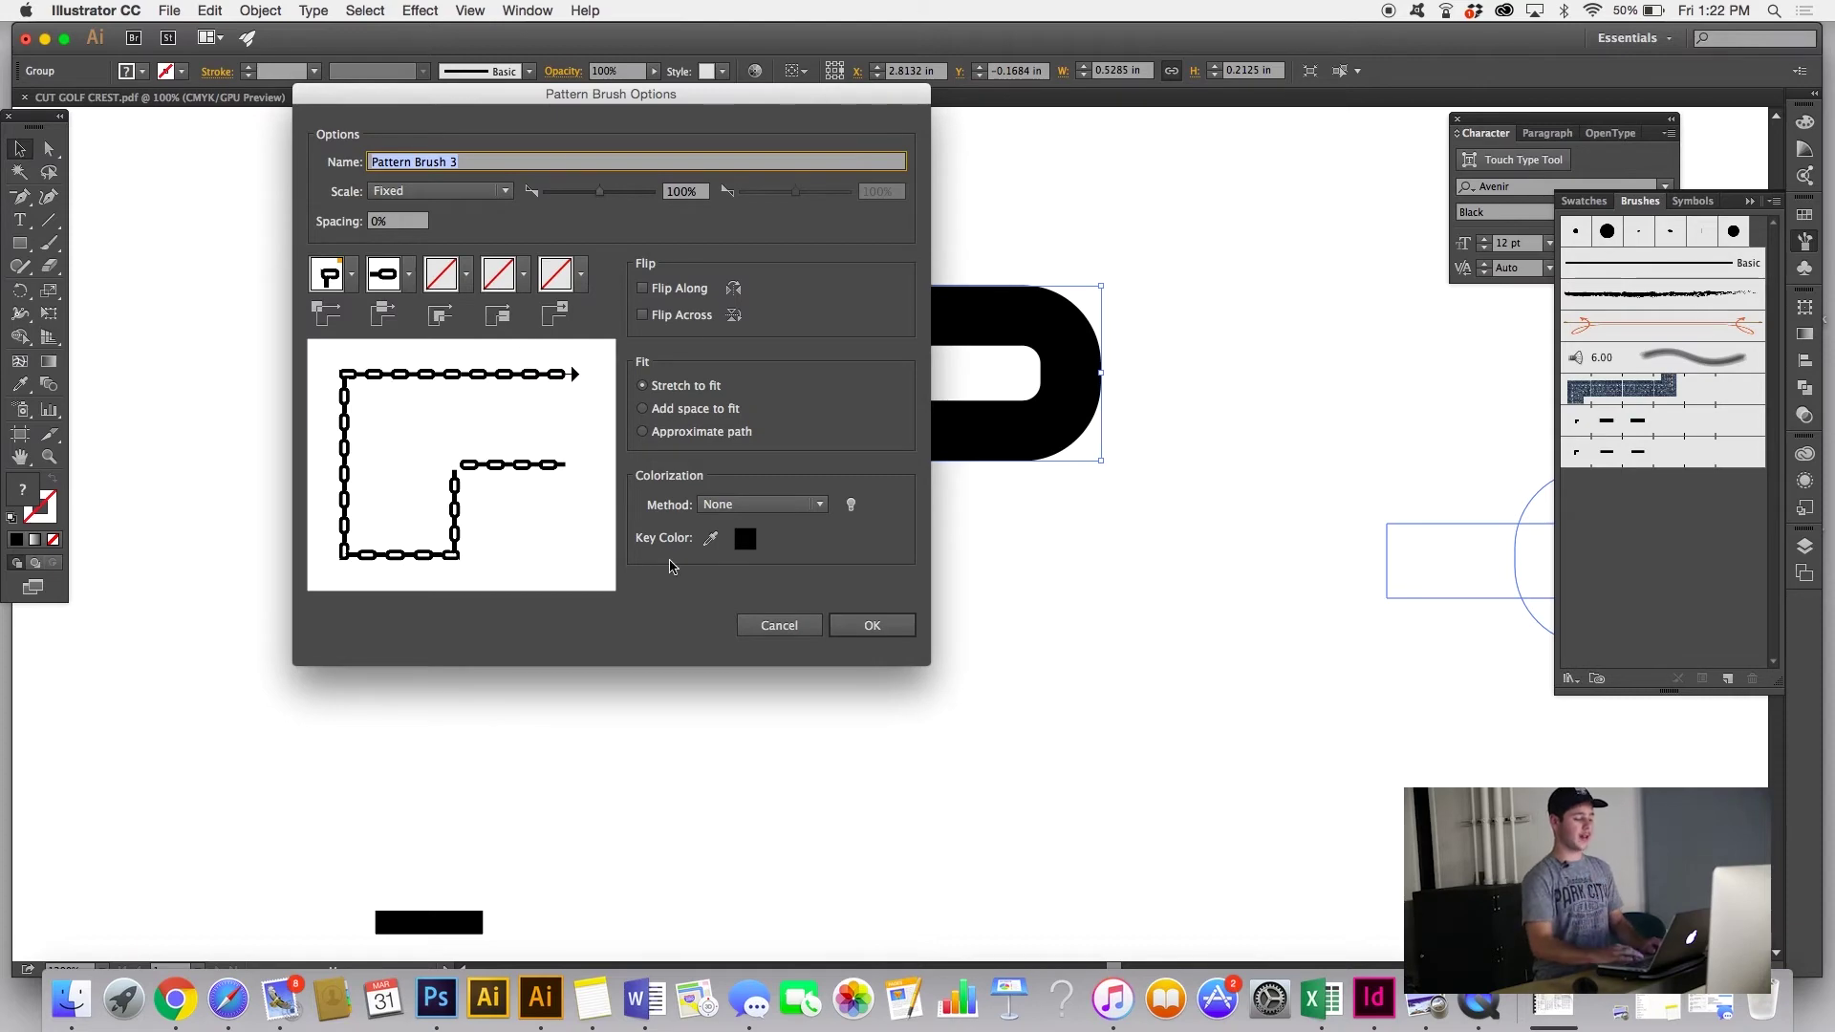
click(872, 626)
click(876, 744)
Step: Apply the chain link pattern brush to the dashed outer ring of the new badge
key(super+minus)
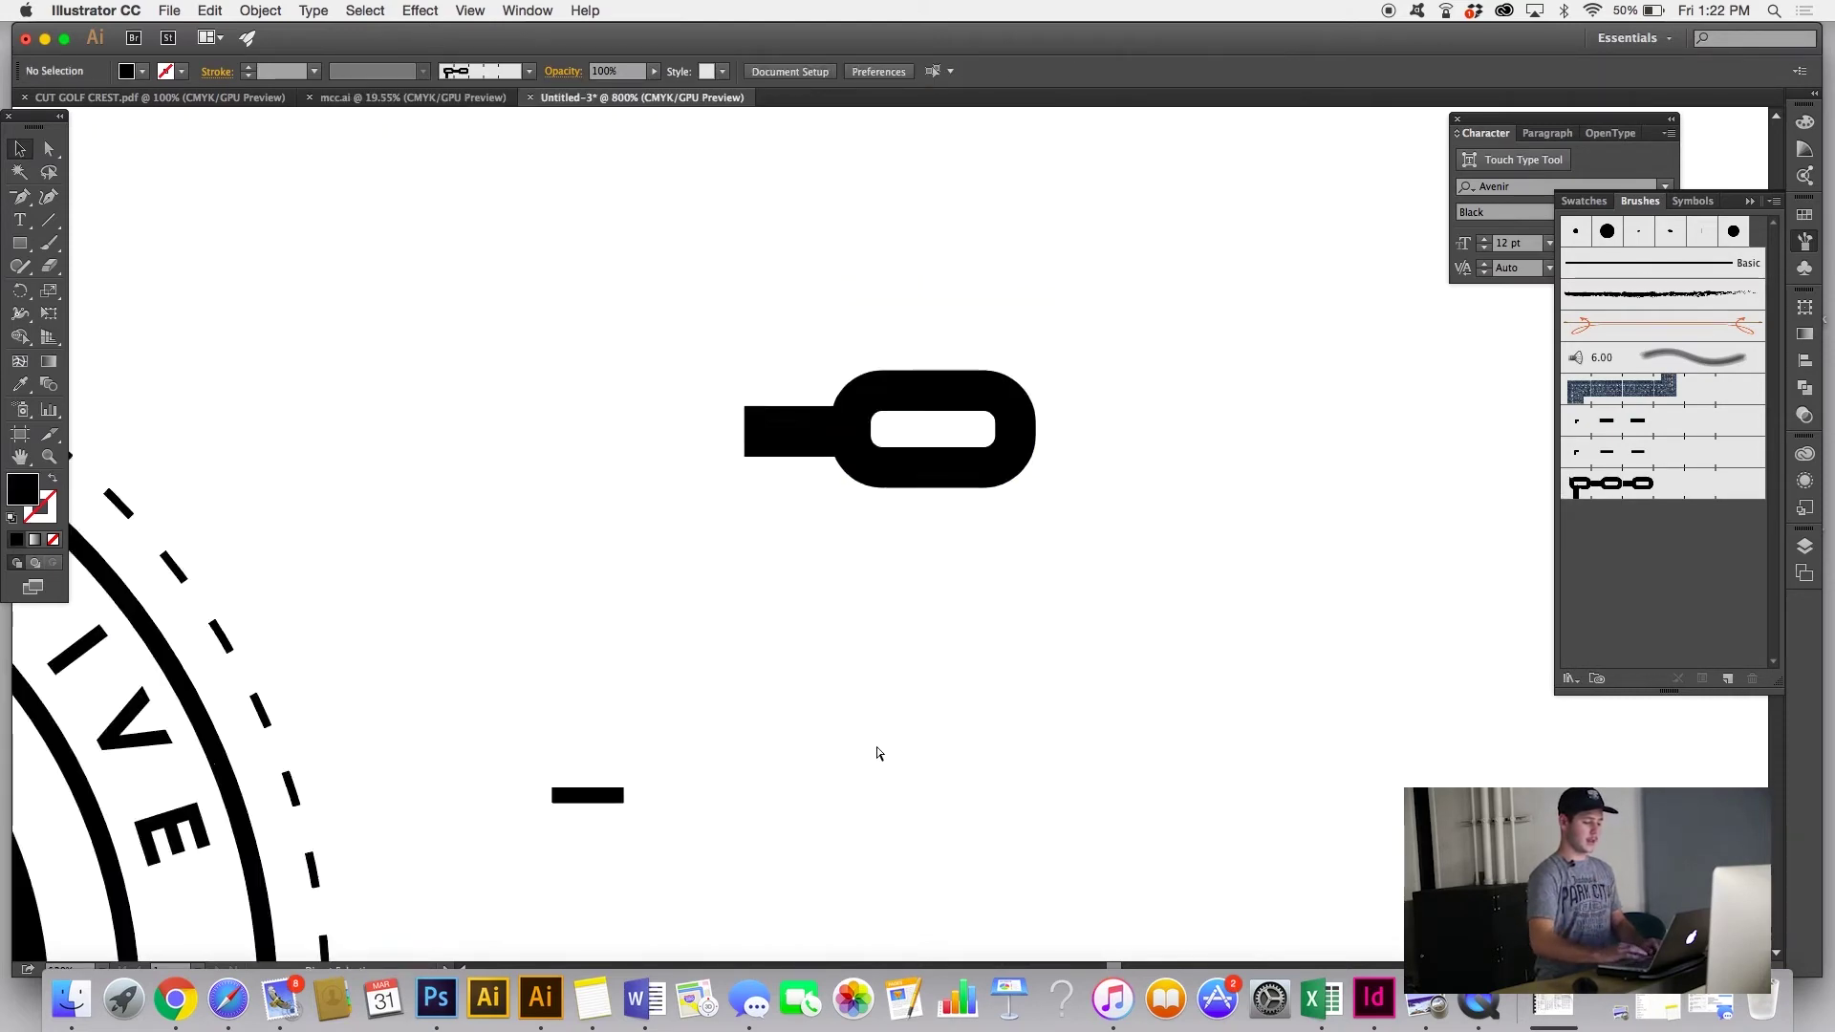
key(super+minus)
scroll(876, 749, left, 5)
key(super+minus)
click(865, 704)
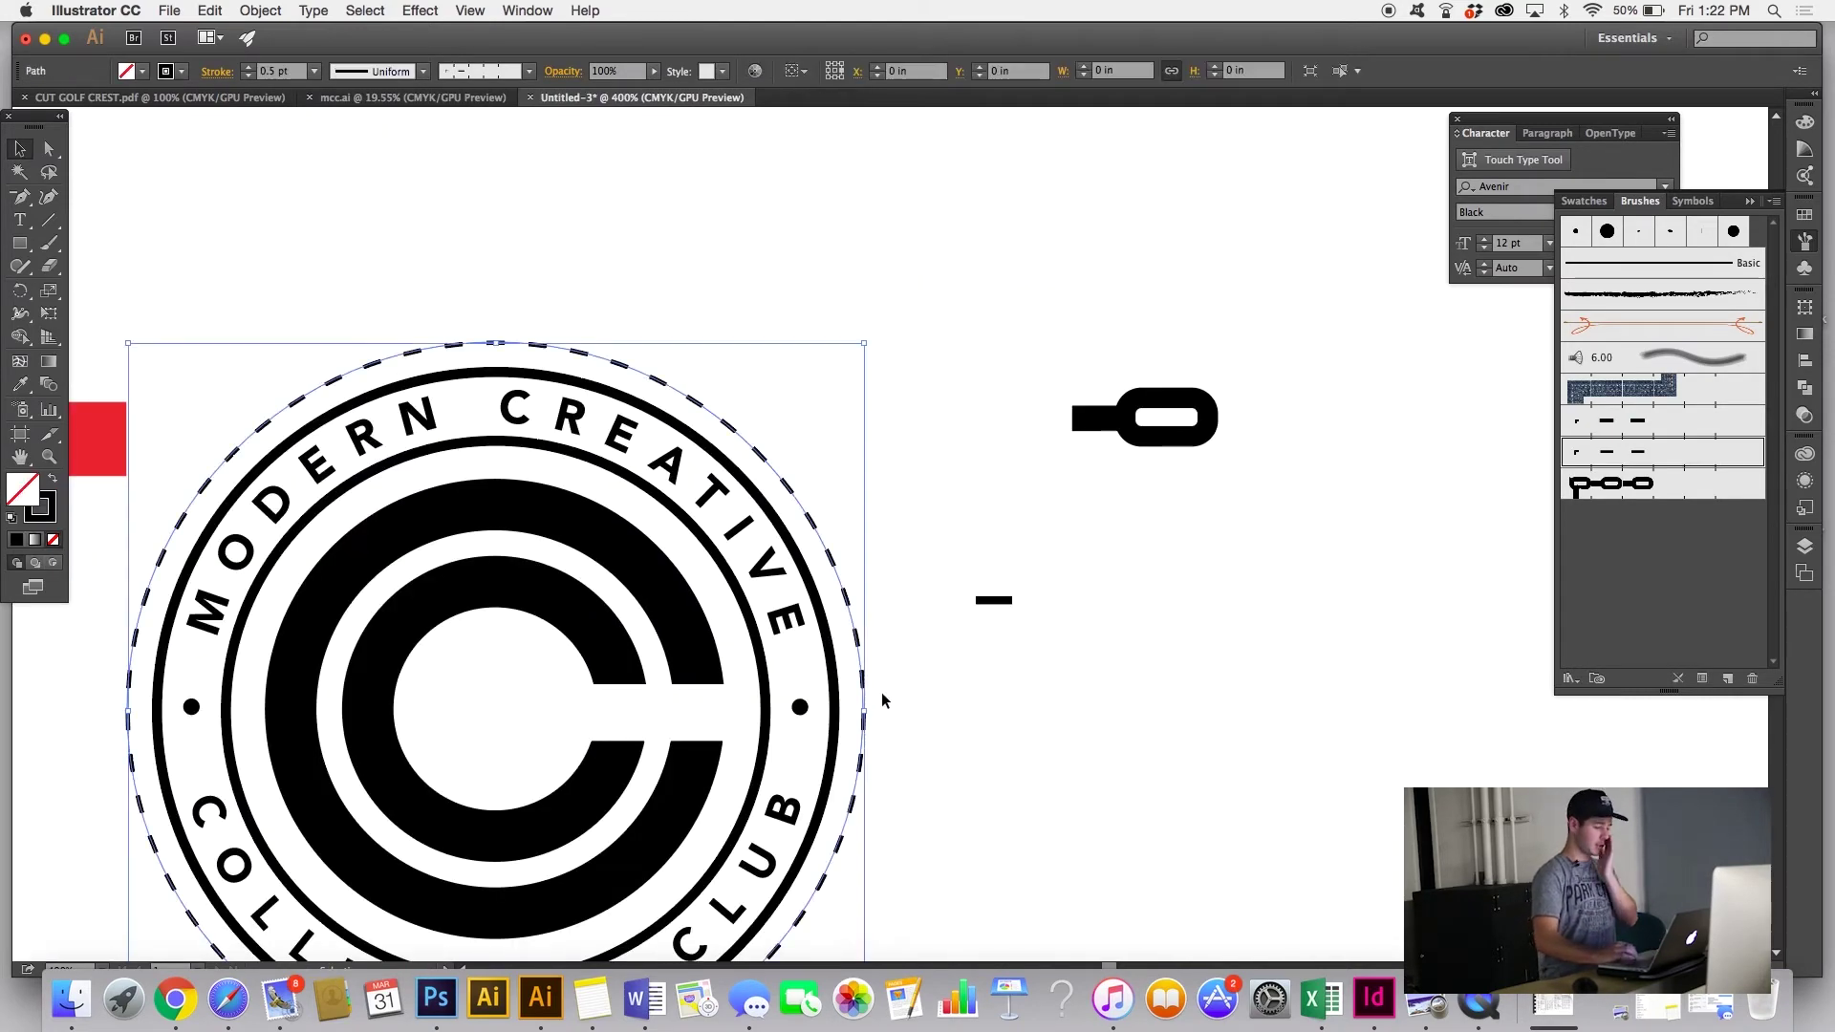
click(1625, 482)
scroll(1325, 451, left, 5)
scroll(1325, 450, down, 4)
scroll(1325, 452, left, 1)
scroll(1325, 451, down, 1)
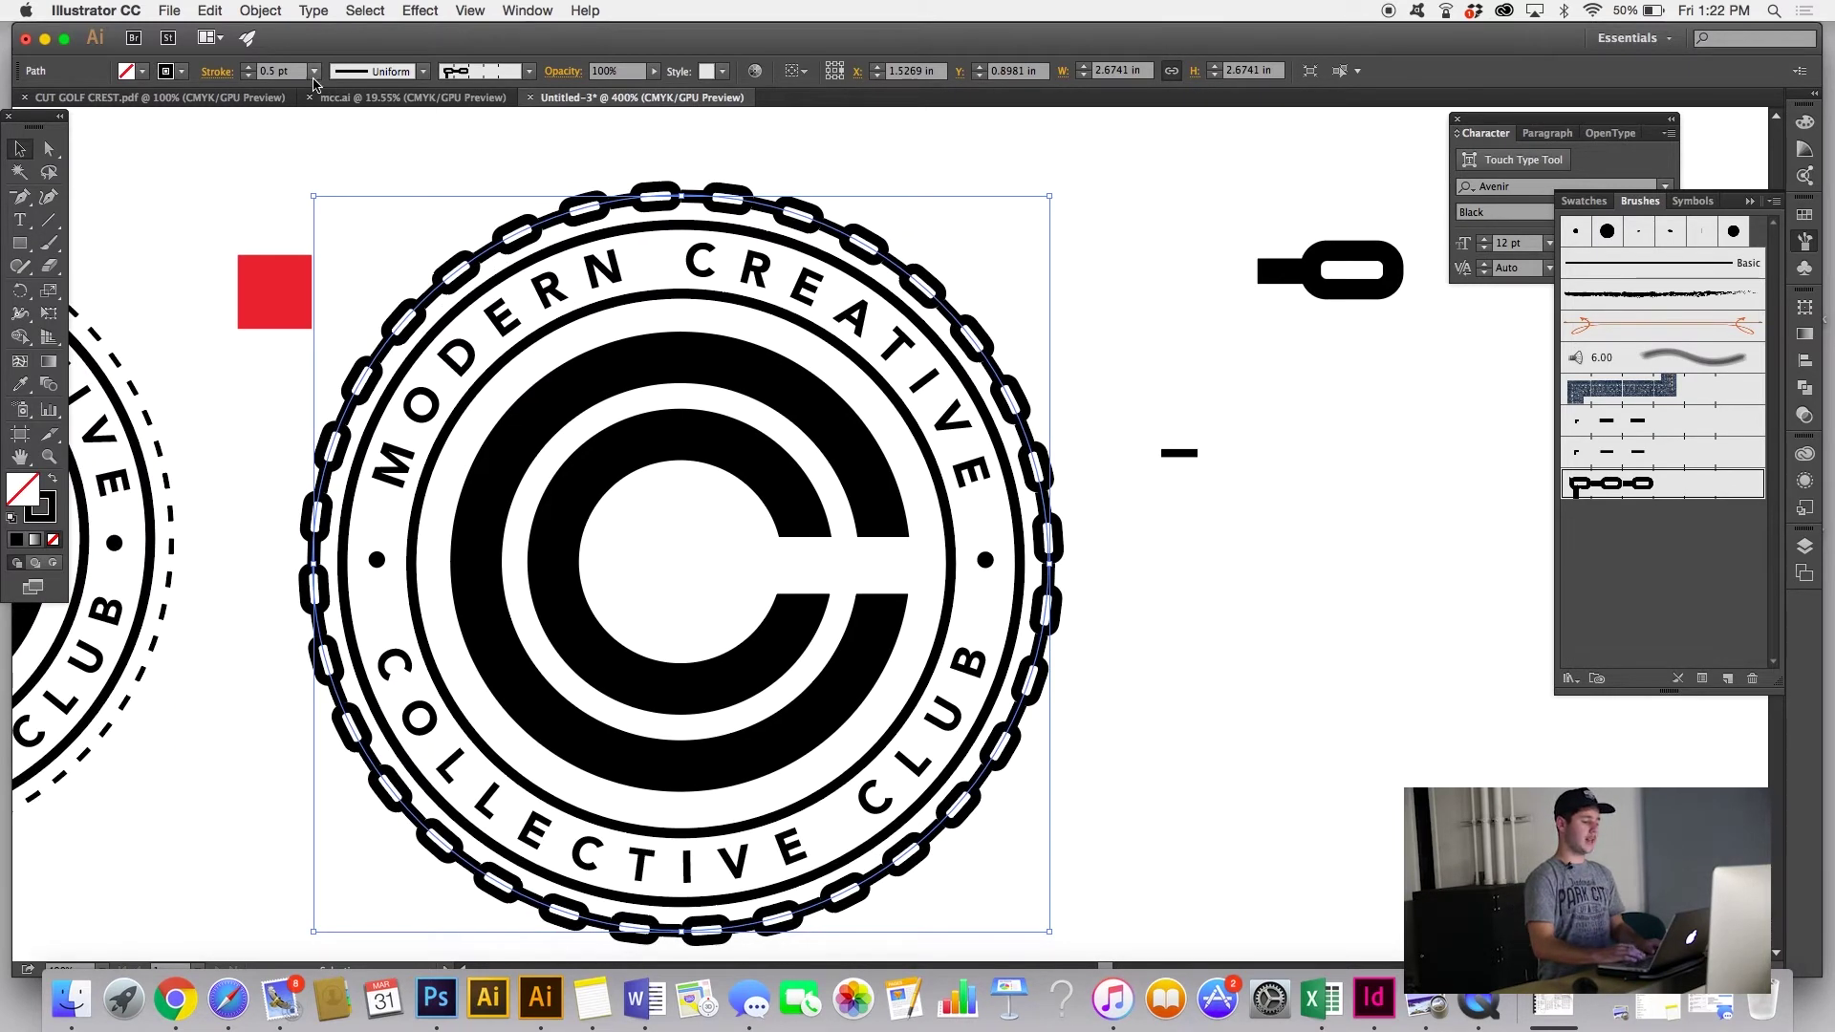
Step: Try other stroke weights on the chain ring, including 0.25 pt, and set it back to 0.5 pt
click(314, 70)
click(346, 192)
click(316, 70)
click(322, 90)
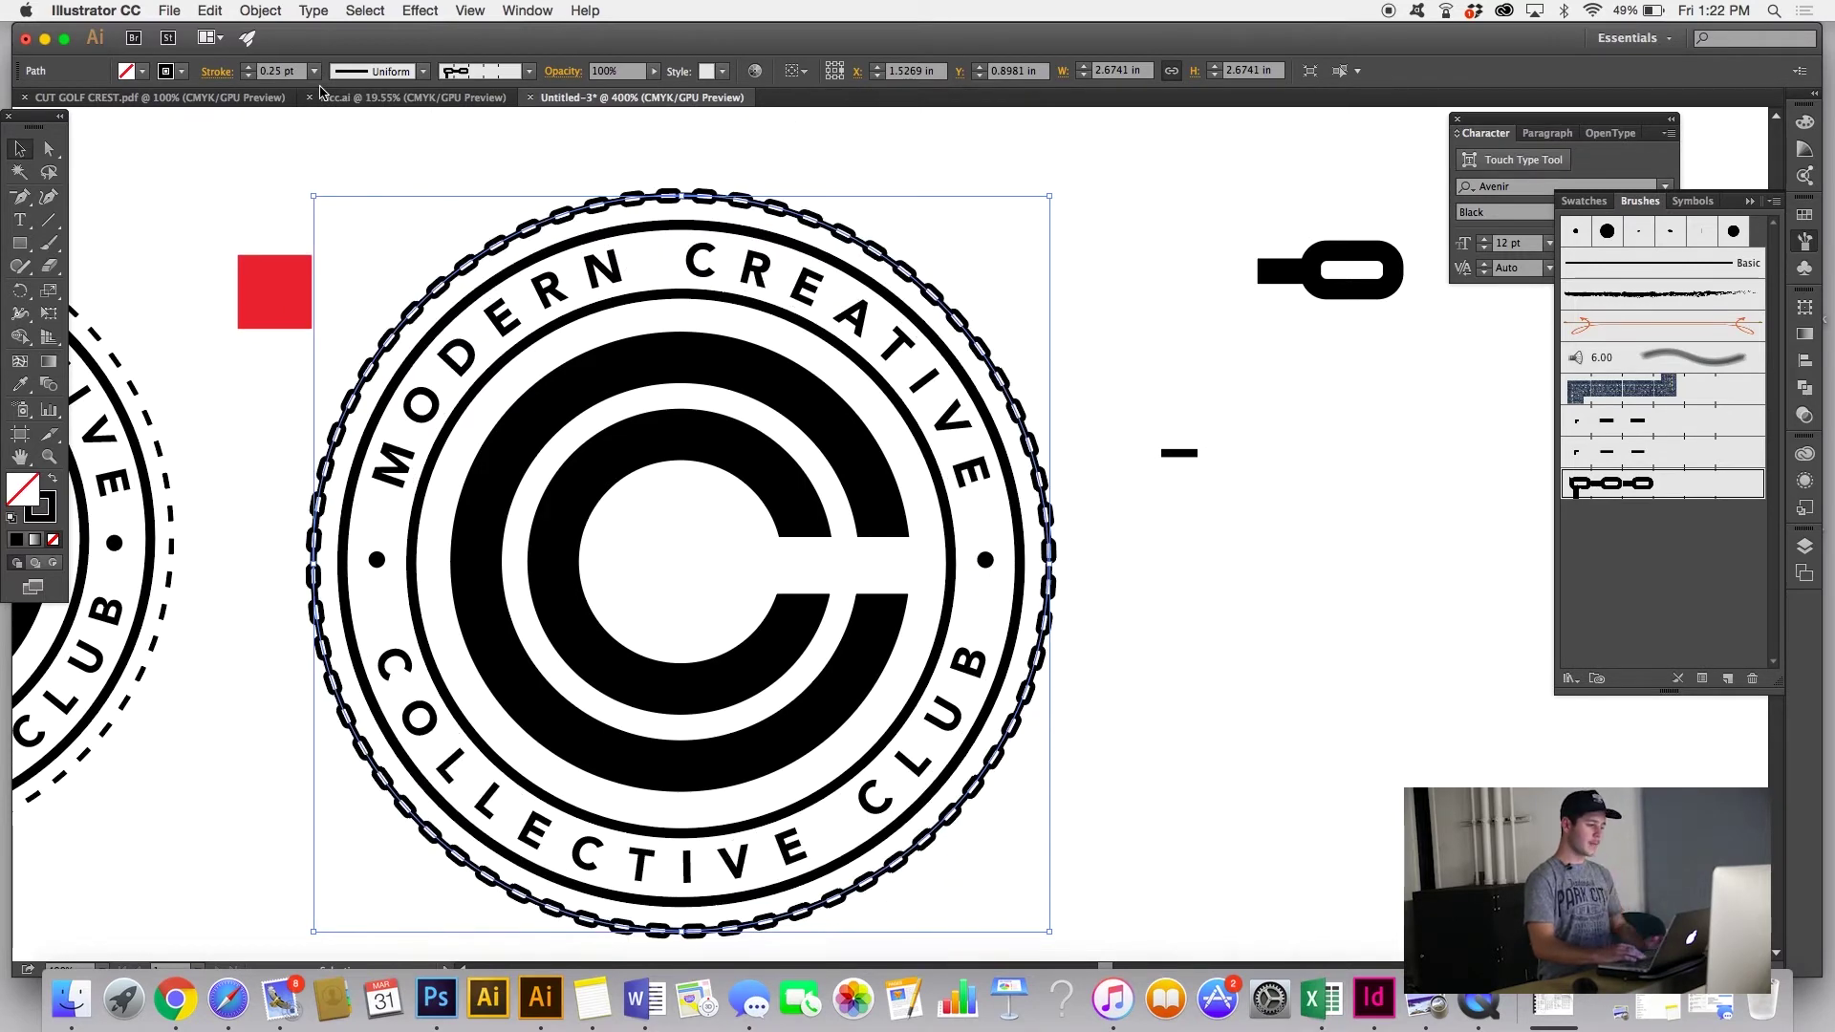
click(314, 71)
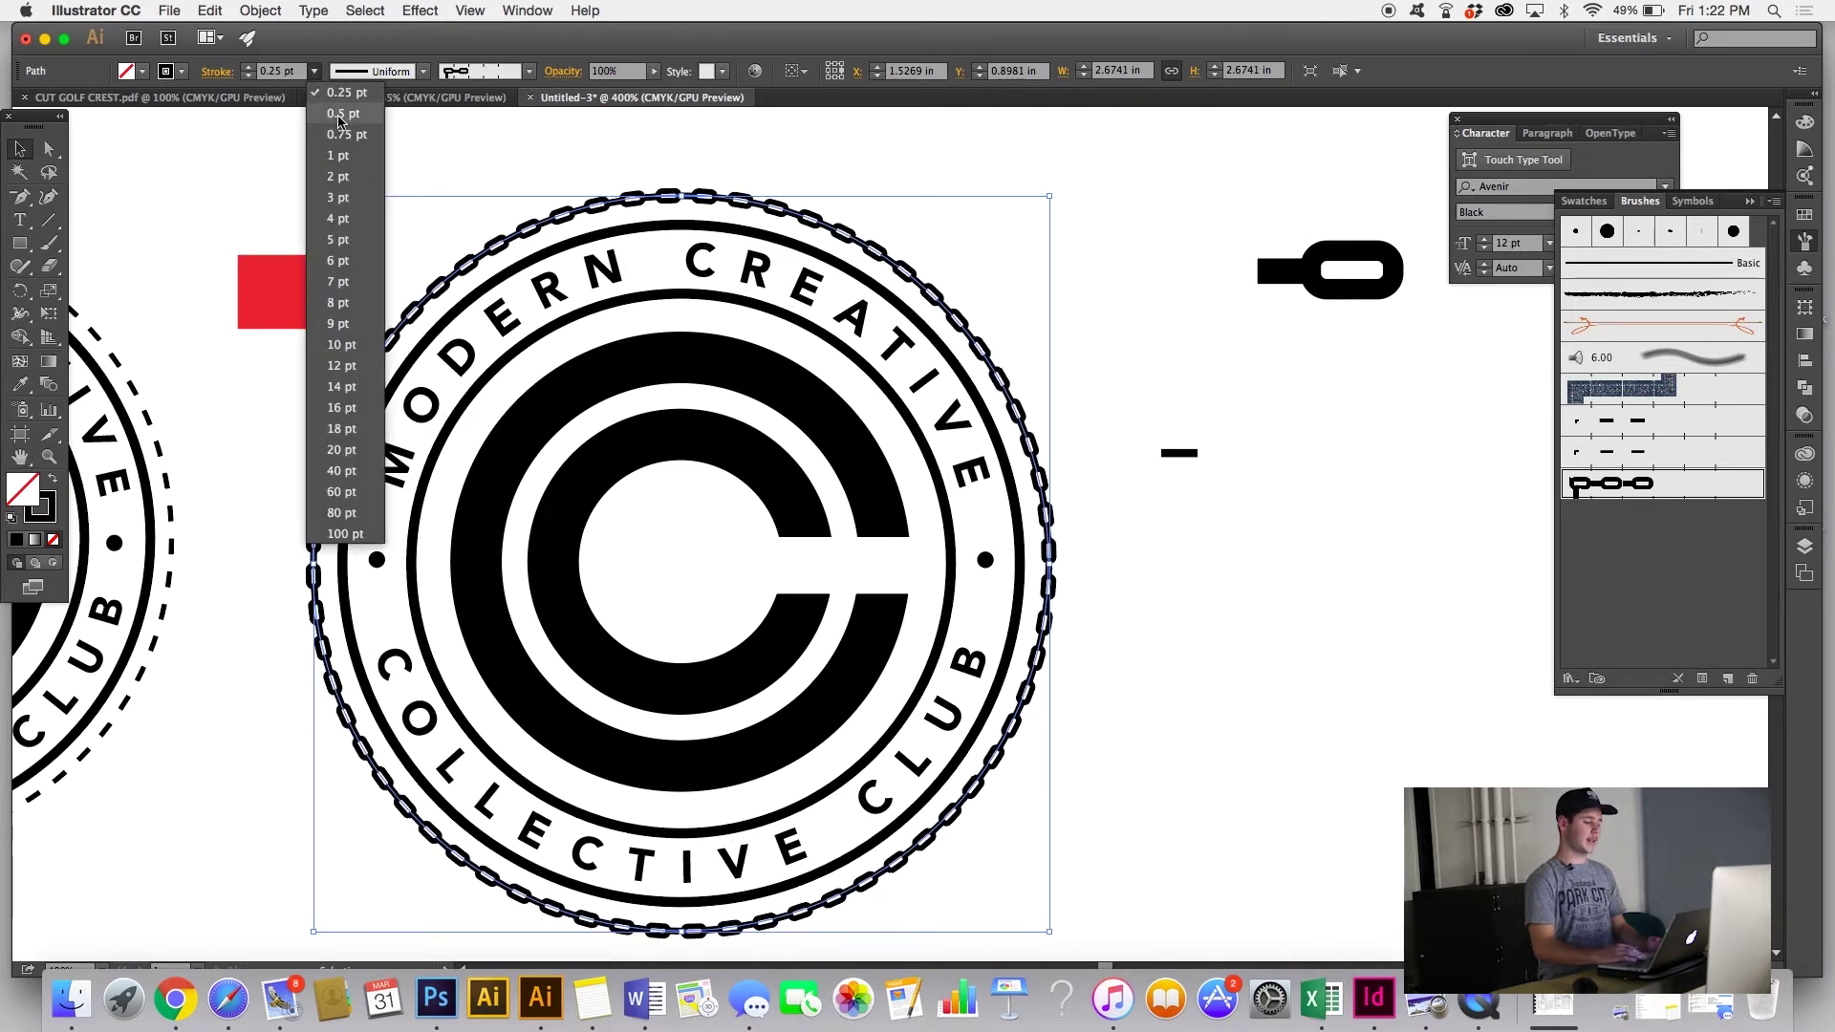
click(339, 115)
click(423, 161)
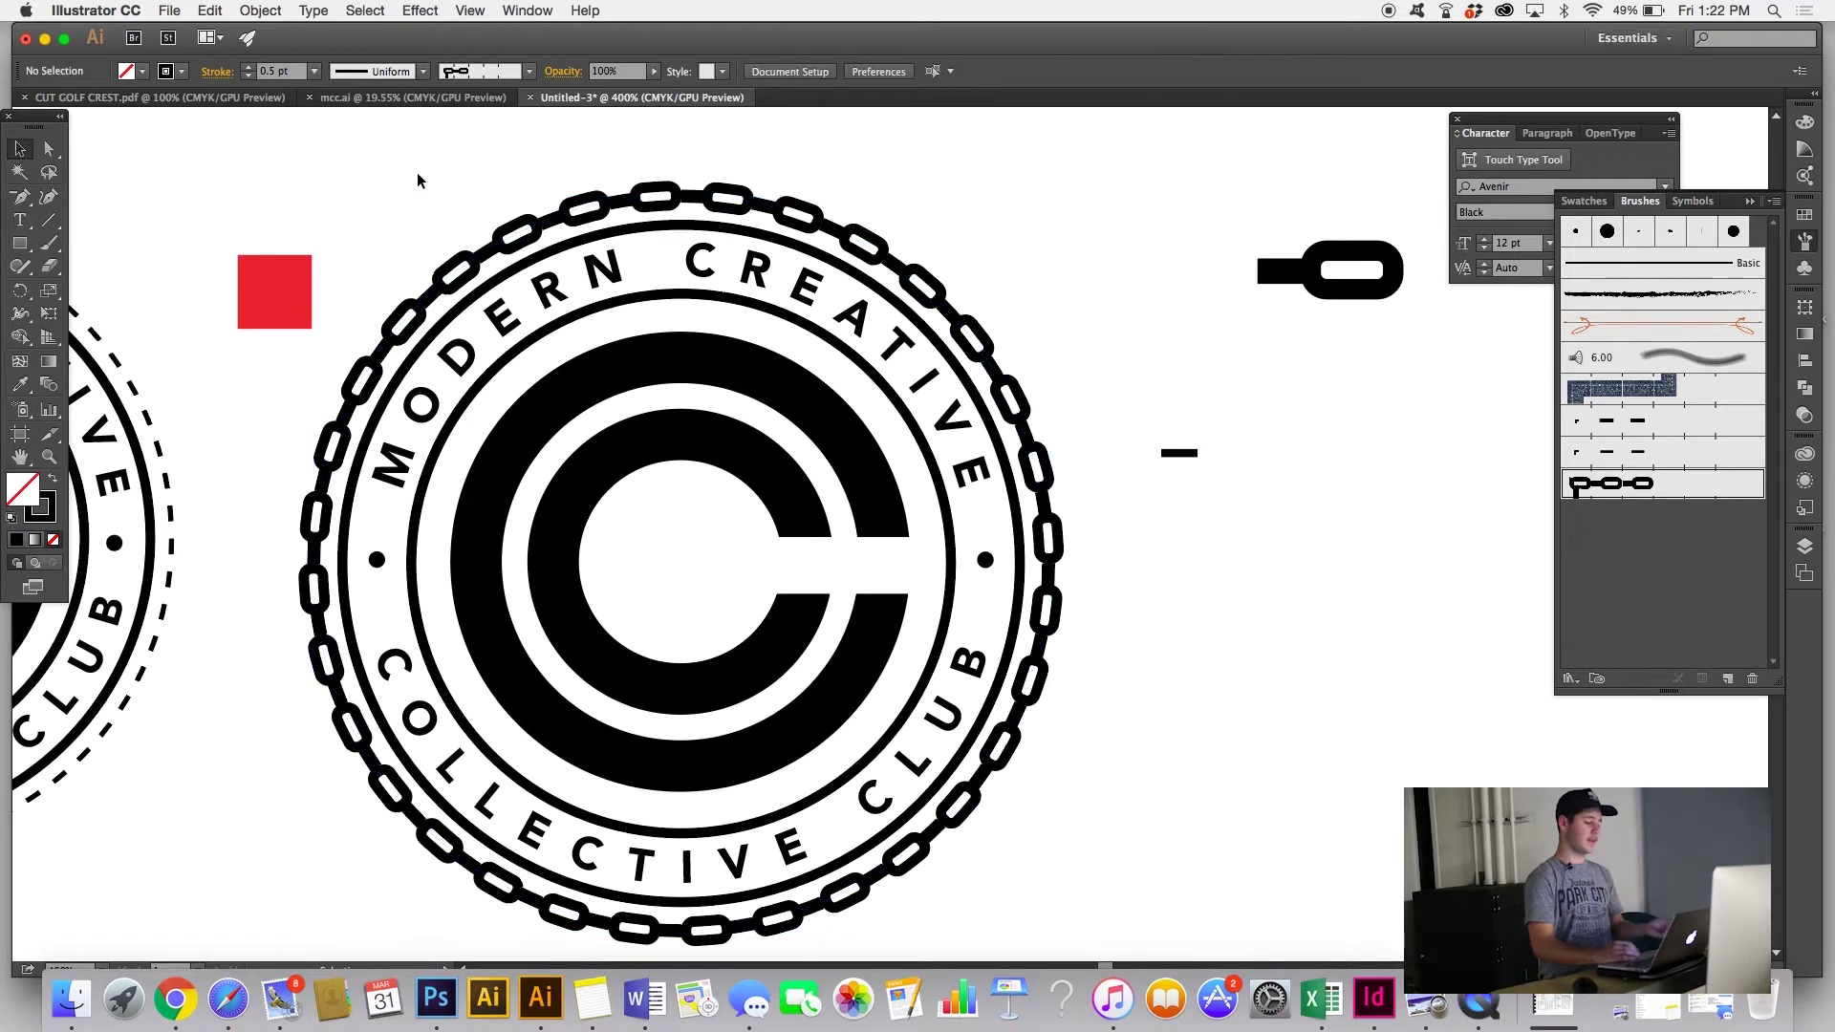
Step: Replace the outer ring's chain brush with the first dash pattern brush and set its stroke weight to 0.25 pt
scroll(535, 239, left, 1)
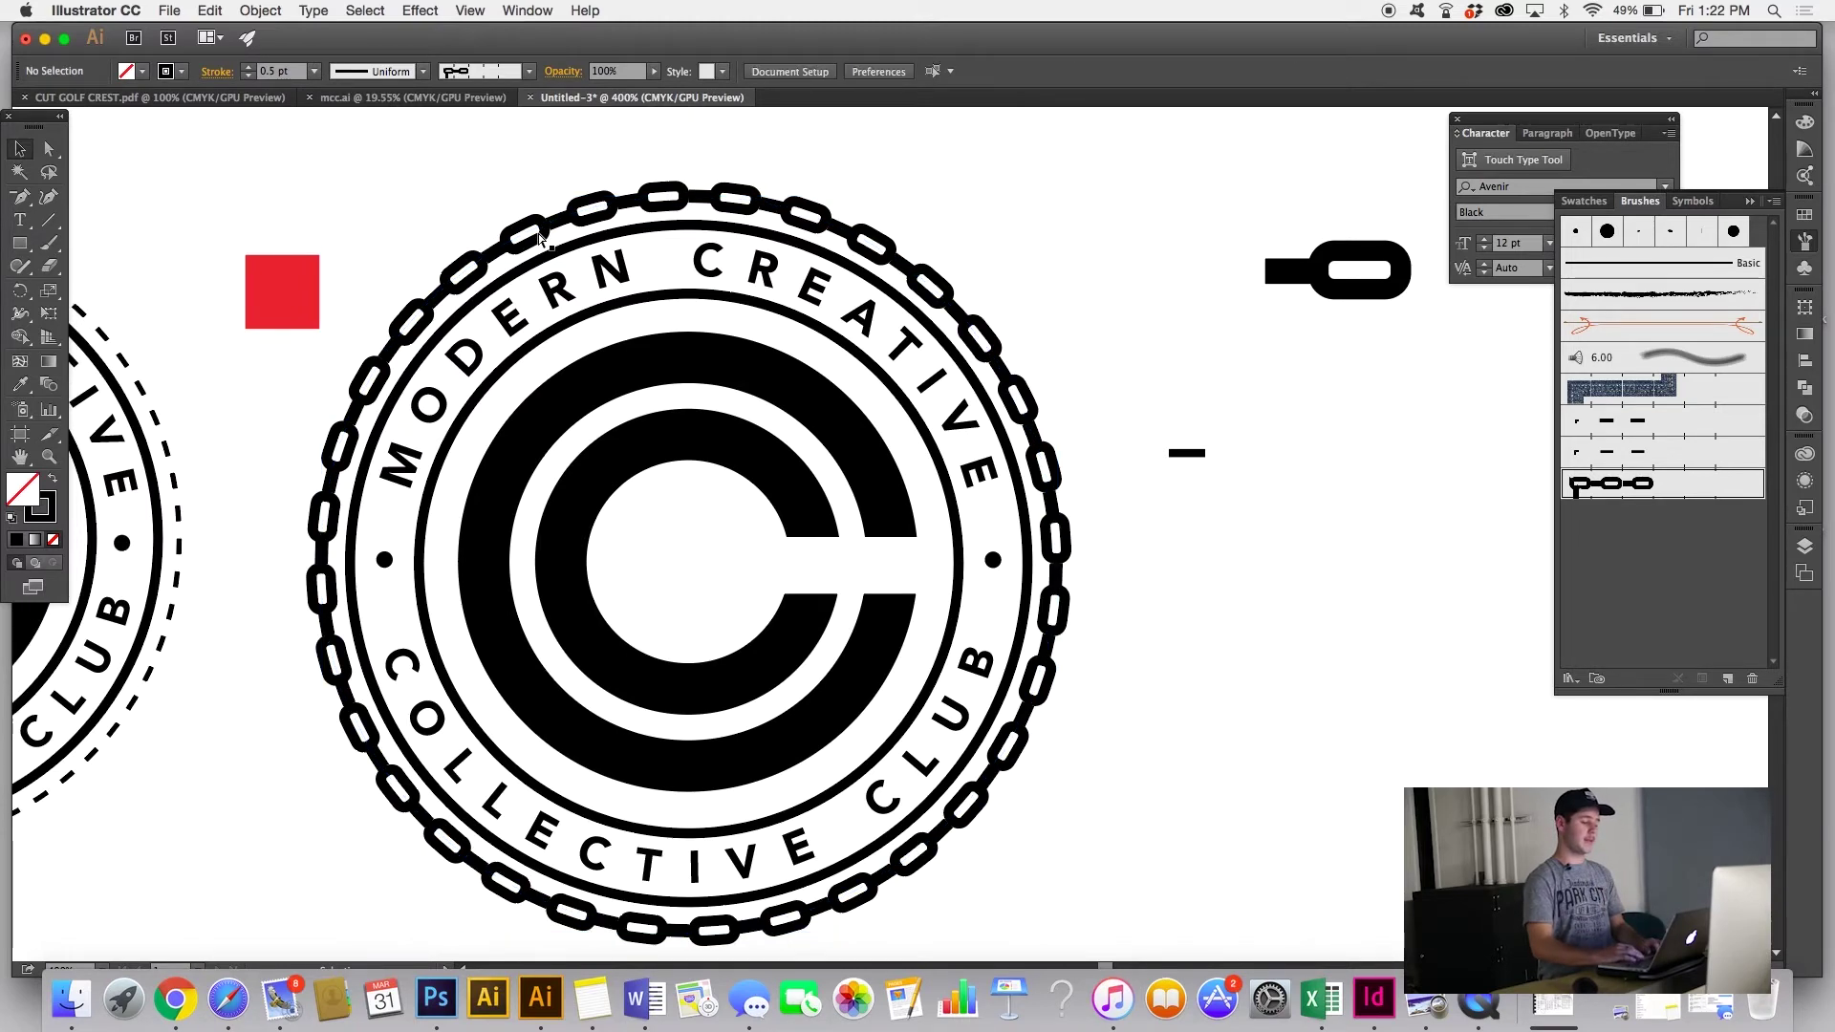
scroll(540, 237, down, 2)
scroll(540, 237, left, 2)
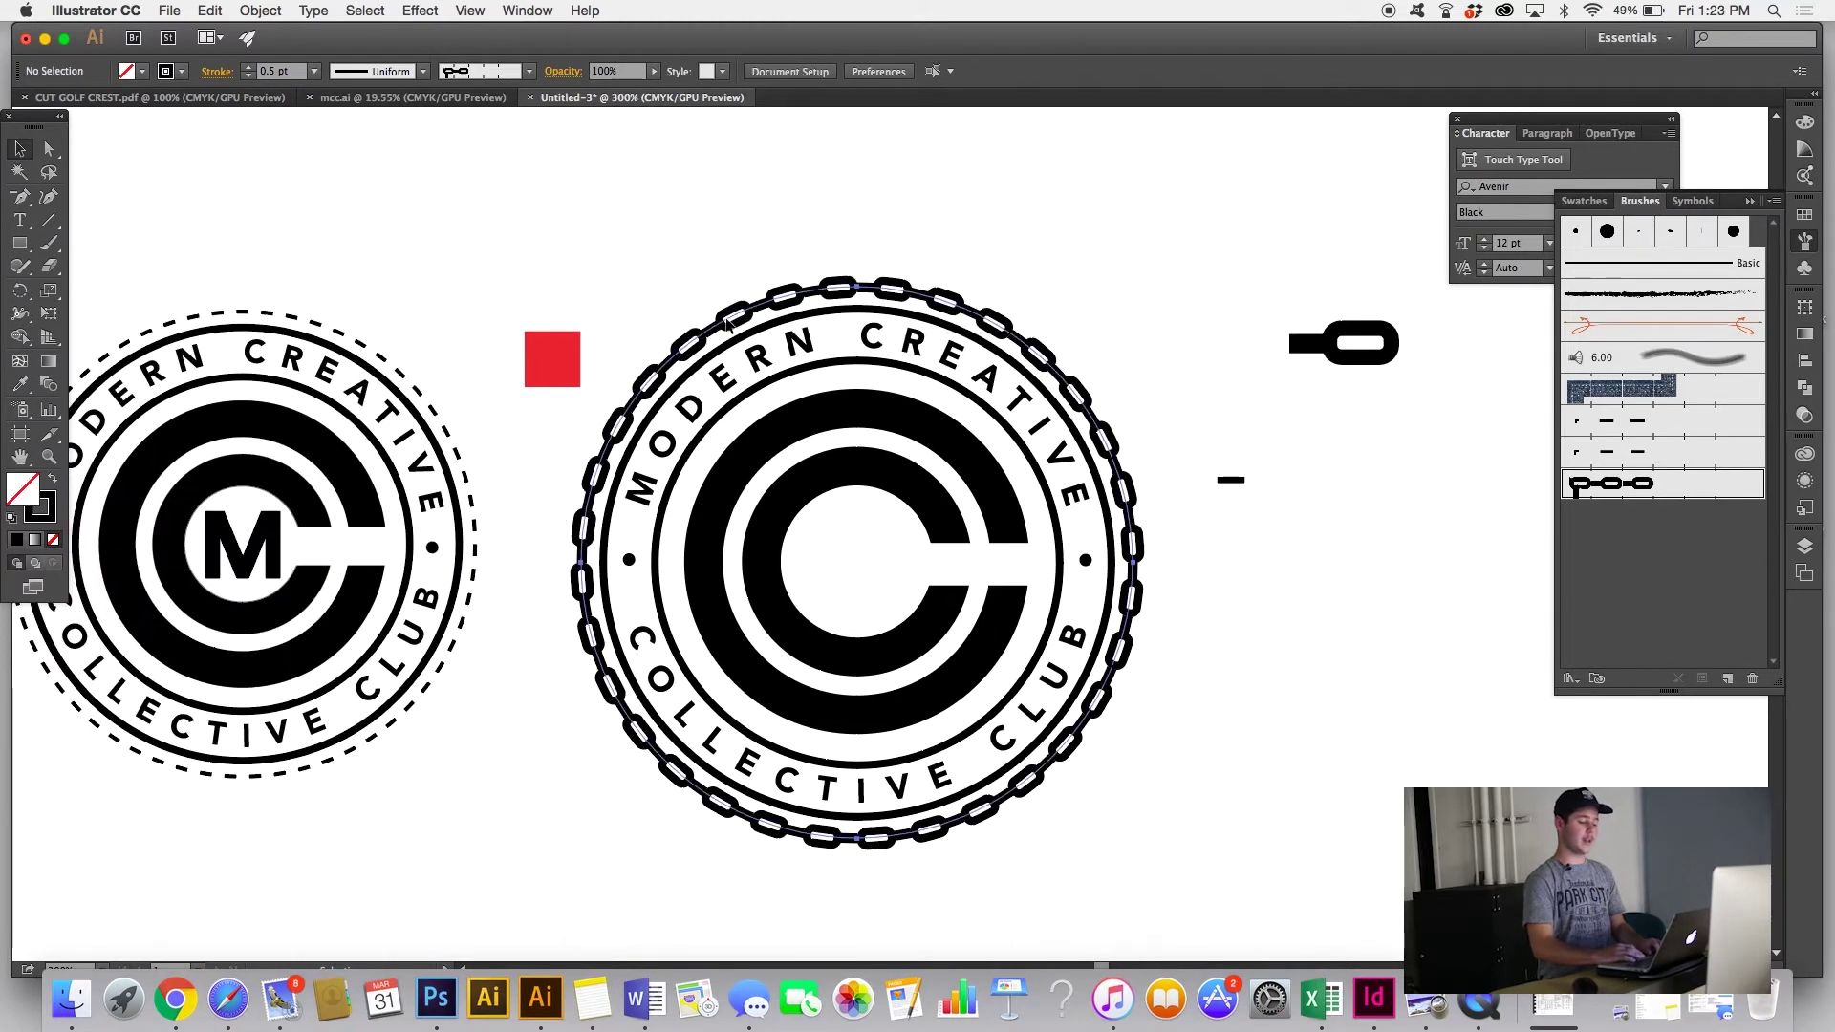
click(726, 325)
click(1661, 453)
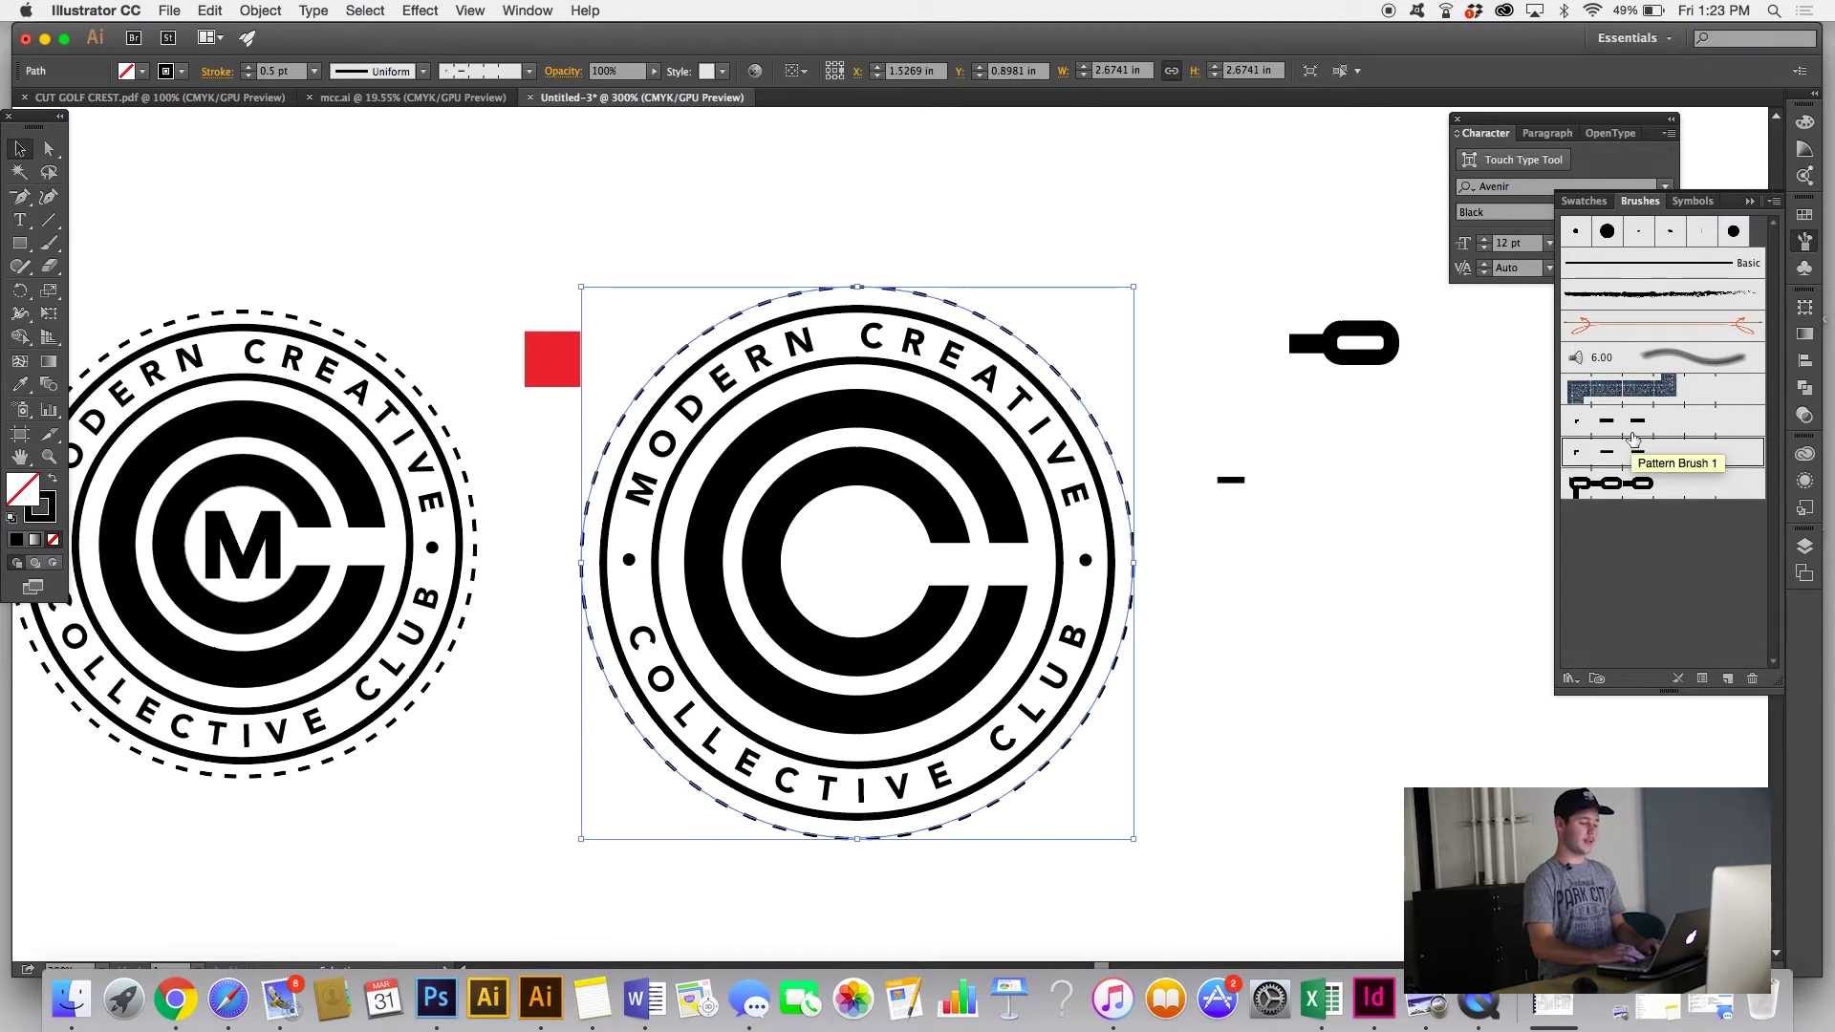
click(1613, 430)
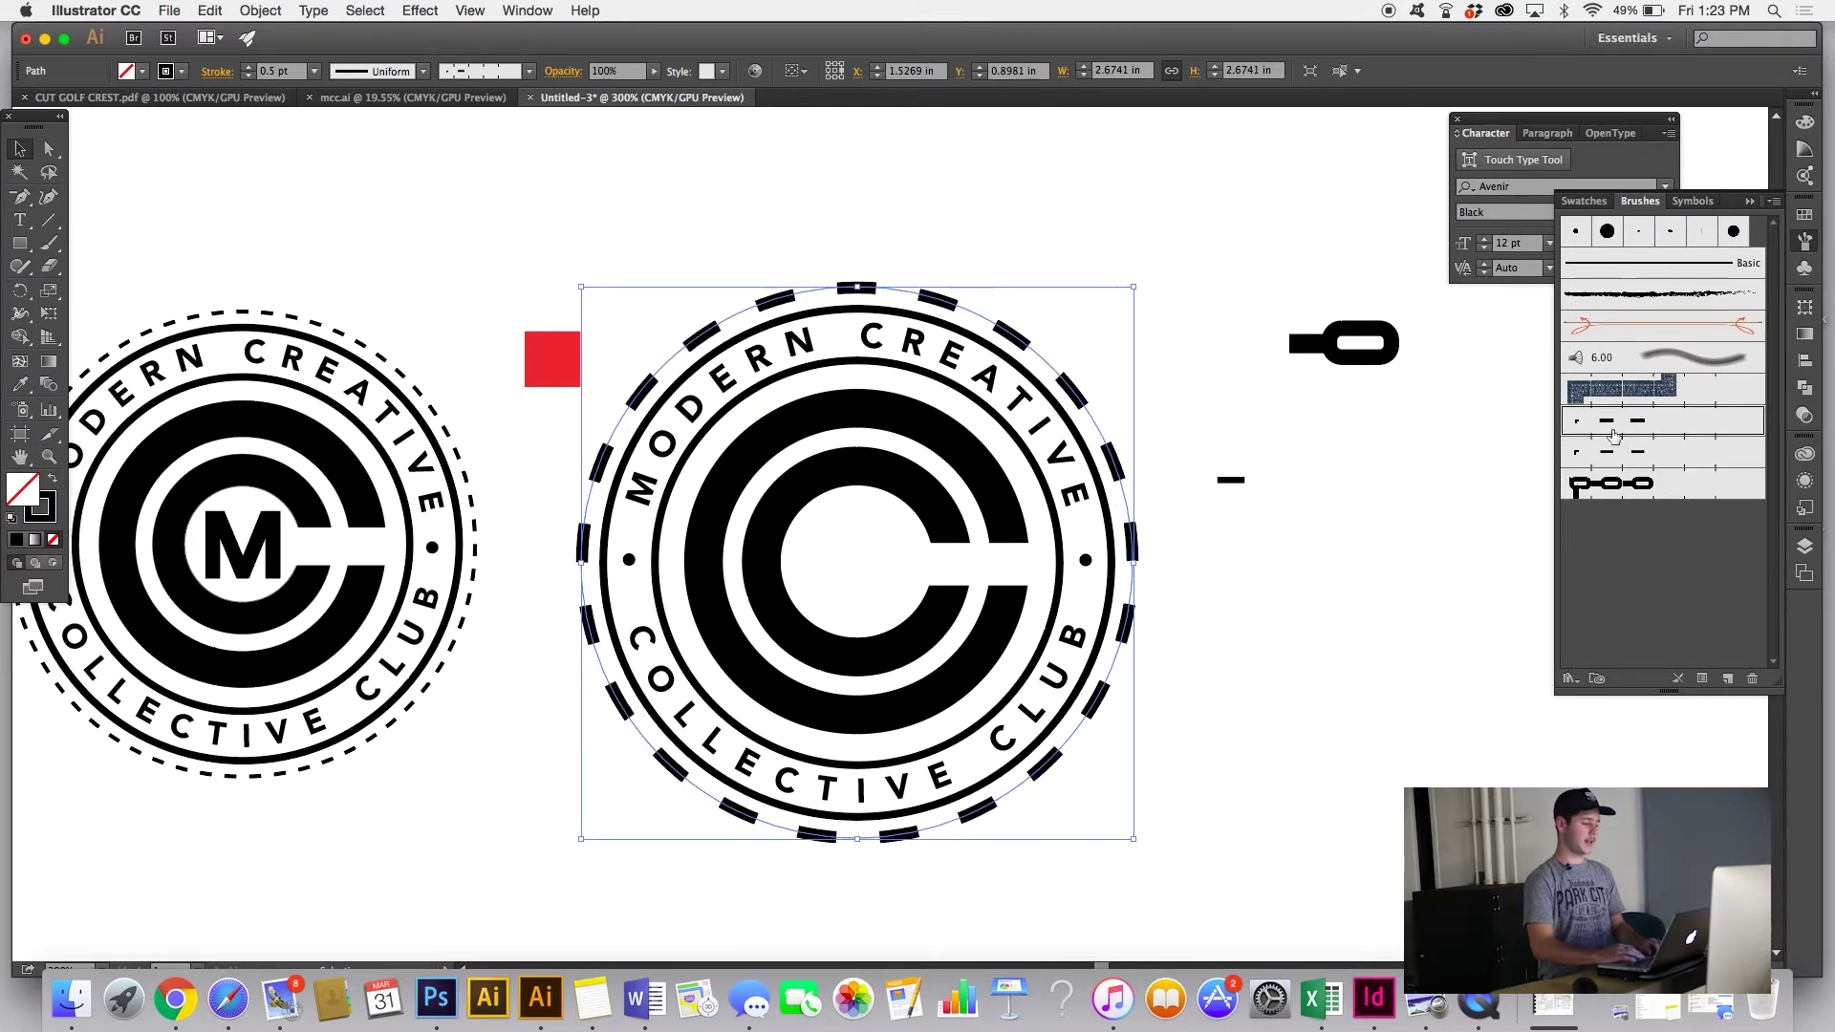
click(314, 70)
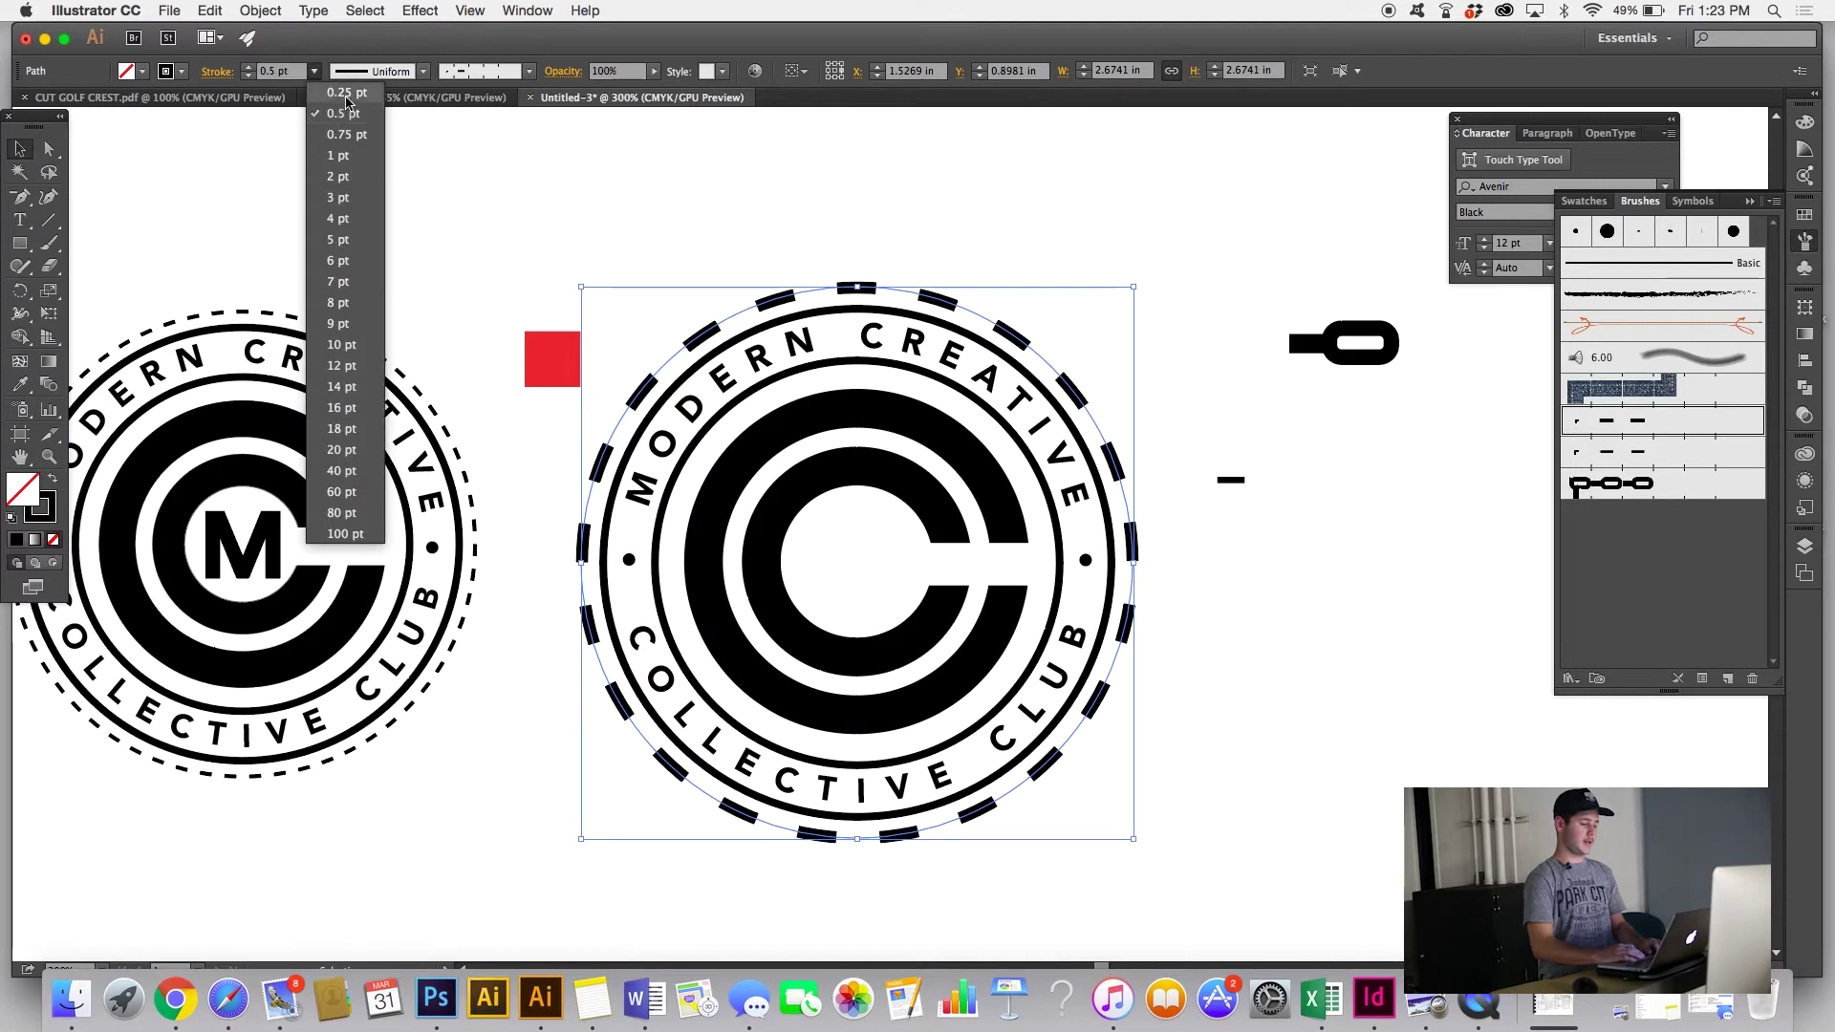
click(346, 94)
click(536, 299)
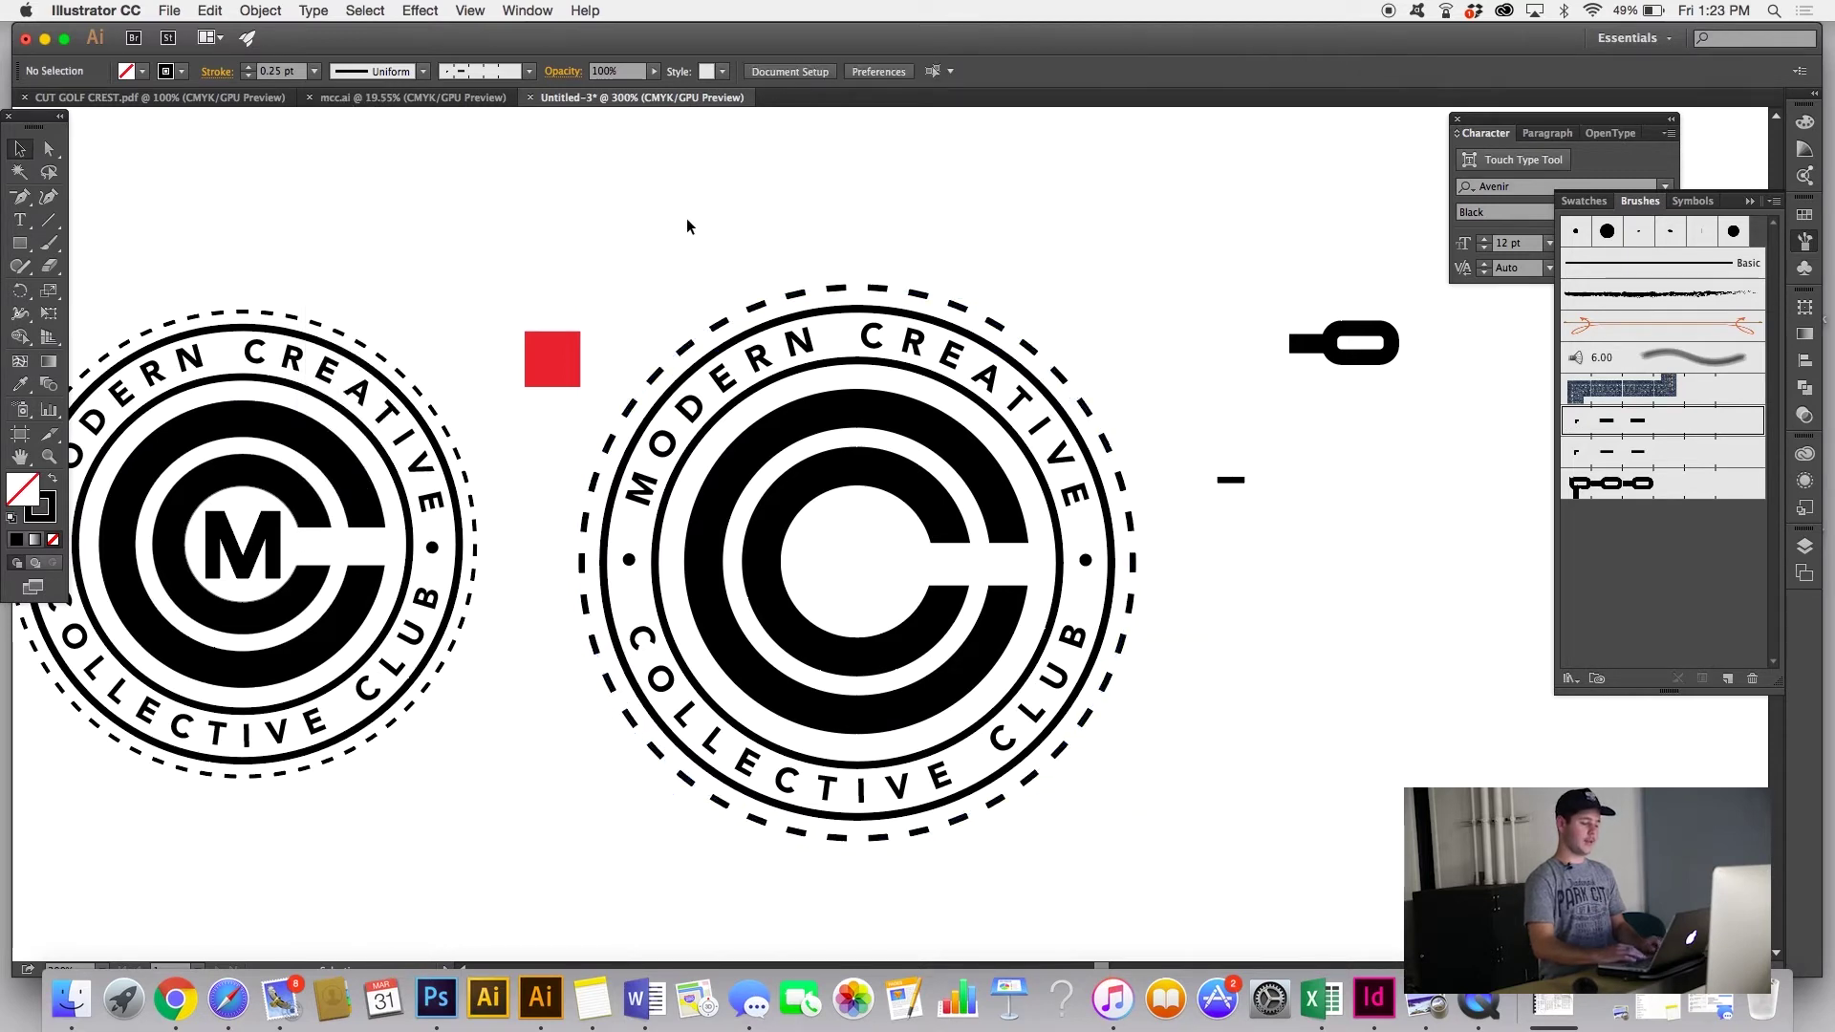
Step: Move the red square above the gap between the two badges and deselect it
scroll(687, 226, left, 5)
drag(777, 339, 695, 218)
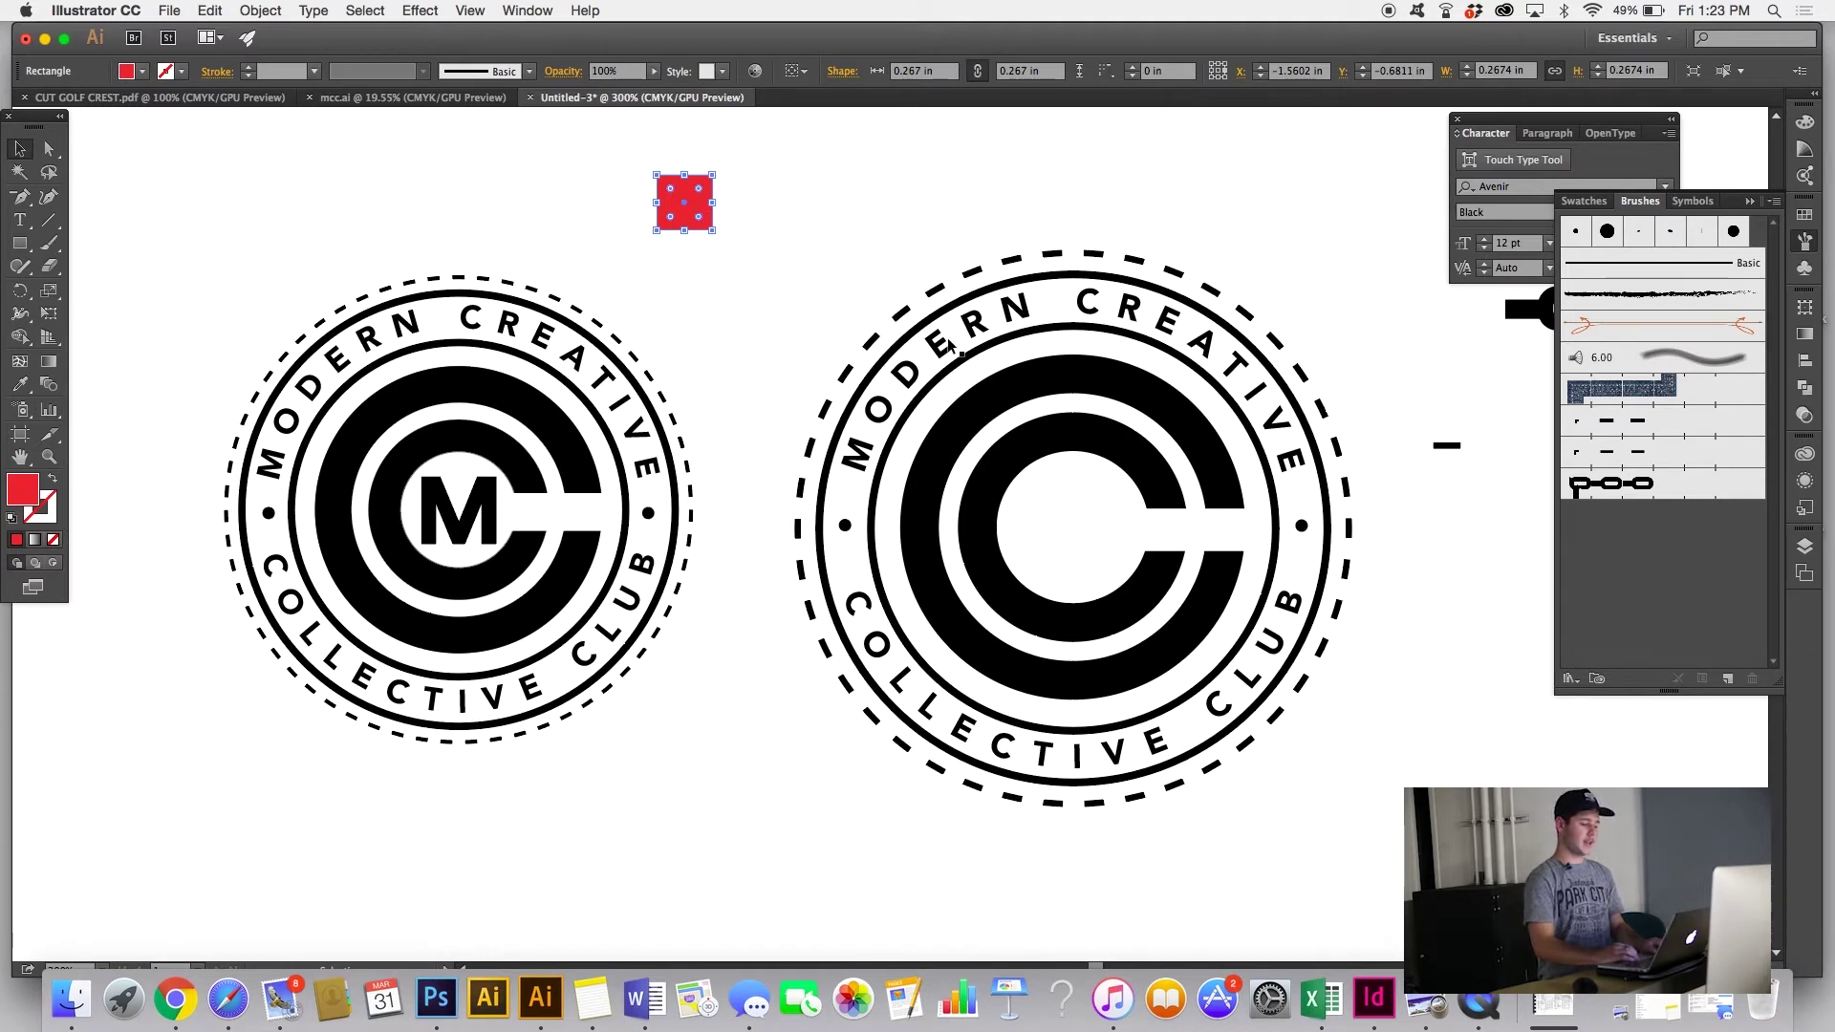
scroll(971, 361, right, 4)
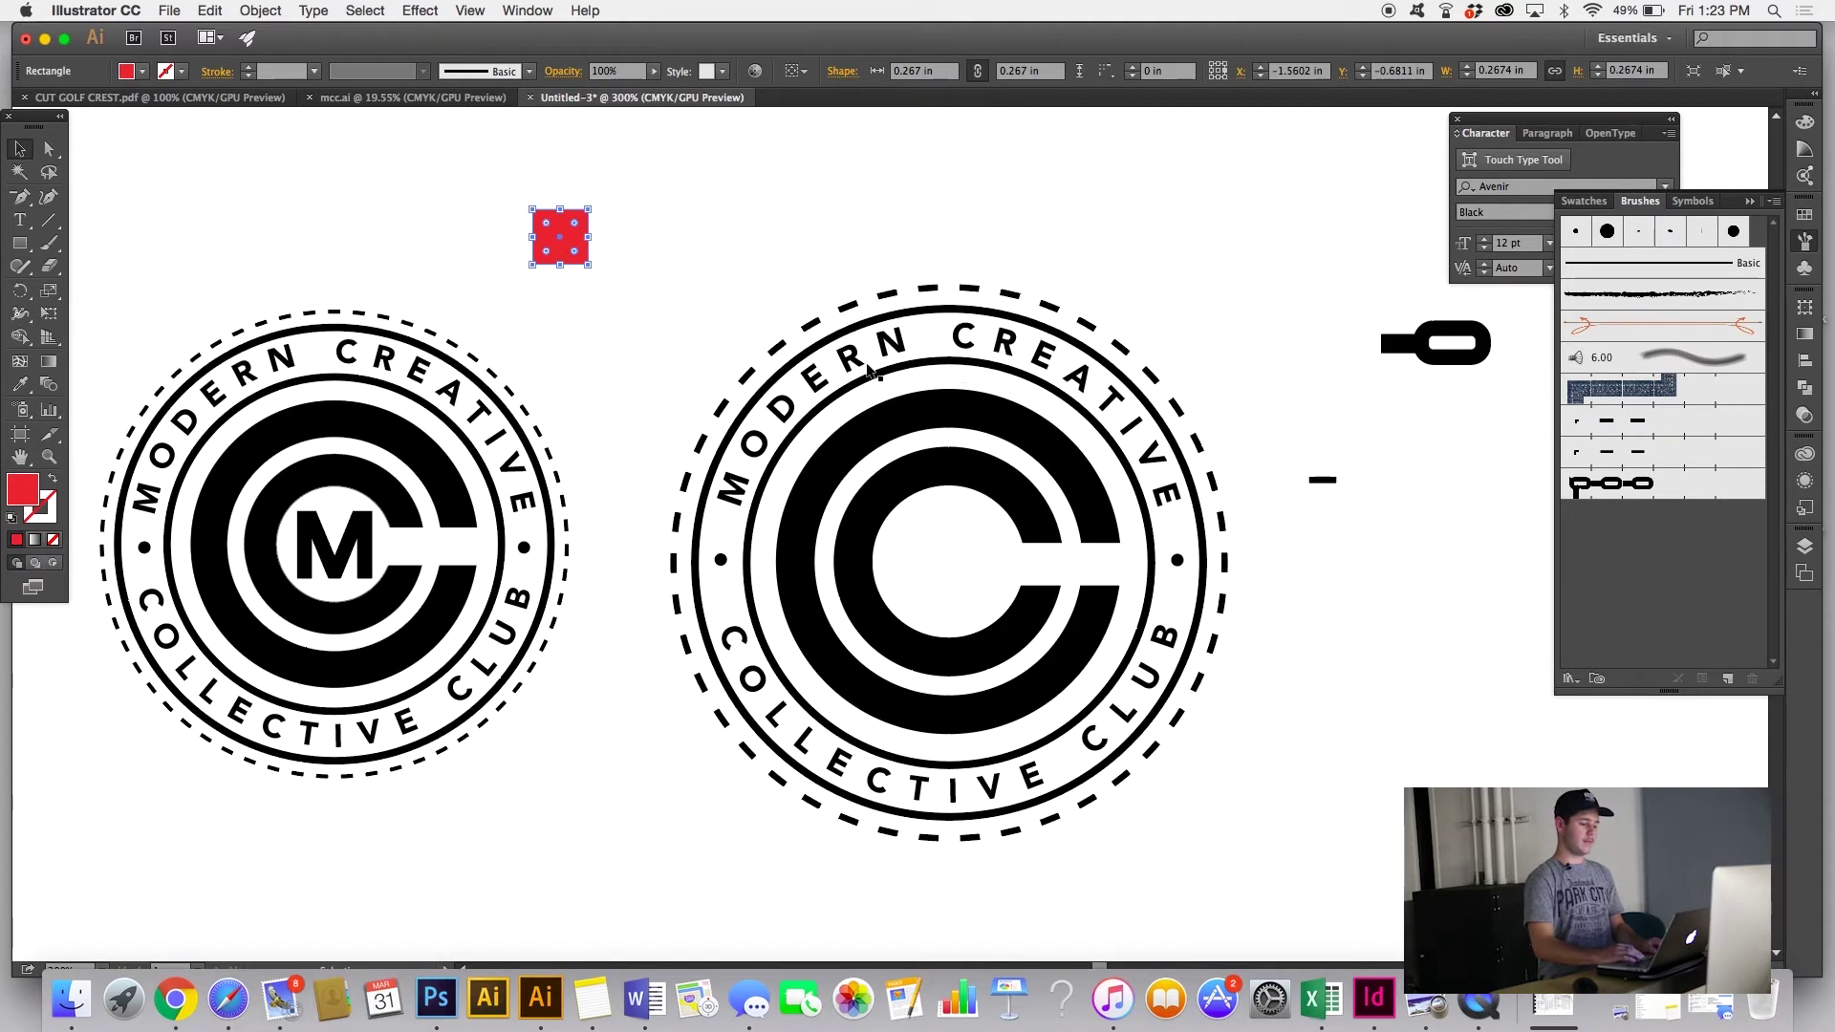
click(866, 381)
click(849, 388)
click(849, 387)
click(843, 402)
scroll(1052, 532, right, 4)
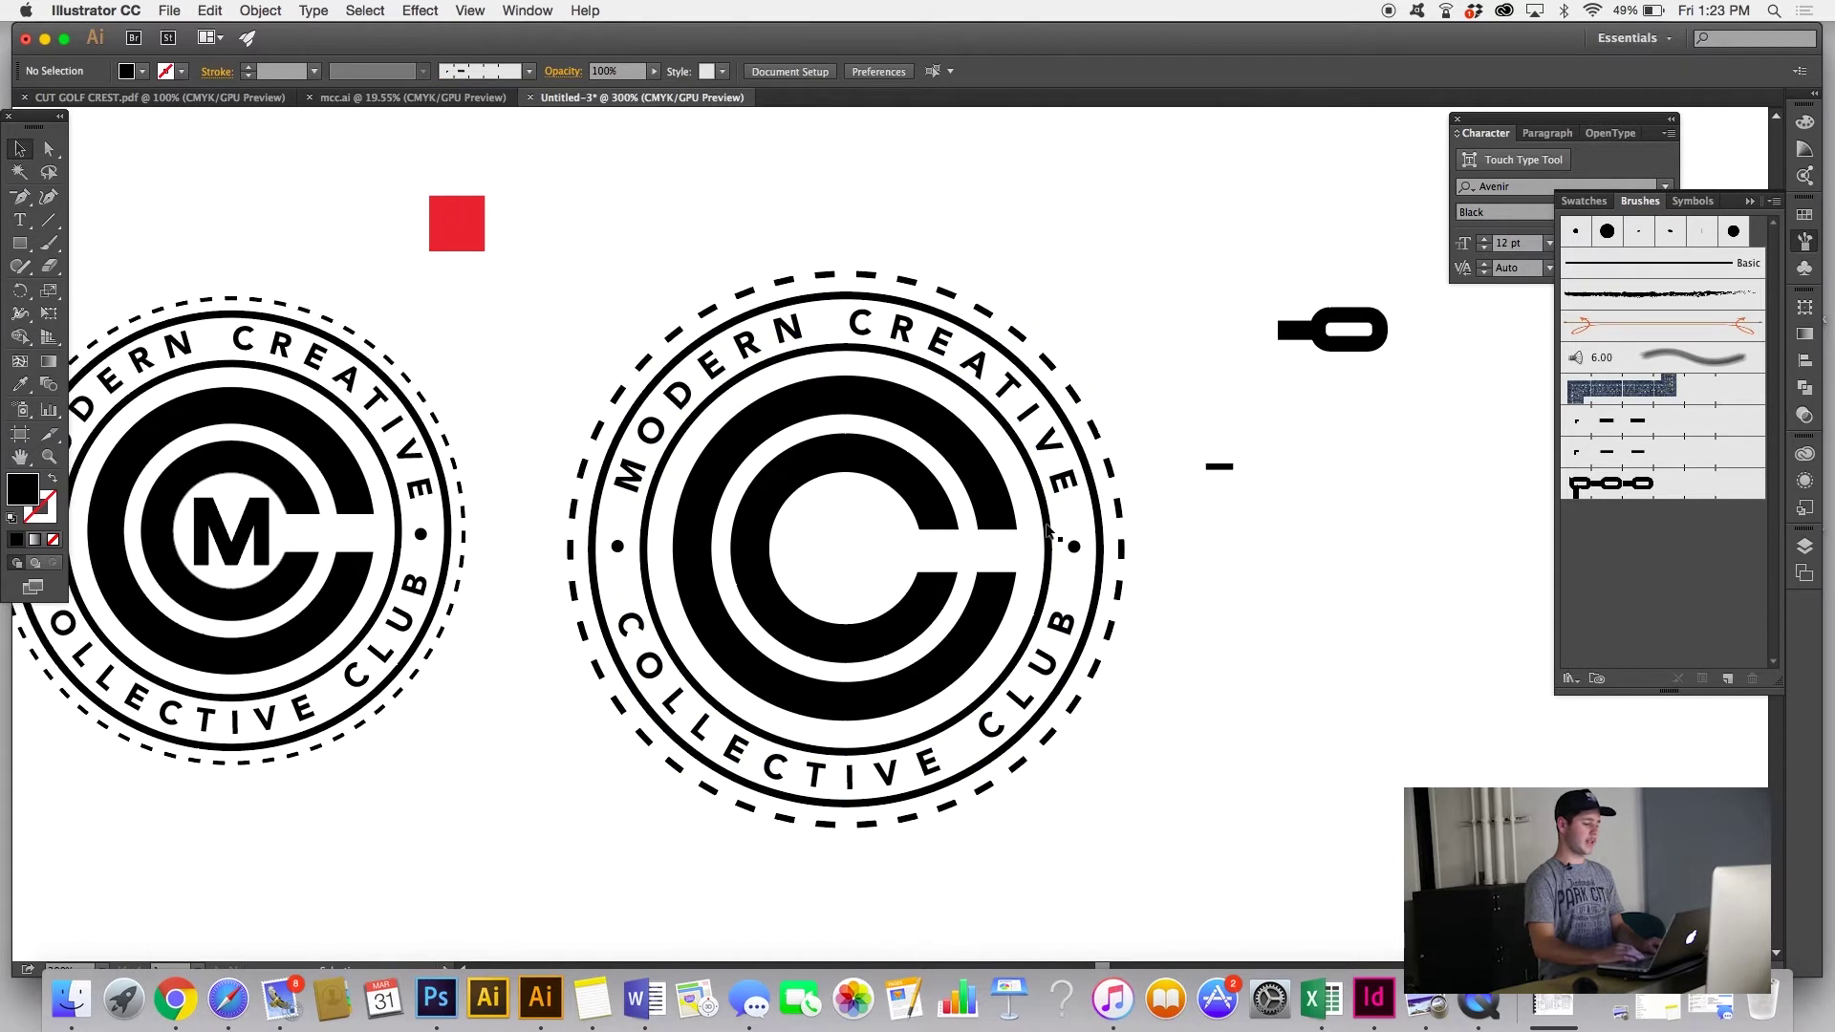
Step: Add the point text "M" in Avenir Black 12 pt between the two badges
click(19, 220)
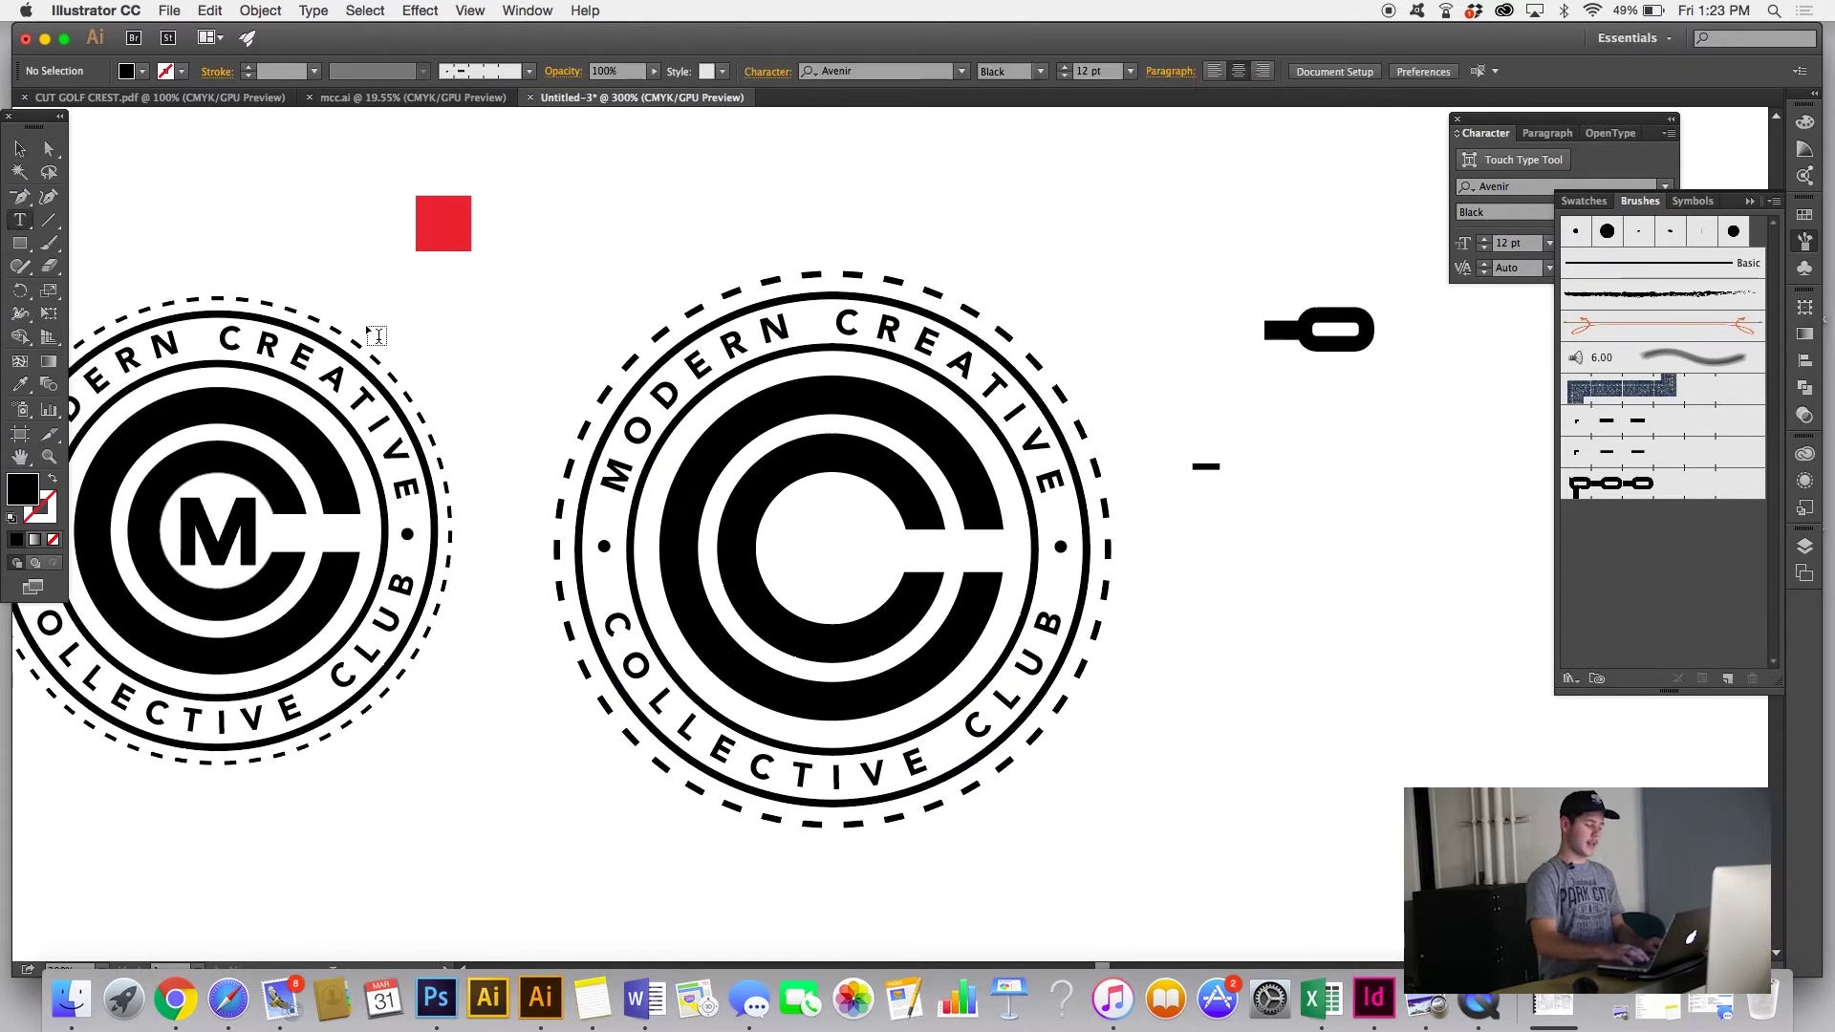
click(503, 371)
text(M)
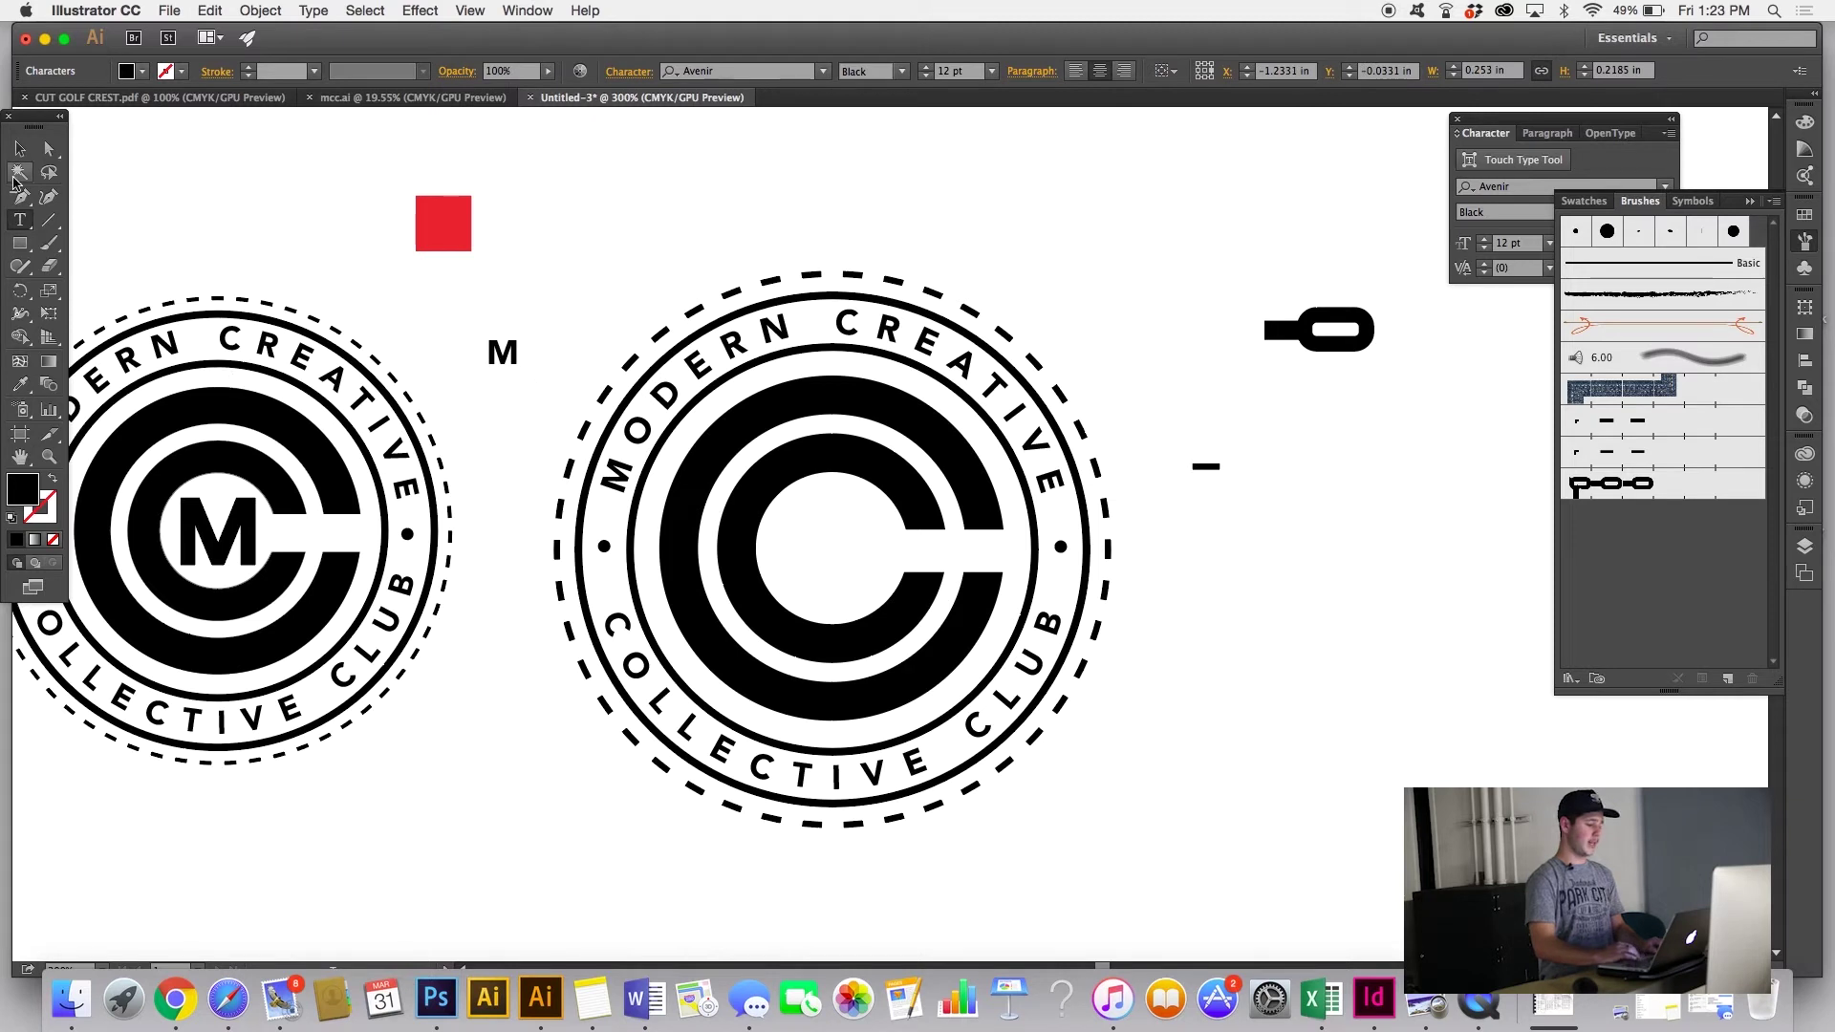
Step: Match the loose letter M to the left badge's M with the Eyedropper, giving it Circular Std Bold
click(19, 149)
scroll(304, 459, left, 1)
scroll(303, 459, left, 3)
key(i)
click(317, 521)
click(19, 148)
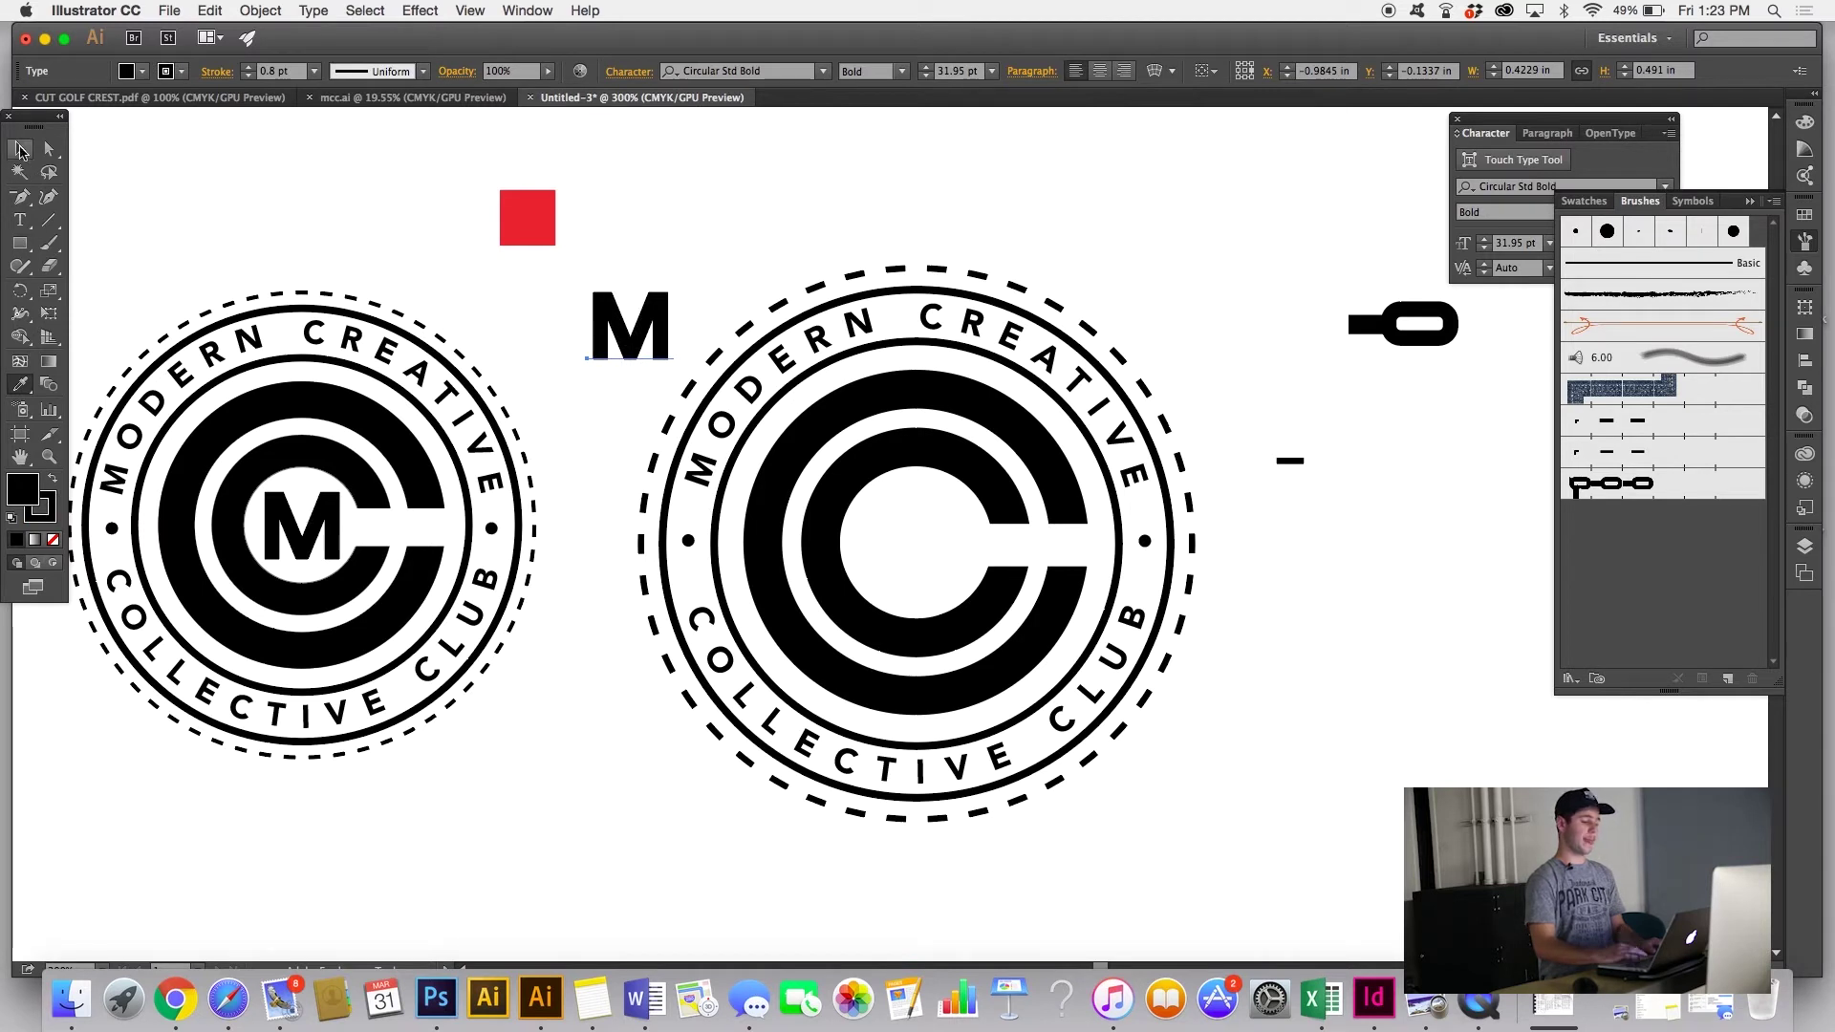
Step: Place the loose M in the centre of the right badge's C emblem and enlarge it to about 36.8 pt
click(353, 264)
mouse_move(671, 302)
mouse_down()
mouse_move(952, 519)
mouse_move(968, 494)
mouse_up()
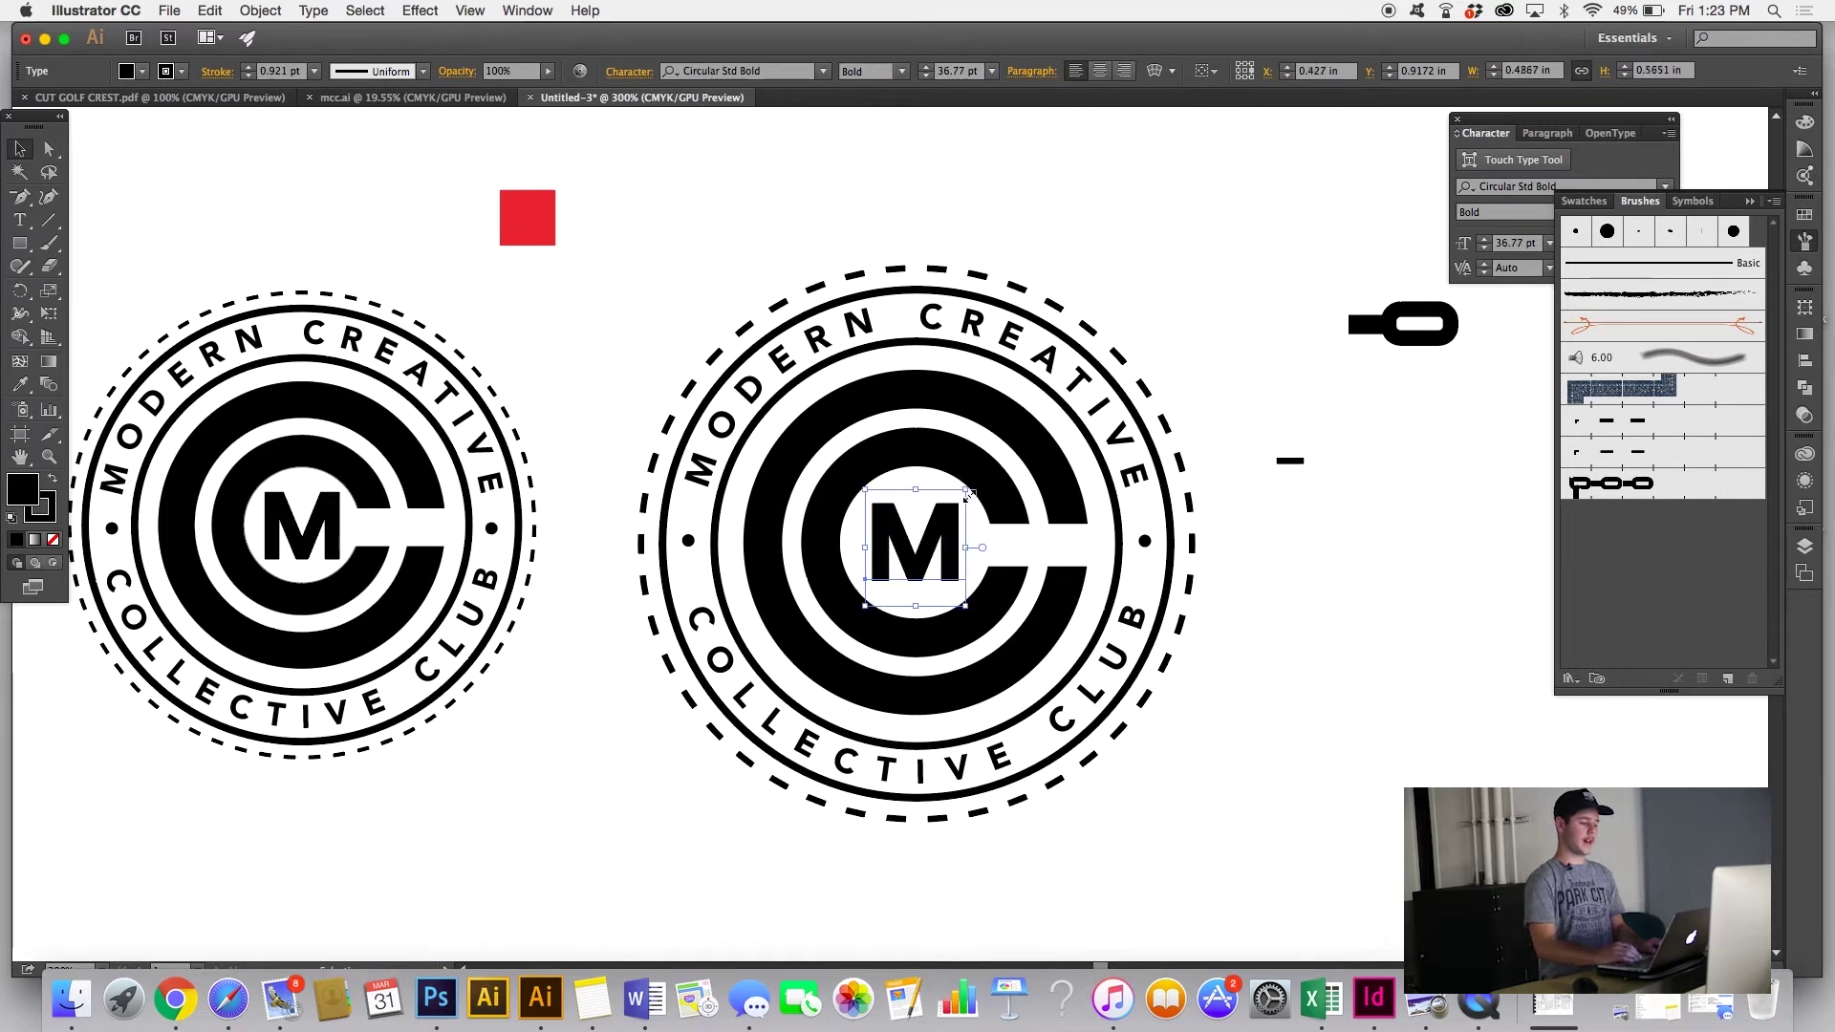
click(1204, 321)
scroll(1210, 323, left, 2)
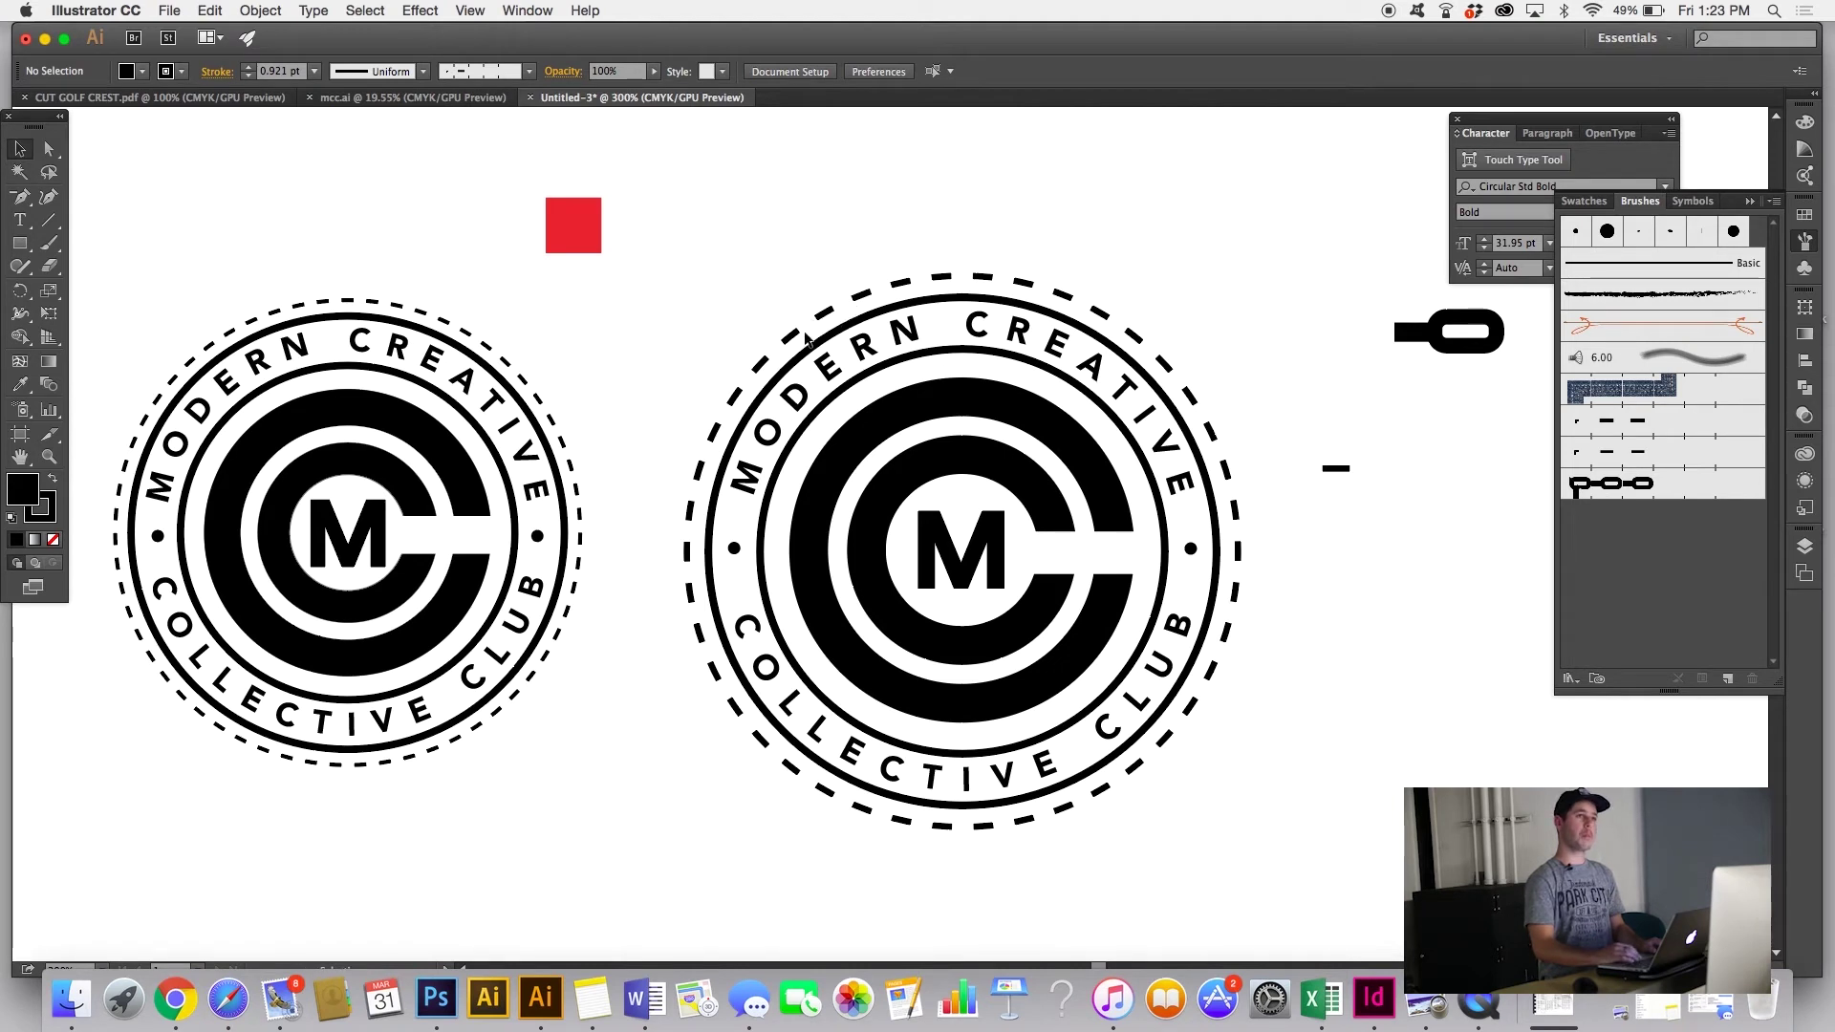
scroll(983, 244, right, 2)
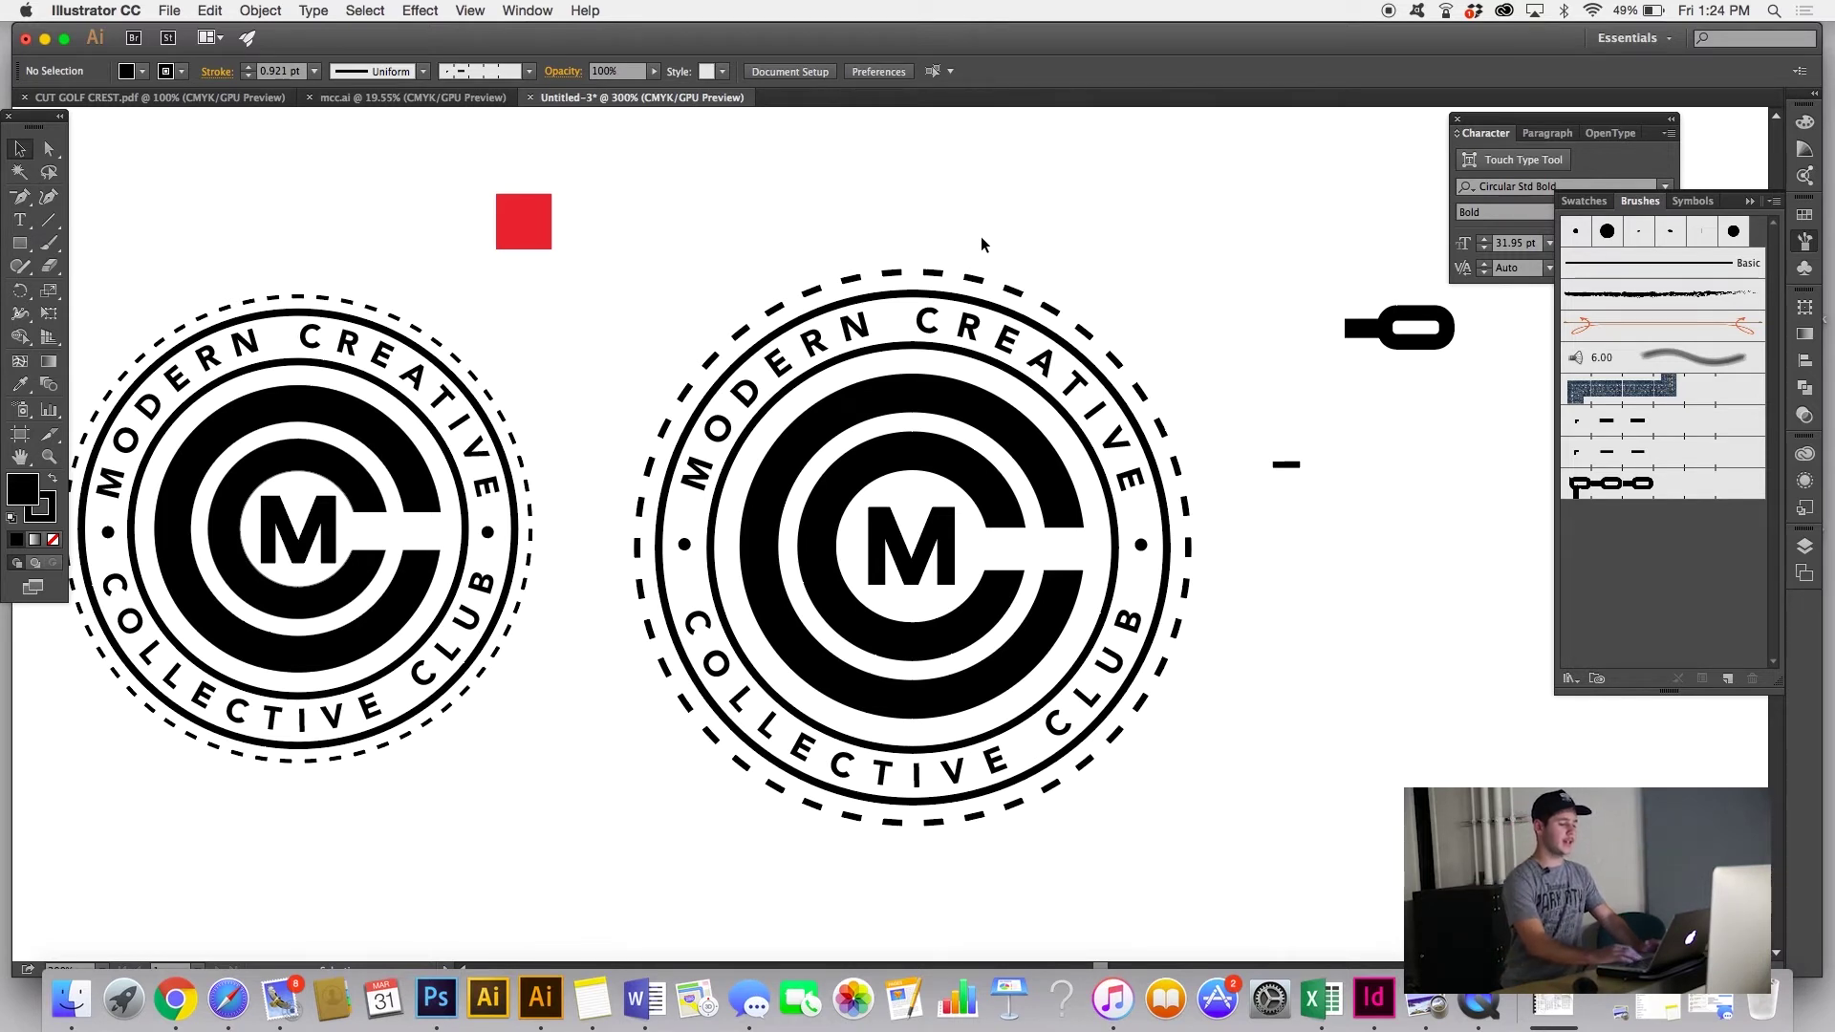
click(873, 334)
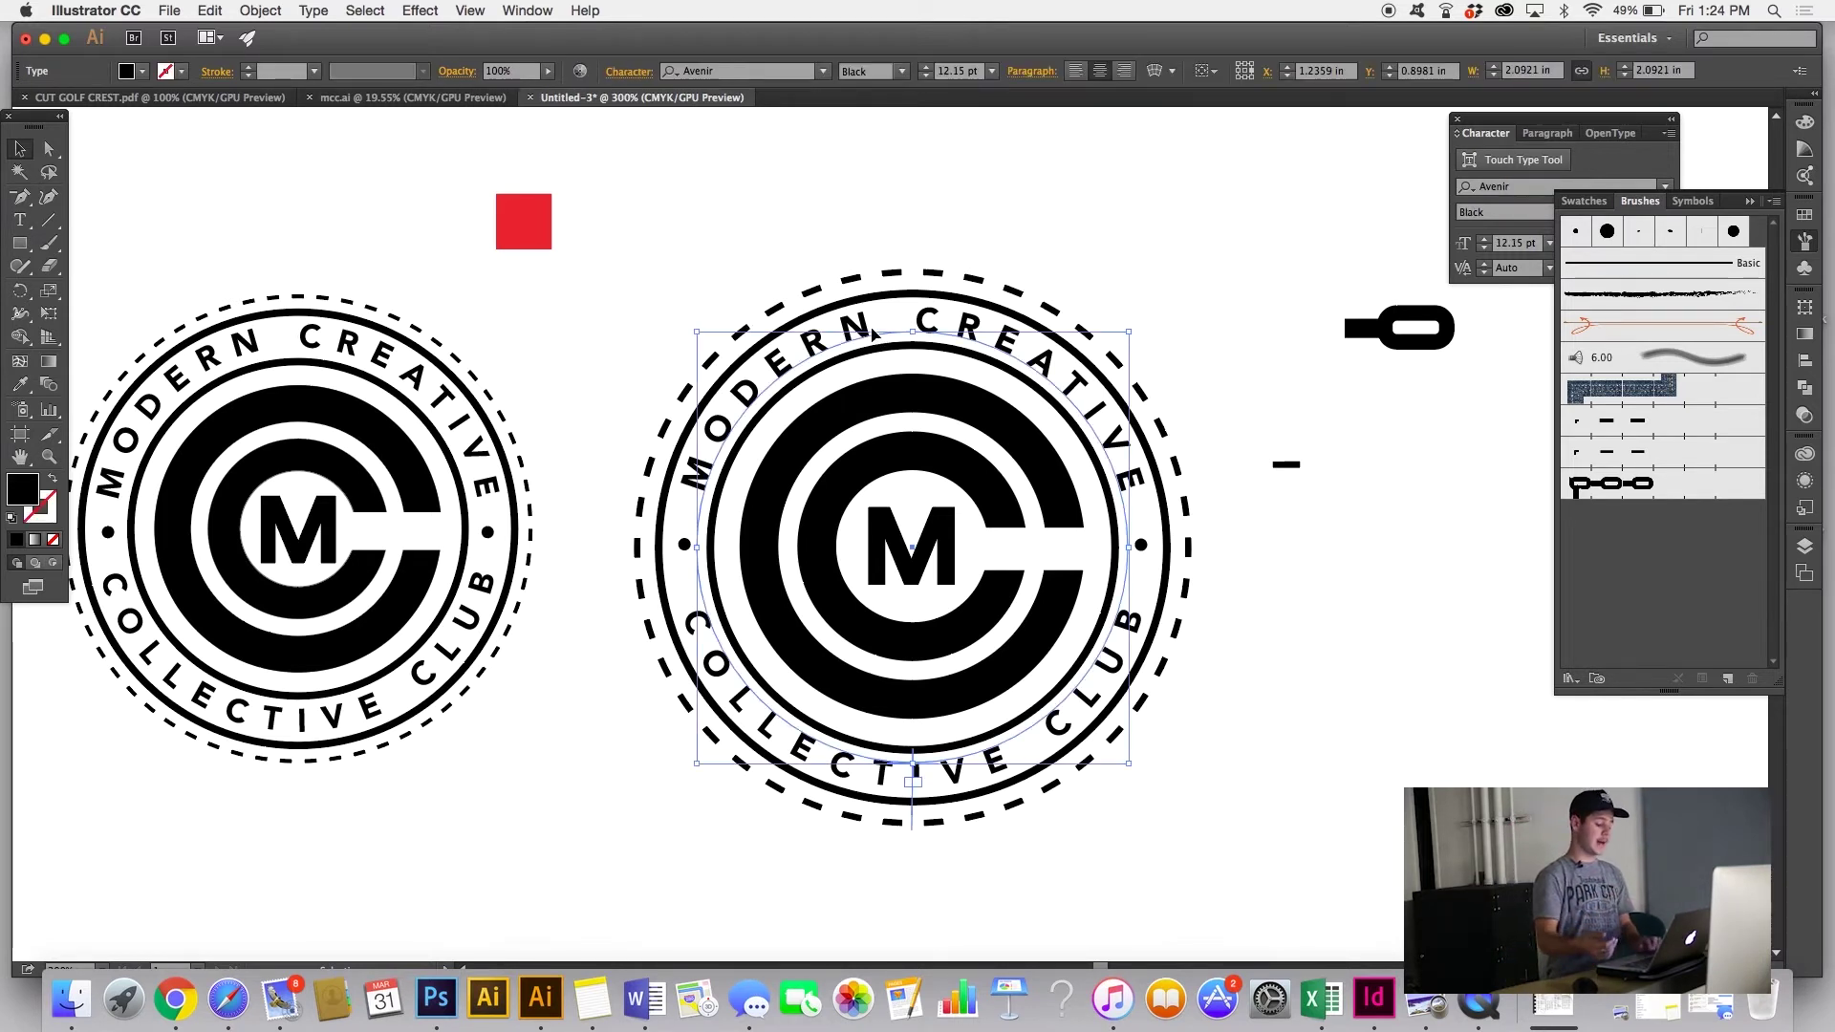
key(shift+super+b)
key(shift+super+b)
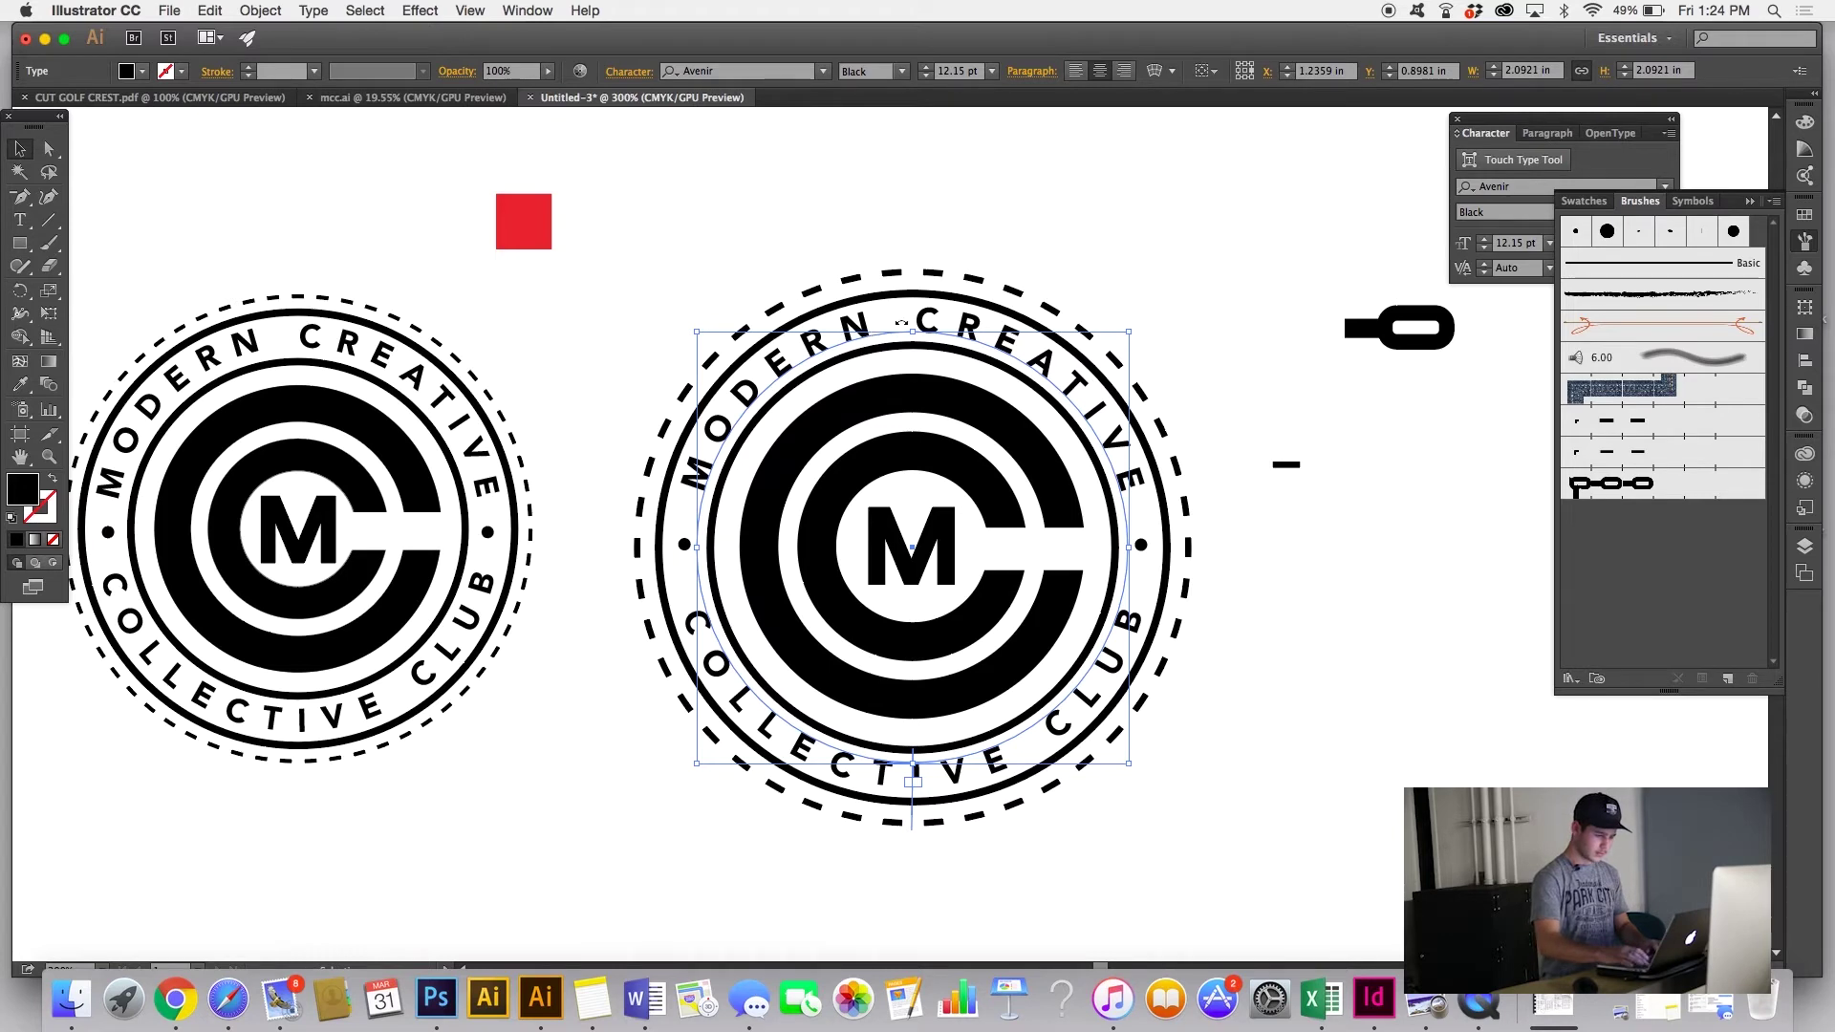
click(1203, 294)
scroll(1202, 294, up, 2)
key(super+equal)
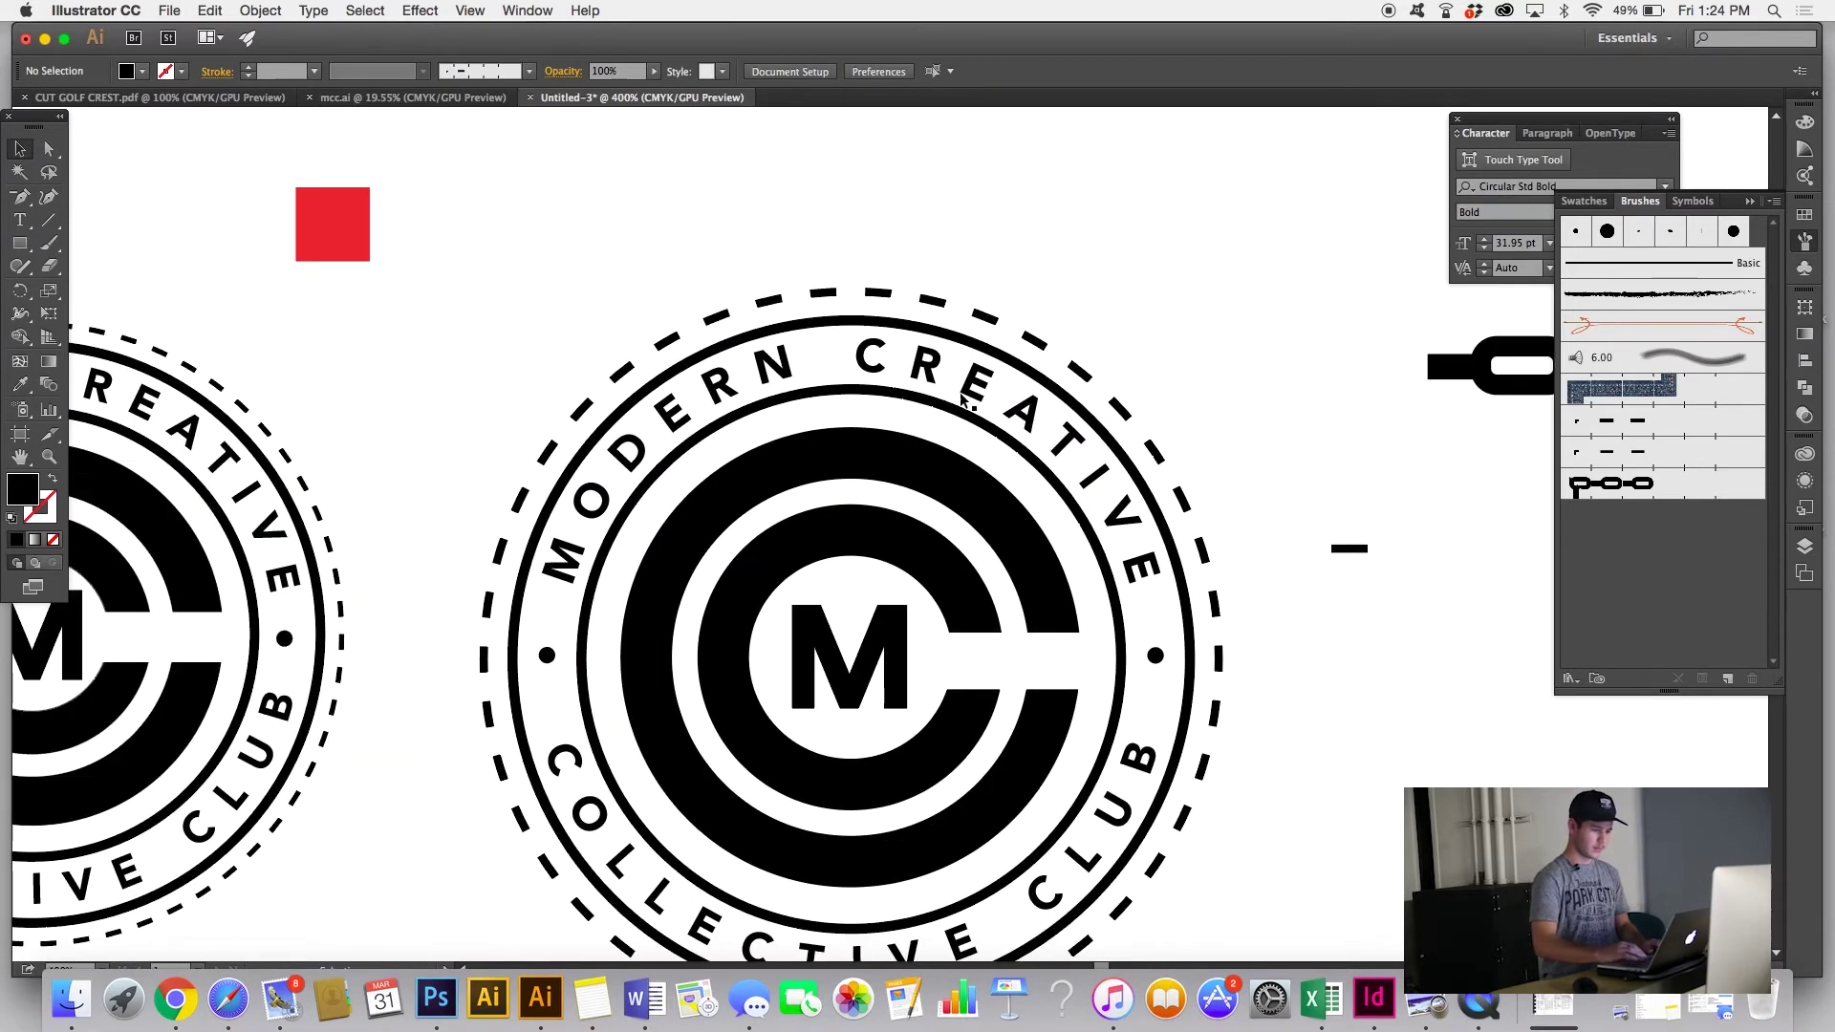
Step: Try converting the right badge's curved MODERN CREATIVE text to outlines, inspect the letter shapes, and undo the conversion
click(979, 383)
key(super+z)
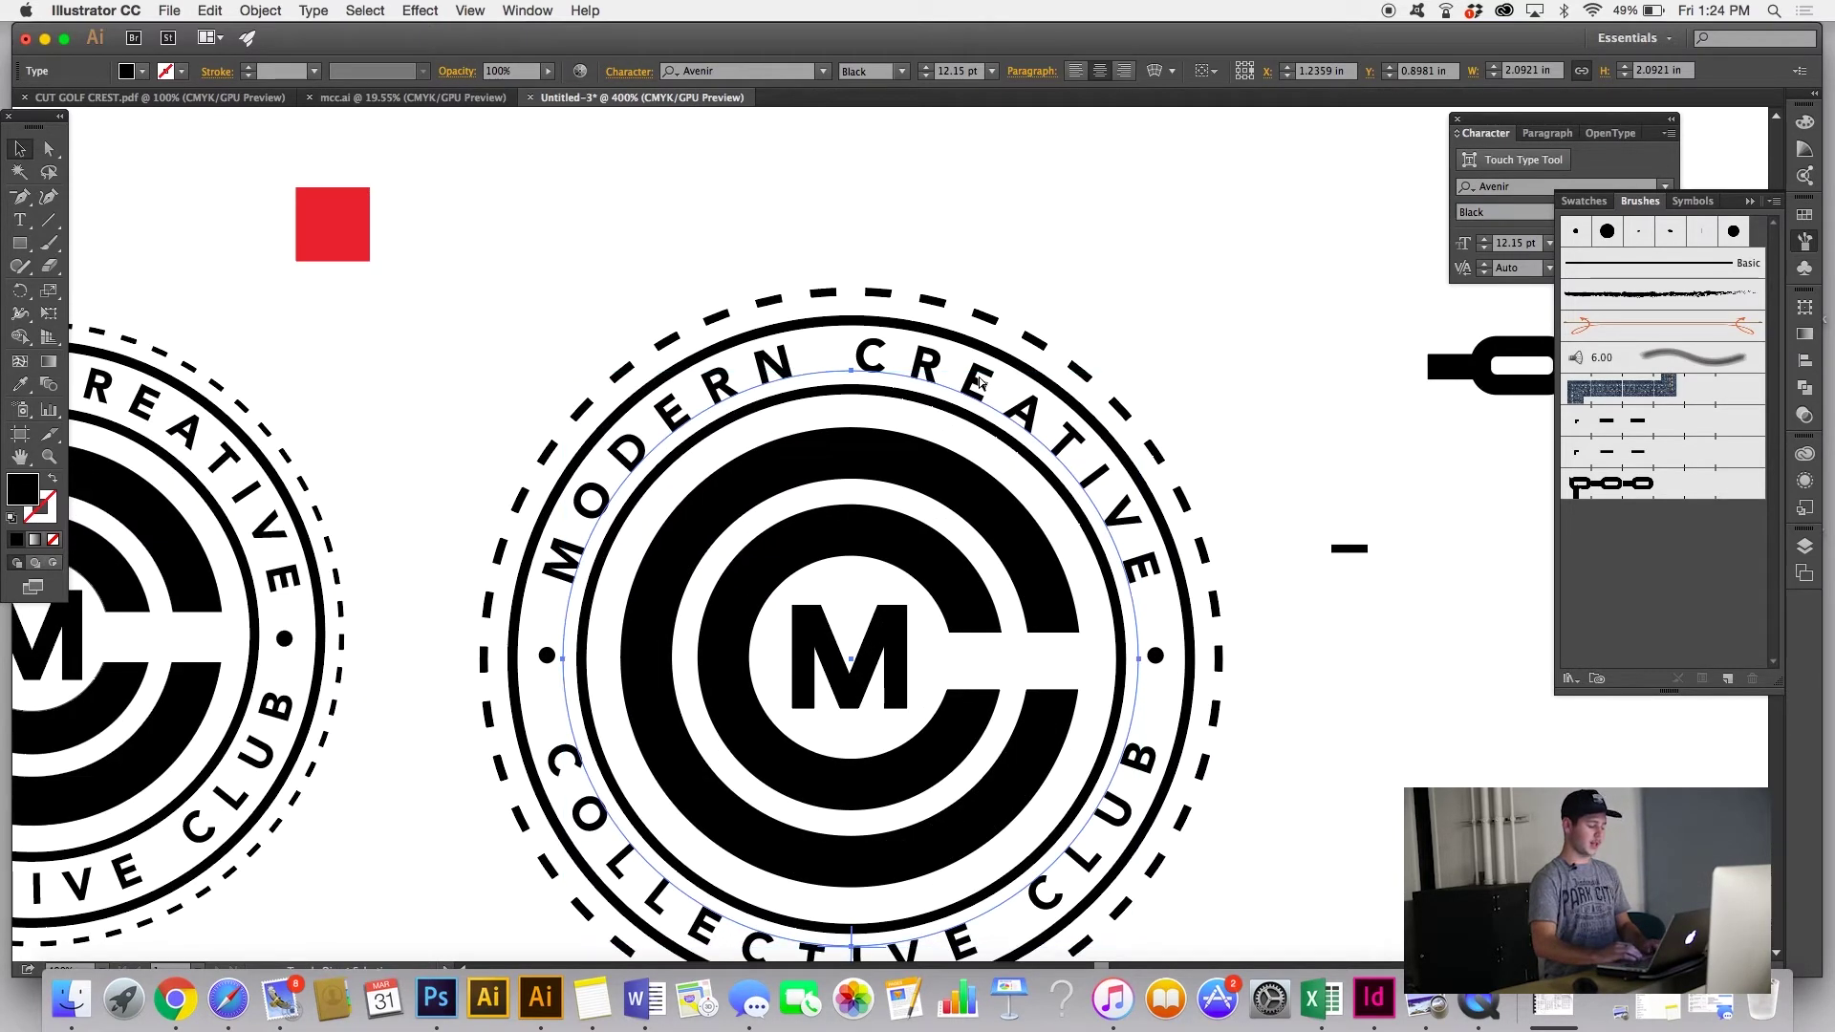
key(super)
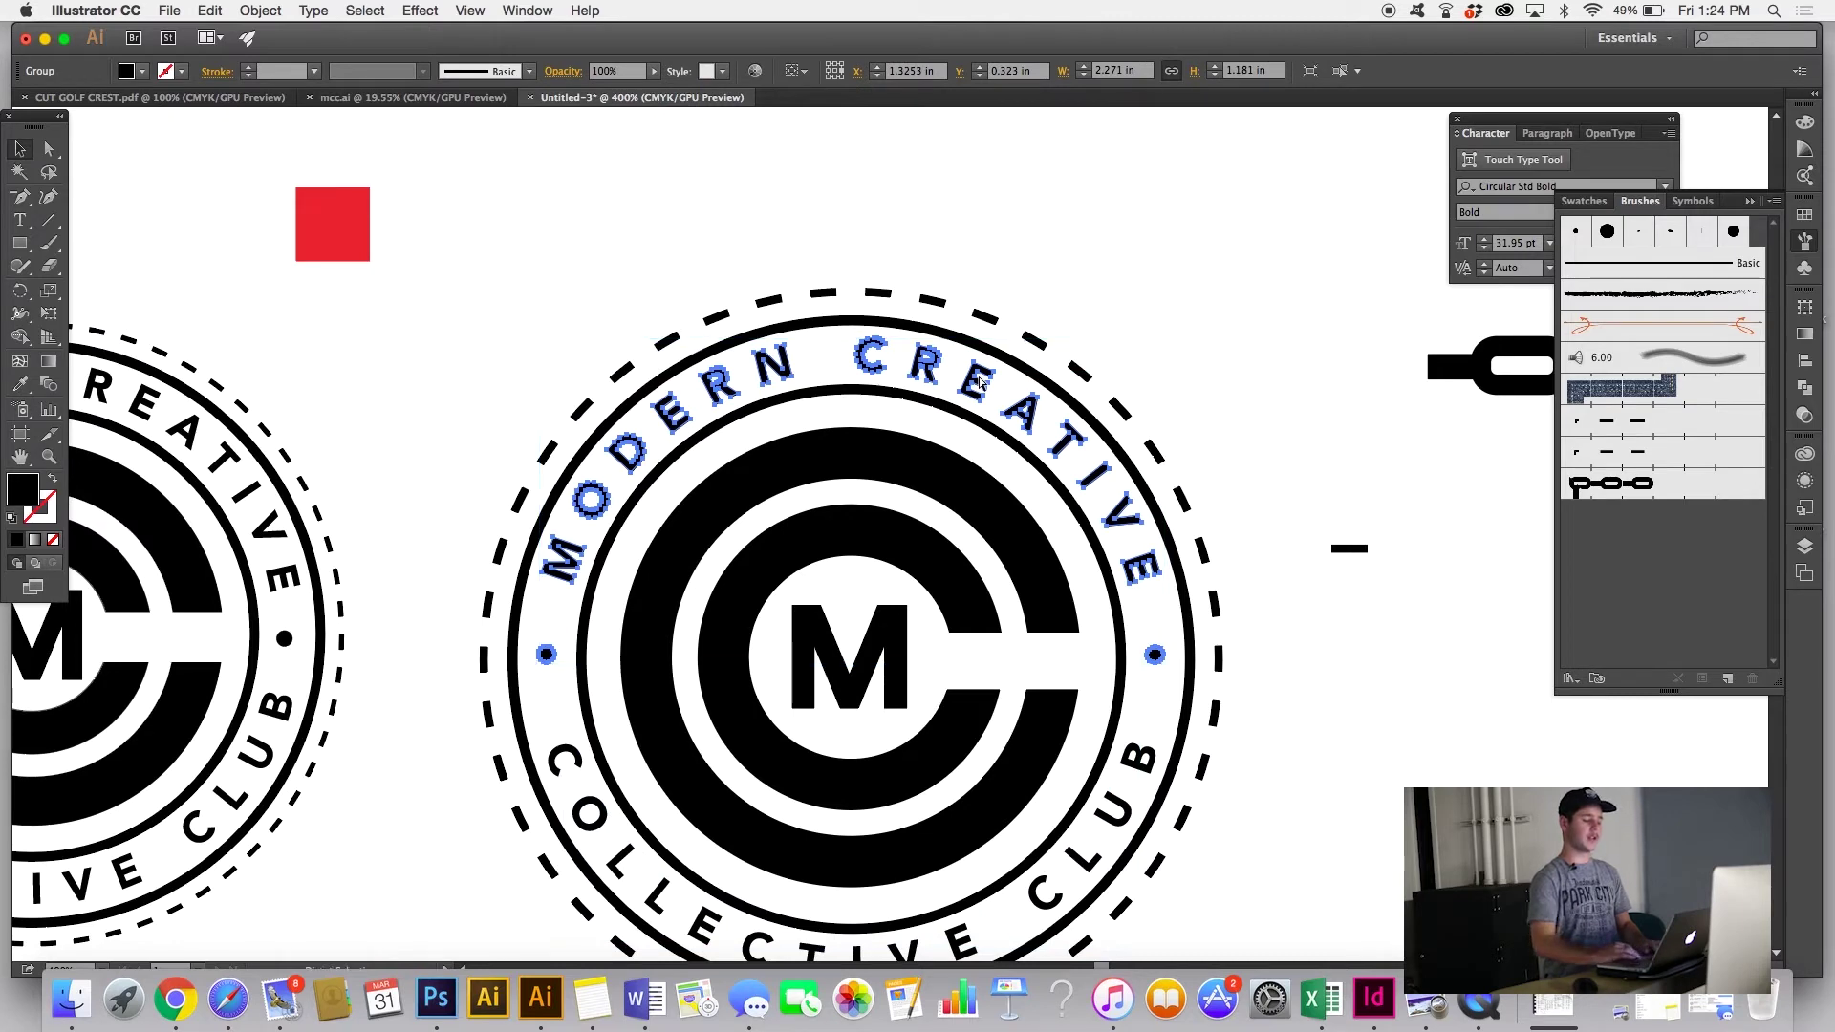
scroll(1118, 395, down, 2)
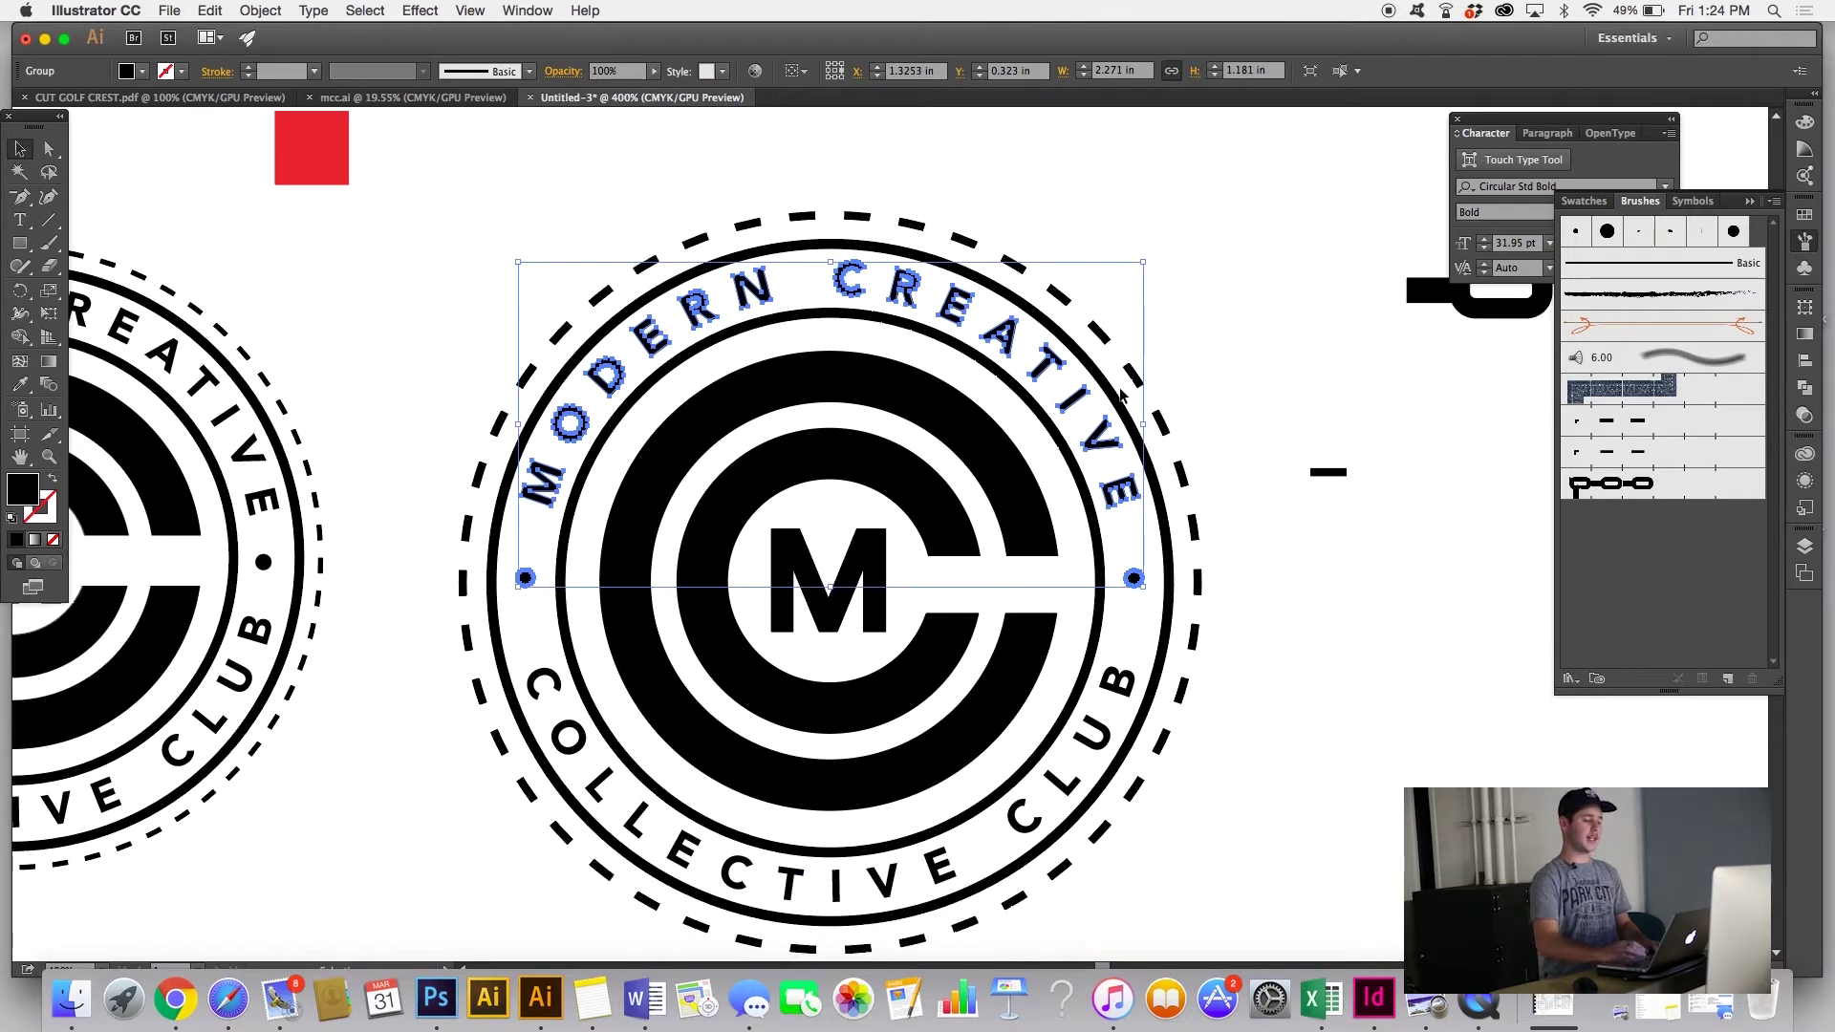
scroll(1071, 392, up, 5)
scroll(936, 287, up, 3)
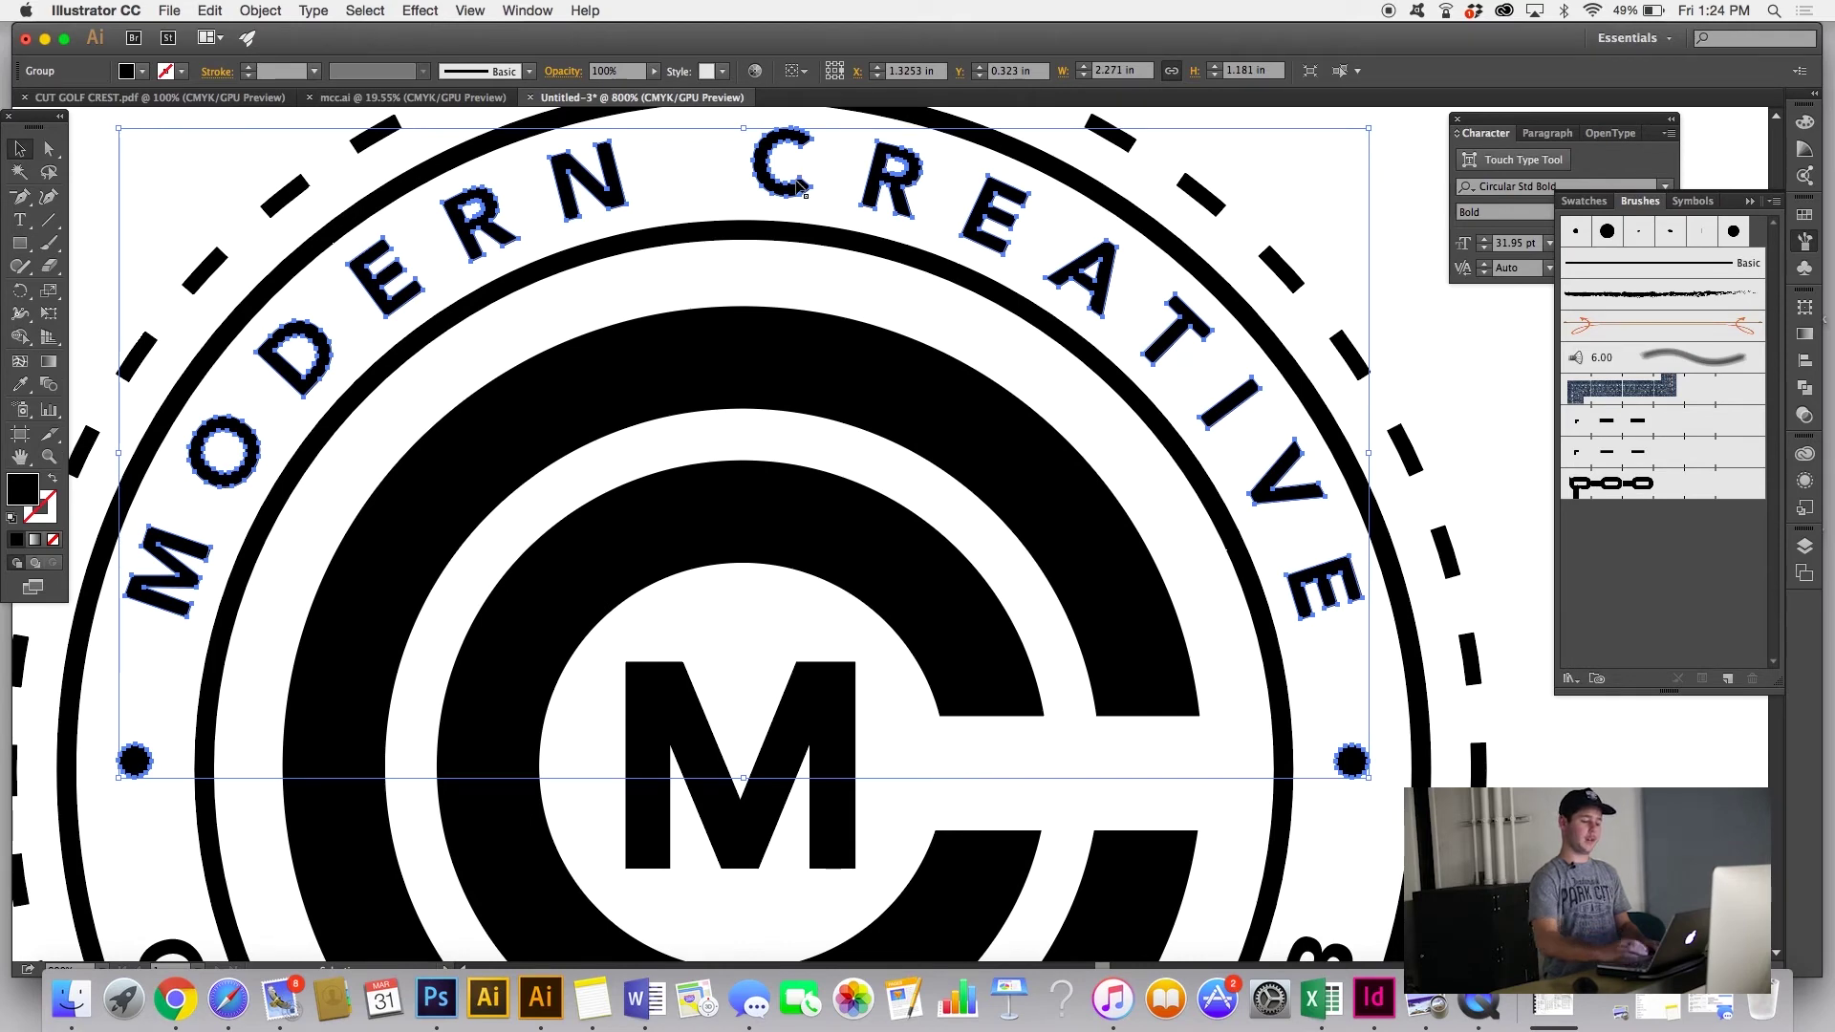
scroll(796, 184, down, 3)
scroll(796, 187, down, 1)
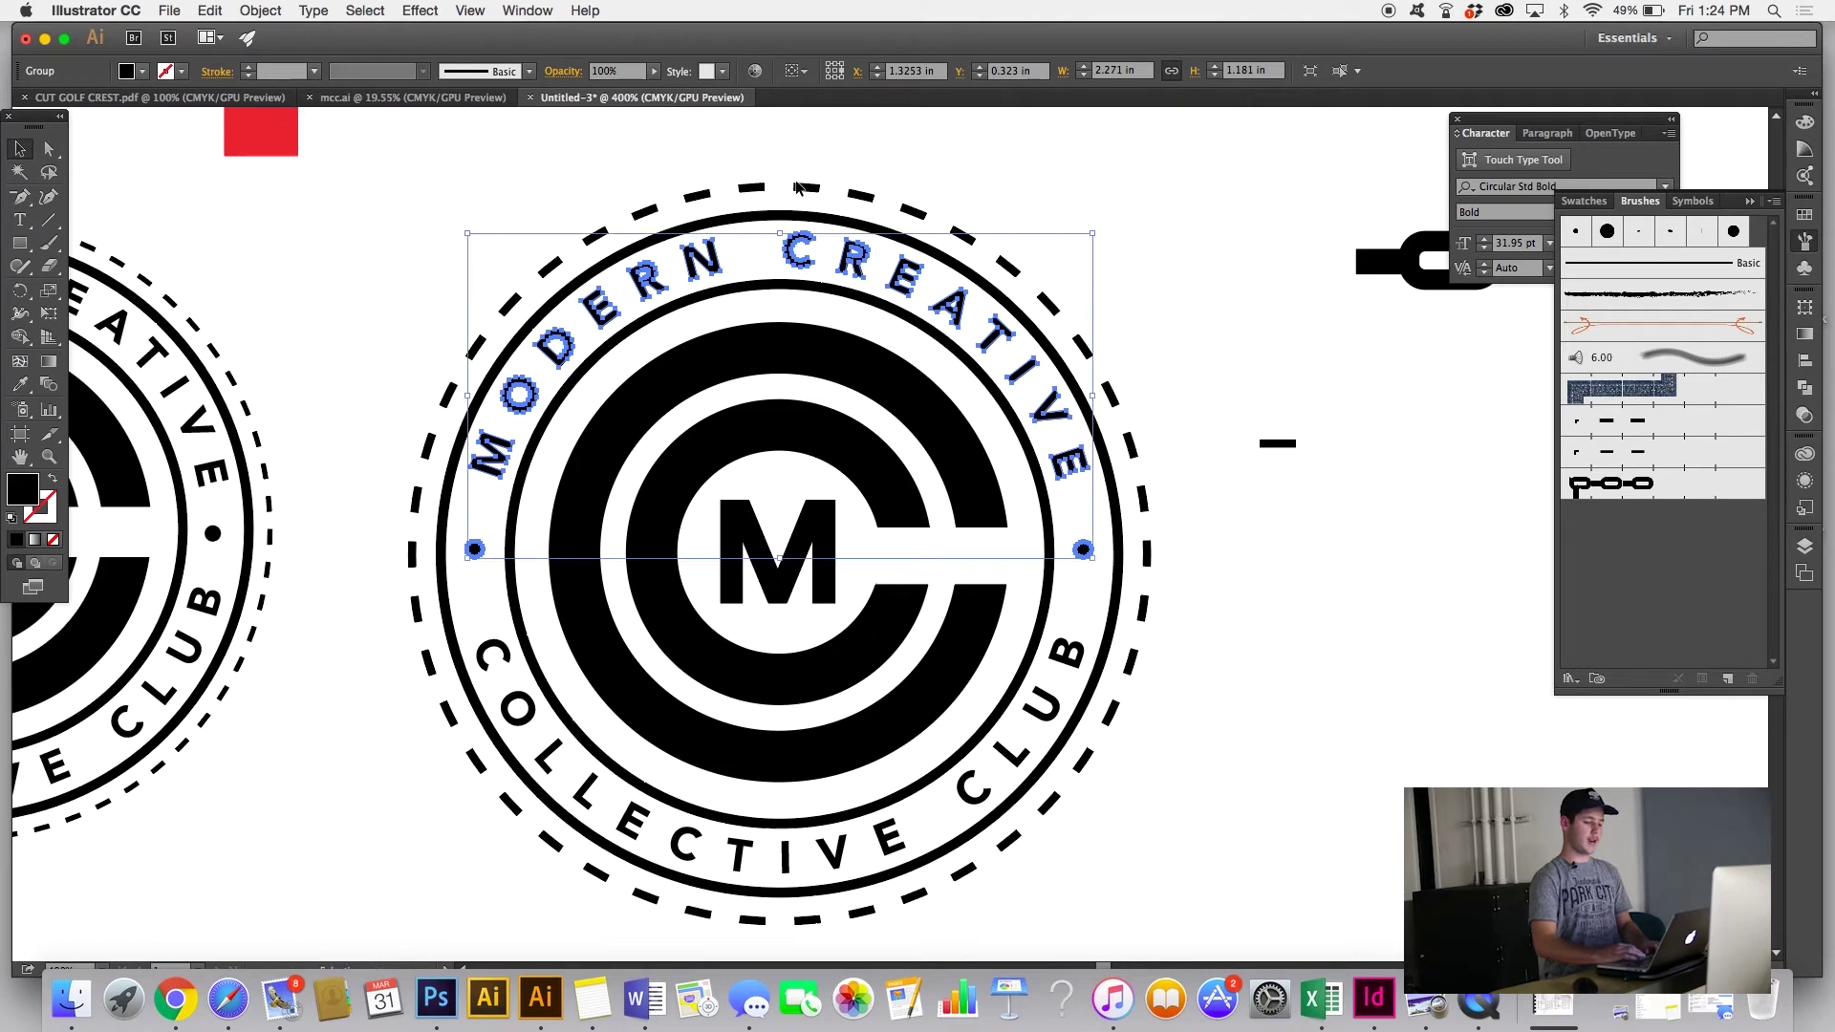
key(super+z)
click(1212, 312)
scroll(1212, 311, down, 4)
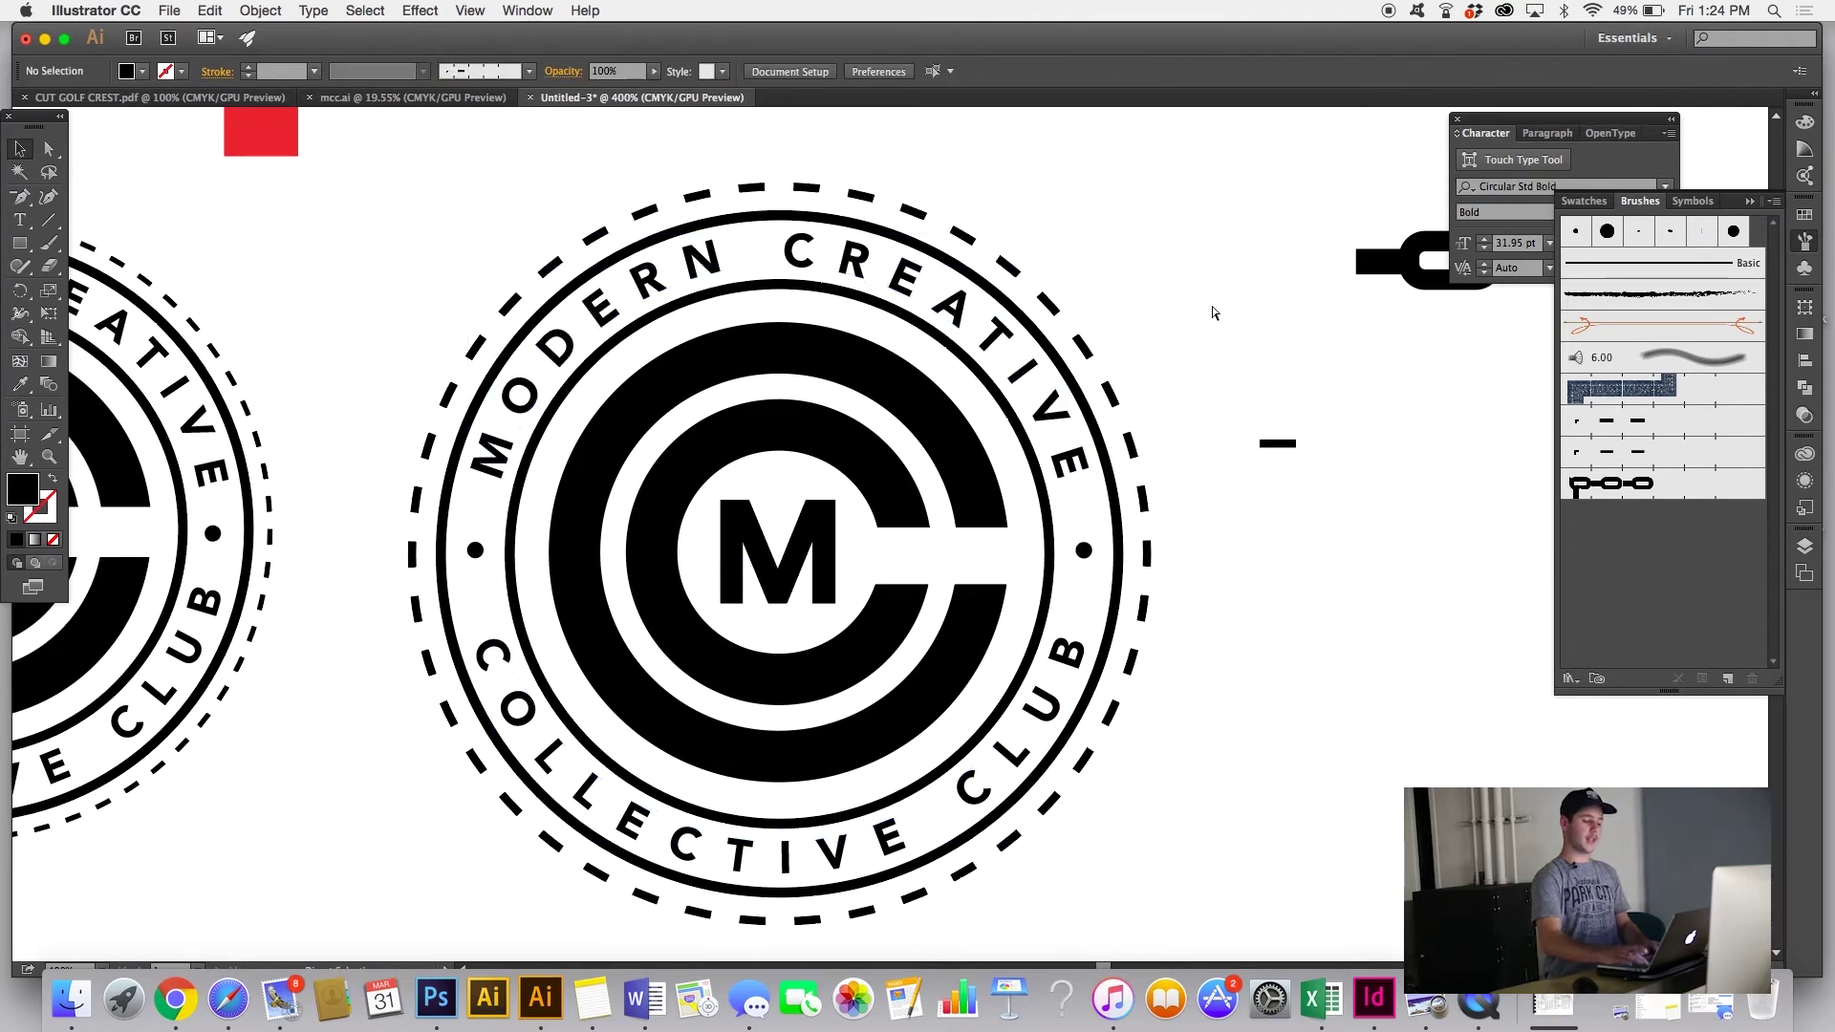
scroll(1212, 312, up, 3)
scroll(1212, 312, up, 2)
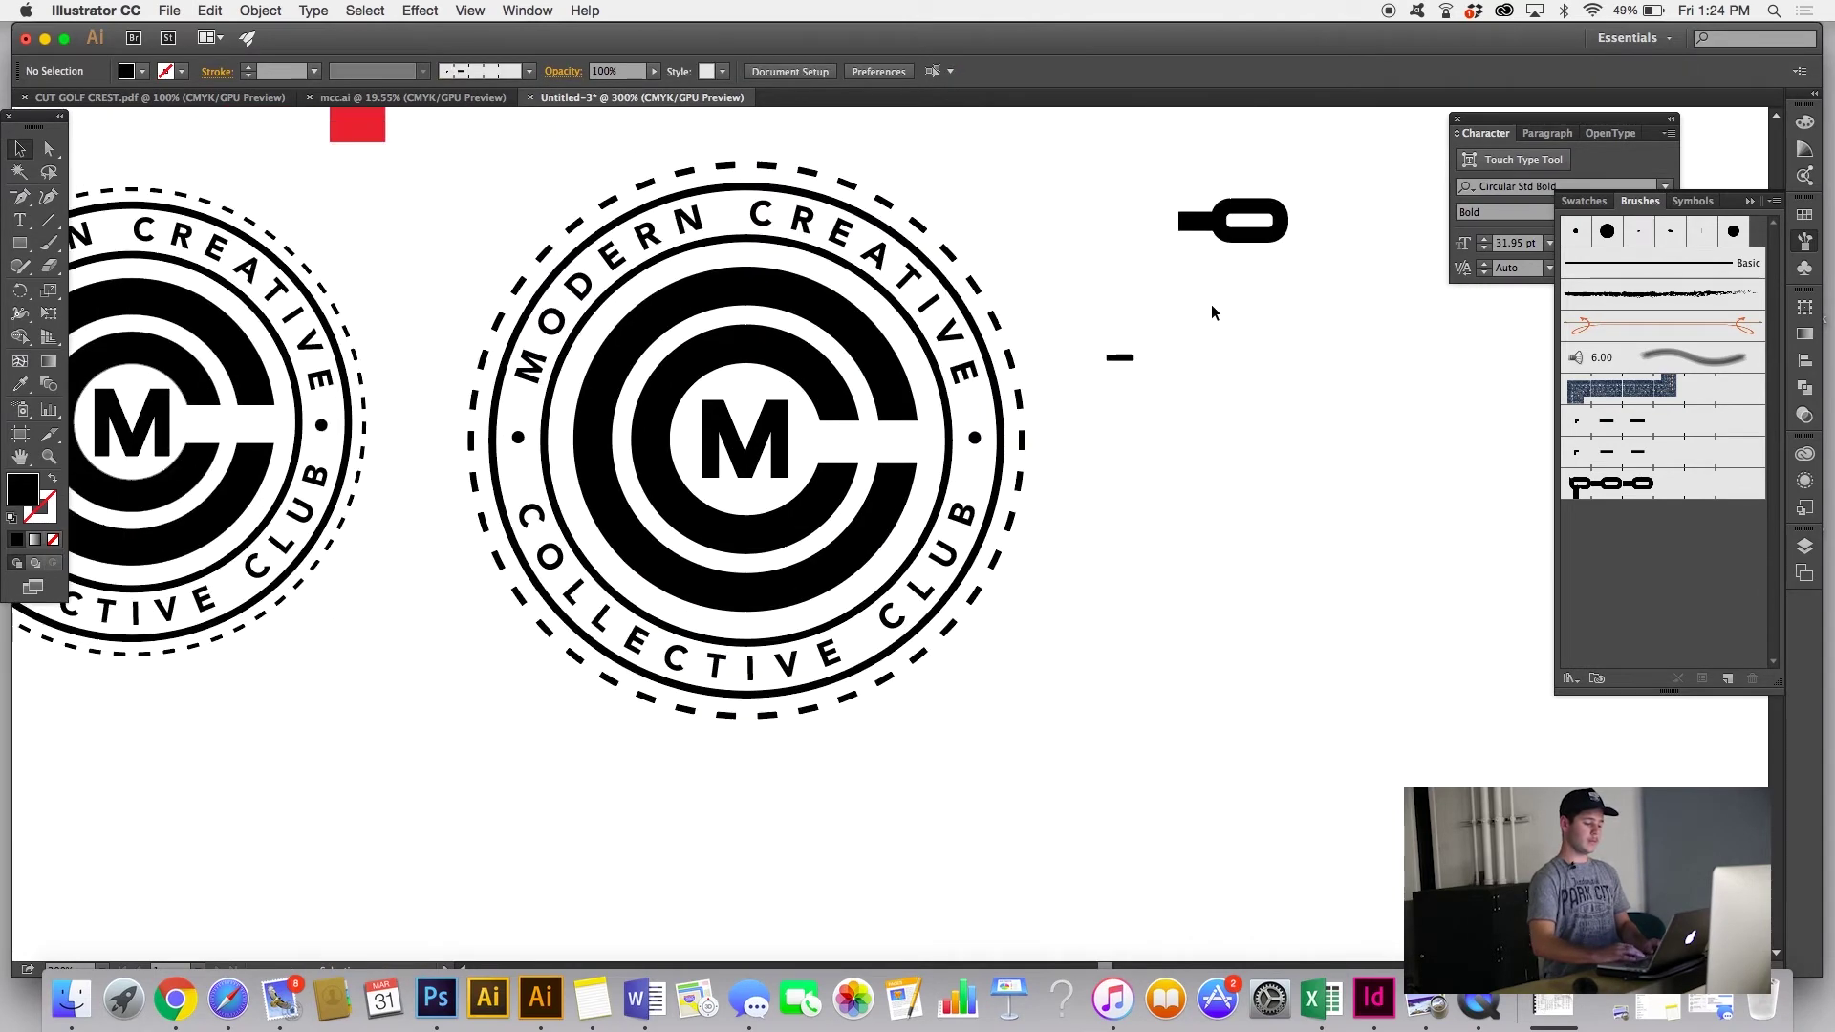
drag(501, 169, 1058, 751)
scroll(1058, 751, down, 2)
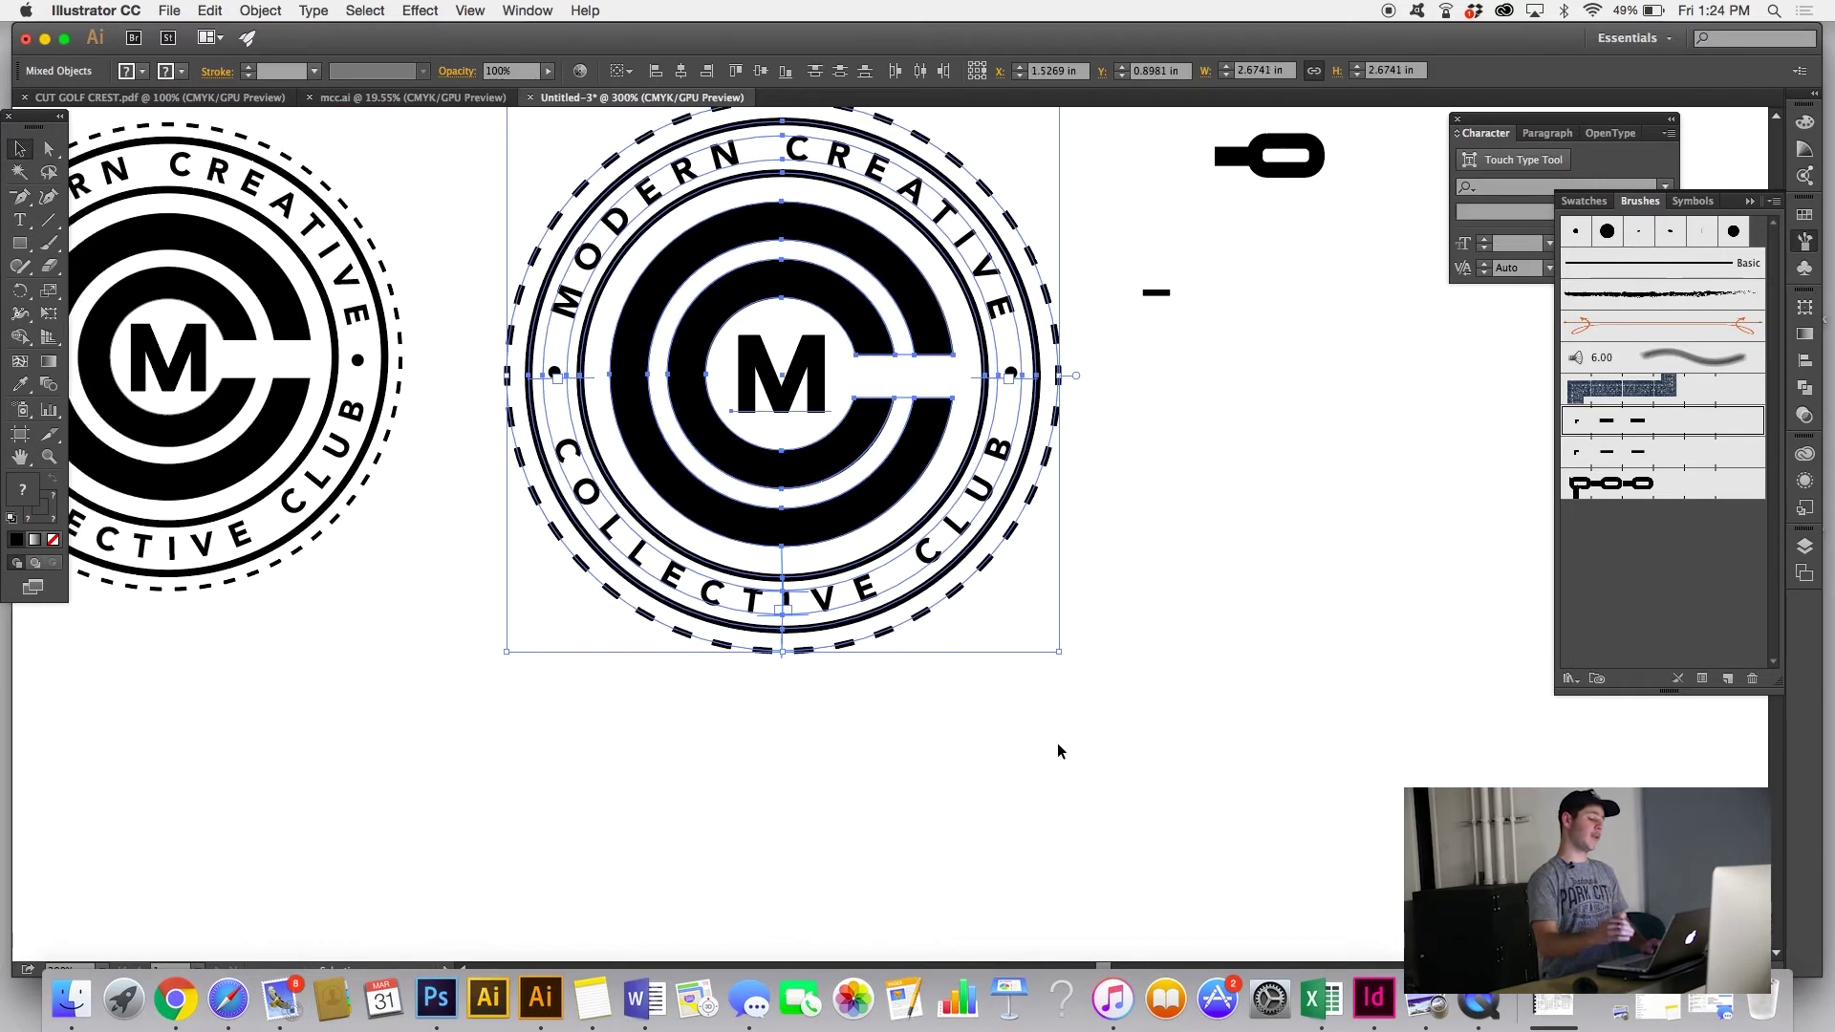
scroll(1058, 751, down, 2)
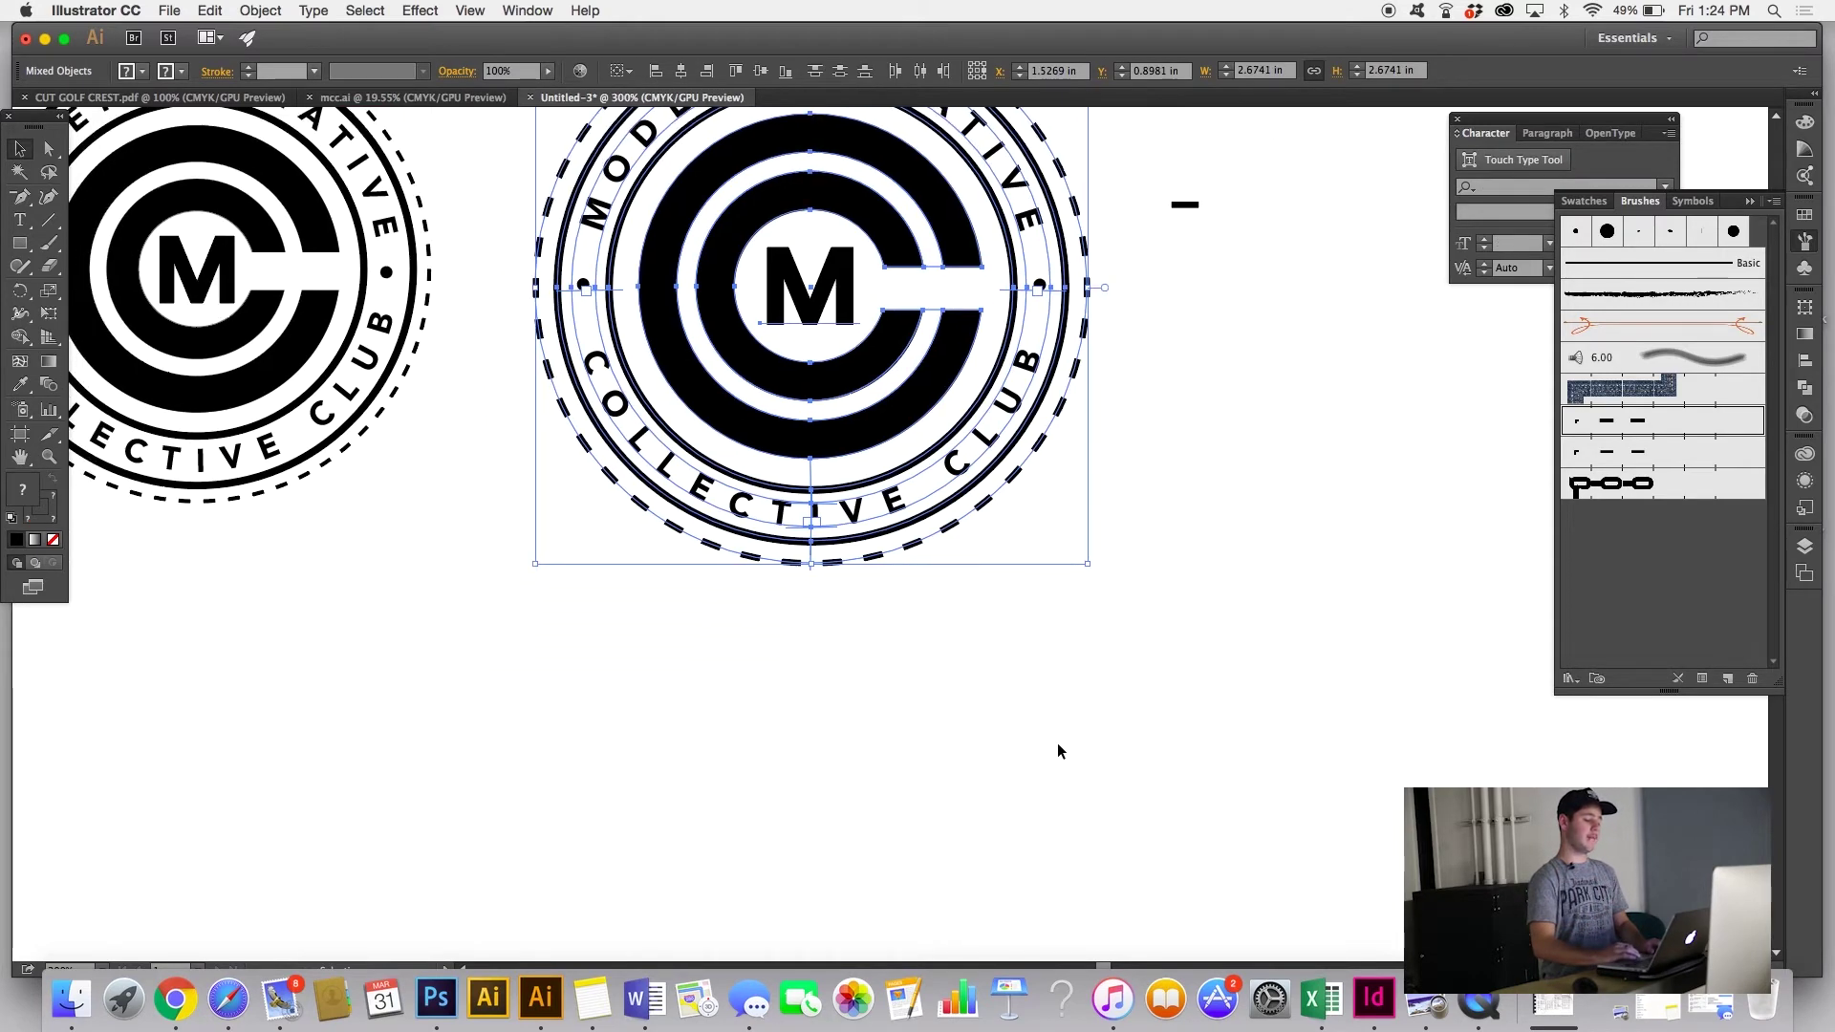
scroll(1200, 577, up, 3)
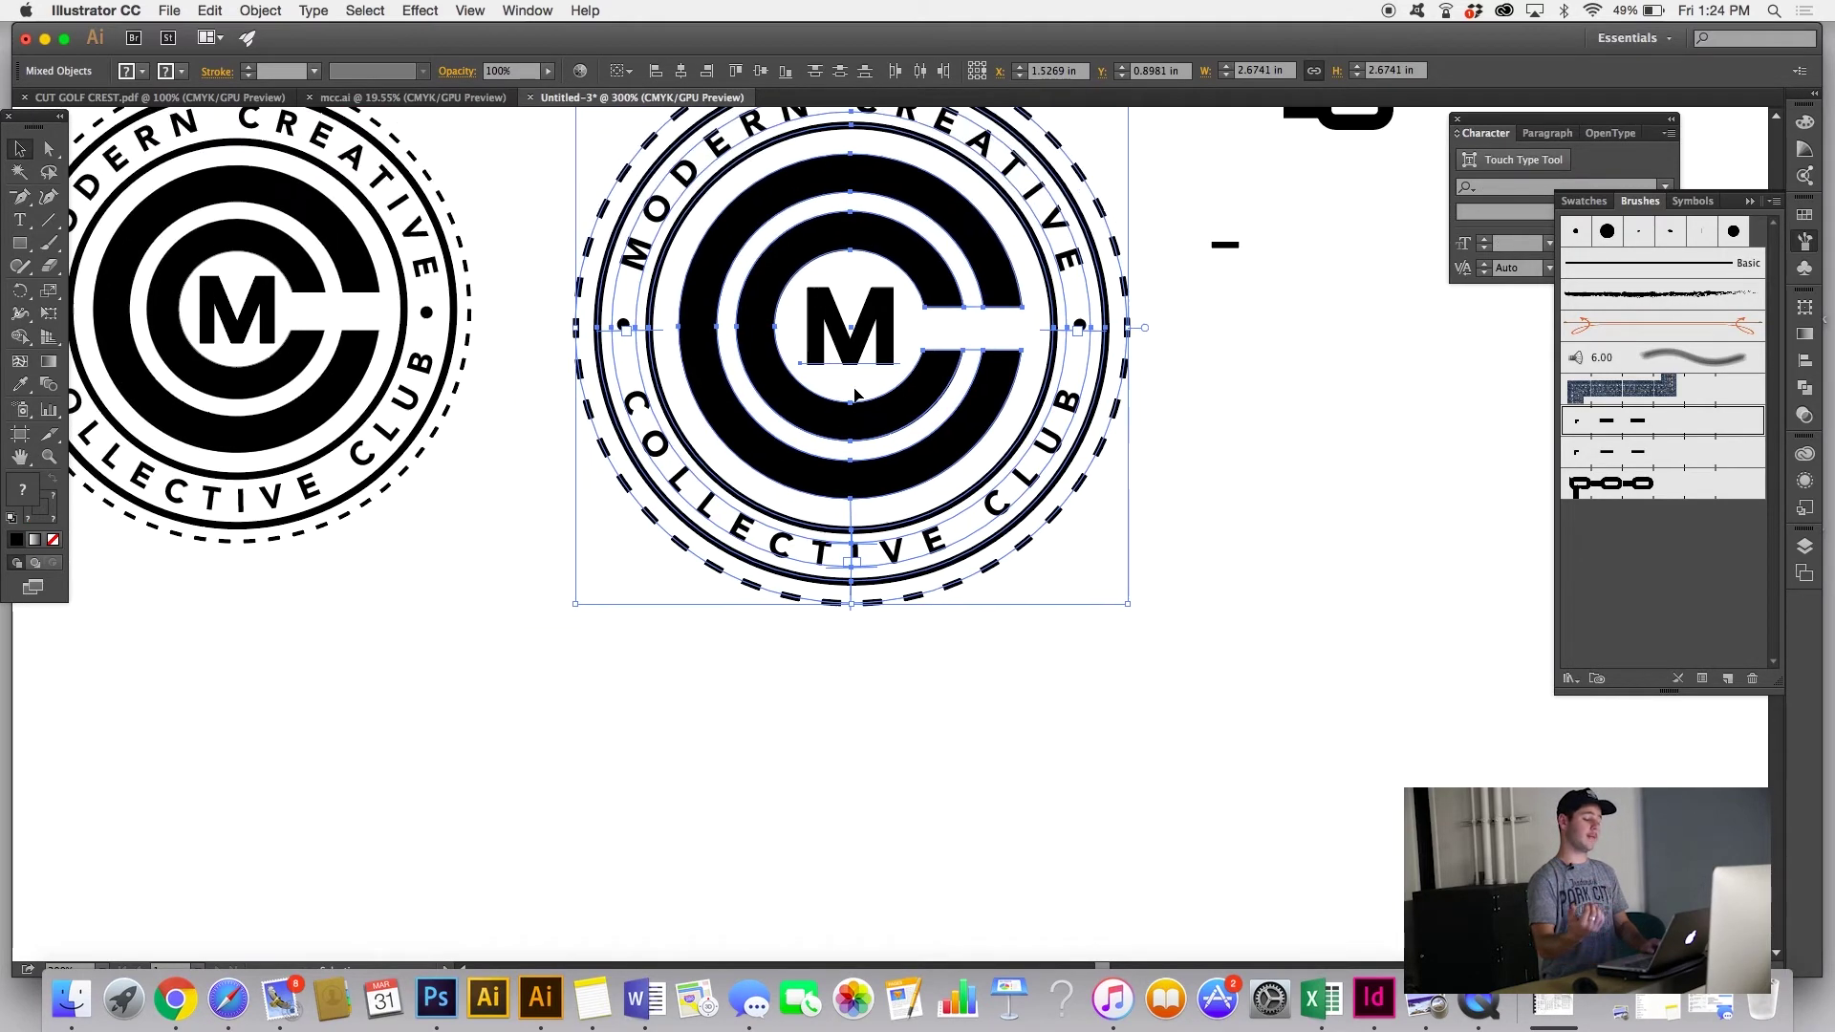
click(1200, 576)
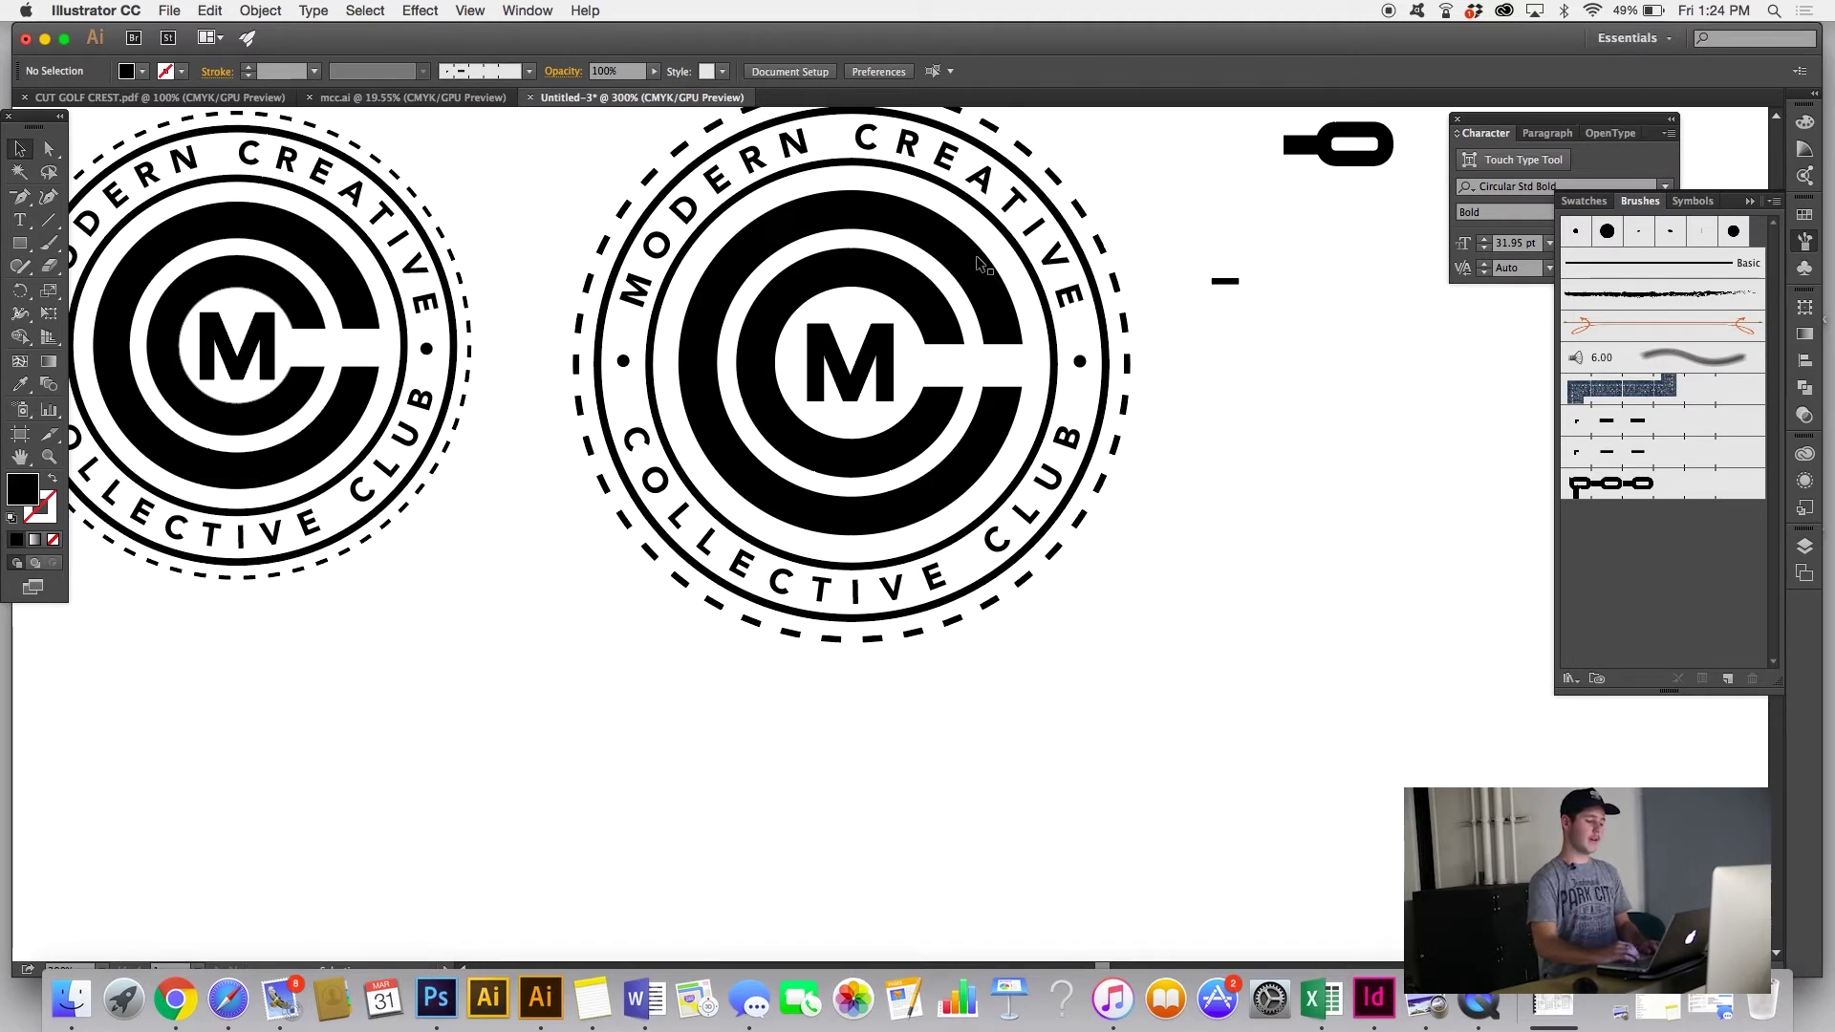
scroll(985, 264, up, 2)
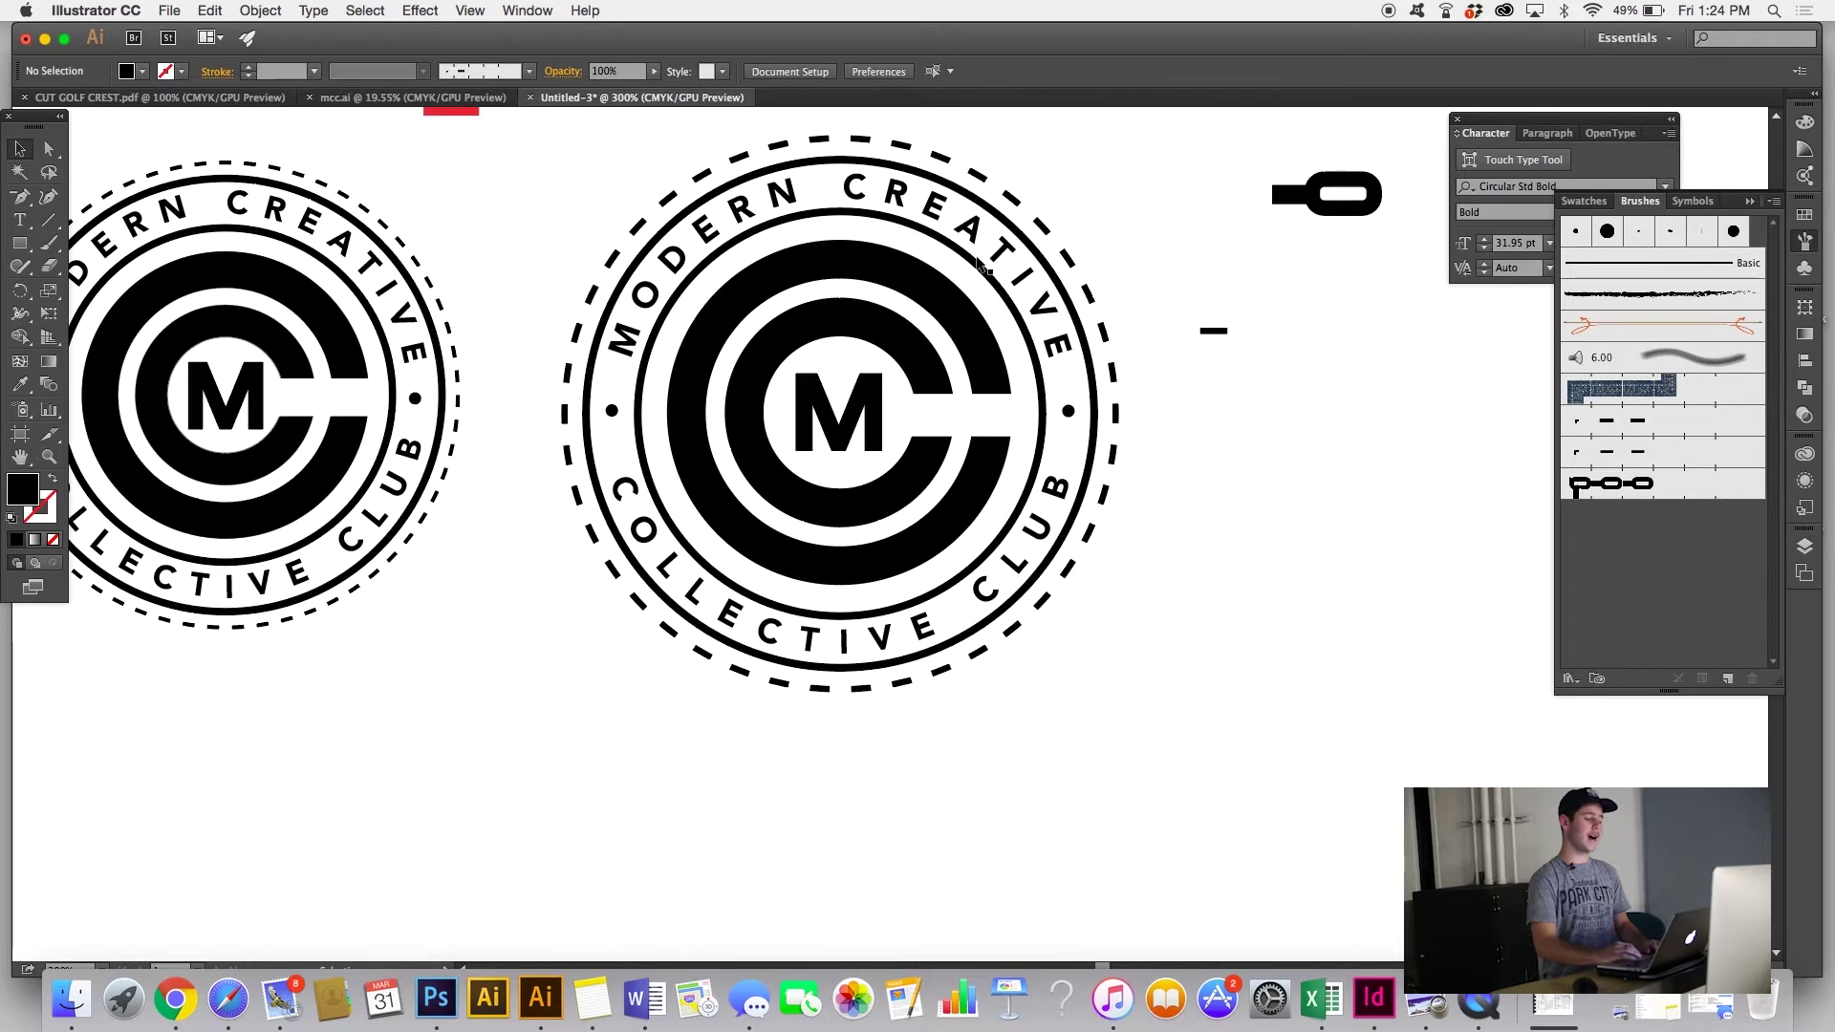
click(890, 198)
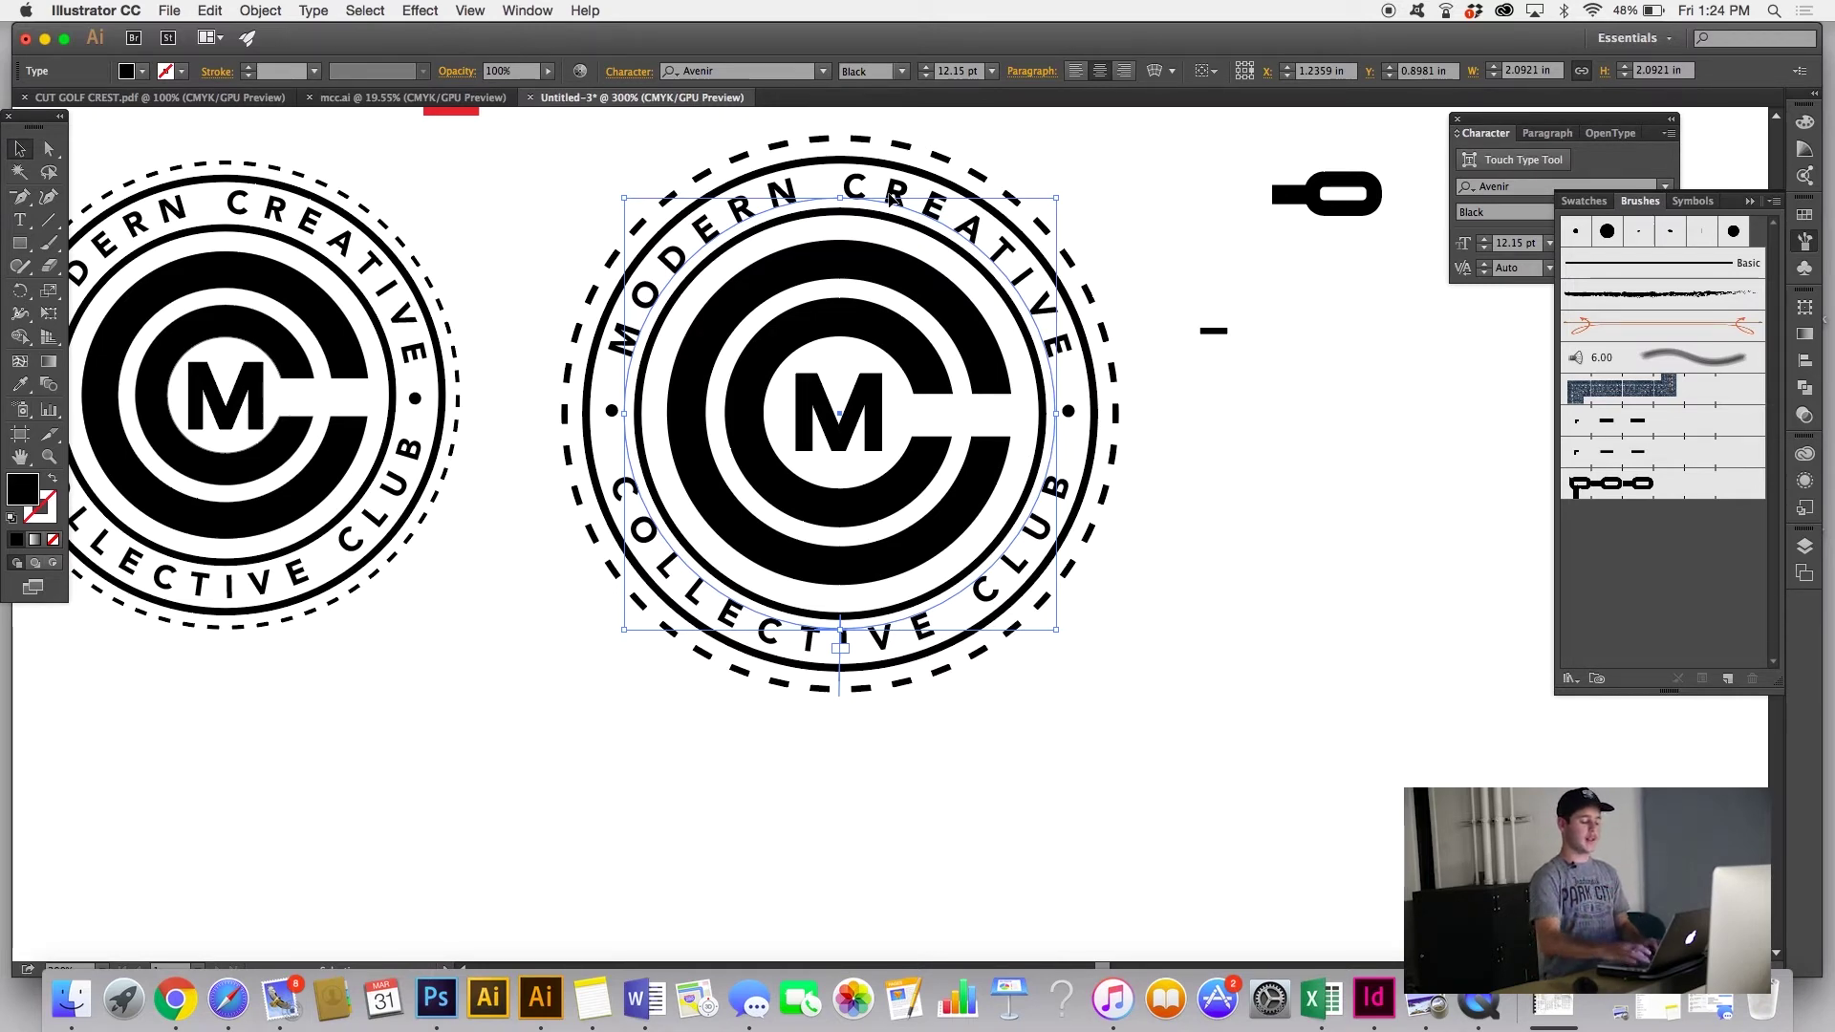
Step: Duplicate the complete right badge straight down into the empty area below it, at about Y 4.42 in
key(super+minus)
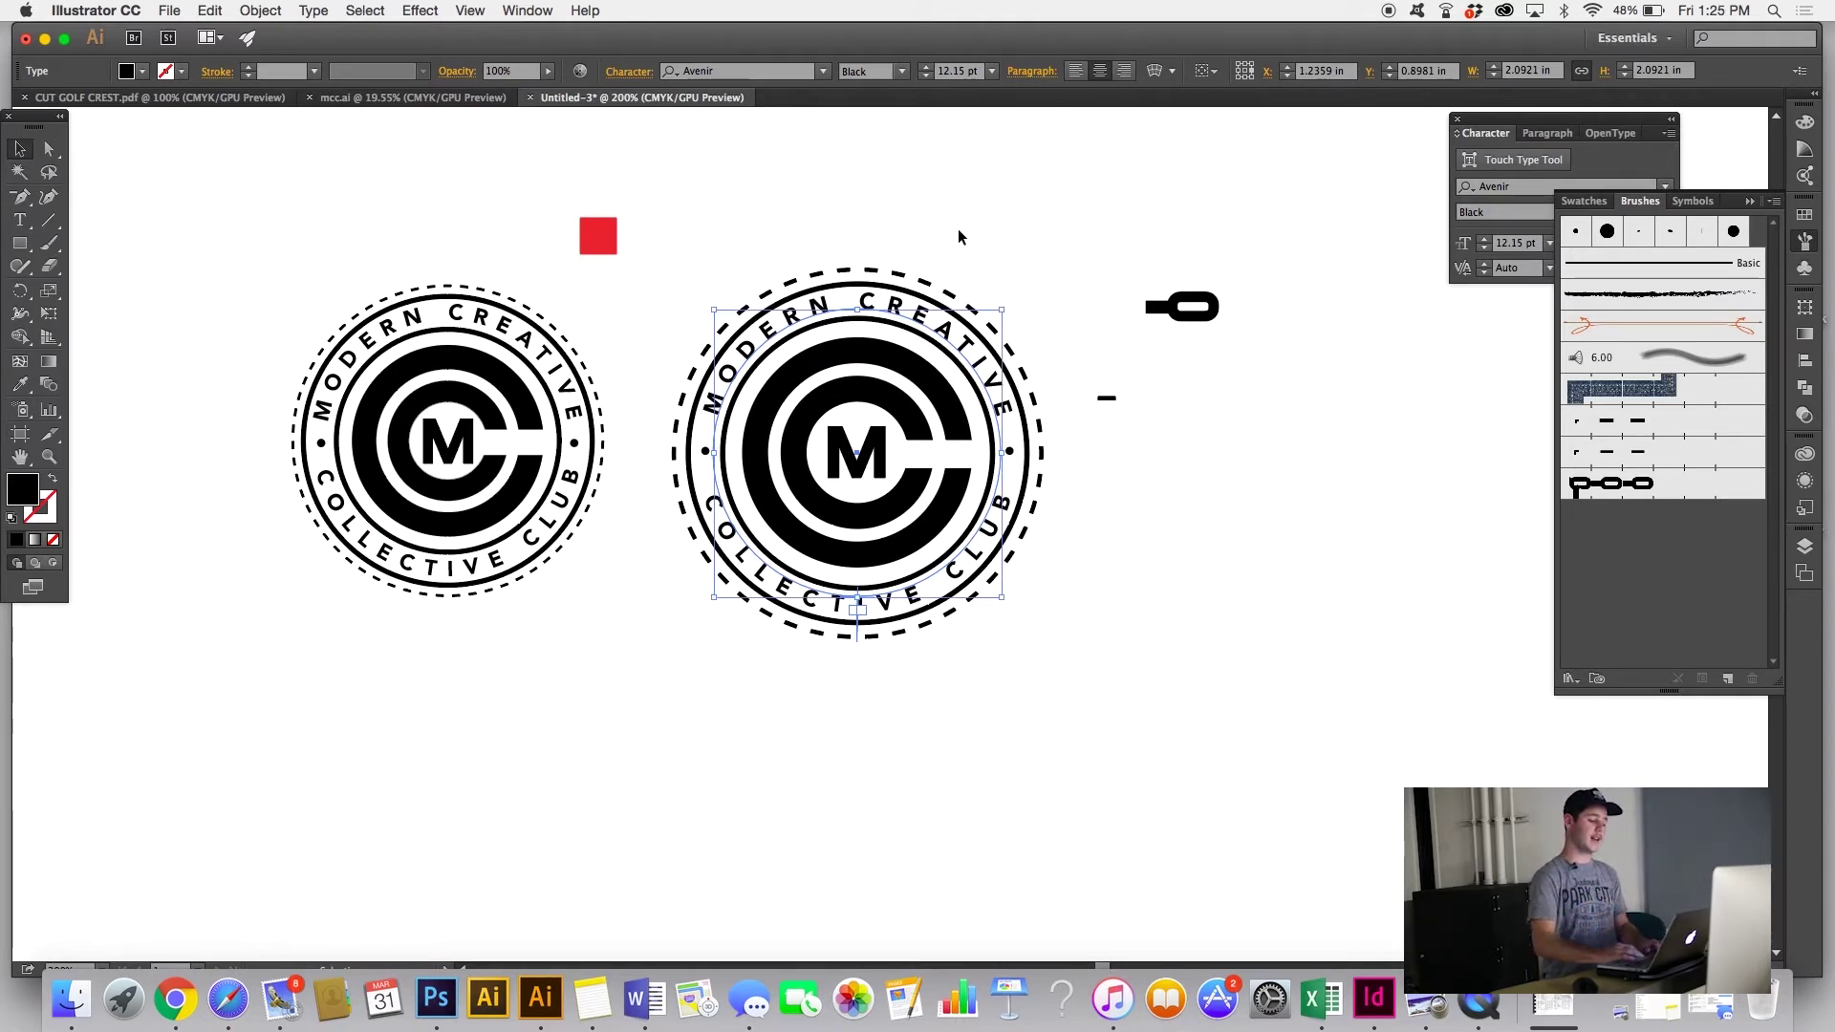
drag(695, 227, 1089, 694)
scroll(1090, 694, down, 3)
scroll(1089, 694, left, 2)
drag(733, 179, 1125, 589)
scroll(942, 310, down, 3)
scroll(942, 311, left, 1)
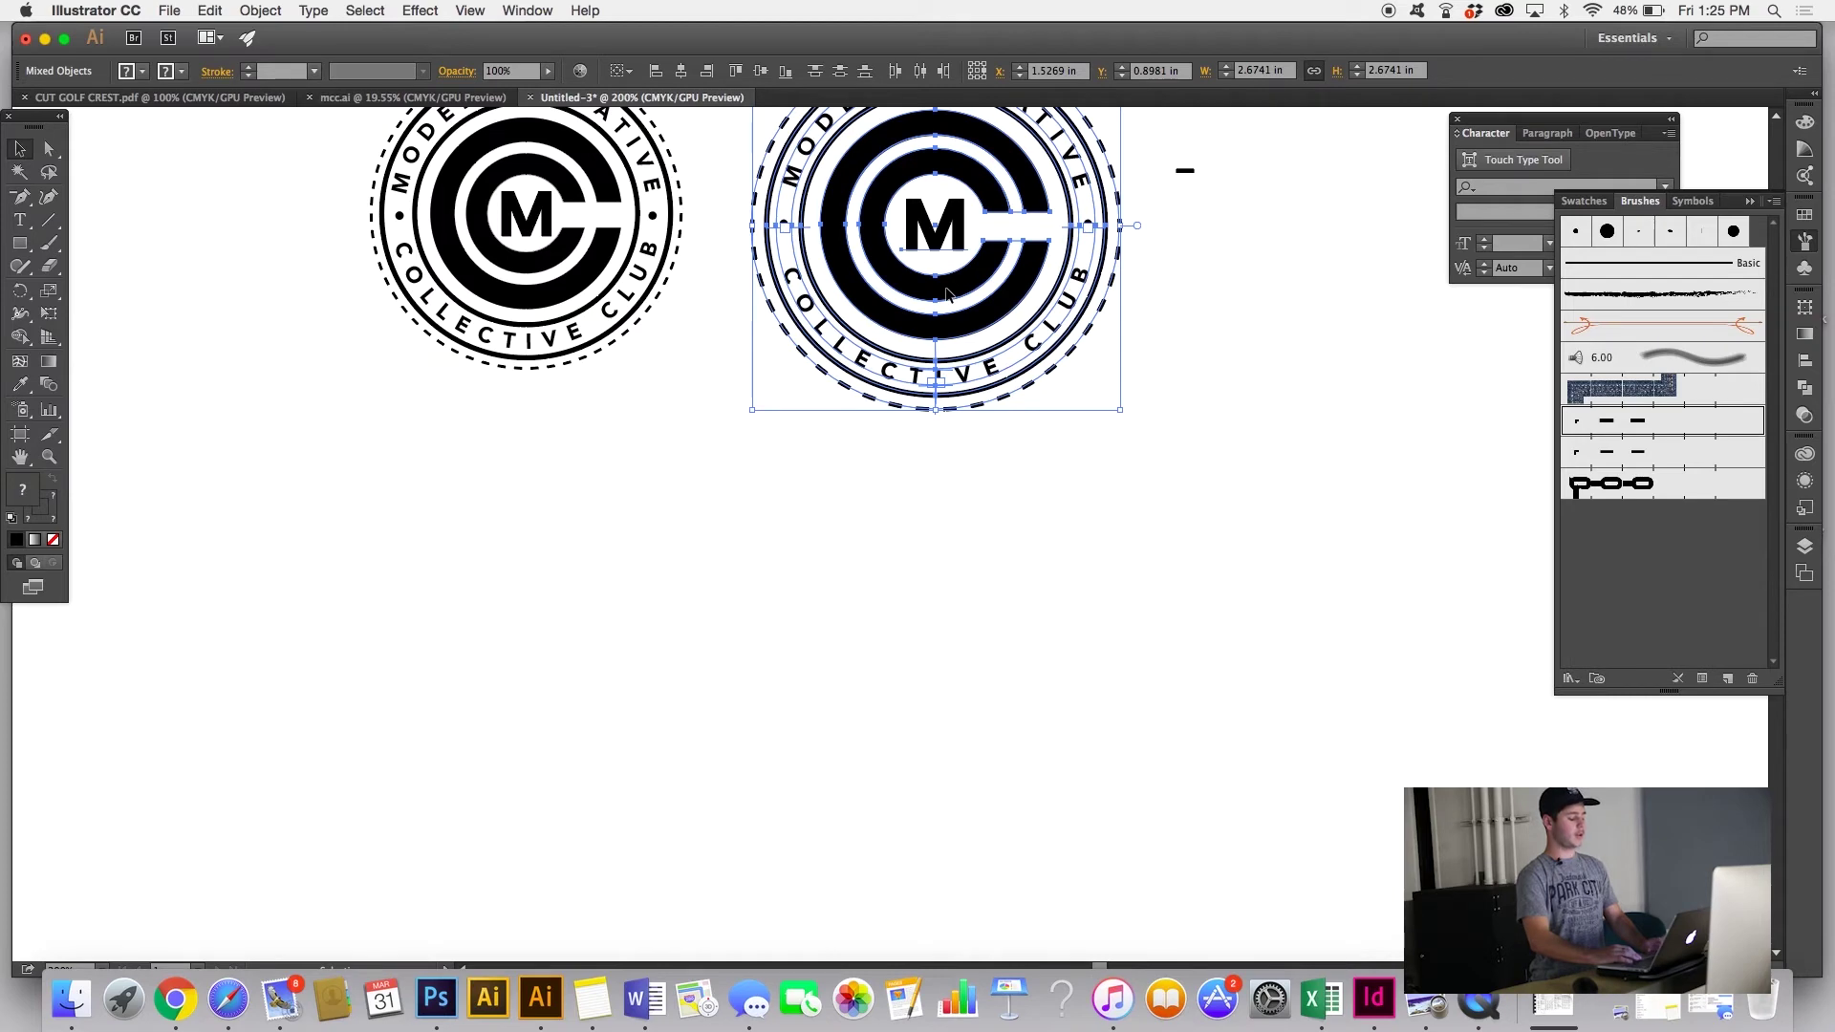
drag(946, 294, 994, 782)
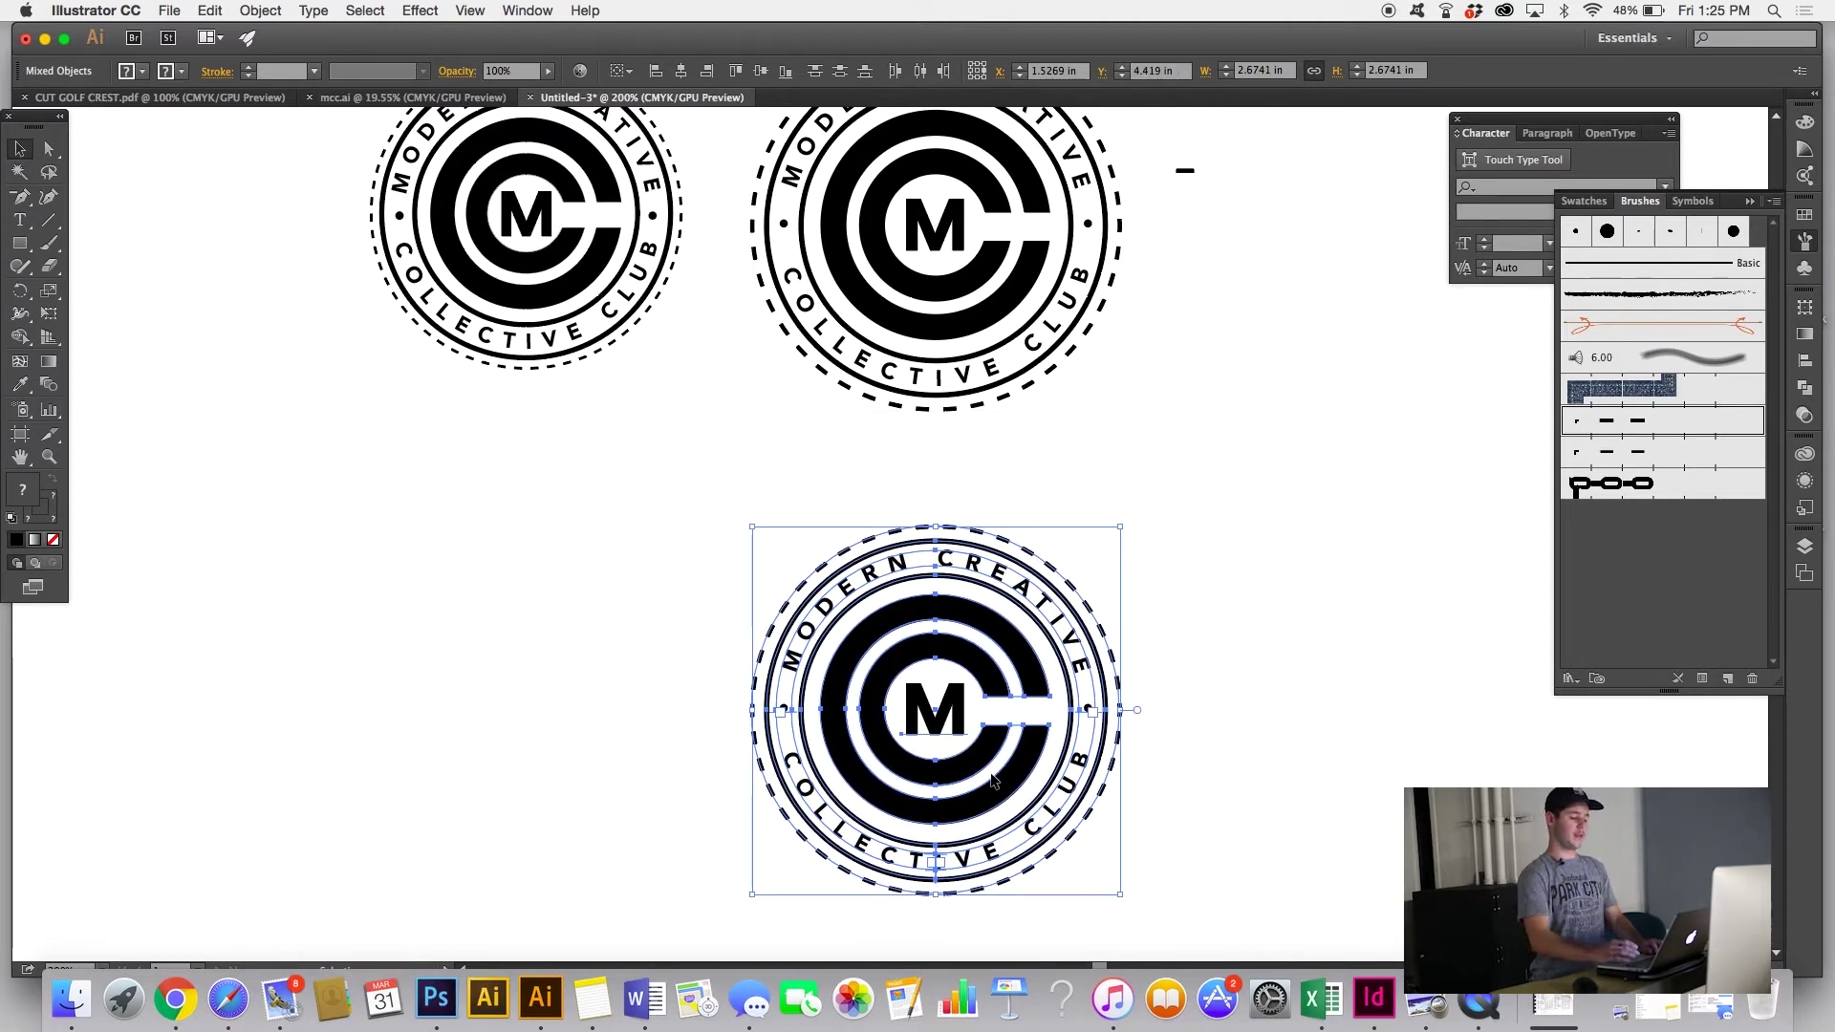
Step: Try making further copies of the lower badge beside and below it, undoing each one
key(super+equal)
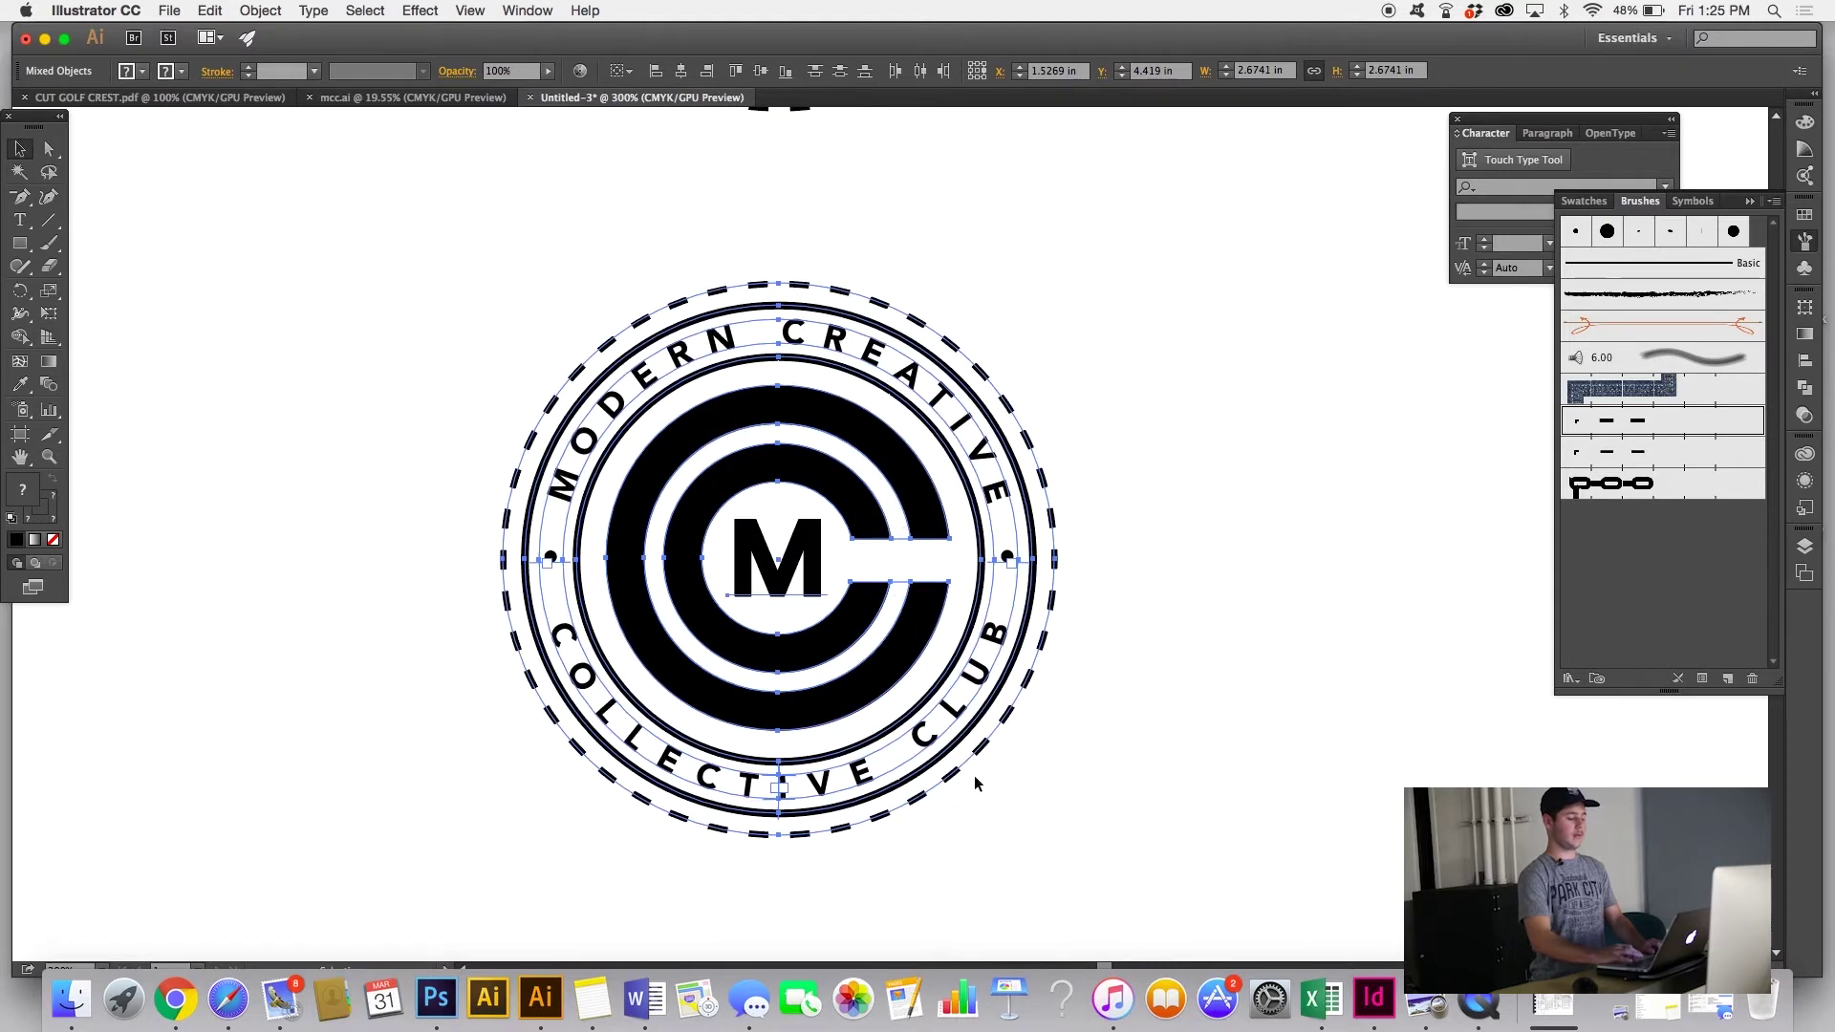
drag(800, 665, 1369, 700)
key(super+z)
drag(841, 639, 1496, 690)
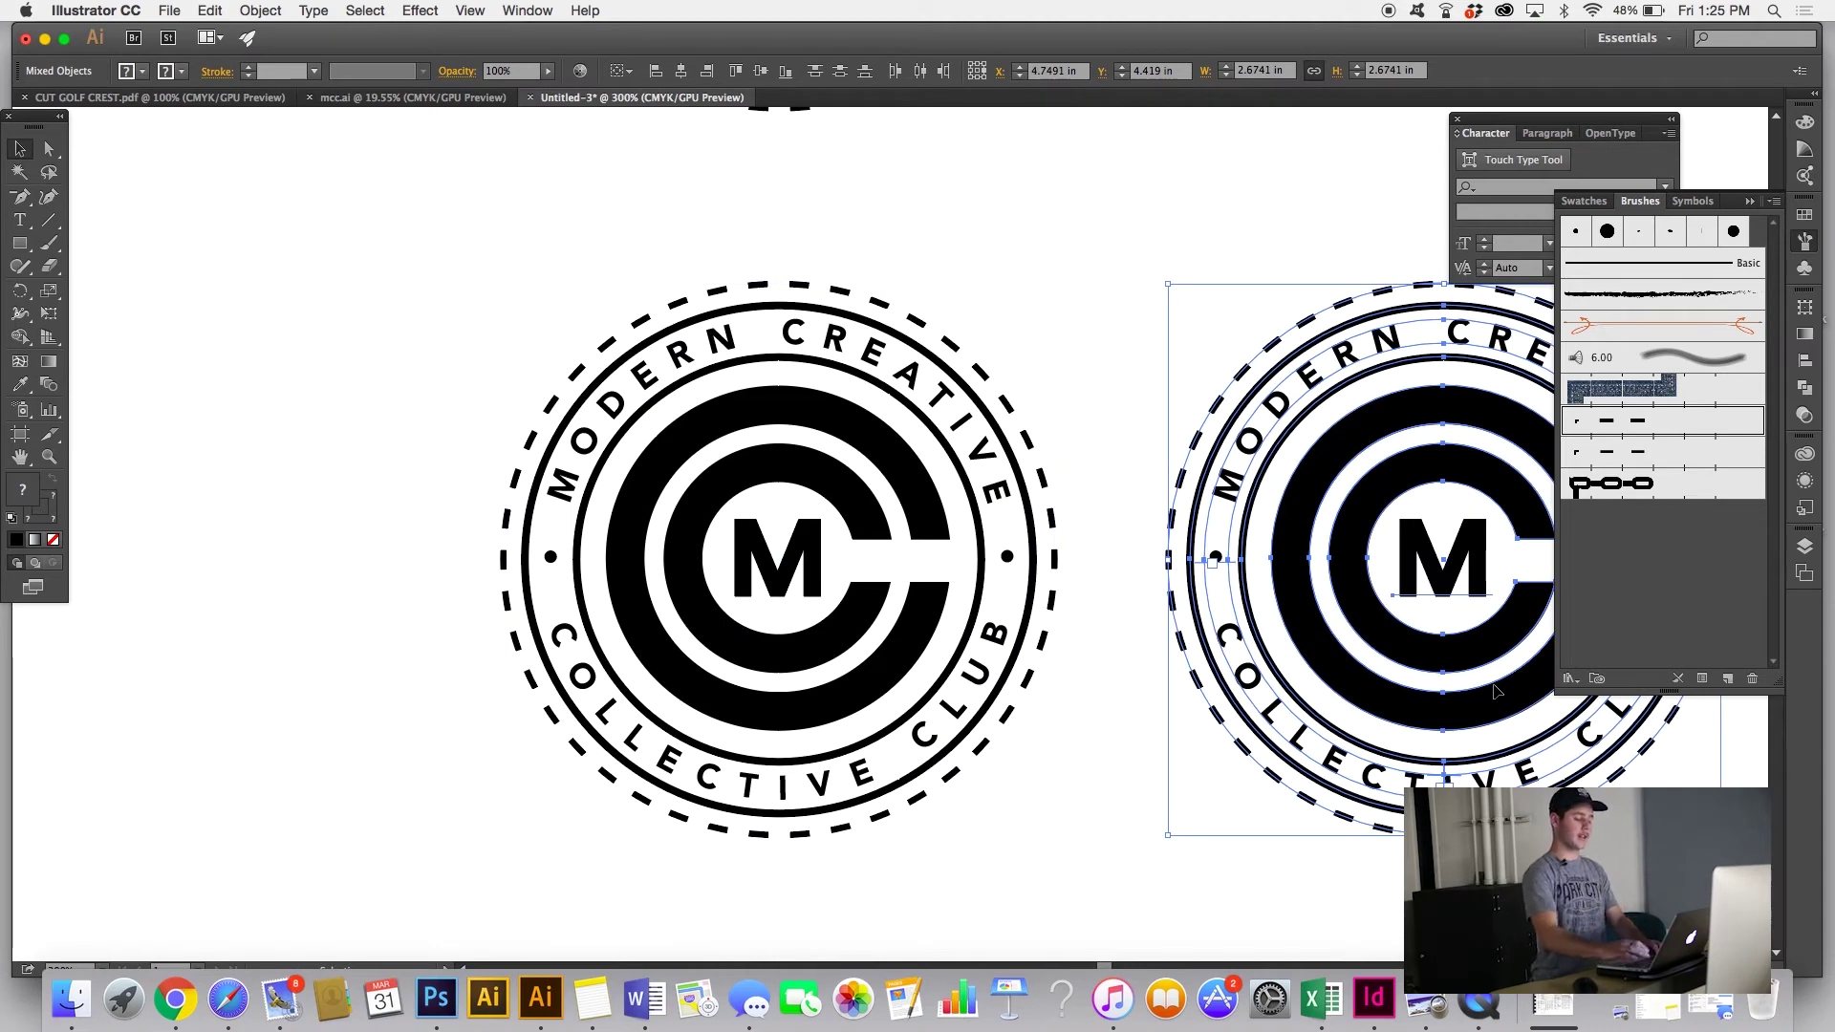
key(super+z)
key(super+minus)
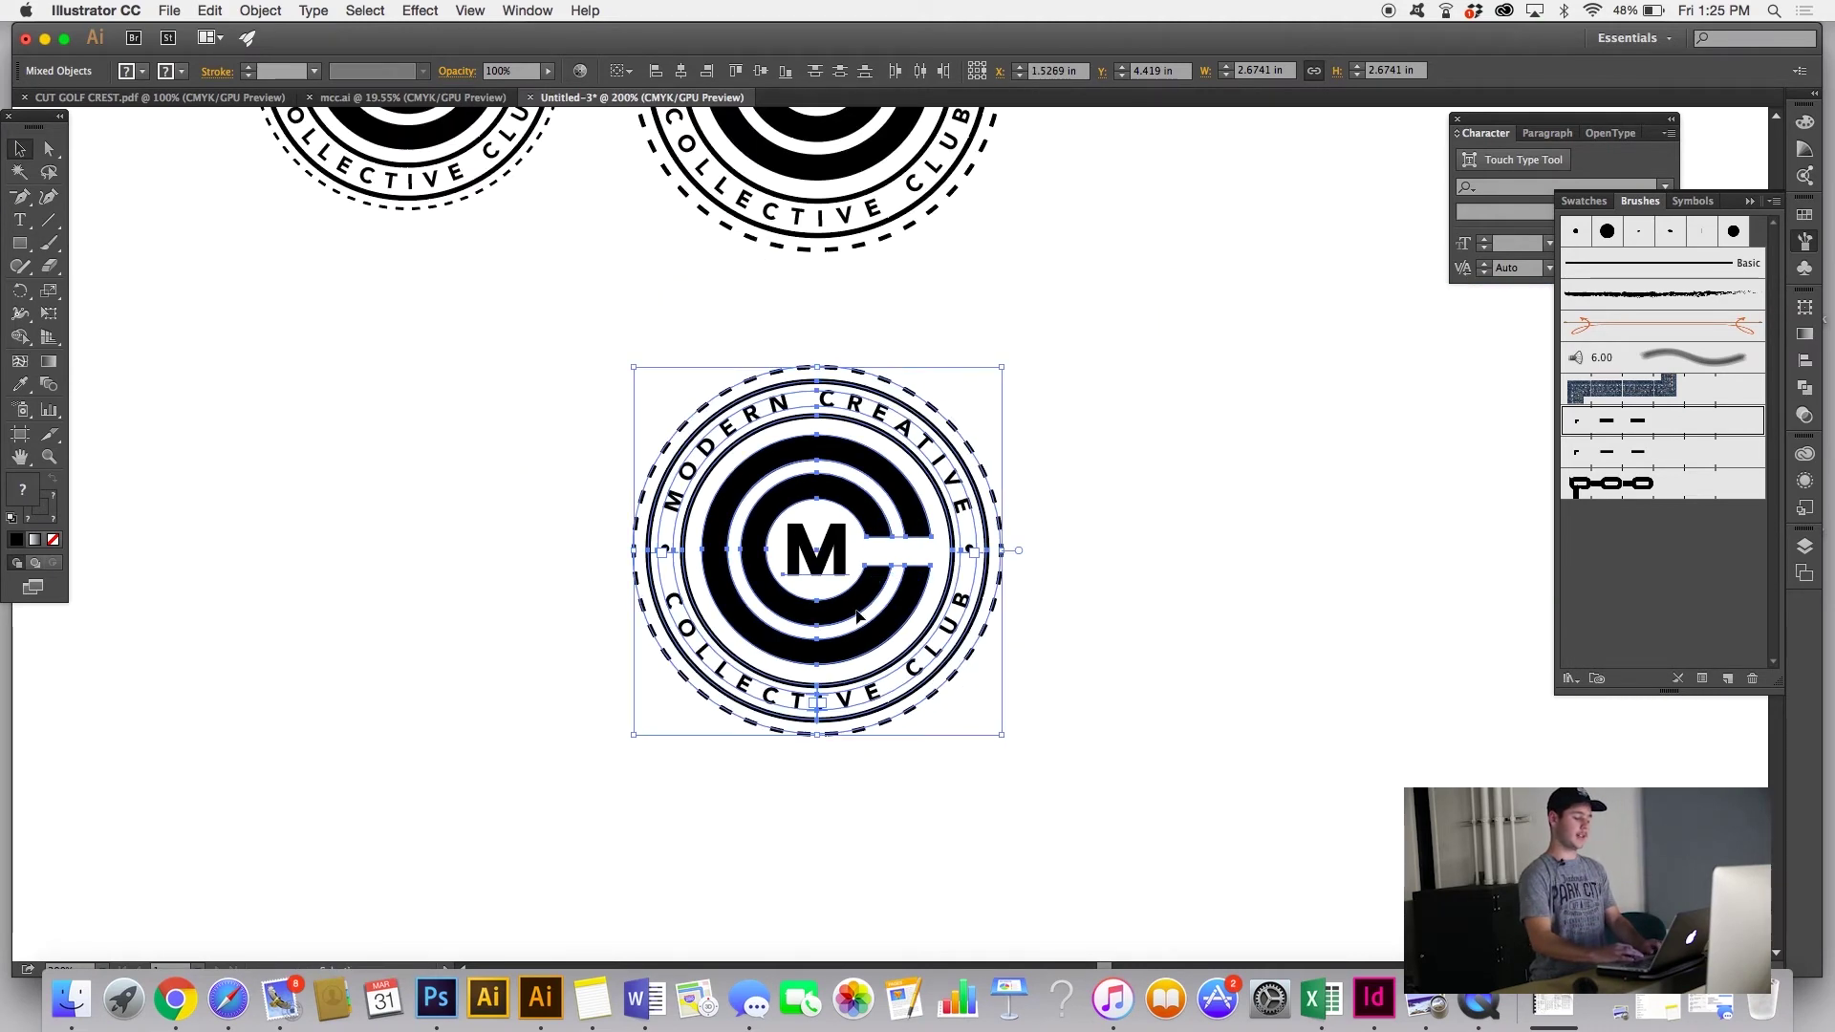
drag(868, 608, 542, 926)
key(super+z)
click(1074, 714)
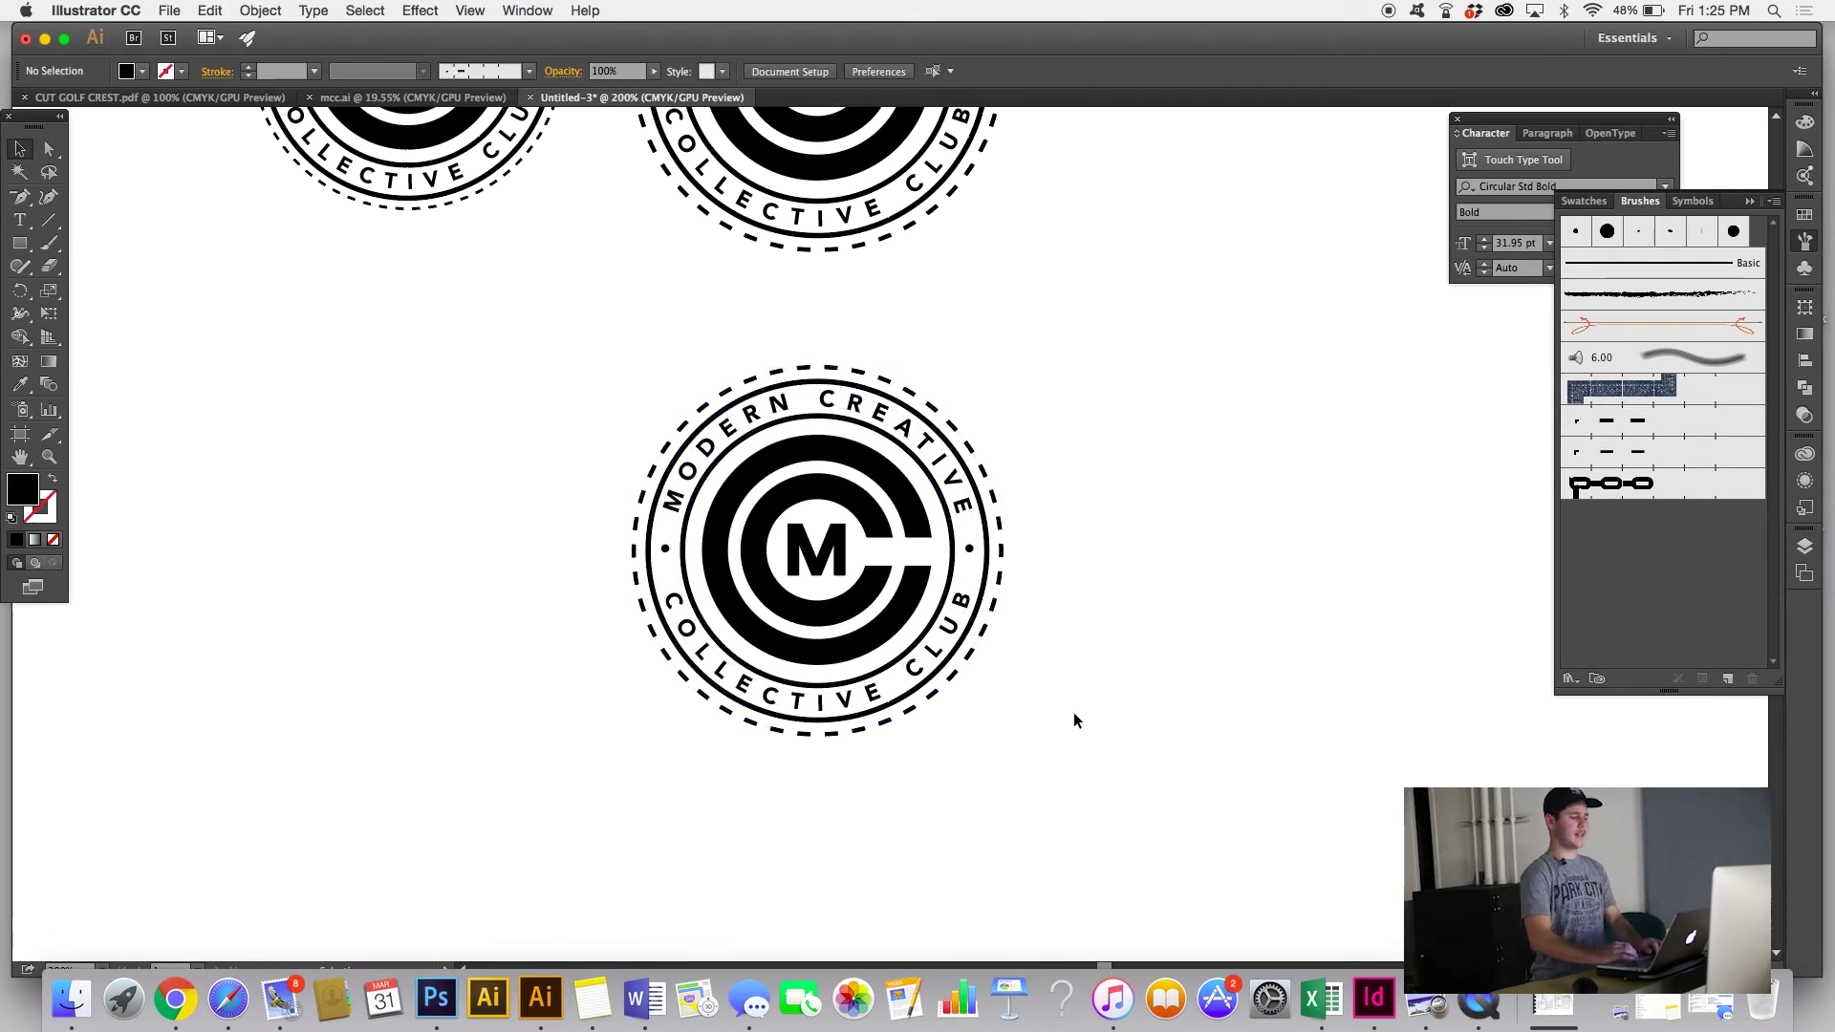
key(super+minus)
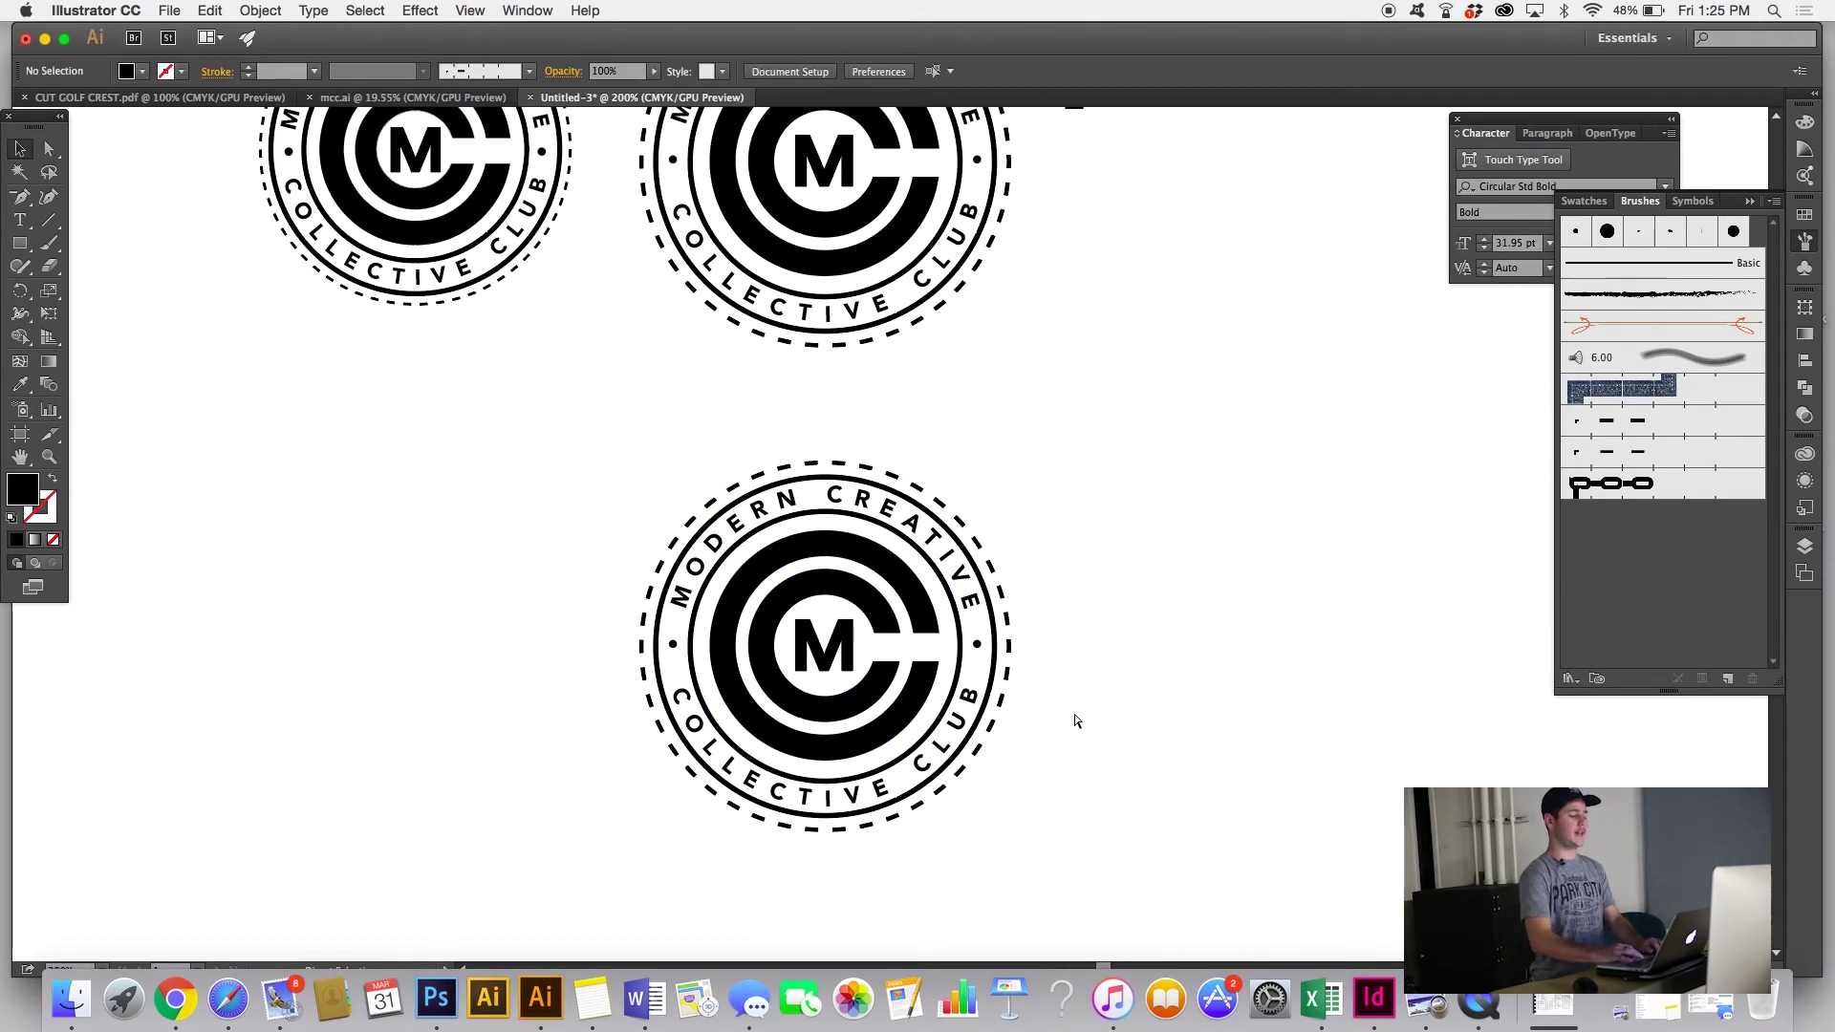
Step: Move the lower badge copy right and slightly down to about X 5.01 in, Y 4.96 in, and group its artwork
drag(1056, 799, 1155, 704)
drag(911, 704, 1218, 705)
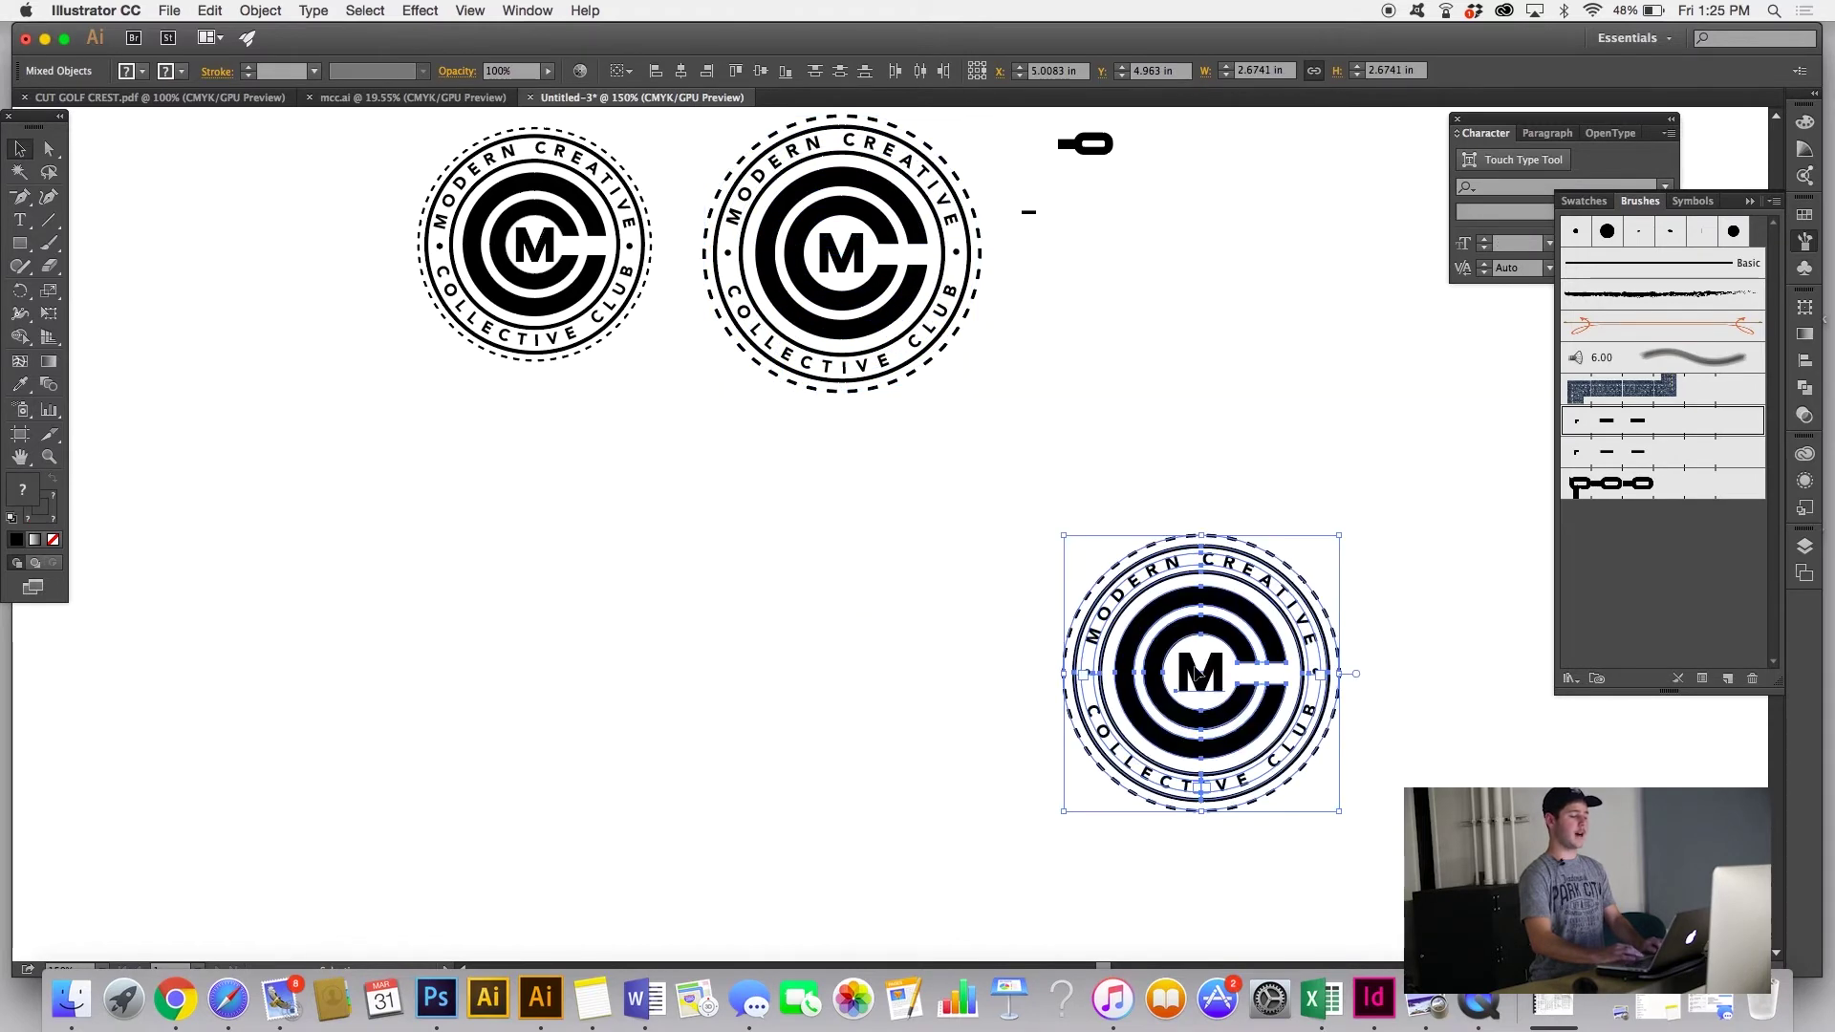
right_click(1218, 707)
click(1217, 755)
Step: Group all the artwork of the original larger badge in the upper row
scroll(812, 335, up, 3)
drag(695, 169, 946, 562)
right_click(923, 451)
click(956, 535)
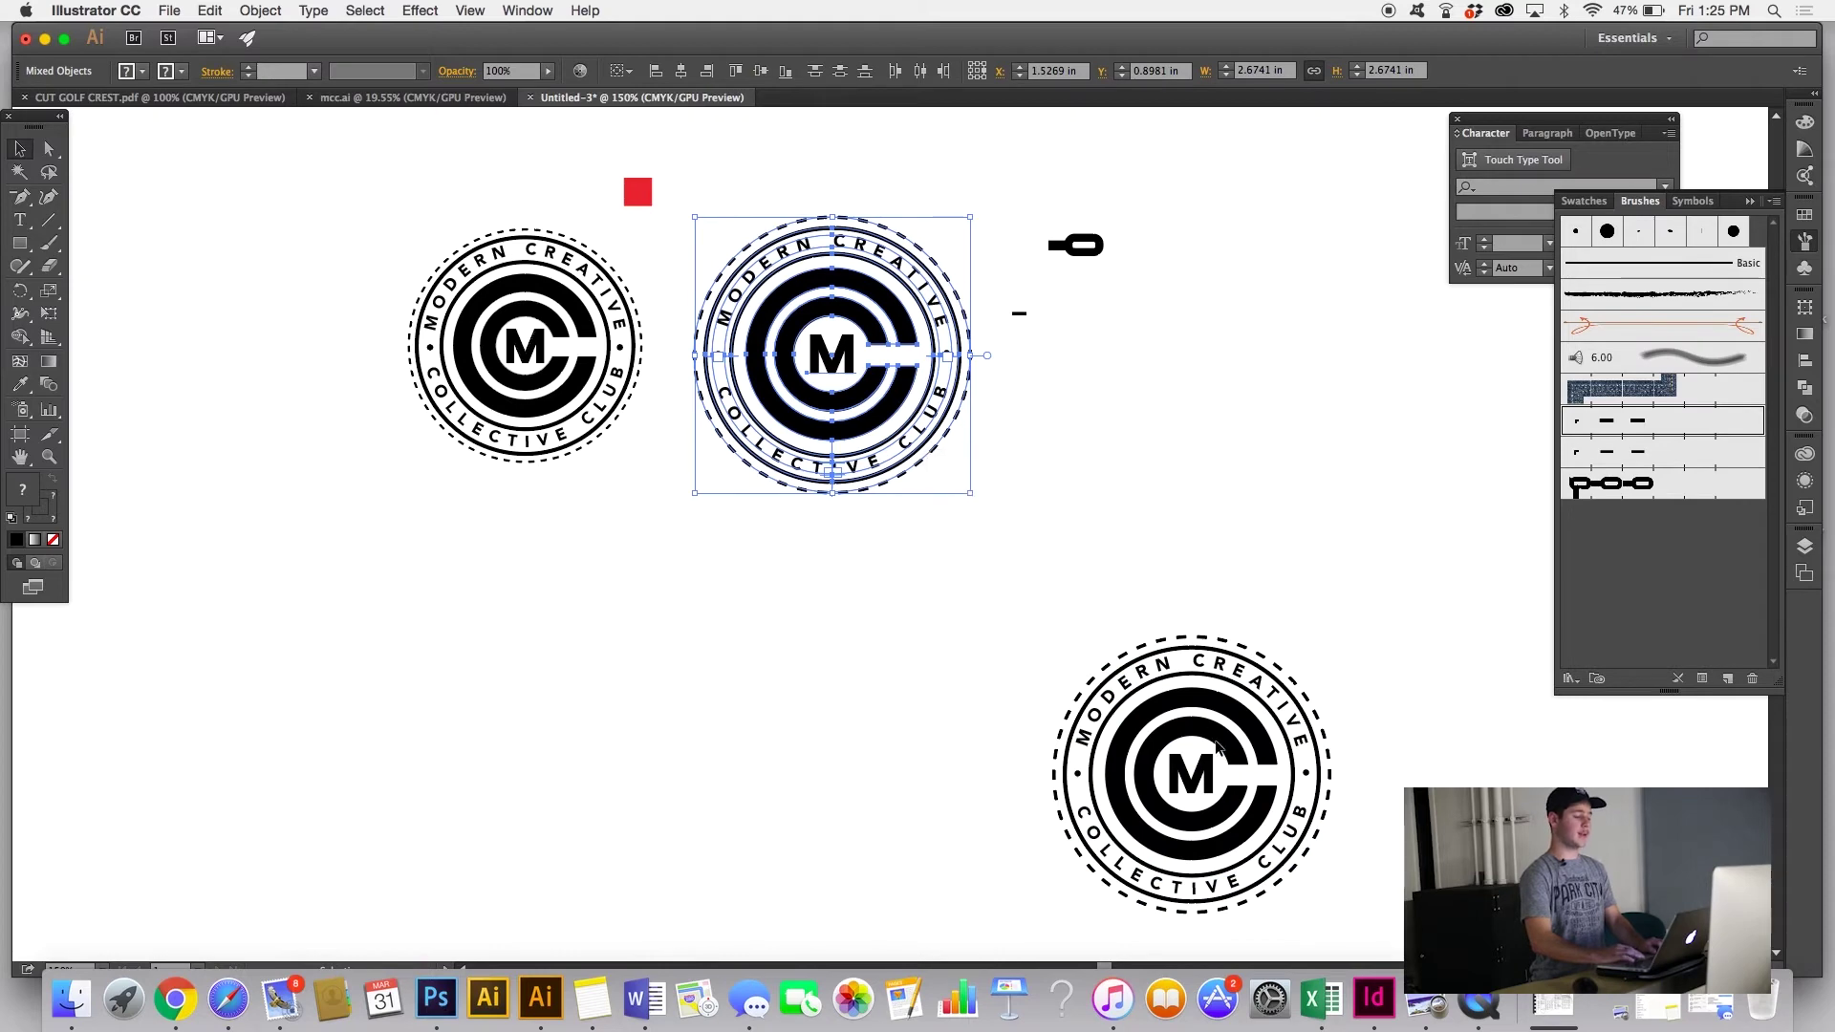
Step: Align the two grouped badges by their horizontal centres and move them together to about X 1.62 in, beside the smaller badge
shift+click(1210, 770)
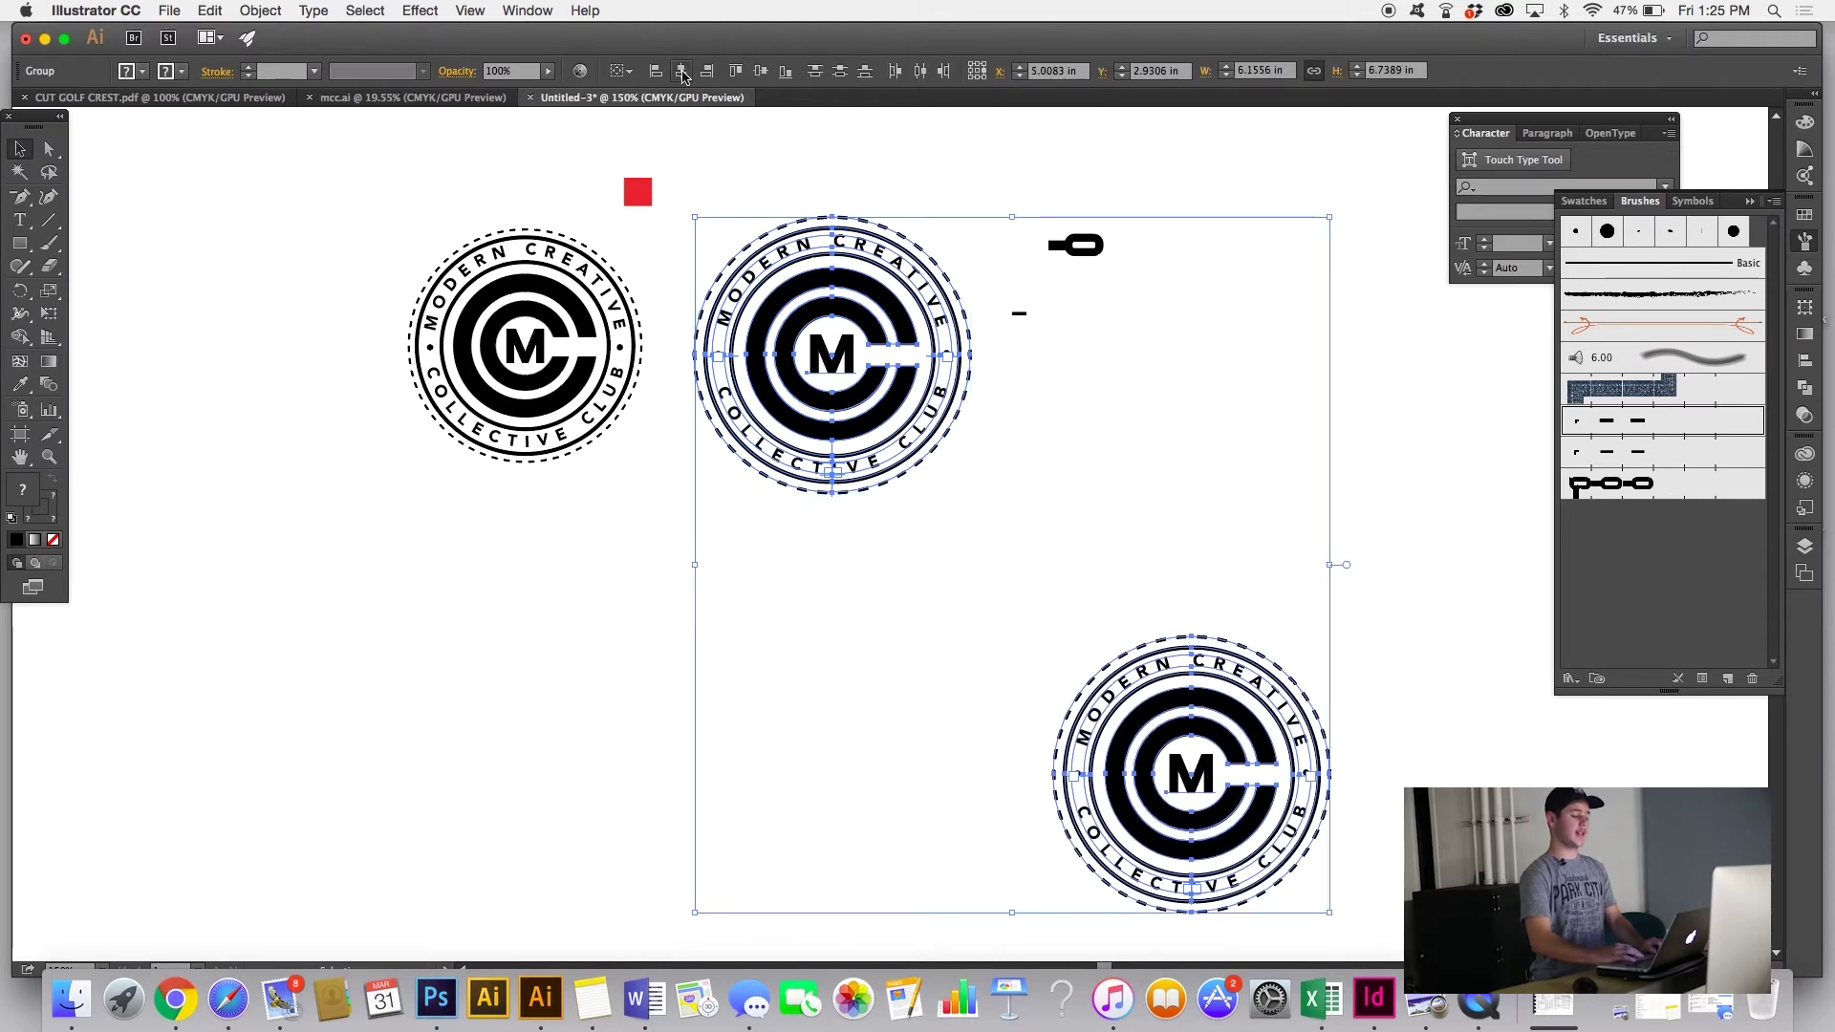
click(680, 71)
drag(1032, 406, 863, 402)
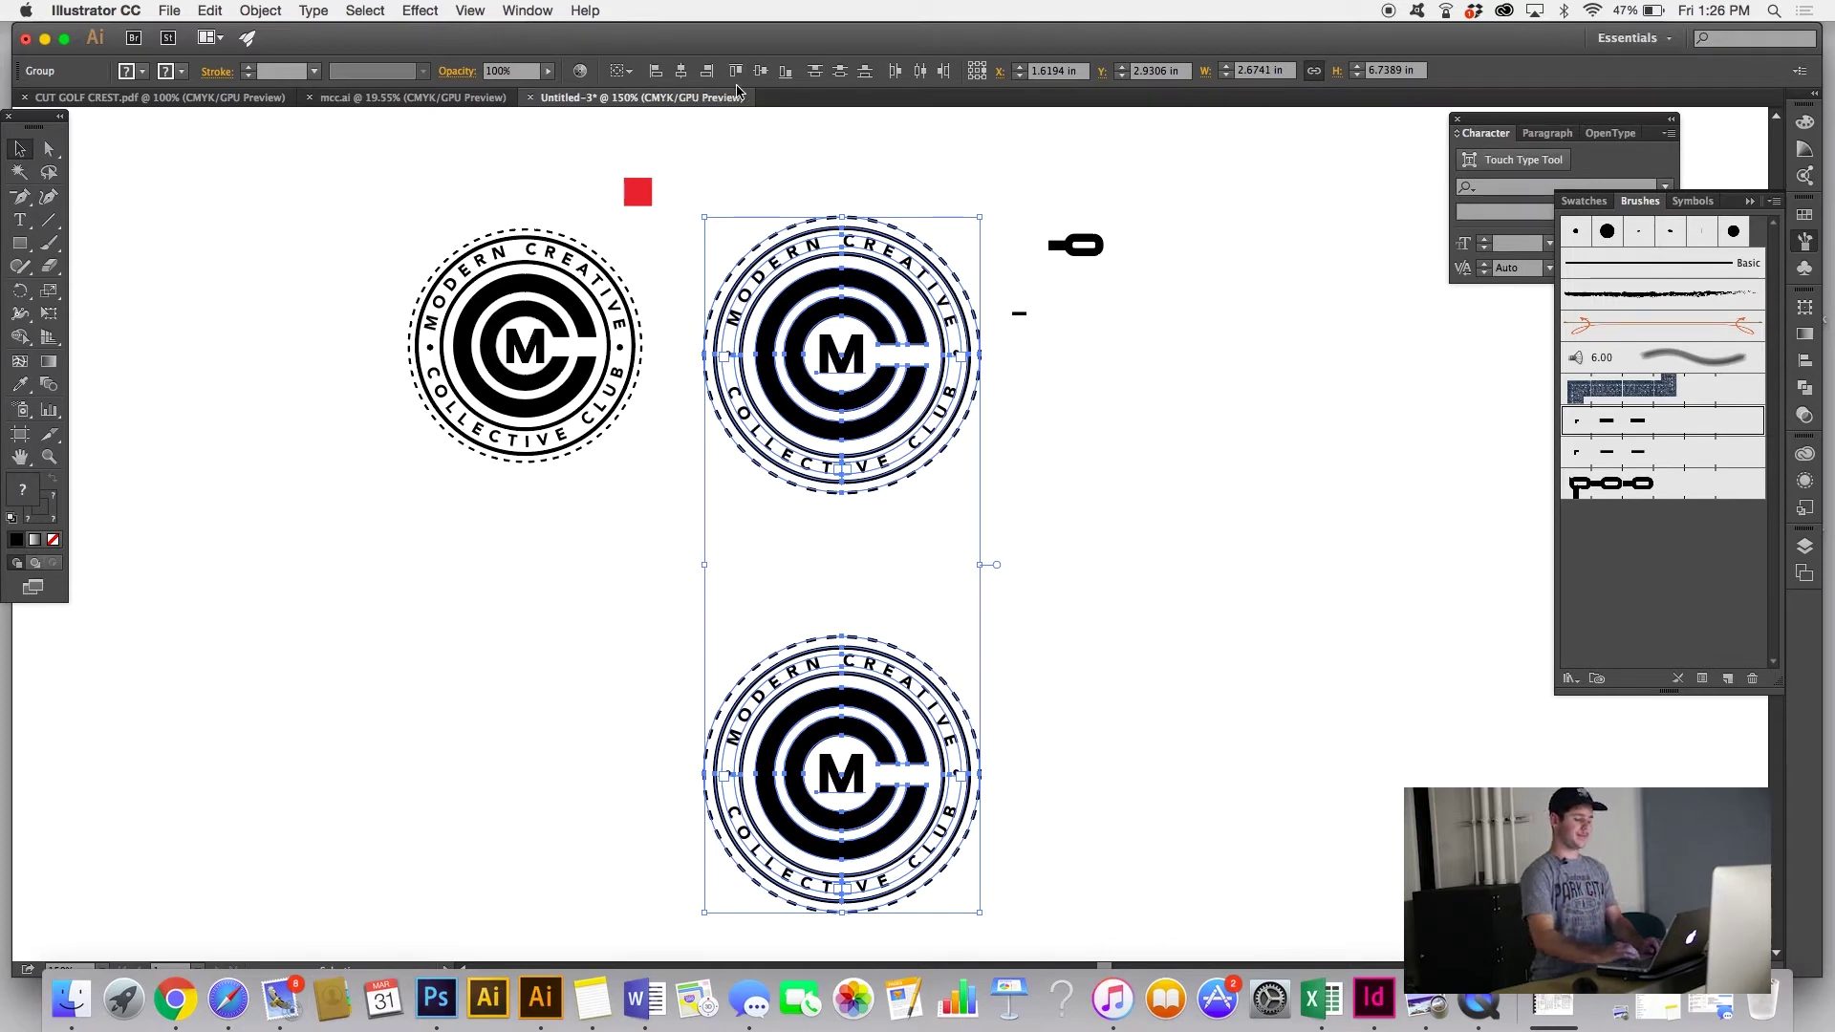
click(1105, 616)
Step: Convert all the text in the lower badge copy to outlines
scroll(1104, 615, down, 3)
scroll(1104, 615, left, 2)
click(942, 712)
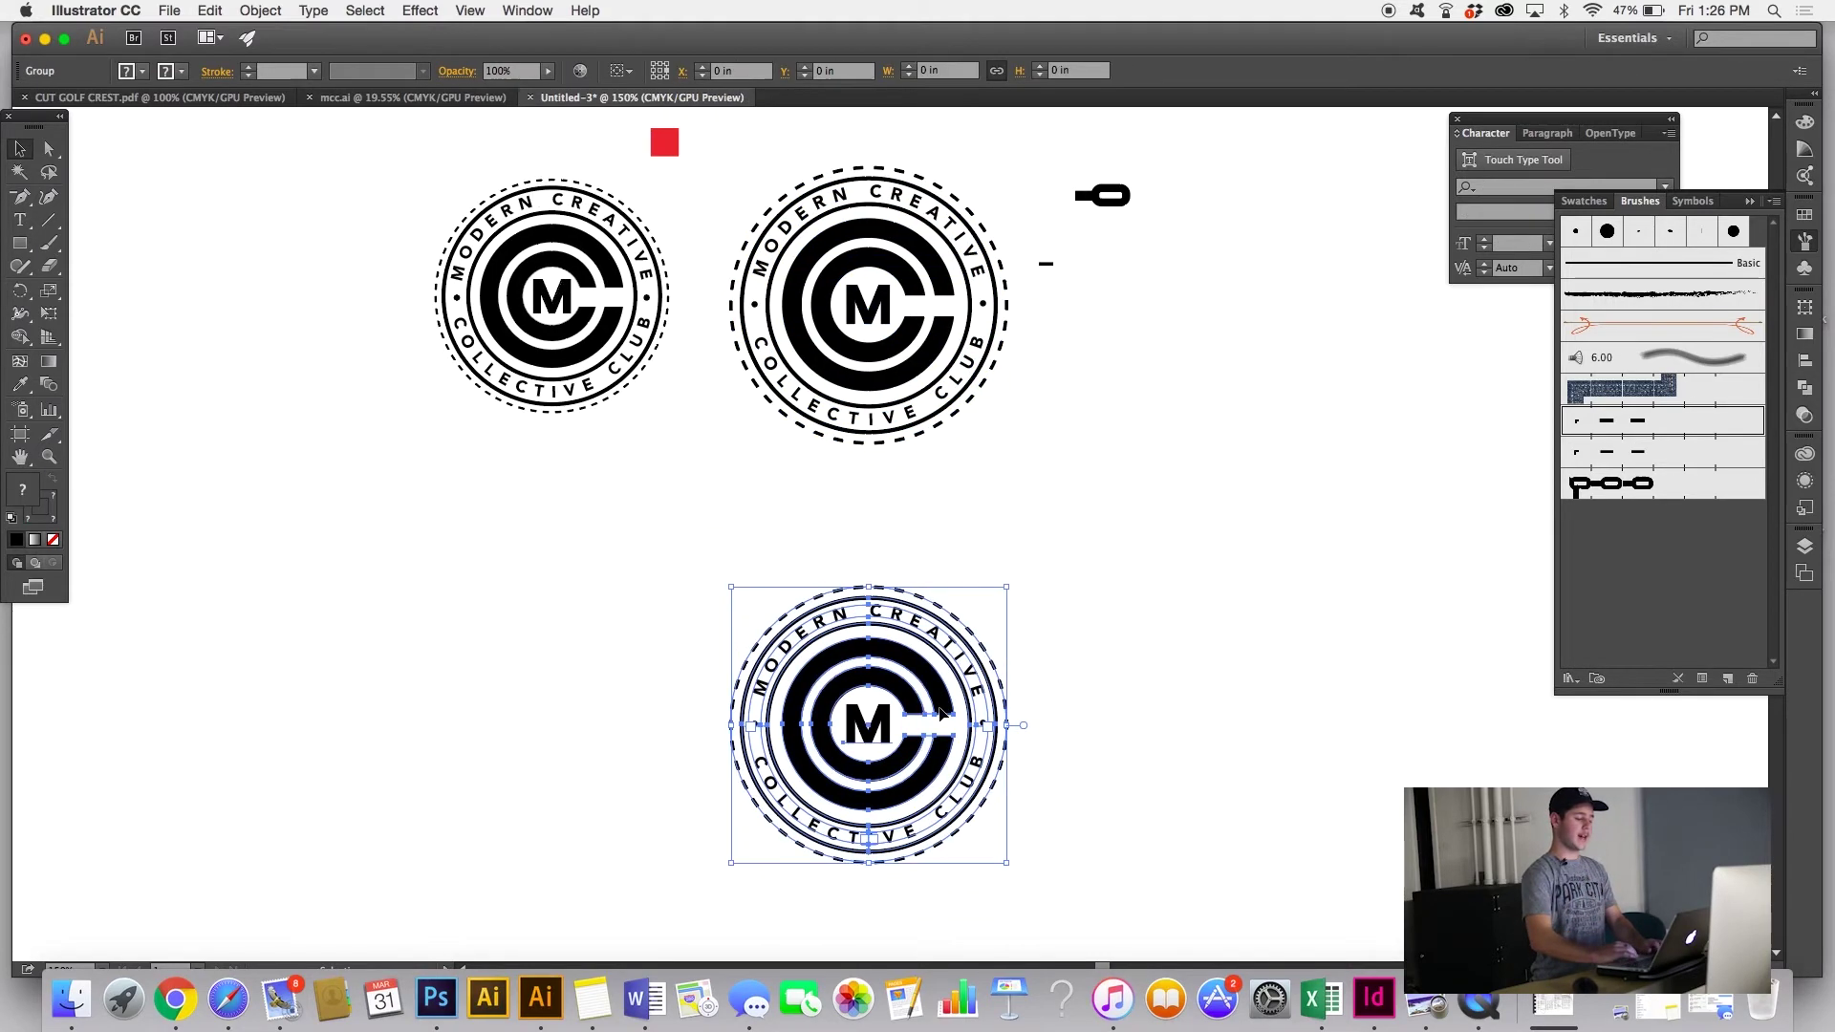
scroll(942, 712, down, 2)
key(super+equal)
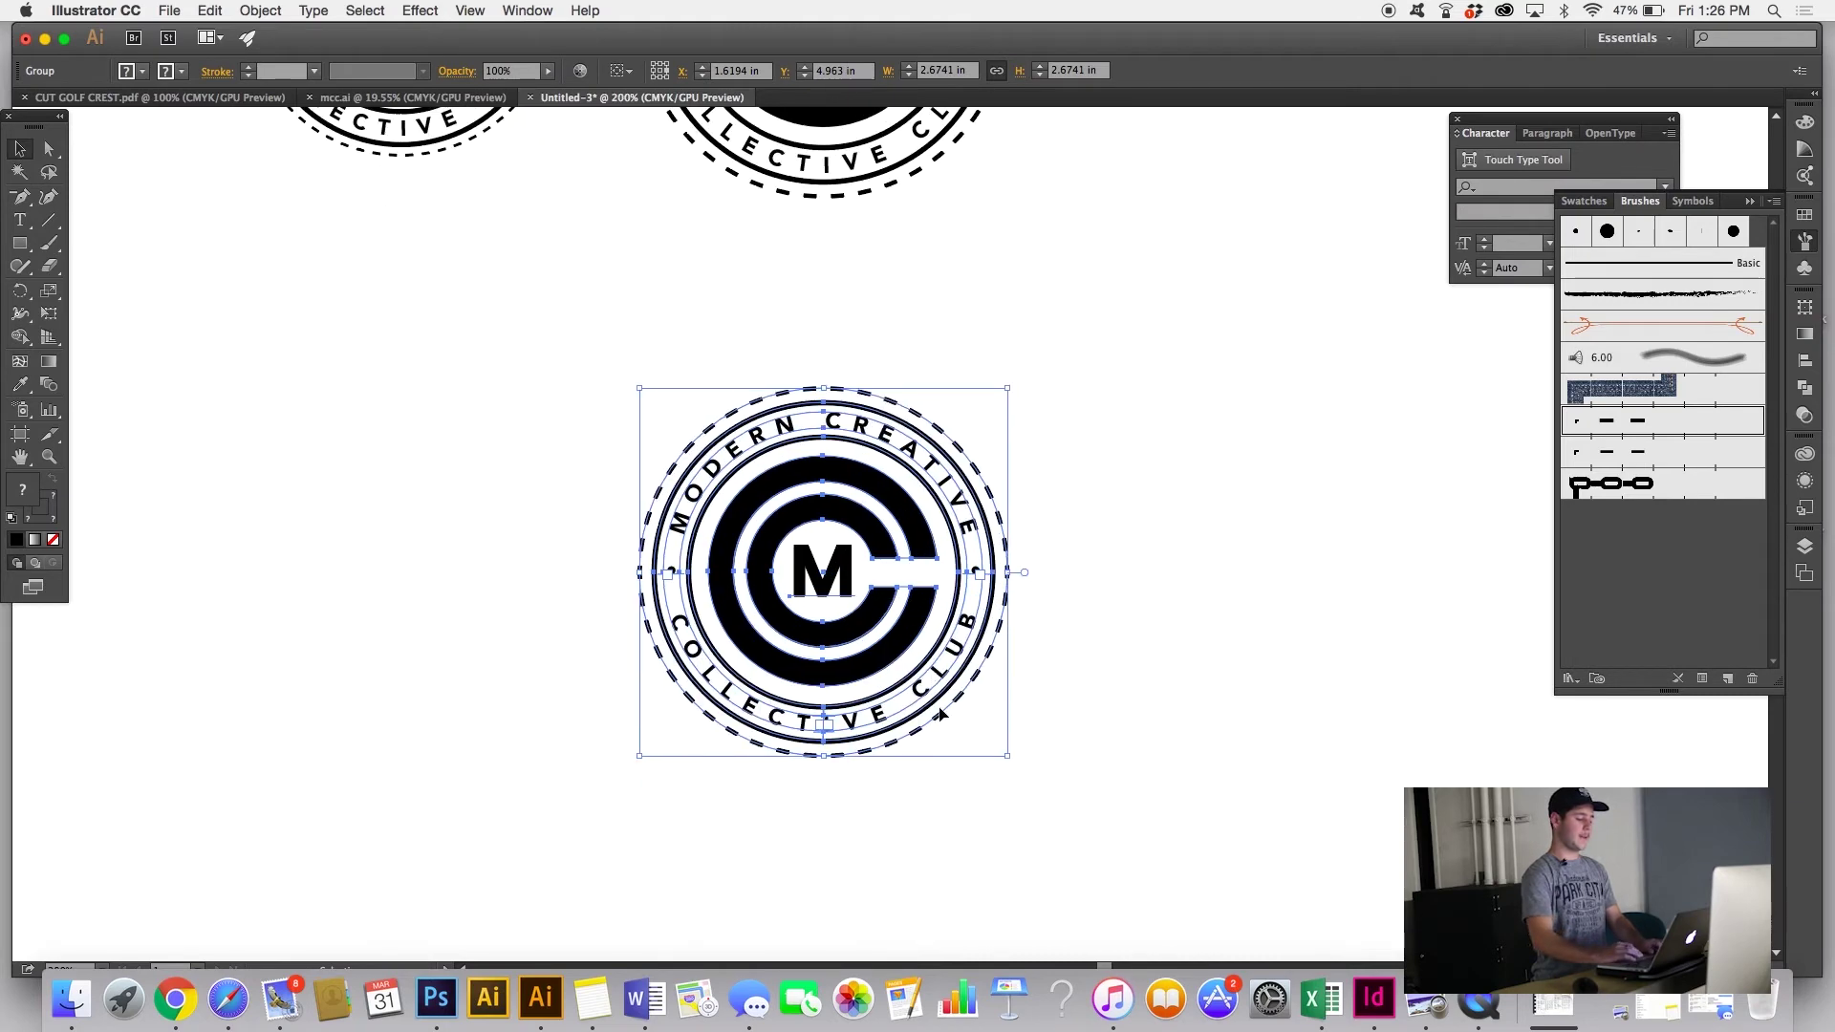
key(shift+super+o)
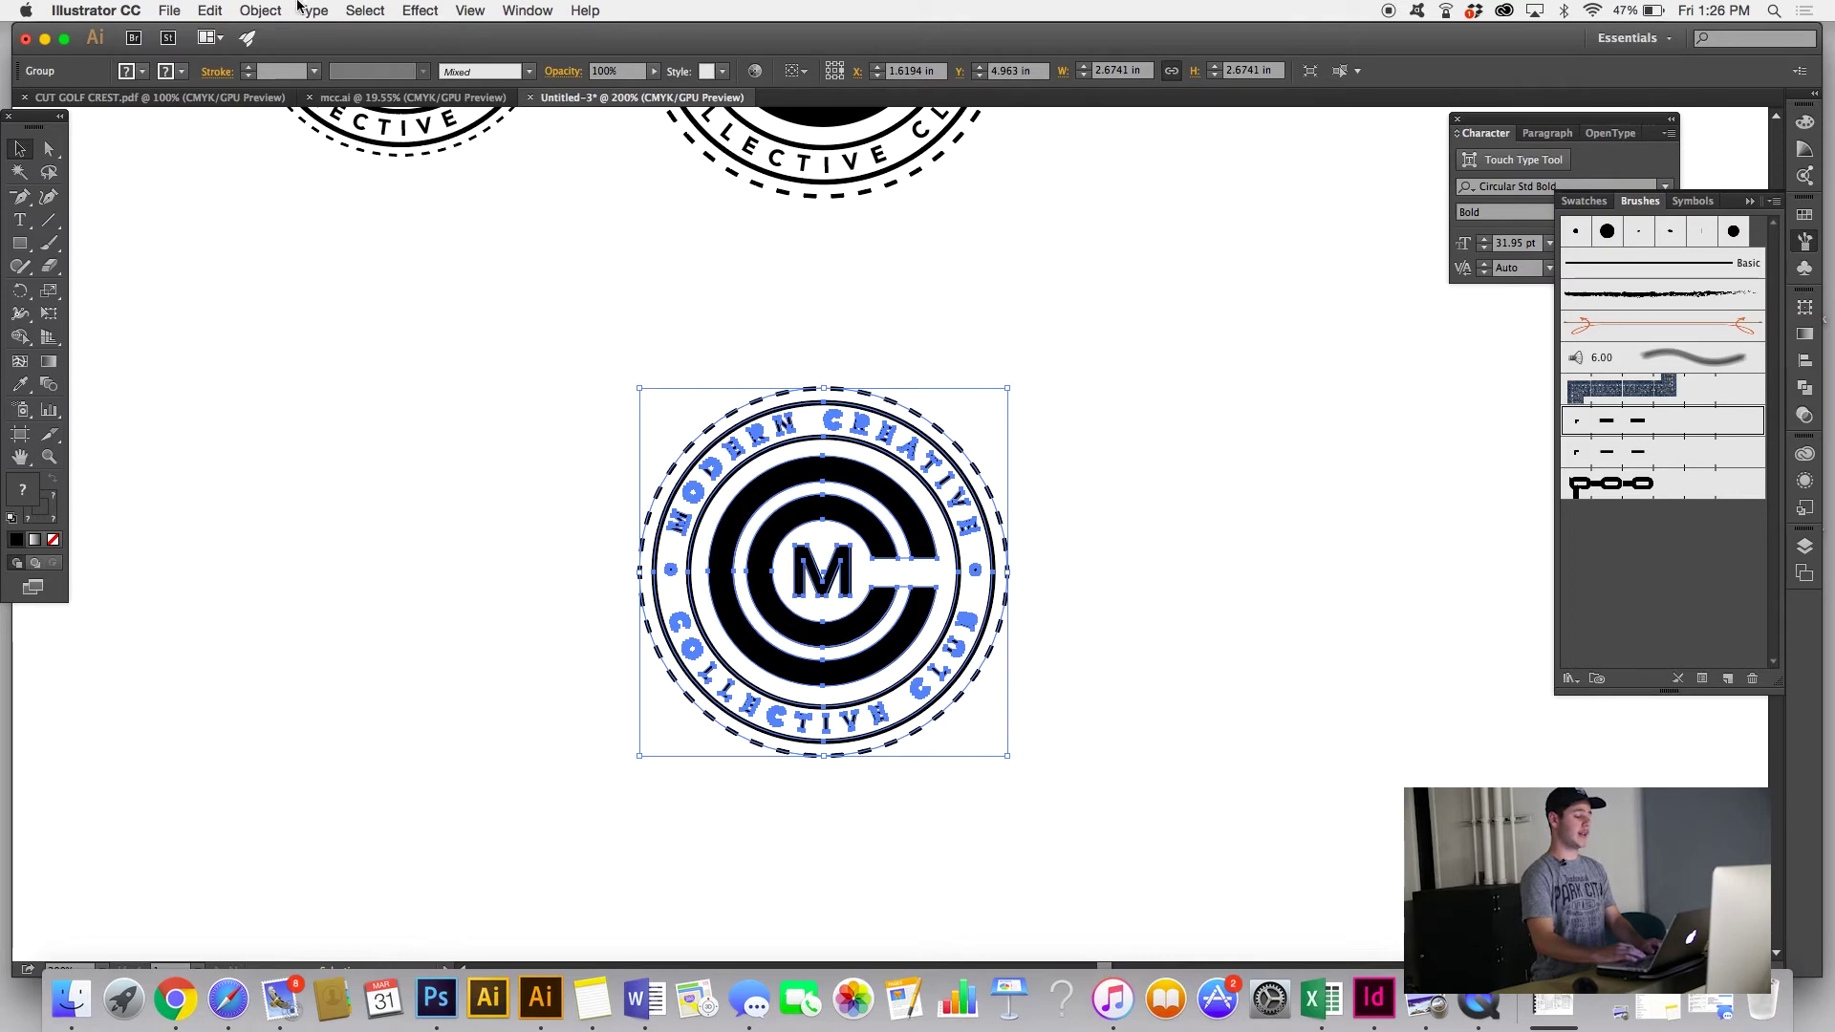
Step: Outline the strokes of the selected lower badge copy
click(260, 11)
mouse_move(392, 370)
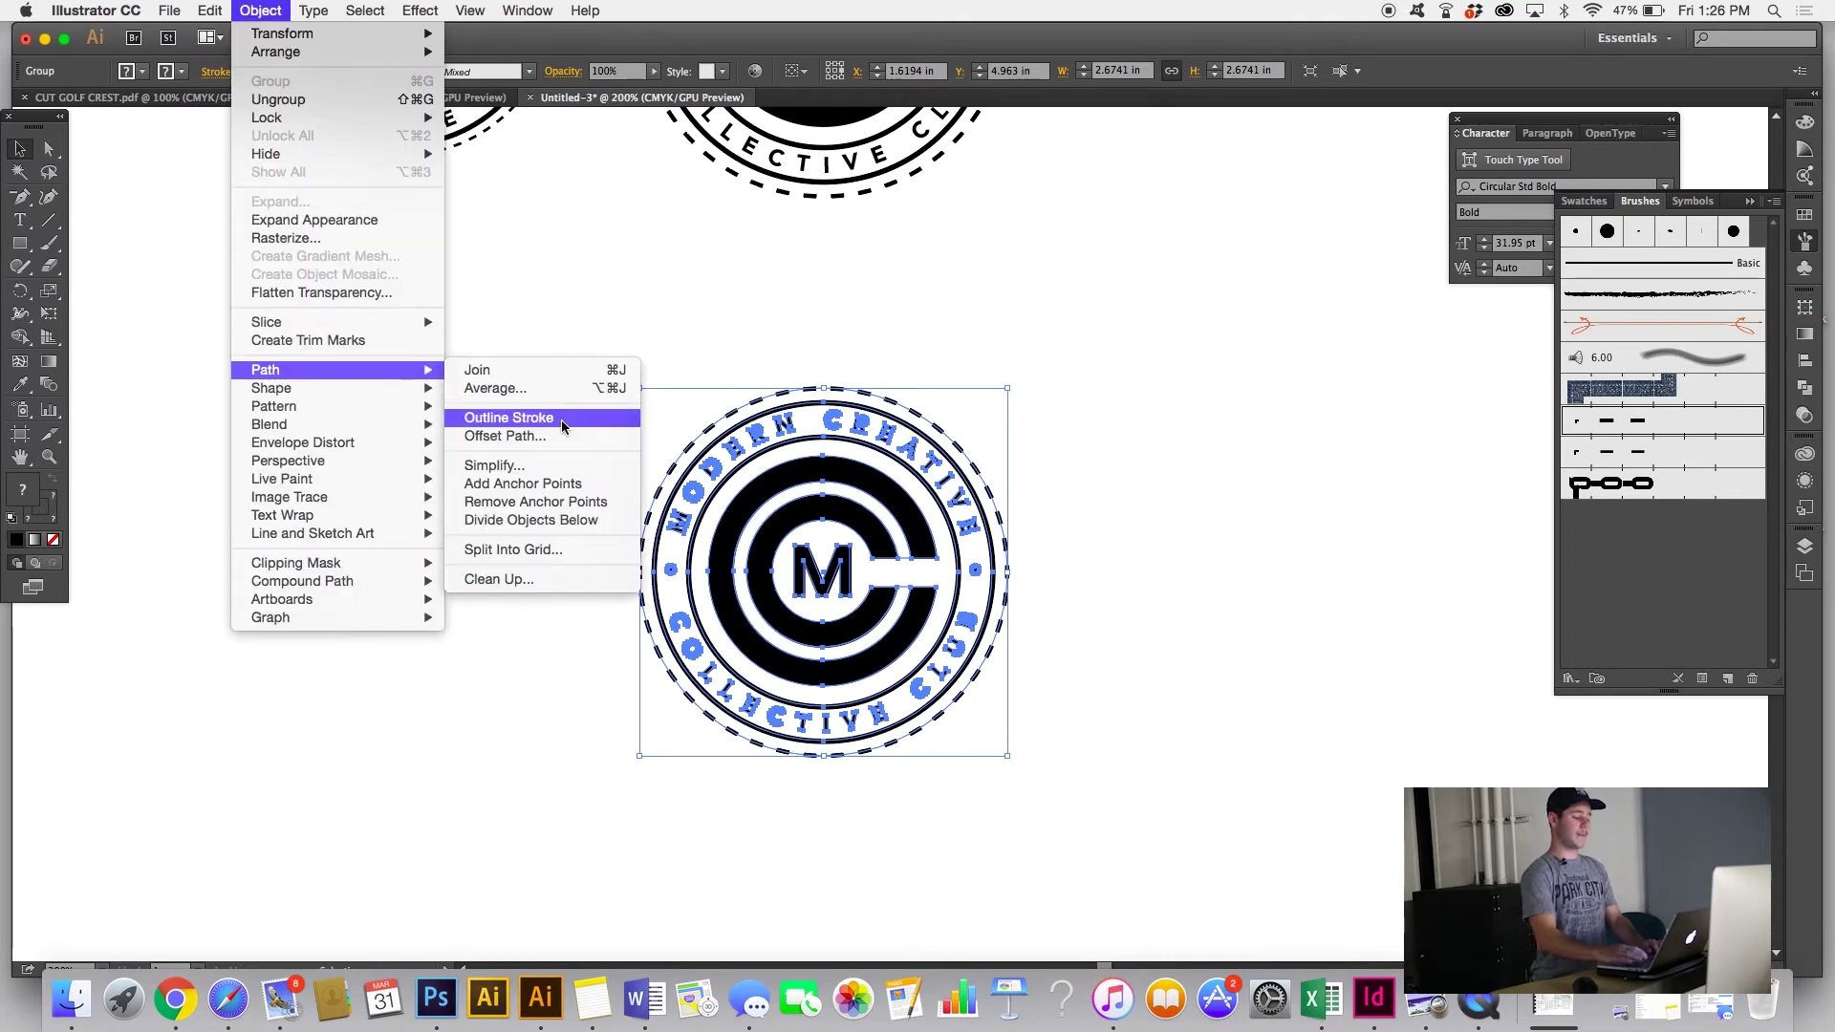
click(561, 421)
scroll(564, 421, up, 6)
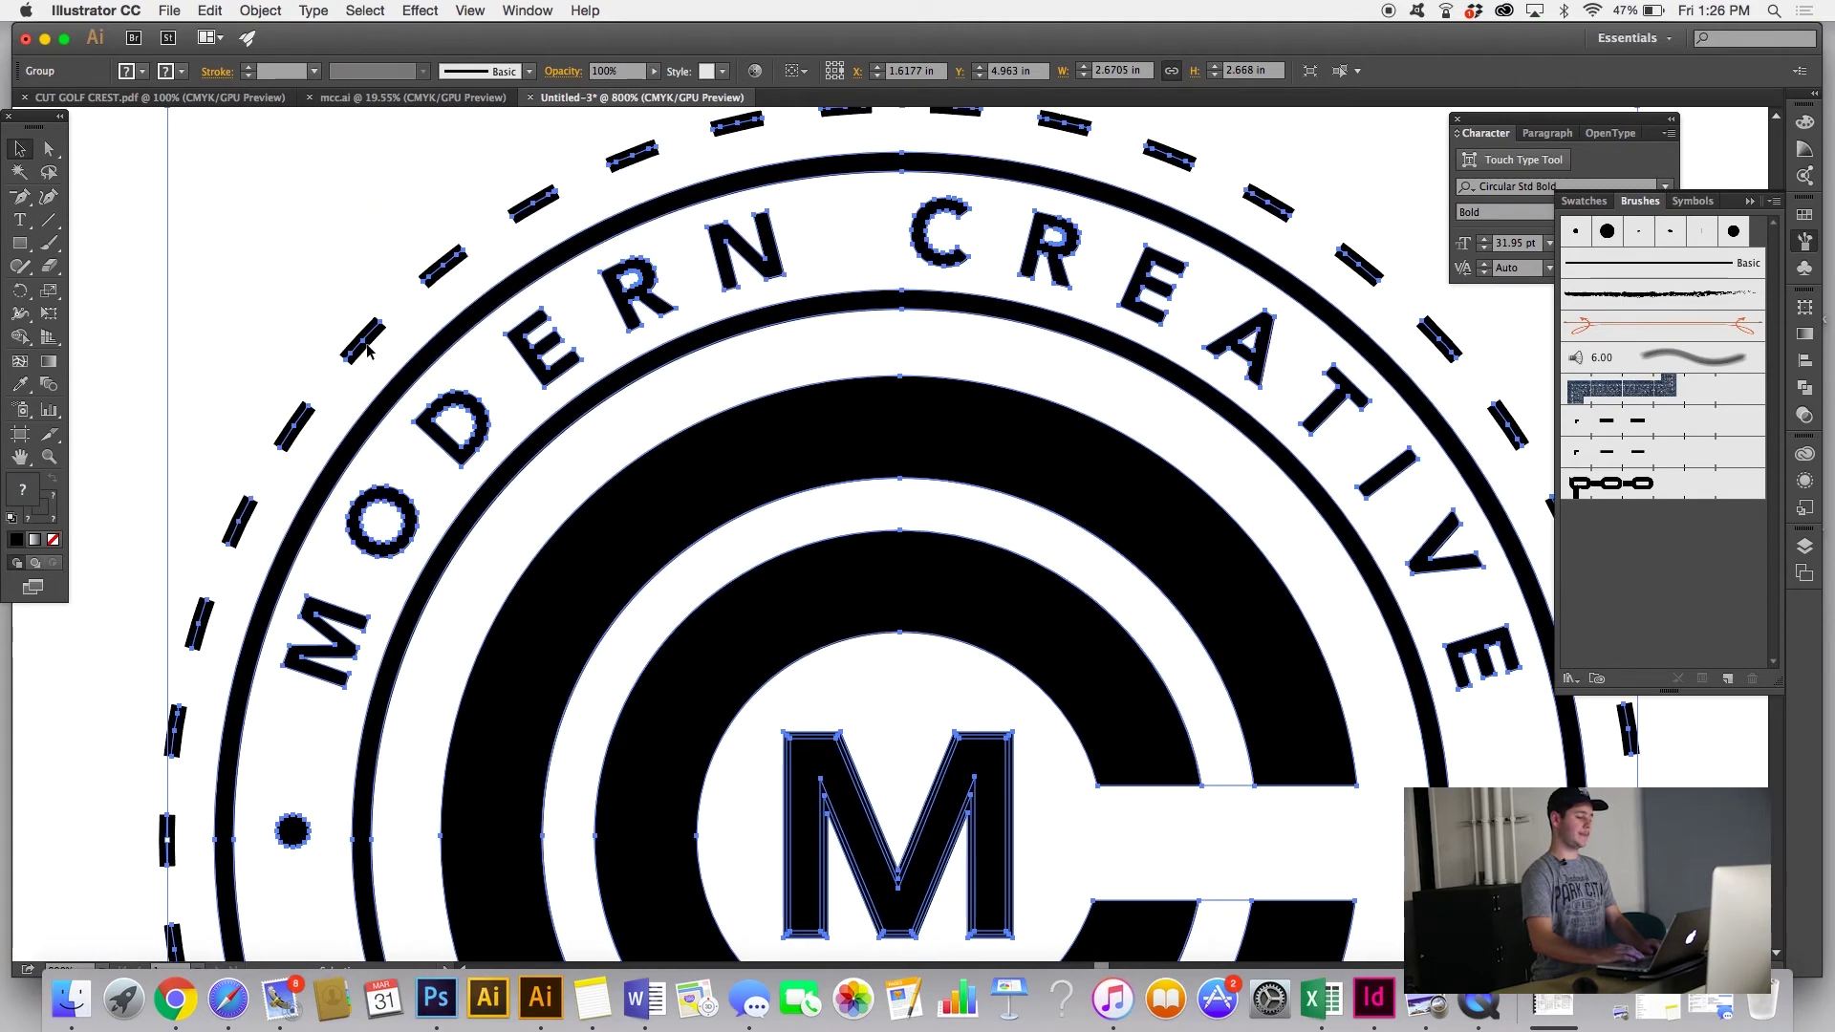
Step: Expand the appearance of the lower badge copy's artwork and deselect it
click(275, 11)
click(364, 223)
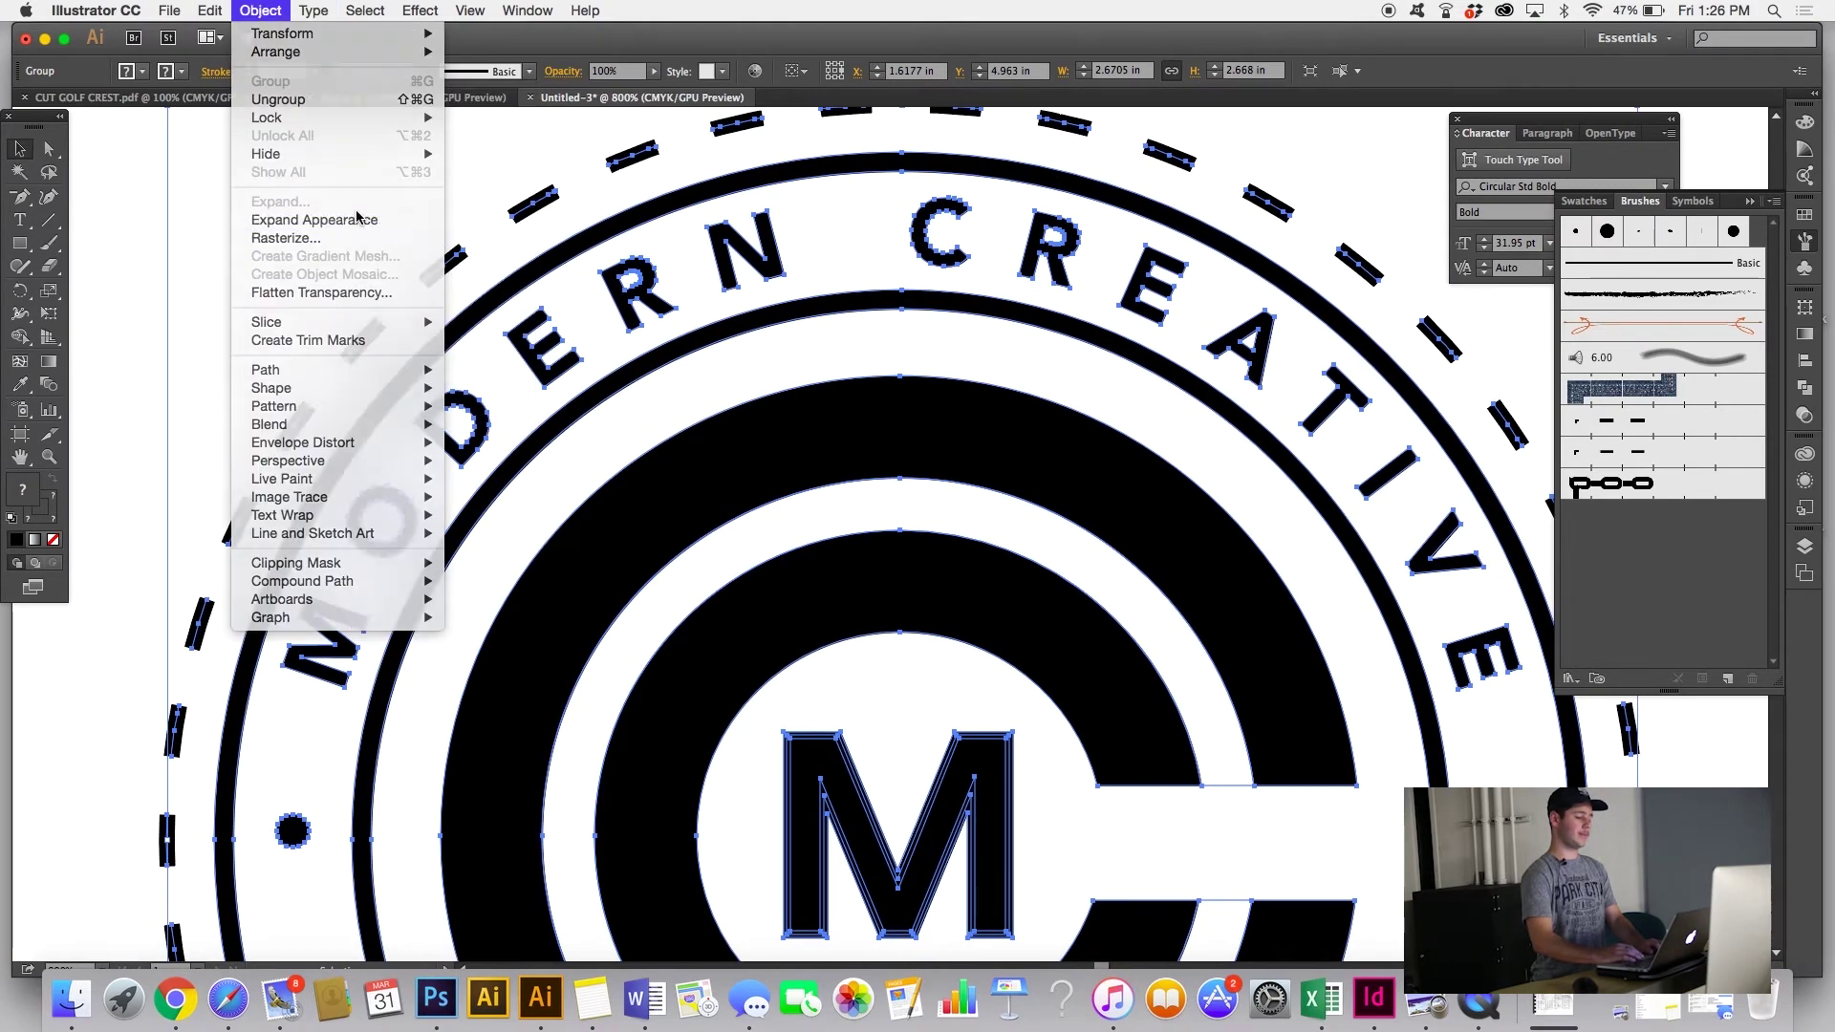
click(414, 258)
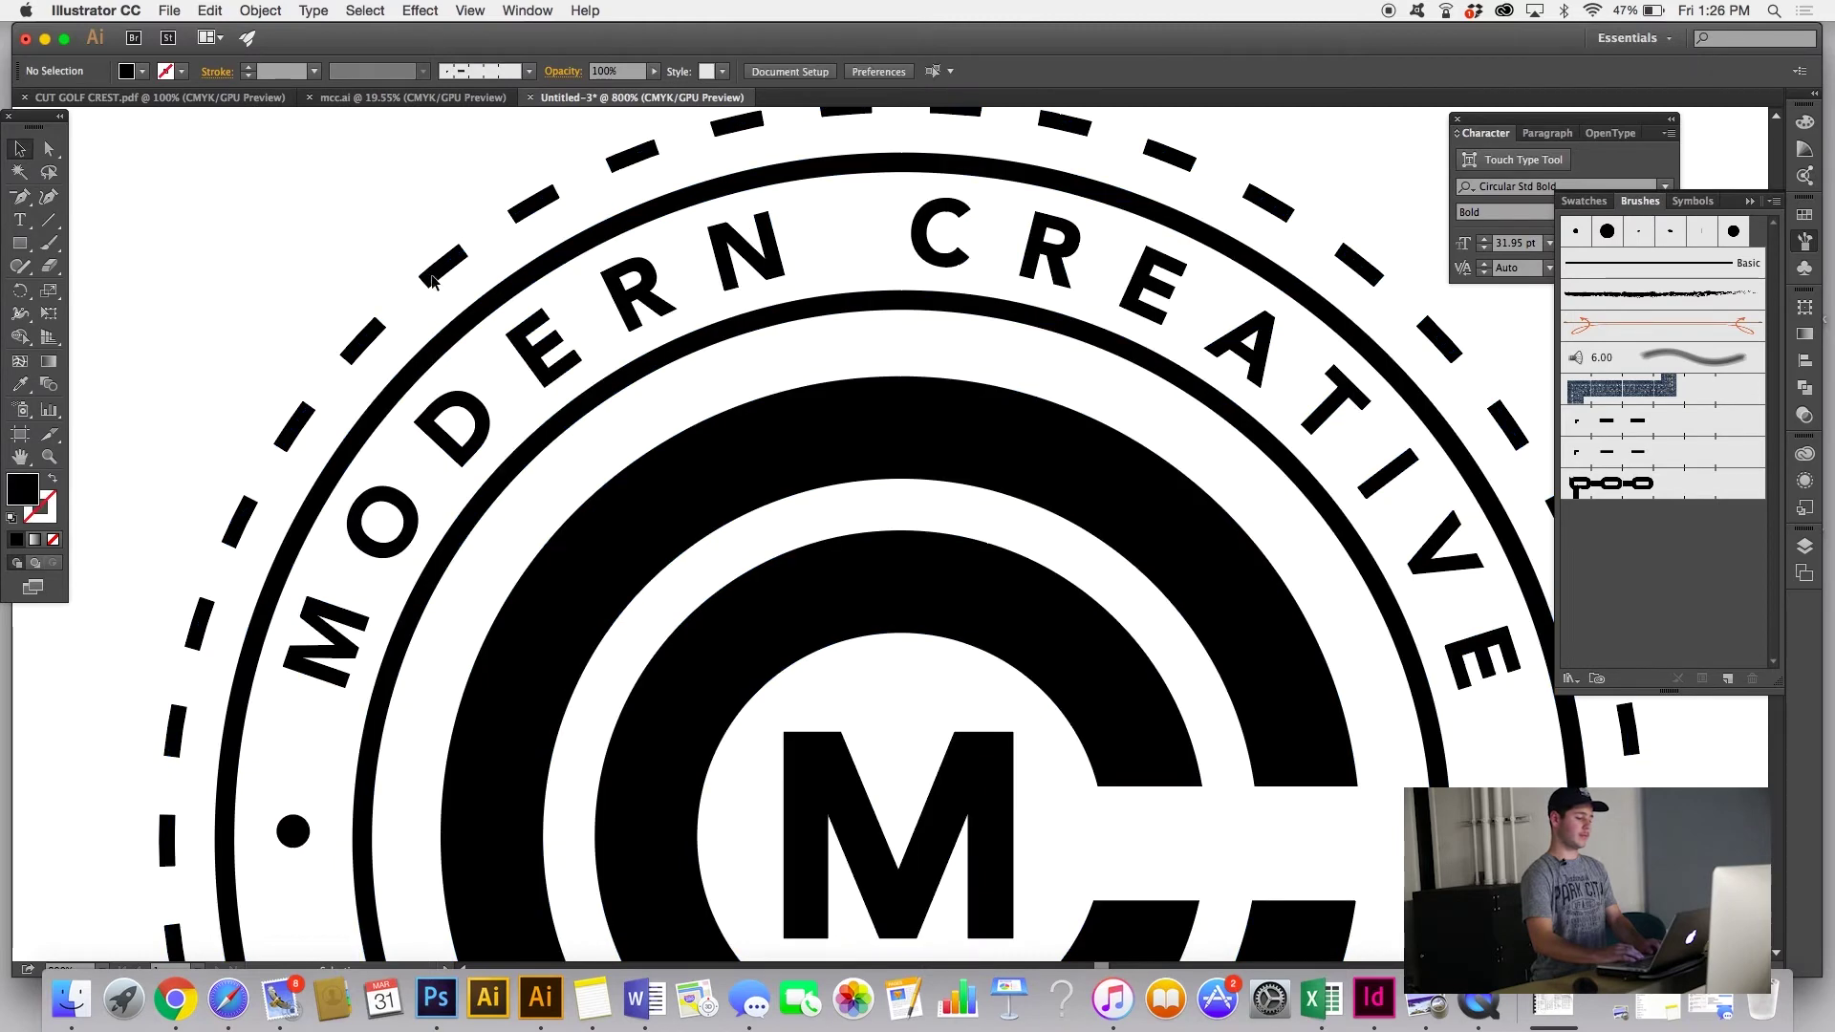
Step: Apply Outline Stroke once more to the expanded badge copy so its outer dashes become filled shapes
click(445, 275)
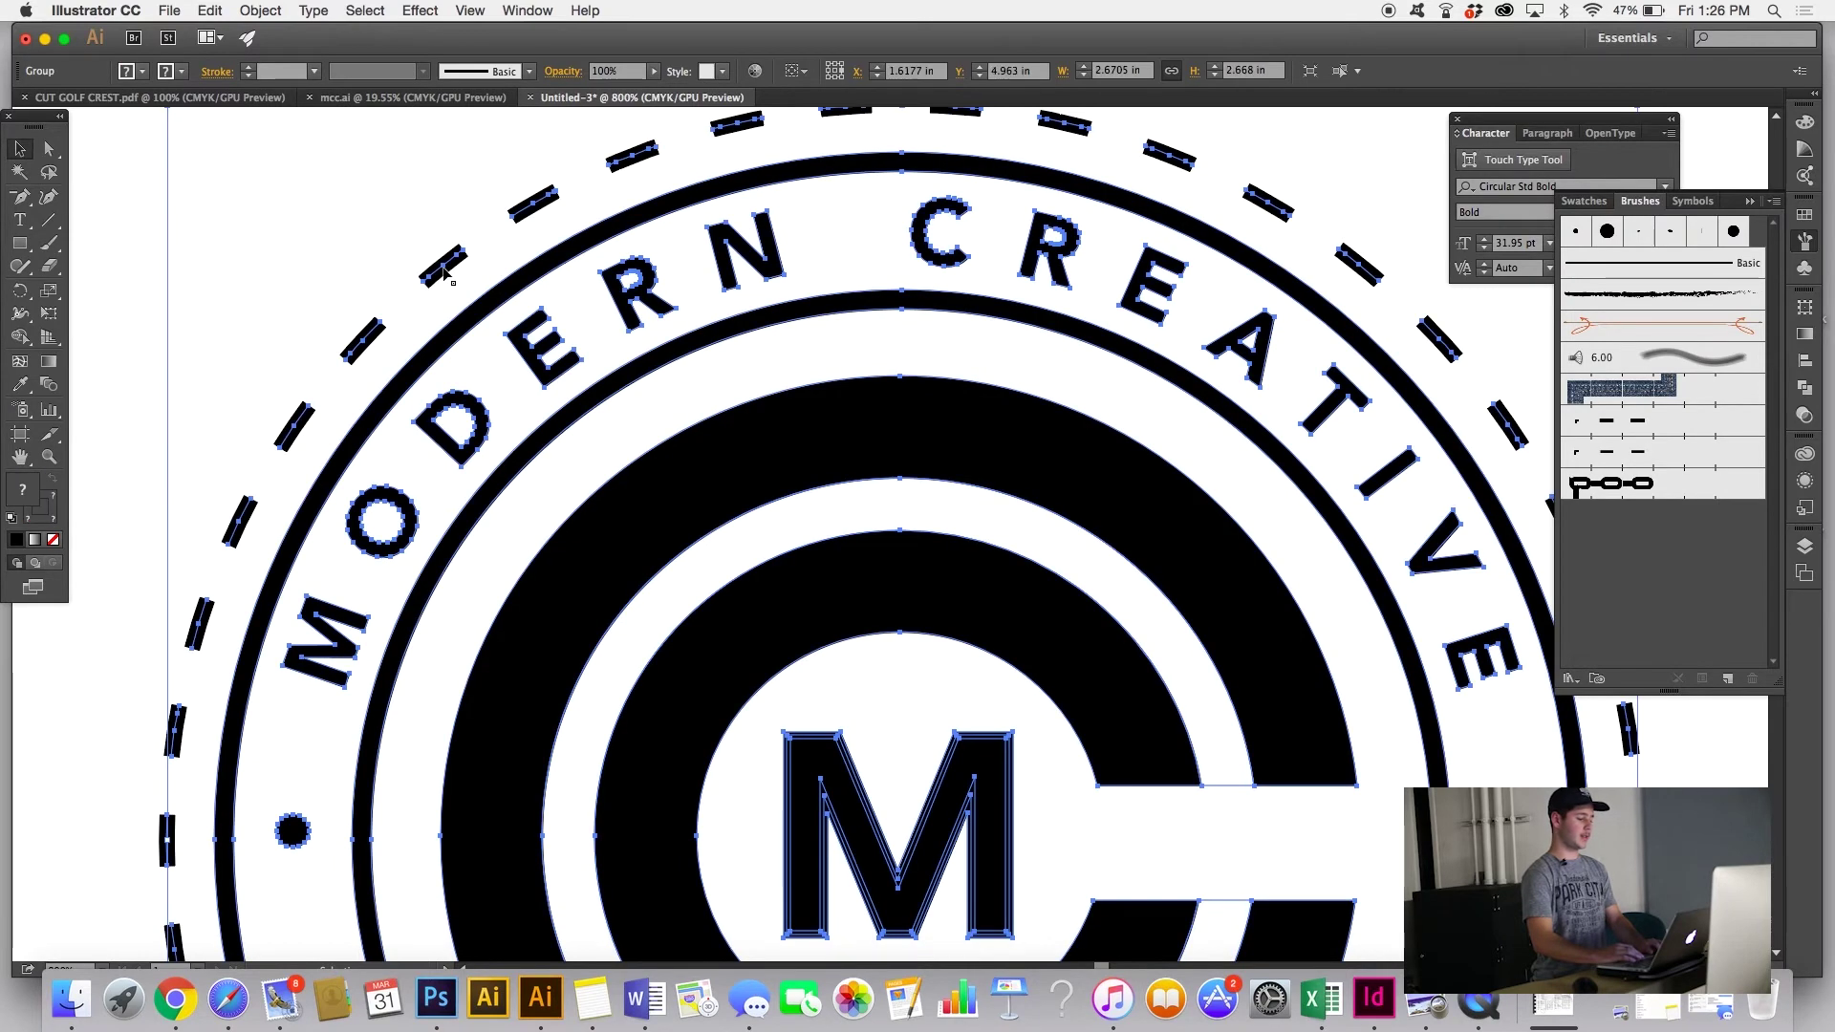
click(265, 11)
mouse_move(363, 373)
click(507, 418)
click(330, 215)
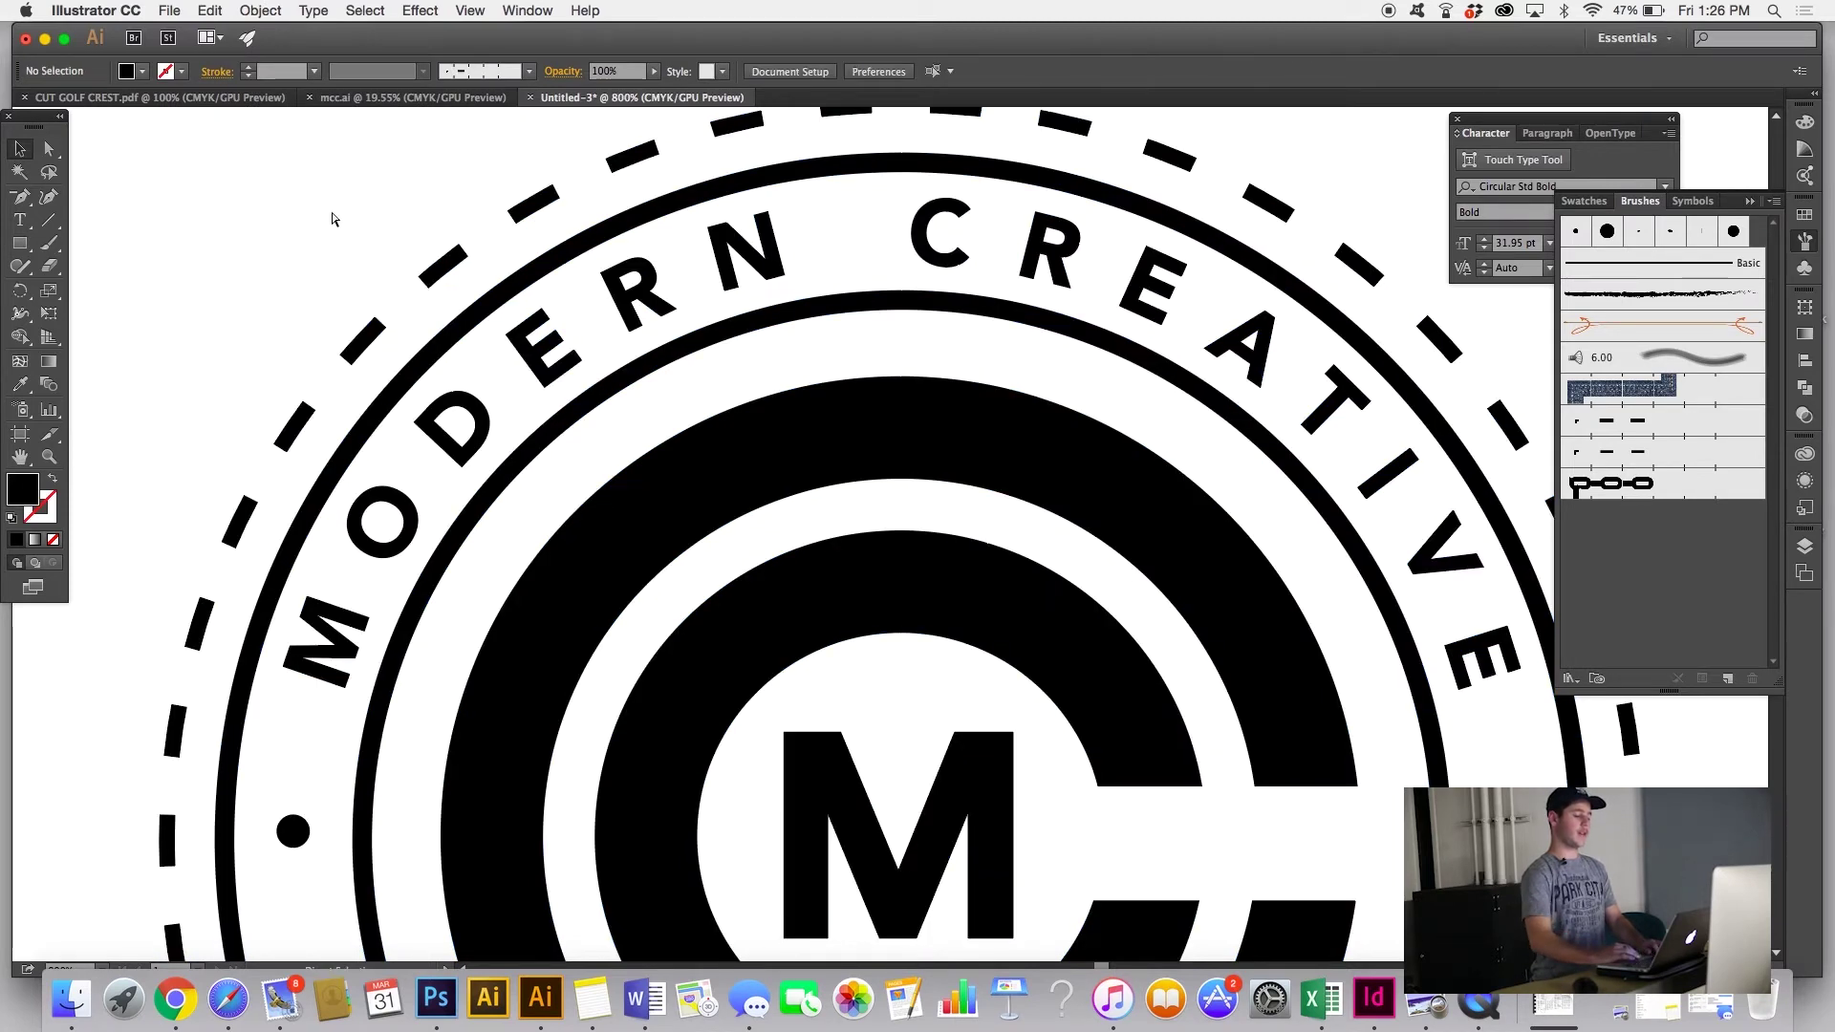
key(super+minus)
key(super+minus)
key(super+minus)
scroll(330, 210, down, 3)
scroll(331, 210, right, 2)
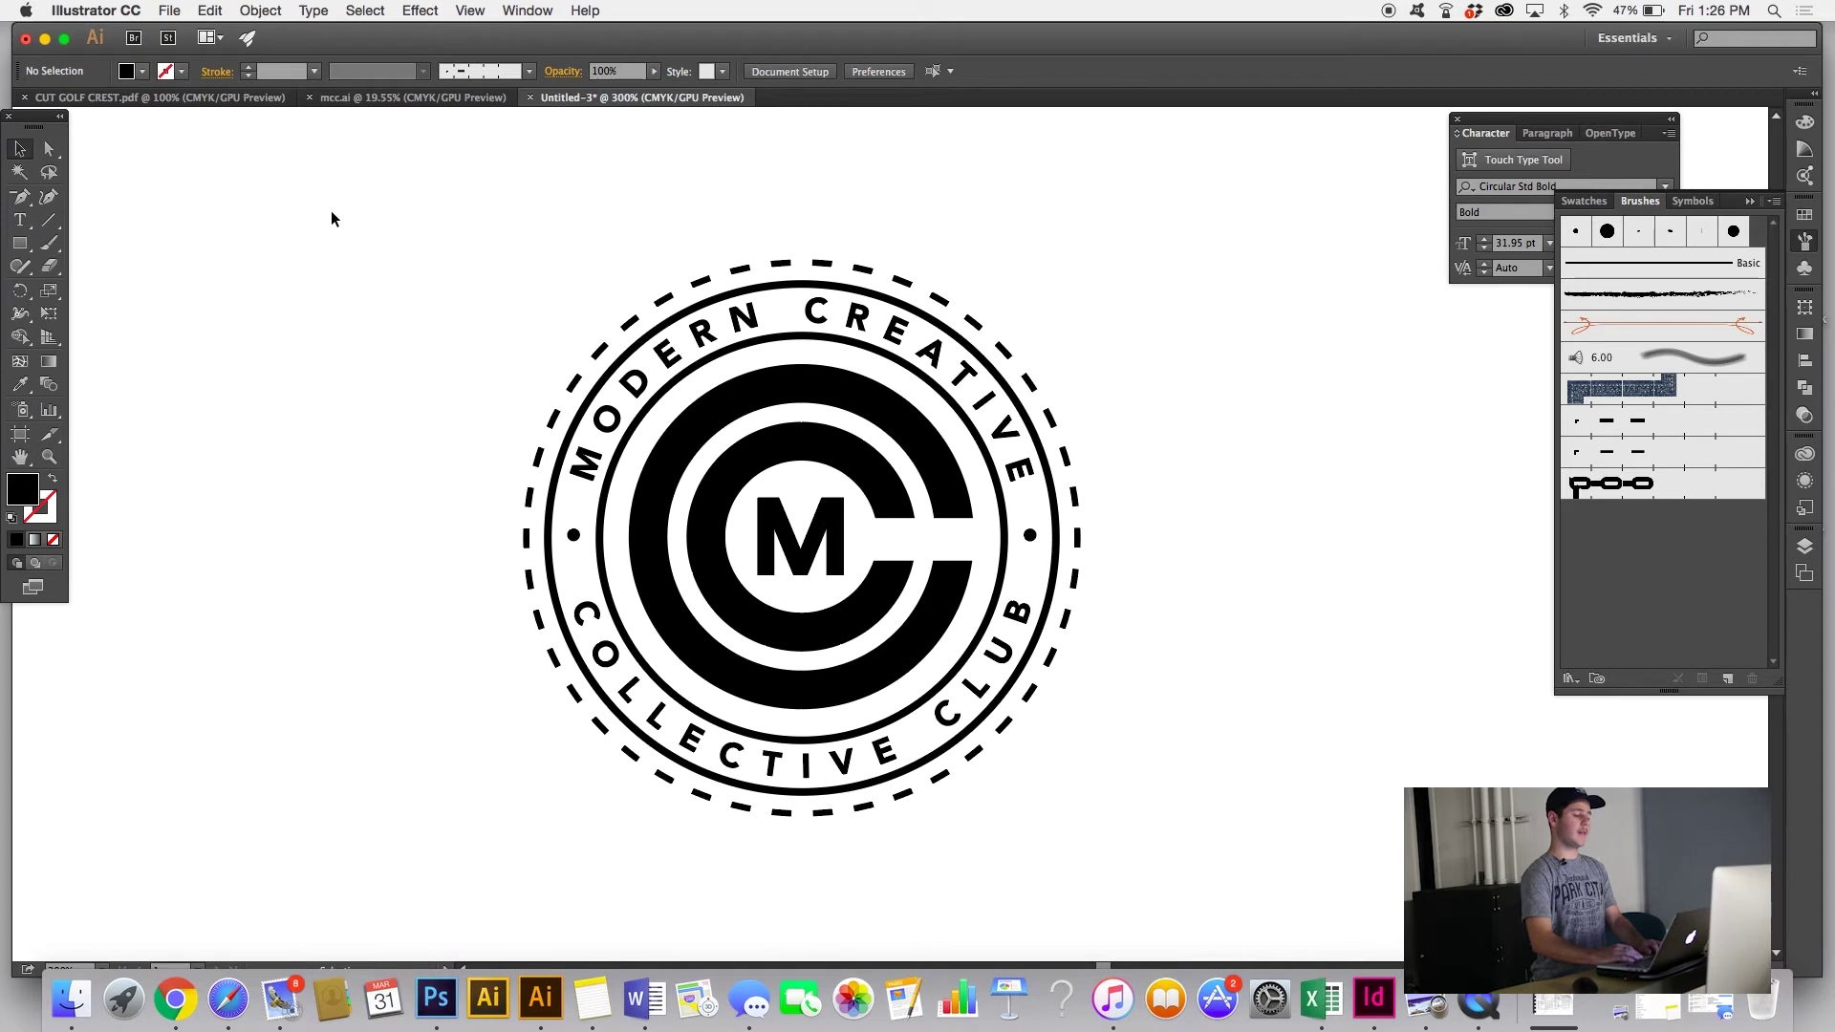
key(super+a)
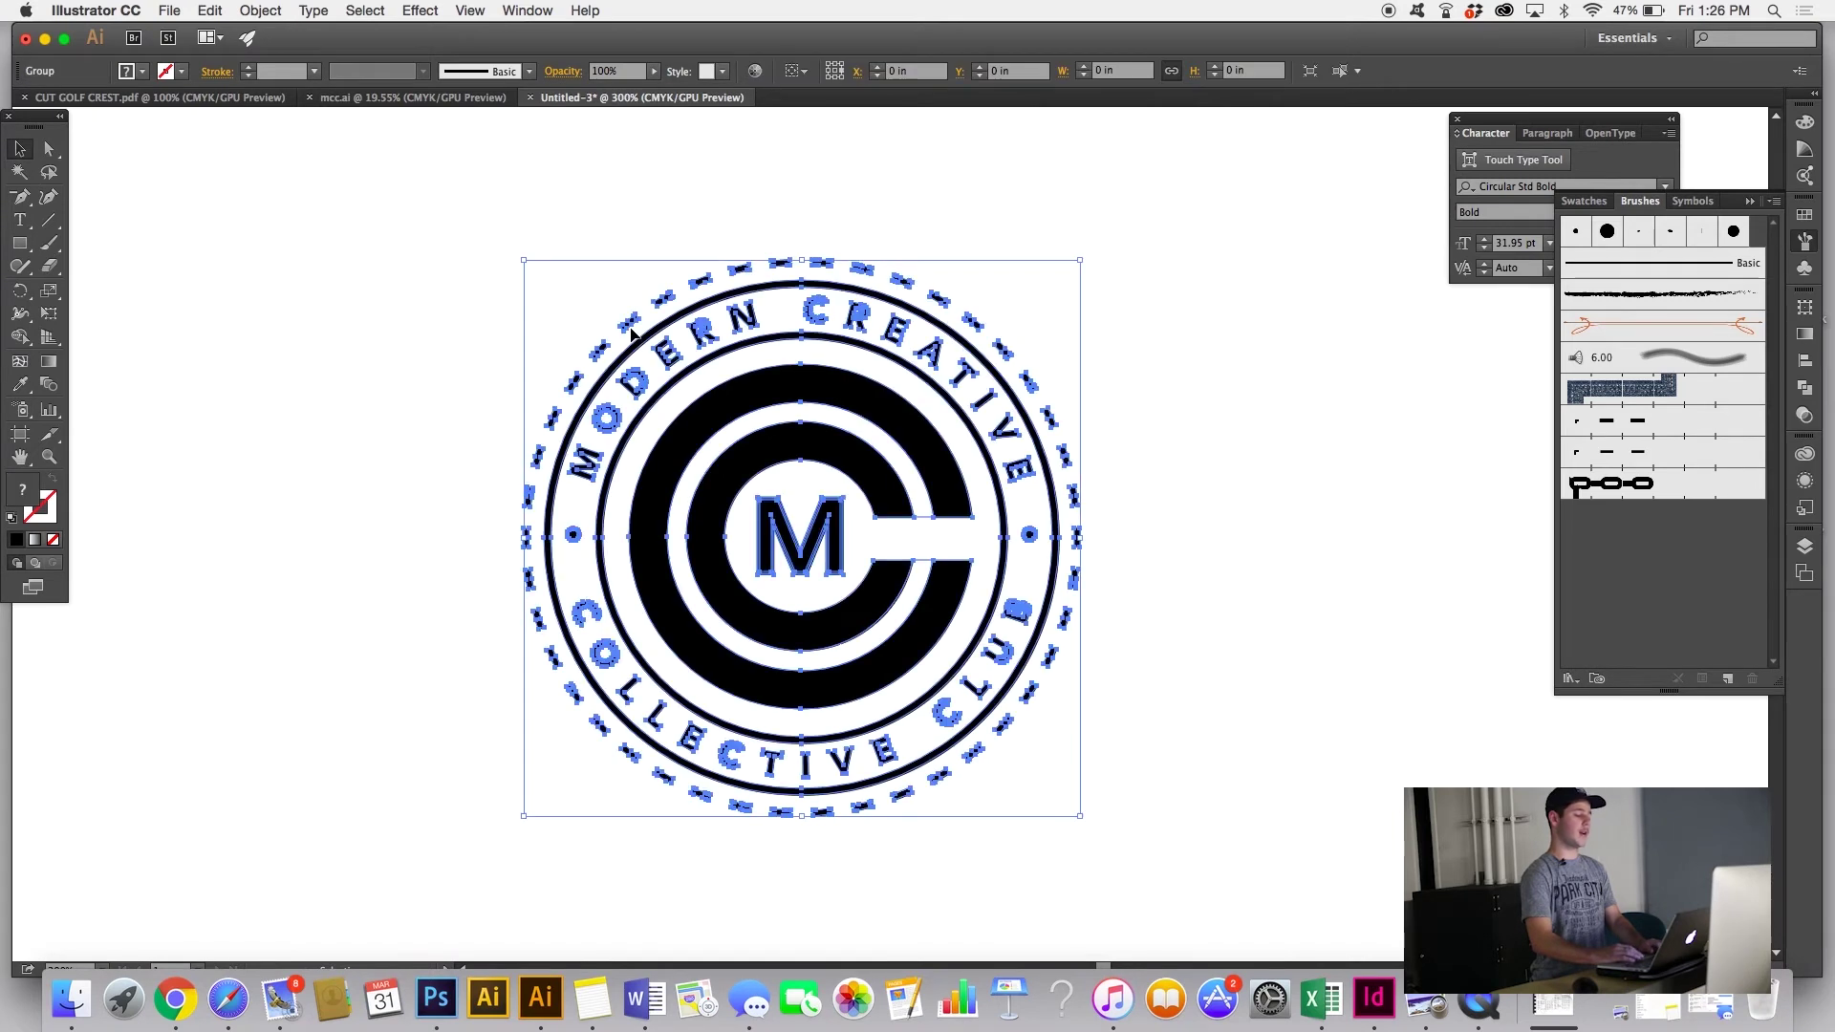
click(529, 284)
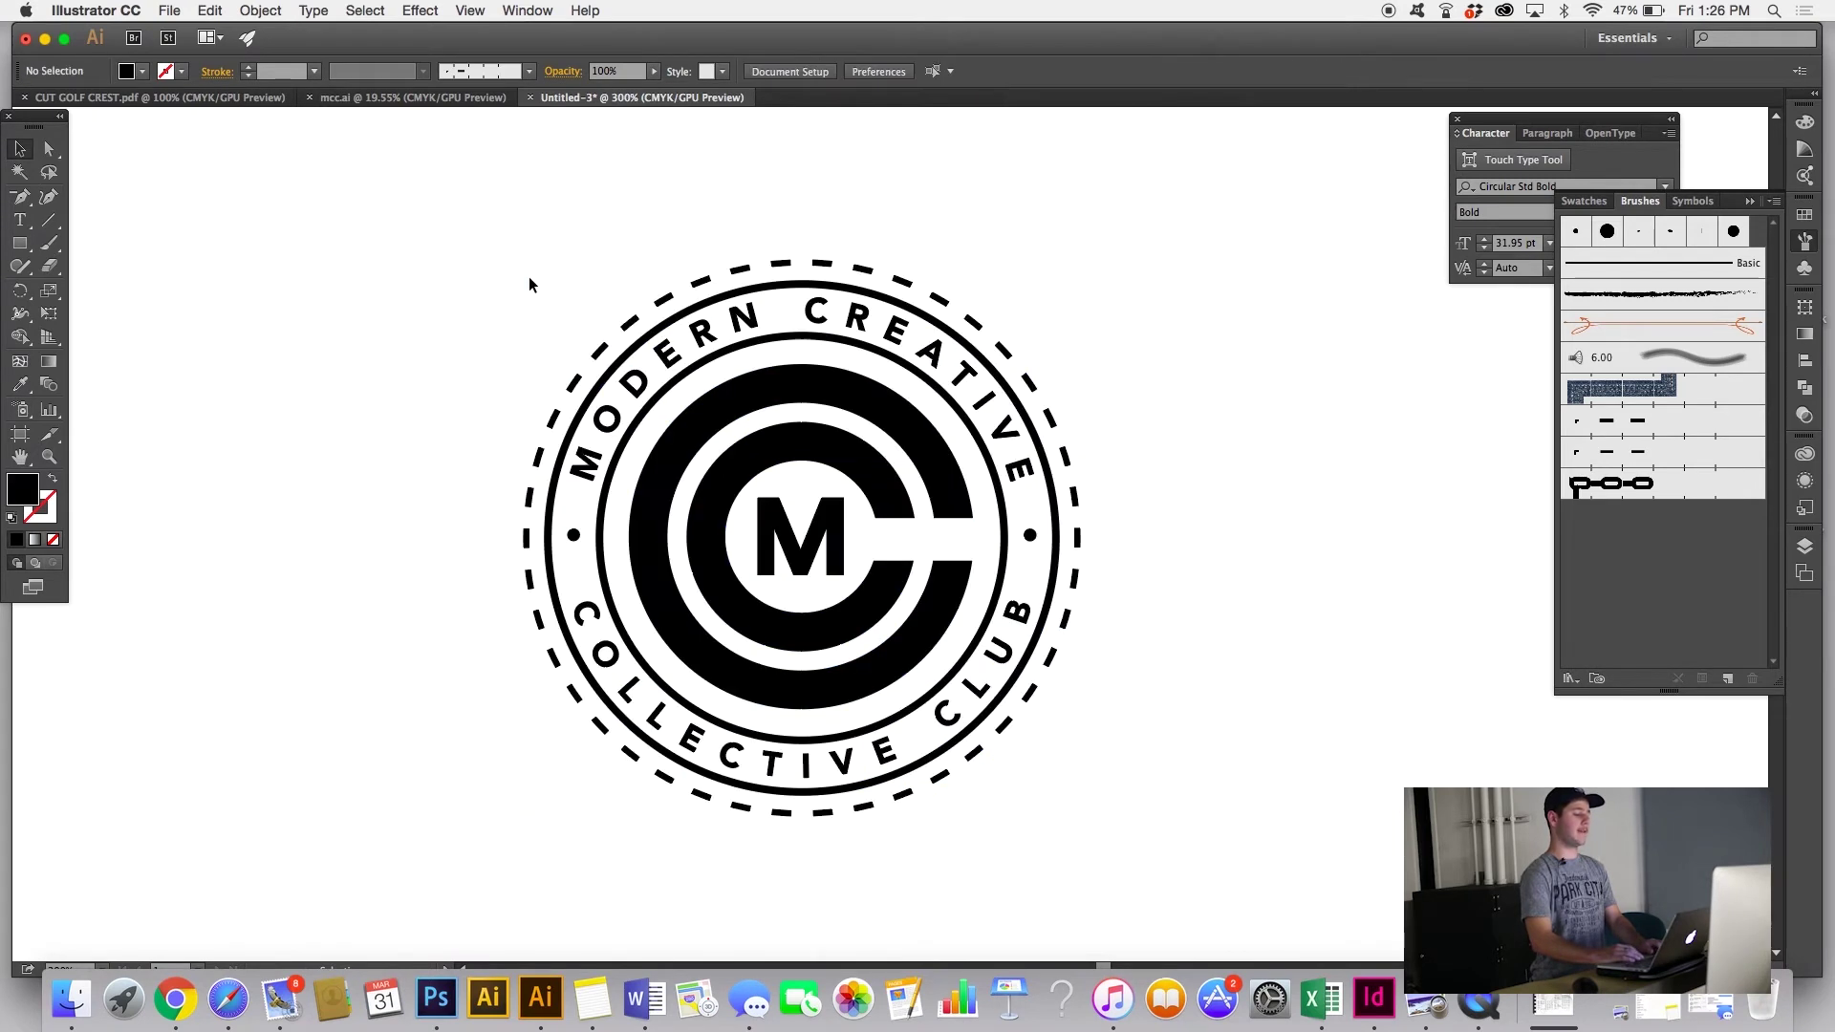
click(25, 248)
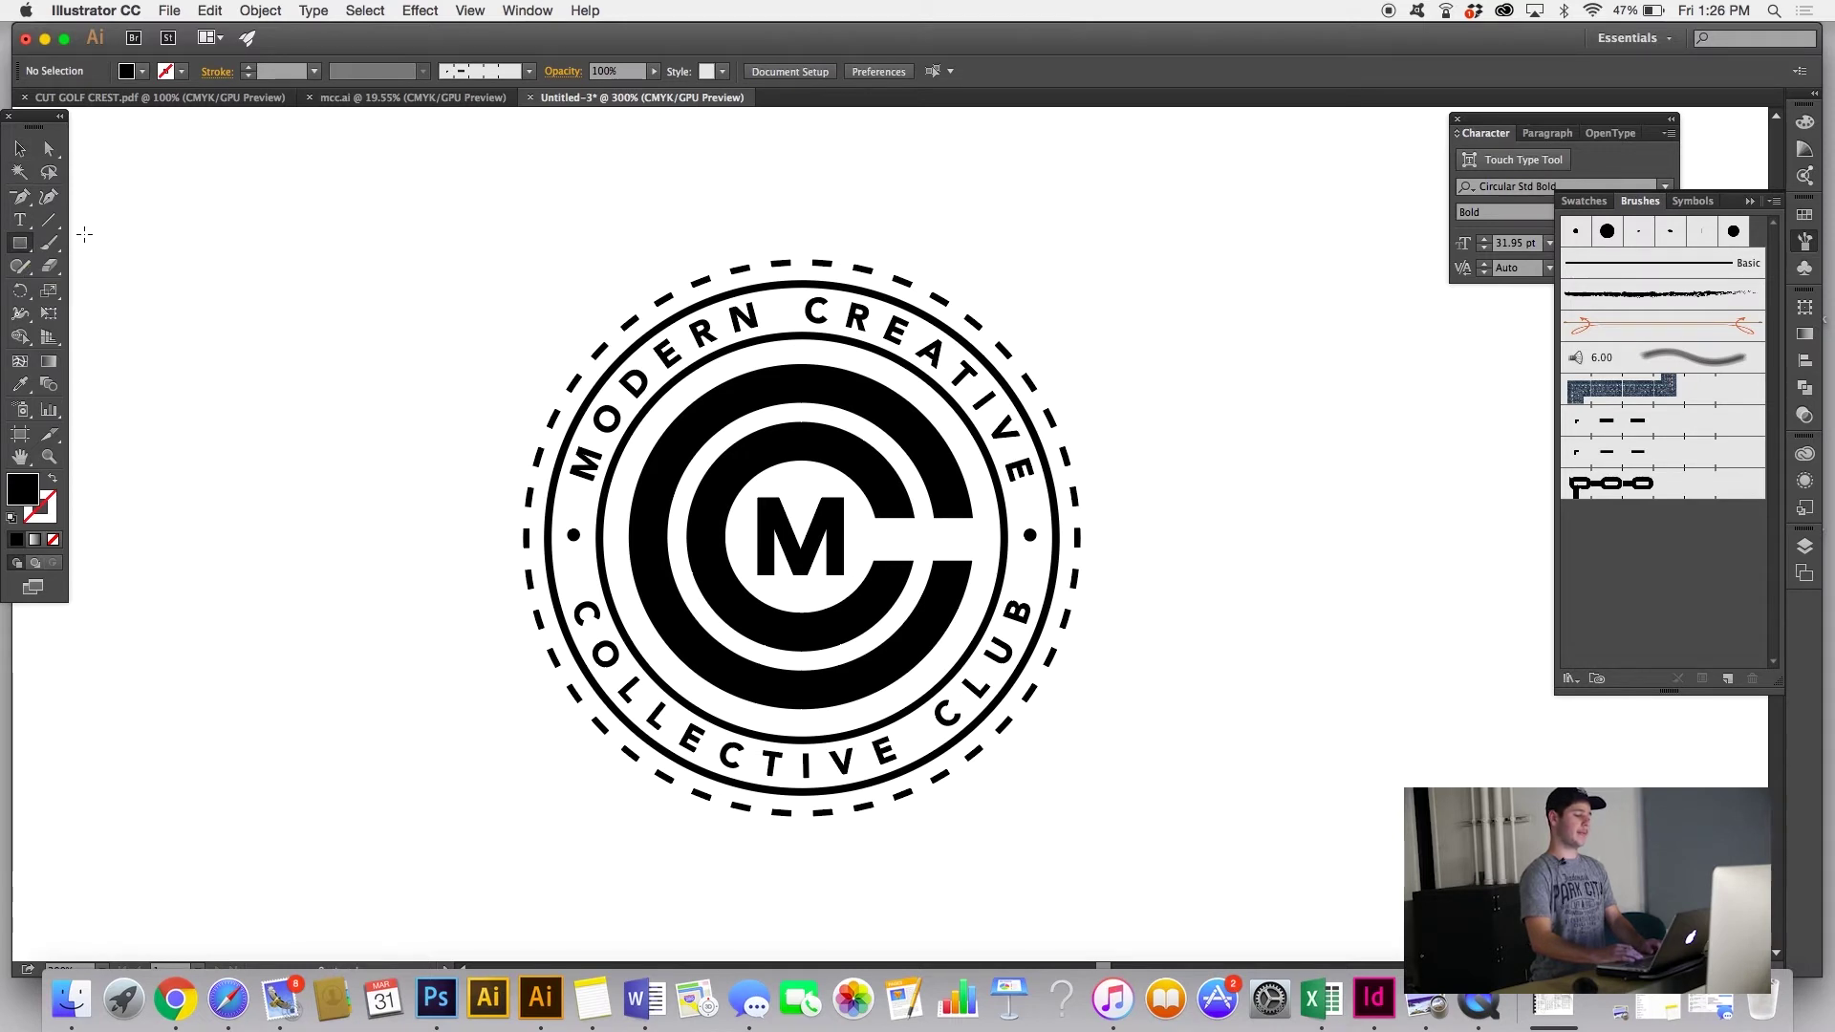
key(v)
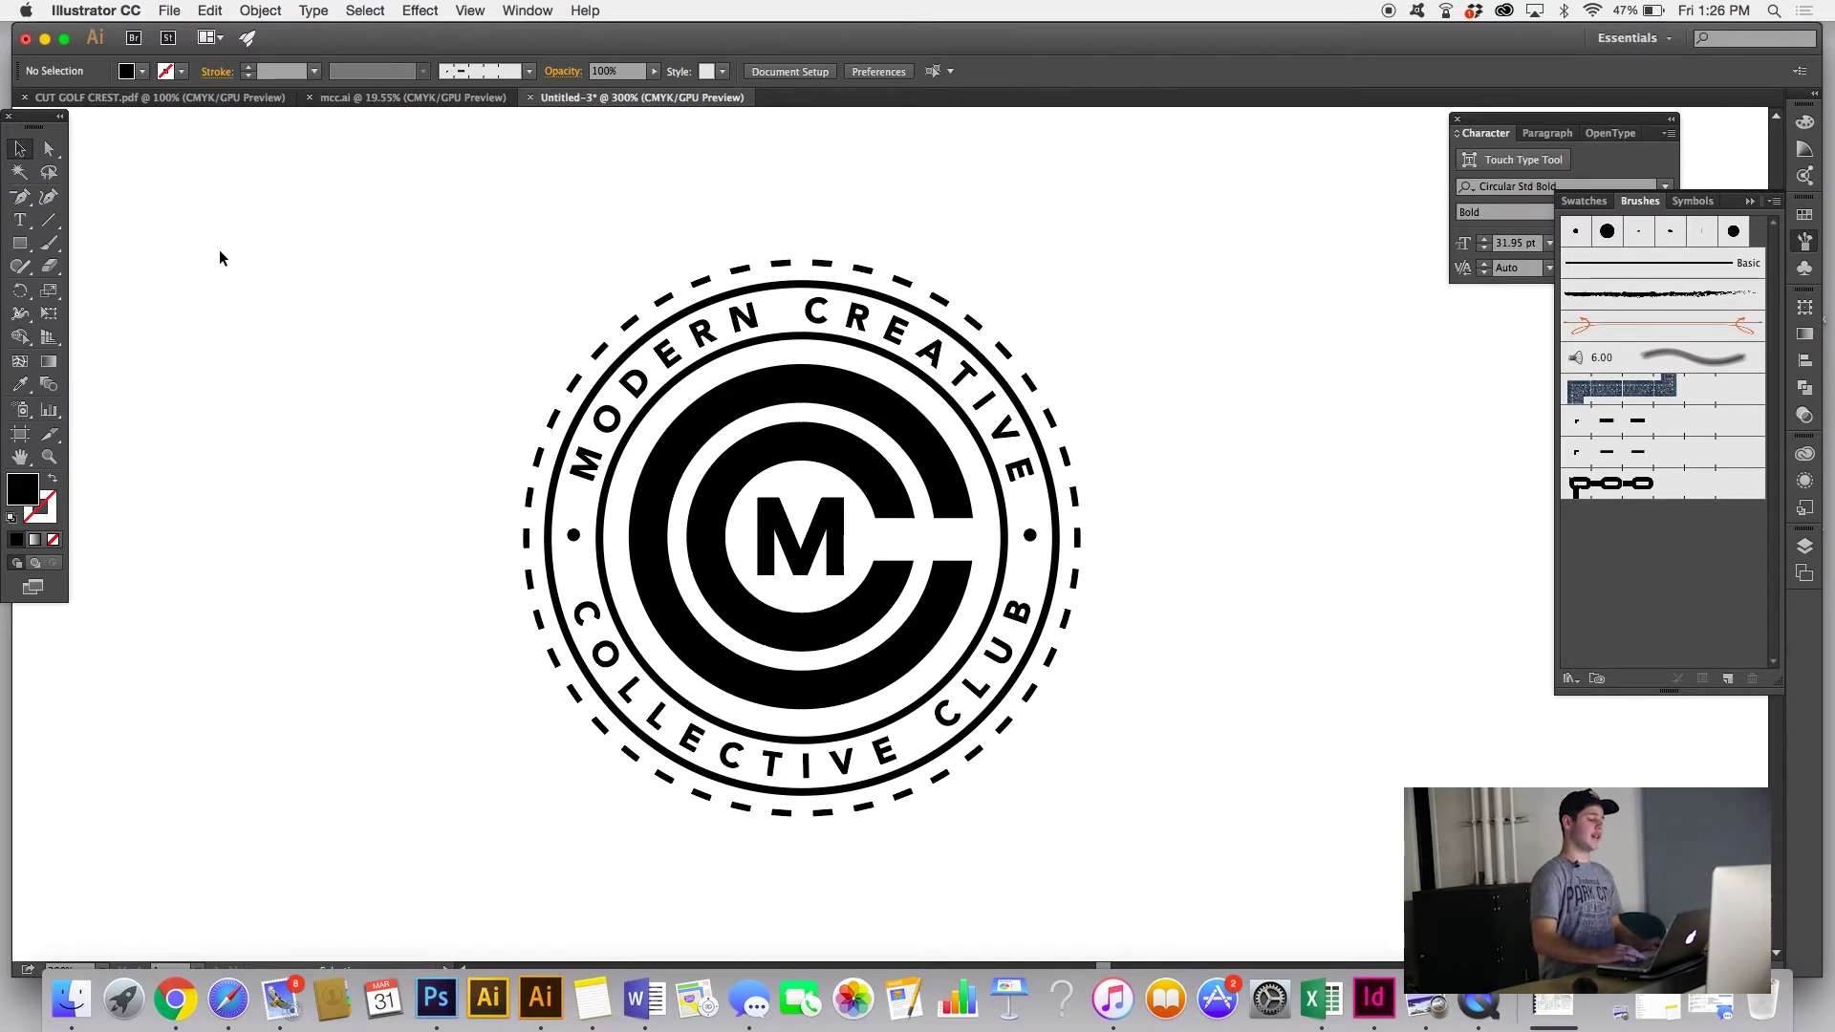
drag(541, 279, 1100, 860)
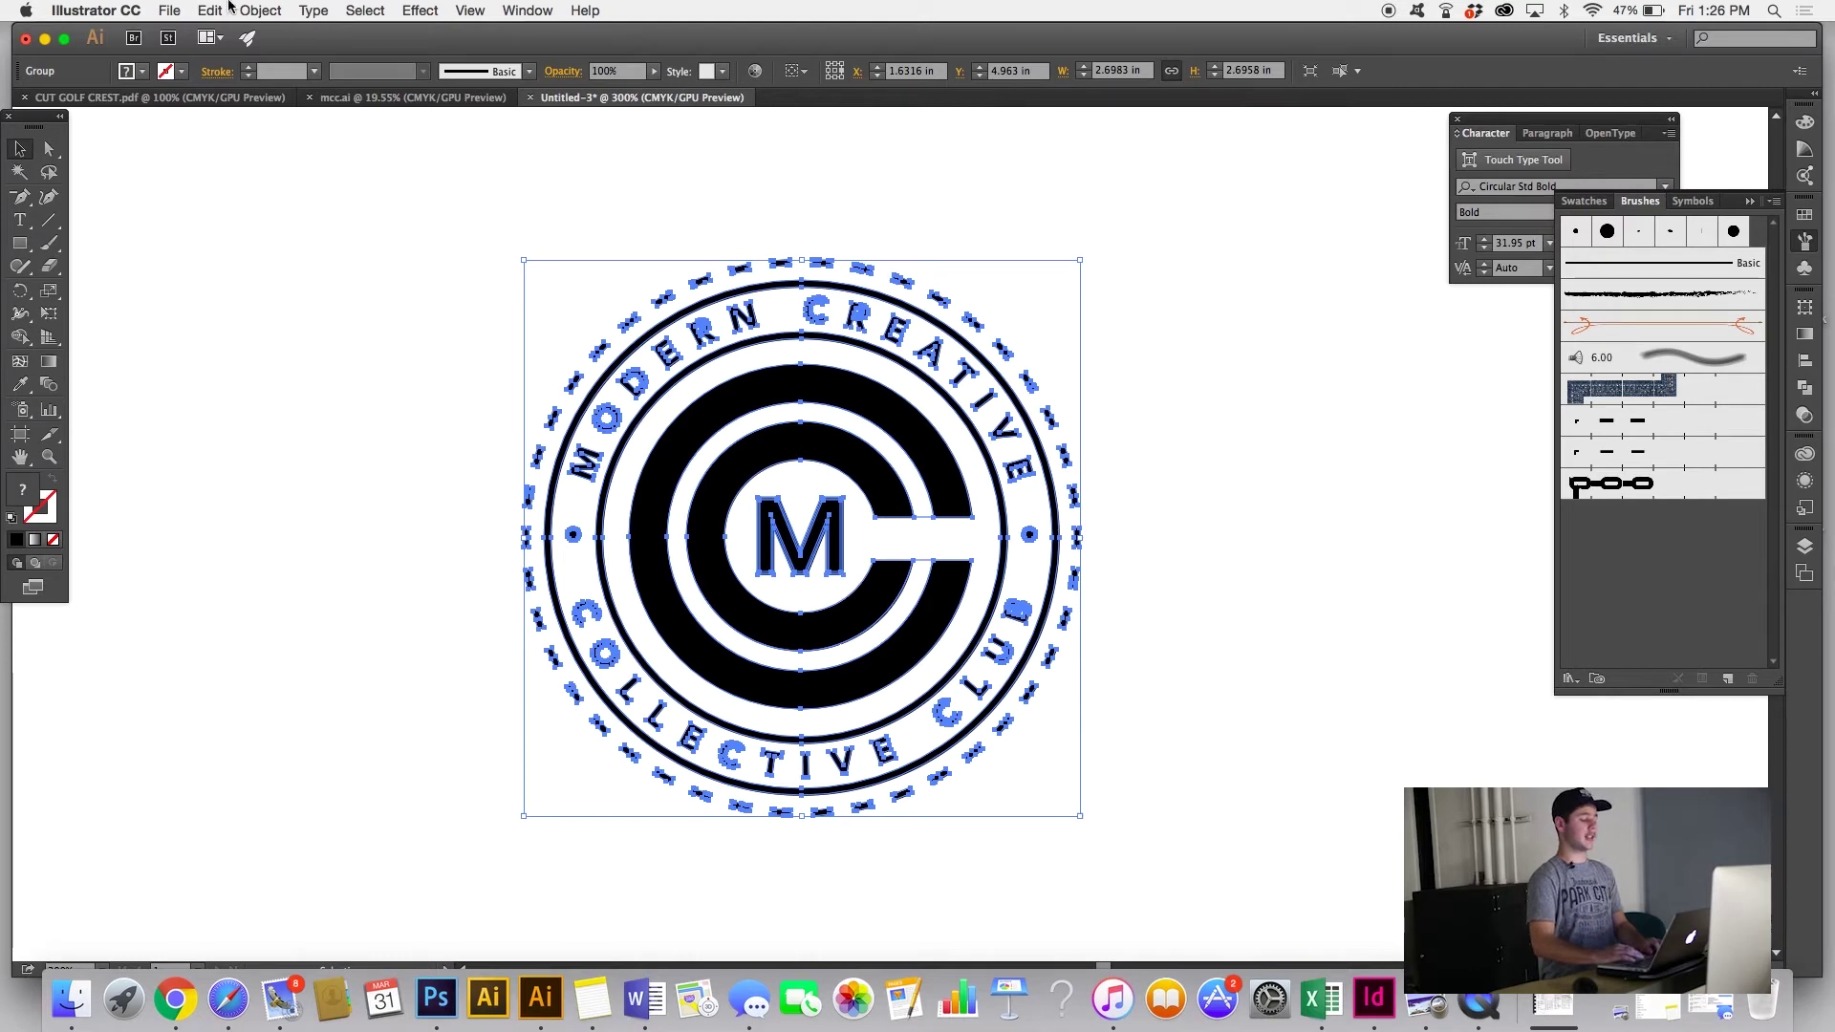
click(260, 10)
click(369, 203)
click(211, 10)
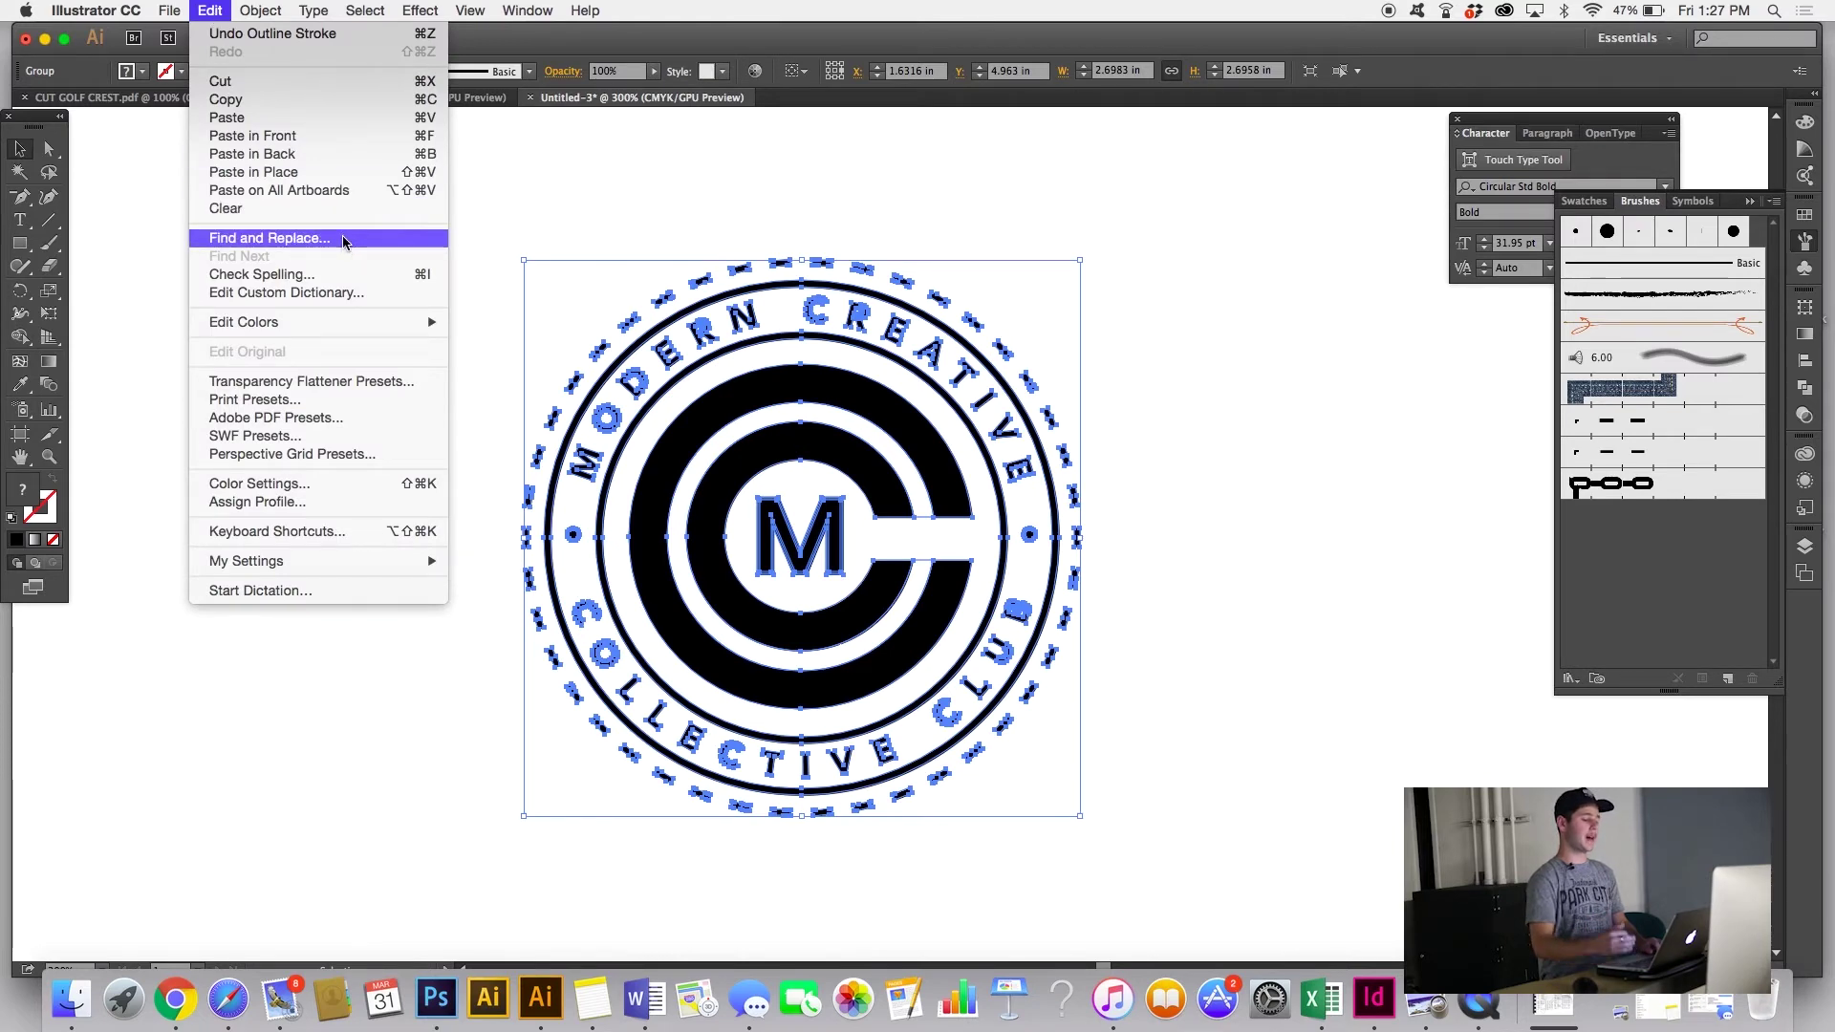
mouse_move(173, 7)
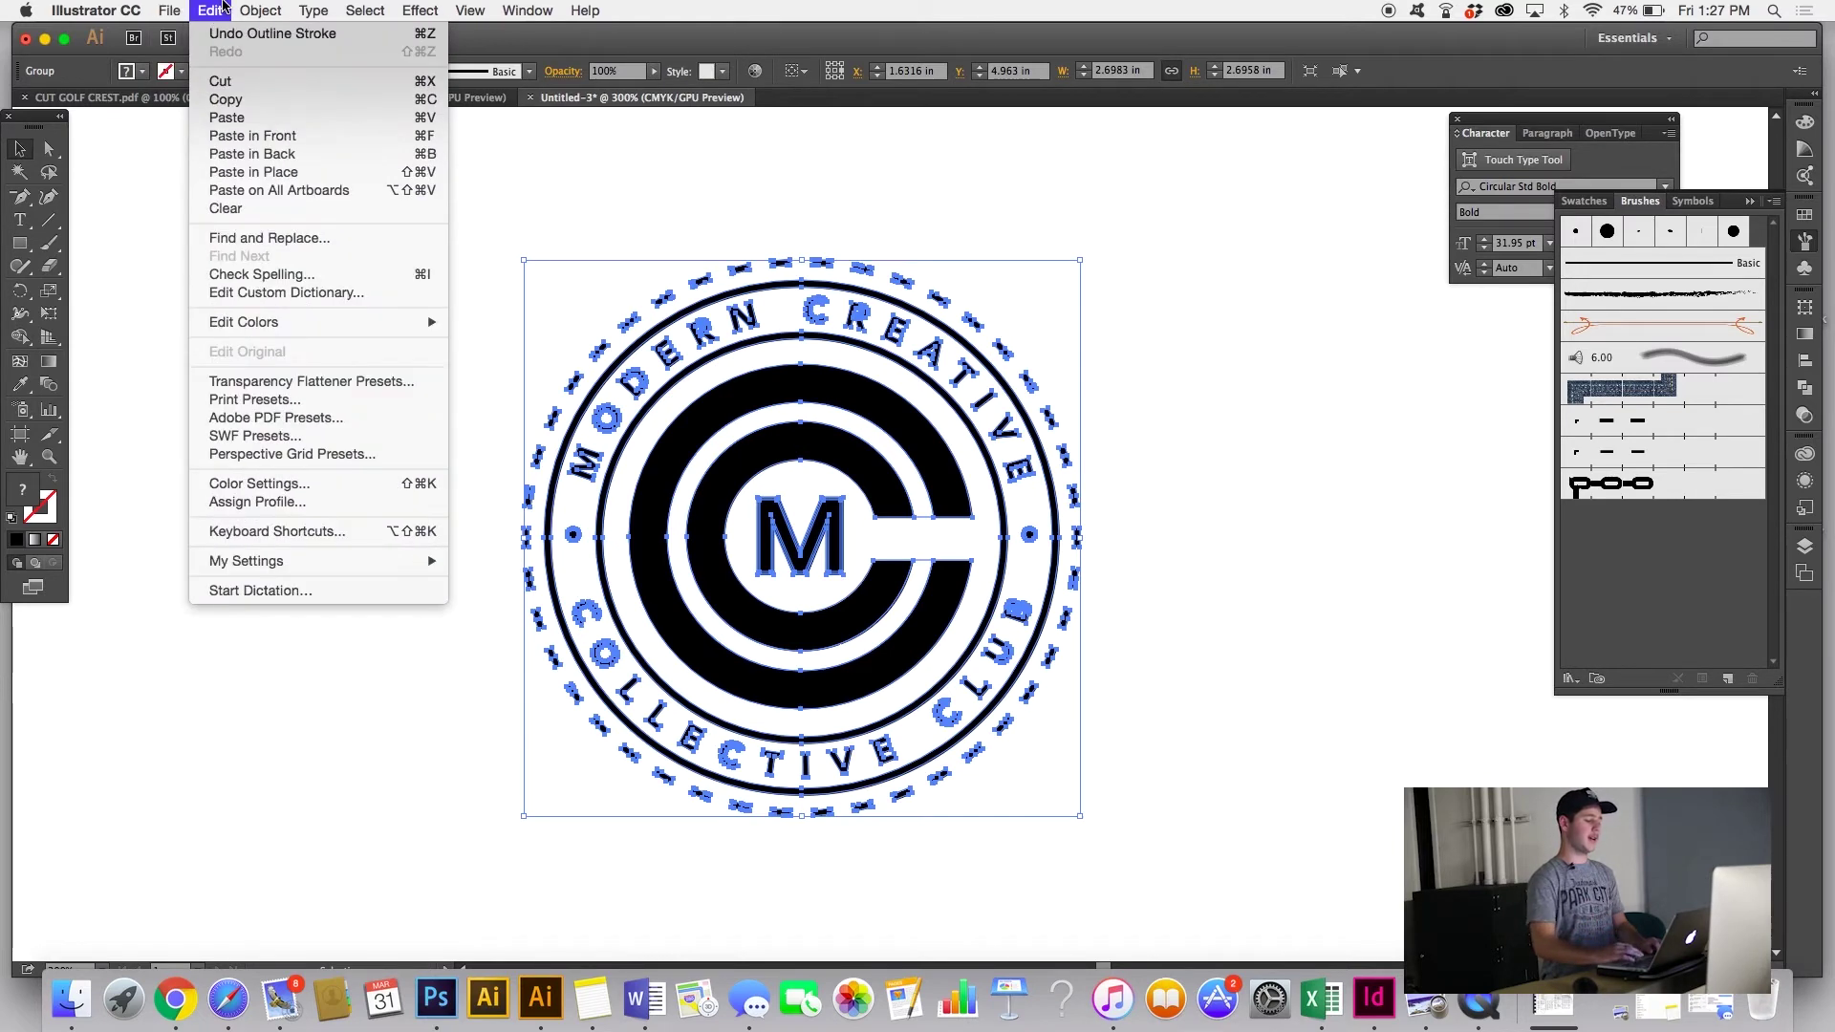
click(134, 268)
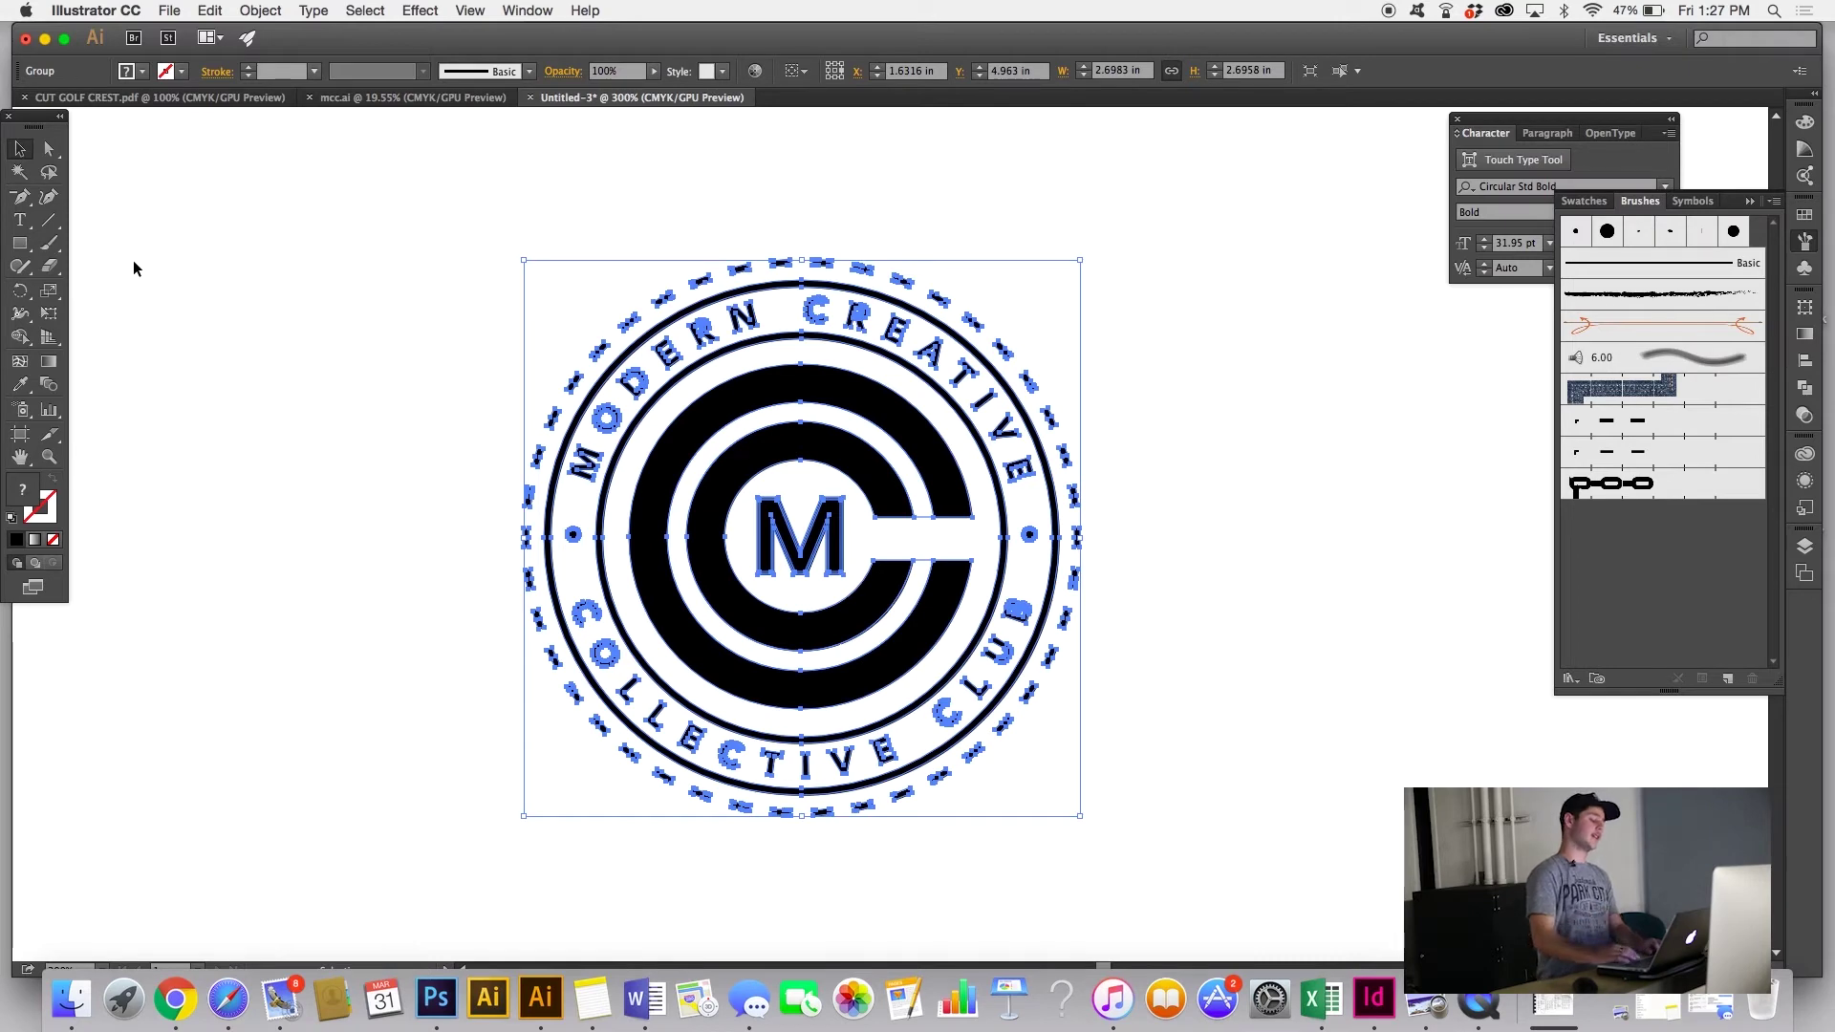
click(271, 319)
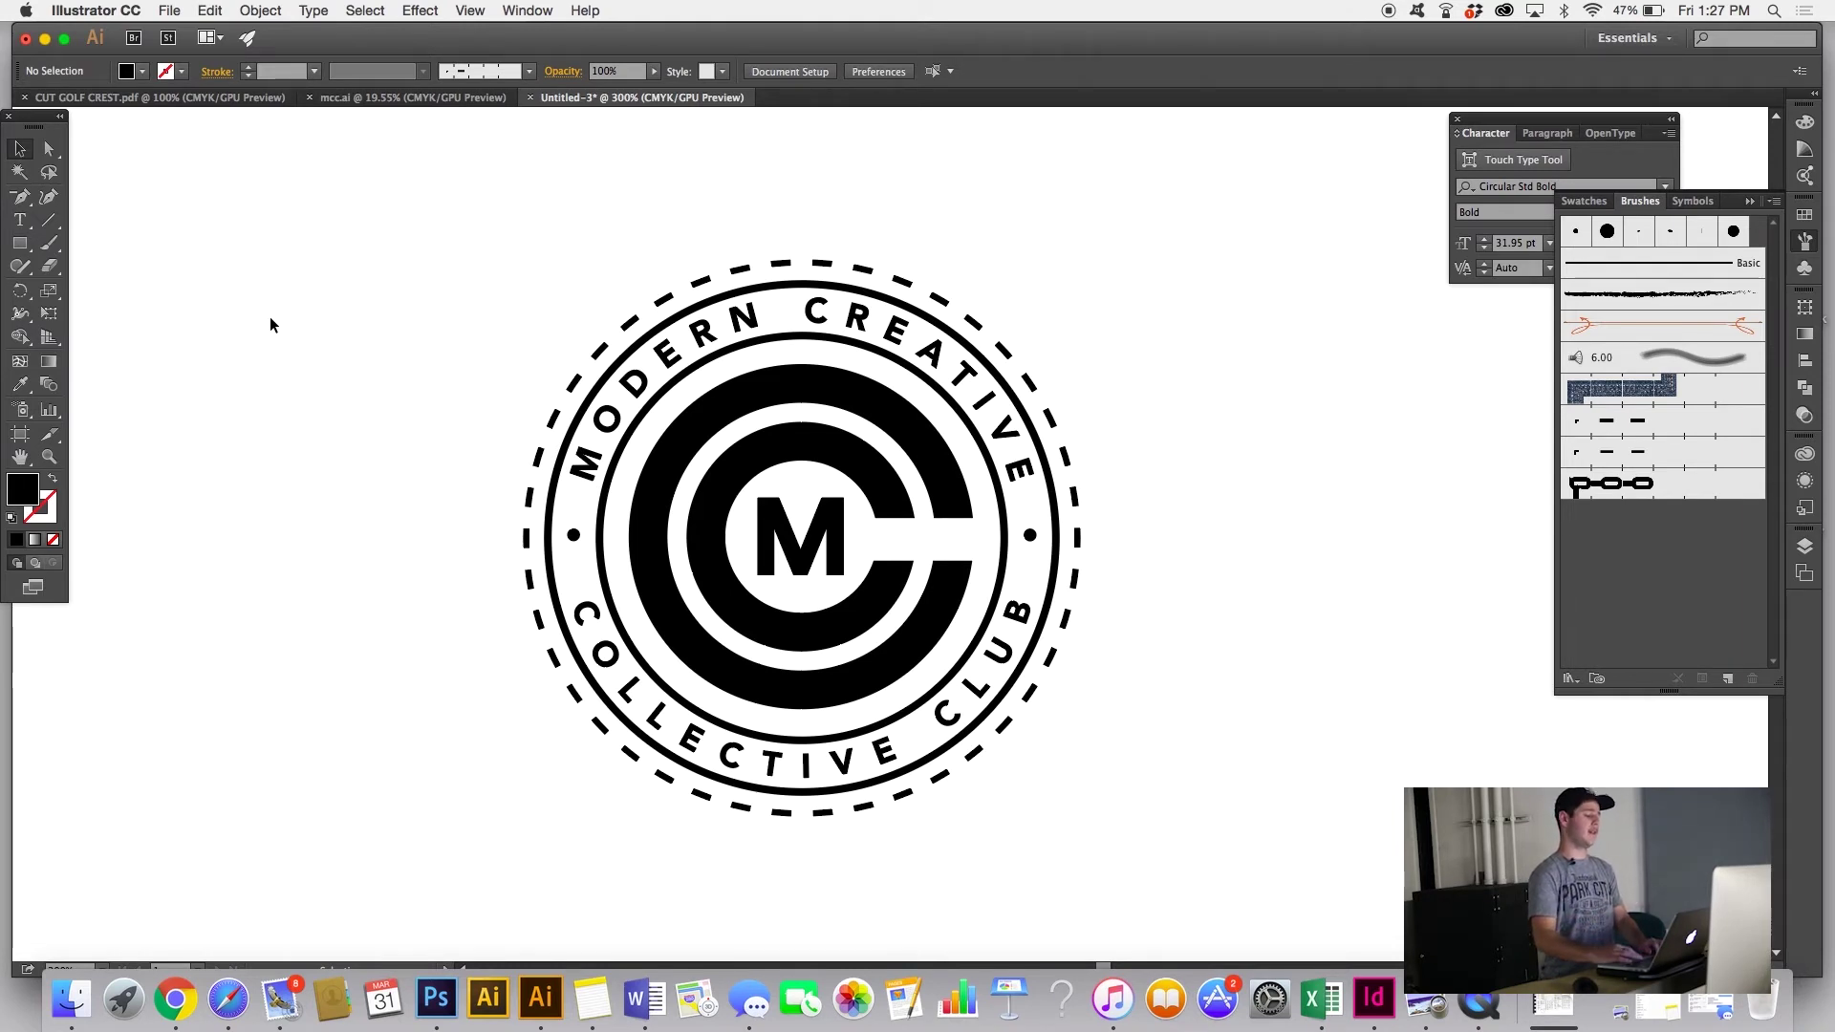
click(210, 11)
mouse_move(169, 11)
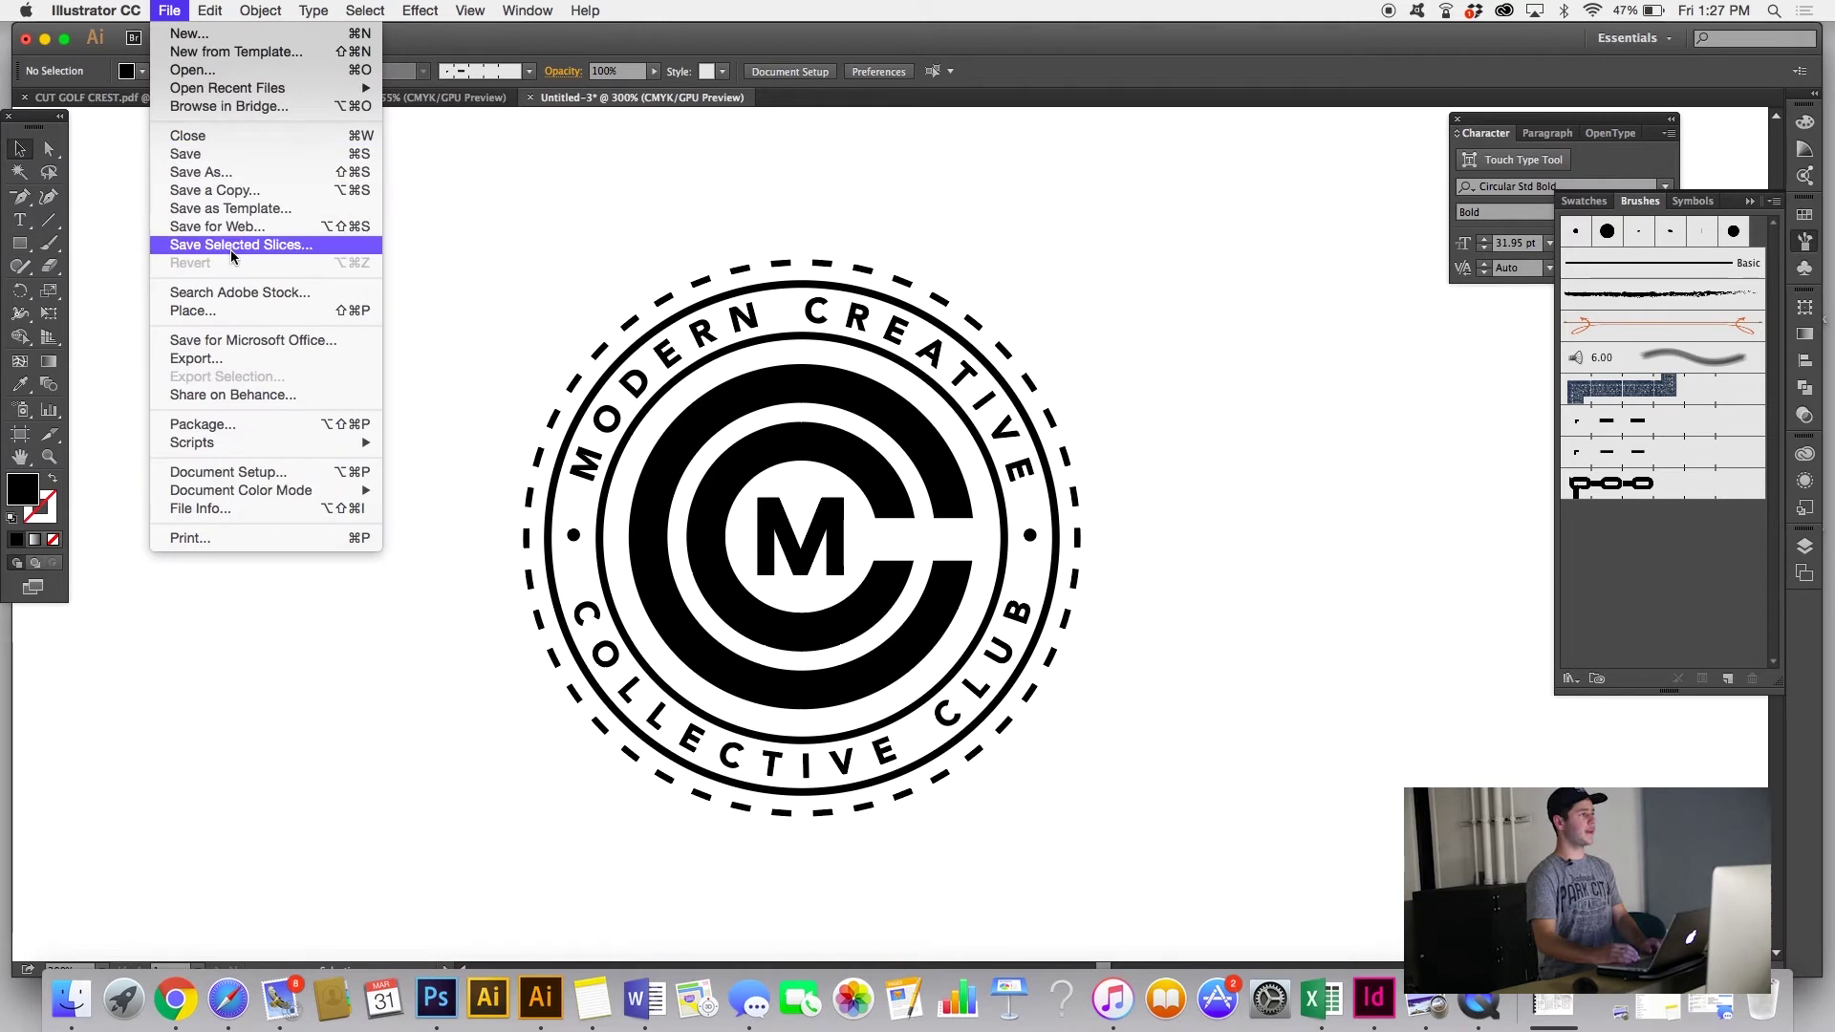
click(604, 257)
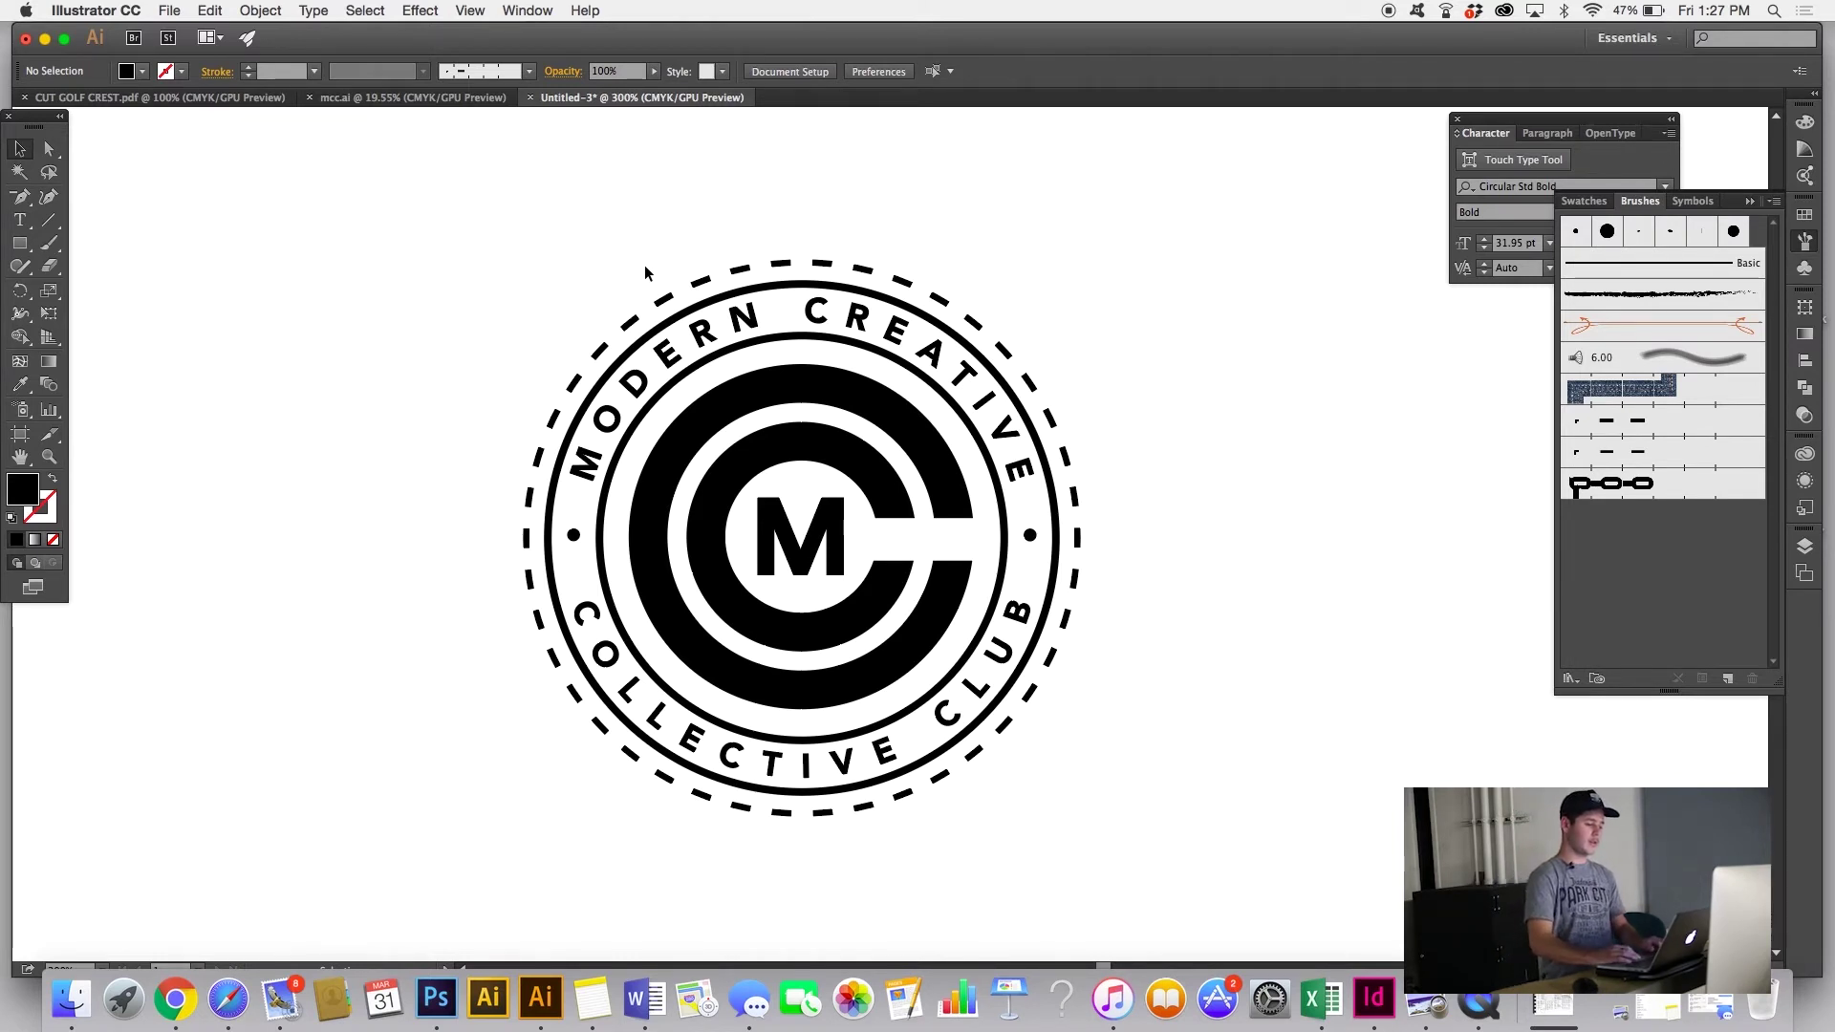
Step: Isolate the outer dashed ring's group to examine its outlined dashes, and leave isolation
click(703, 283)
double_click(702, 283)
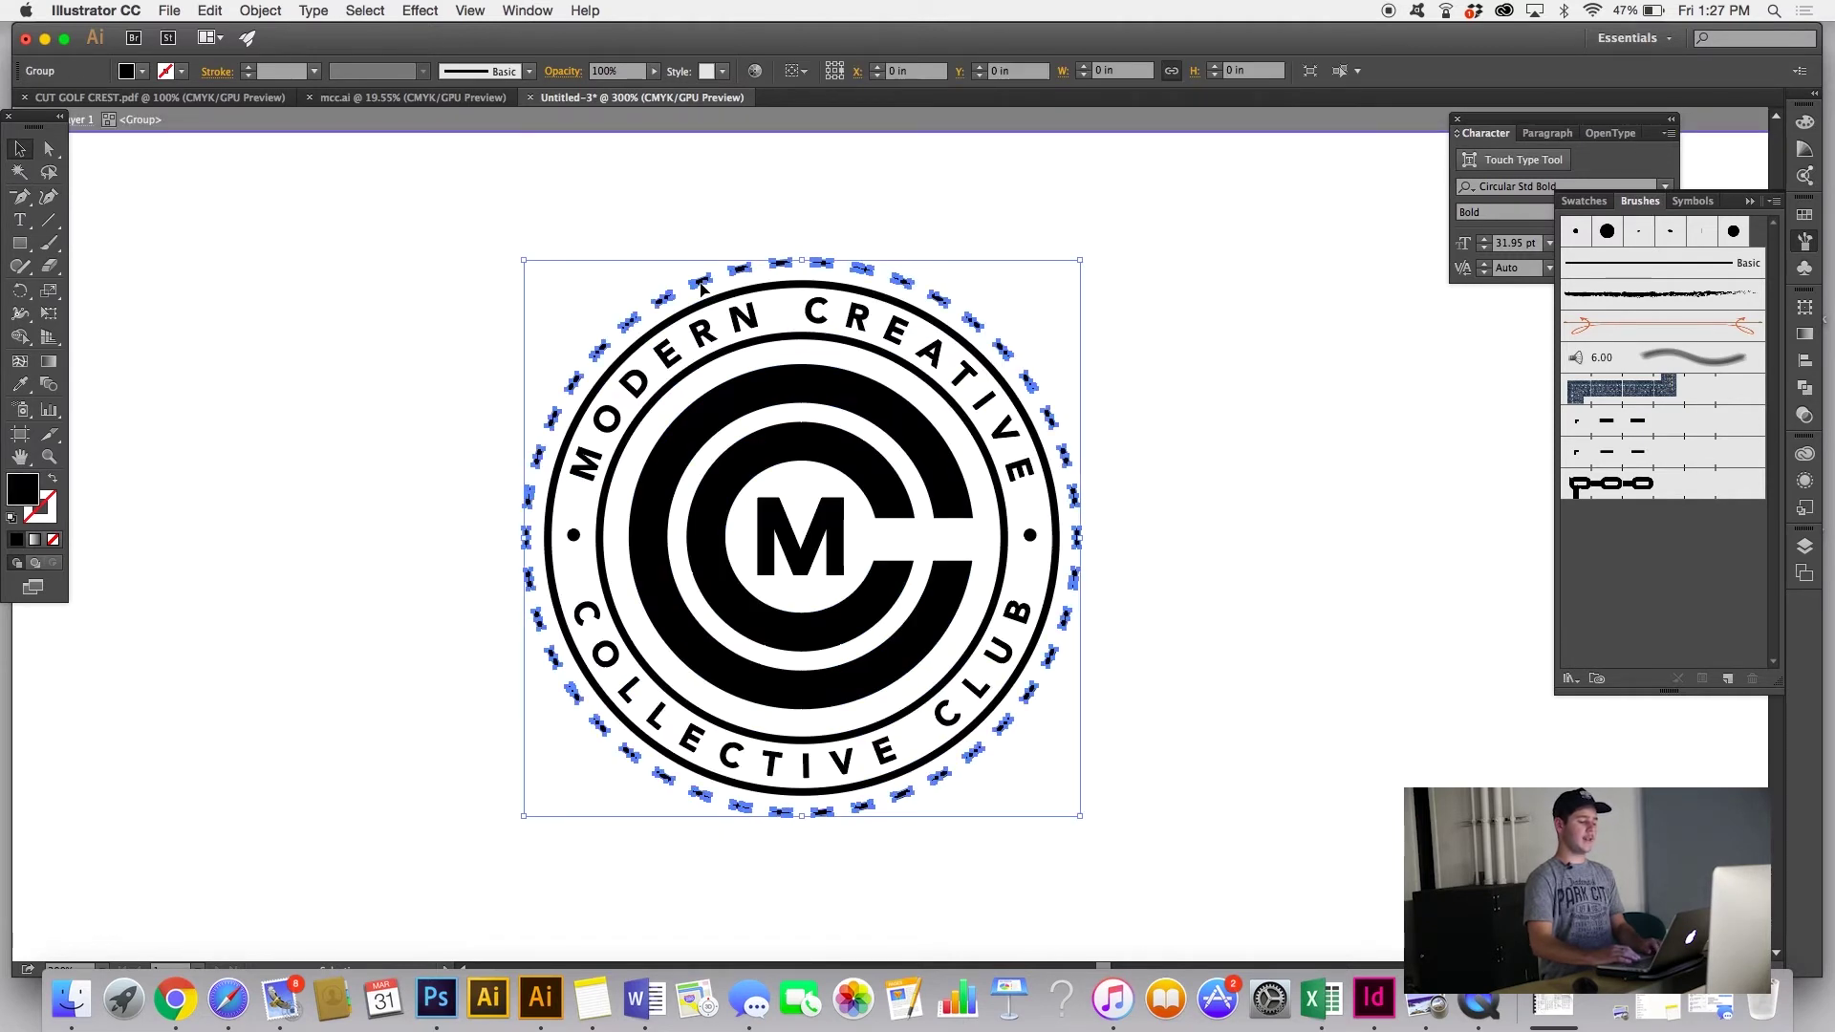
click(1187, 477)
double_click(1187, 477)
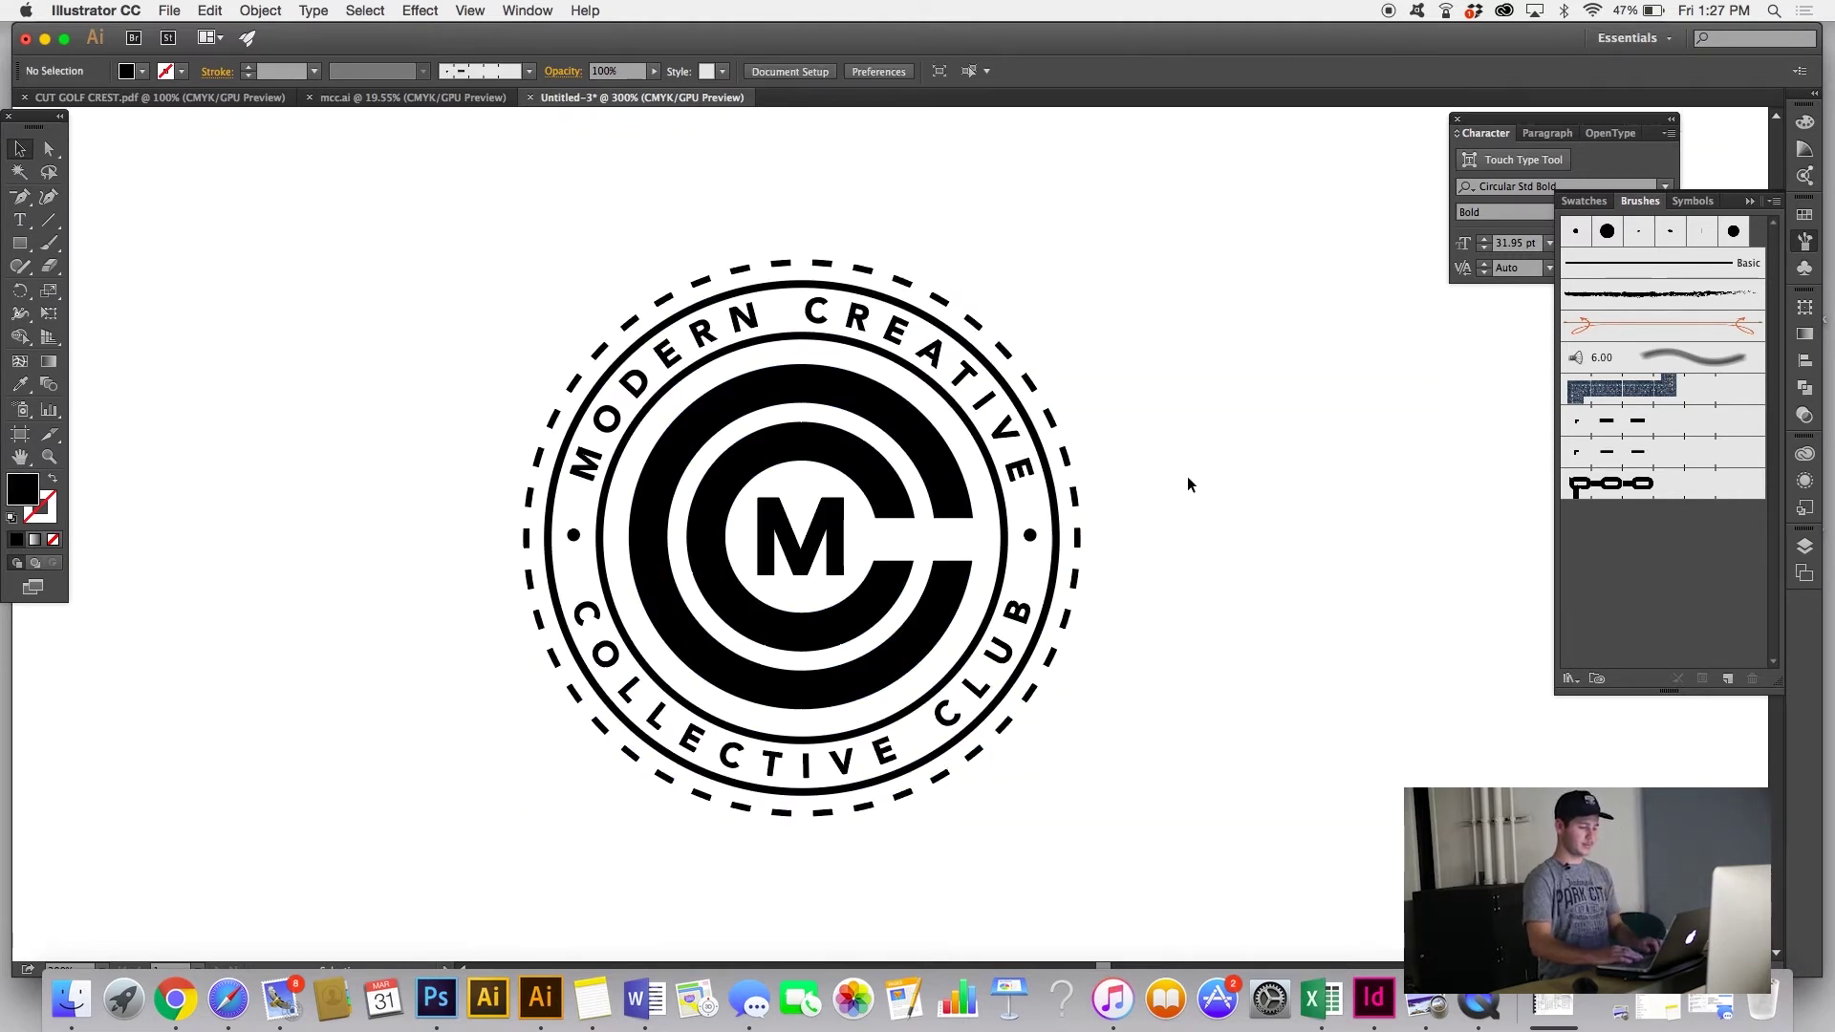
drag(1144, 832, 483, 313)
click(533, 229)
Step: Open the PANTONE+ Solid Coated swatch library, enlarge it to show more colours, and place it clear of the badge
scroll(530, 226, right, 2)
click(526, 10)
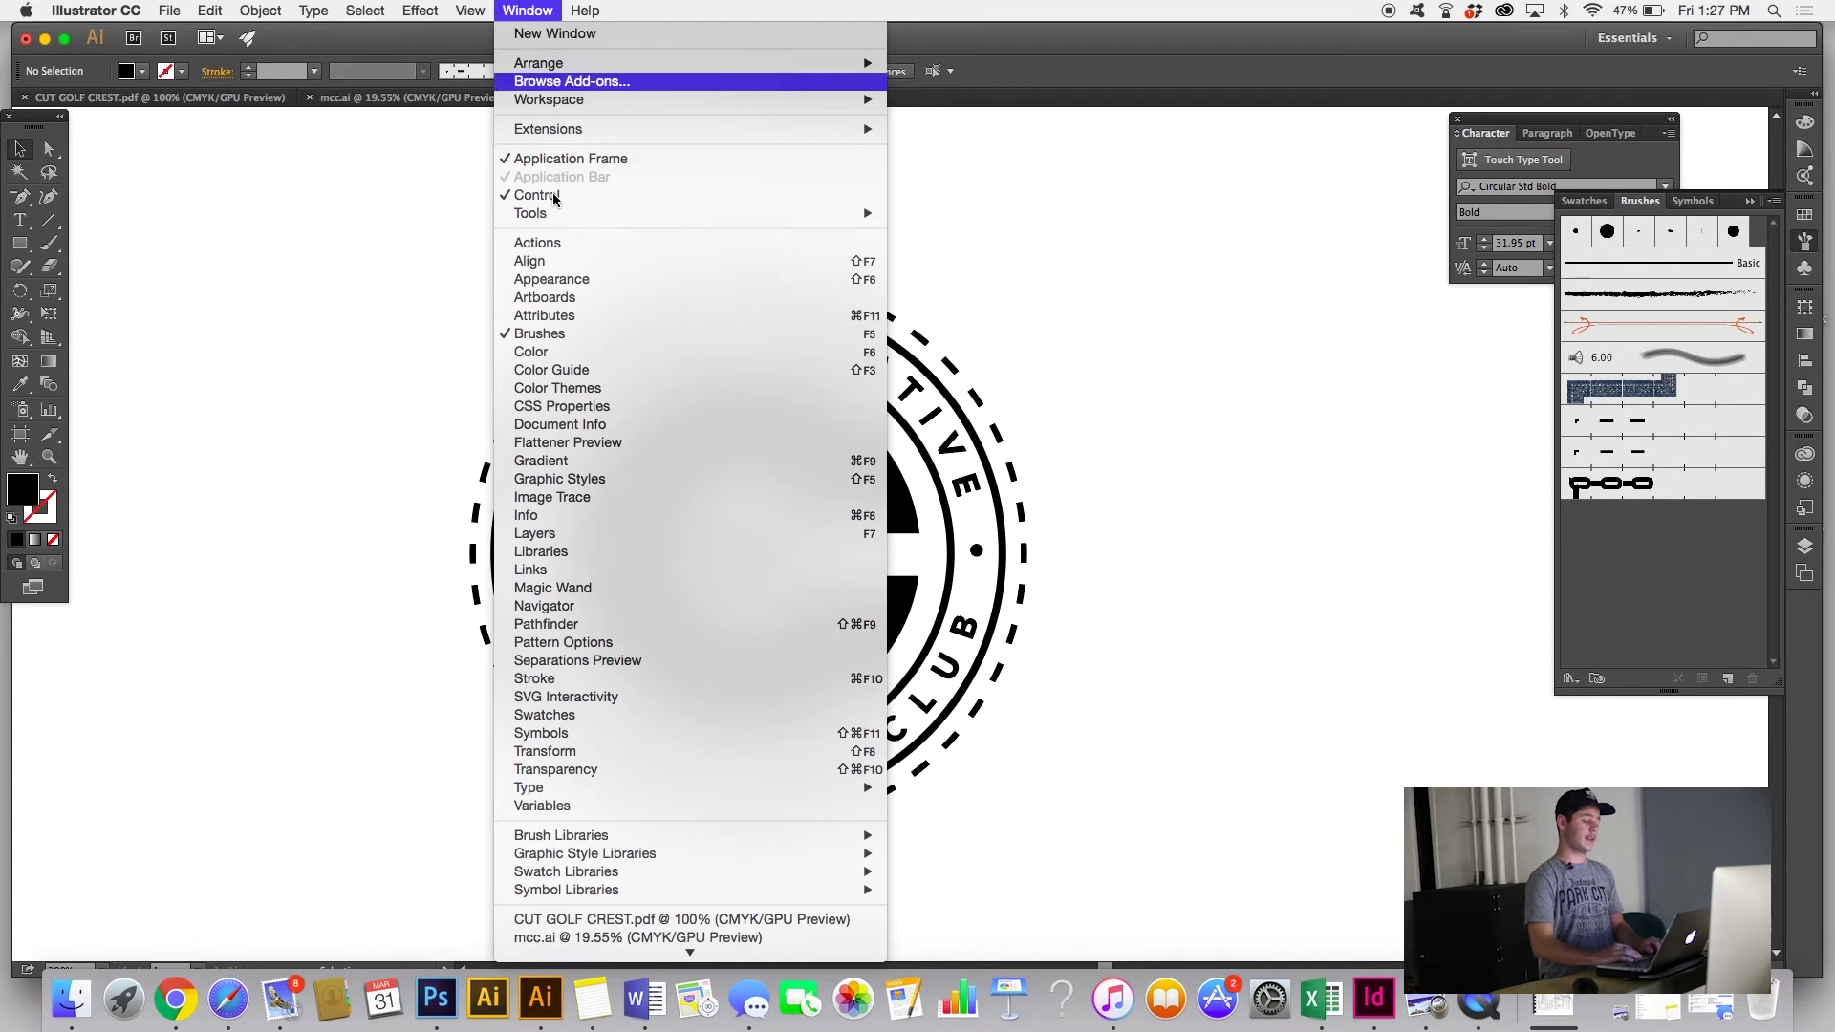
scroll(584, 388, down, 1)
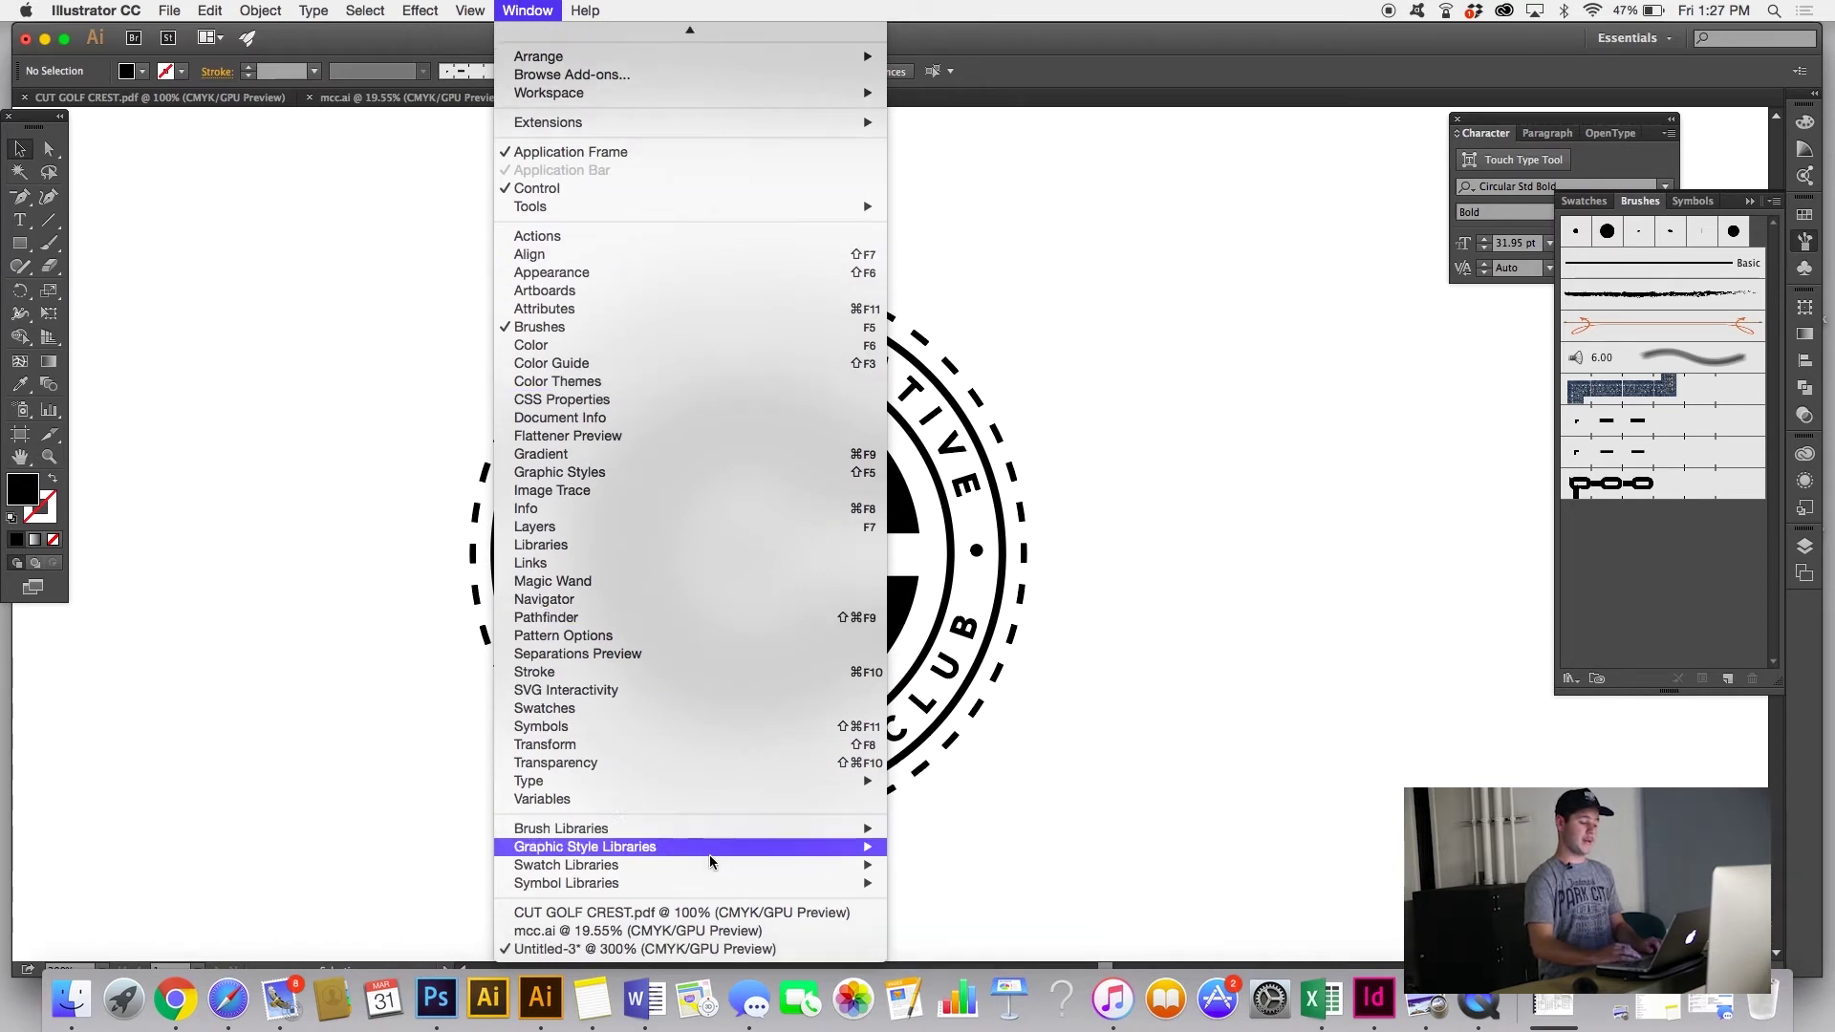
mouse_move(709, 864)
mouse_move(1014, 574)
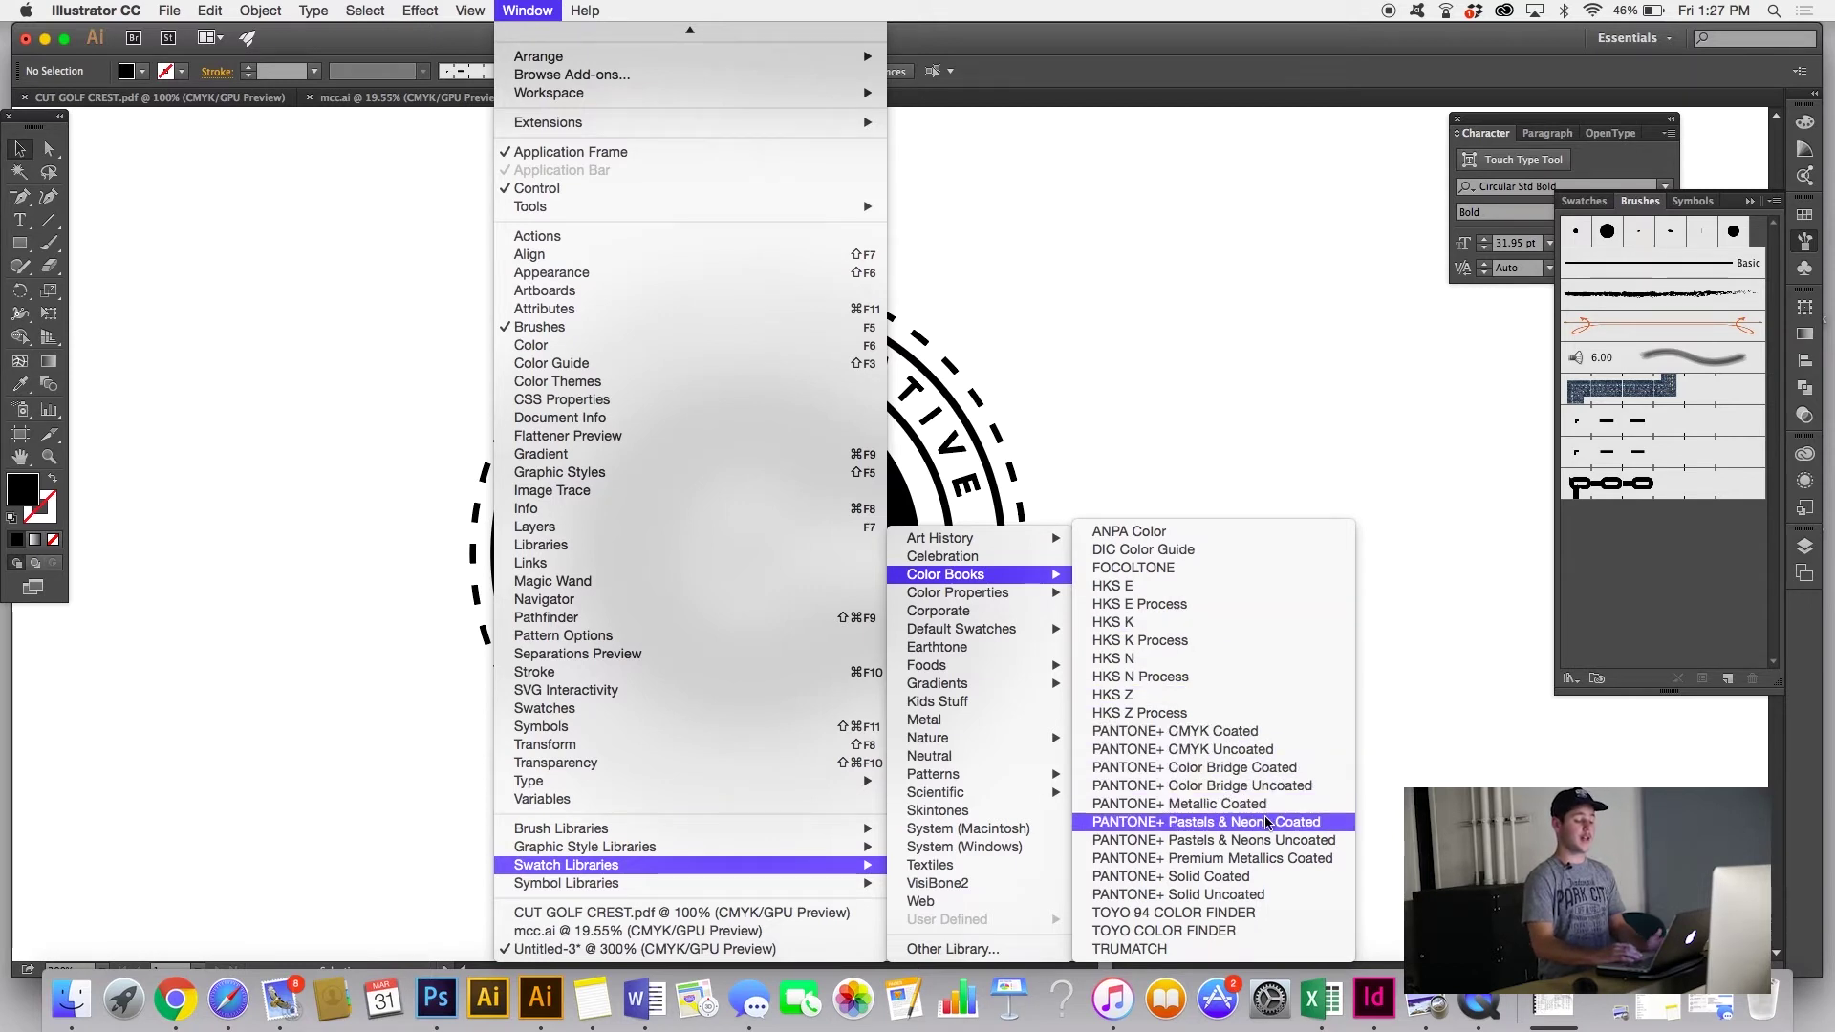
click(1262, 876)
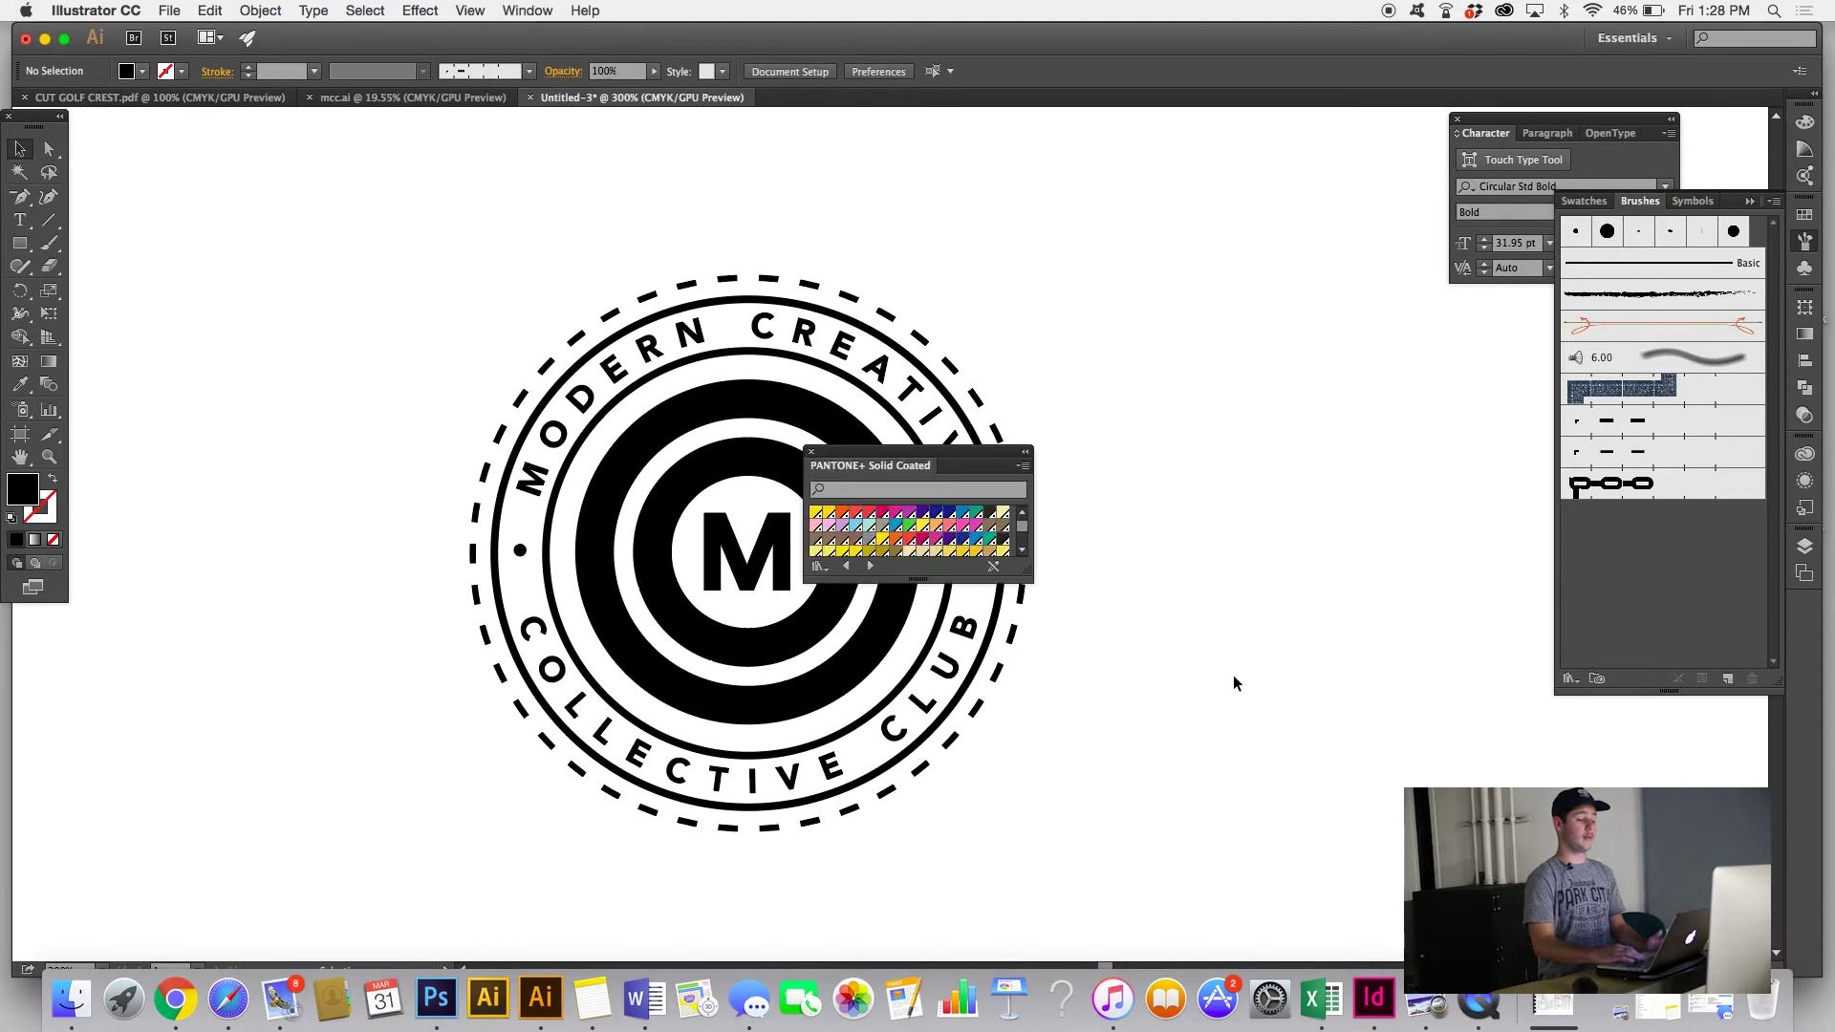
drag(1135, 435, 1385, 120)
mouse_move(1424, 242)
mouse_down()
mouse_move(1479, 365)
mouse_move(1510, 636)
mouse_move(1579, 792)
mouse_move(1615, 961)
mouse_move(1672, 960)
mouse_move(1665, 898)
mouse_move(1606, 884)
mouse_move(1608, 947)
mouse_move(1587, 920)
mouse_move(1487, 906)
mouse_move(1392, 959)
mouse_up()
drag(1321, 118, 1652, 61)
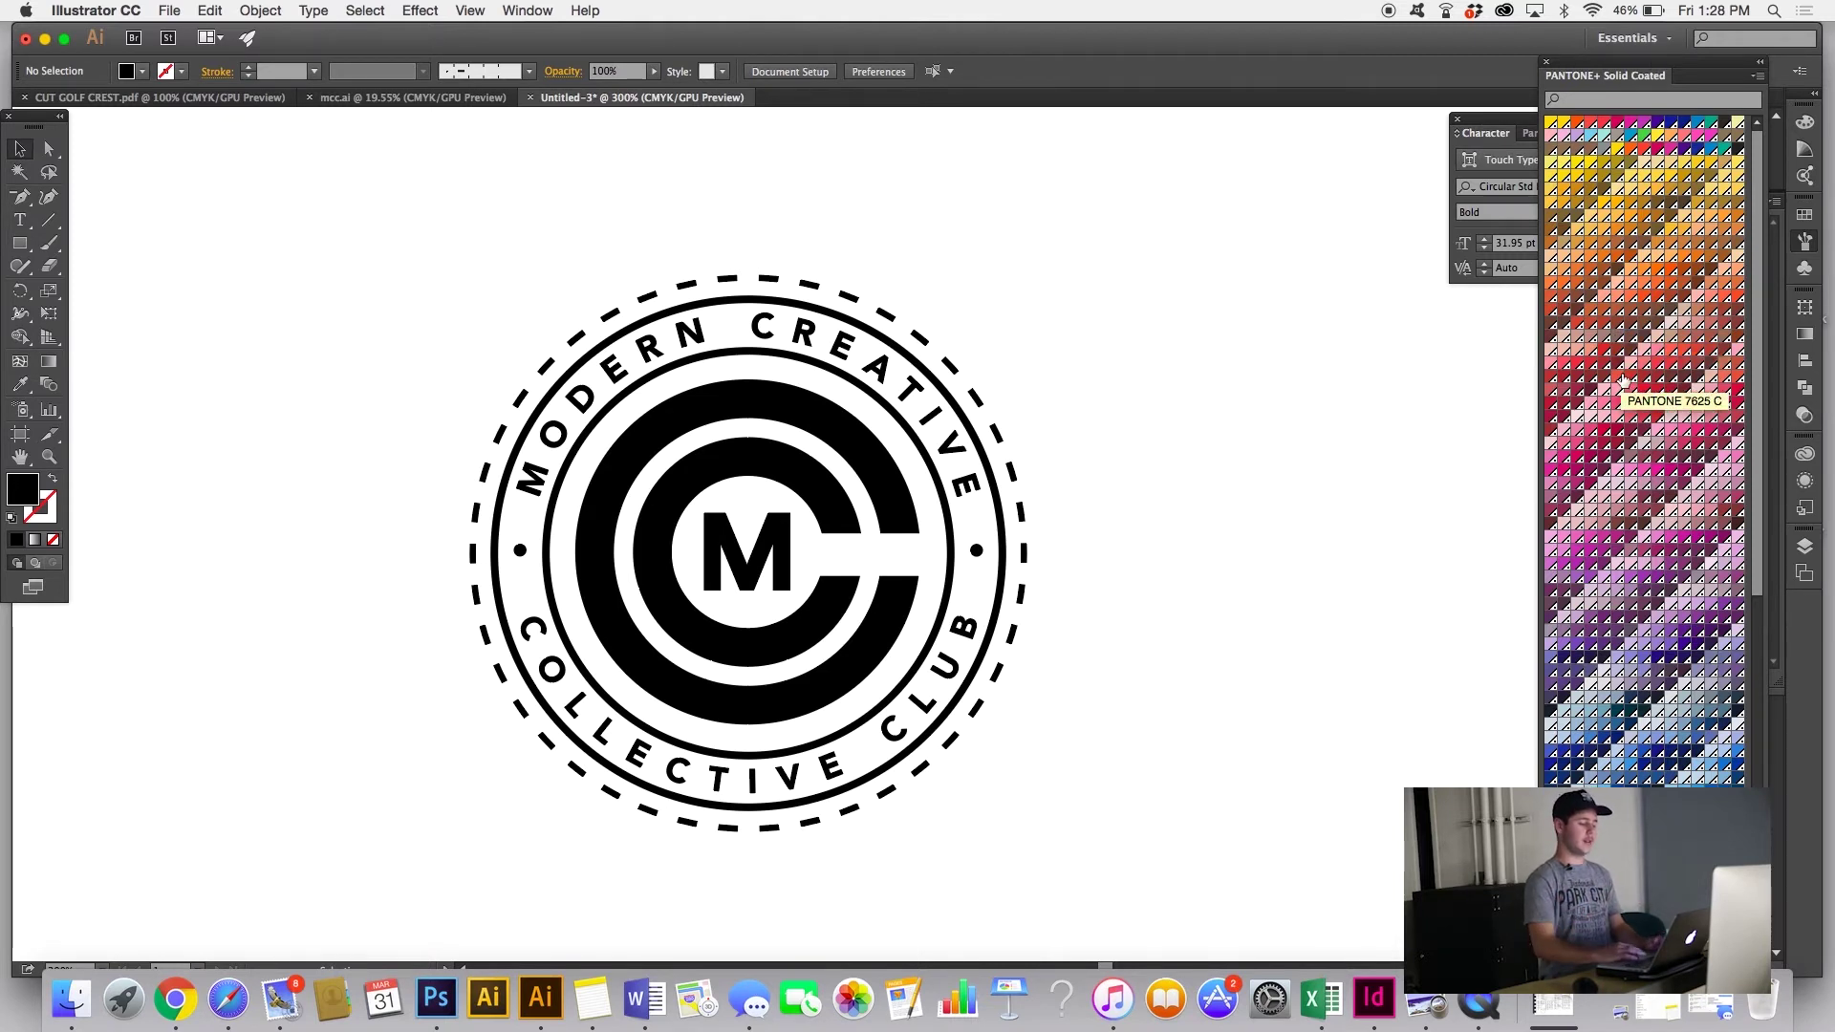
Step: Sample a pale blue Pantone swatch and fill the inner C, outer C and both thin solid rings, undoing the outer ring's fill
click(23, 386)
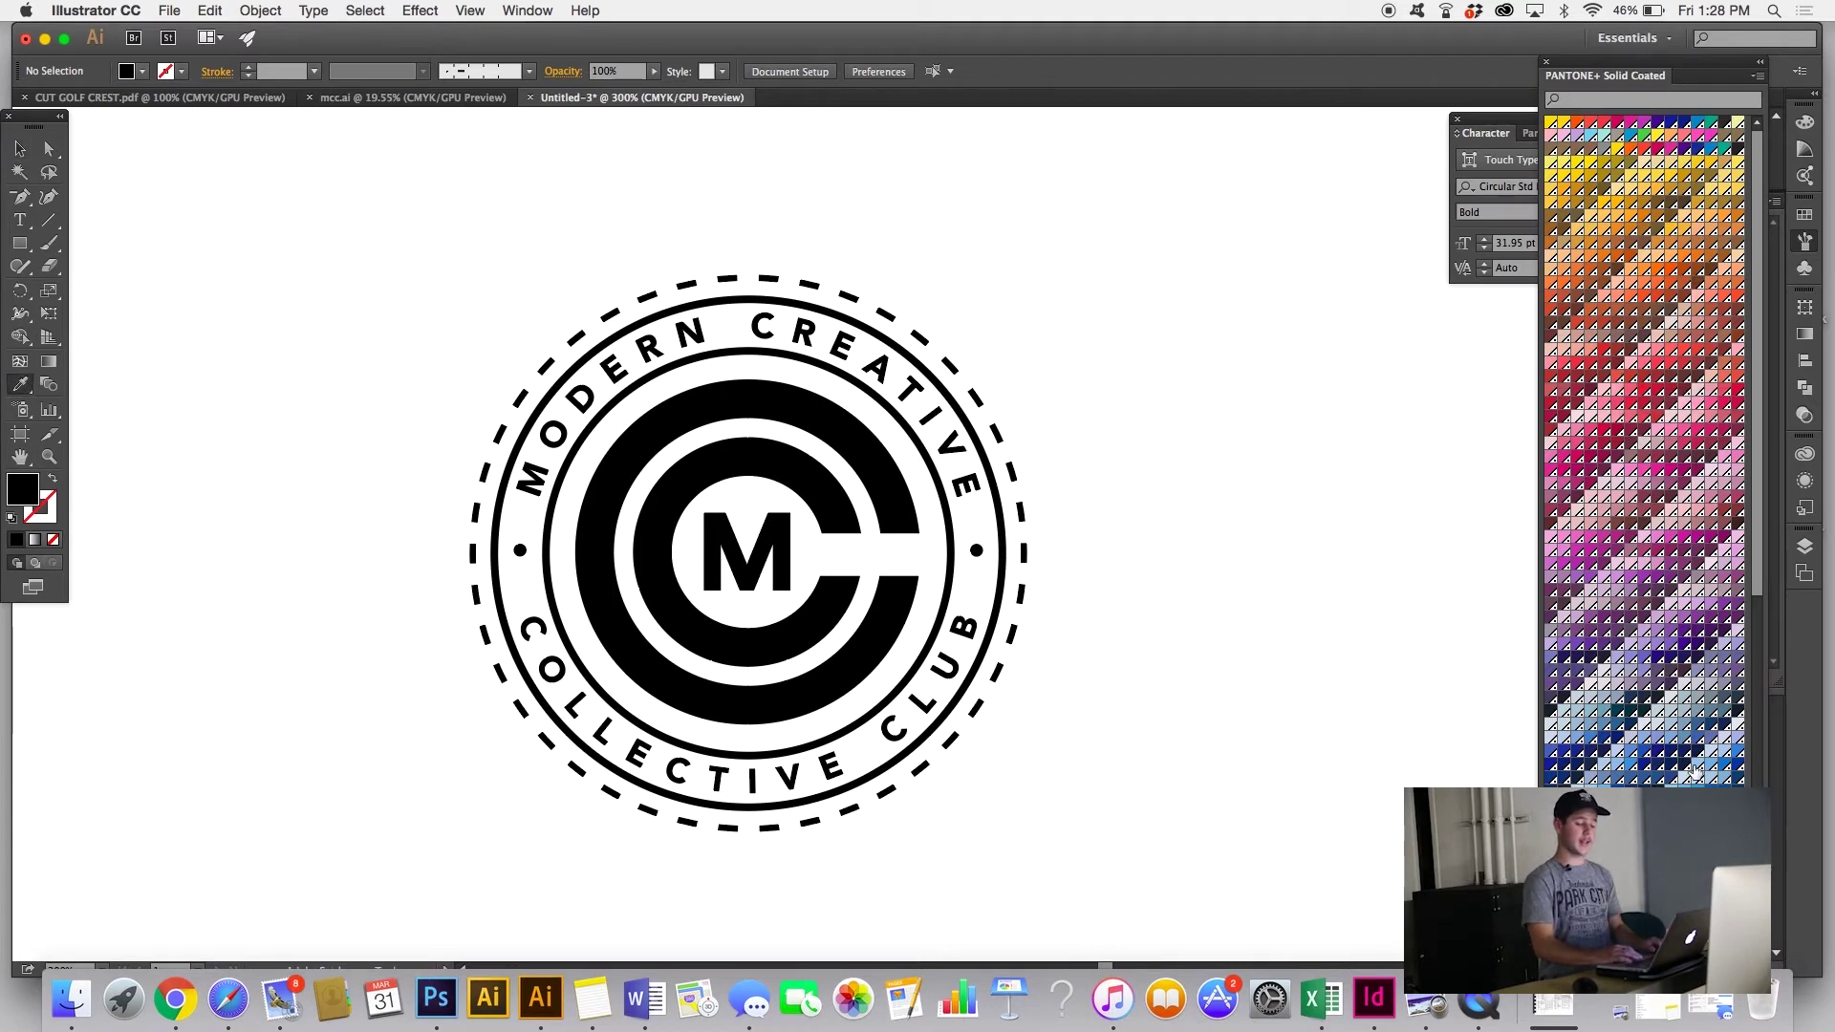
click(1660, 726)
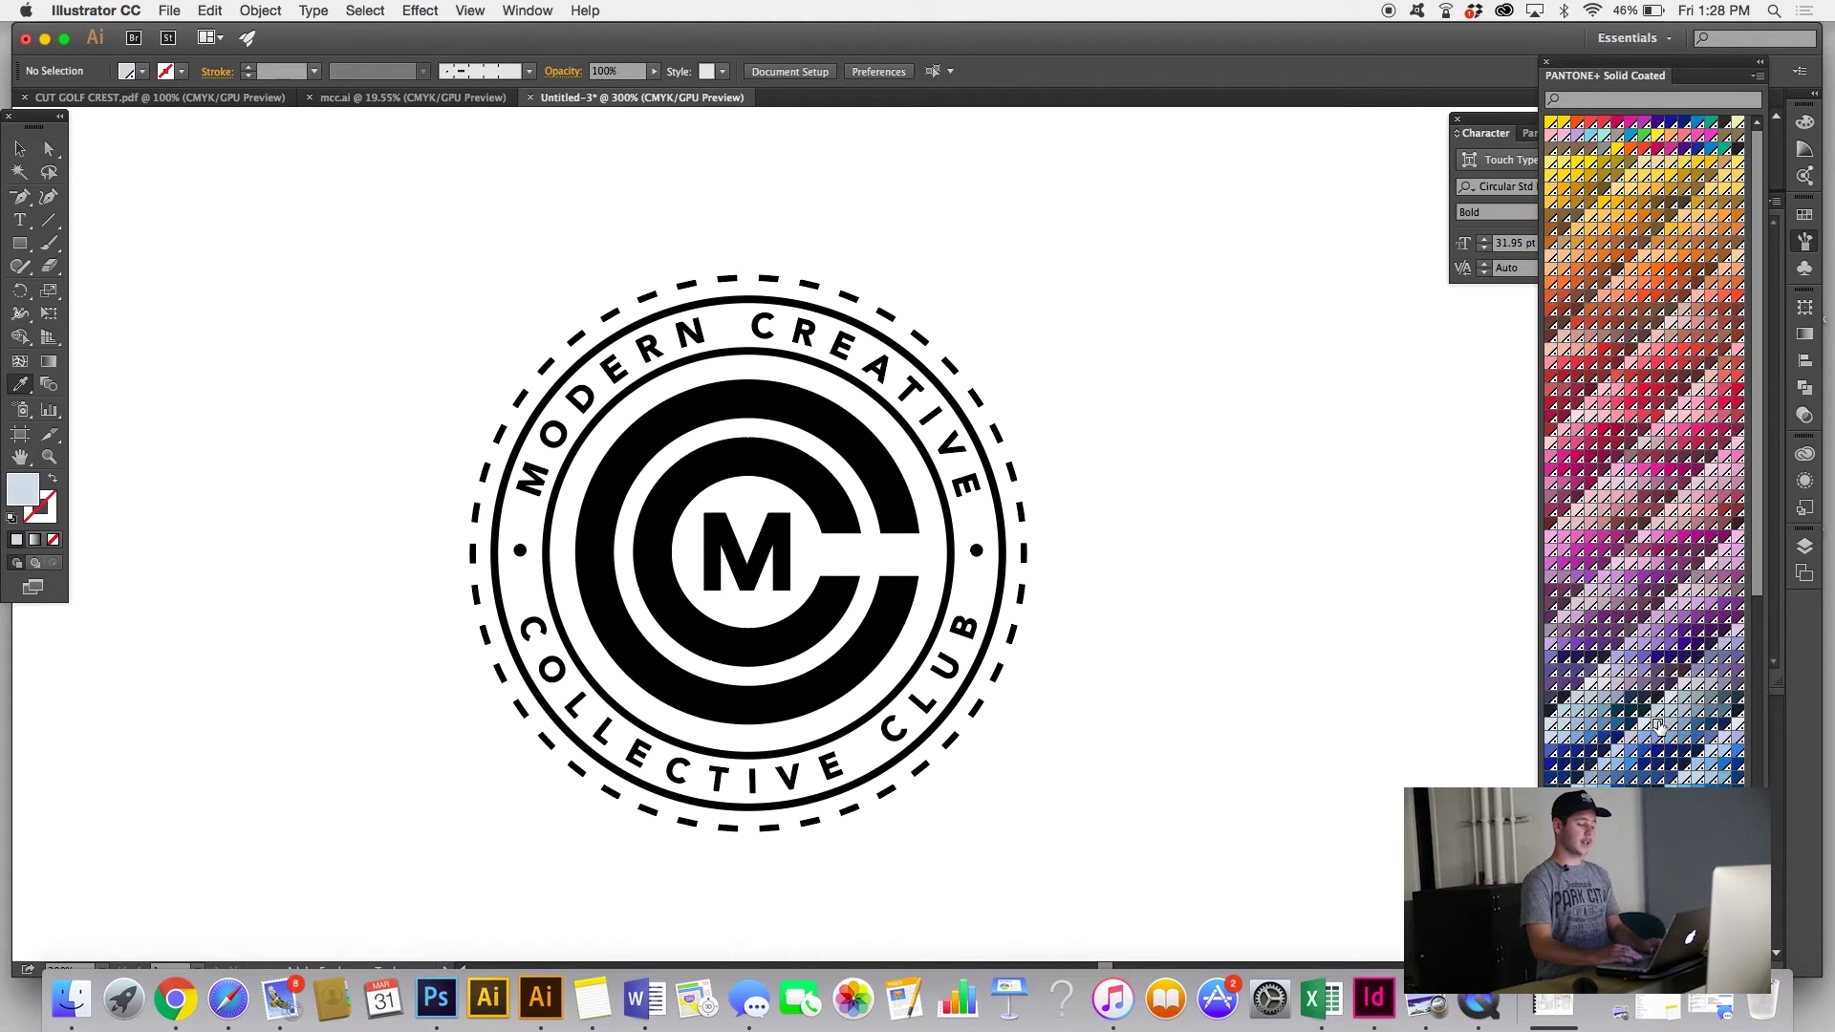
click(768, 608)
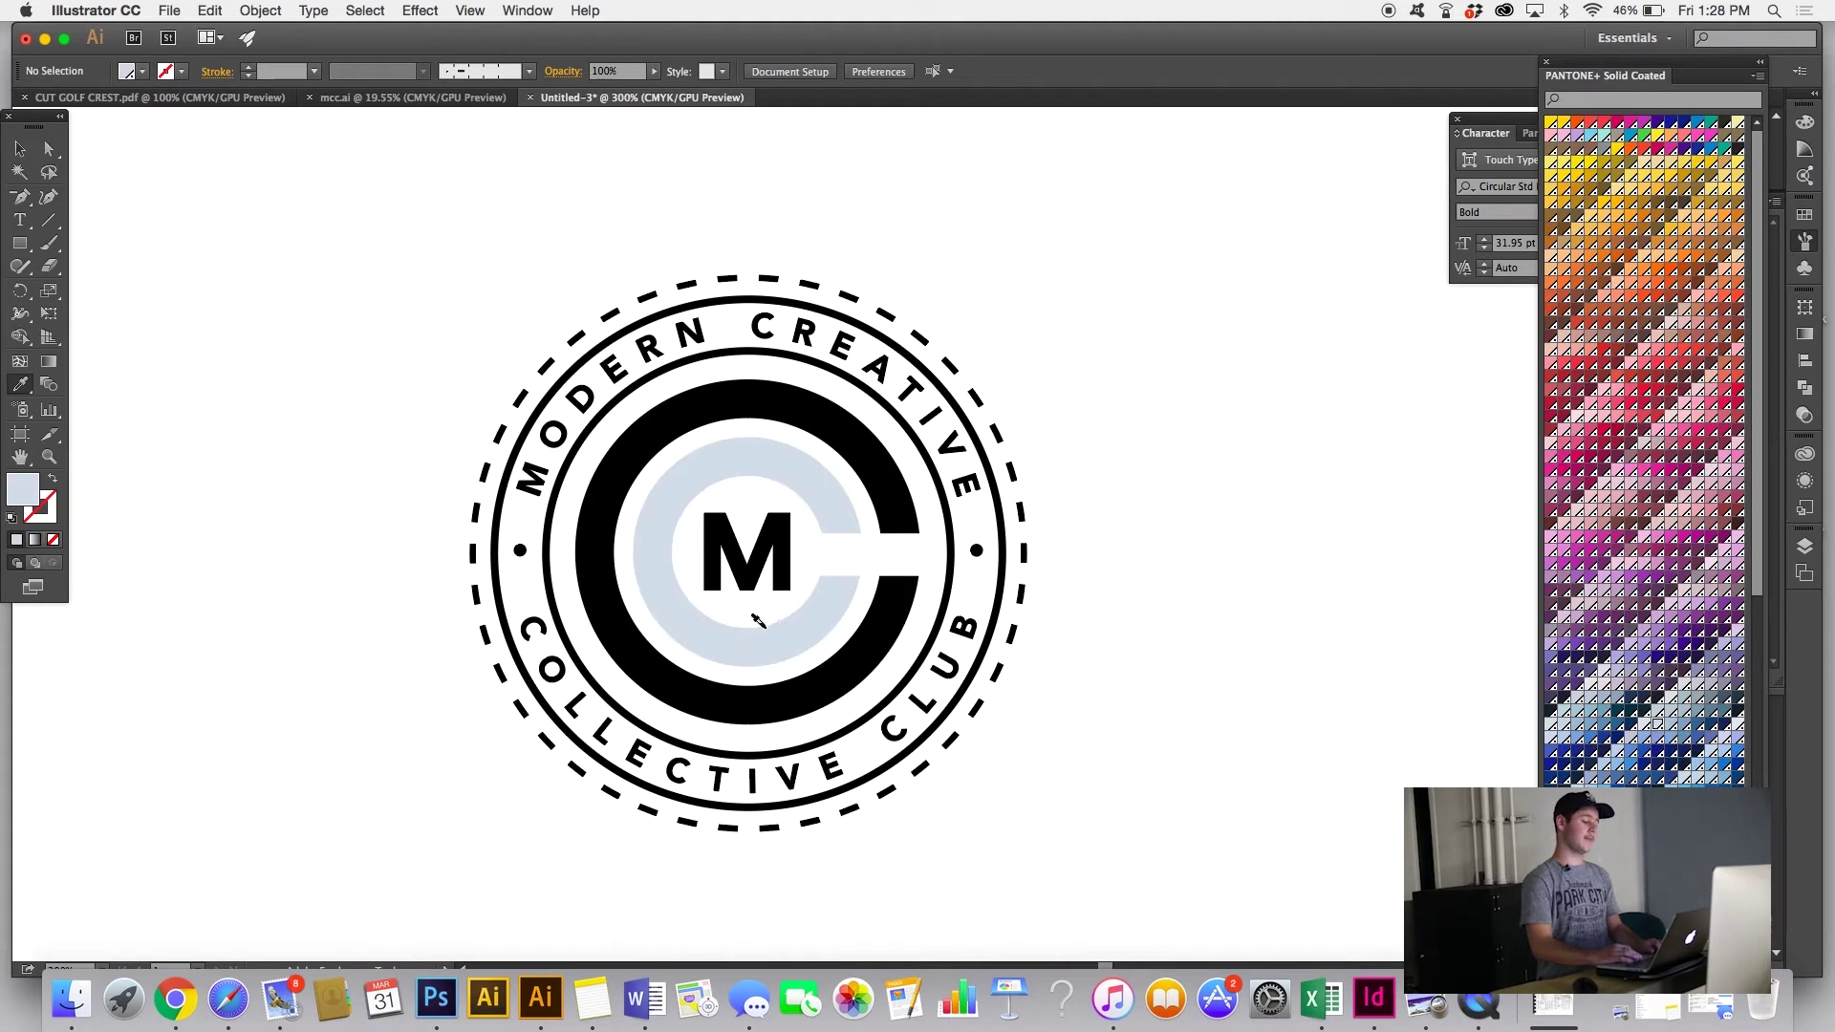
click(674, 679)
click(614, 705)
click(575, 733)
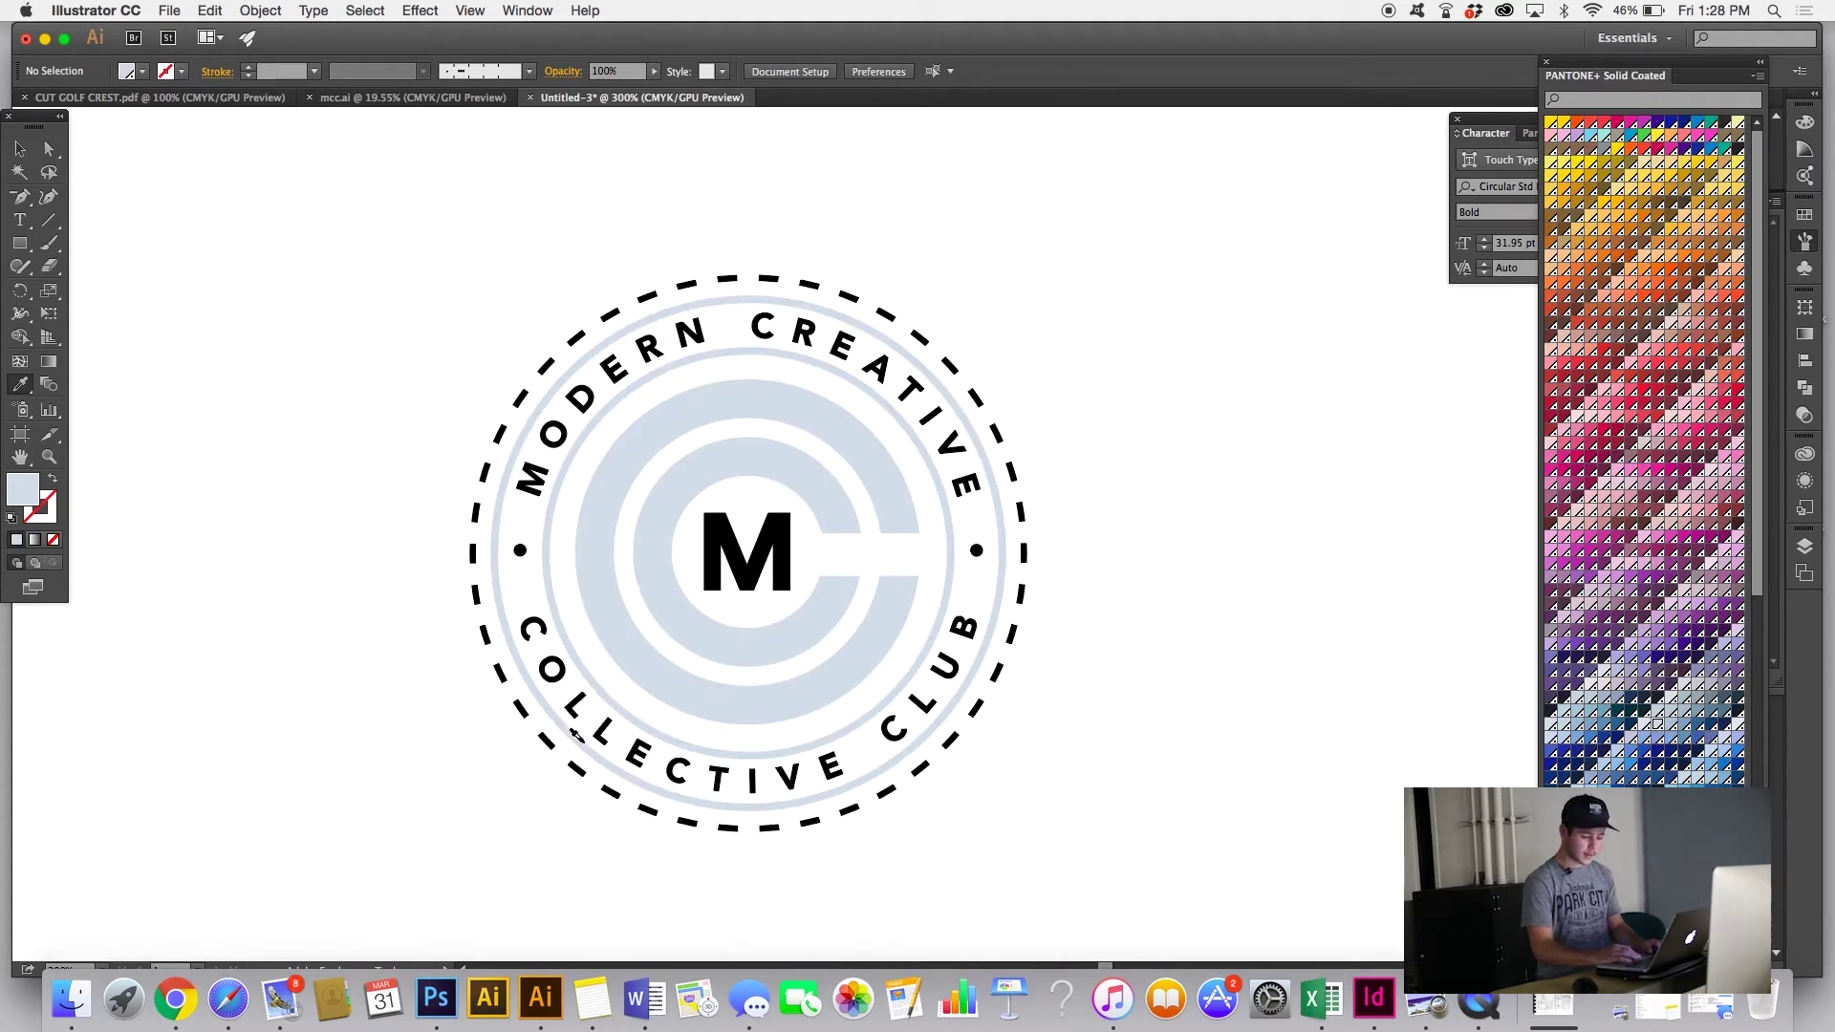
key(super+z)
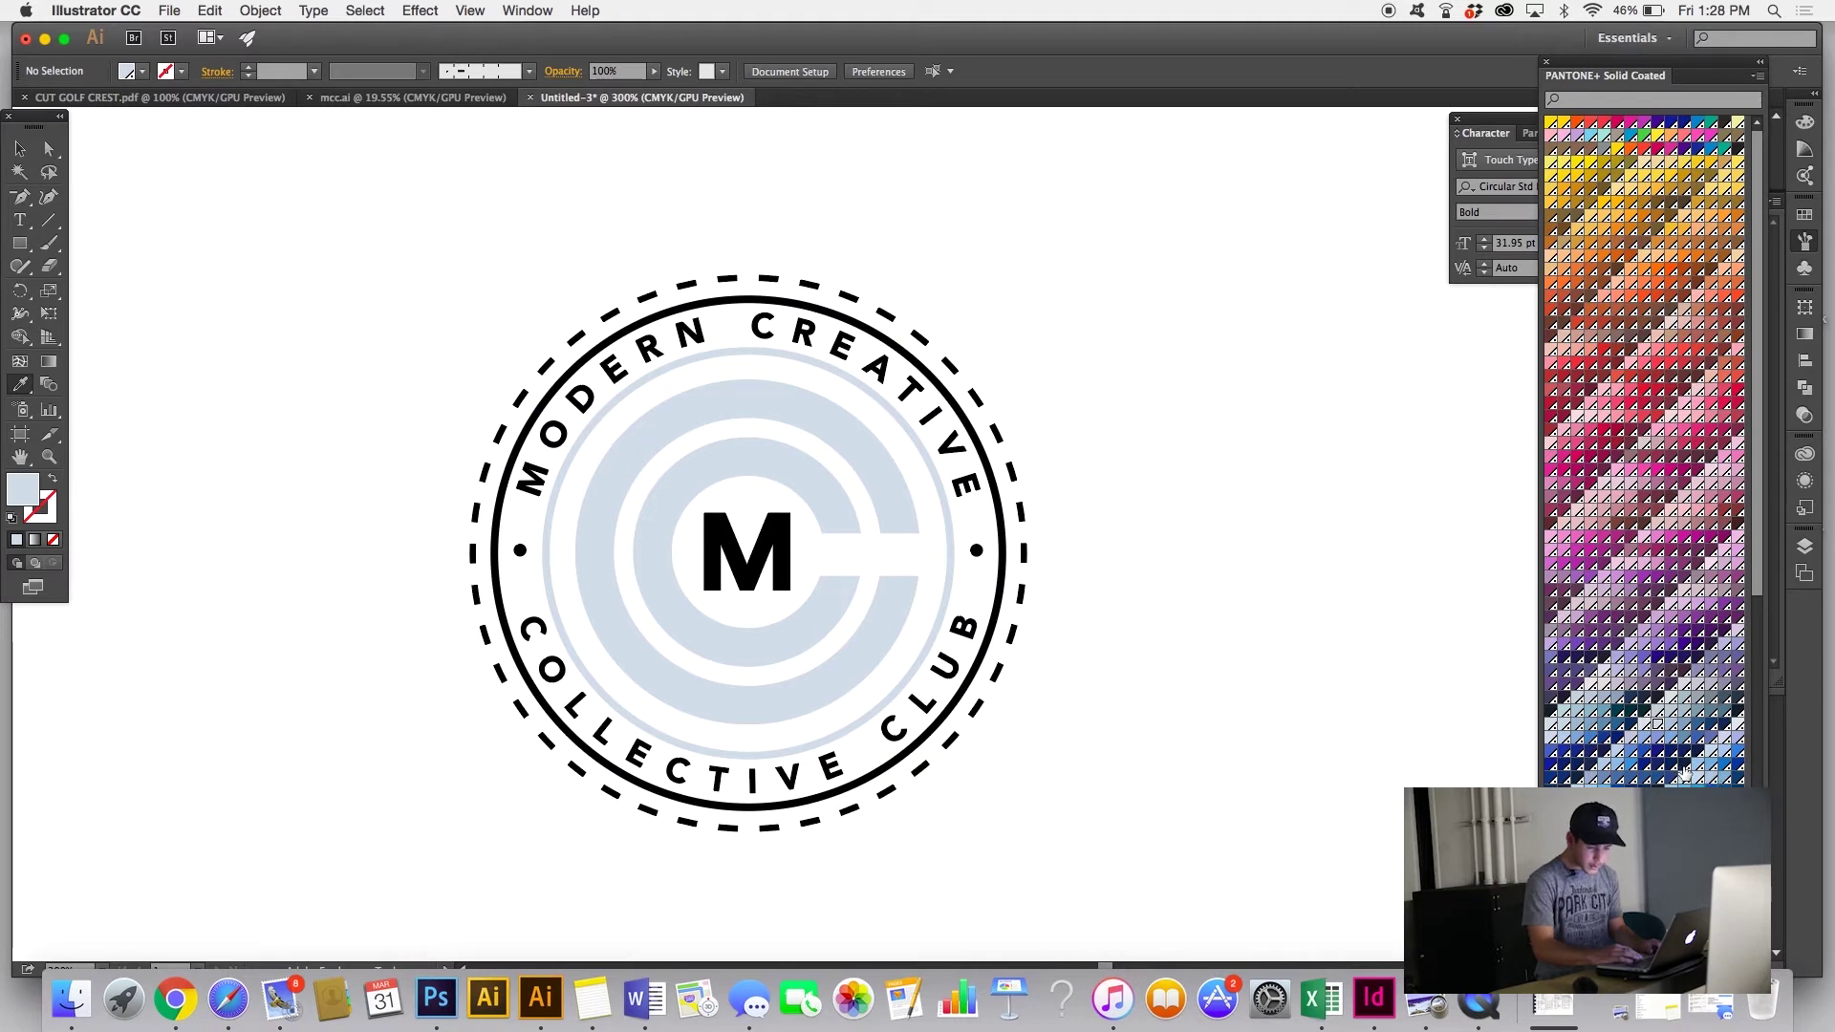
Step: Recolour the outer C with a light blue Pantone swatch and the thin inner ring with a slightly darker medium blue
click(1673, 728)
click(880, 627)
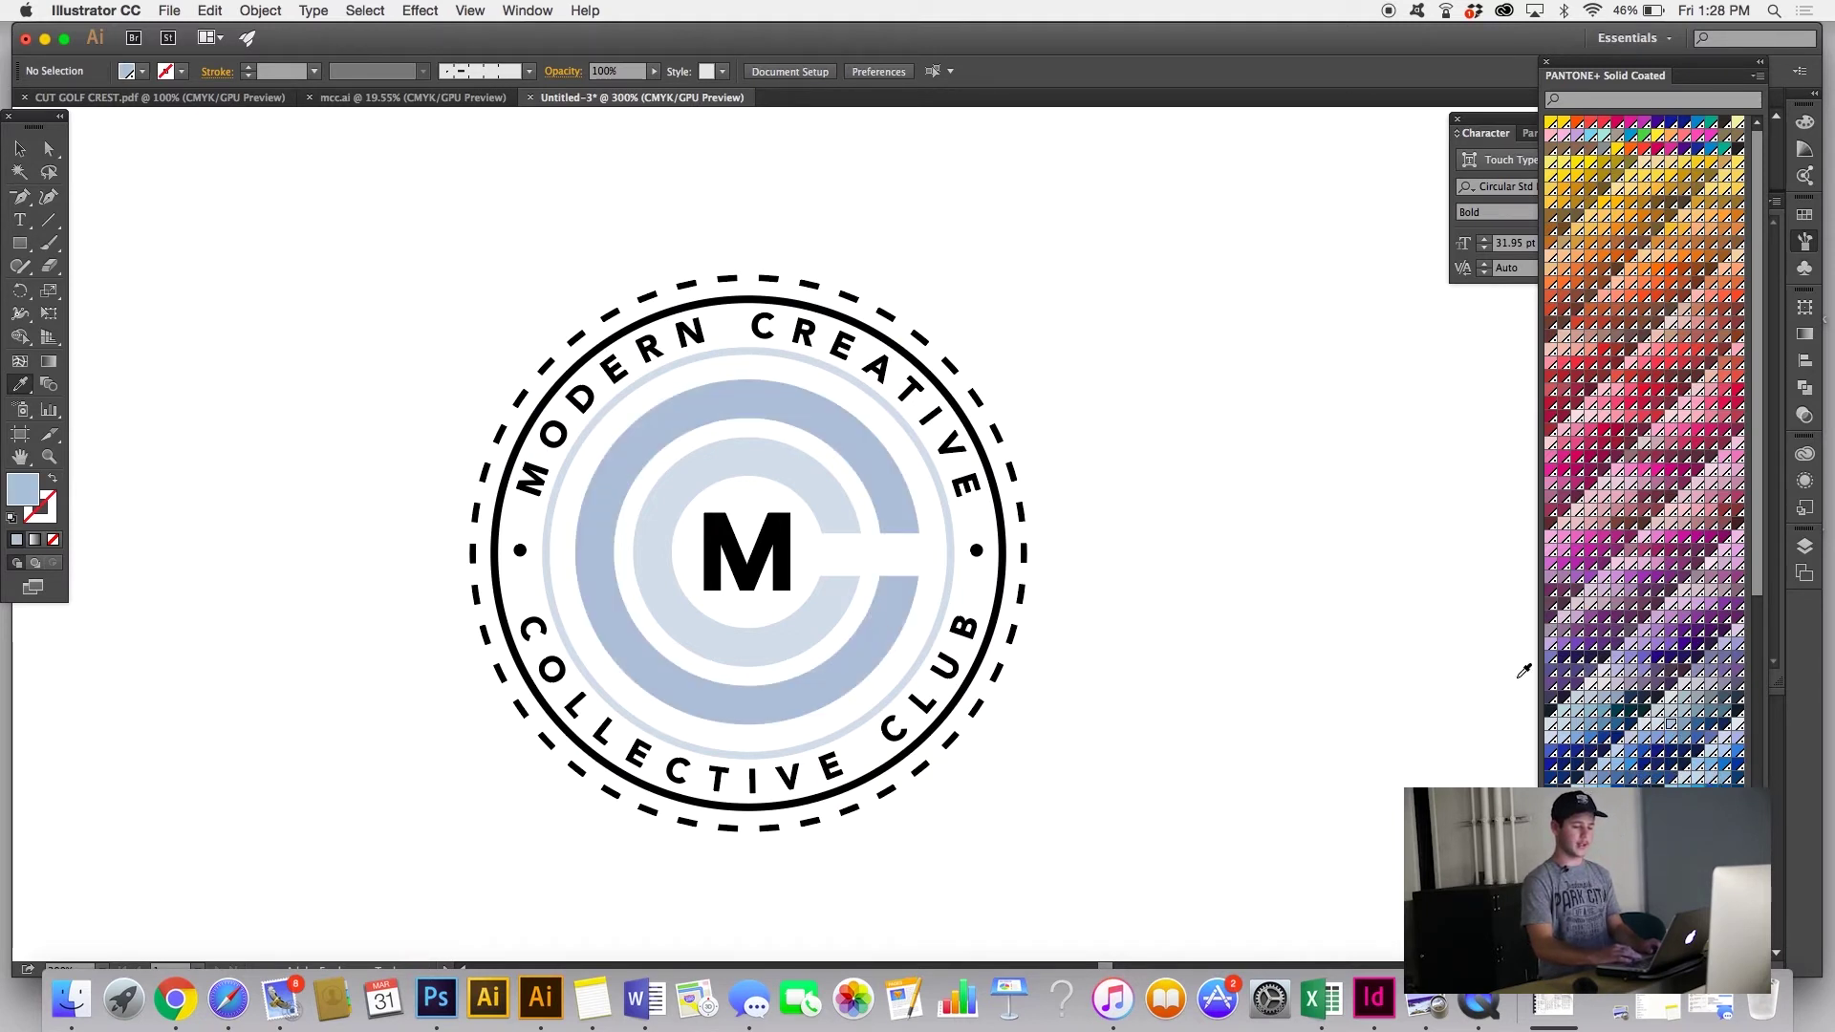
click(1685, 724)
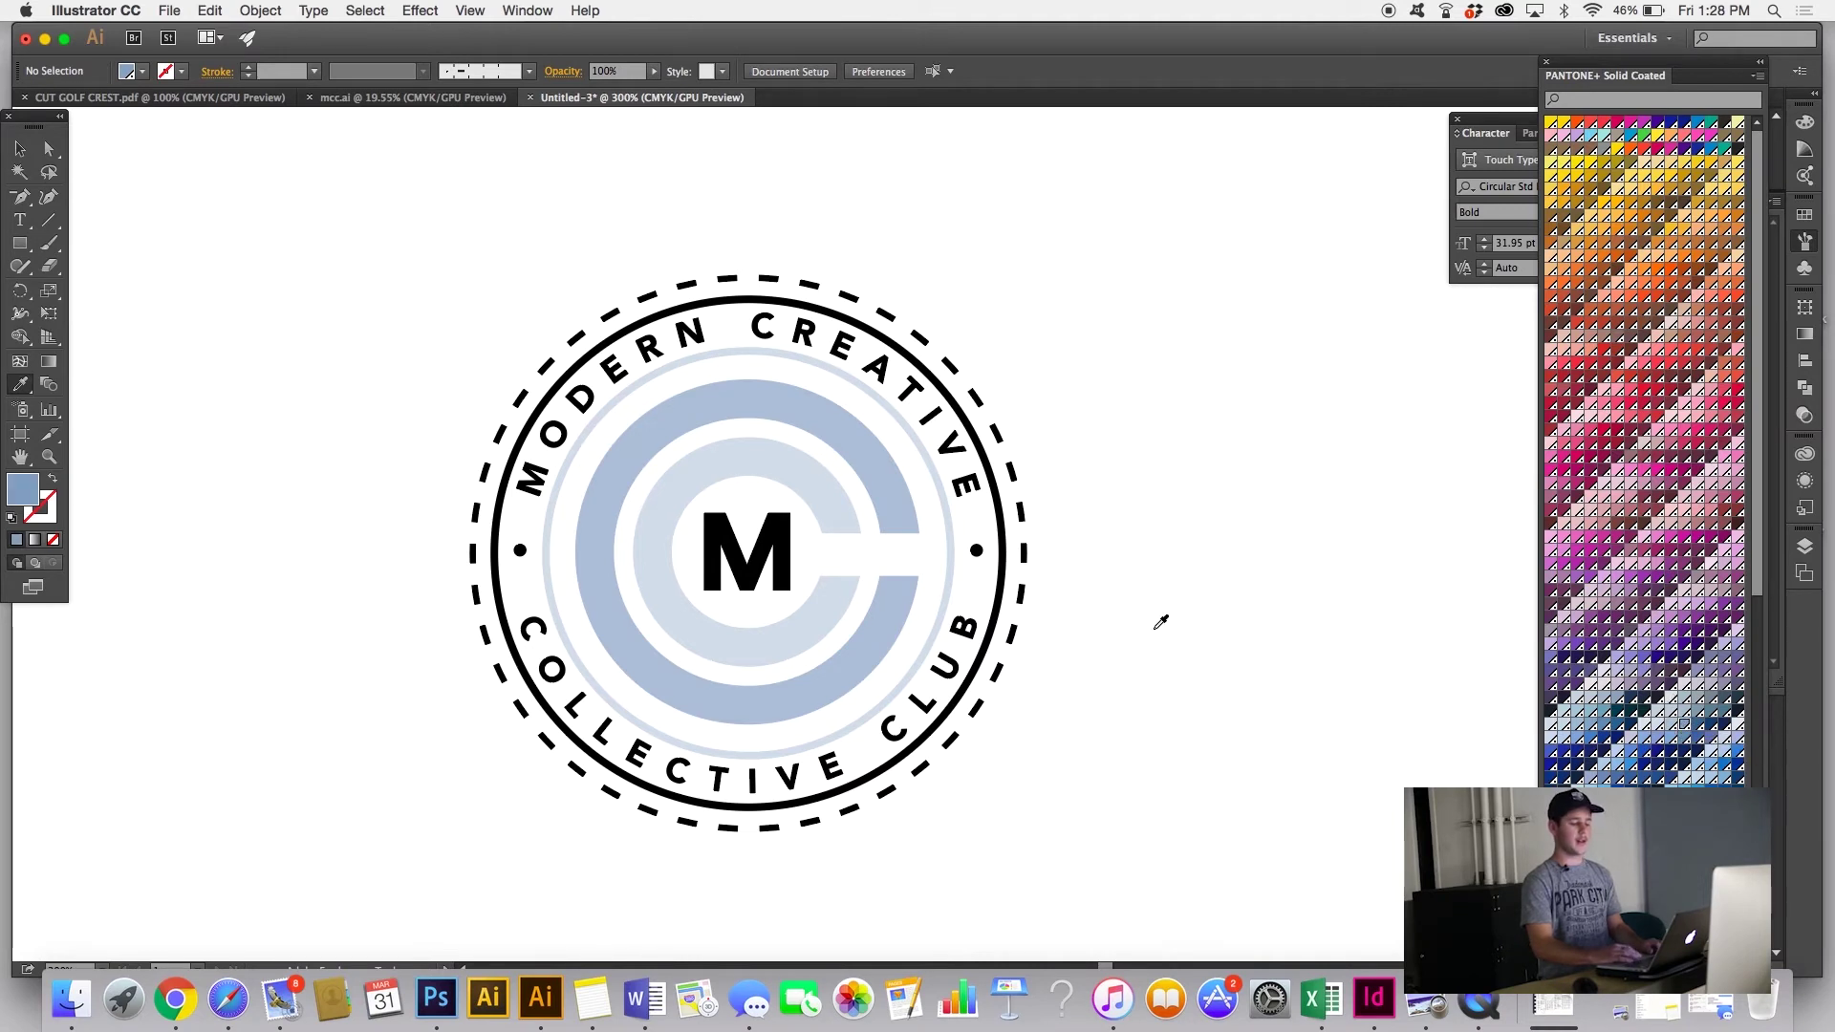
click(926, 654)
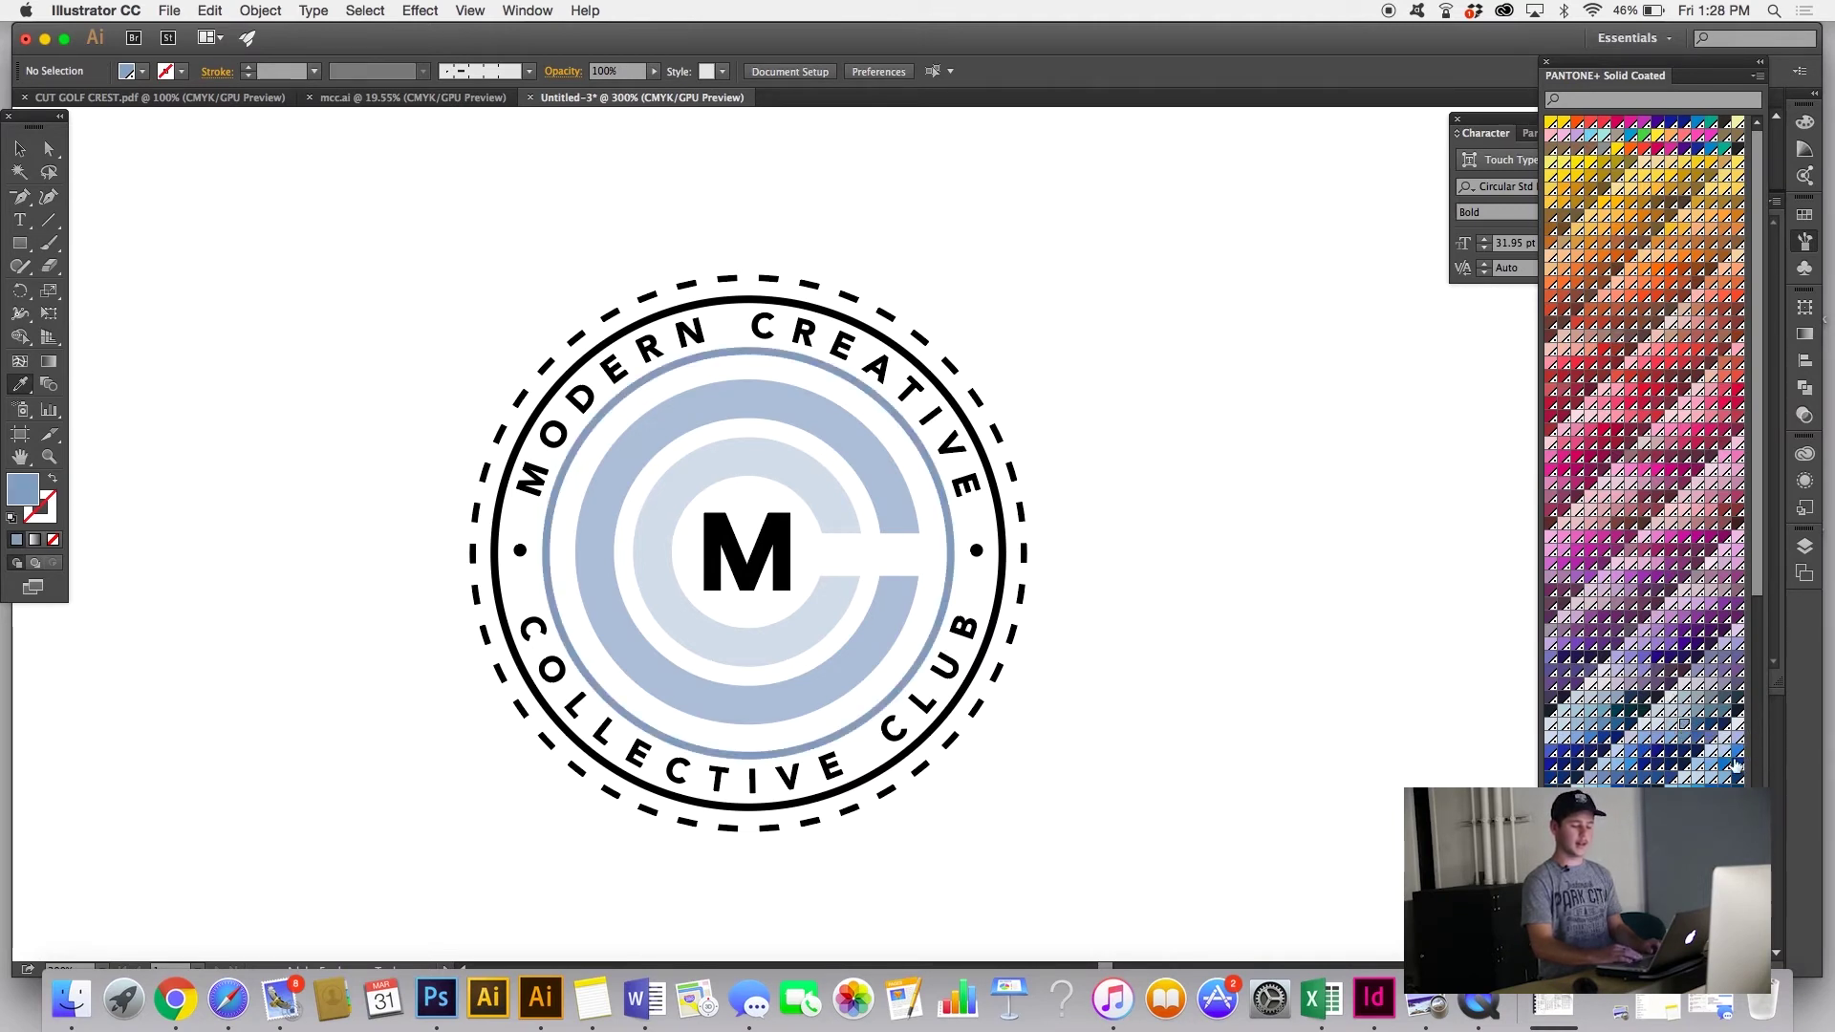
Step: Isolate the badge's circular text group and fill all of its lettering and the two side dots with dark navy blue
click(1697, 726)
double_click(959, 718)
click(925, 724)
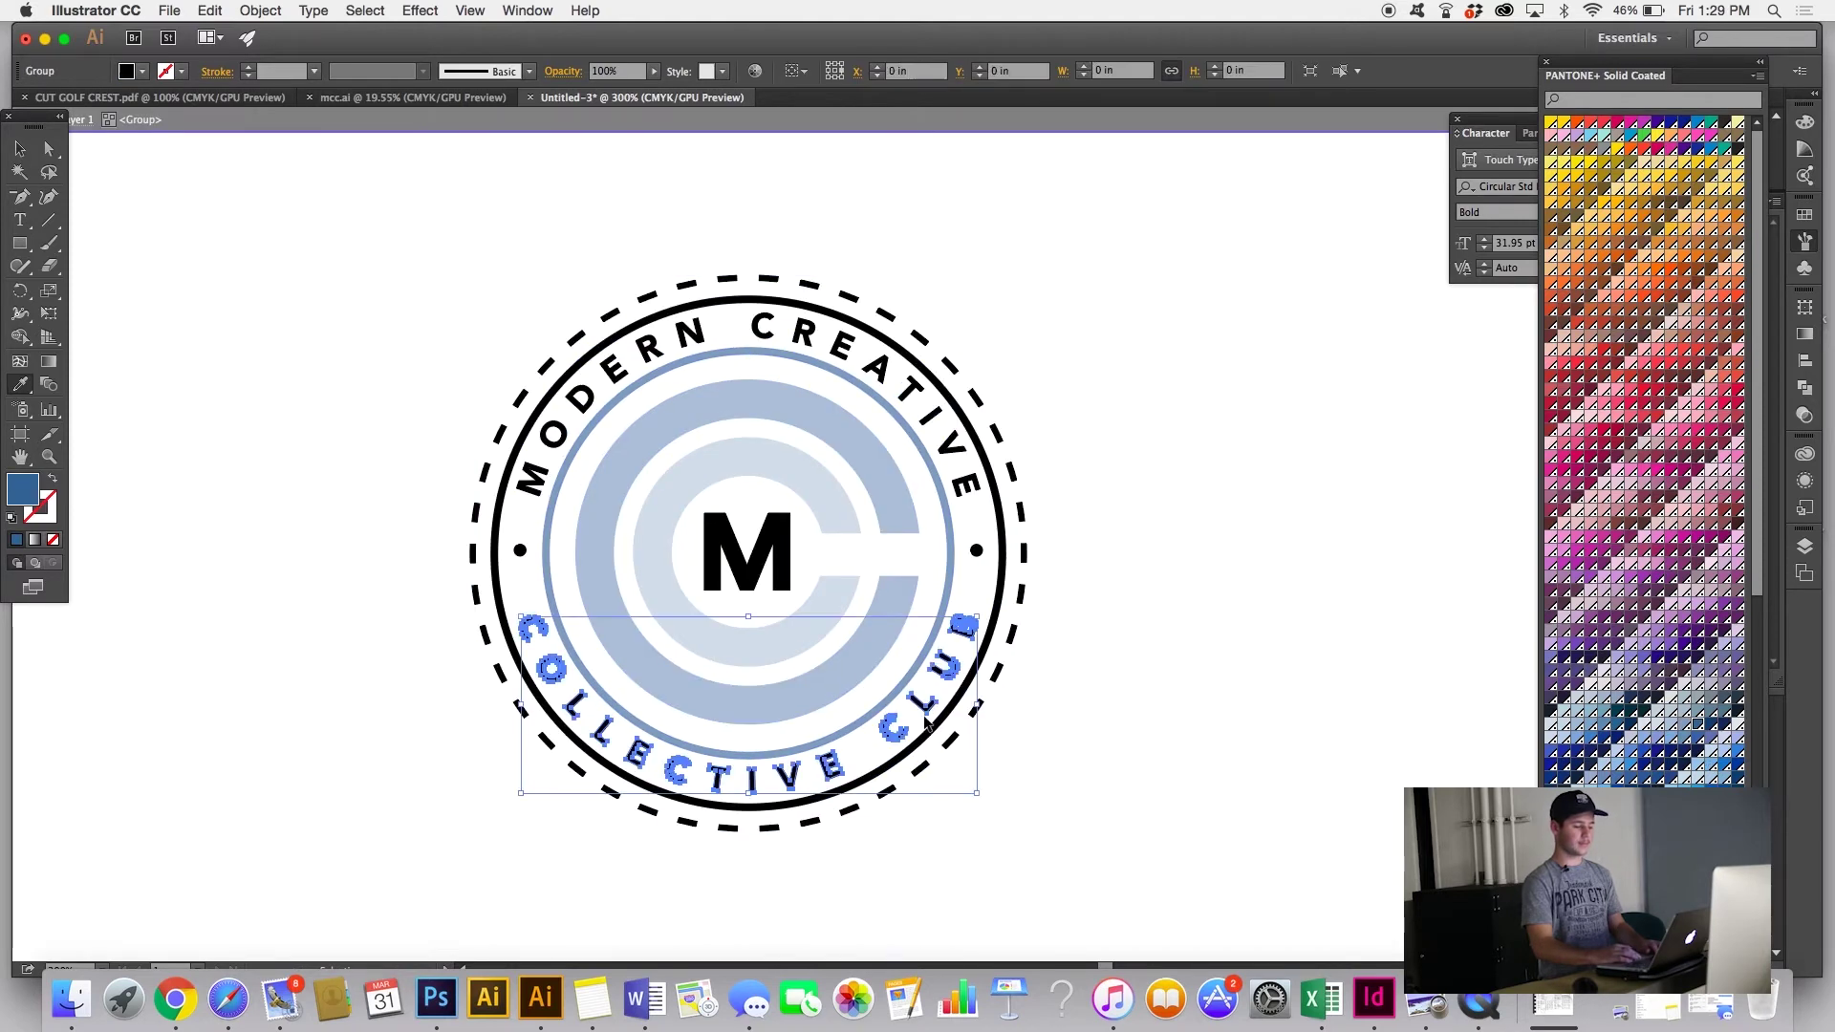
key(super+a)
click(1711, 725)
click(1235, 694)
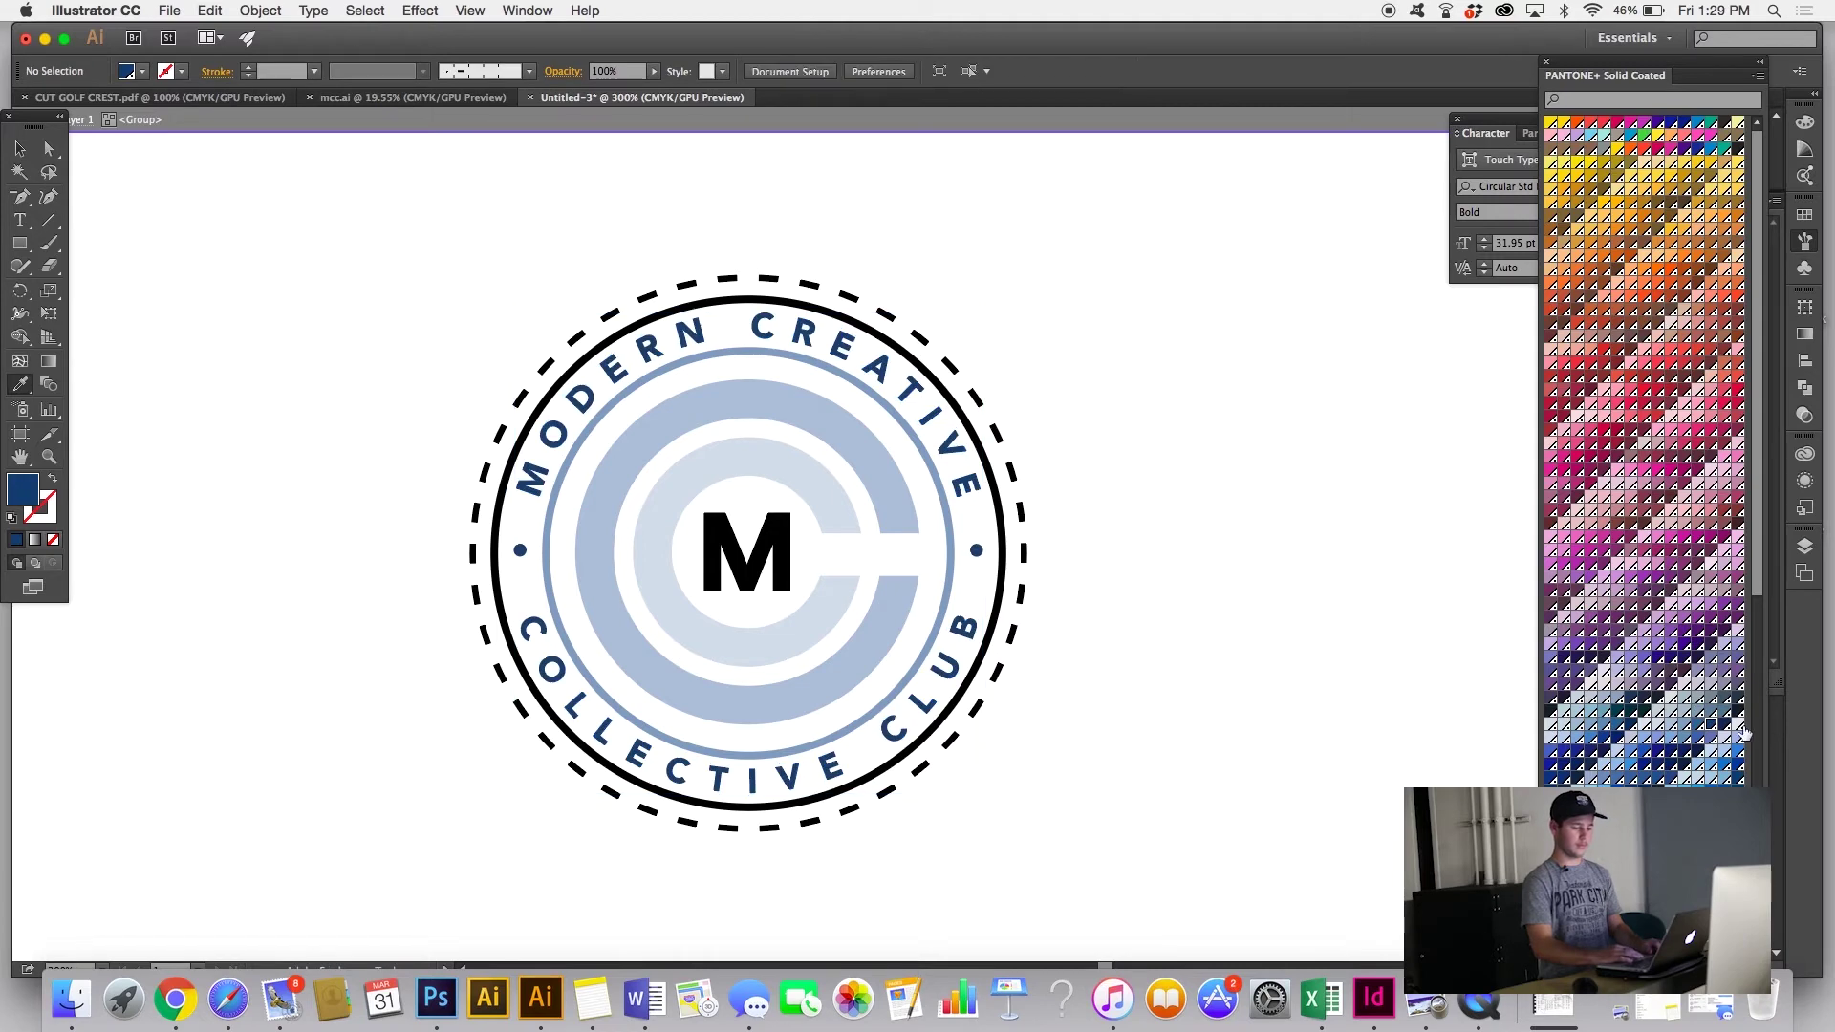
Step: Fill the outer solid ring with a dark navy Pantone swatch and the dashed ring with a pale grey-blue Pantone swatch
click(1724, 725)
alt+click(987, 635)
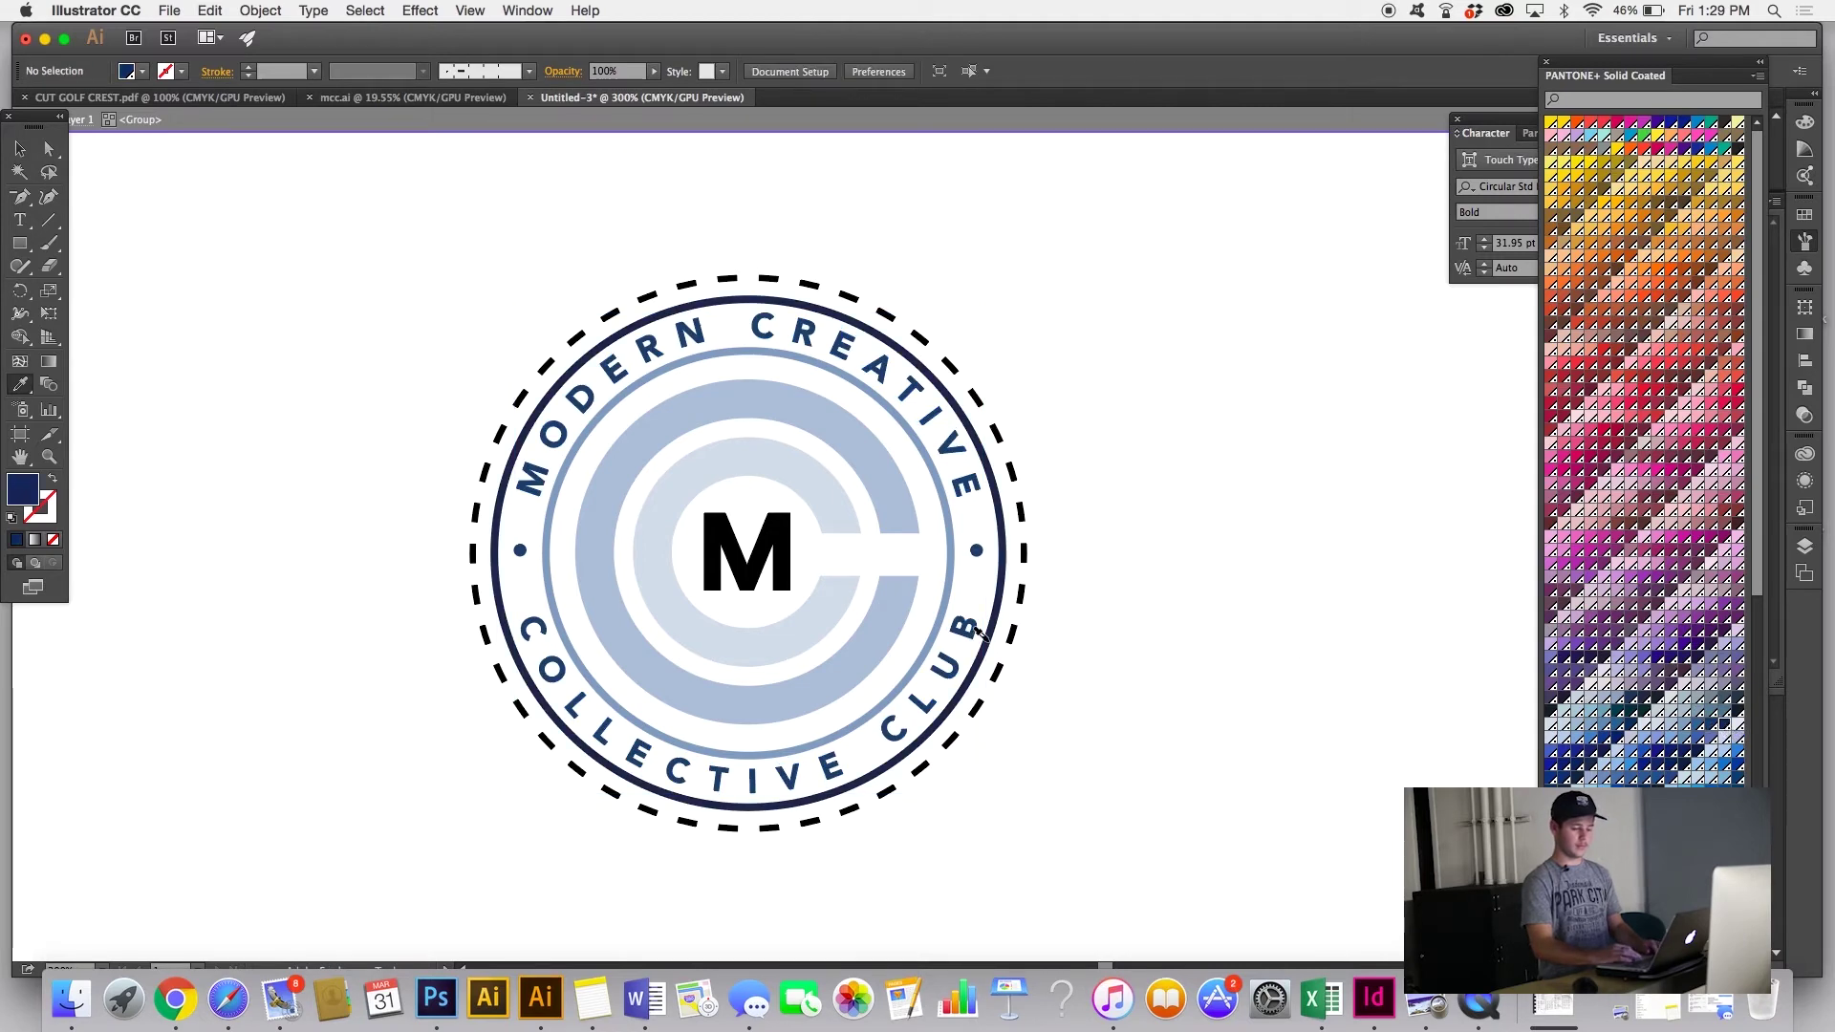
click(1004, 679)
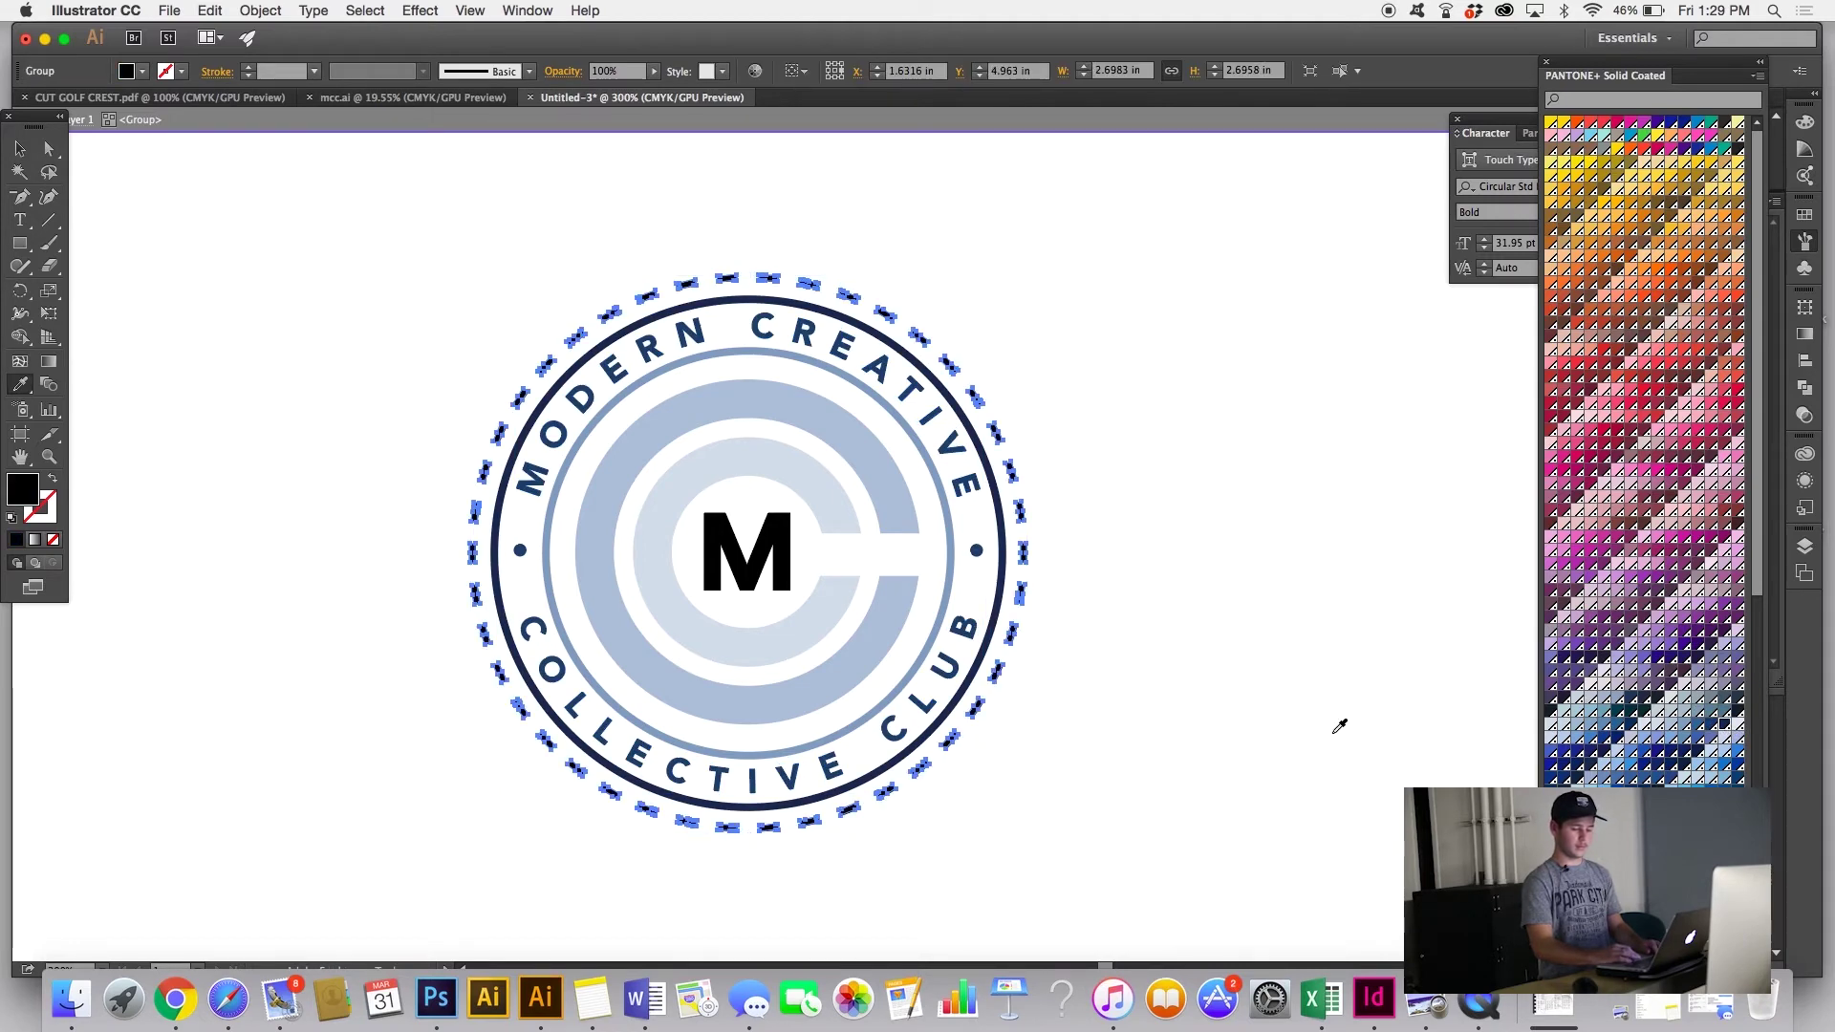
click(1738, 724)
click(1341, 690)
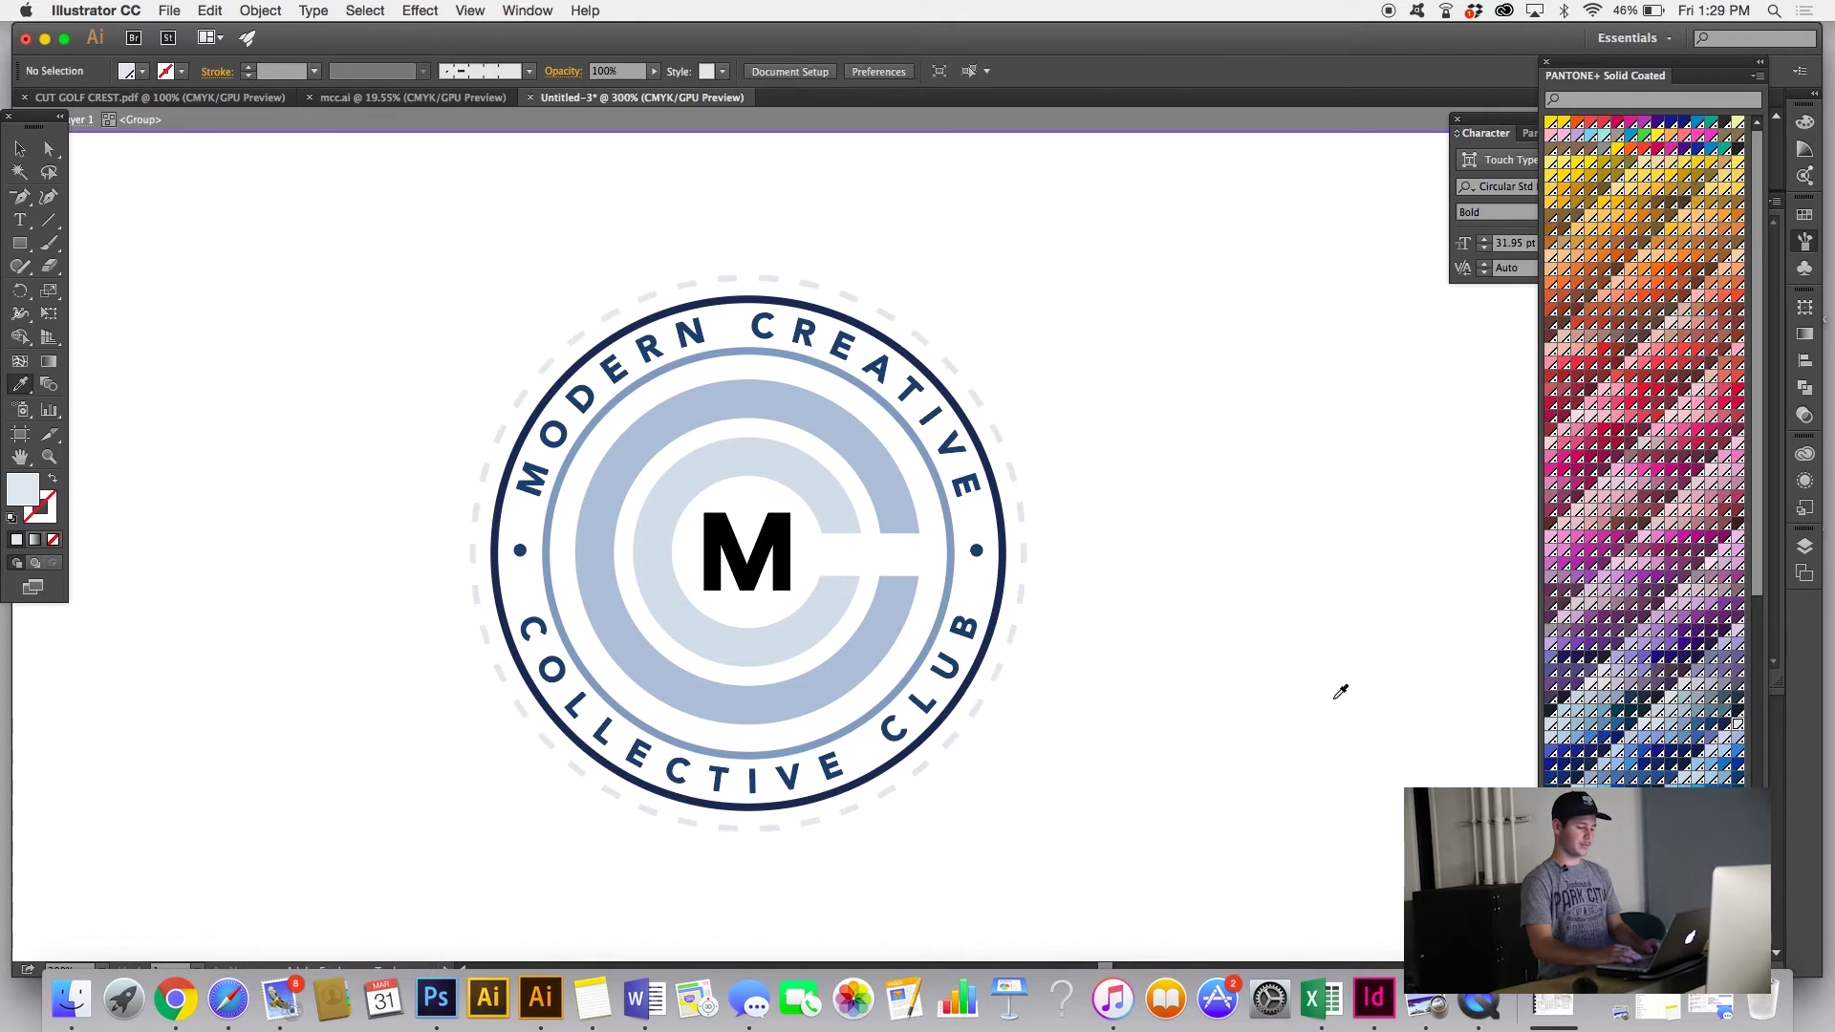
Step: Fill the central M with the dark navy sampled from the outer ring and exit isolation mode
super+click(756, 560)
click(1033, 483)
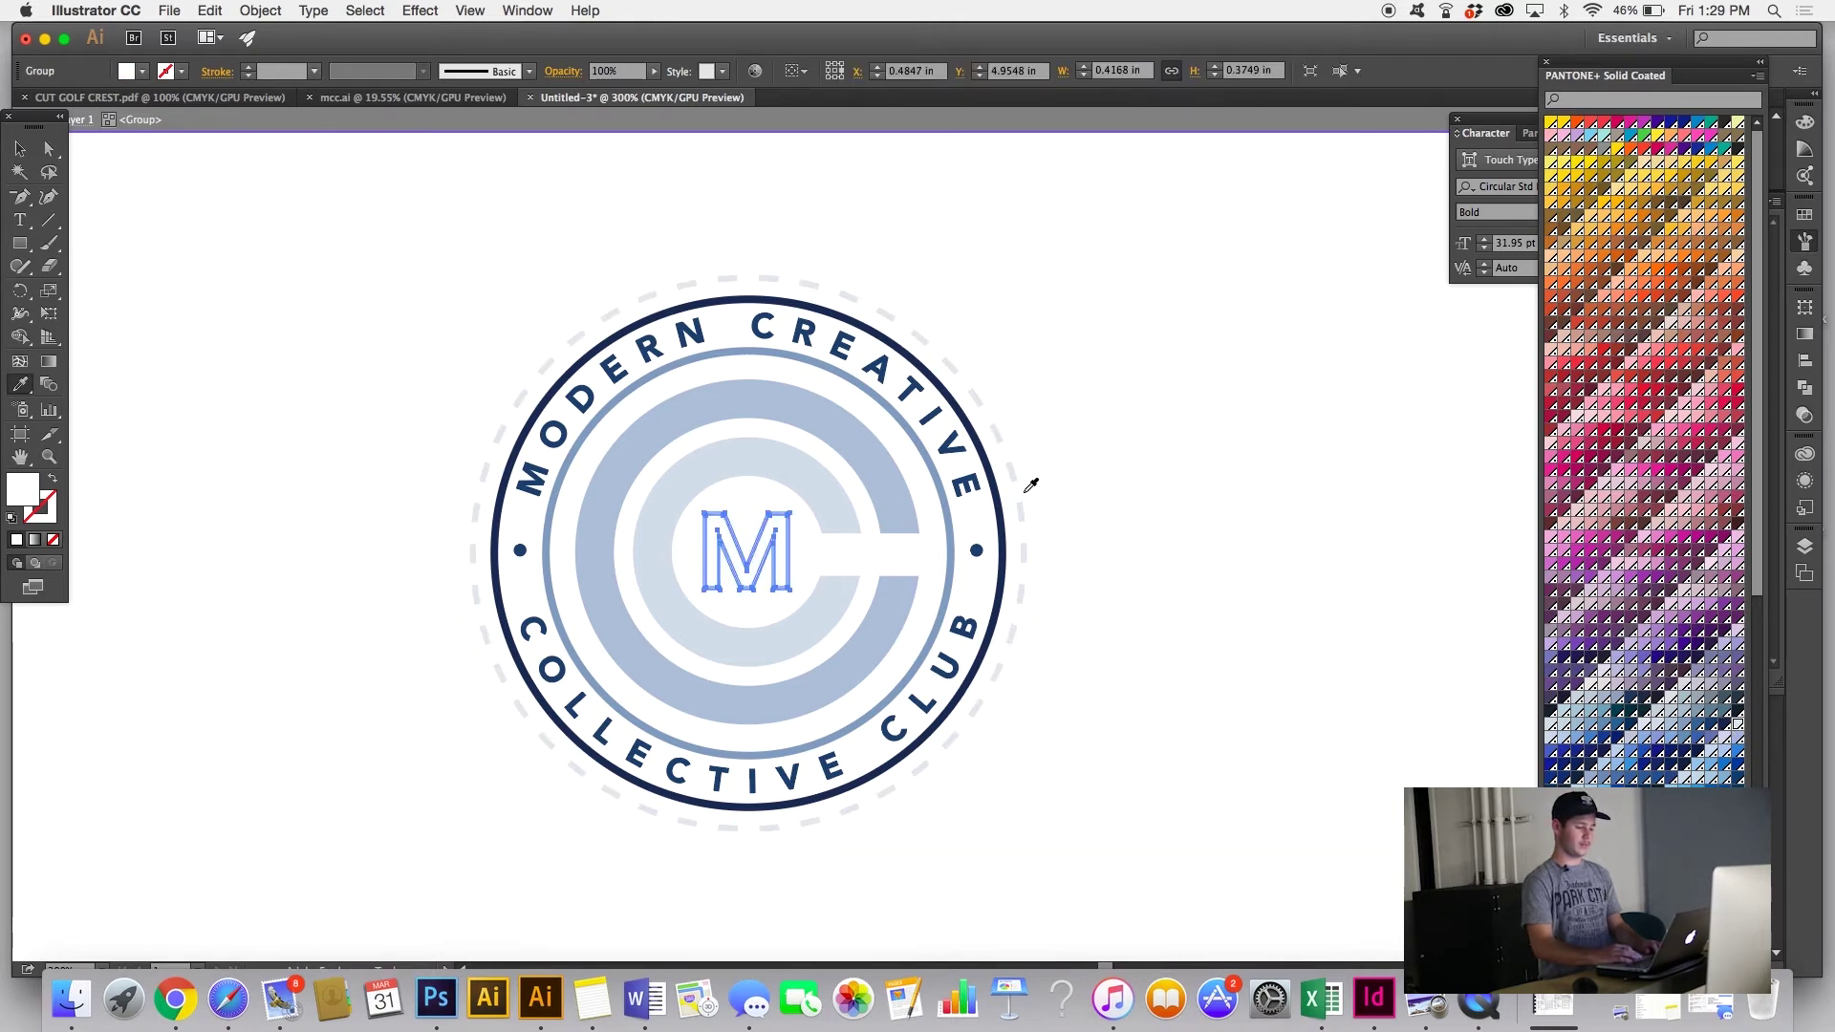
click(1006, 566)
super+click(1096, 592)
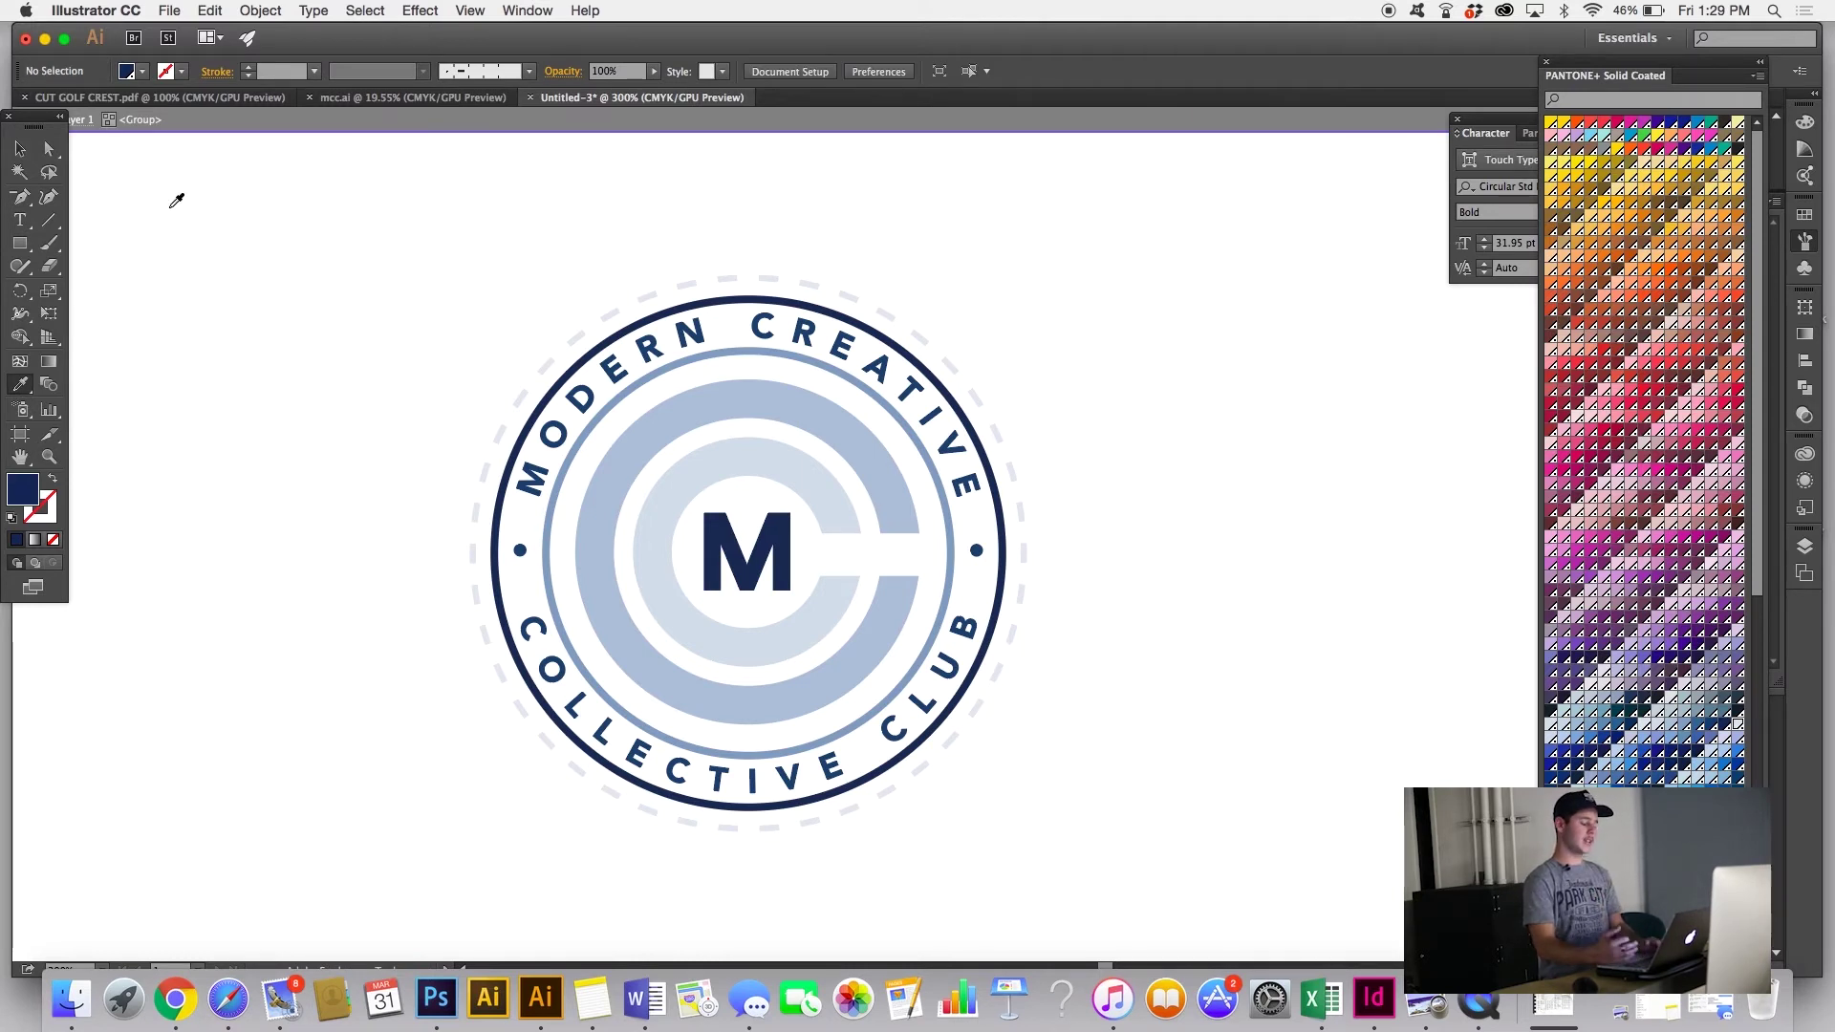
click(20, 149)
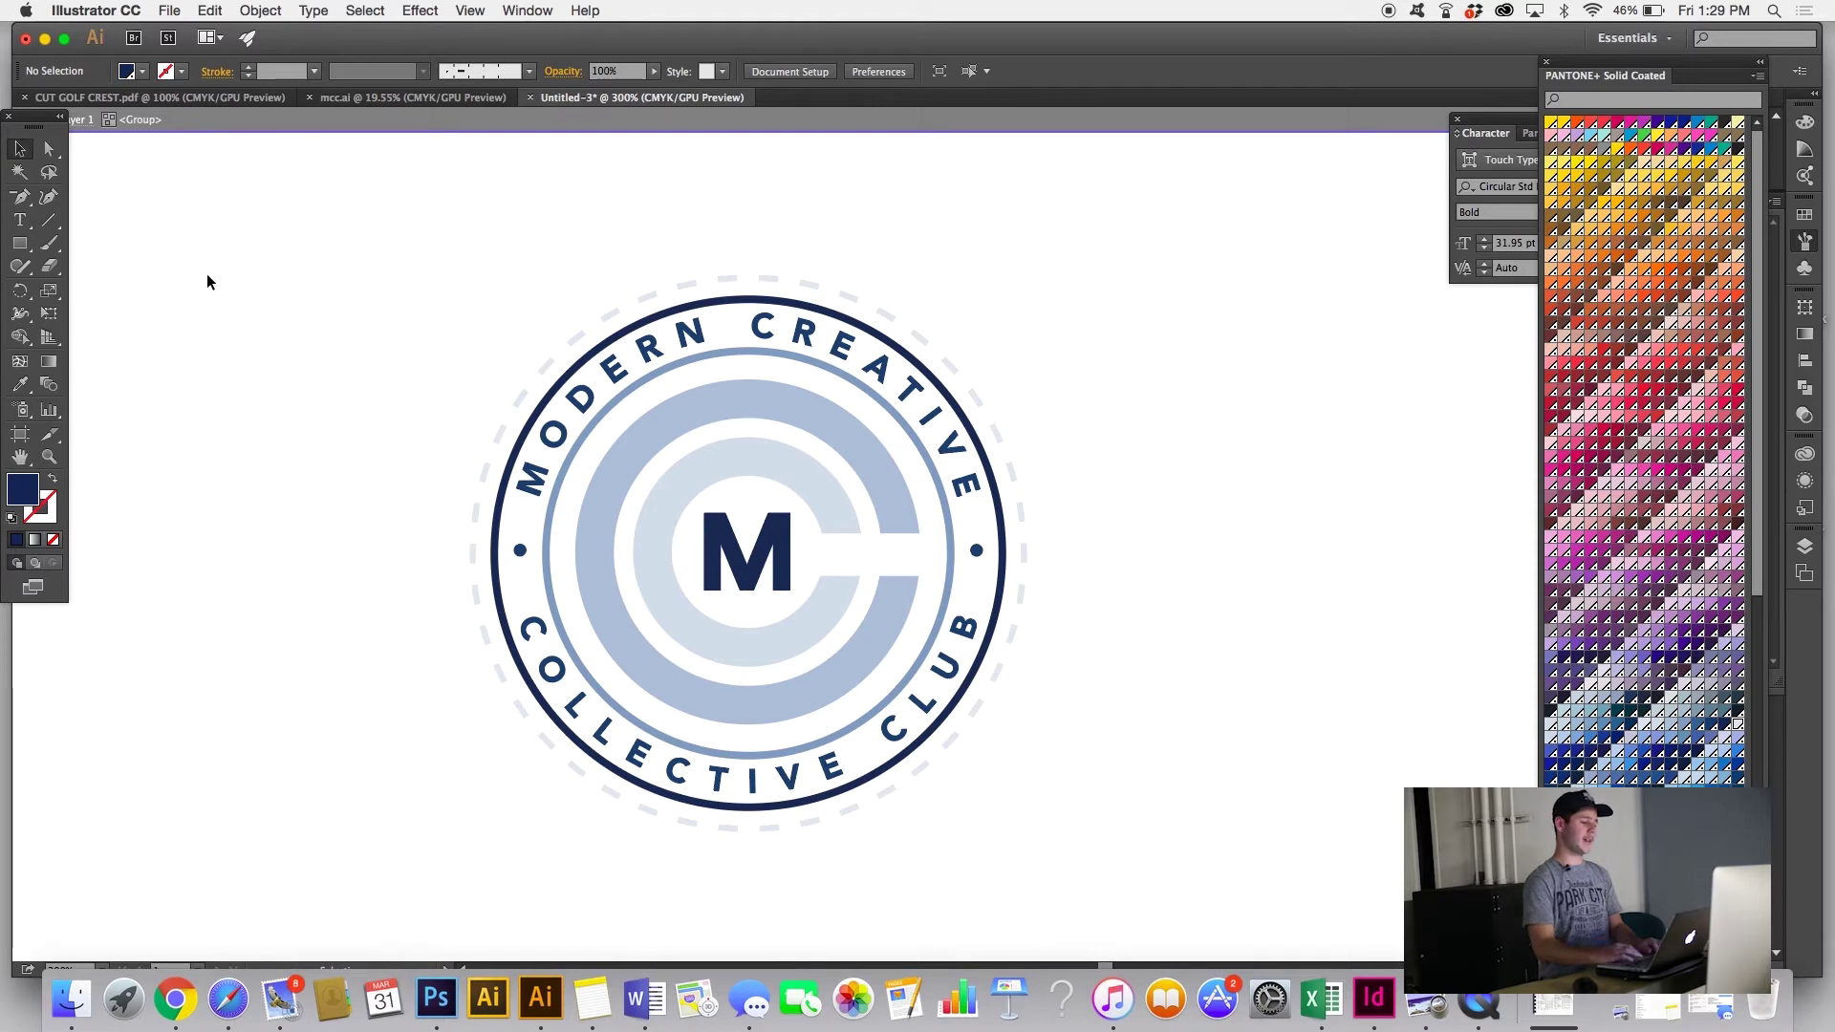
double_click(336, 280)
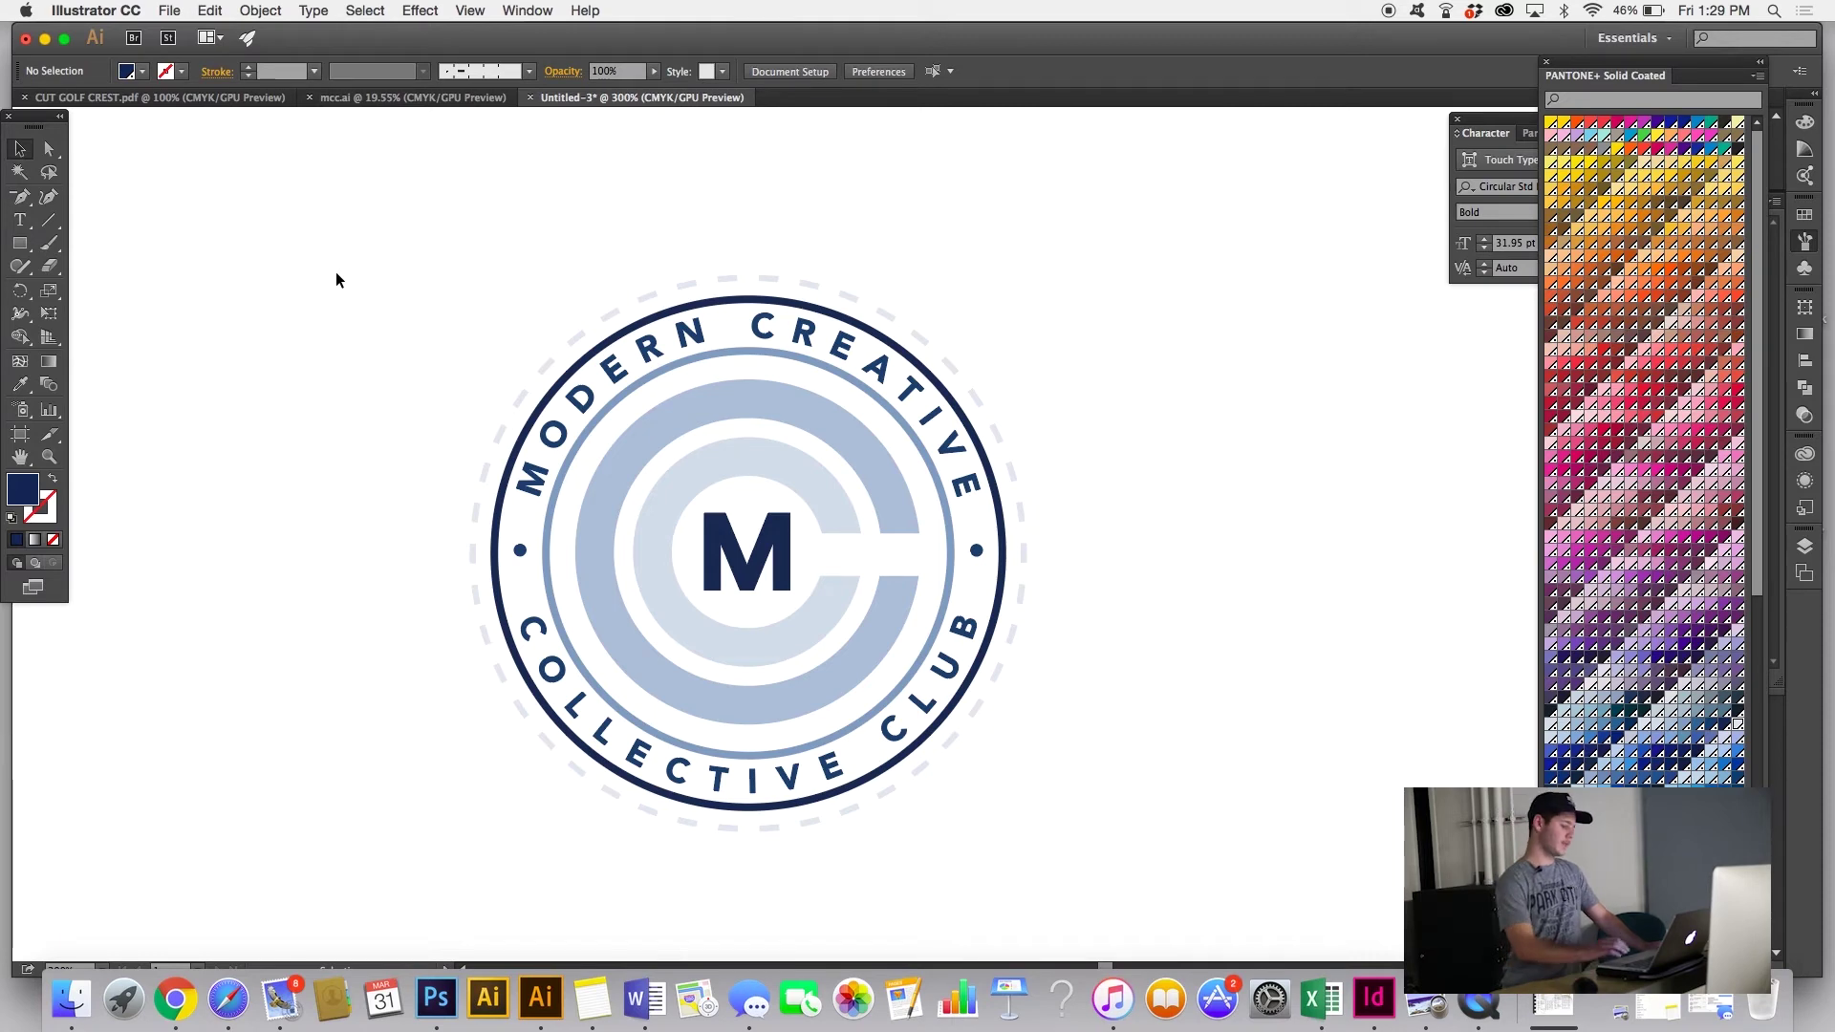
scroll(336, 280, left, 2)
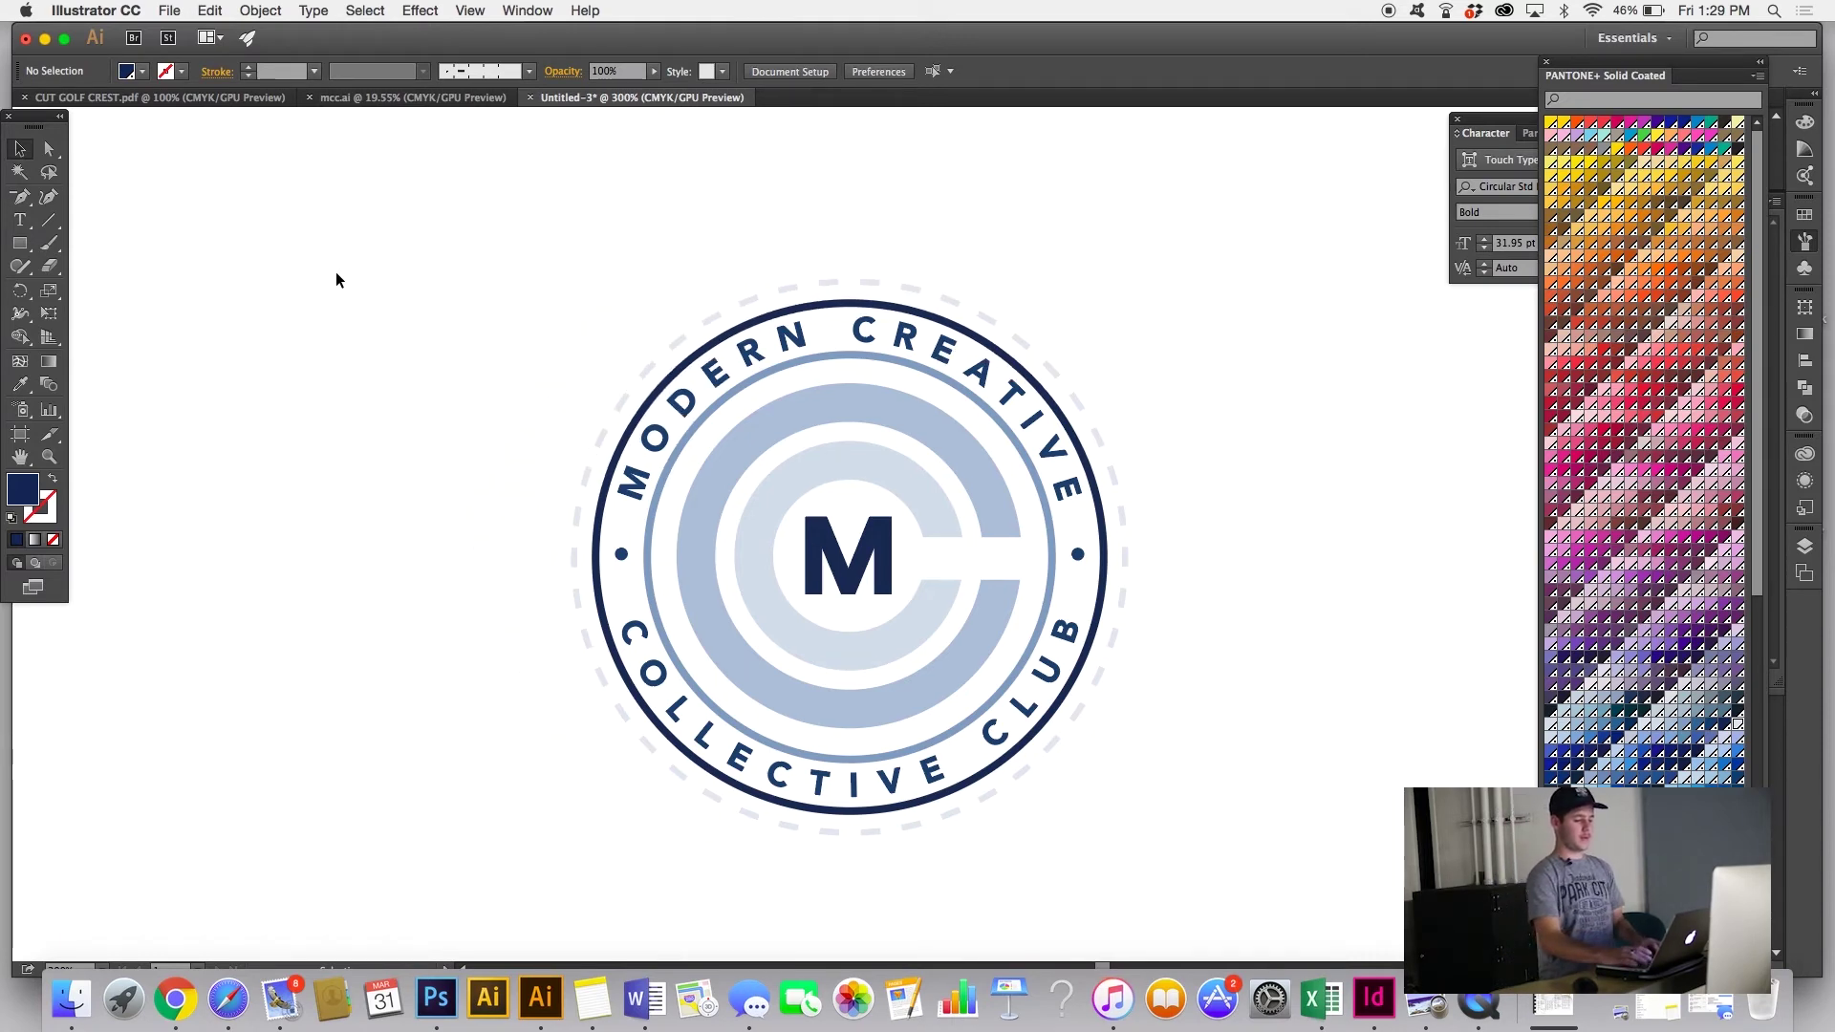
key(super+minus)
key(super+minus)
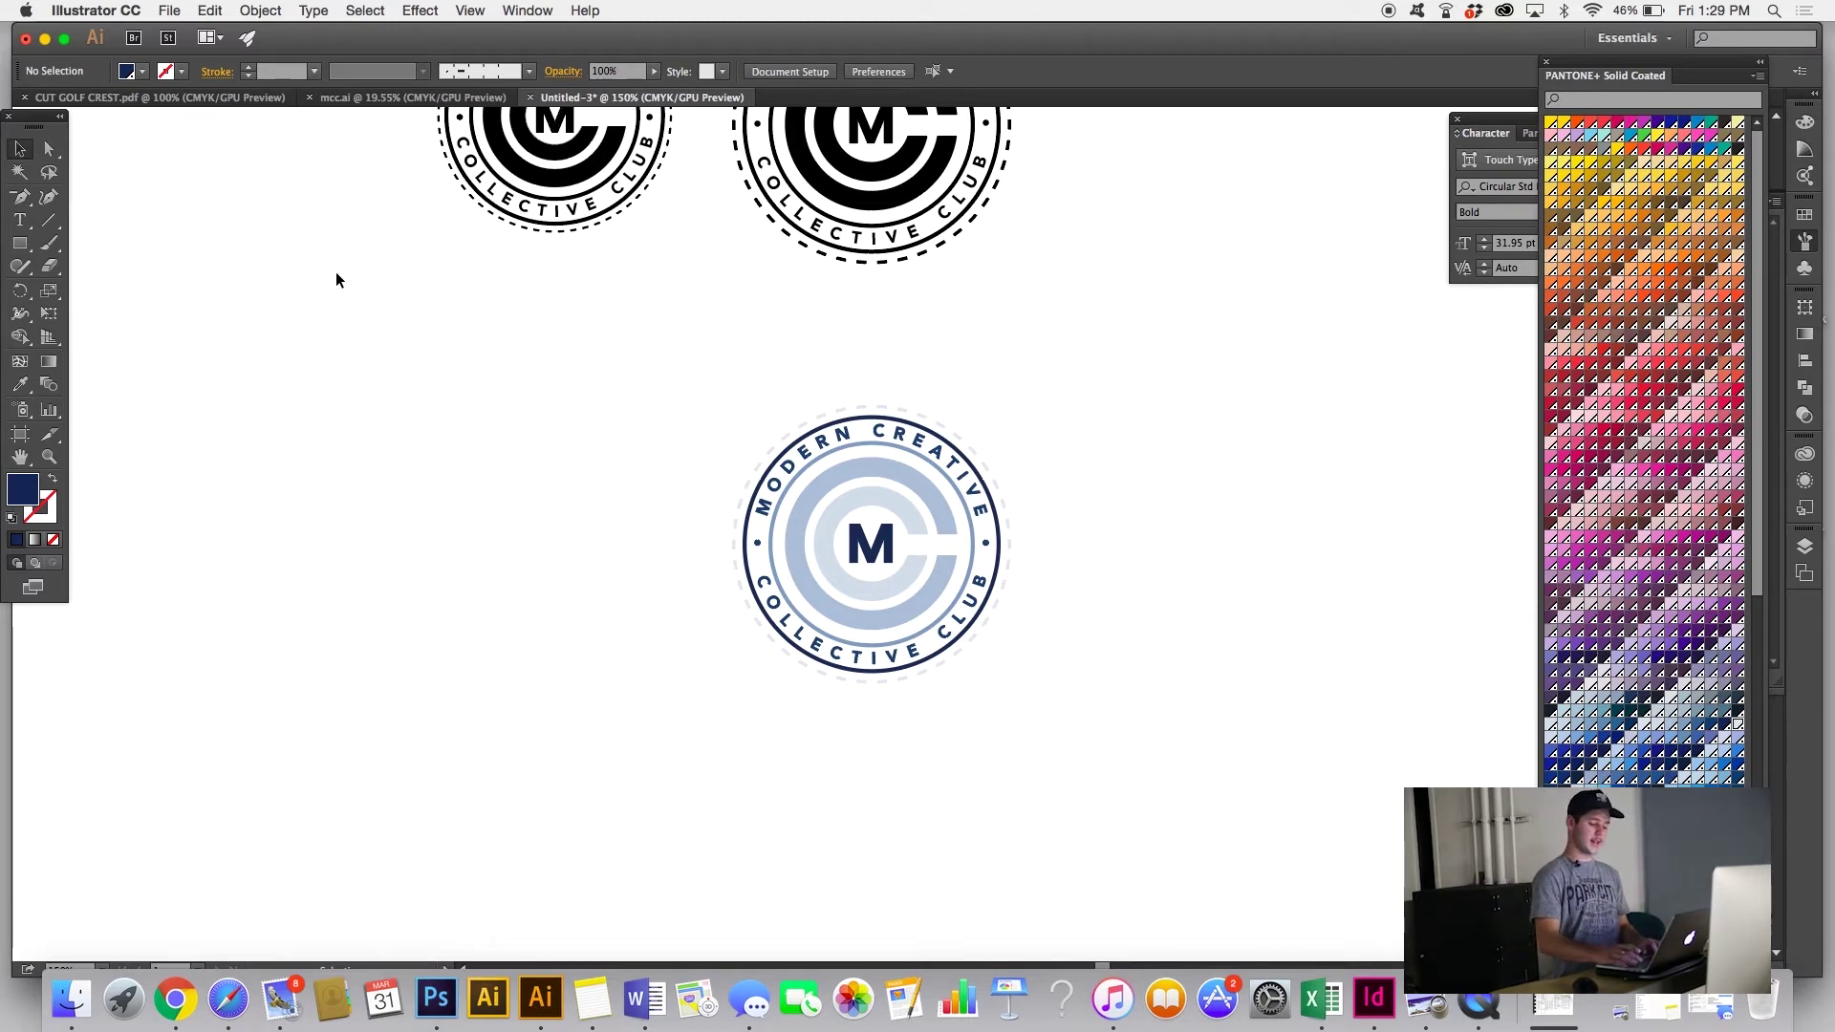
key(super+equal)
key(super+equal)
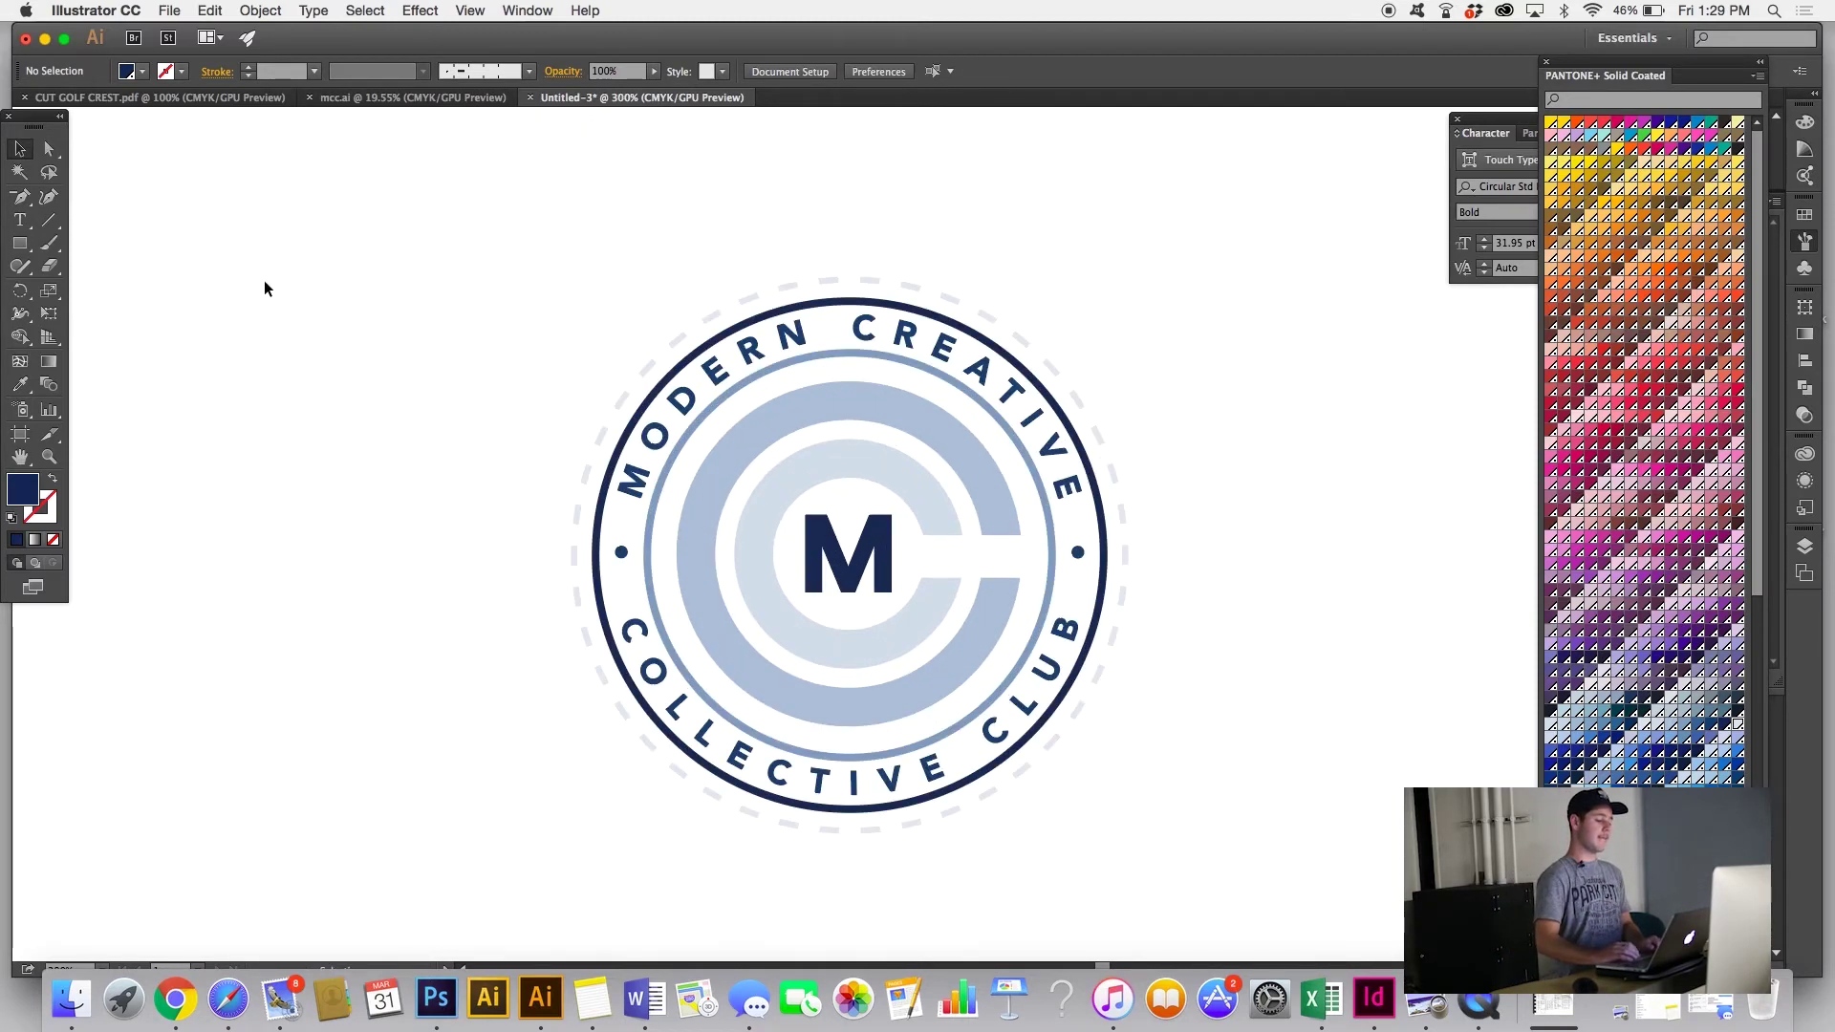
Step: Create a three-sided polygon with a 1.342 in radius on the empty canvas beside the coloured badge
scroll(263, 289, left, 3)
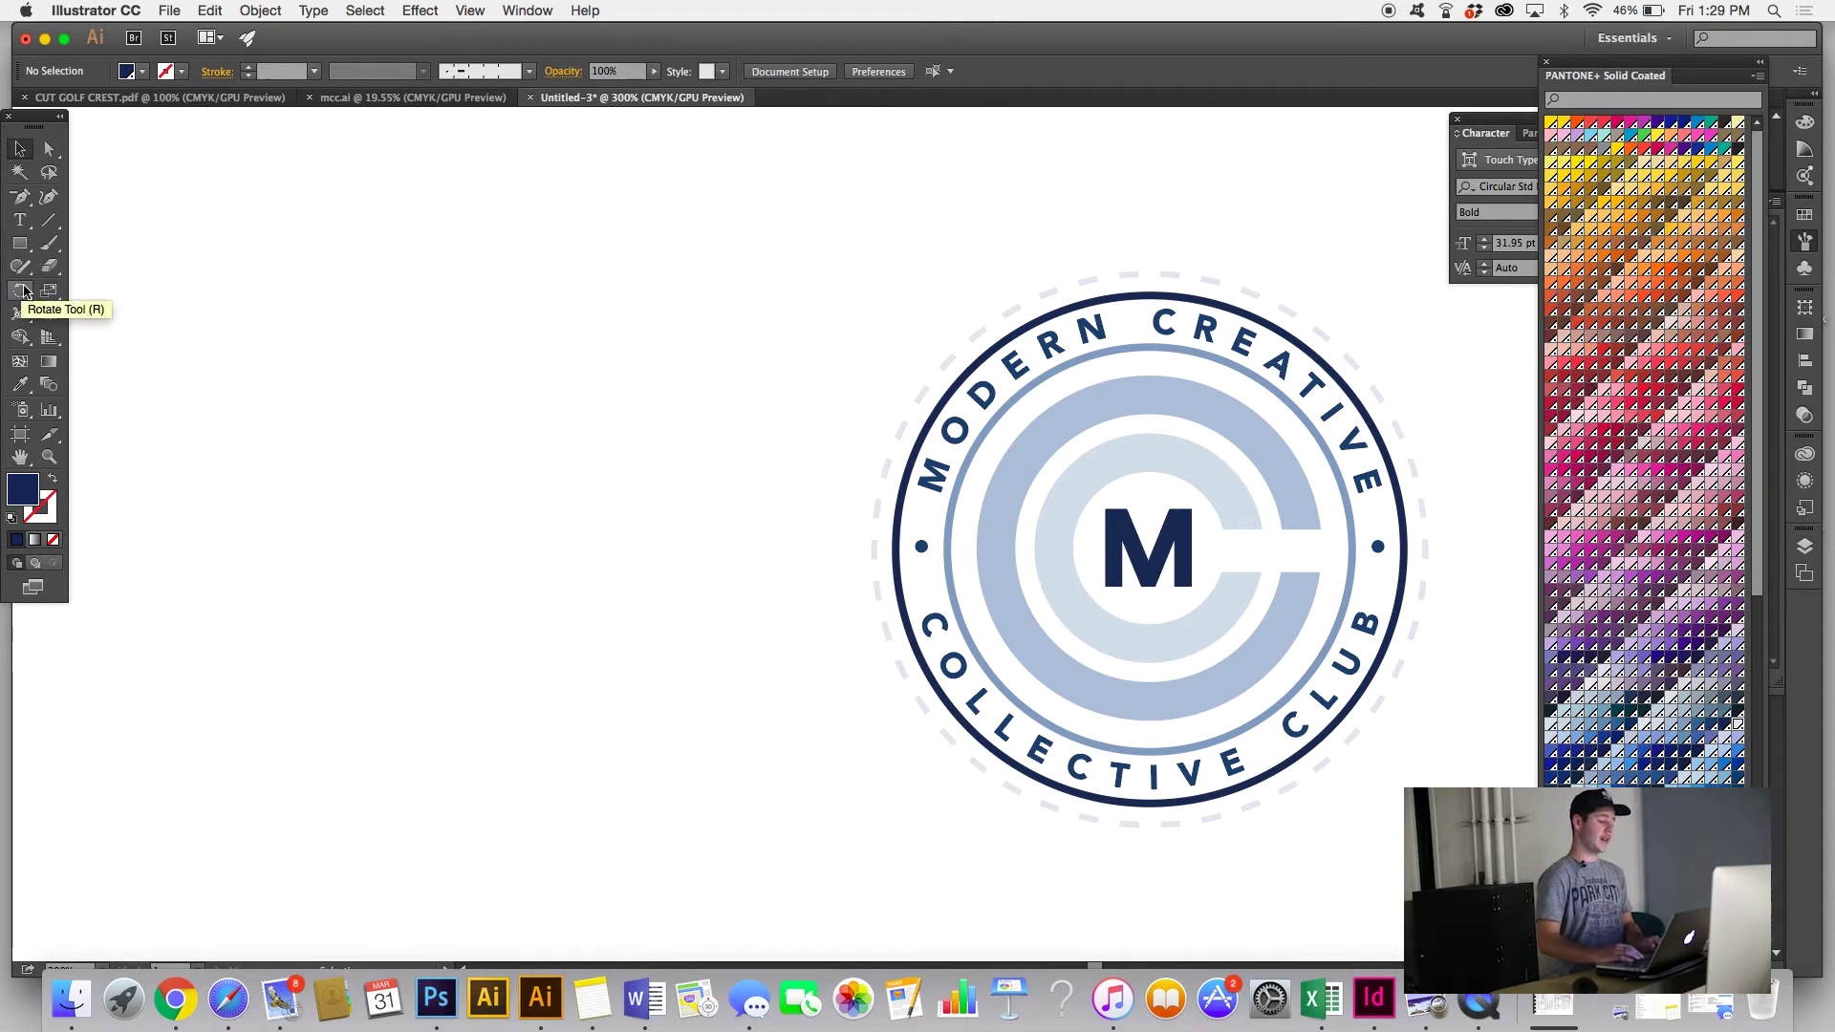
drag(19, 244, 142, 323)
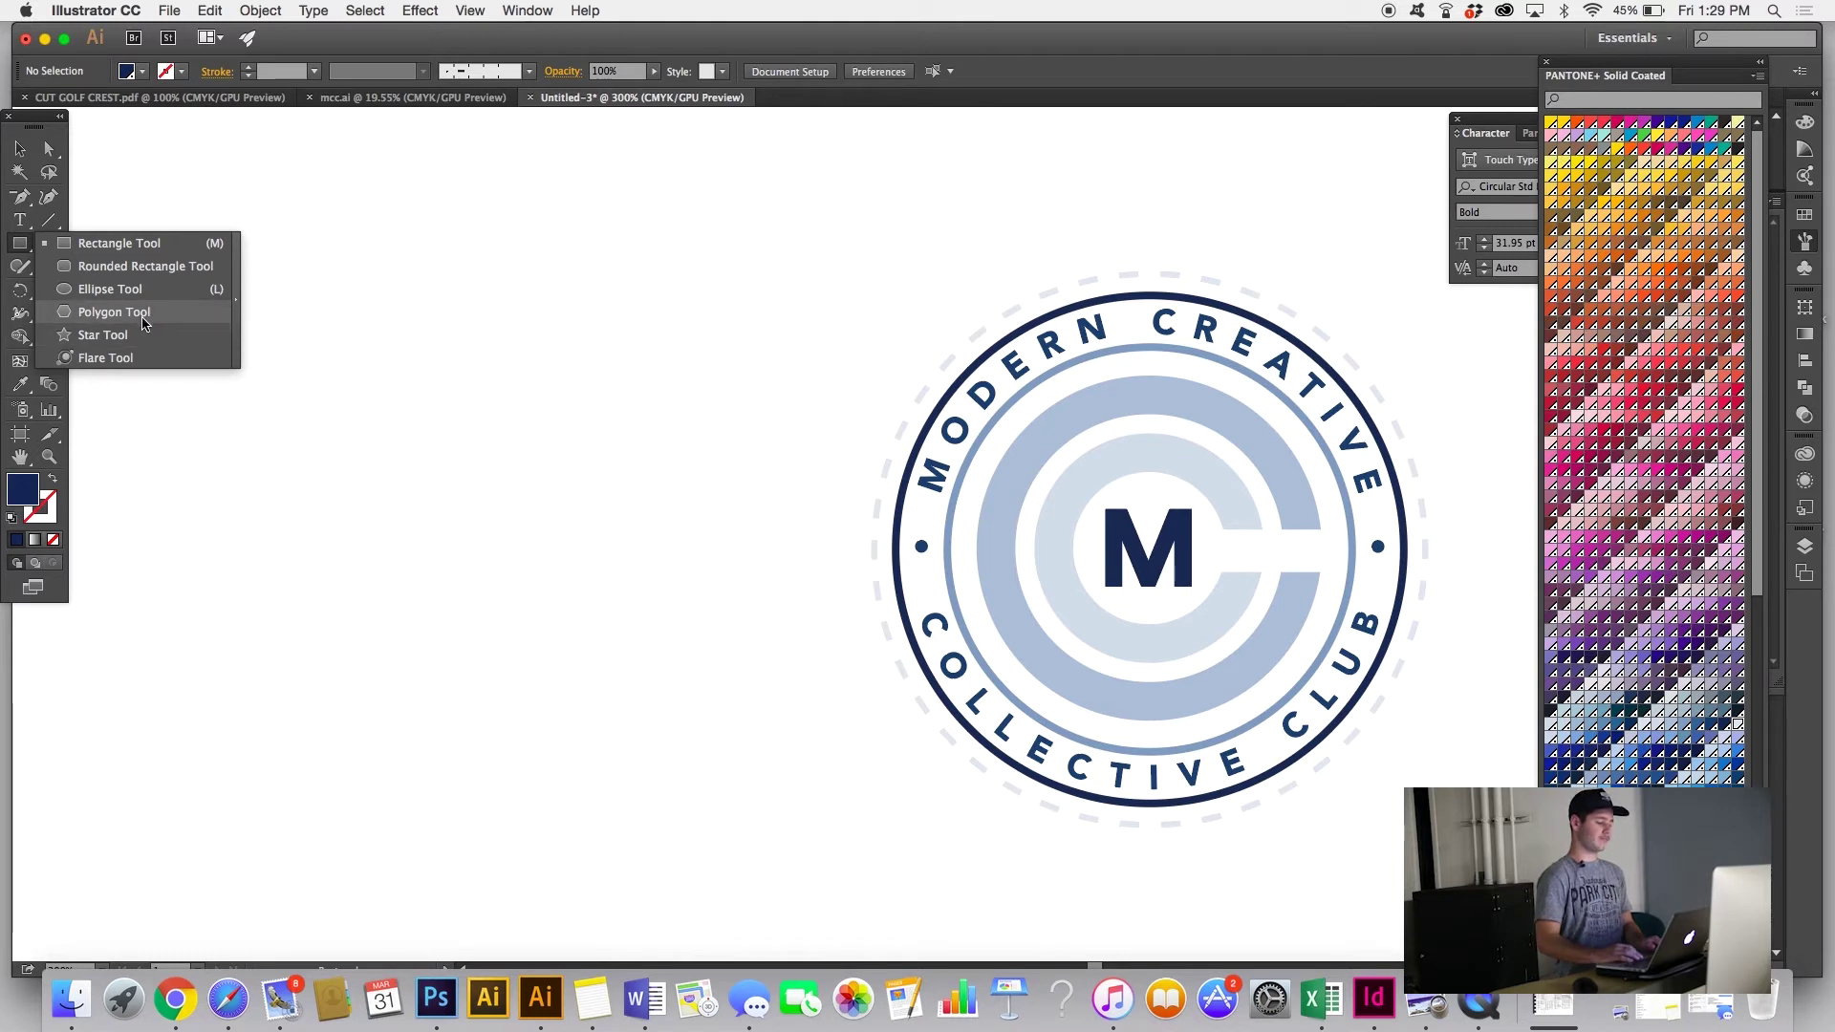
drag(142, 323, 143, 323)
drag(310, 257, 360, 483)
key(Delete)
click(344, 398)
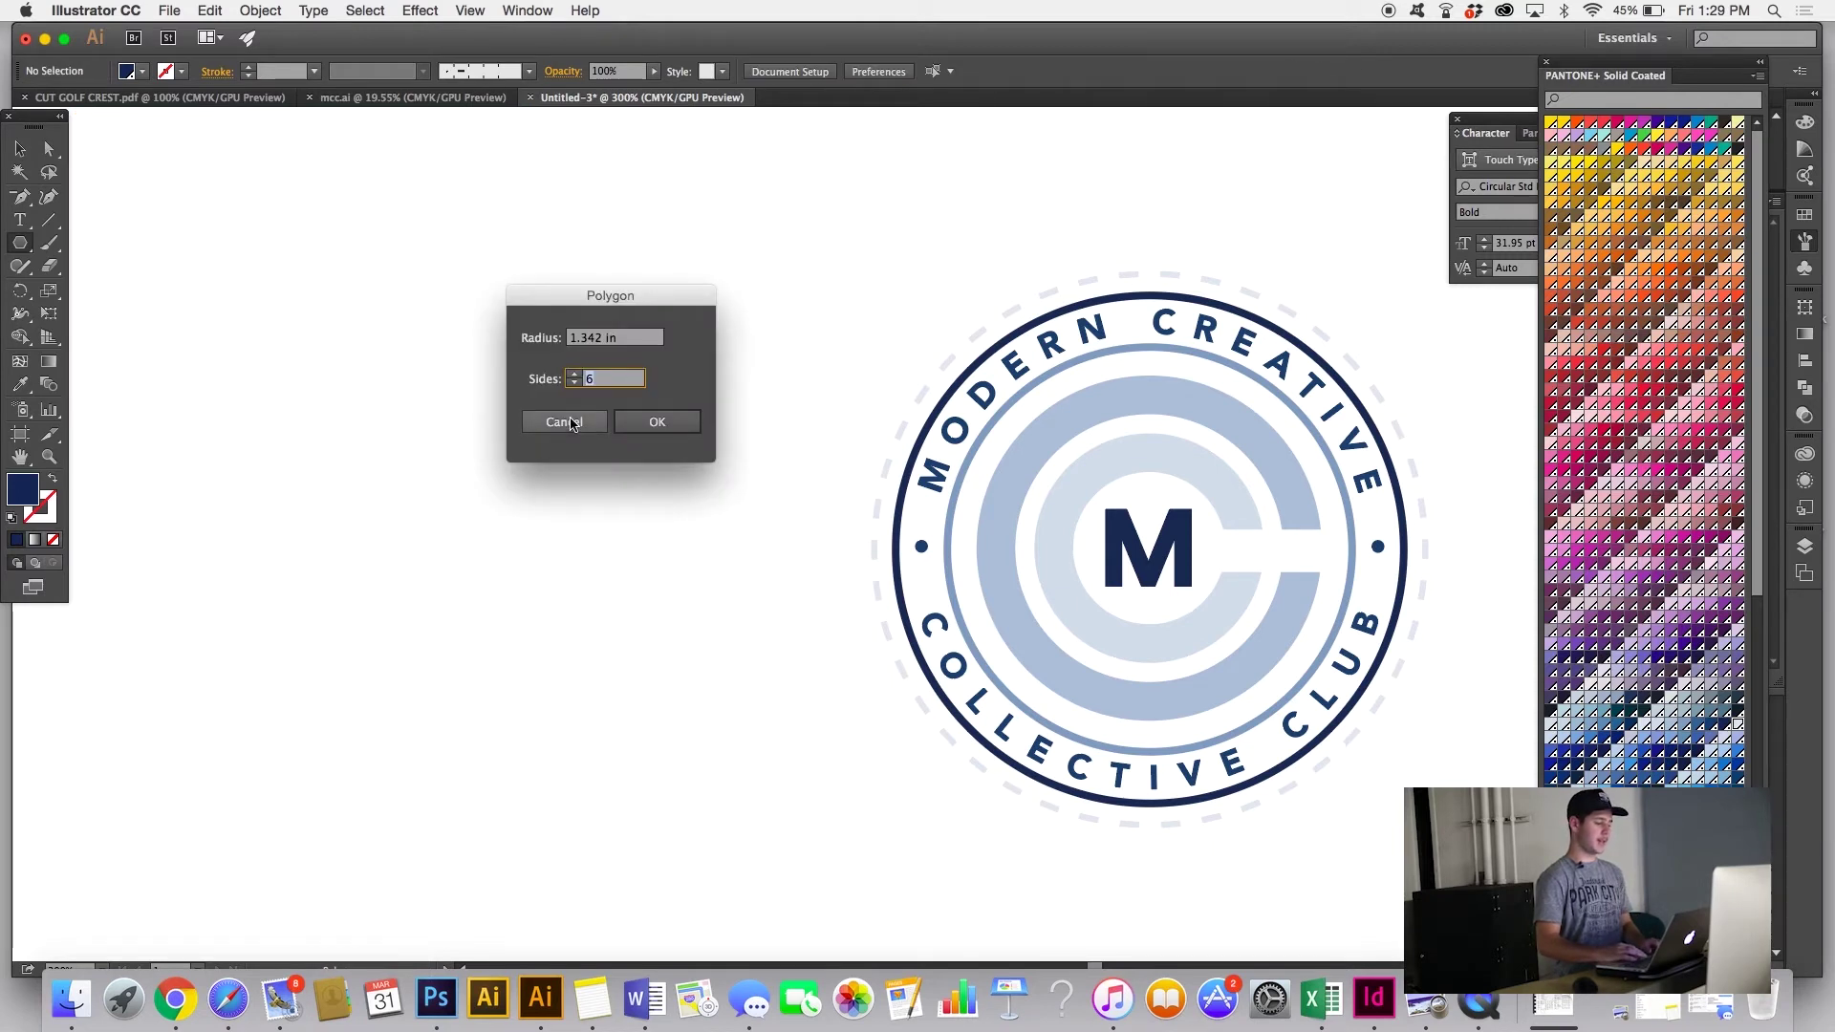
text(3)
key(Return)
key(v)
scroll(606, 475, left, 3)
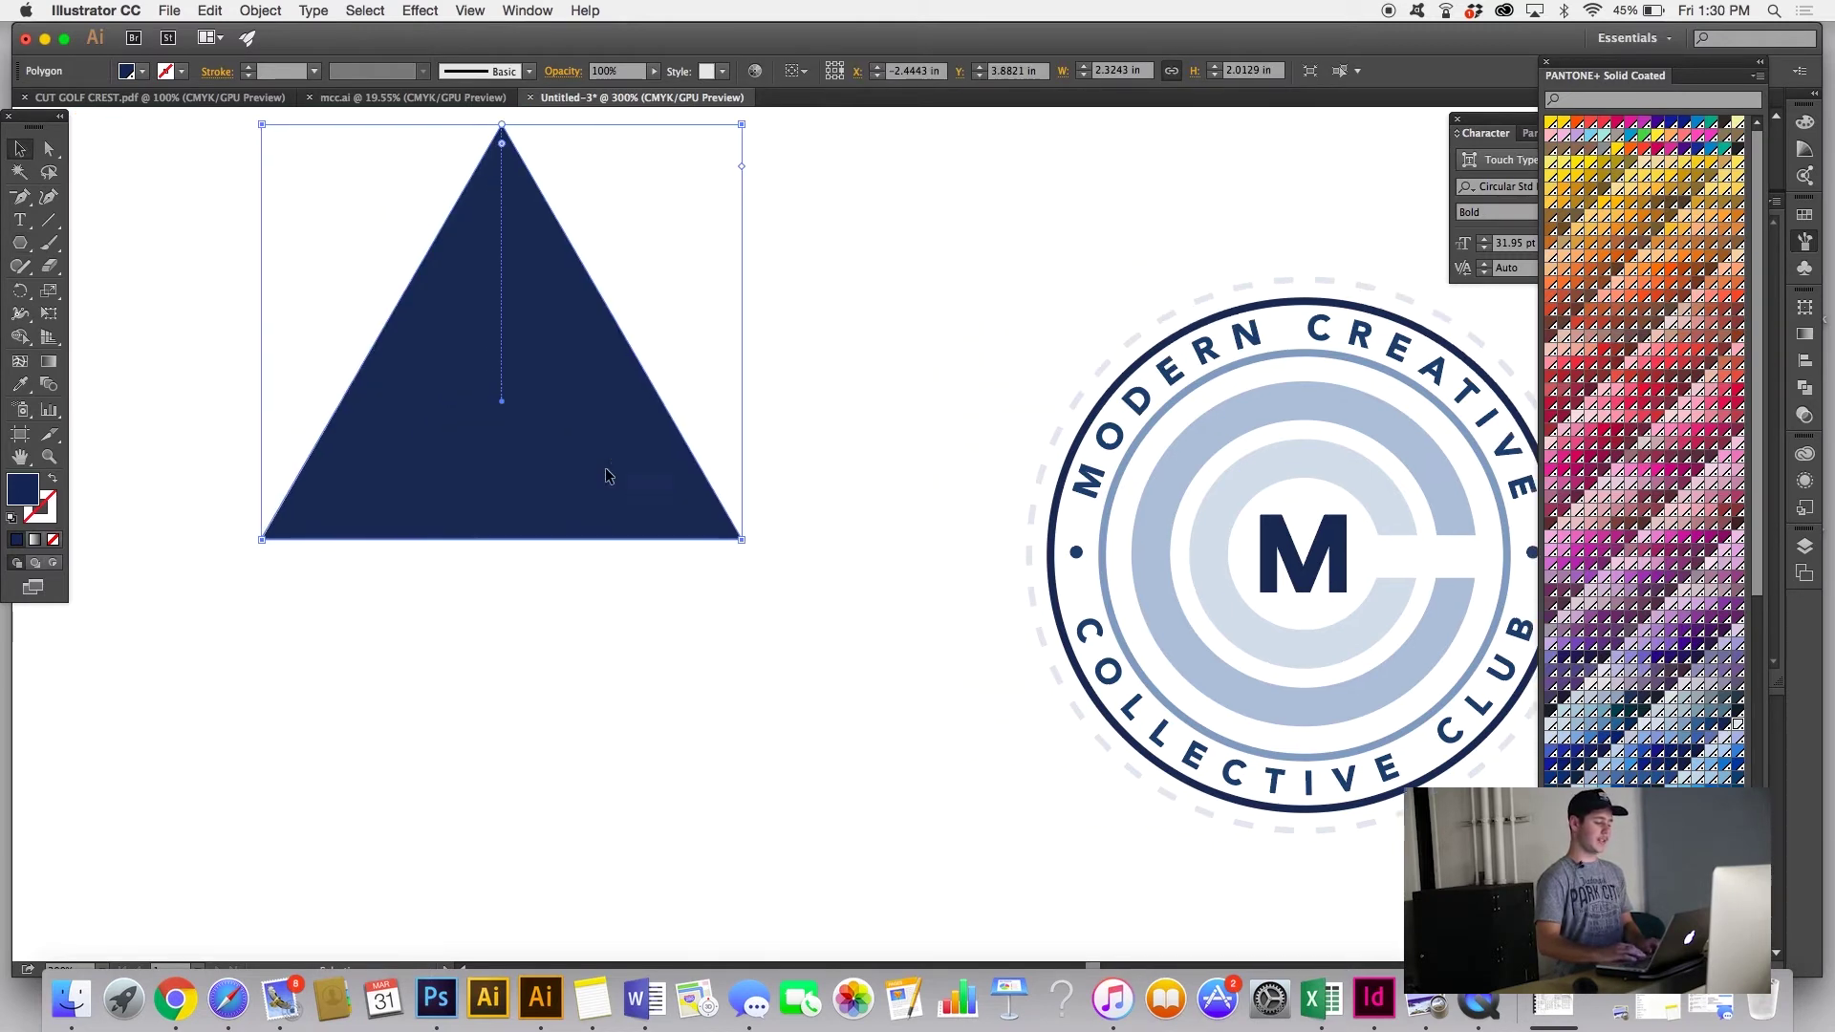
Step: Squeeze the triangle into a spike about 0.09 in wide and 1.81 in tall, and flatten its transparency at Medium Resolution
drag(763, 547, 306, 507)
scroll(416, 536, left, 5)
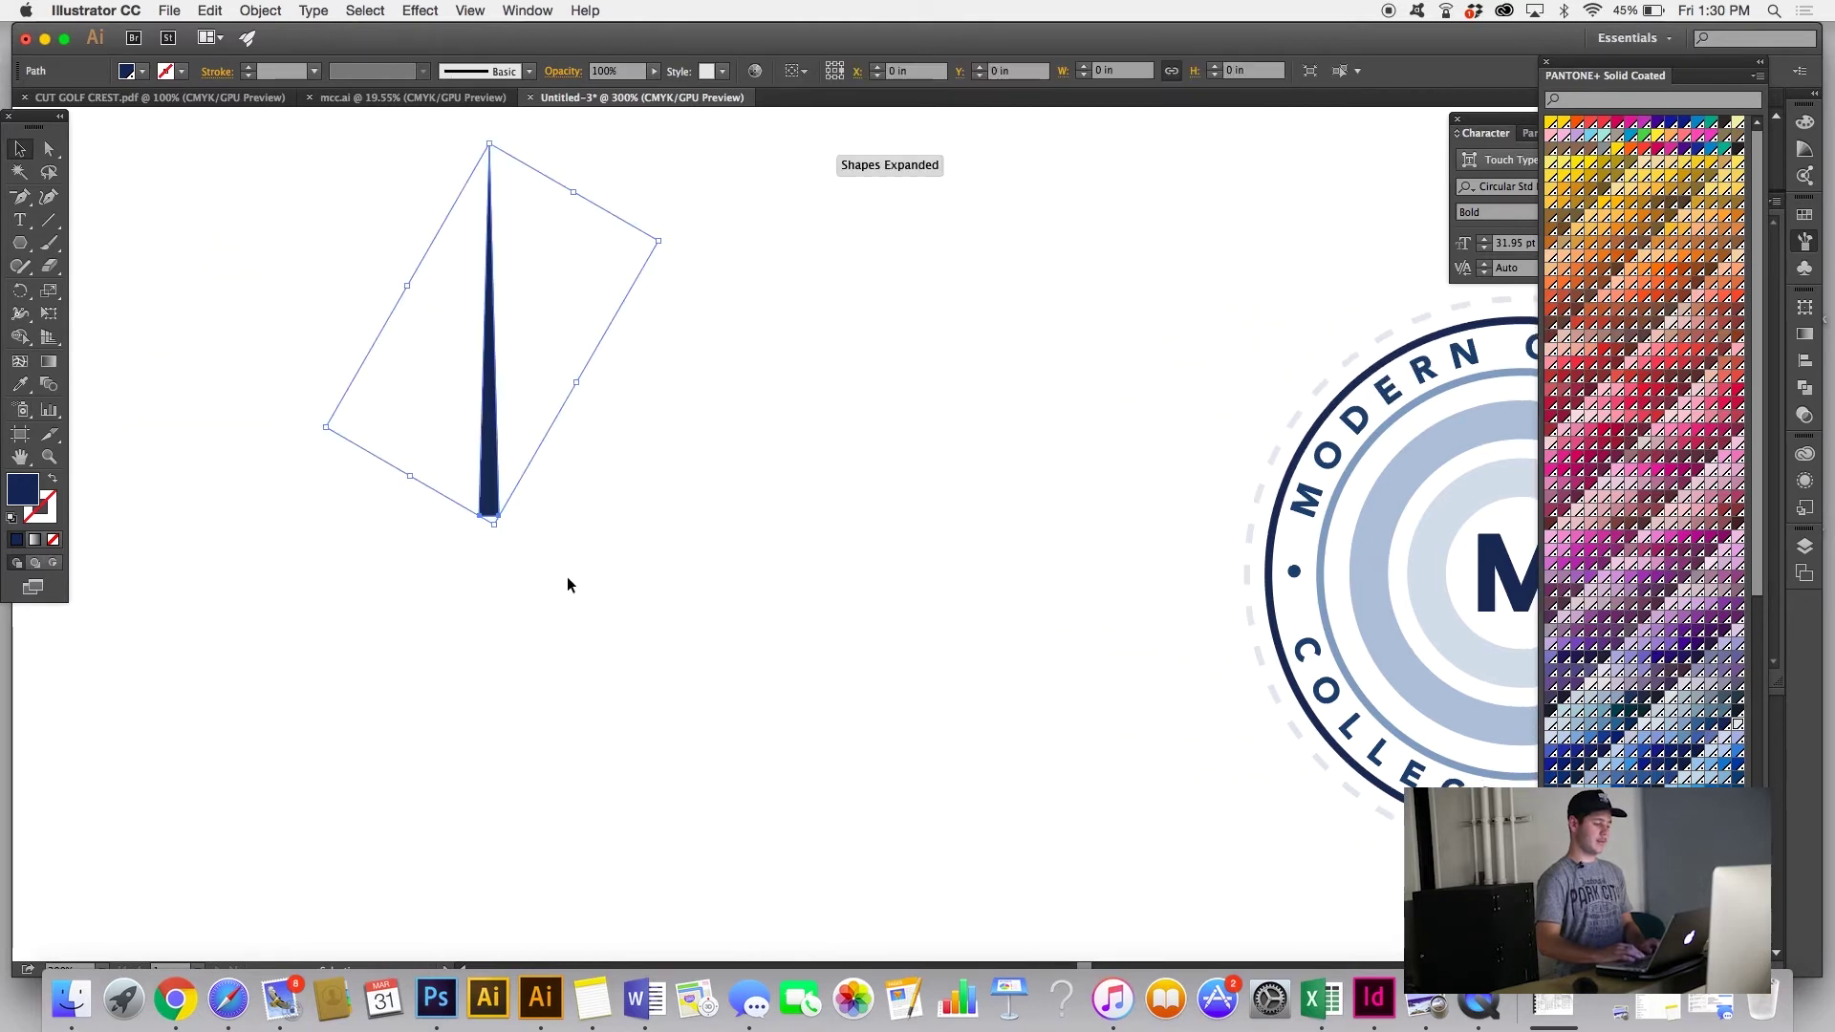
click(260, 10)
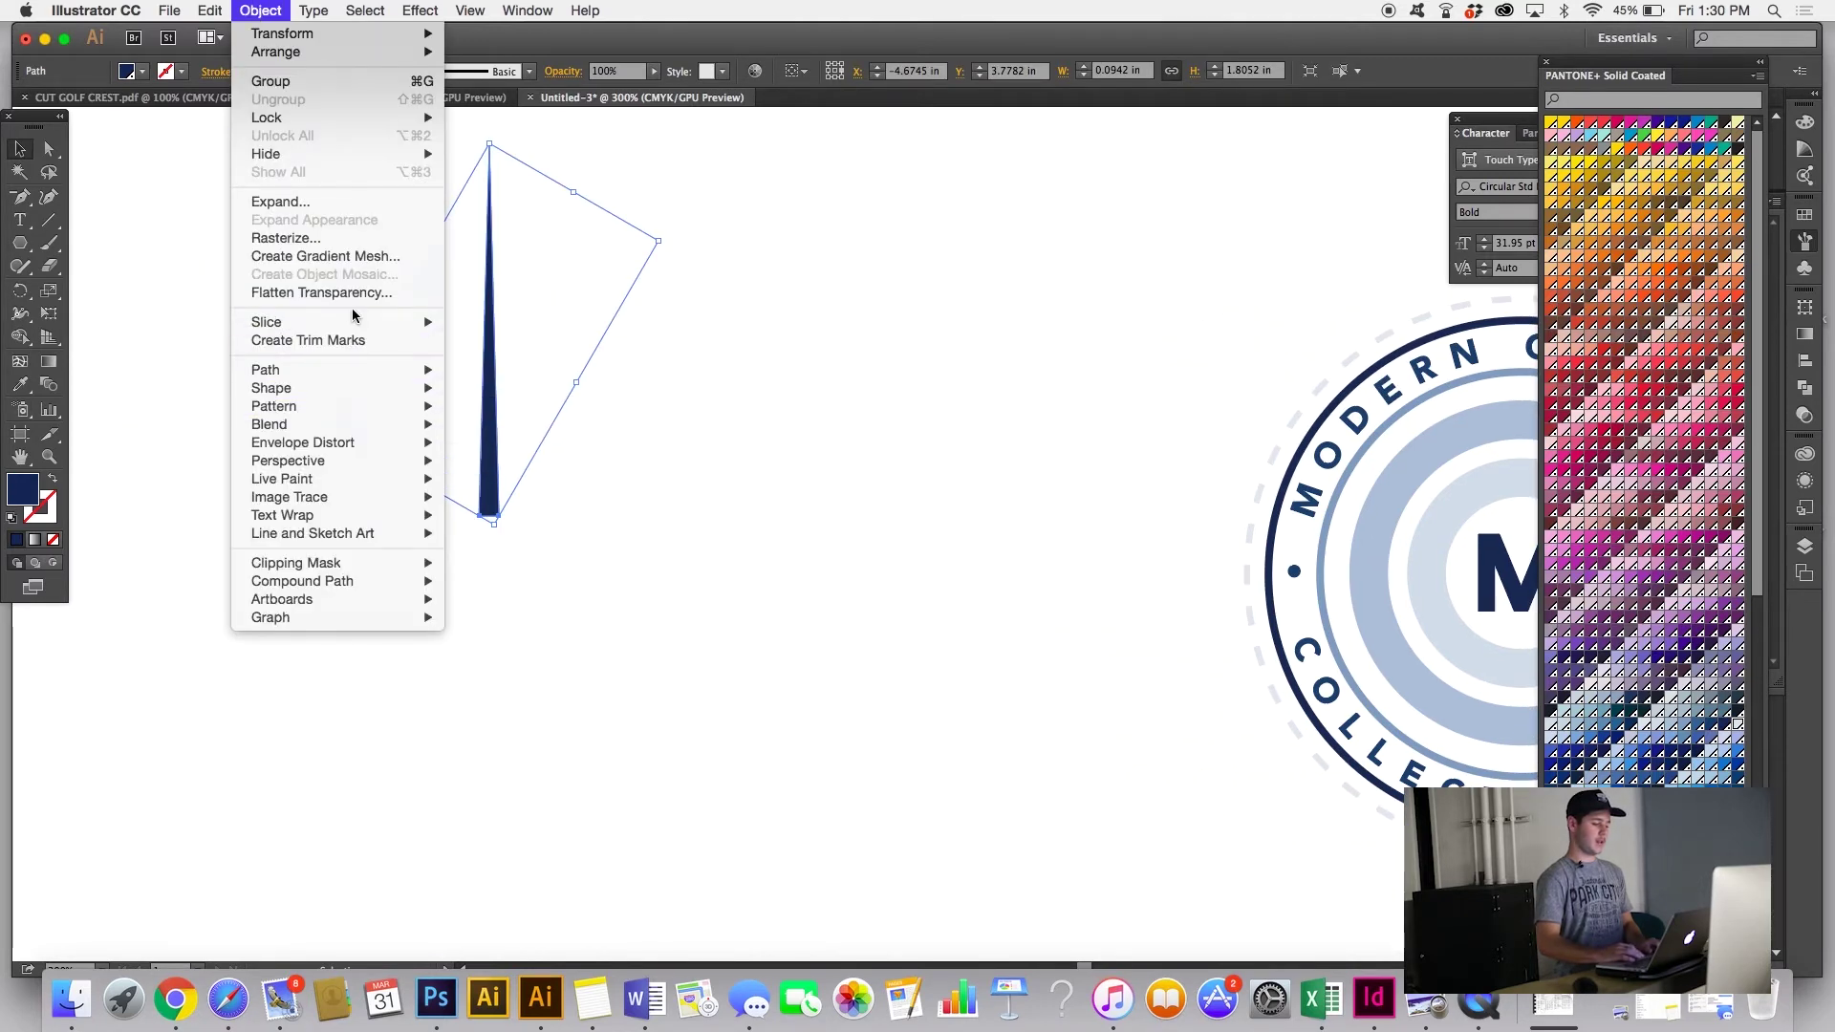
click(322, 293)
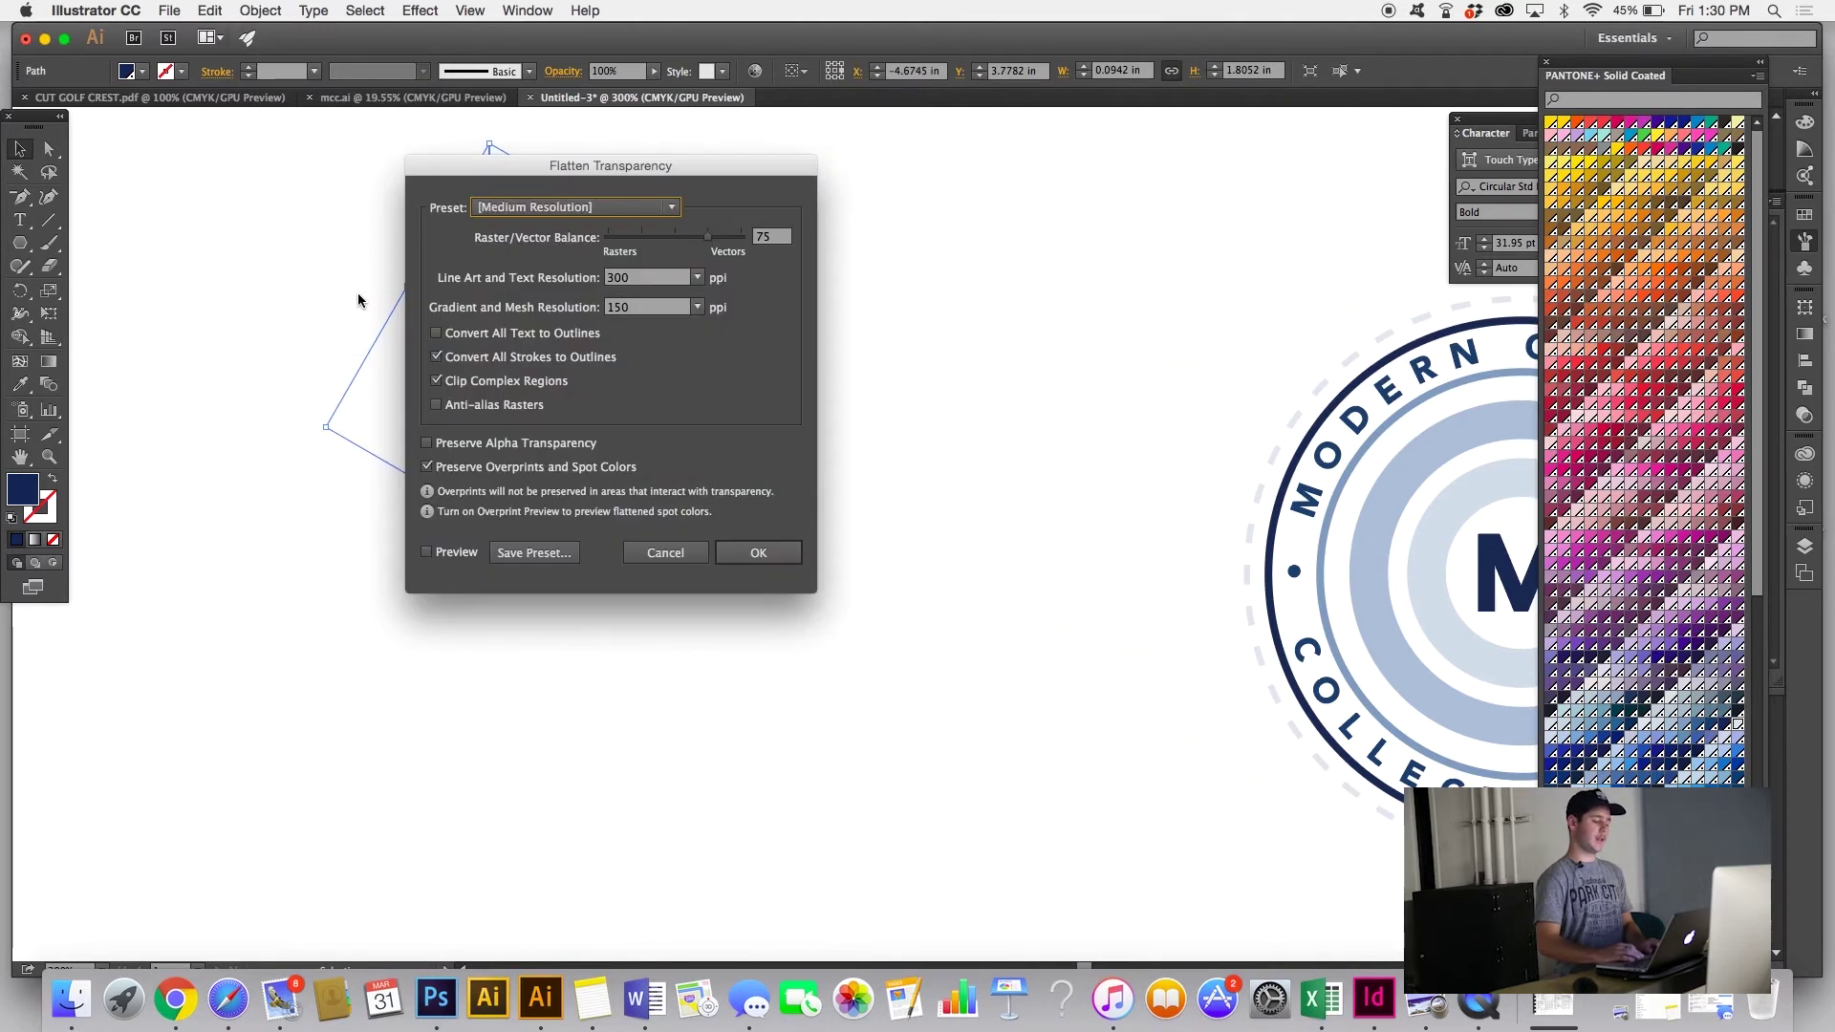
click(780, 552)
click(780, 553)
Step: Move the spike farther from the badges into open canvas space
key(super+minus)
drag(627, 491, 562, 500)
click(577, 492)
scroll(578, 491, left, 3)
scroll(577, 490, up, 1)
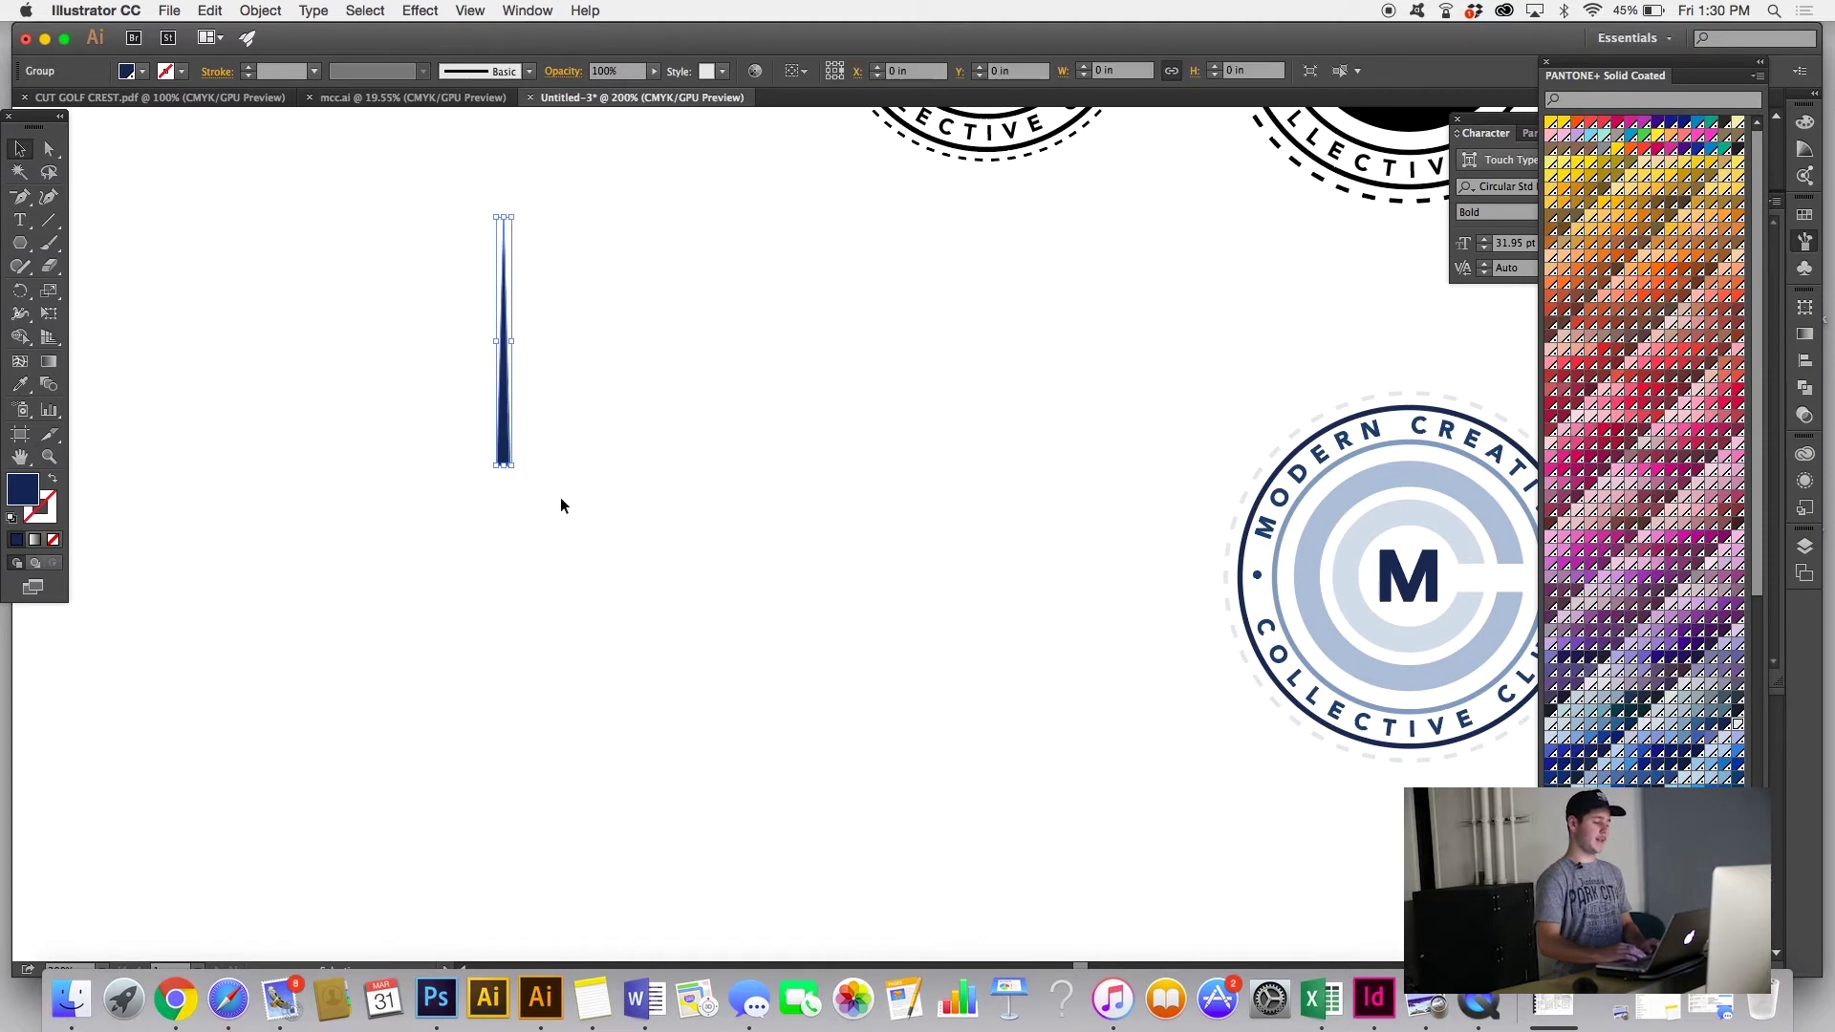
Step: Activate the Rotate tool and examine the rotation origin at the spike's centre up close
click(24, 294)
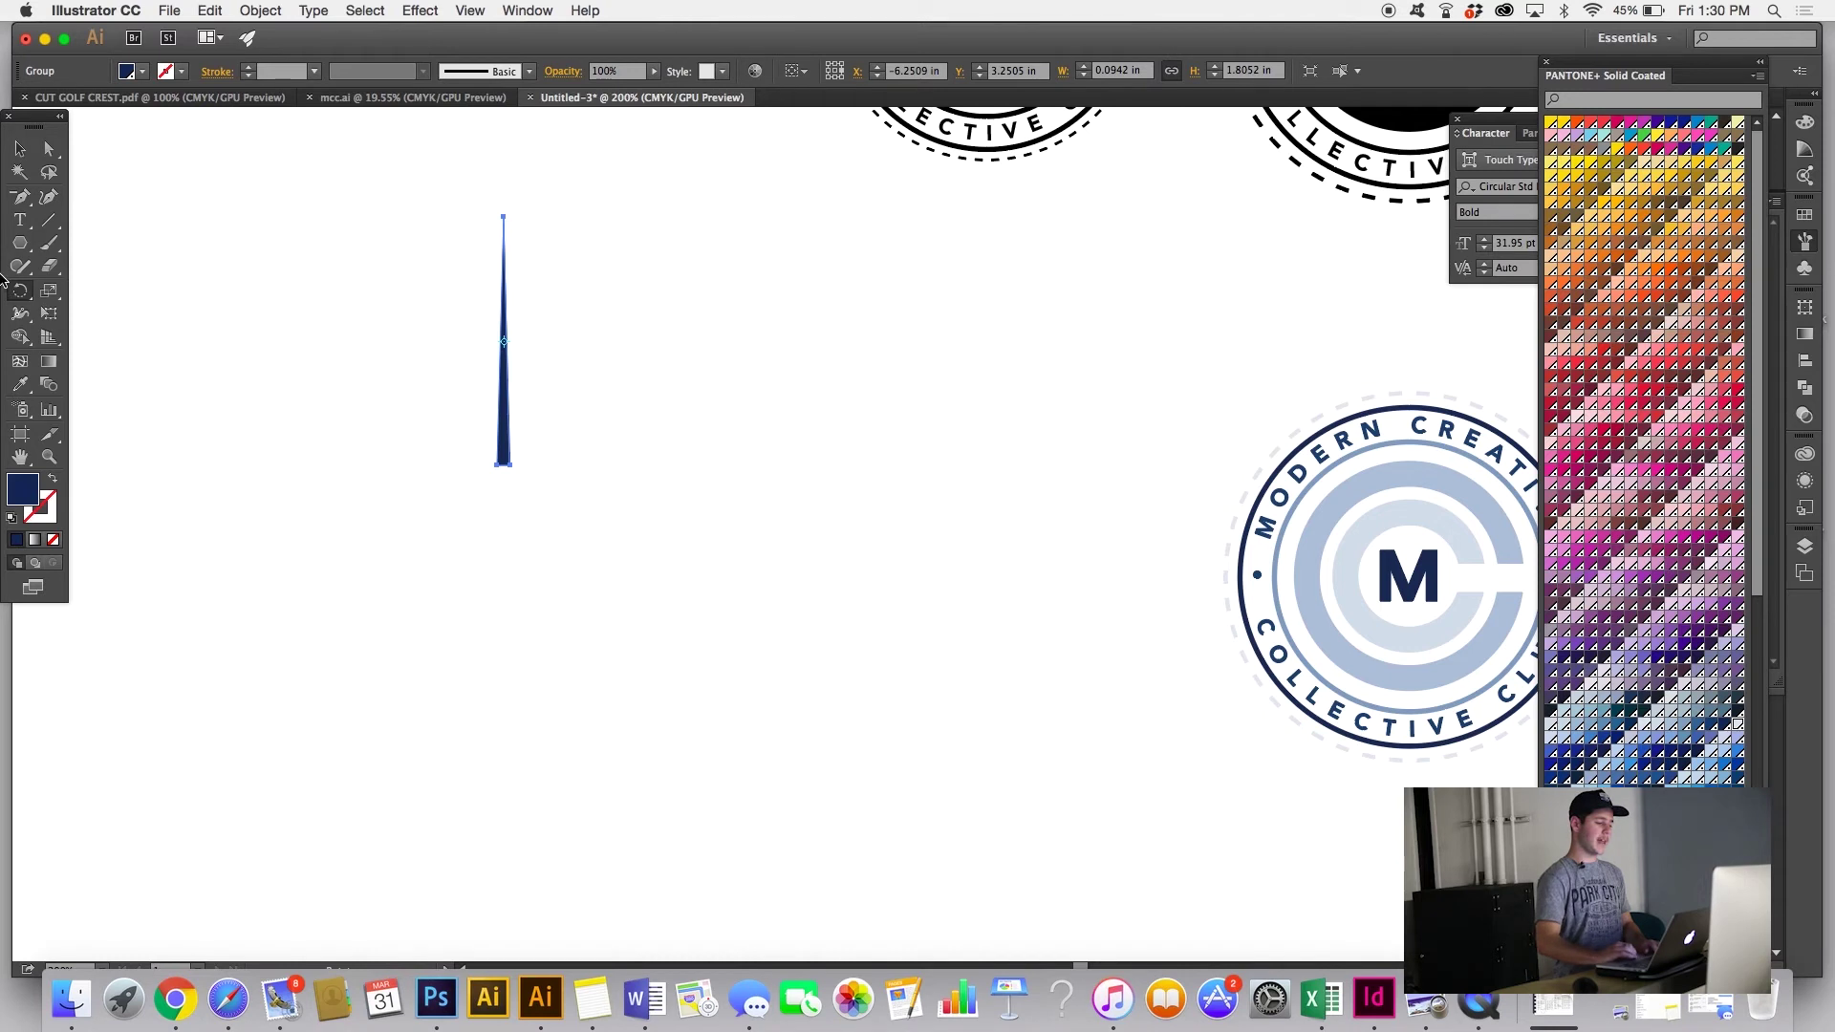
key(super+equal)
key(super+equal)
key(super+equal)
scroll(363, 447, left, 10)
scroll(362, 447, up, 10)
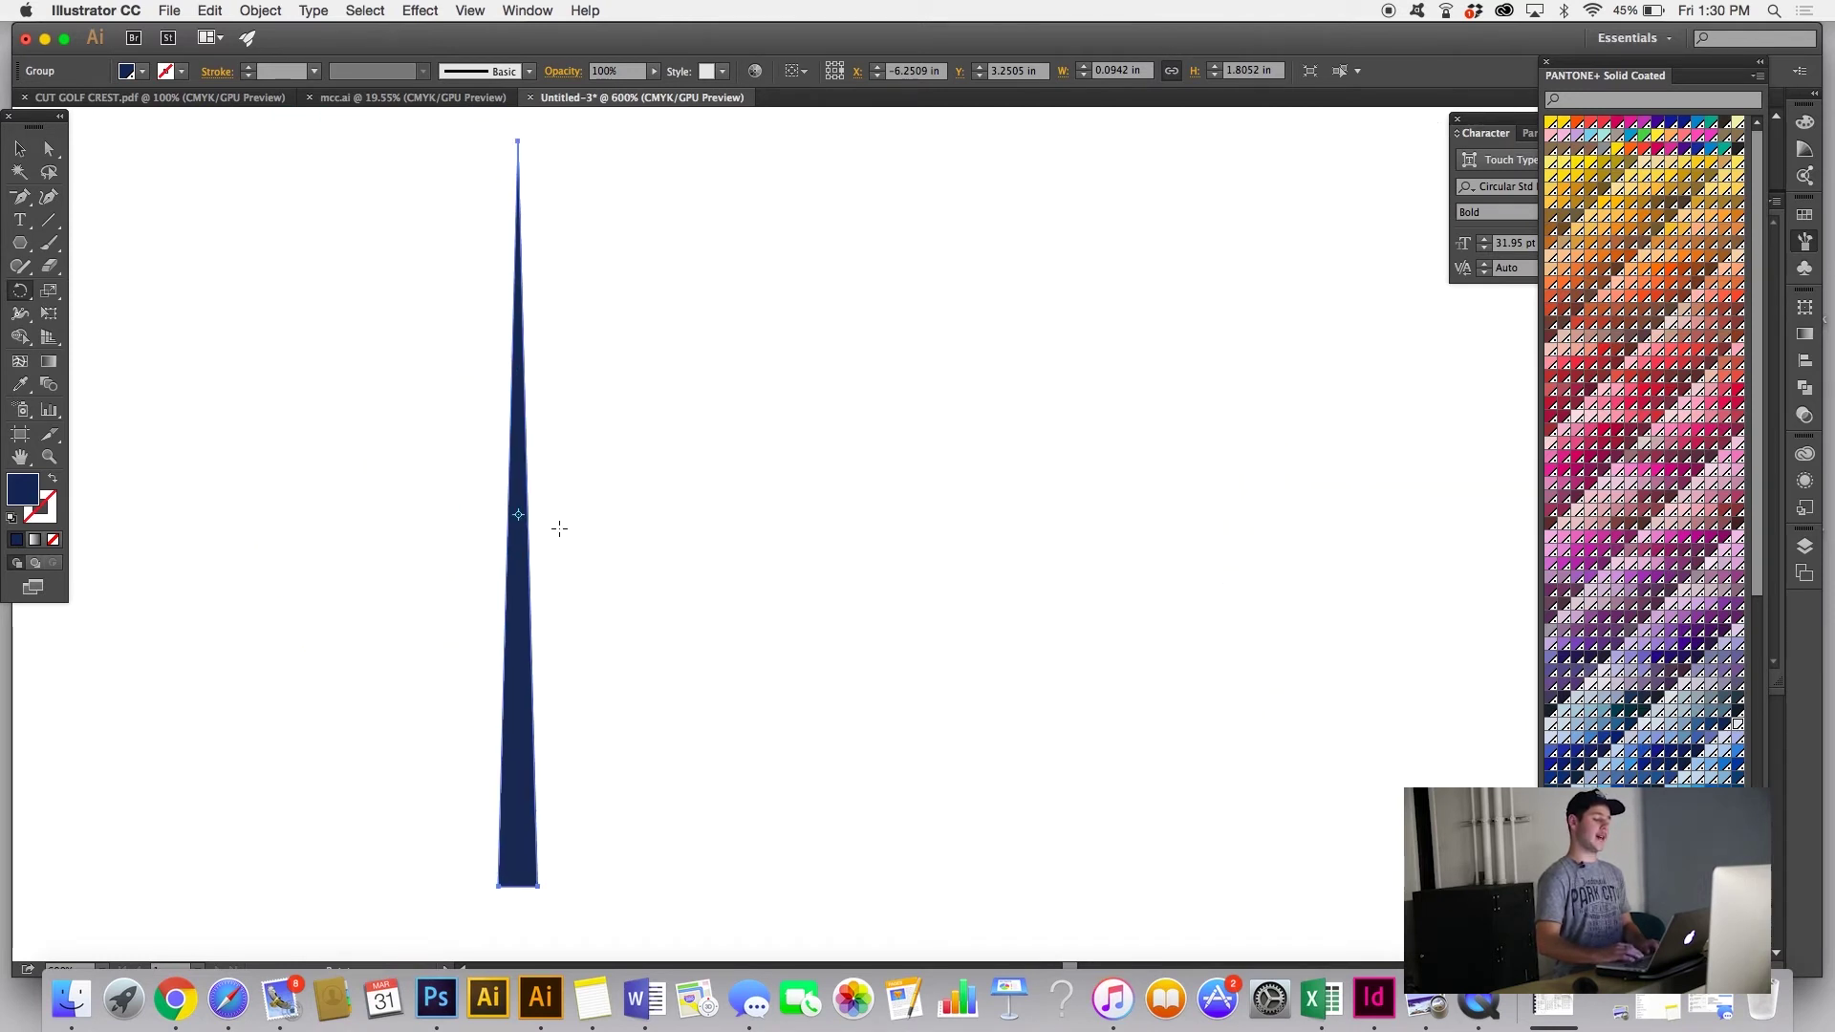
key(super+equal)
key(super+equal)
key(super+equal)
scroll(514, 518, left, 5)
scroll(513, 518, right, 10)
key(super+equal)
key(super+equal)
key(super+equal)
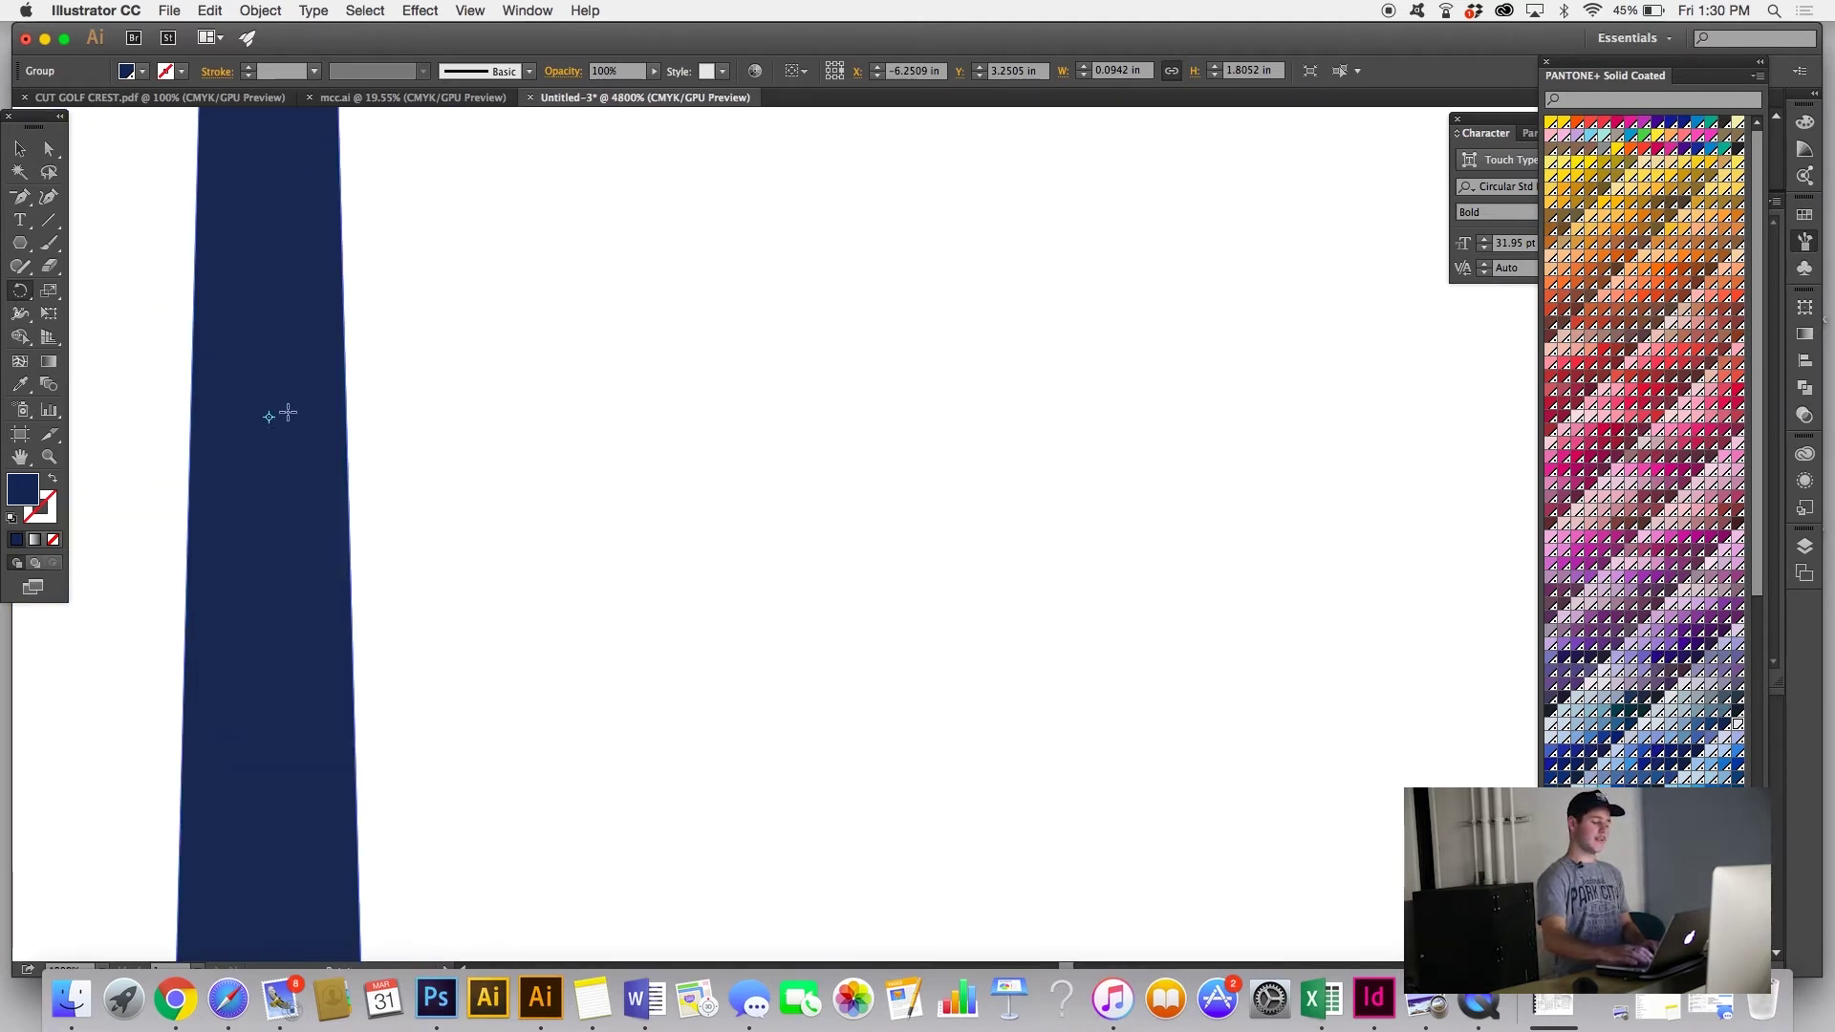
key(super+minus)
key(super+minus)
key(super+minus)
key(super+minus)
key(super+minus)
key(super+minus)
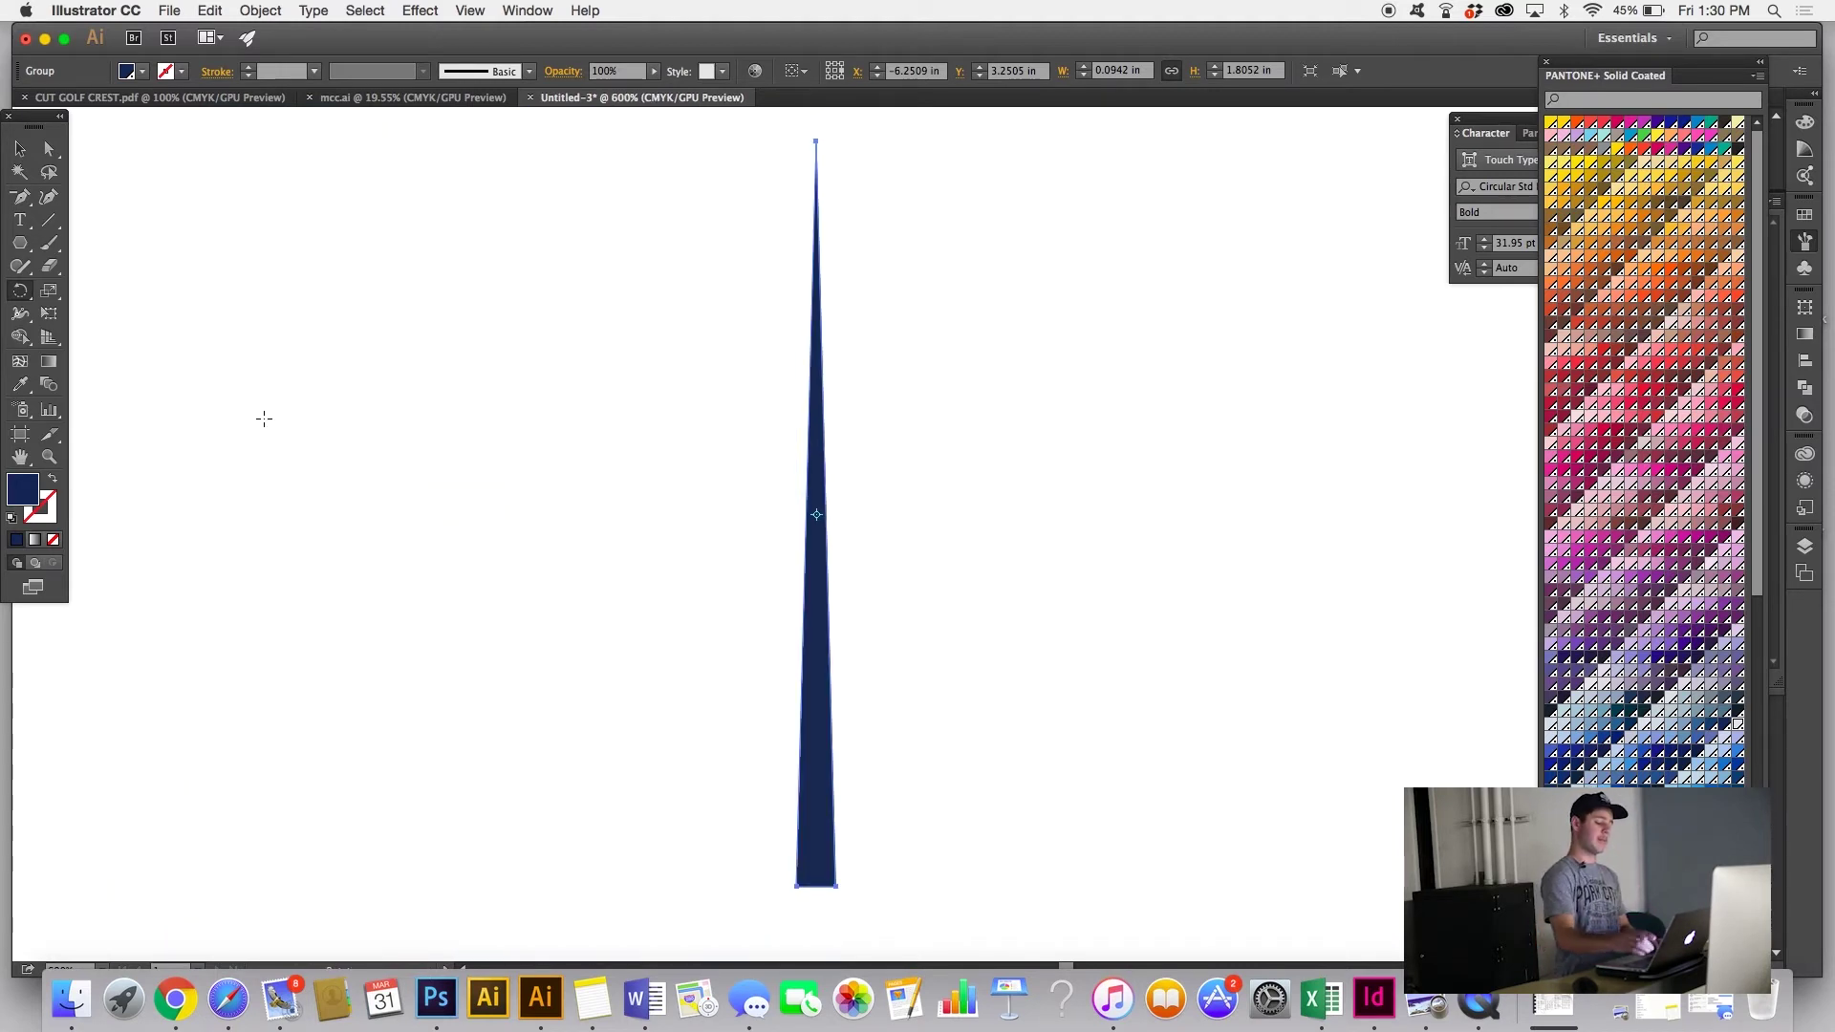
key(super+minus)
key(super+minus)
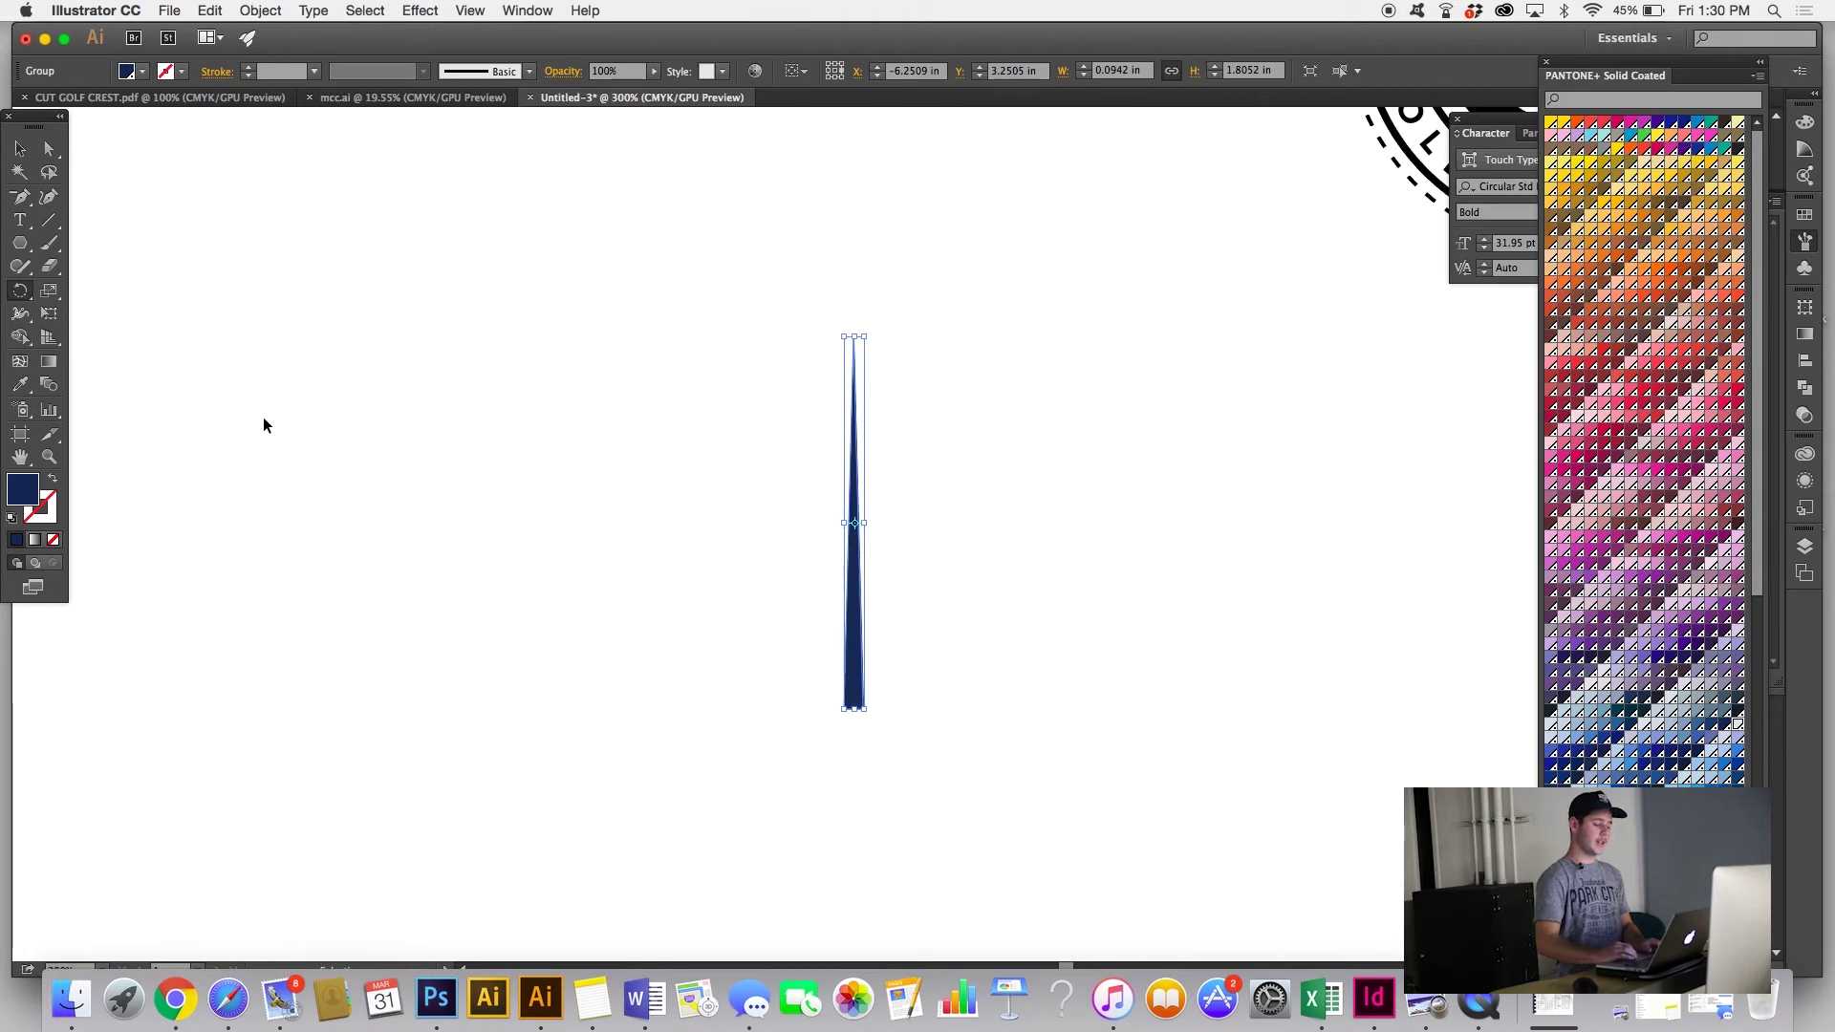
Step: Make a copy of the spike rotated 30° about an origin placed in line below its wide base
scroll(426, 512, down, 5)
scroll(426, 513, right, 5)
scroll(584, 524, right, 3)
scroll(583, 525, down, 1)
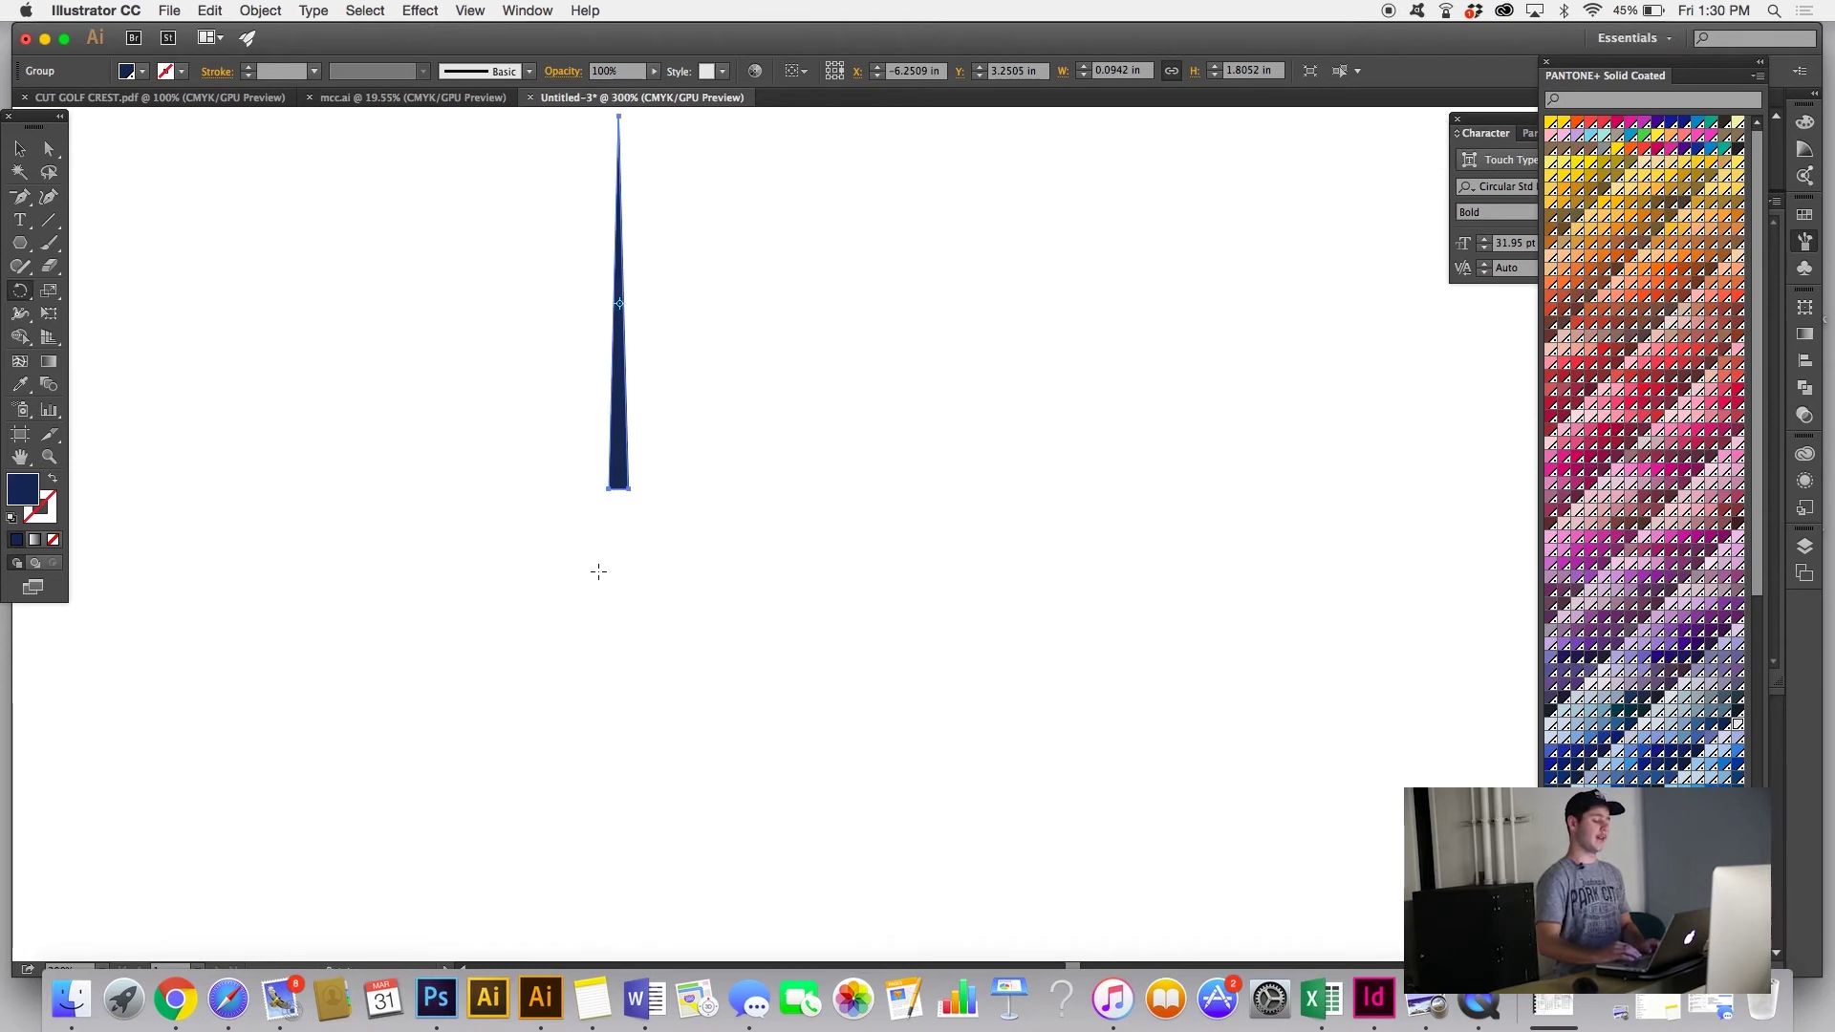
scroll(620, 661, down, 1)
scroll(619, 662, left, 1)
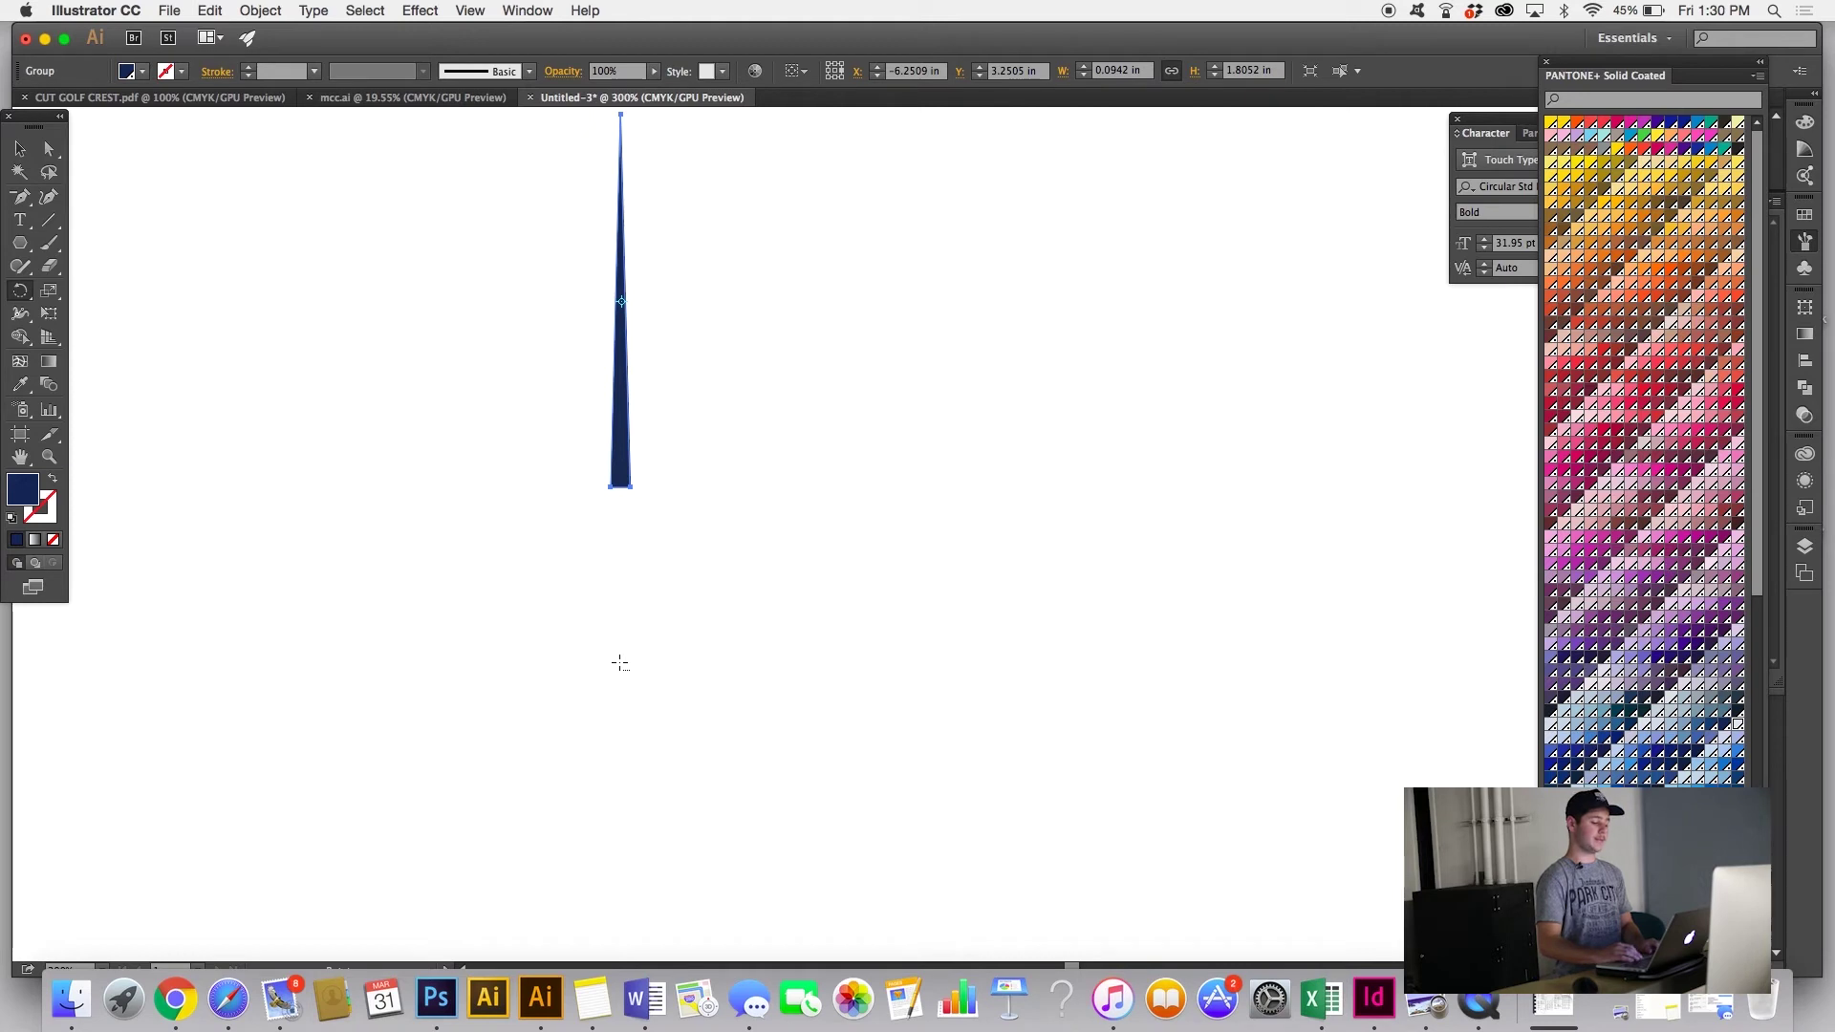
alt+click(620, 662)
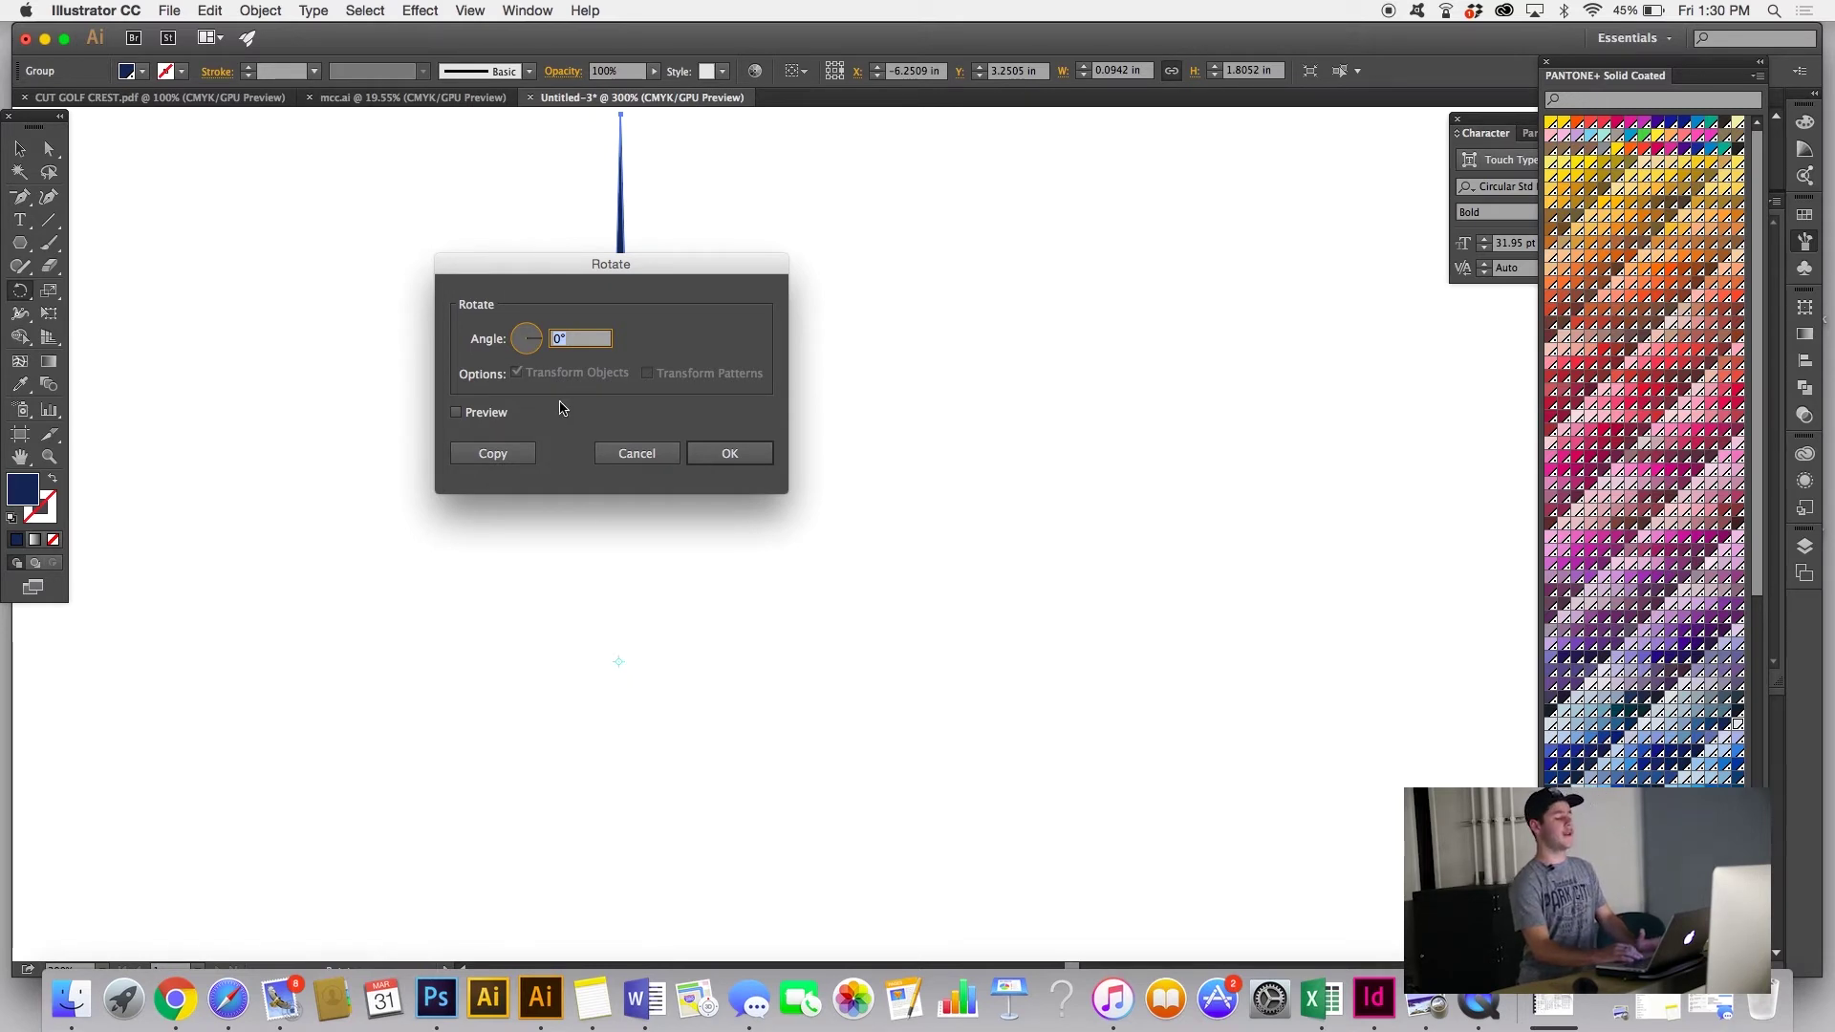
click(563, 348)
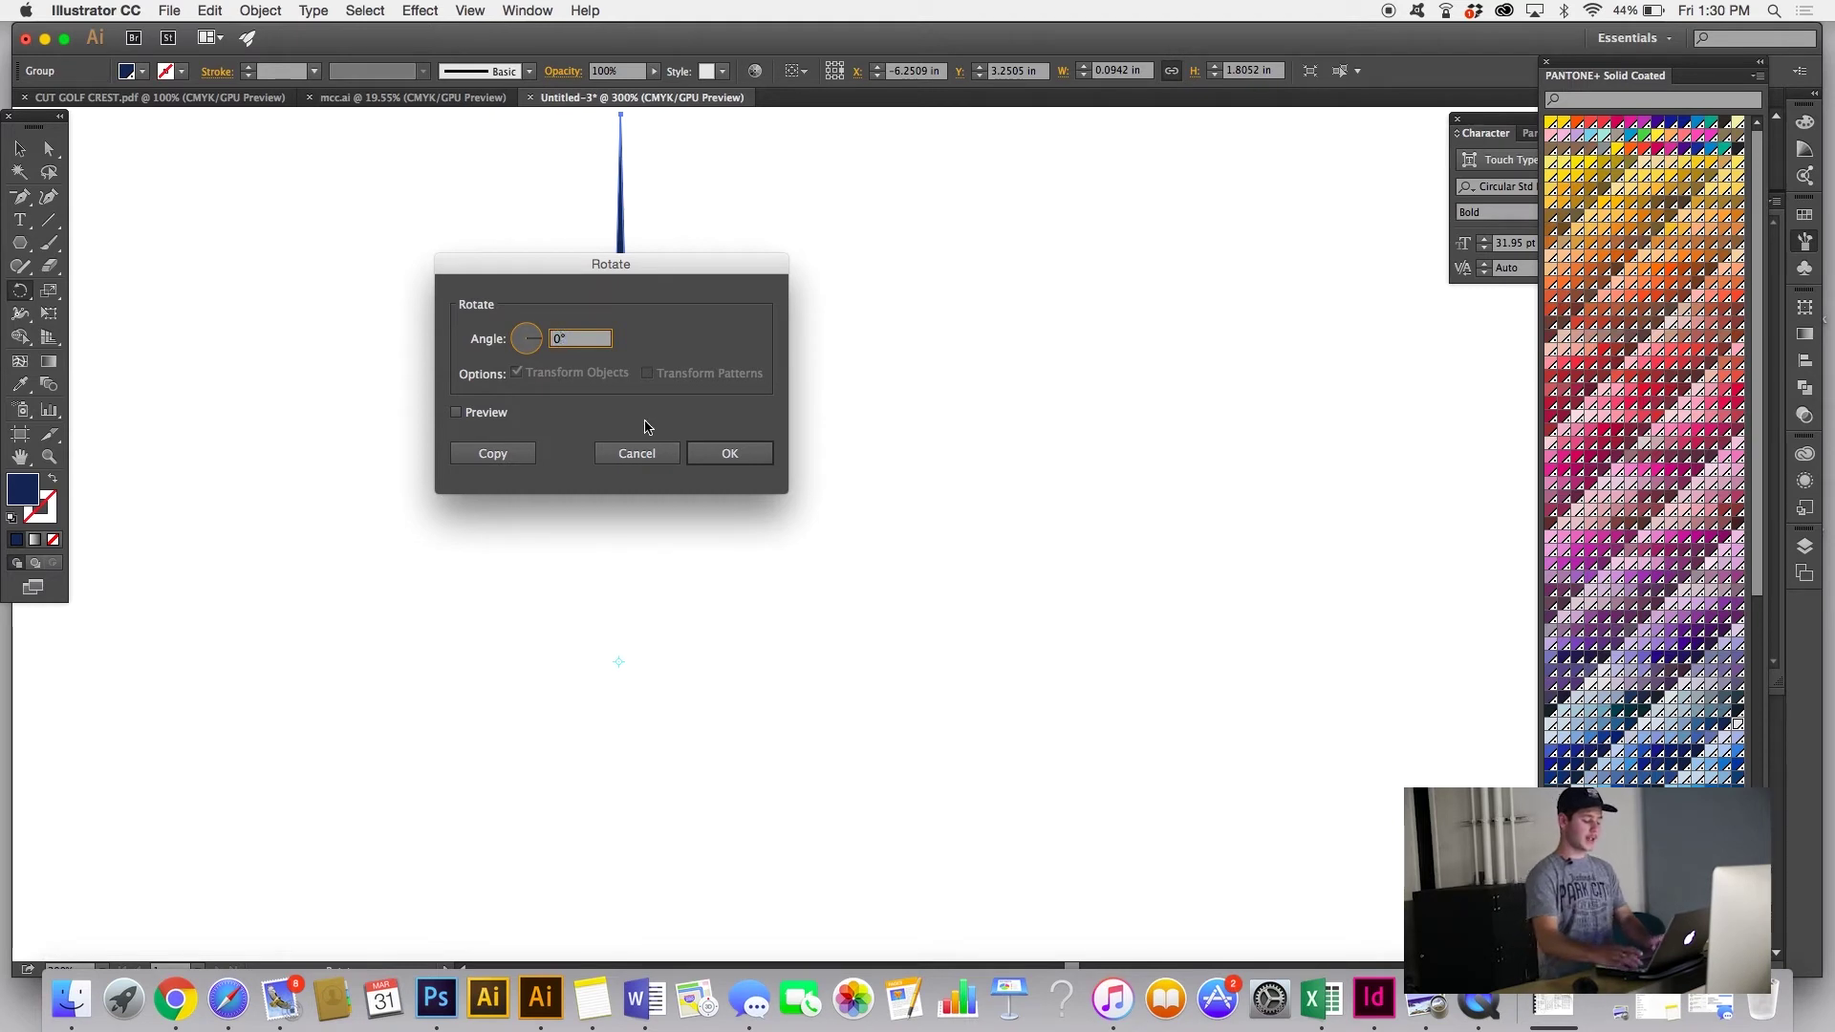
key(BackSpace)
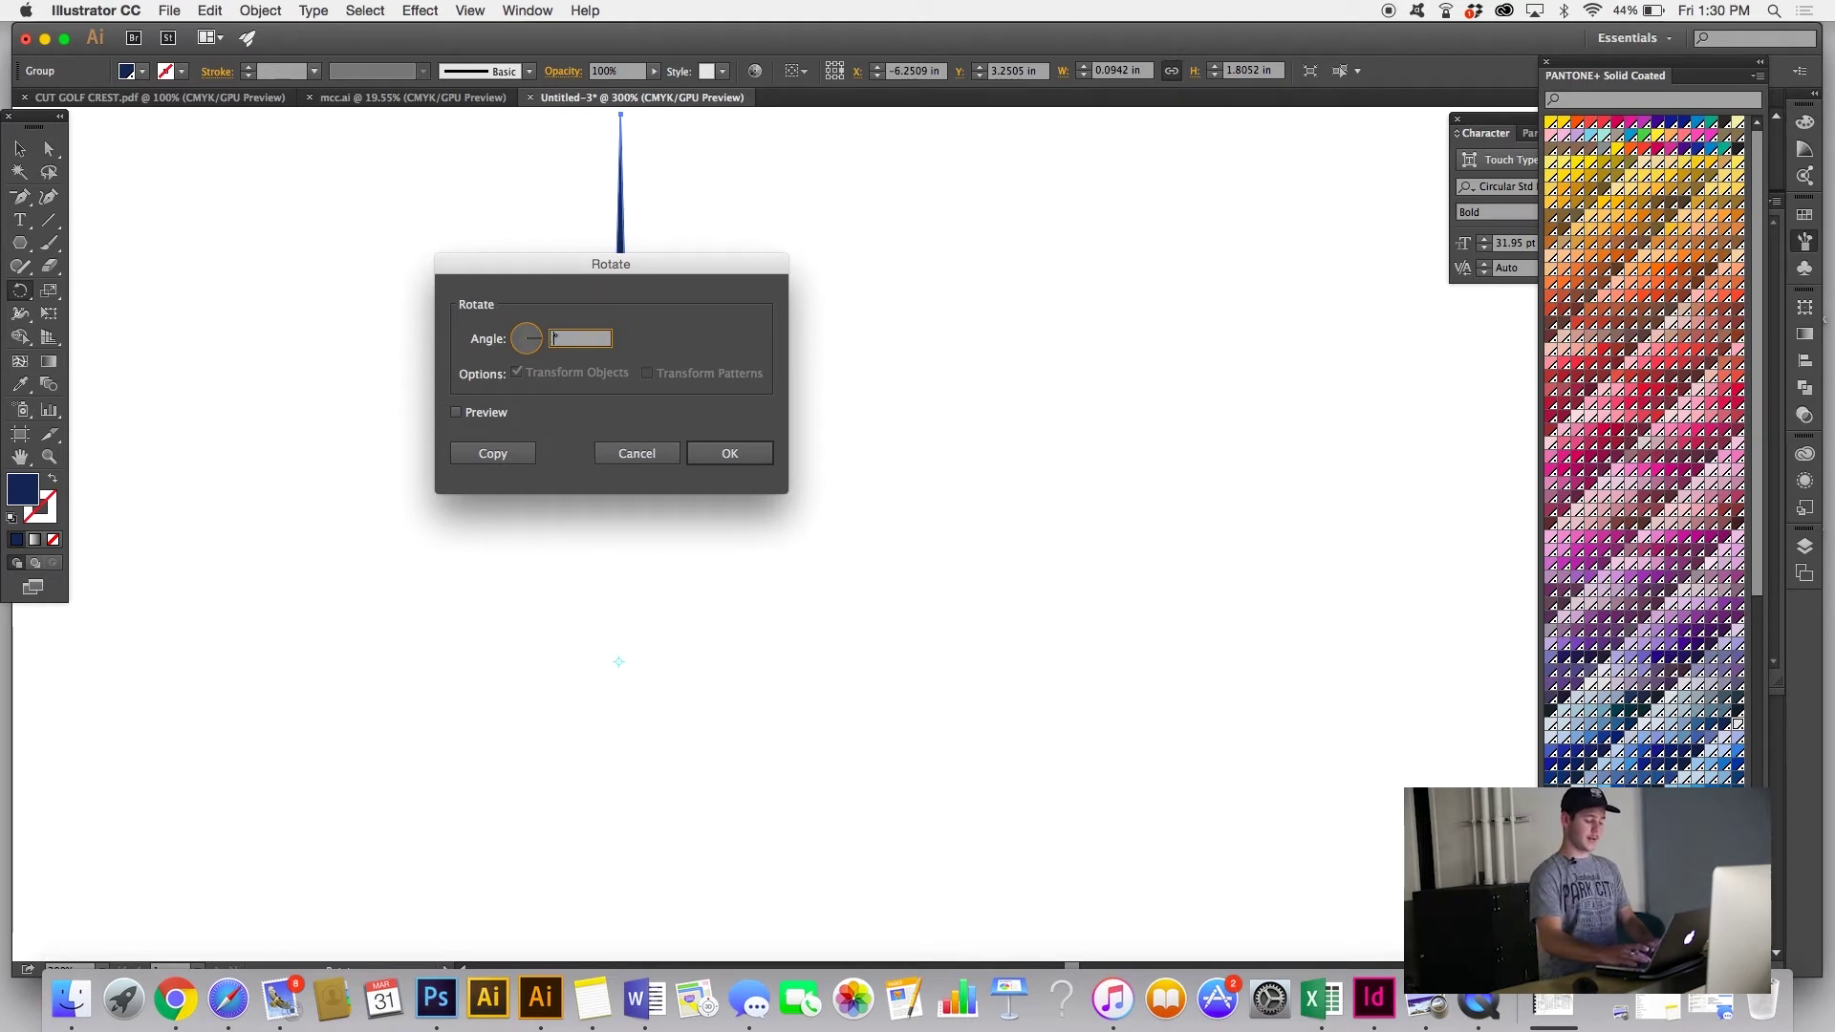
text(30)
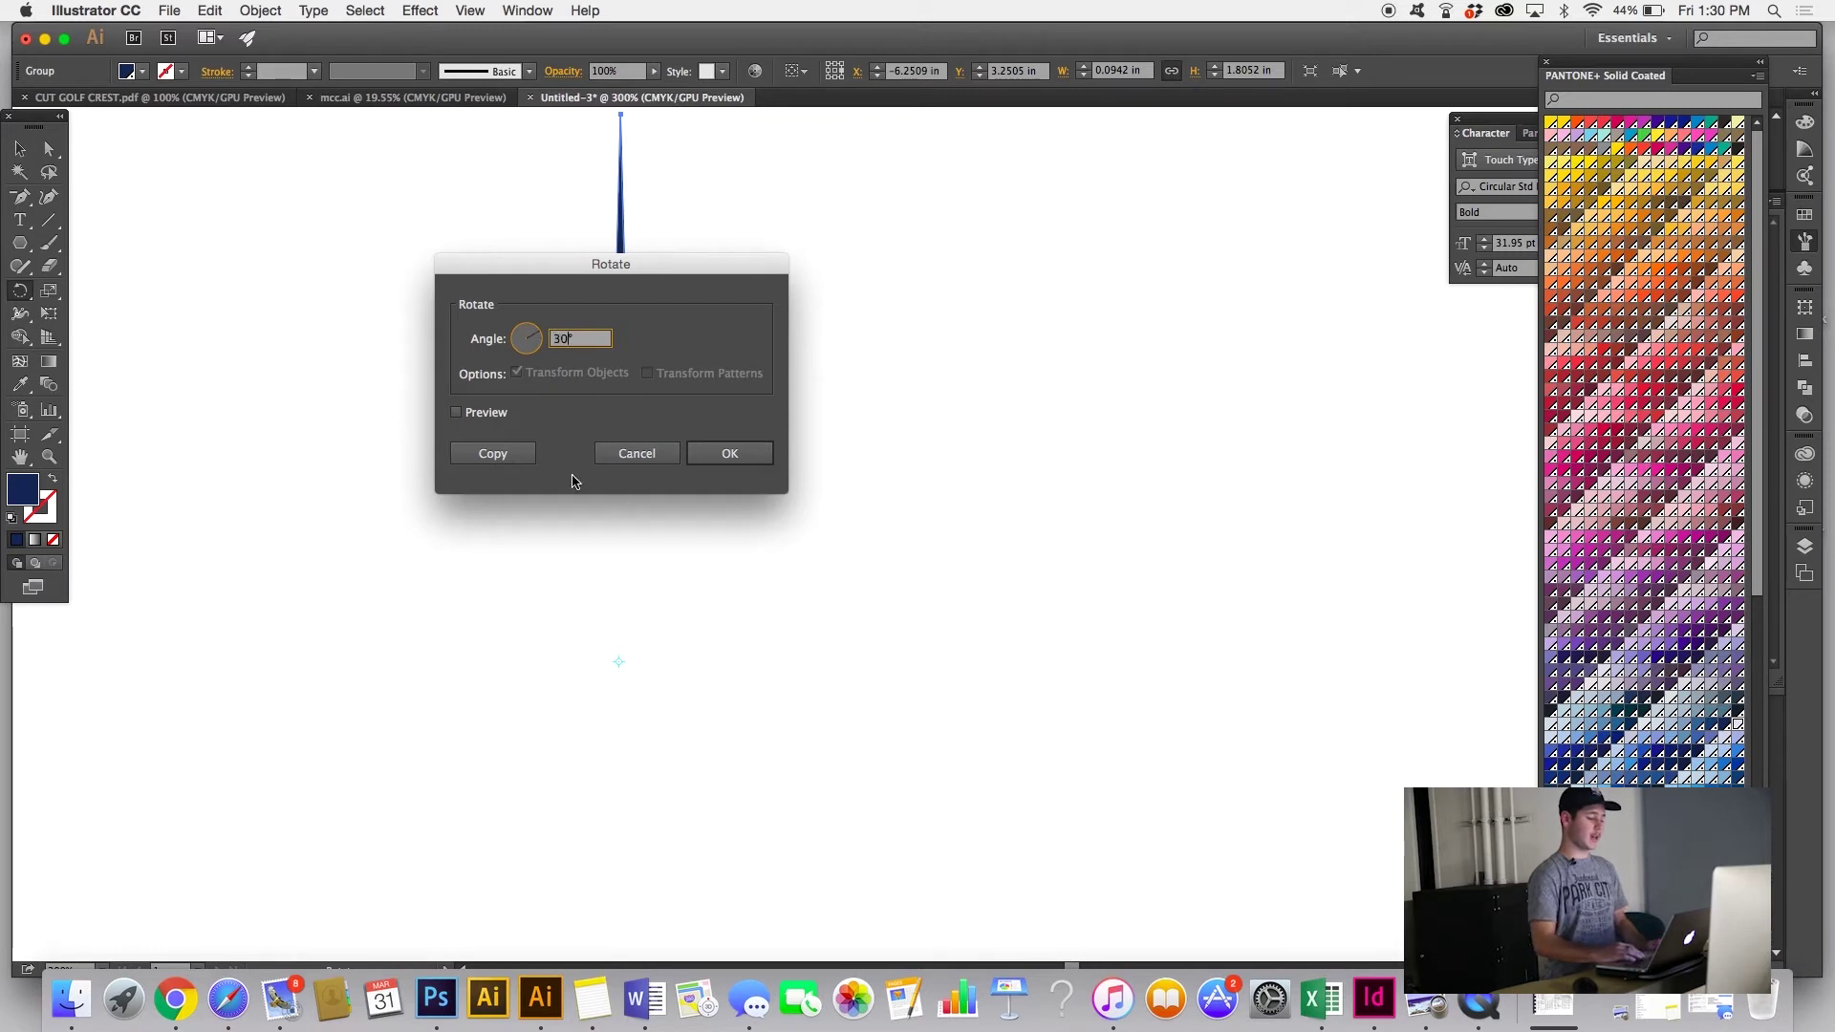
click(456, 412)
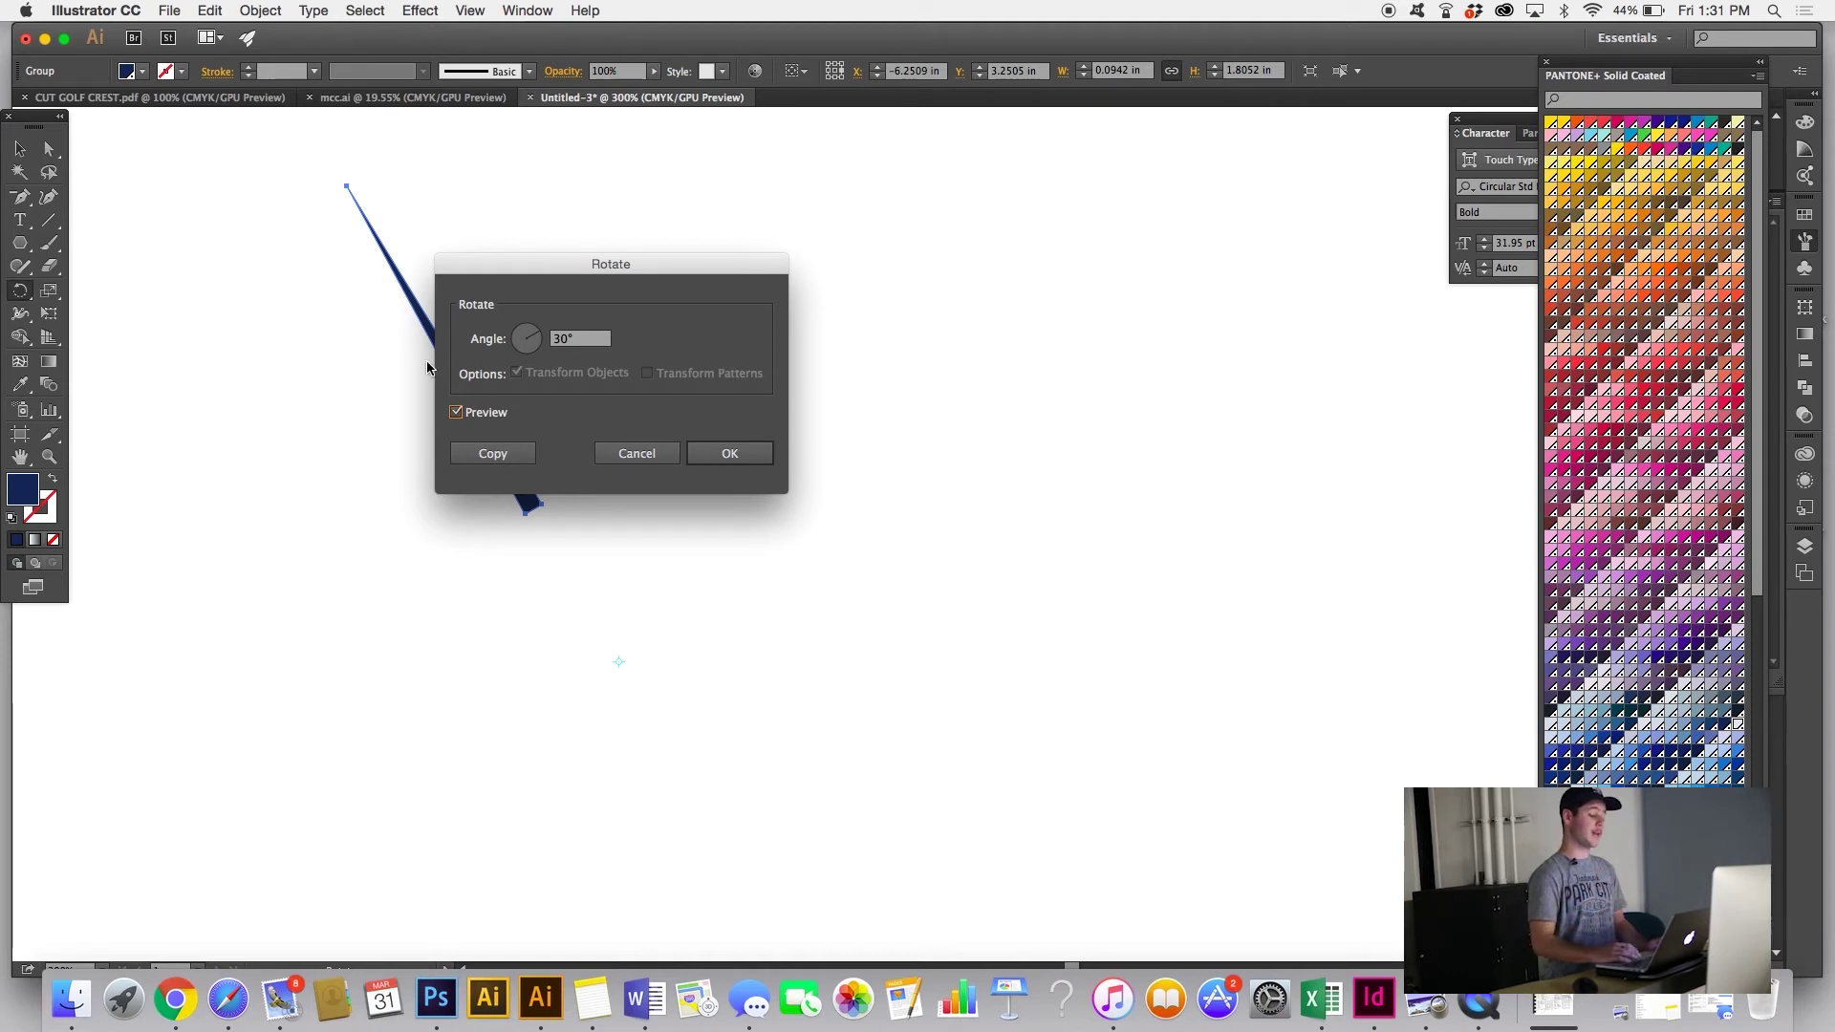
click(513, 461)
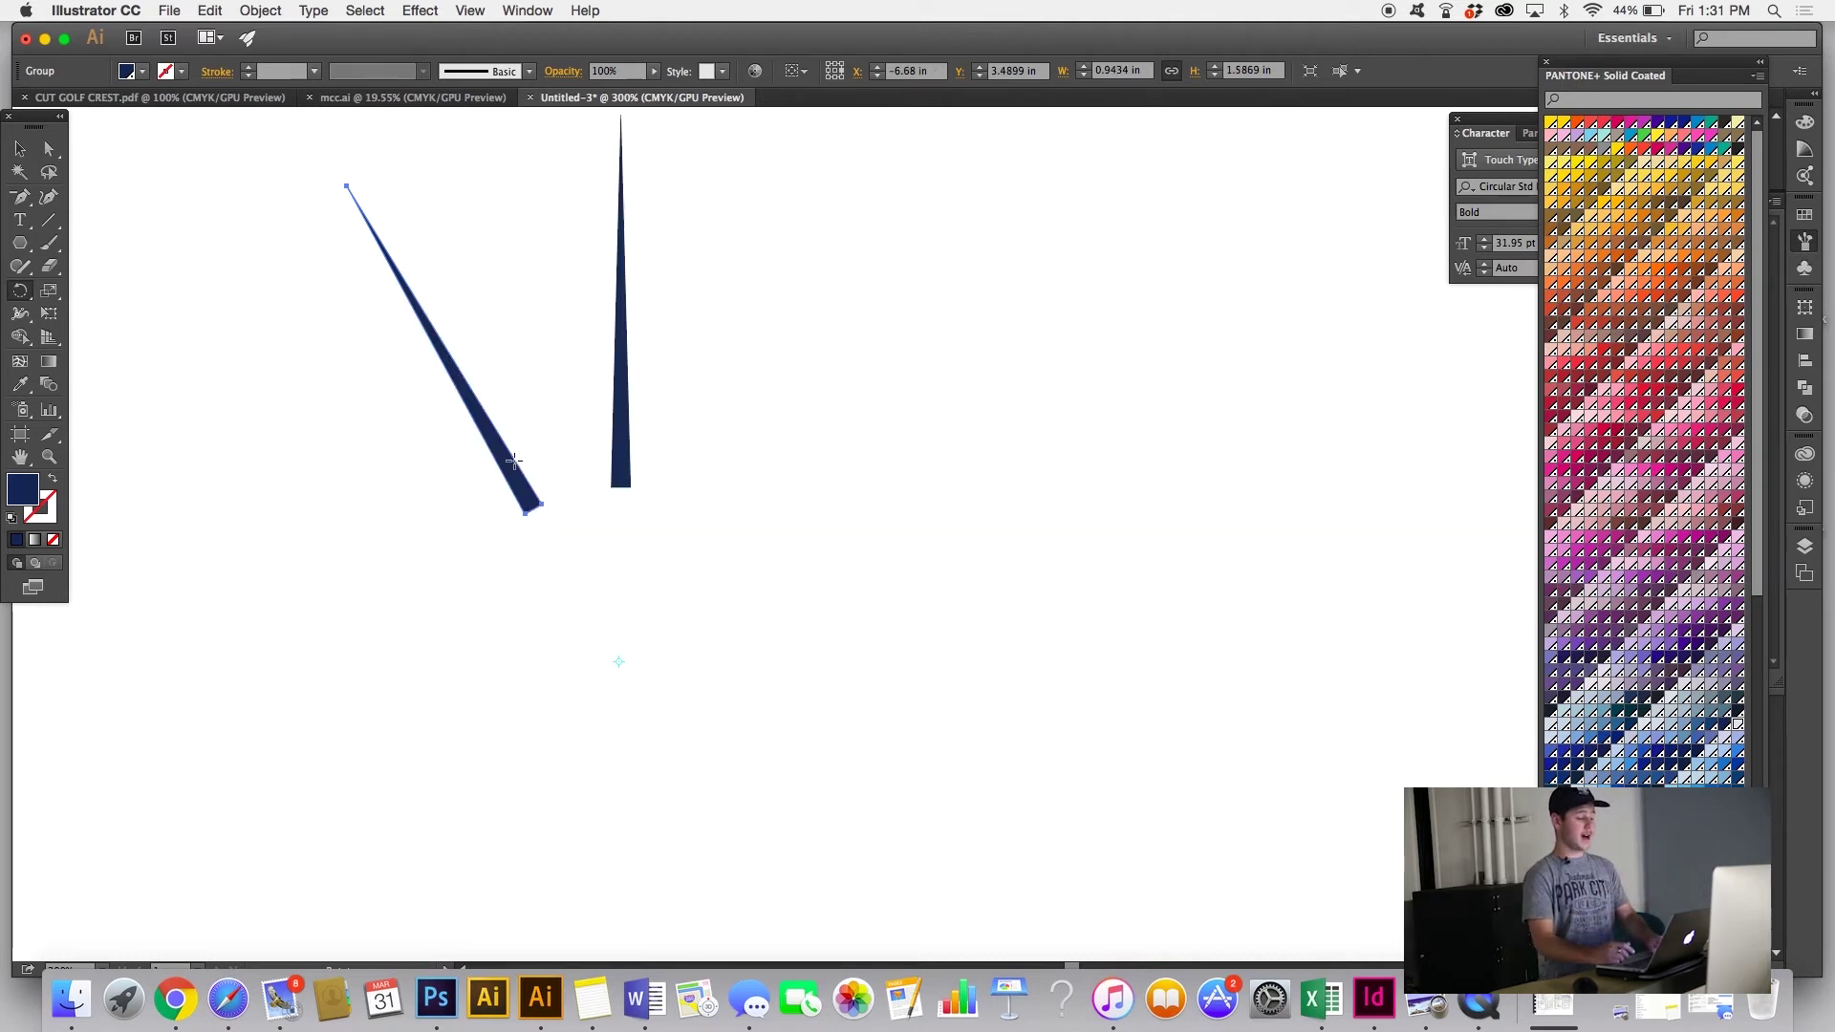
Step: Repeat the rotated copy ten times to form a full circle of twelve spikes
key(super+d)
key(super+d)
key(super+d)
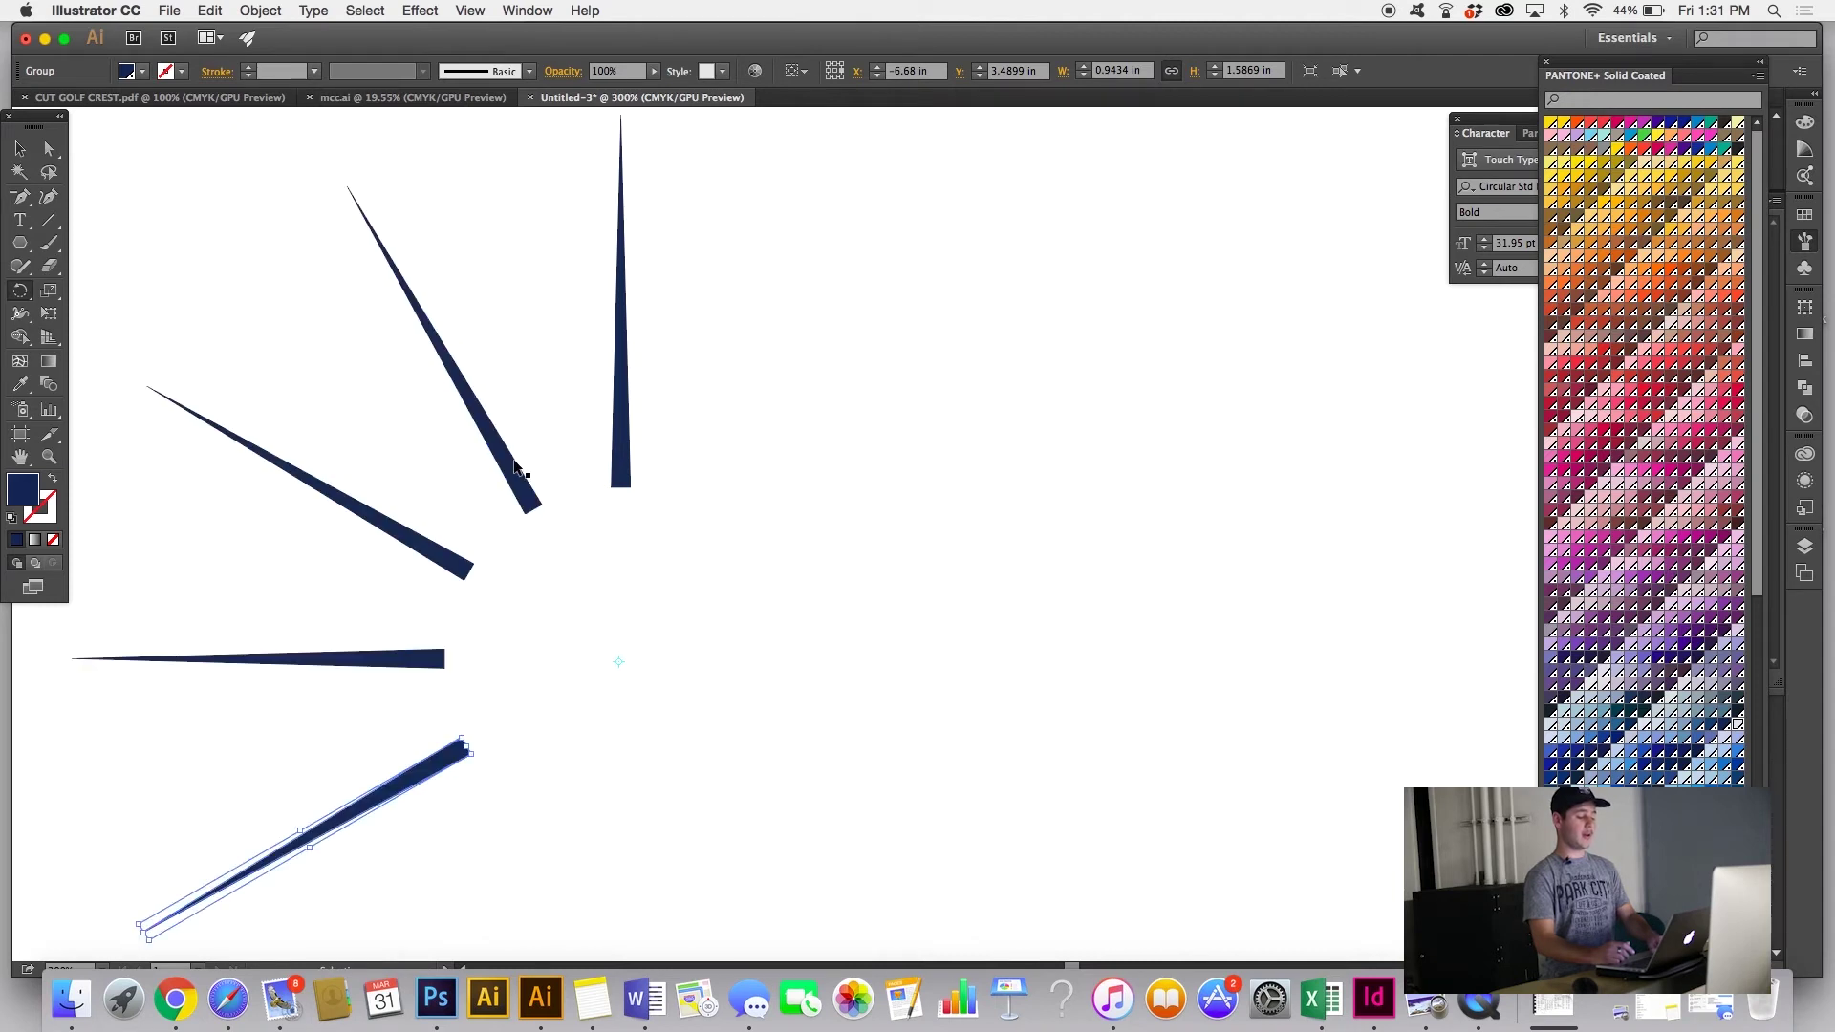
key(super+d)
key(super+d)
key(super+d)
key(super+d)
key(super+d)
key(super+d)
key(super+d)
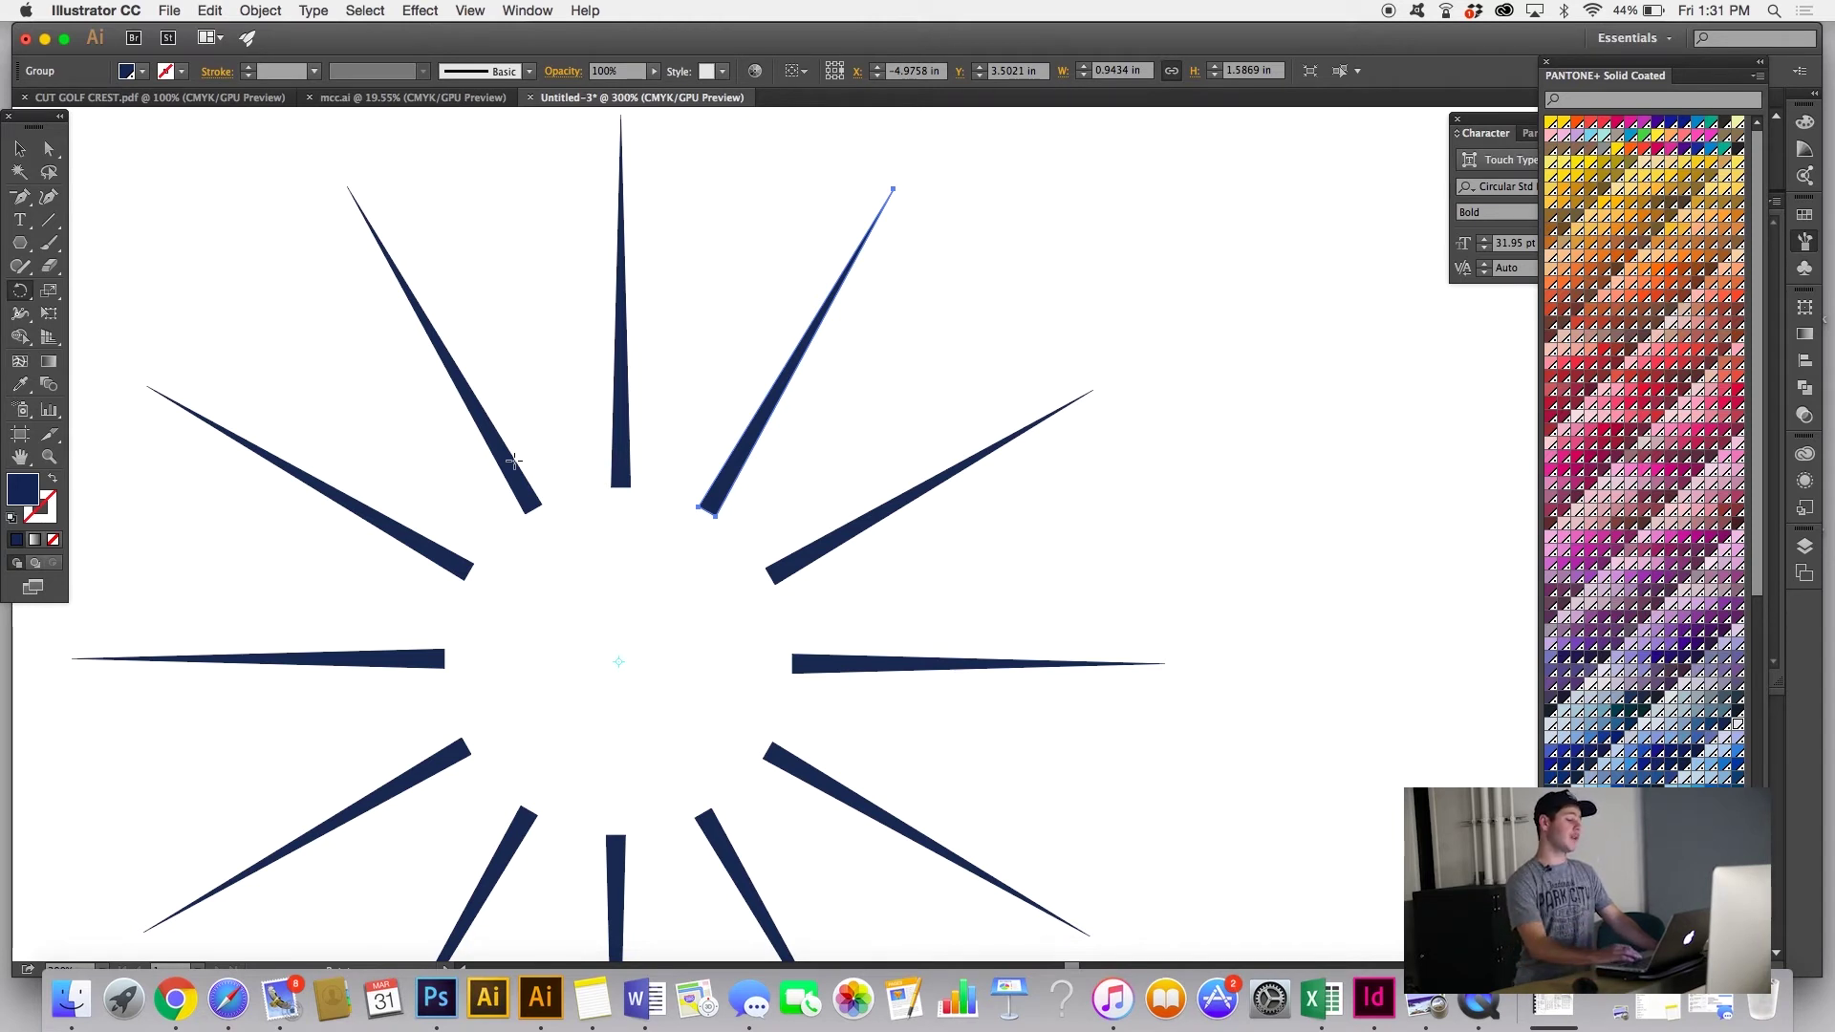
Step: Enlarge the fill swatch list for the selected spike and examine its gradients and Pantone swatches
click(19, 149)
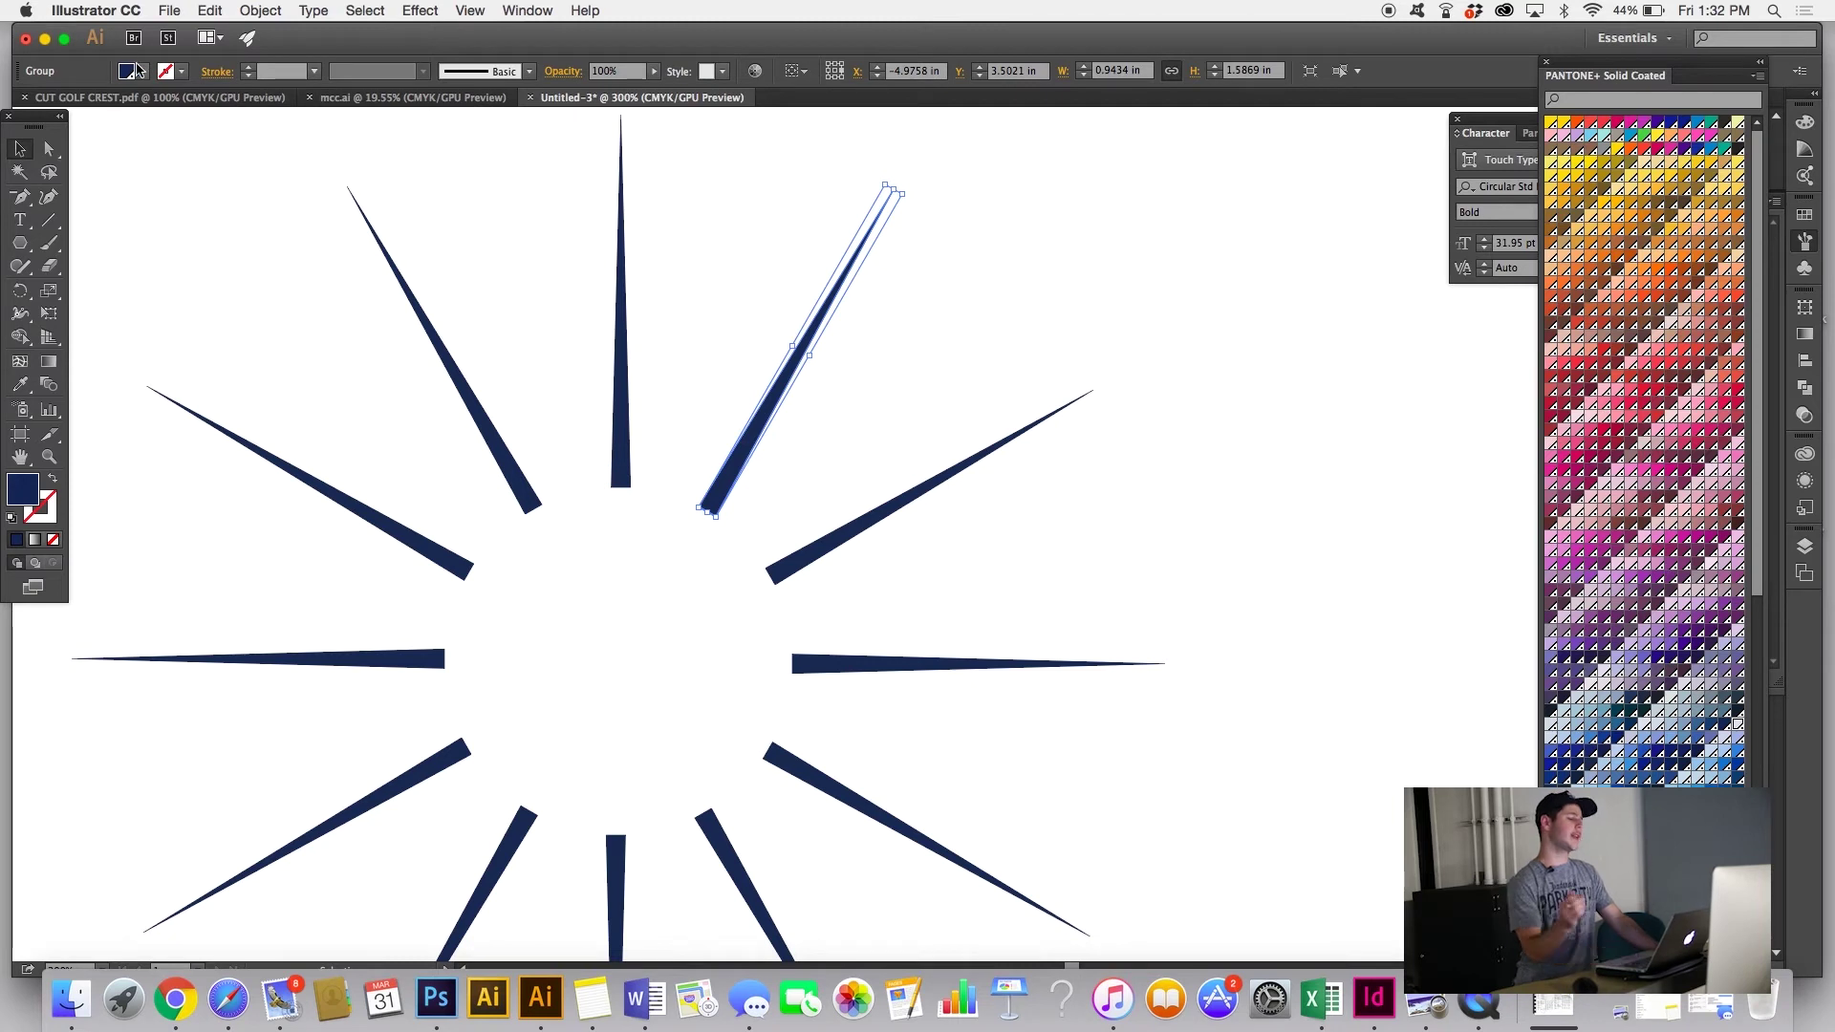
click(142, 70)
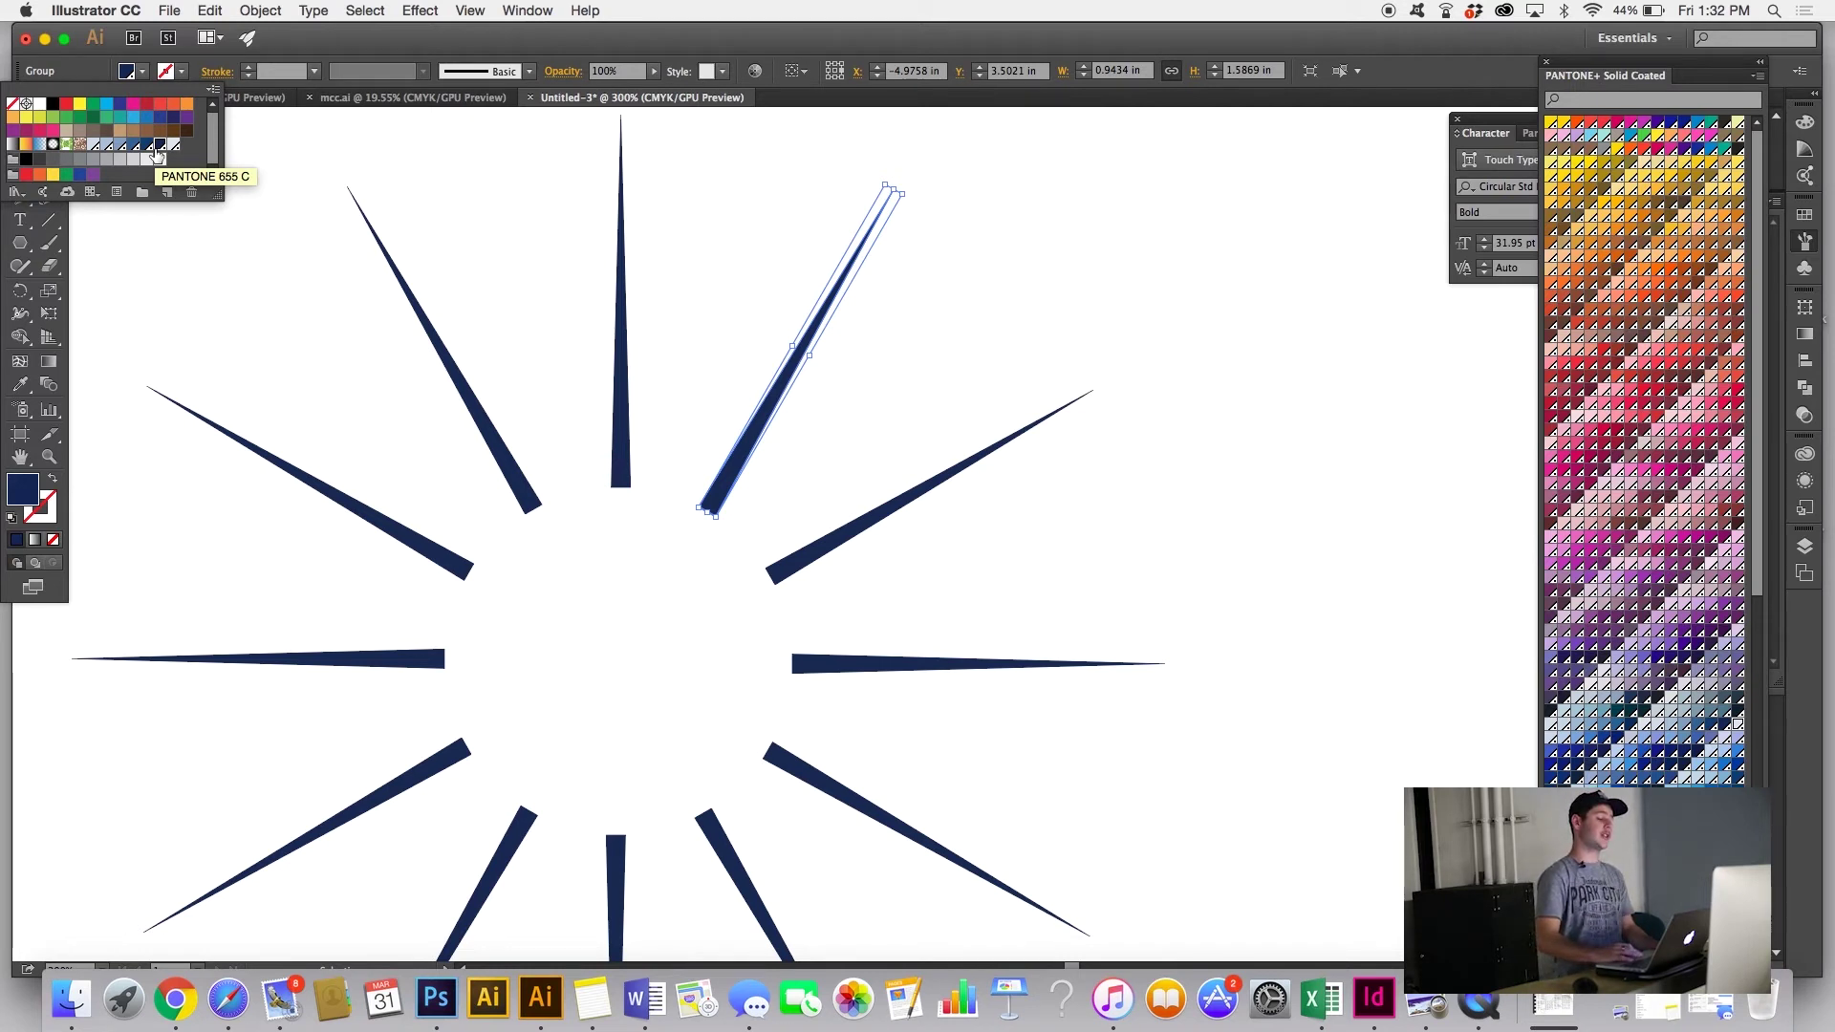
drag(219, 196, 220, 312)
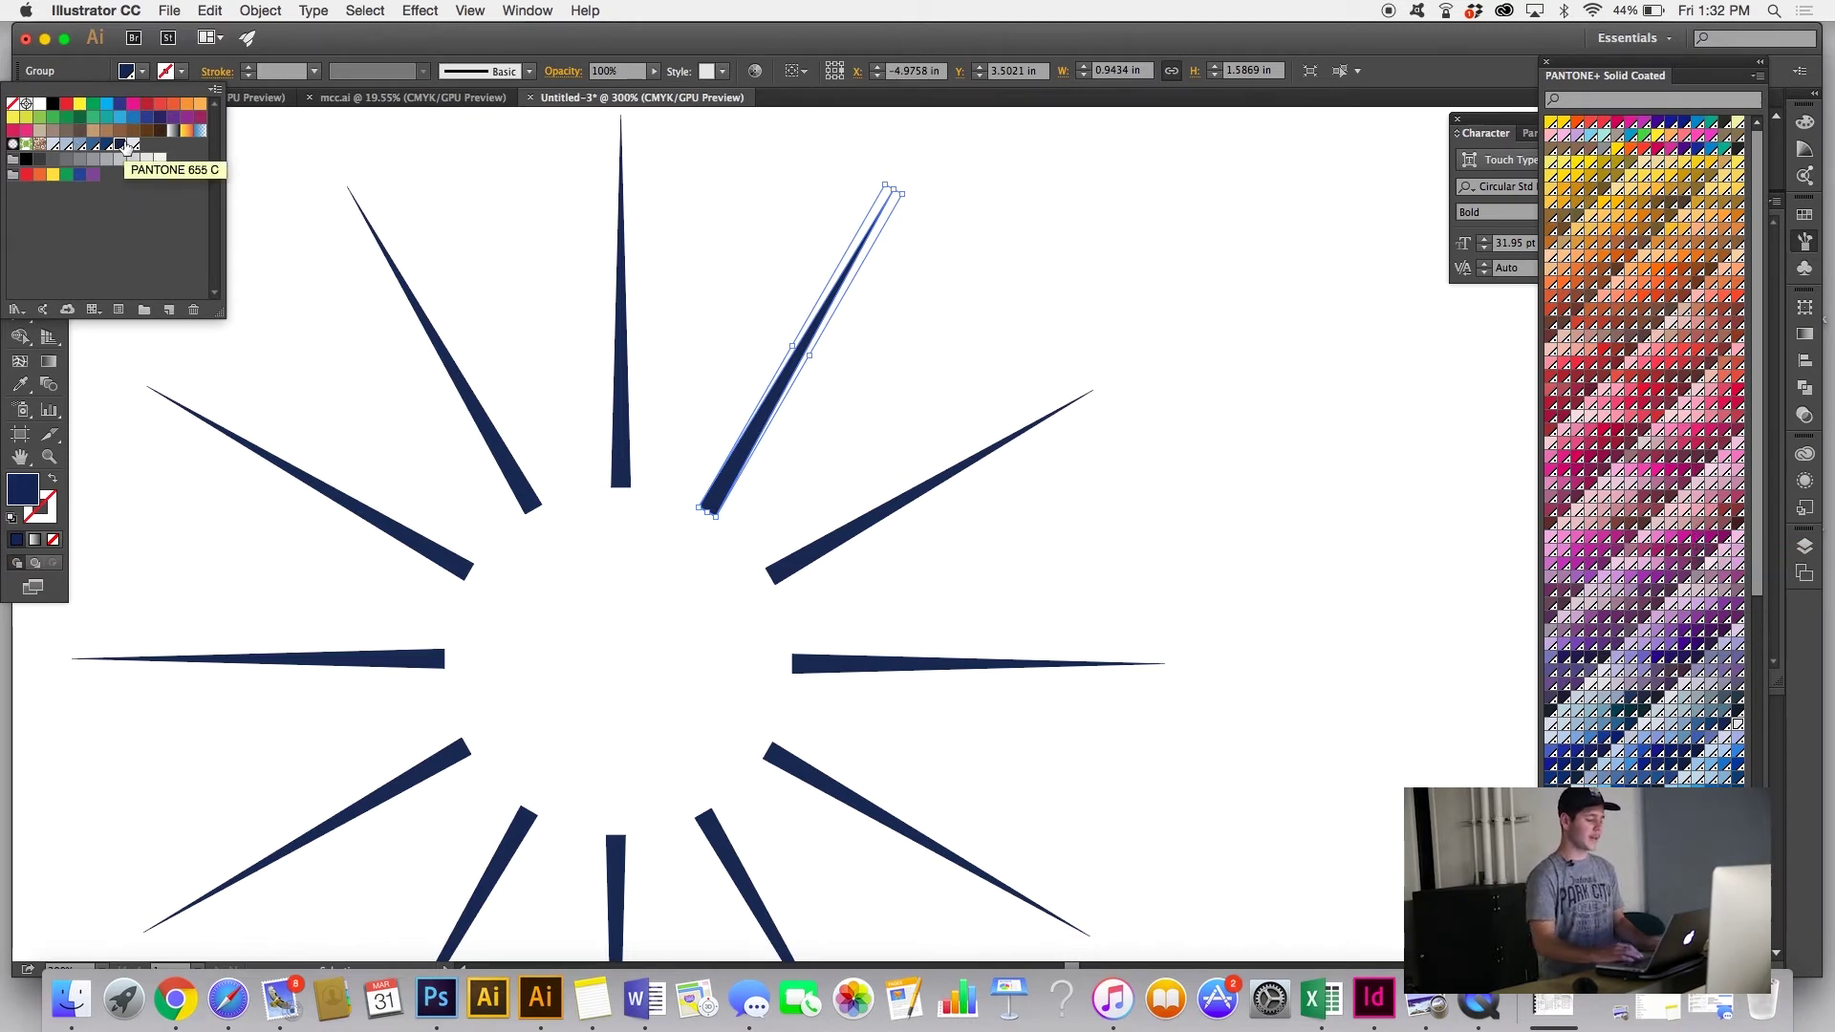
click(289, 281)
click(288, 317)
Step: Make a copy of the uppermost spike rotated 30° about a point near the centre of the spike ring
key(super+minus)
drag(297, 295, 937, 761)
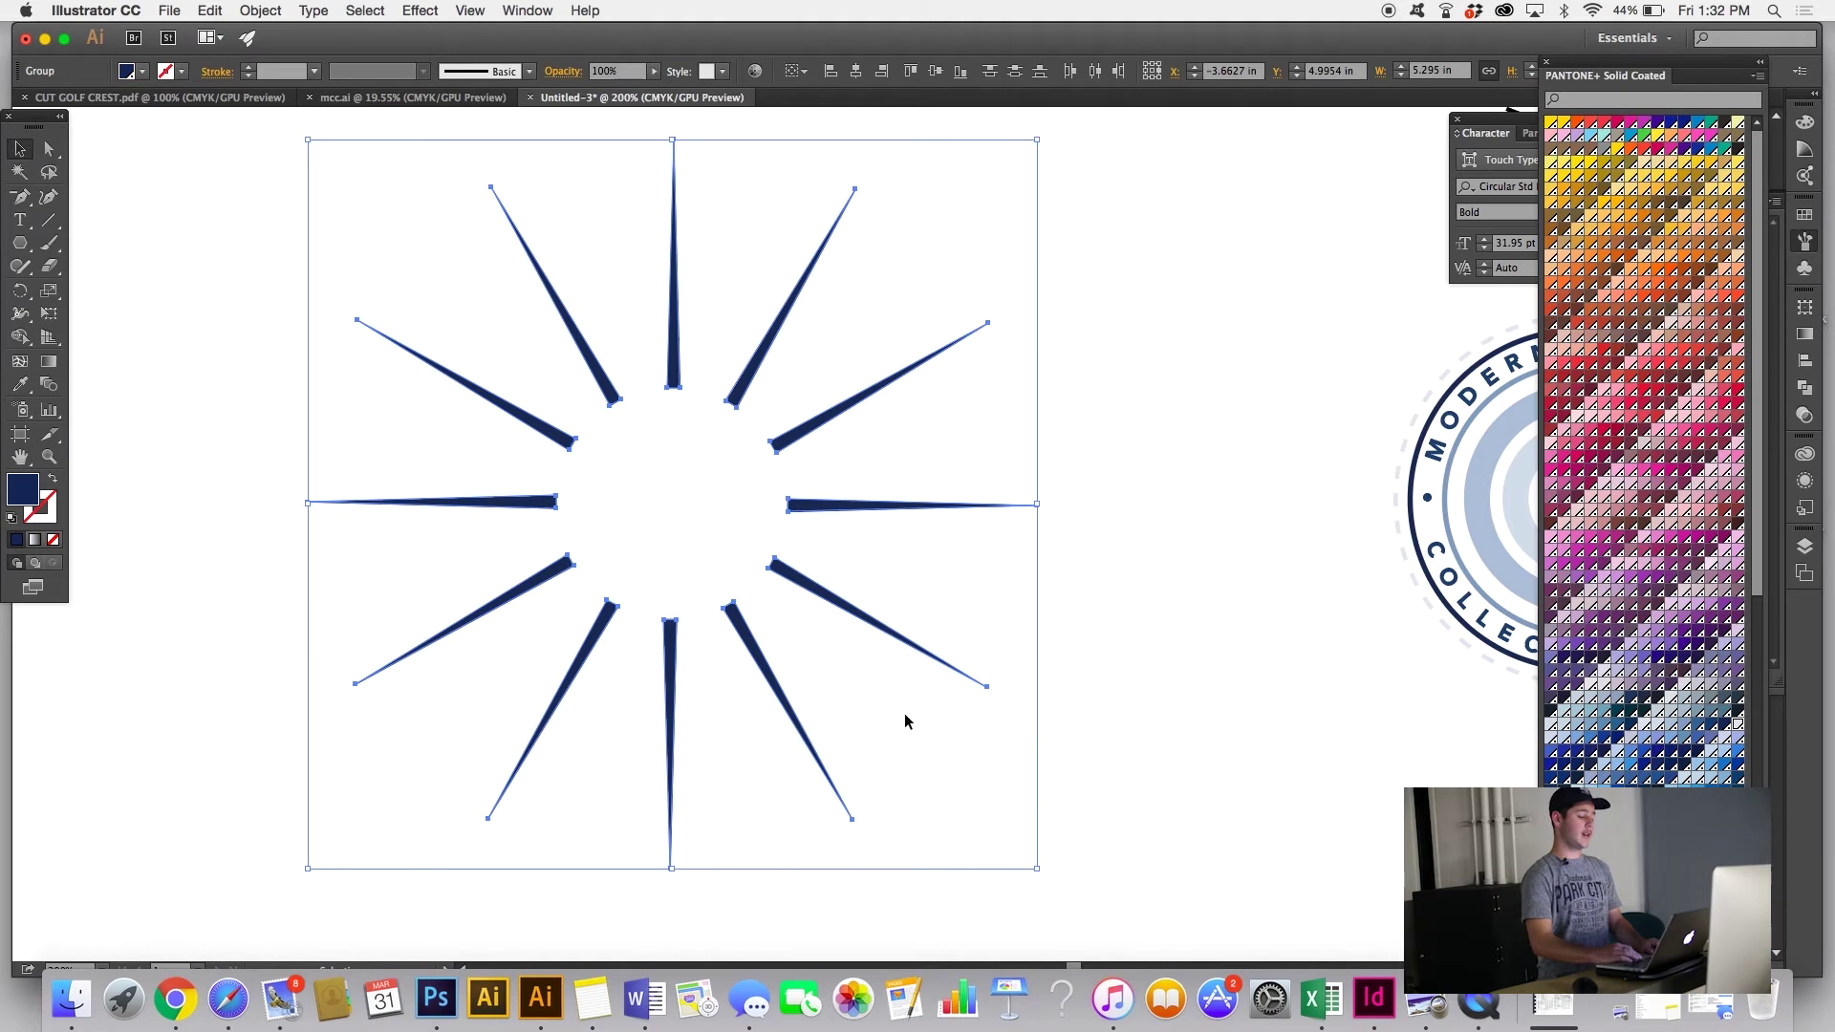
click(668, 524)
click(668, 355)
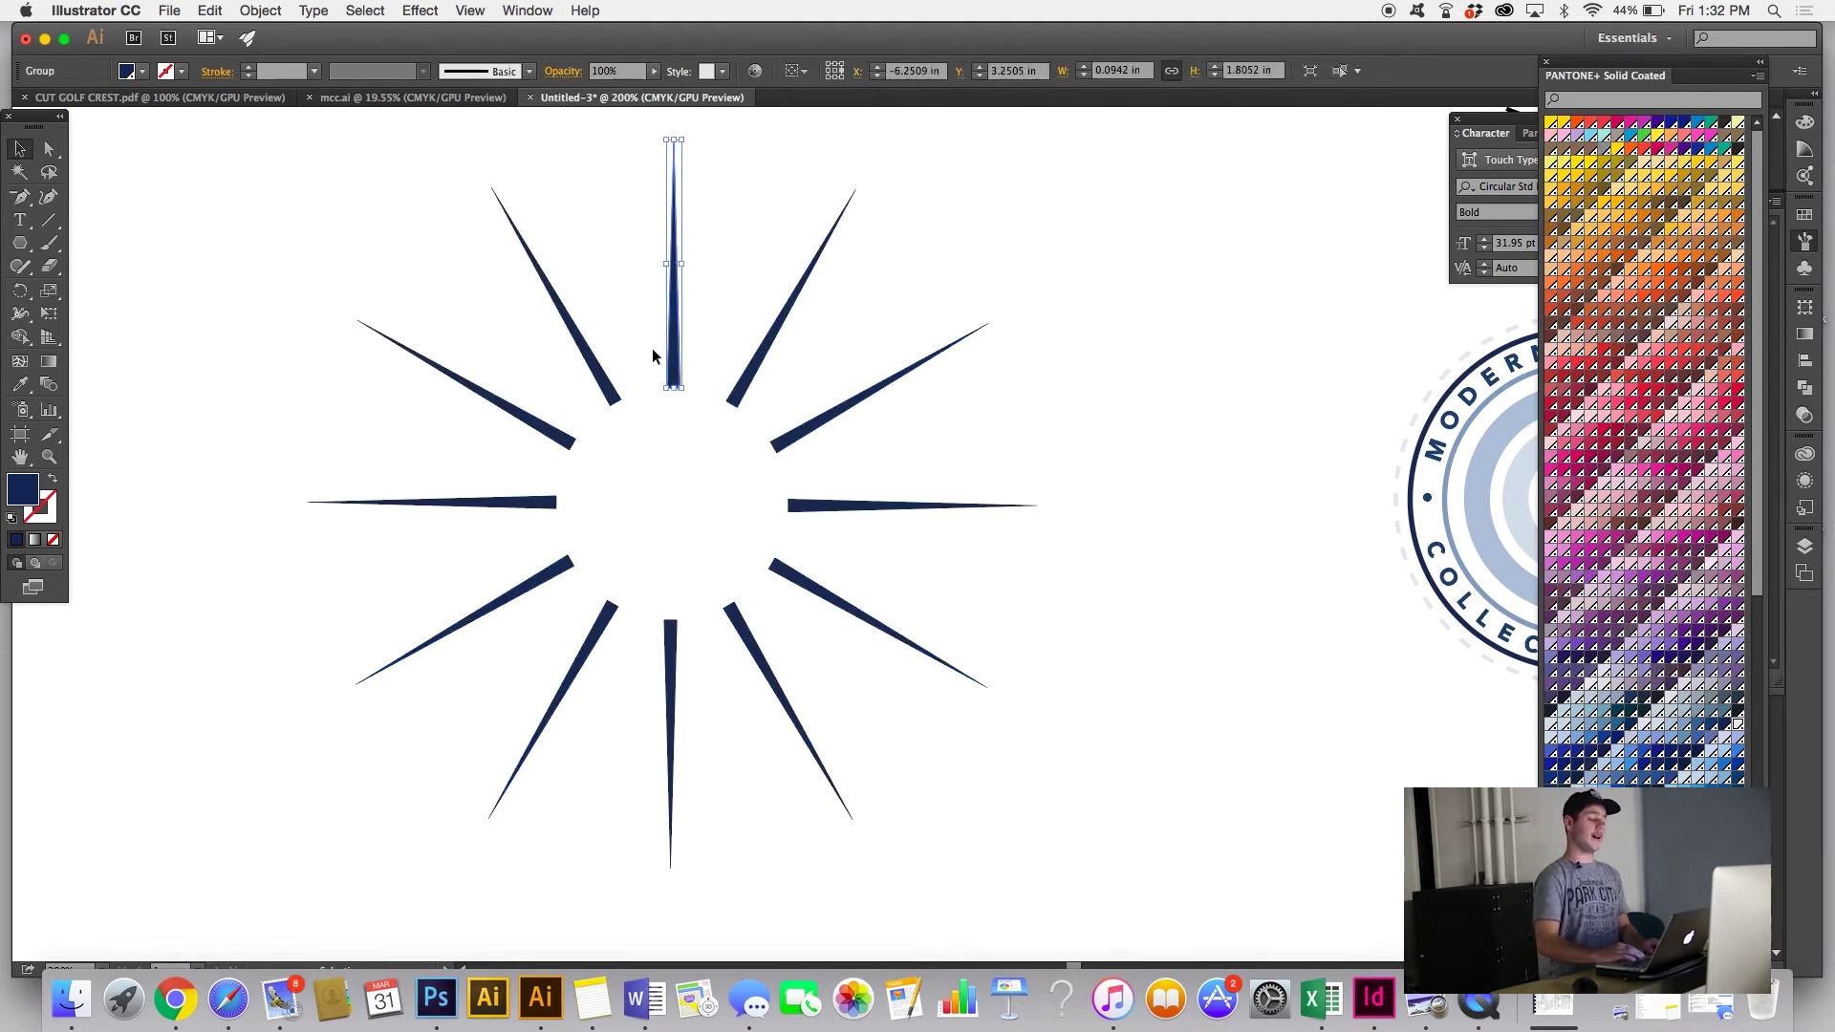
click(20, 290)
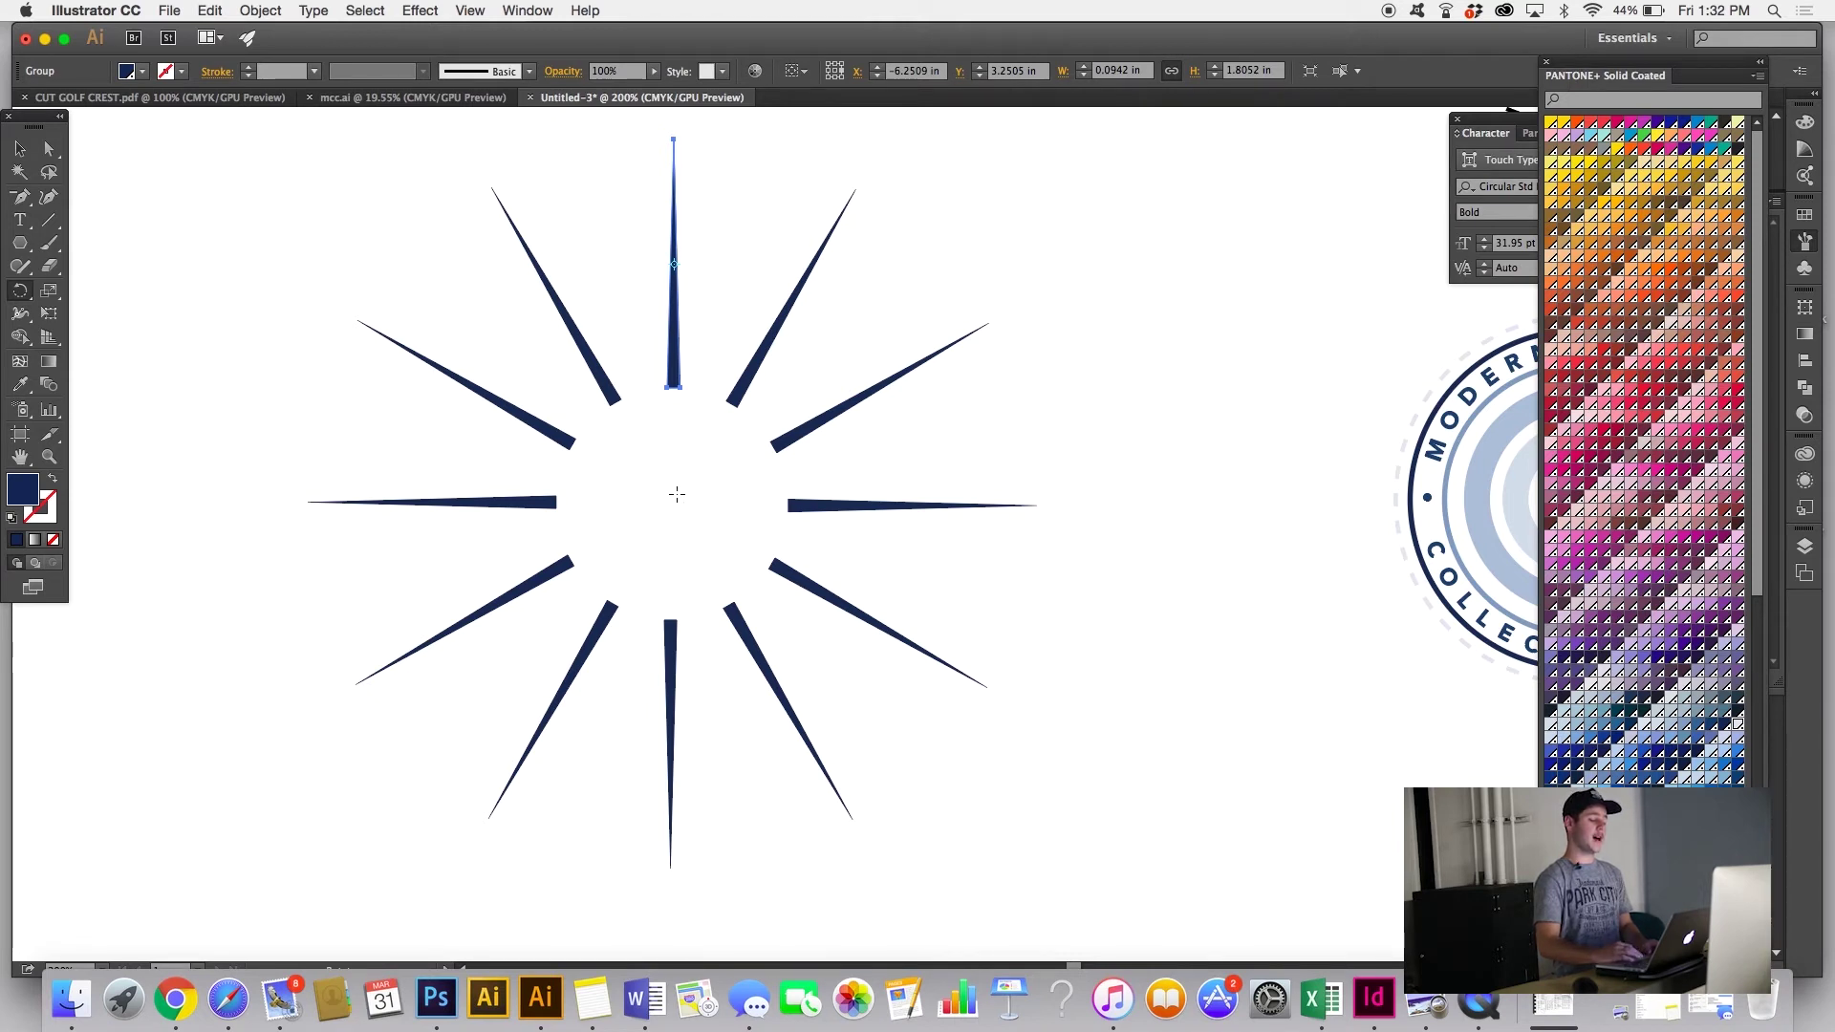
alt+click(677, 494)
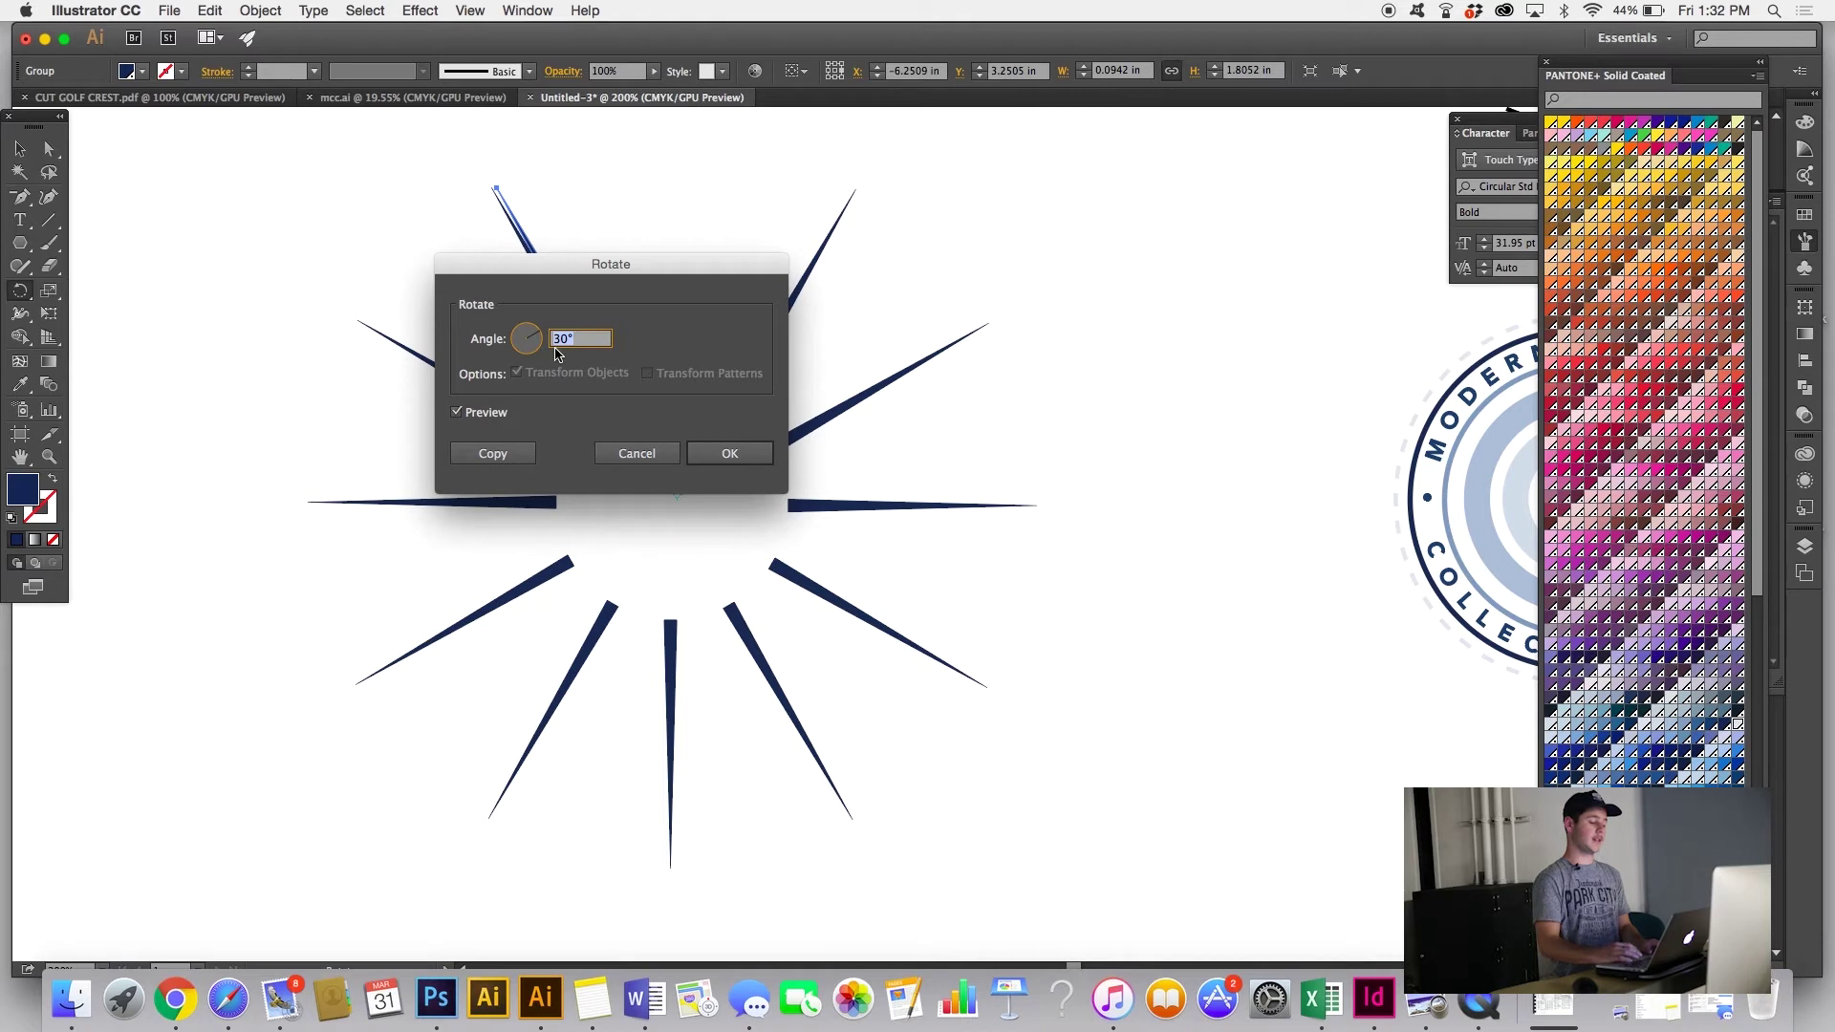
click(492, 453)
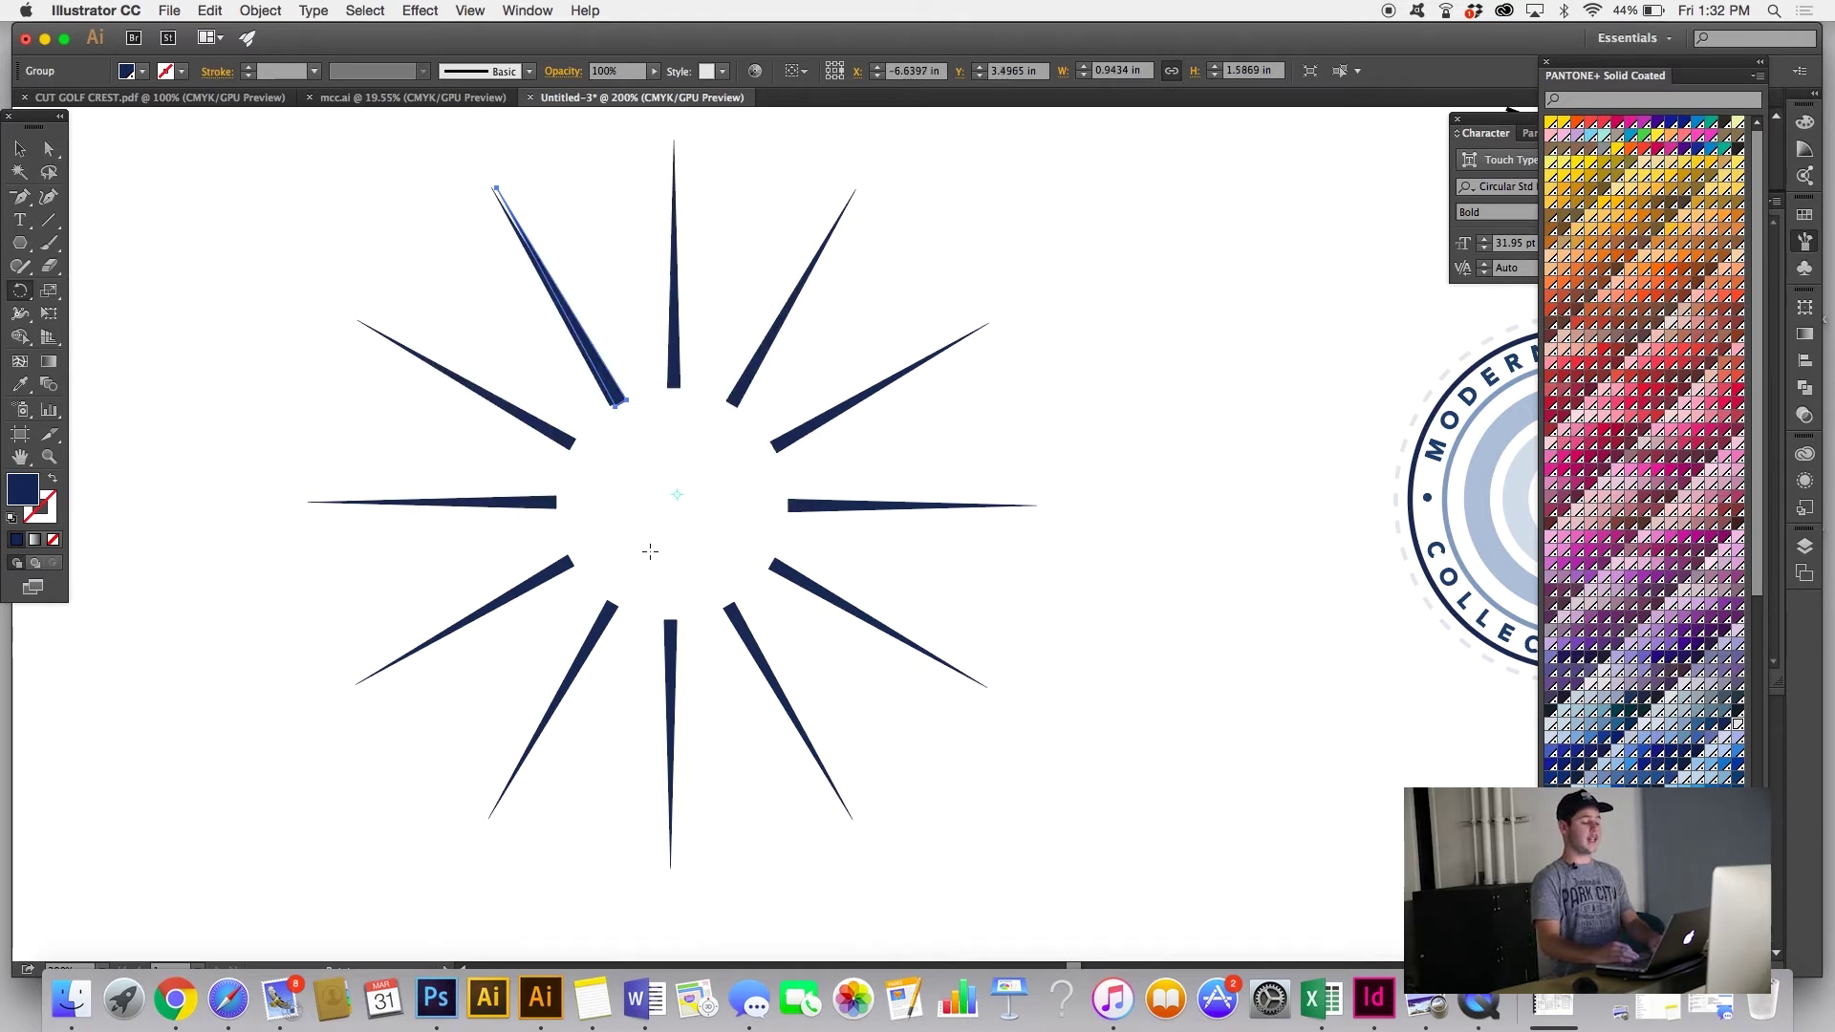
Step: Repeat the 30° rotated copy around the rest of the circle, over the existing spikes
key(ctrl+d)
key(ctrl+d)
key(ctrl+d)
key(ctrl+d)
key(ctrl+d)
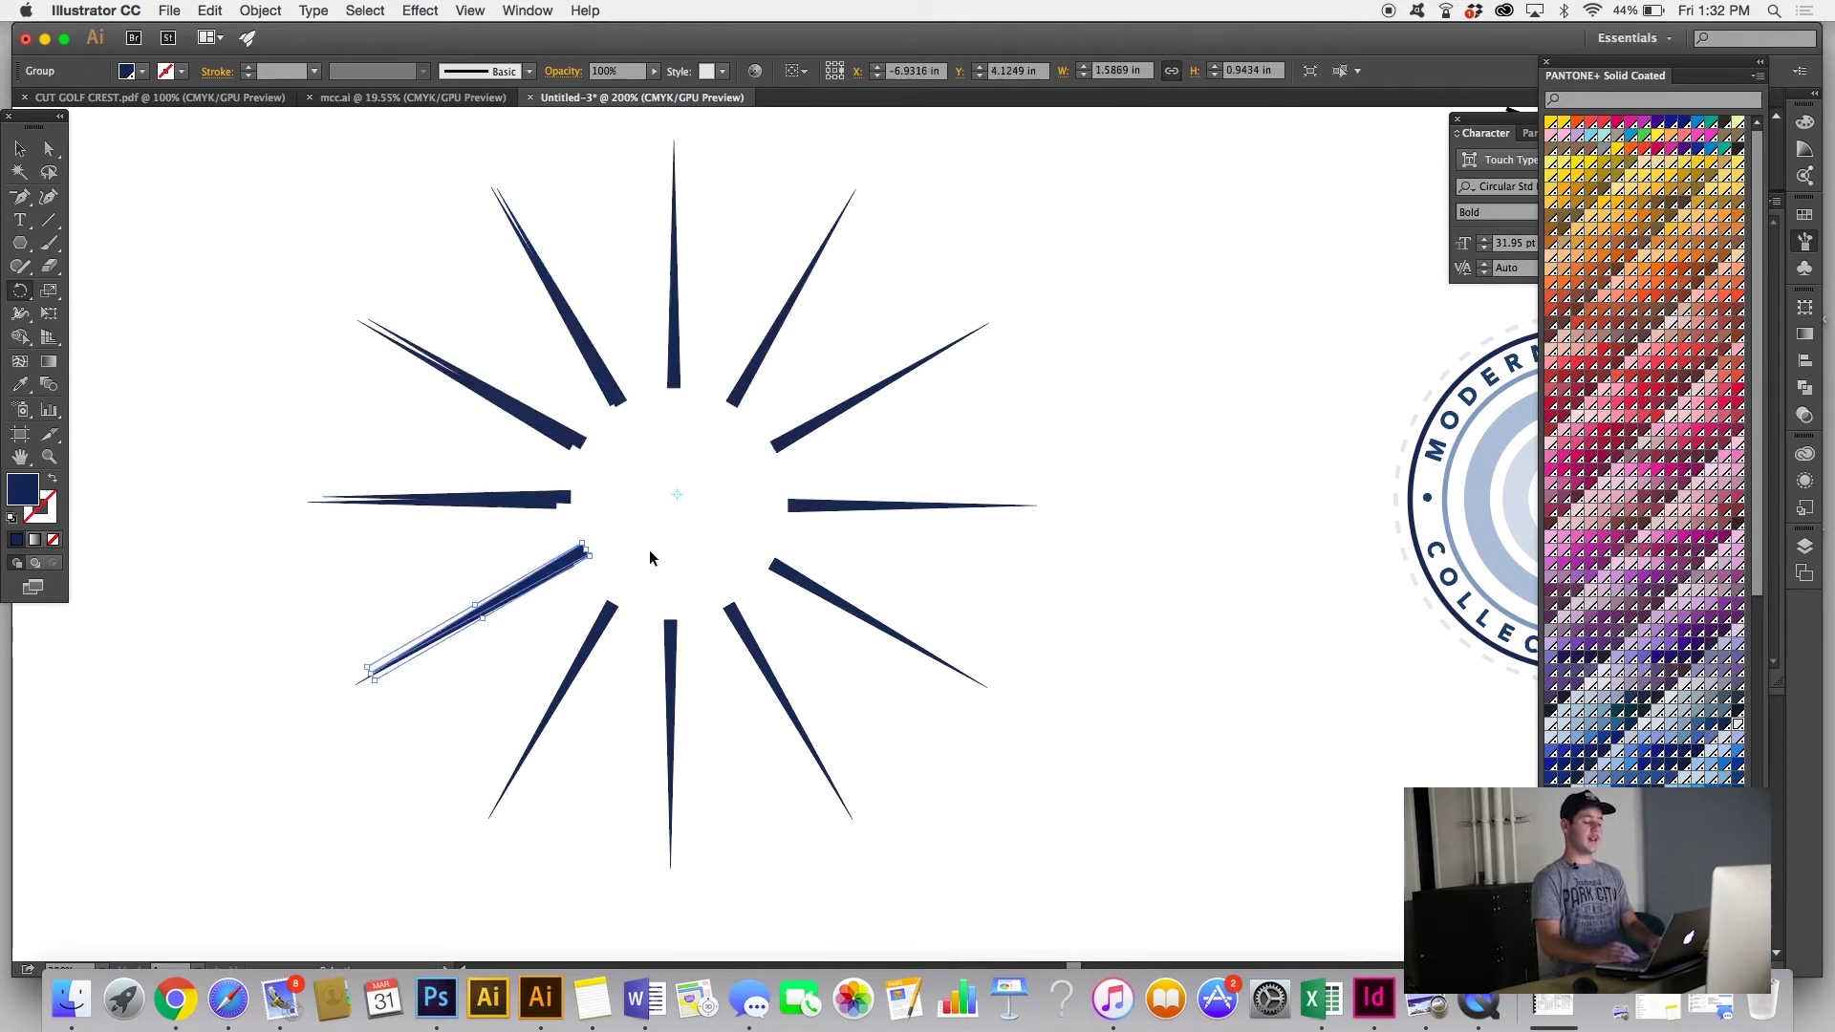
key(ctrl+d)
key(ctrl+d)
key(ctrl+d)
key(ctrl+d)
key(ctrl+d)
key(ctrl+d)
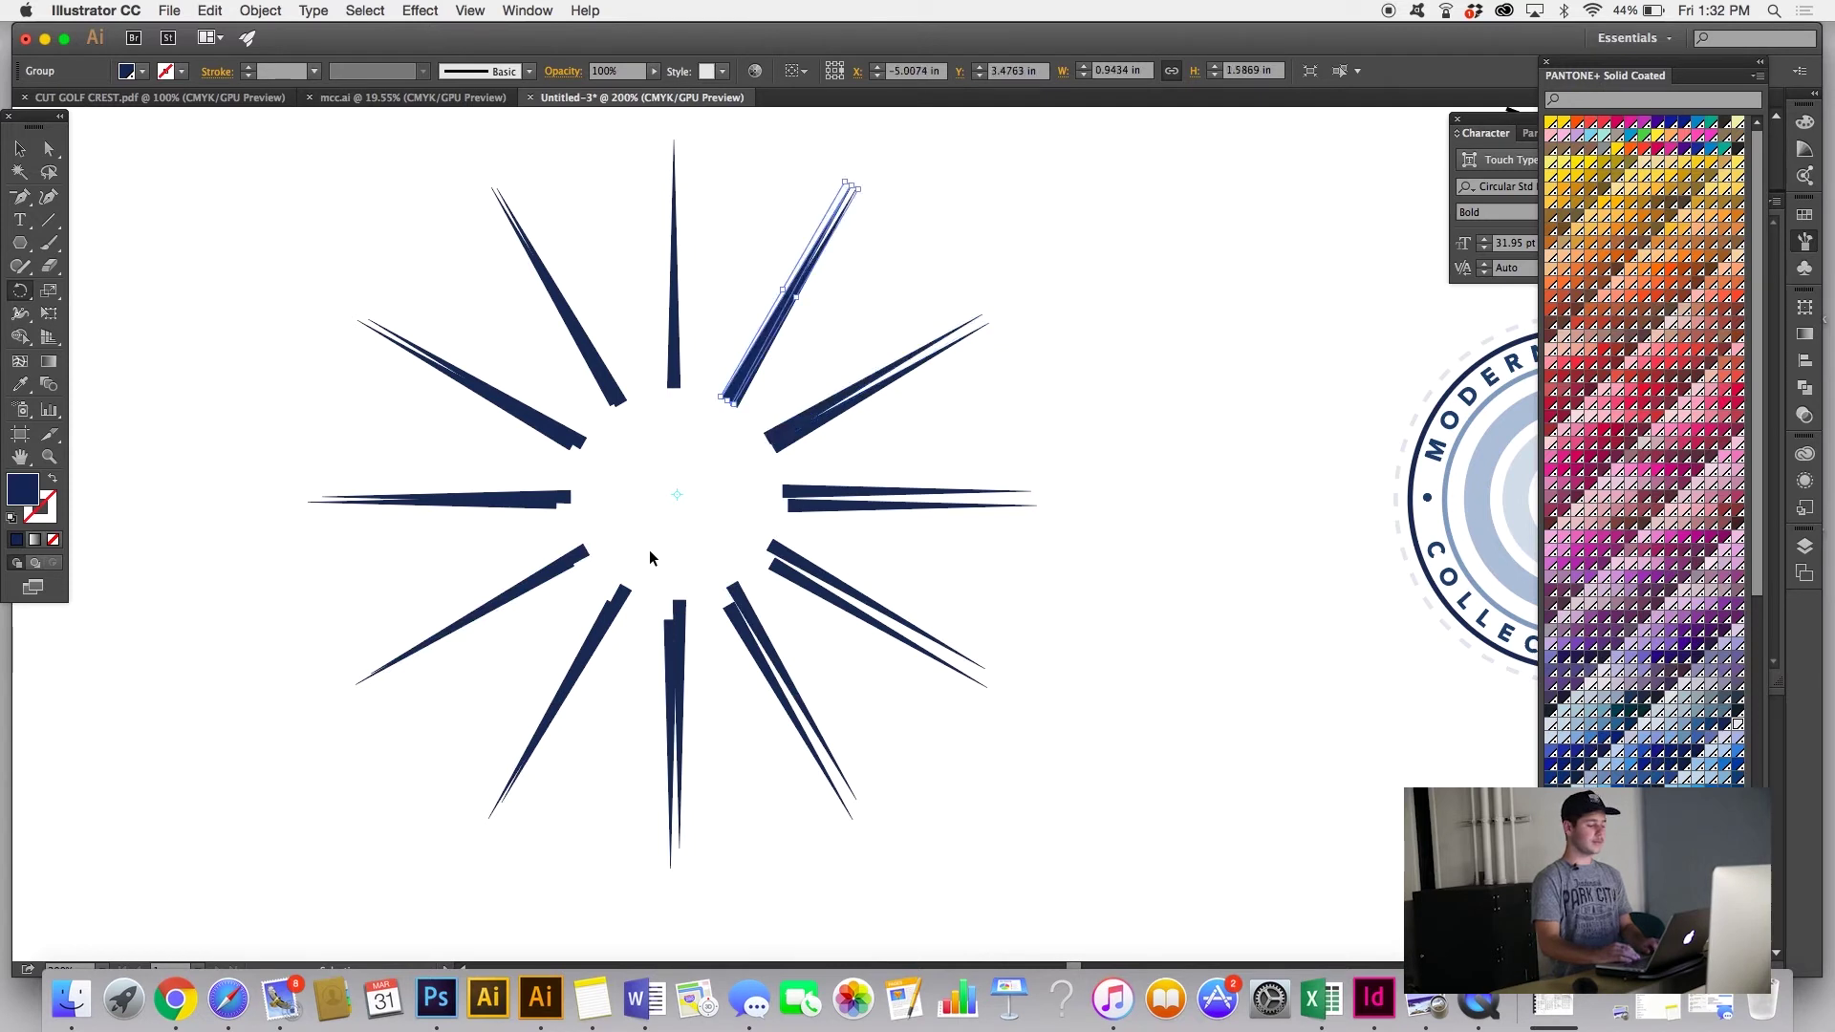
Step: Undo all the overlapping rotated copies back to the original twelve spikes and clear the selection
key(ctrl+z)
key(ctrl+z)
key(ctrl+z)
key(ctrl+z)
key(ctrl+z)
key(ctrl+z)
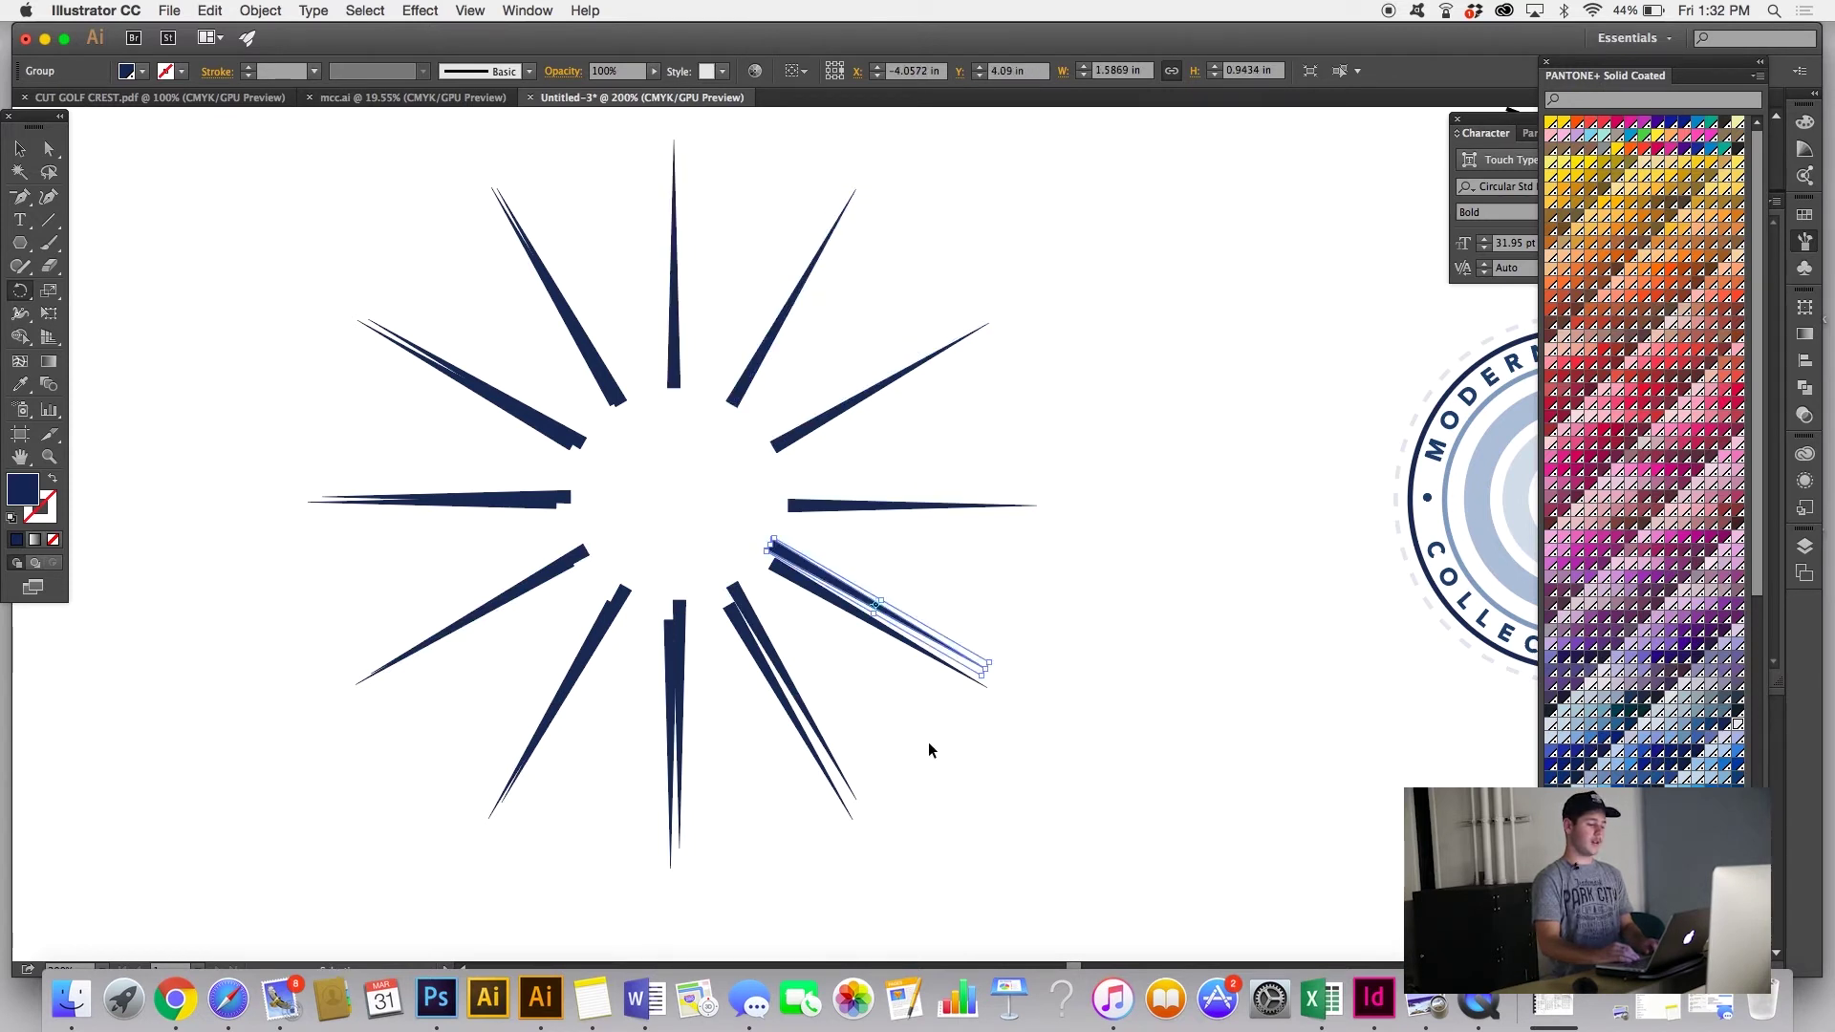
key(ctrl+z)
key(ctrl+z)
key(ctrl+z)
key(ctrl+z)
key(ctrl+z)
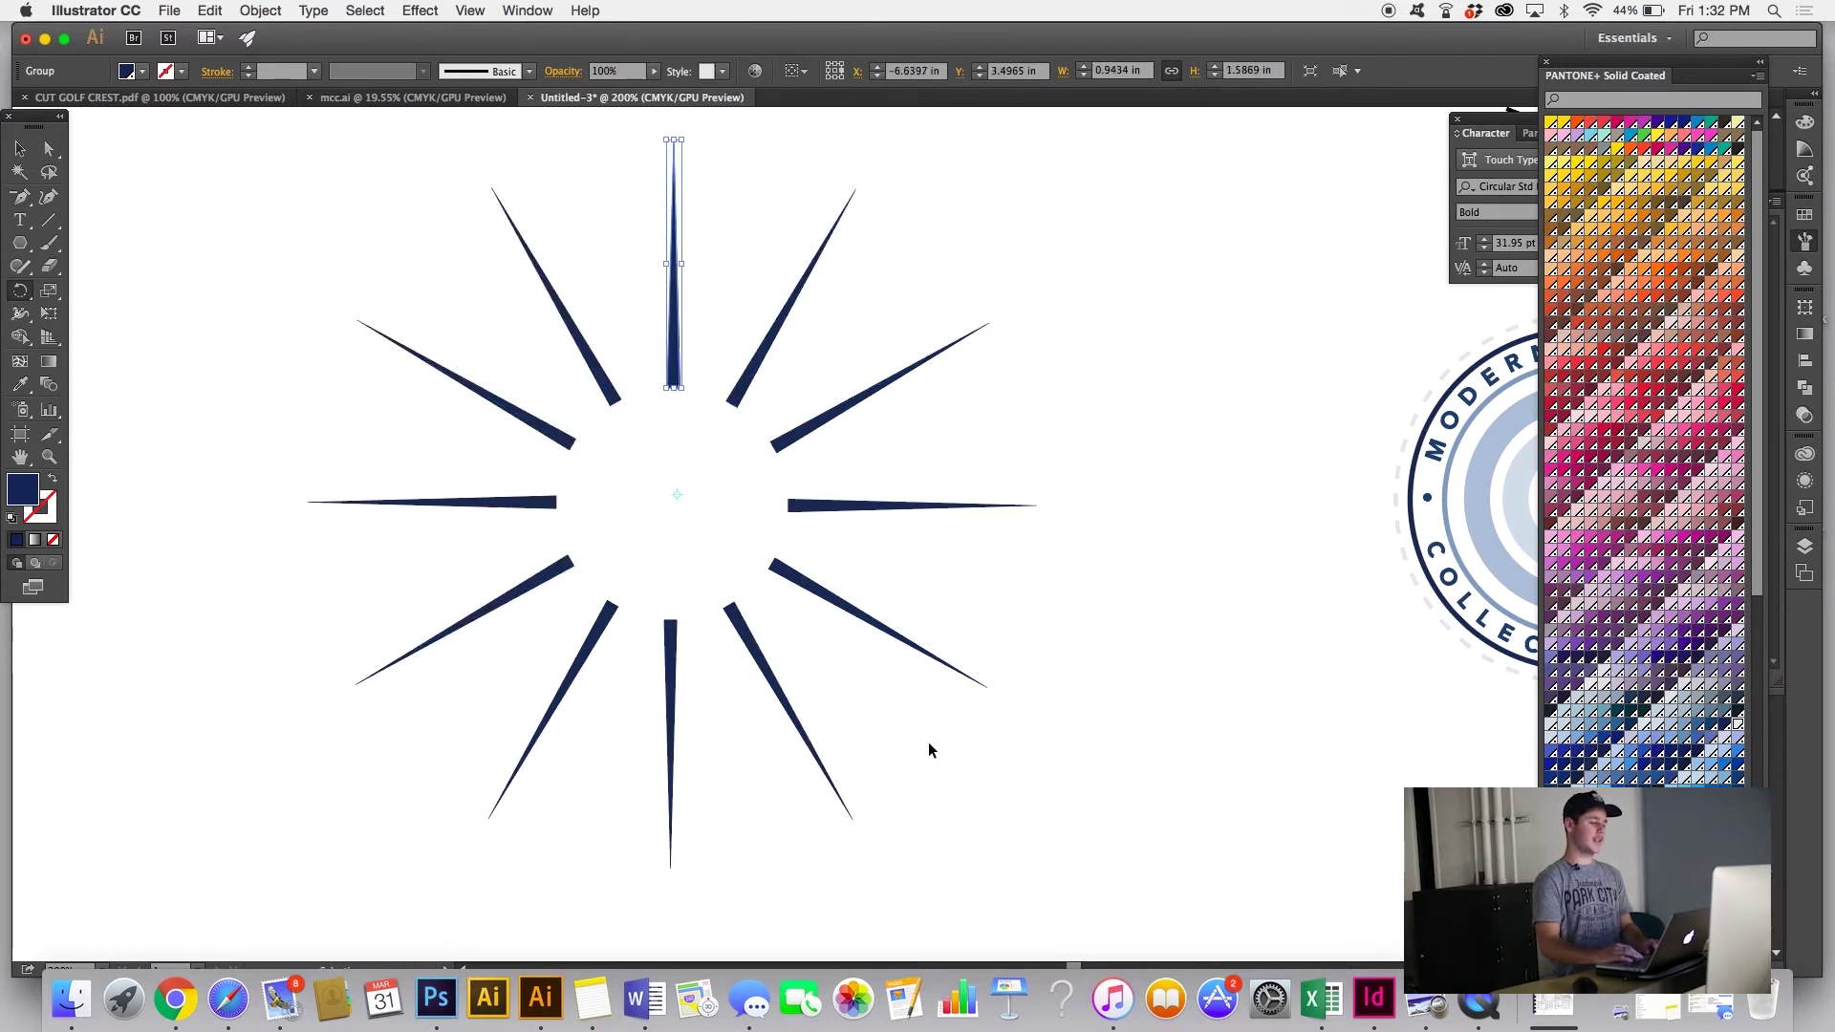
click(291, 398)
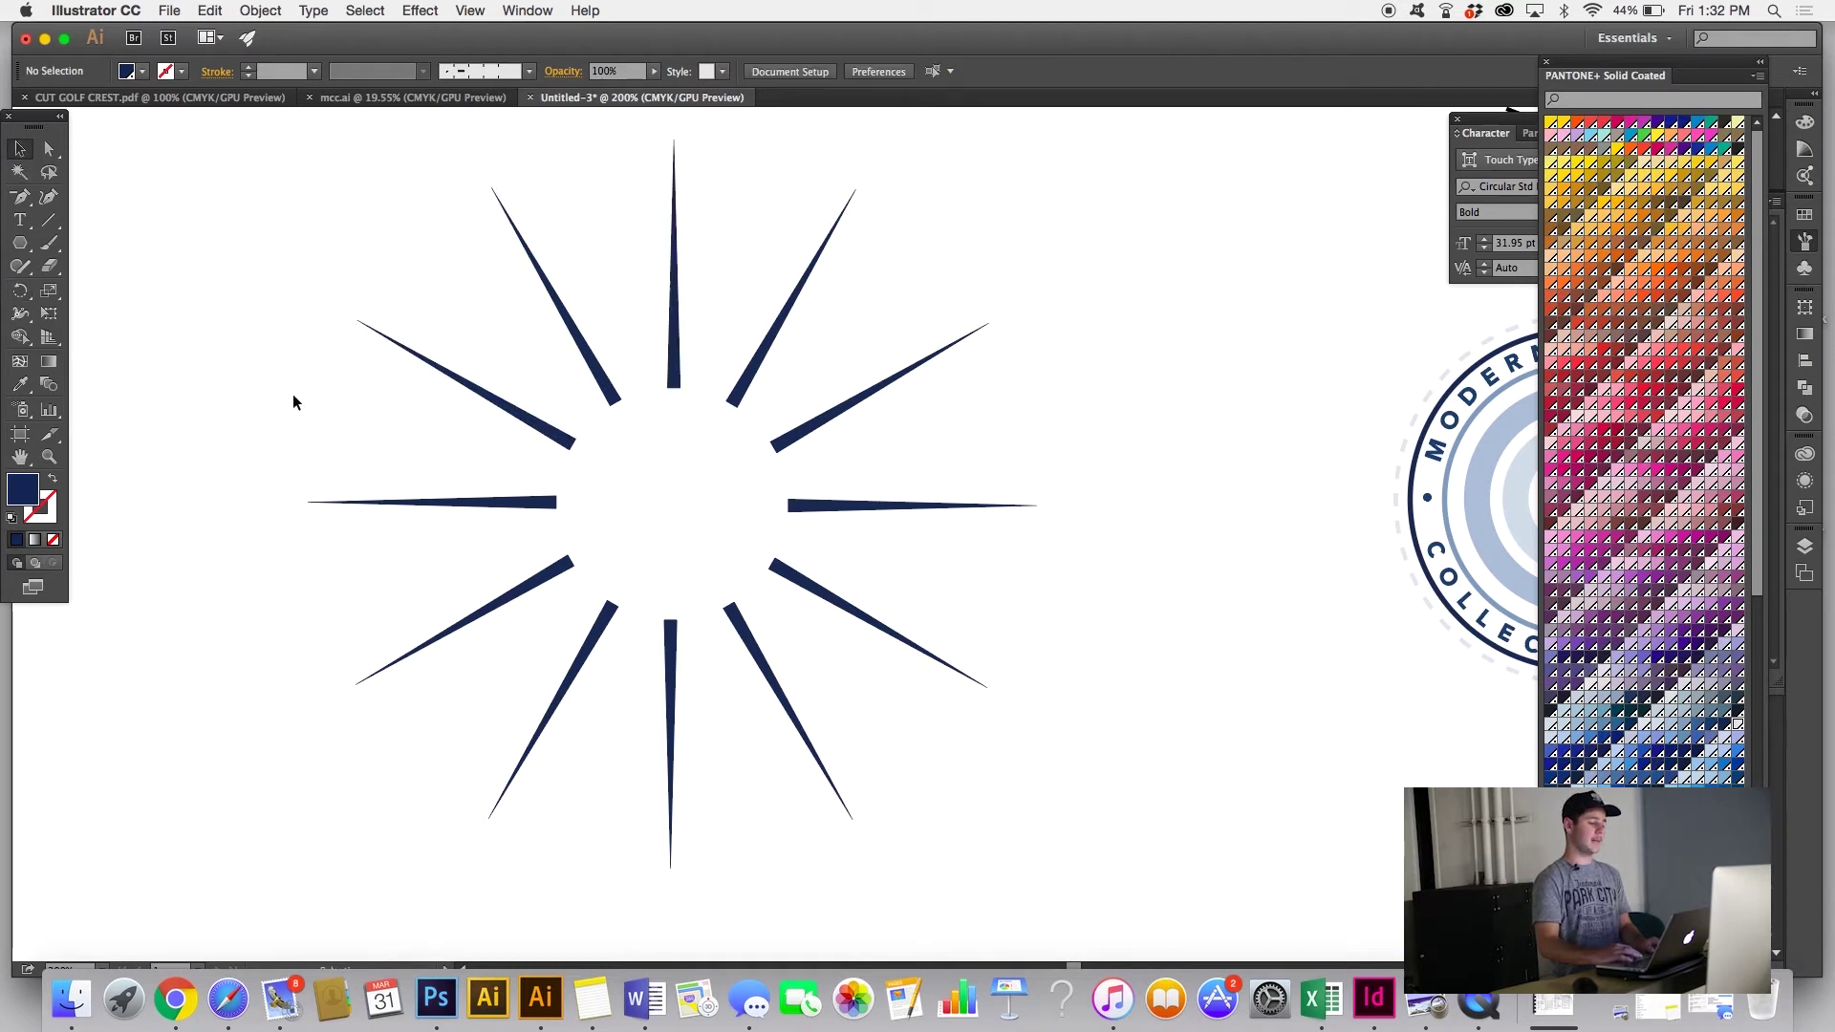
Step: Draw a circle about 1.54 in wide in empty canvas beside the burst and place a copy level with it
scroll(292, 397, left, 10)
scroll(292, 398, up, 4)
drag(19, 243, 86, 291)
drag(274, 409, 429, 253)
key(v)
click(269, 186)
drag(326, 310, 592, 340)
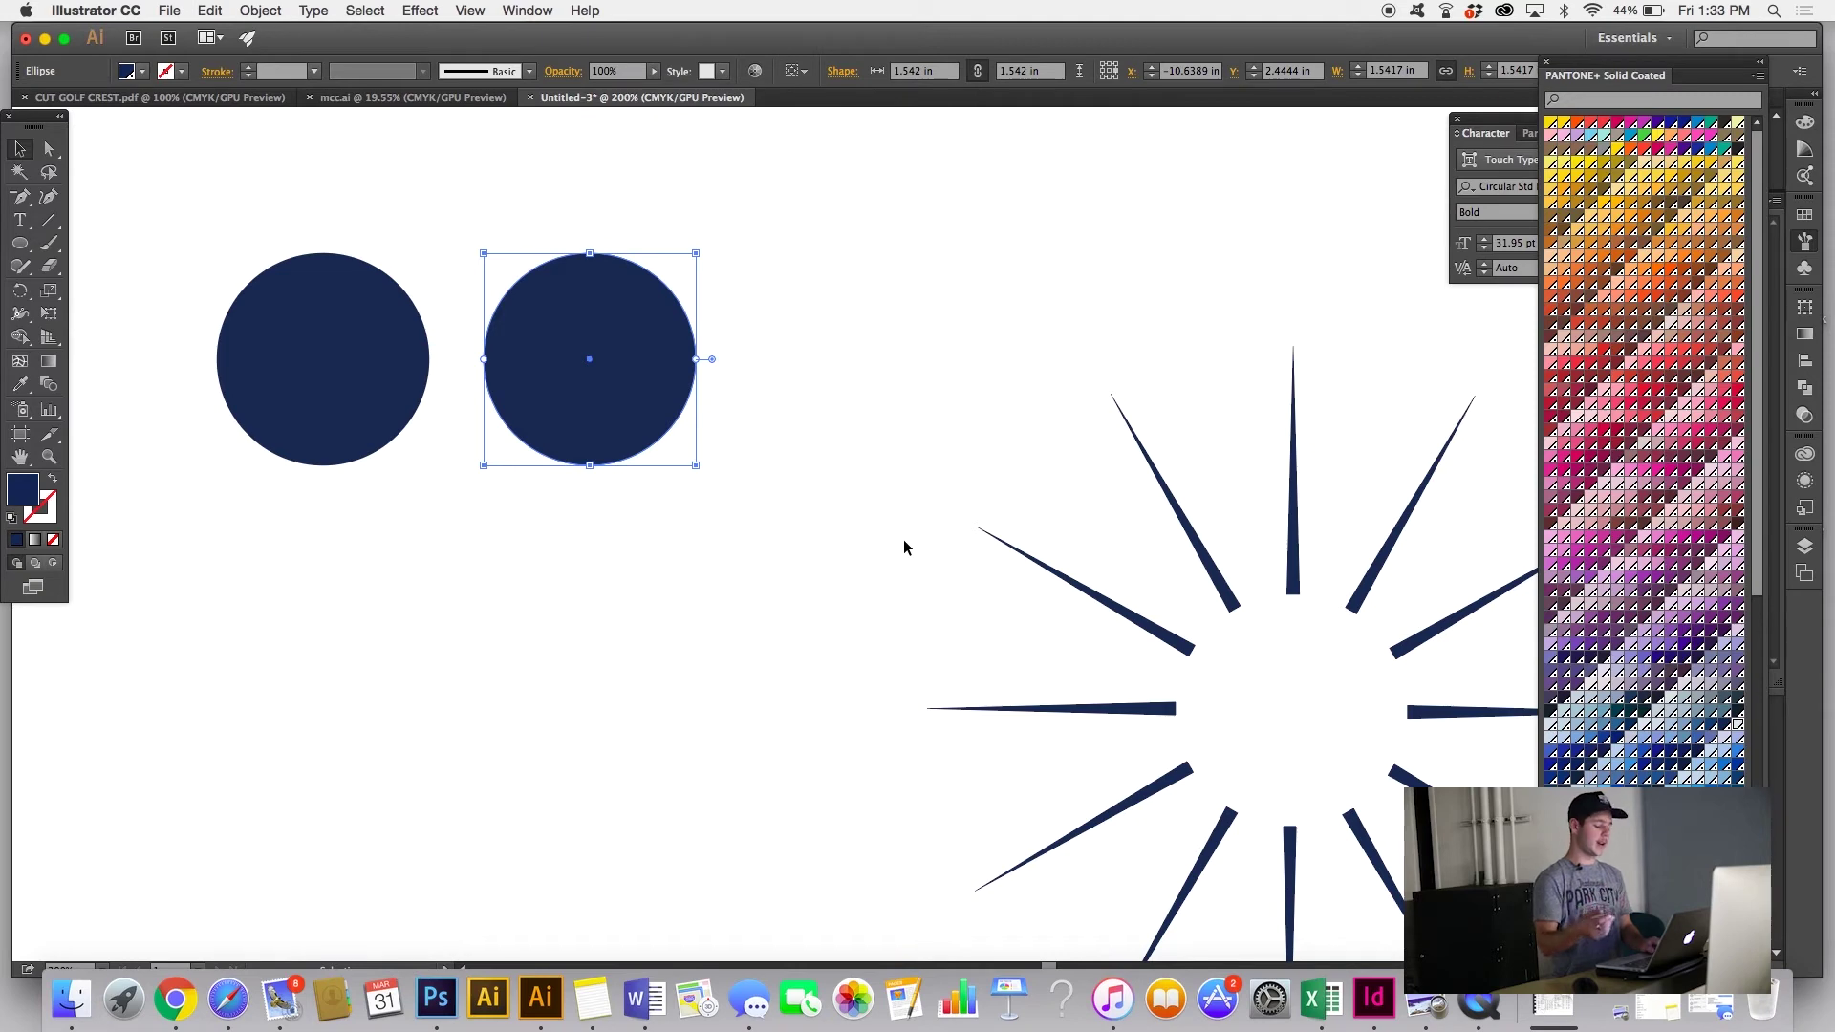
Step: Repeat the circle's duplication to form an evenly spaced row of seven circles
key(ctrl+h)
key(ctrl+d)
key(ctrl+d)
key(ctrl+d)
key(ctrl+1)
scroll(906, 546, right, 3)
key(ctrl+d)
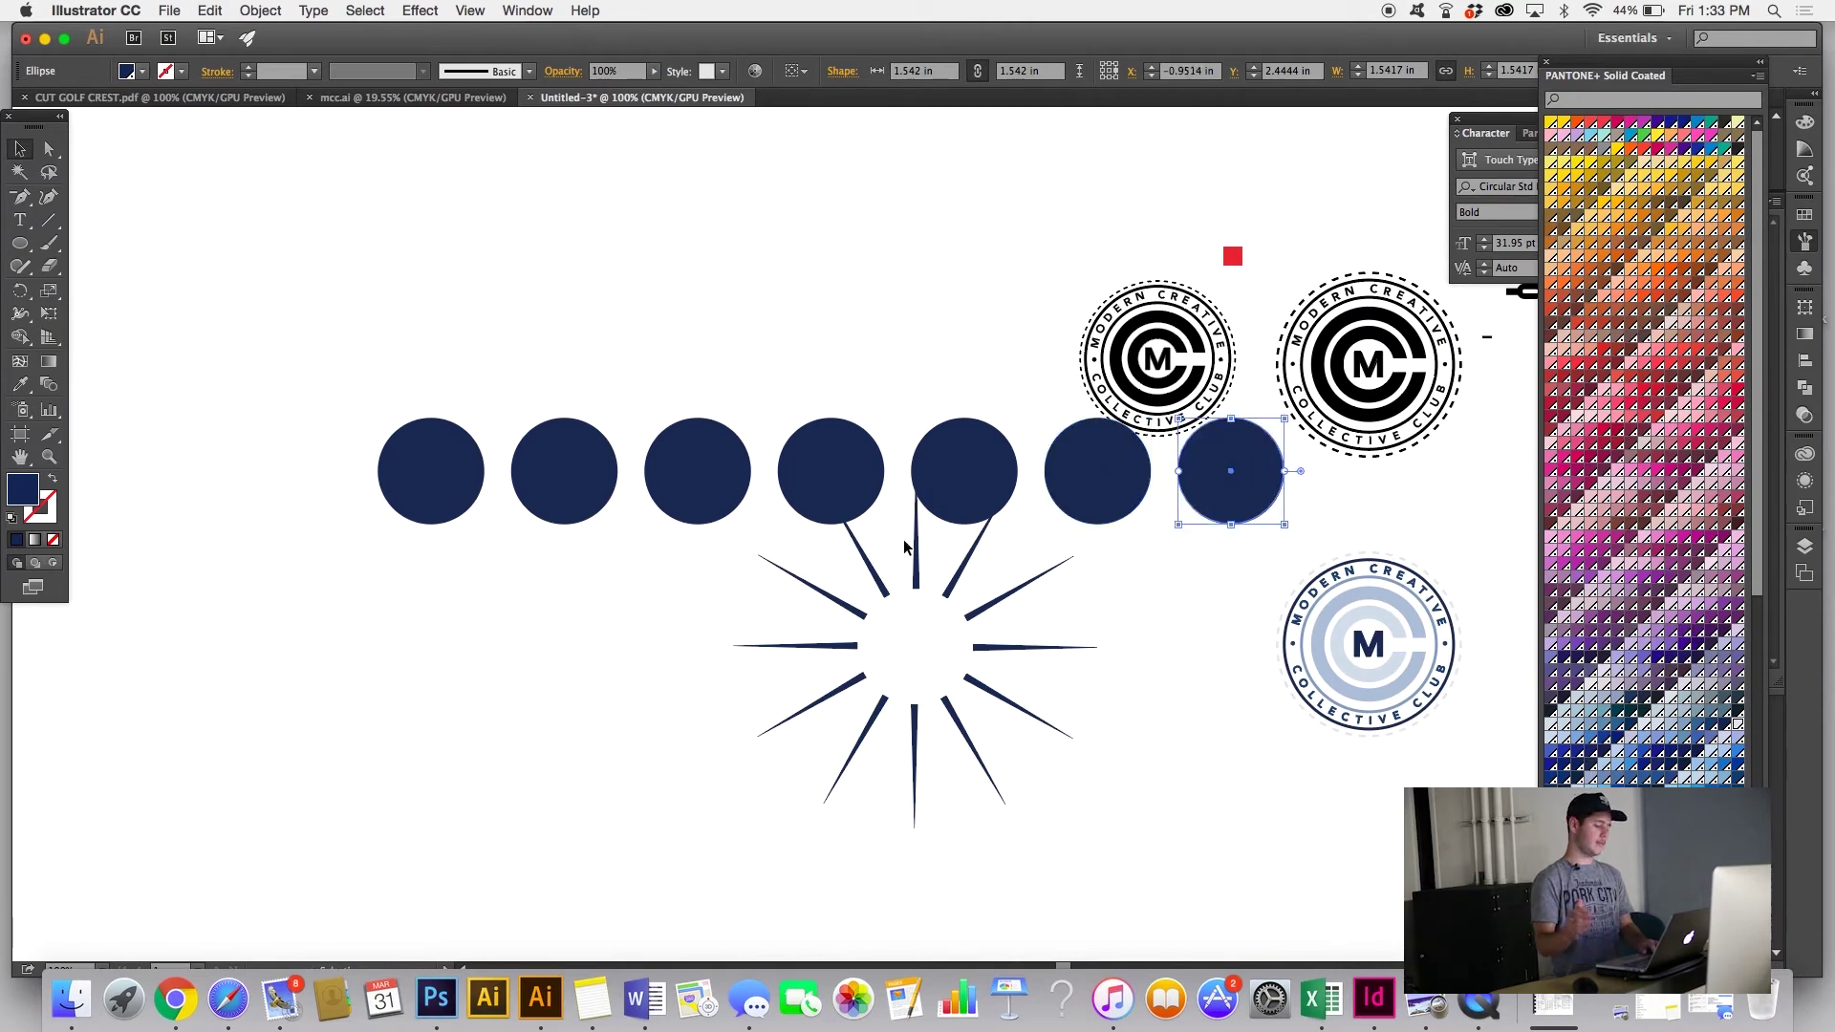
Step: Undo the row of circles, including the original circle
key(ctrl+z)
key(ctrl+z)
key(ctrl+z)
key(ctrl+z)
key(ctrl+z)
key(ctrl+z)
key(ctrl+z)
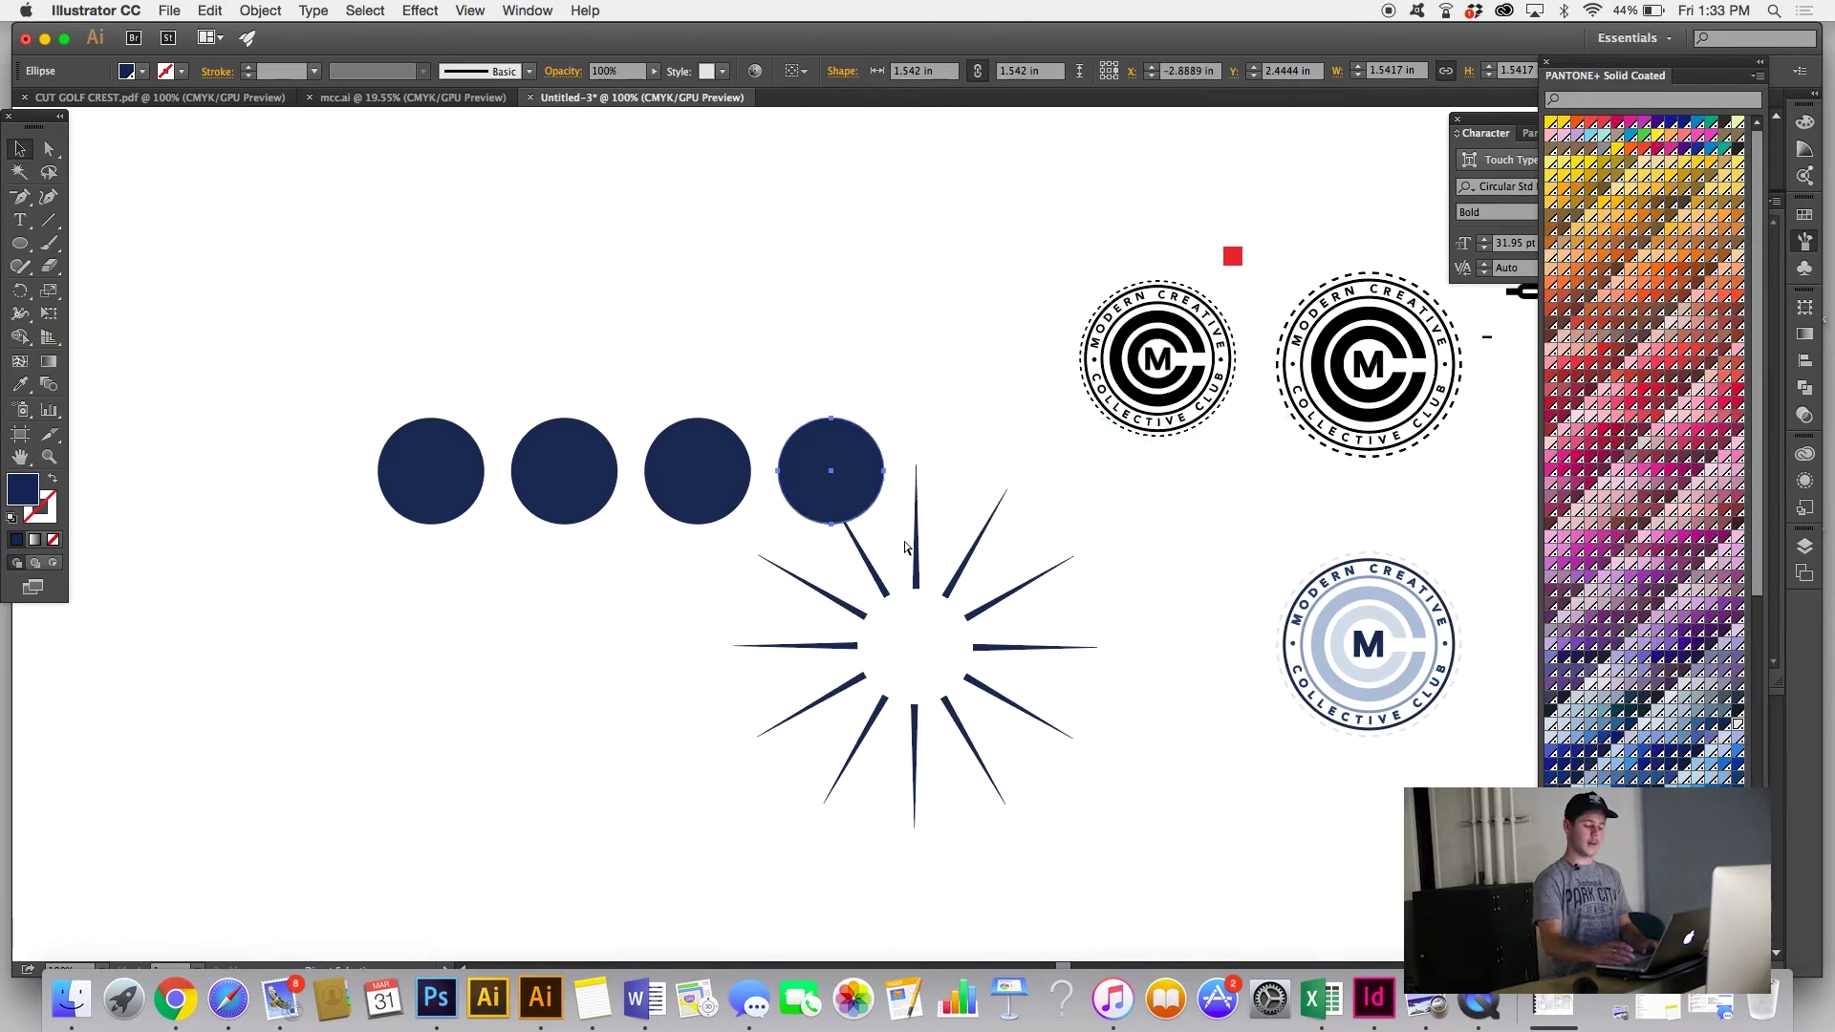
scroll(905, 546, up, 3)
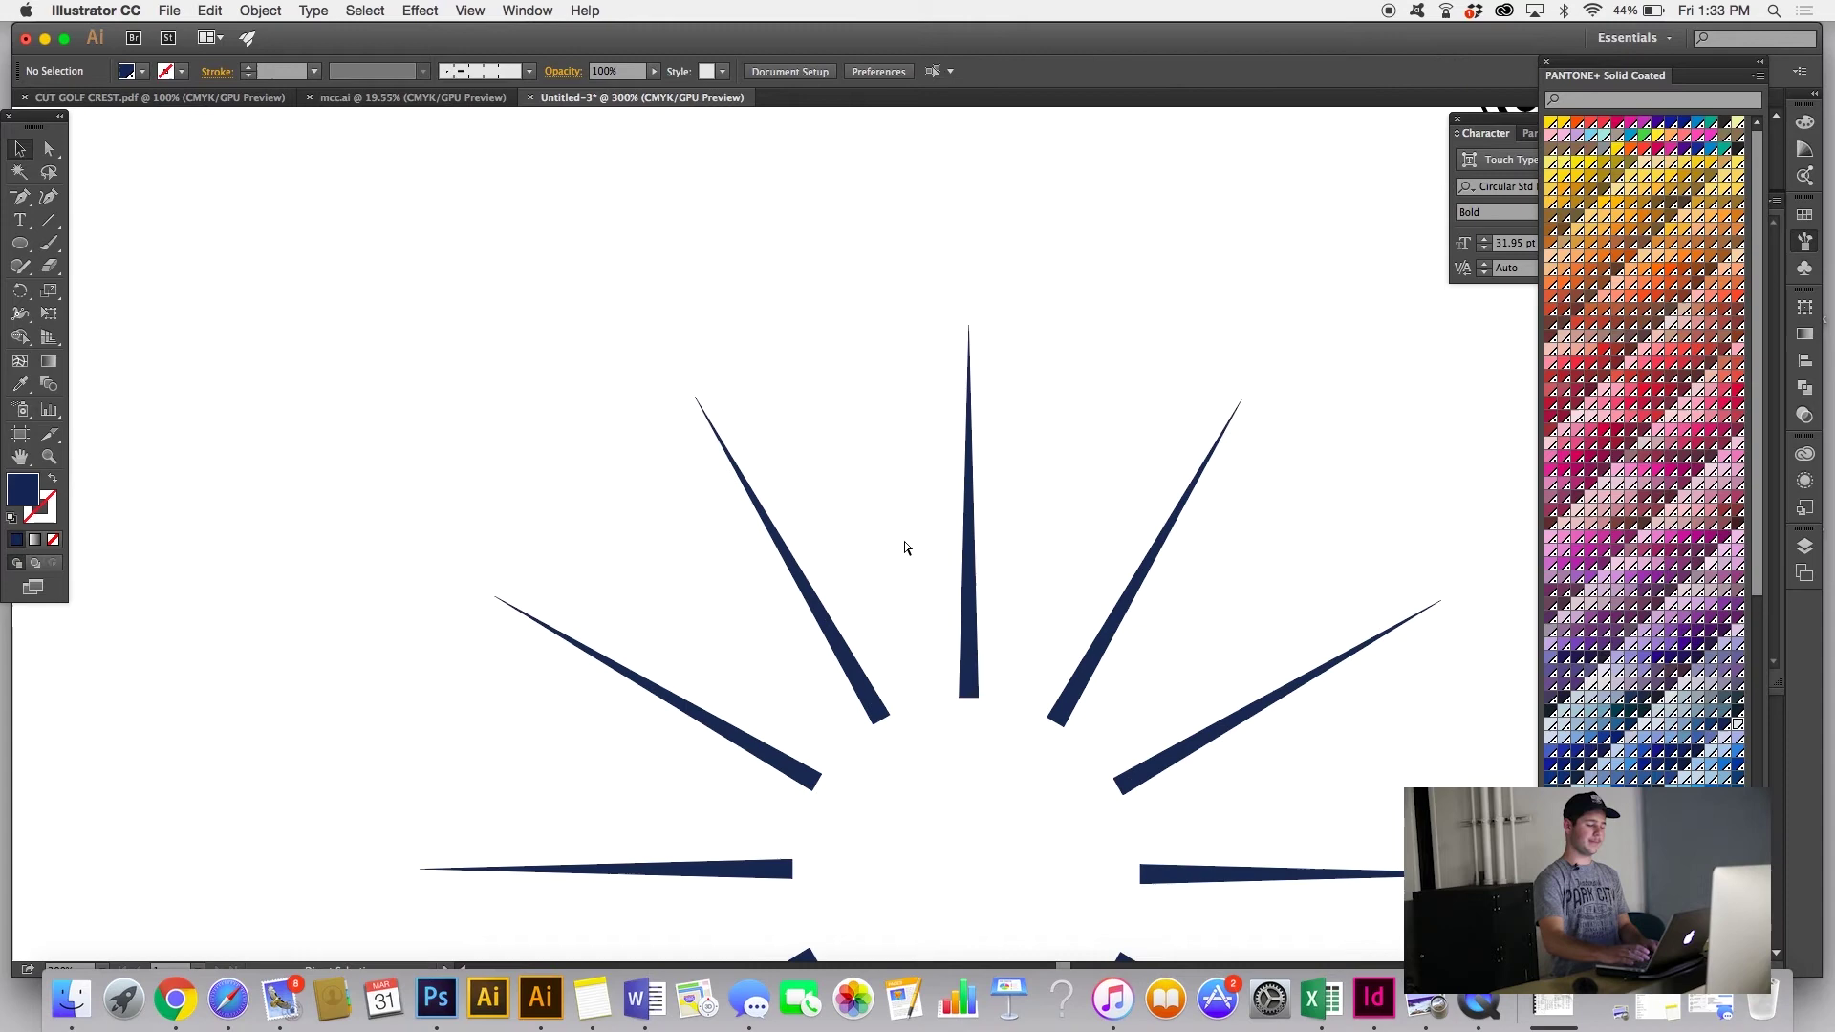
Step: Make a rotated copy of all twelve spikes that sits halfway between the existing ones
drag(636, 443, 1086, 713)
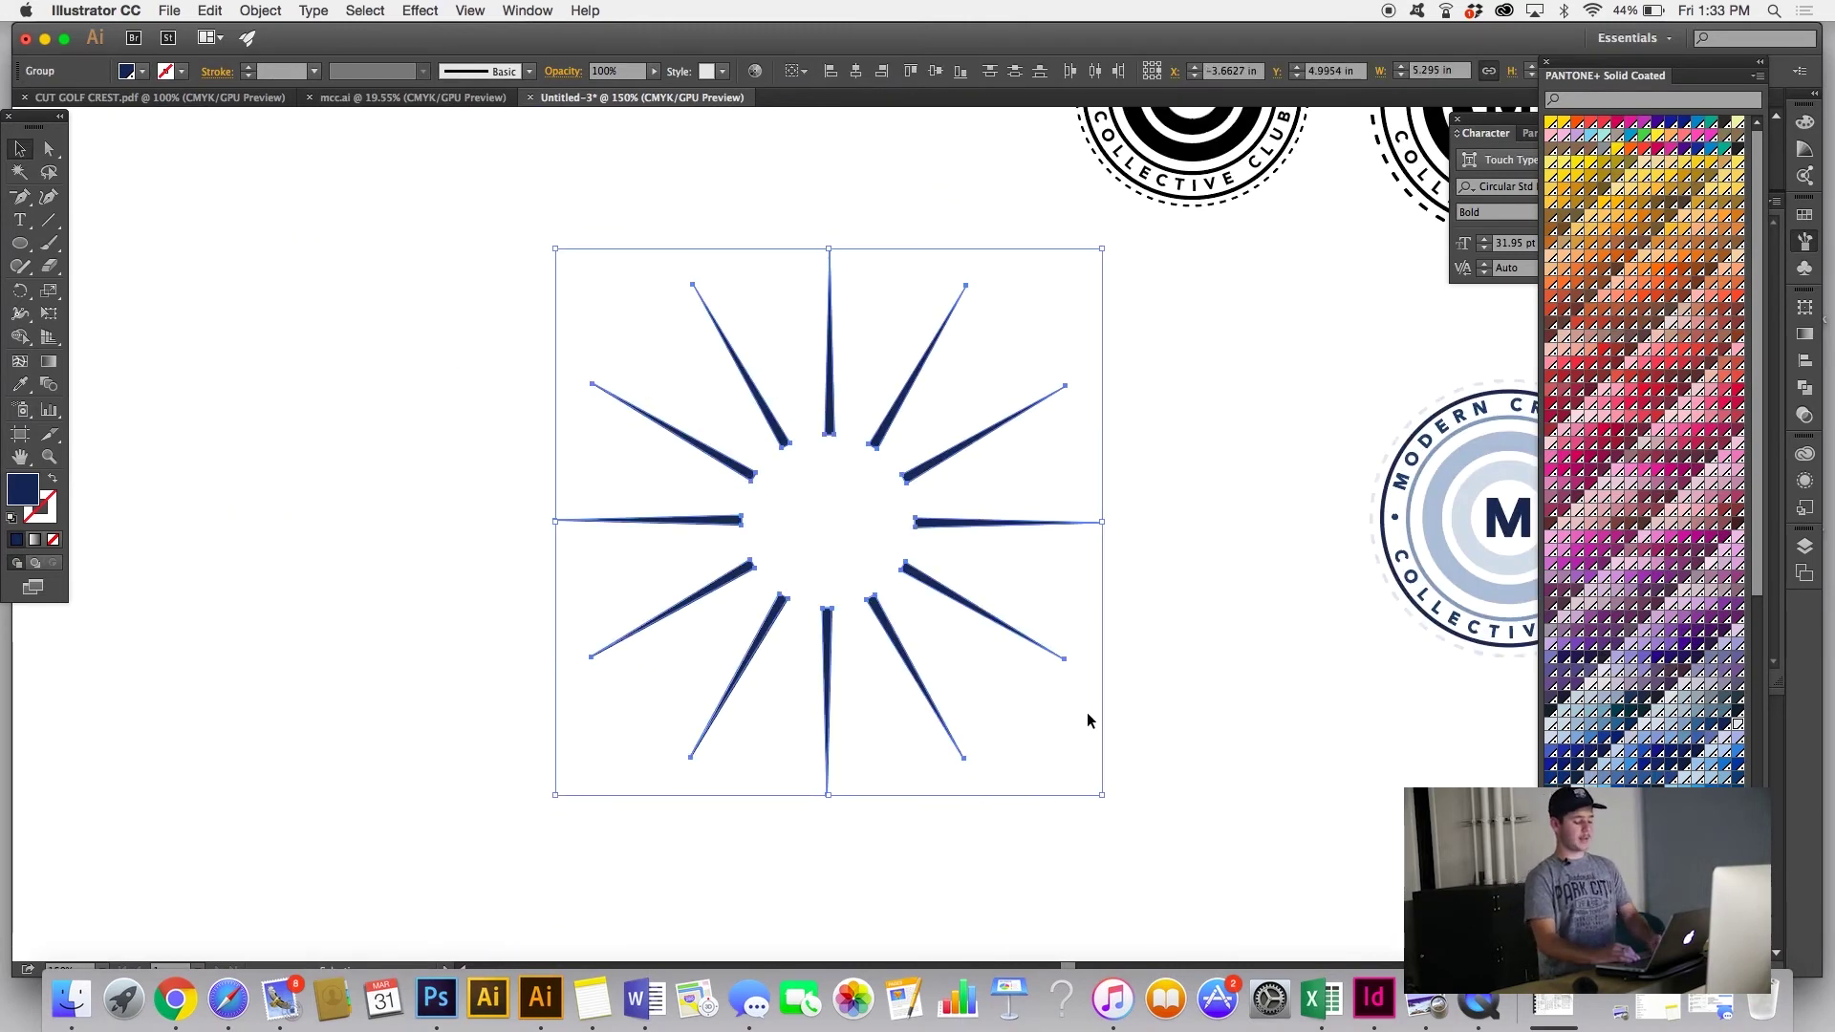
key(super)
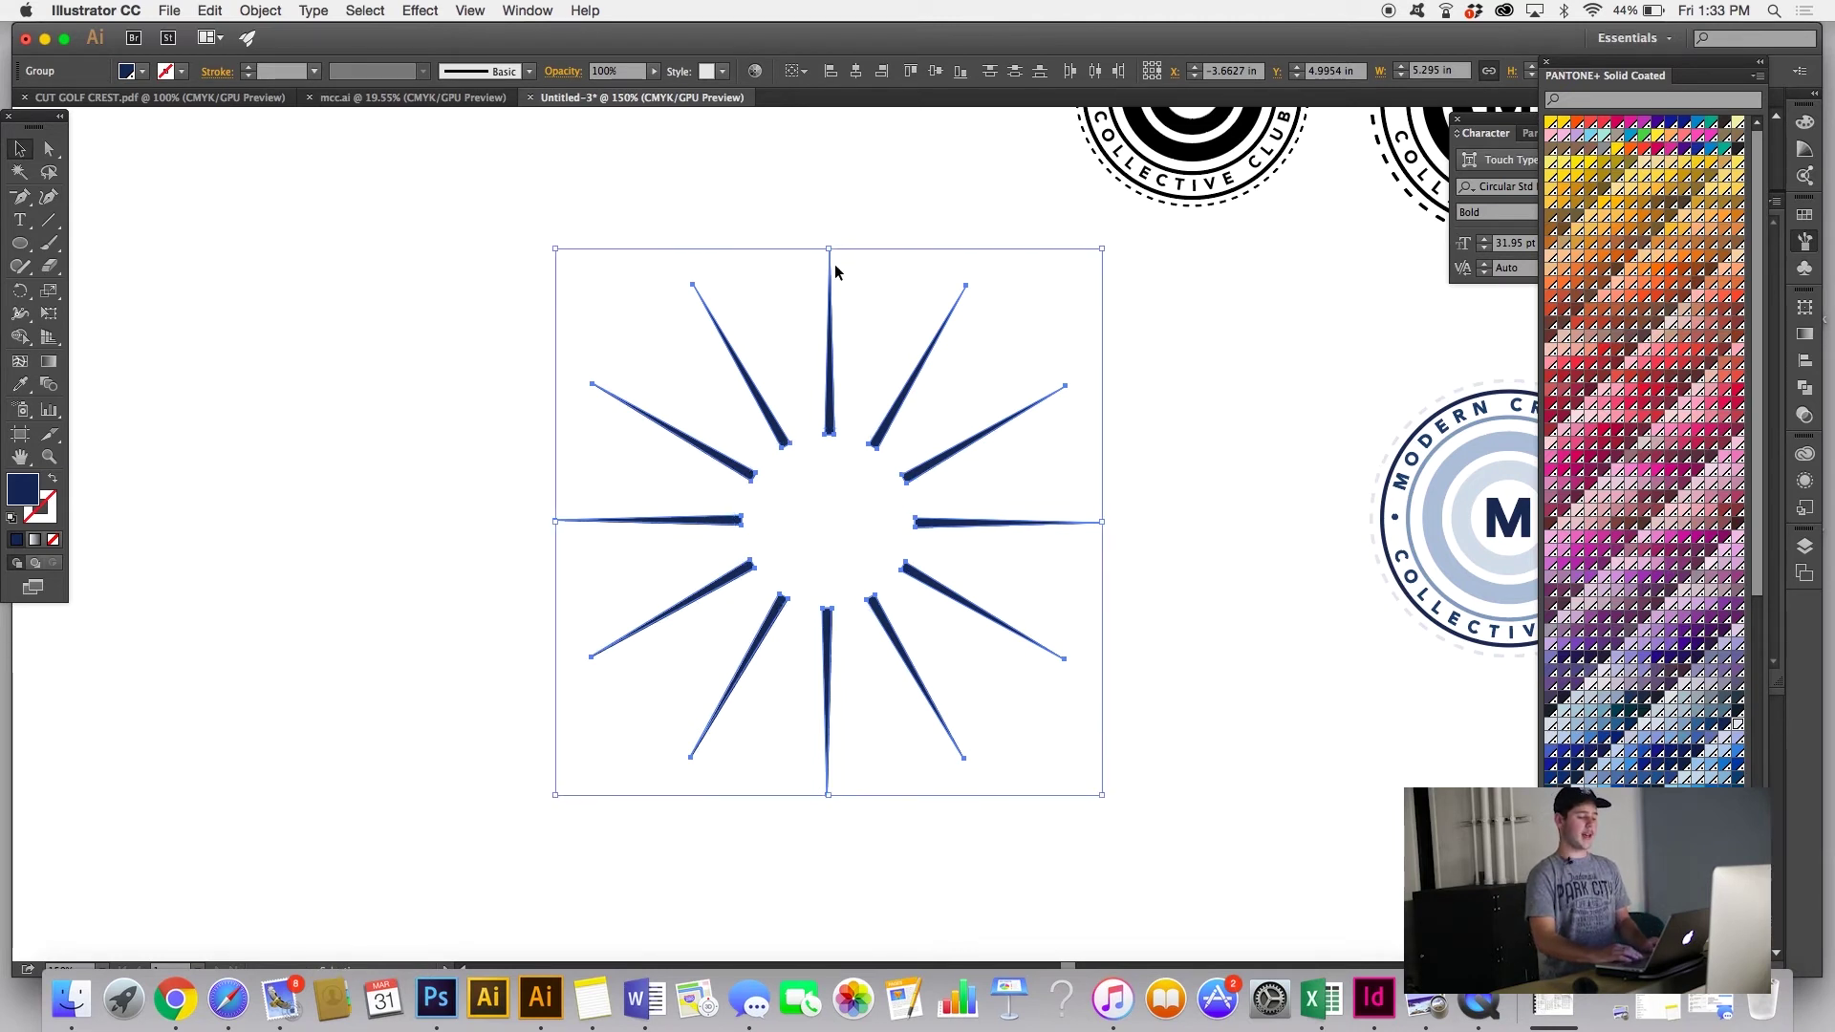
key(super)
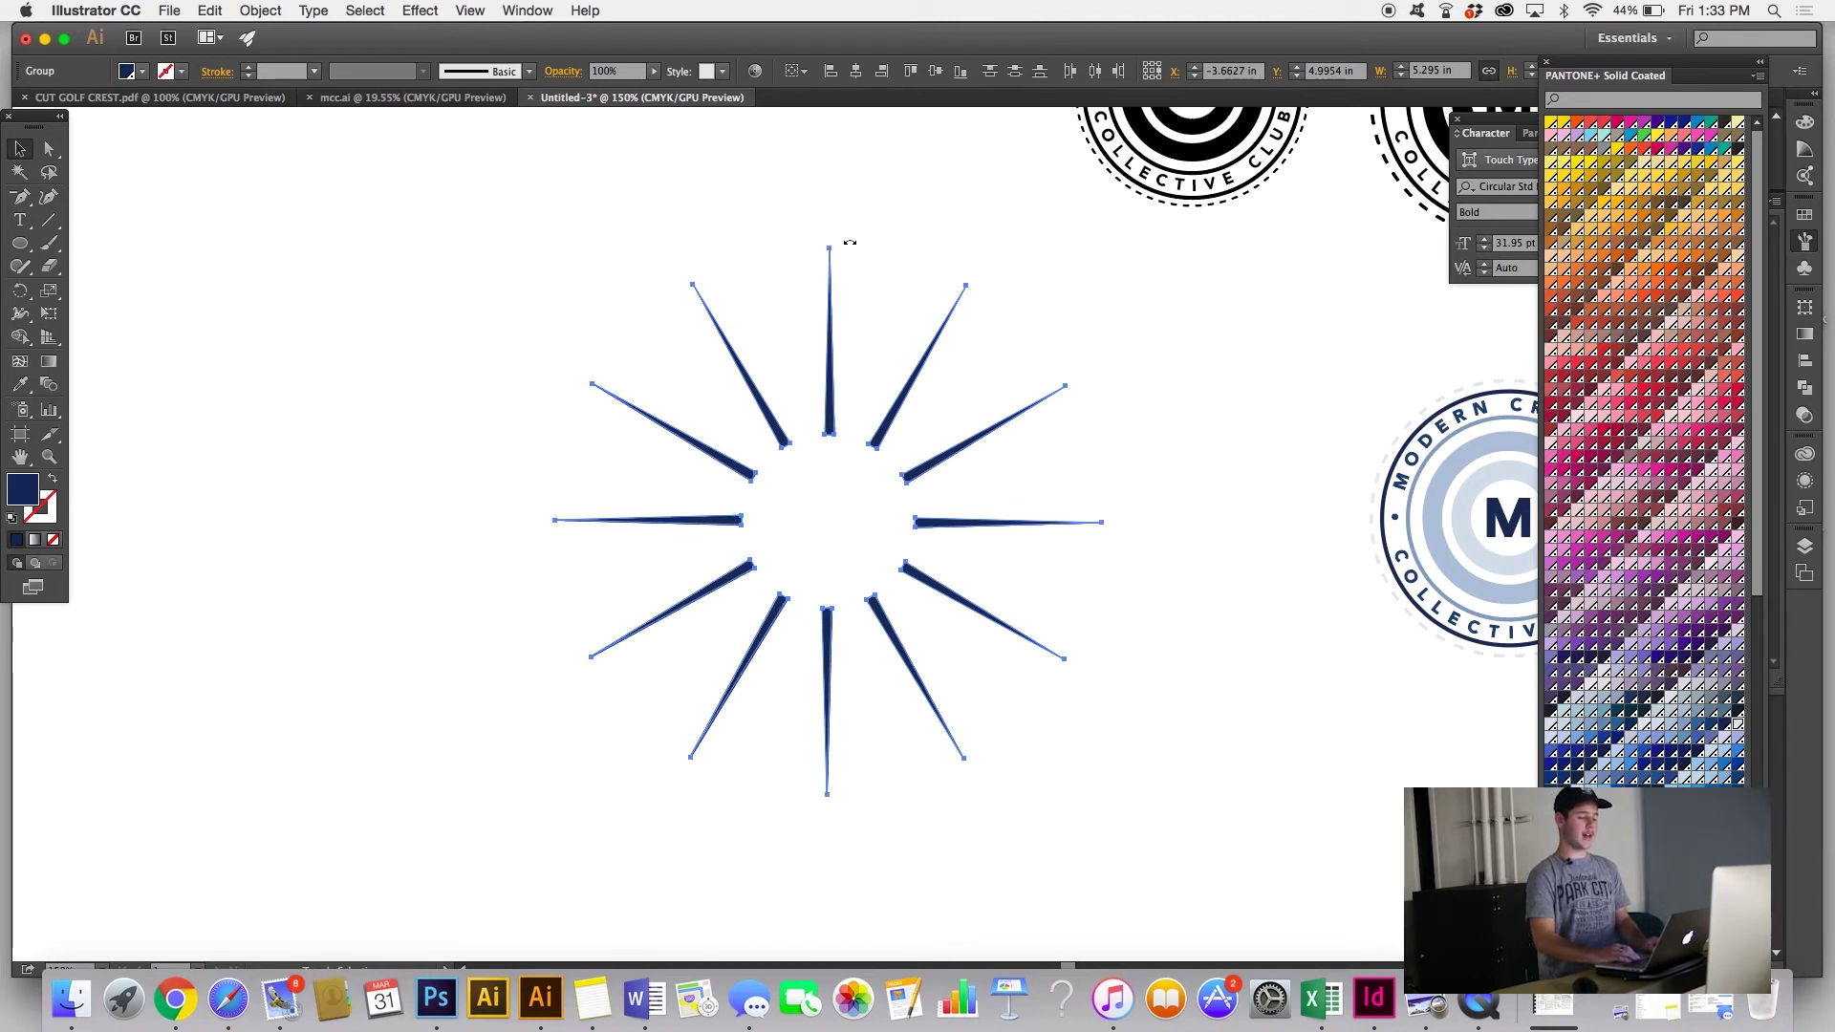
drag(921, 258, 955, 279)
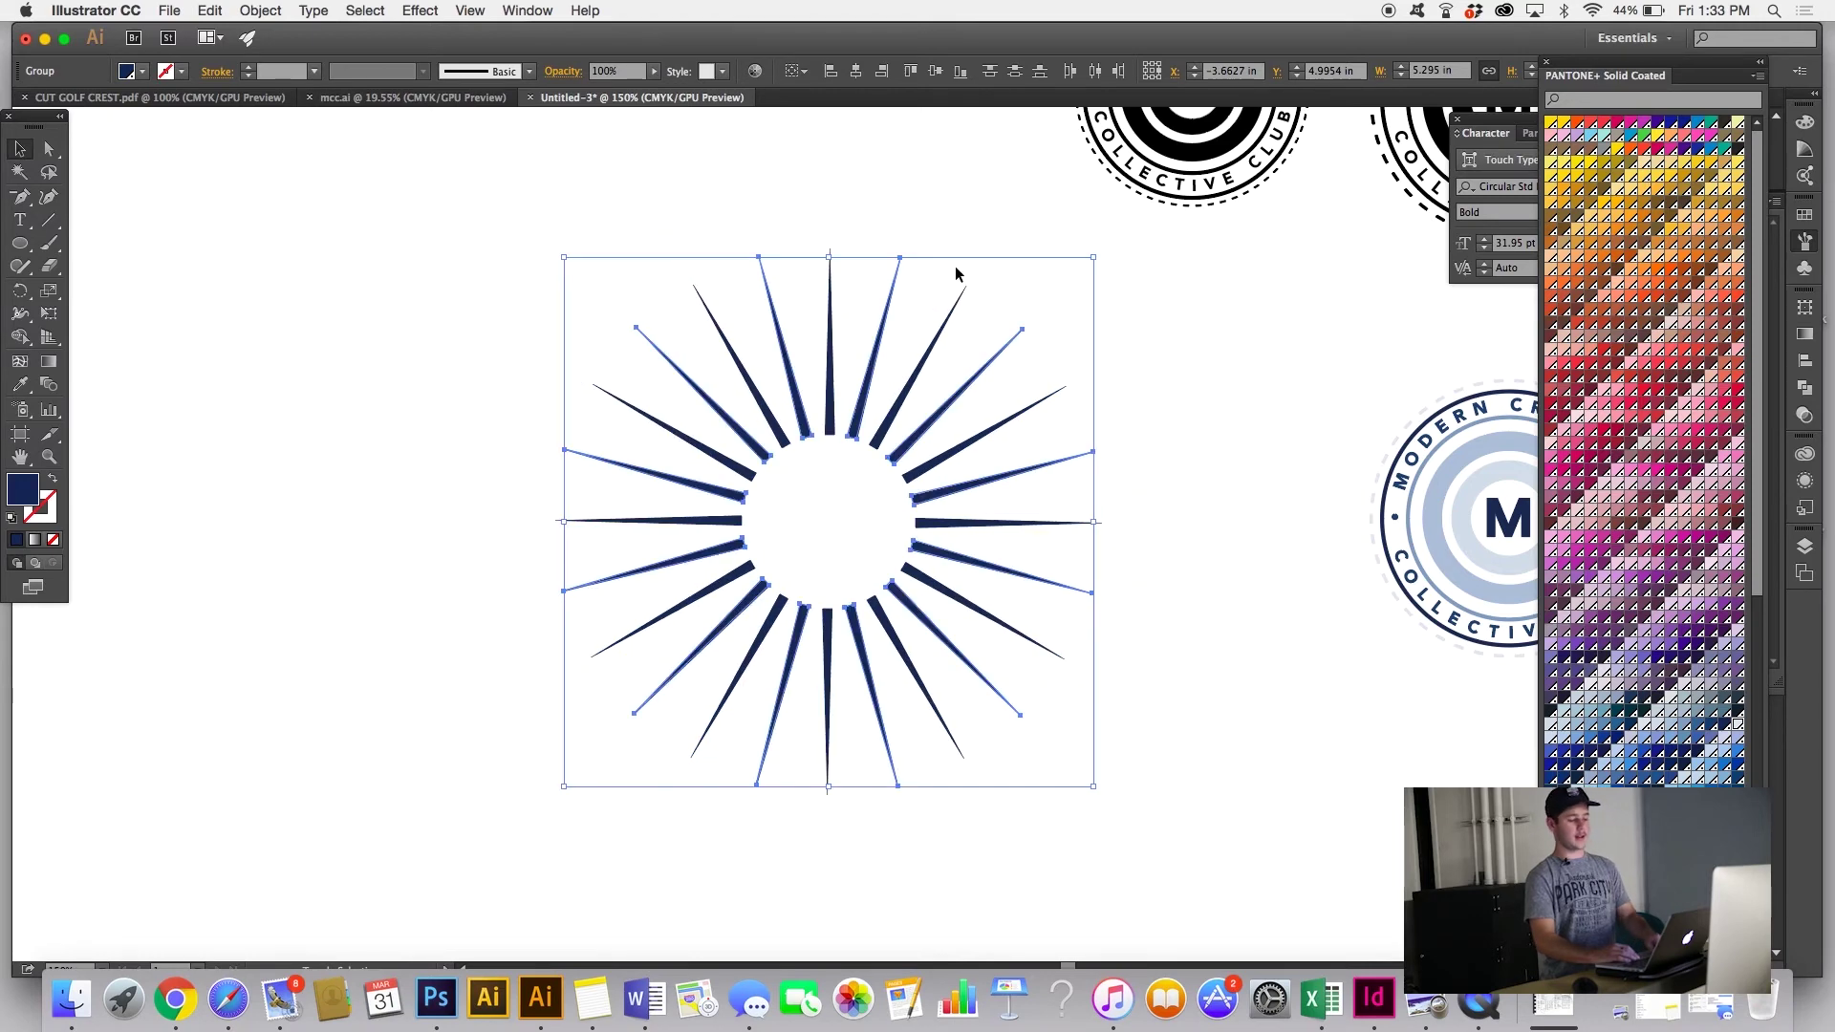
Step: Add two more rotated copies of the spike set to fill the remaining gaps evenly around the ring
key(super)
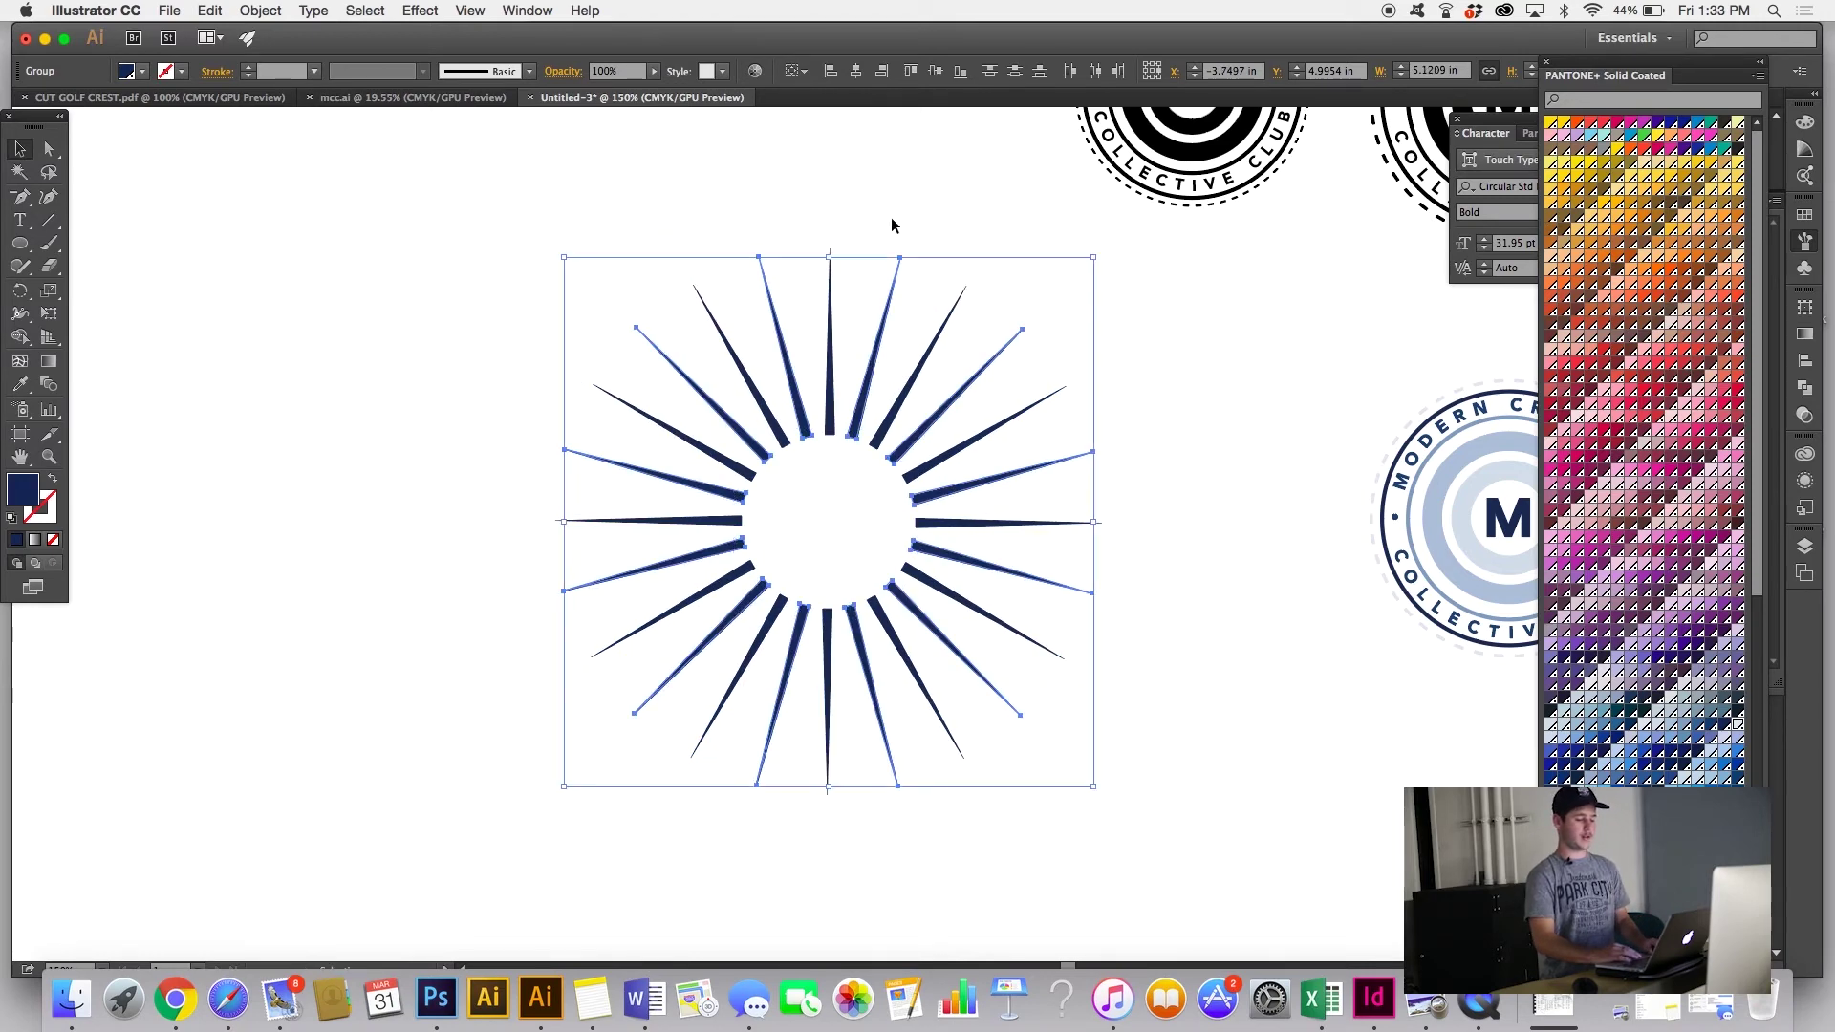
drag(836, 248, 870, 254)
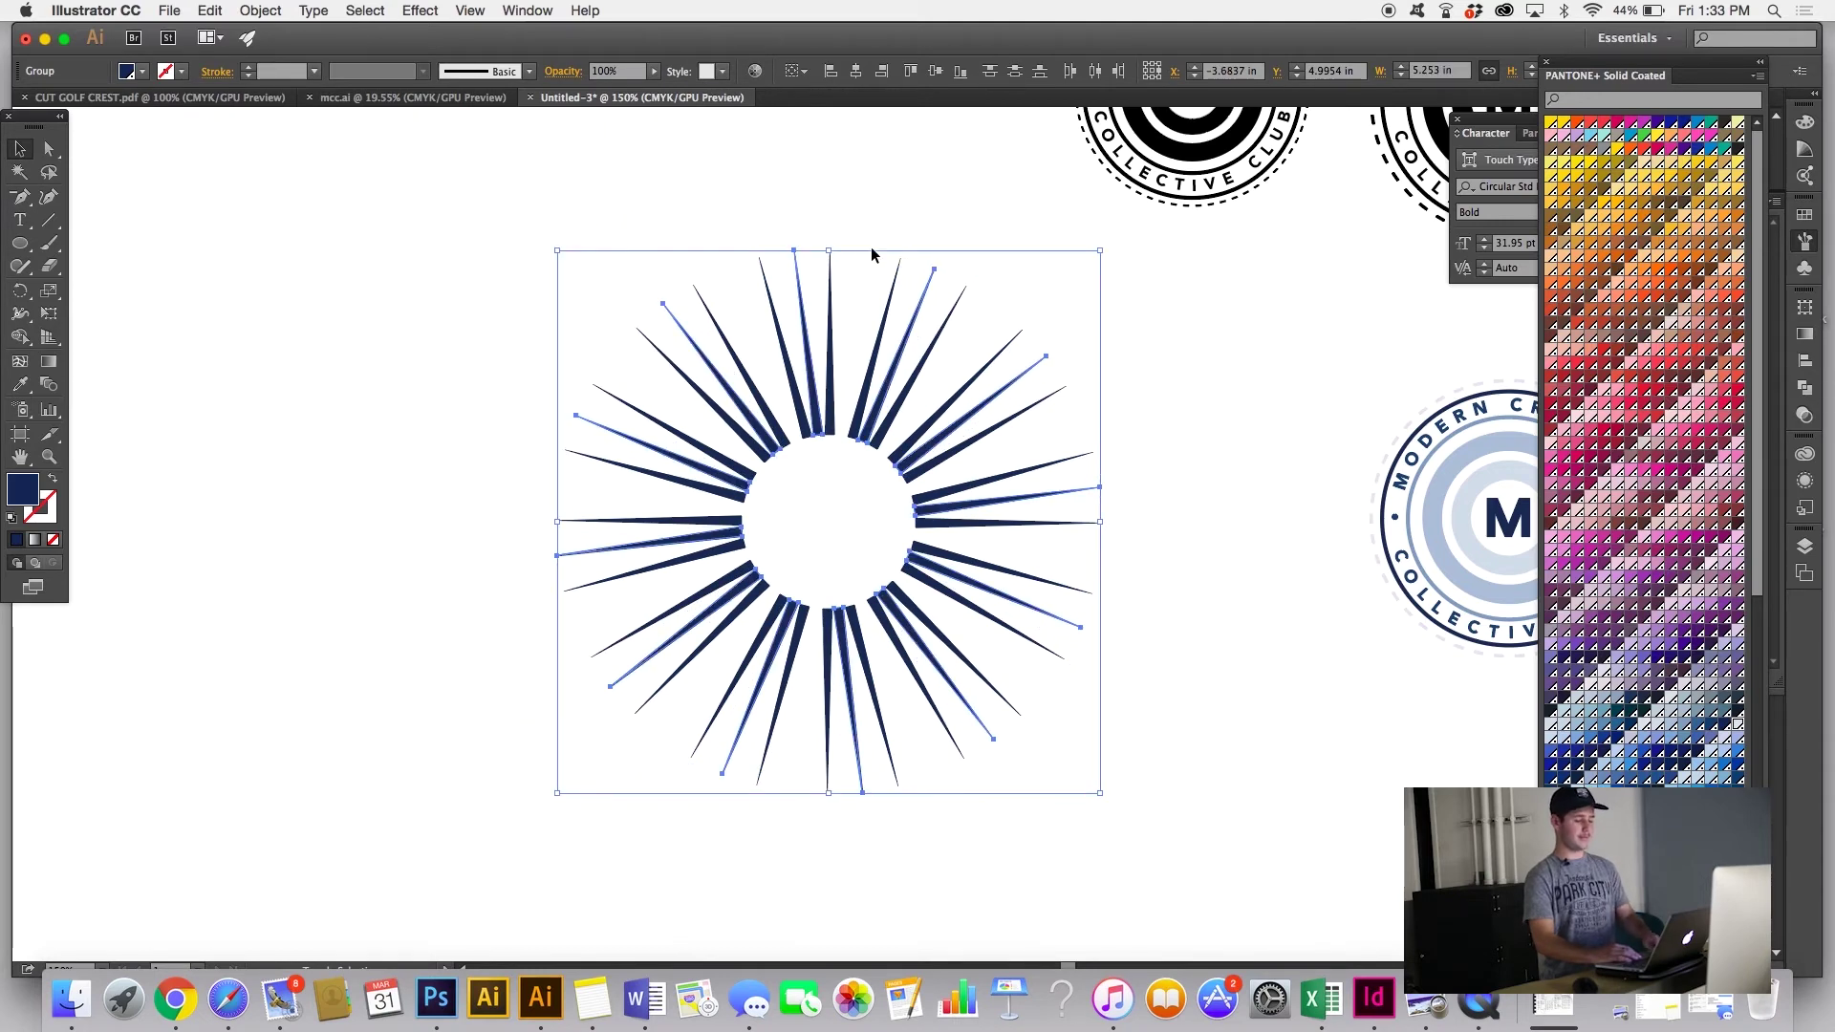
key(super+shift+b)
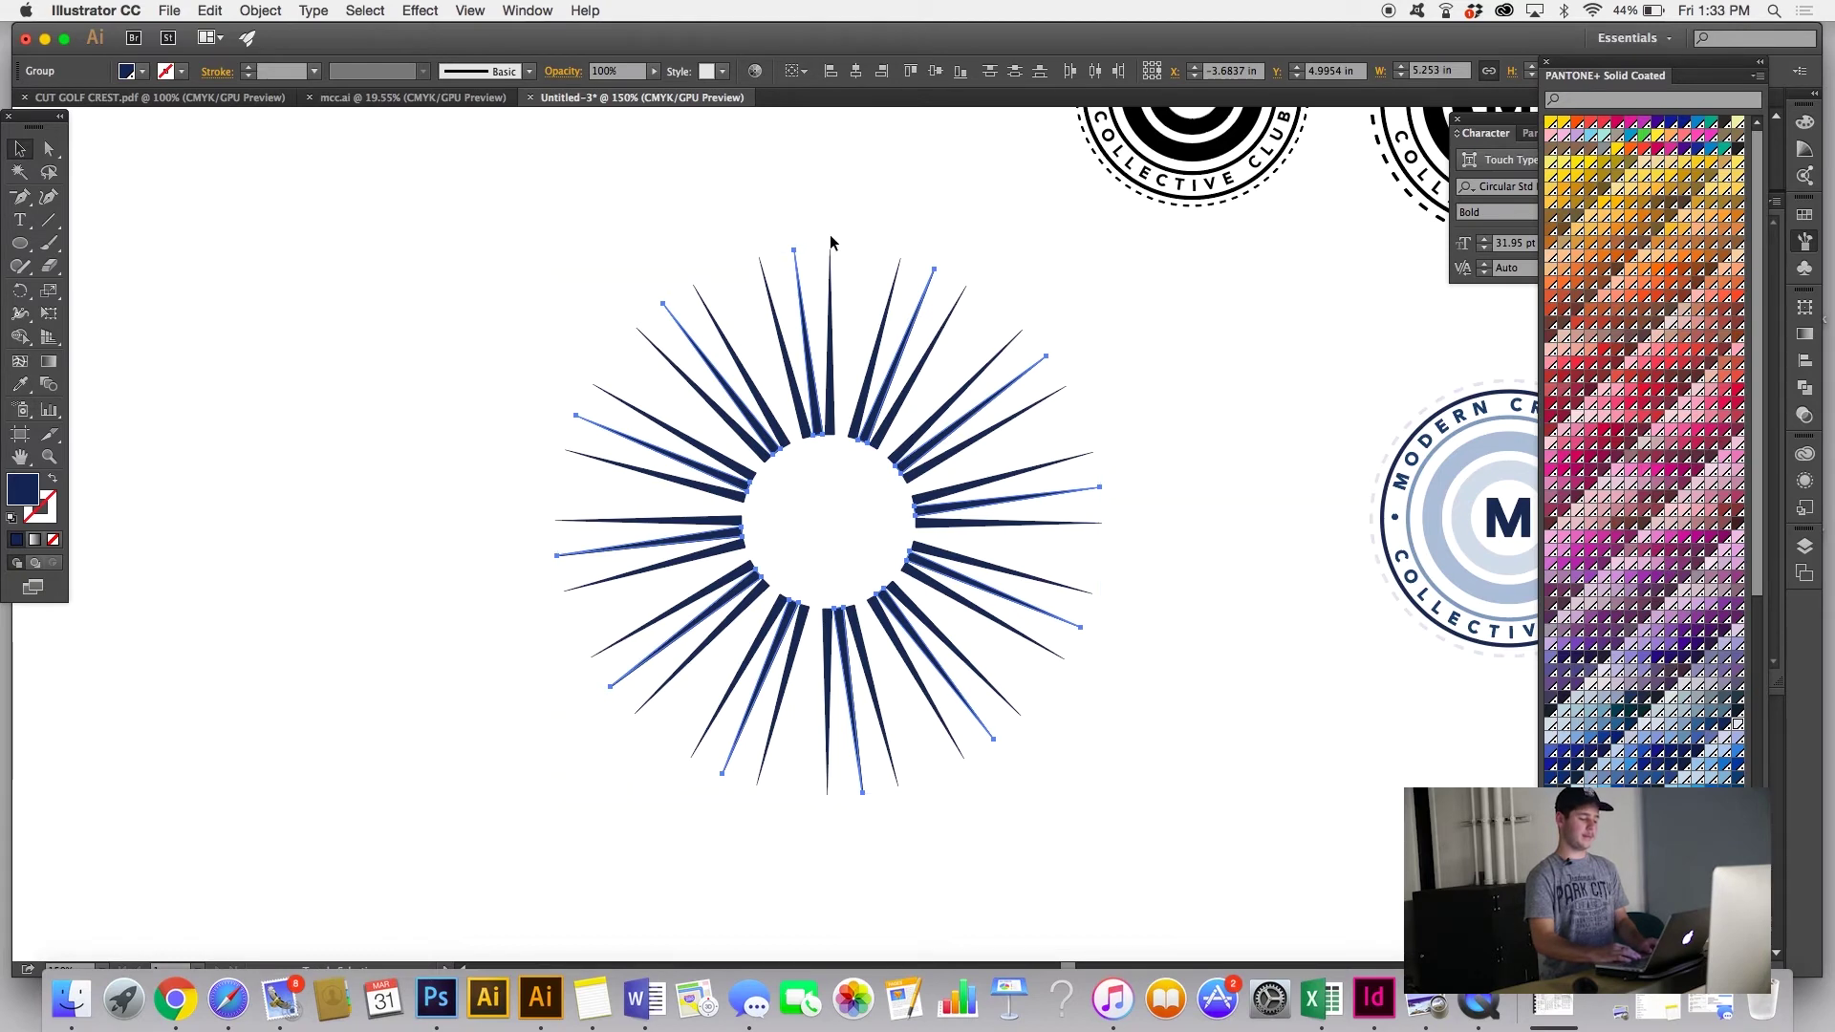
drag(830, 242, 897, 239)
click(896, 210)
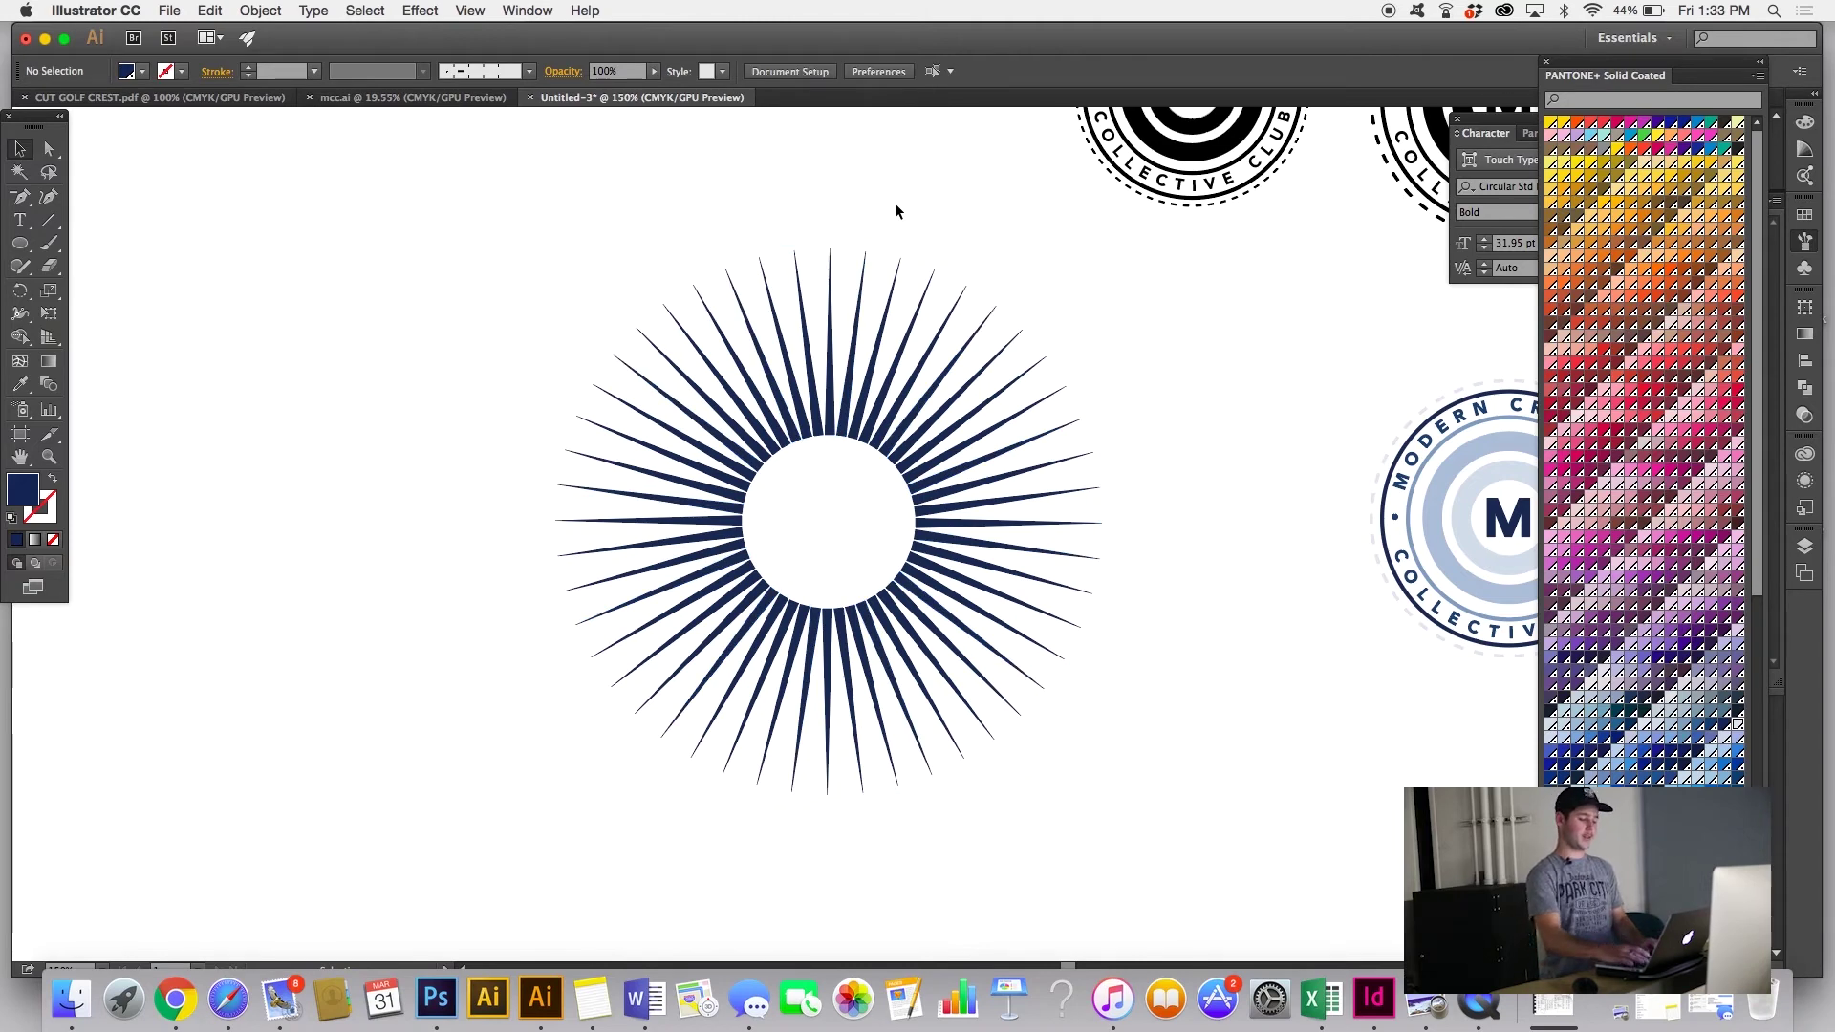
Step: Select every spike of the dense burst and group them into one object
key(super+minus)
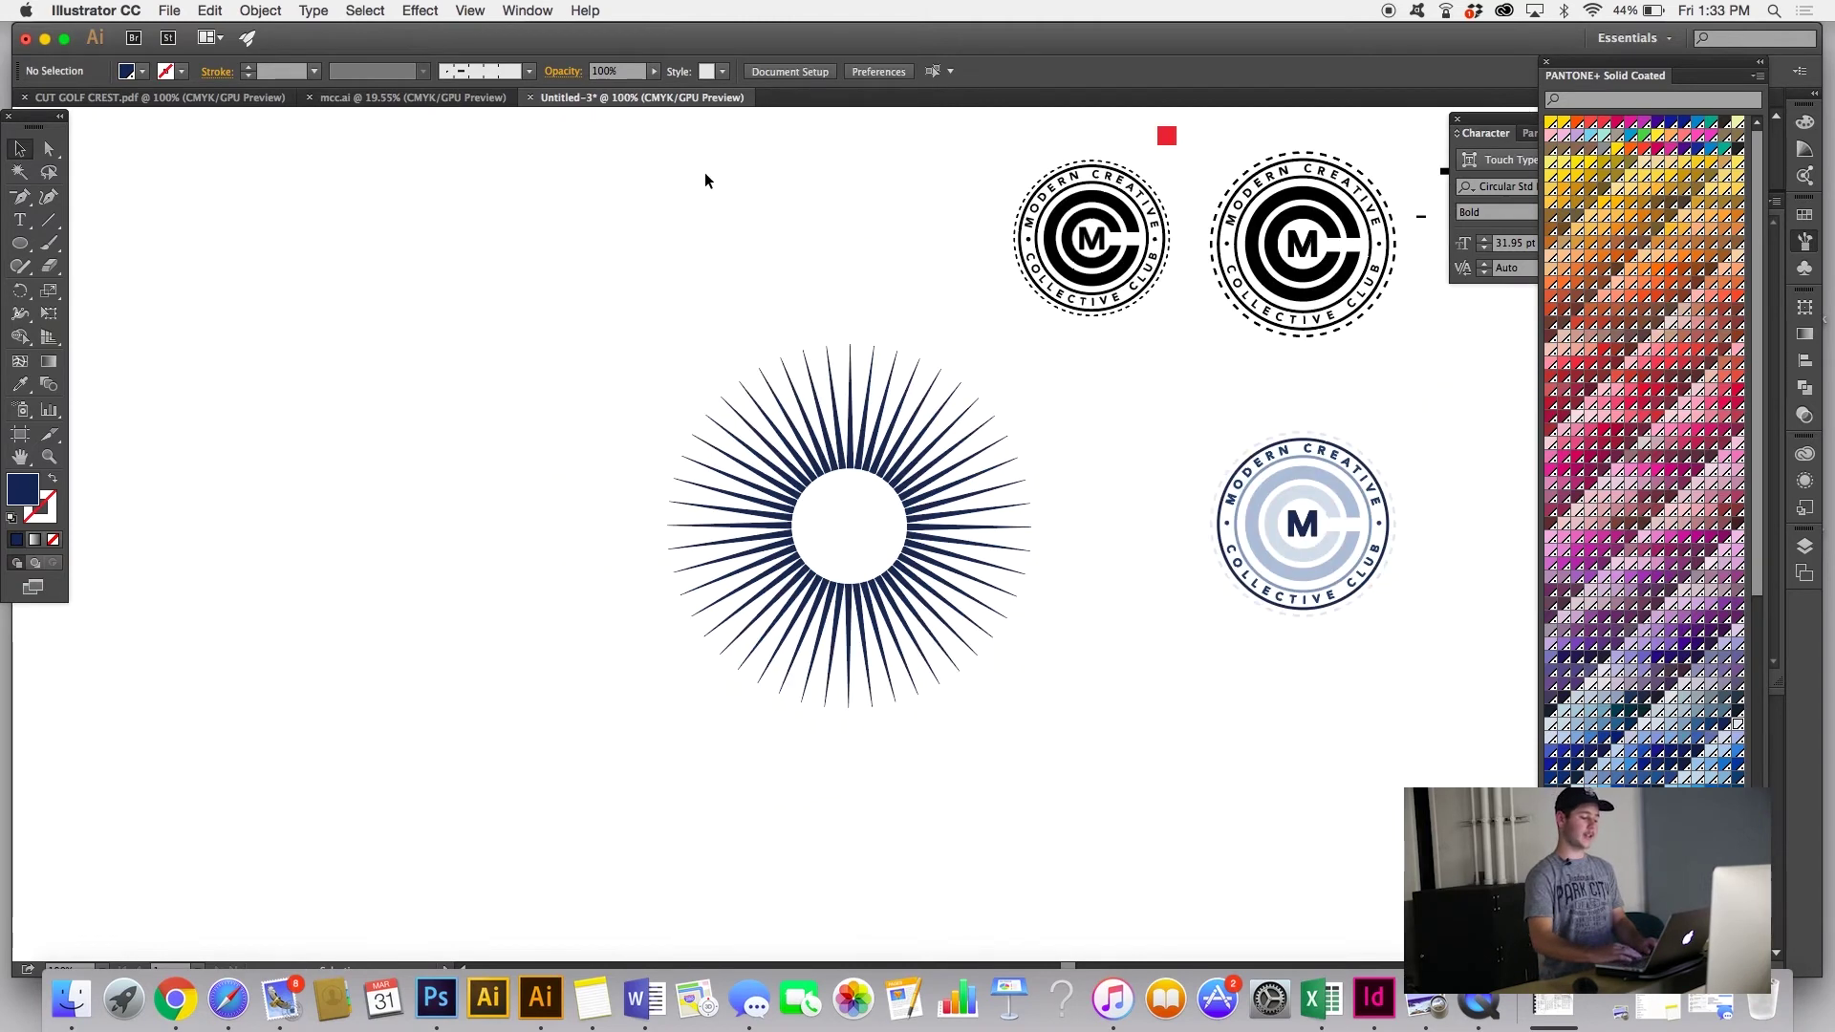
key(super+plus)
key(super+plus)
drag(471, 208, 1189, 835)
right_click(953, 642)
click(1003, 721)
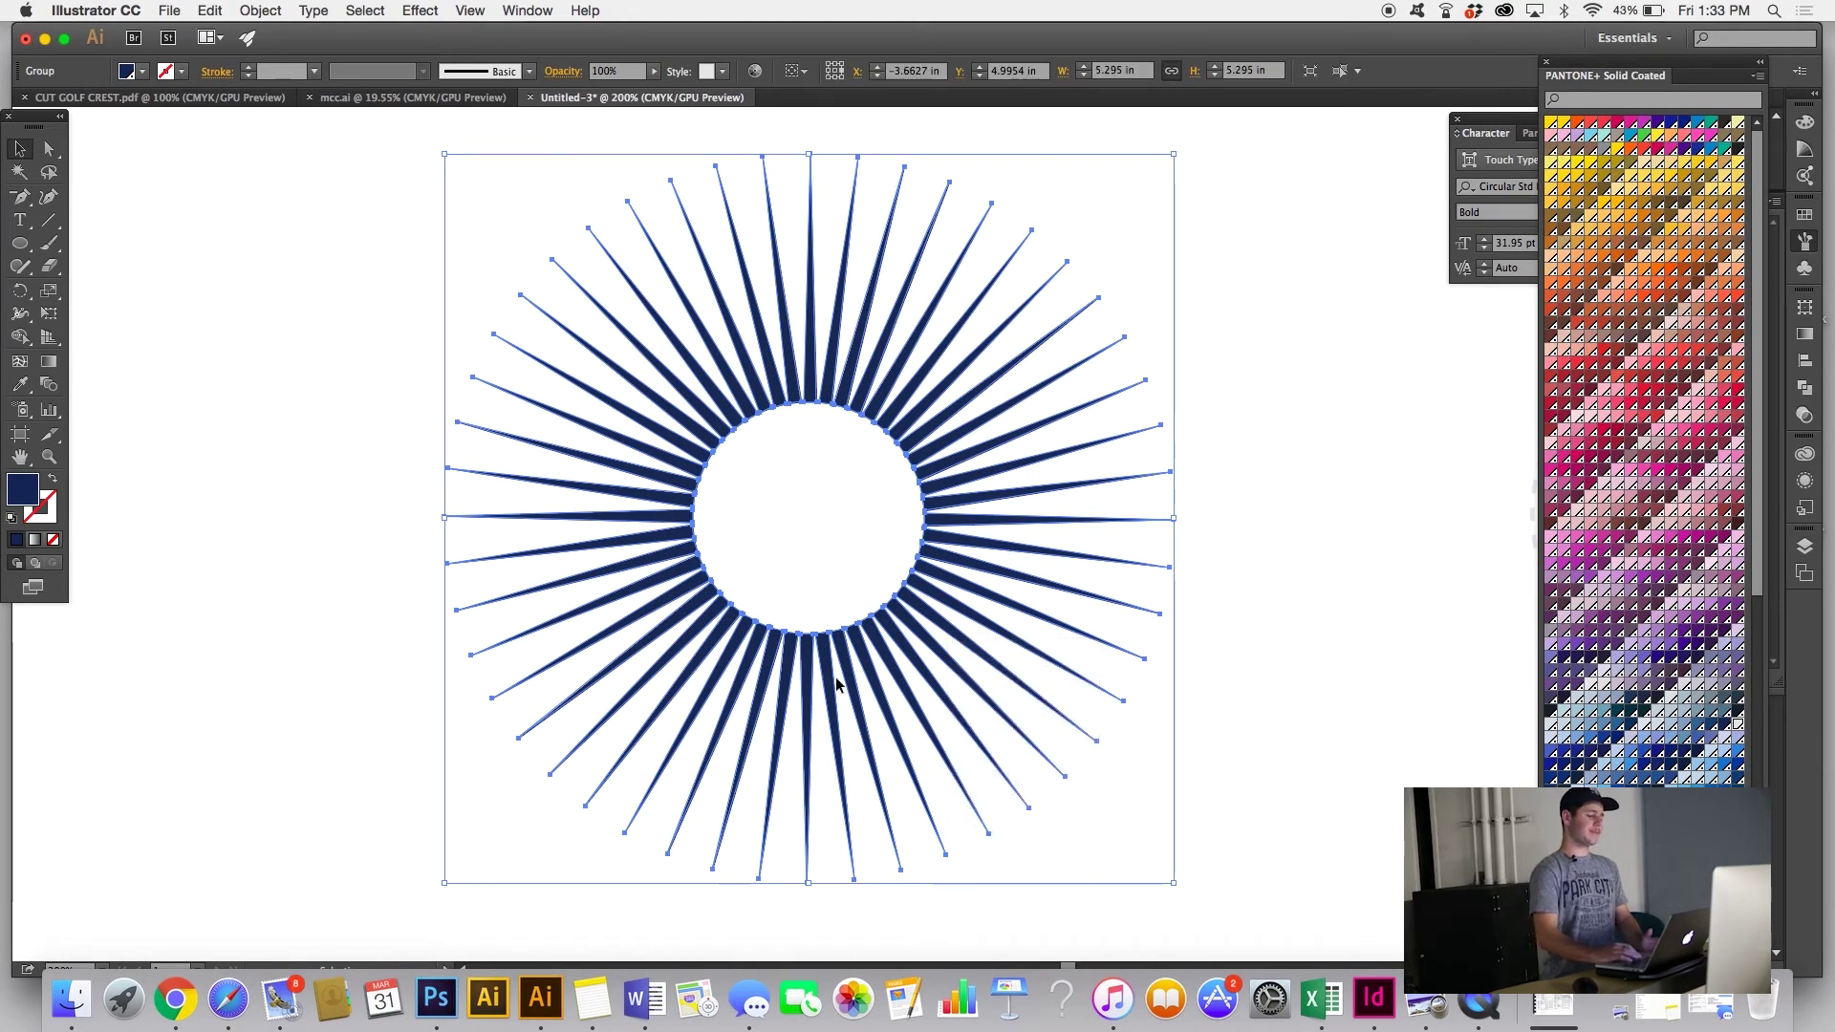
Step: Fill the grouped burst with the yellow-to-red gradient swatch and check it with the selection cleared
click(125, 73)
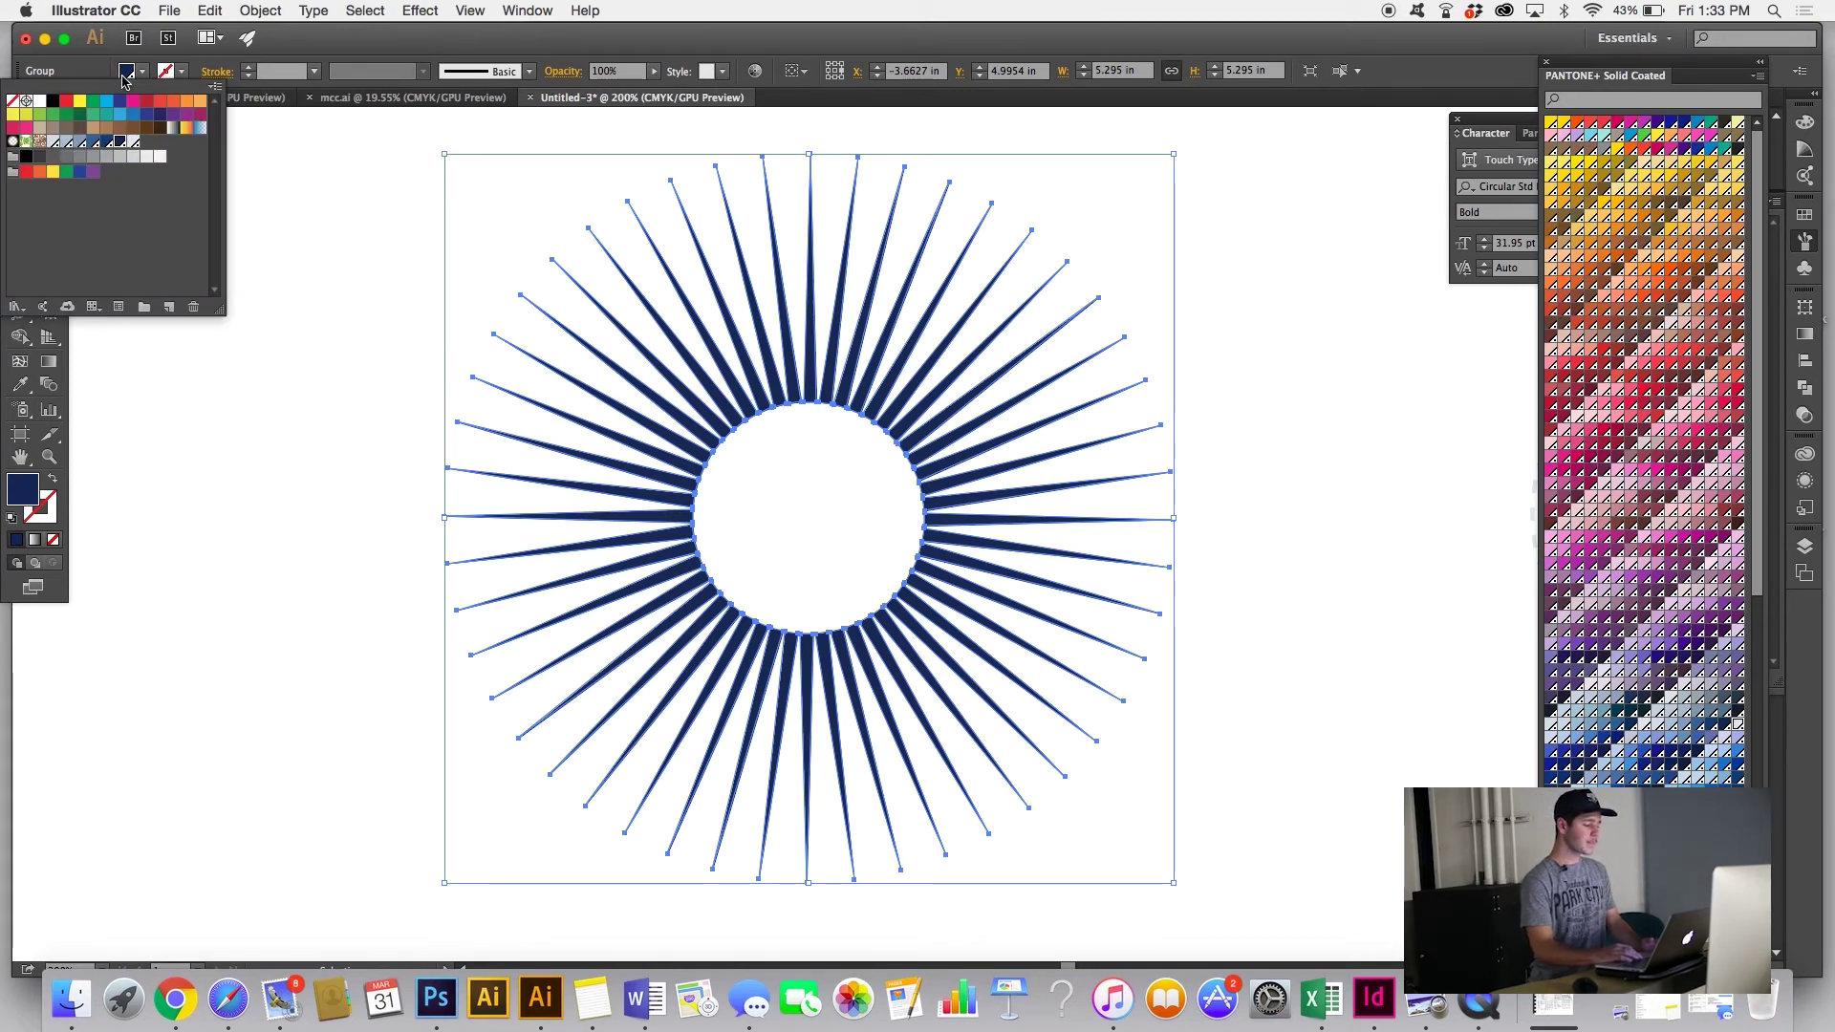
click(188, 138)
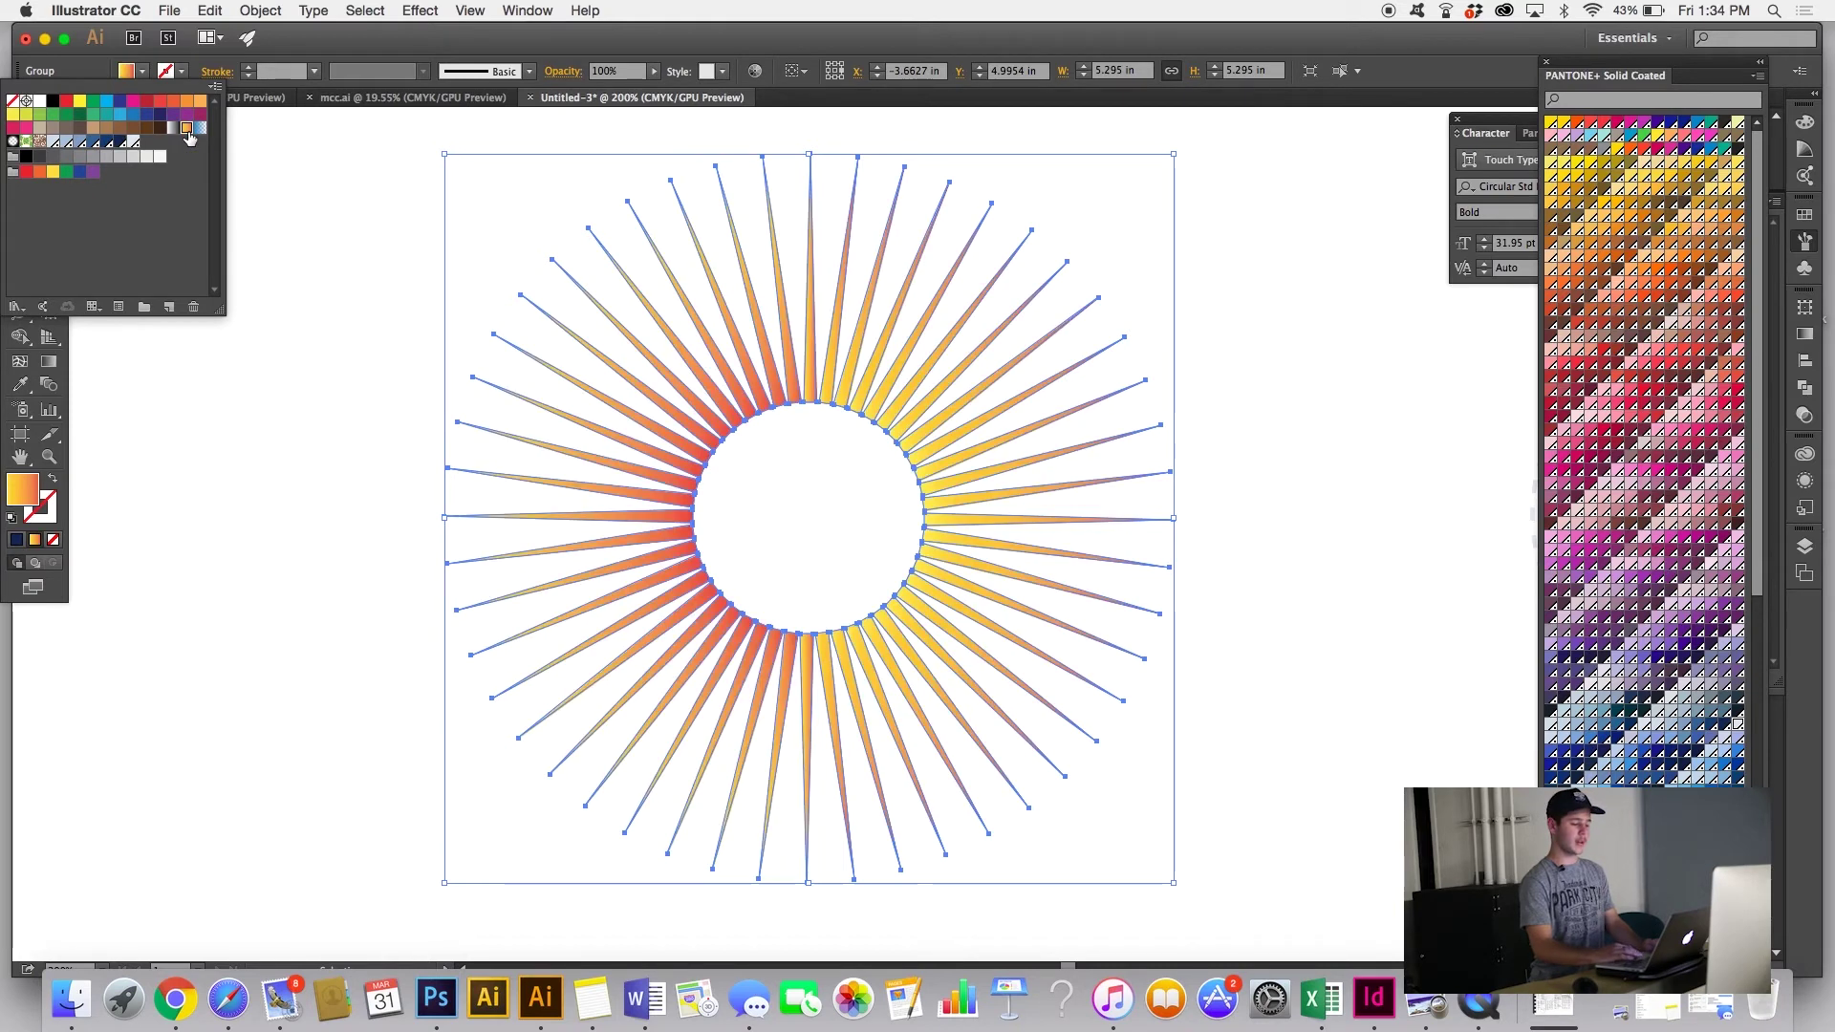
click(287, 520)
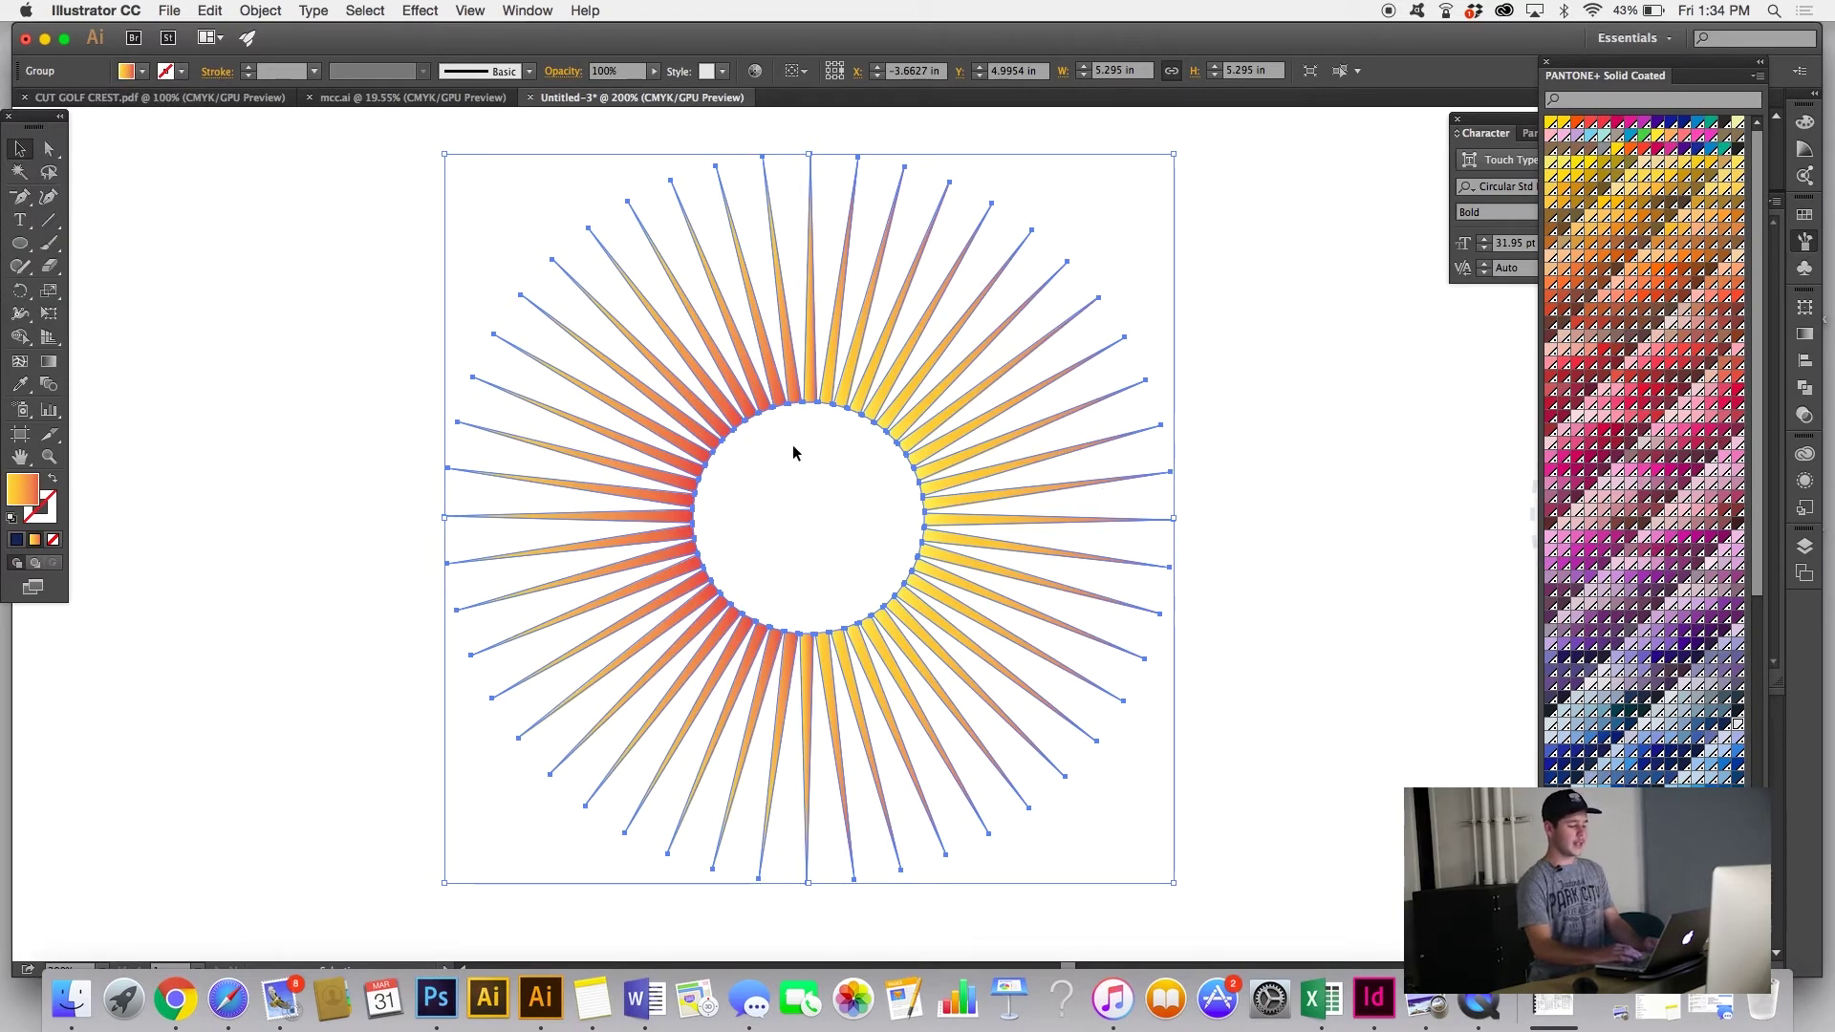
click(1309, 719)
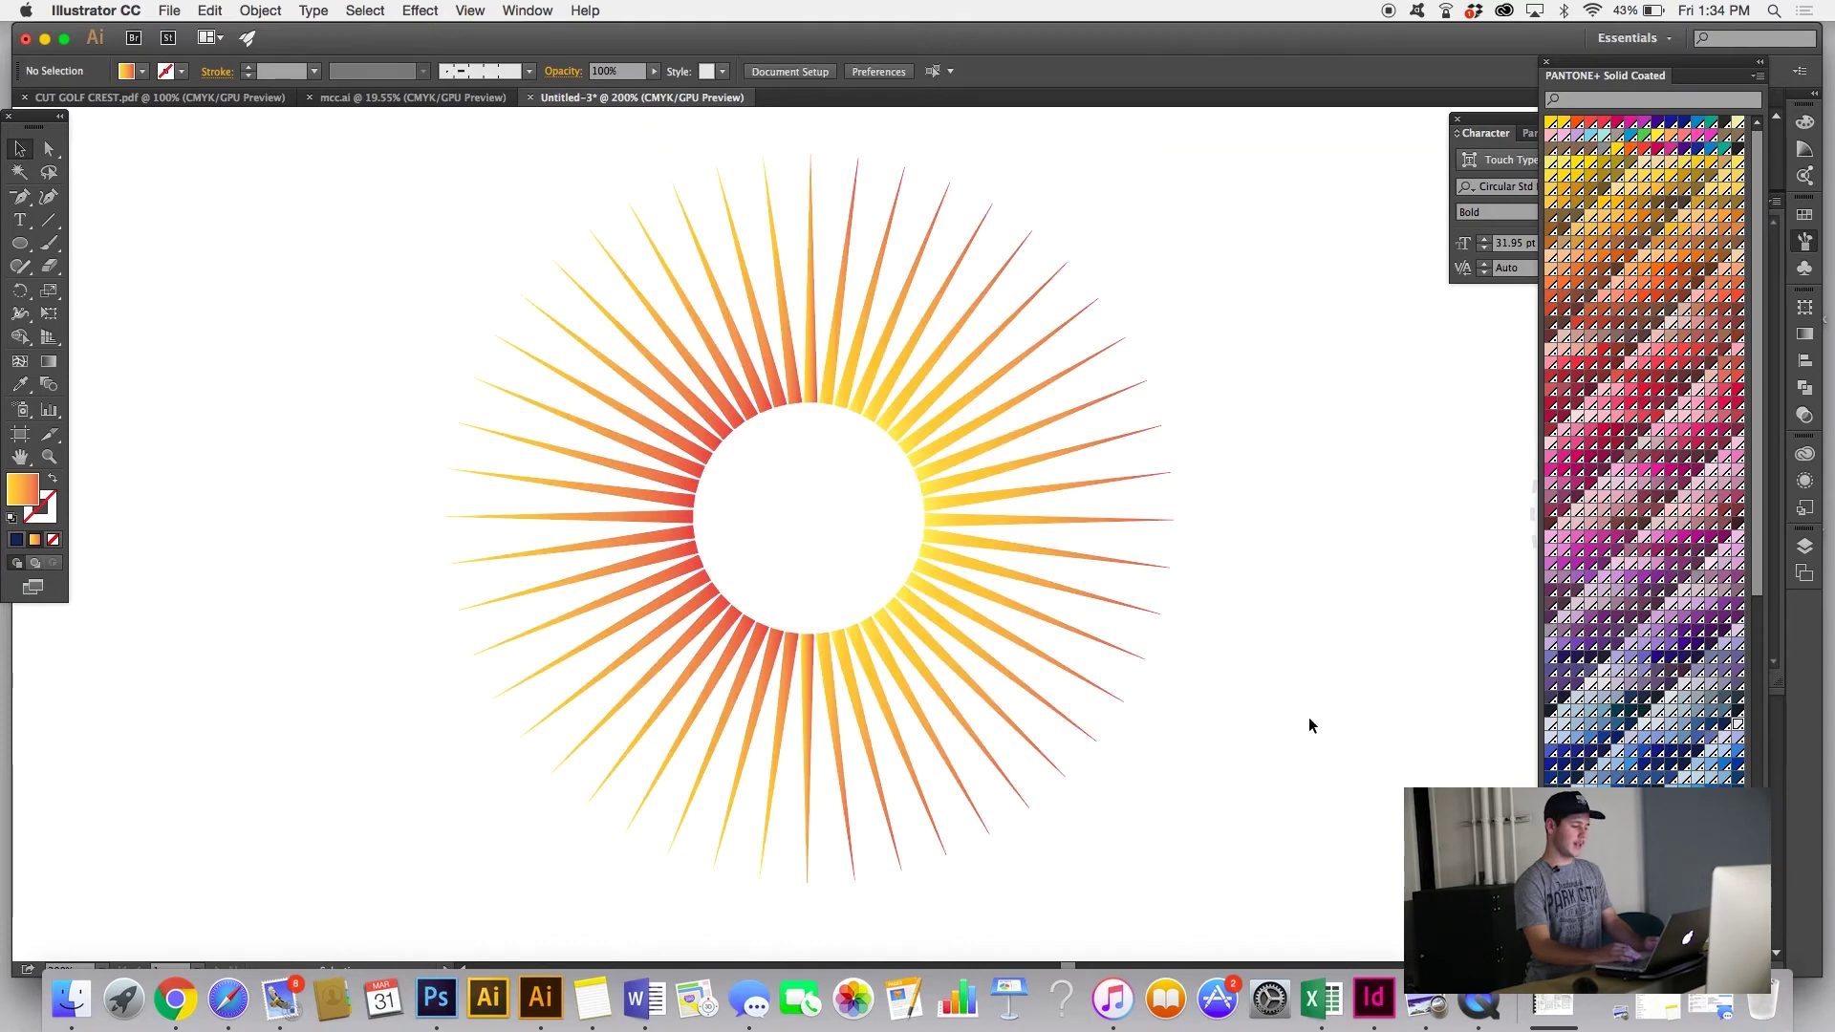
click(1074, 639)
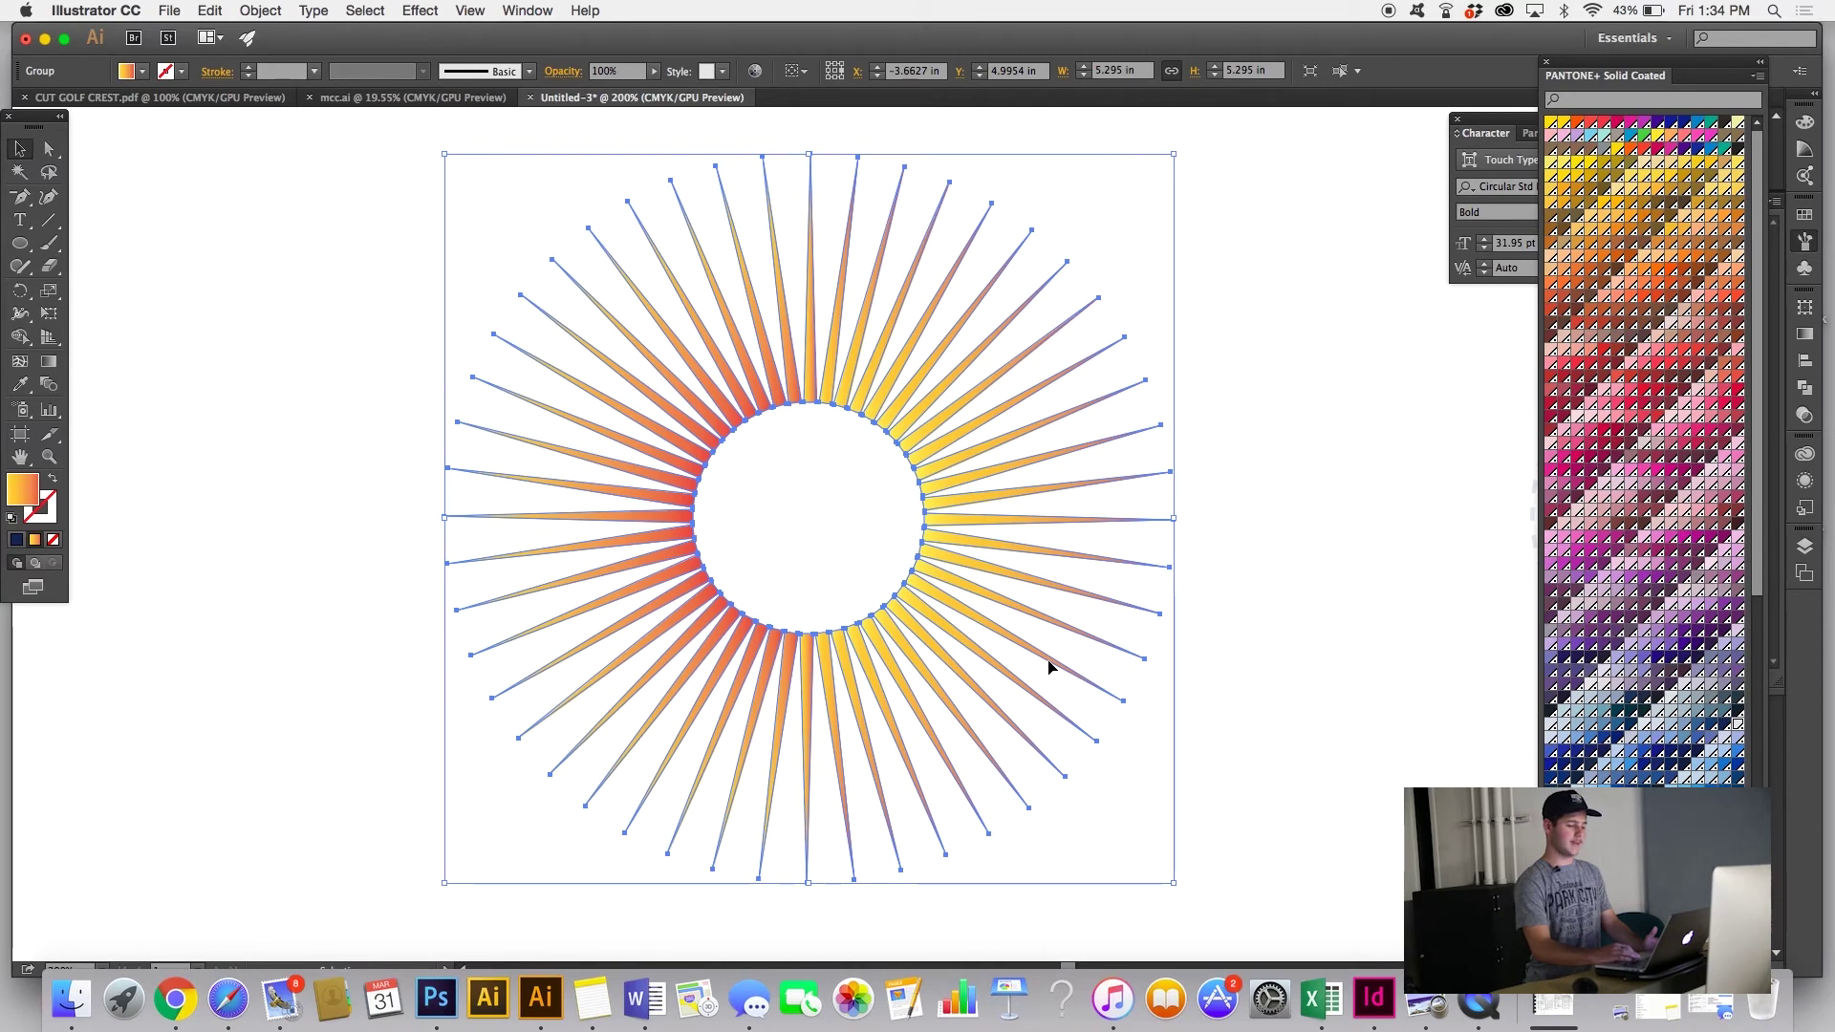
click(1248, 394)
Step: Fill the whole blue Modern Creative Collective Club badge with the same yellow-to-red gradient swatch
scroll(1253, 397, up, 10)
scroll(1253, 396, right, 5)
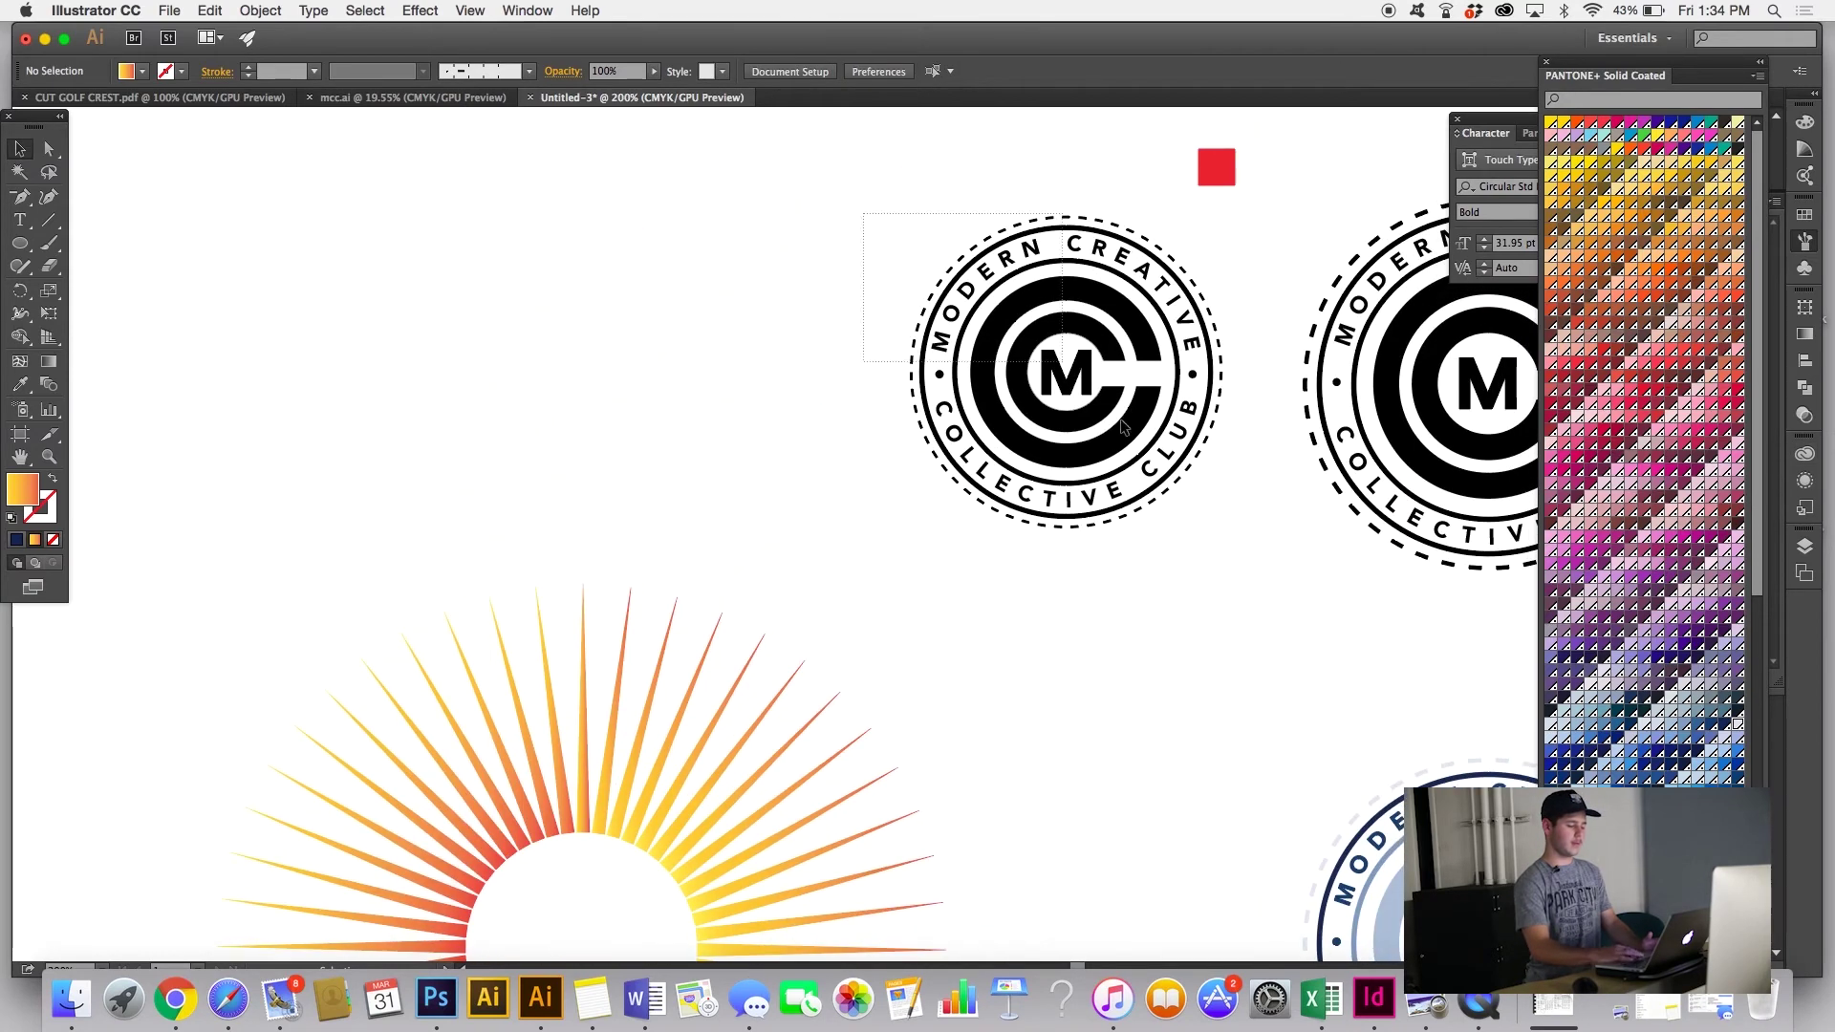
click(968, 290)
scroll(1293, 529, down, 6)
scroll(1292, 530, right, 10)
drag(820, 450, 1214, 856)
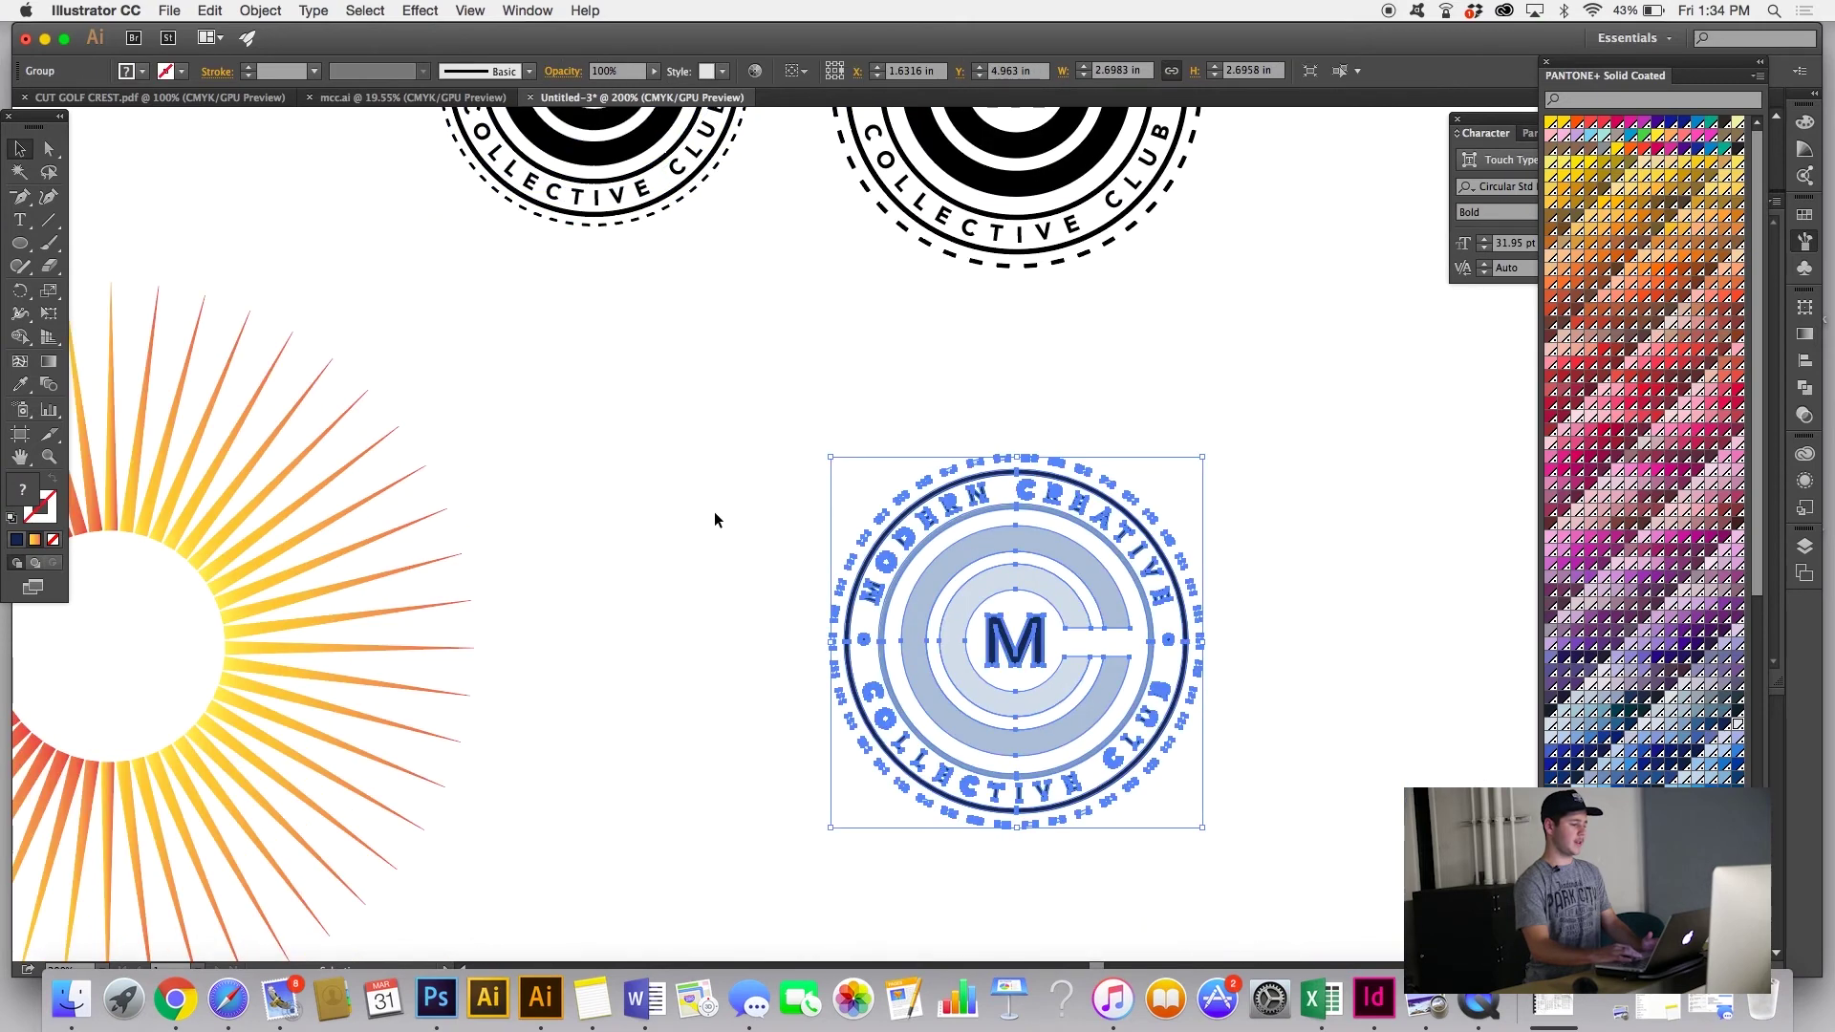
click(142, 71)
click(186, 130)
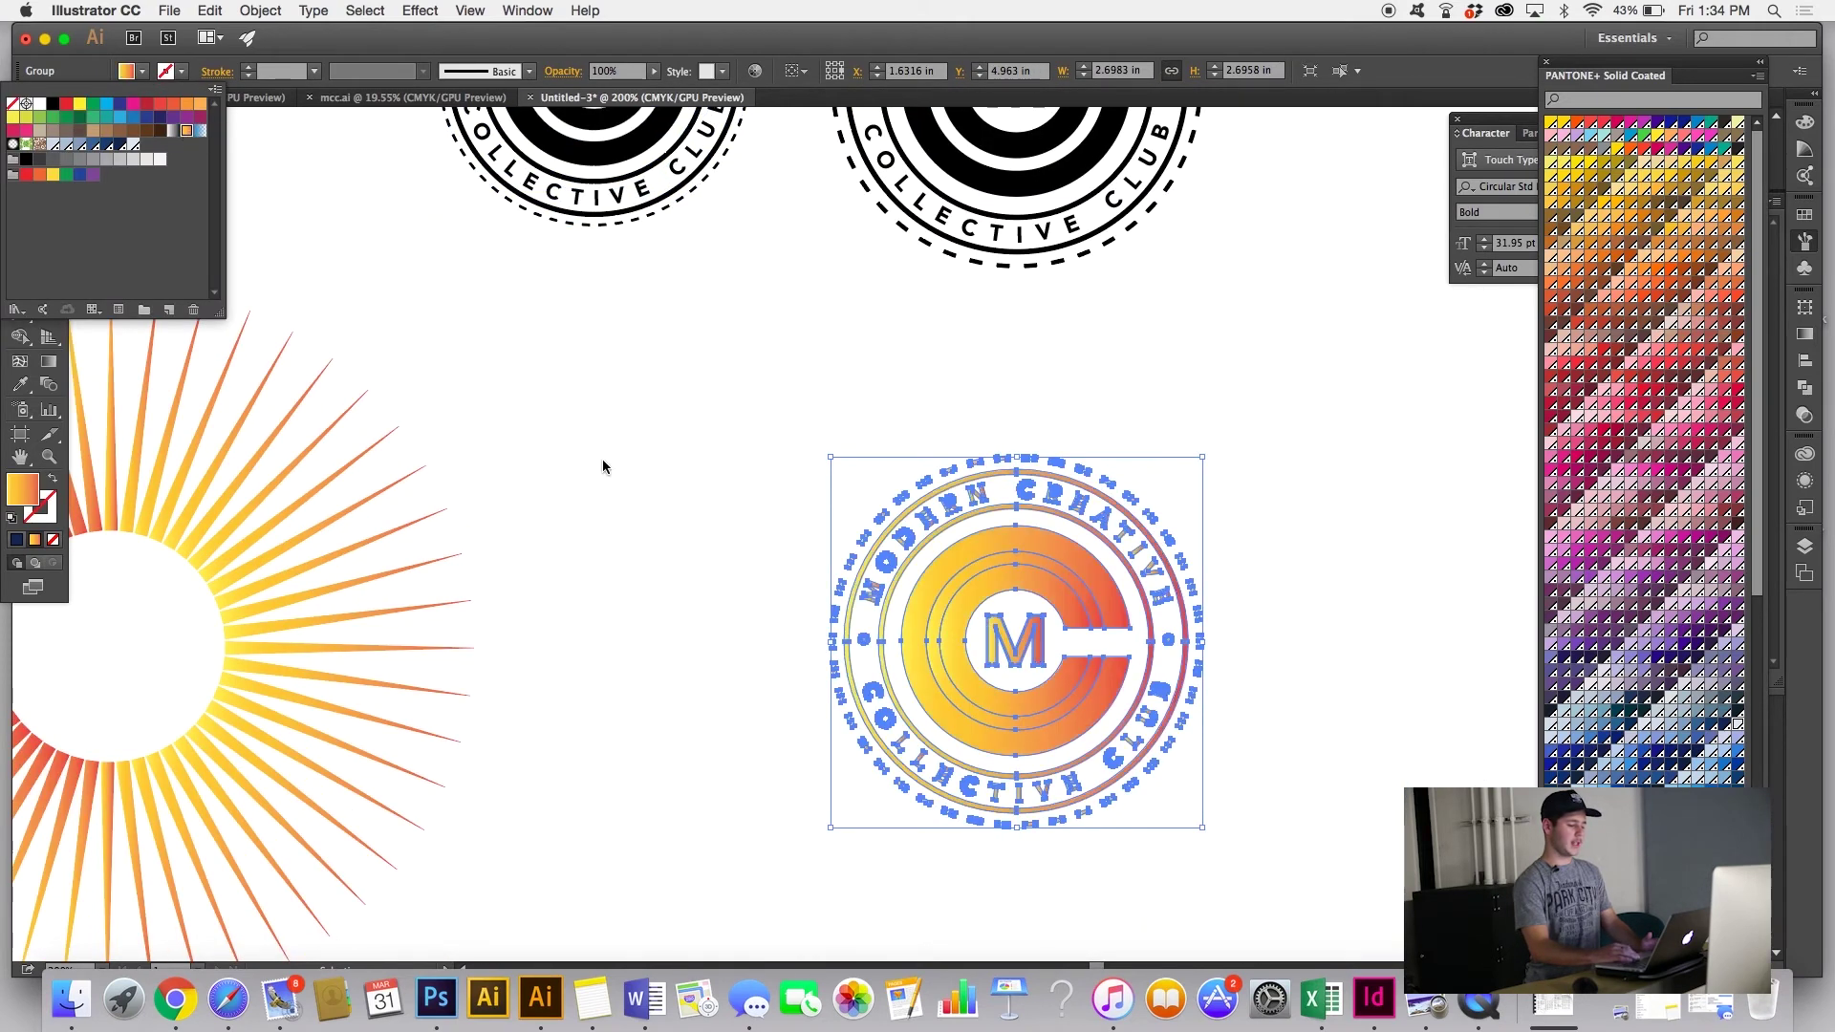
Step: Delete the ring filling the gap between the two C shapes of the gradient-filled badge
click(603, 466)
click(702, 573)
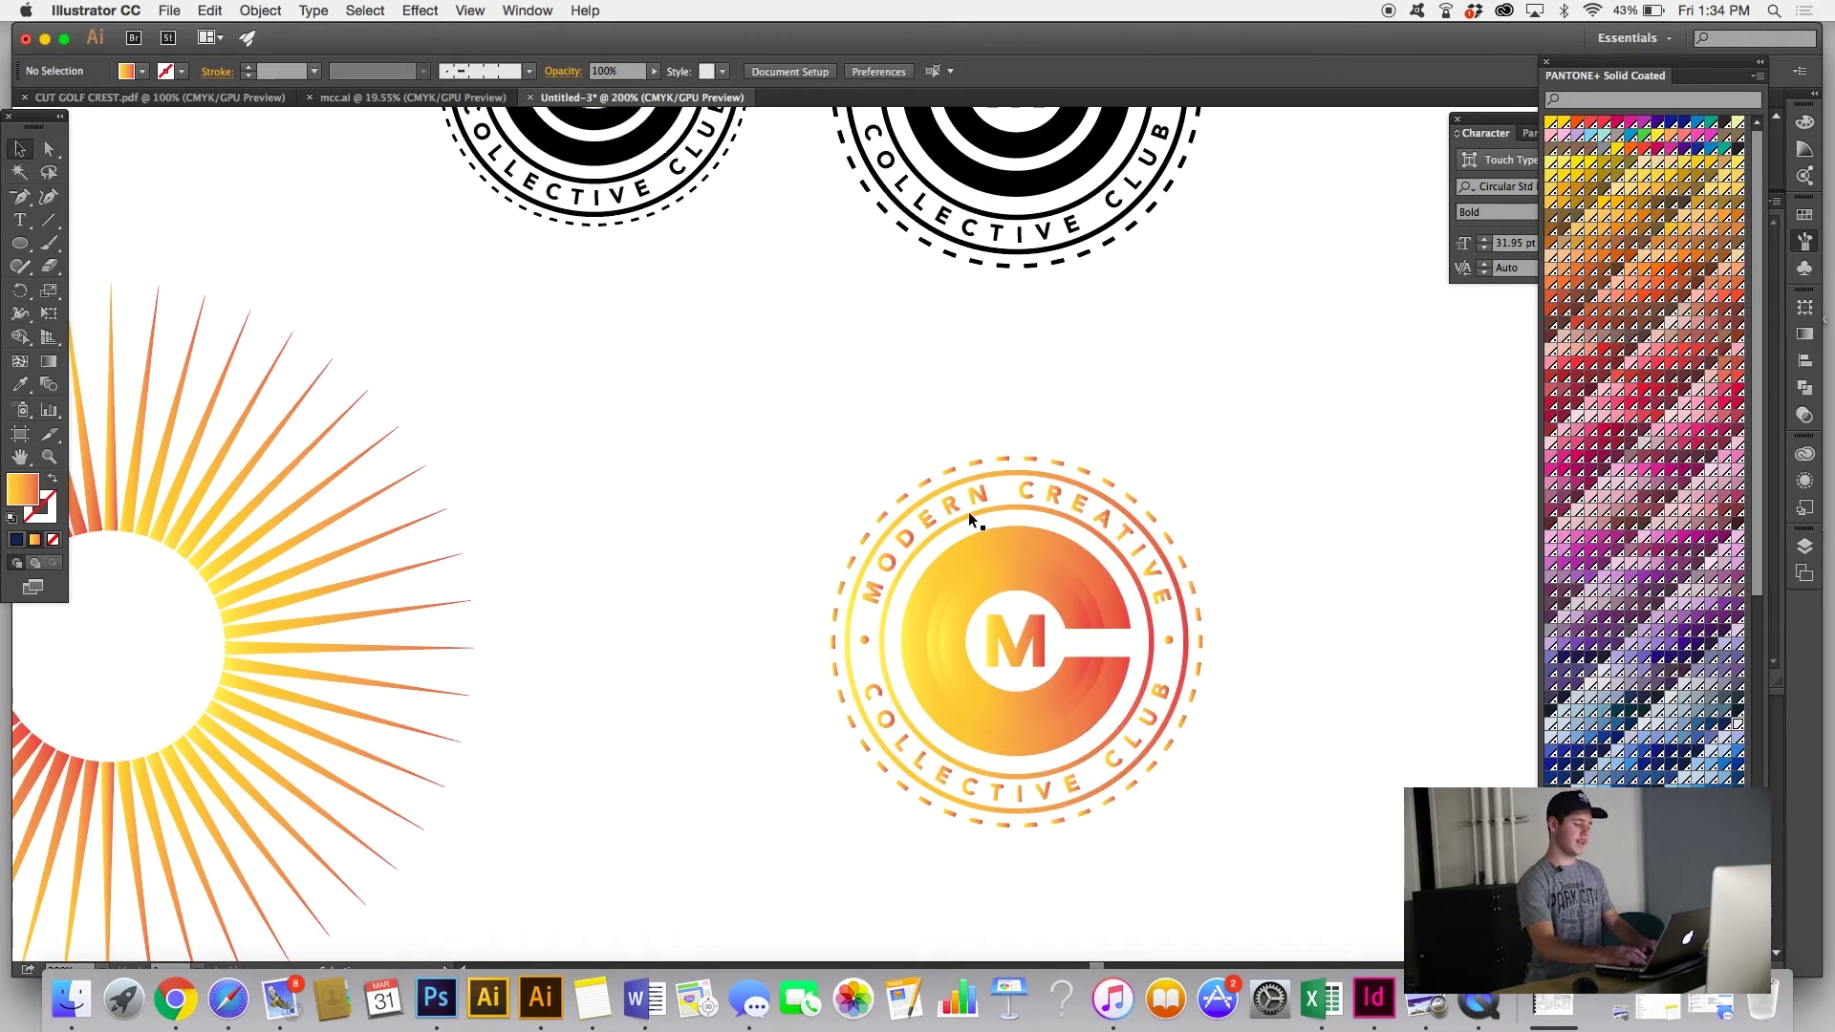
scroll(967, 513, up, 10)
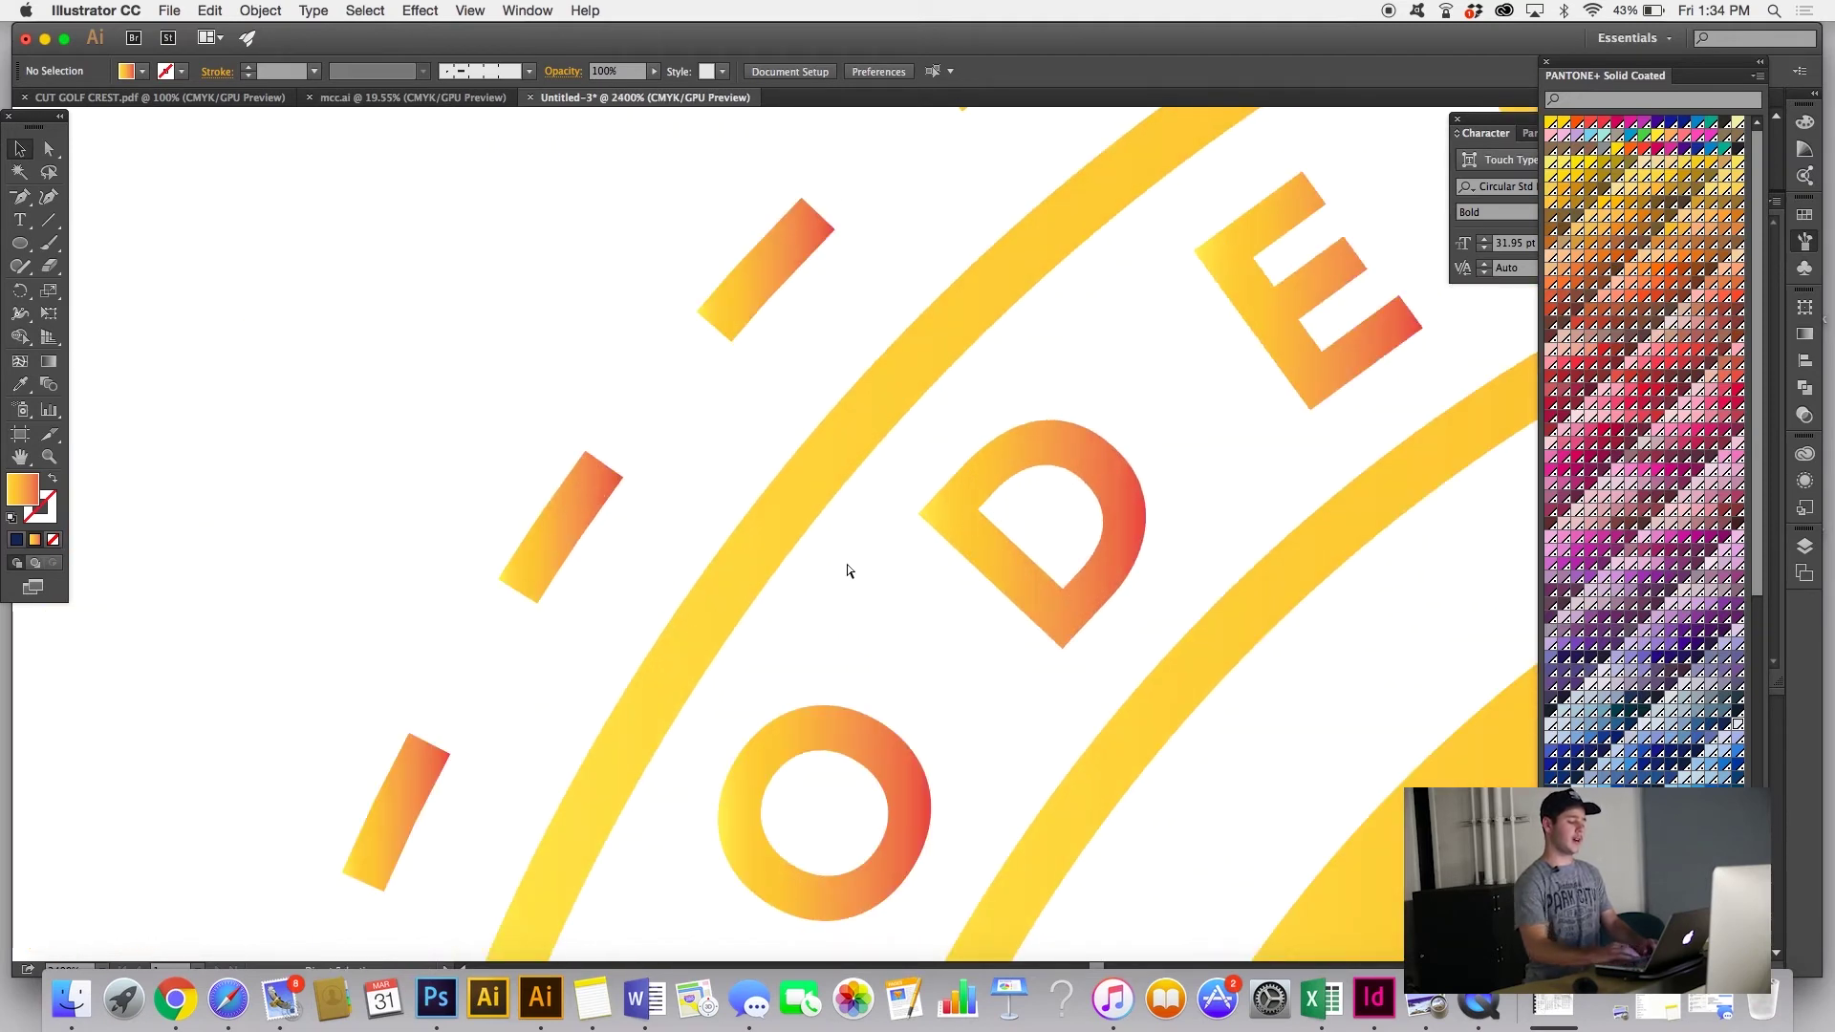
scroll(847, 571, down, 6)
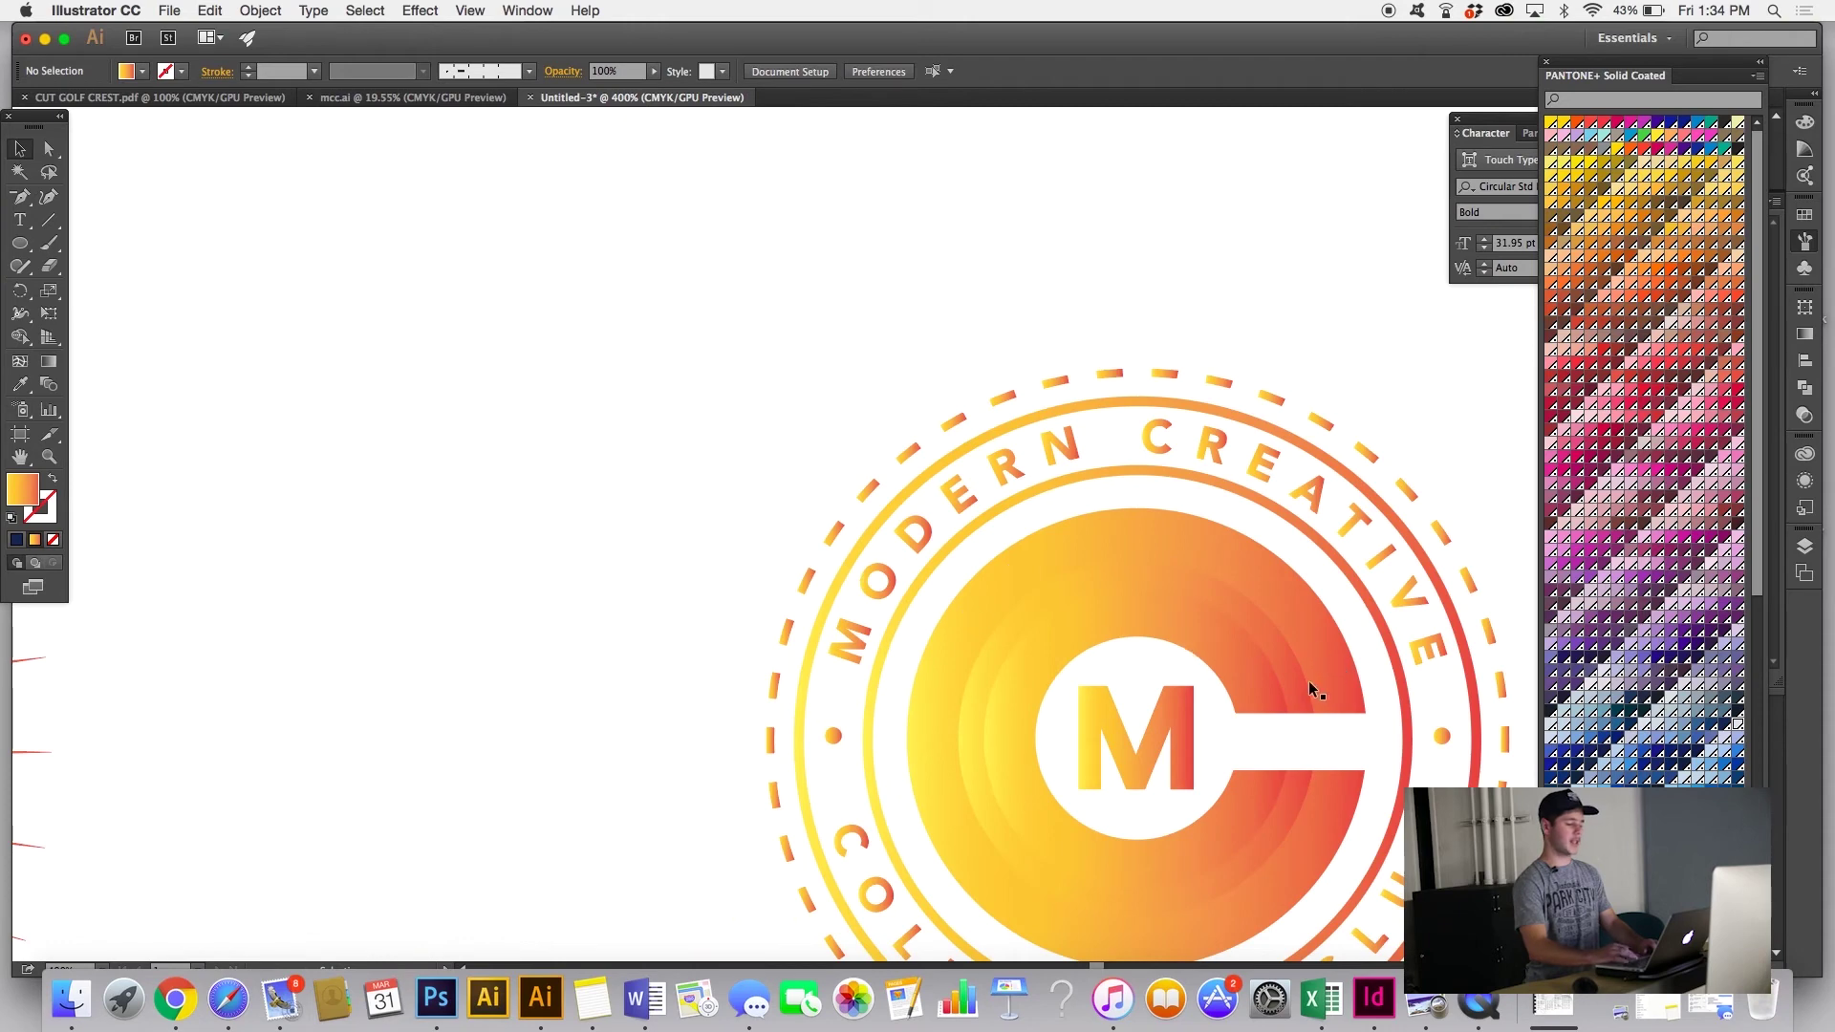
click(49, 149)
click(1286, 677)
key(Delete)
scroll(1289, 676, down, 1)
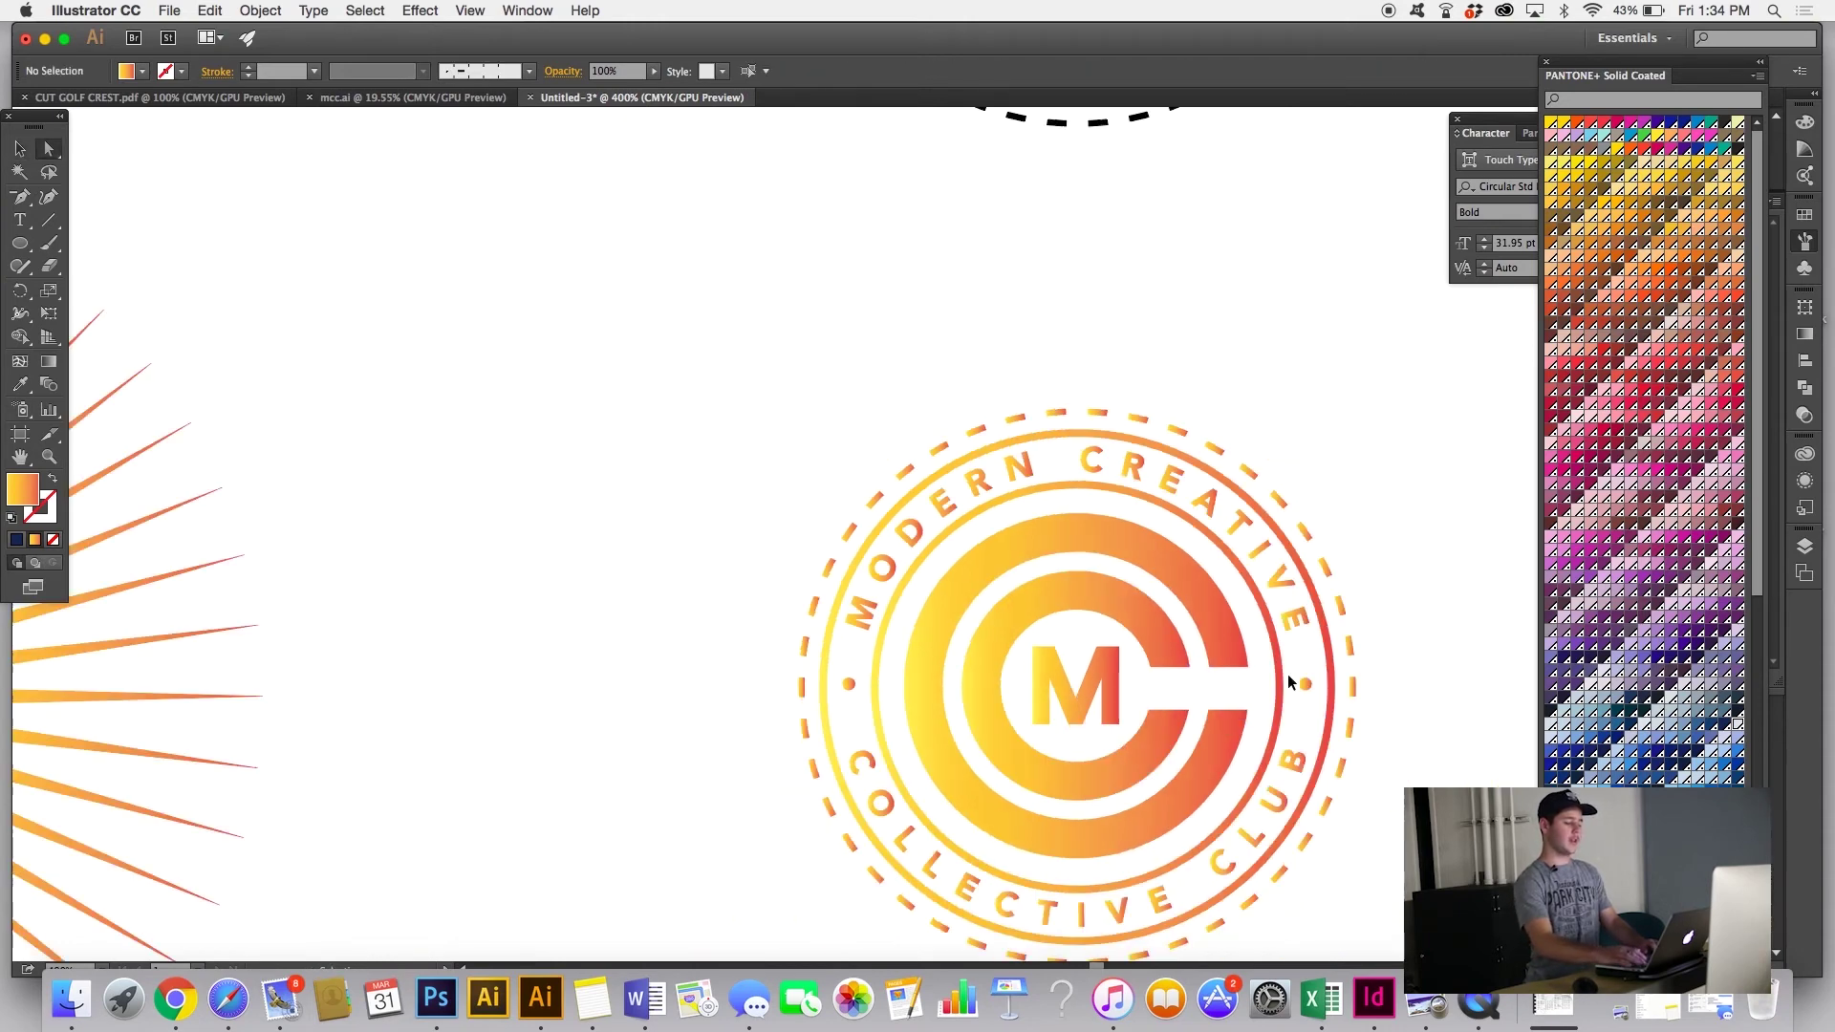
scroll(1288, 677, up, 3)
scroll(1289, 675, down, 3)
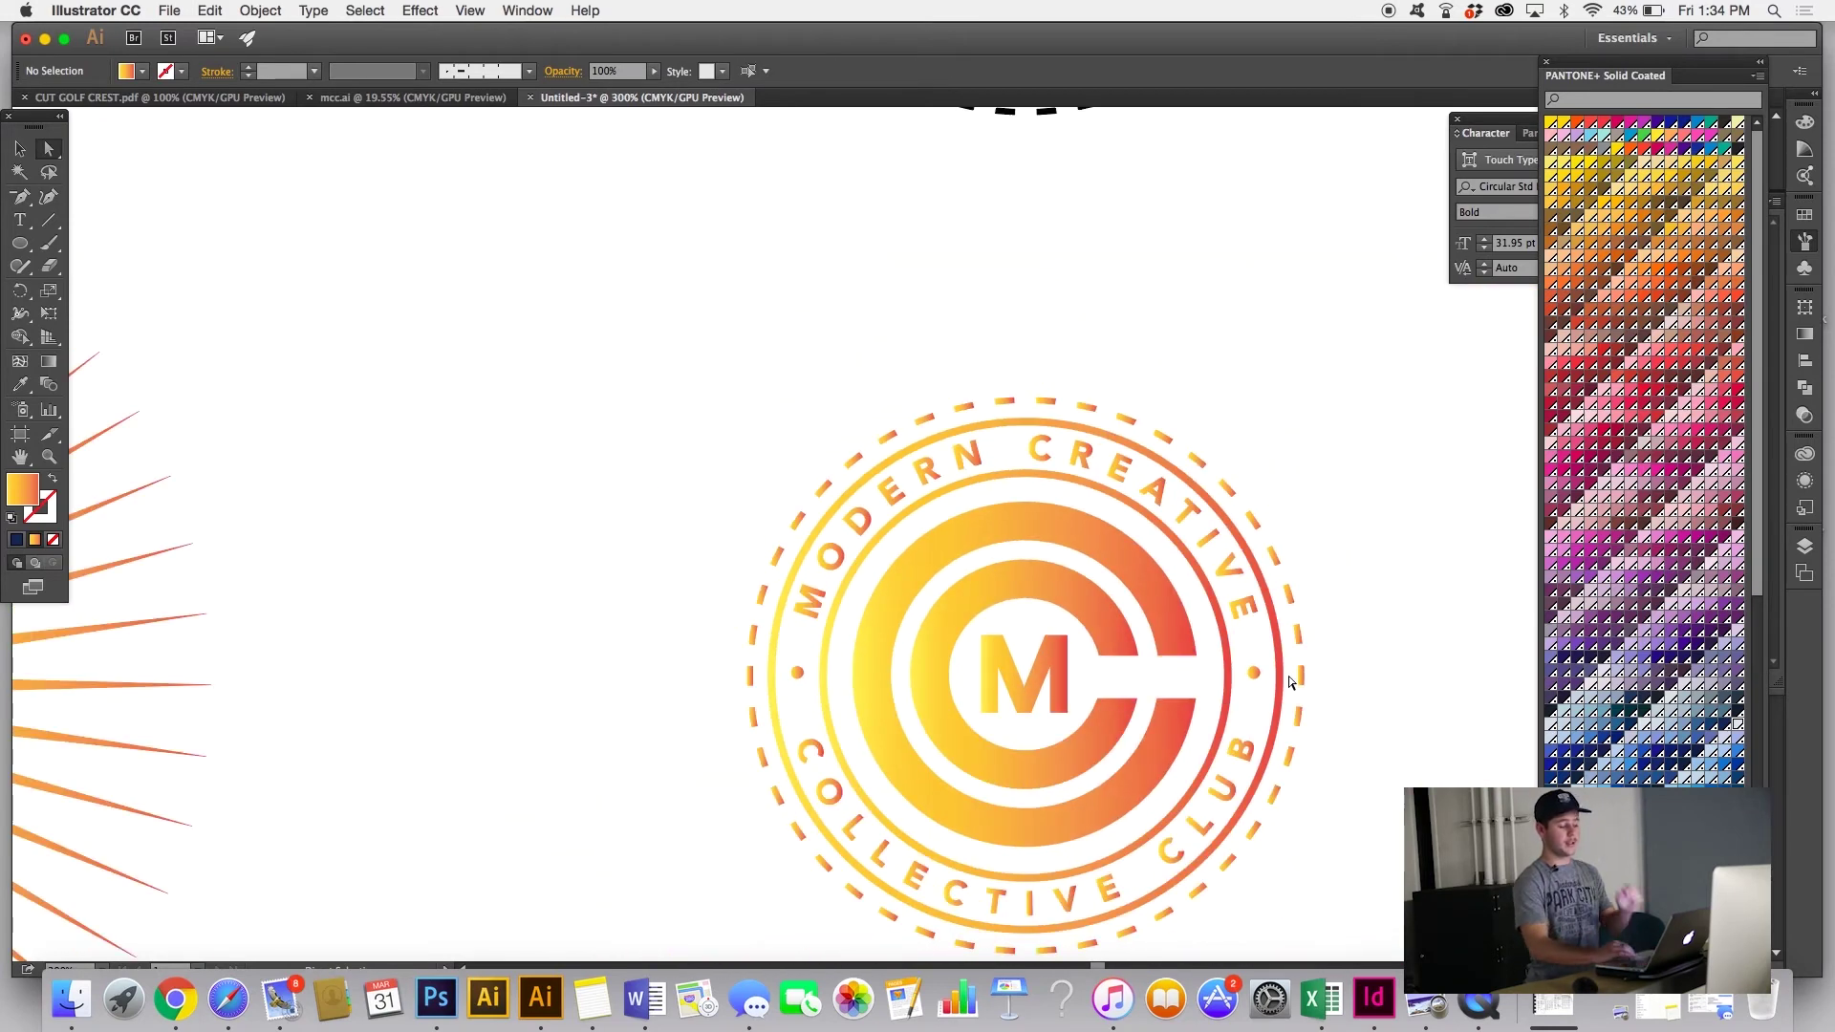
Step: Select the whole badge and spread one continuous gradient across it with the Gradient tool, from yellow at its left to red at its right
scroll(1144, 734, down, 2)
scroll(1143, 734, right, 2)
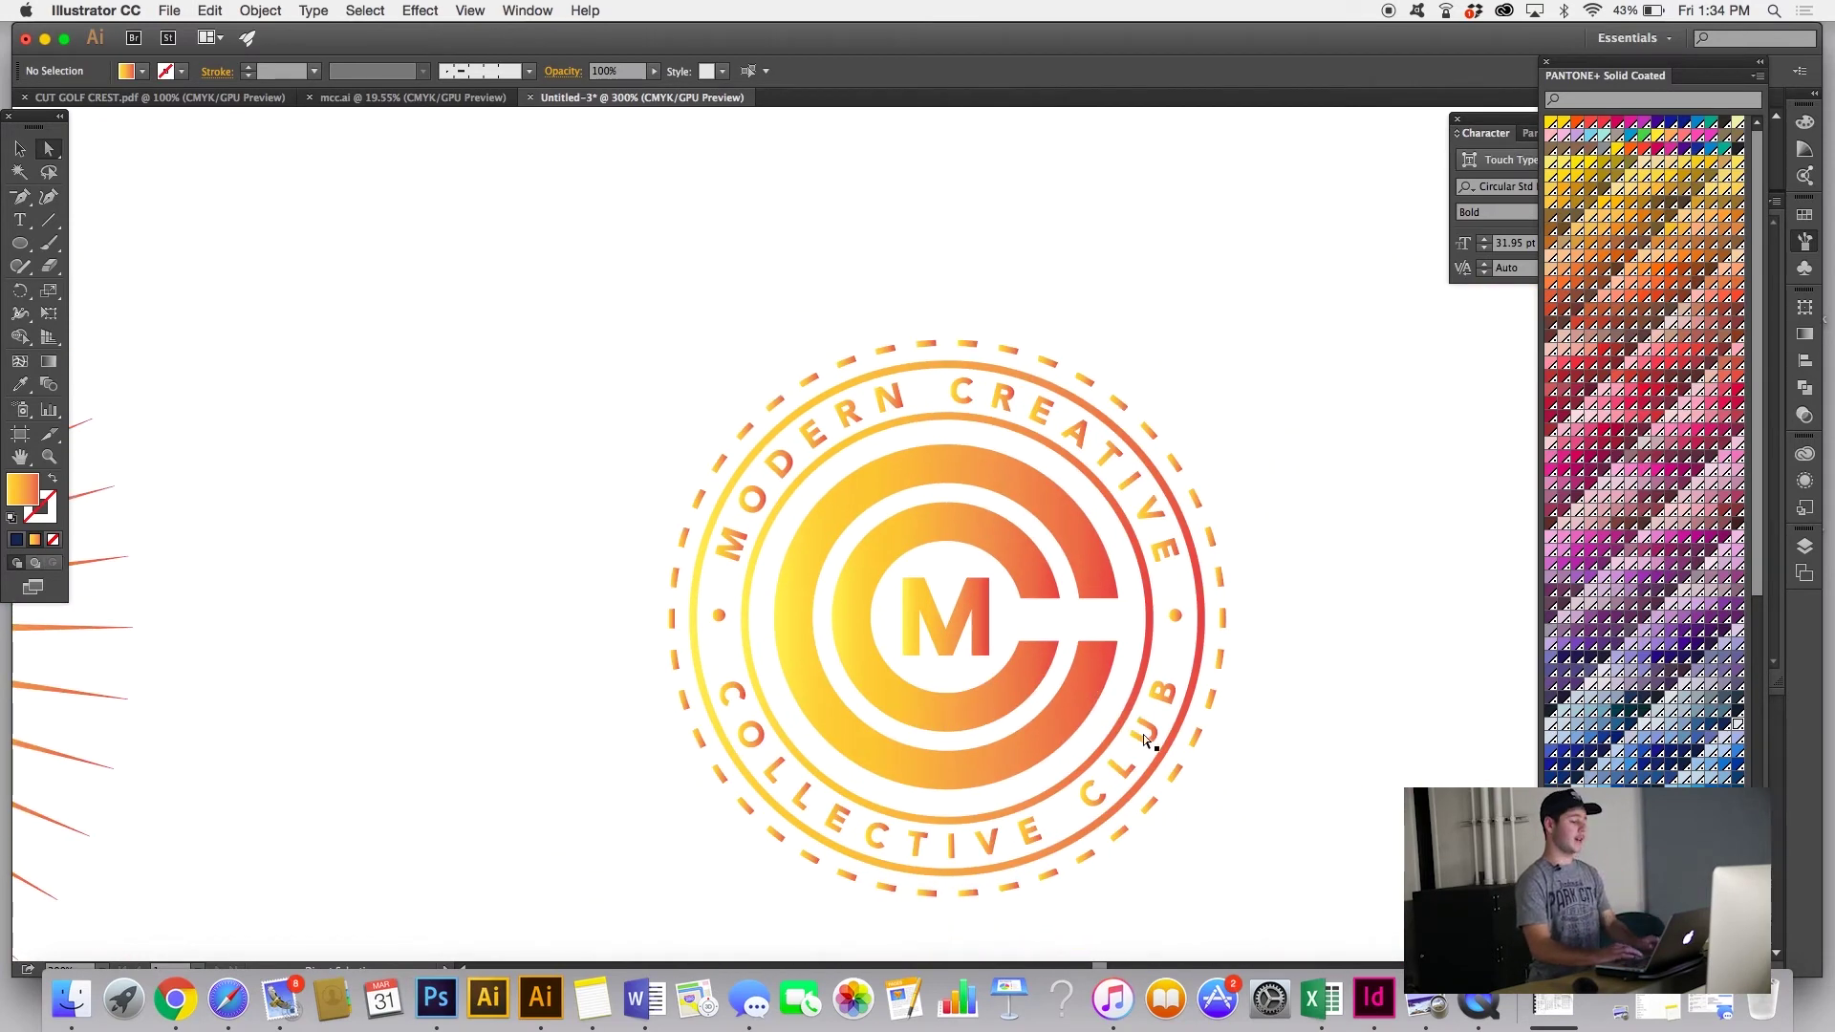
click(19, 149)
scroll(553, 354, down, 2)
scroll(553, 354, right, 2)
drag(550, 318, 1229, 846)
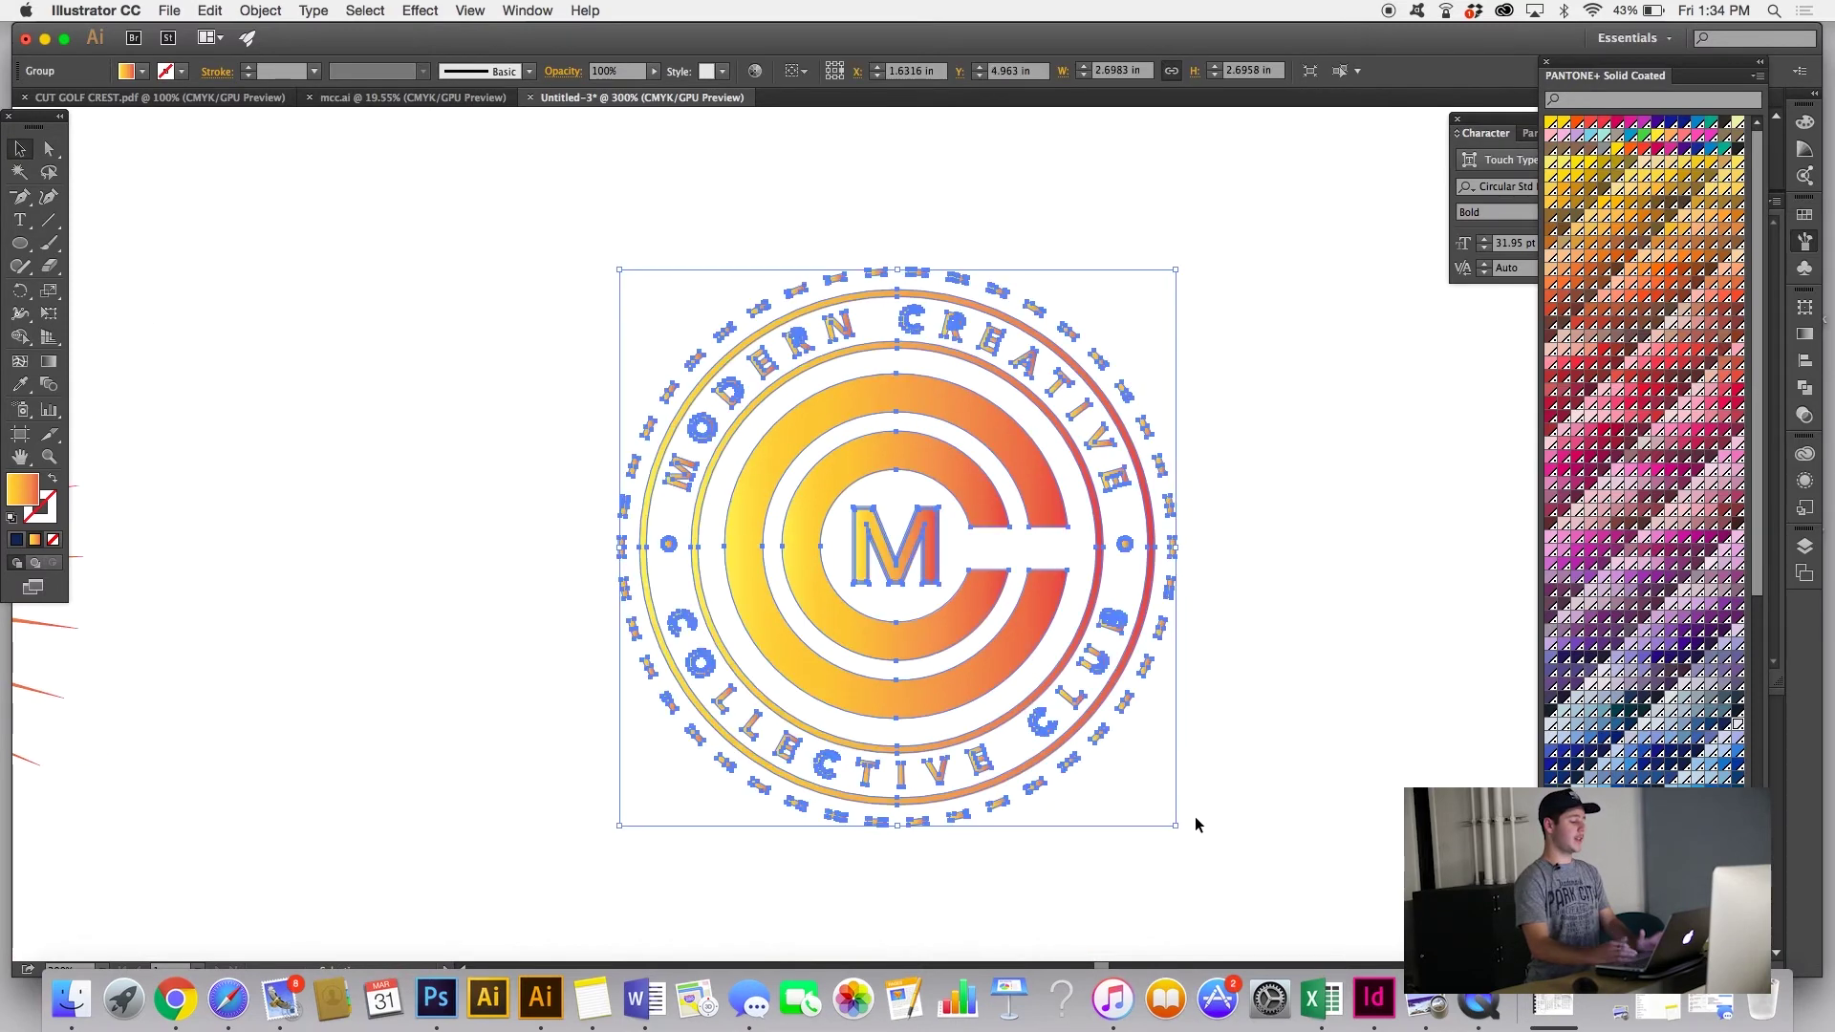
key(g)
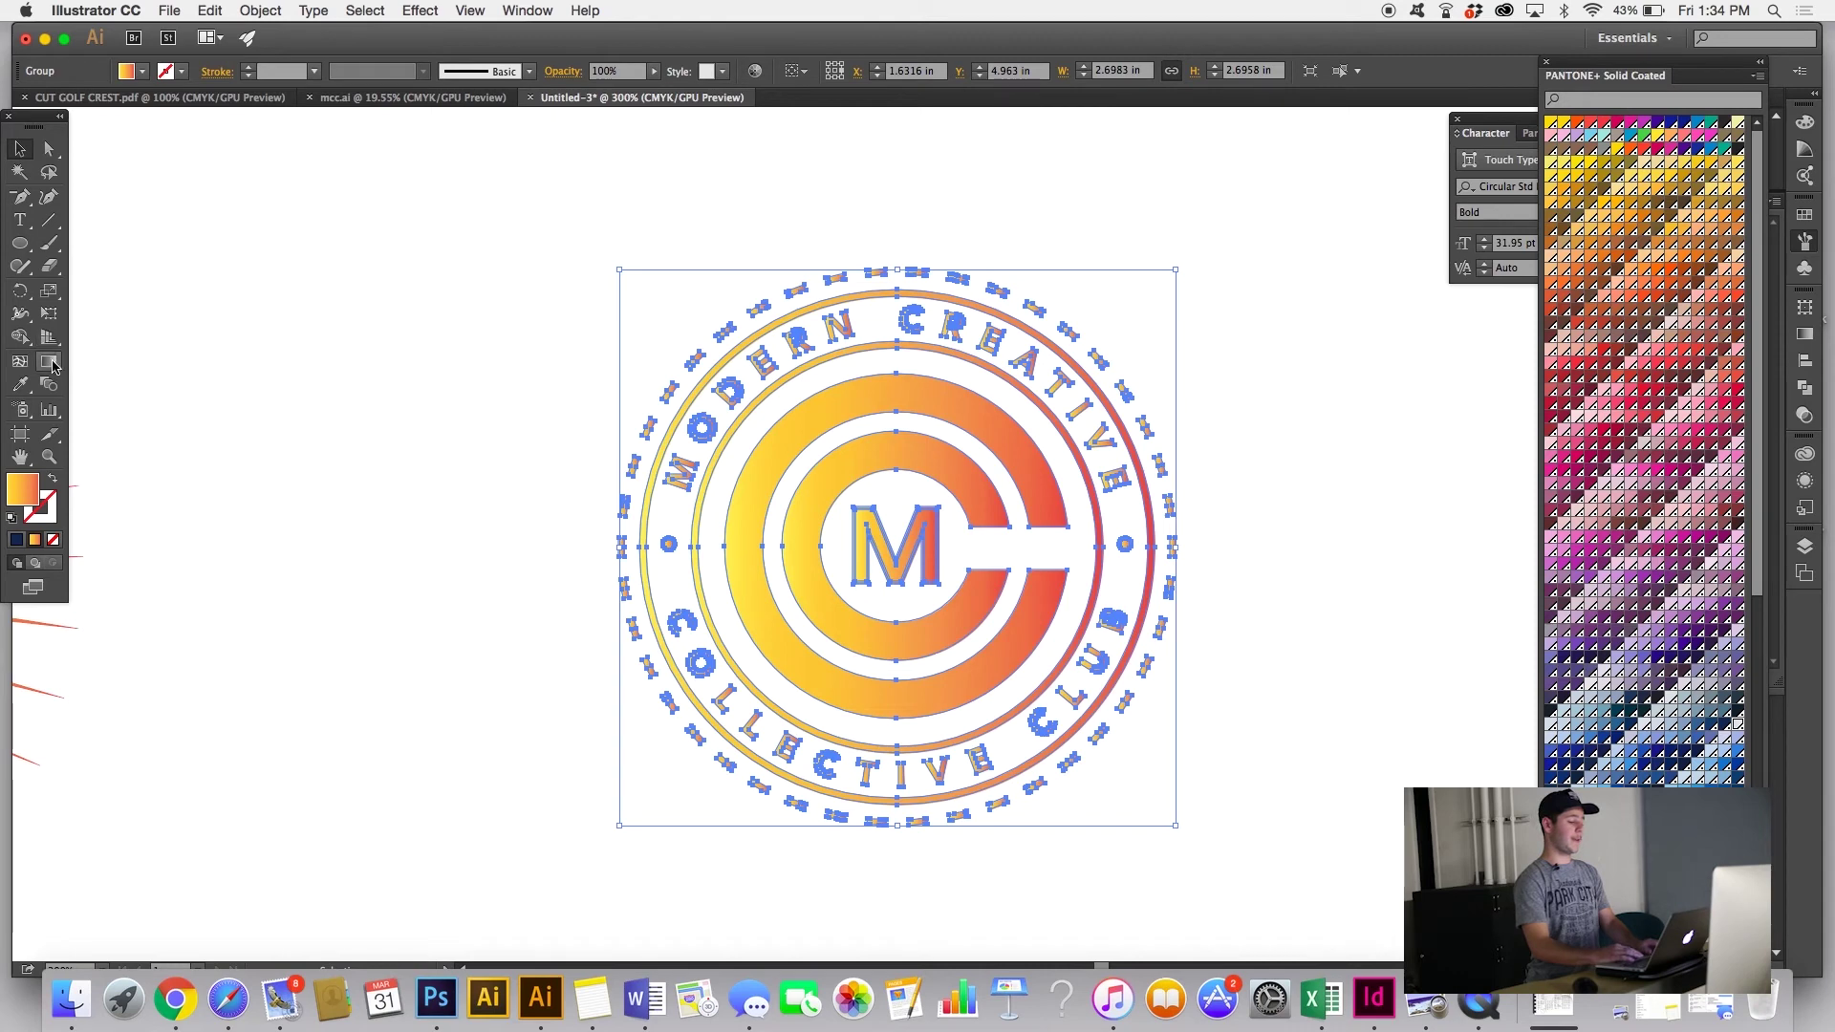
scroll(288, 412, up, 2)
scroll(513, 471, left, 3)
scroll(459, 465, down, 2)
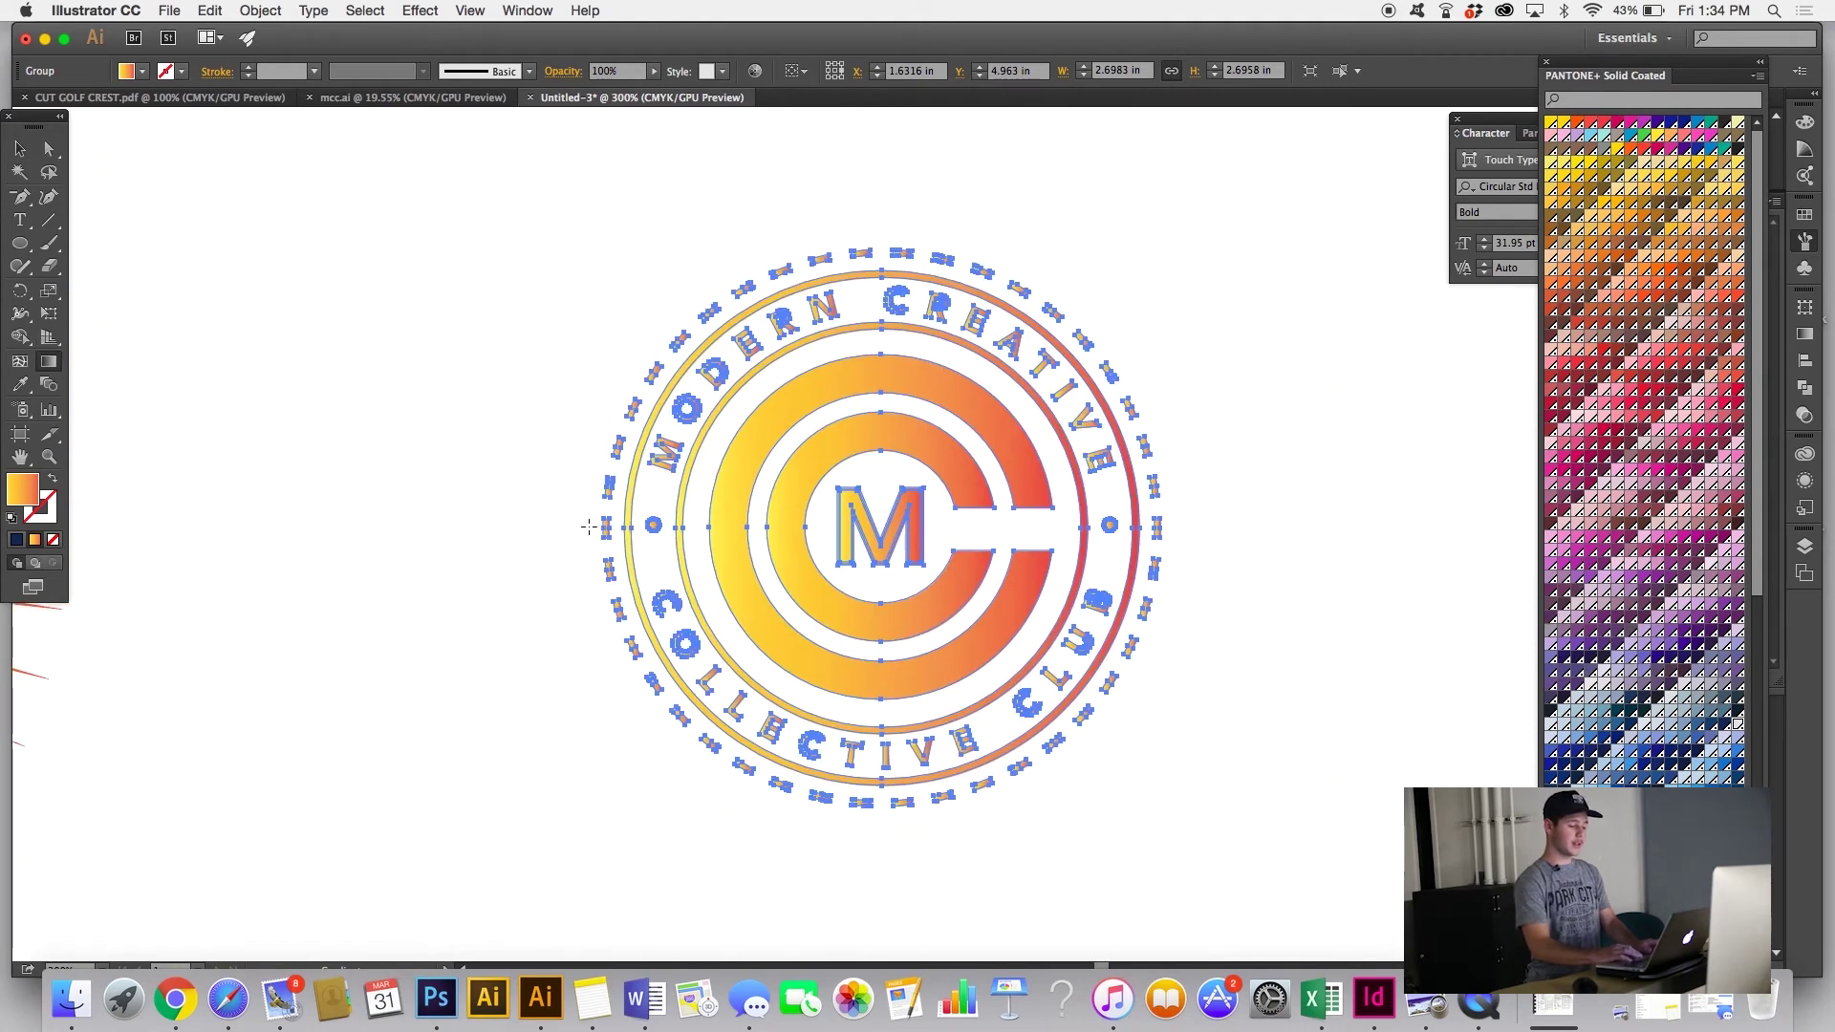
click(799, 545)
drag(1187, 402, 712, 524)
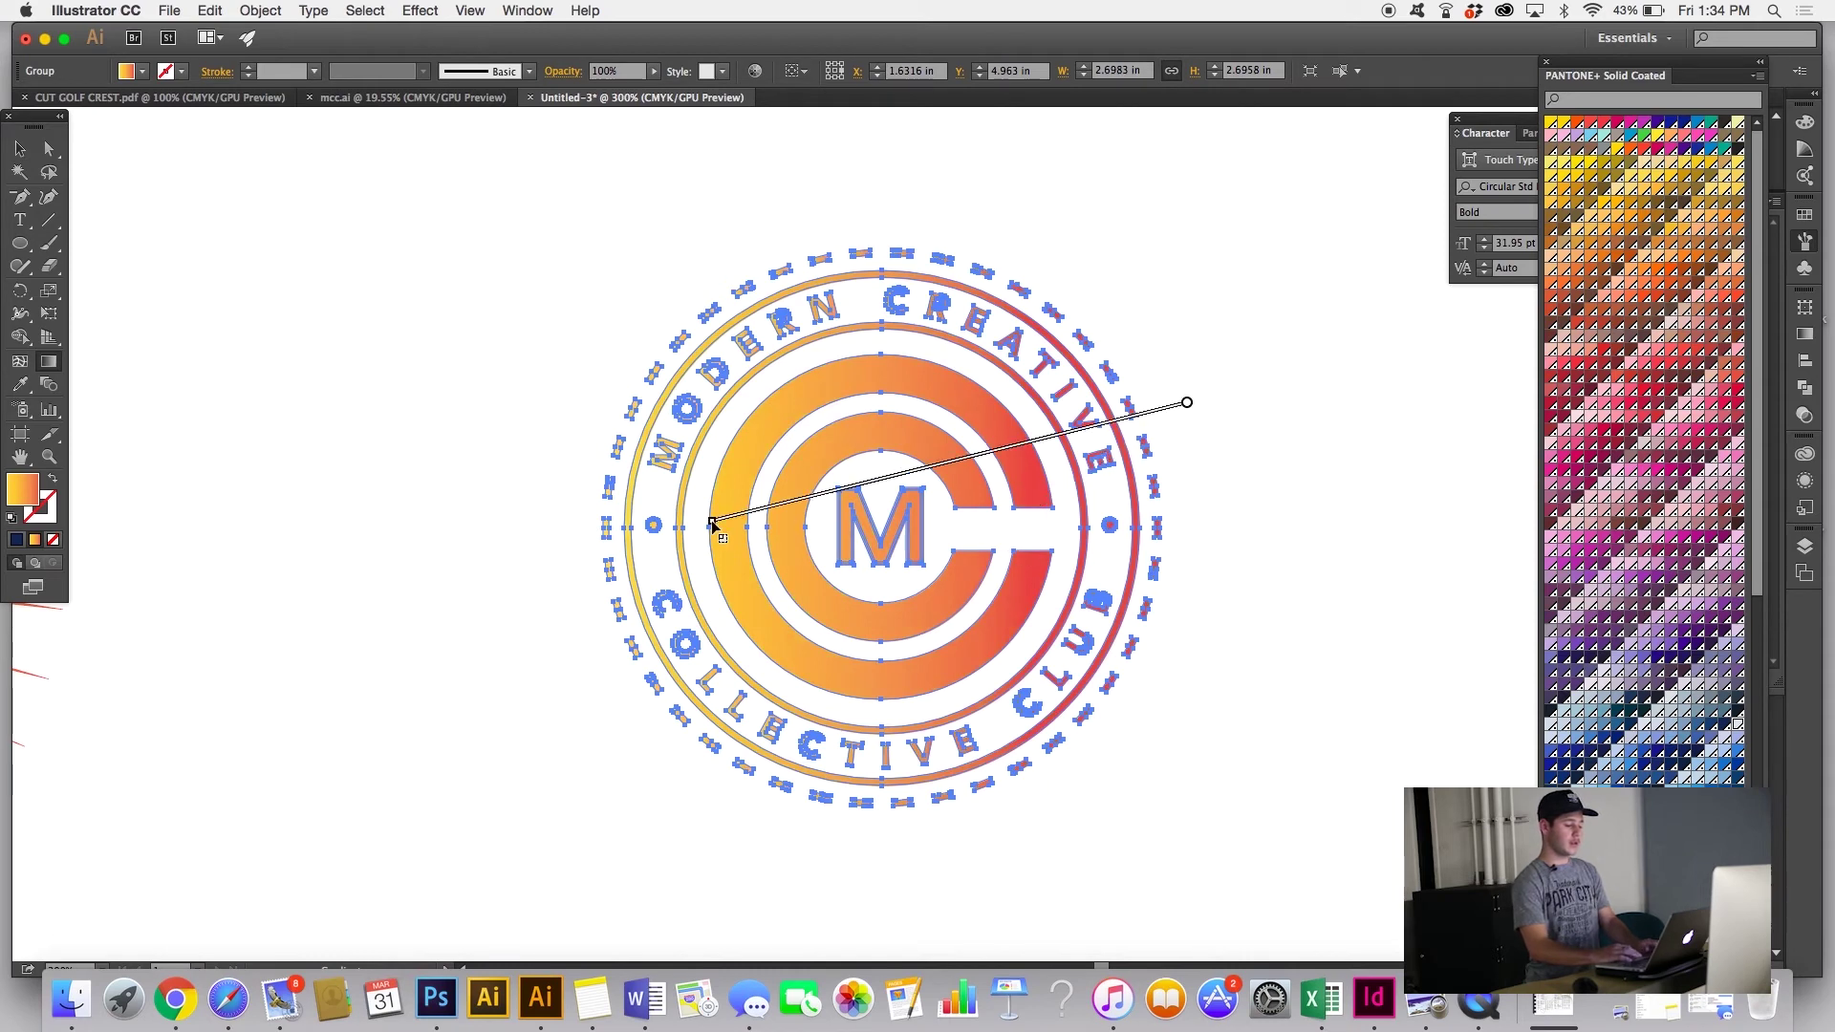
drag(559, 474, 1192, 490)
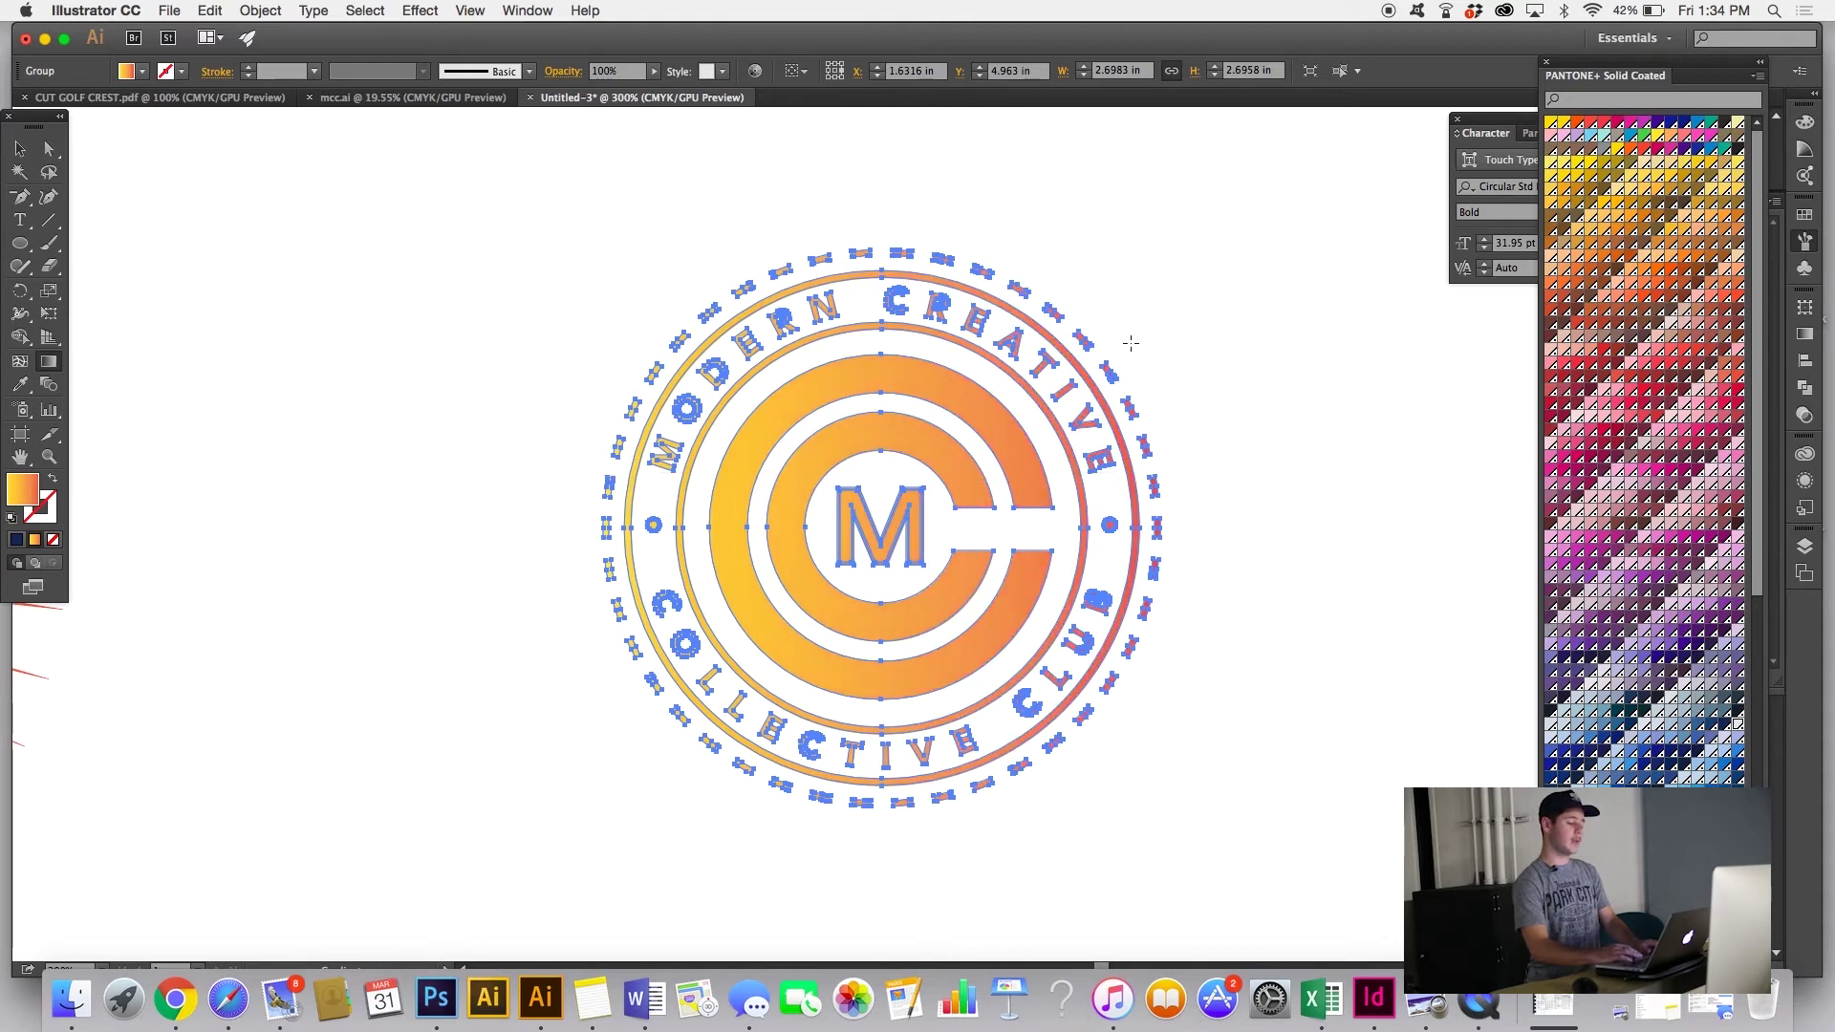
Step: Redraw the badge's gradient diagonally from yellow at its upper right to red at its lower left, and clear the selection
drag(1115, 369, 631, 692)
key(v)
click(590, 663)
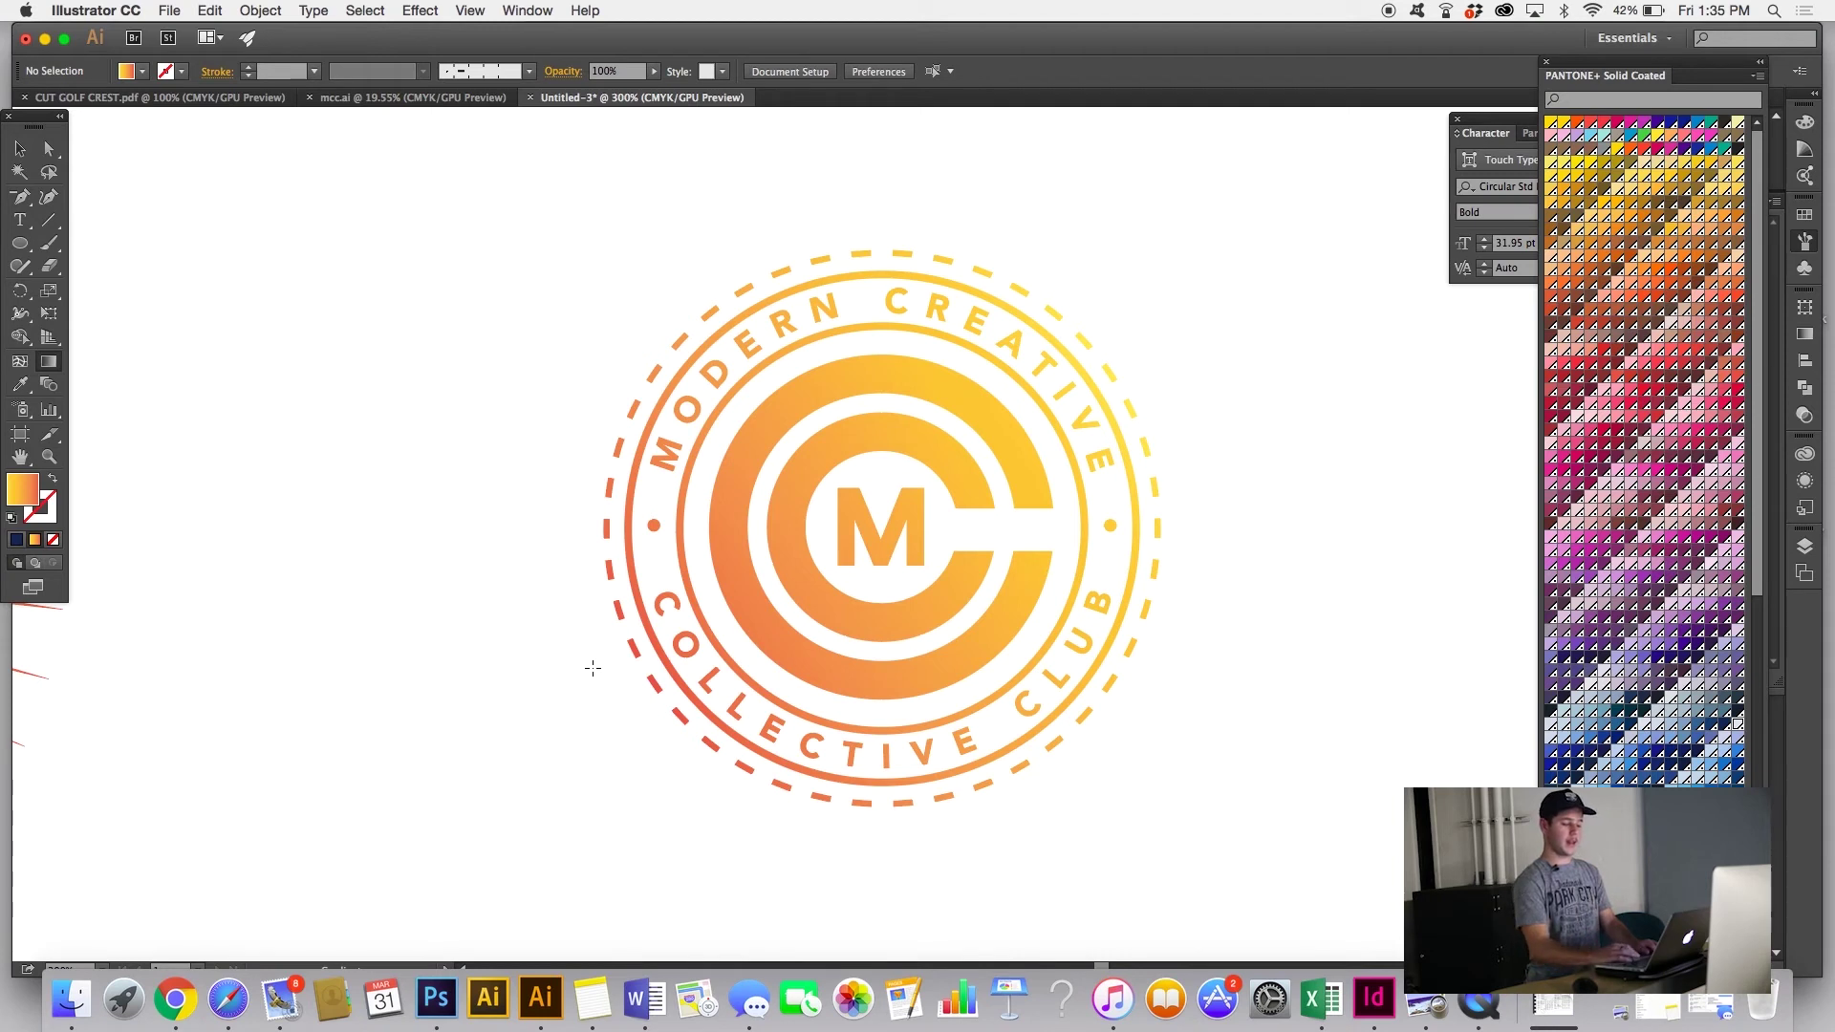
Step: Try adding a yellow swatch as a color stop at about 39.6% of the gradient, and remove it again
click(1804, 333)
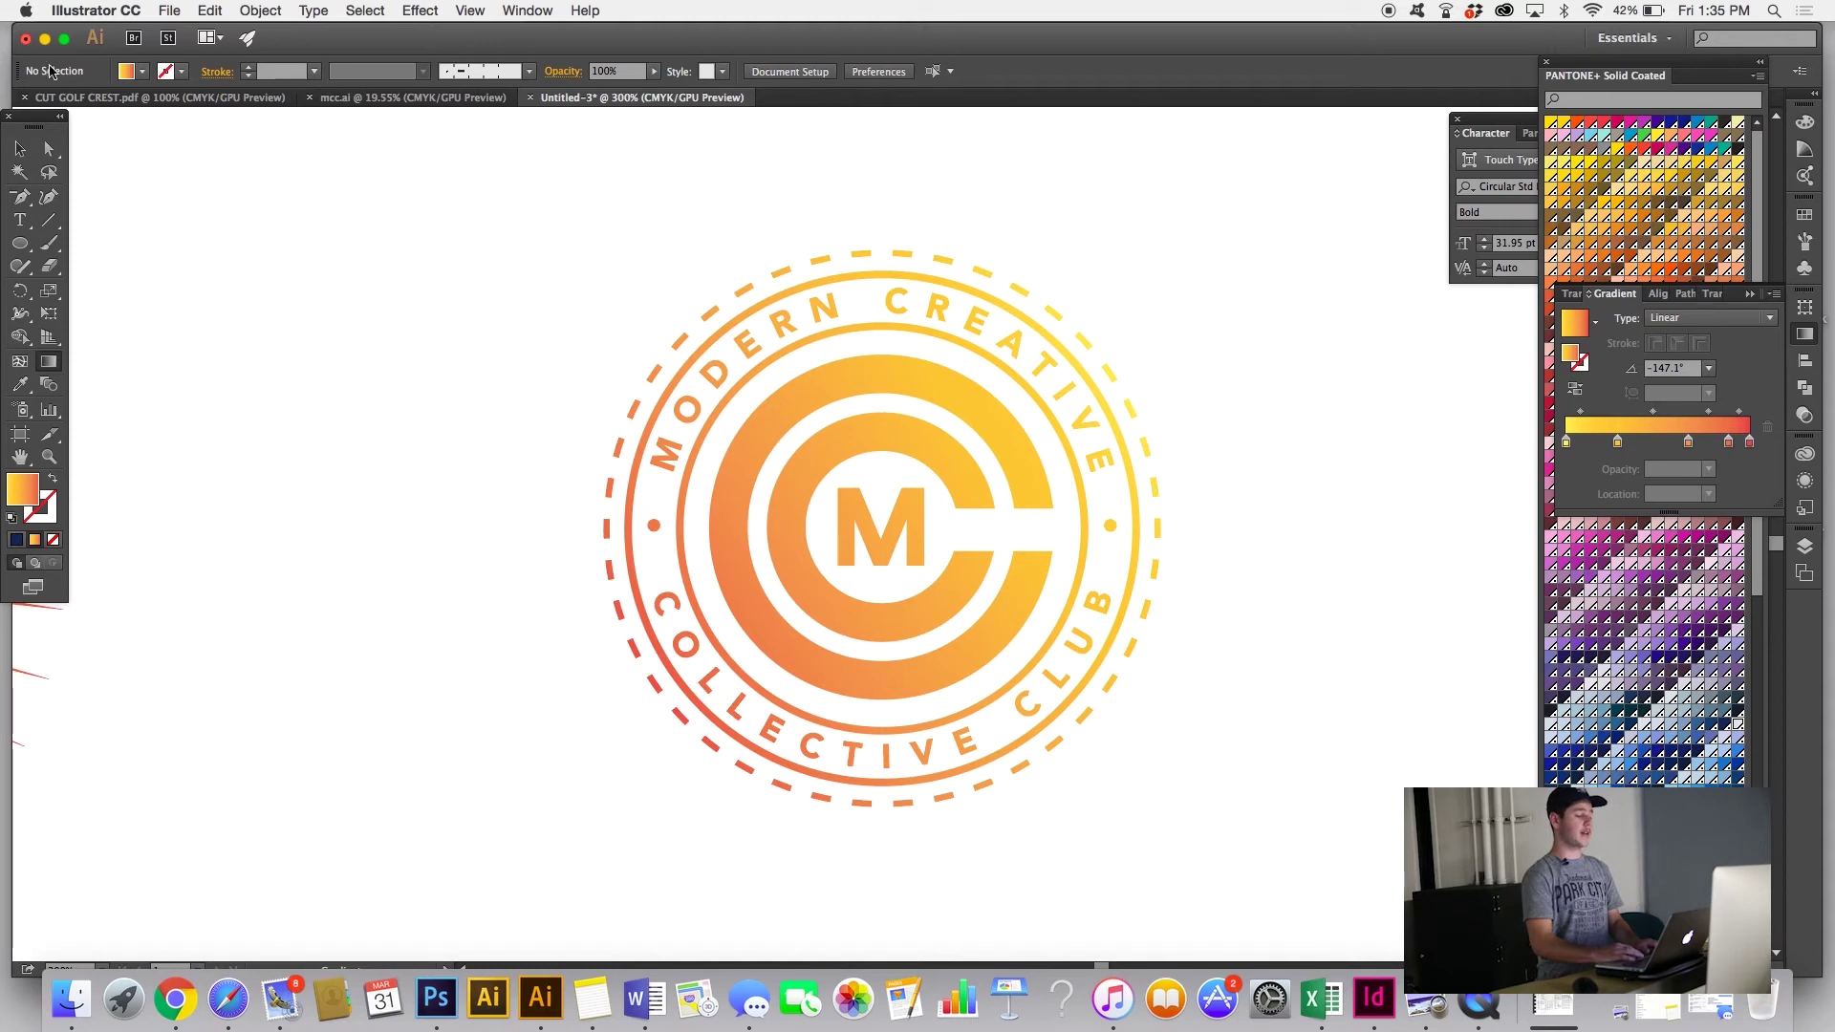
click(141, 70)
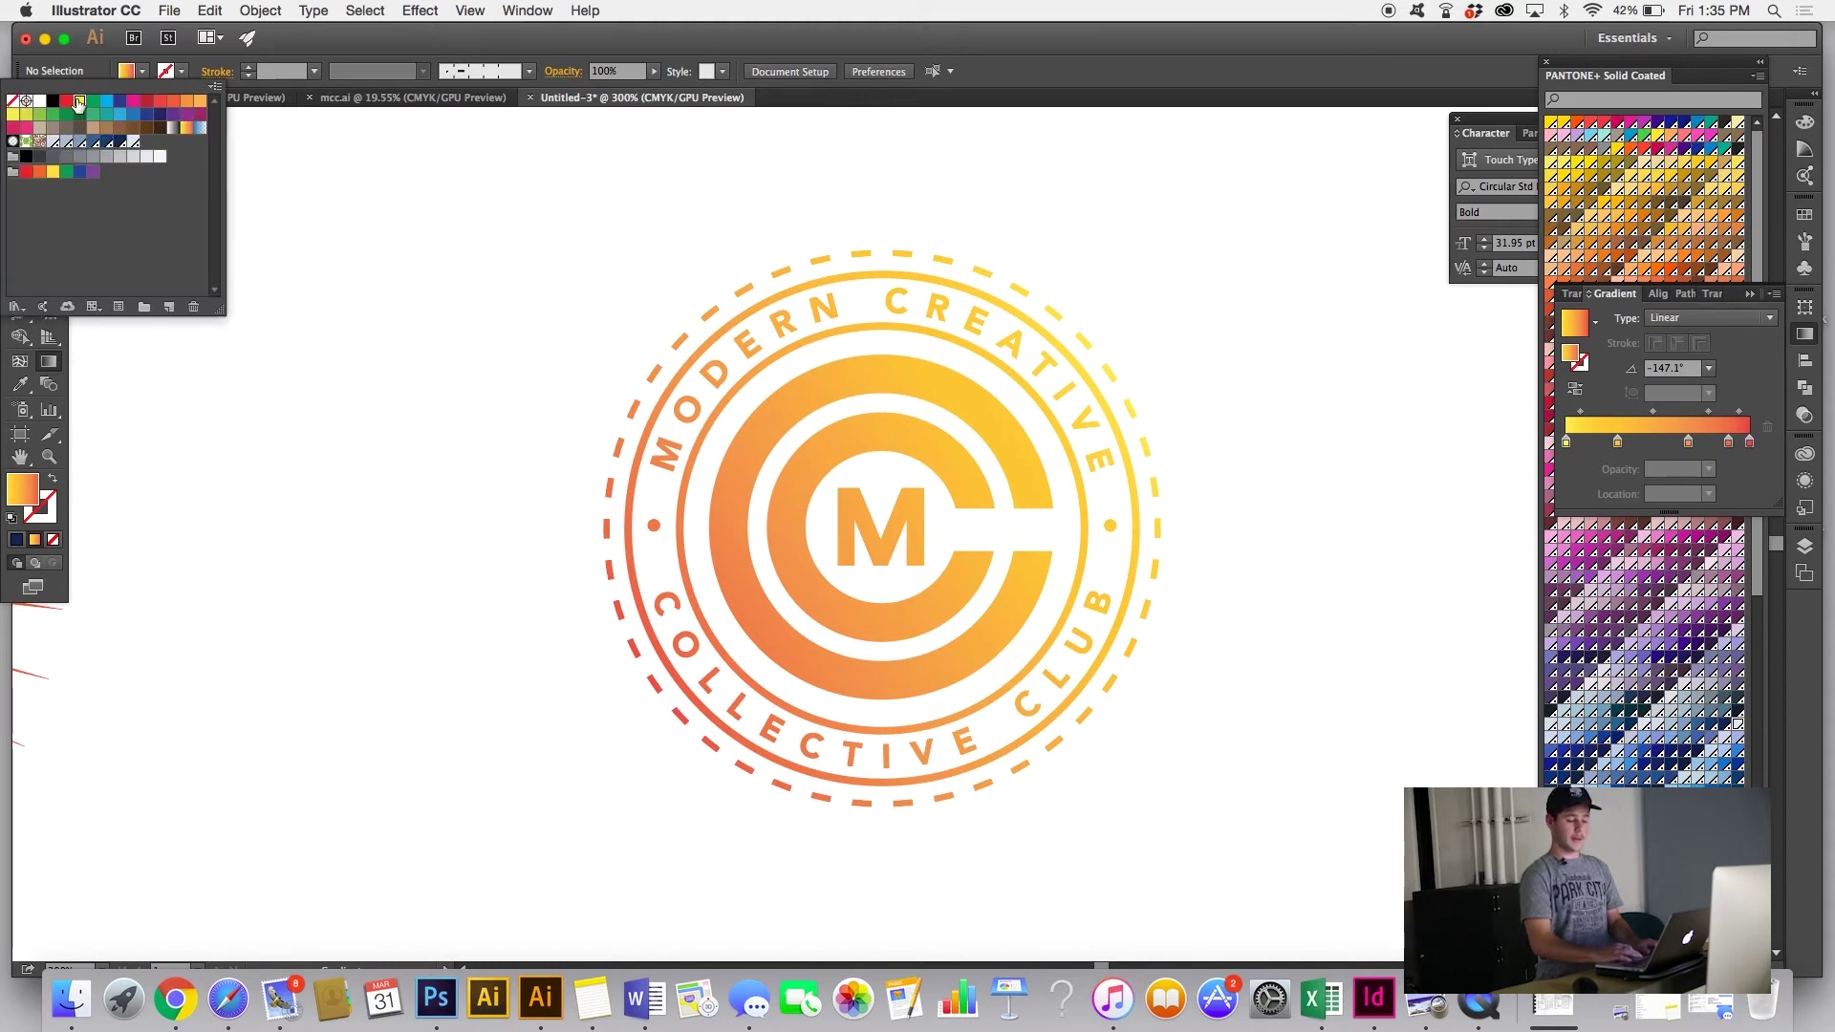
click(1639, 442)
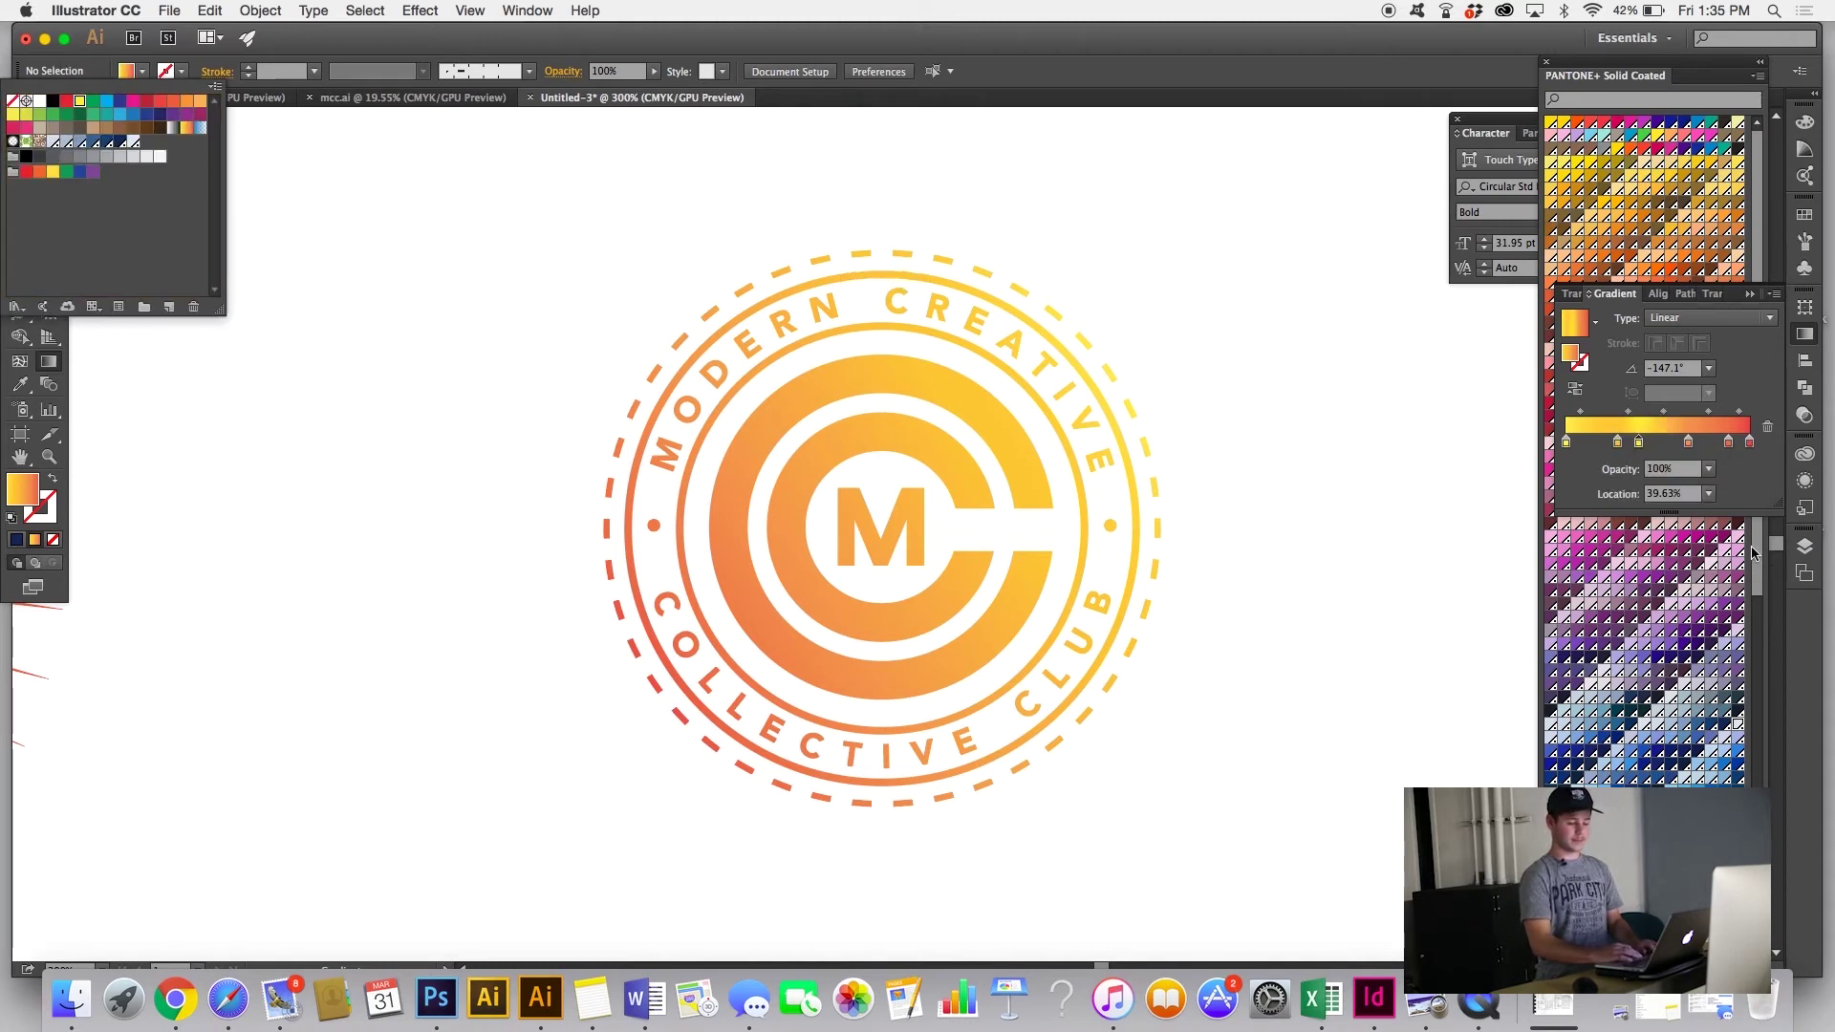
drag(1663, 635, 1664, 520)
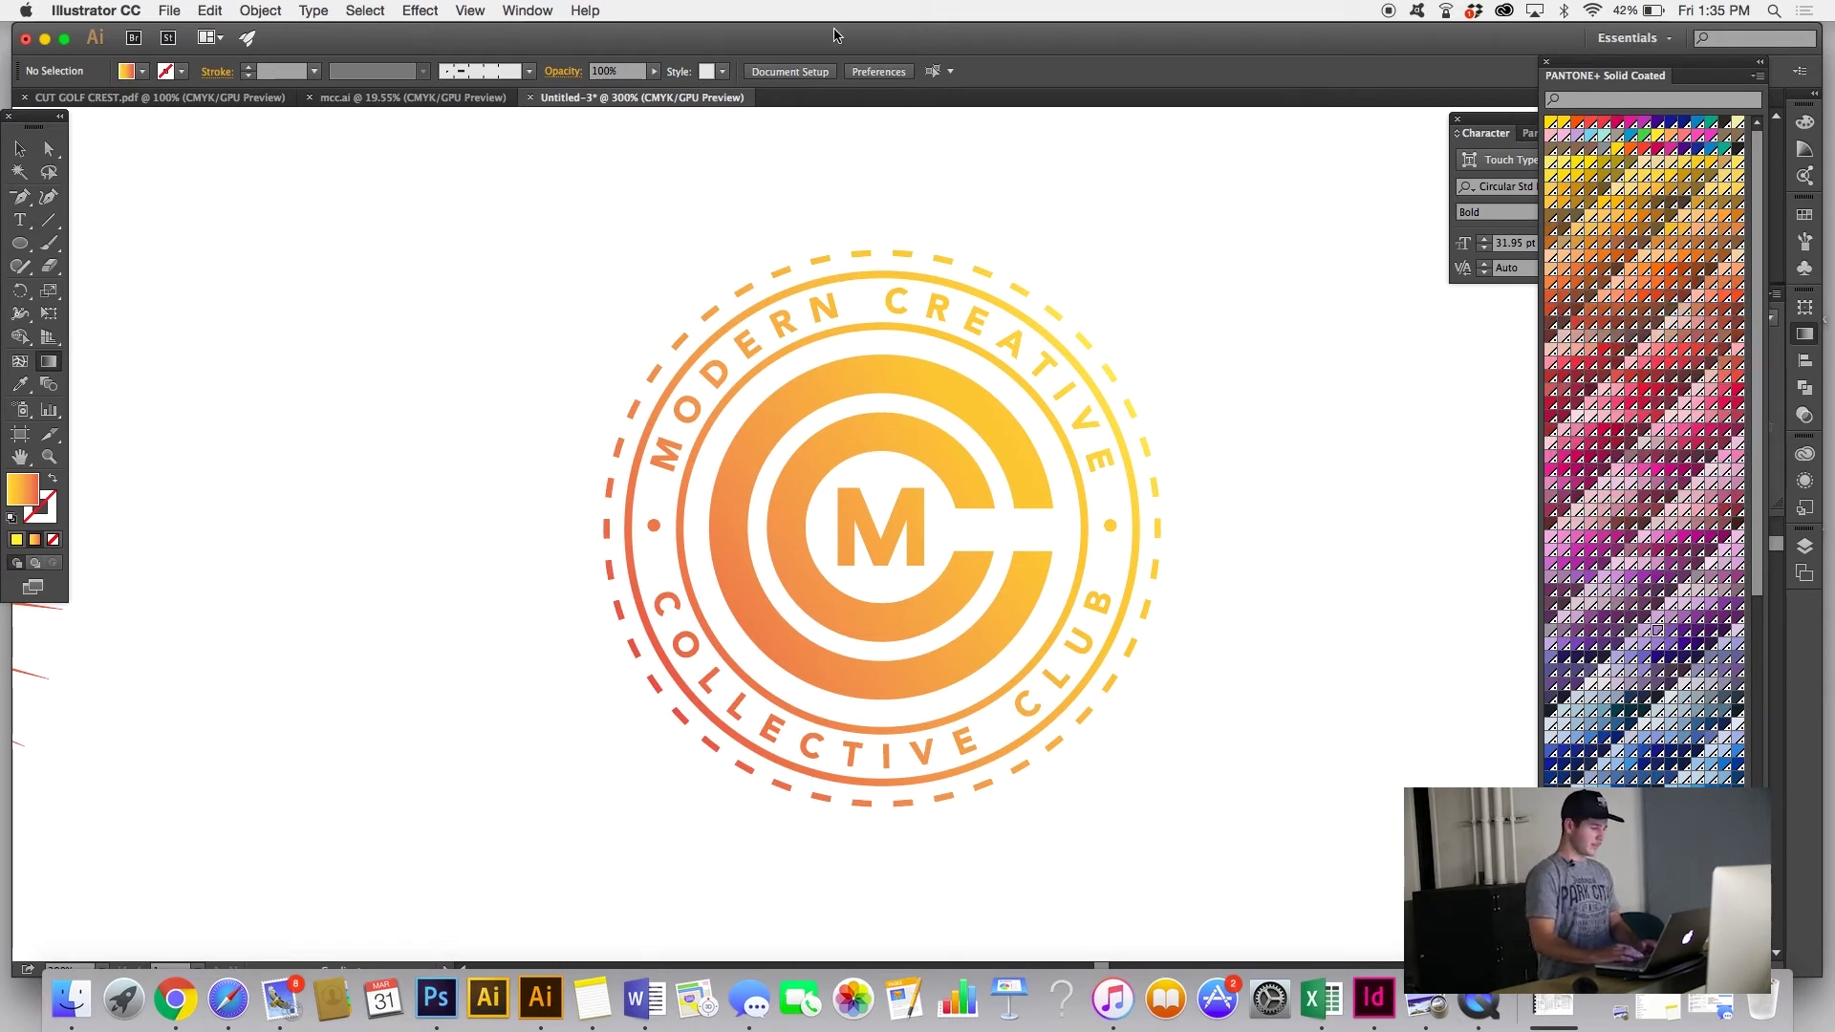
Step: Try shearing the whole badge freehand into a tall, upward-slanting ellipse, check it unselected, and undo the shear
click(19, 148)
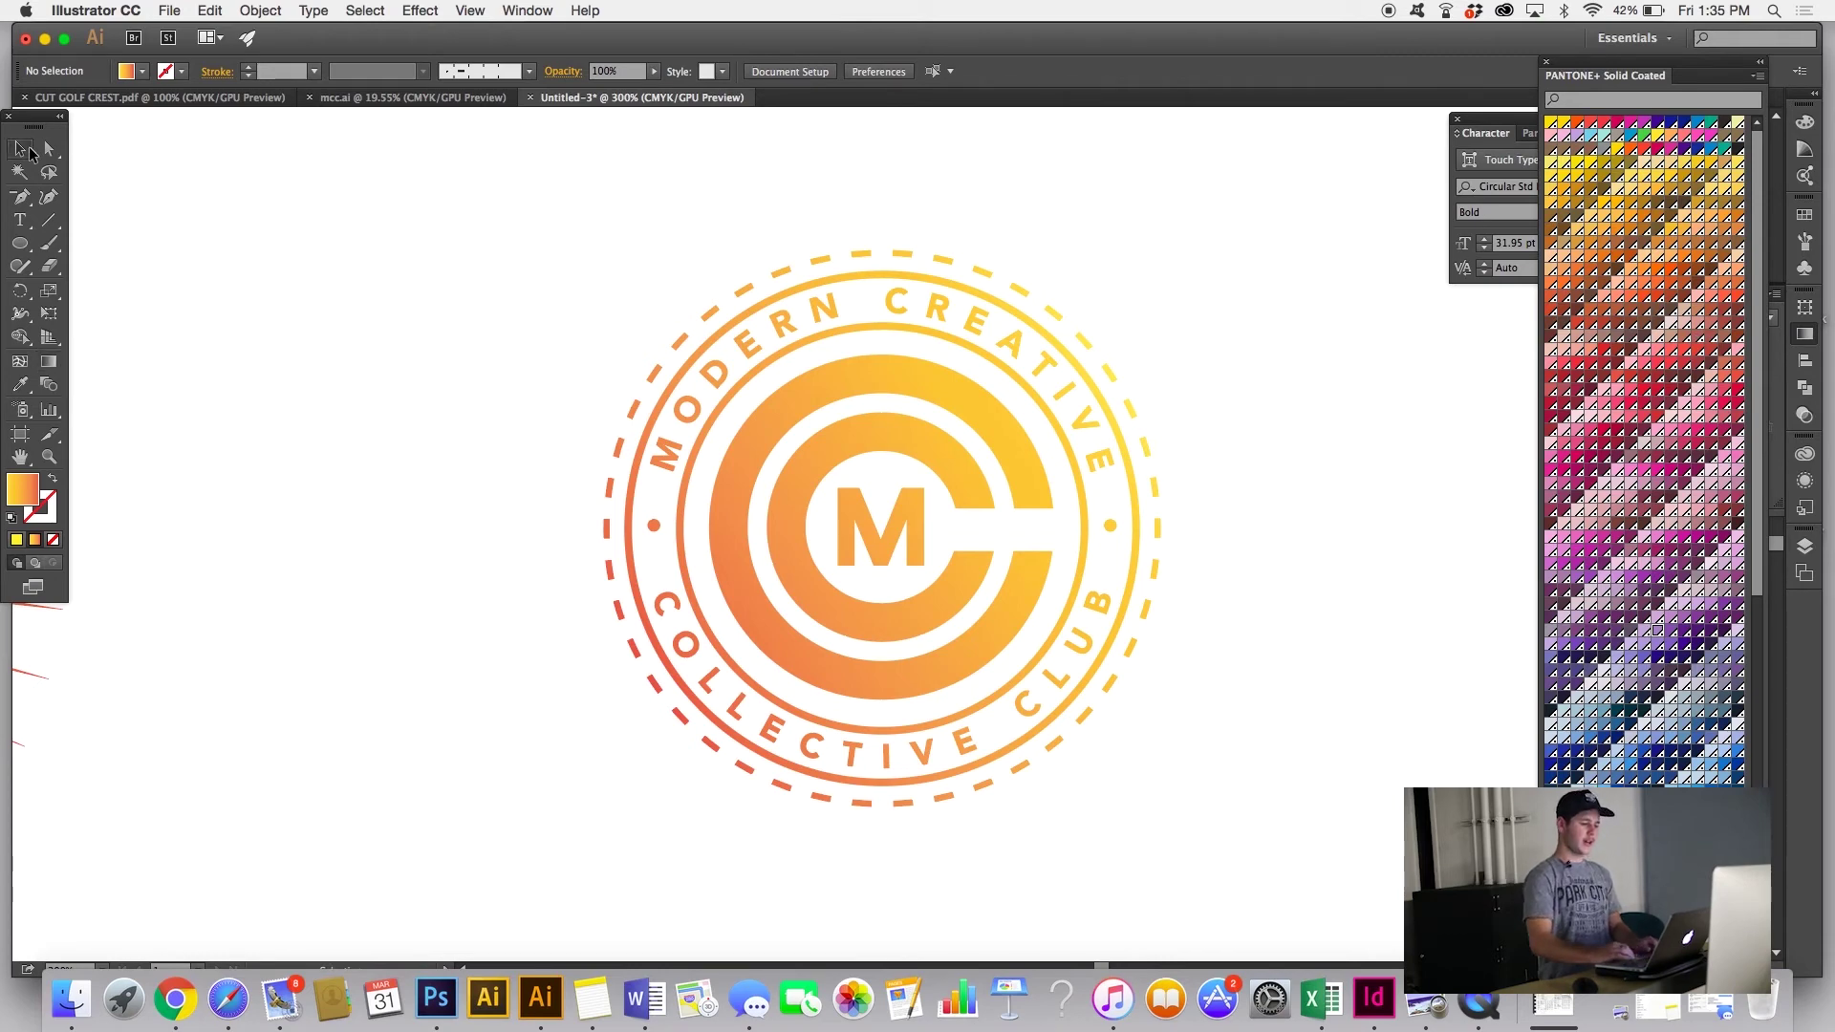
key(super+minus)
scroll(393, 403, right, 5)
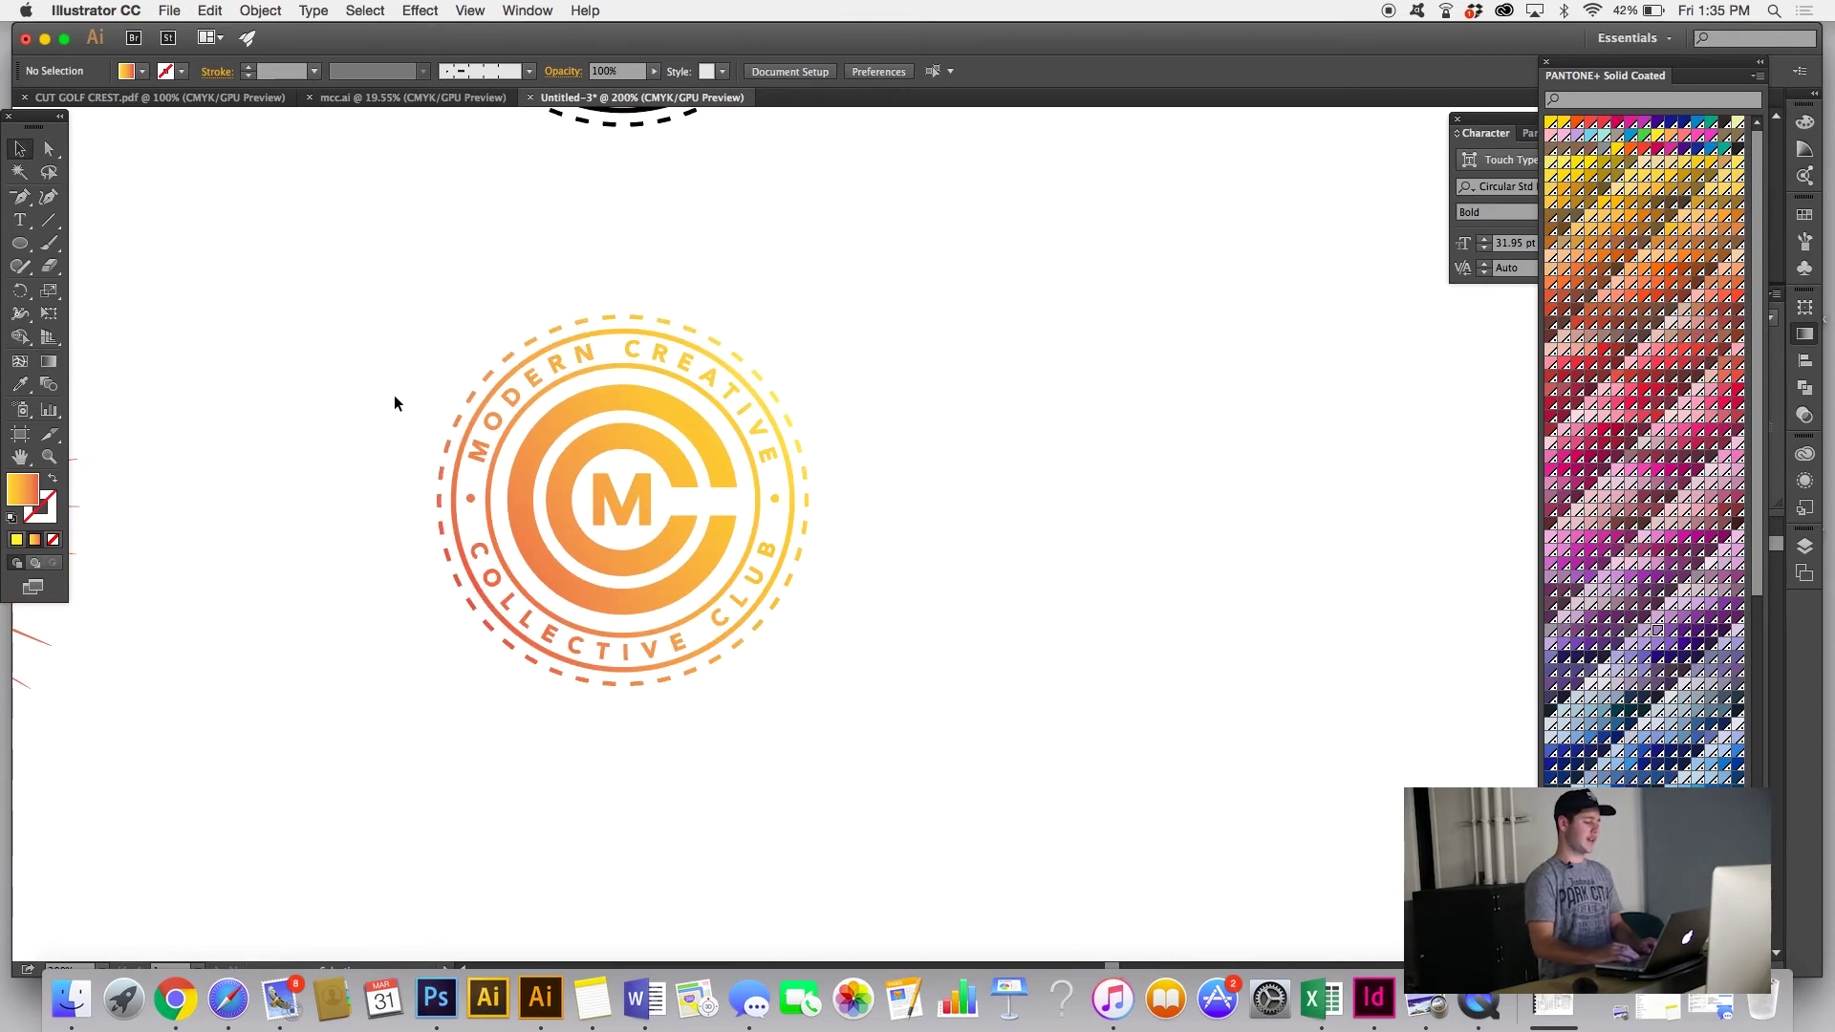
click(507, 463)
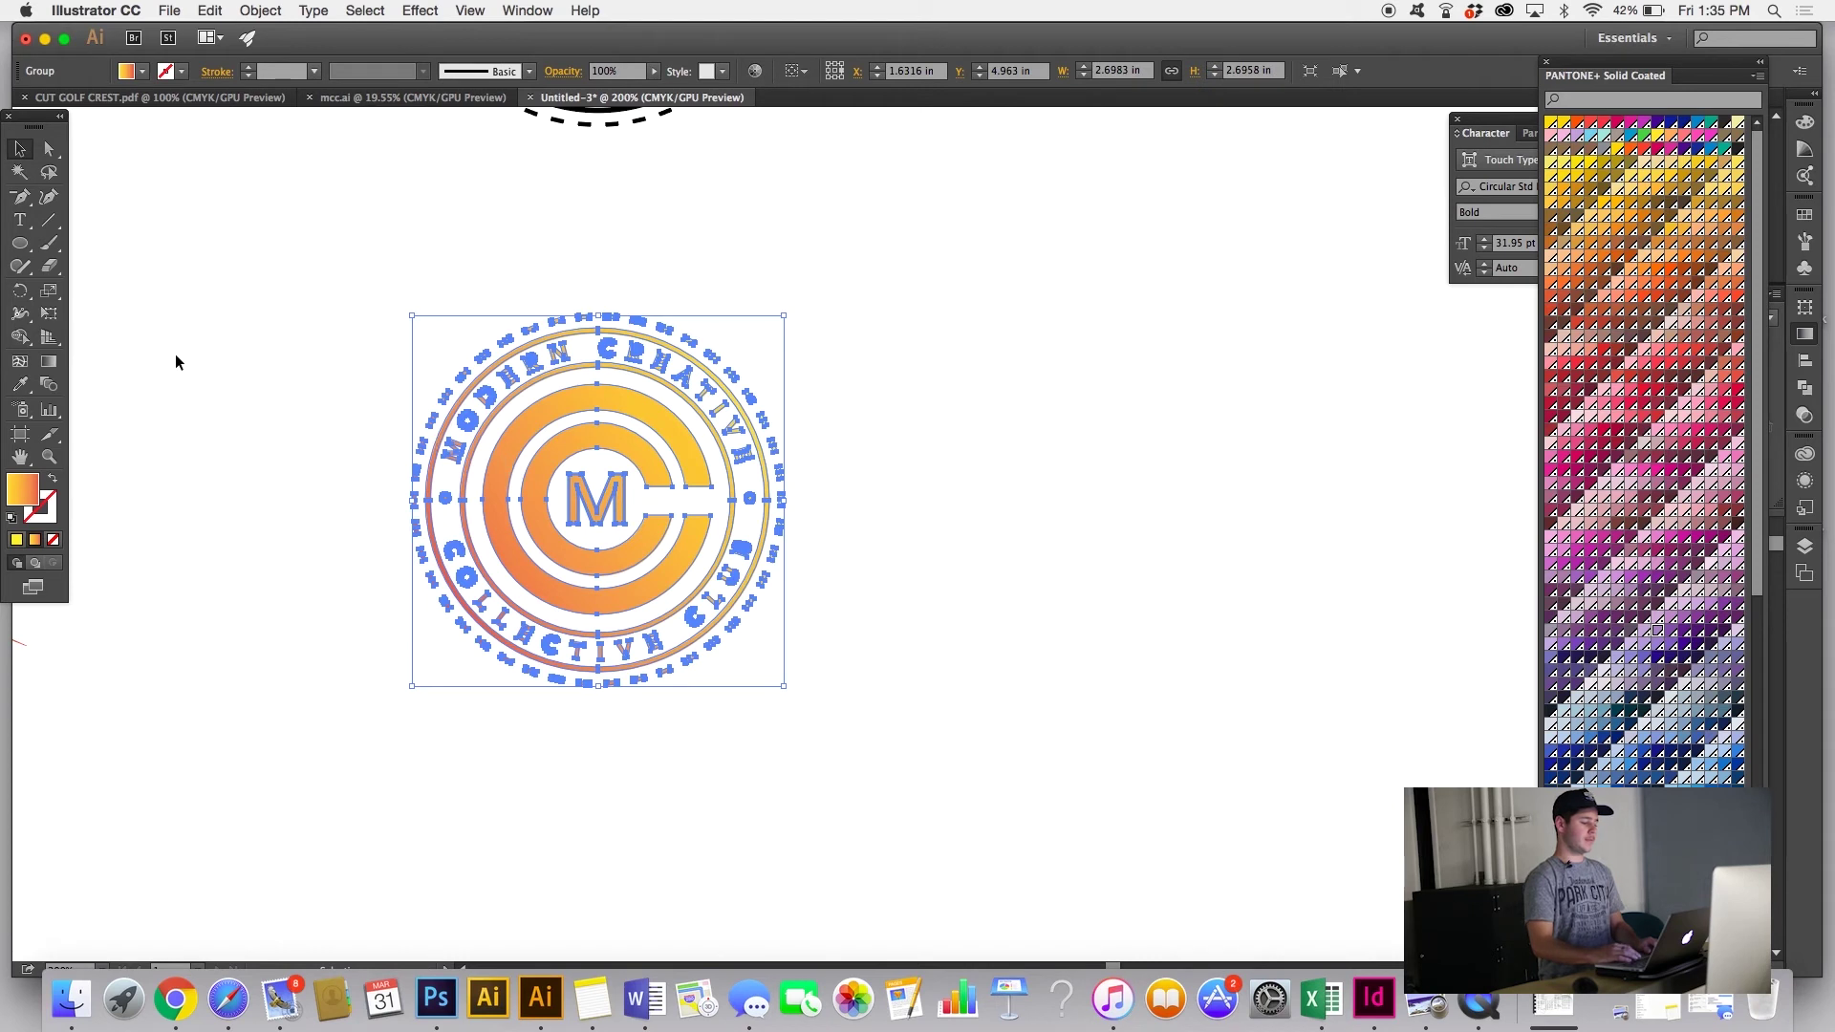
click(48, 291)
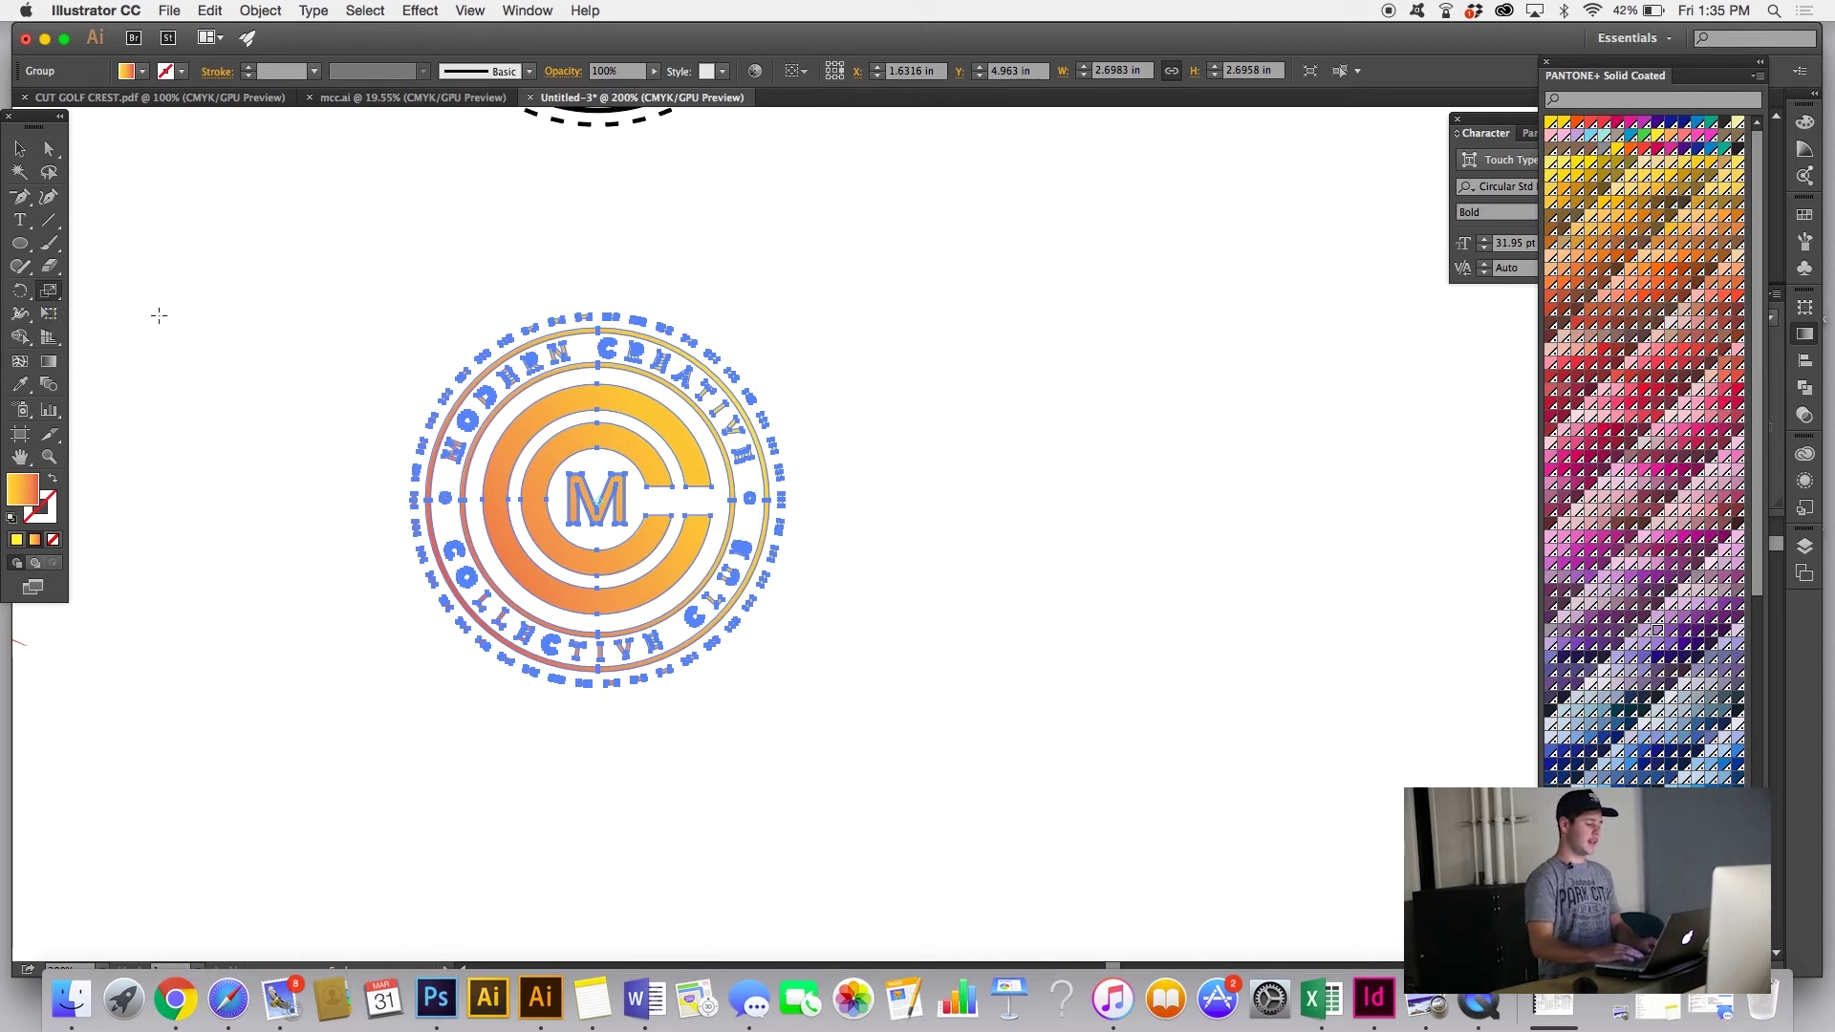
drag(48, 291, 113, 316)
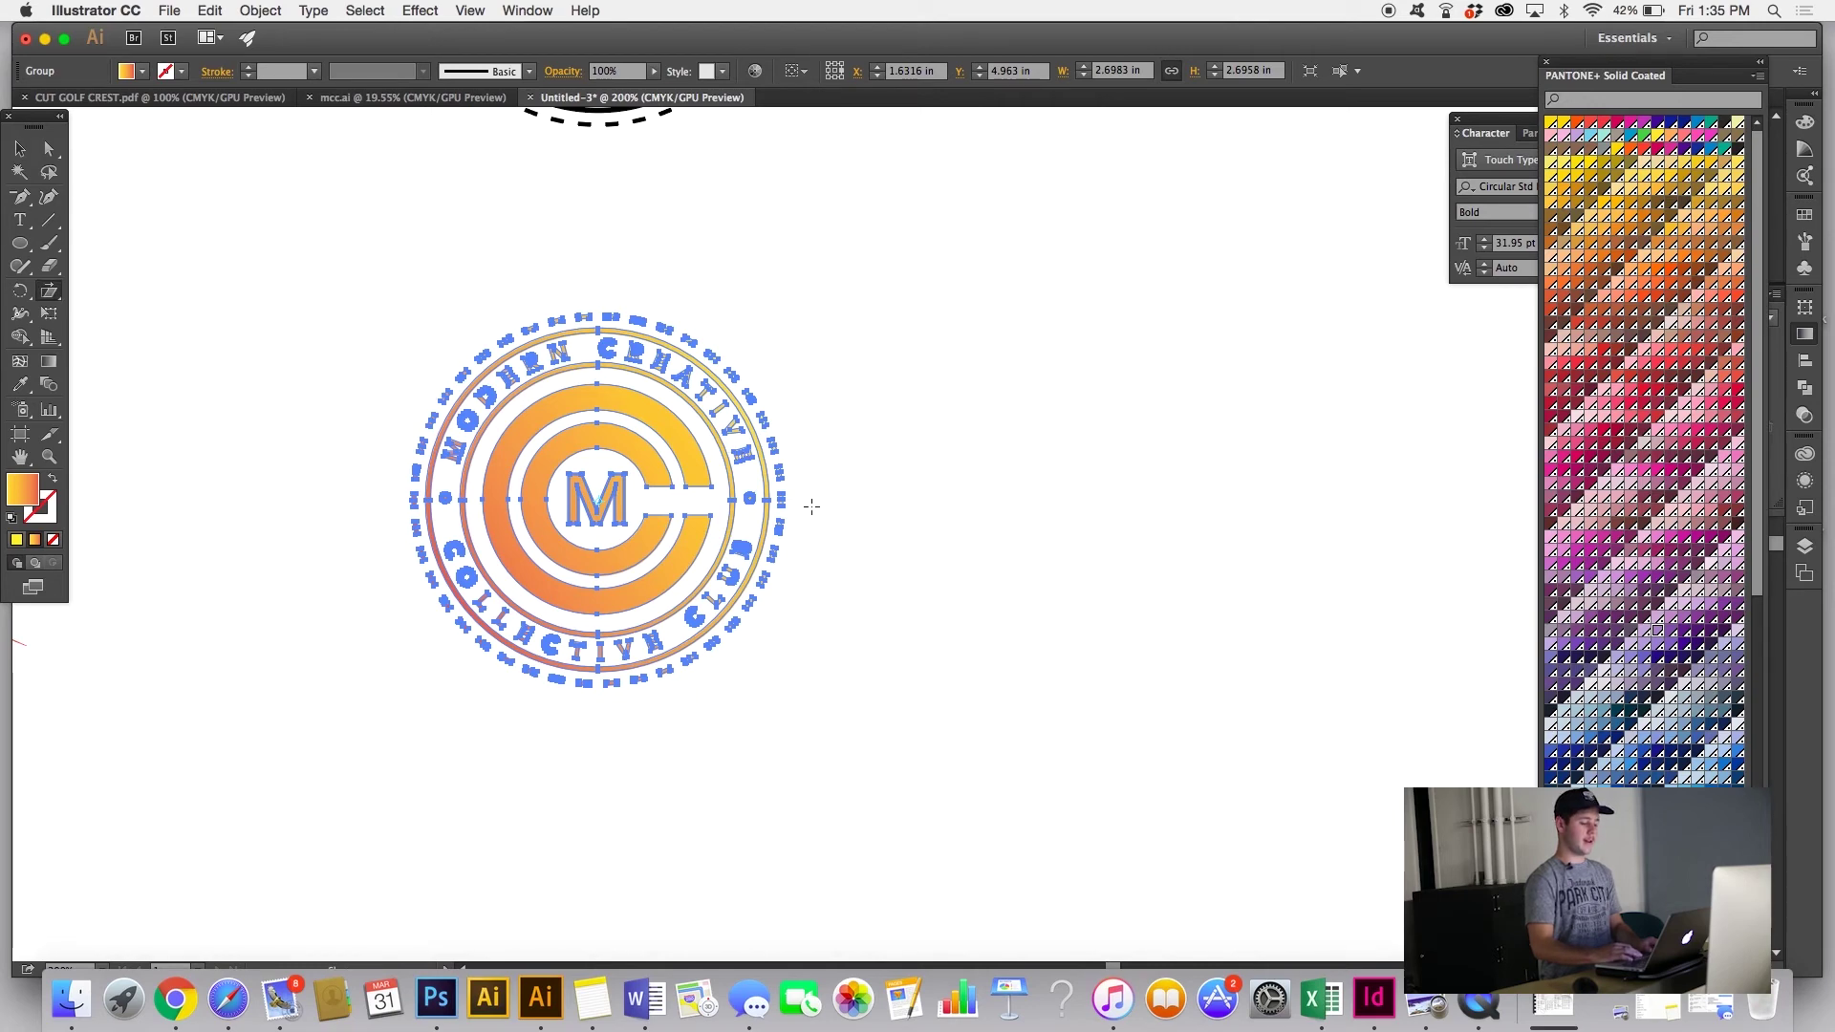
drag(807, 514, 789, 452)
key(super+shift+a)
scroll(828, 549, left, 4)
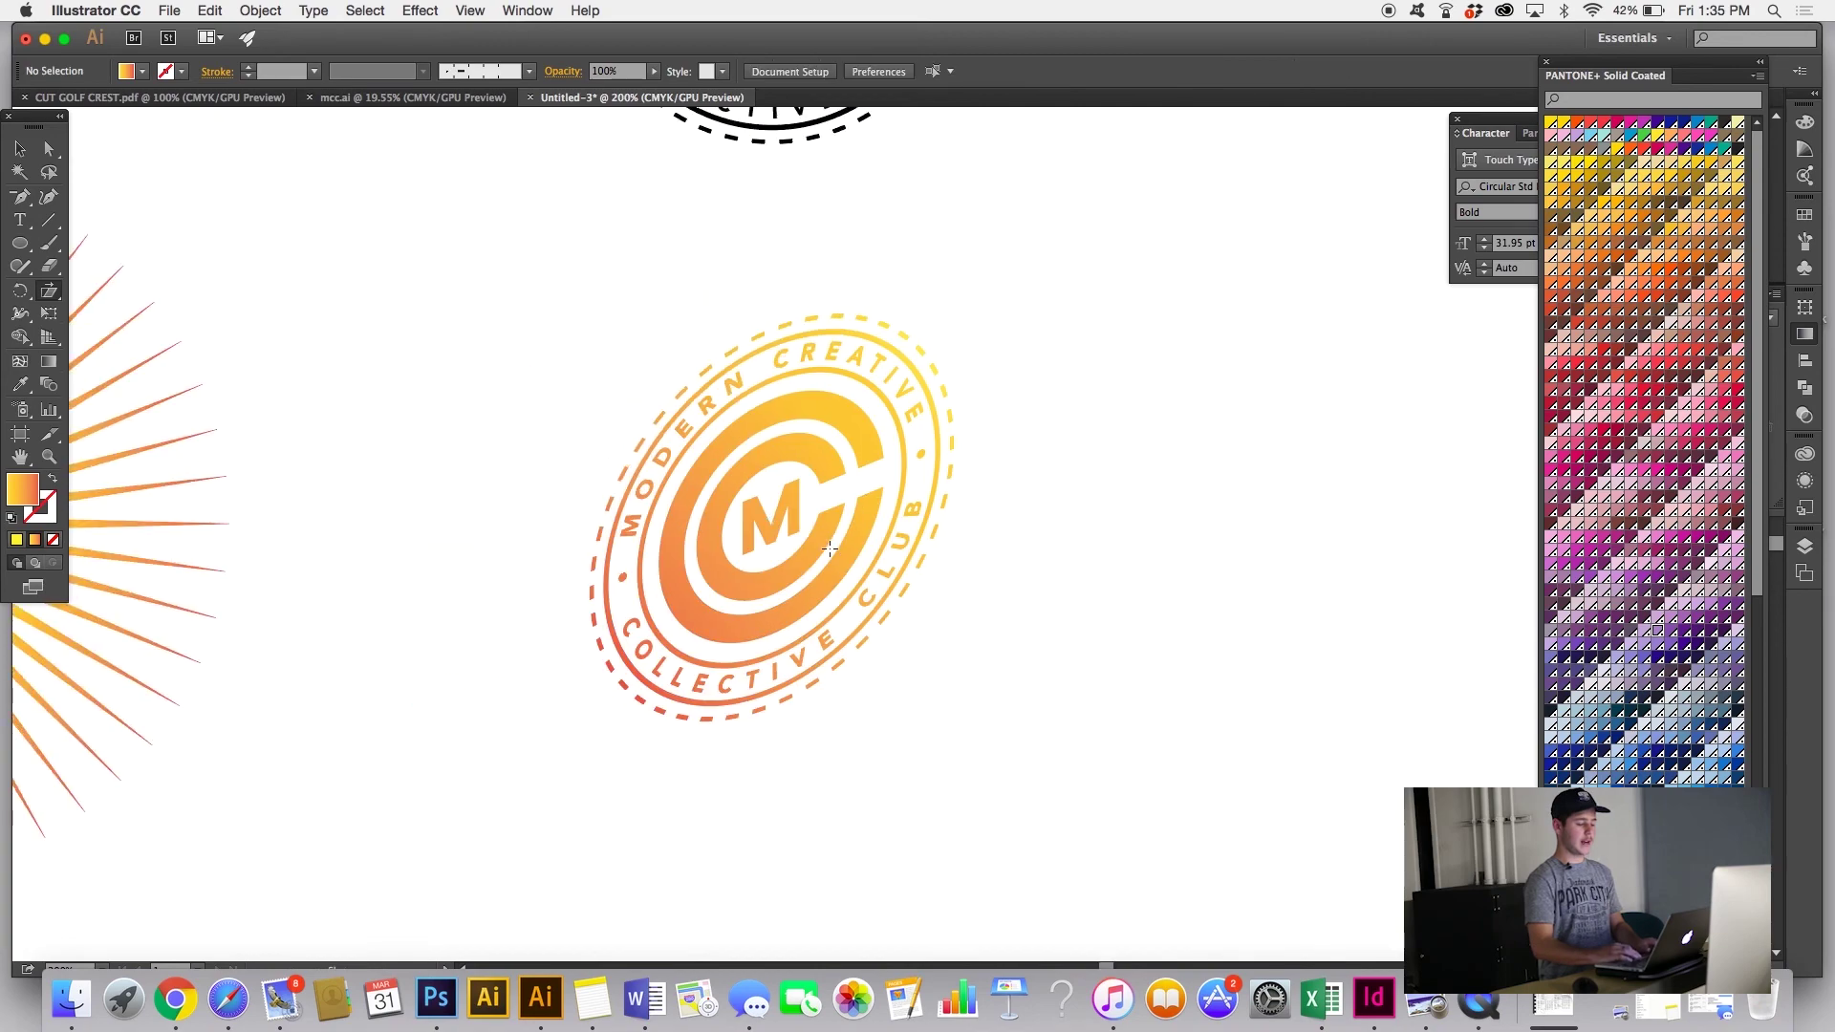
key(super+z)
key(super+z)
Step: Try shearing the badge into a wide, flattened ellipse, check it unselected, and undo the distortion
drag(925, 590, 1090, 490)
key(super+shift+a)
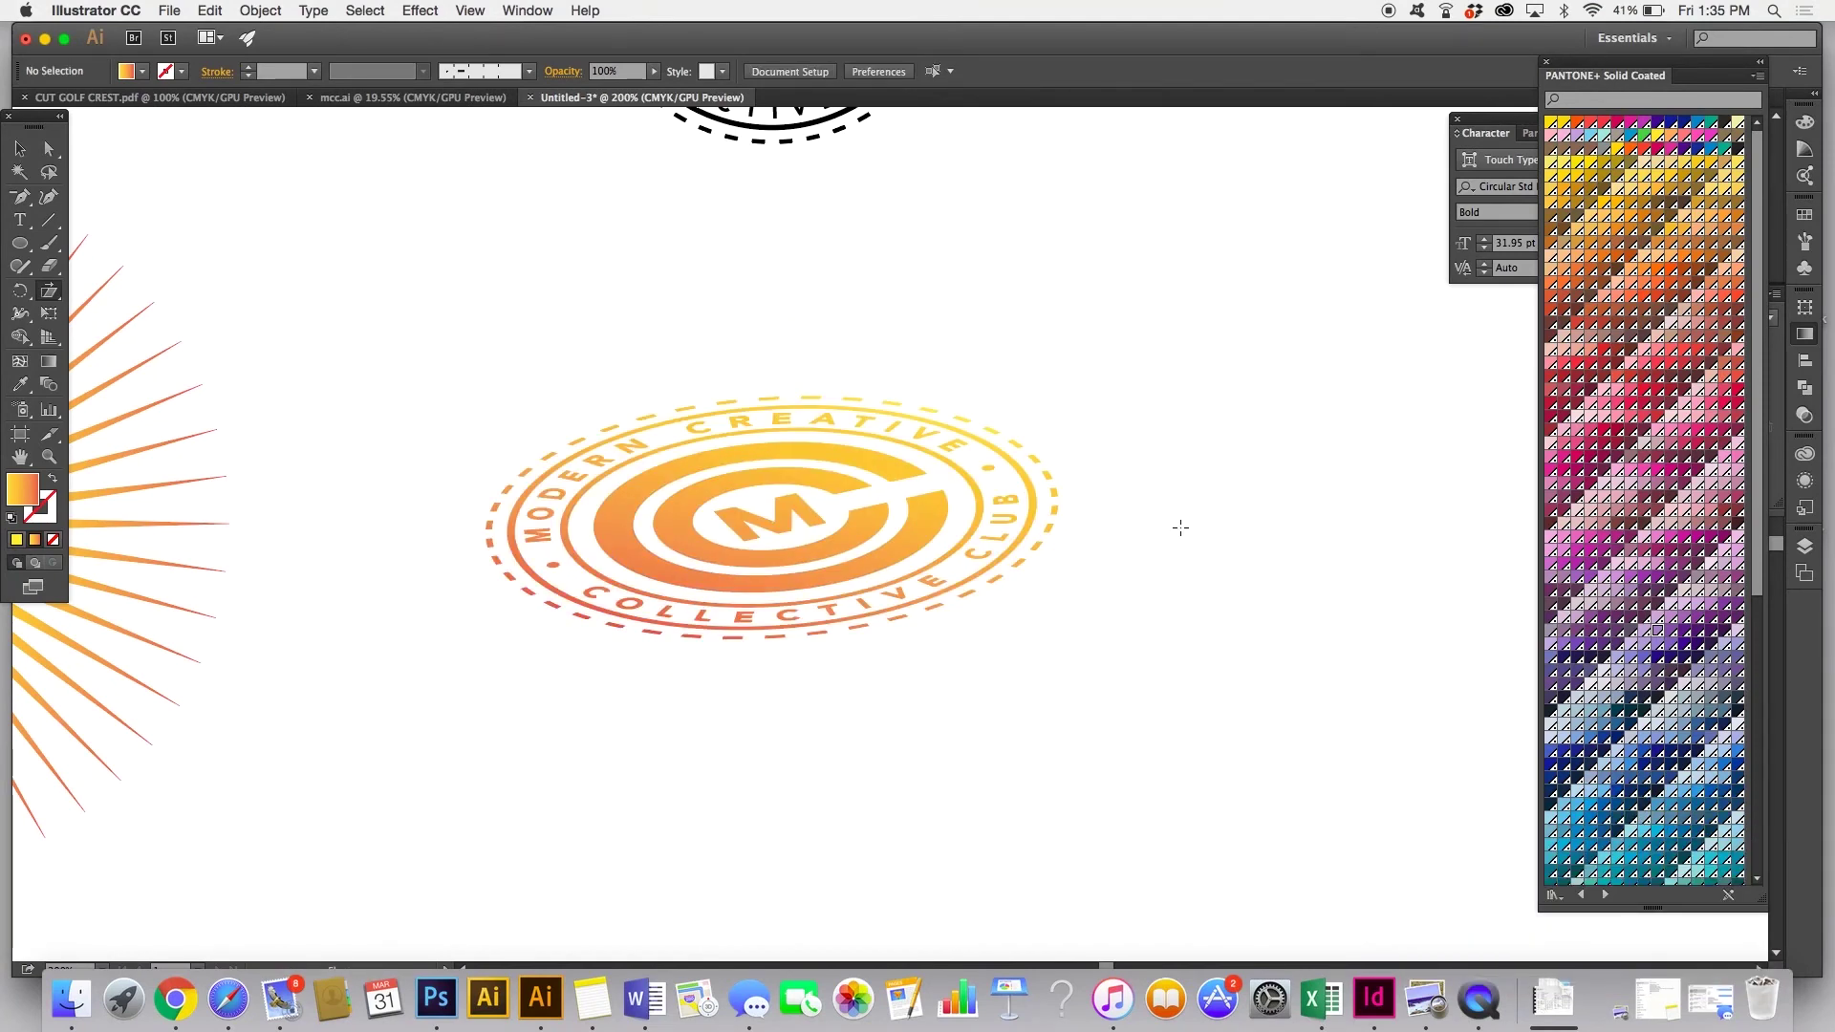
key(super+z)
key(super+z)
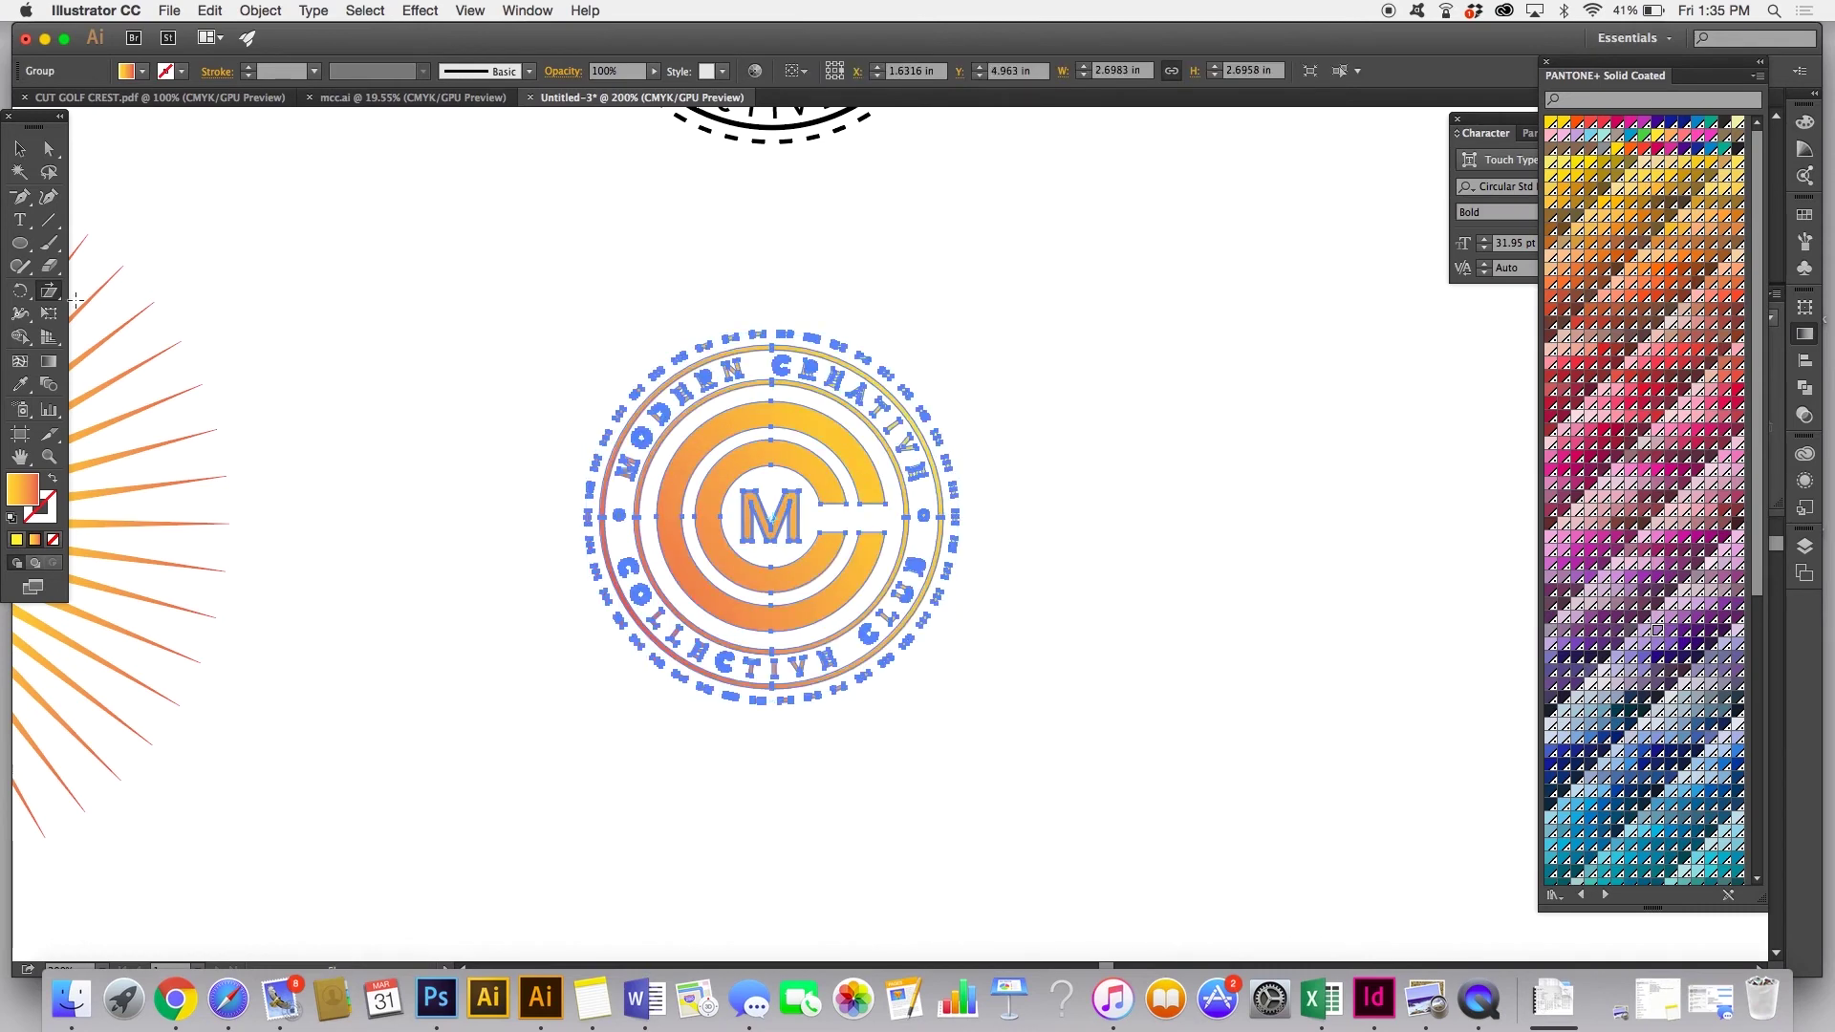
Step: Open the Shear options for a reference point beside the badge, cancel them, and undo the badge's diagonal gradient
click(43, 299)
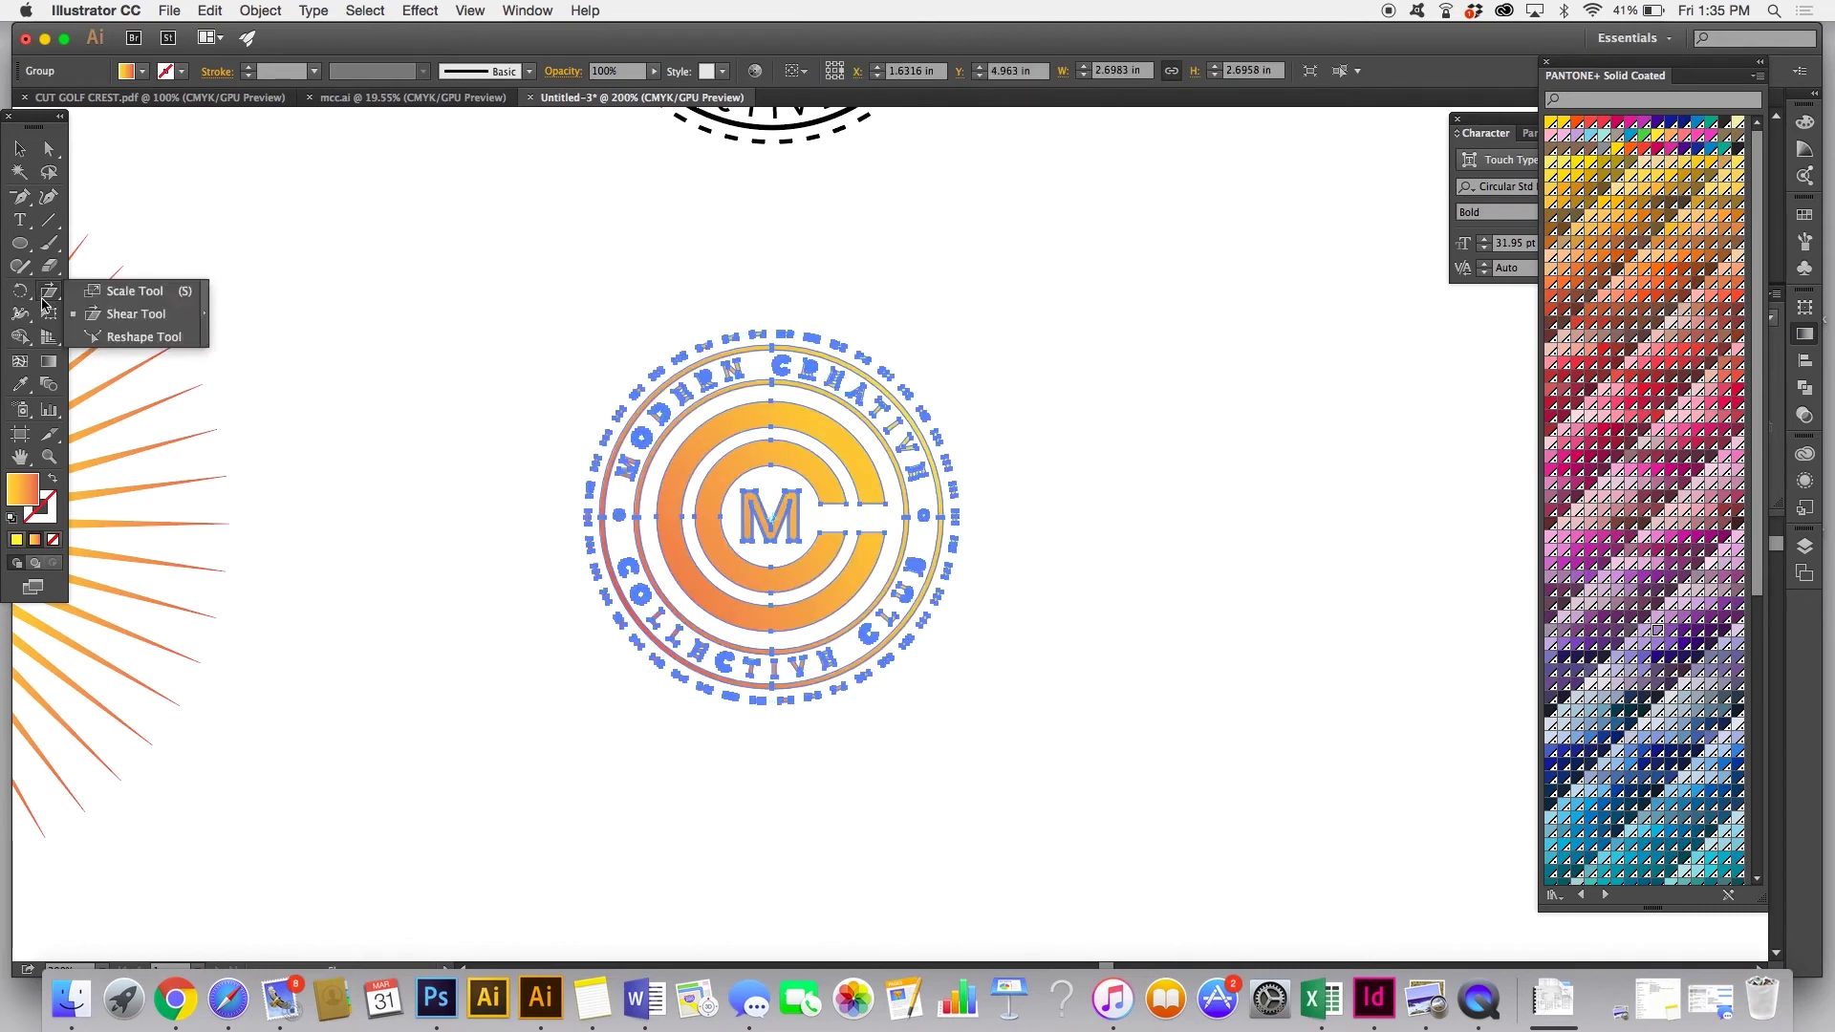
click(146, 315)
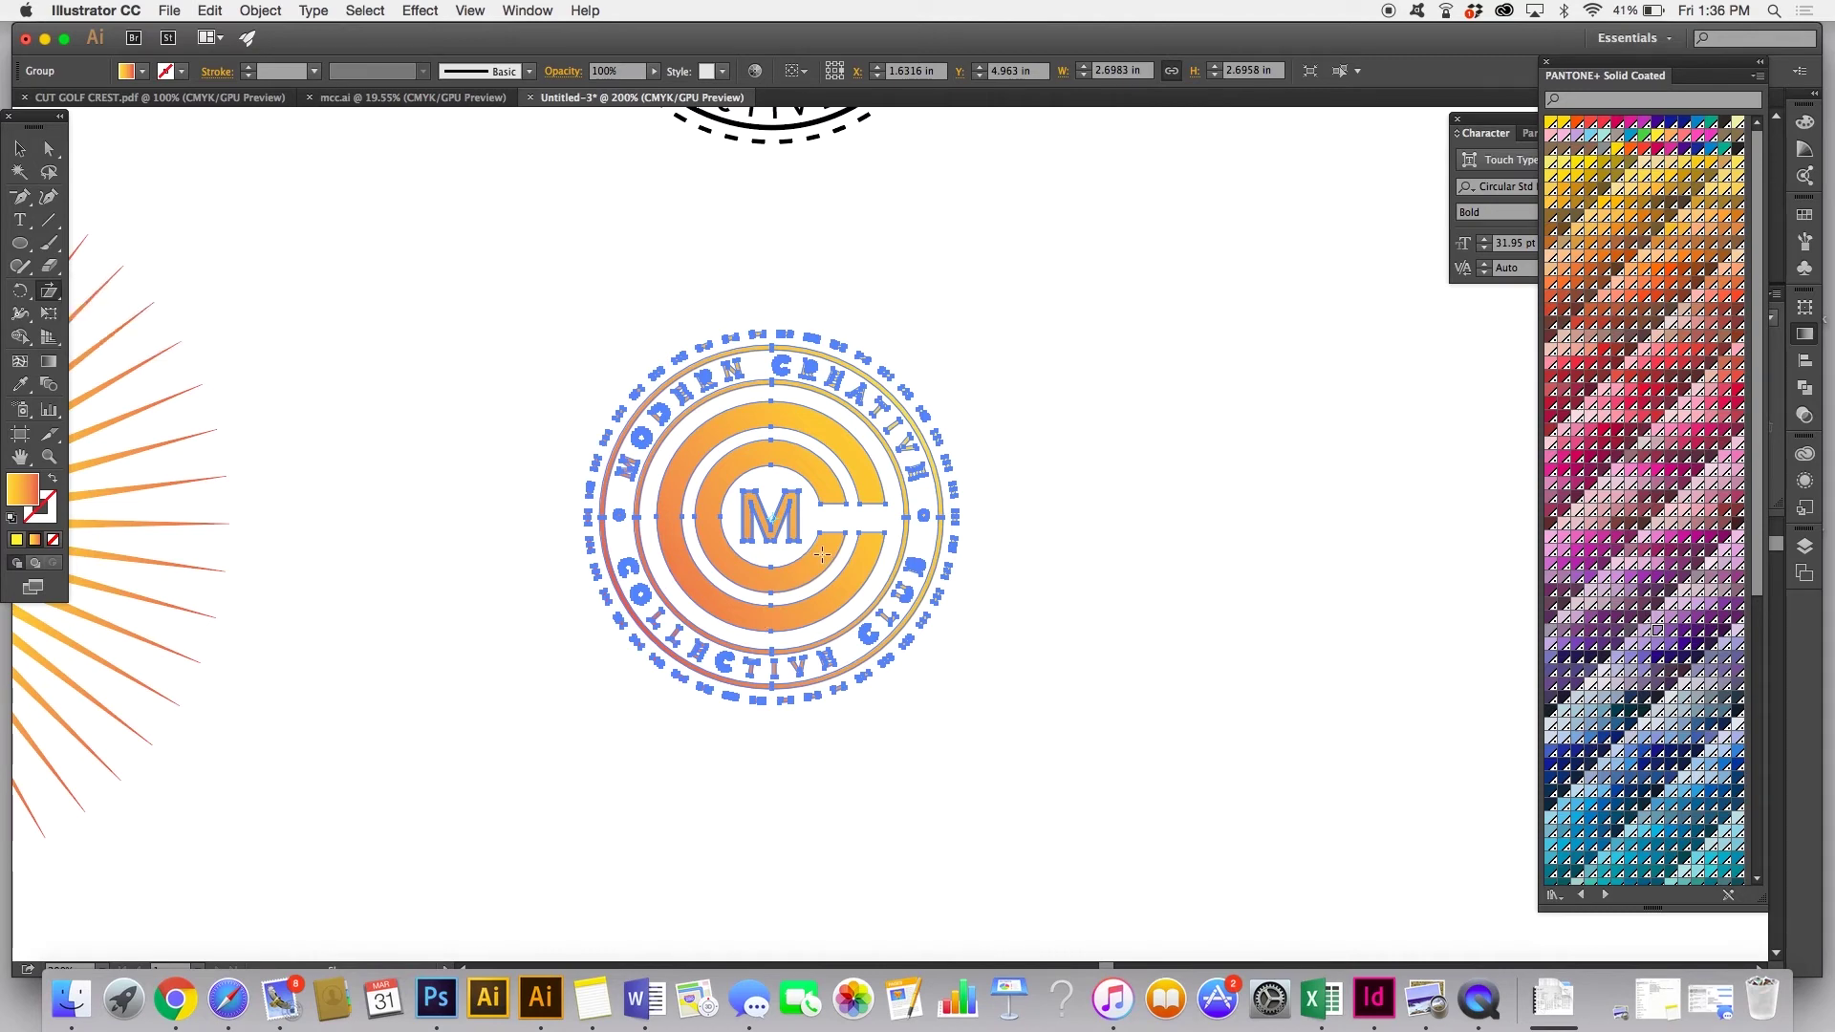
key(super+equal)
key(super+equal)
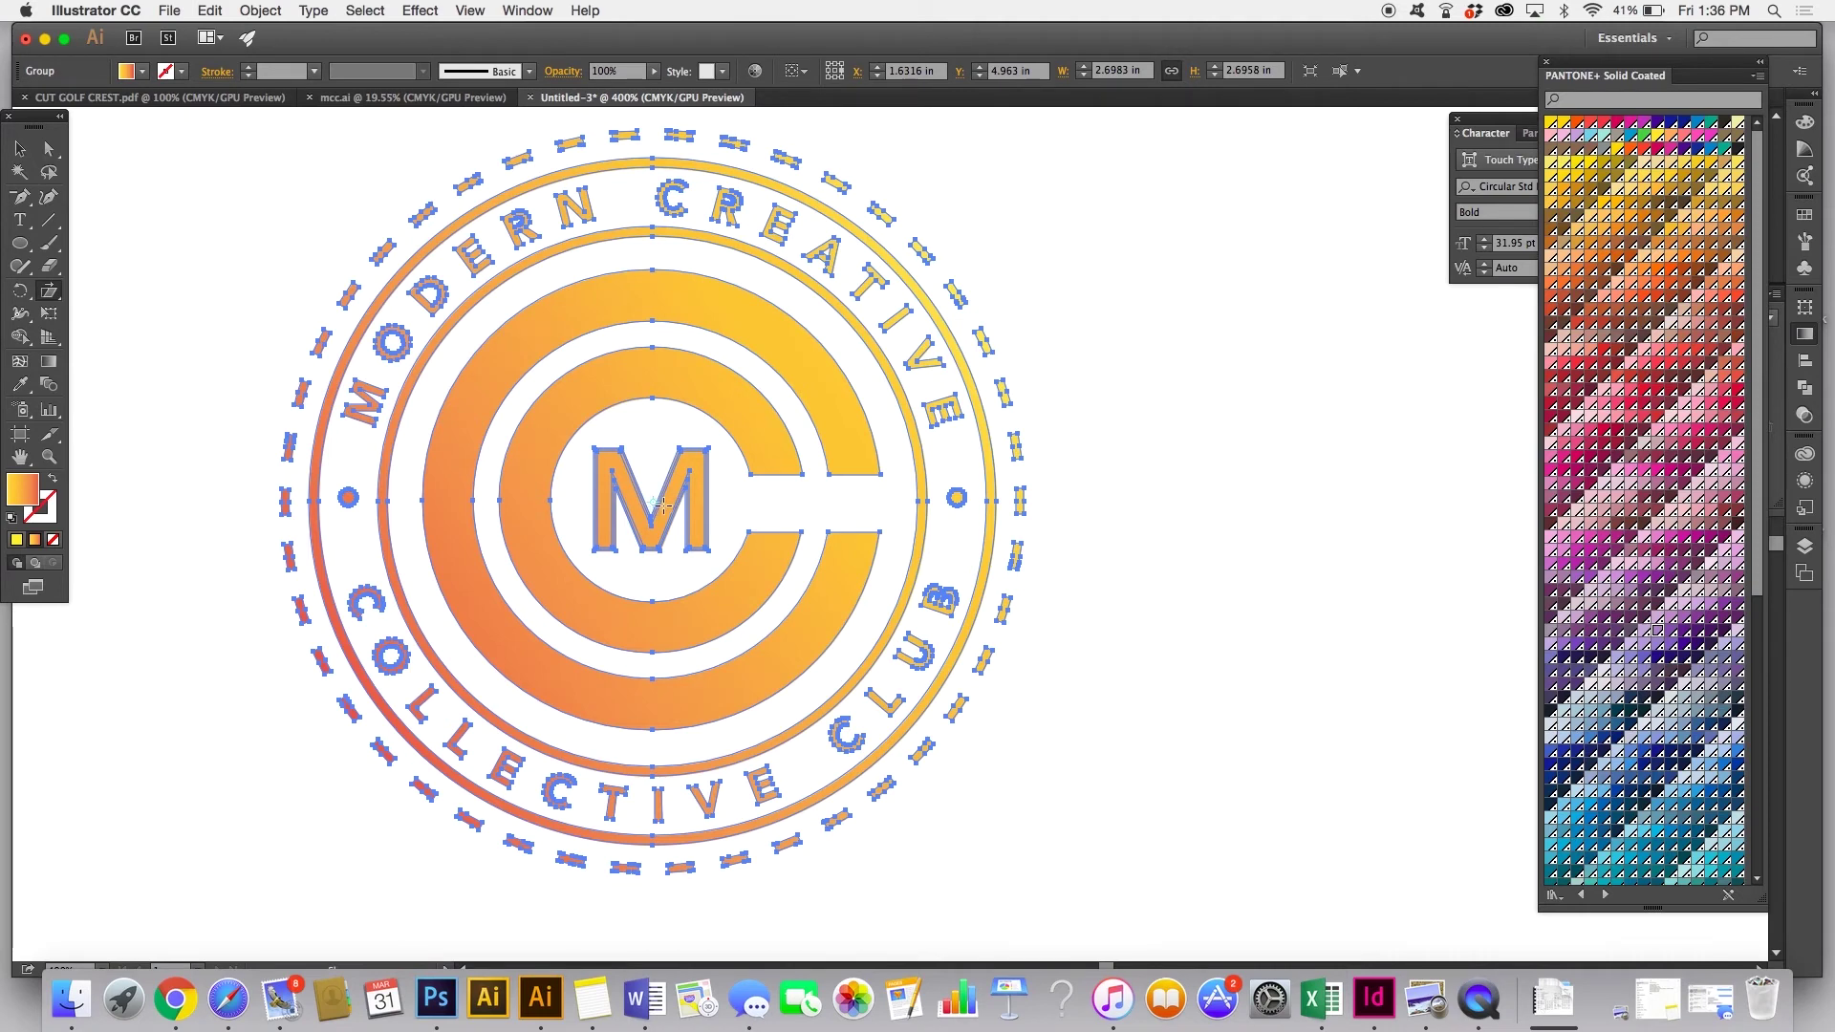
key(super+minus)
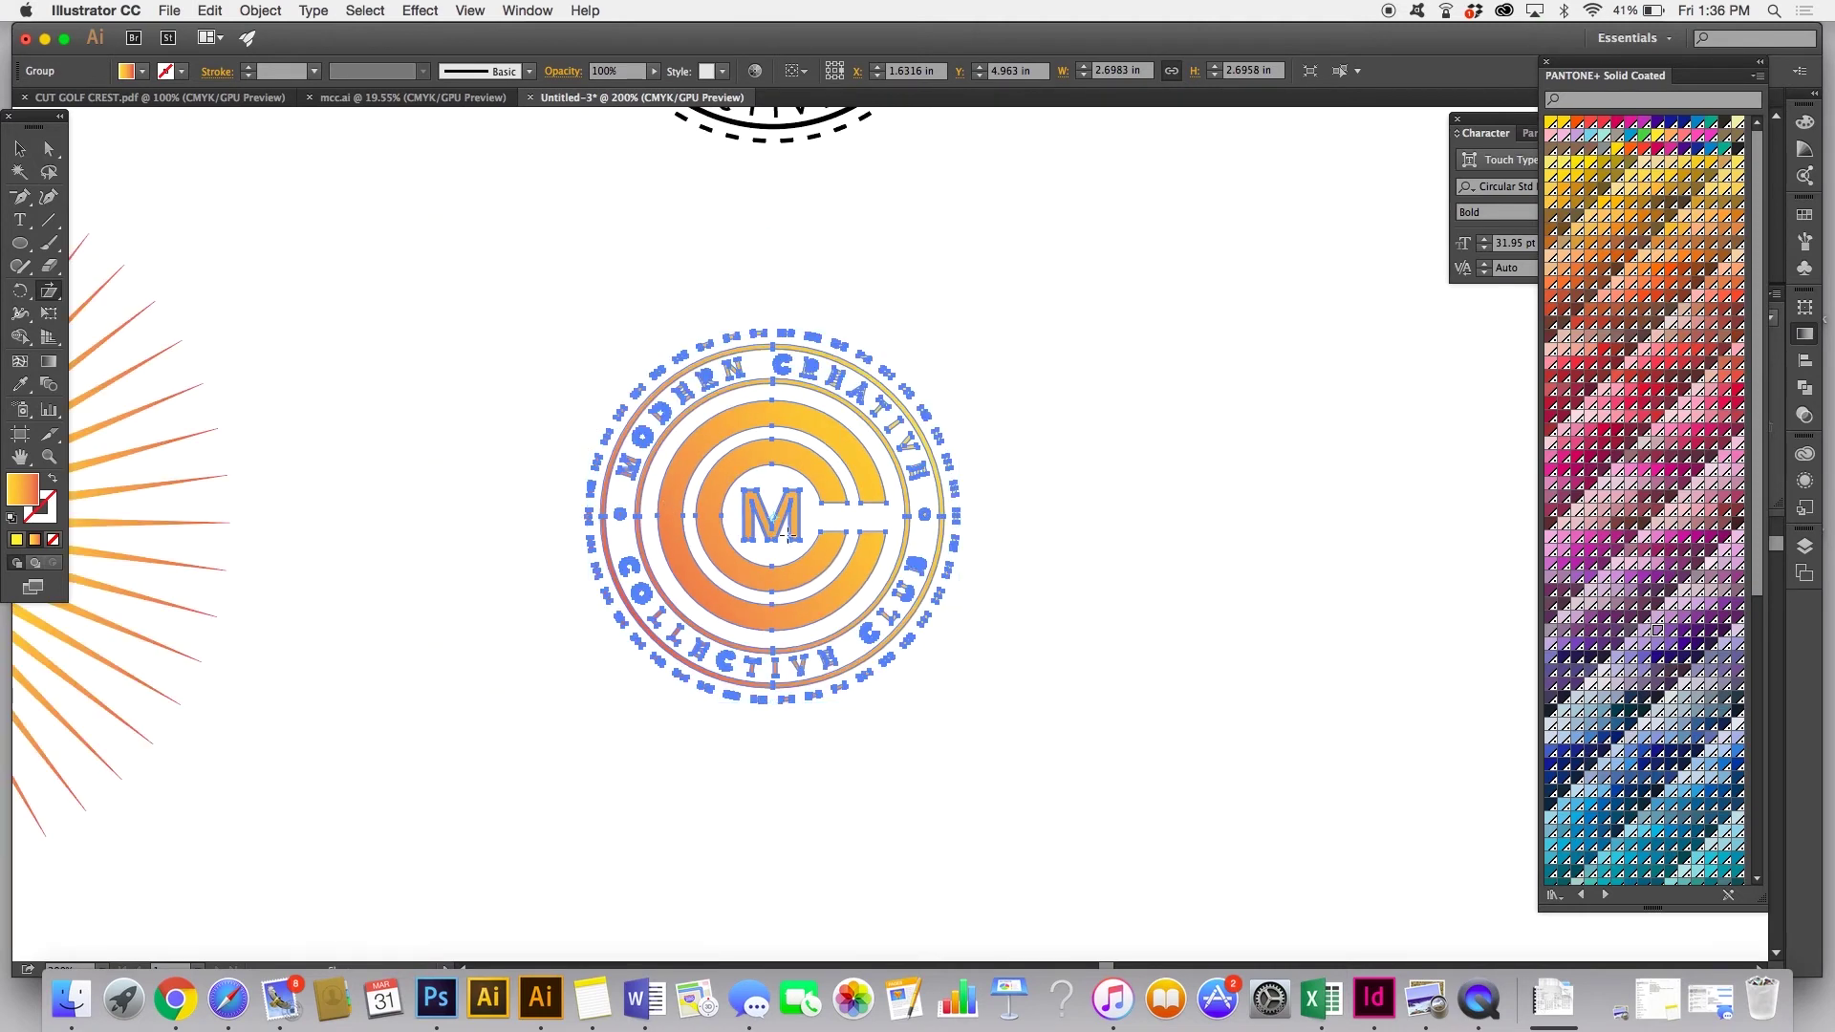
alt+click(1042, 616)
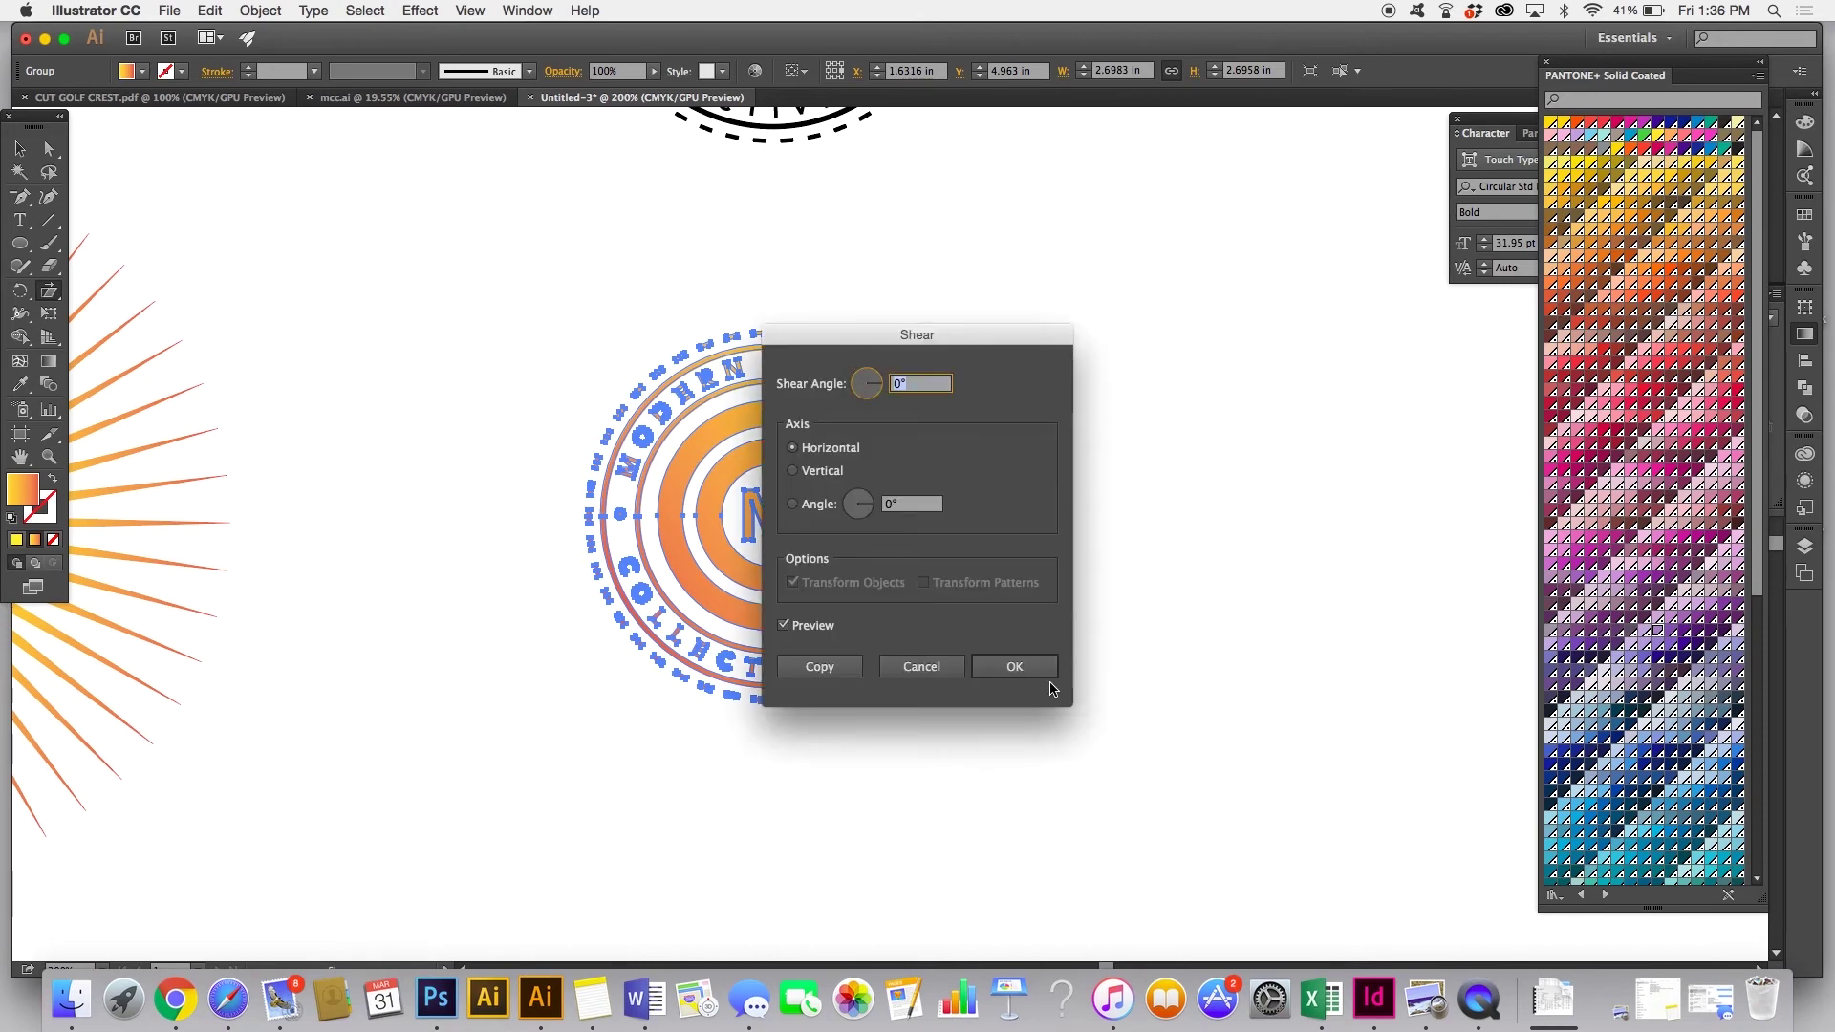
click(920, 671)
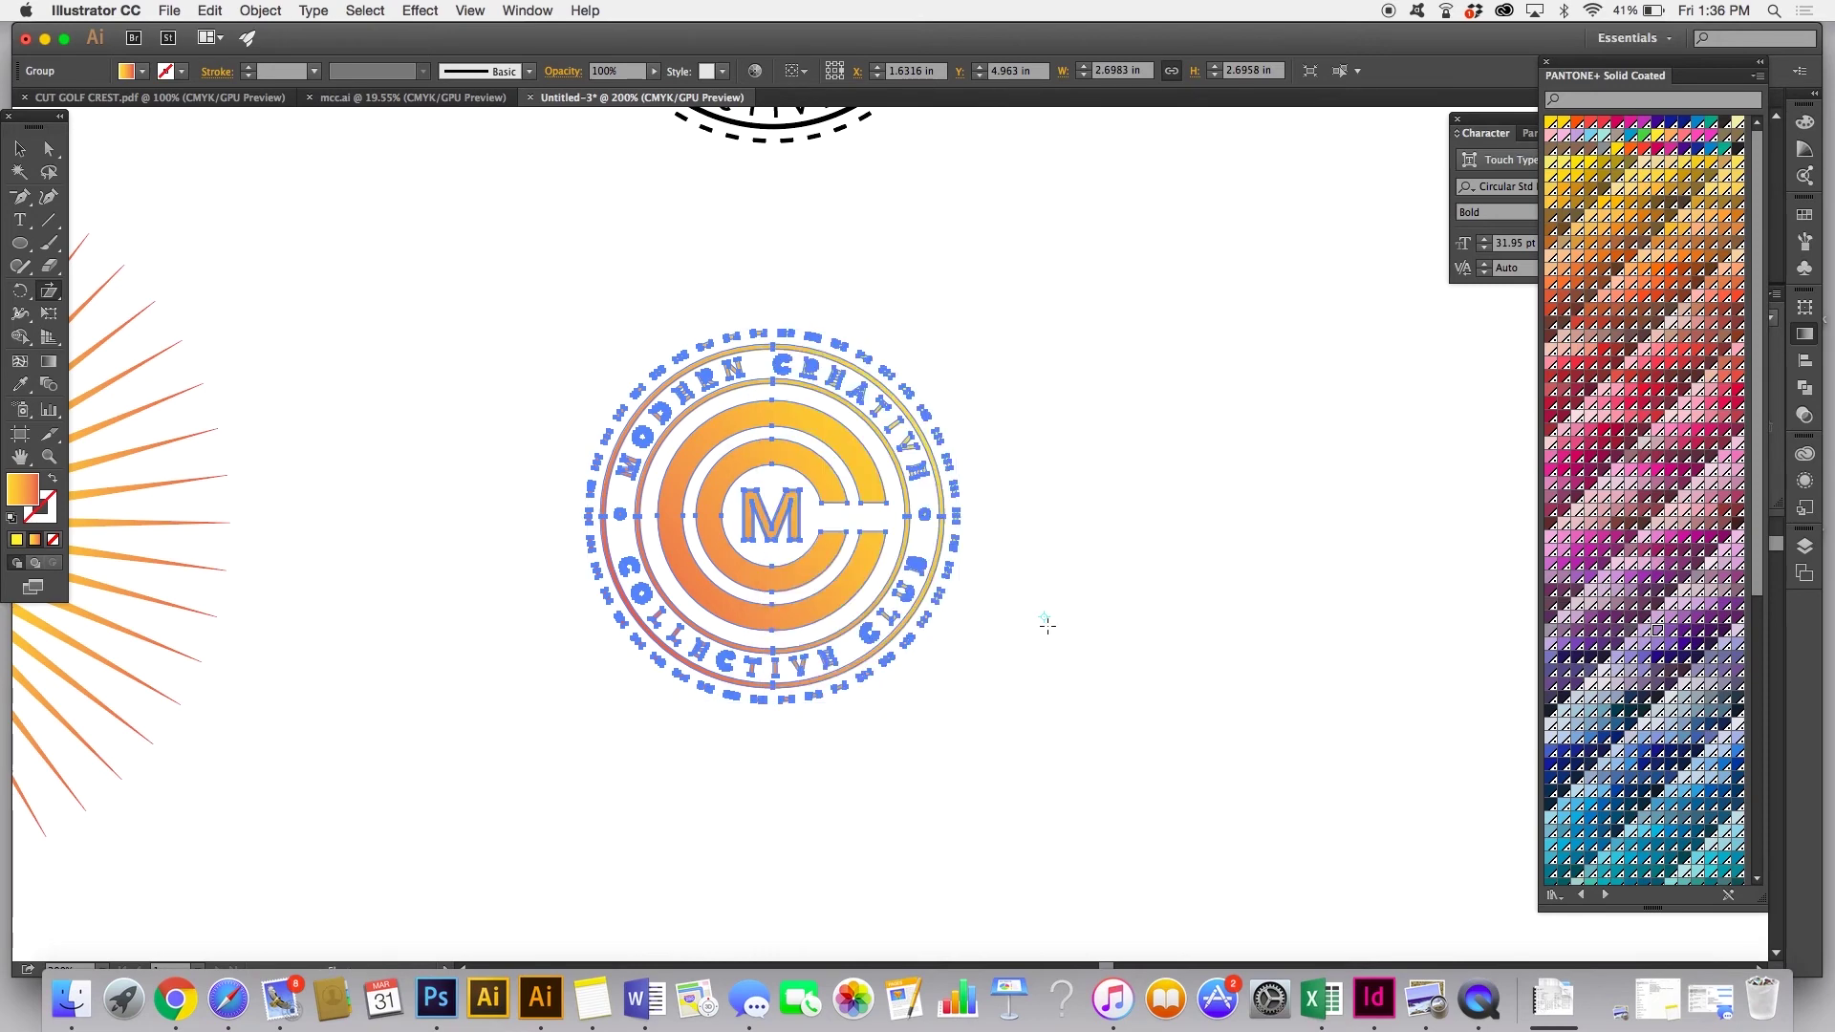
key(super+z)
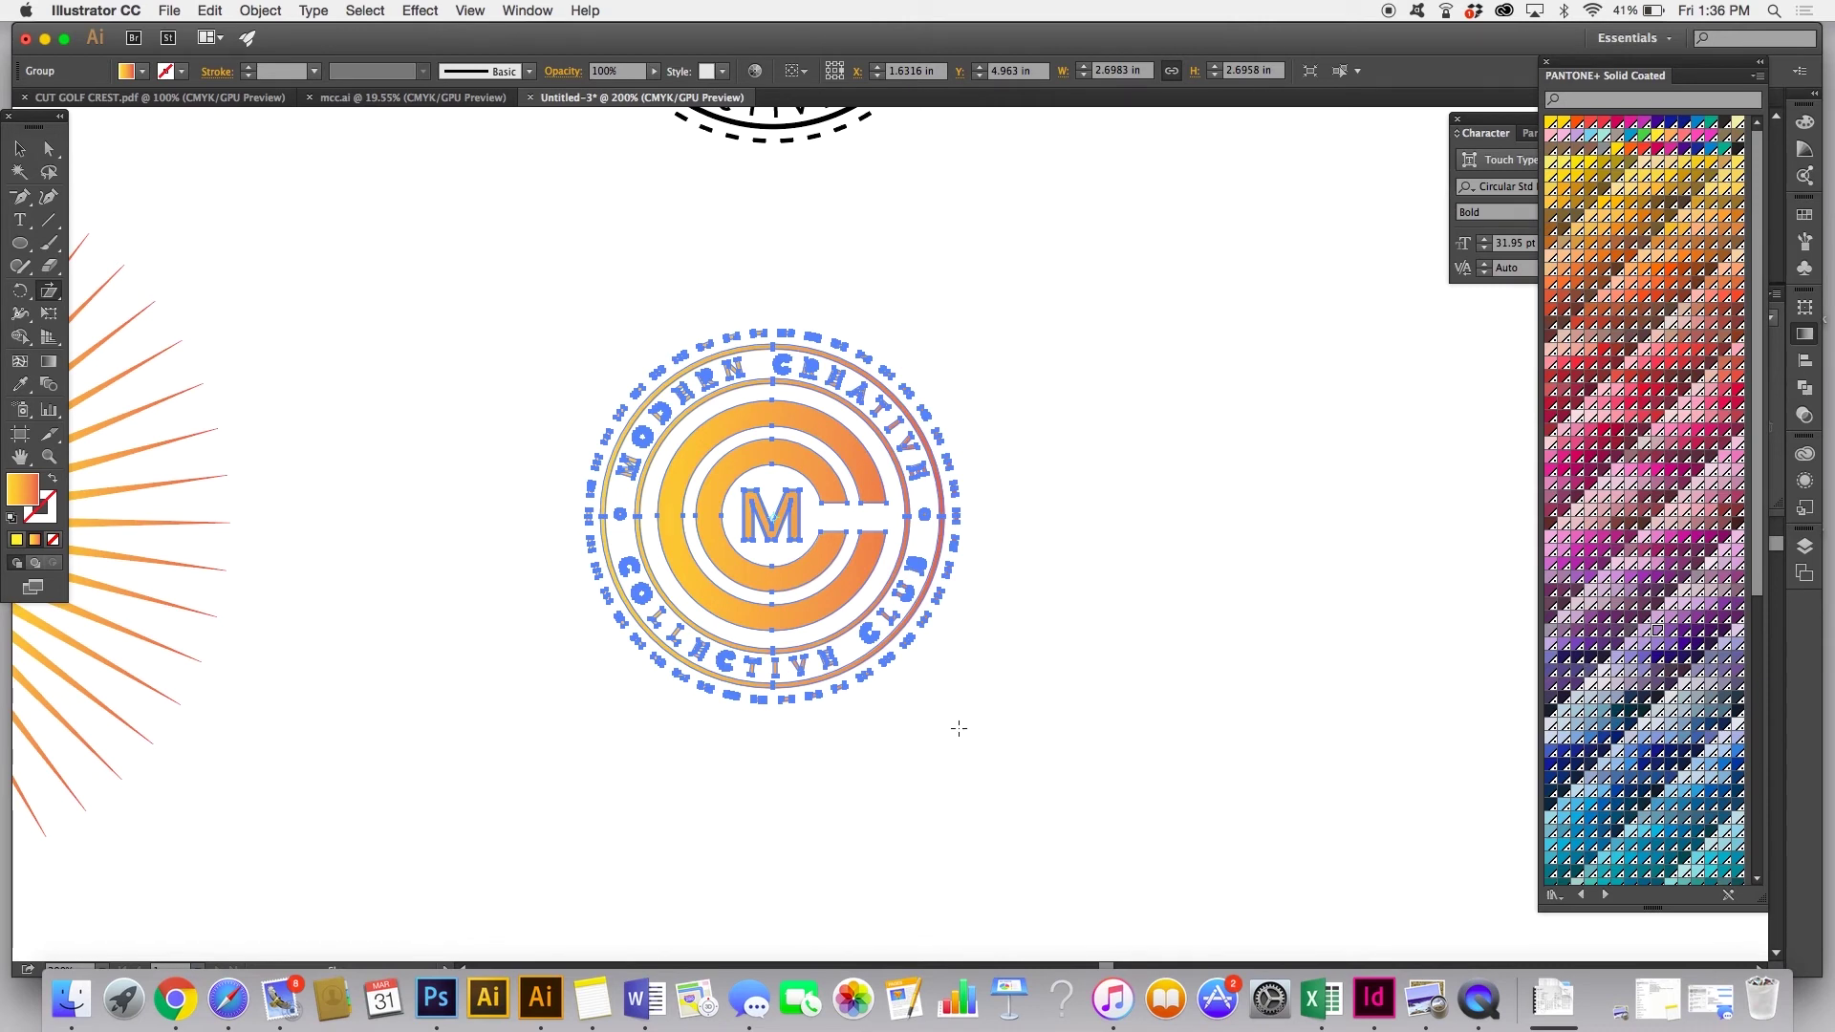
Step: Try shearing the badge with its left-to-right gradient into a flat ellipse about 4.02 by 1.81 in, and undo it
drag(959, 728, 1149, 604)
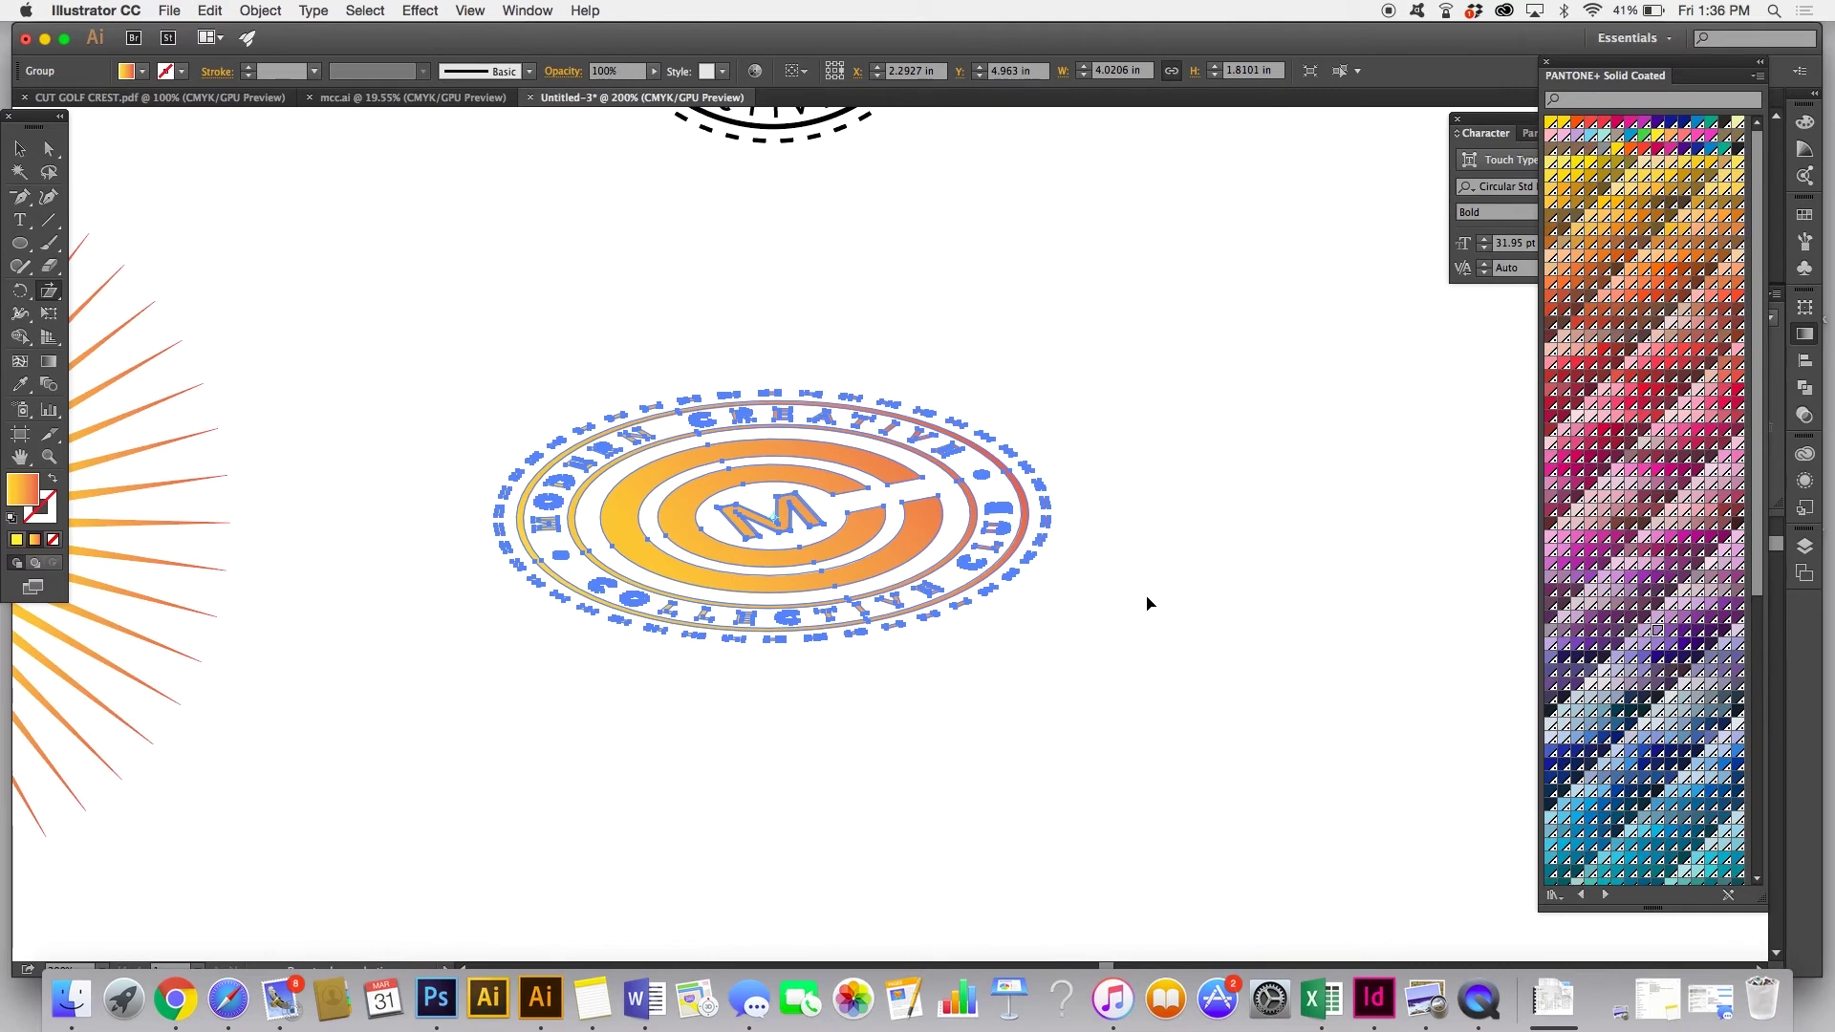
key(super+shift+a)
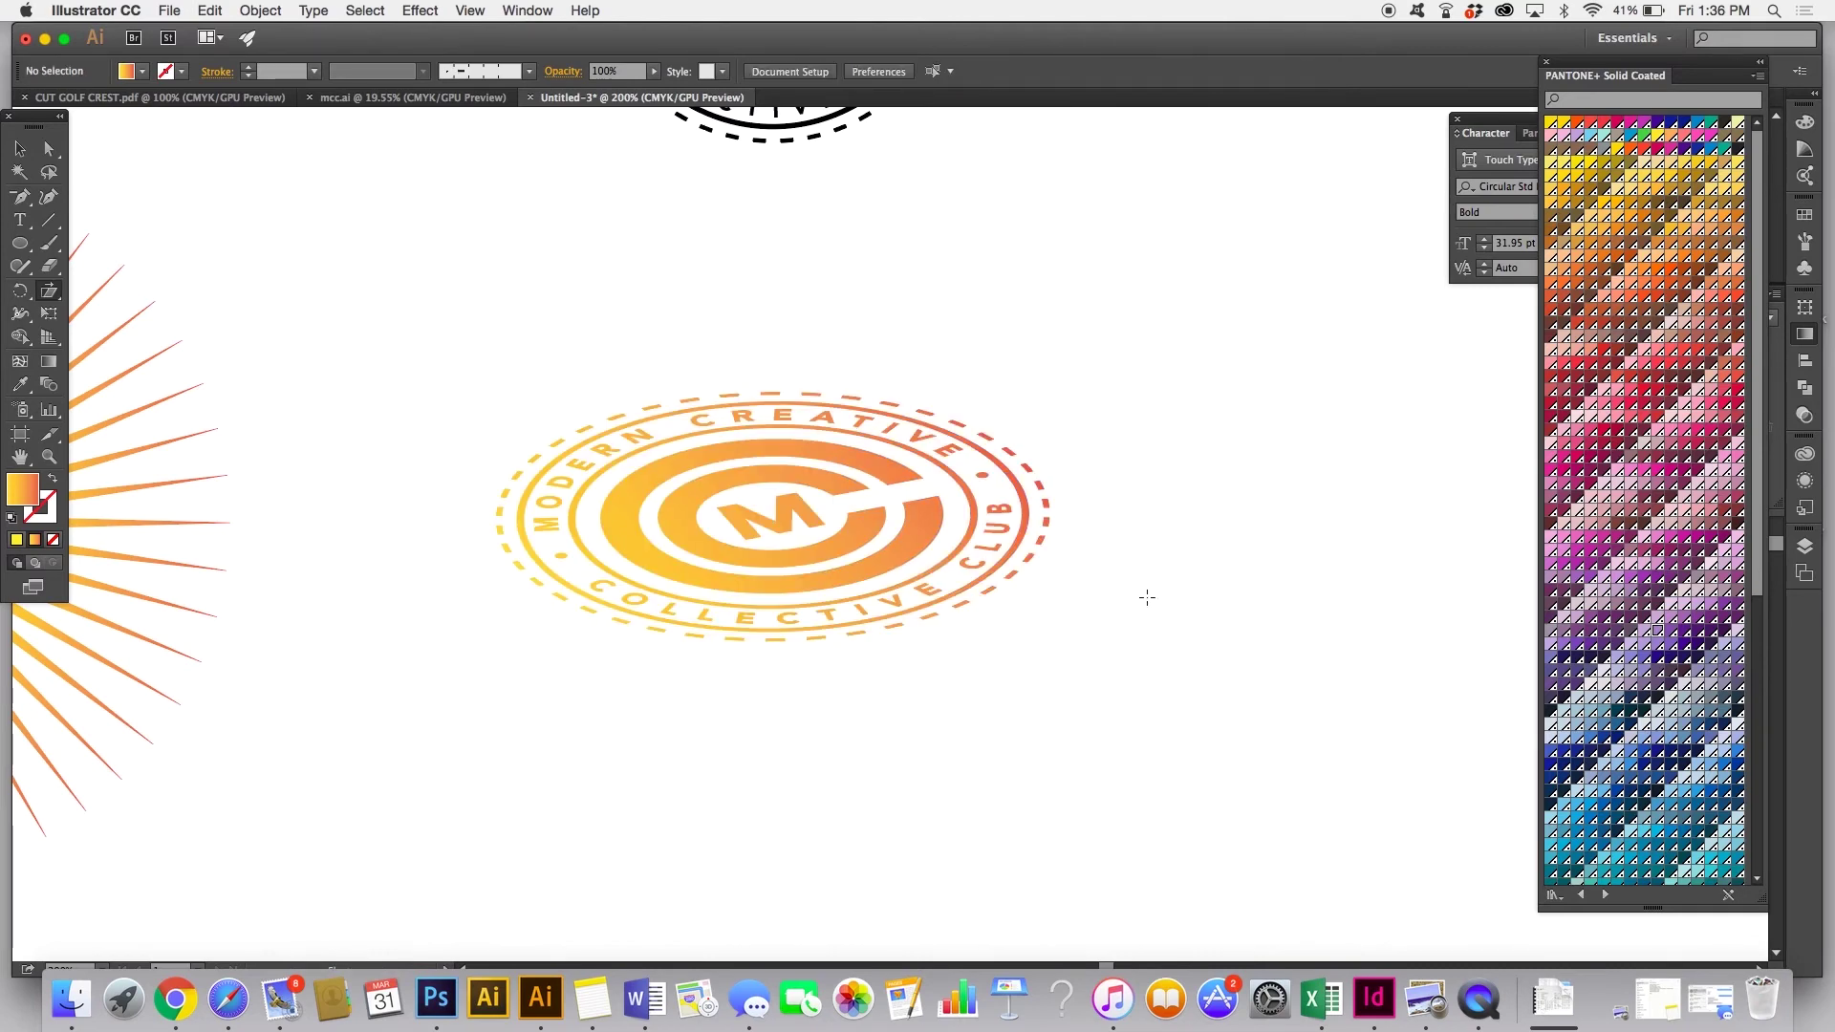
key(super+z)
key(super+z)
key(super+shift+a)
Step: Draw a gradient-filled square about 1.8 in per side to the right of the badge and choose the Shear tool
scroll(501, 518, right, 5)
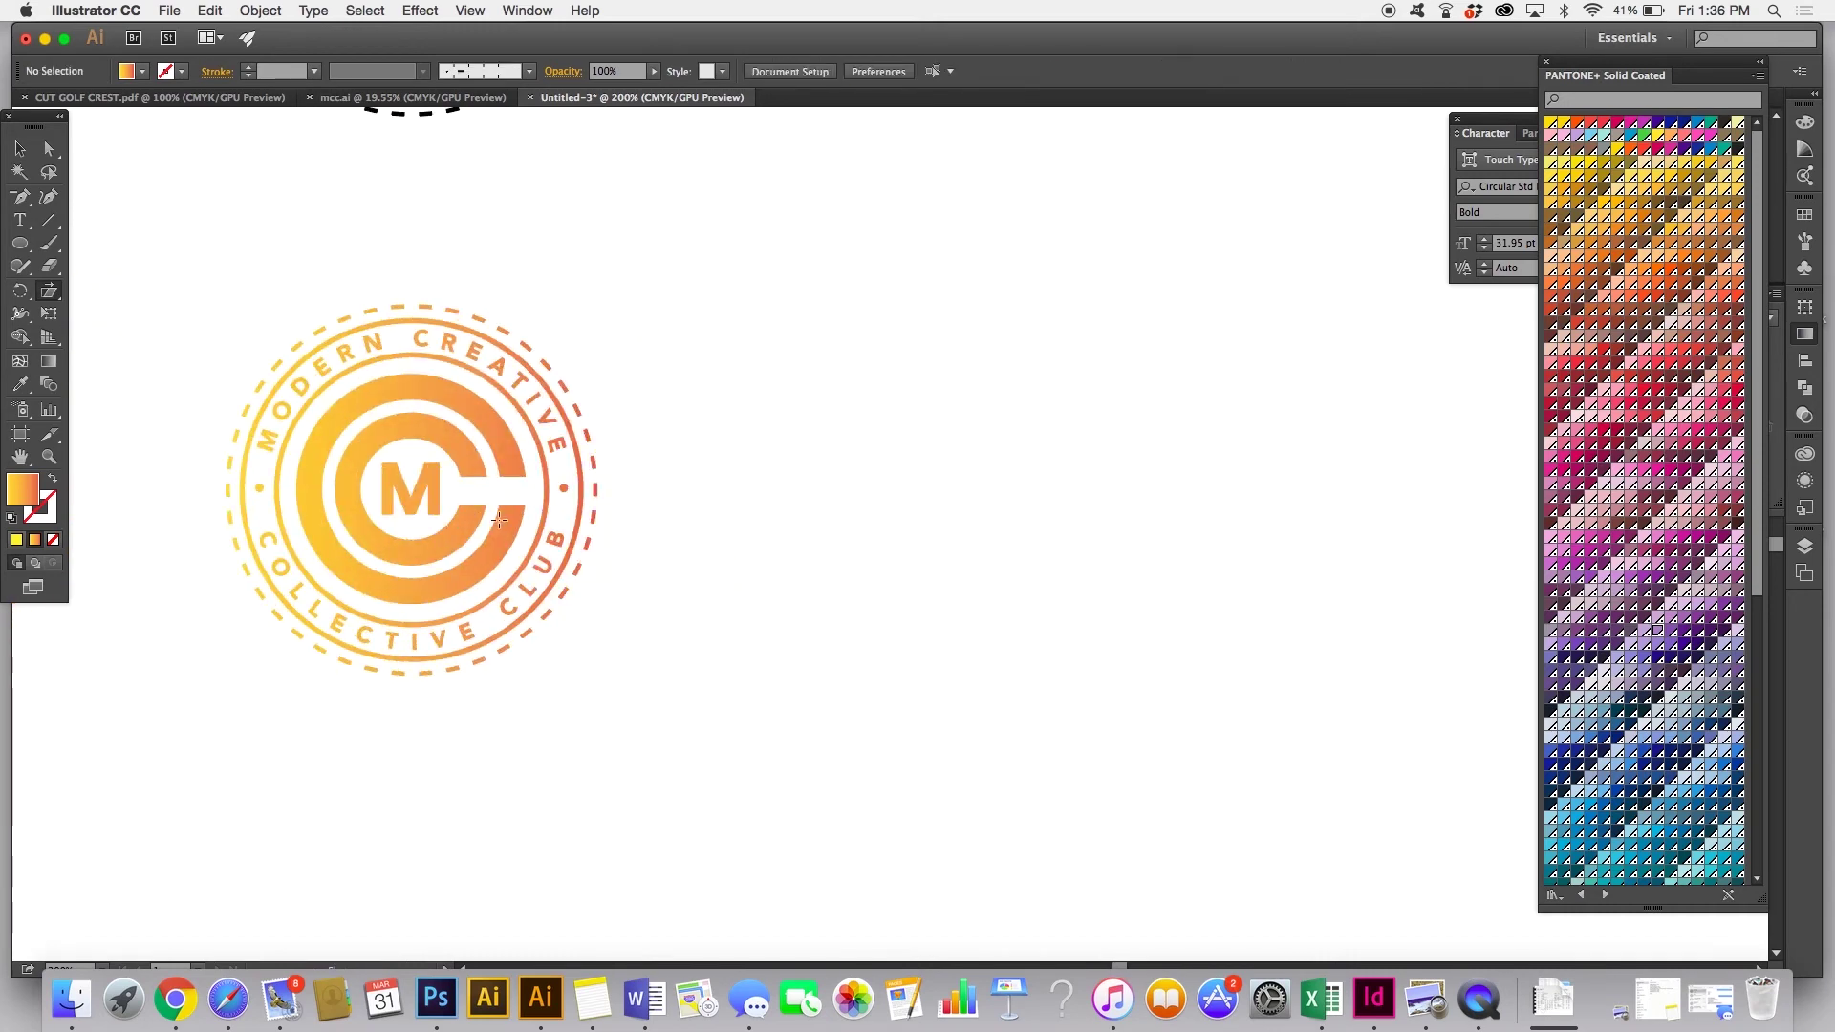
drag(19, 243, 119, 242)
drag(812, 365, 1059, 613)
click(49, 291)
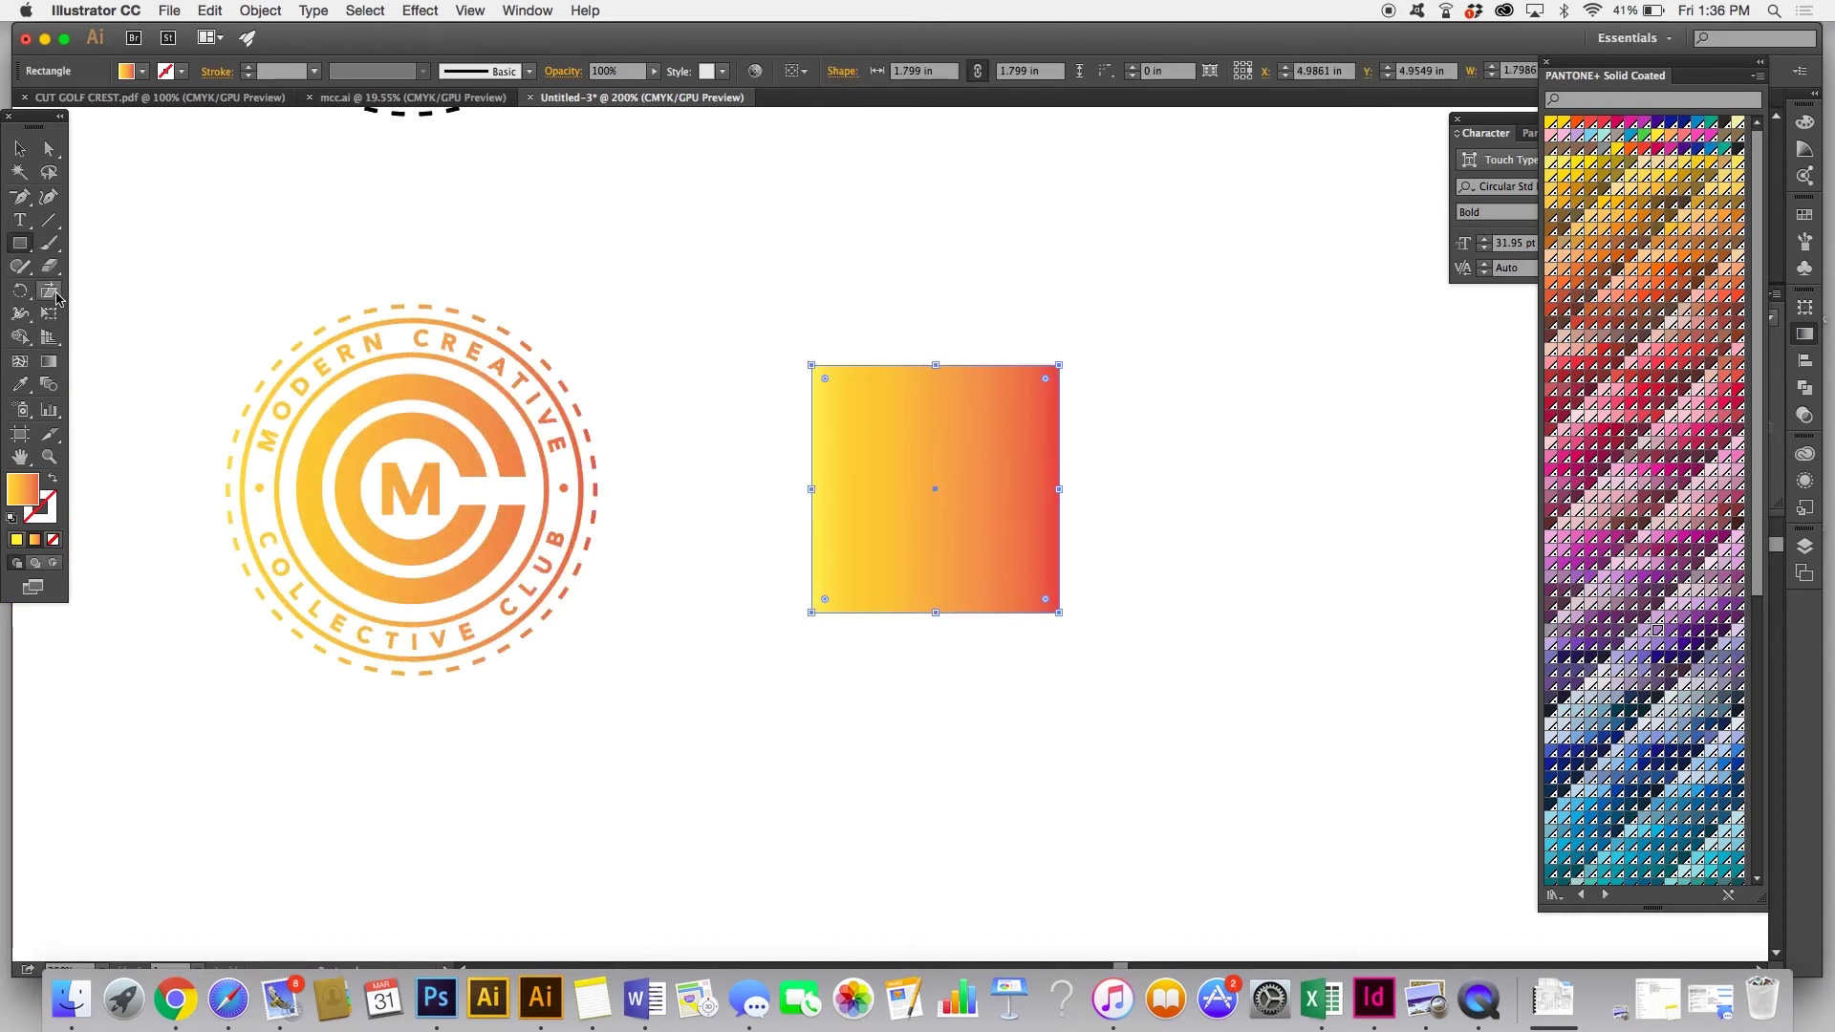
Step: Shear the gradient square vertically into a downward-slanting parallelogram and deselect it
drag(1157, 593, 1143, 725)
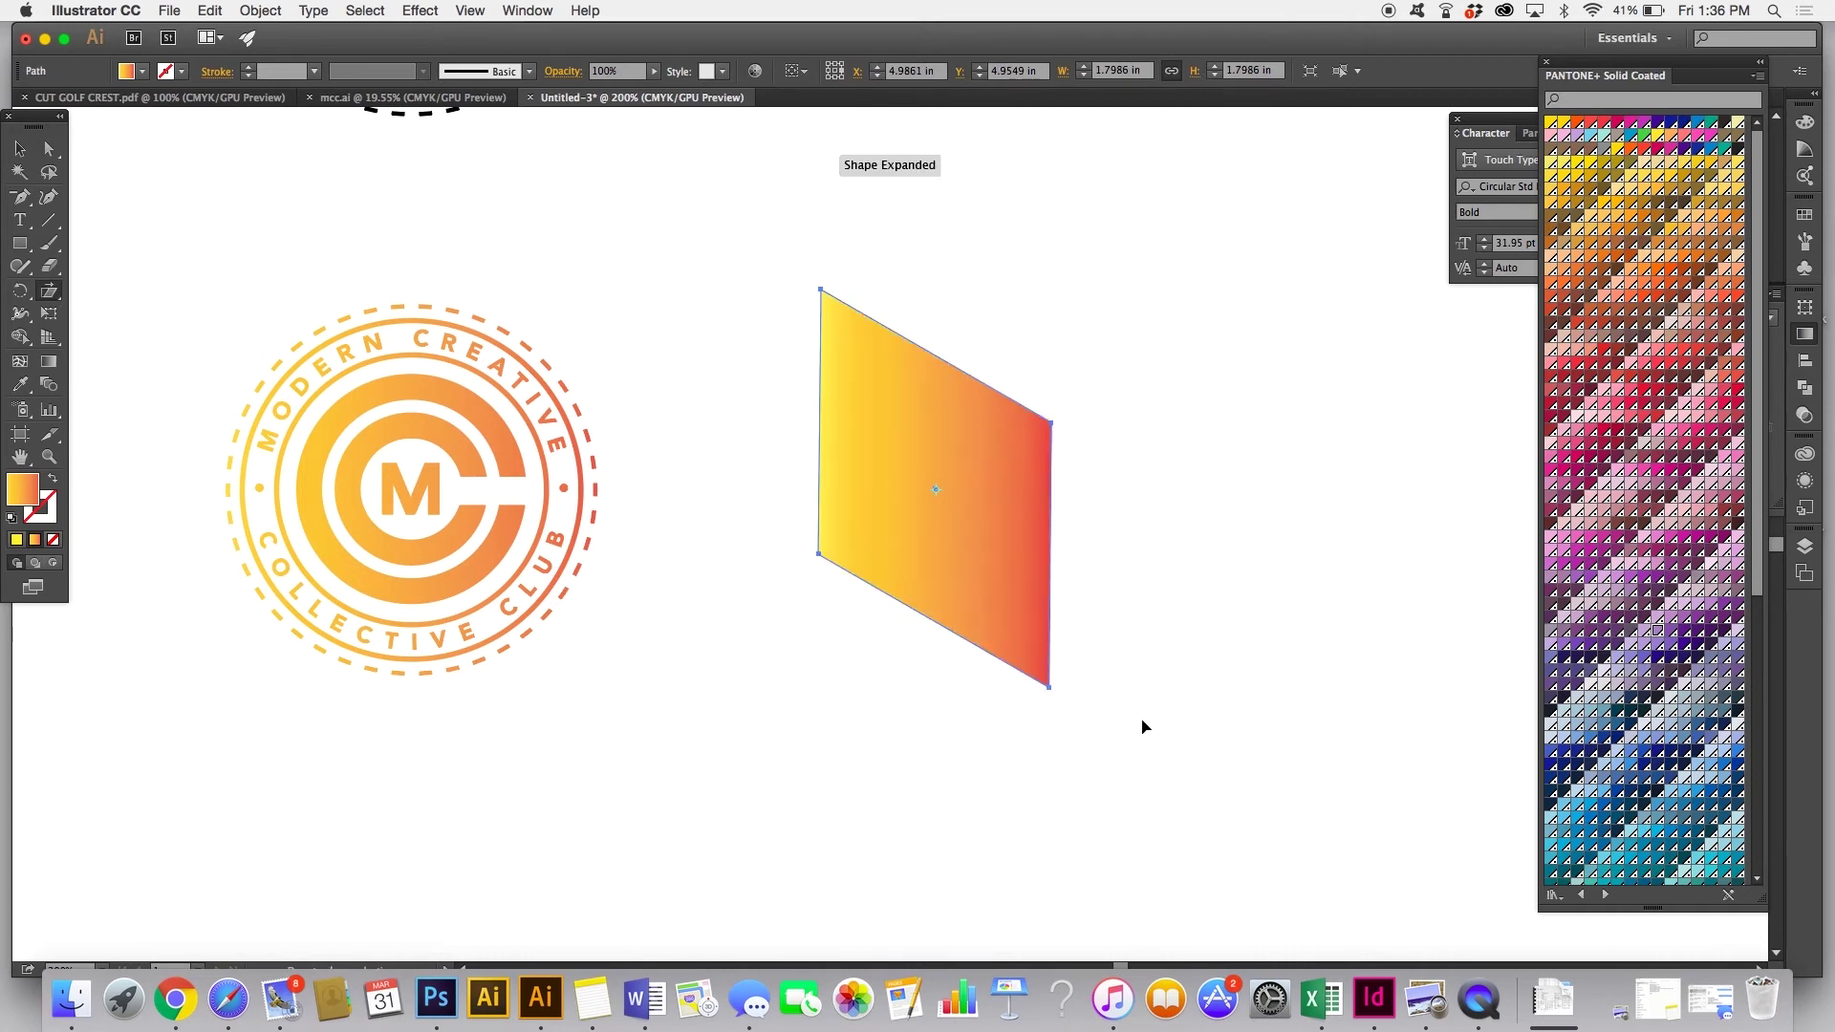
key(super+shift+a)
scroll(1194, 703, right, 4)
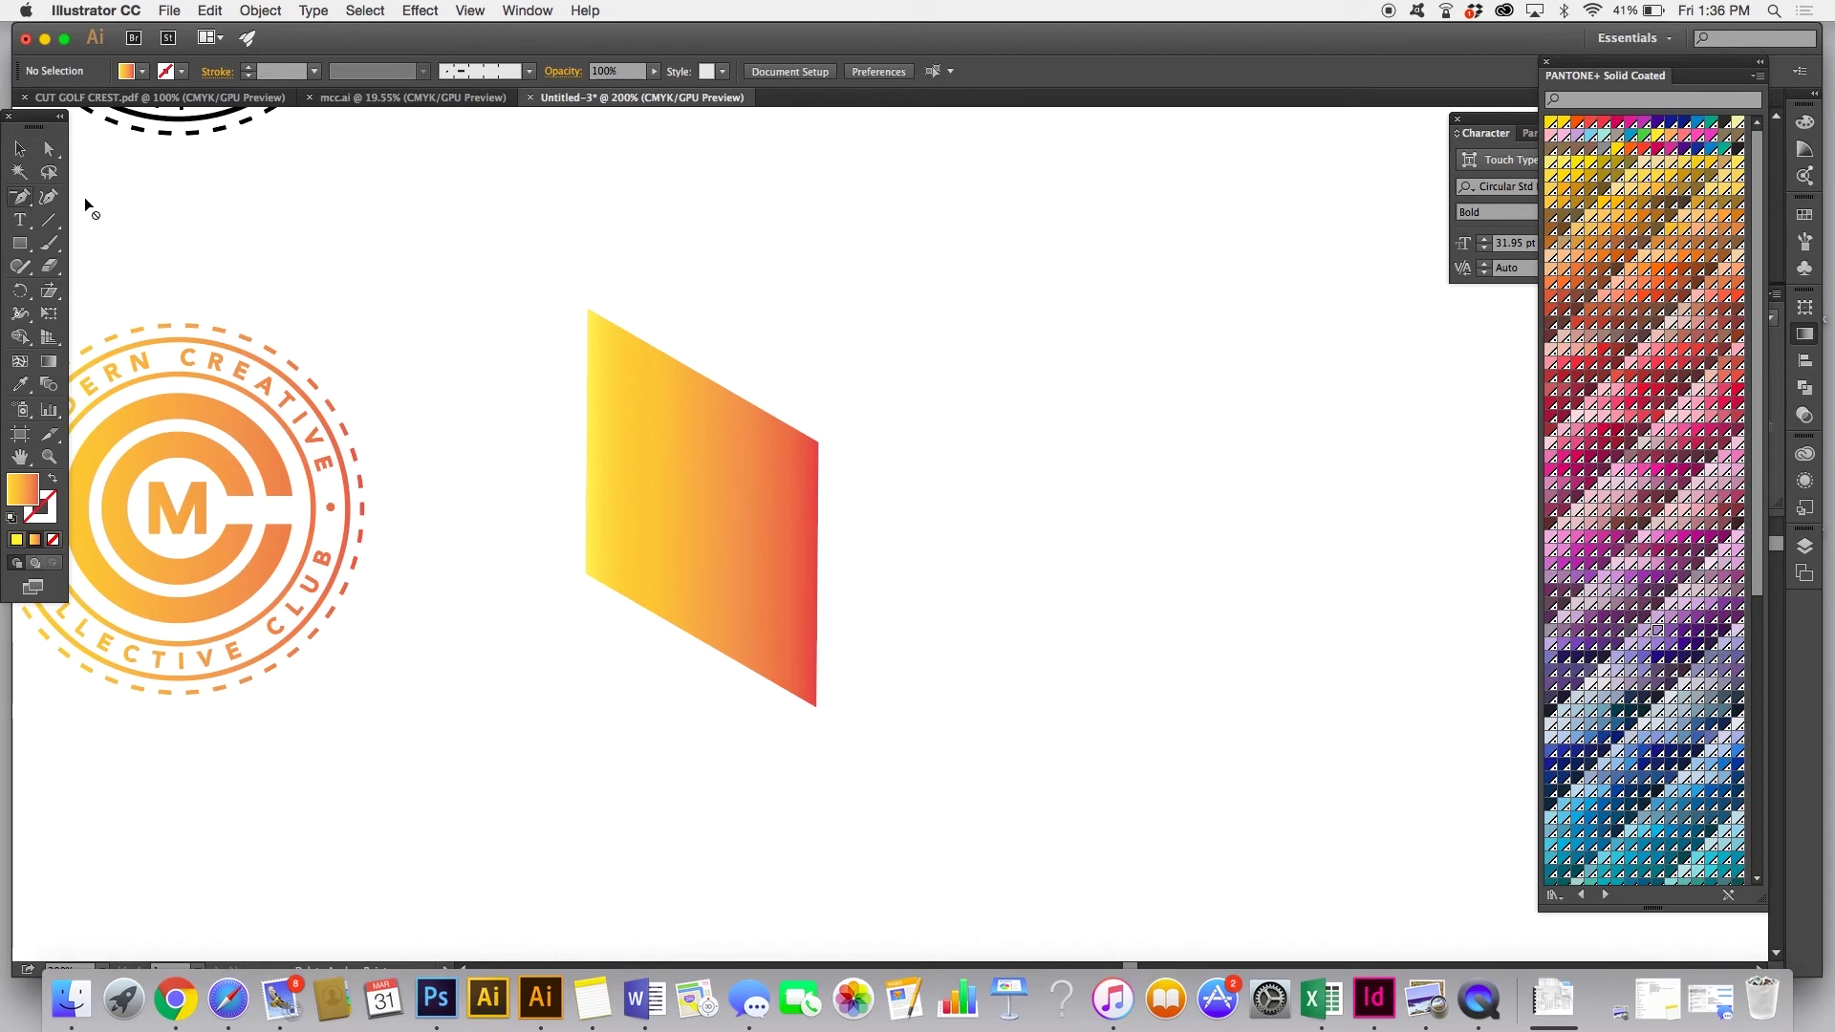
Step: Duplicate the sheared parallelogram horizontally to its right, leaving a gap between the two, and deselect the copy
click(21, 198)
click(45, 201)
key(Escape)
click(31, 151)
drag(676, 499, 988, 500)
key(shift+super+a)
Step: Draw a closed gradient-filled top face with the Pen tool, joining the upper corners of both parallelograms
click(26, 200)
click(588, 310)
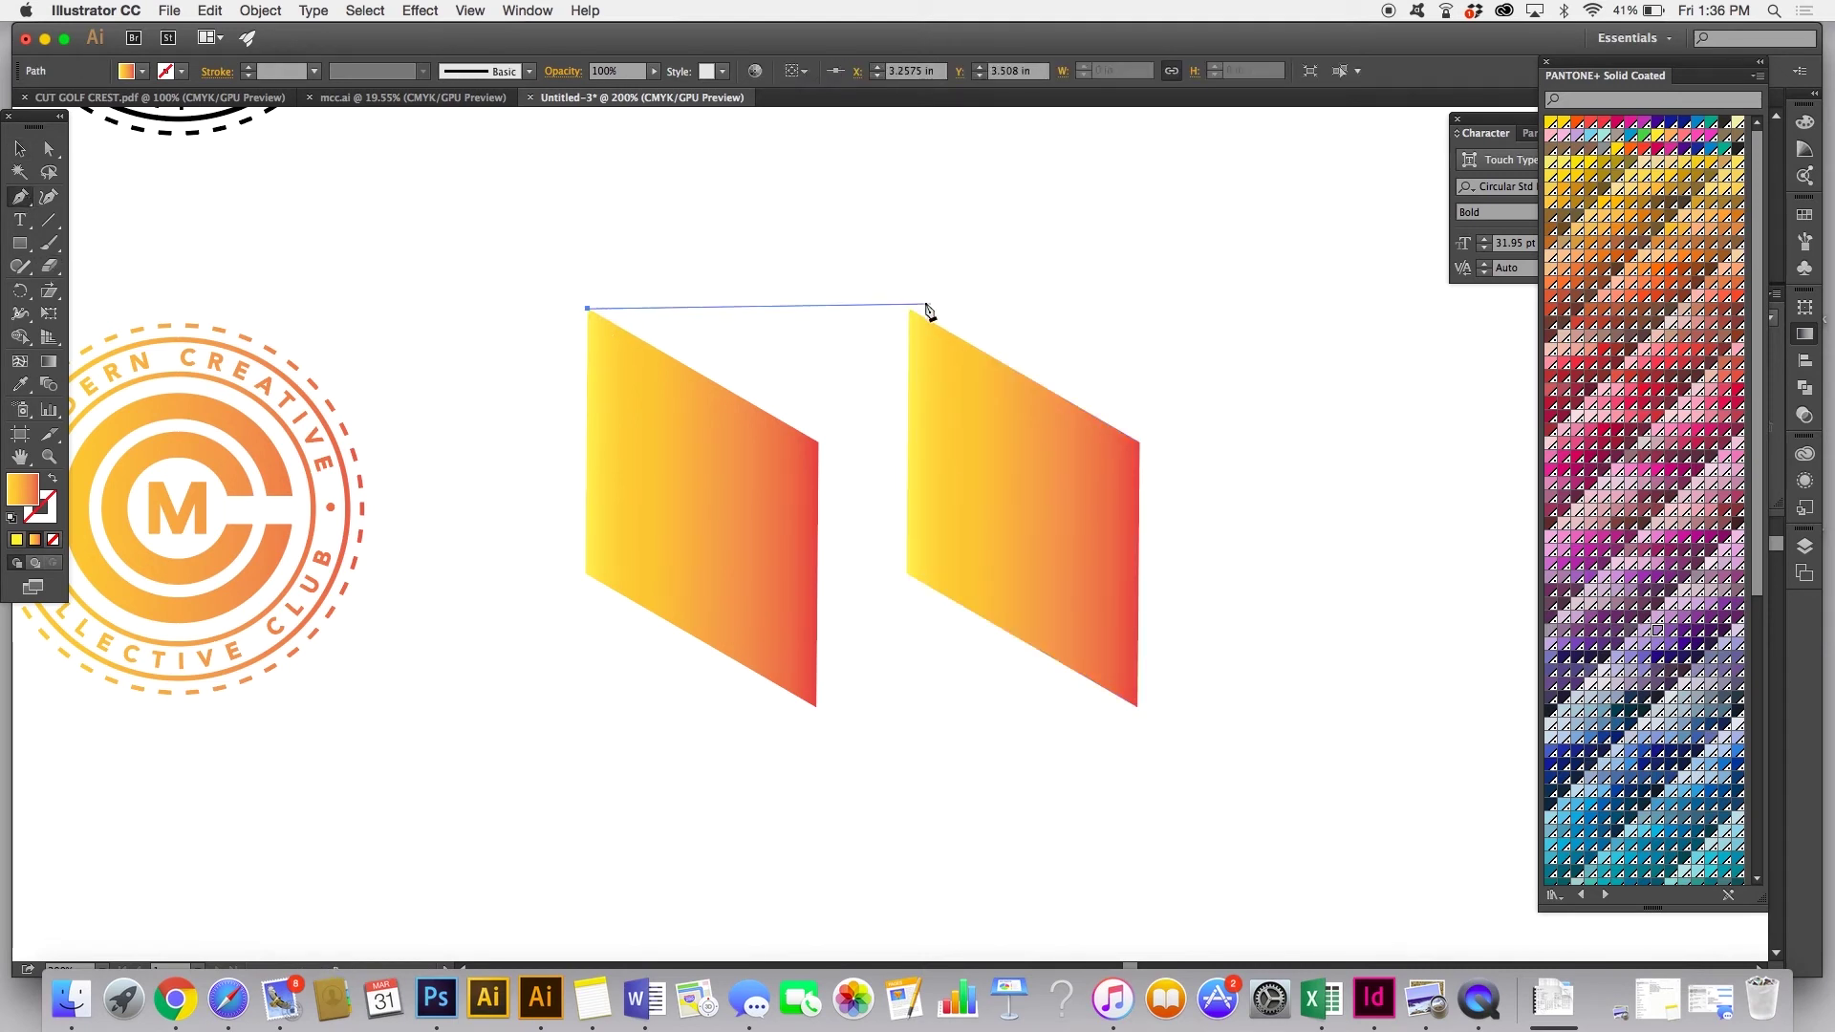
click(908, 309)
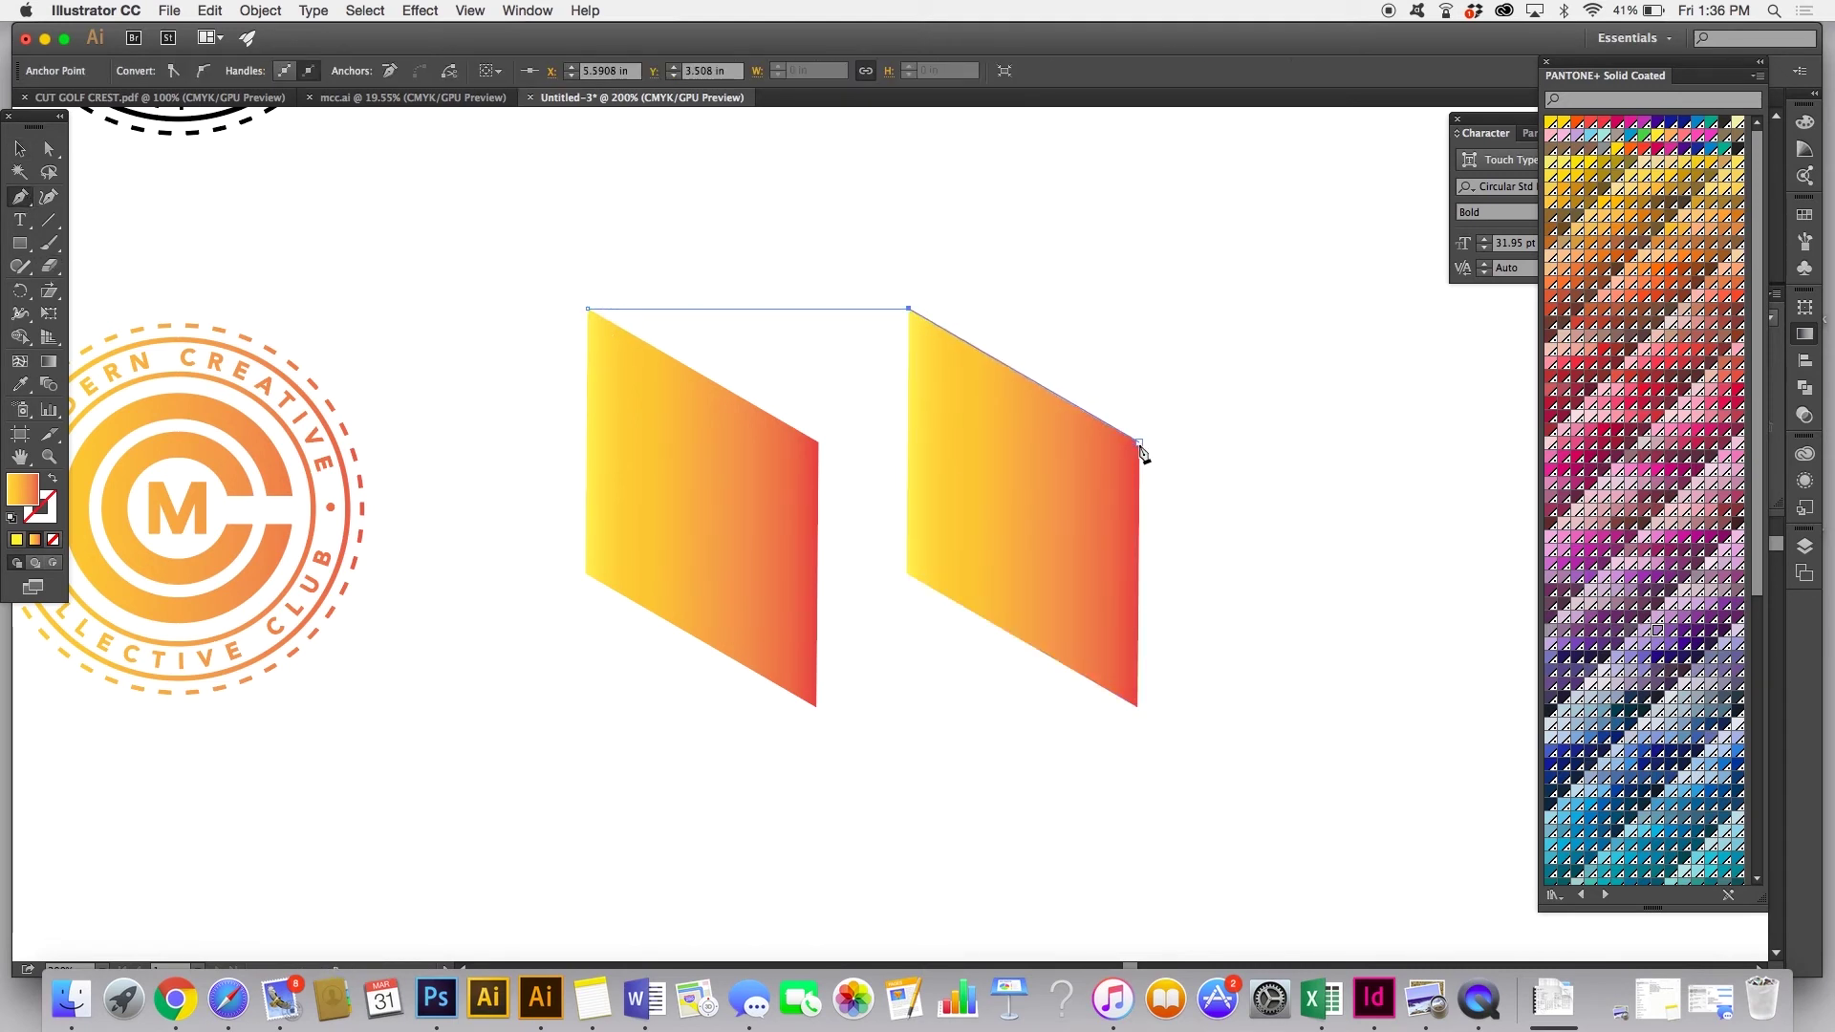
click(1140, 442)
click(818, 443)
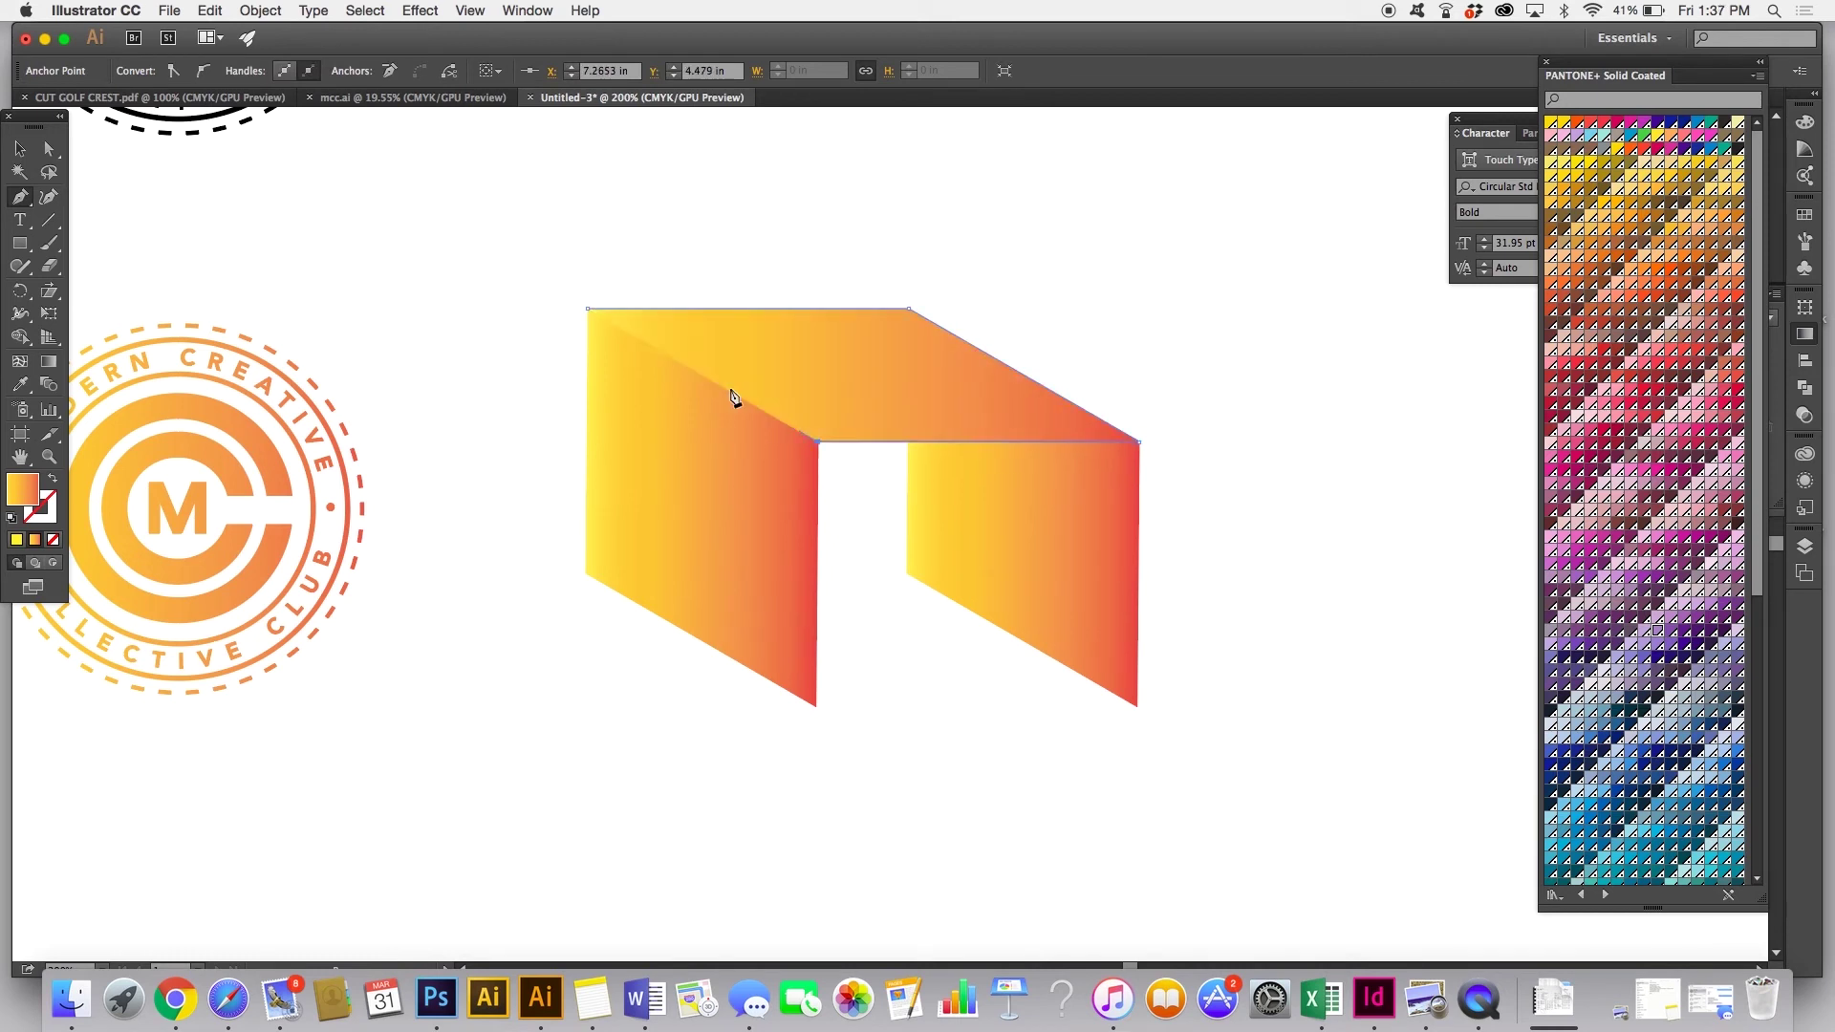
click(588, 309)
super+click(491, 377)
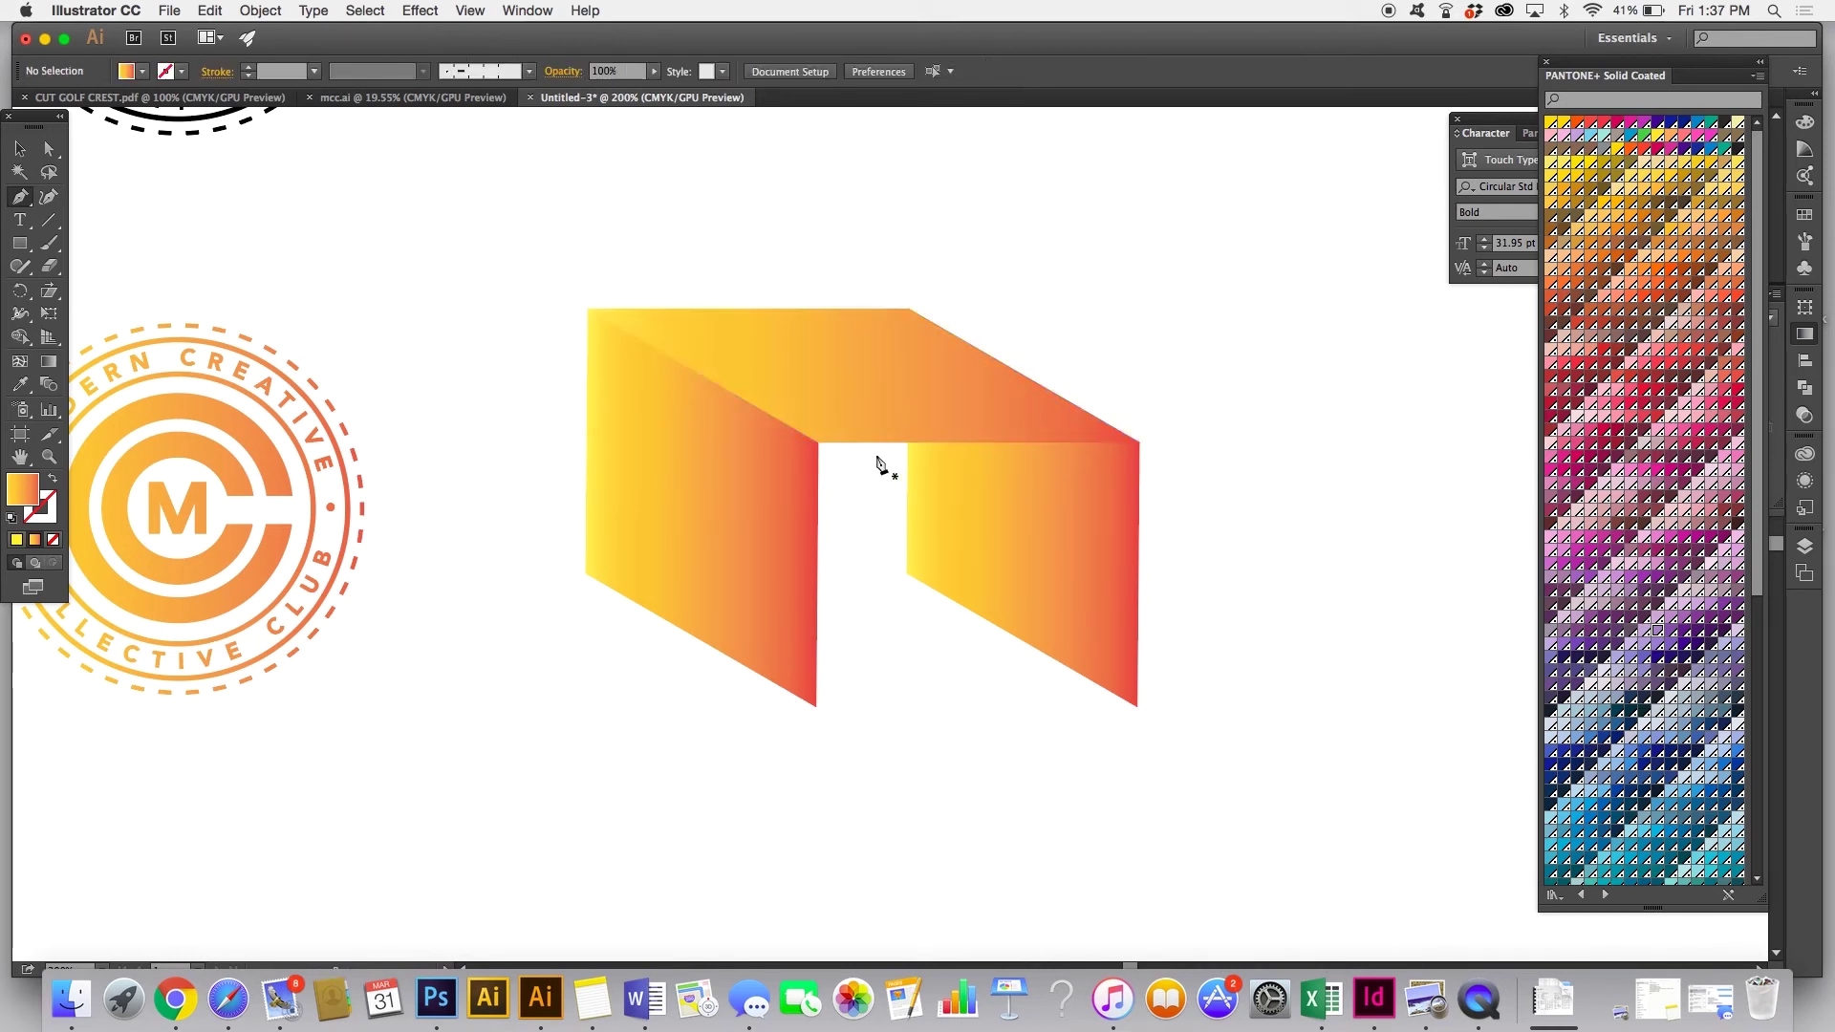
Step: Draw a closed gradient-filled front face with the Pen tool between the right edges of both parallelograms to complete the box
click(819, 442)
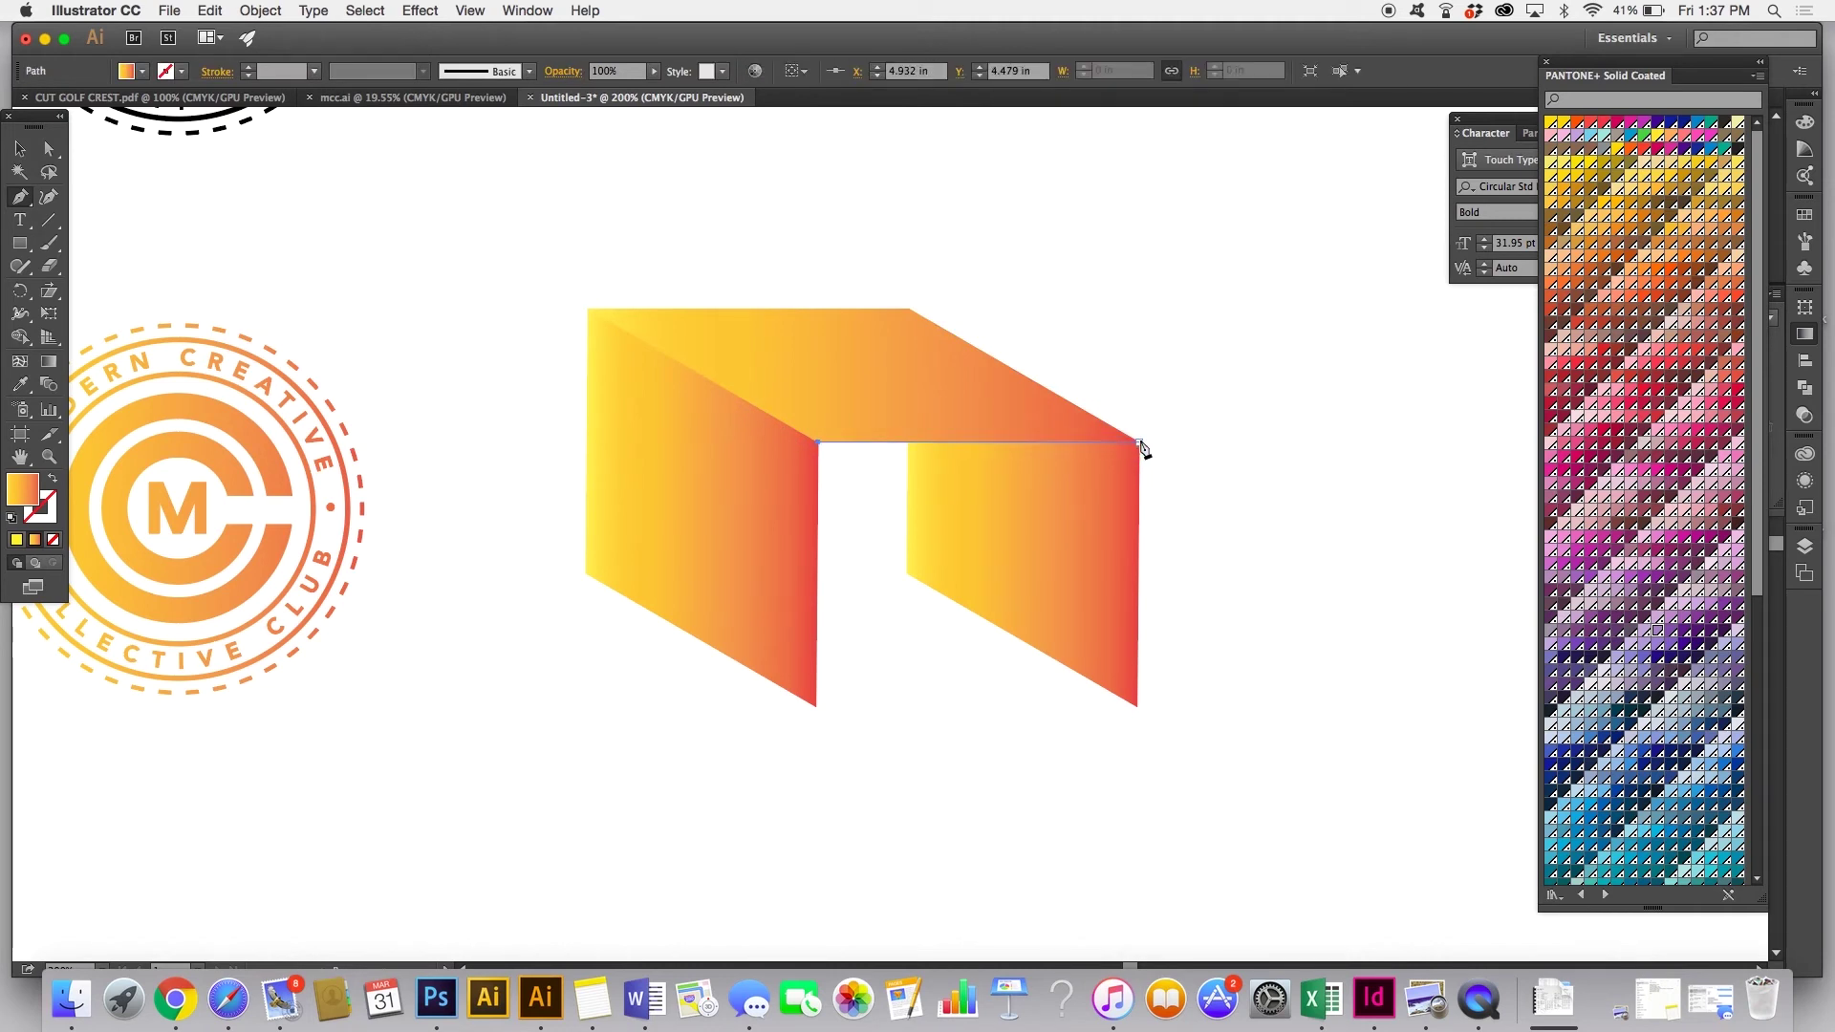
click(1140, 443)
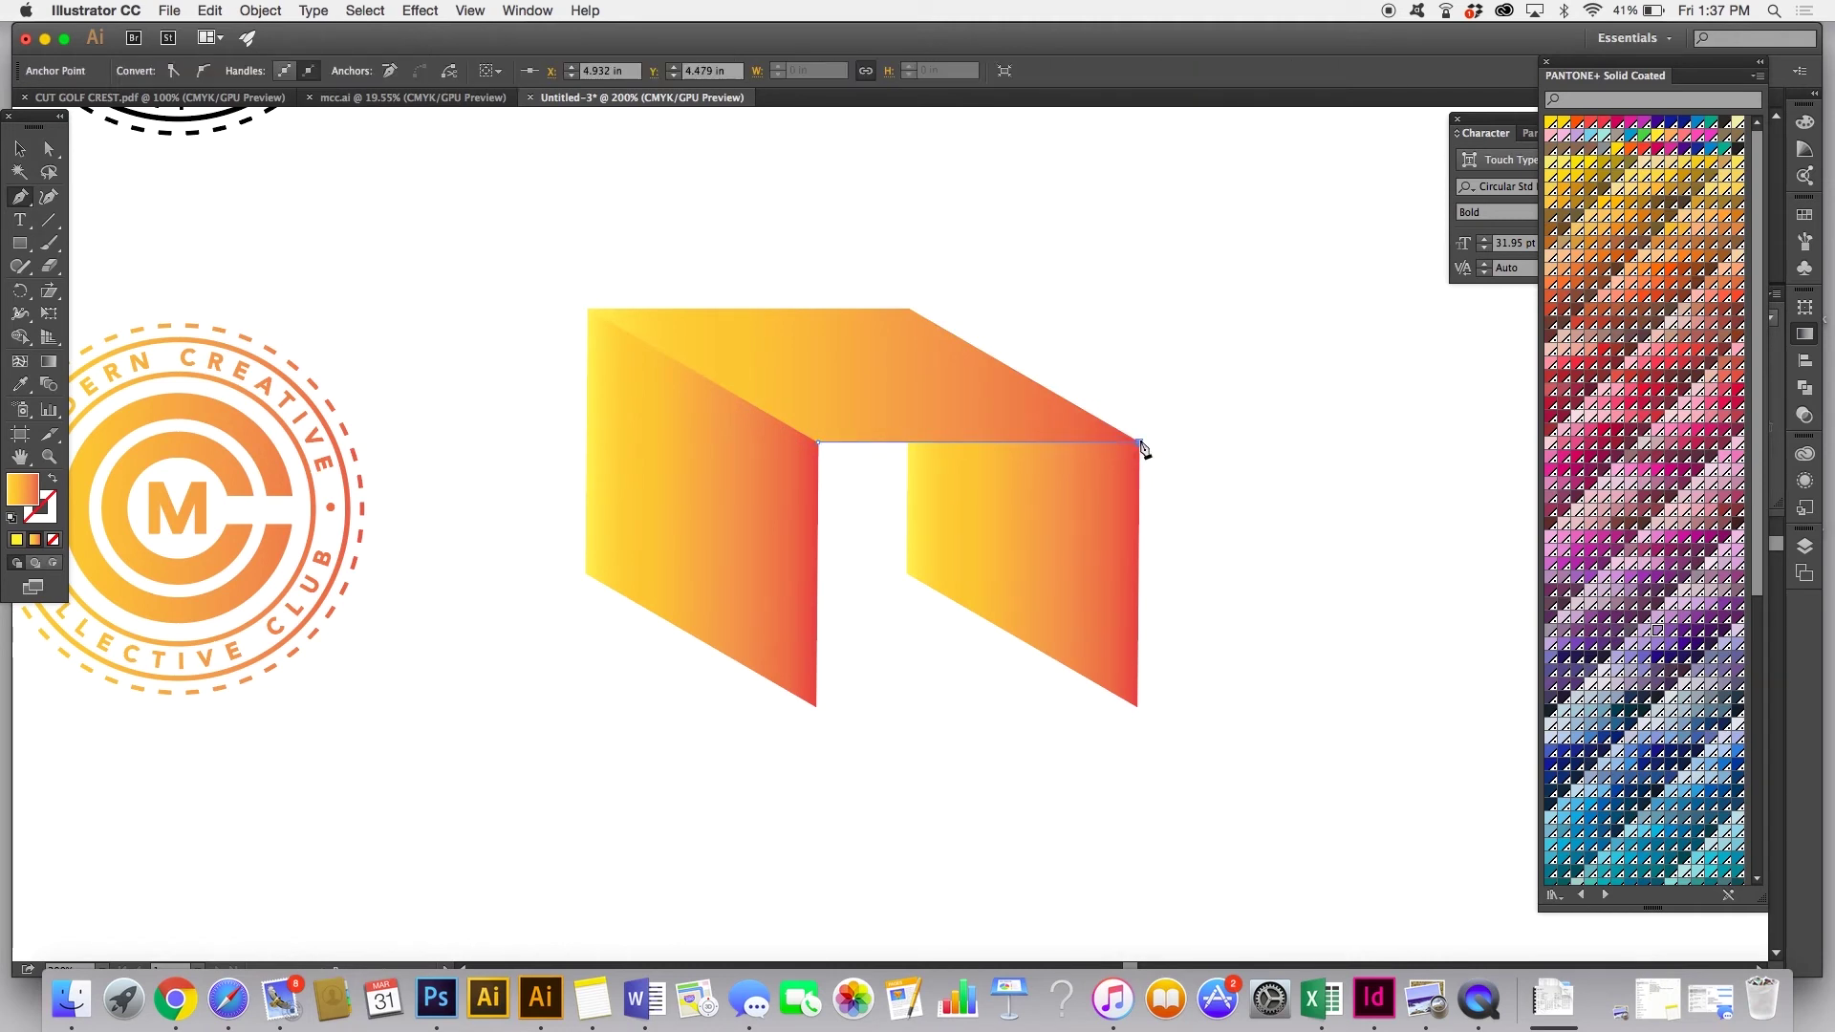
click(1138, 707)
click(818, 708)
key(ctrl+z)
click(817, 708)
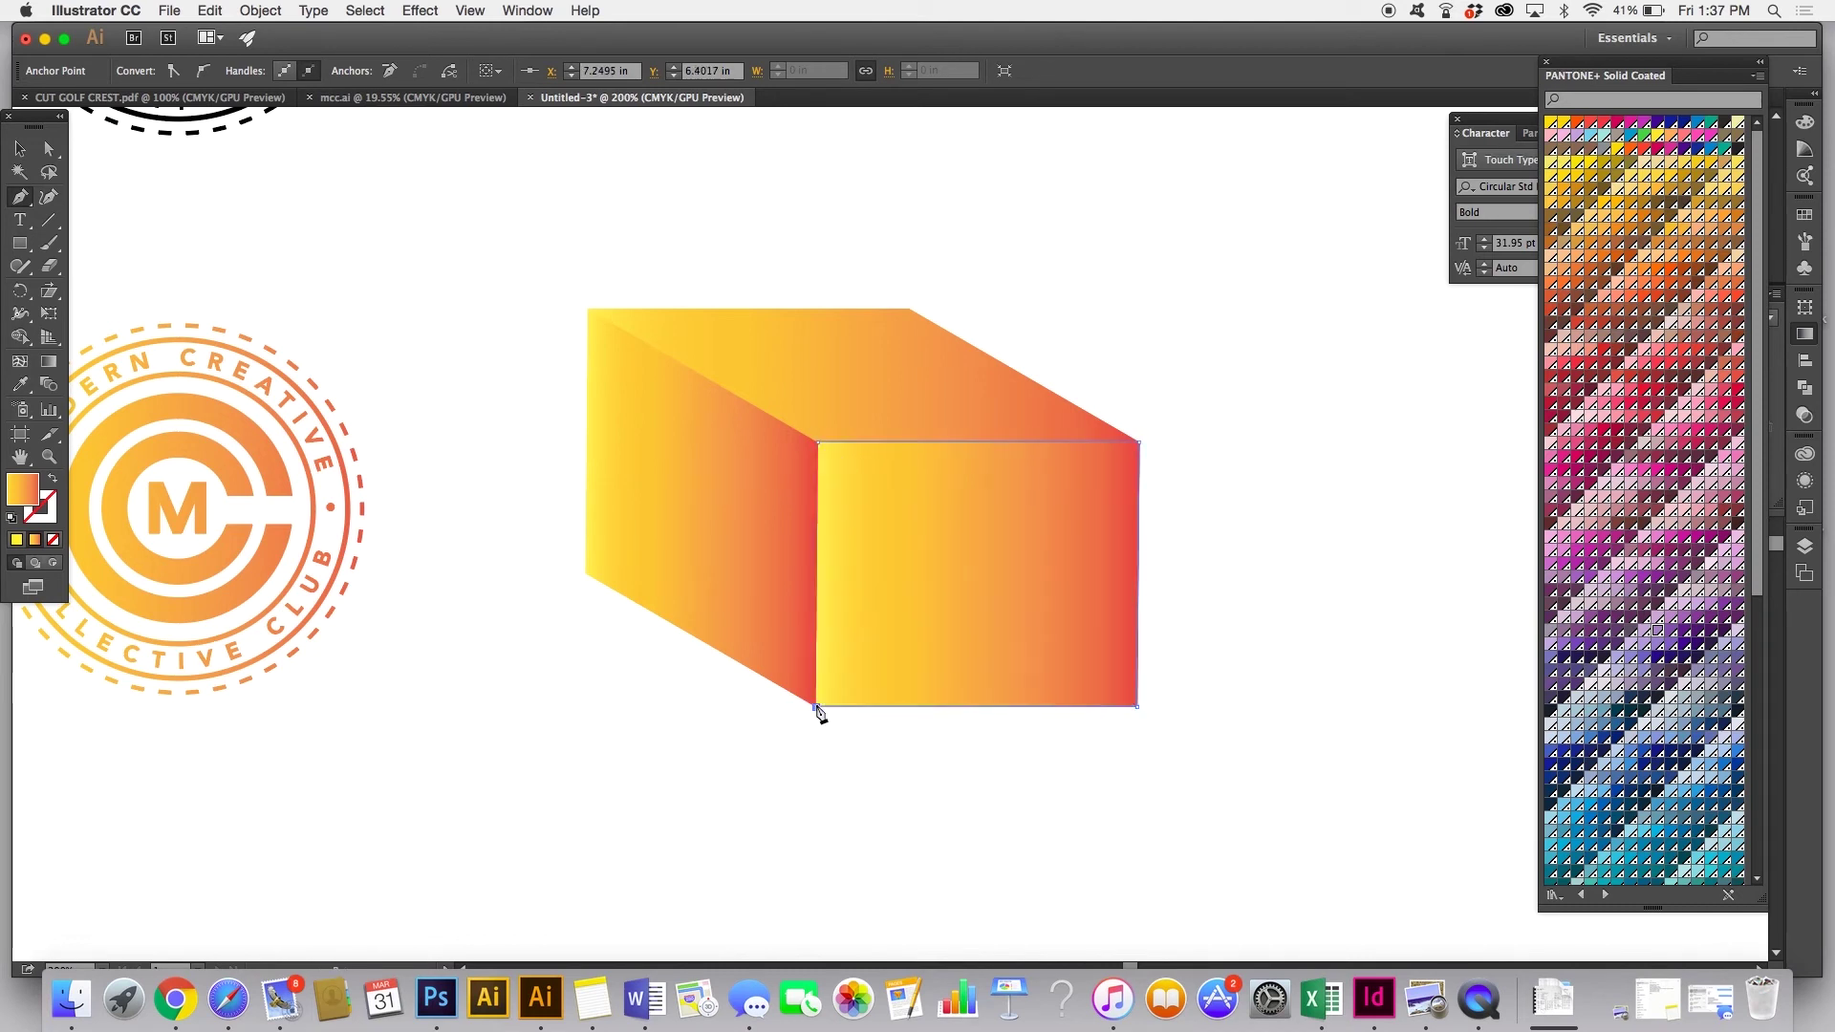
click(818, 443)
ctrl+click(705, 644)
ctrl+click(696, 768)
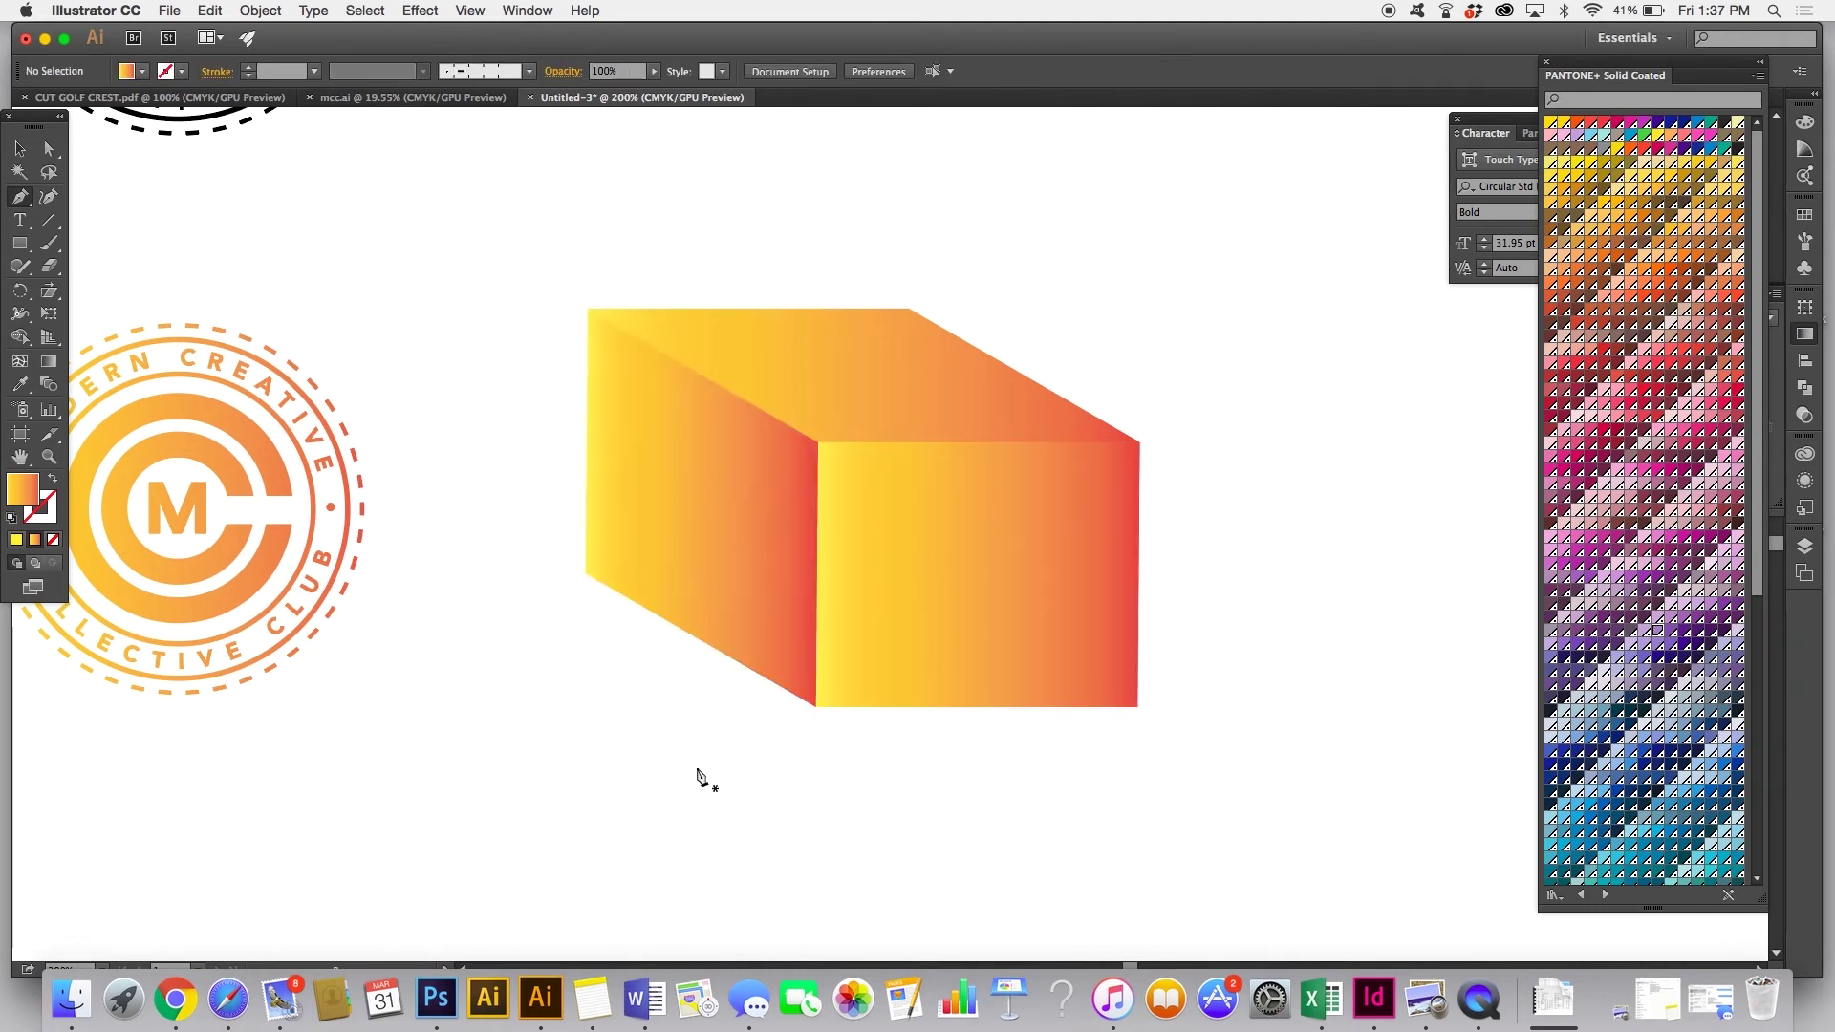
Step: Examine the gradient radial burst up close and compare it with the badge and box at 100% zoom
key(super+1)
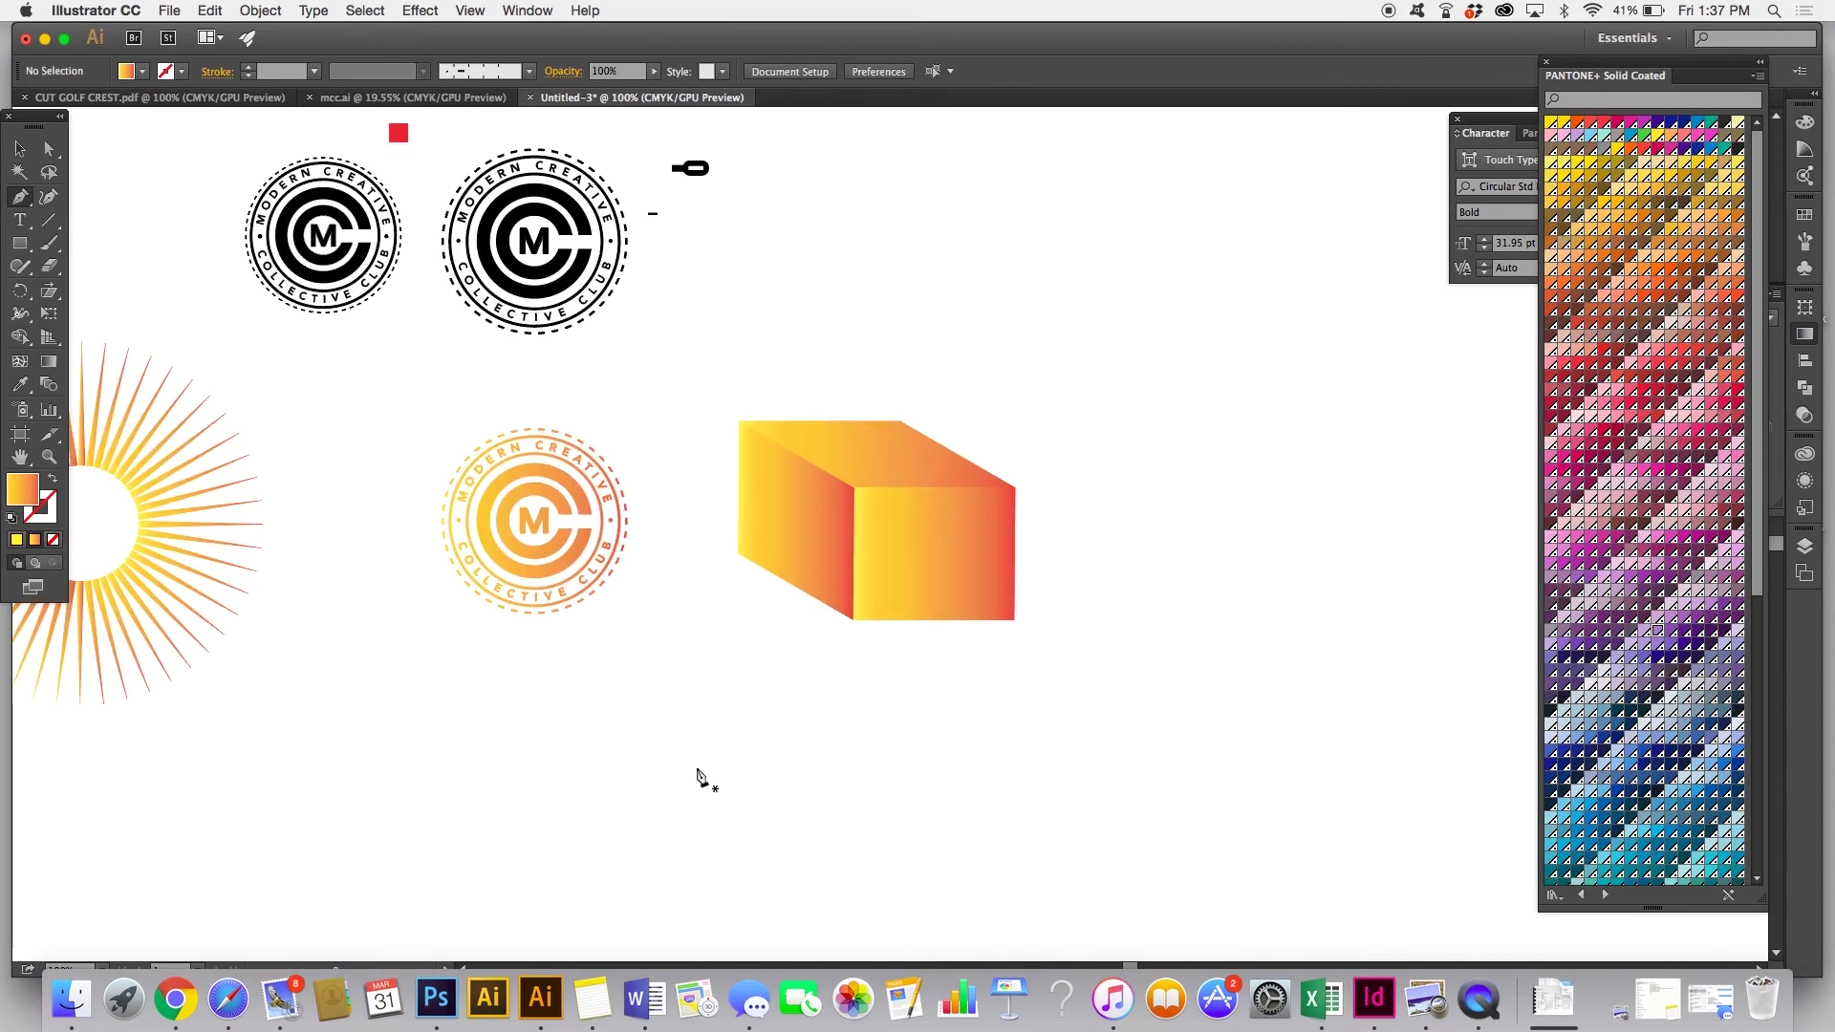
scroll(904, 687, left, 10)
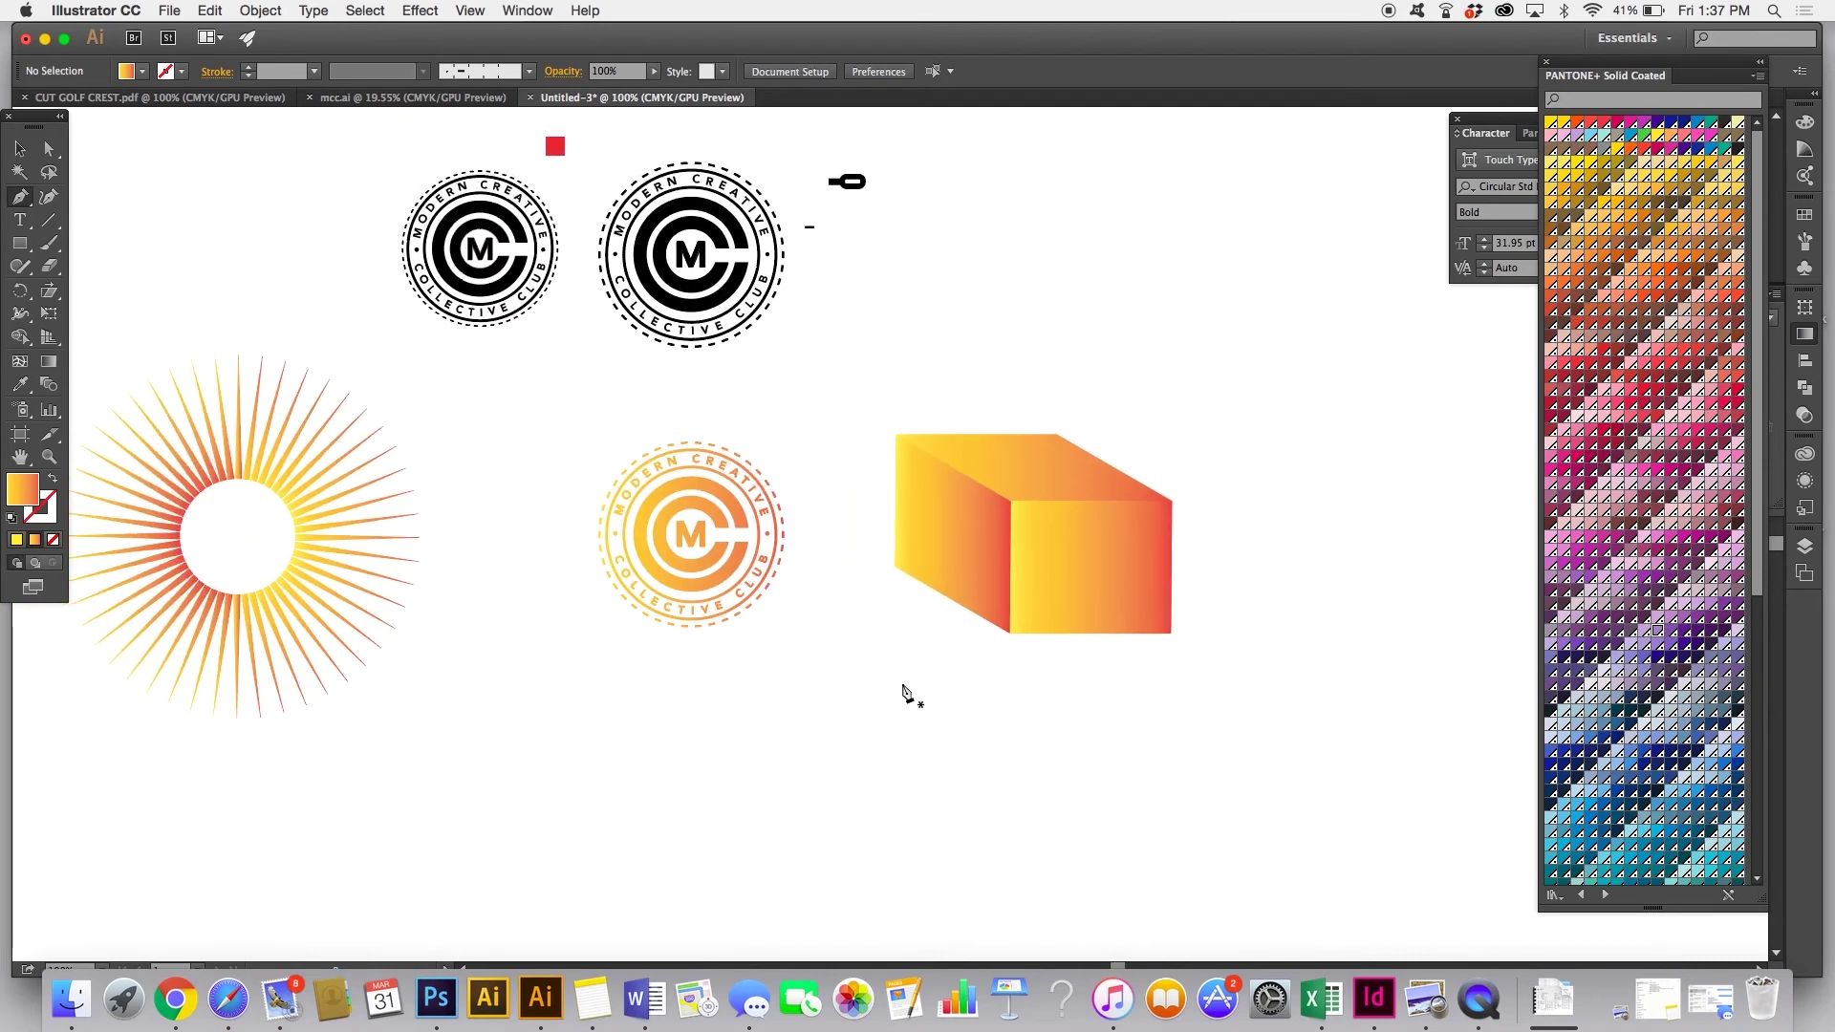
scroll(902, 689, left, 3)
scroll(903, 688, up, 5)
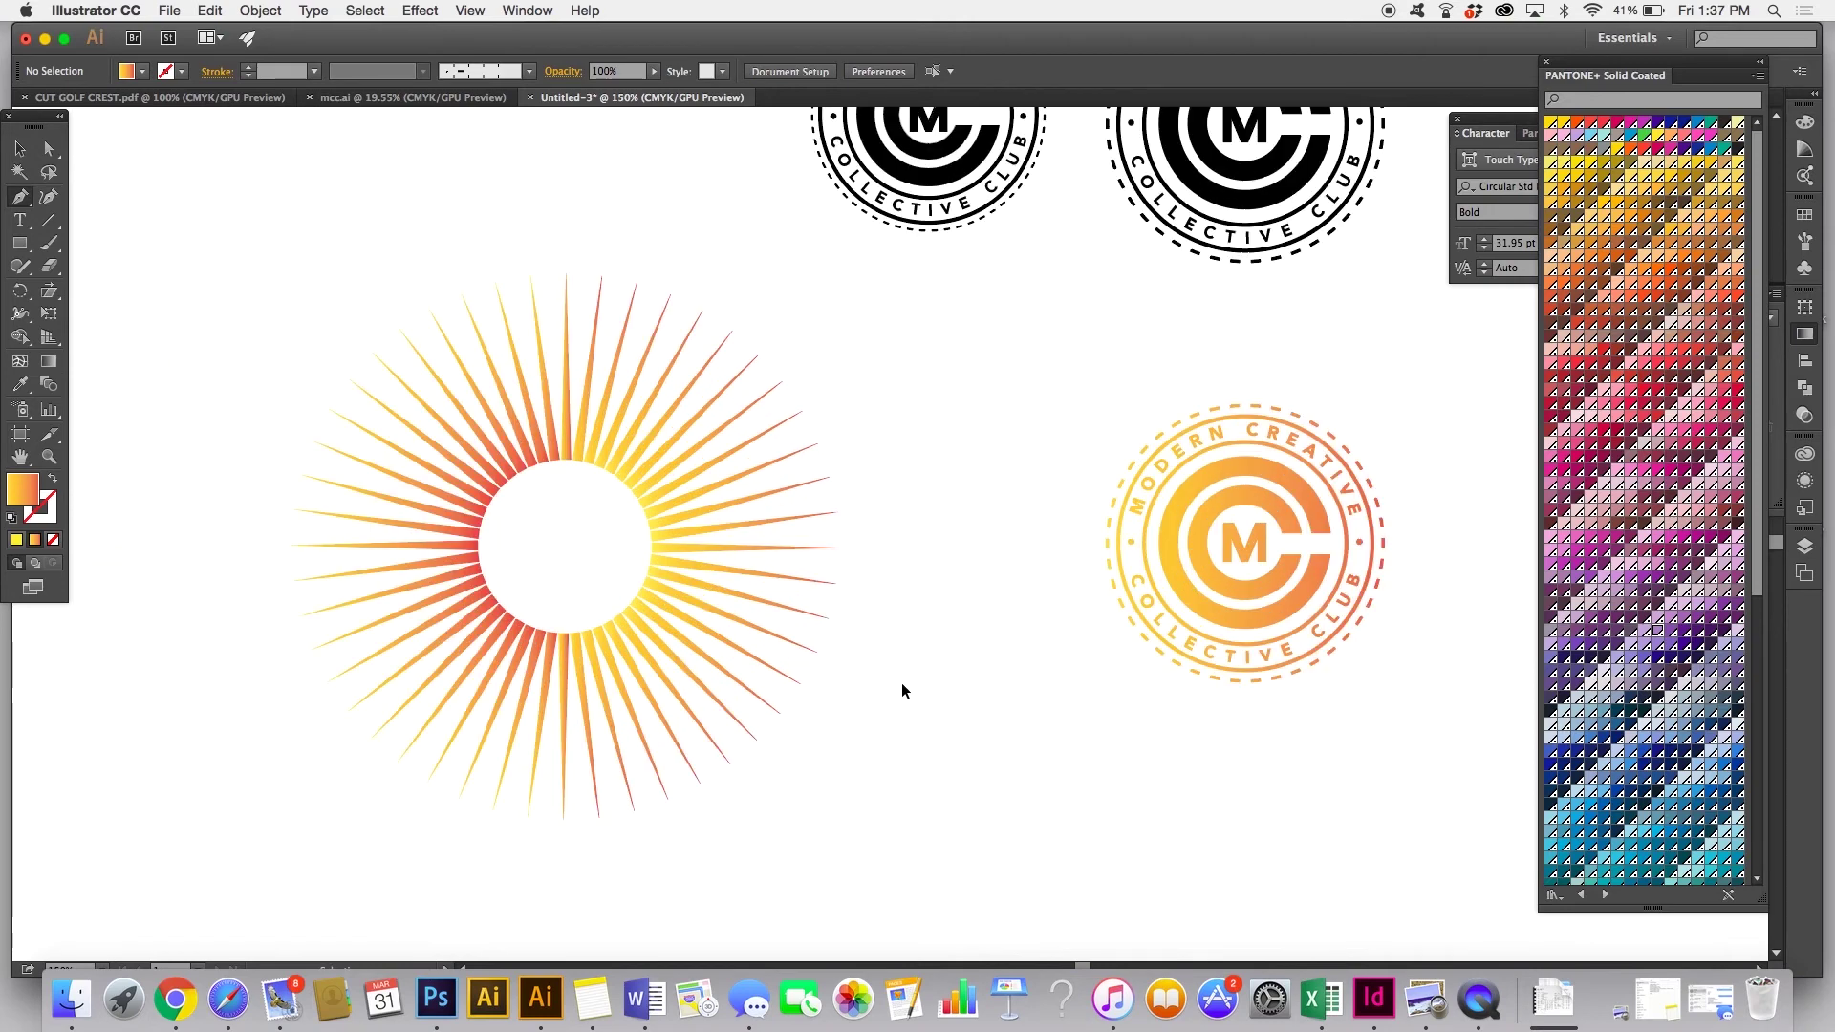
scroll(903, 688, left, 12)
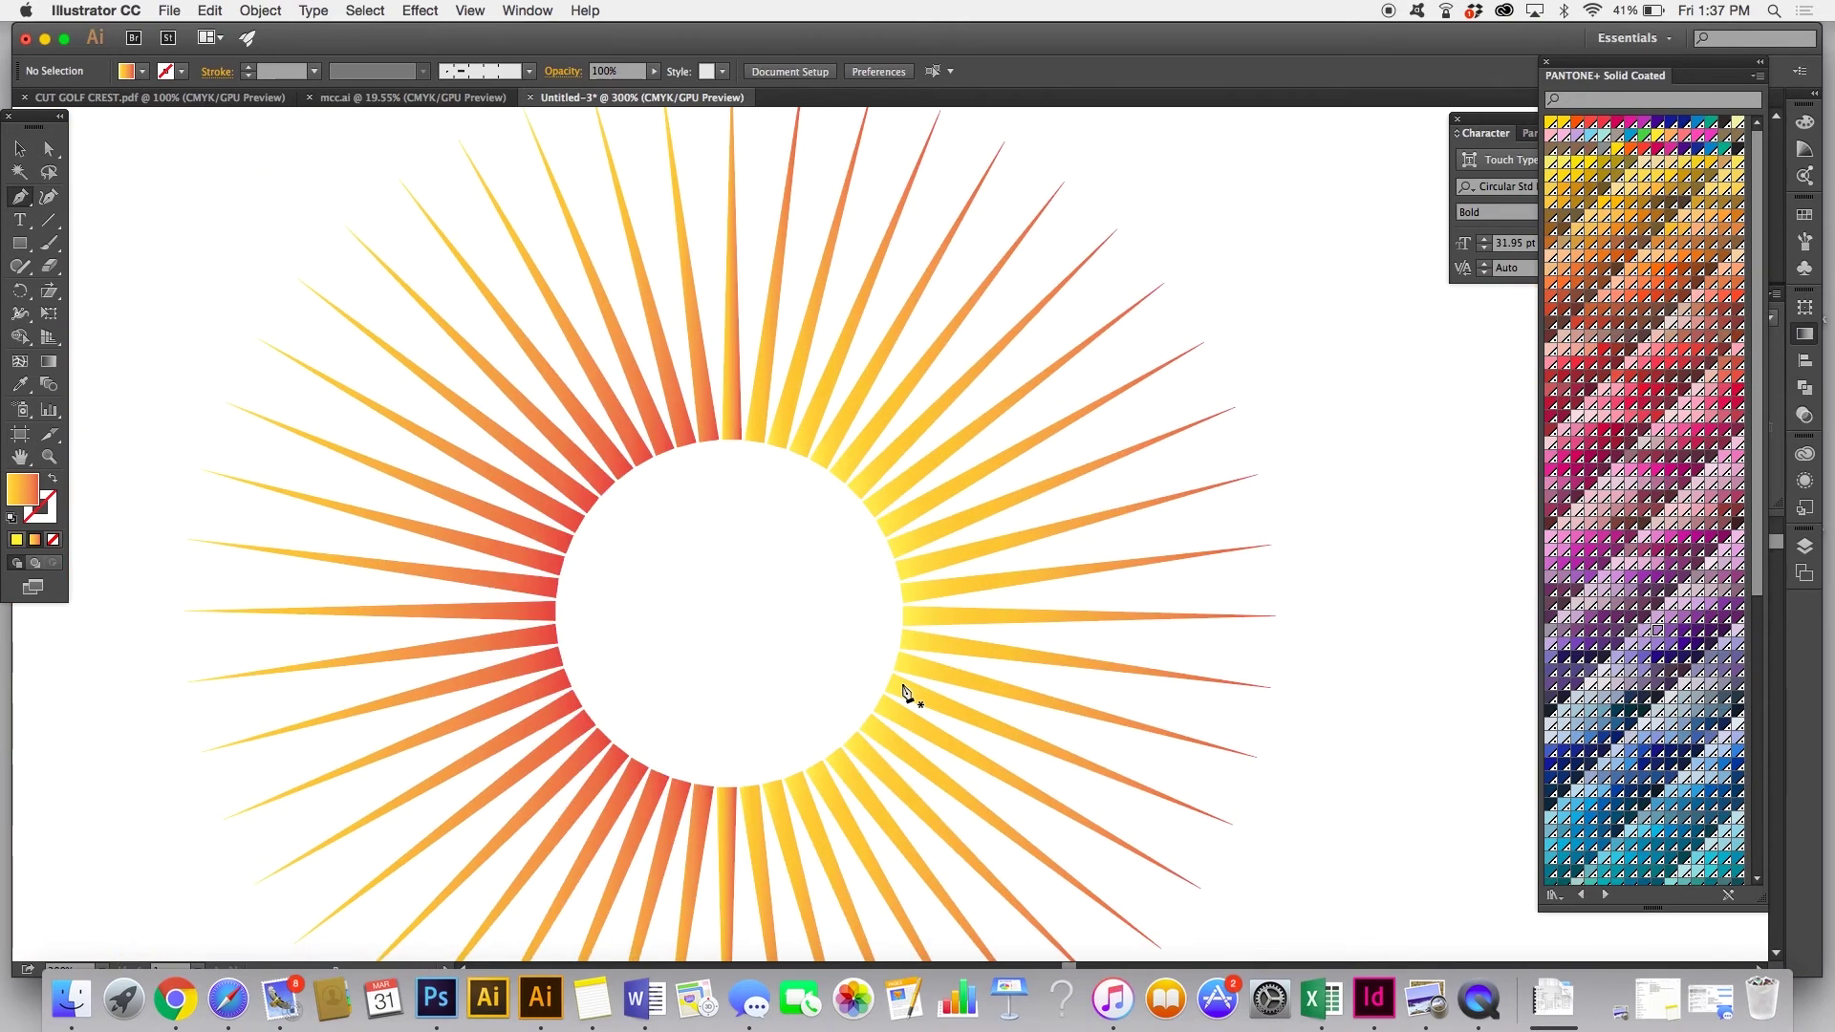
key(super+1)
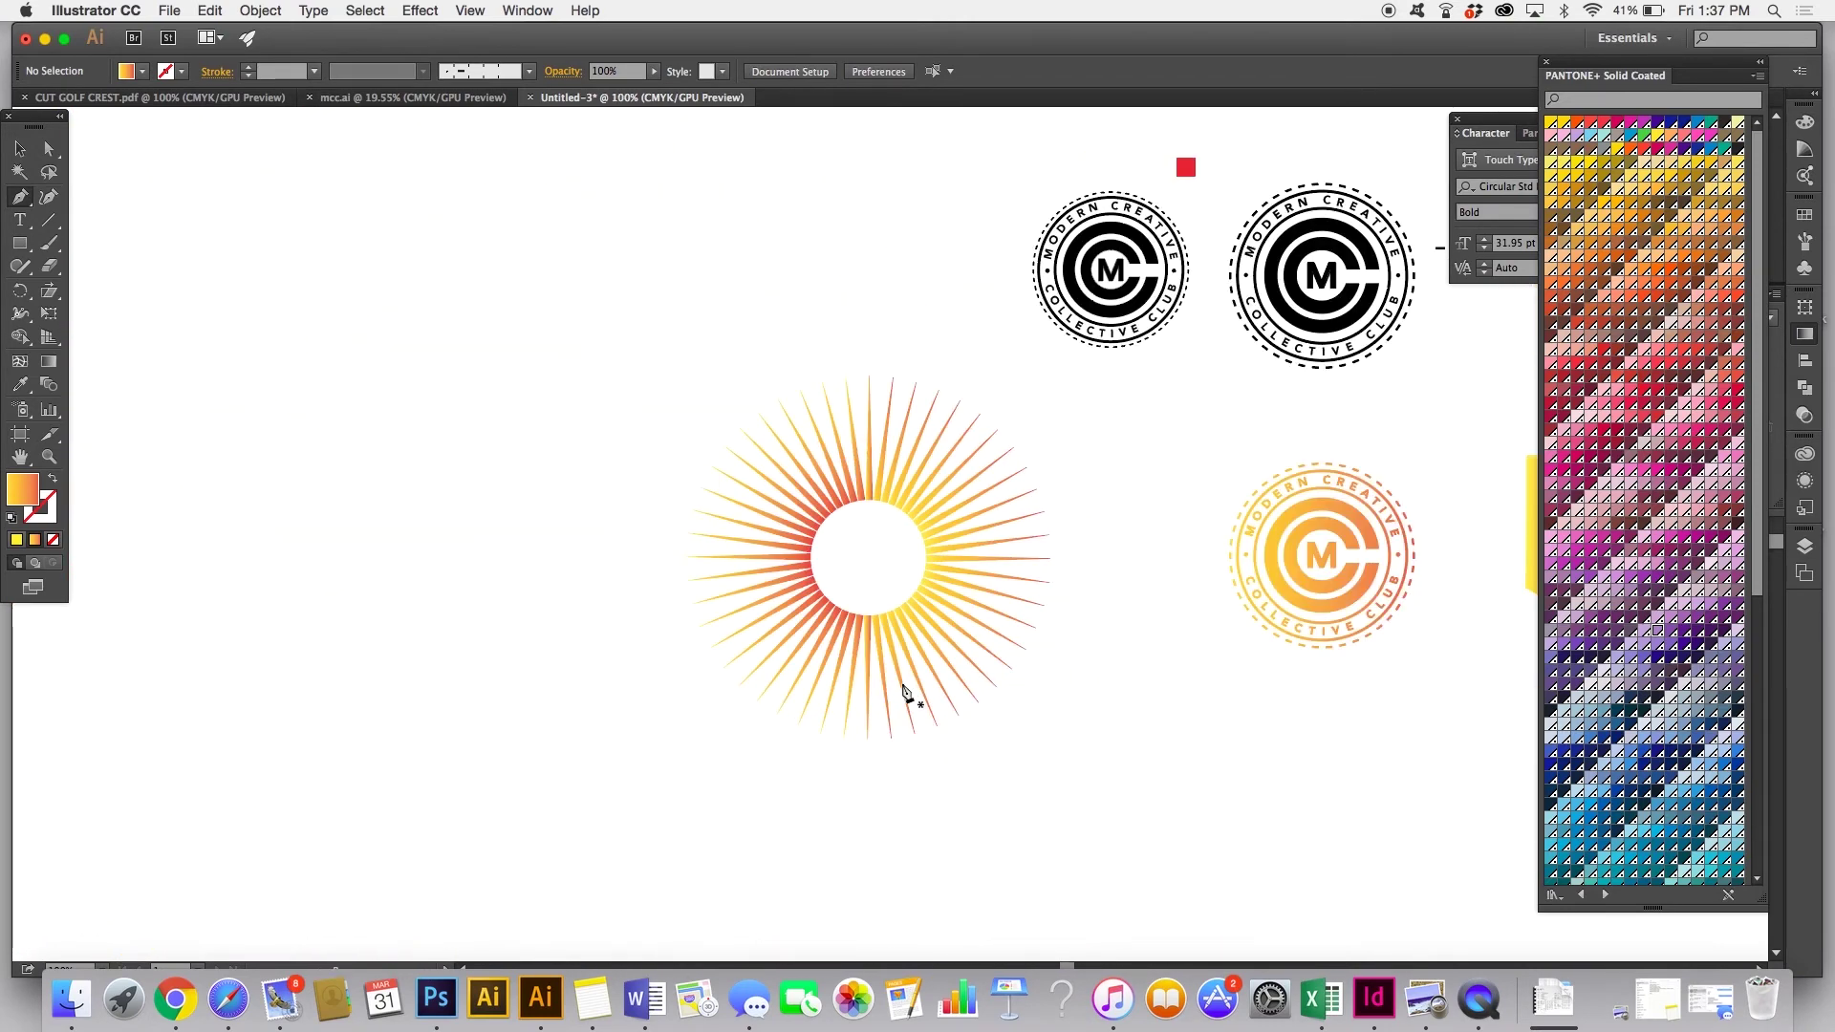
scroll(411, 431, right, 7)
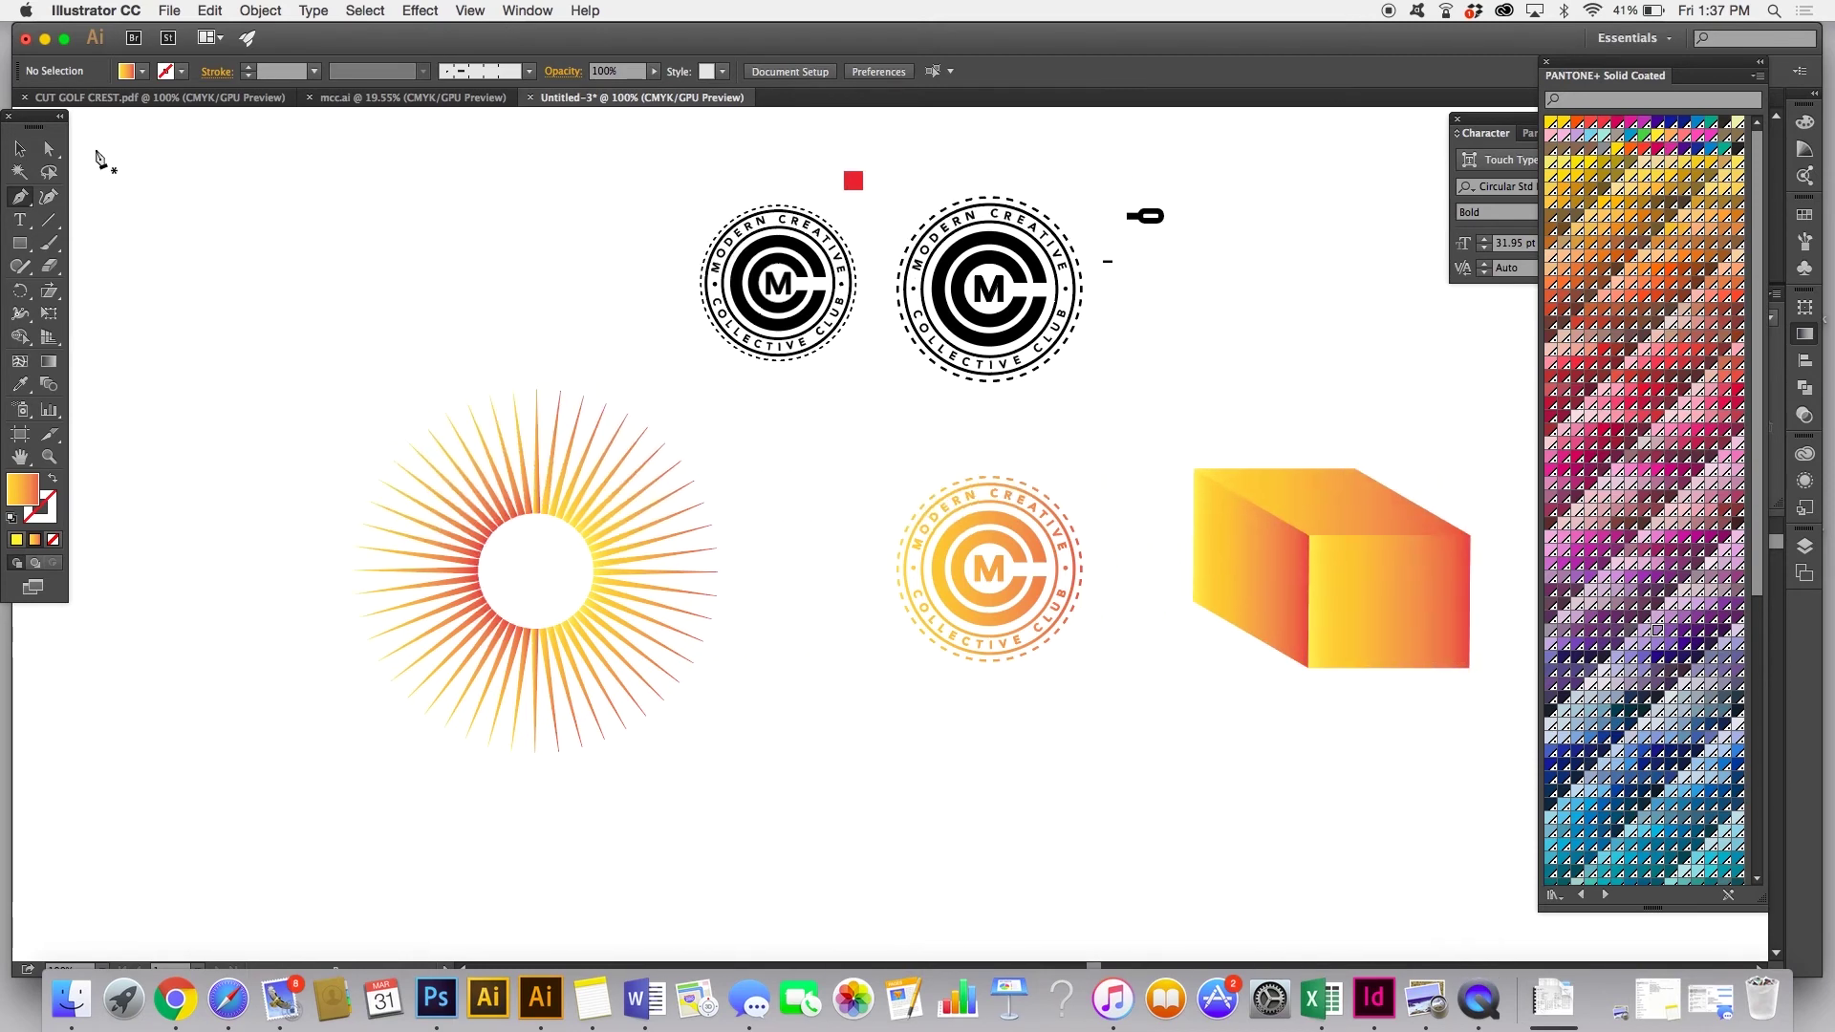
Step: Select all gradient-filled artwork with the Magic Wand, fill it with solid green, and deselect it
click(18, 175)
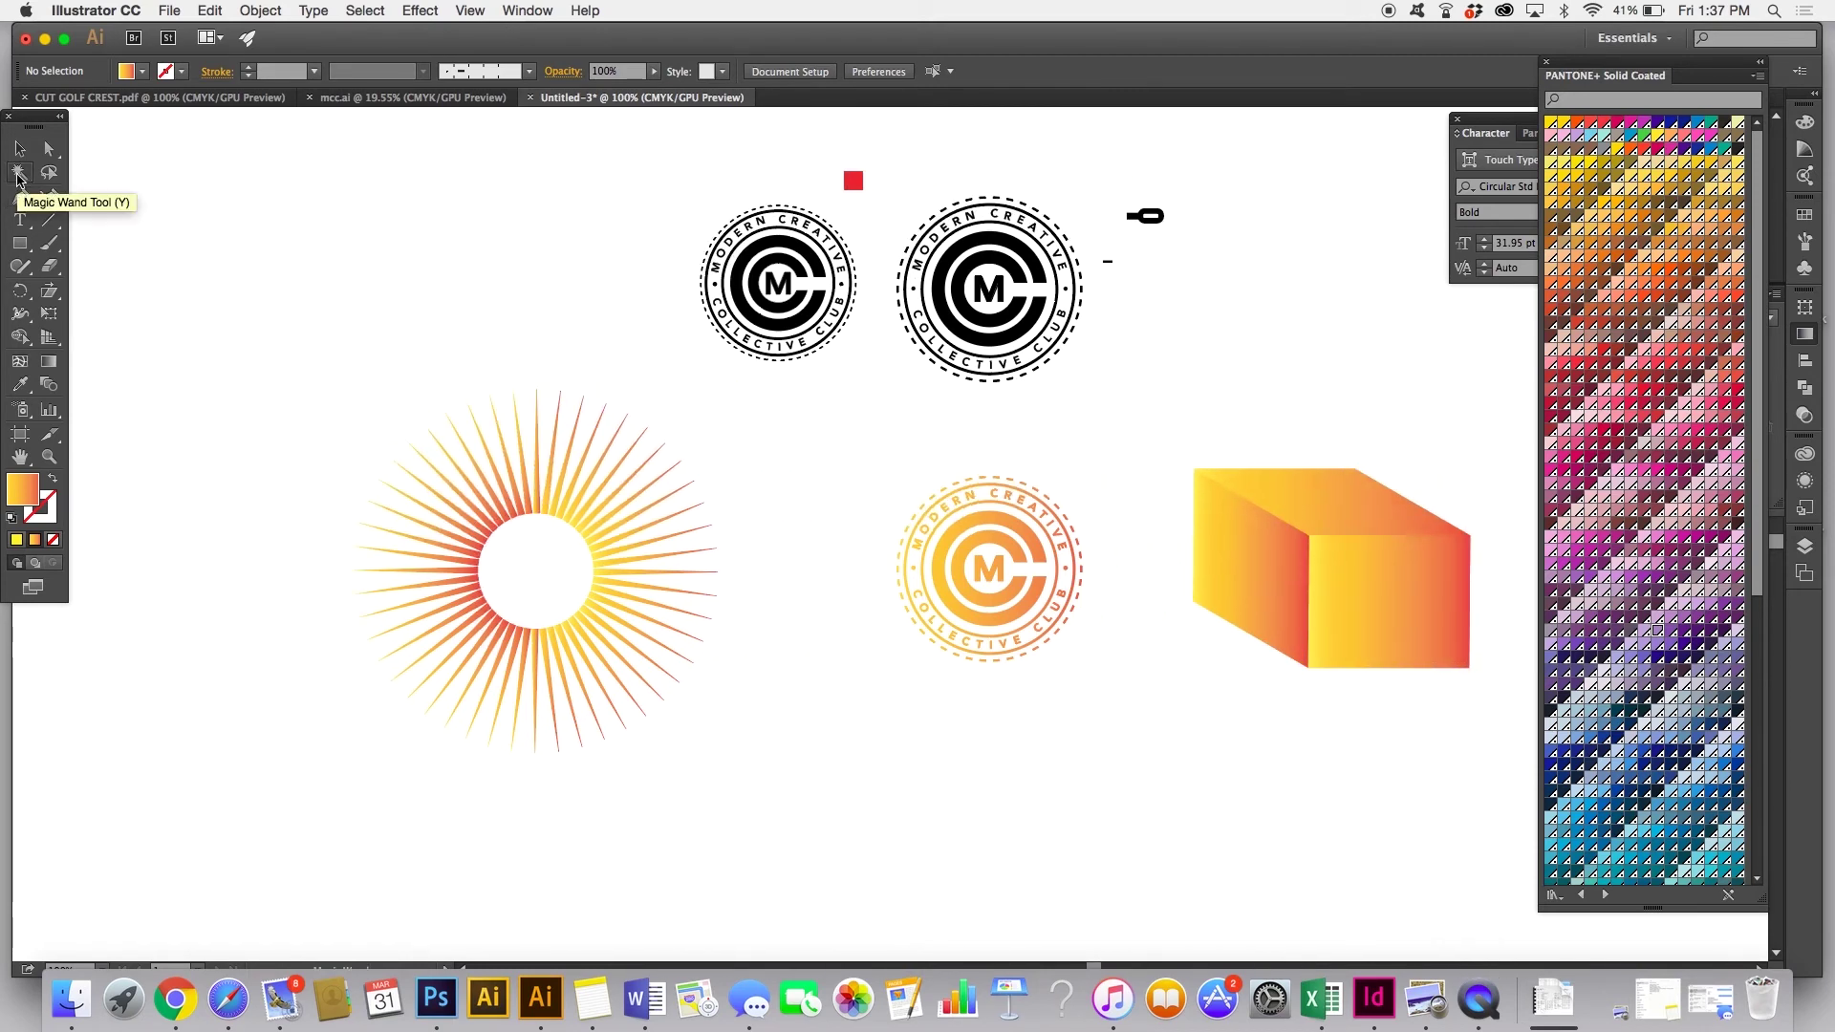
click(548, 471)
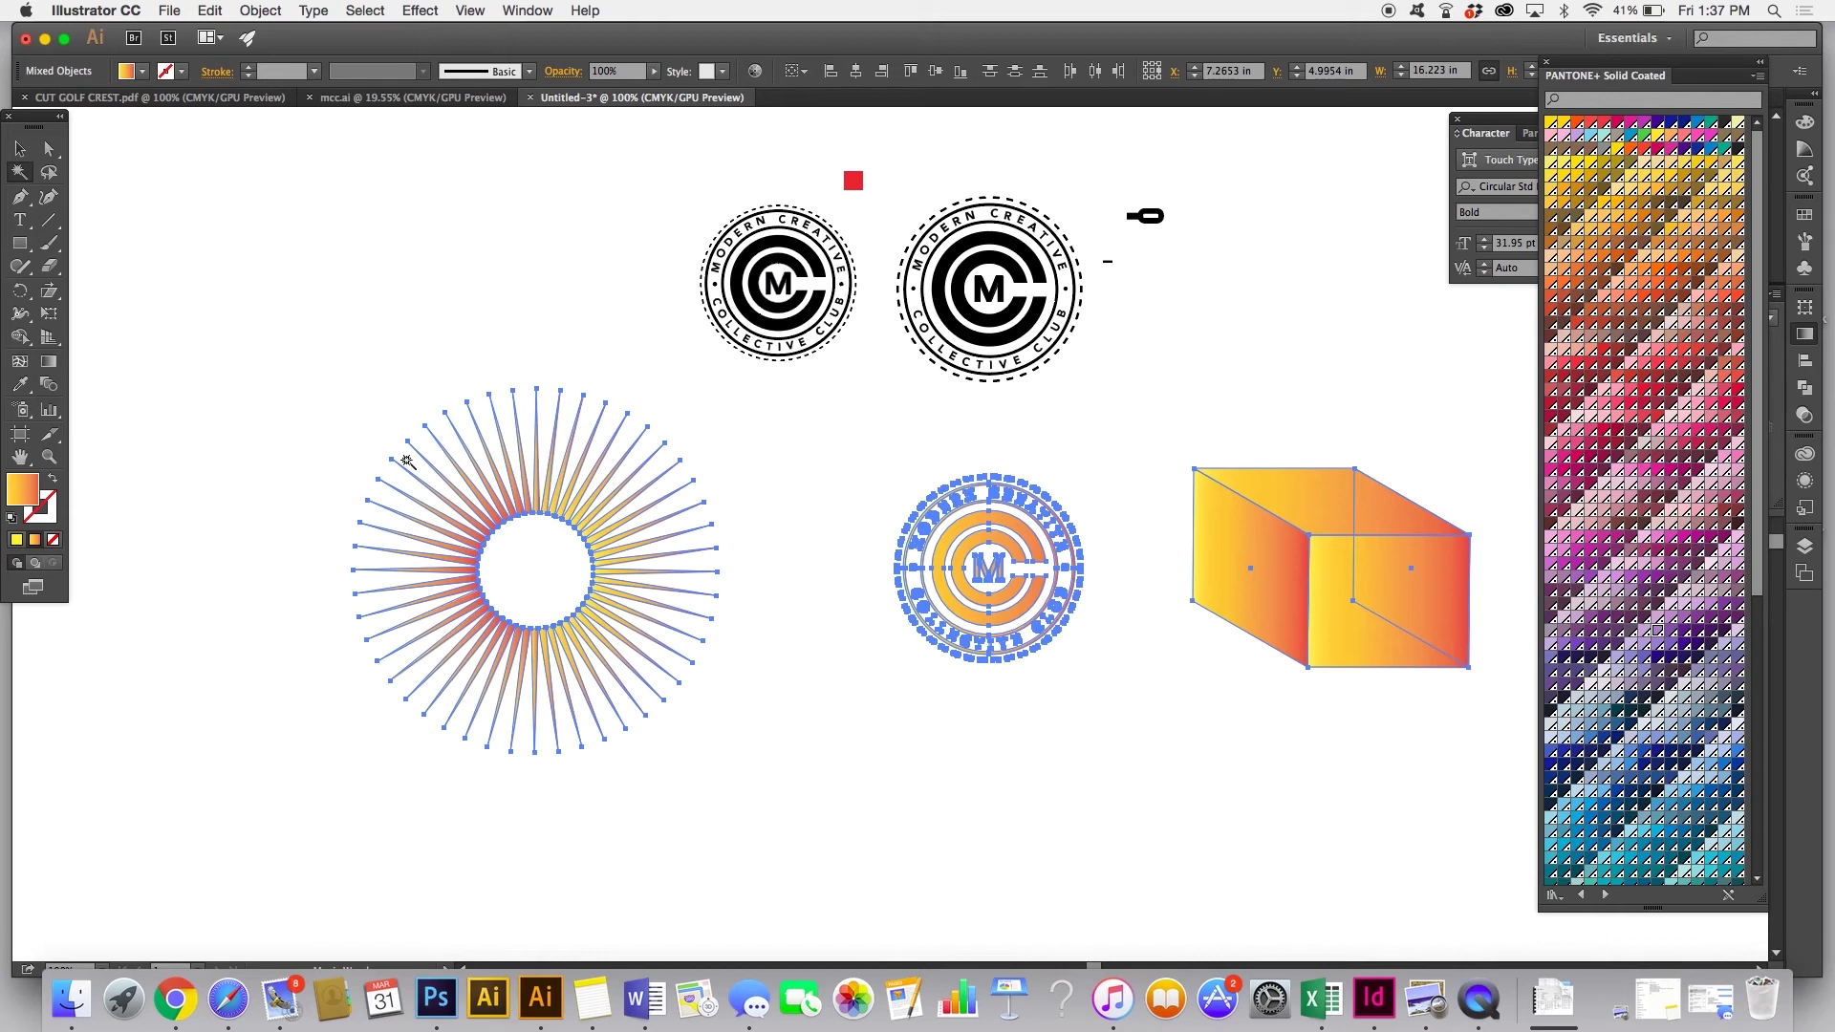
click(140, 76)
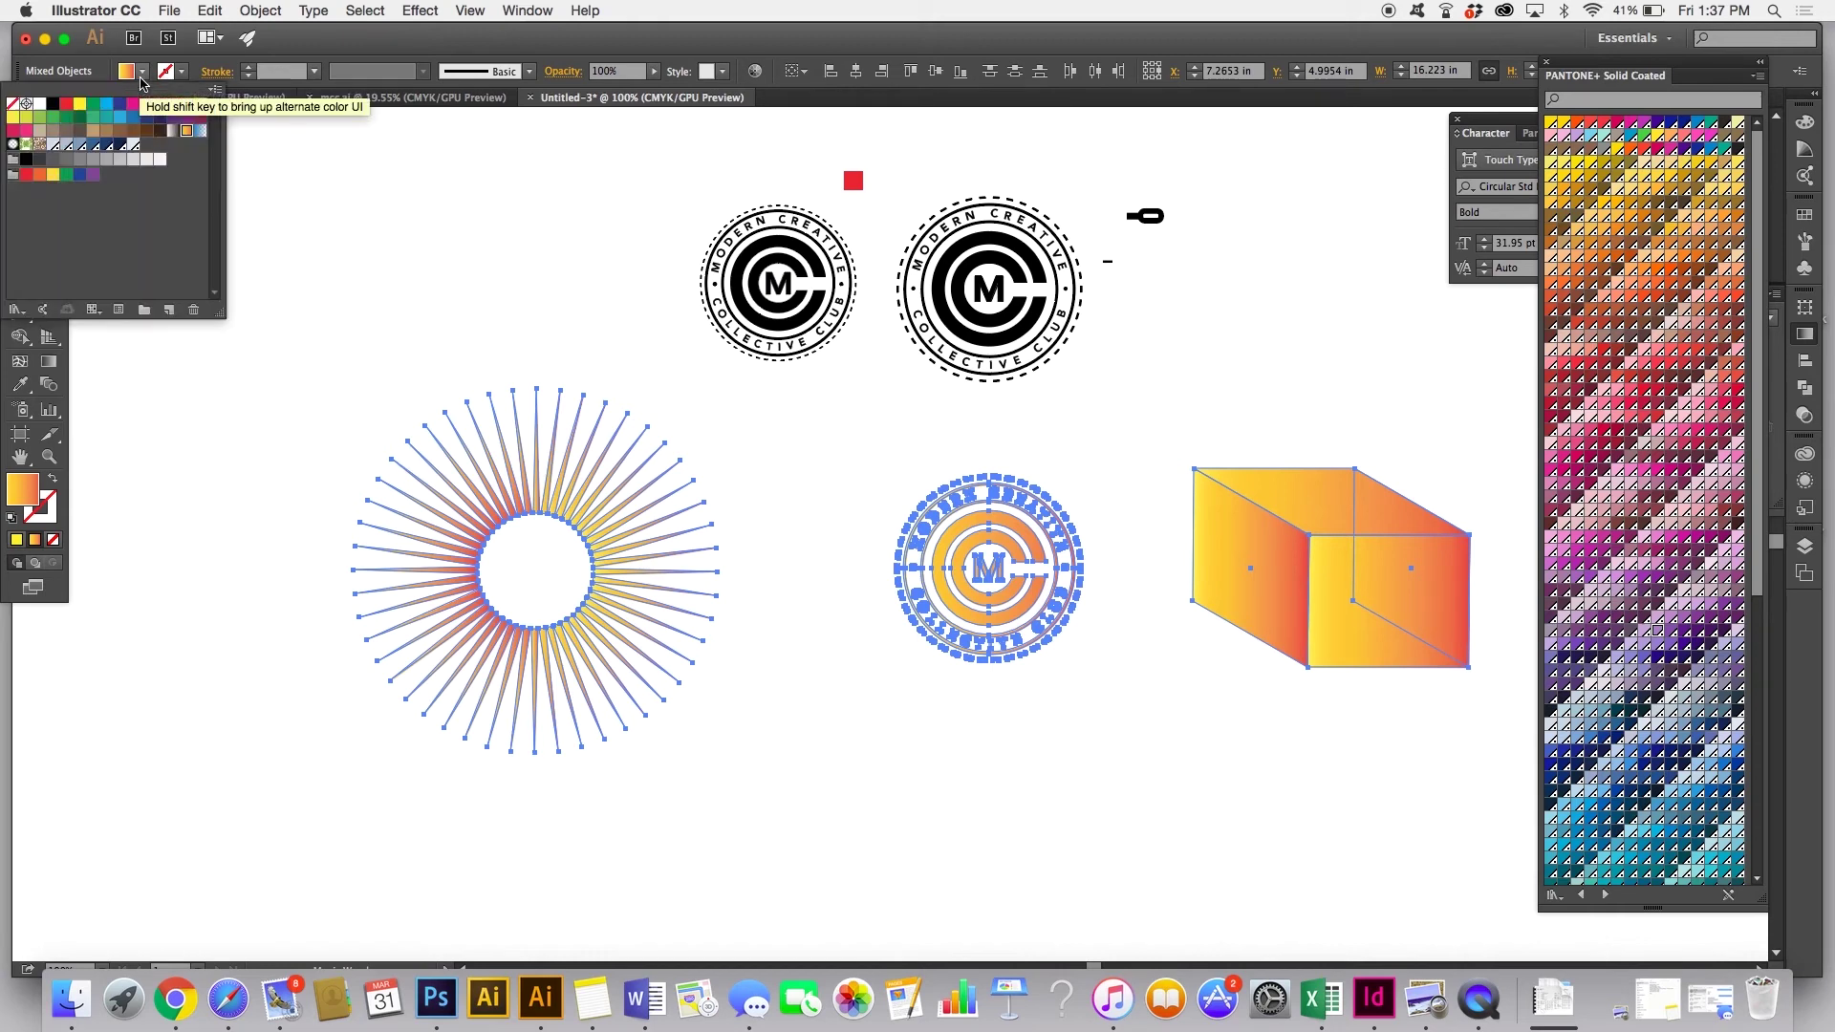
click(91, 107)
click(409, 283)
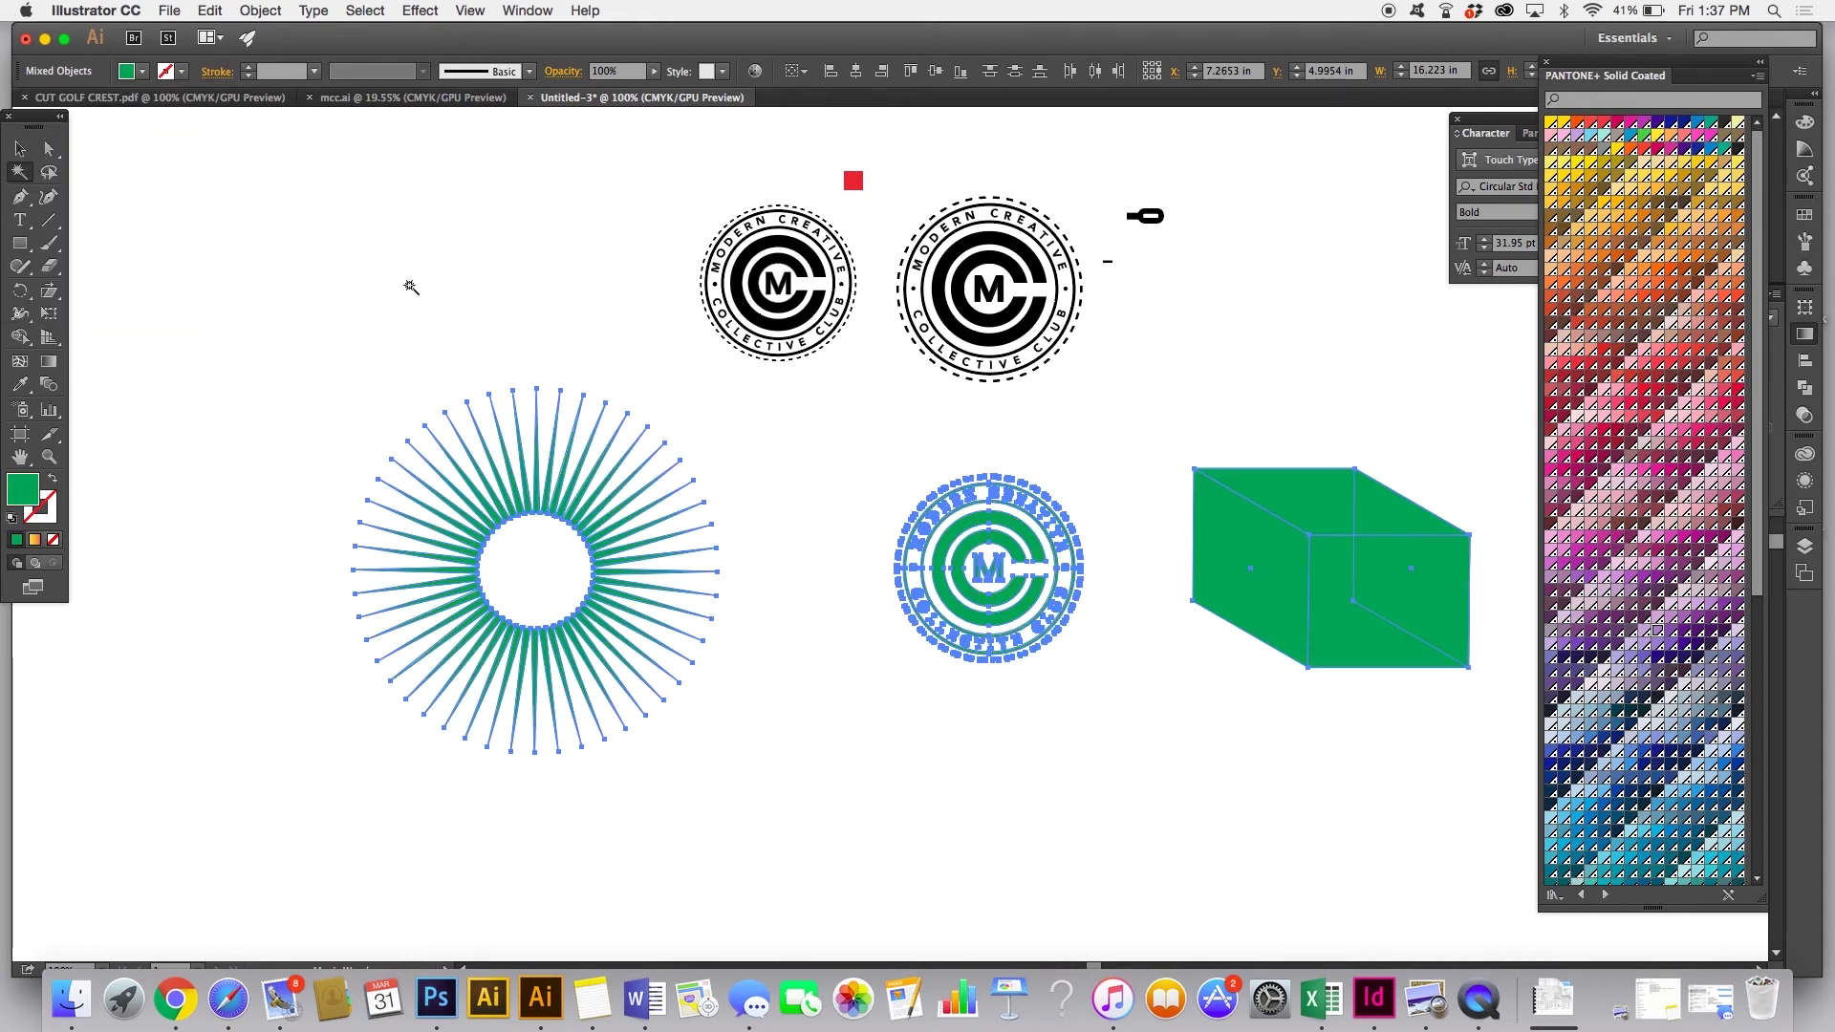
click(409, 283)
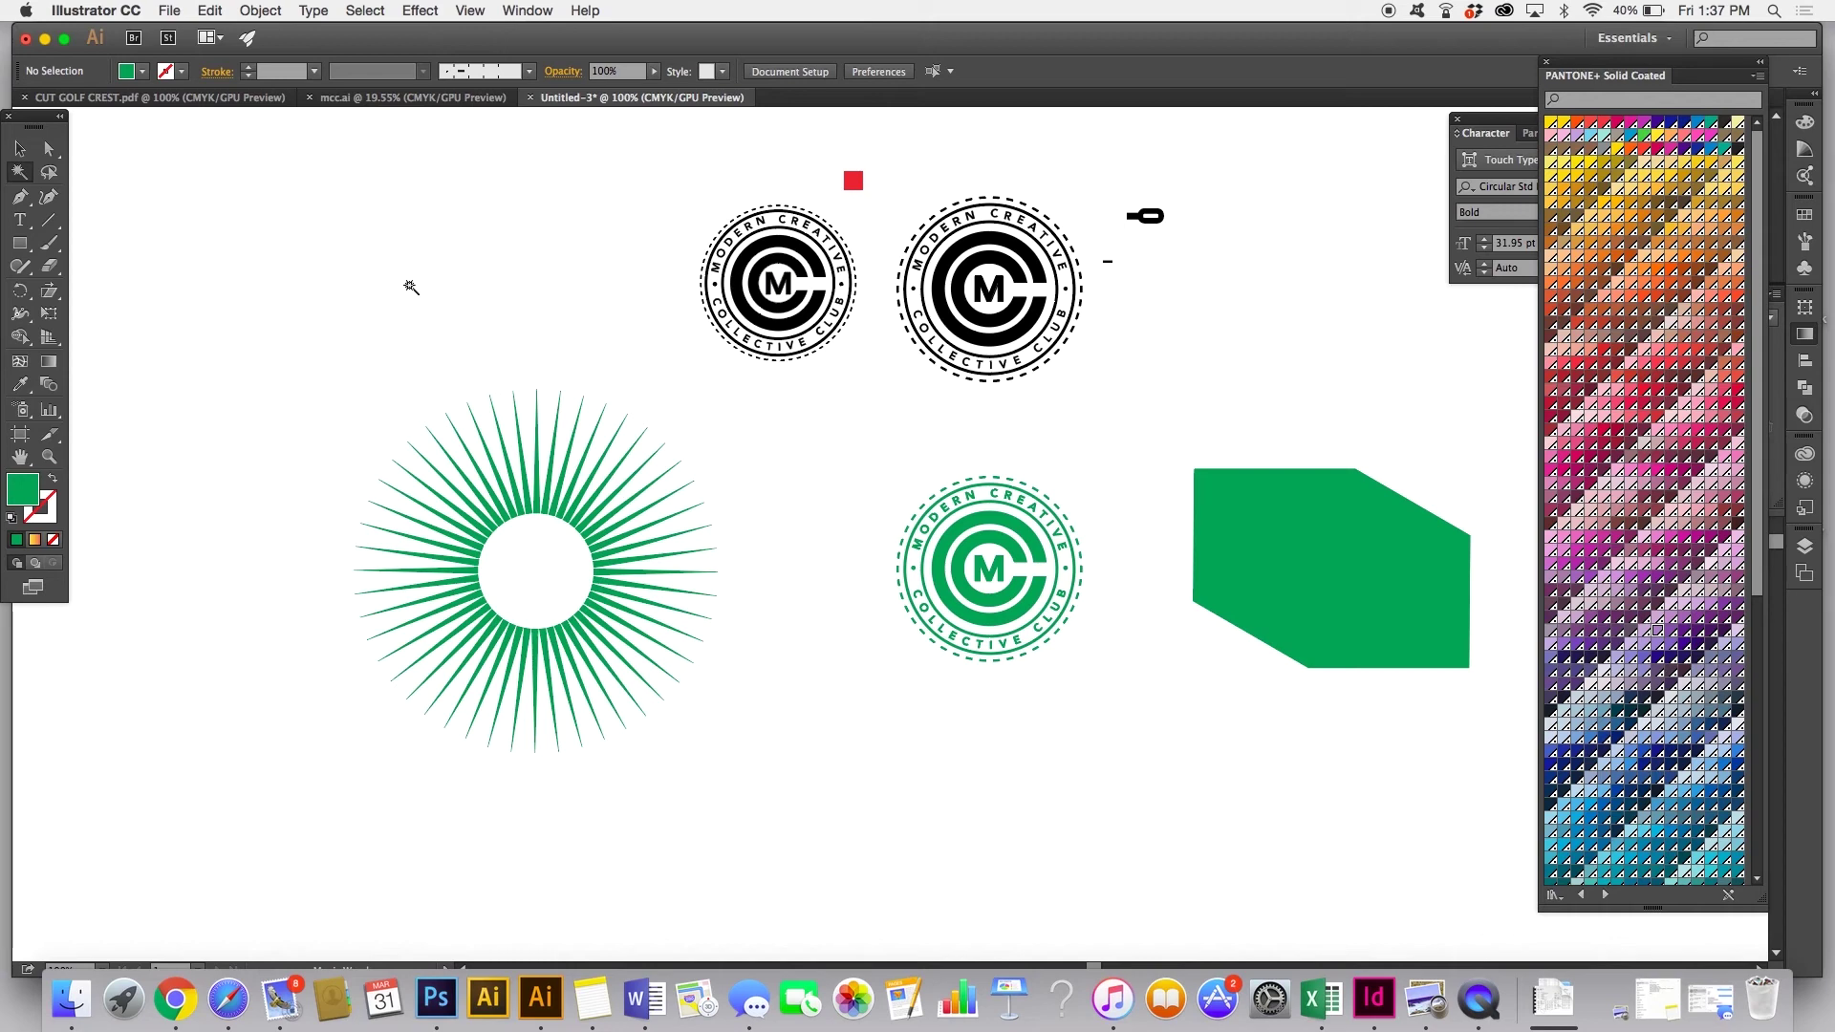
Step: Examine the green badge up close with the Eyedropper tool active and look through the fill swatches
scroll(409, 283, right, 3)
key(super+equal)
key(super+equal)
key(super+equal)
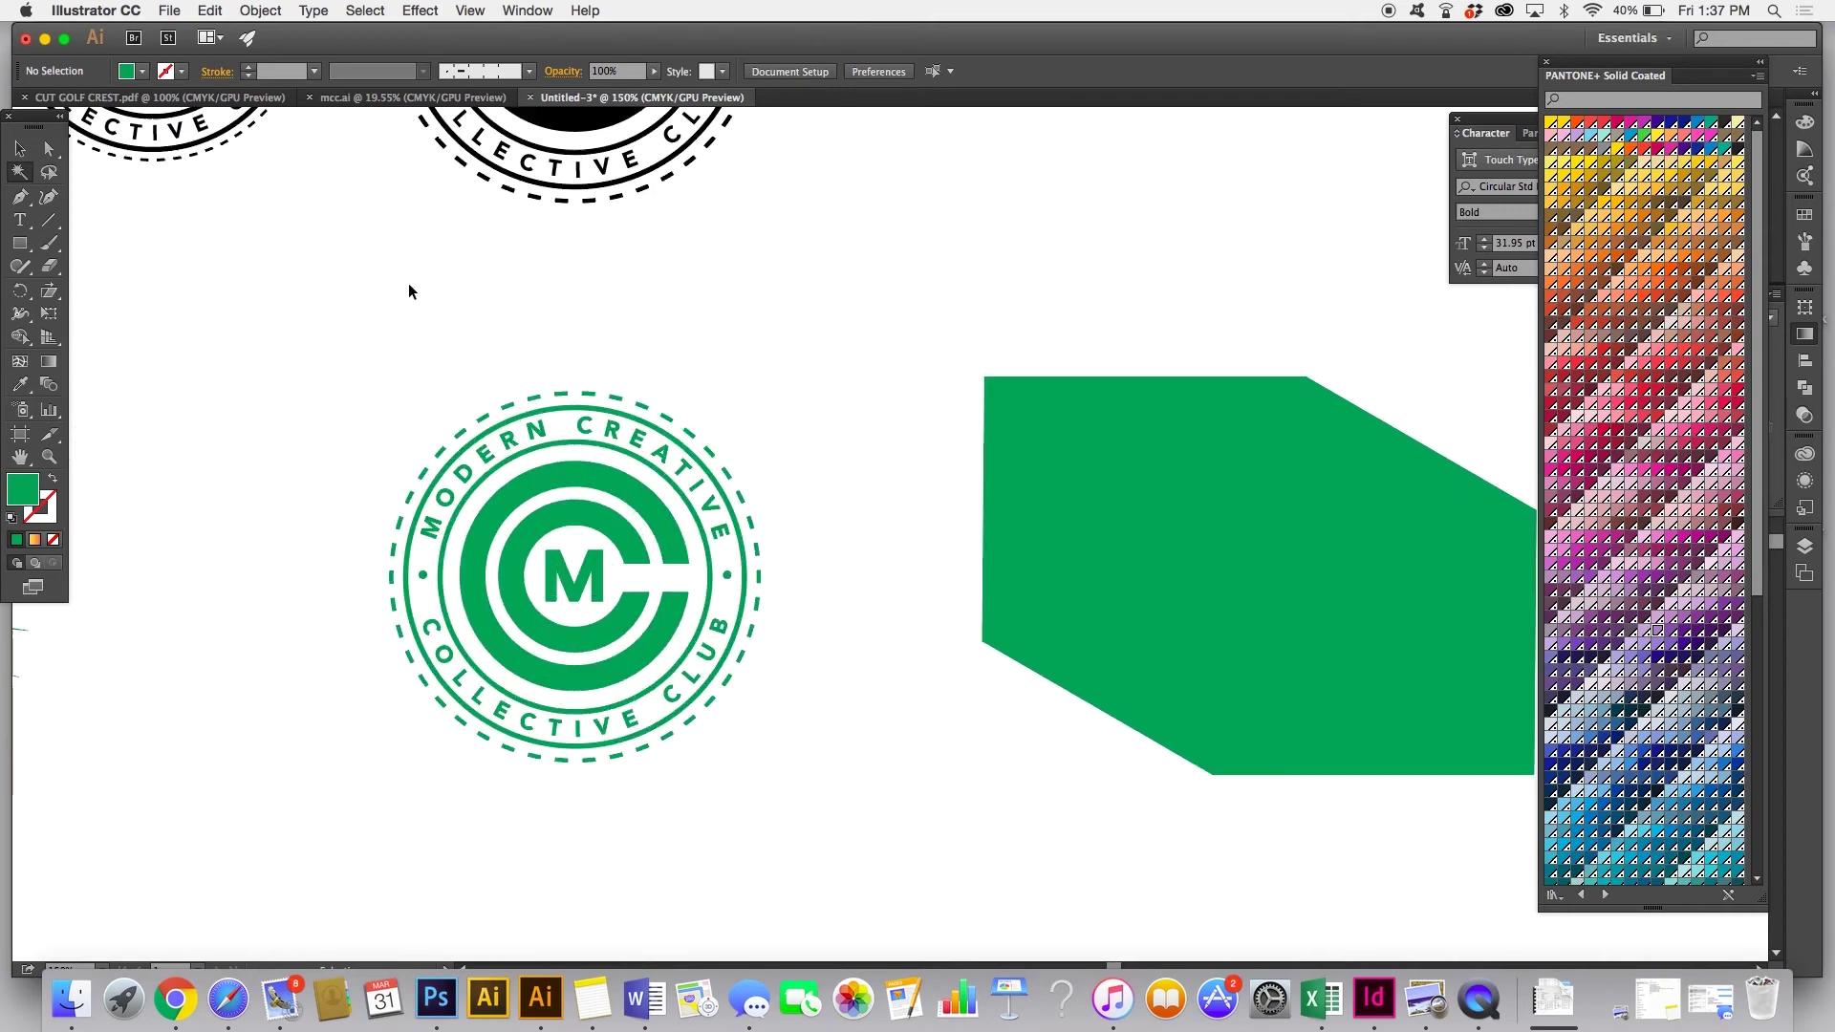
click(23, 385)
scroll(483, 442, left, 3)
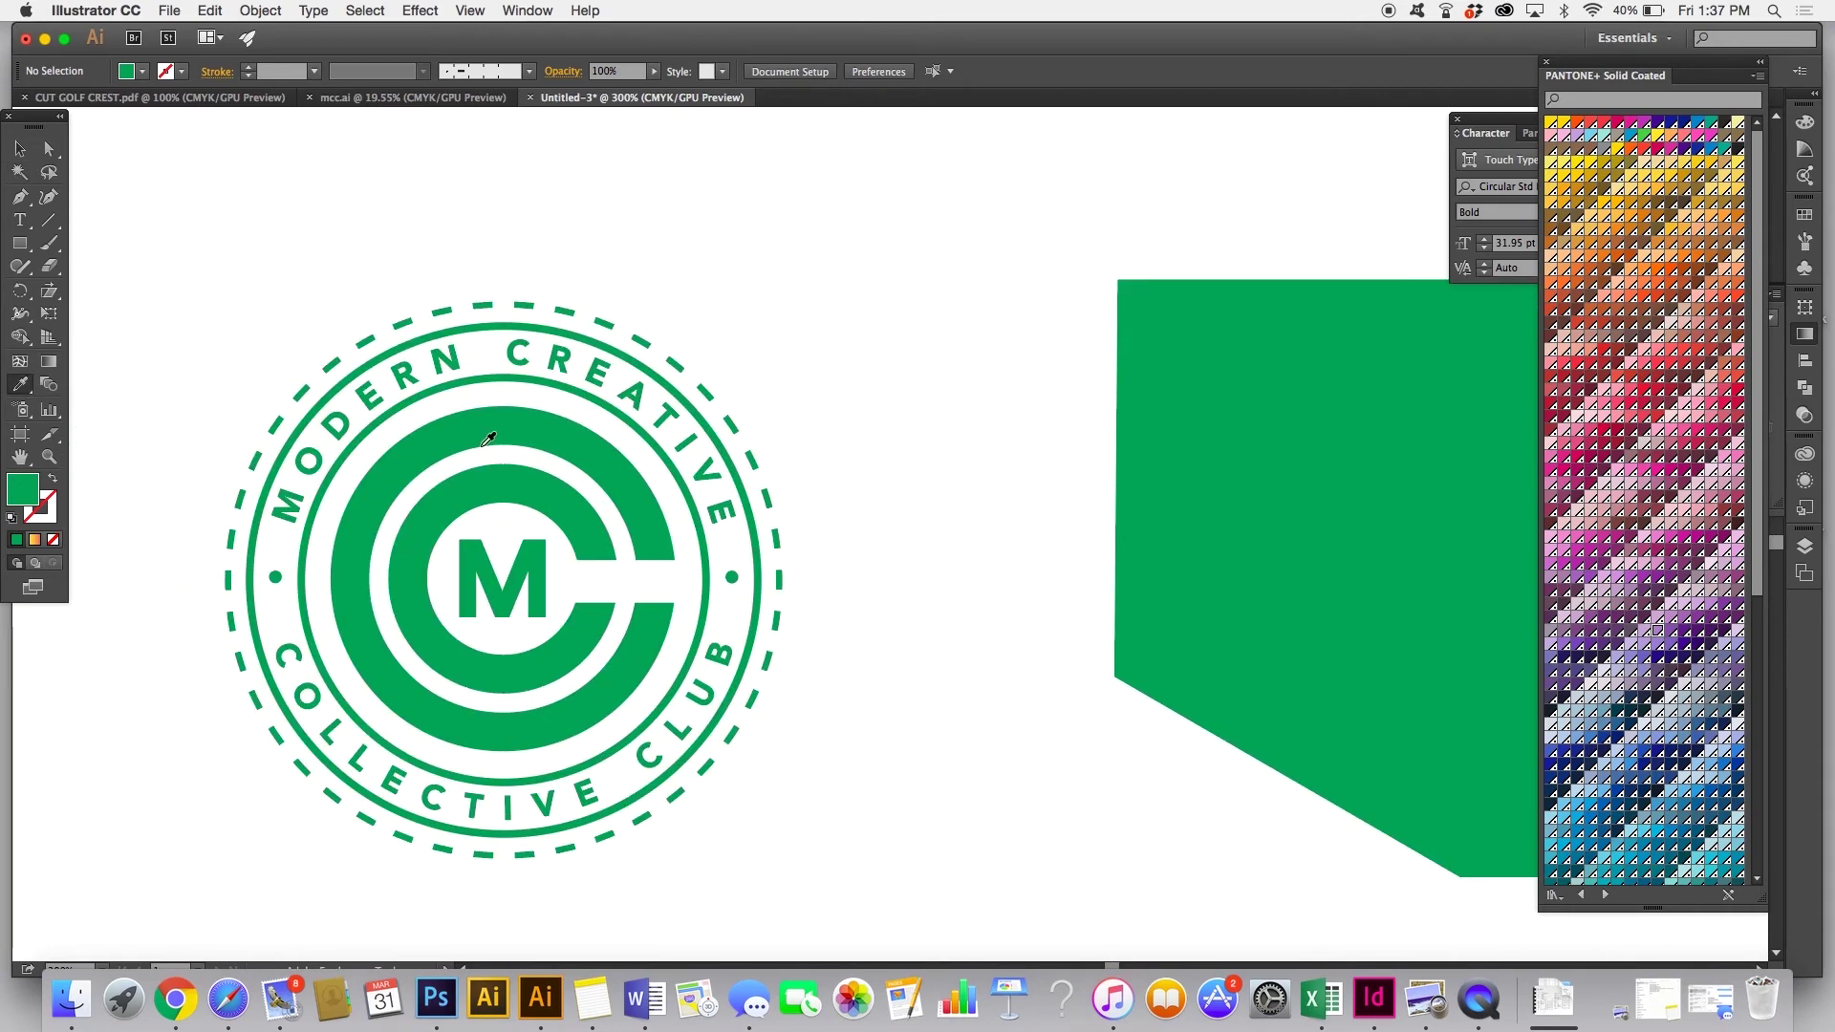
click(142, 70)
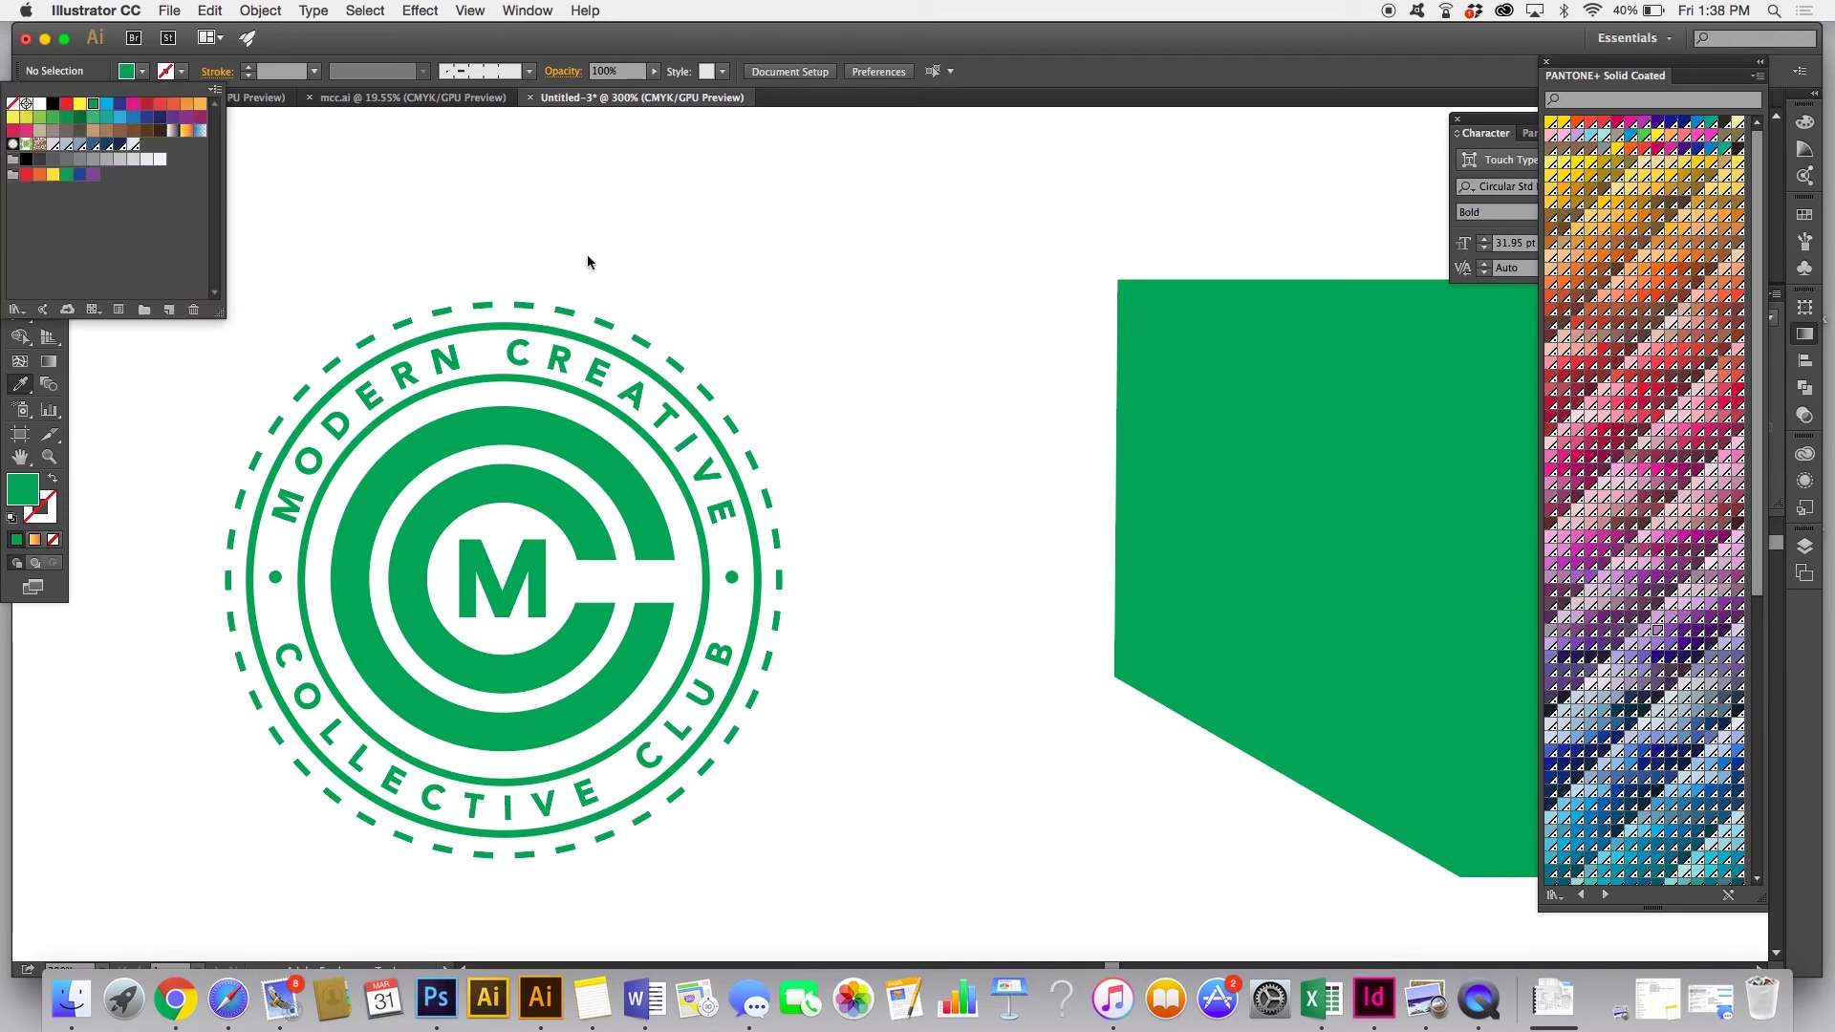
click(545, 236)
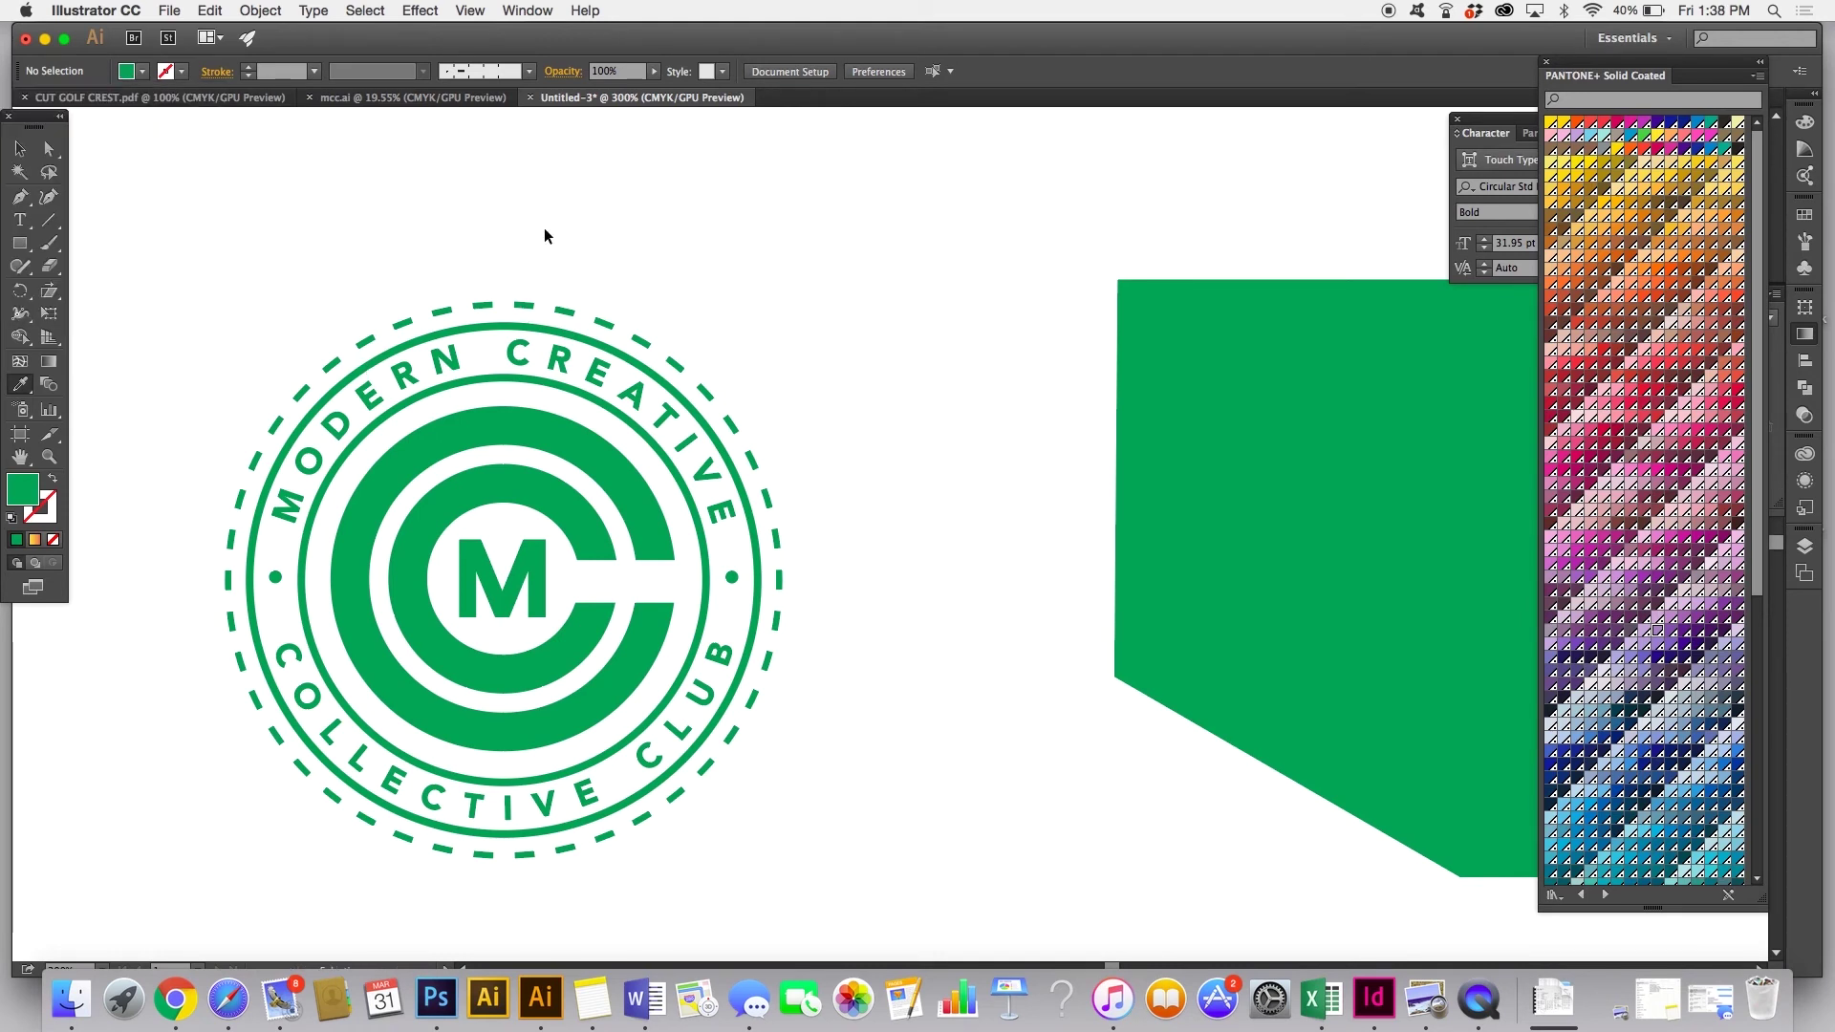
Step: Browse the width and distortion tools beside the green burst and choose the Warp tool
key(super+1)
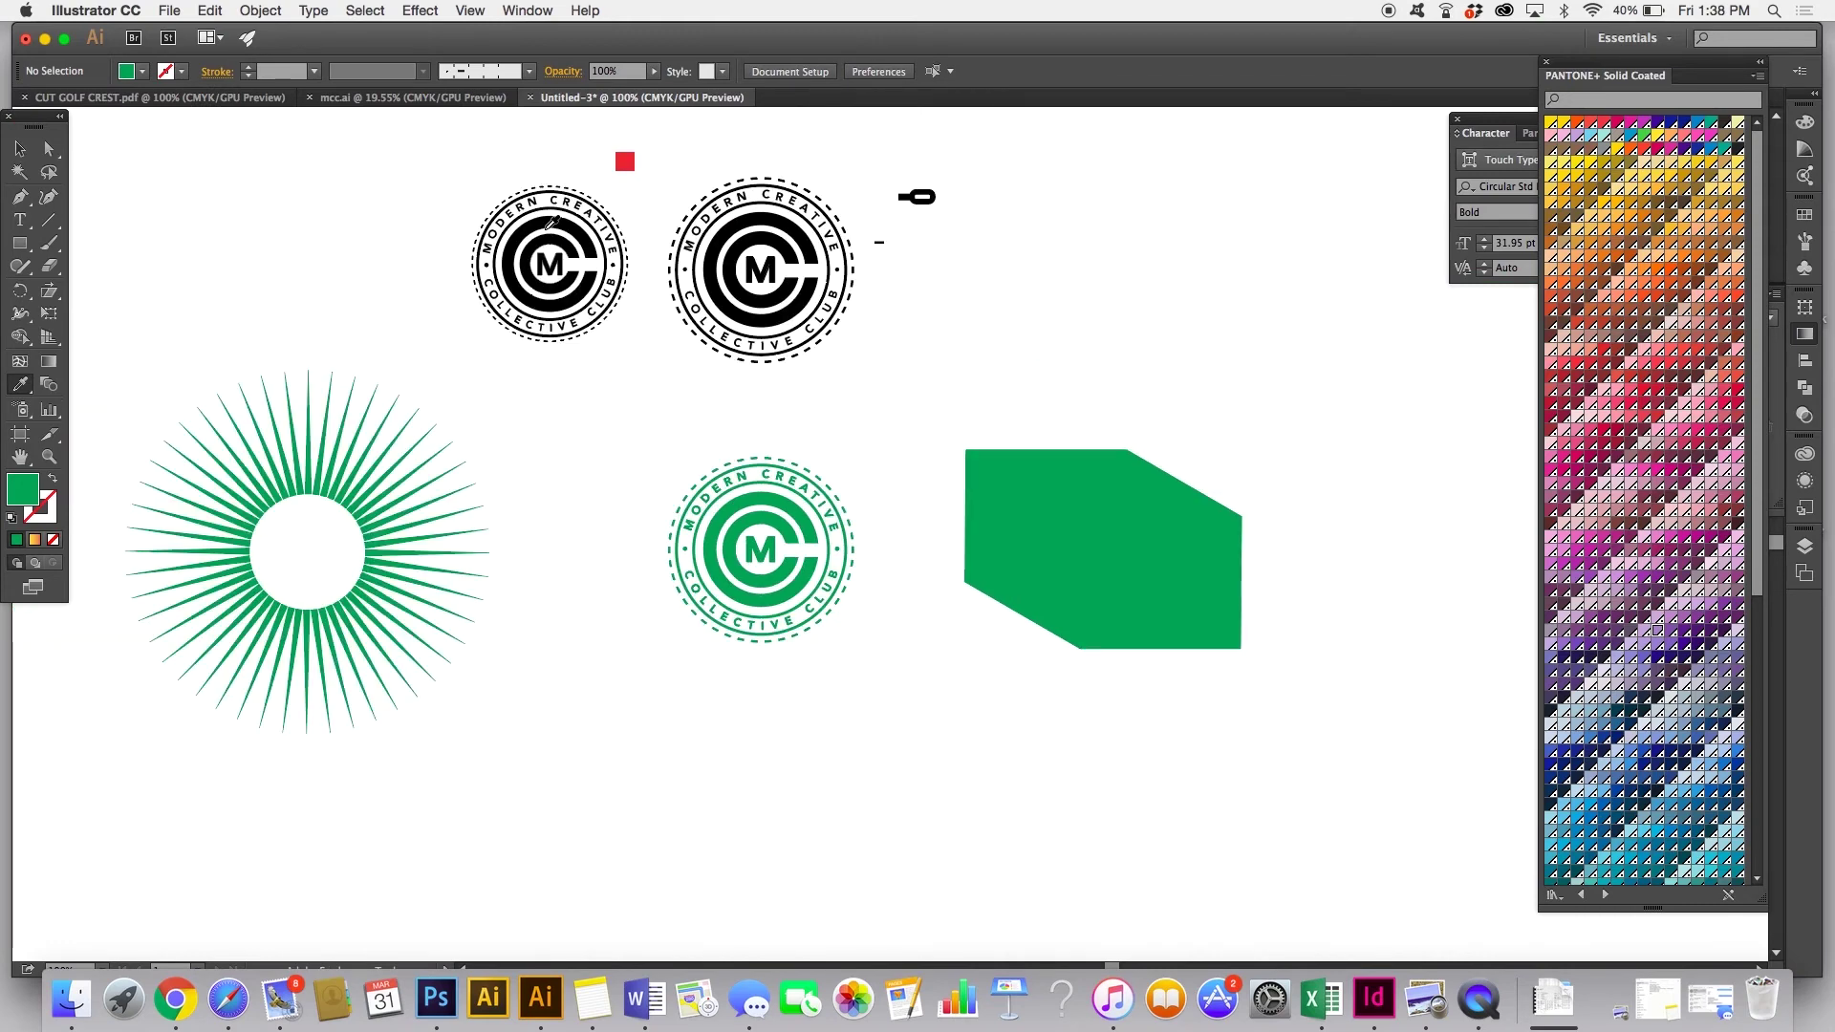
scroll(356, 226, left, 2)
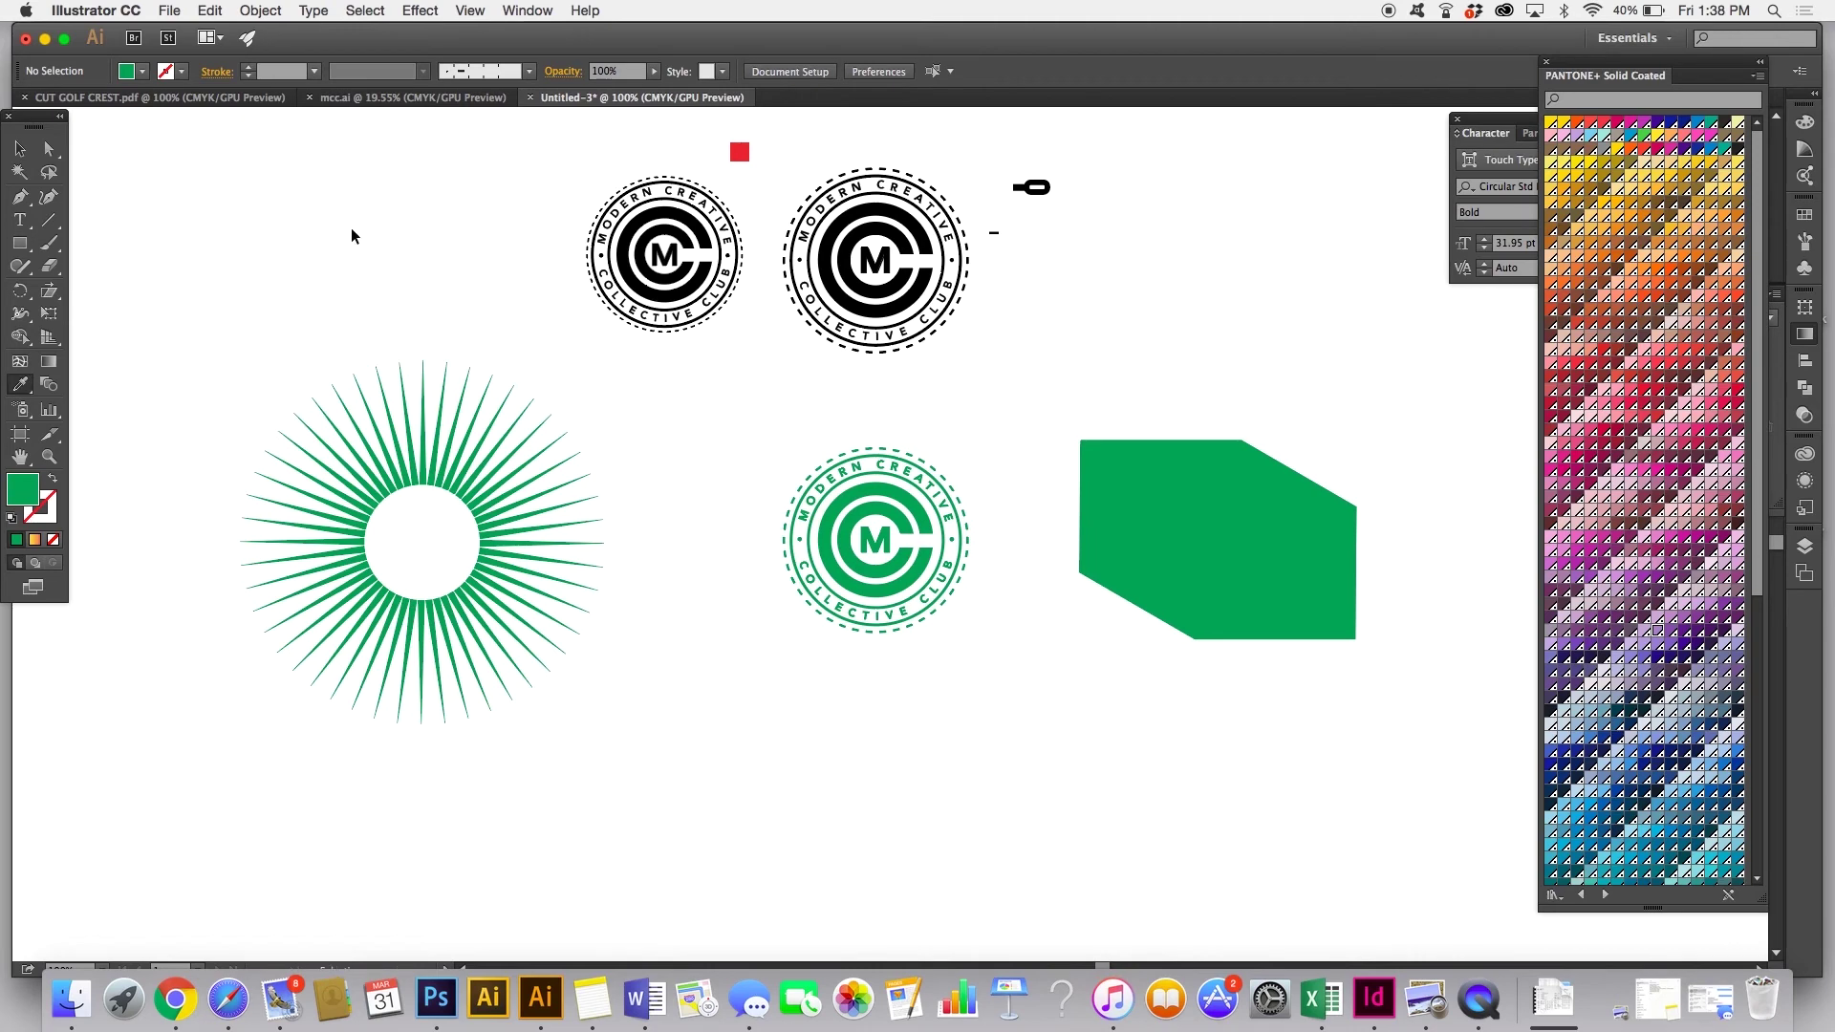
key(super+equal)
scroll(358, 227, left, 5)
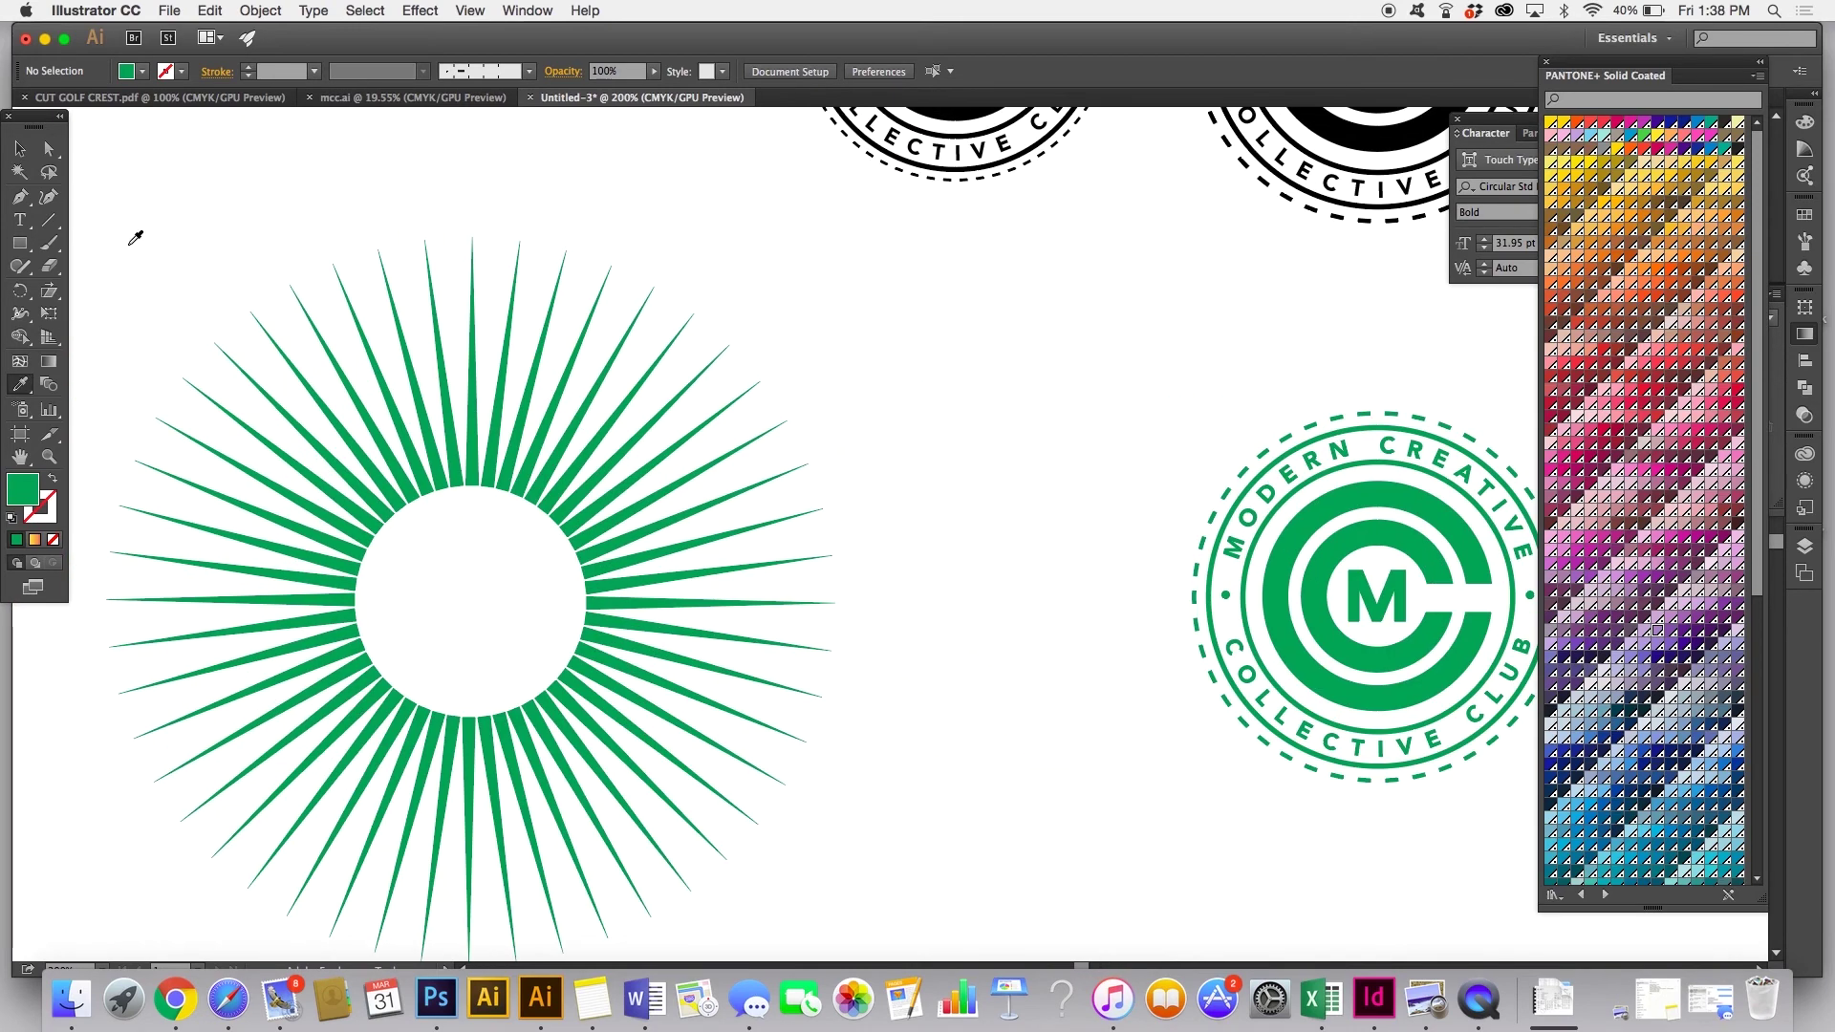
drag(20, 313, 127, 321)
scroll(507, 380, right, 3)
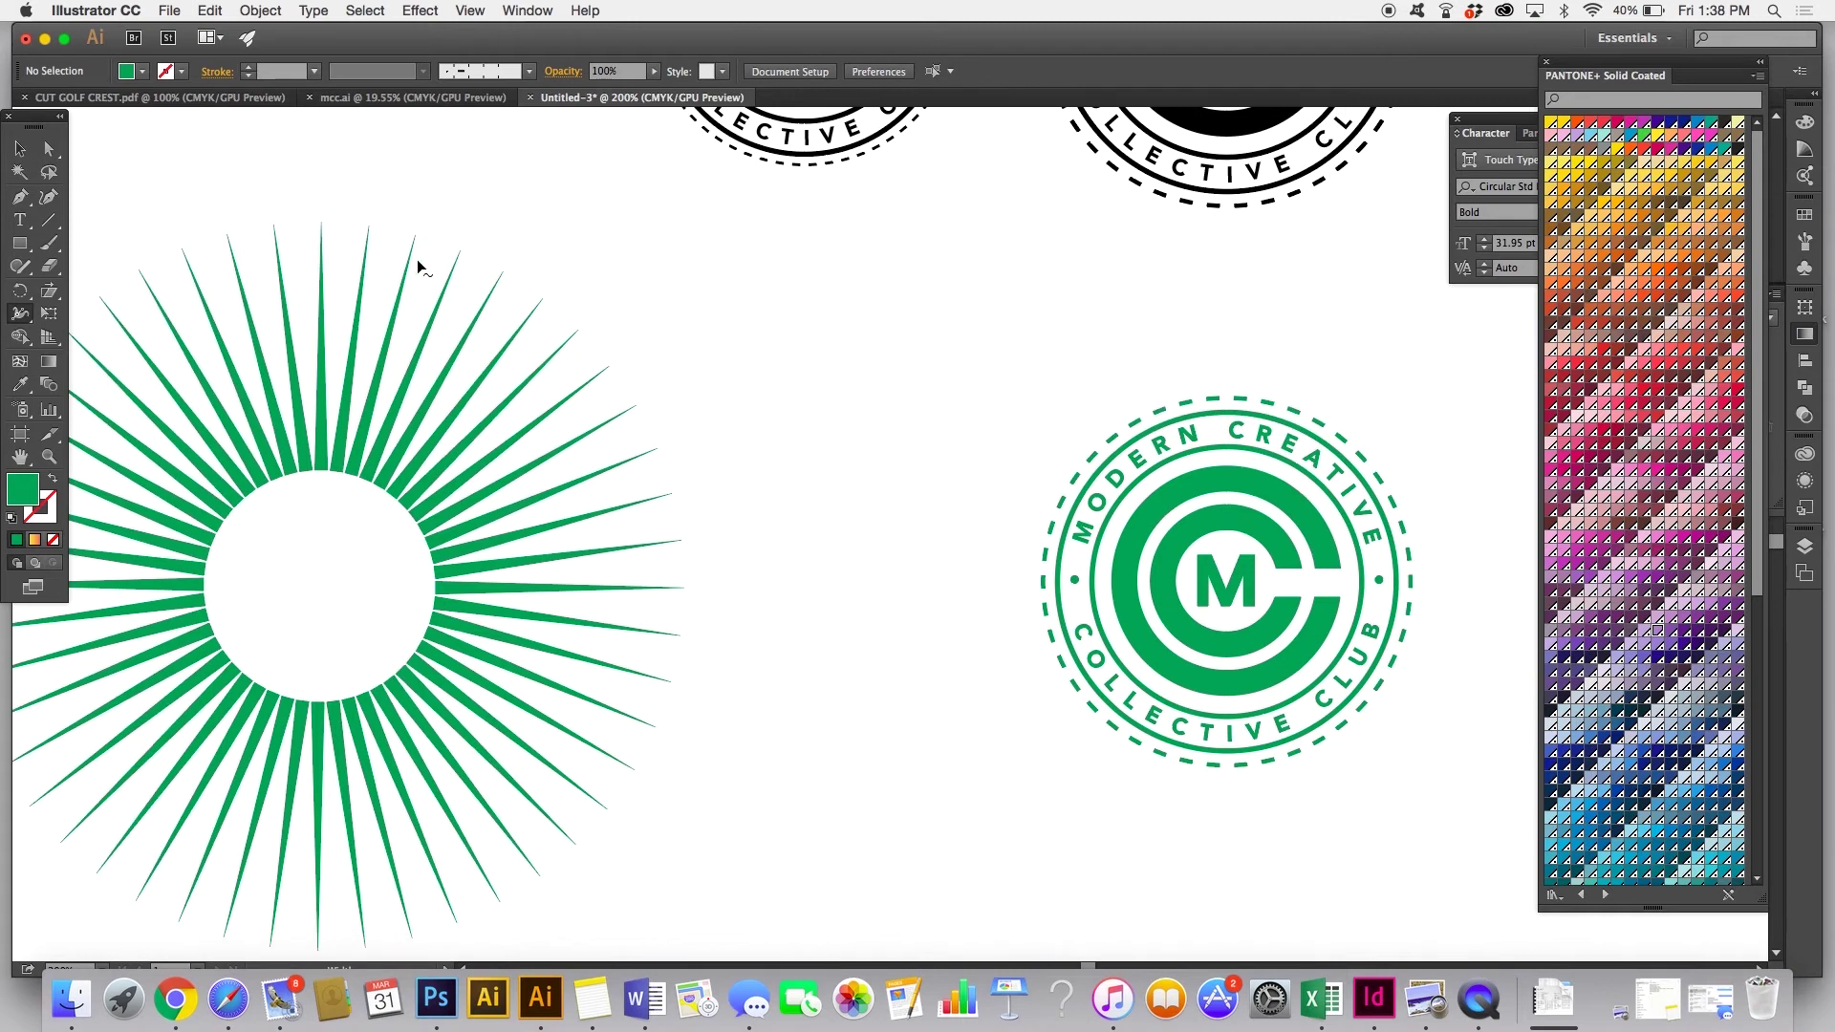
scroll(420, 268, left, 5)
scroll(420, 267, up, 3)
mouse_move(20, 316)
mouse_down()
mouse_move(107, 363)
mouse_move(135, 453)
mouse_move(93, 342)
mouse_up()
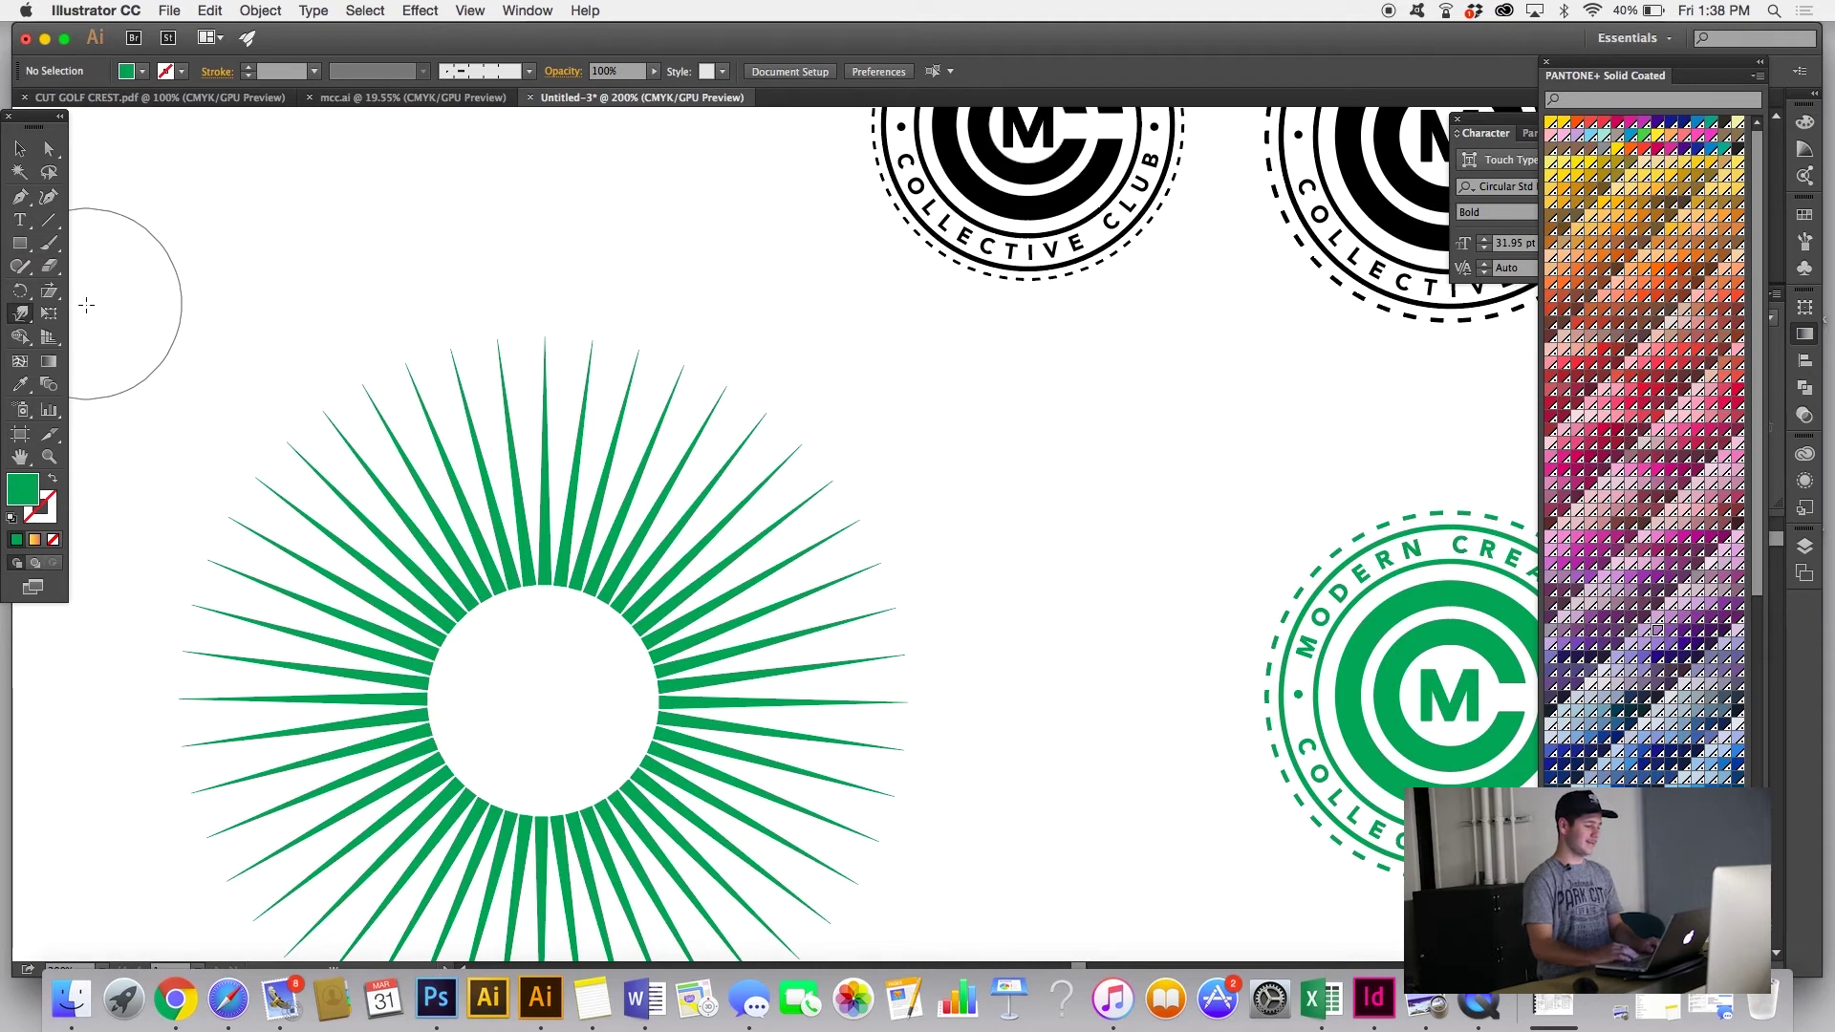
scroll(192, 361, left, 2)
click(21, 313)
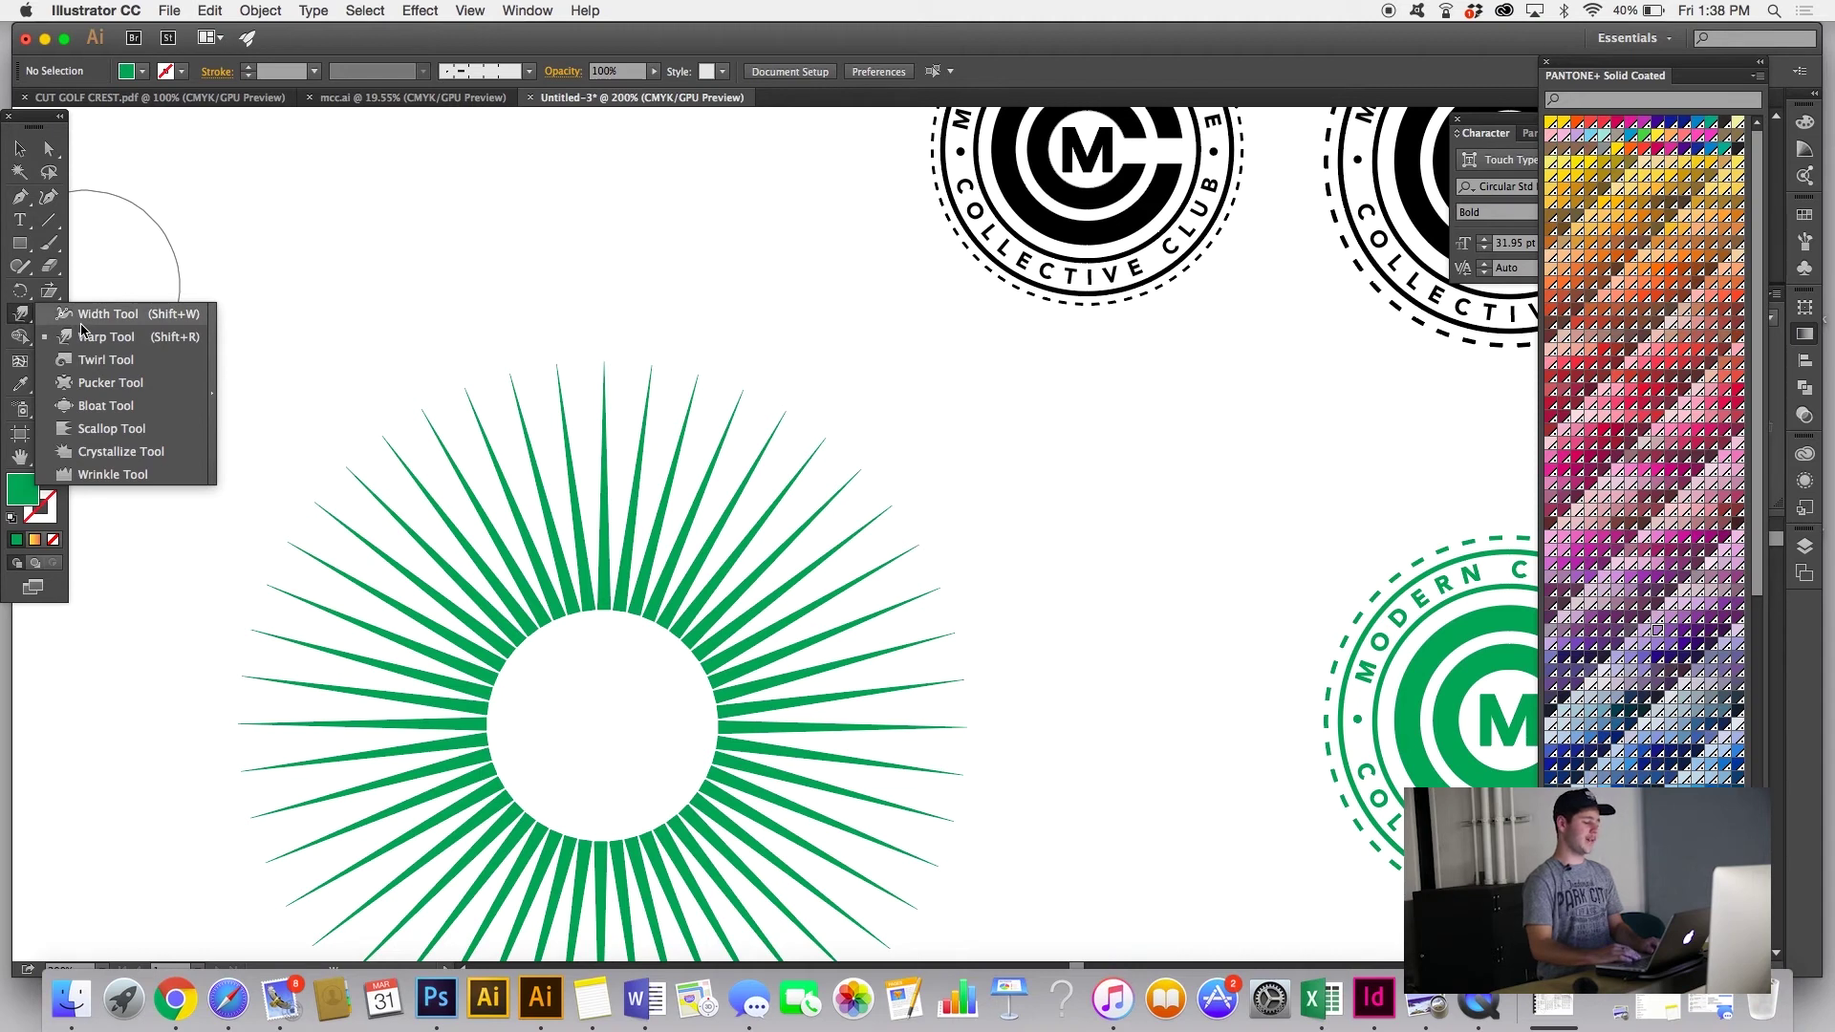
click(83, 337)
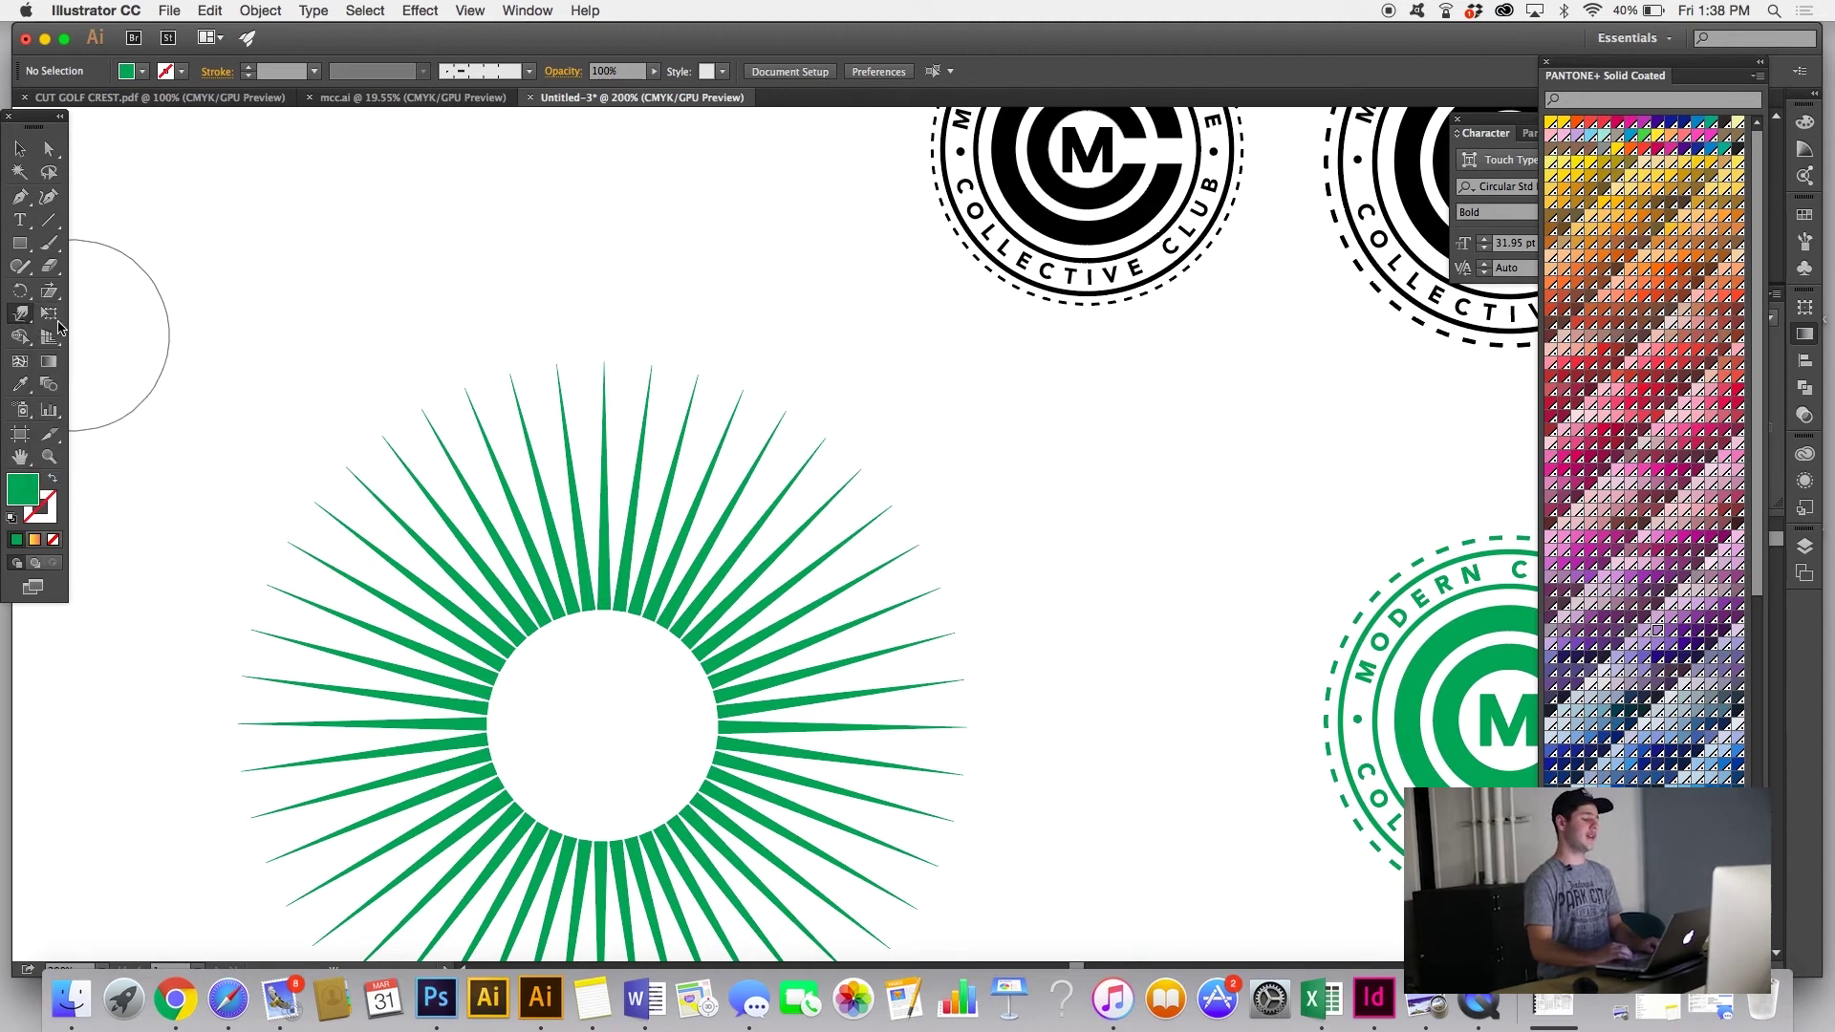
Step: Draw a closed, rounded green shape with the Pen tool in the empty area above the burst and deselect it
key(p)
scroll(335, 316, up, 3)
scroll(334, 316, left, 3)
click(237, 143)
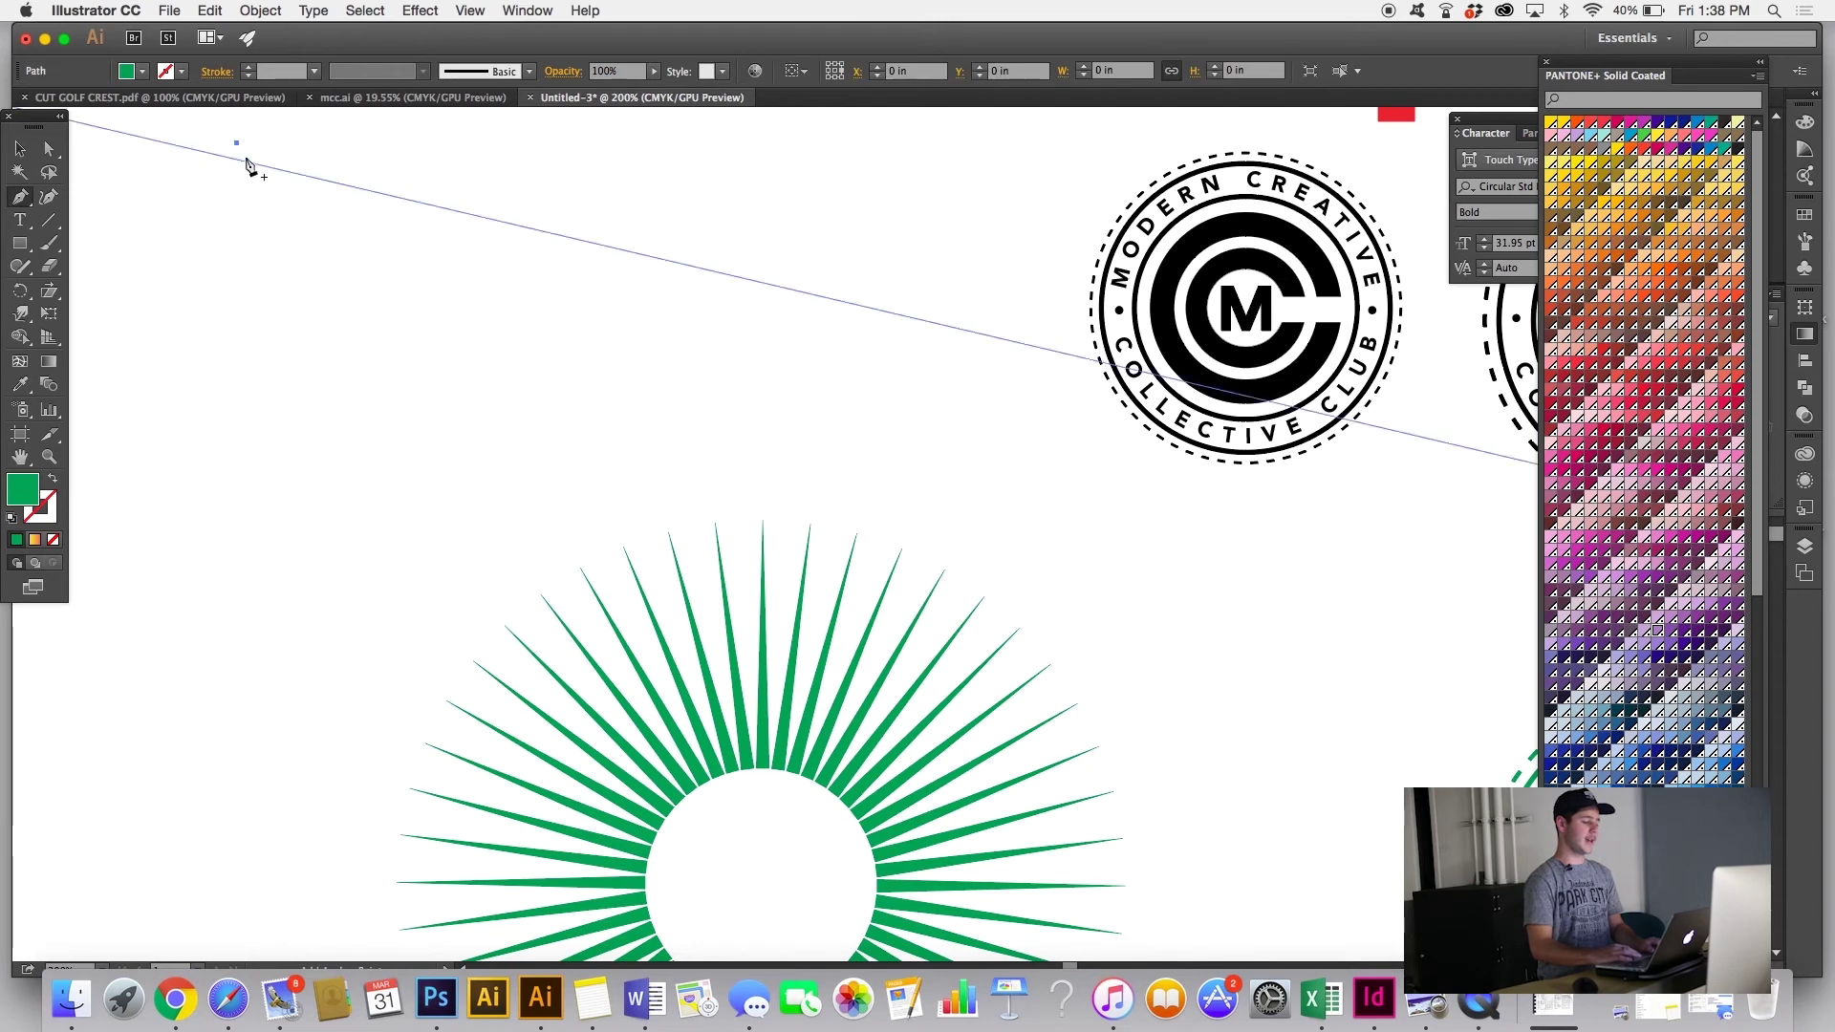
drag(462, 464, 776, 544)
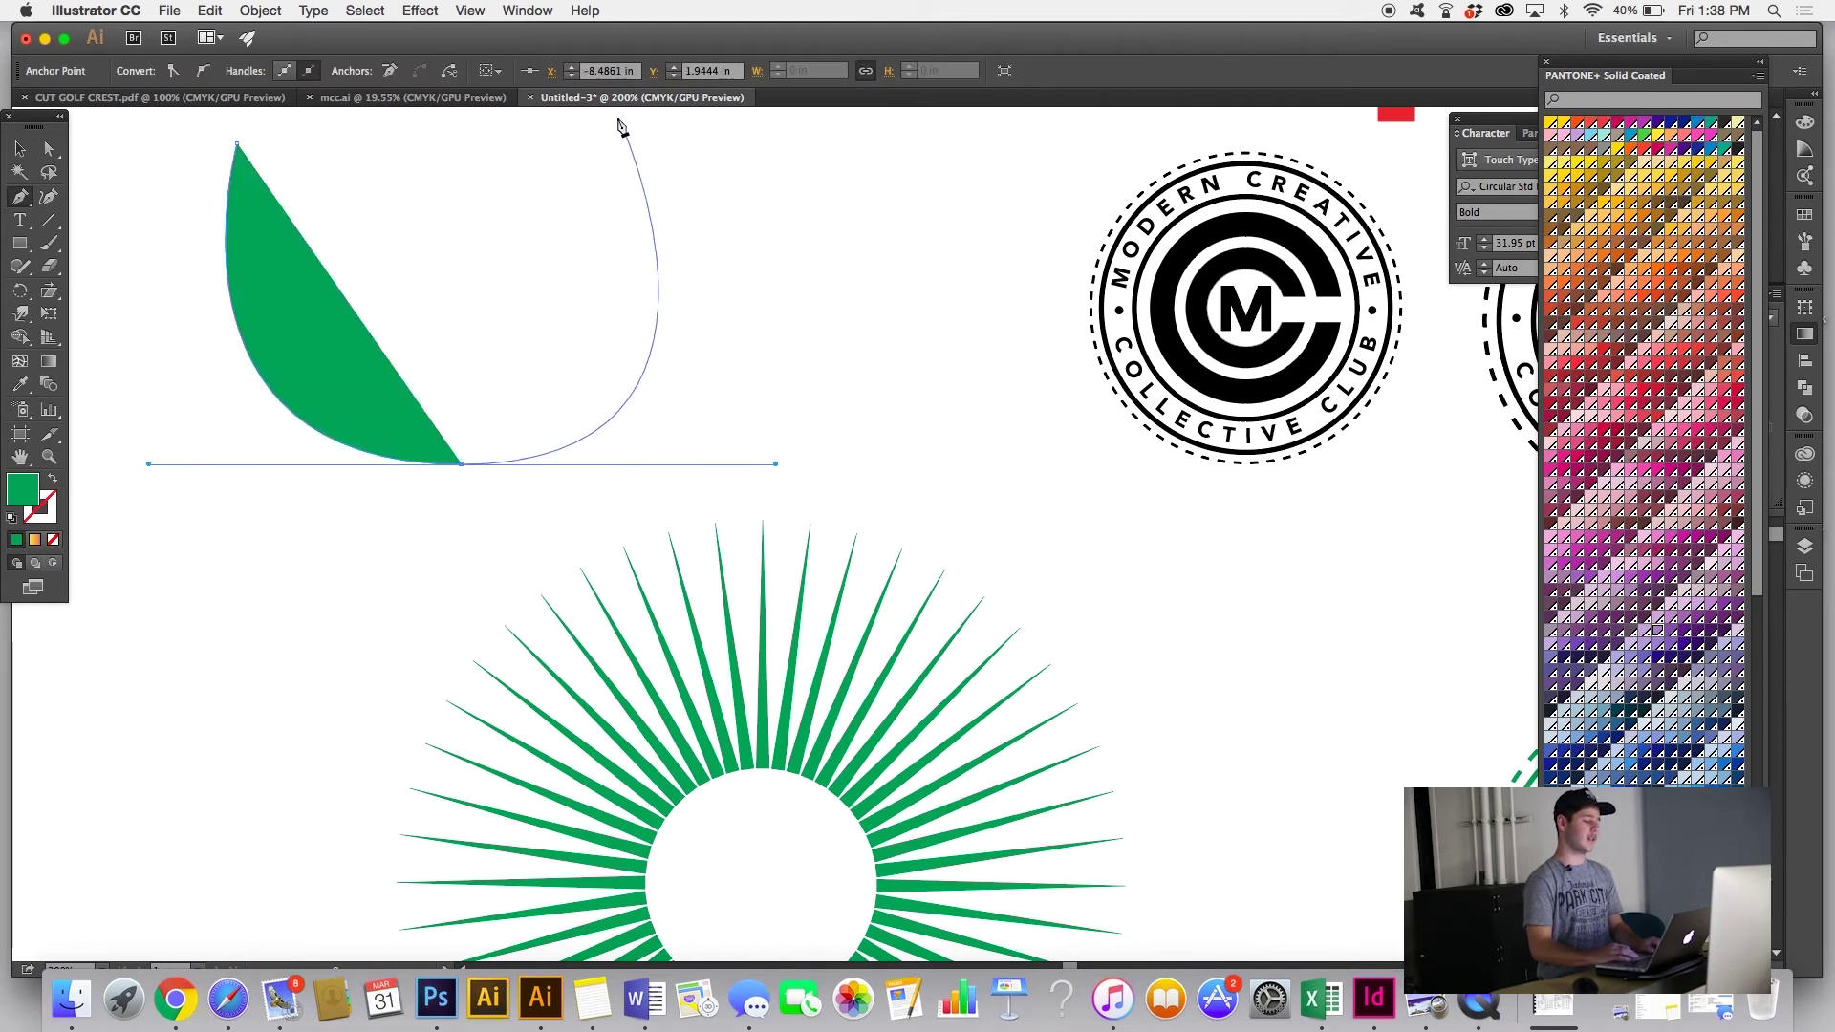
drag(662, 142, 321, 222)
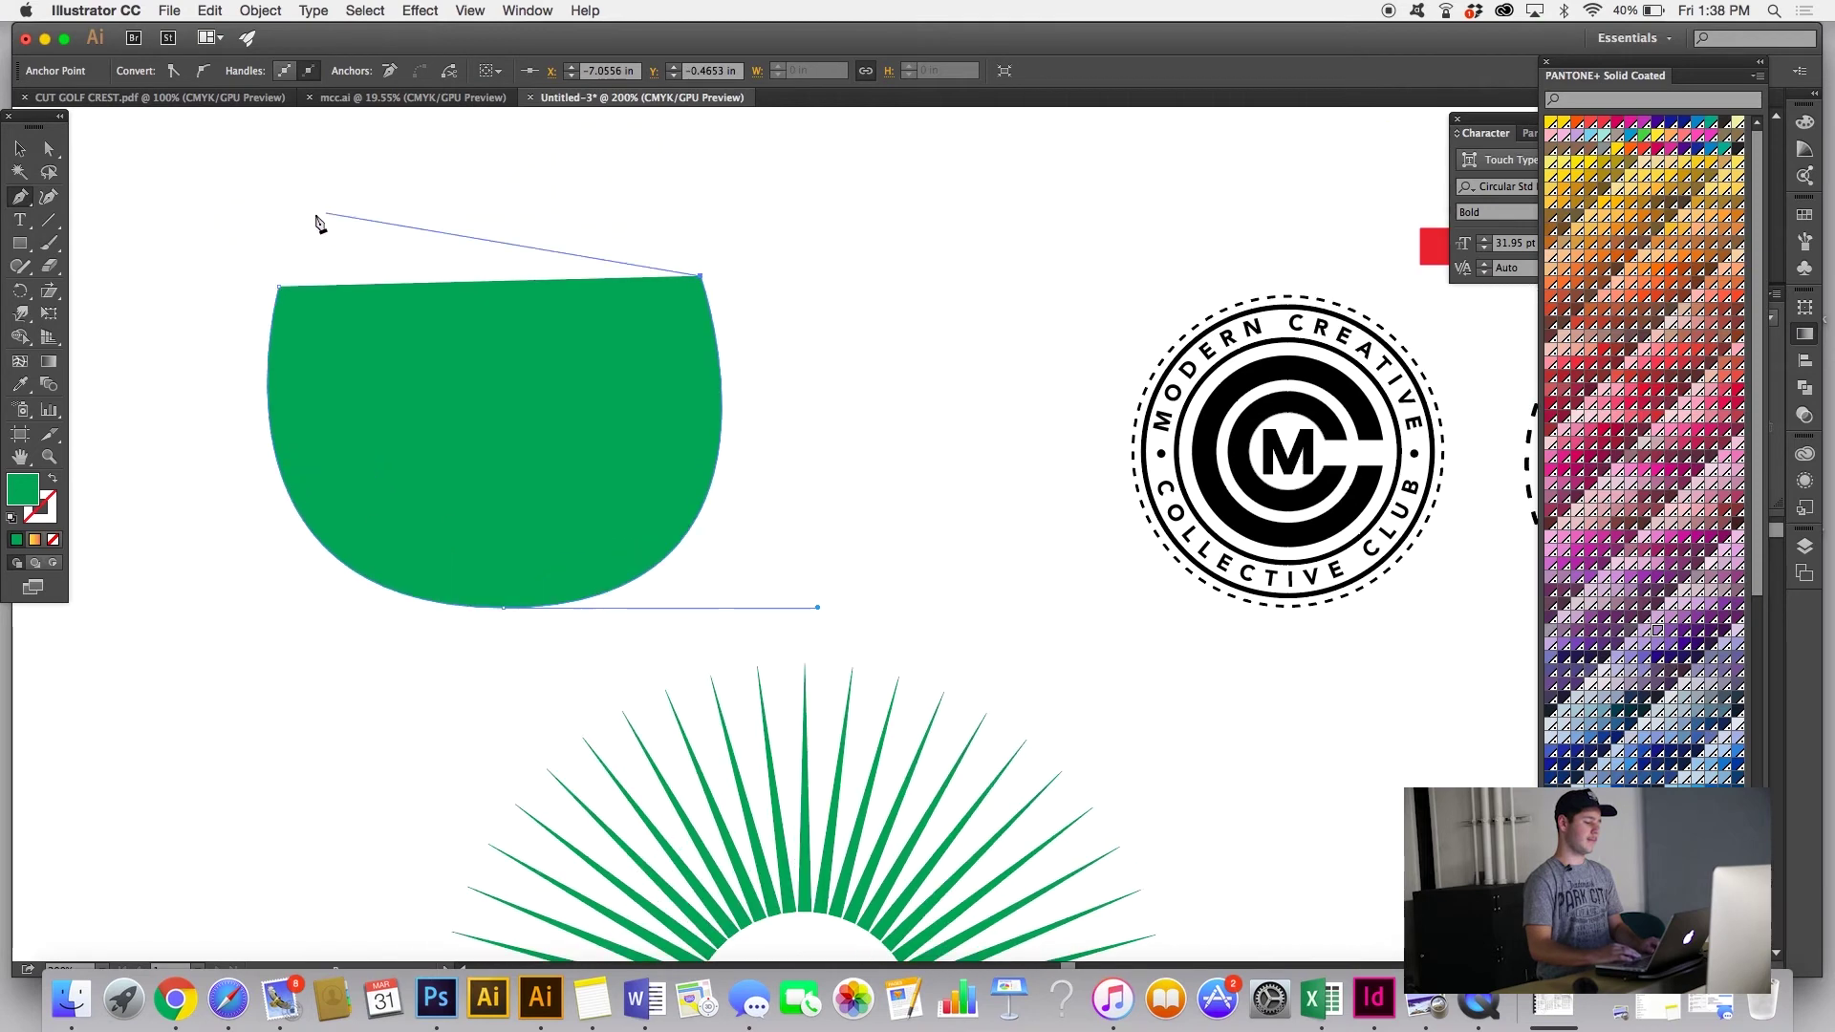
drag(279, 286, 47, 456)
click(21, 150)
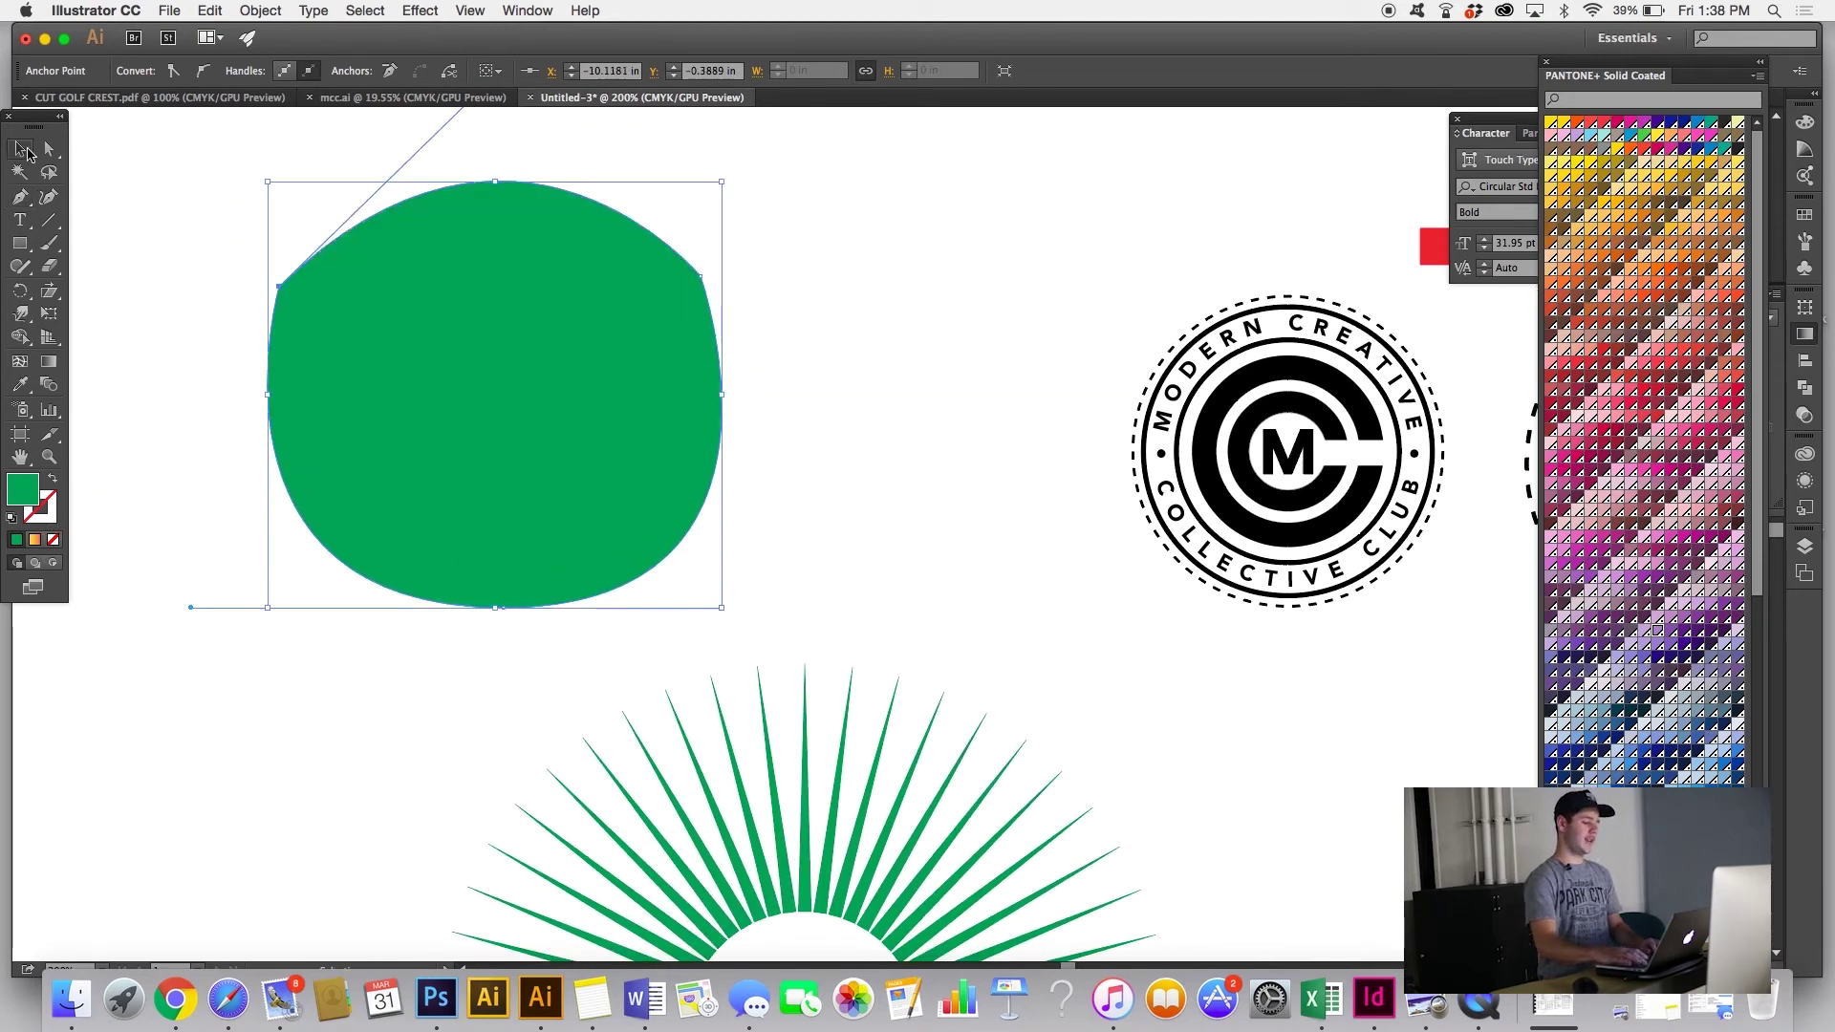
click(136, 243)
Step: Push the upper-left edge of the rounded green shape inward with the Warp tool
key(super+equal)
key(super+equal)
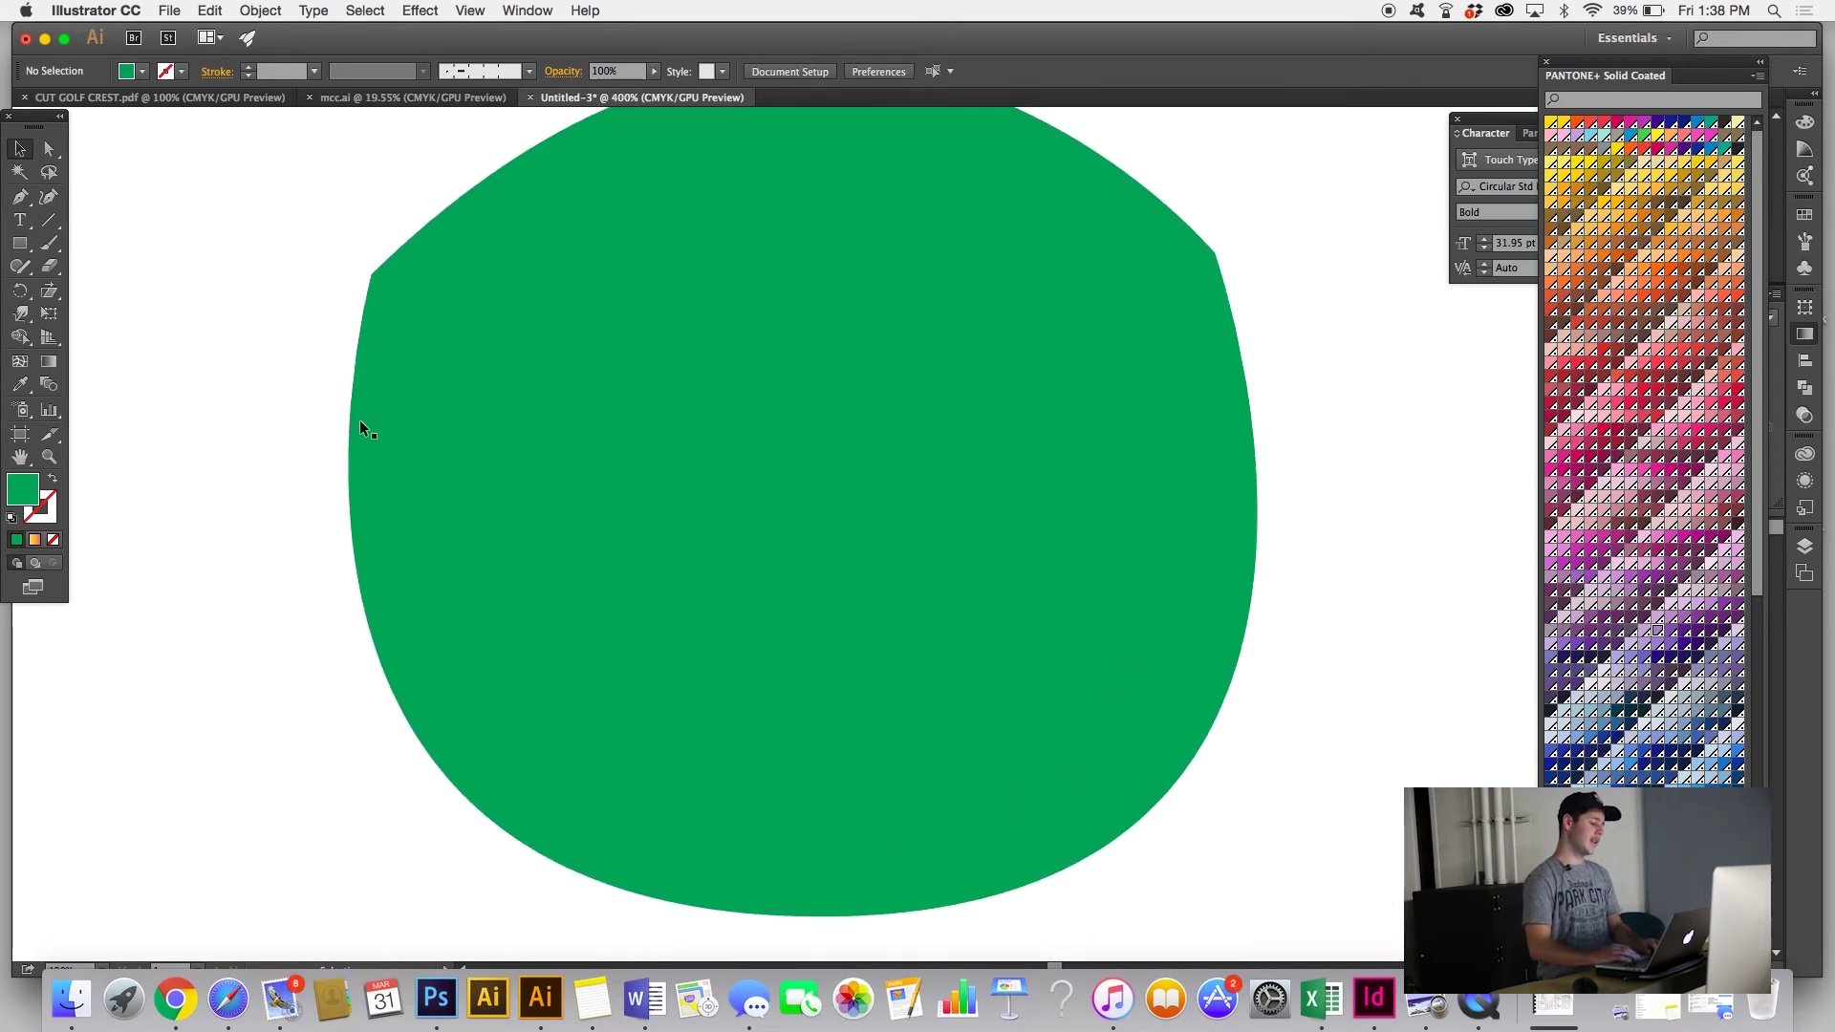
click(21, 315)
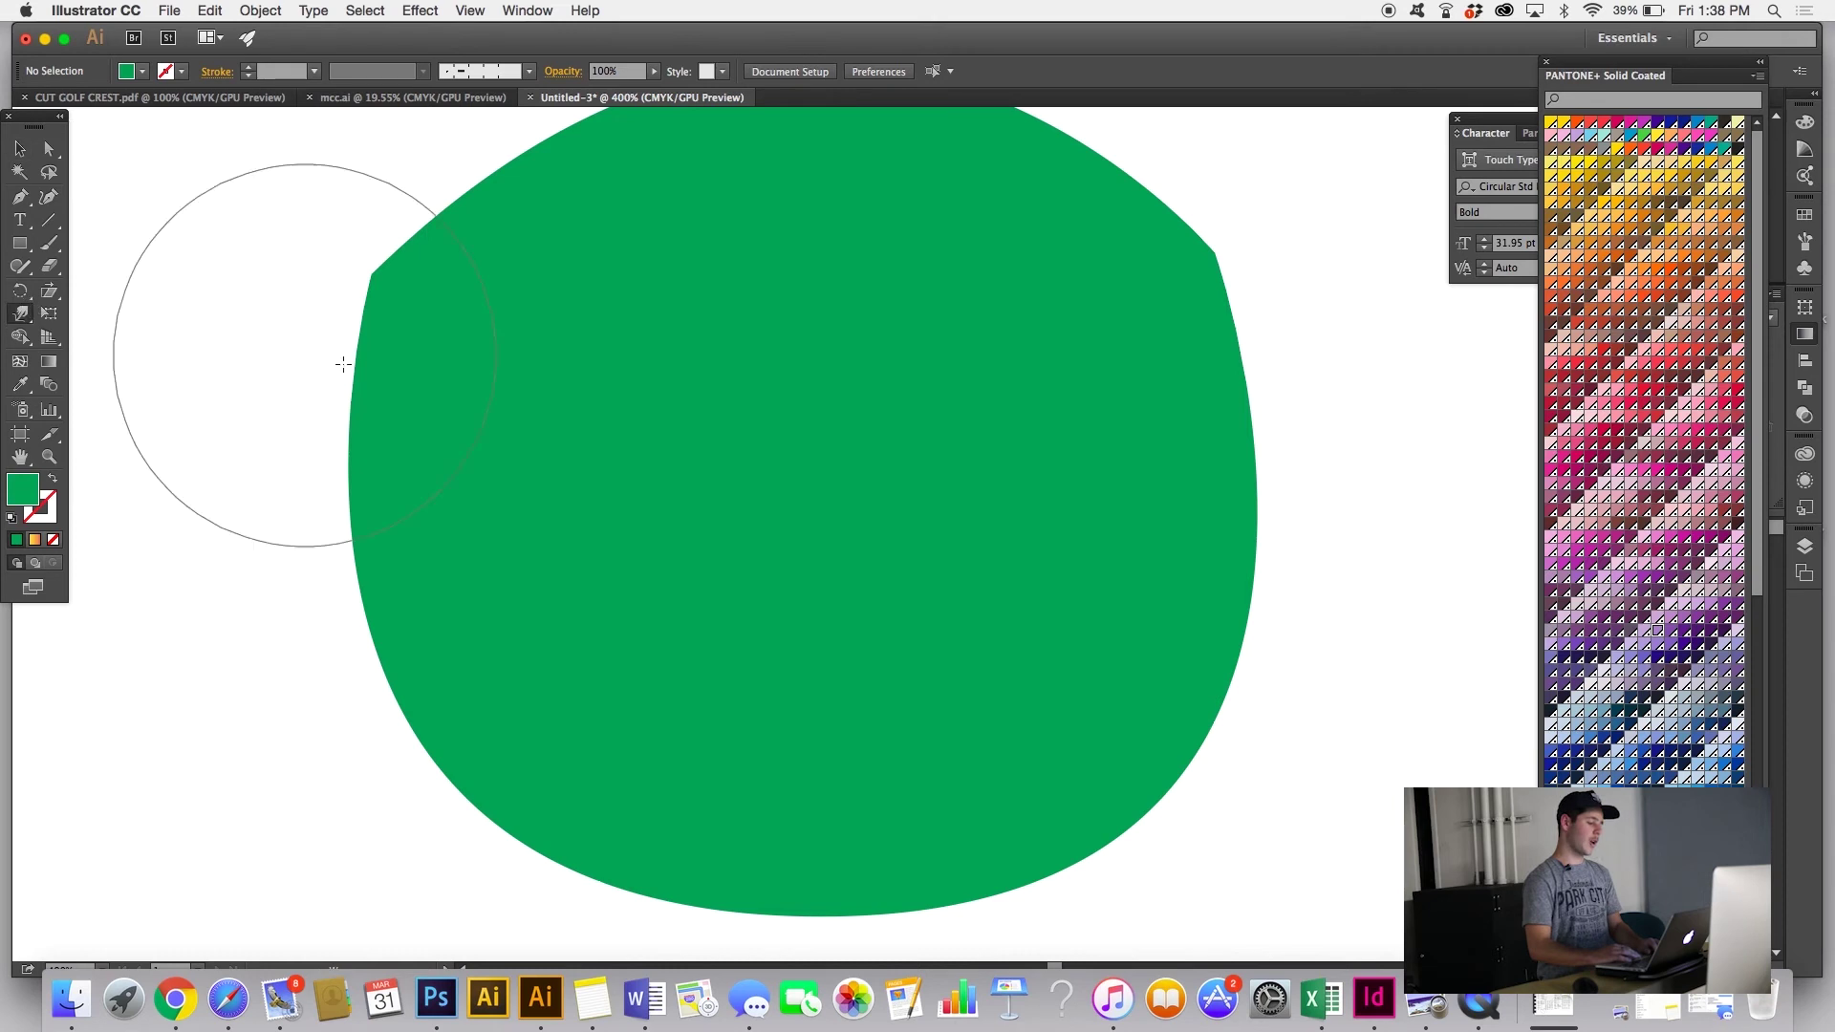
scroll(296, 356, up, 3)
scroll(296, 356, left, 2)
mouse_move(385, 346)
mouse_down()
mouse_move(517, 400)
mouse_move(478, 391)
mouse_move(512, 421)
mouse_move(483, 454)
mouse_move(461, 416)
mouse_move(511, 433)
mouse_move(511, 394)
mouse_move(563, 352)
mouse_move(504, 365)
mouse_move(574, 349)
mouse_move(480, 354)
mouse_move(435, 403)
mouse_move(485, 421)
mouse_move(529, 333)
mouse_move(448, 352)
mouse_move(486, 398)
mouse_move(505, 496)
mouse_move(525, 359)
mouse_move(647, 379)
mouse_move(611, 322)
mouse_move(614, 353)
mouse_move(597, 336)
mouse_move(582, 374)
mouse_move(489, 412)
mouse_move(472, 494)
mouse_up()
key(cmd+z)
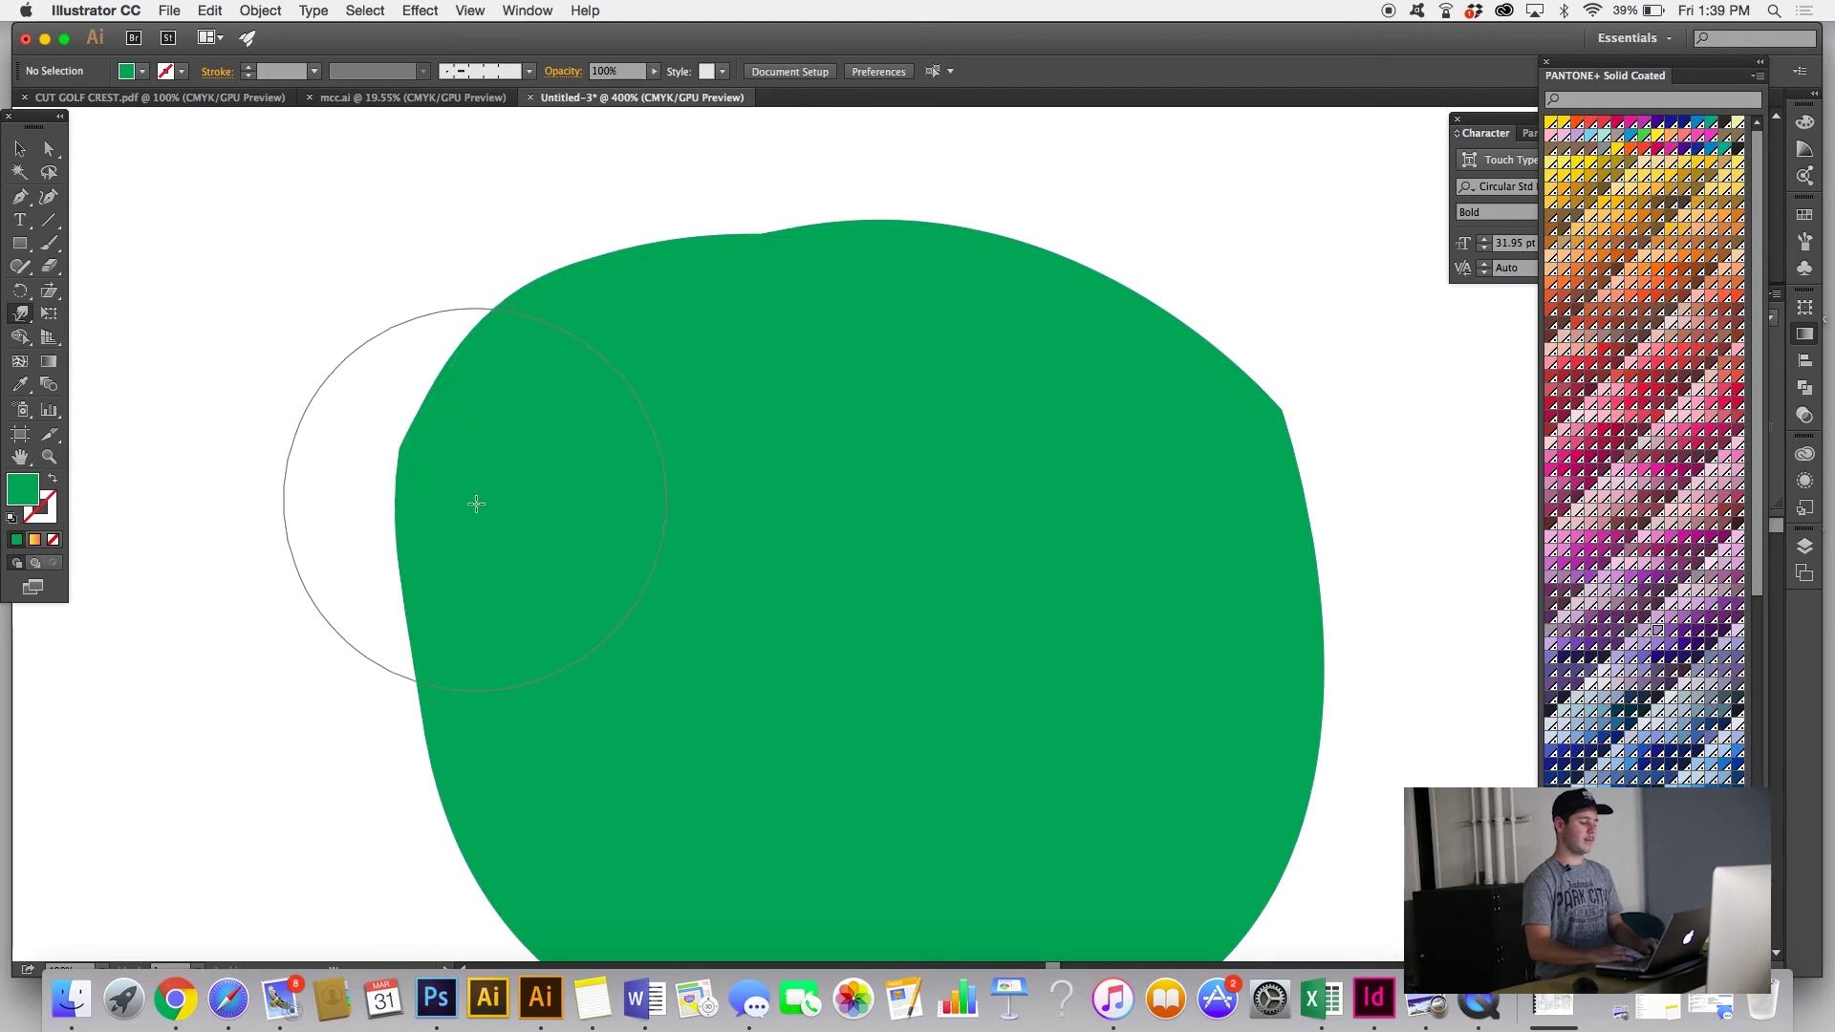
drag(262, 454, 284, 457)
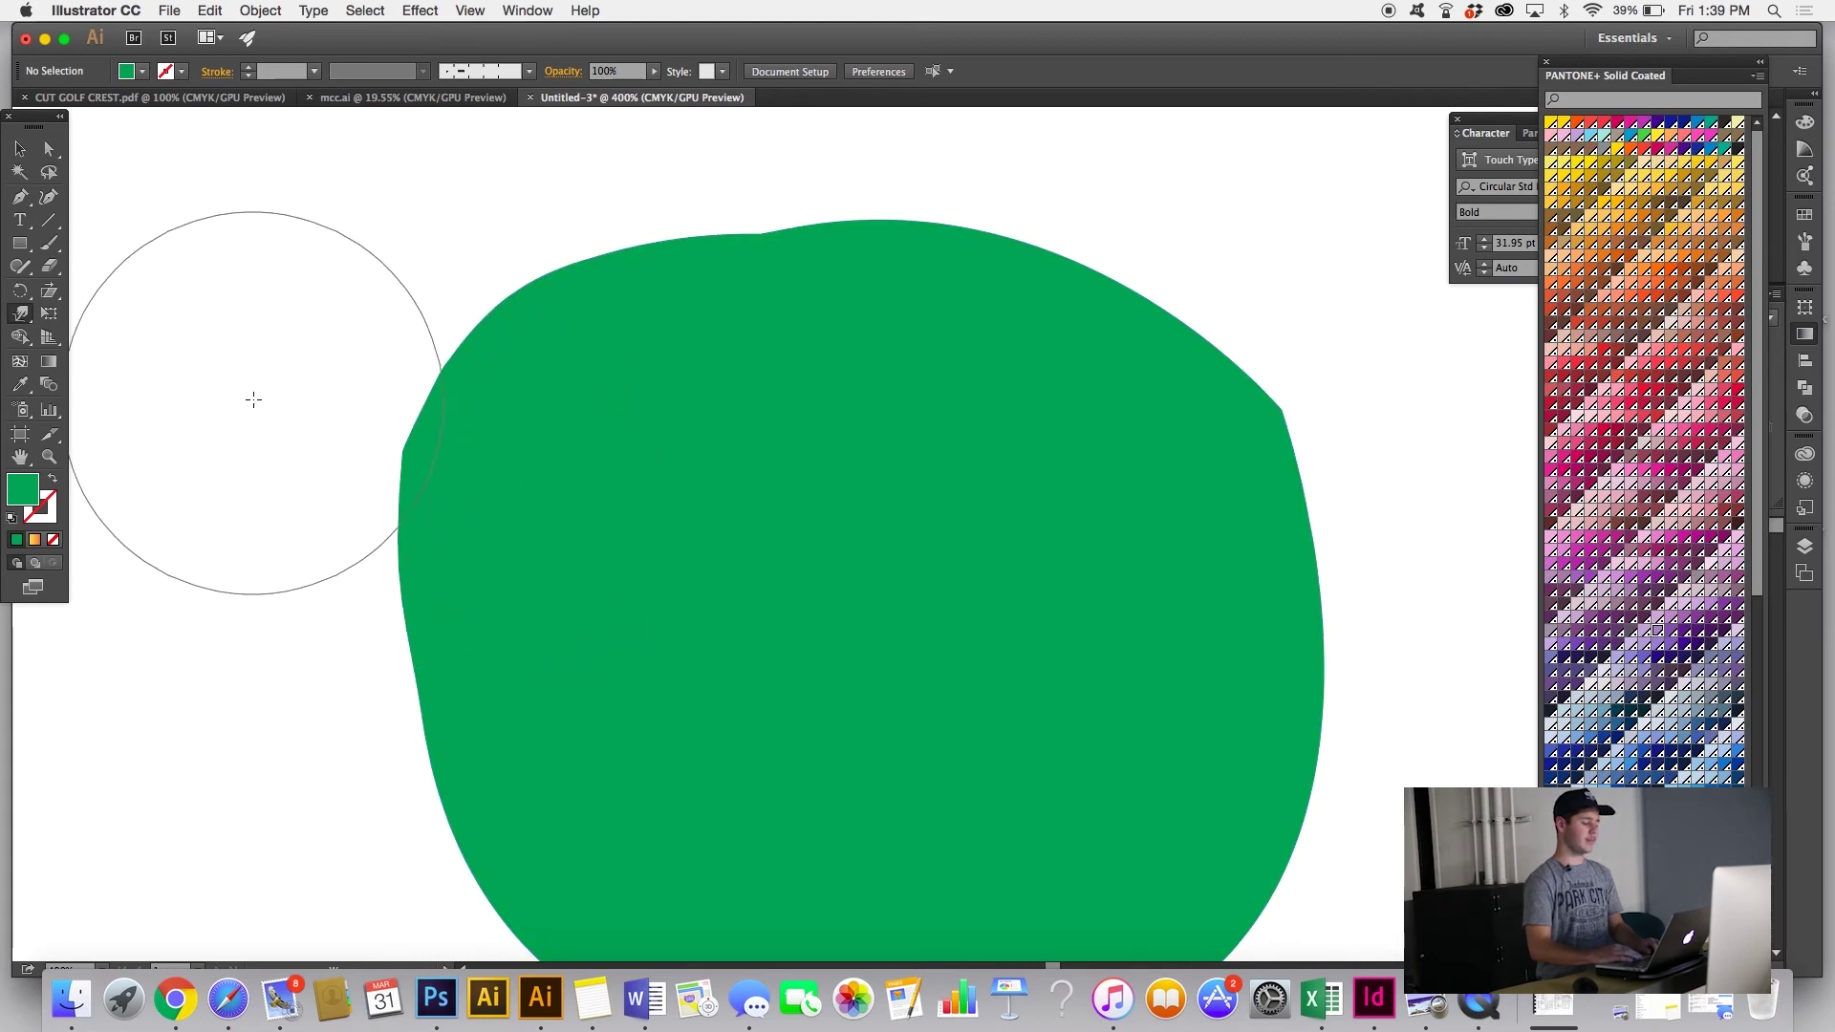
Step: Examine the red square and the black badges beside the warped green shape at several zoom levels
key(super+minus)
key(super+minus)
key(super+minus)
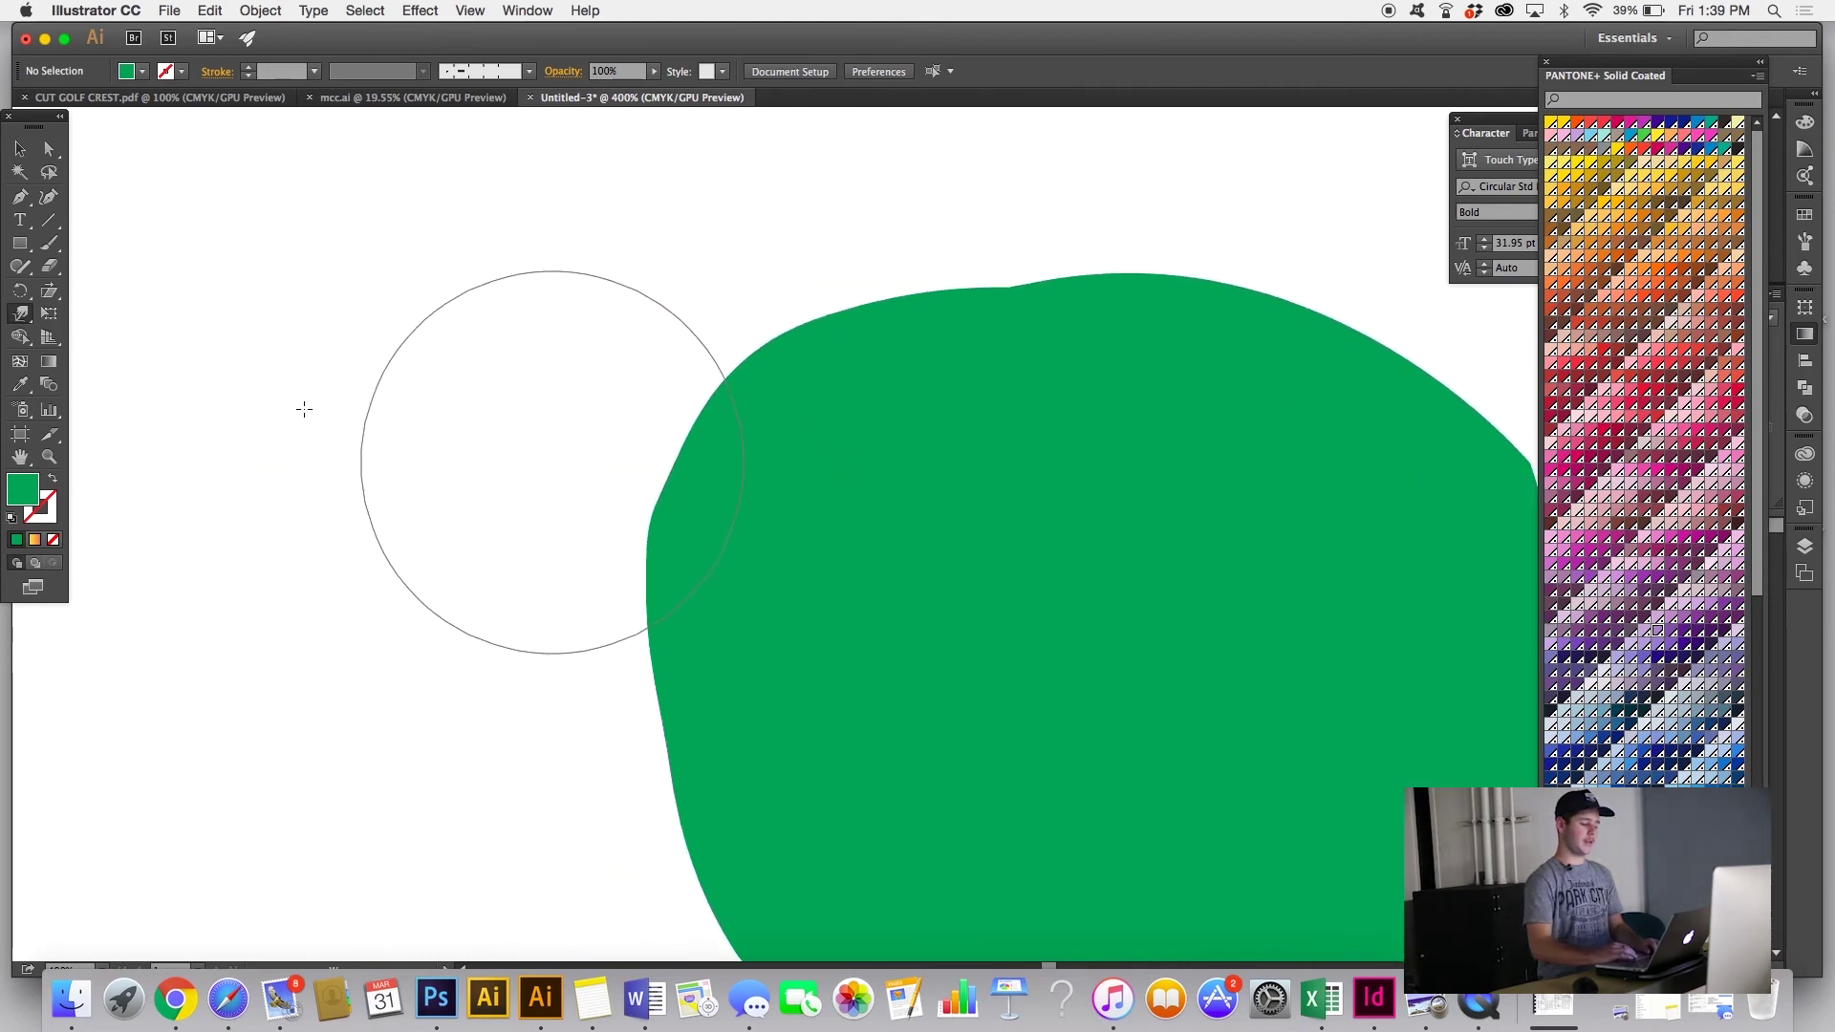
scroll(325, 410, right, 5)
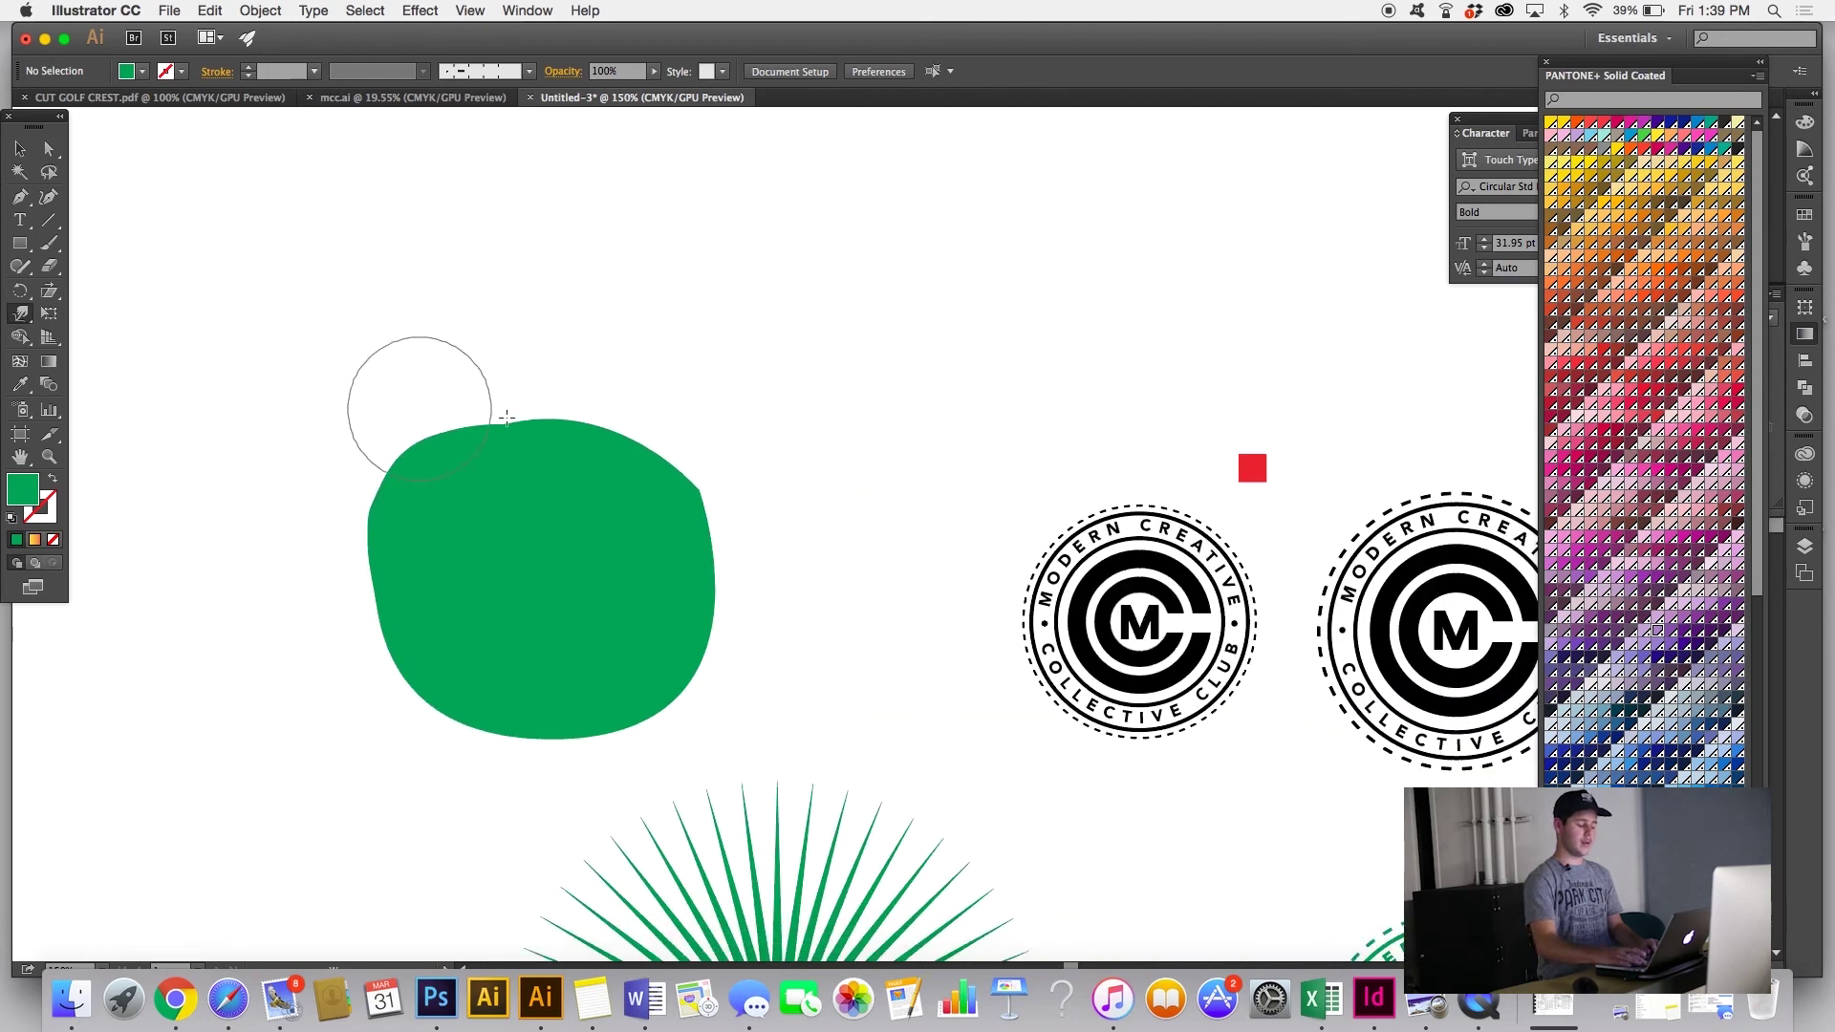
scroll(852, 495, right, 5)
key(super+equal)
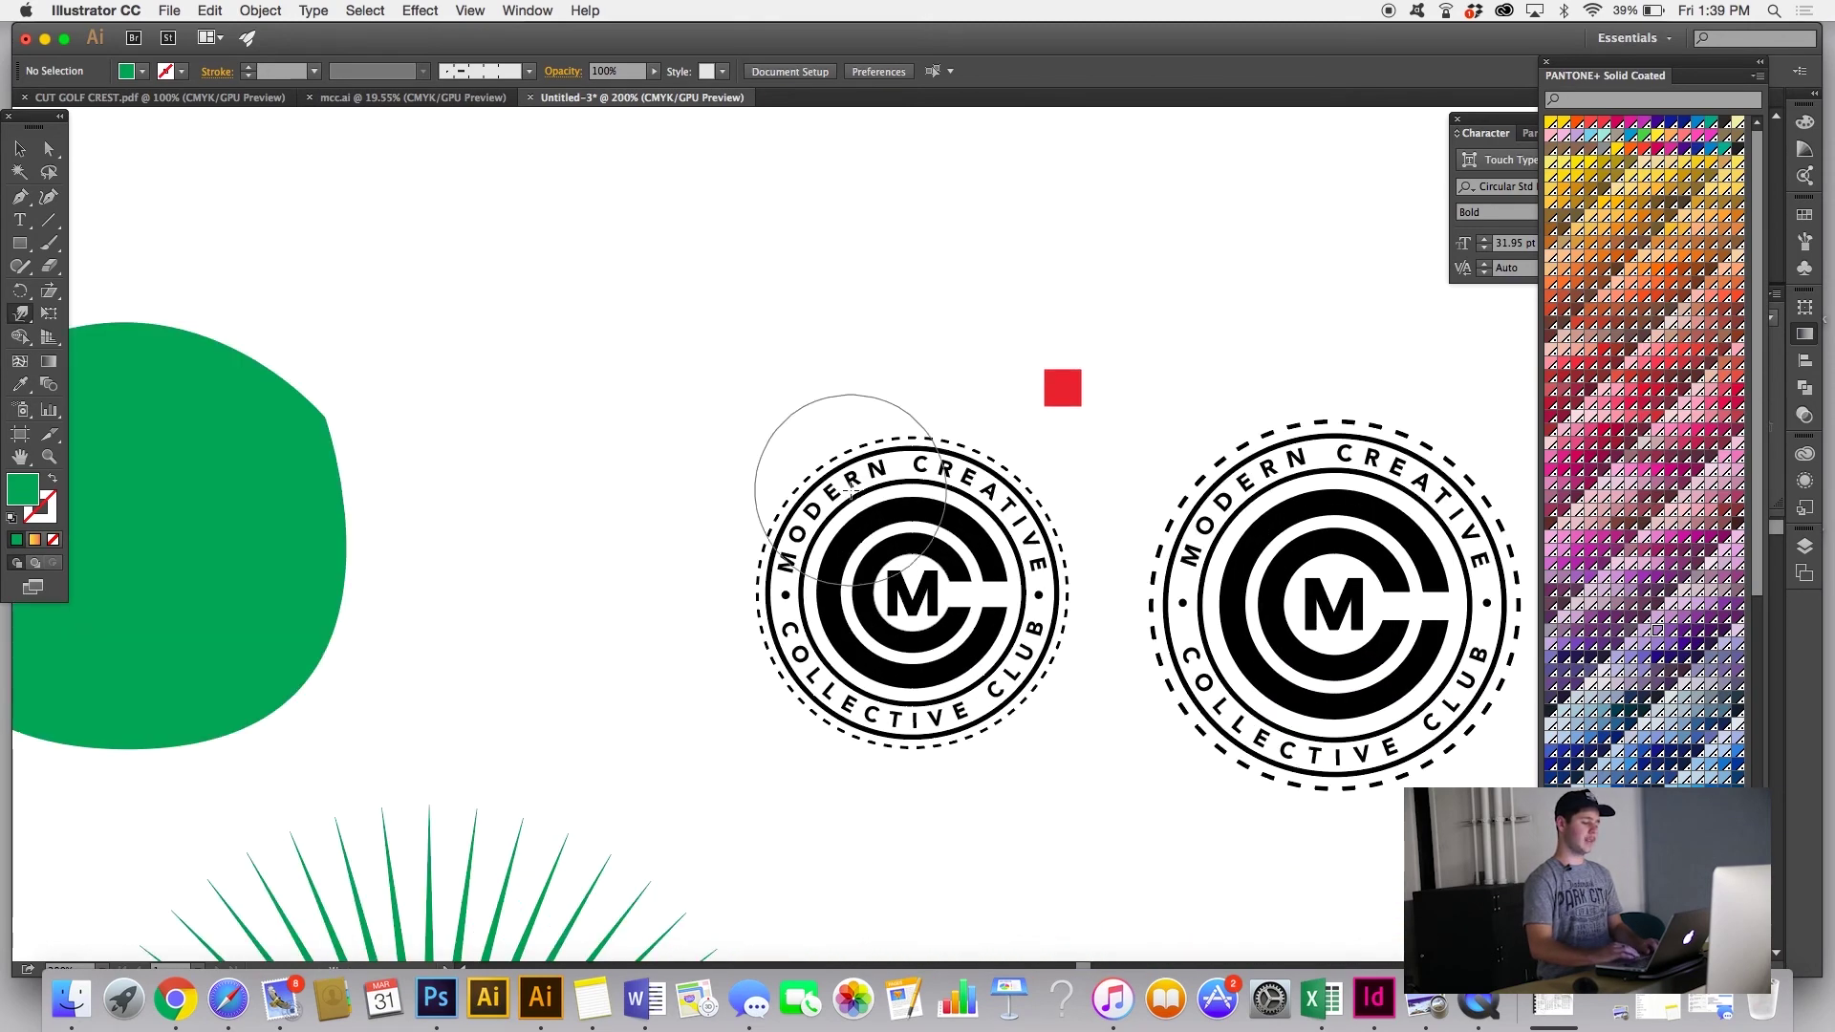
scroll(842, 445, left, 5)
key(super+equal)
key(super+equal)
key(super+equal)
key(super+equal)
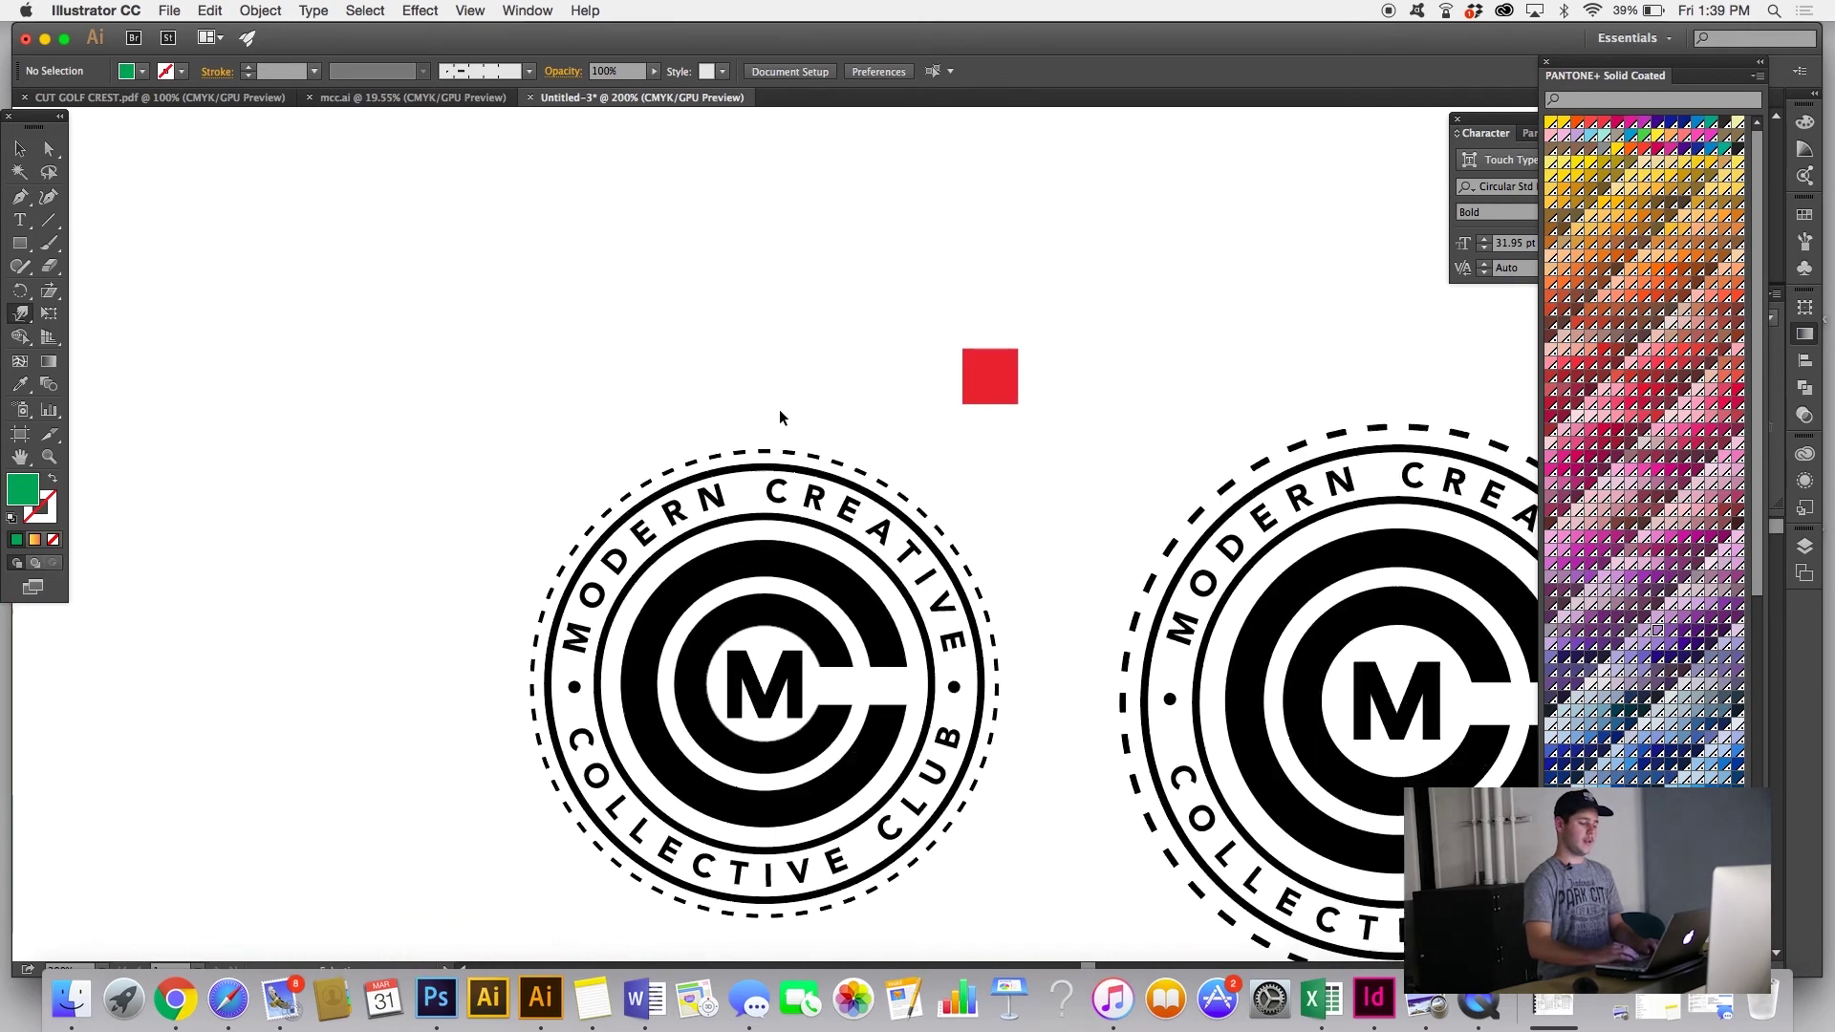
scroll(826, 408, up, 5)
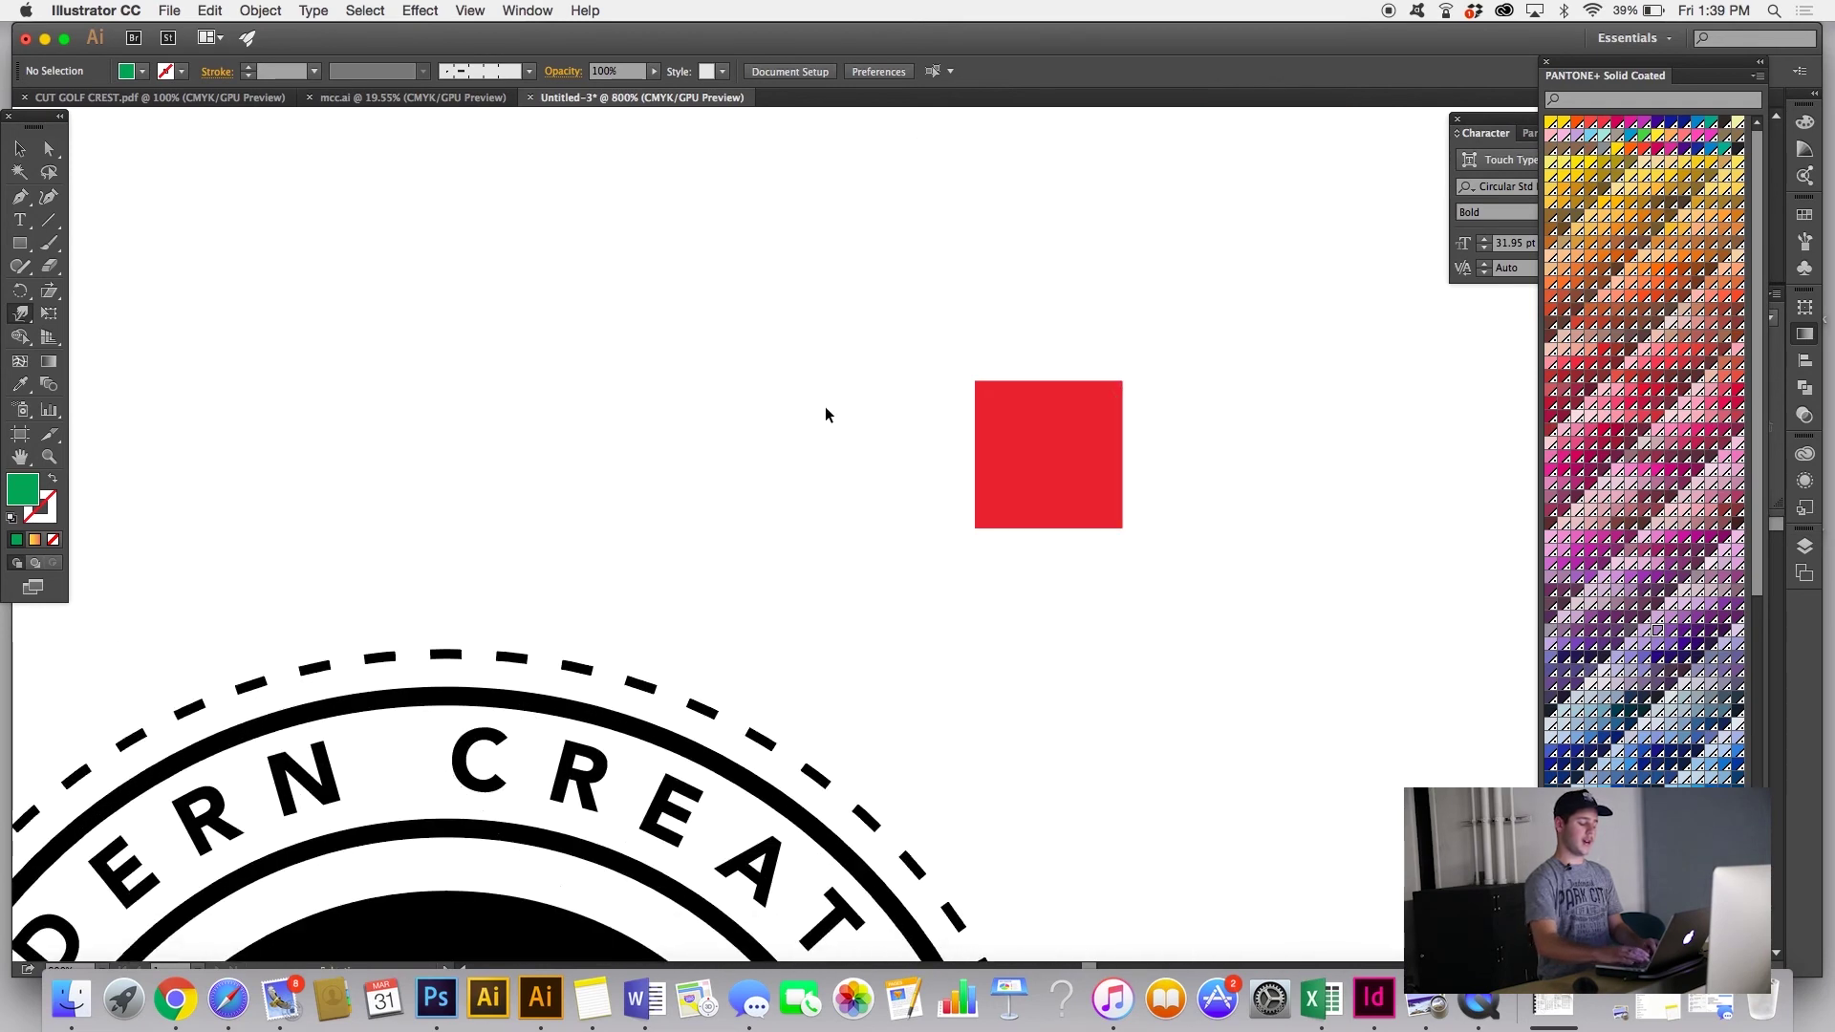
key(super+equal)
key(super+minus)
key(super+minus)
key(super+minus)
key(super+minus)
key(super+minus)
key(super+minus)
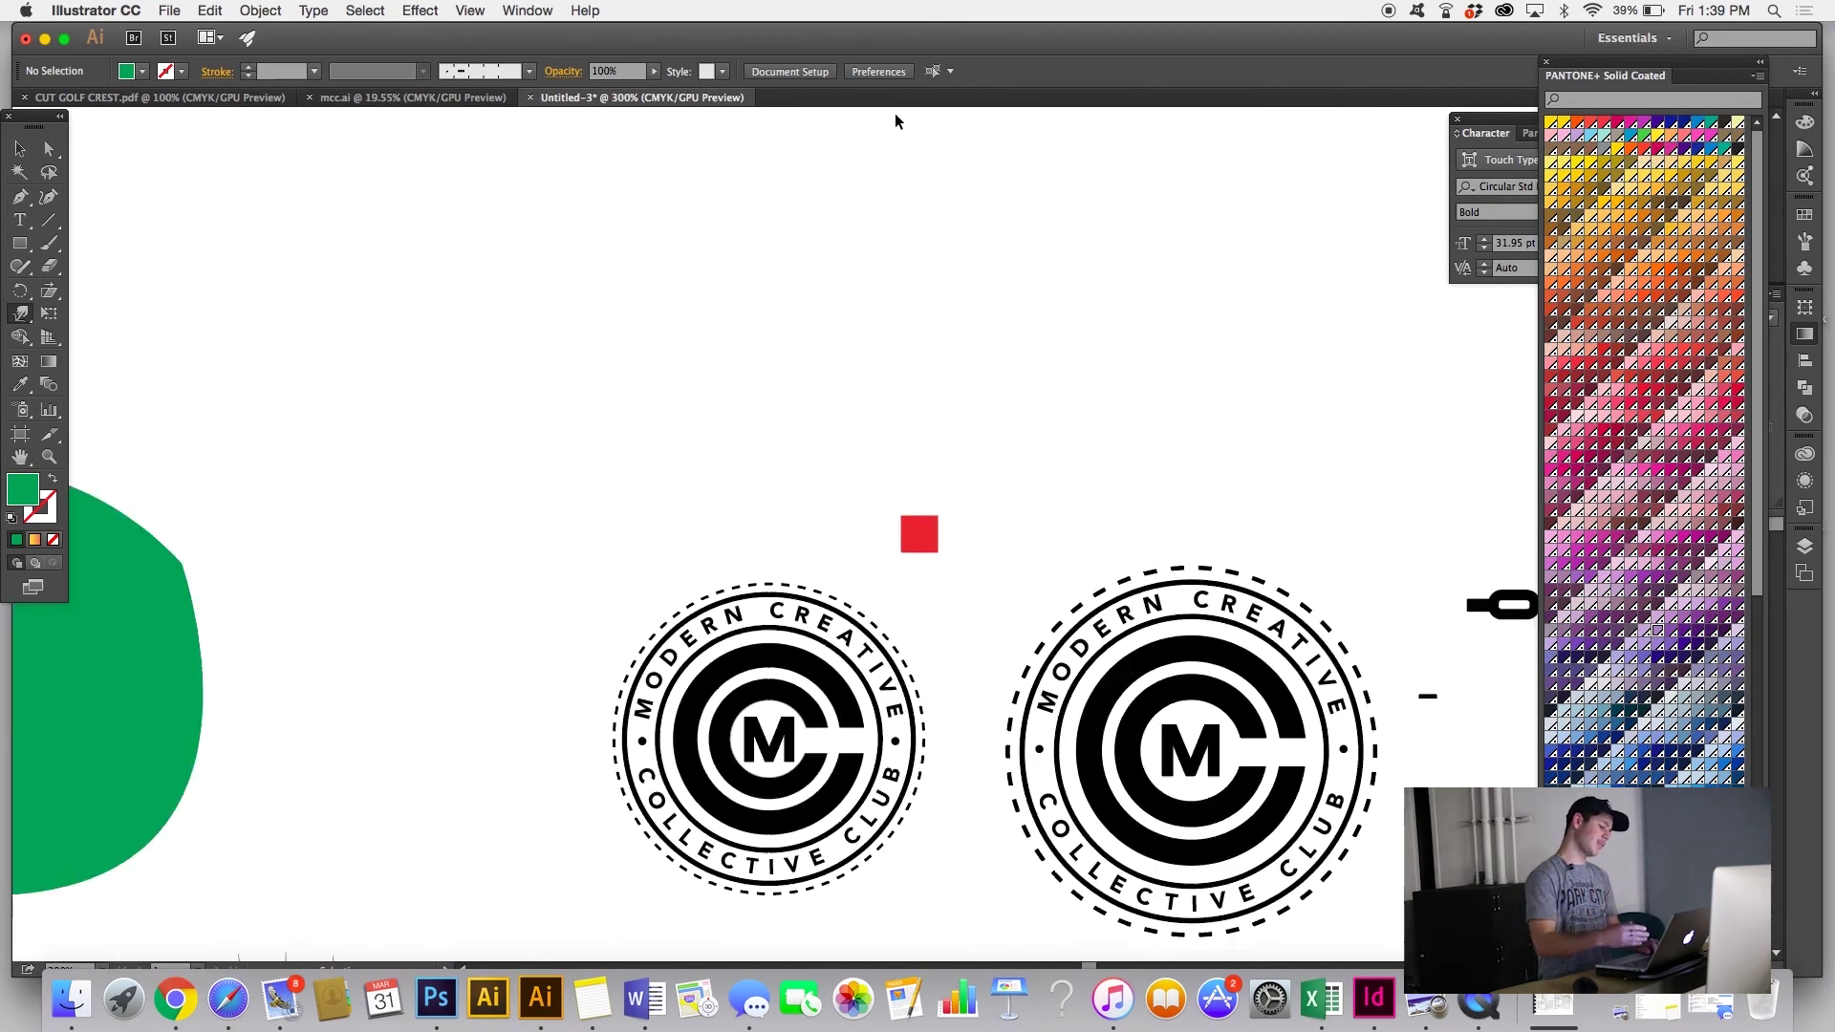
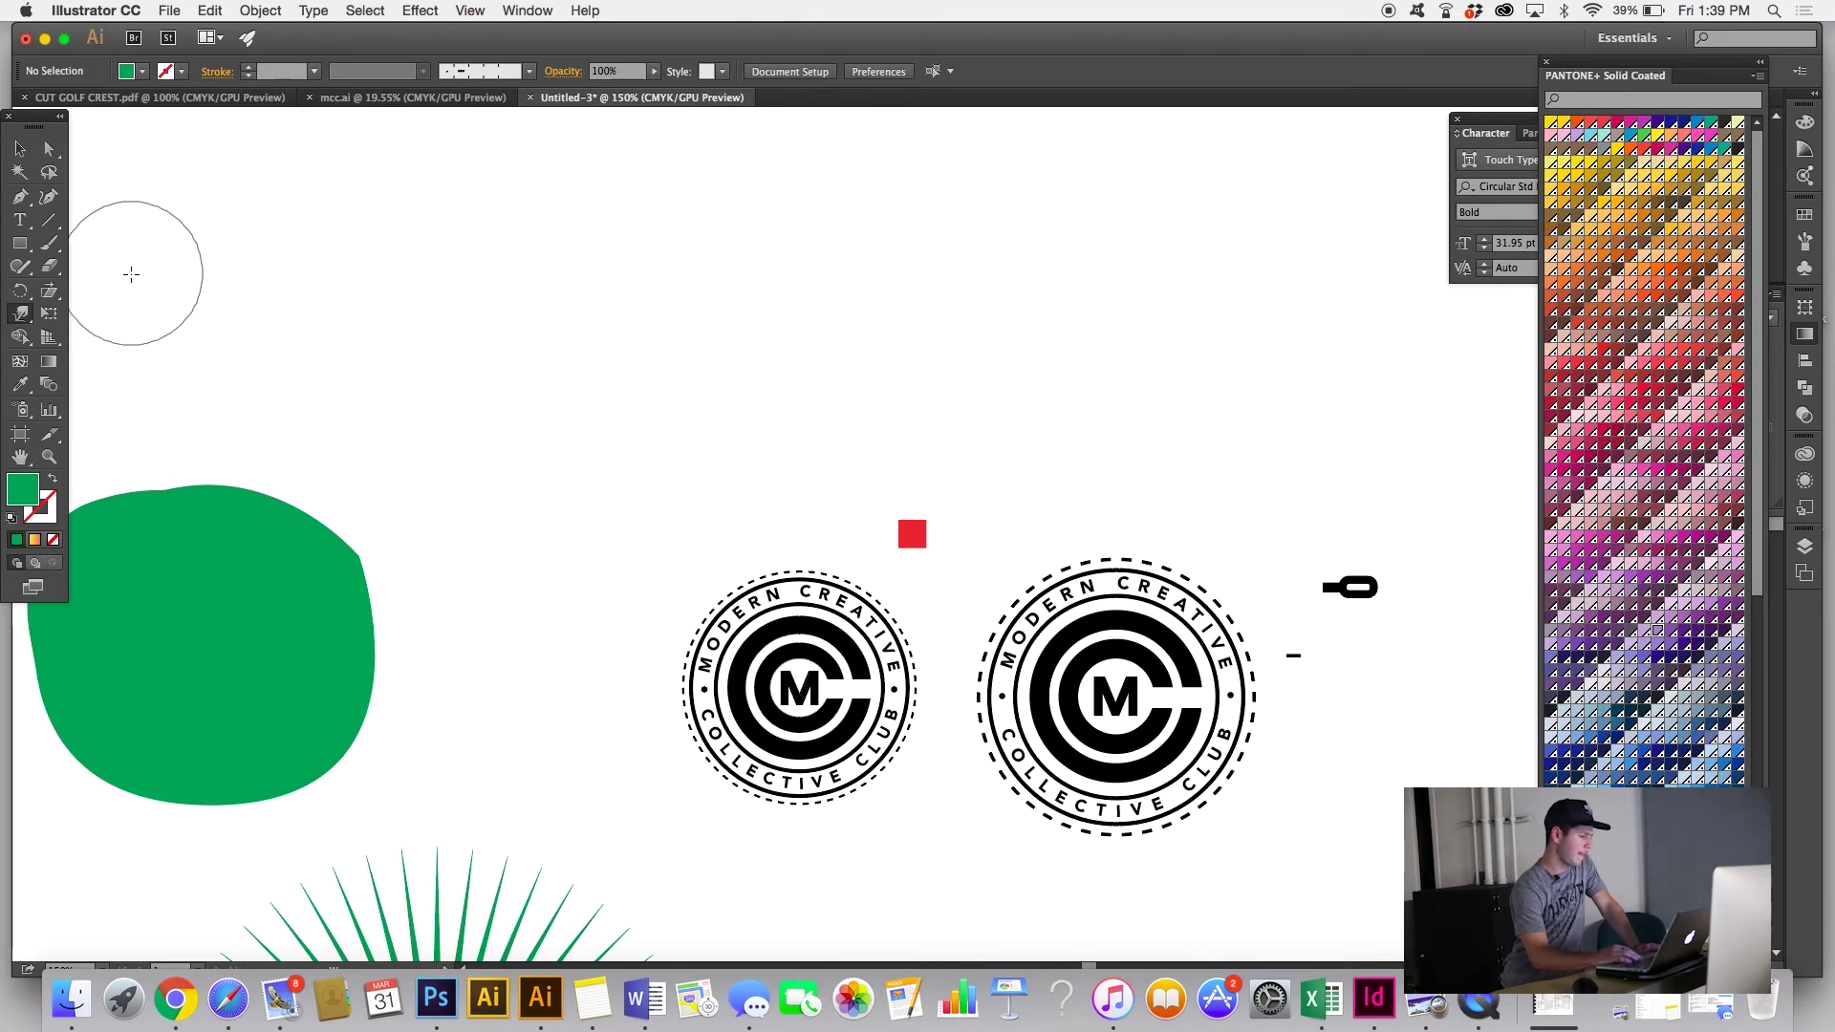
Step: Turn the warped green shape's path into an area type frame and fill it with random placeholder letters
drag(19, 220, 153, 247)
scroll(152, 250, left, 5)
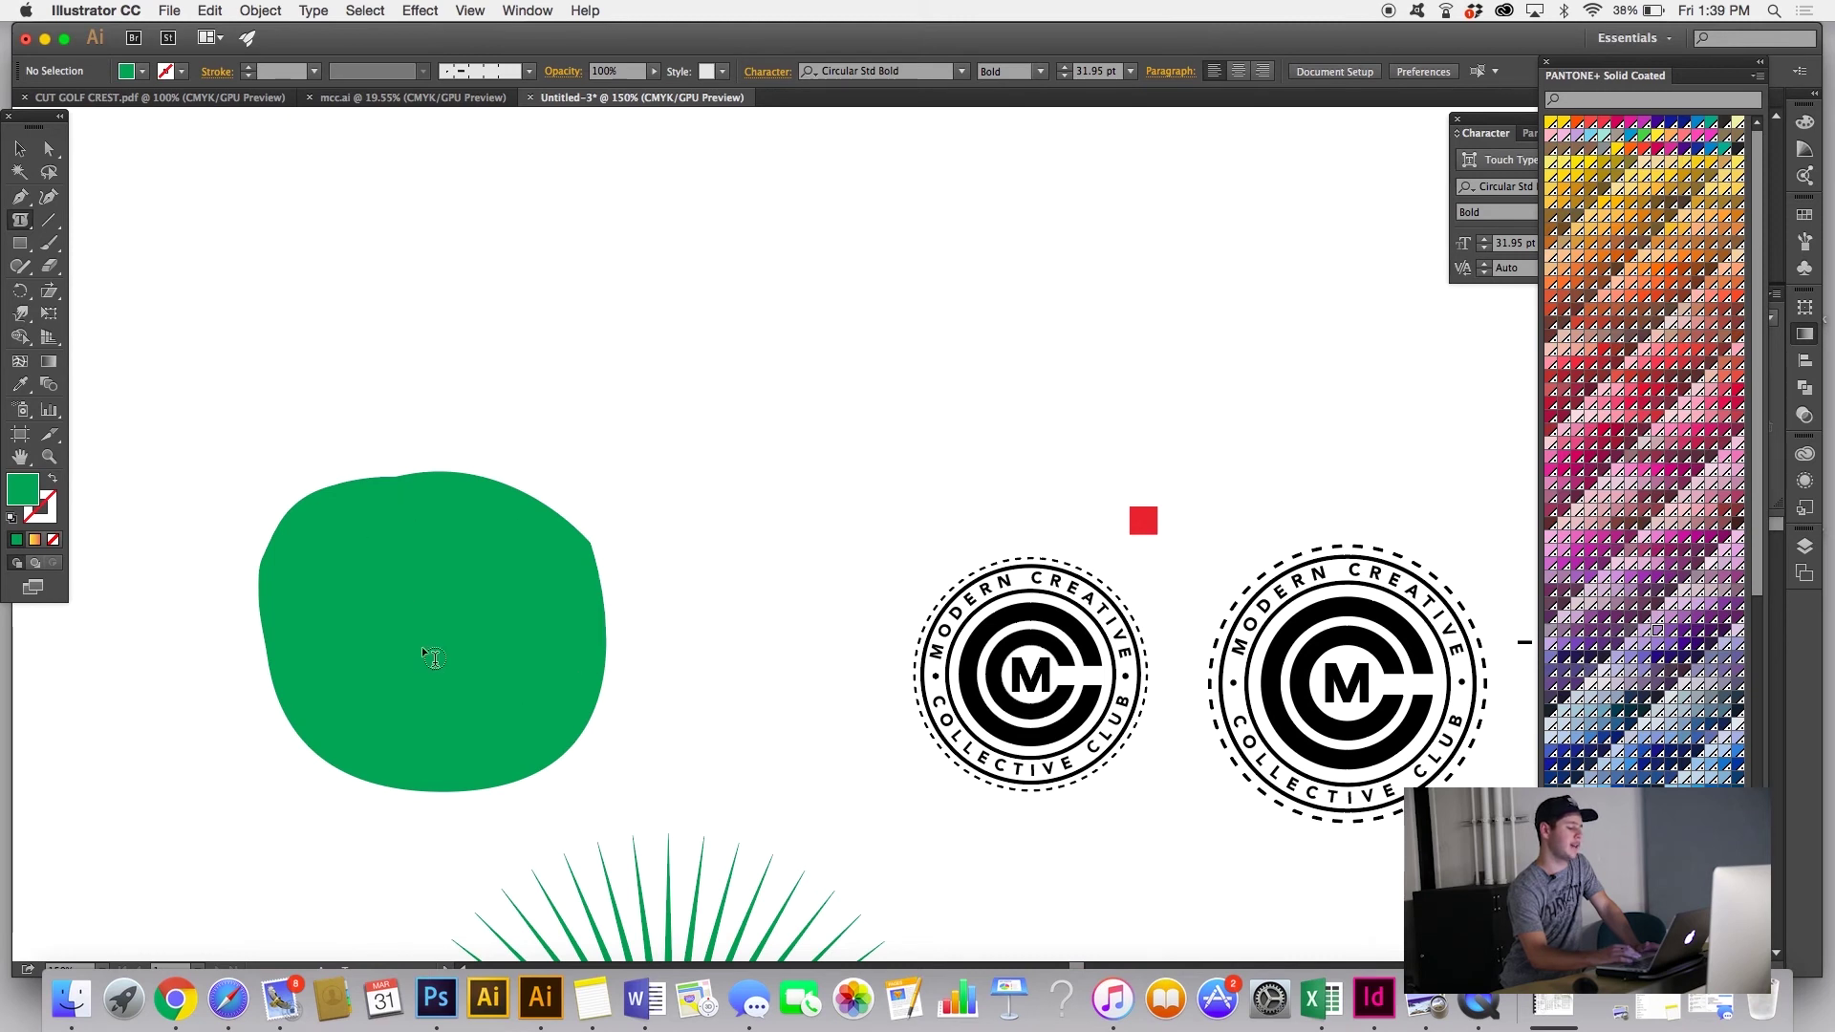
click(344, 566)
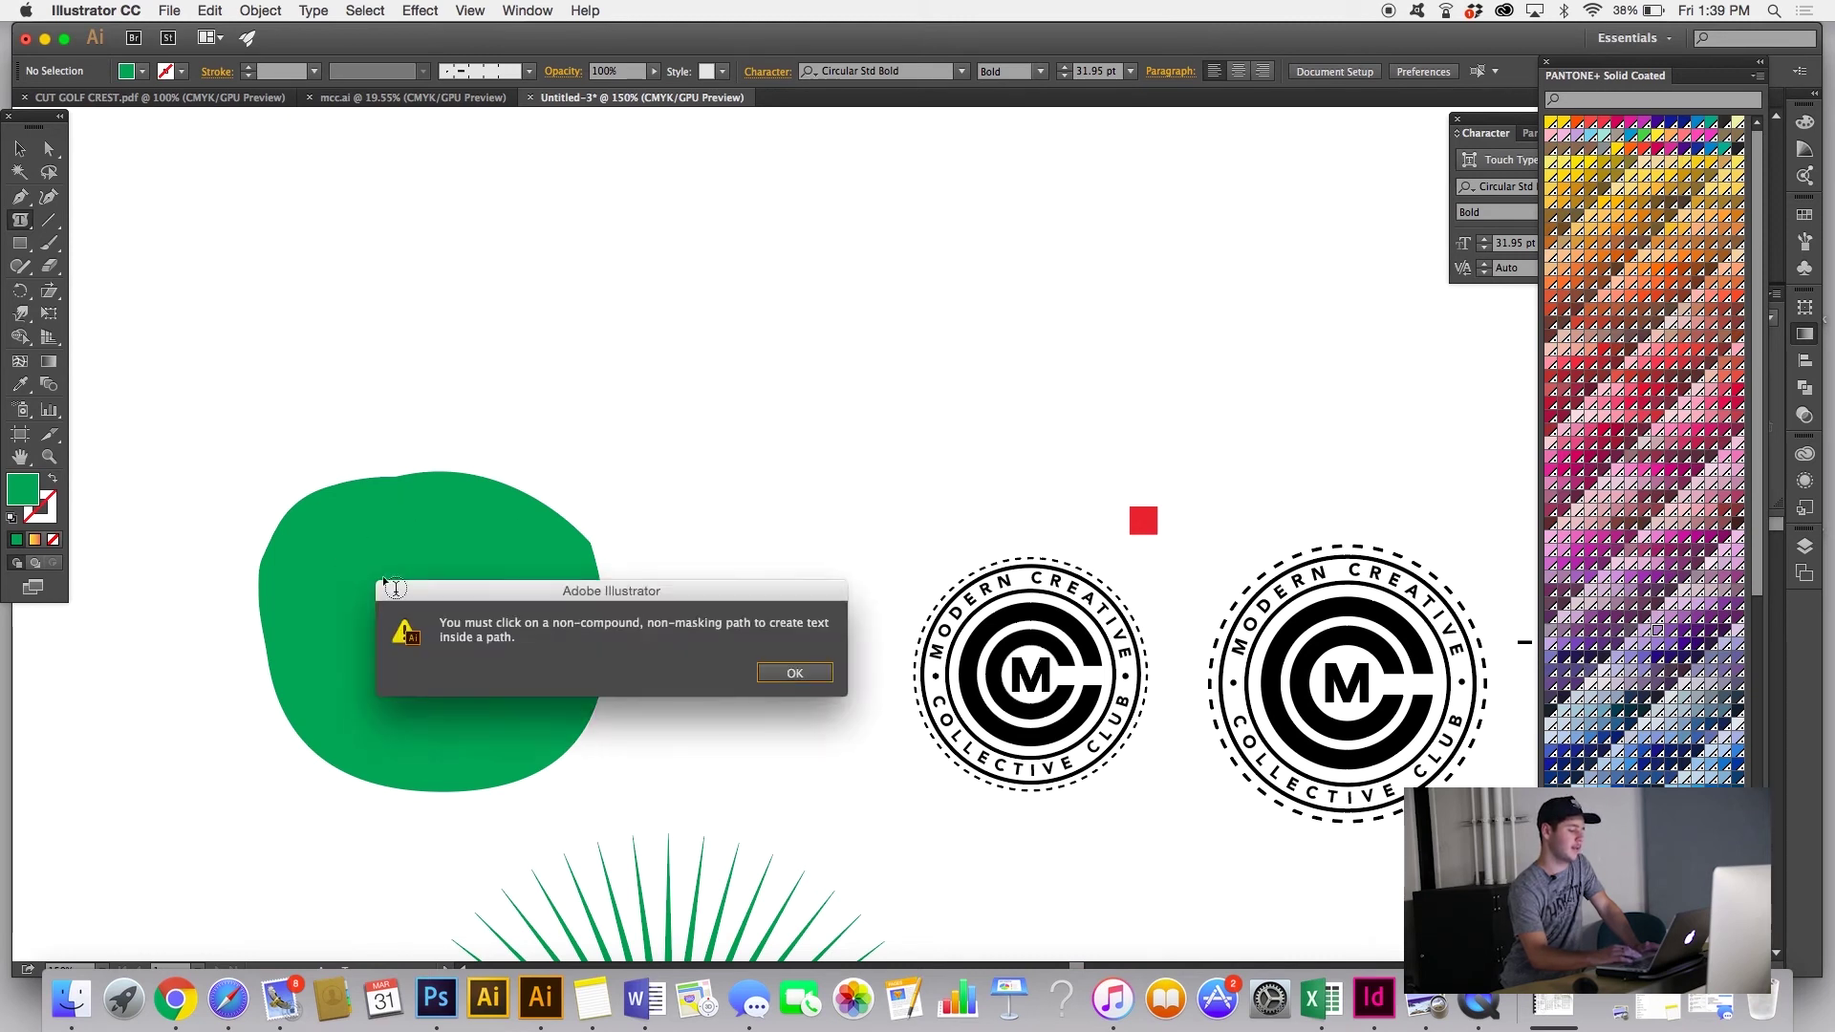
click(796, 681)
click(603, 686)
text(lhgljhgljhfjdkhbvljbljhguy)
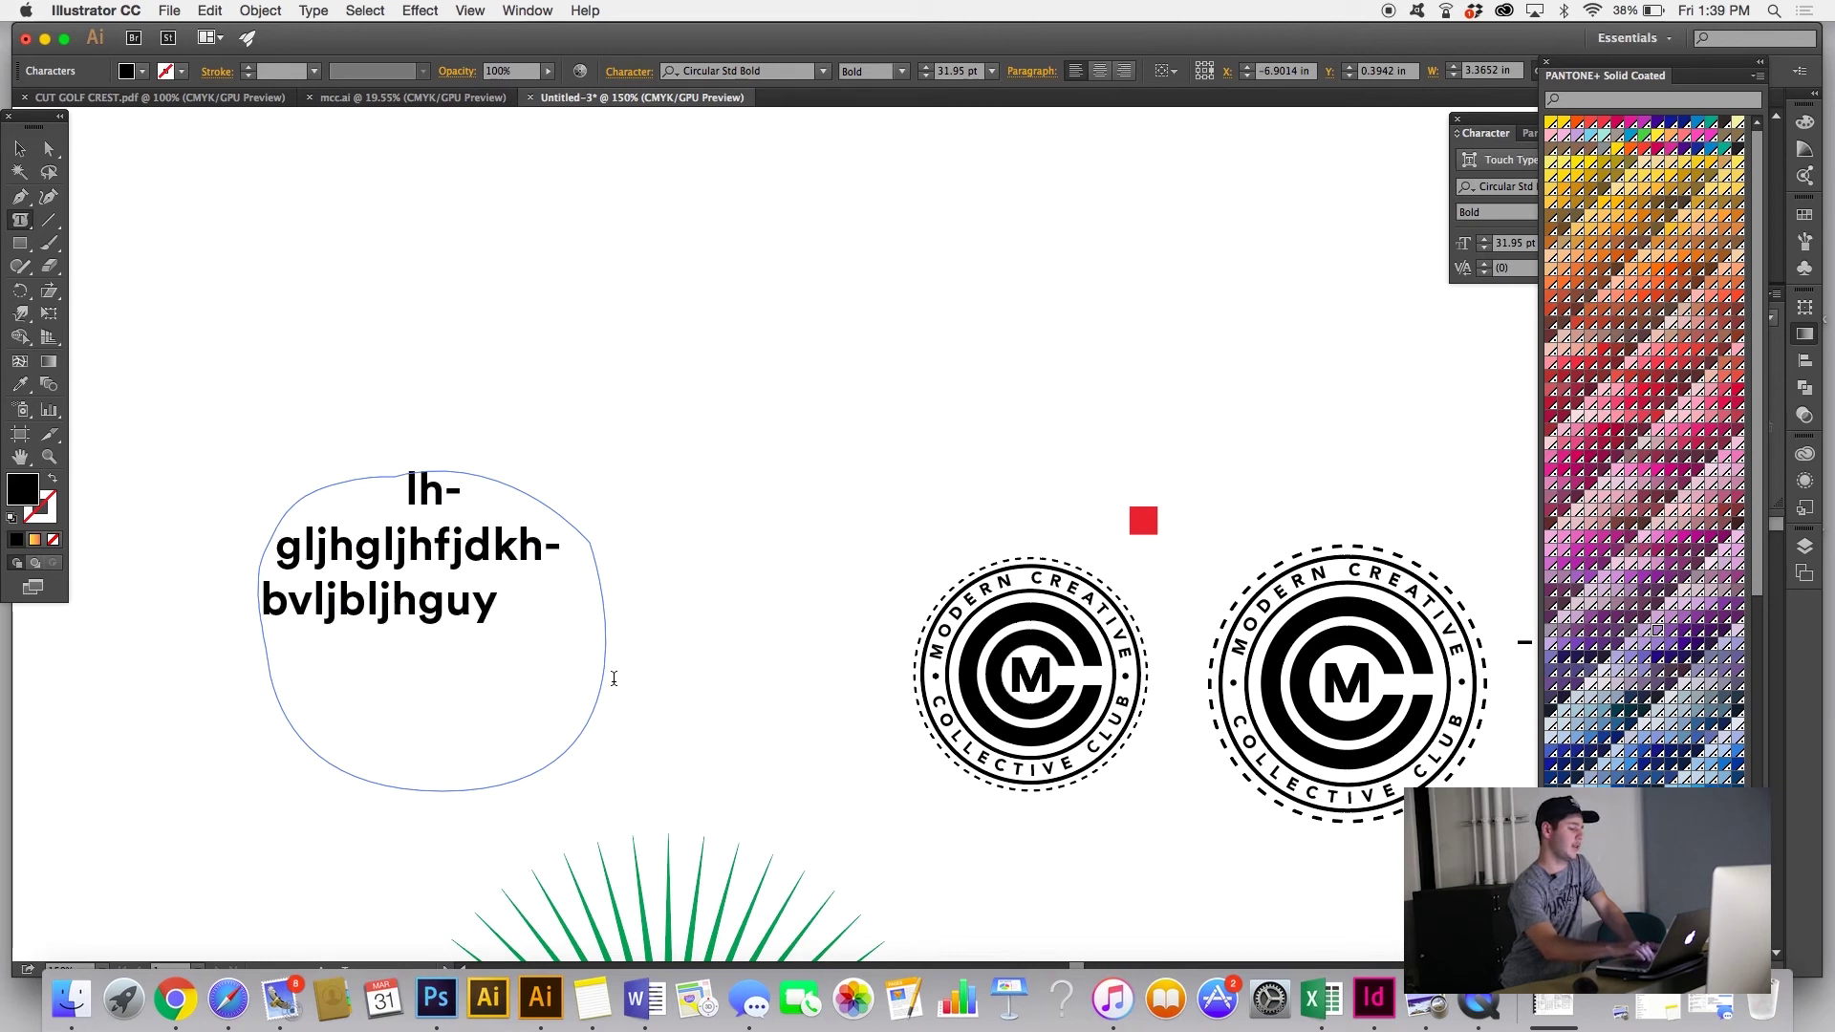
text(hglkjhlkjglkjhlkjhlkjhlkjhlkjhlkj)
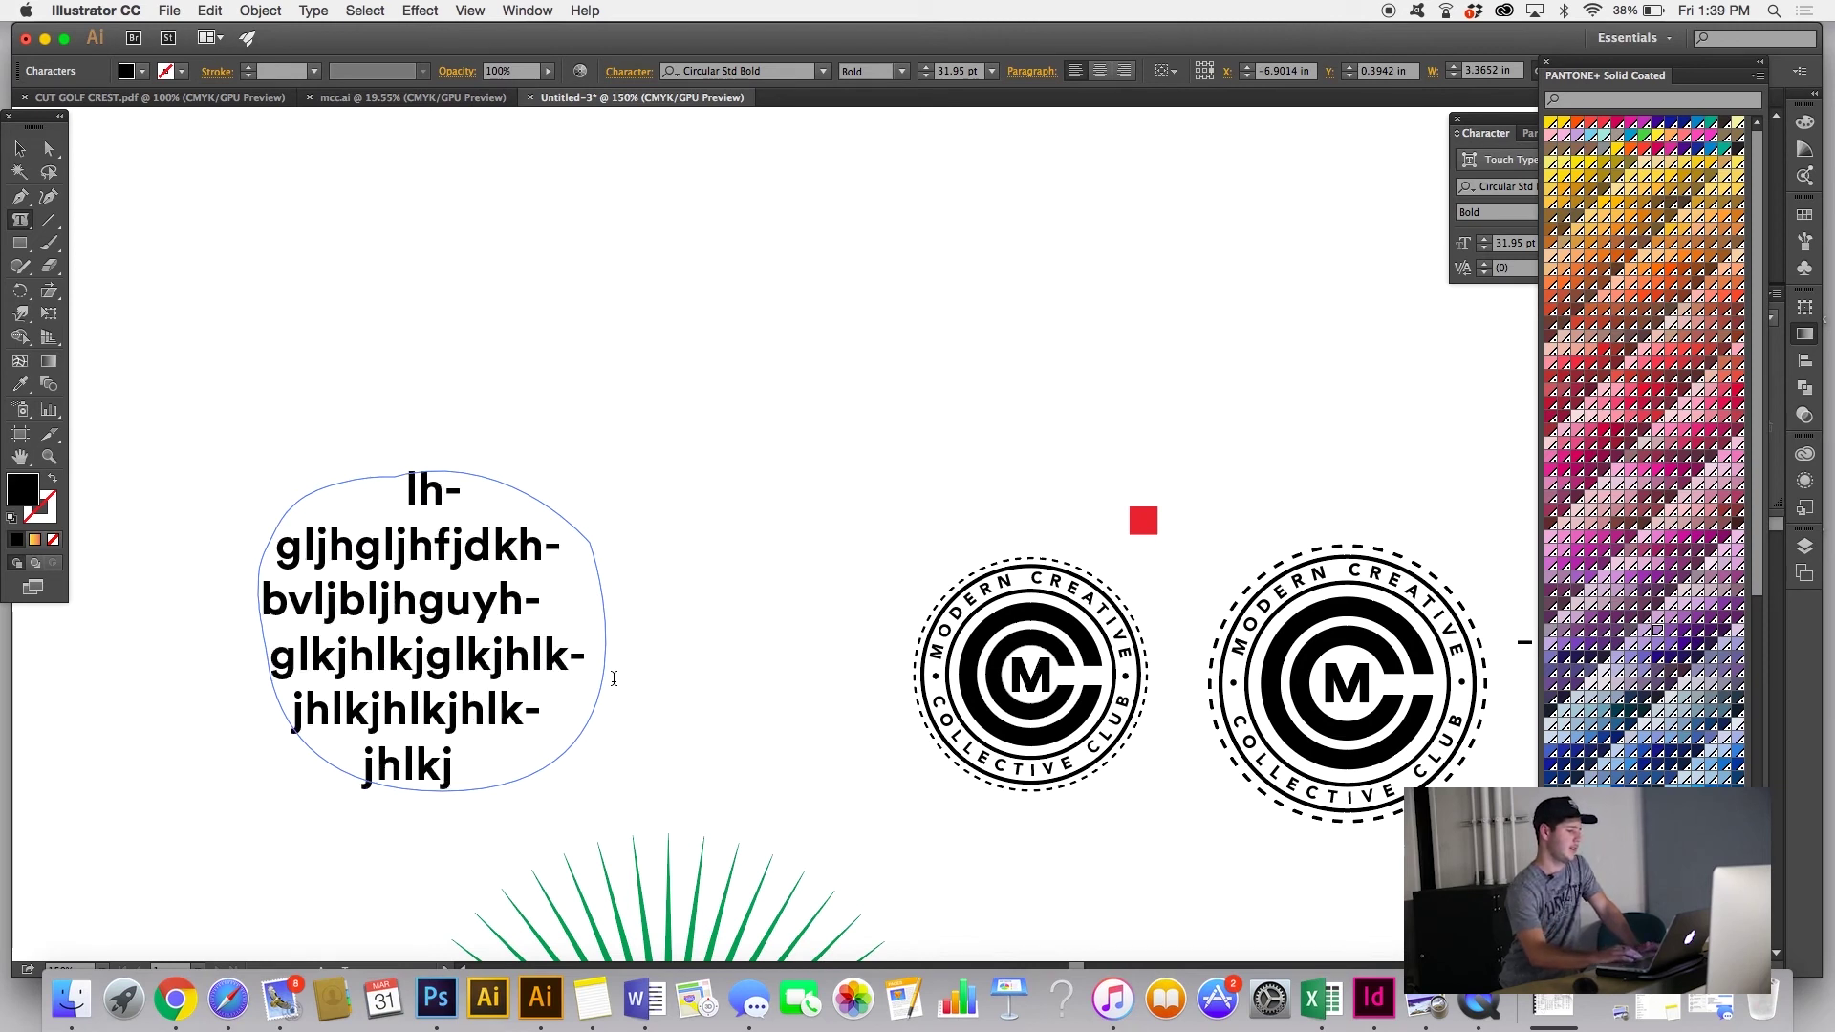
key(Escape)
Step: Delete the area type object filled with placeholder letters
scroll(552, 362, left, 4)
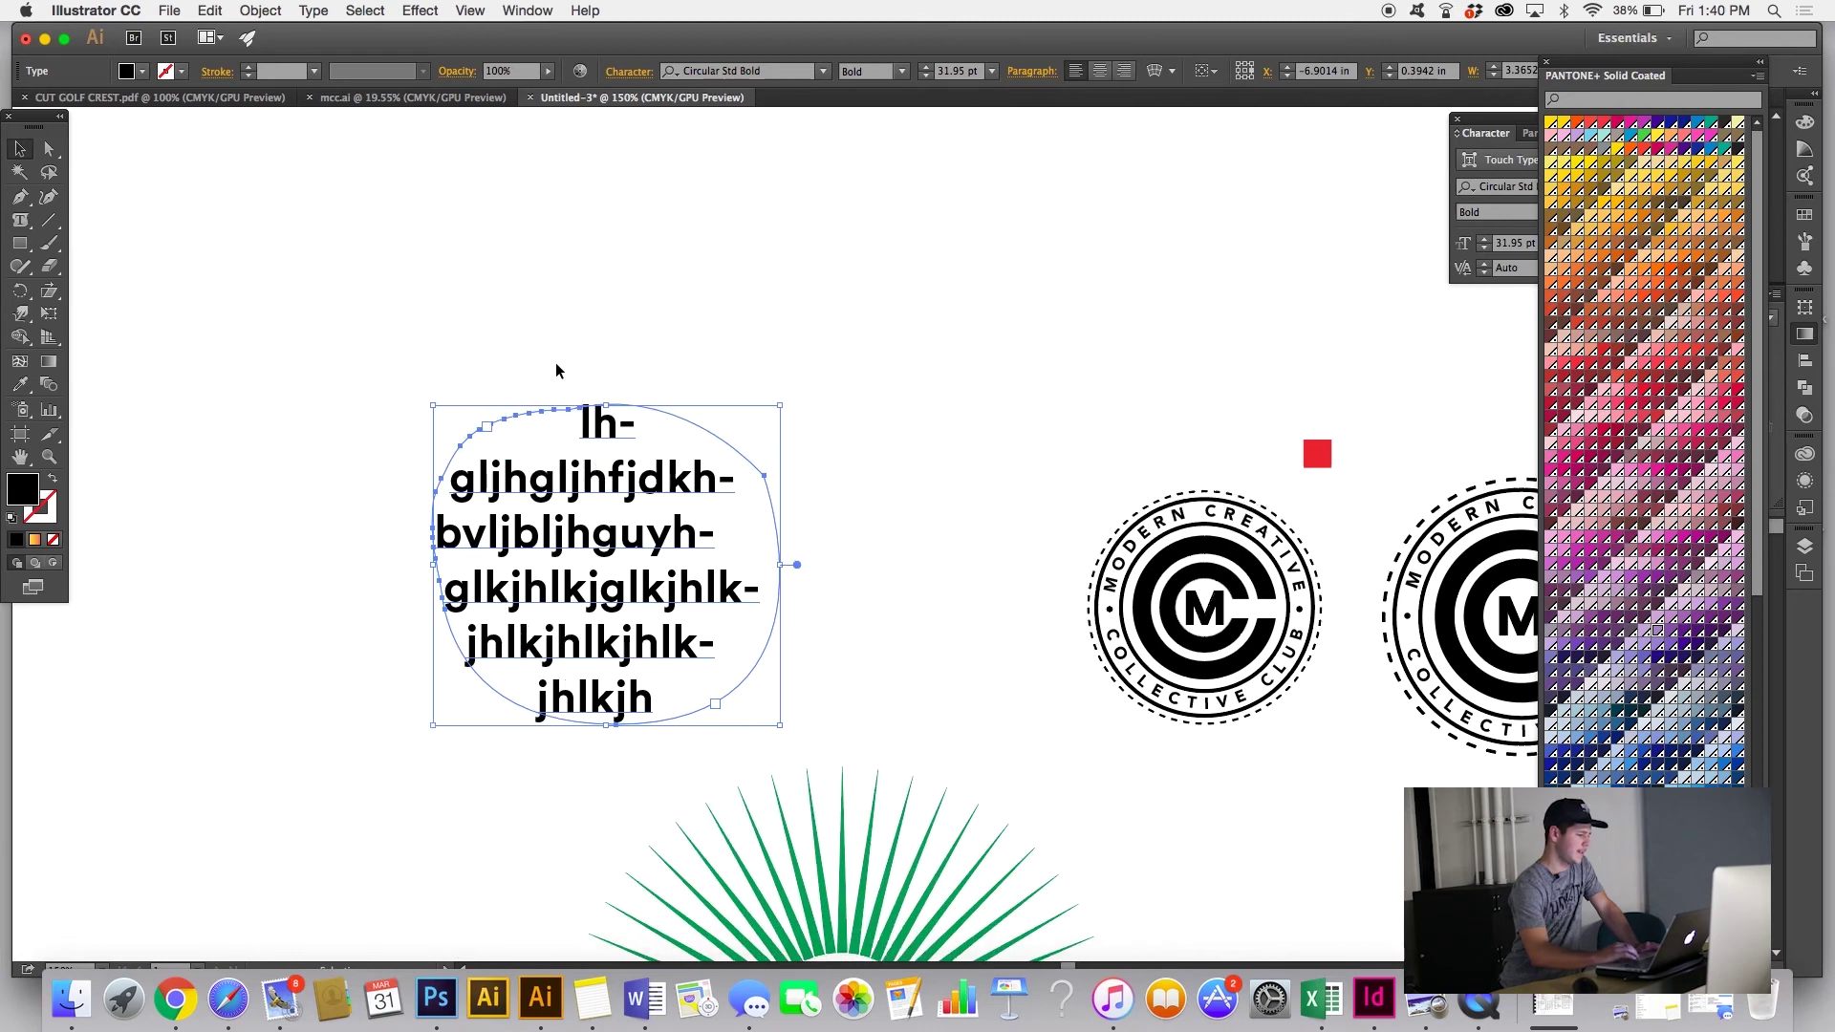
key(Delete)
scroll(219, 544, left, 2)
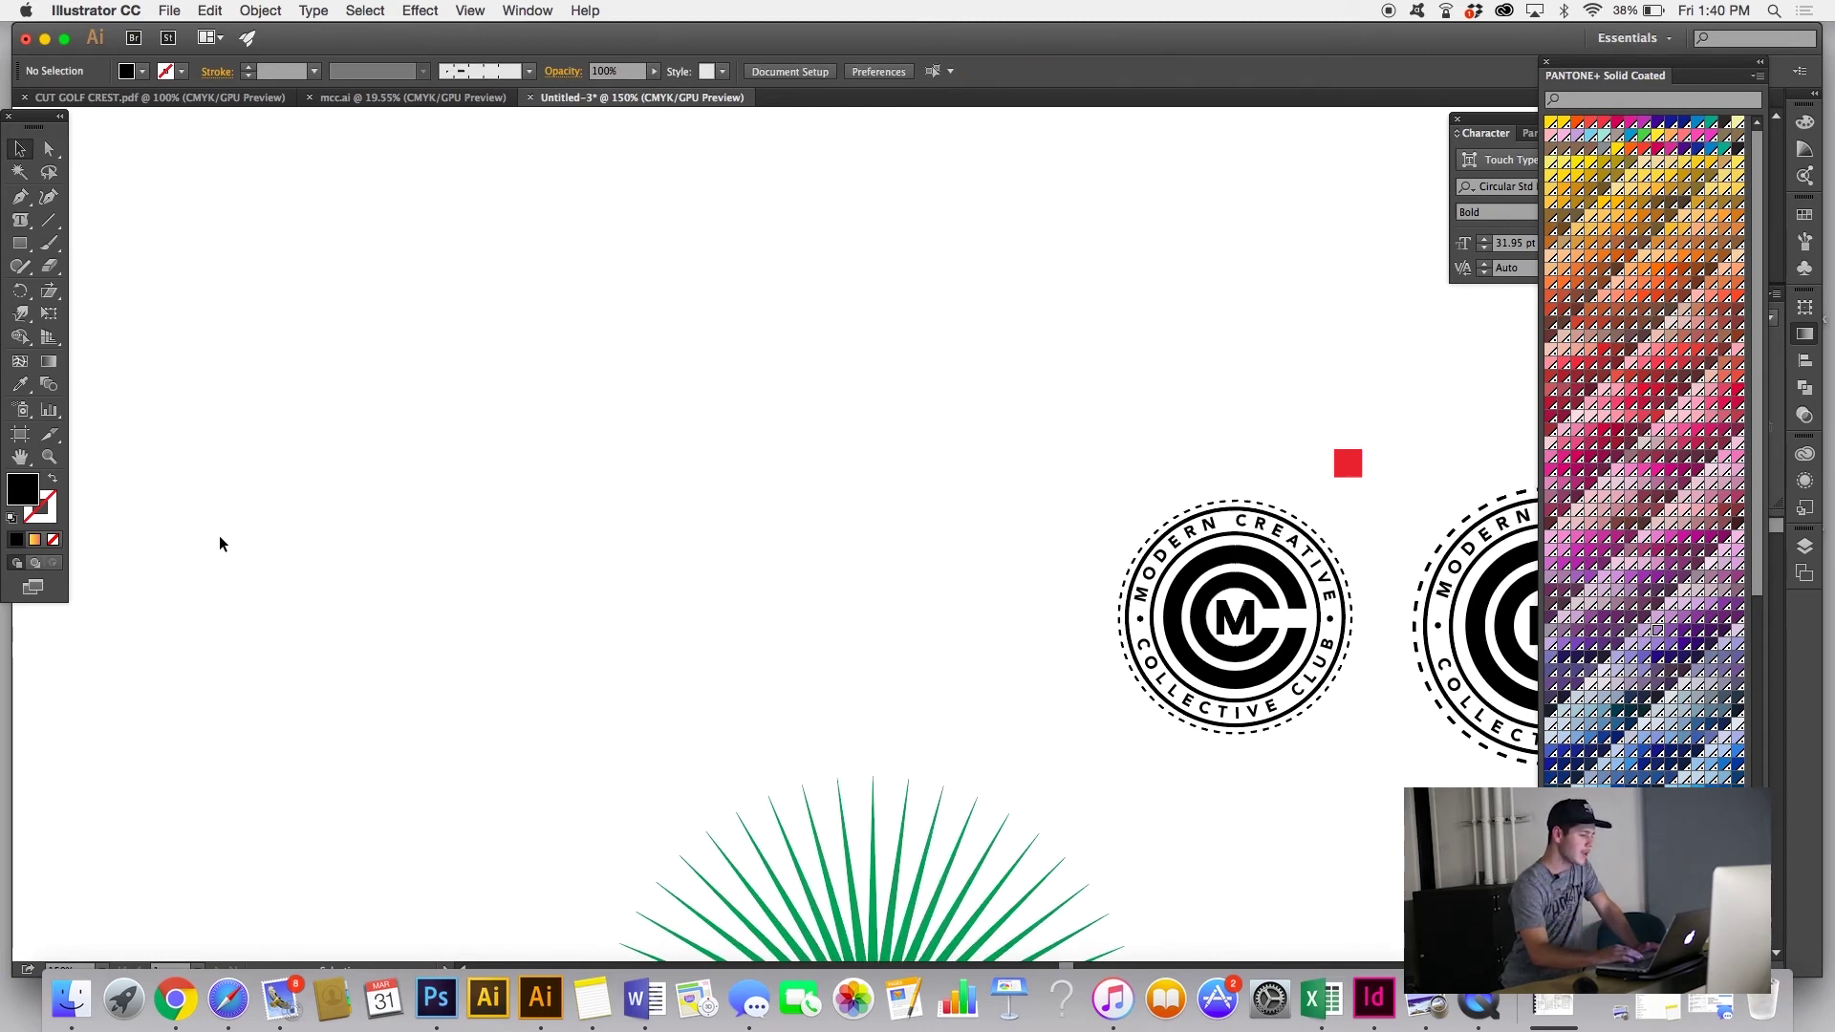
Step: Close the PANTONE+ Solid Coated swatch library and display the document's symbols
click(22, 410)
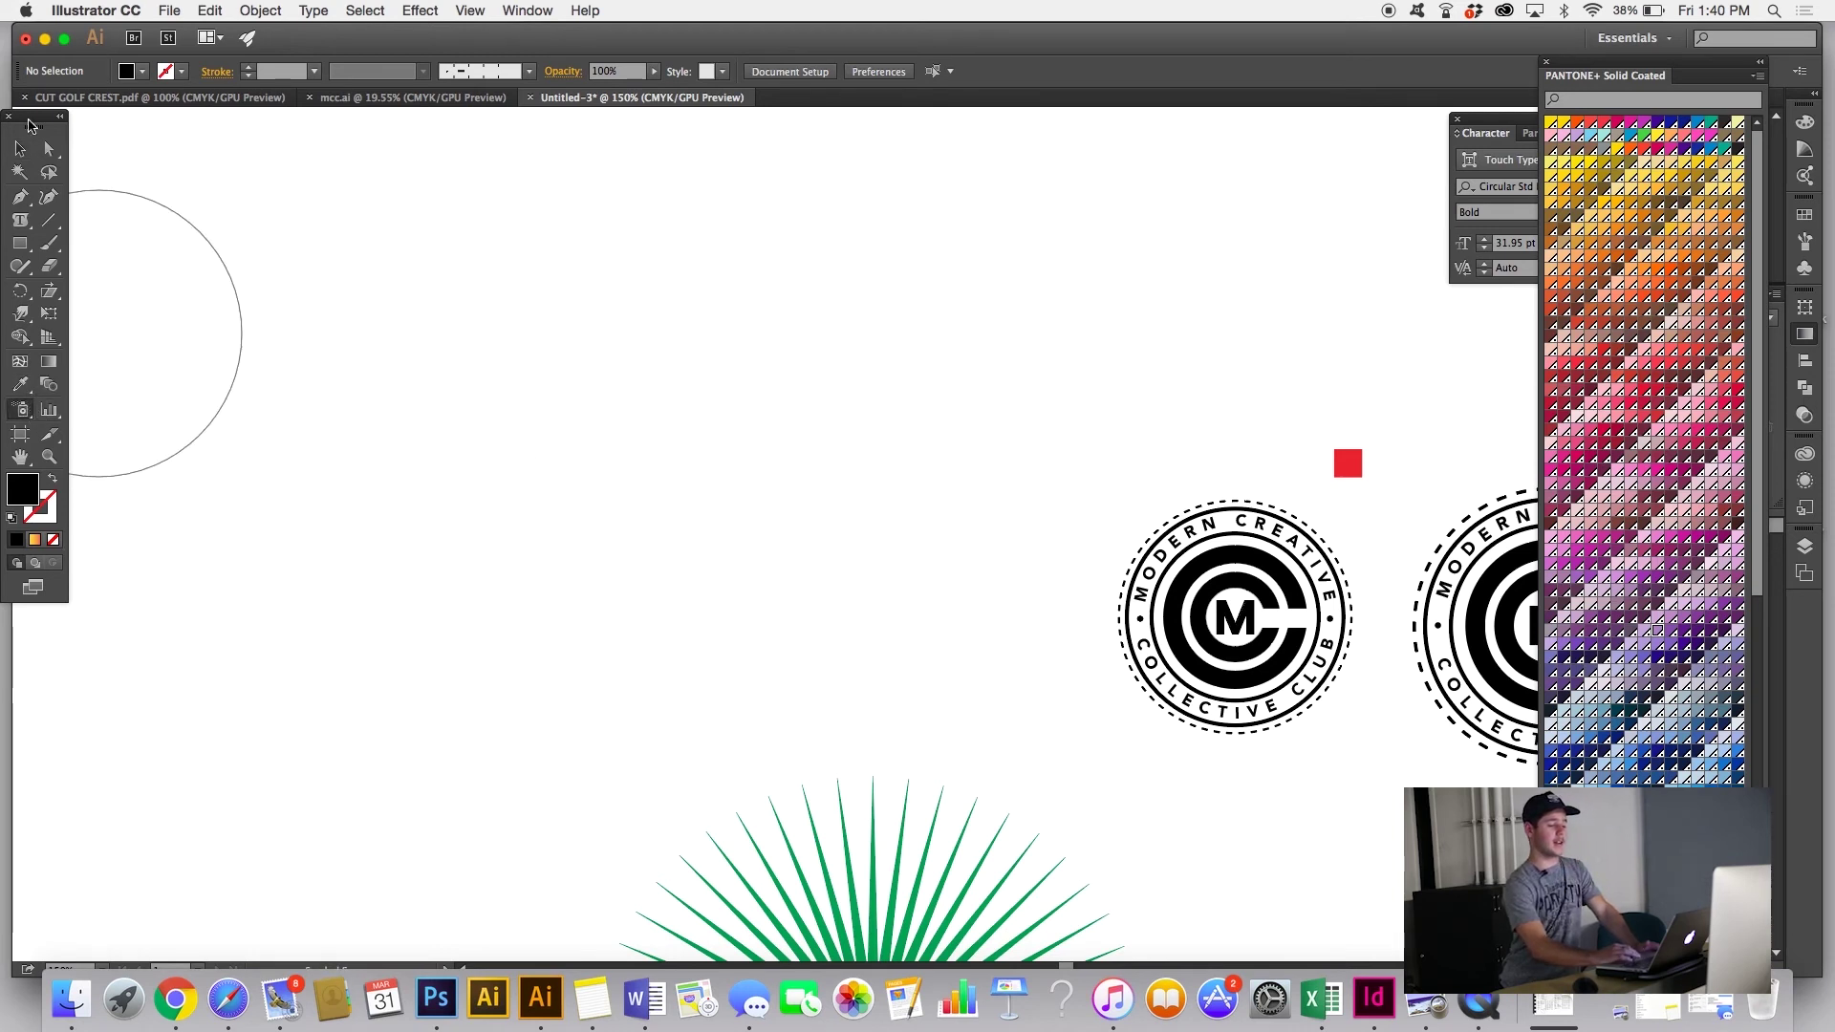
click(18, 149)
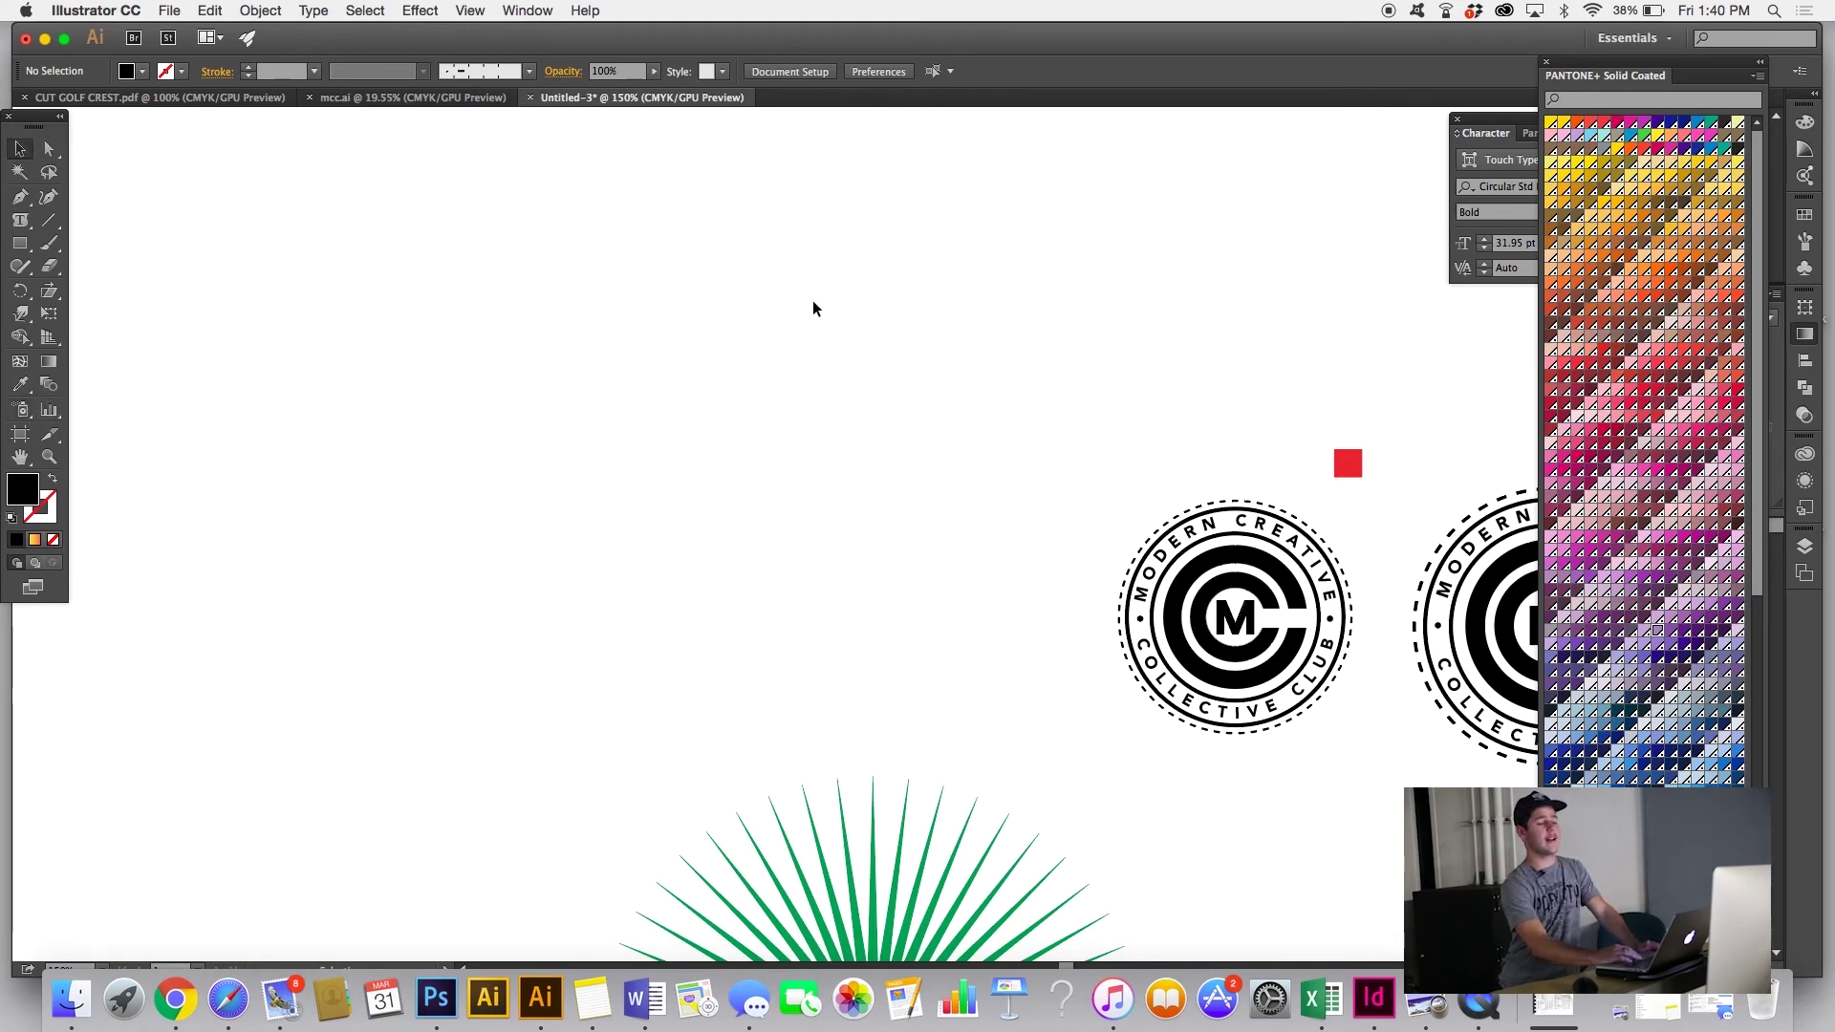
click(1544, 64)
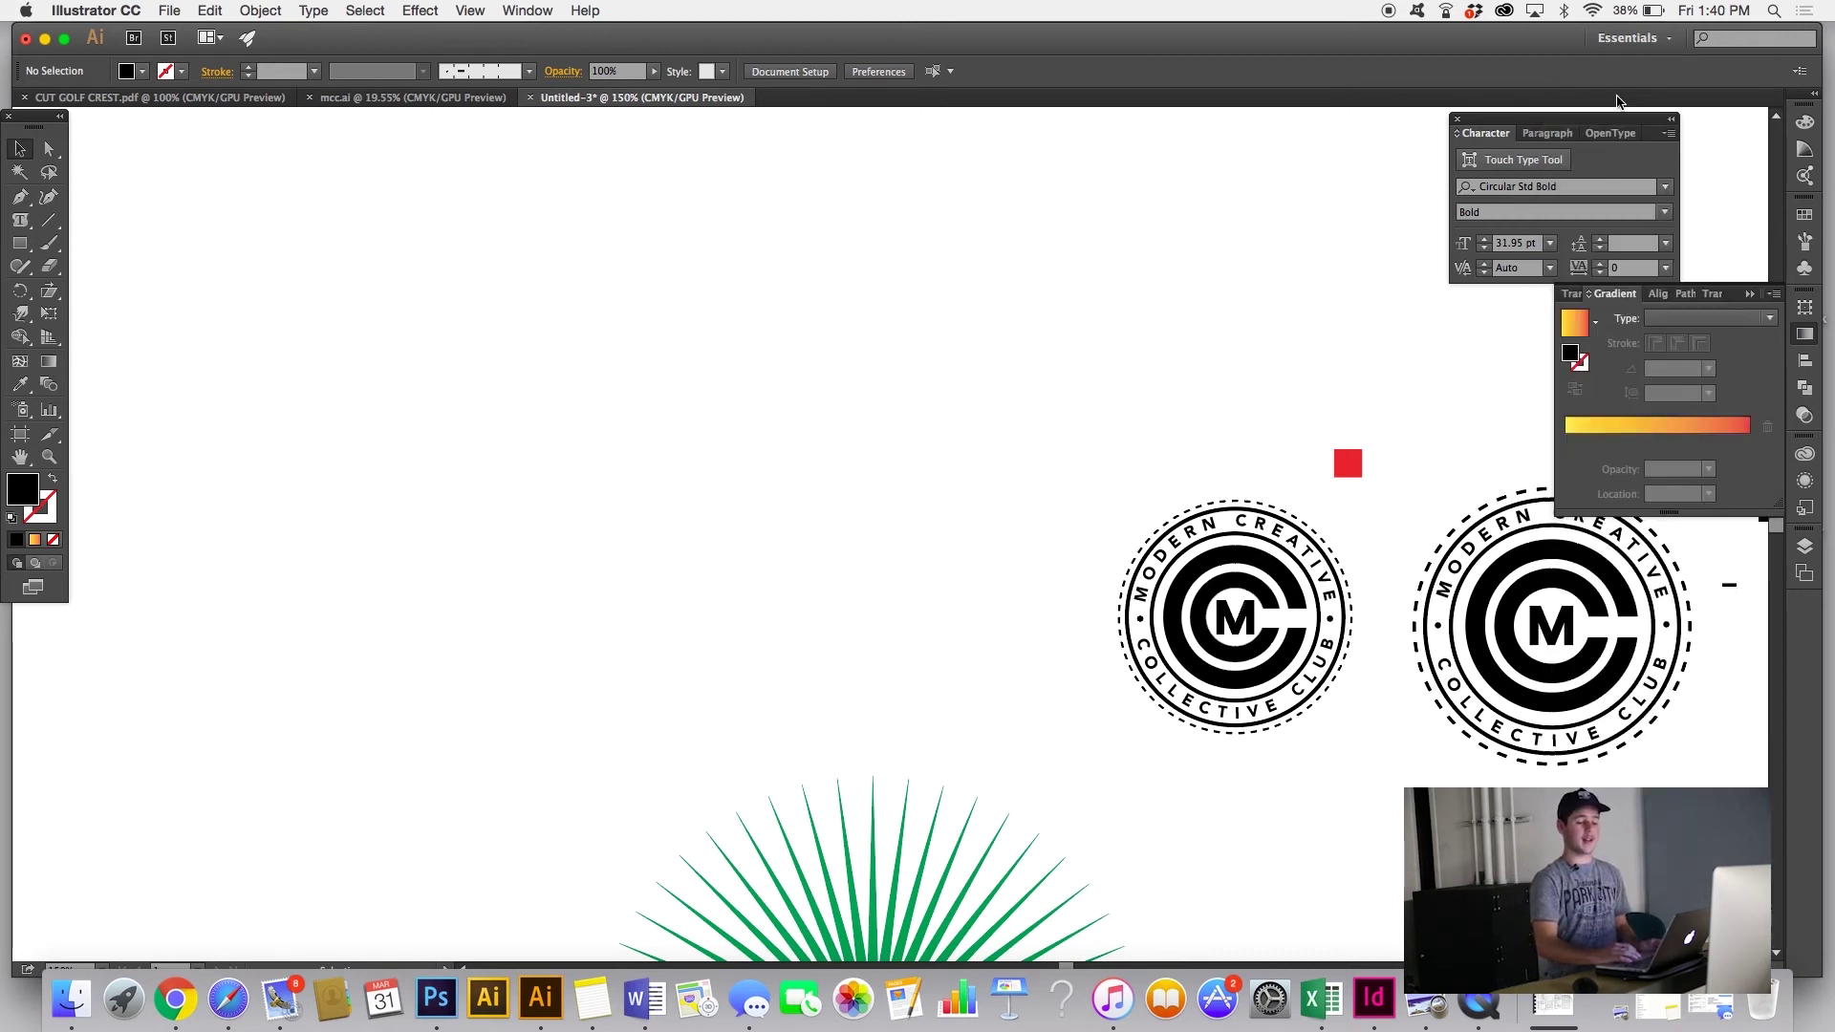
click(1800, 243)
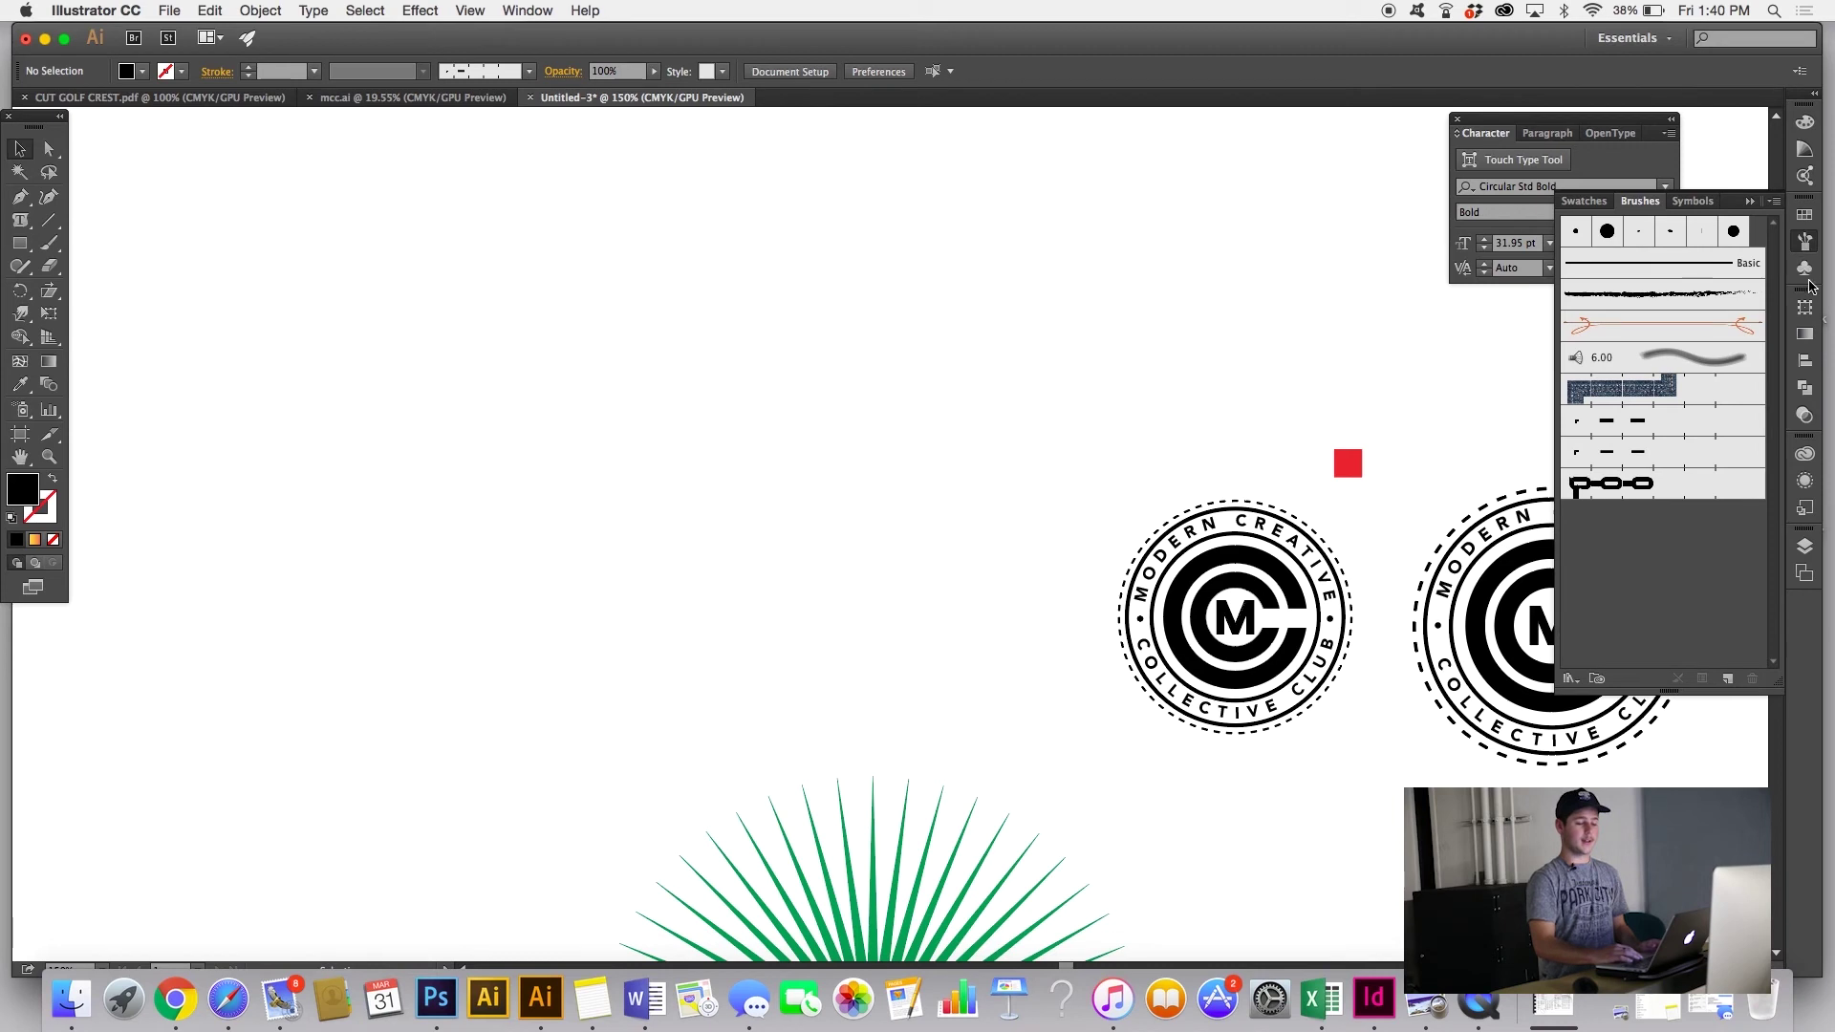
click(1807, 273)
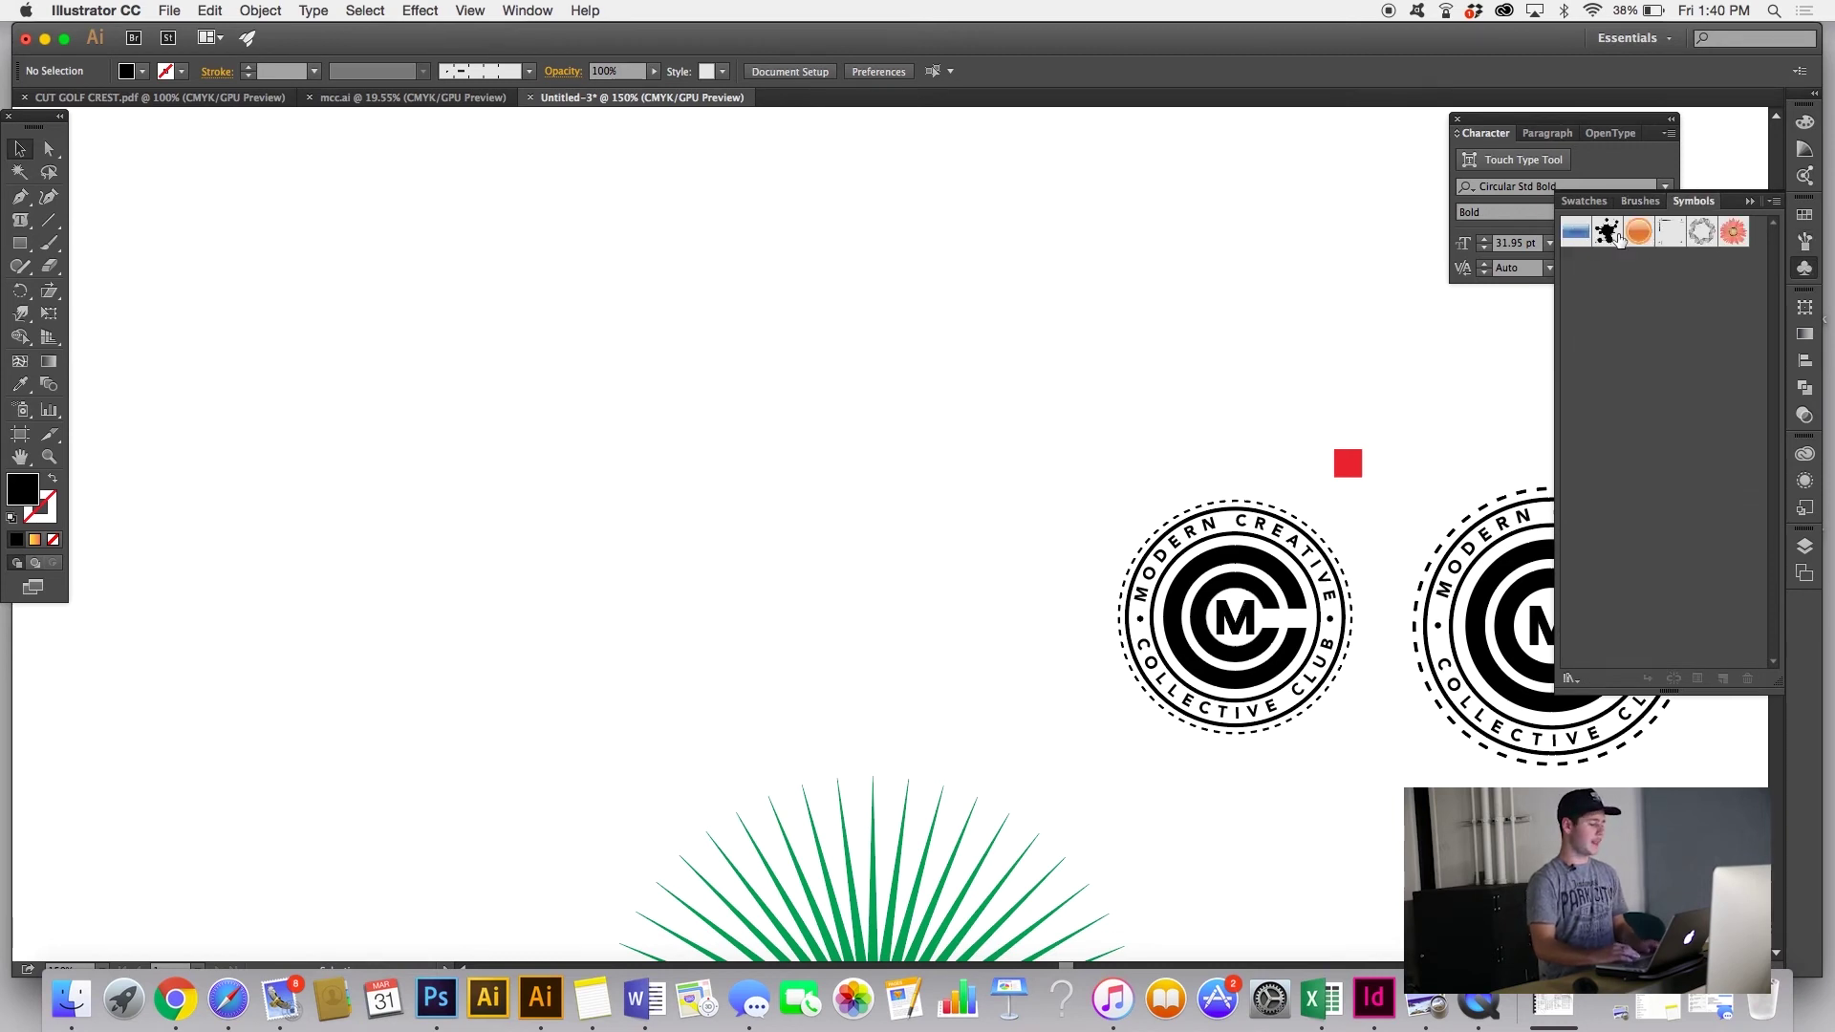
Step: Draw a black circle about 1.89 in across above the burst and a circle about 0.92 in across inside it
click(20, 243)
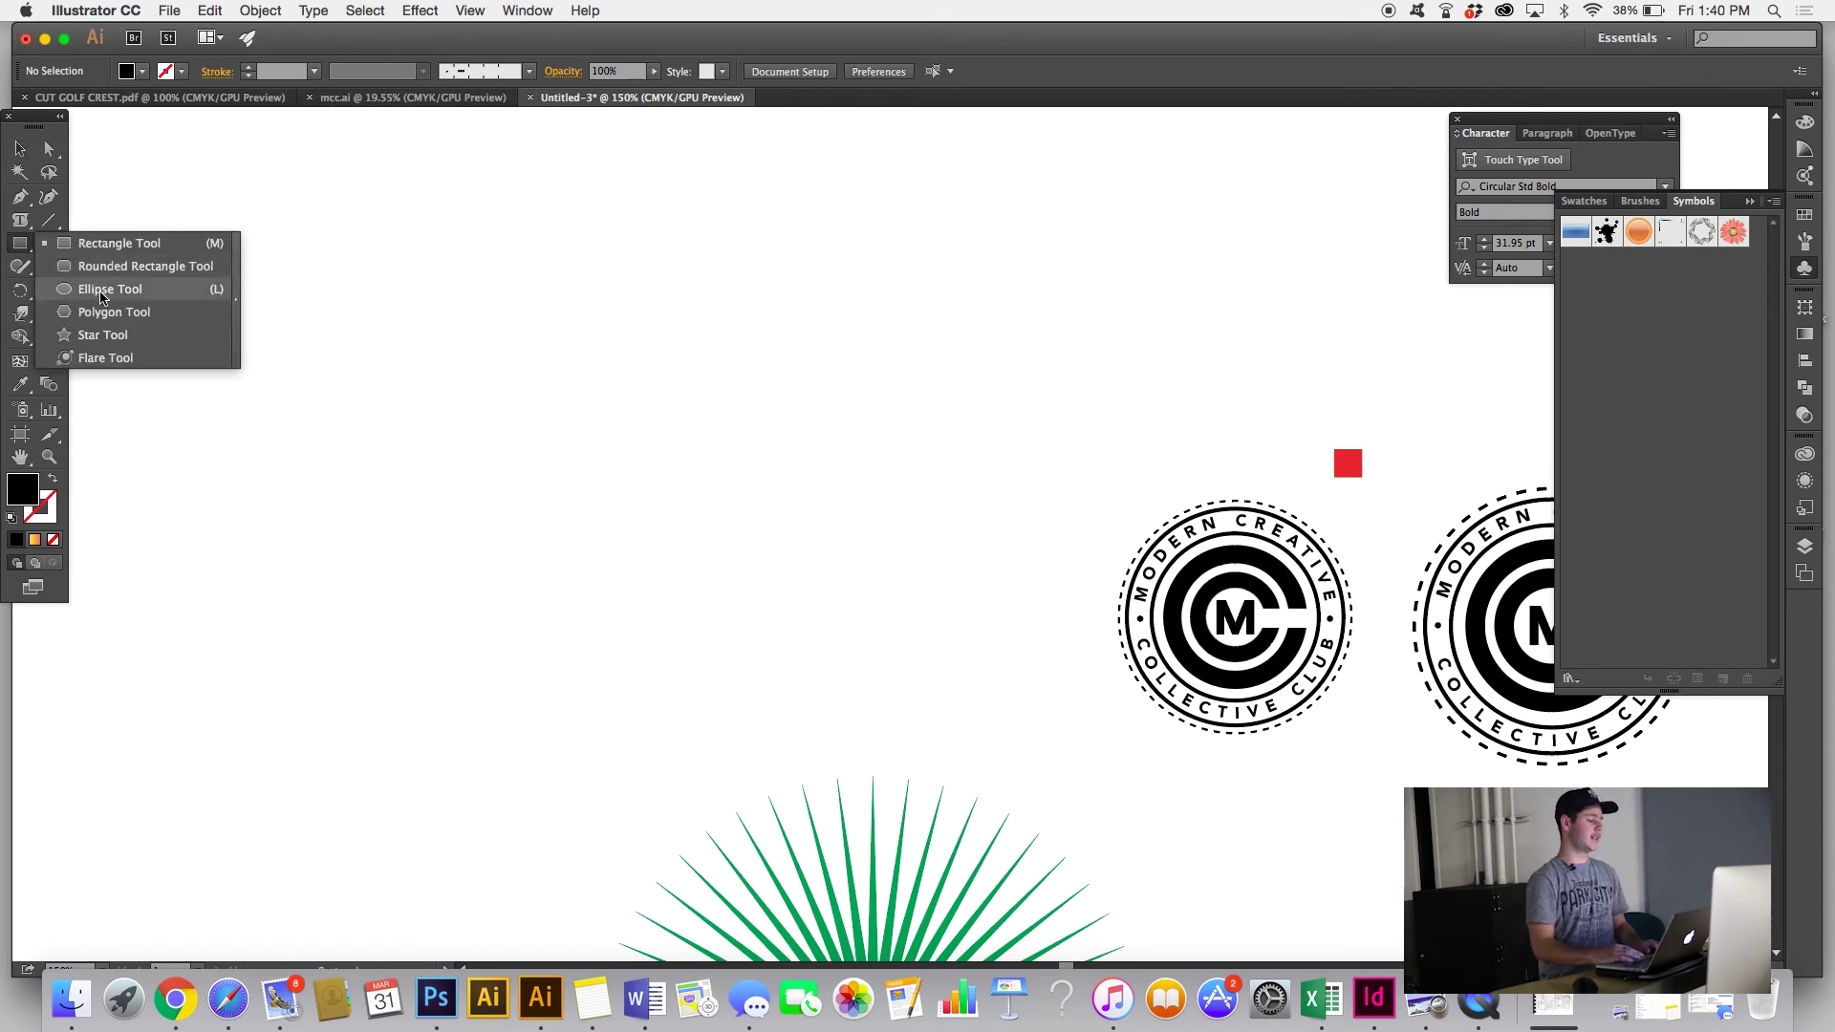
click(102, 289)
drag(561, 296, 658, 199)
click(21, 151)
click(102, 237)
click(23, 244)
drag(514, 258, 607, 351)
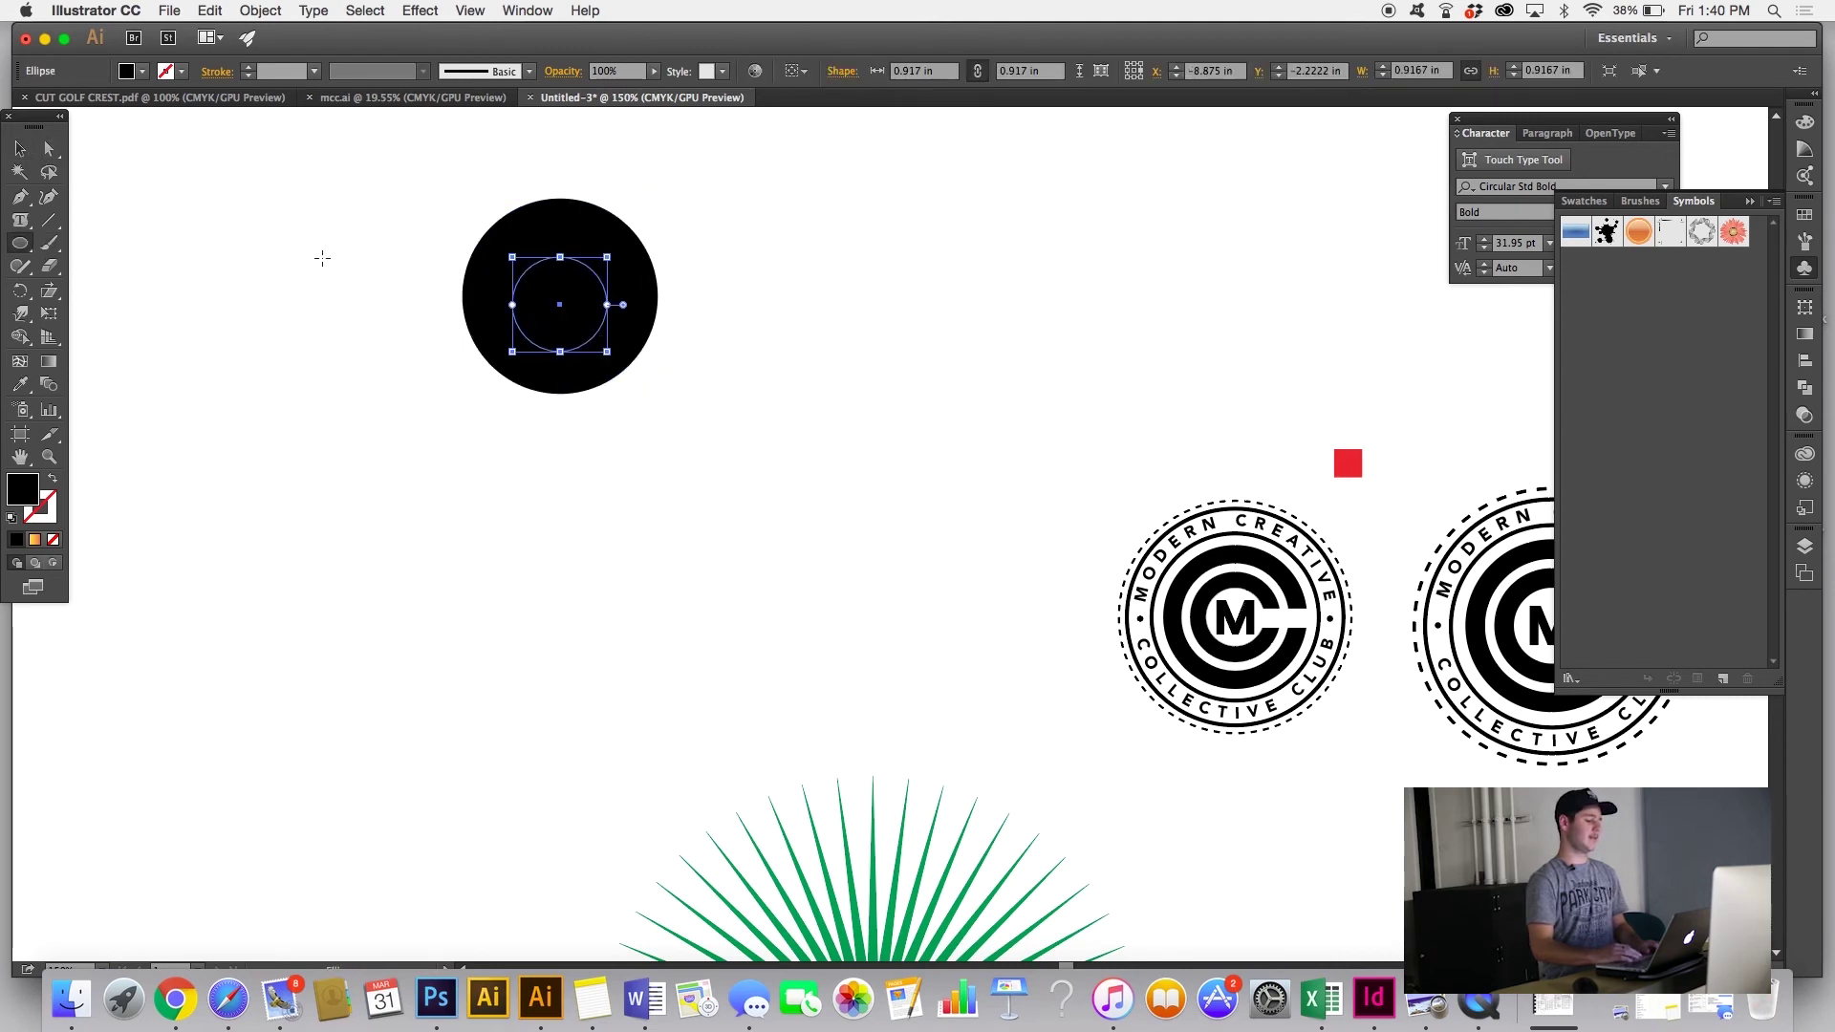
Step: Fill the inner circle with white using the Eyedropper, and group it with the outer black circle
click(20, 384)
click(115, 369)
click(19, 149)
drag(370, 255, 682, 436)
right_click(575, 350)
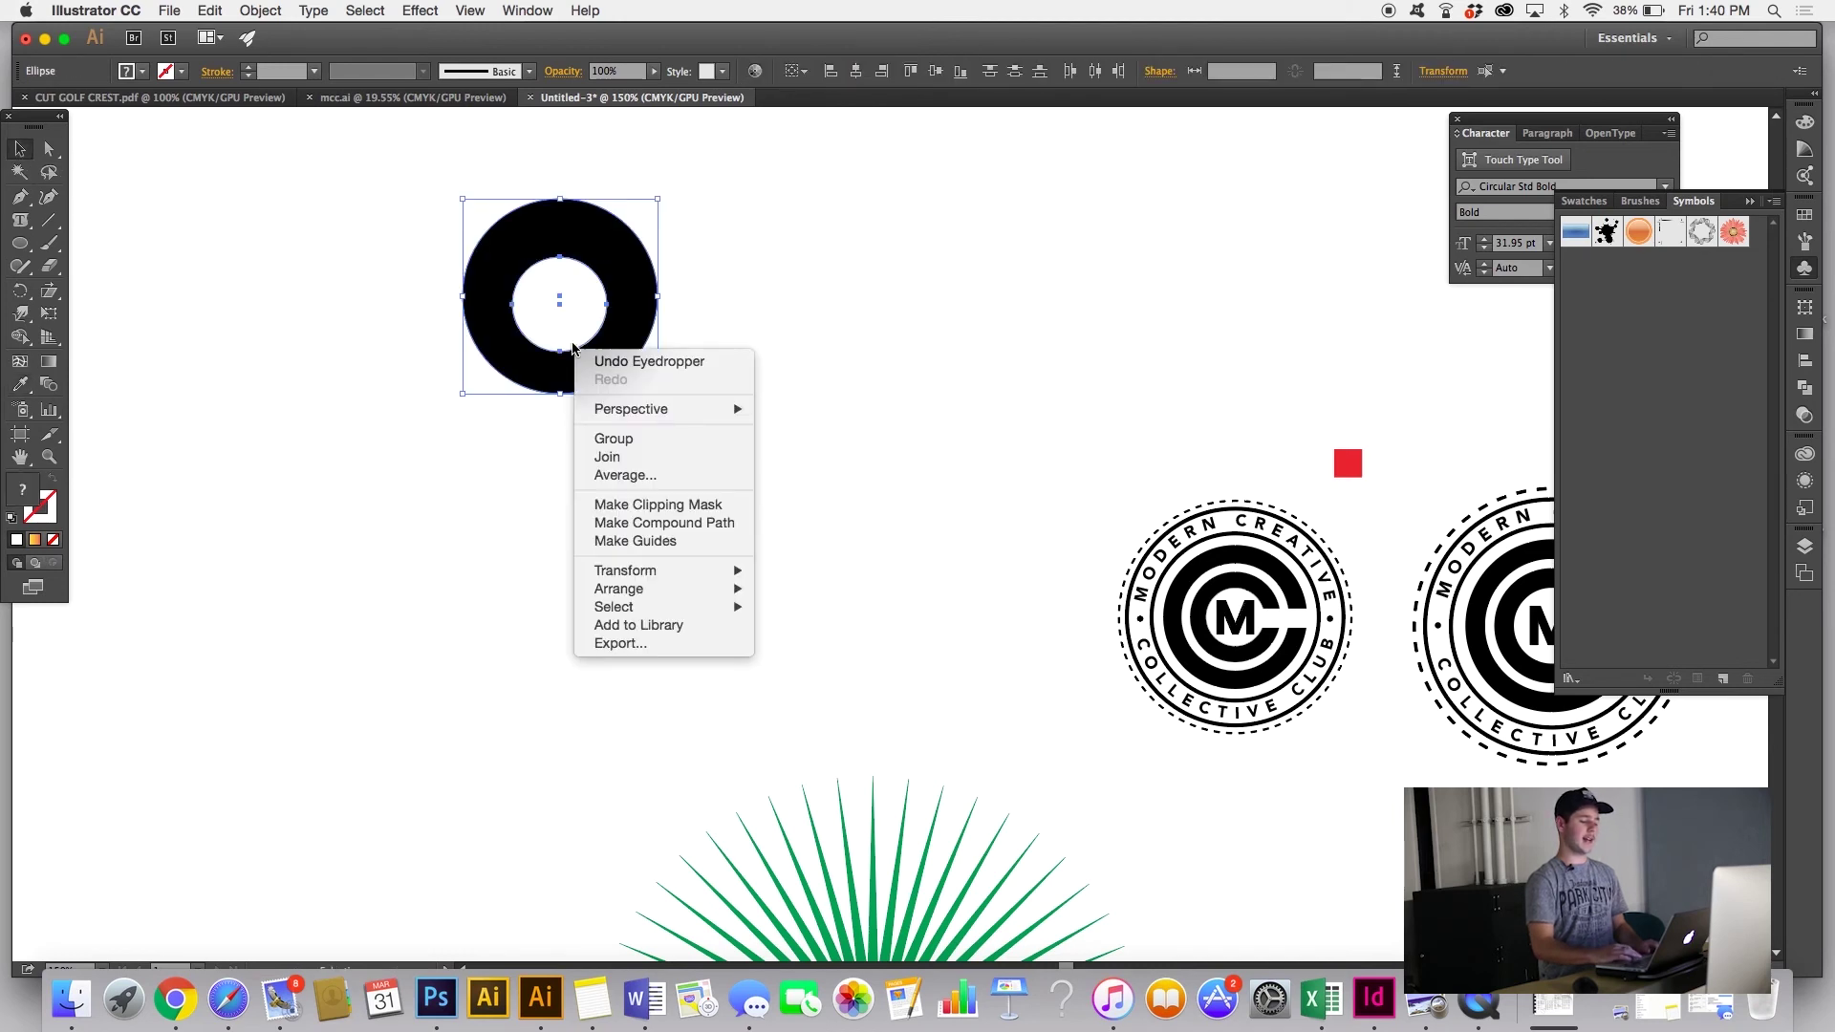
click(633, 442)
Step: Save the grouped ring as a dynamic movie clip symbol named eye
drag(612, 291, 1615, 359)
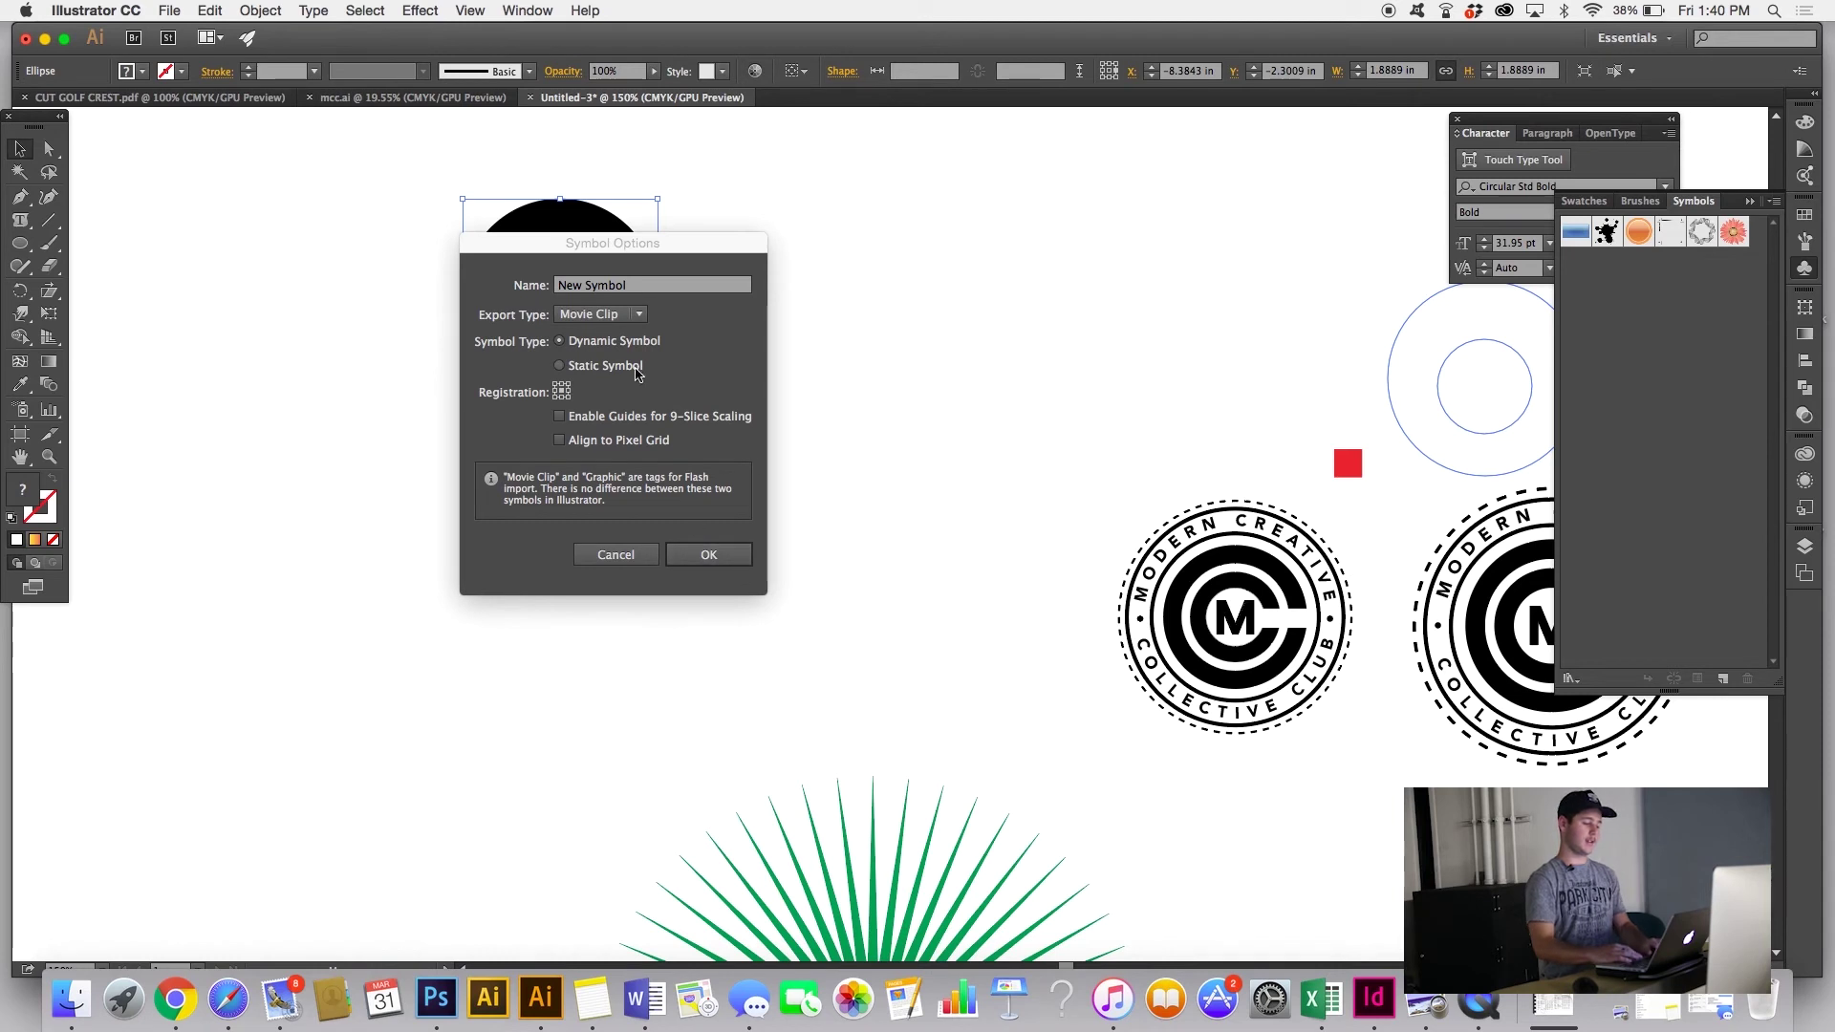
click(637, 285)
text(eye)
click(721, 556)
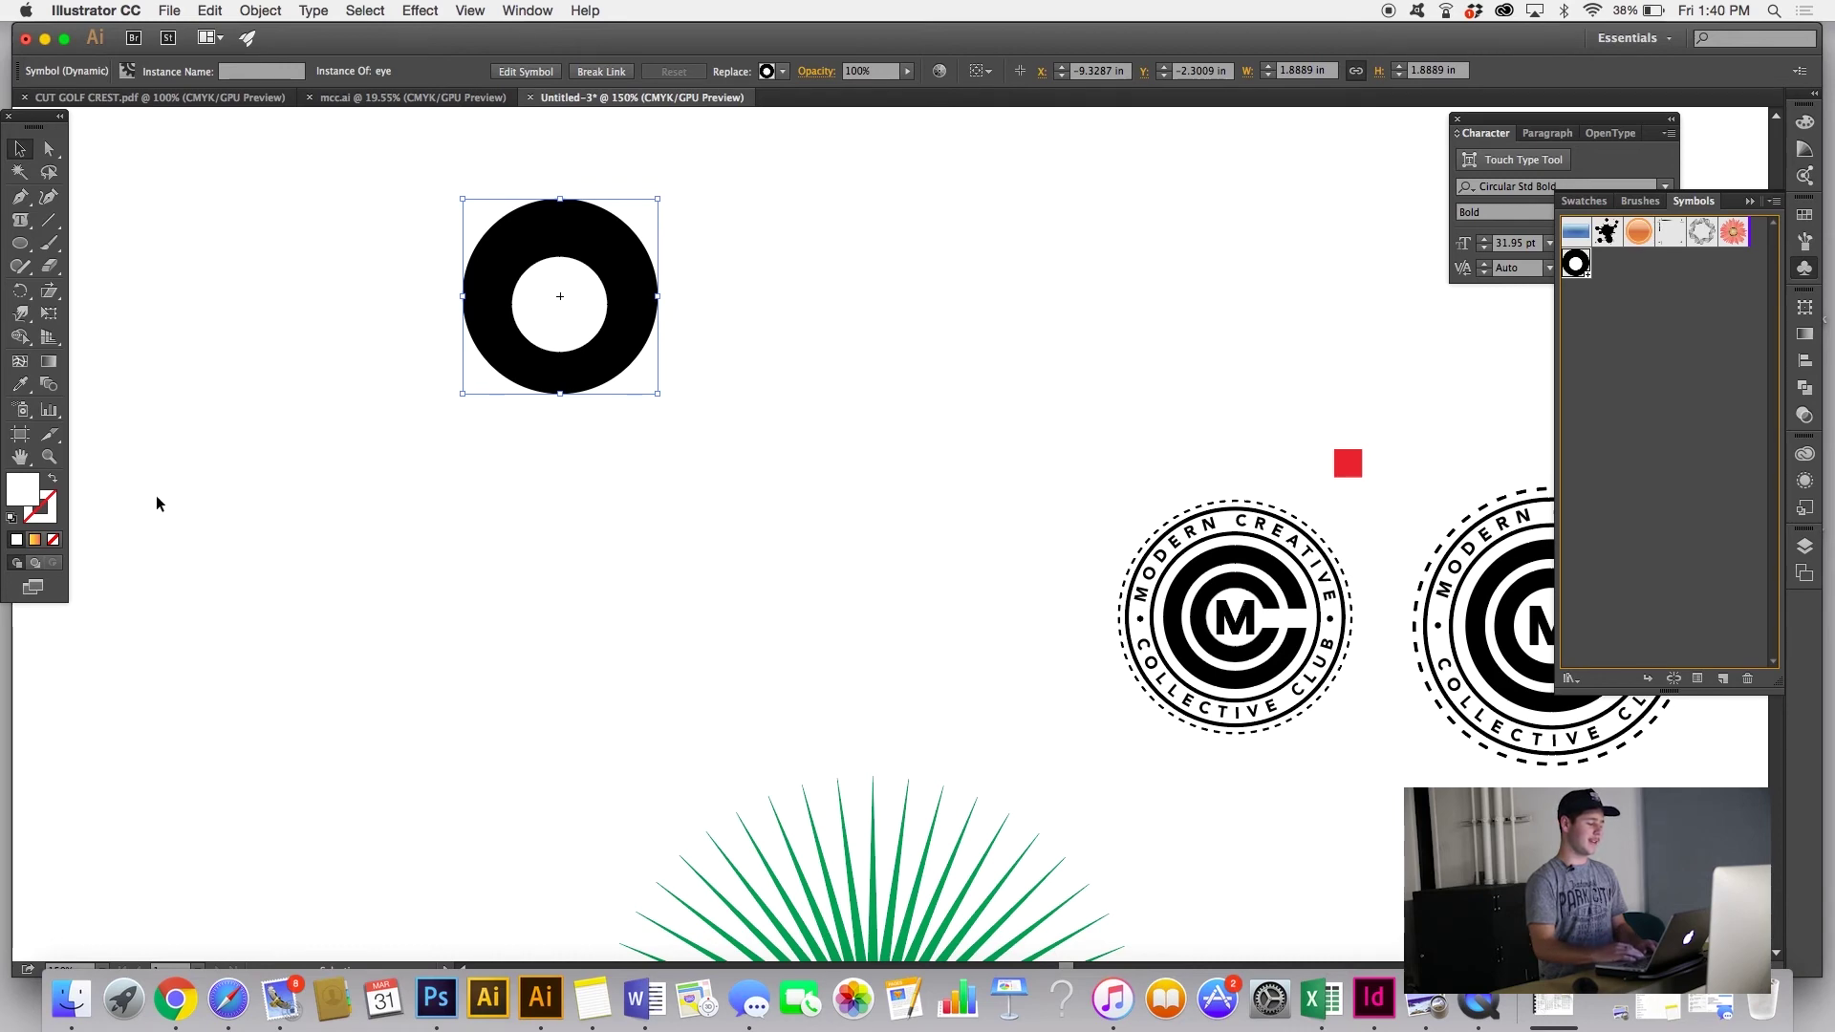
Step: Spray a dense set of eye symbols with the Symbol Sprayer across the empty area beside the original ring
click(21, 409)
scroll(685, 525, left, 8)
key(super+minus)
key(super+minus)
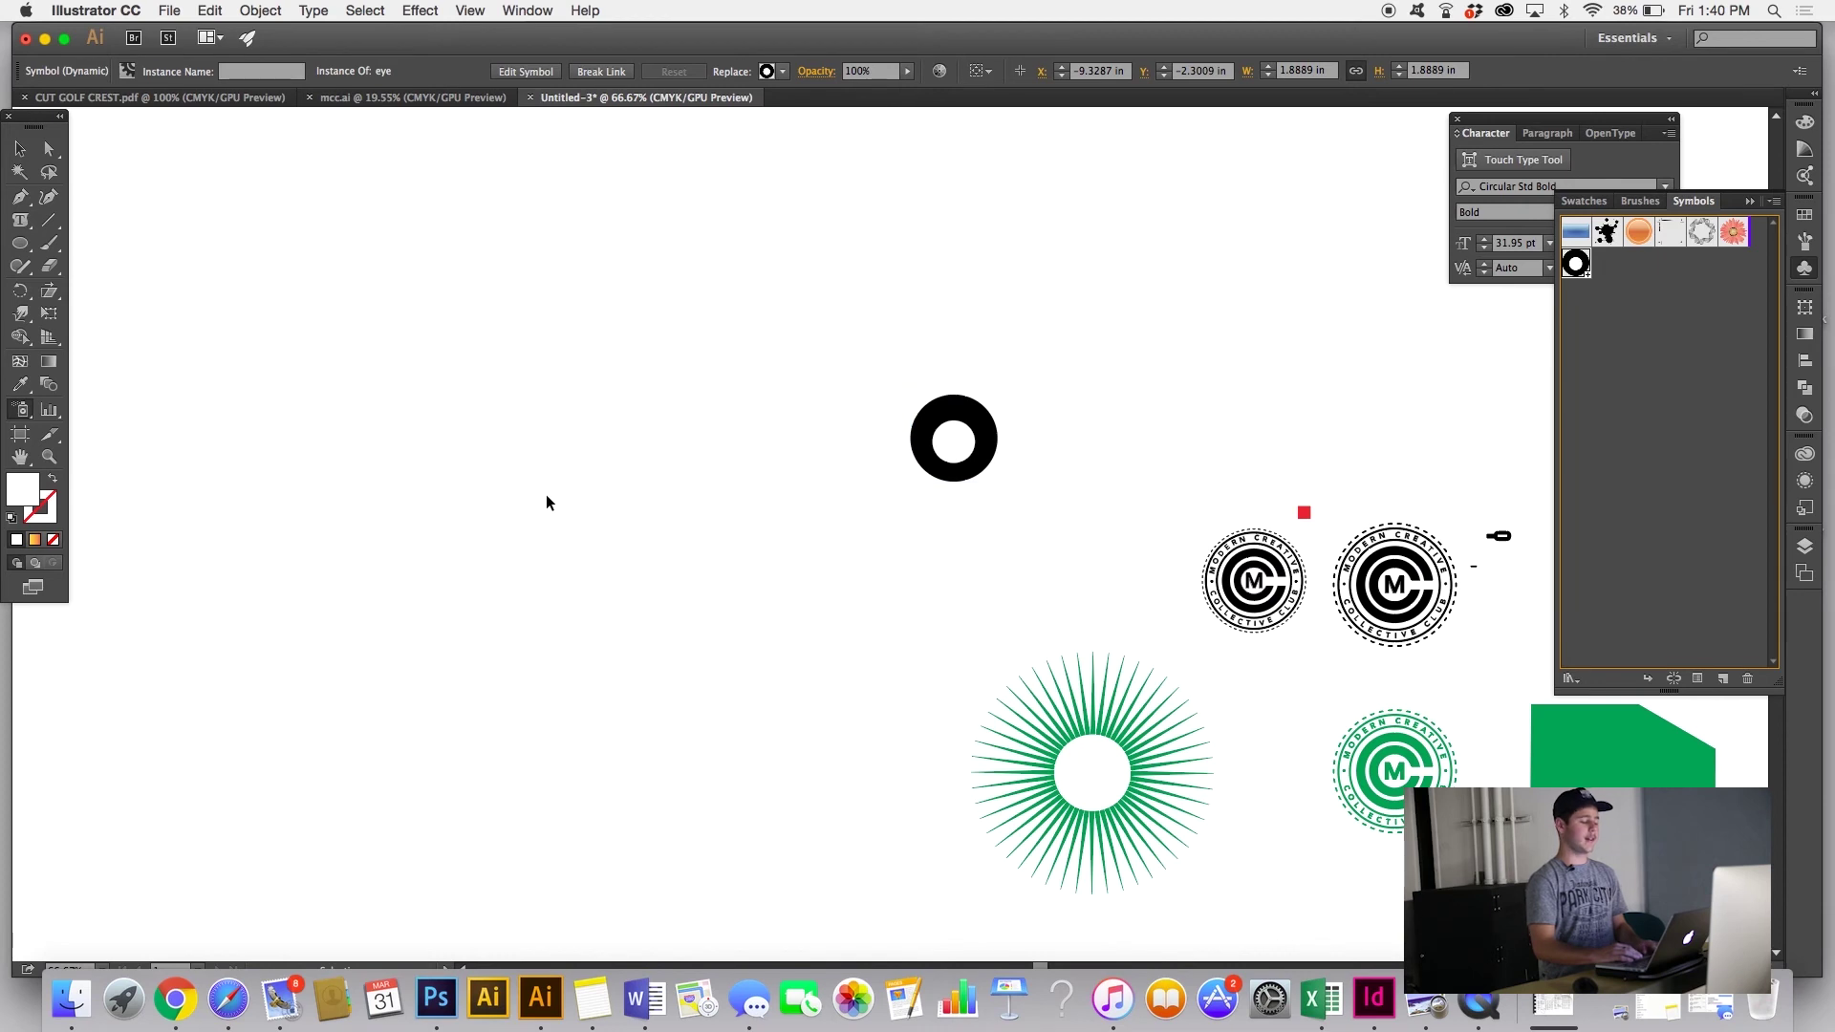
super+click(547, 495)
mouse_move(589, 228)
mouse_down()
mouse_move(475, 471)
mouse_move(545, 500)
mouse_move(582, 360)
mouse_move(650, 336)
mouse_move(689, 246)
mouse_move(393, 306)
mouse_move(242, 258)
mouse_move(326, 219)
mouse_move(267, 340)
mouse_move(414, 647)
mouse_move(738, 442)
mouse_move(446, 561)
mouse_move(574, 660)
mouse_up()
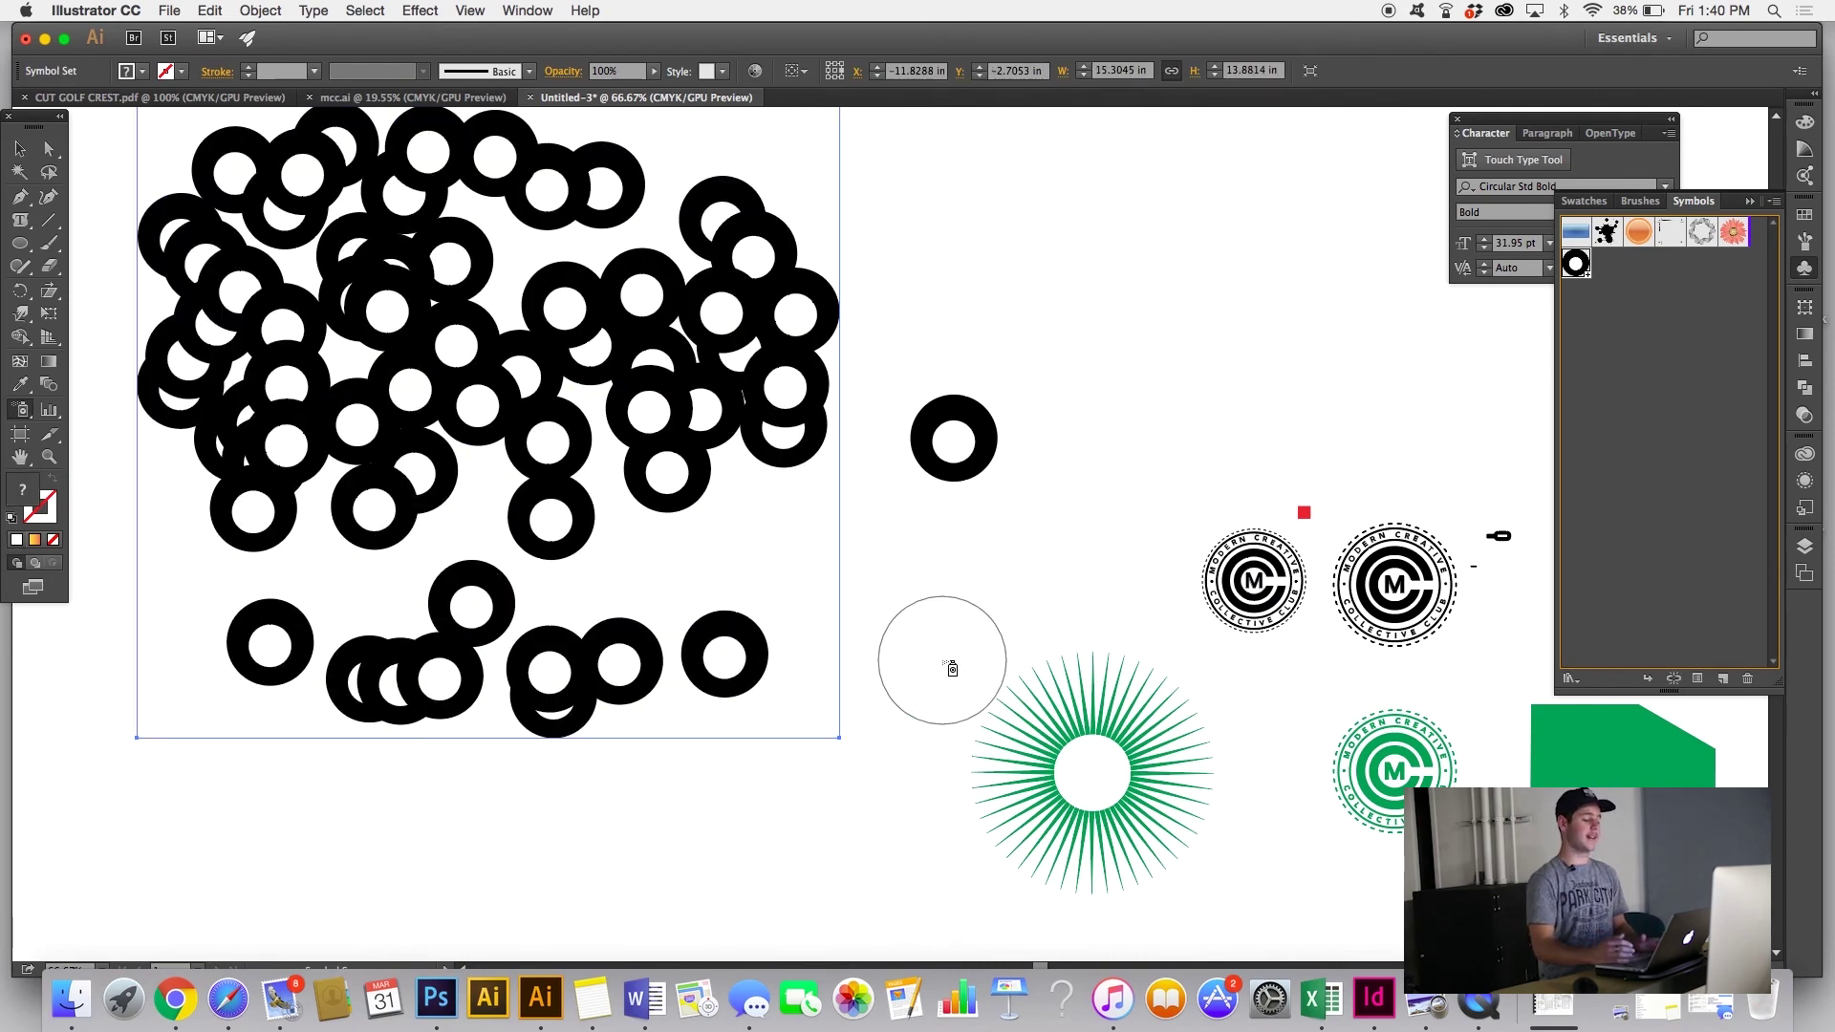
scroll(952, 669, left, 3)
scroll(952, 669, up, 1)
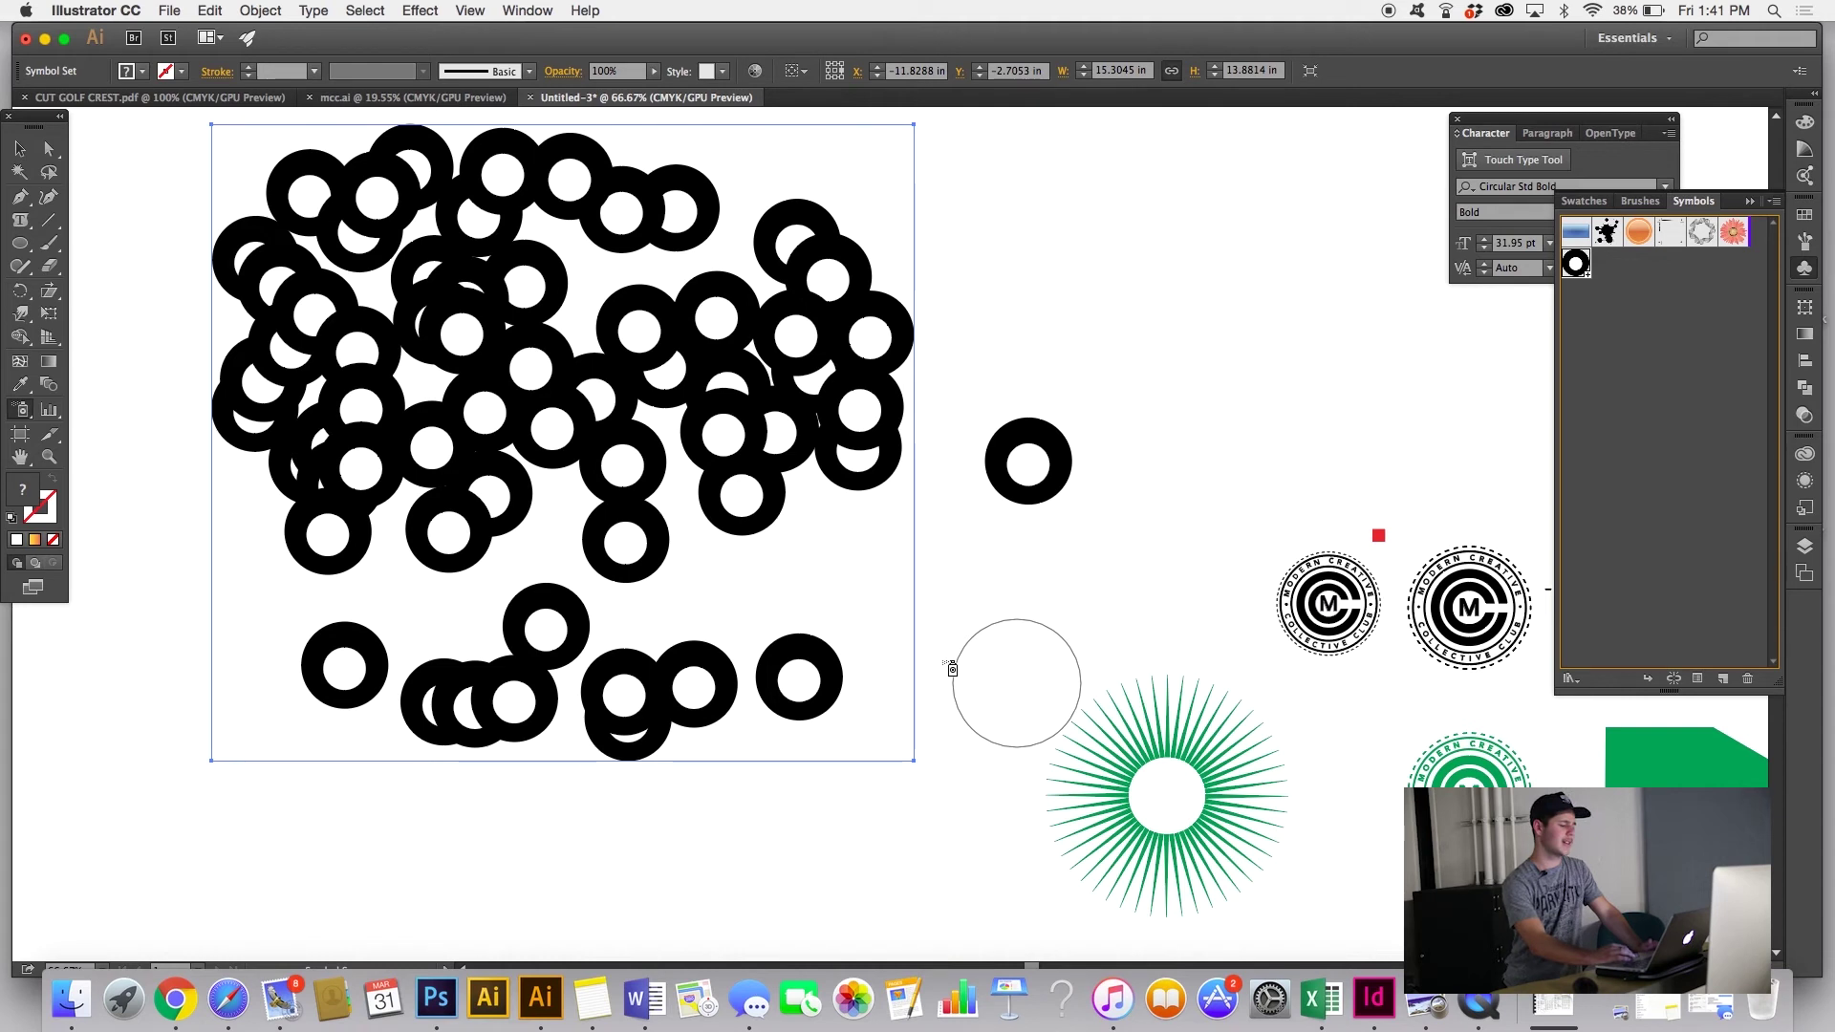
scroll(868, 661, left, 2)
scroll(868, 662, up, 2)
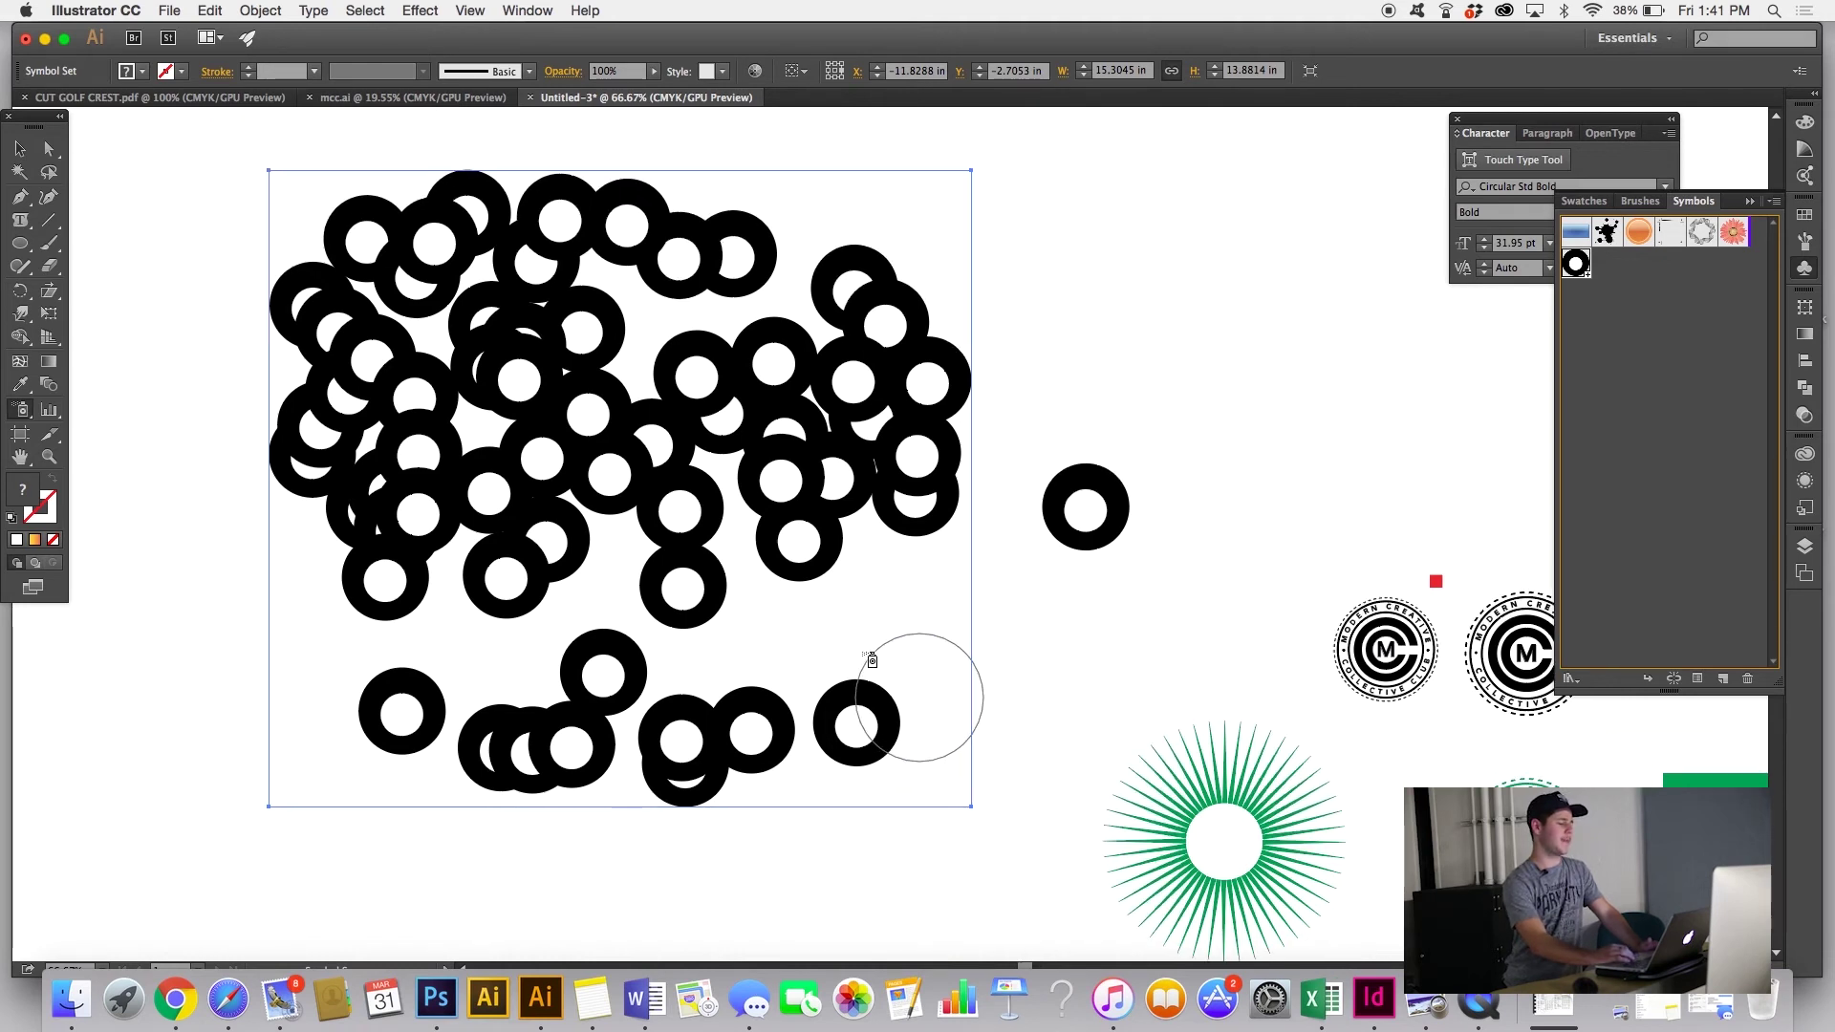
Step: Delete the whole sprayed set of eye symbols, keeping the single original ring
scroll(875, 669, left, 1)
scroll(875, 669, up, 1)
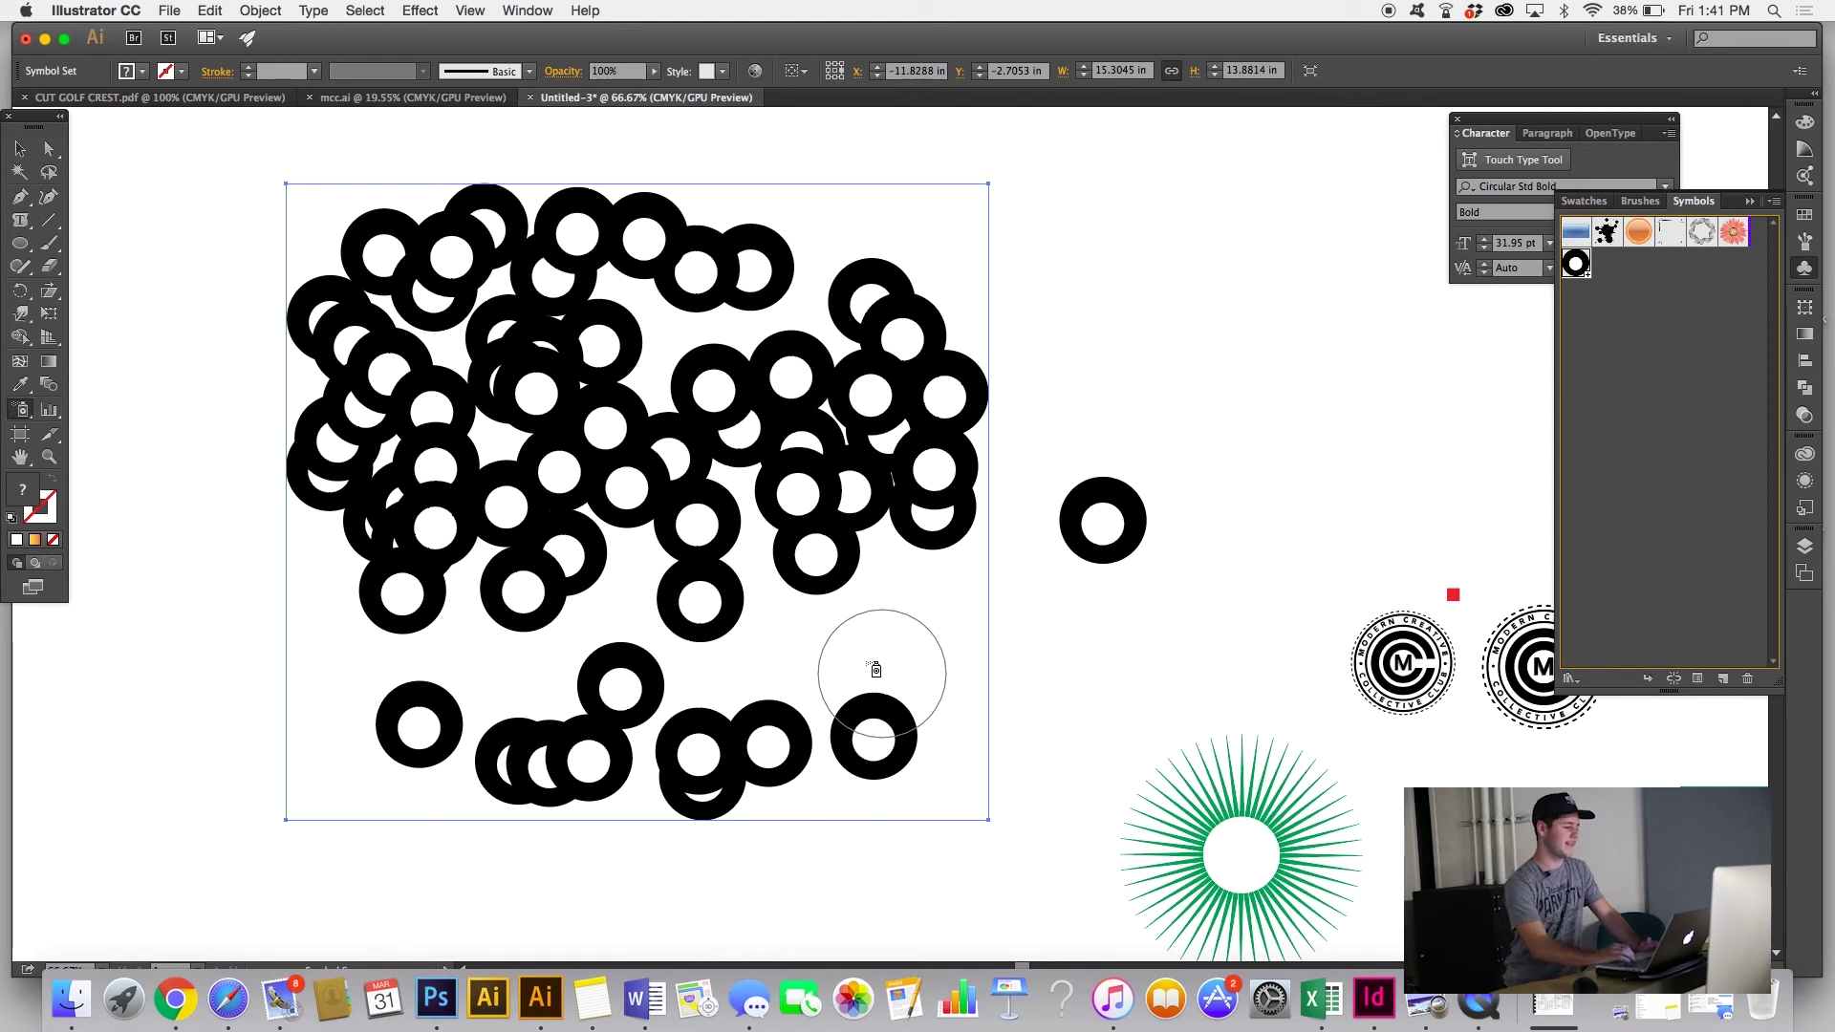
scroll(876, 669, left, 3)
scroll(876, 669, down, 1)
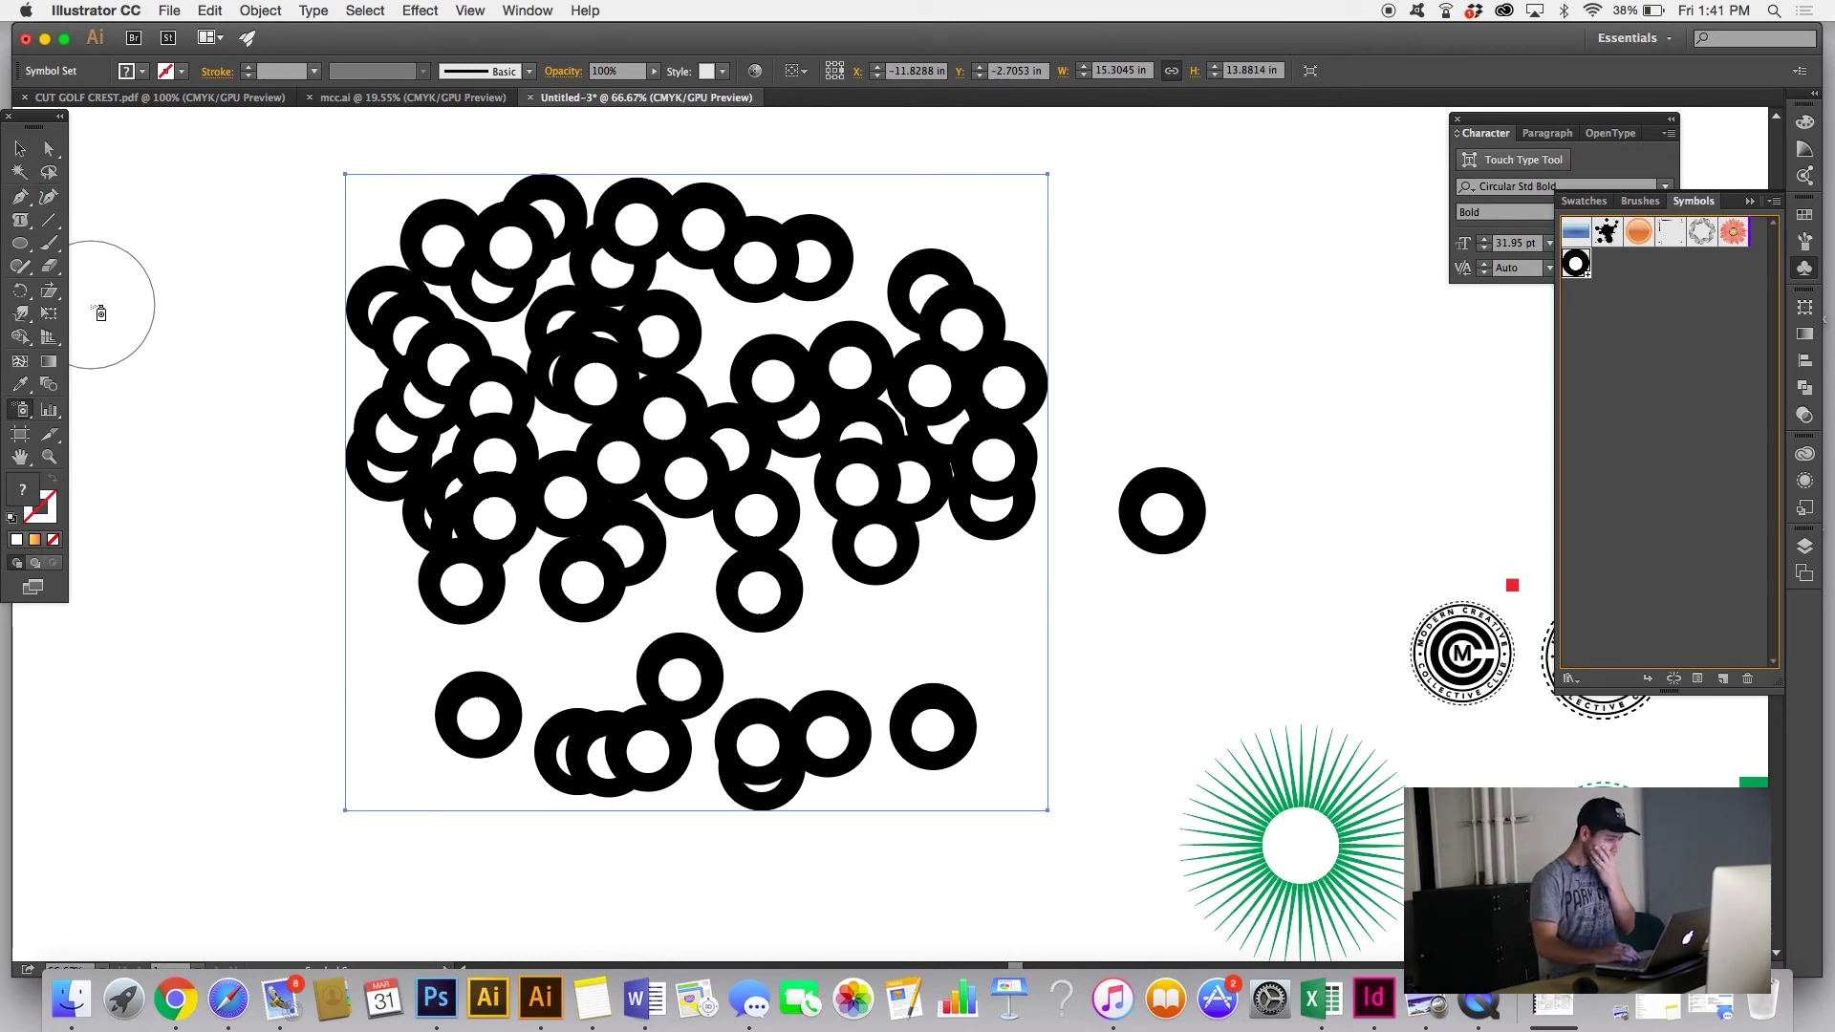
key(v)
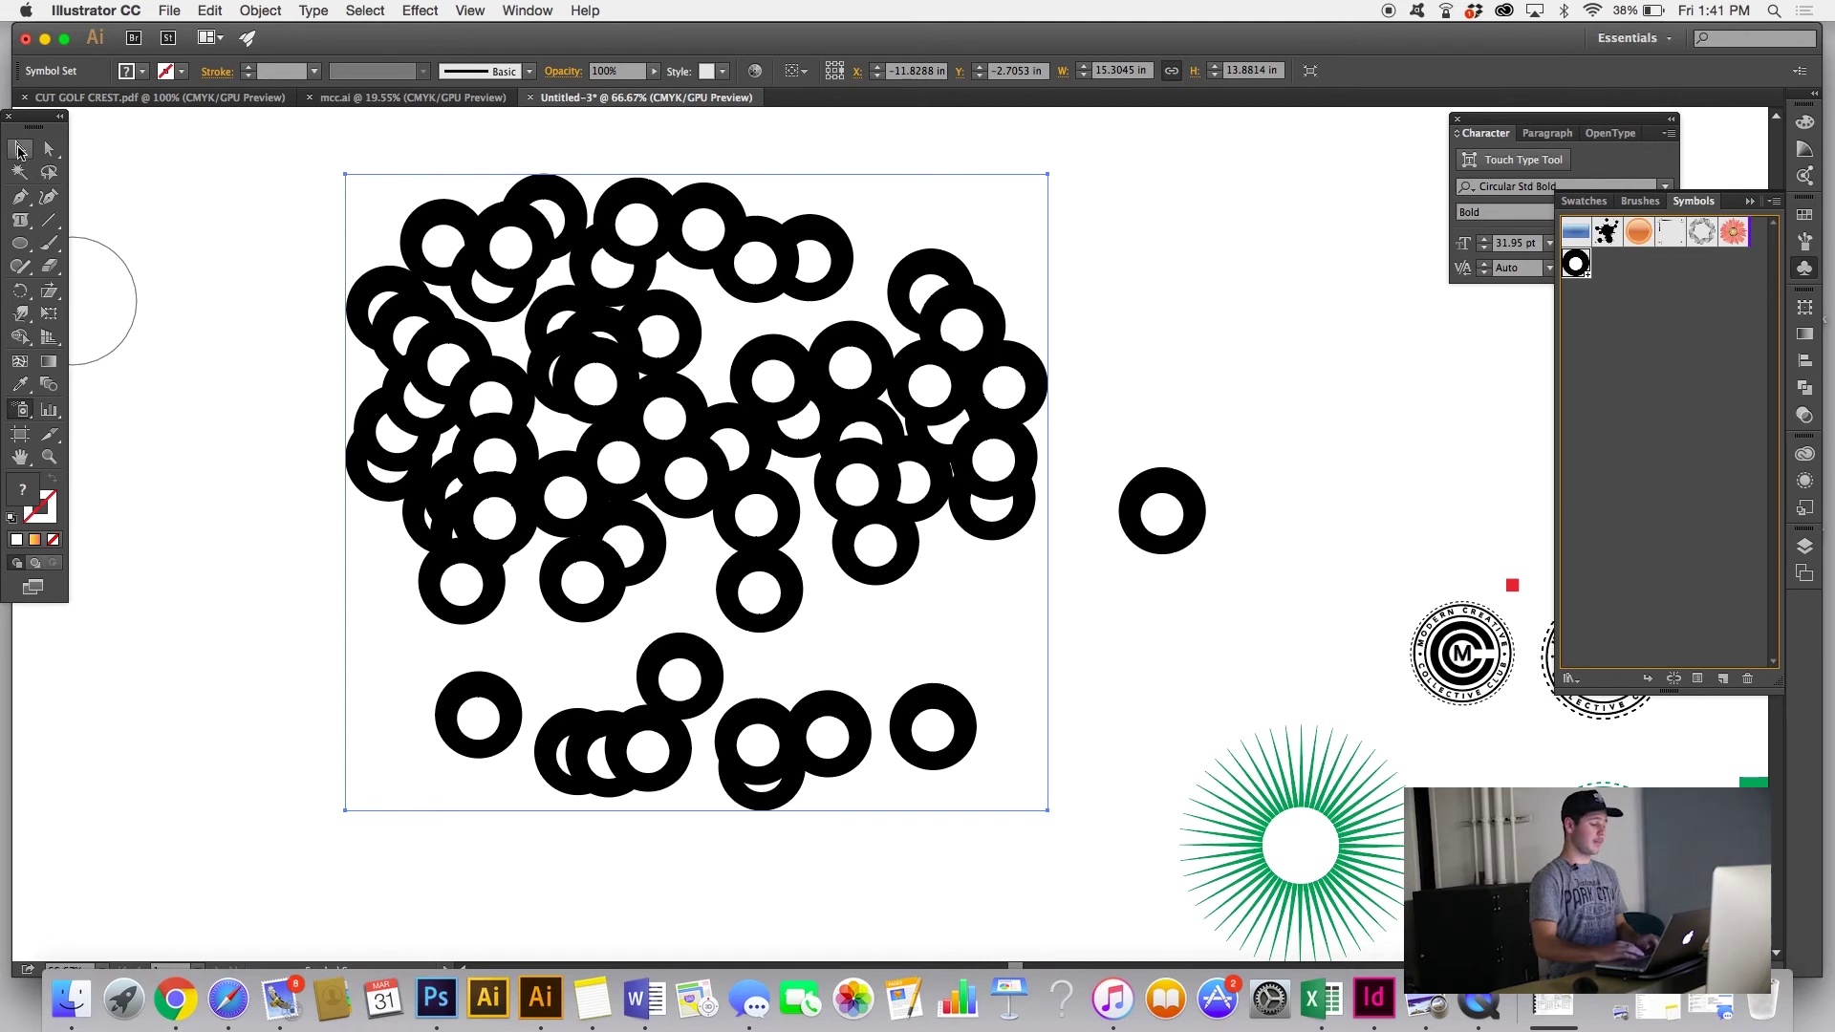
key(Delete)
Step: Try painting white strokes across the original ring with the Blob Brush
drag(48, 243, 172, 272)
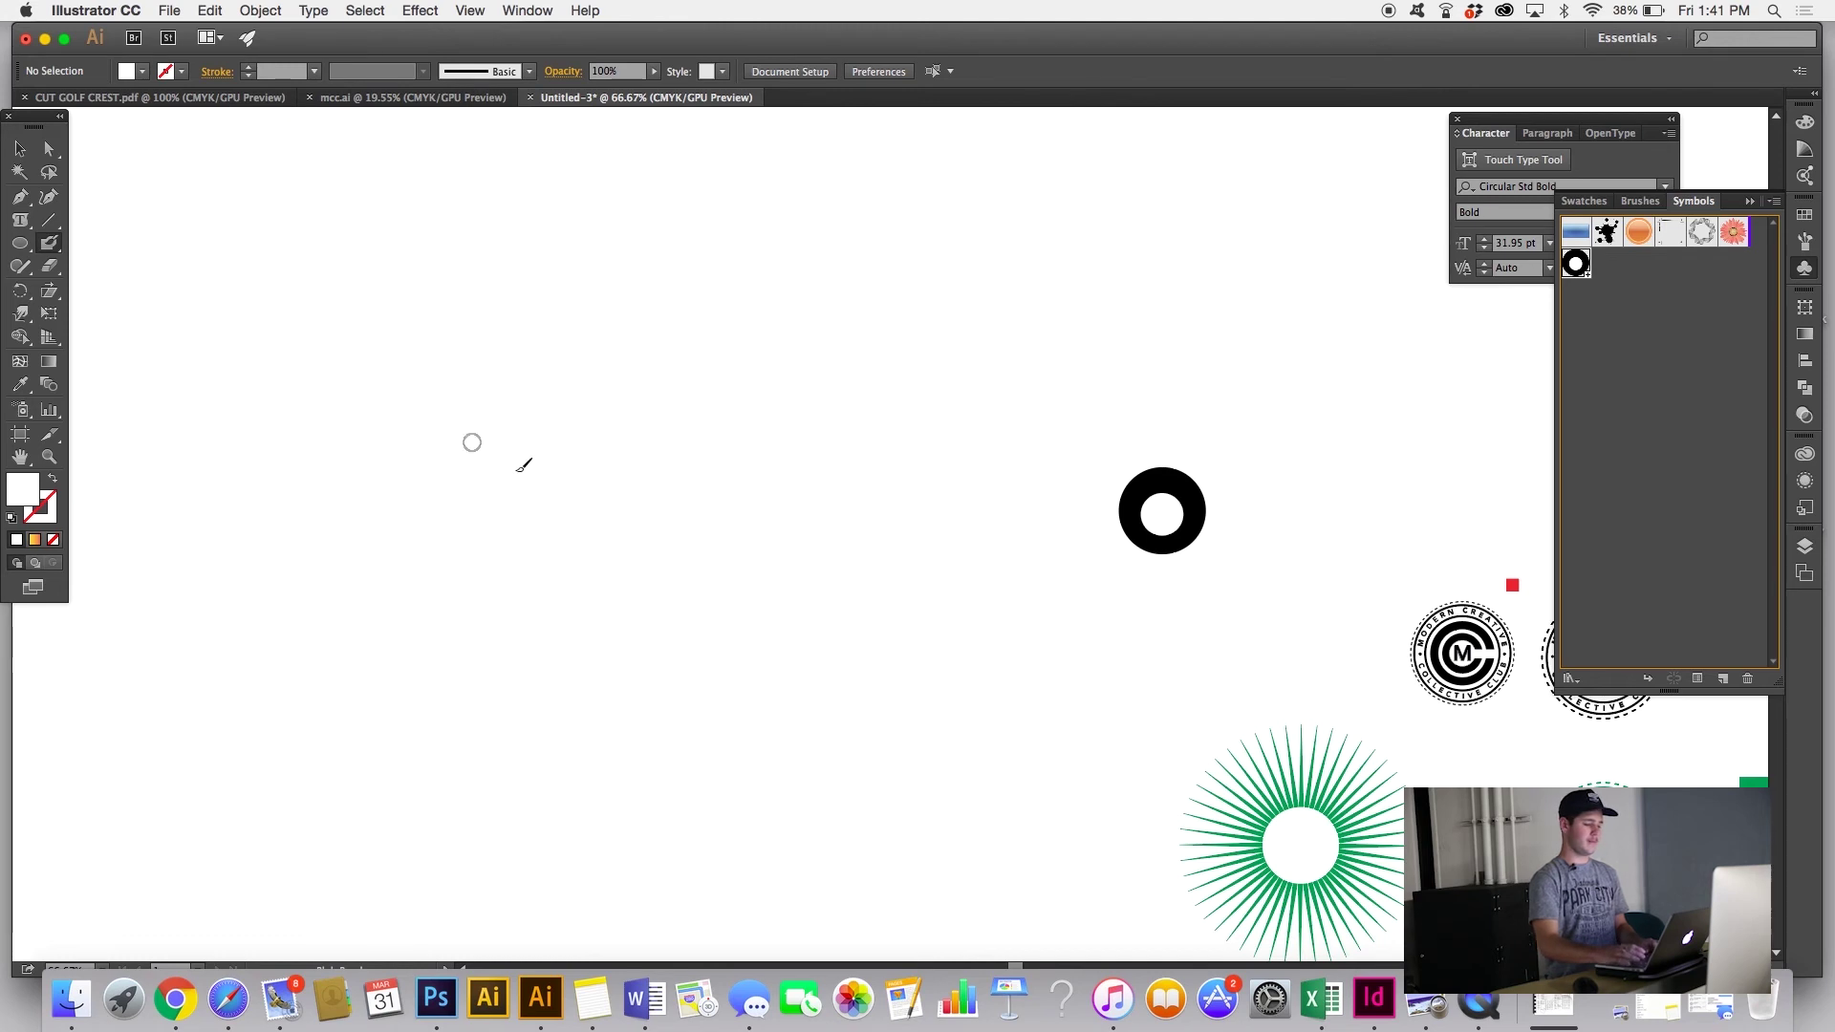
key(super+equal)
key(super+equal)
scroll(587, 512, right, 5)
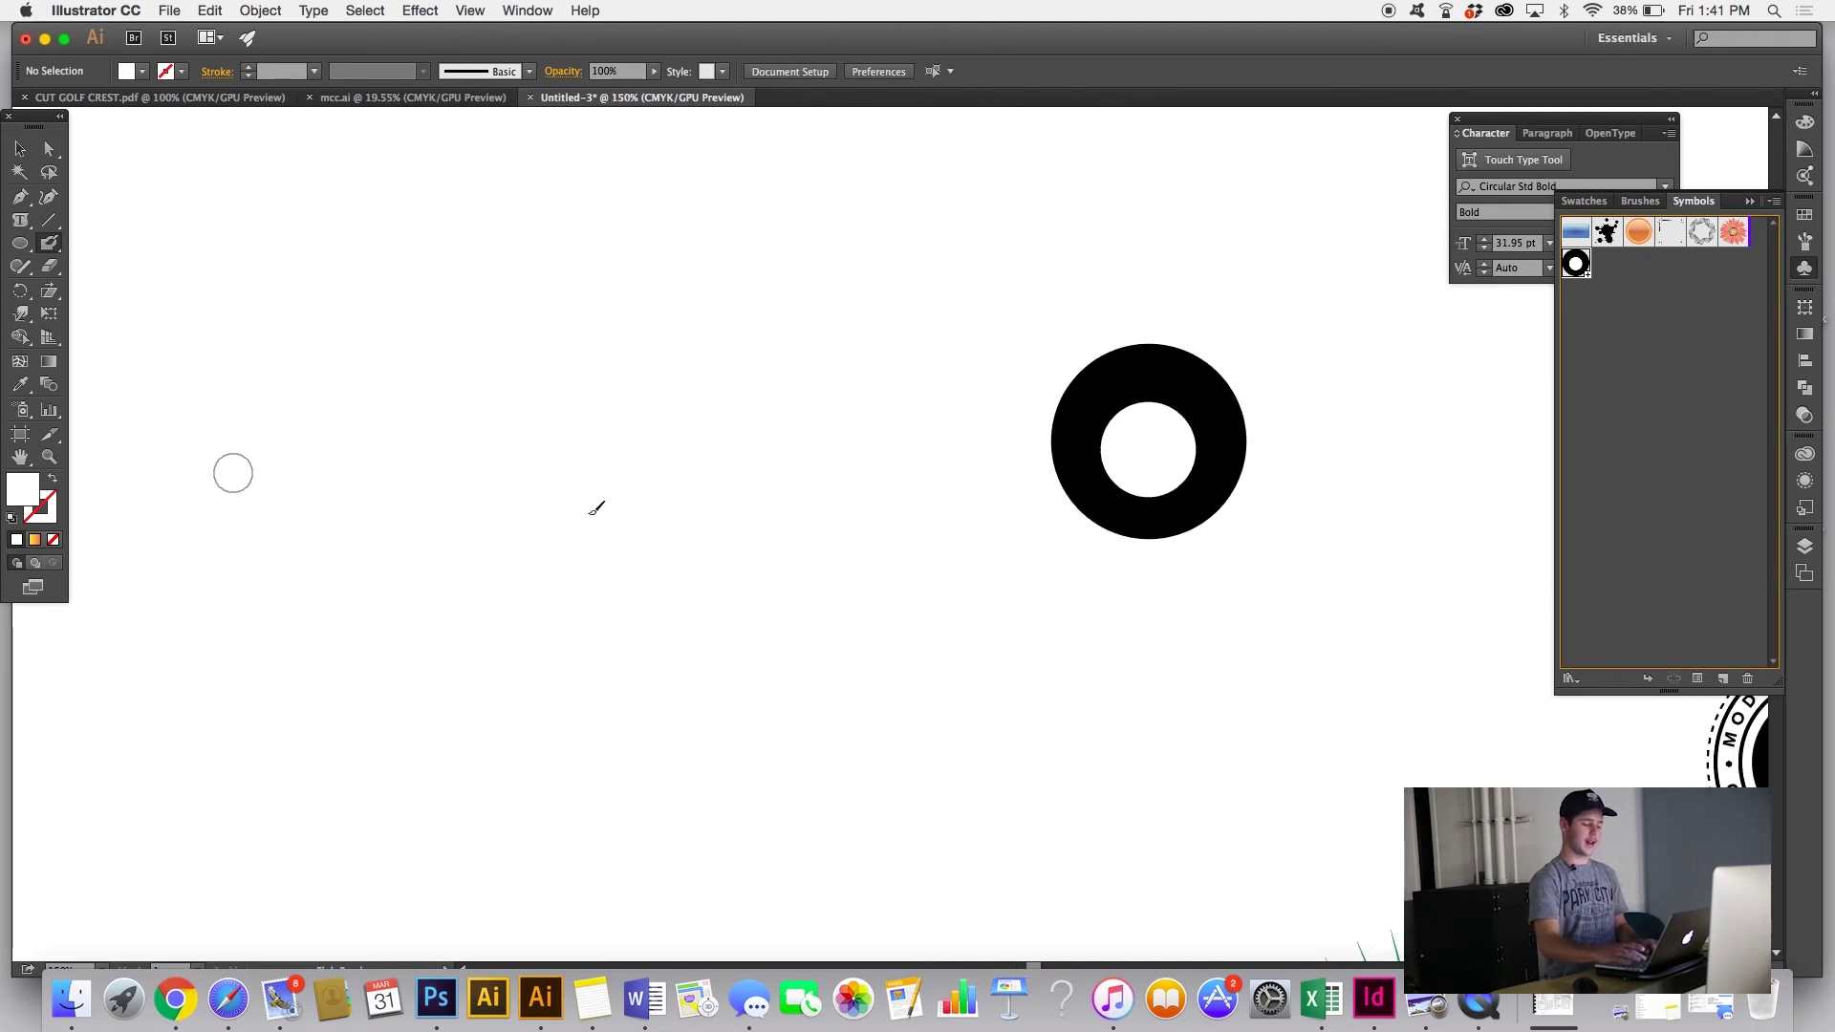
scroll(597, 508, right, 10)
scroll(596, 507, down, 2)
key(super+equal)
key(super+equal)
scroll(793, 427, up, 3)
drag(443, 402, 511, 409)
drag(653, 421, 678, 423)
key(super+z)
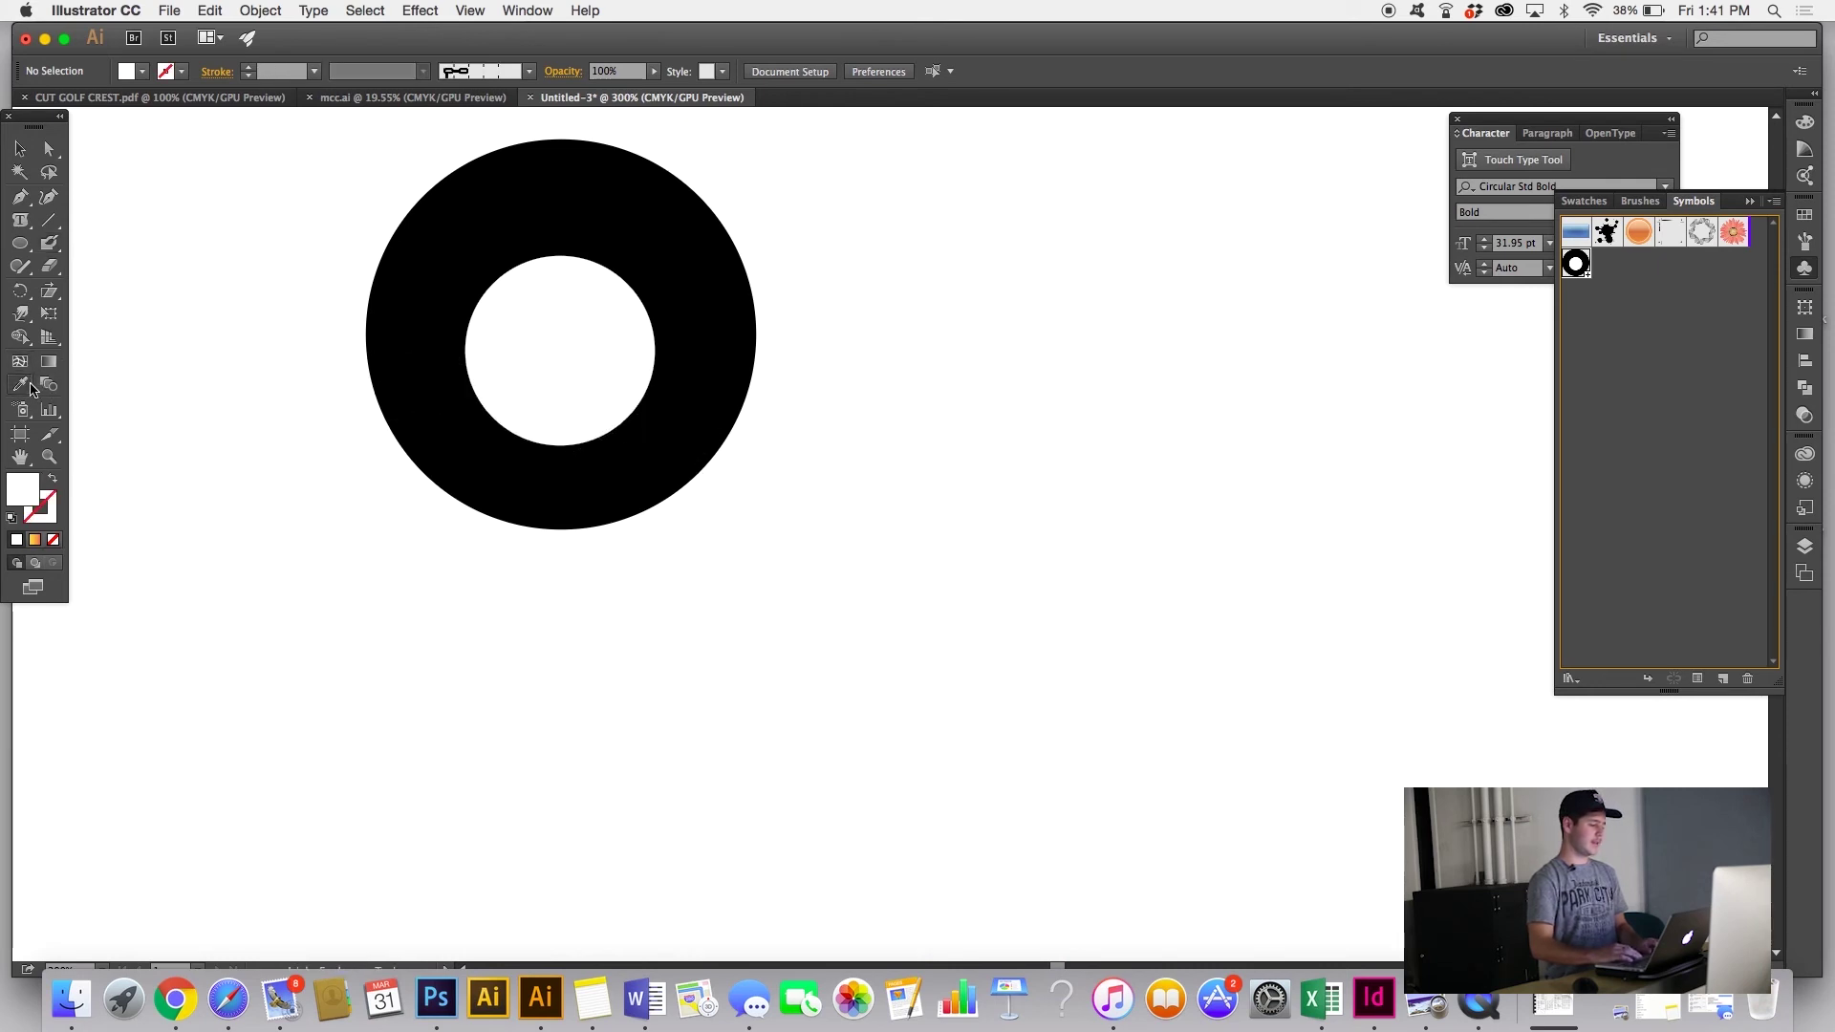
Step: Sample black from the ring with the Eyedropper and paint over the lower half of its white centre with the Blob Brush
click(29, 385)
click(379, 290)
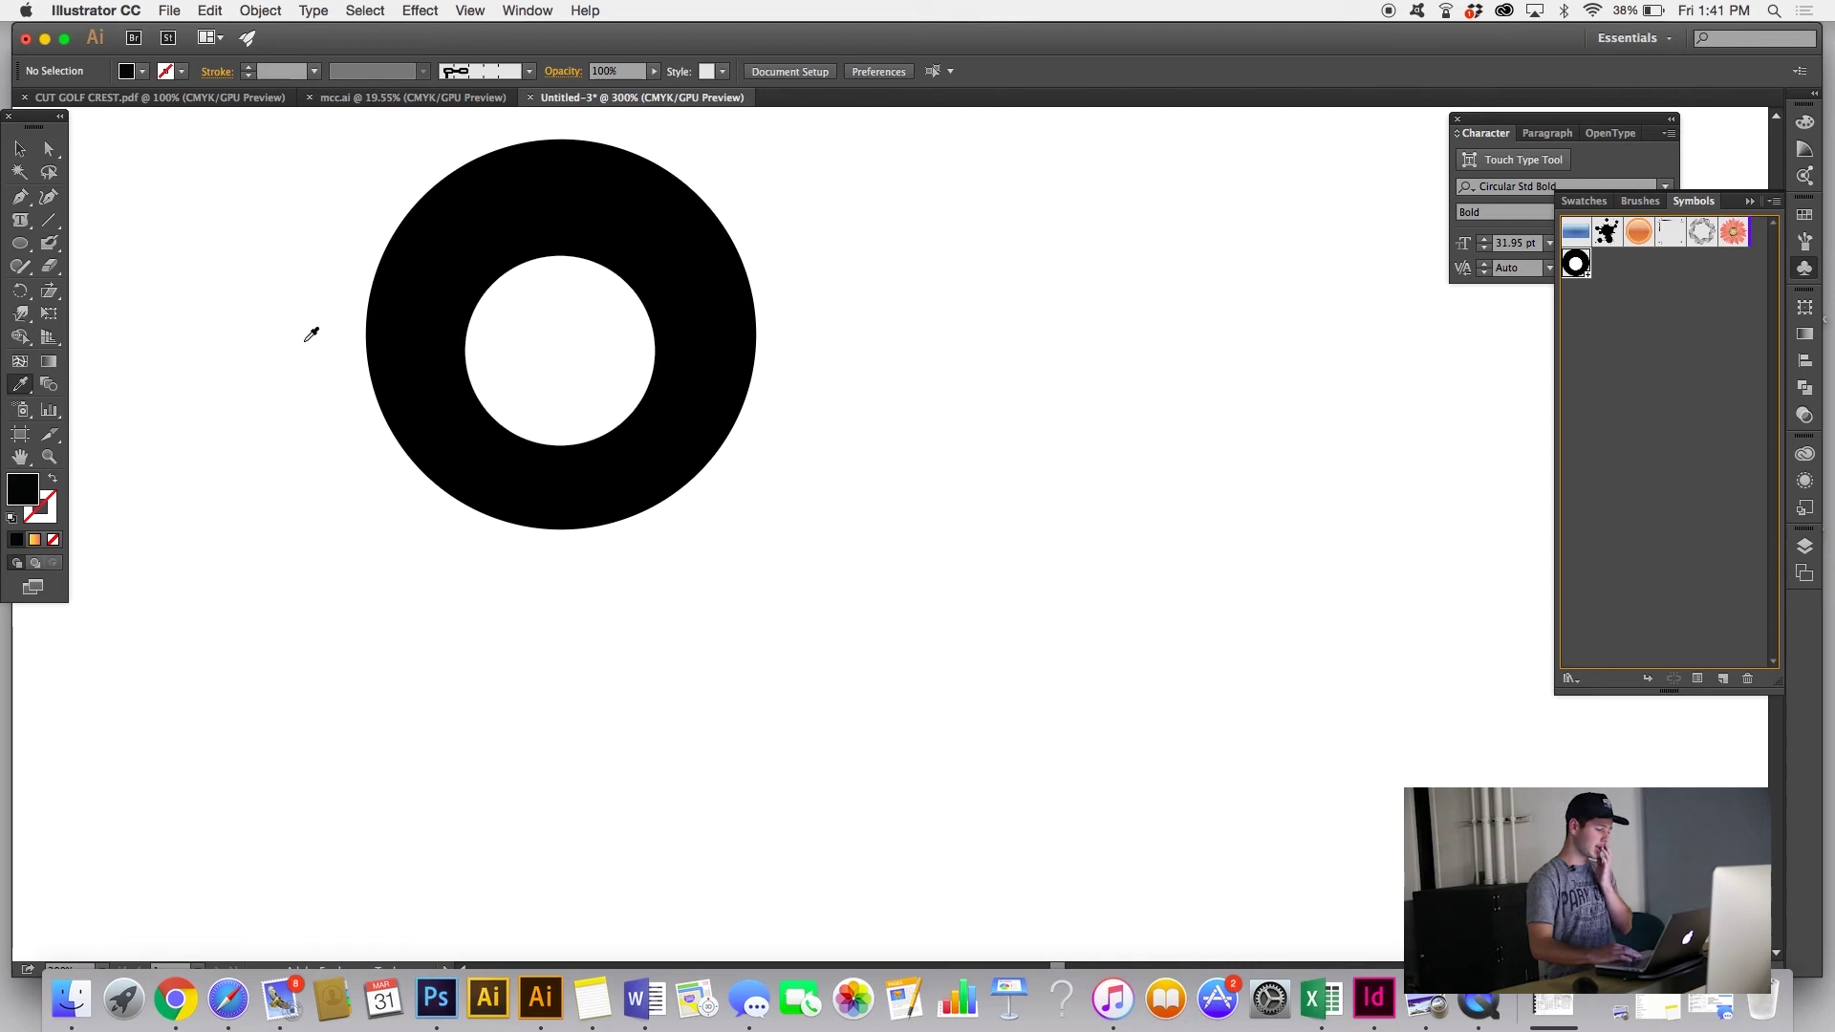
click(49, 243)
drag(478, 411, 669, 427)
drag(450, 385, 685, 395)
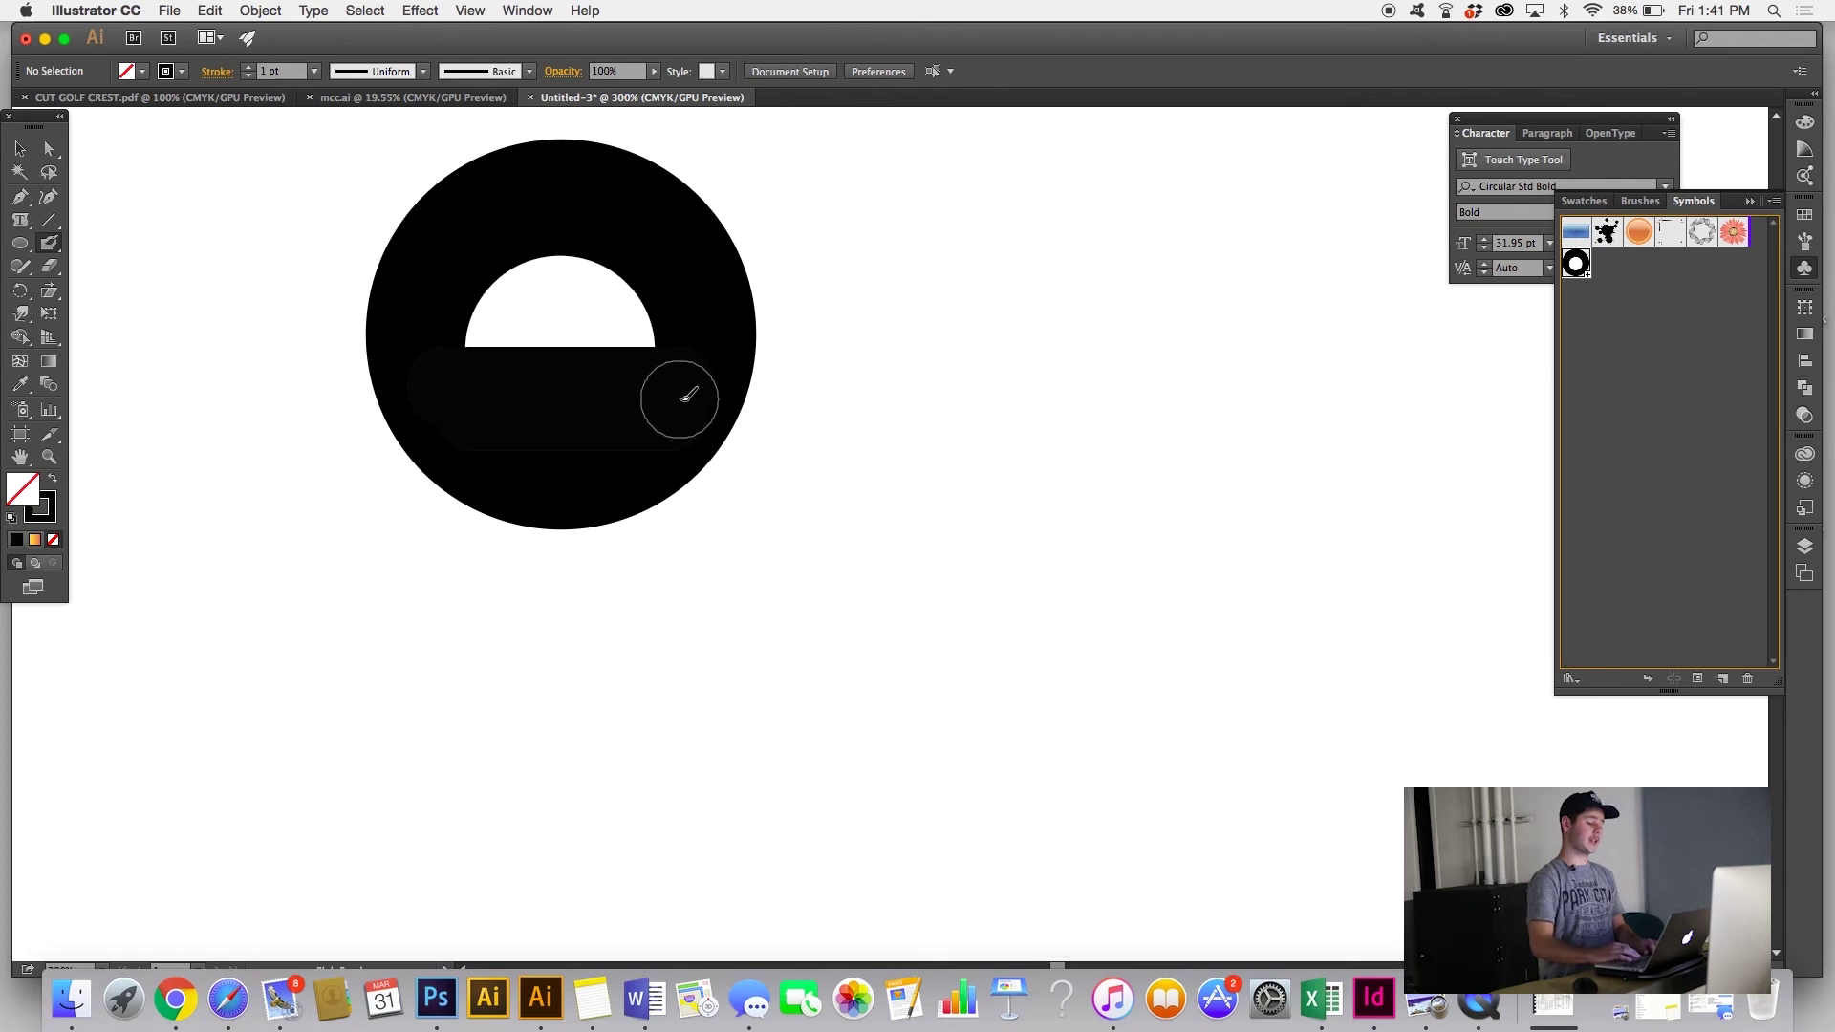
Step: Try moving the painted black shape straight down below the ring, and undo the move
super+click(594, 422)
drag(598, 410, 599, 688)
super+click(891, 669)
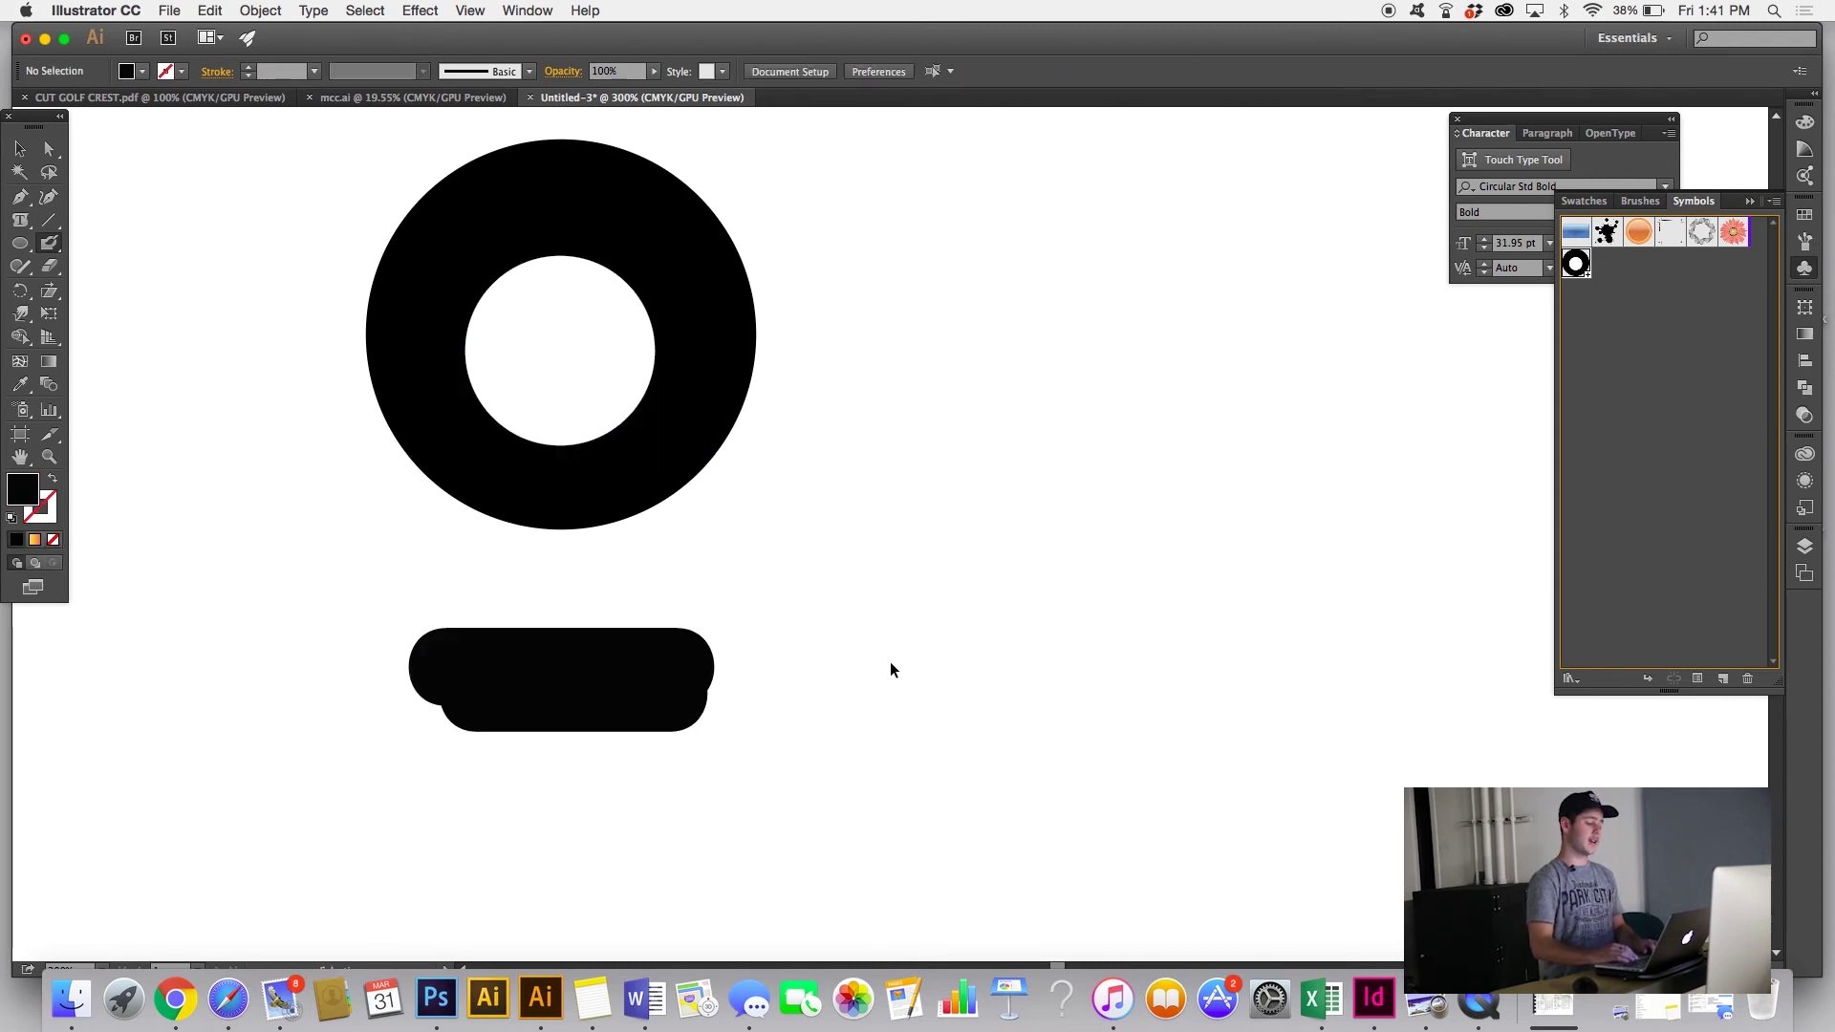
key(super+z)
key(super+z)
super+click(891, 664)
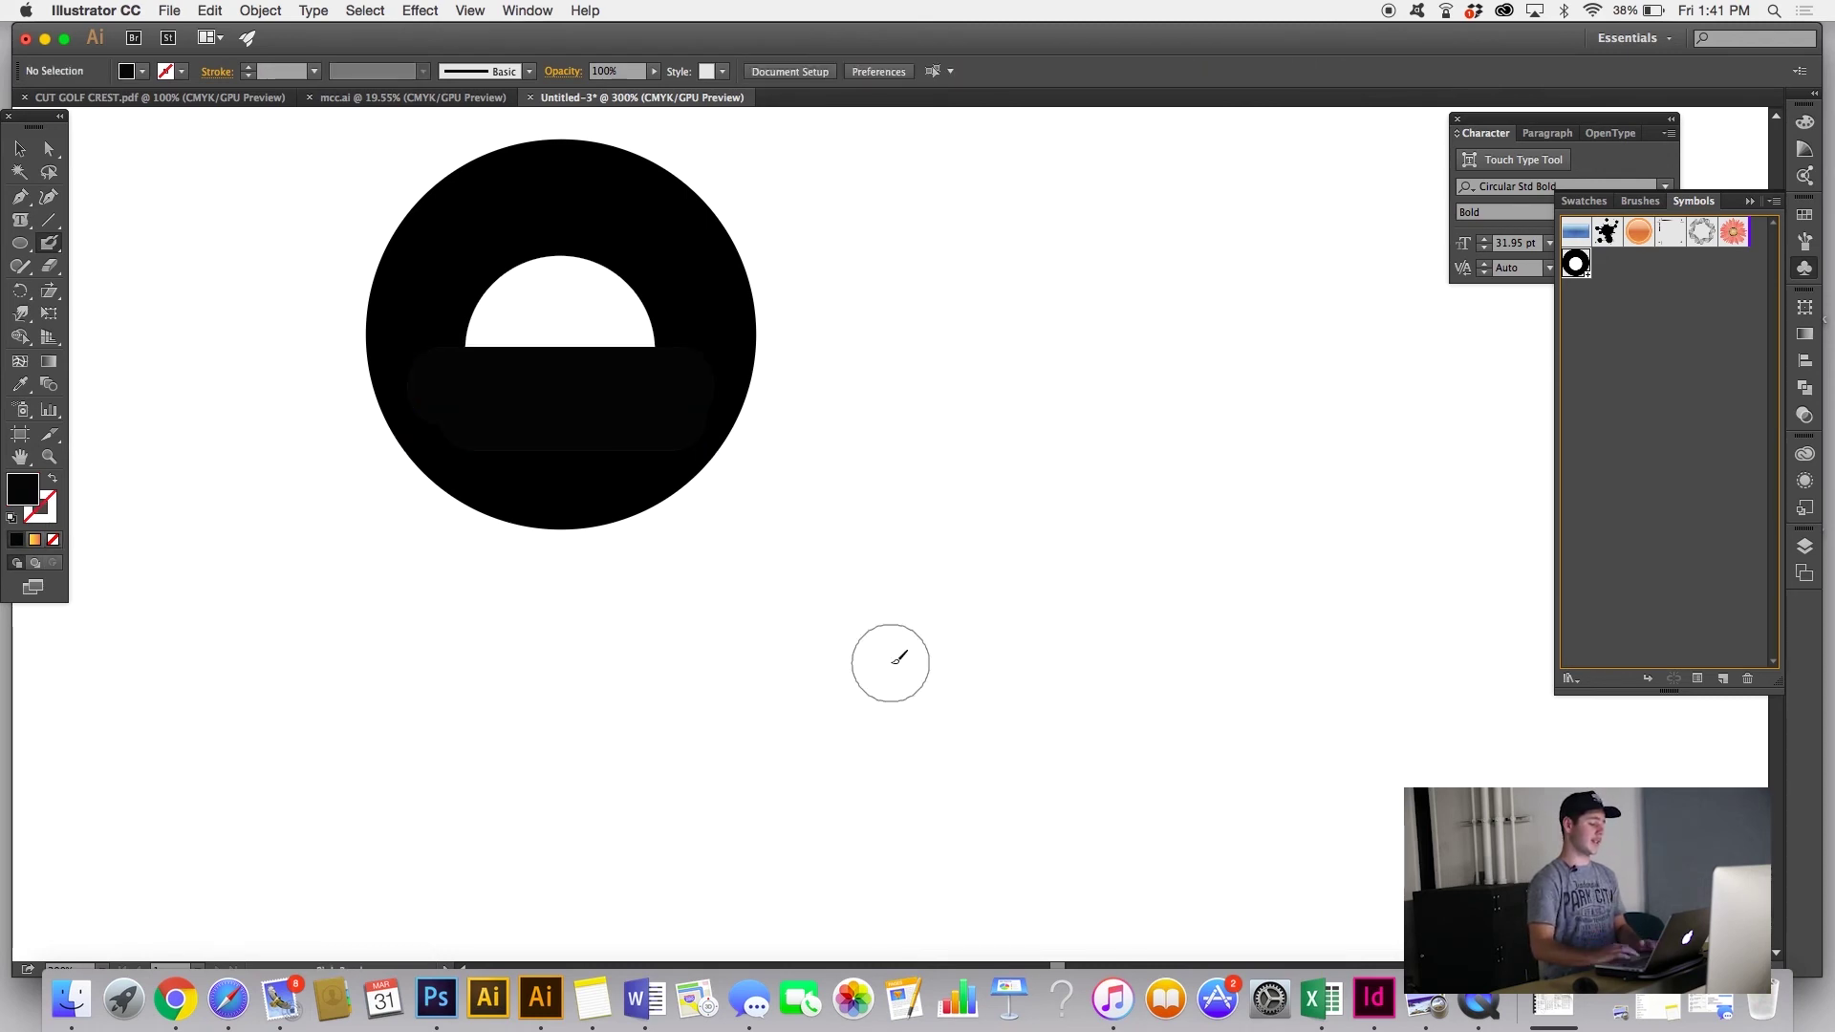
Step: Nudge the ring down slightly and add a shorter Blob Brush stroke along the lower edge of the painted shape
super+click(680, 239)
key(Down)
key(Down)
key(Down)
key(Down)
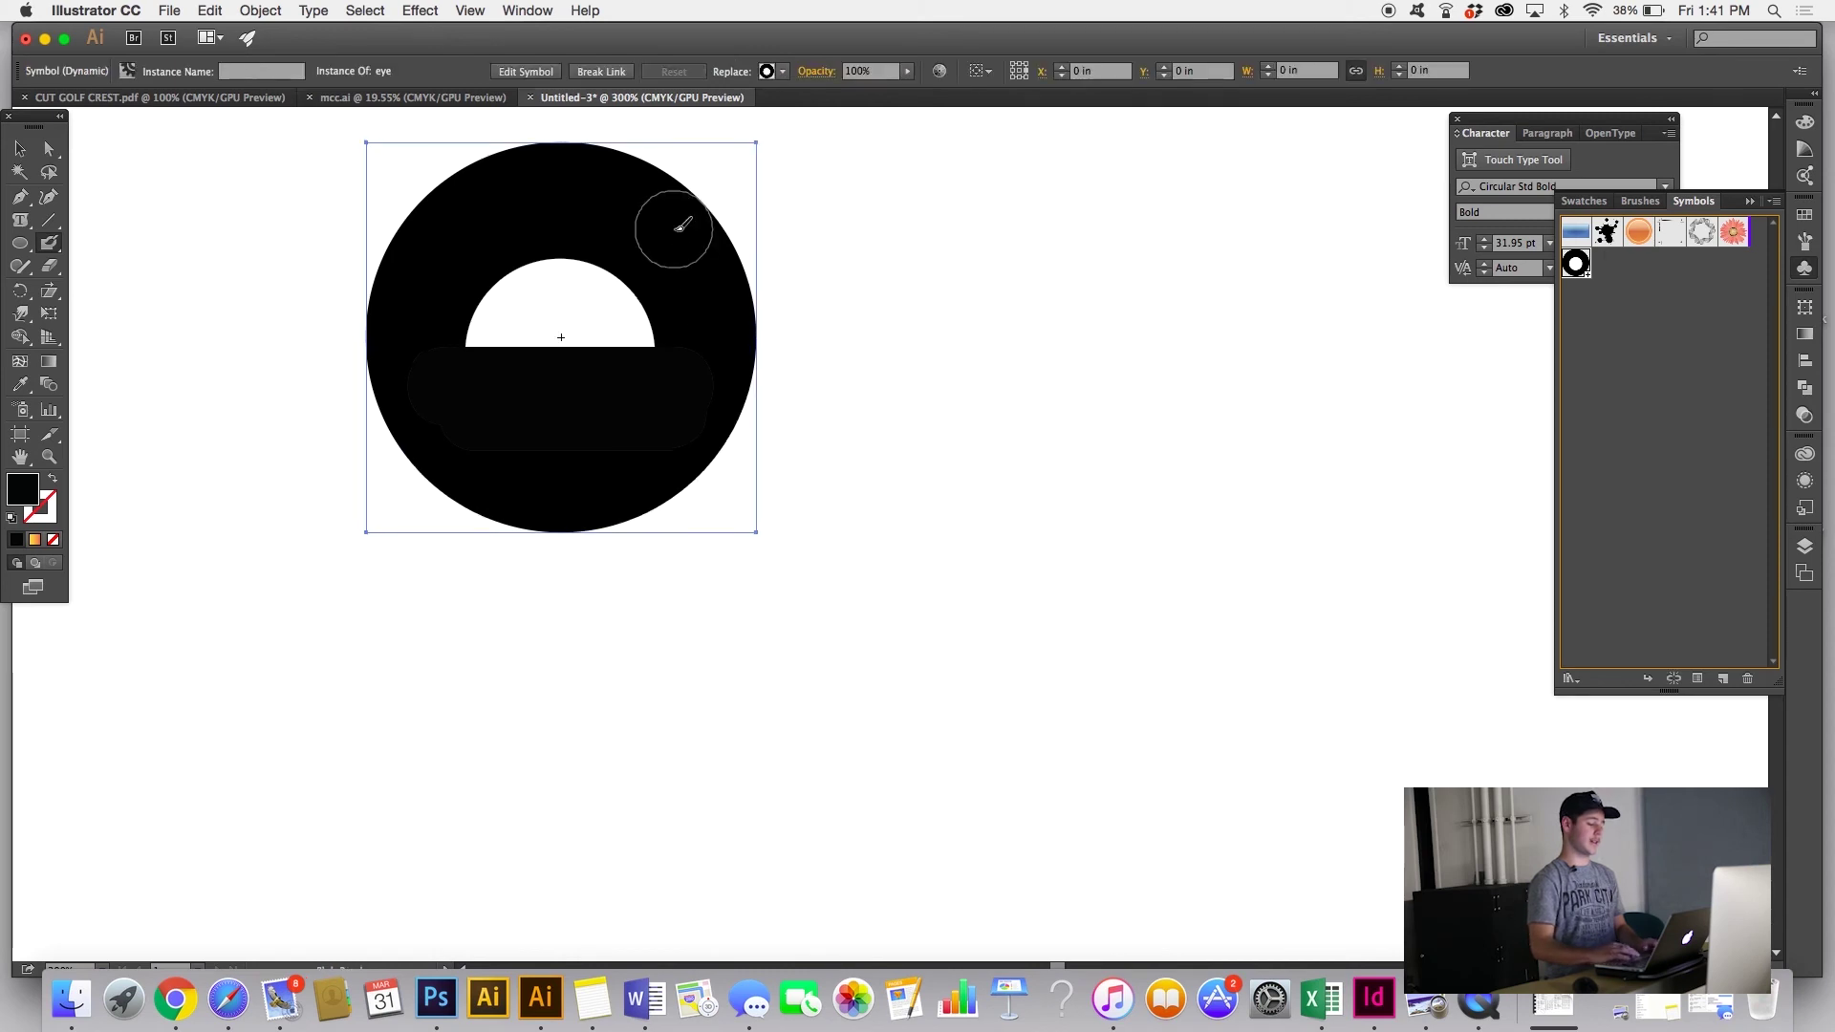
drag(519, 450, 615, 450)
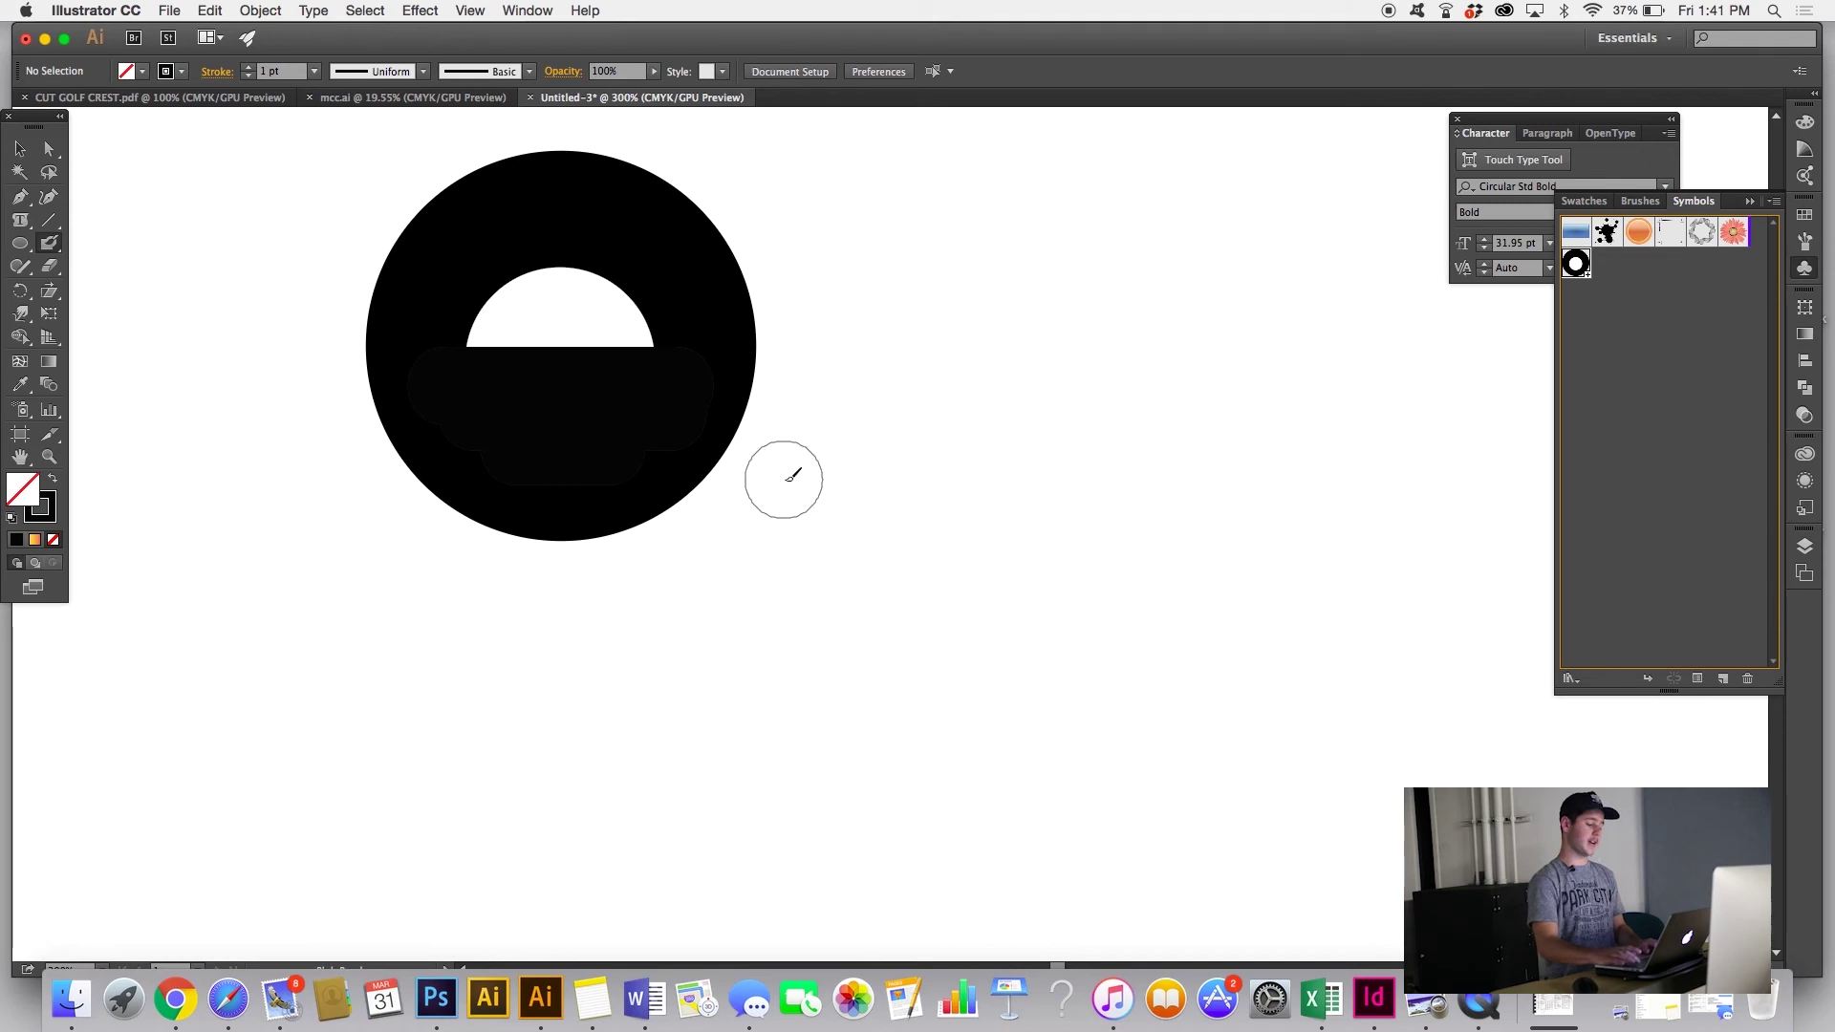
Step: Enlarge the Blob Brush tip in small increments and shrink it to below its original size
key(bracketright)
key(bracketright)
key(bracketright)
key(bracketright)
key(bracketright)
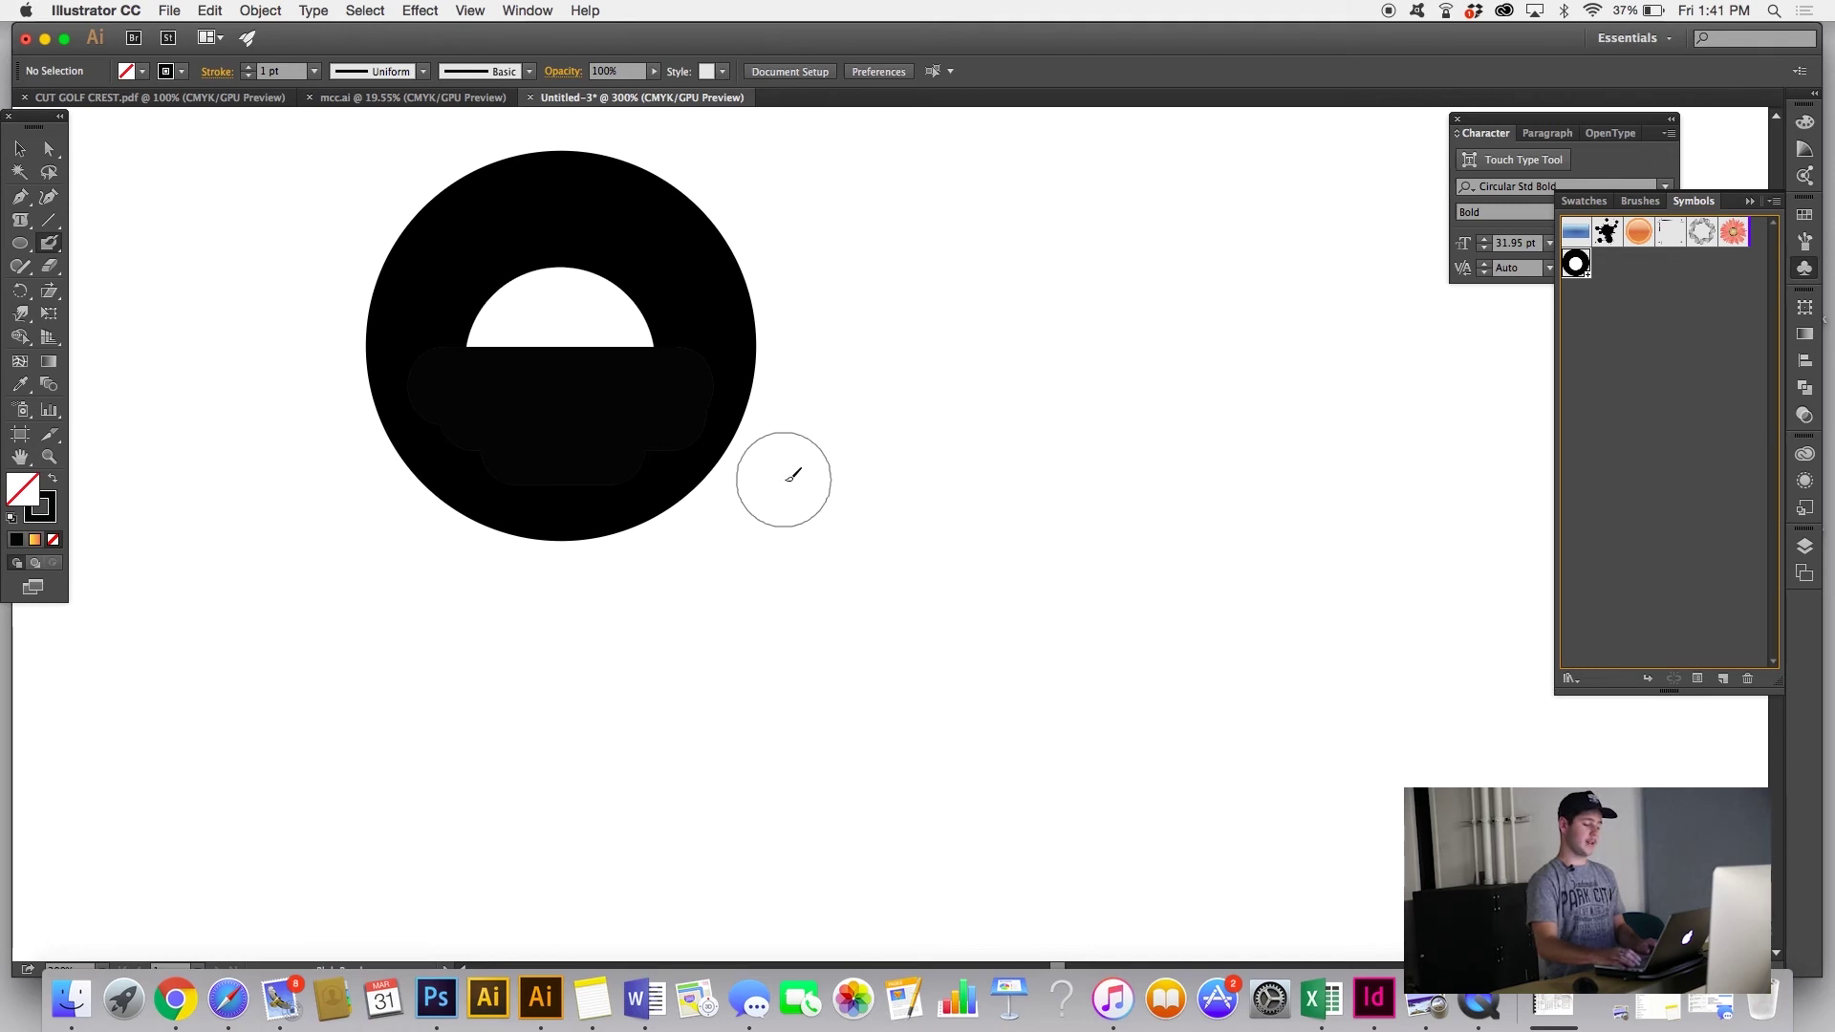
key(bracketright)
key(bracketright)
key(bracketright)
key(bracketright)
key(bracketright)
key(bracketright)
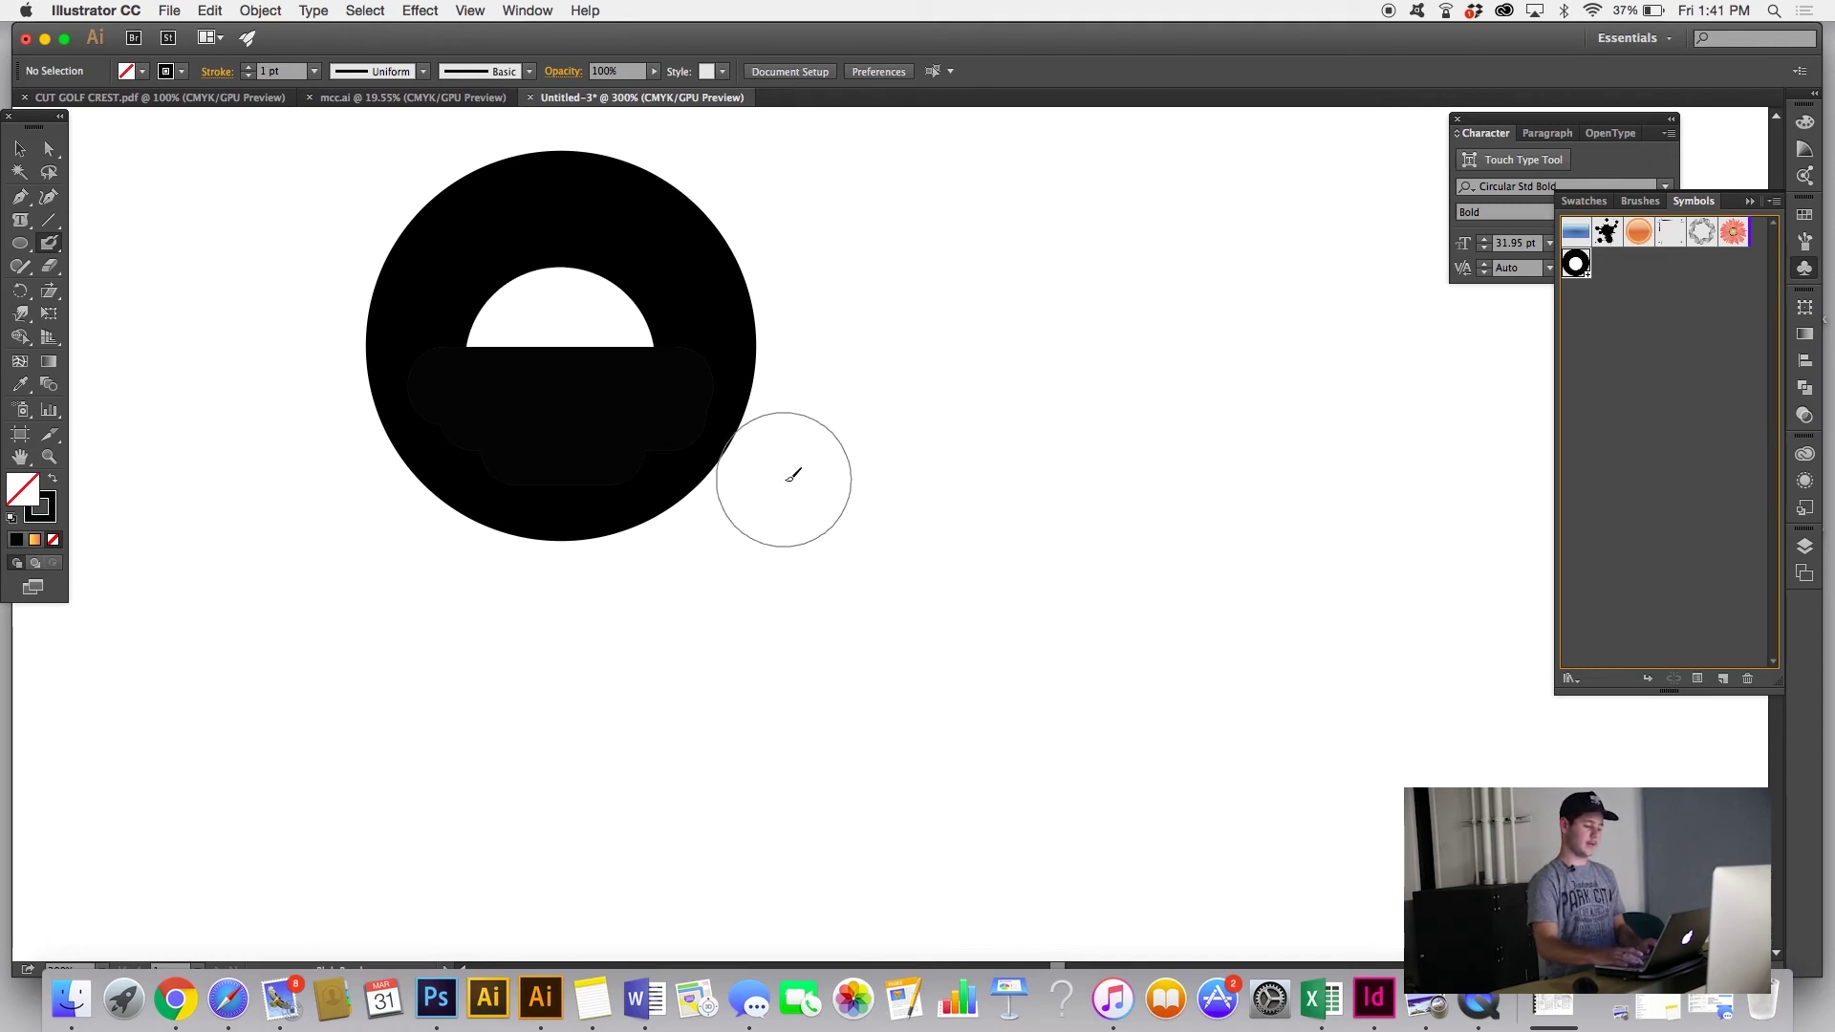
key(bracketleft)
key(bracketleft)
key(bracketleft)
key(bracketleft)
key(bracketleft)
key(bracketleft)
key(bracketleft)
key(bracketleft)
key(bracketleft)
key(bracketleft)
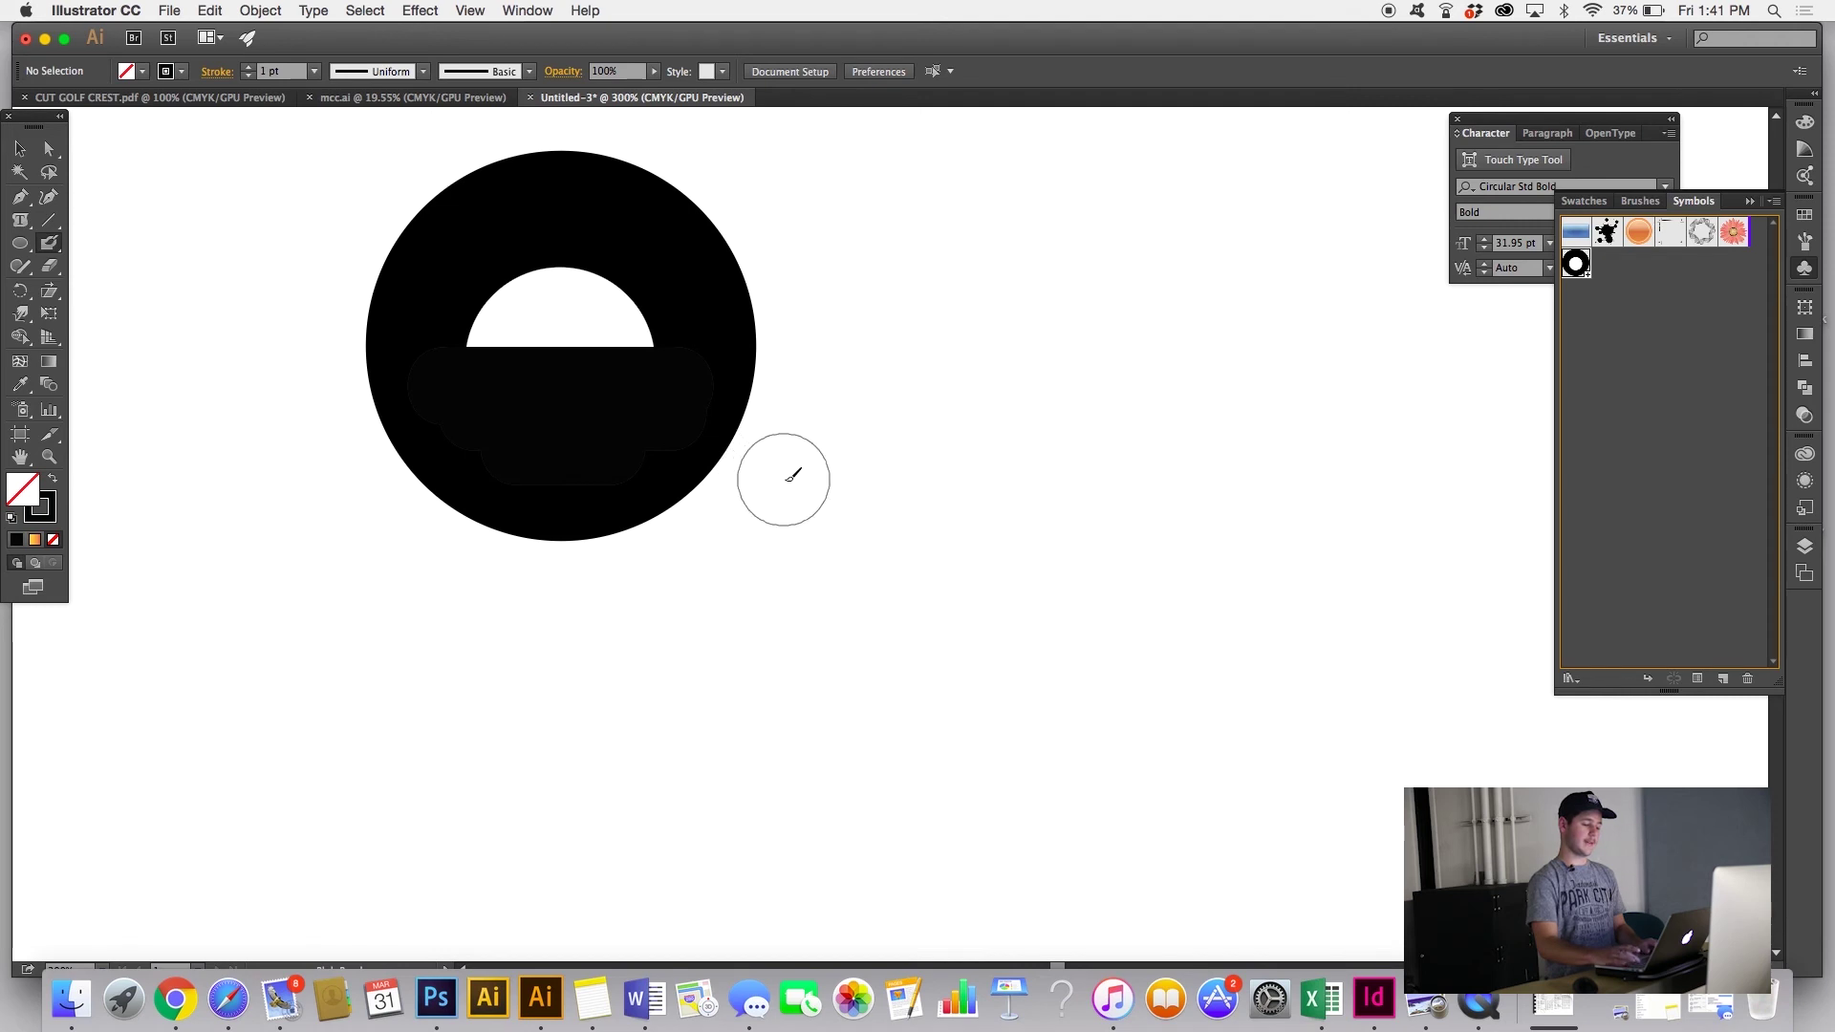
key(bracketleft)
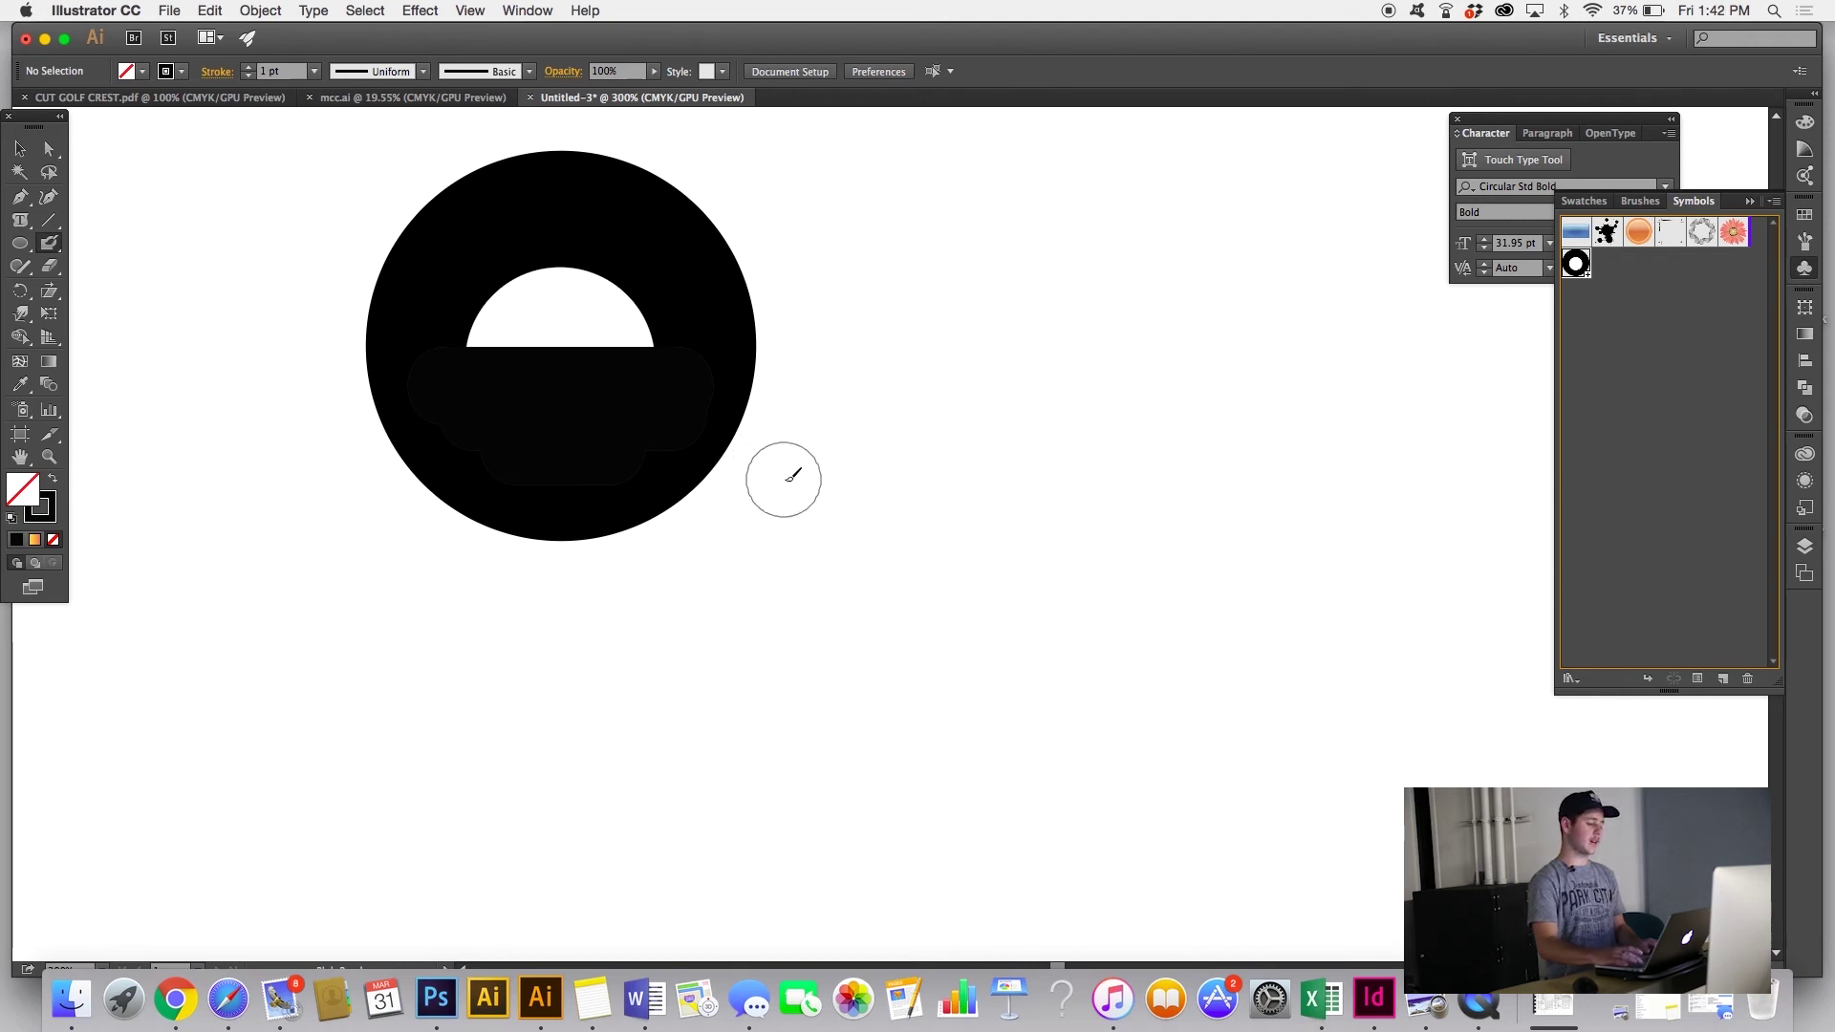
key(bracketleft)
key(bracketleft)
key(bracketleft)
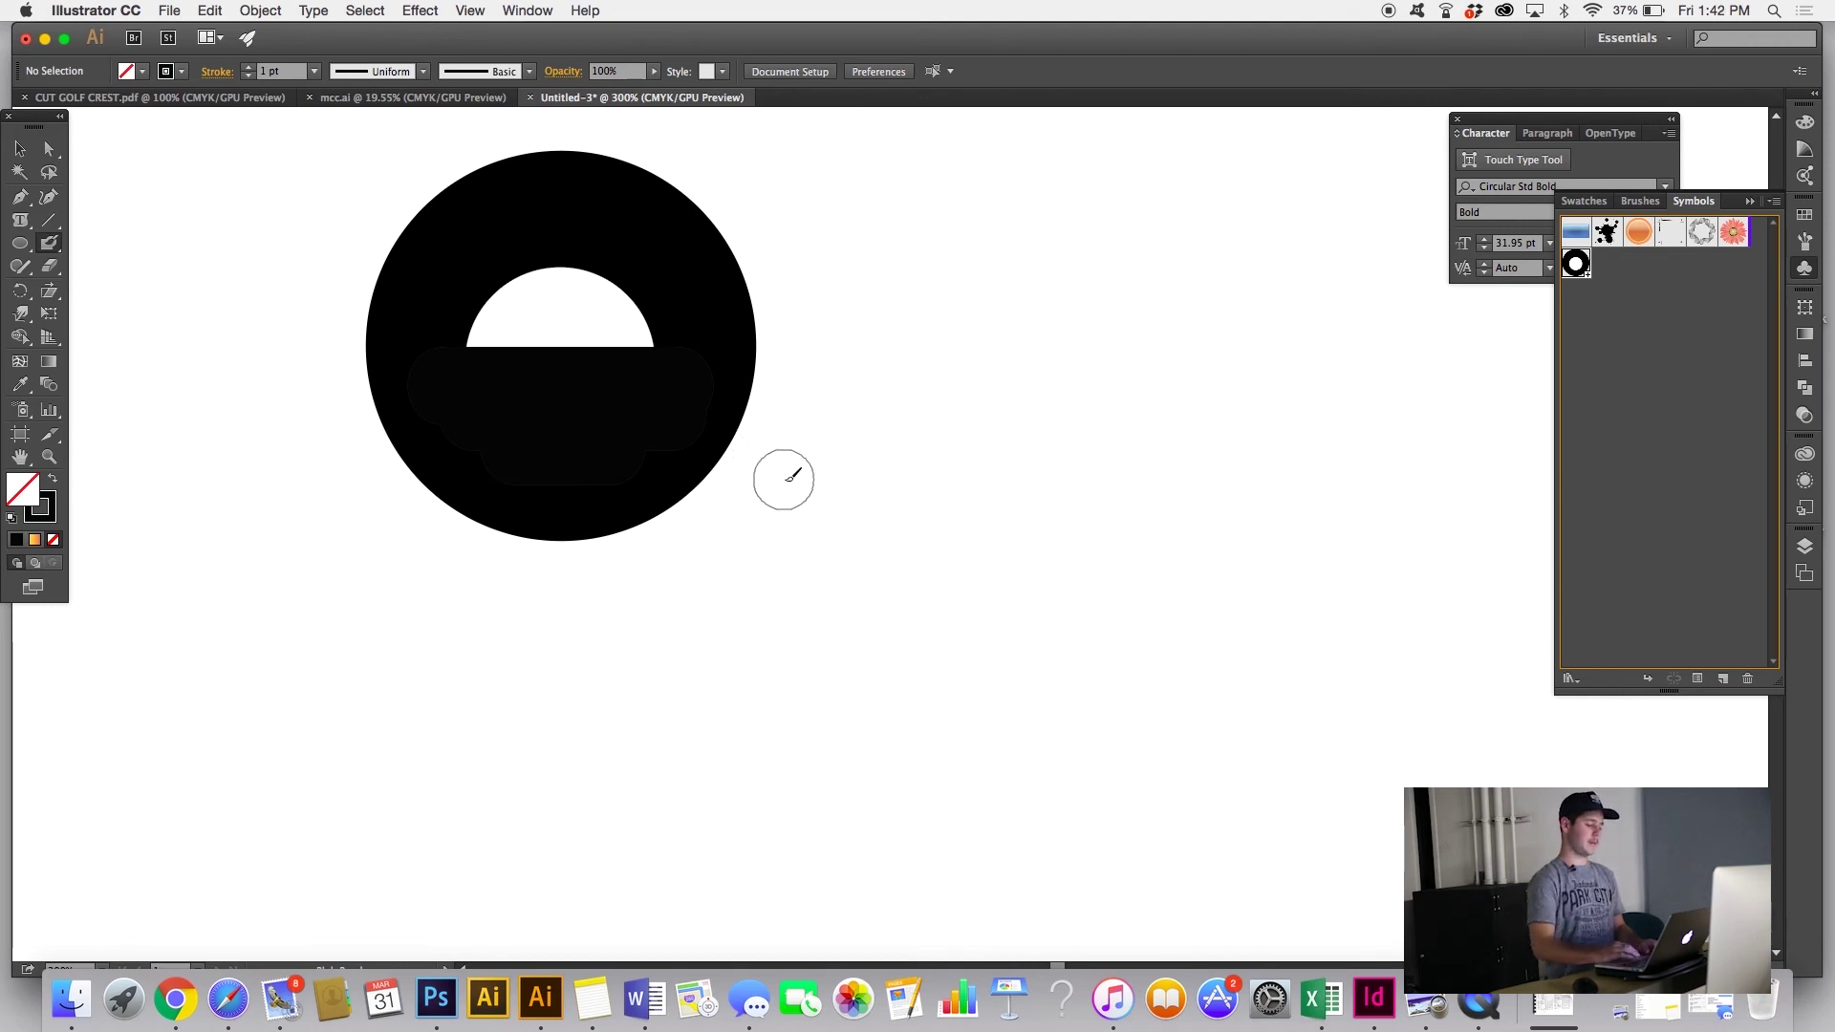
Step: Erase the lower part of the painted black shape with a reduced Eraser, leaving a straight band across the ring's white centre
key(super+minus)
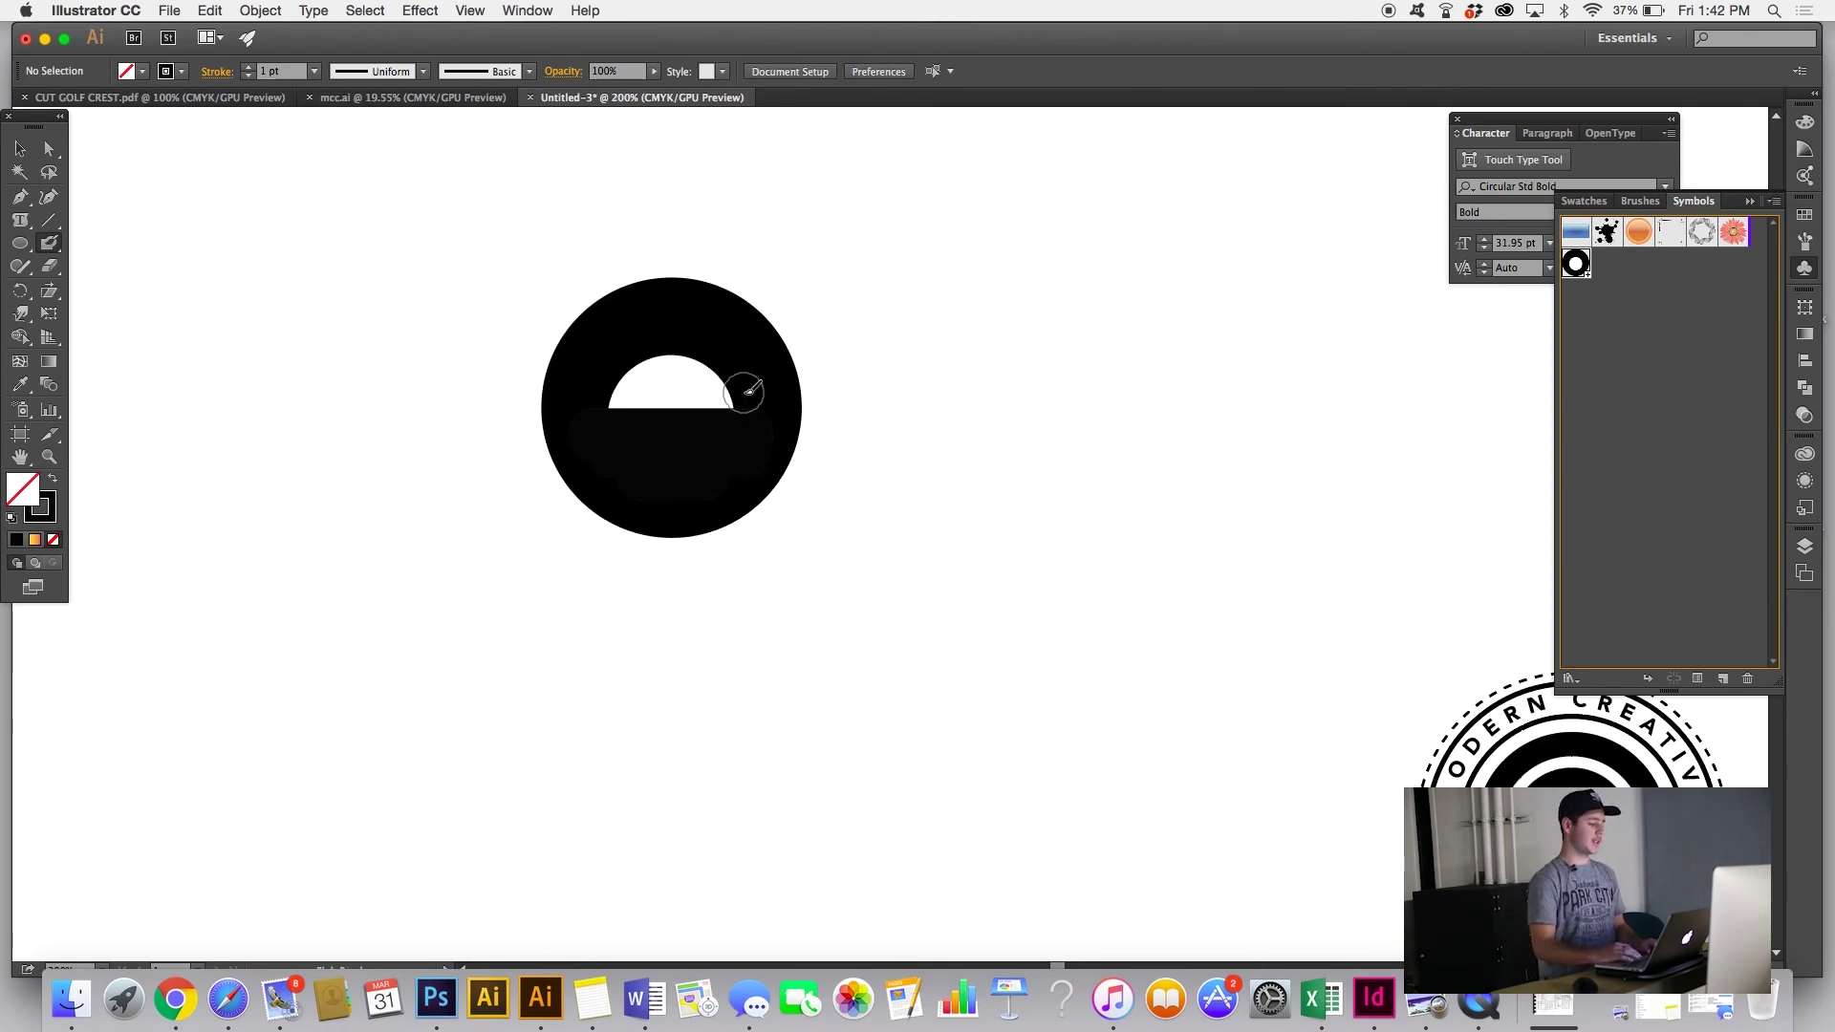
click(50, 267)
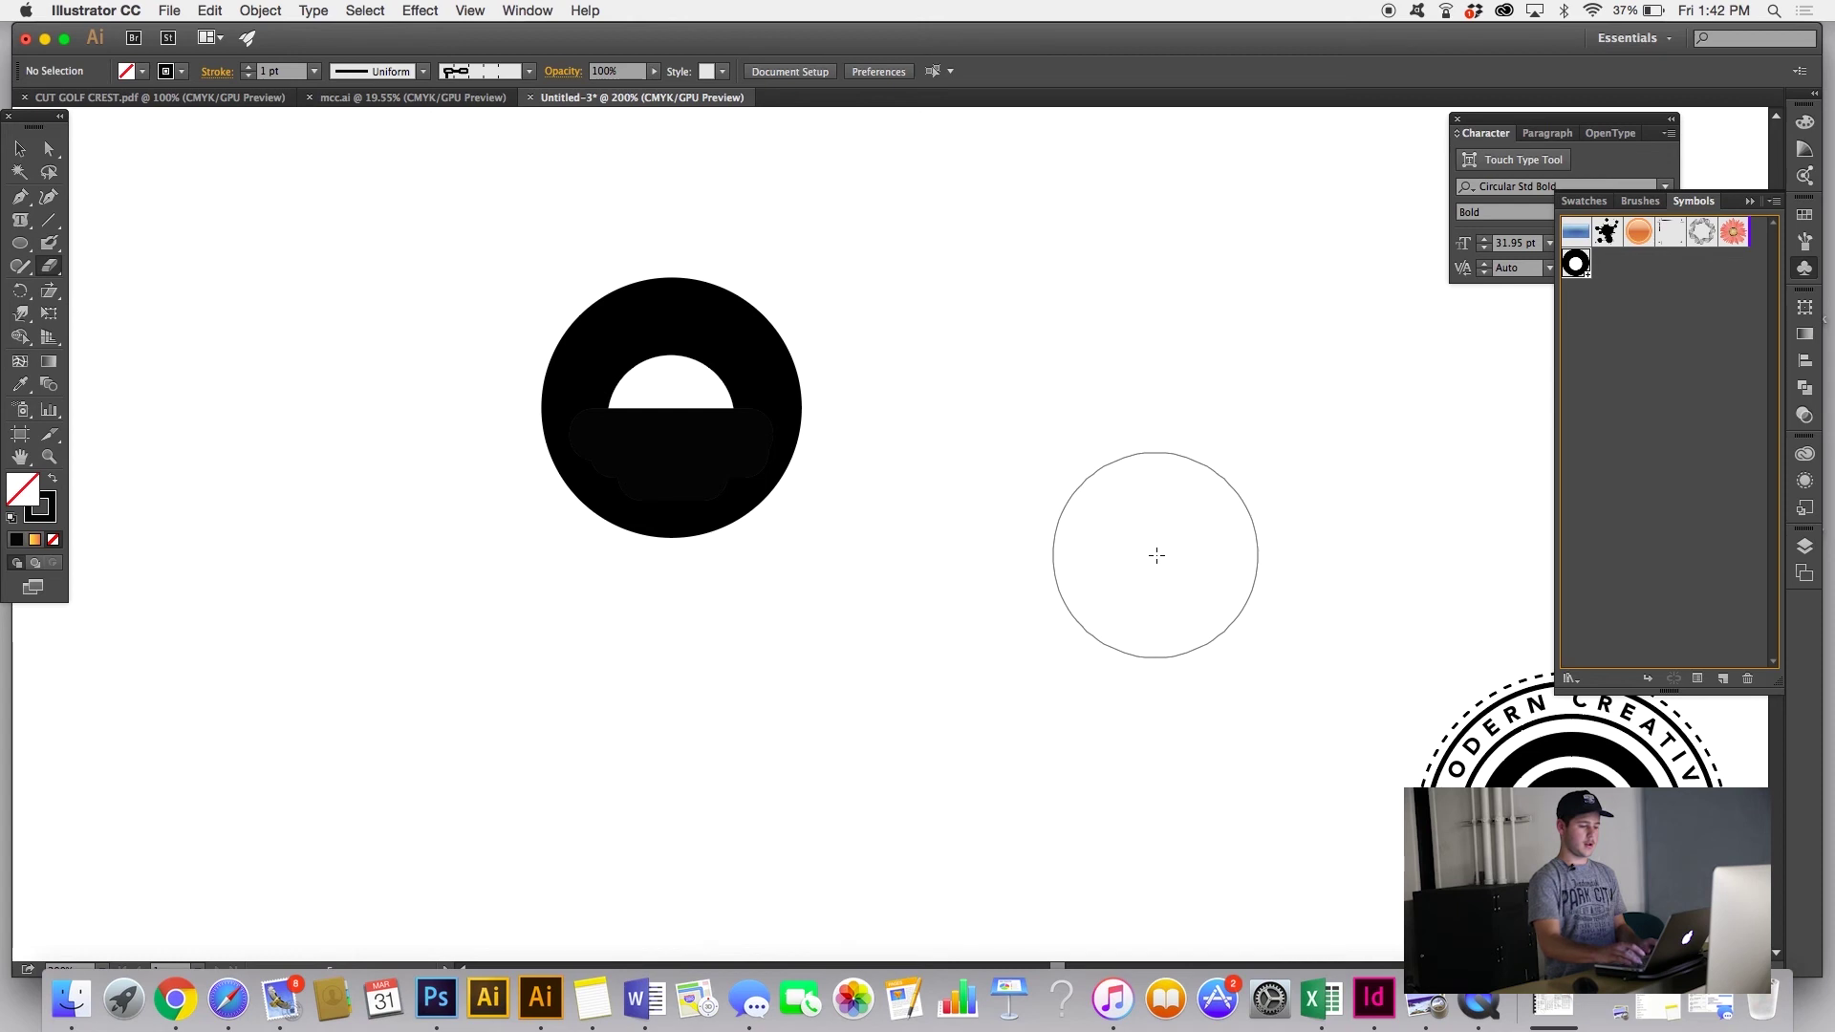
key(bracketleft)
key(bracketleft)
key(bracketleft)
key(bracketleft)
key(bracketleft)
key(bracketleft)
key(bracketleft)
key(bracketleft)
key(bracketright)
key(bracketright)
key(bracketright)
key(bracketright)
key(bracketright)
key(bracketright)
key(bracketright)
key(bracketright)
key(bracketleft)
key(bracketleft)
key(bracketleft)
key(bracketleft)
key(bracketleft)
key(bracketleft)
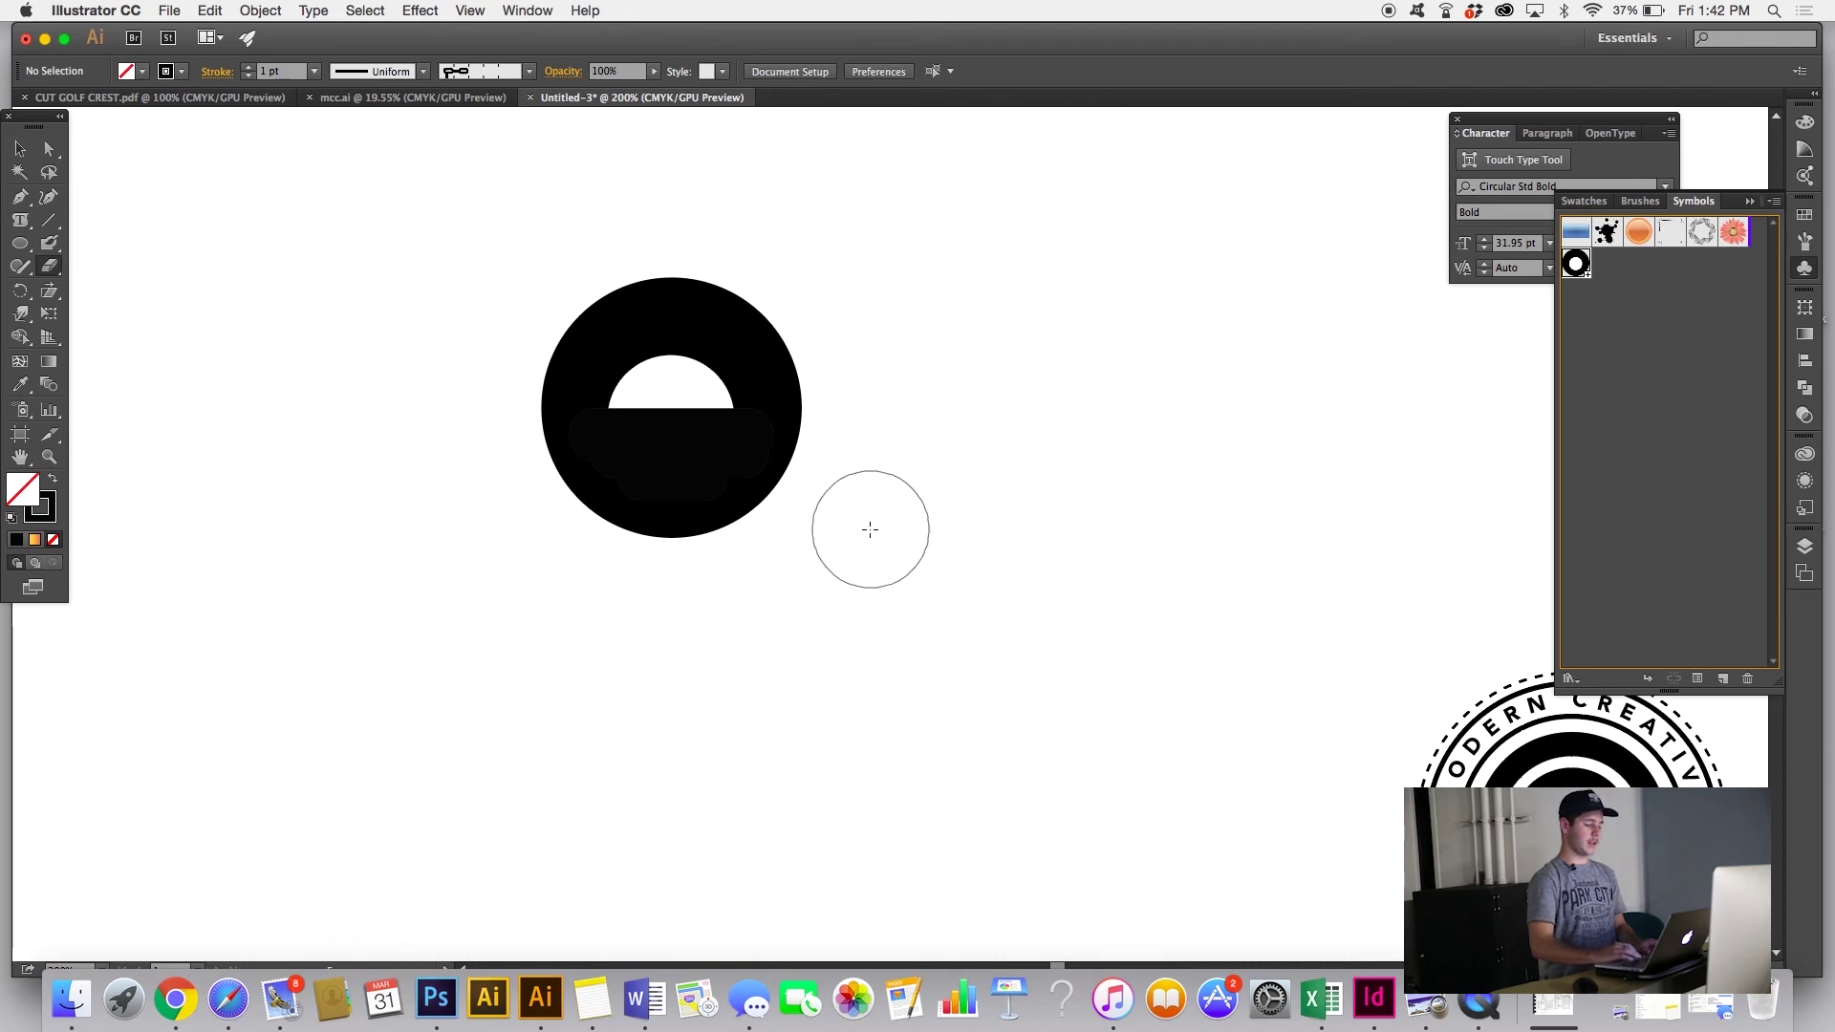
drag(861, 525, 439, 542)
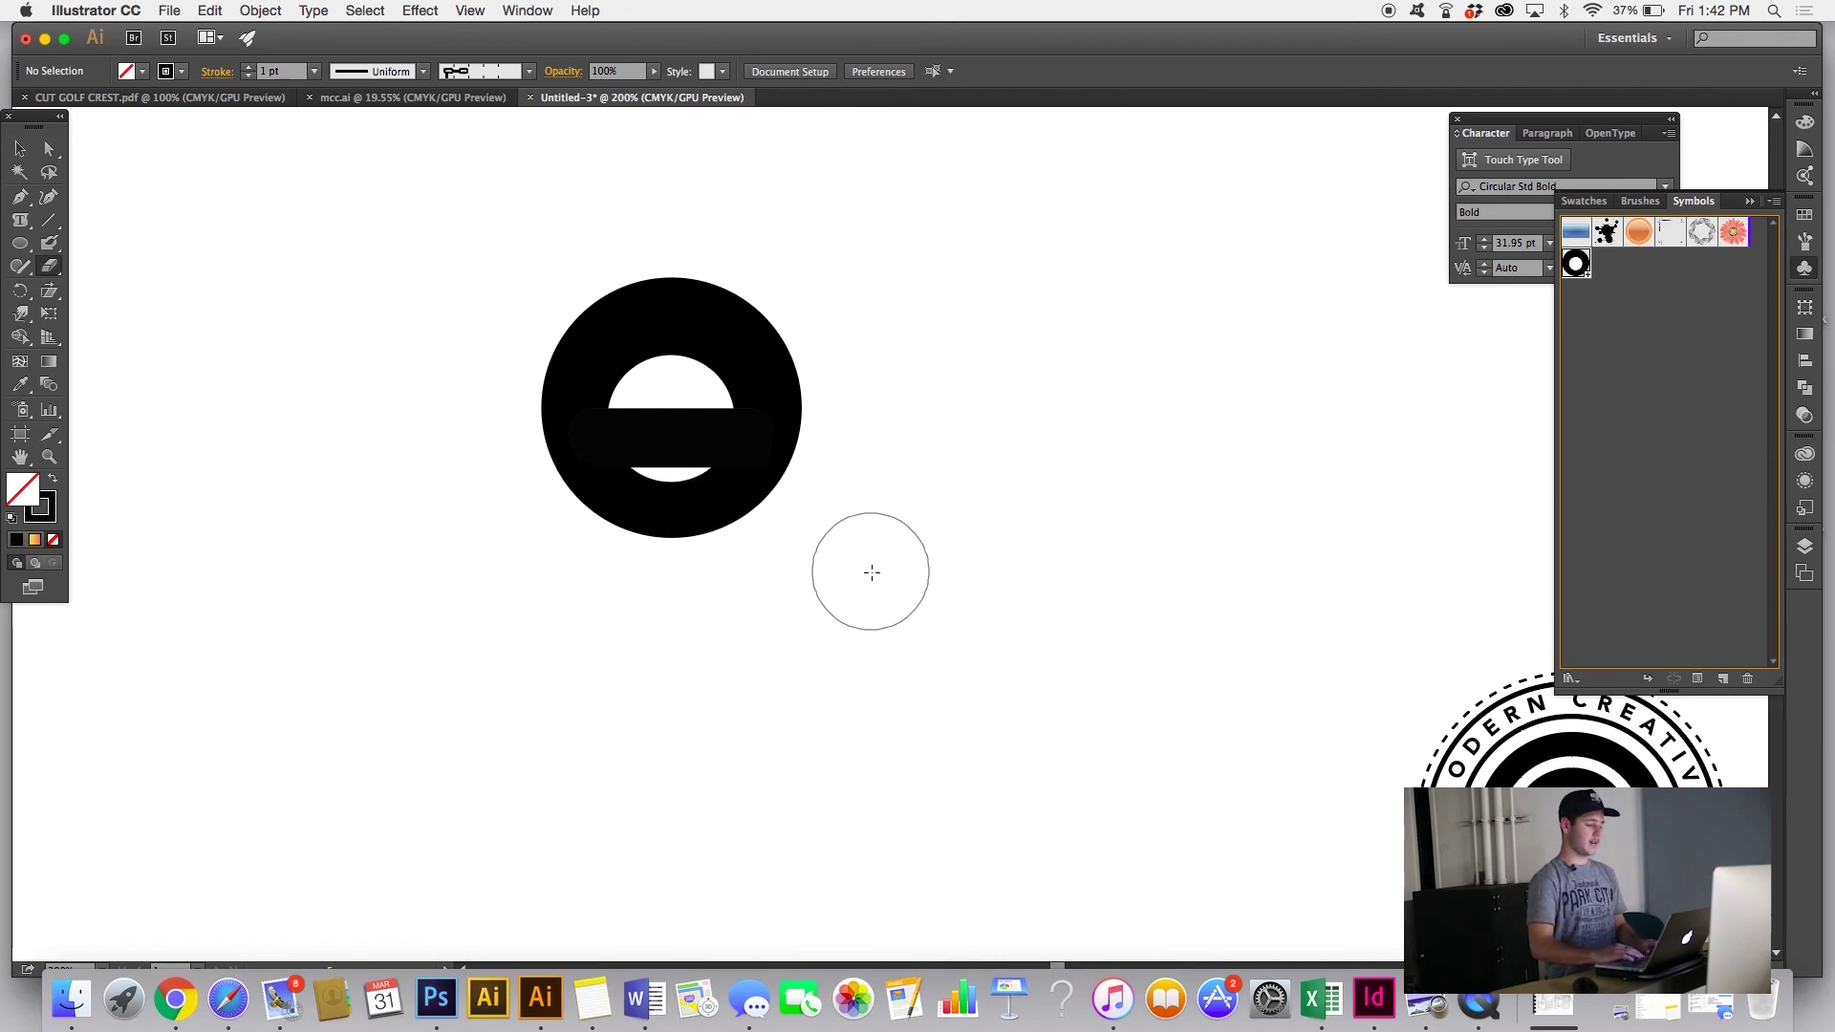
Step: Spray a small cluster of five overlapping eye symbols in the empty area beside the ring with the Symbol Sprayer
key(super+minus)
click(738, 496)
click(508, 470)
scroll(382, 430, left, 5)
key(super+minus)
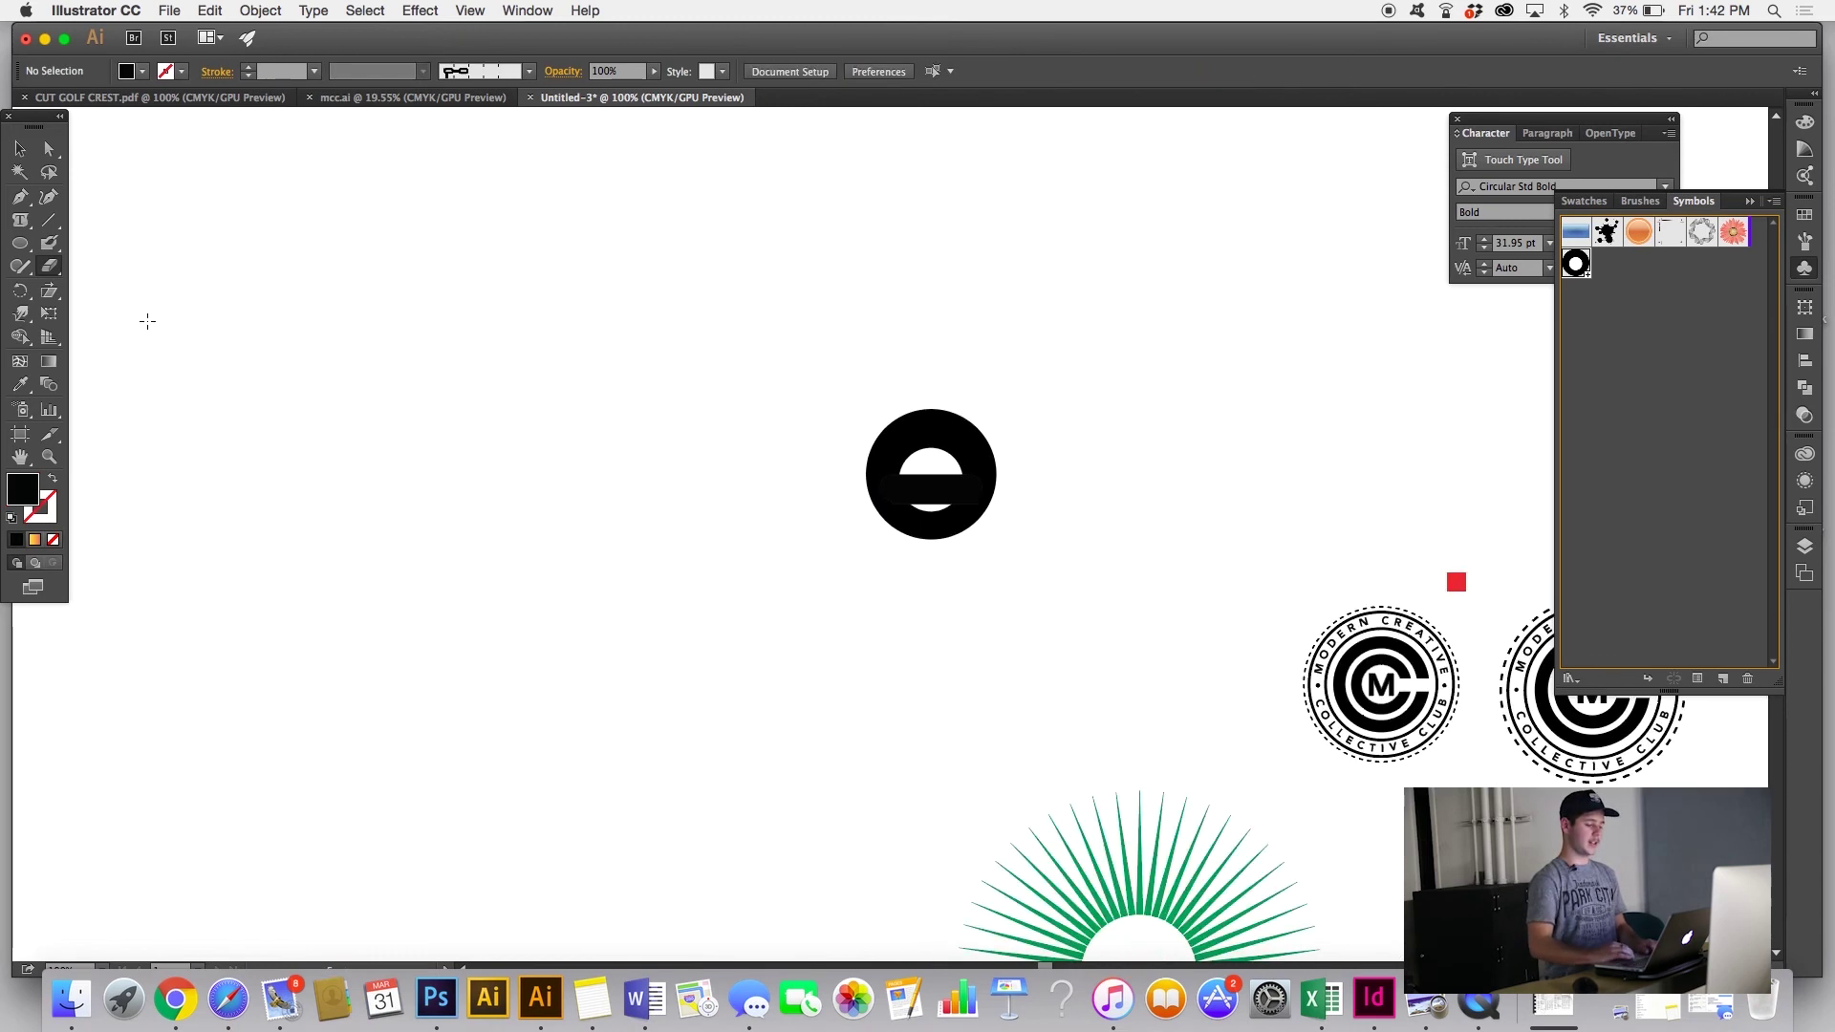
drag(524, 506, 913, 545)
scroll(523, 507, right, 5)
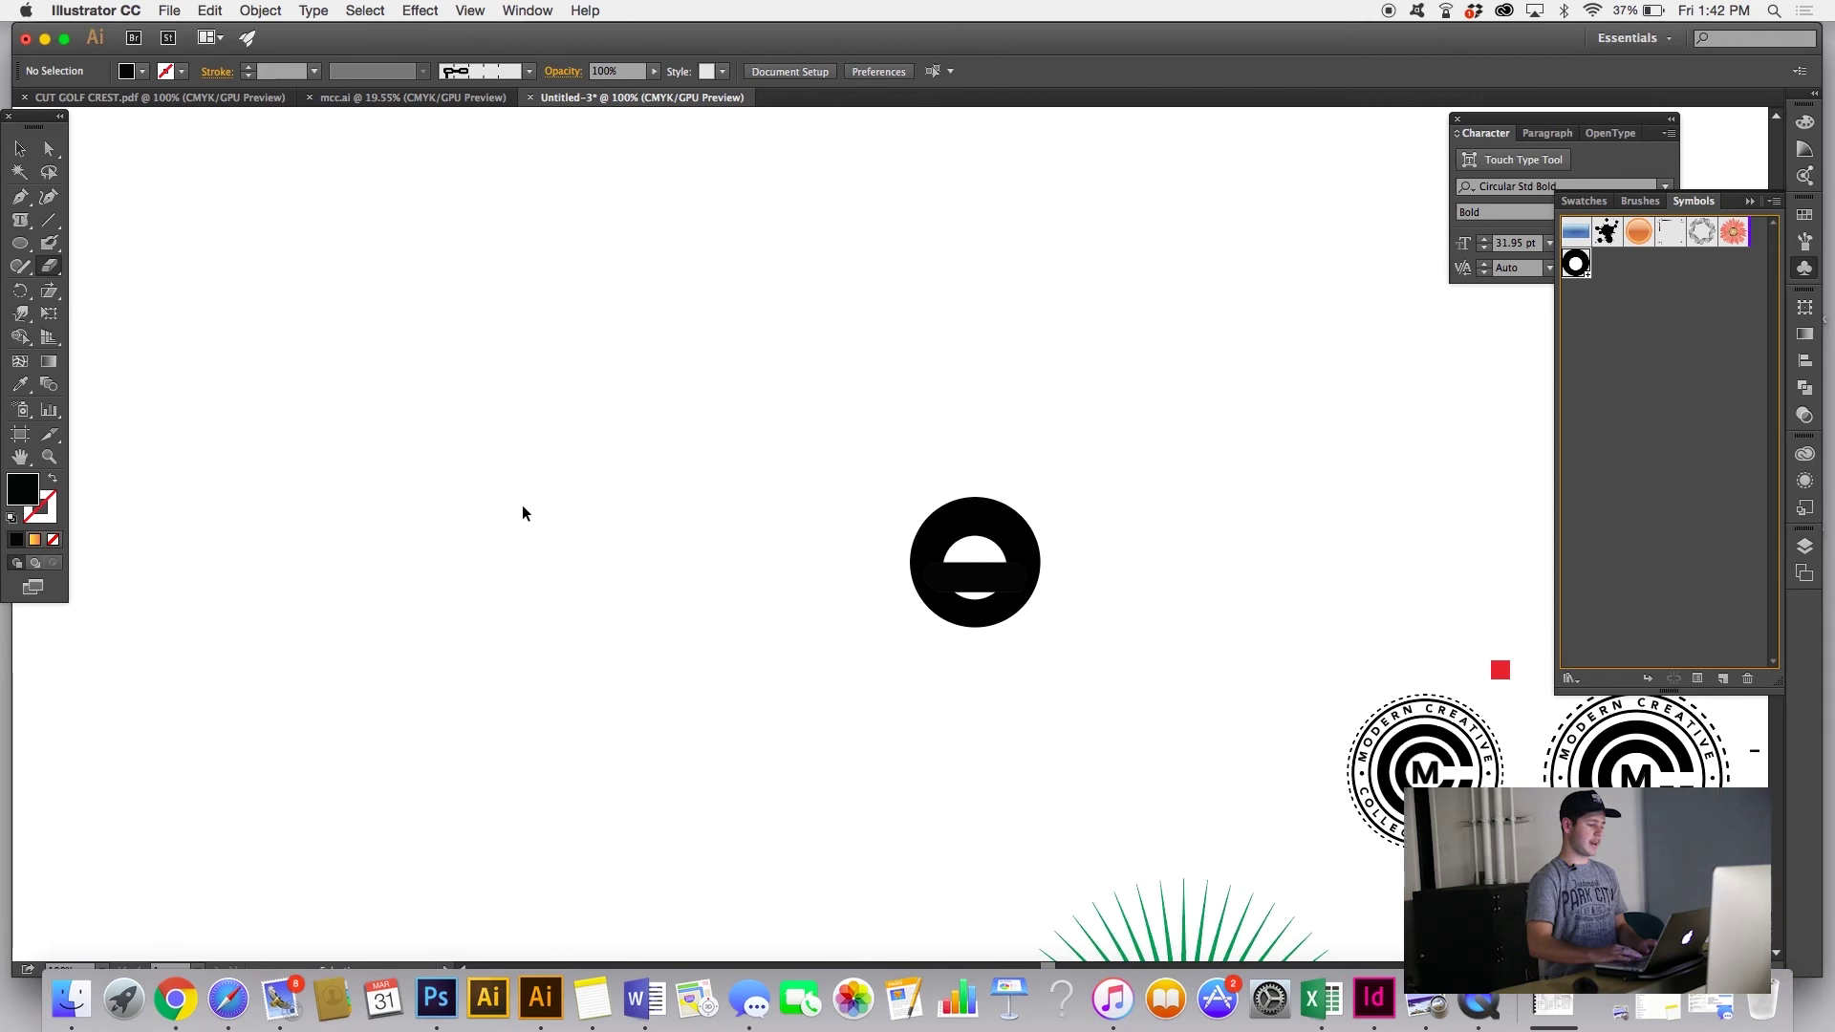
key(super+equal)
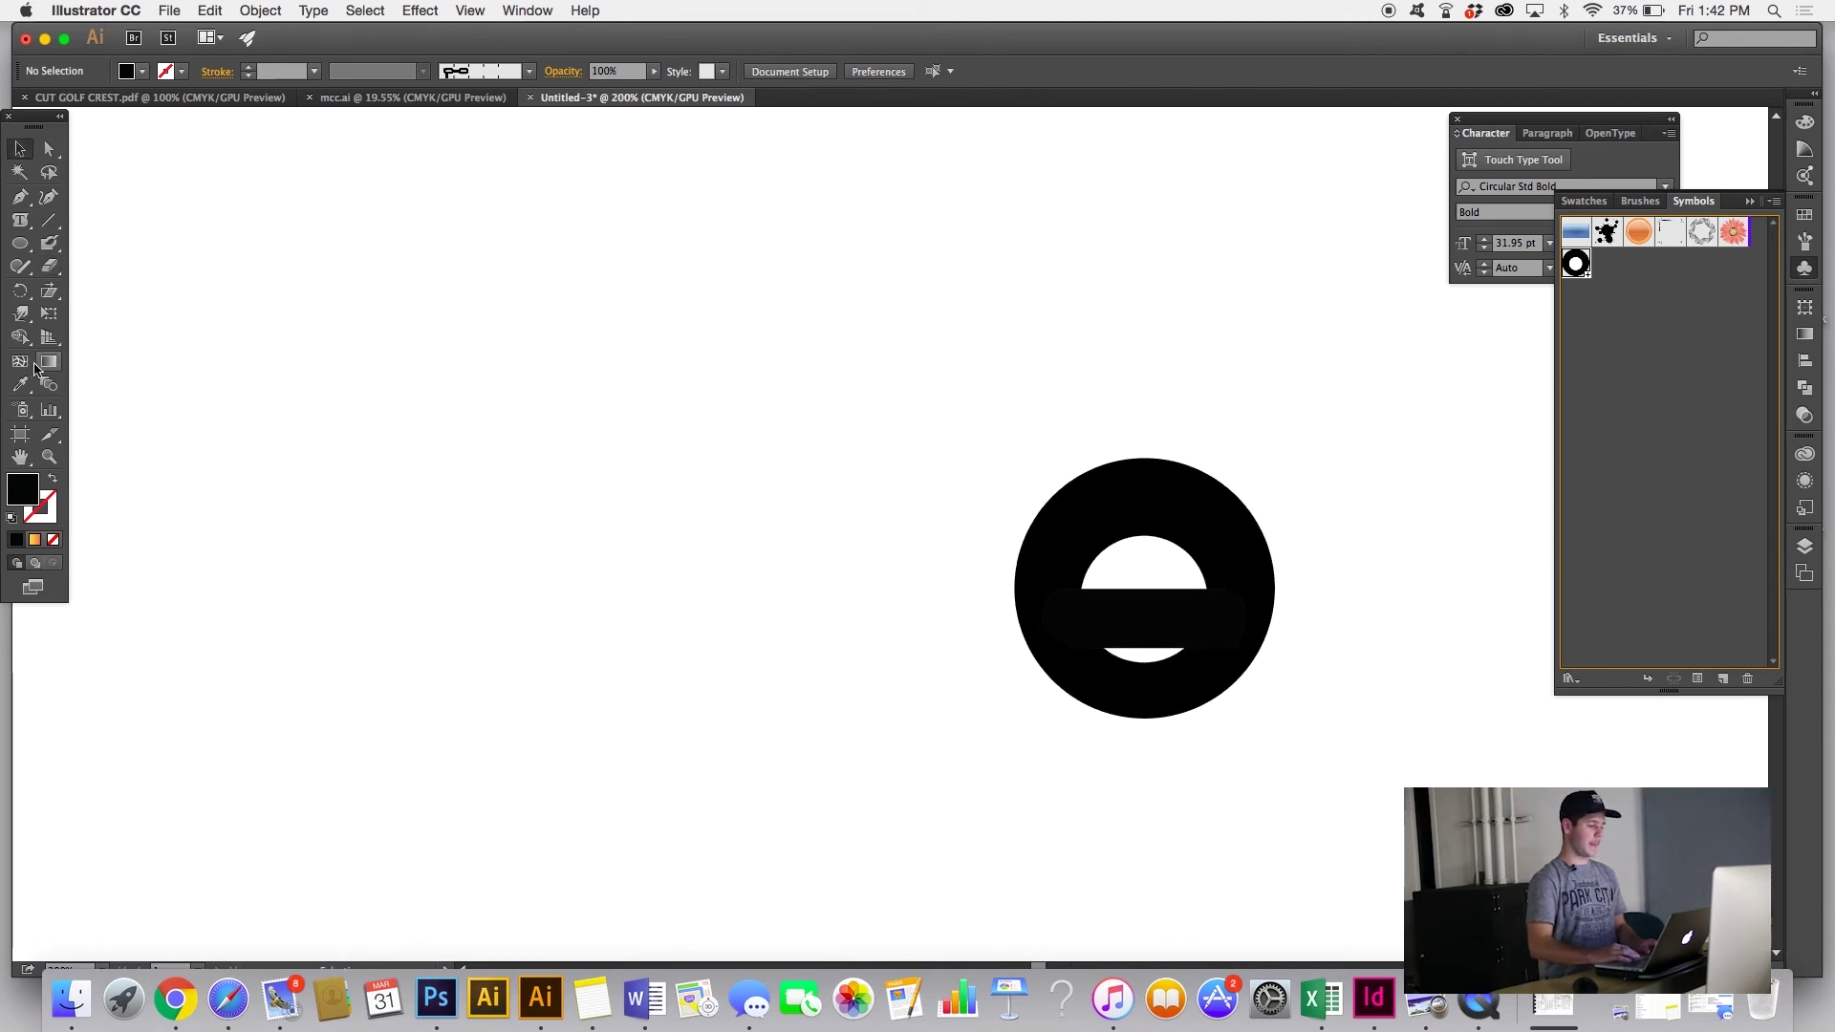
click(20, 409)
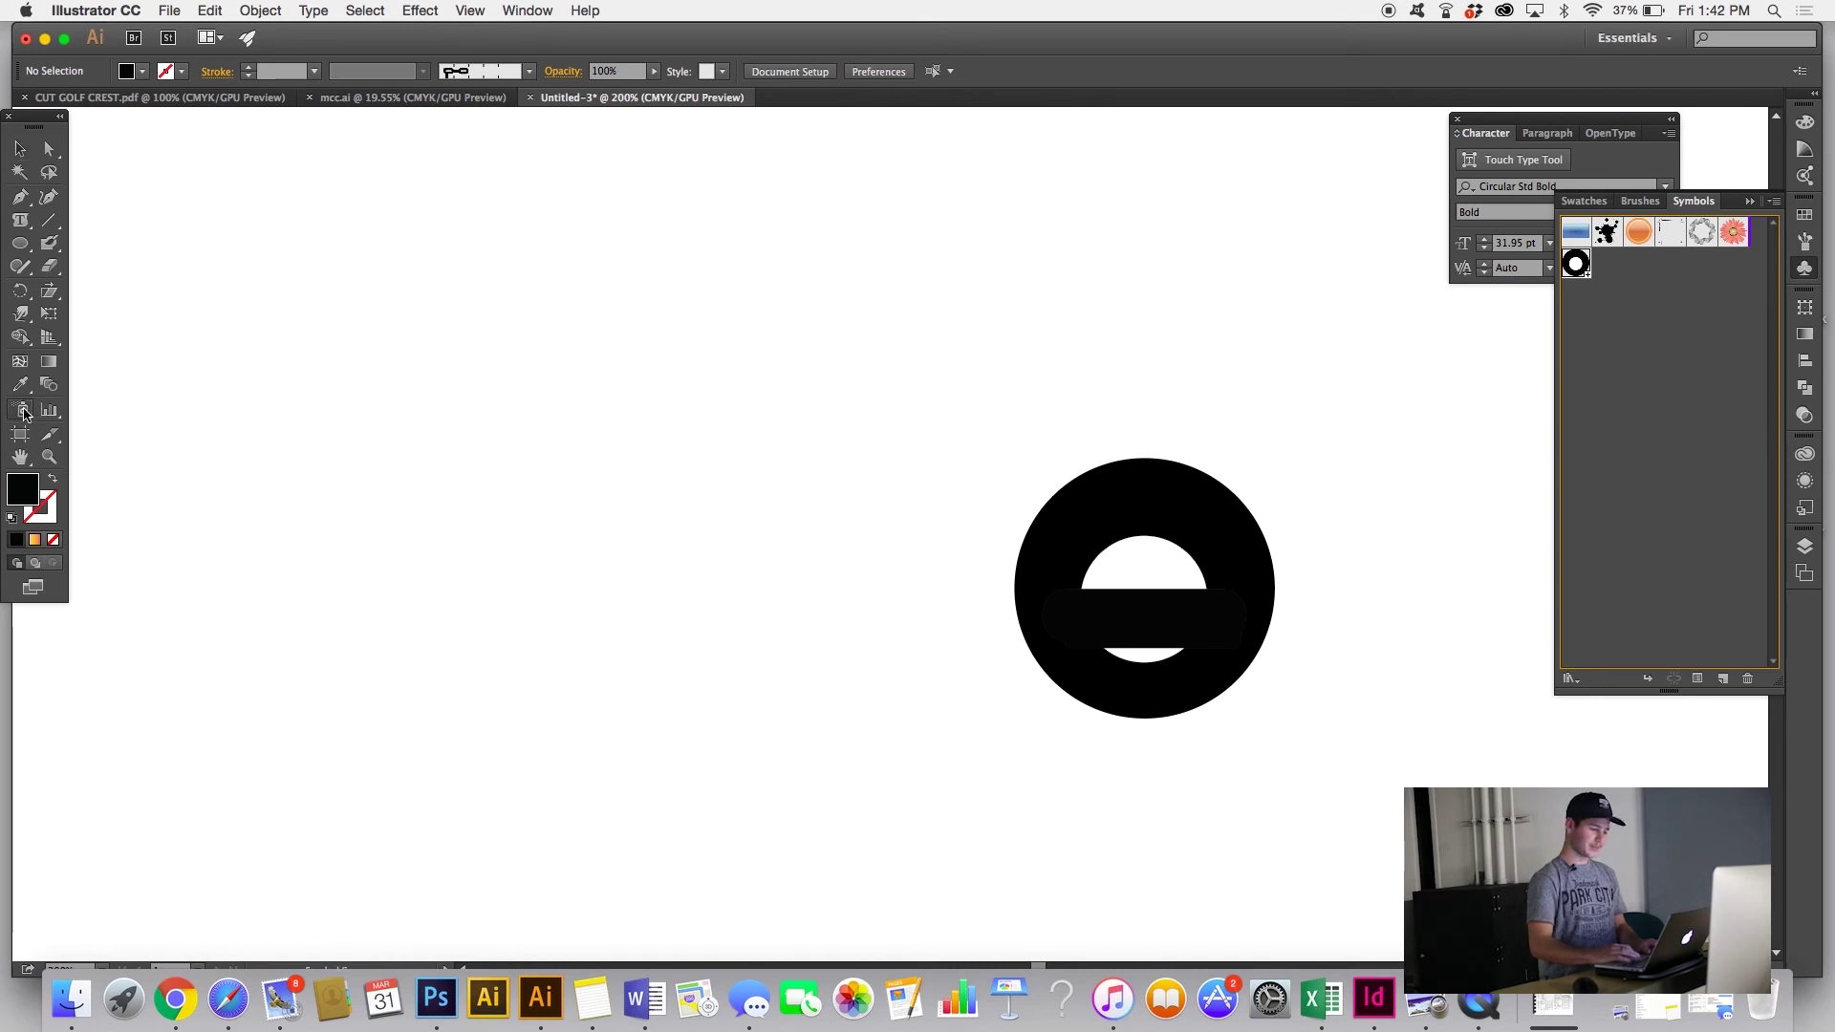
click(530, 396)
click(602, 655)
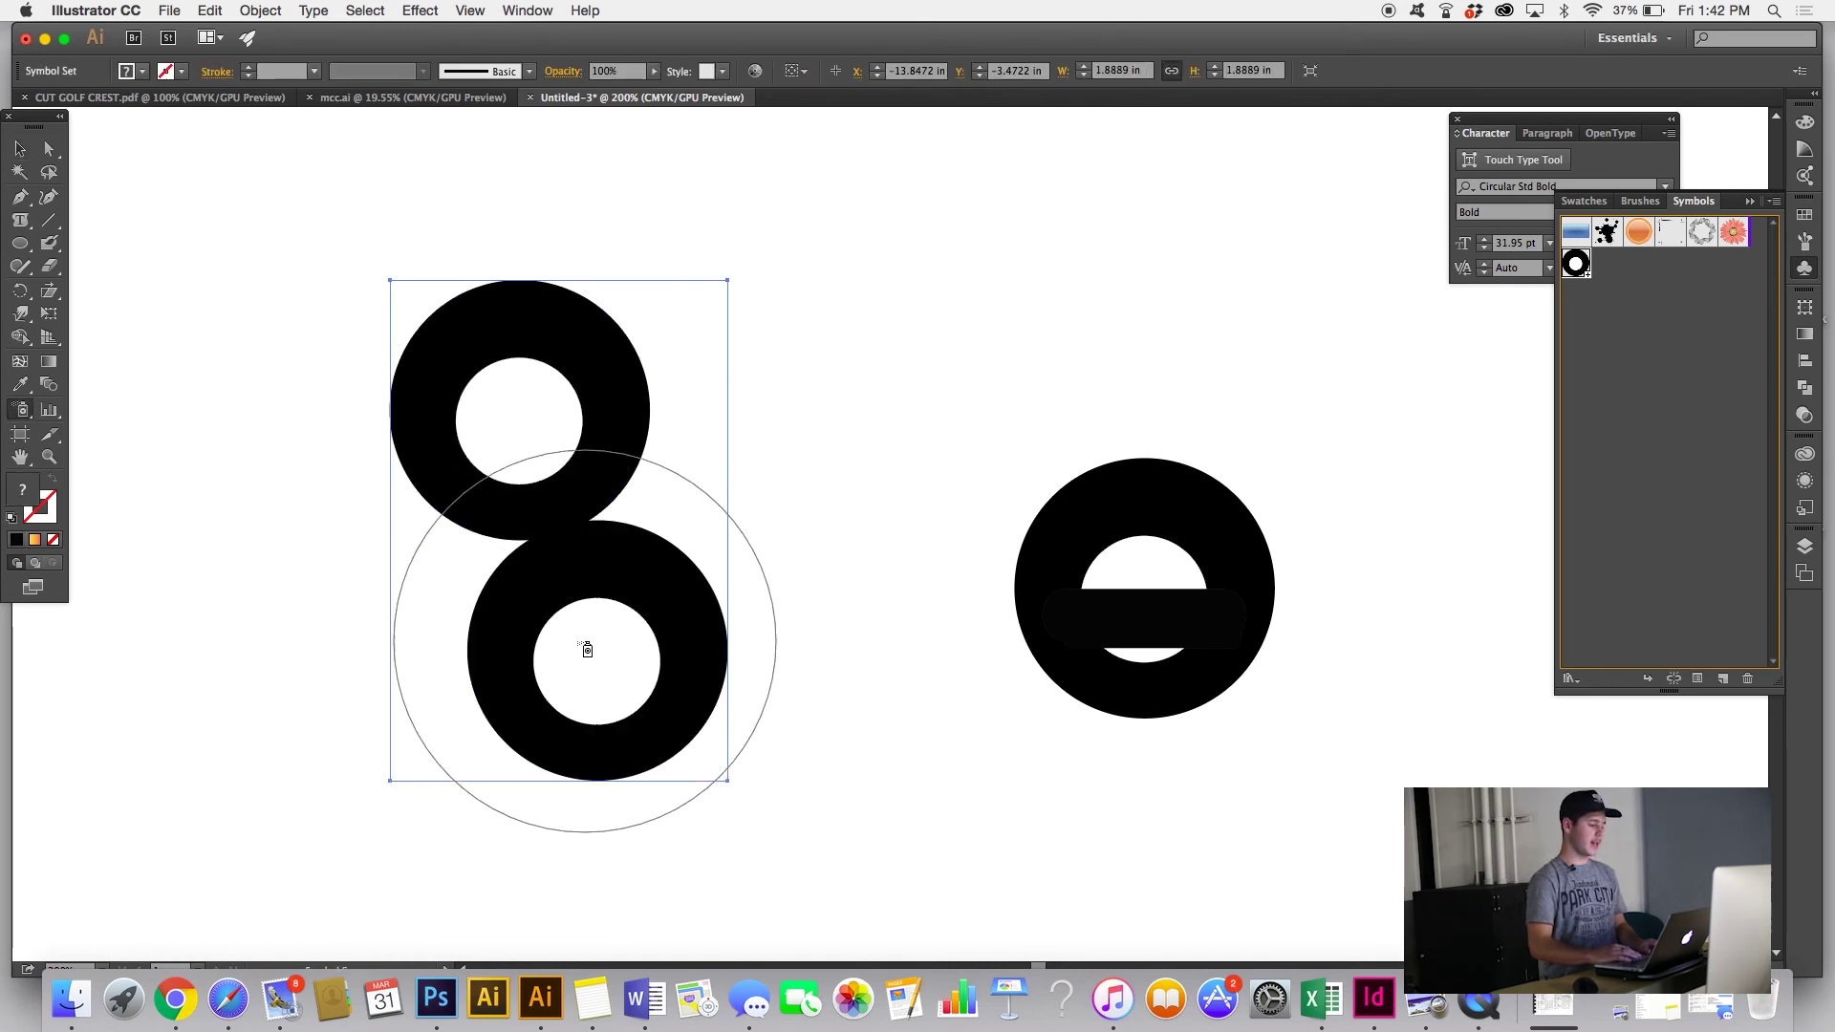
click(449, 573)
drag(355, 631, 335, 471)
Step: Reposition the sprayed symbol cluster in the empty area beside the ring
click(20, 148)
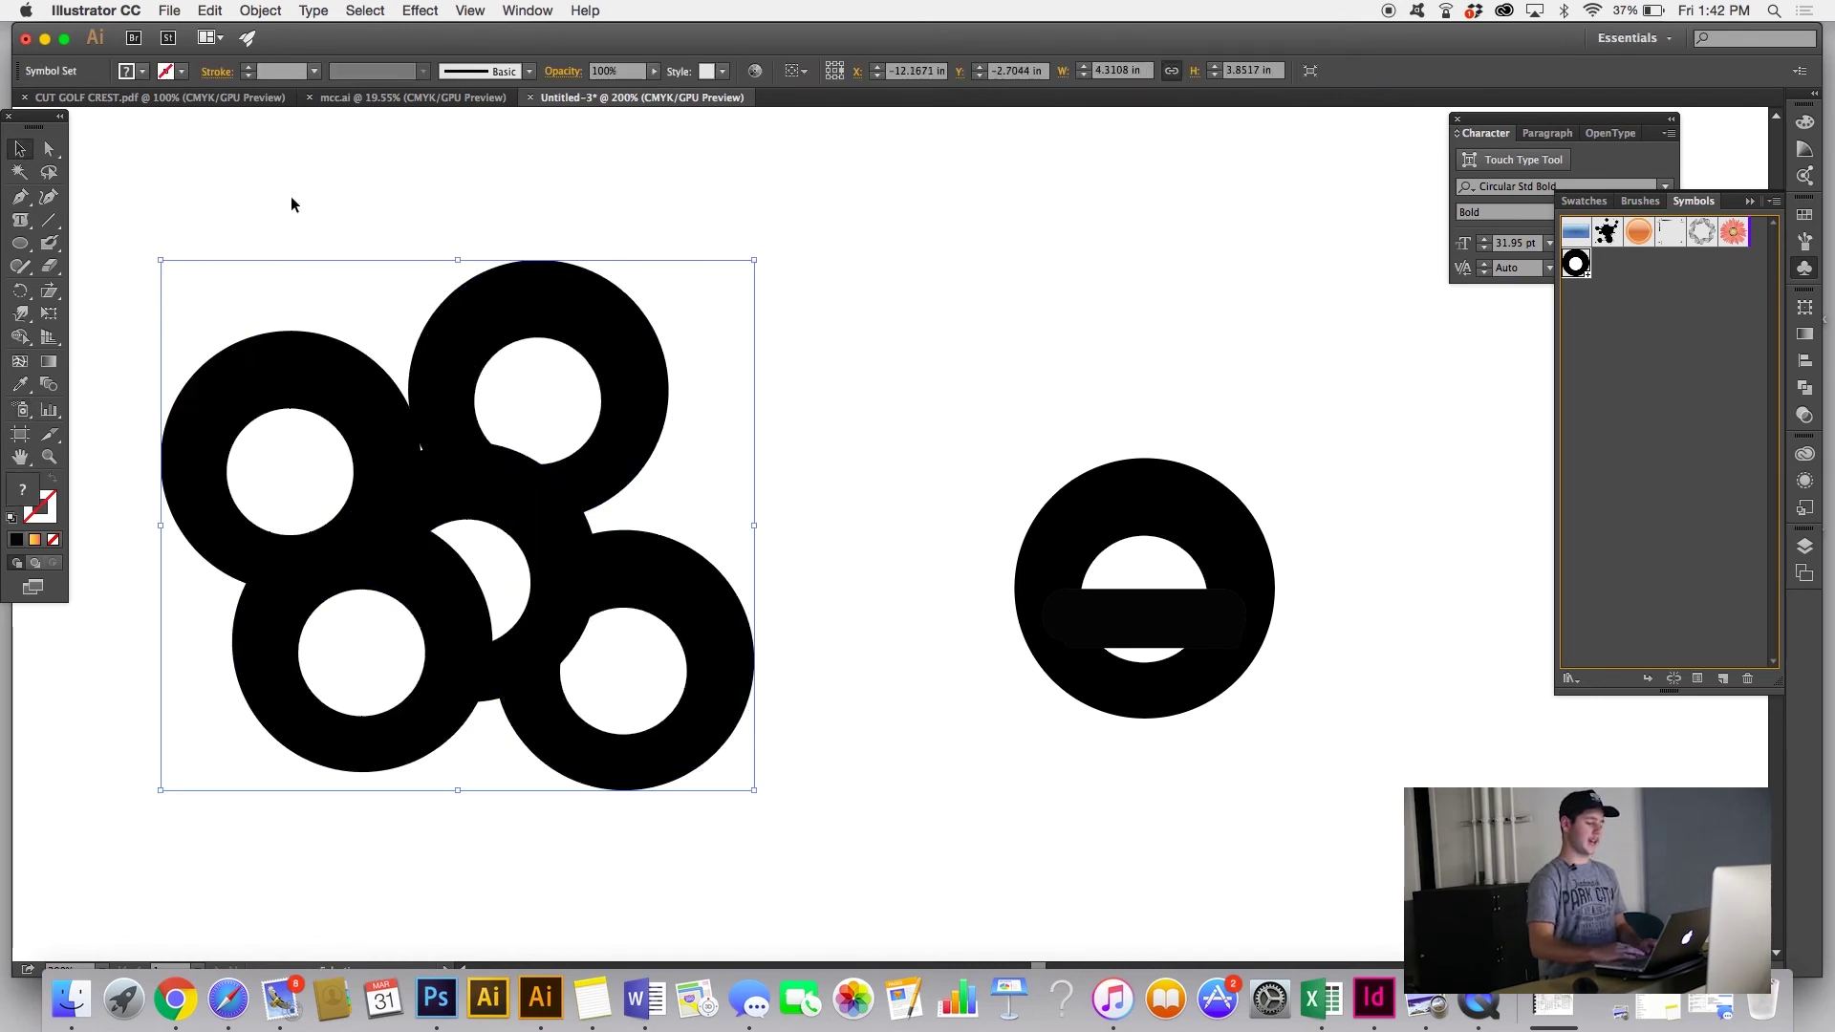
click(361, 237)
key(super+minus)
drag(638, 501, 520, 356)
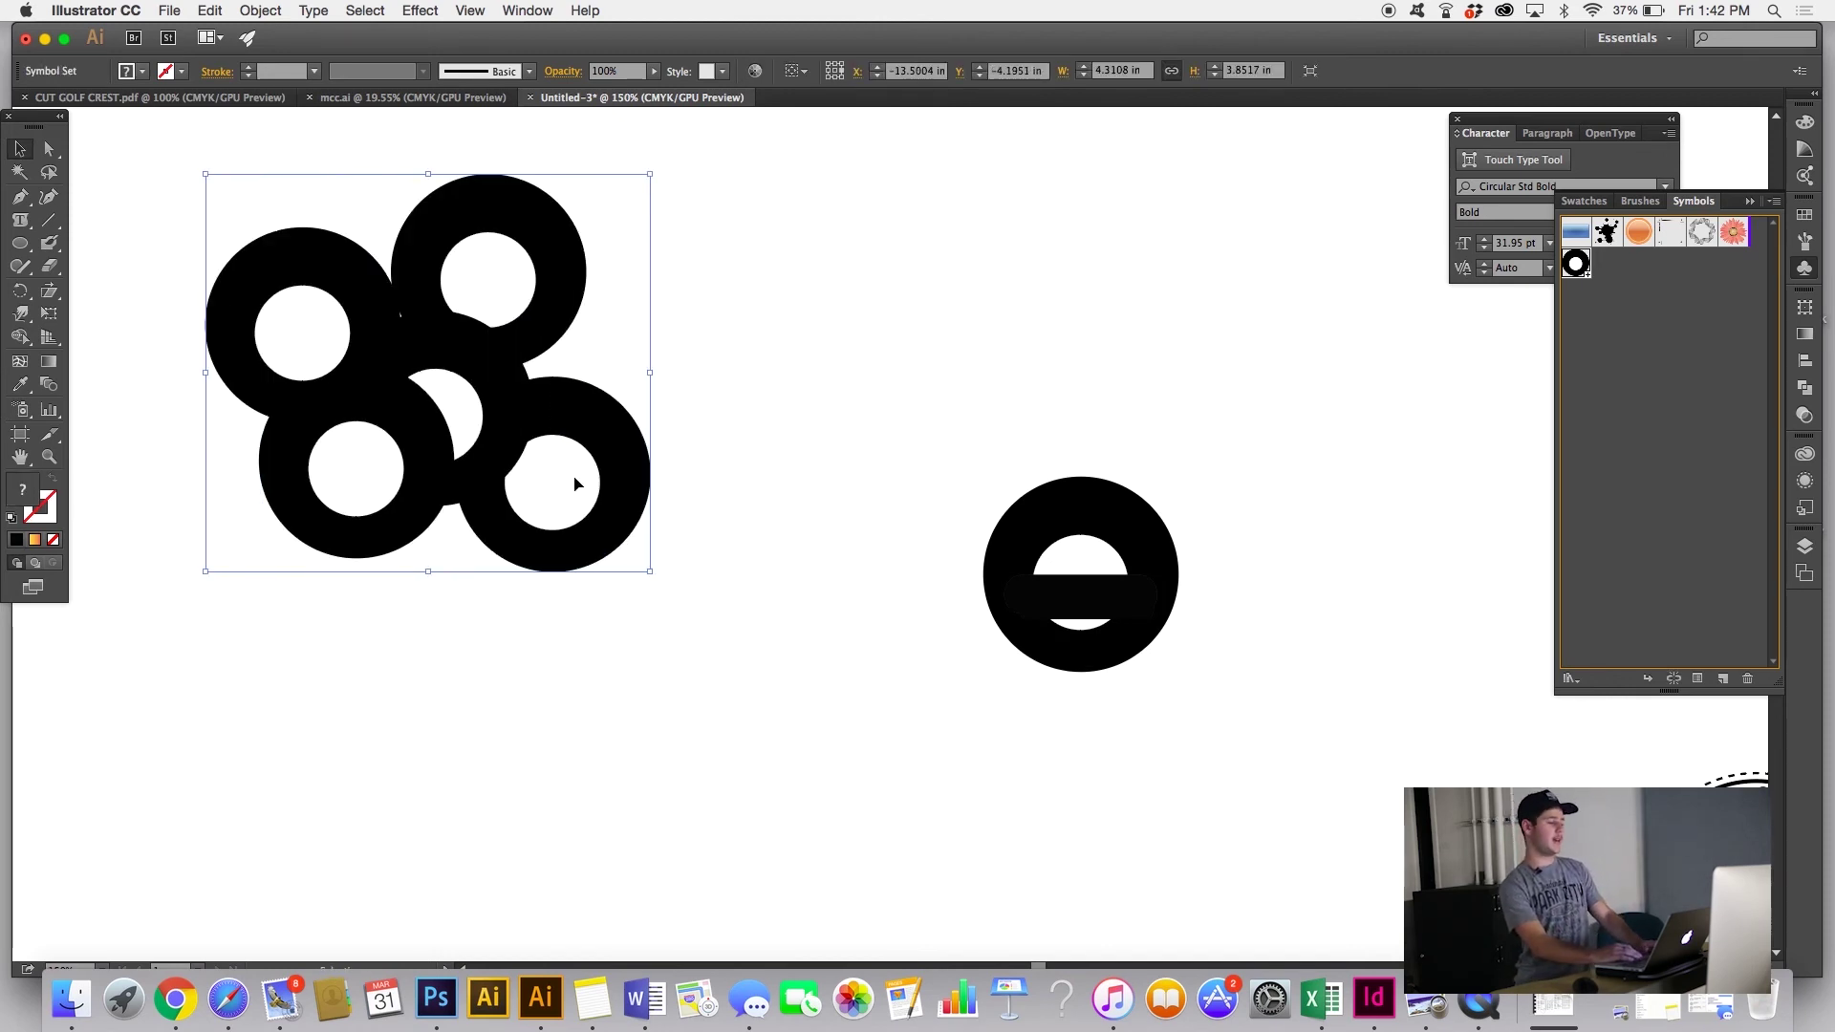
drag(592, 492, 559, 582)
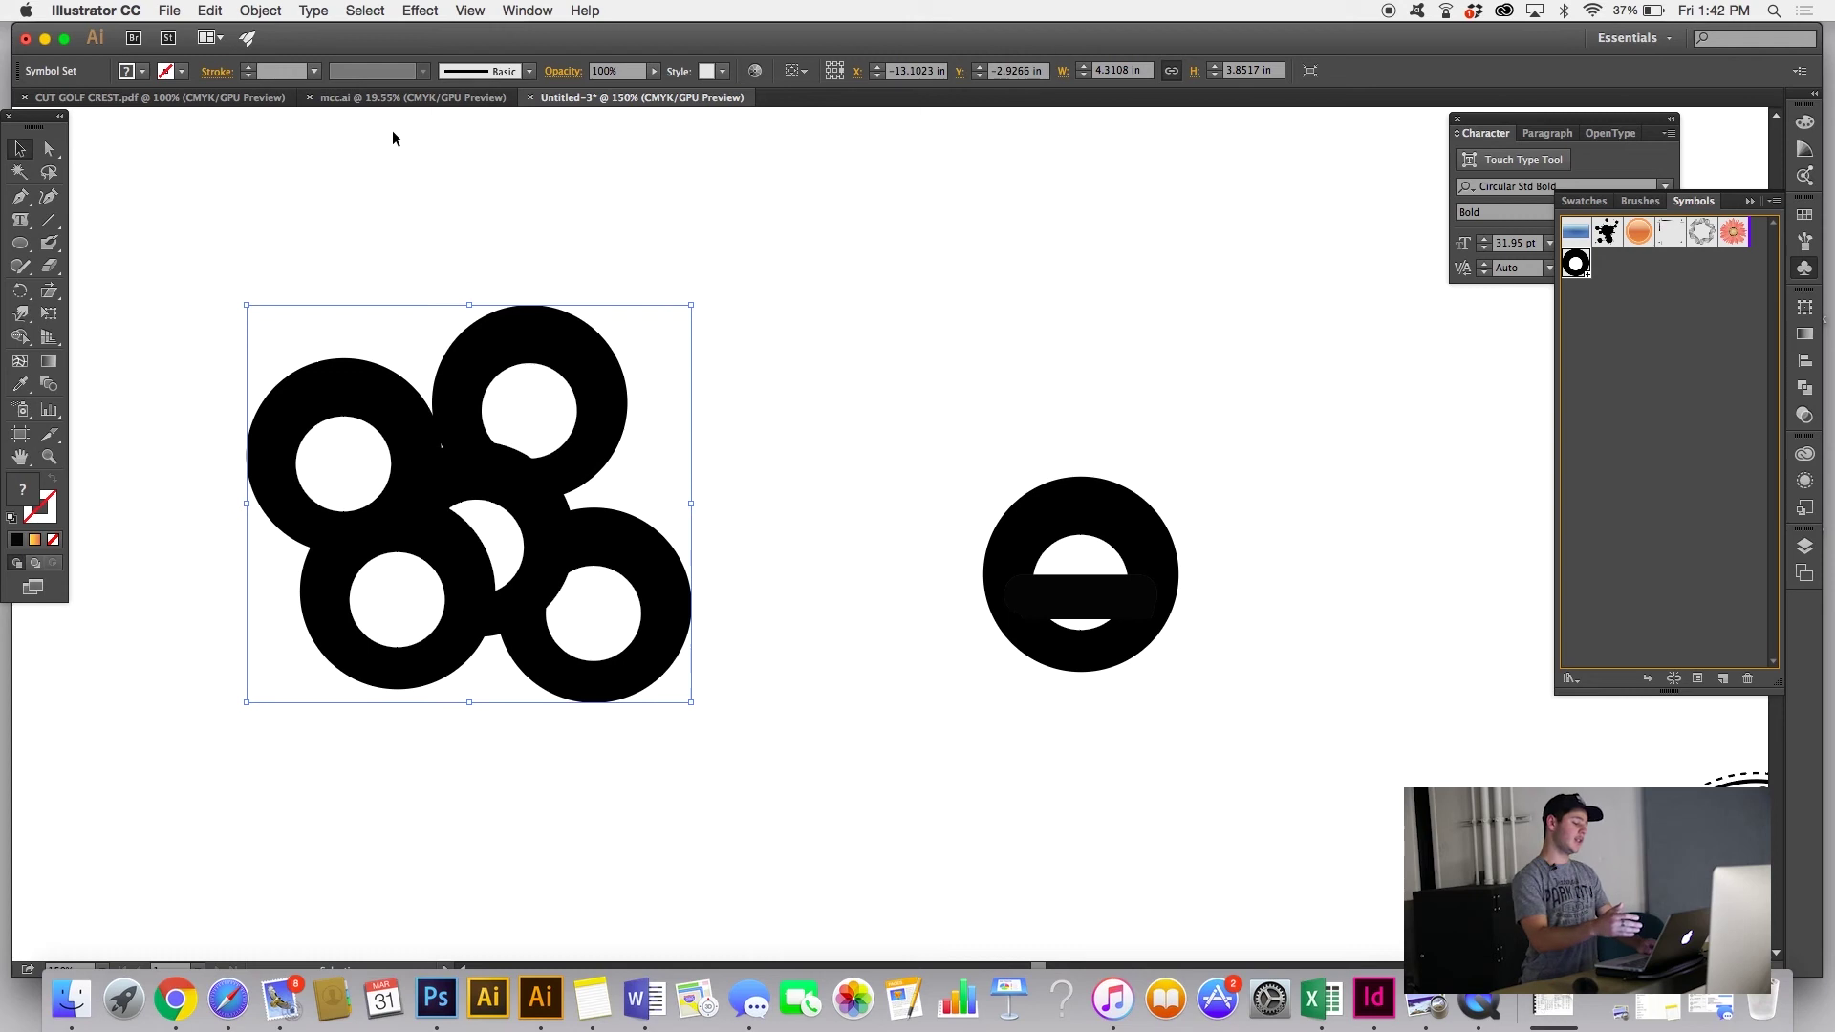
Step: Expand the symbol set with Object and Fill enabled to turn it into a group of eye instances
click(260, 9)
click(297, 201)
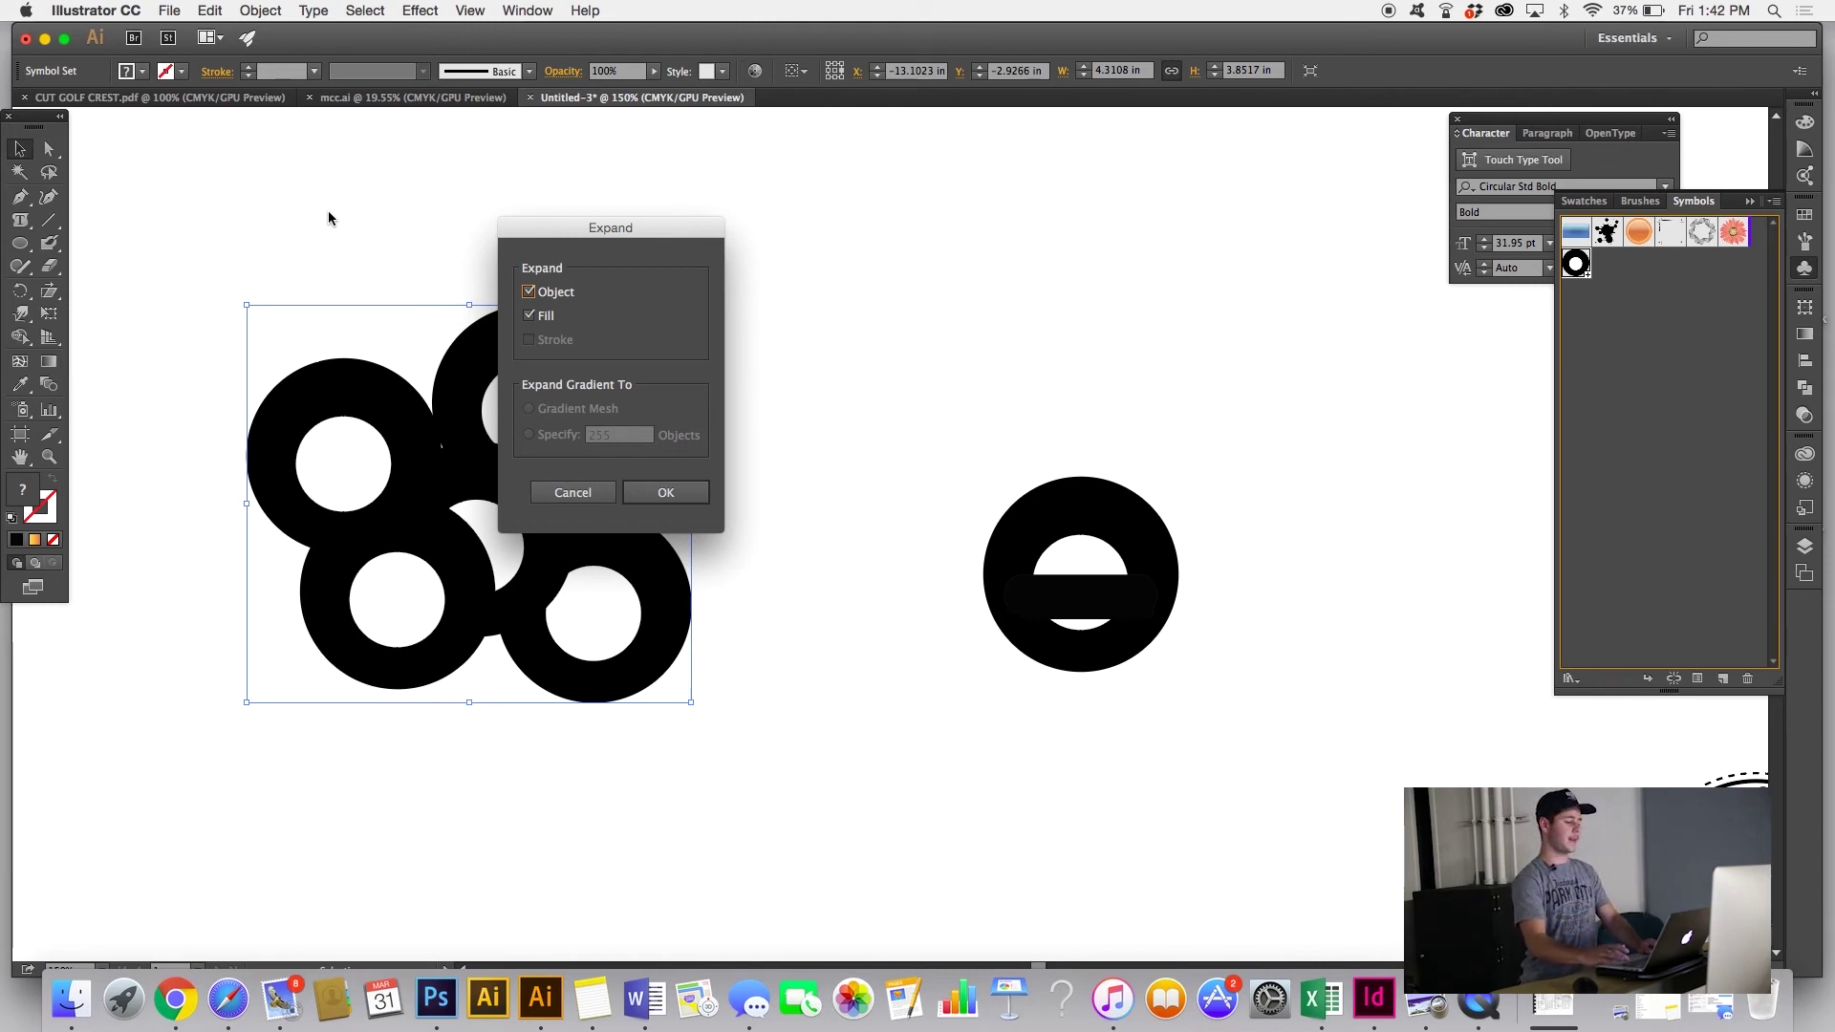
key(Return)
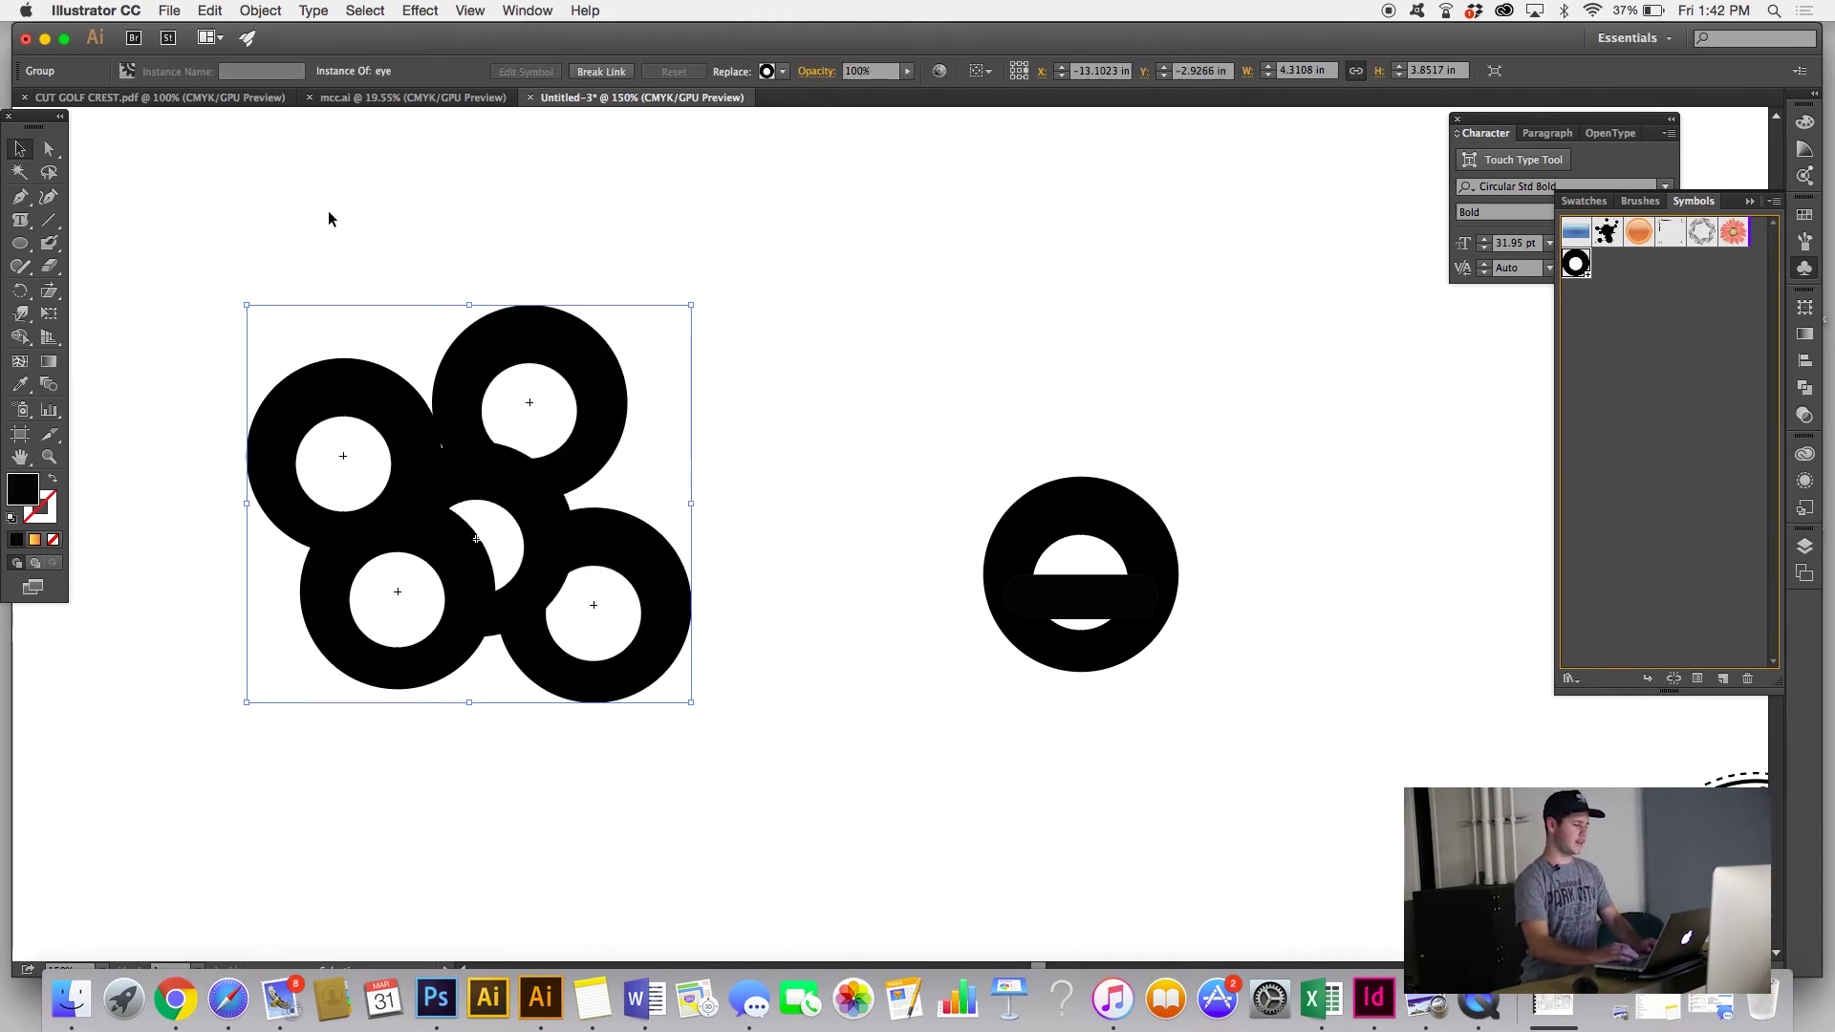
Step: Expand the group of eye instances again to convert them into editable circle paths
scroll(443, 146, up, 1)
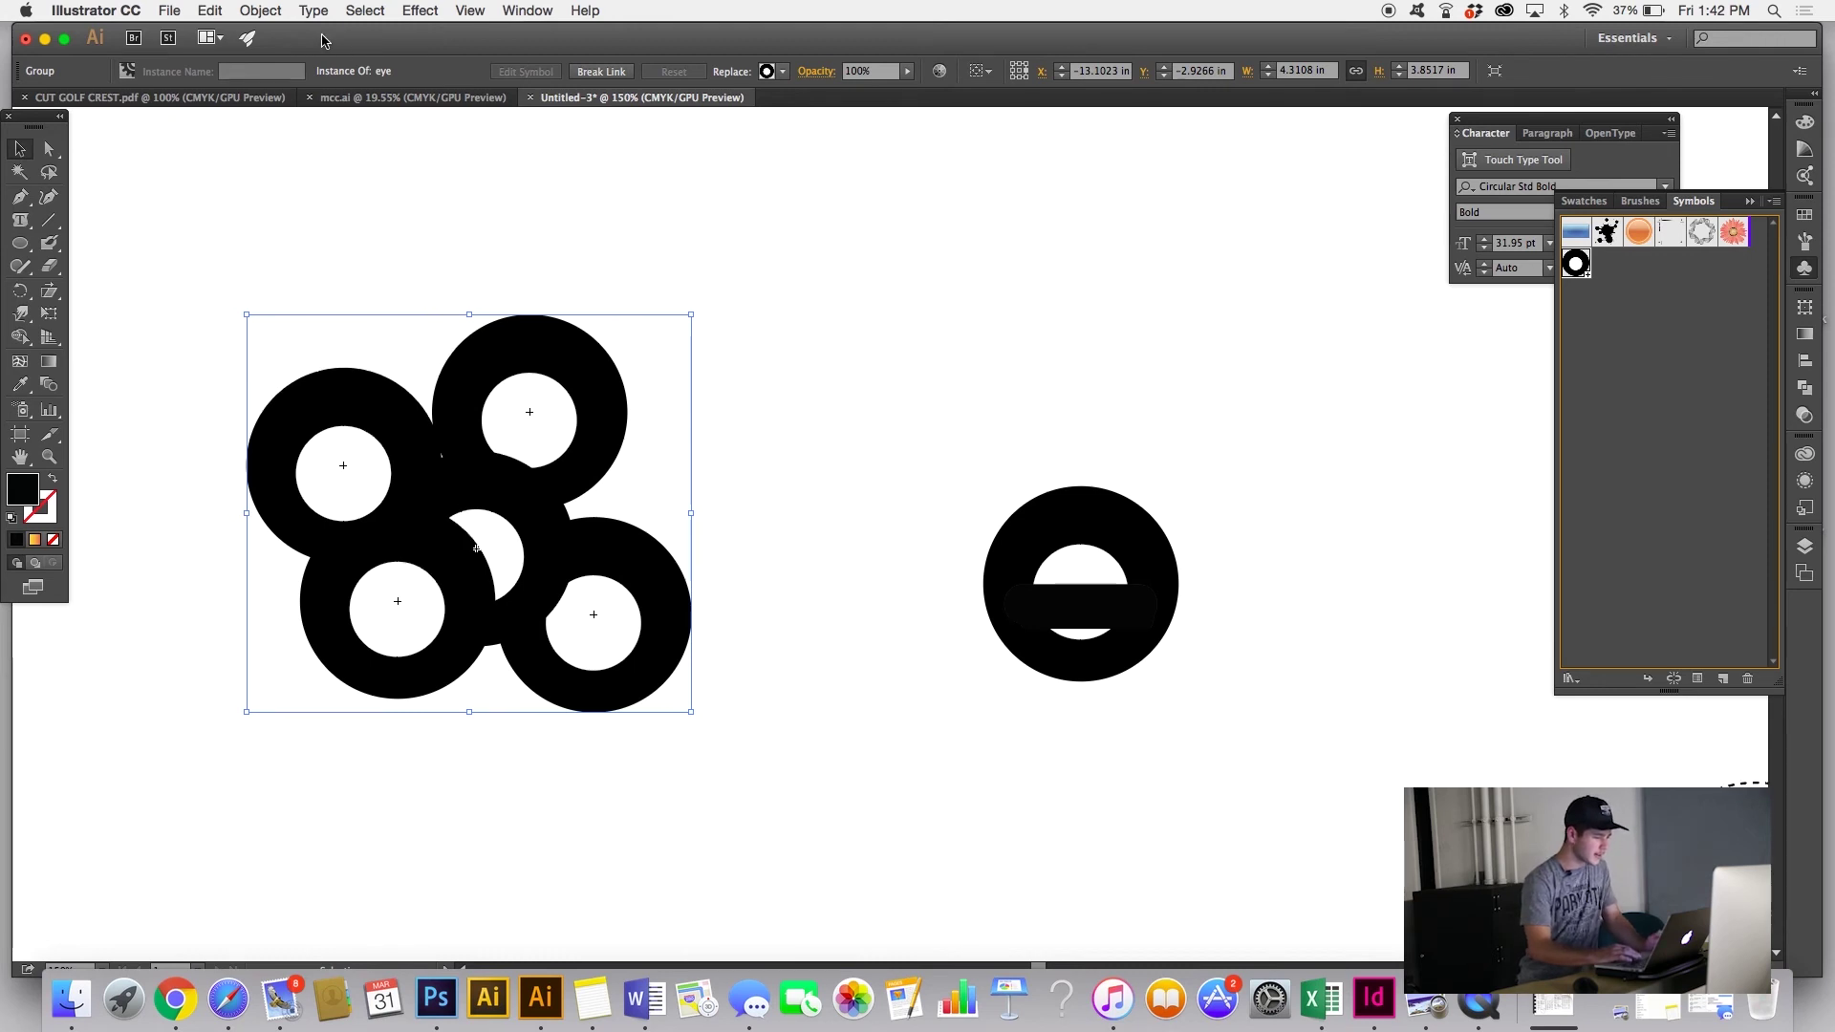
click(261, 11)
click(263, 10)
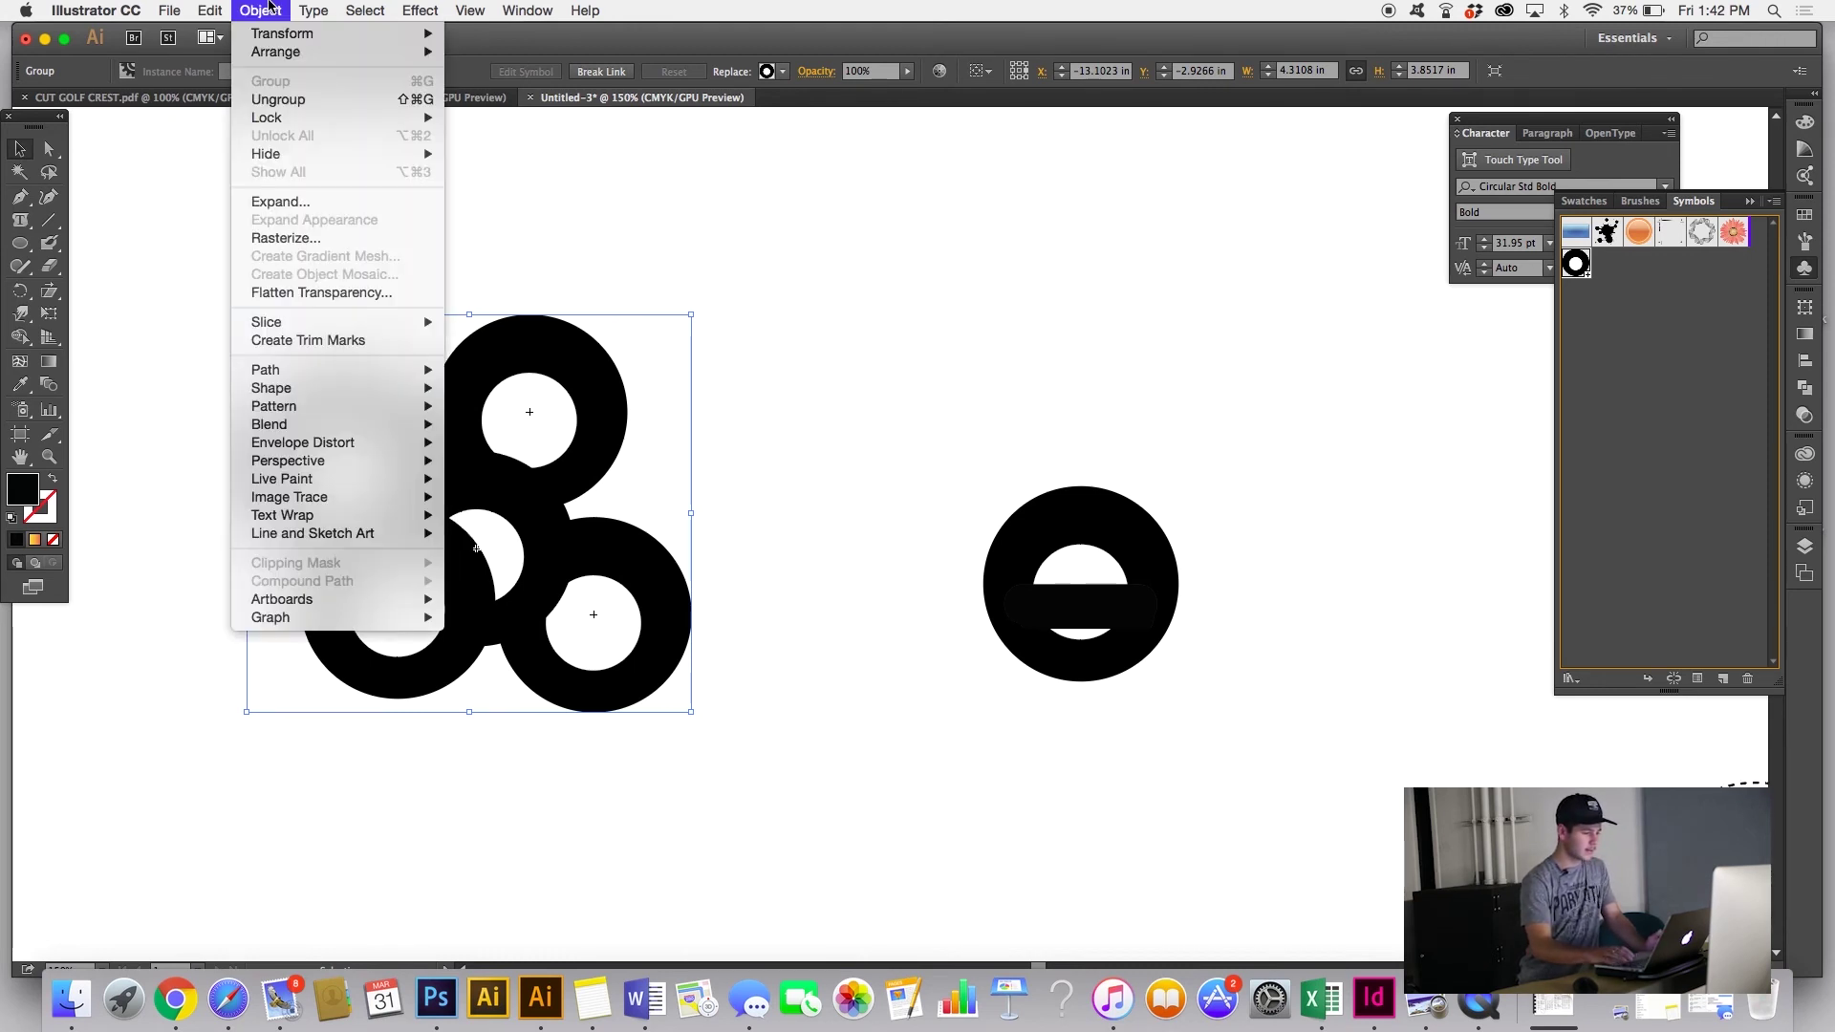
click(300, 192)
key(Return)
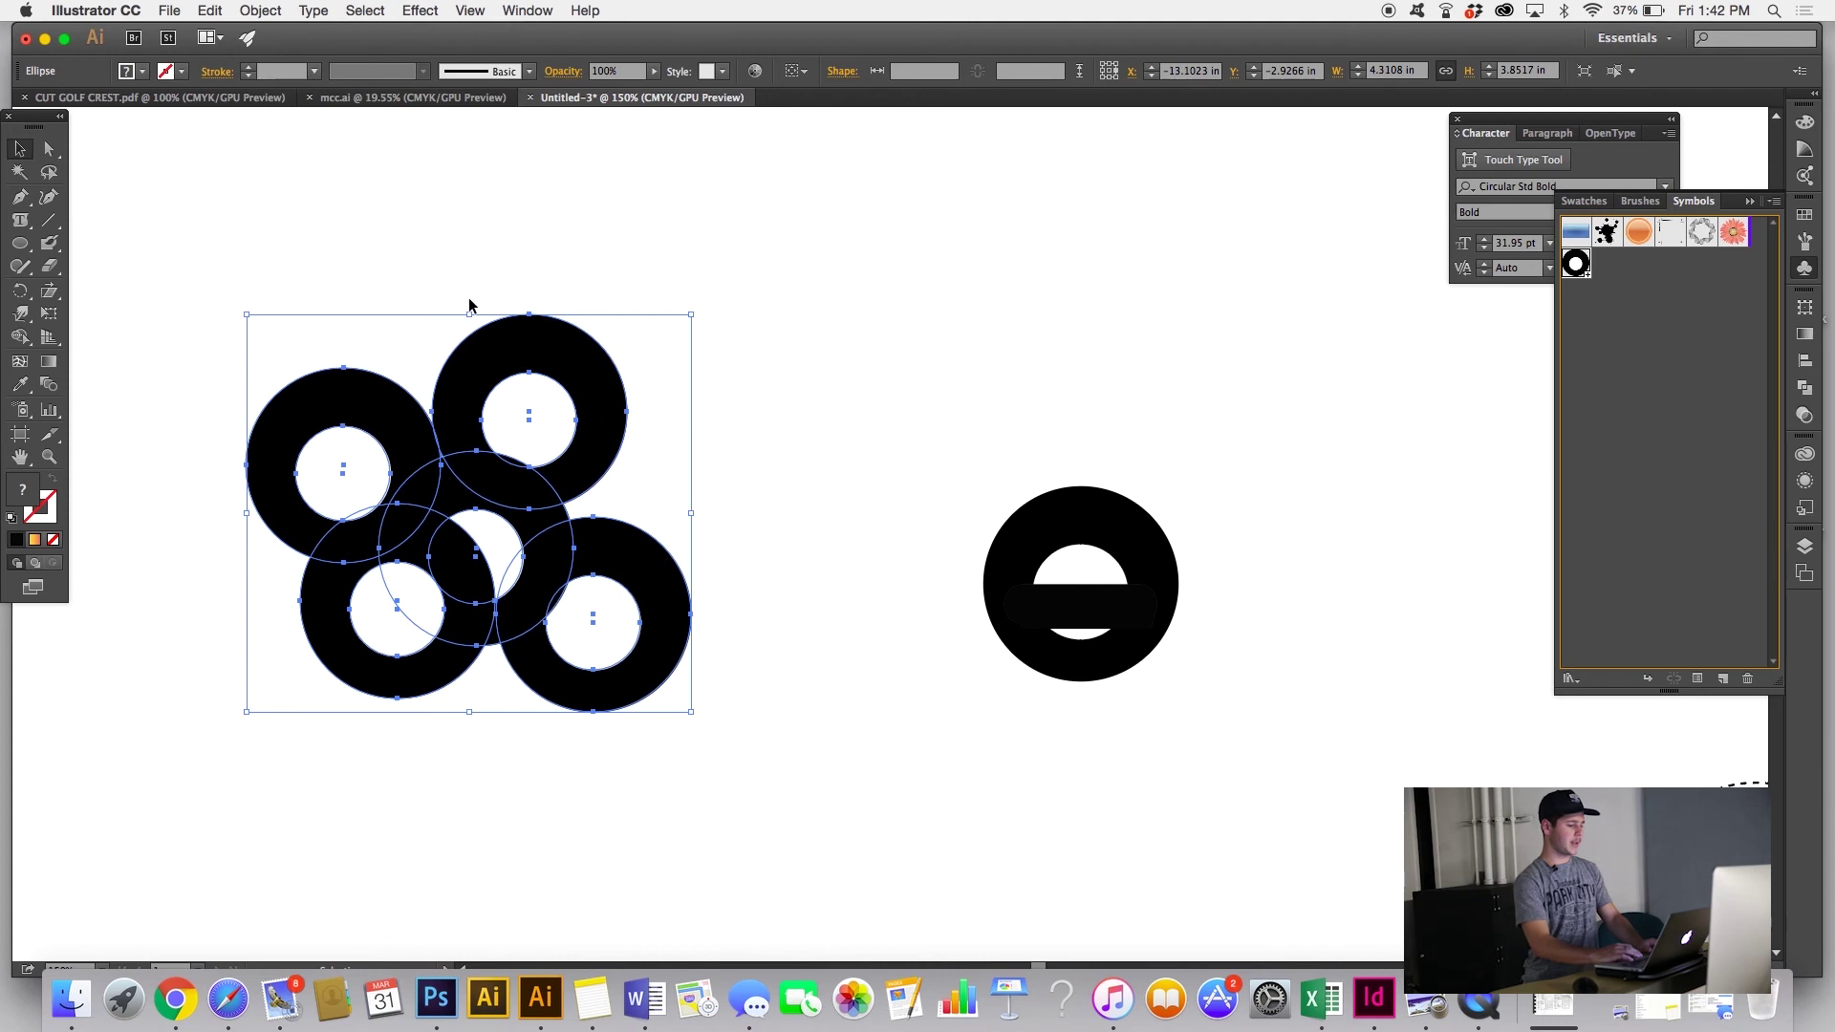
Step: Ungroup the expanded eye paths and pull the uppermost ring clear of the cluster
click(479, 254)
click(492, 519)
right_click(492, 519)
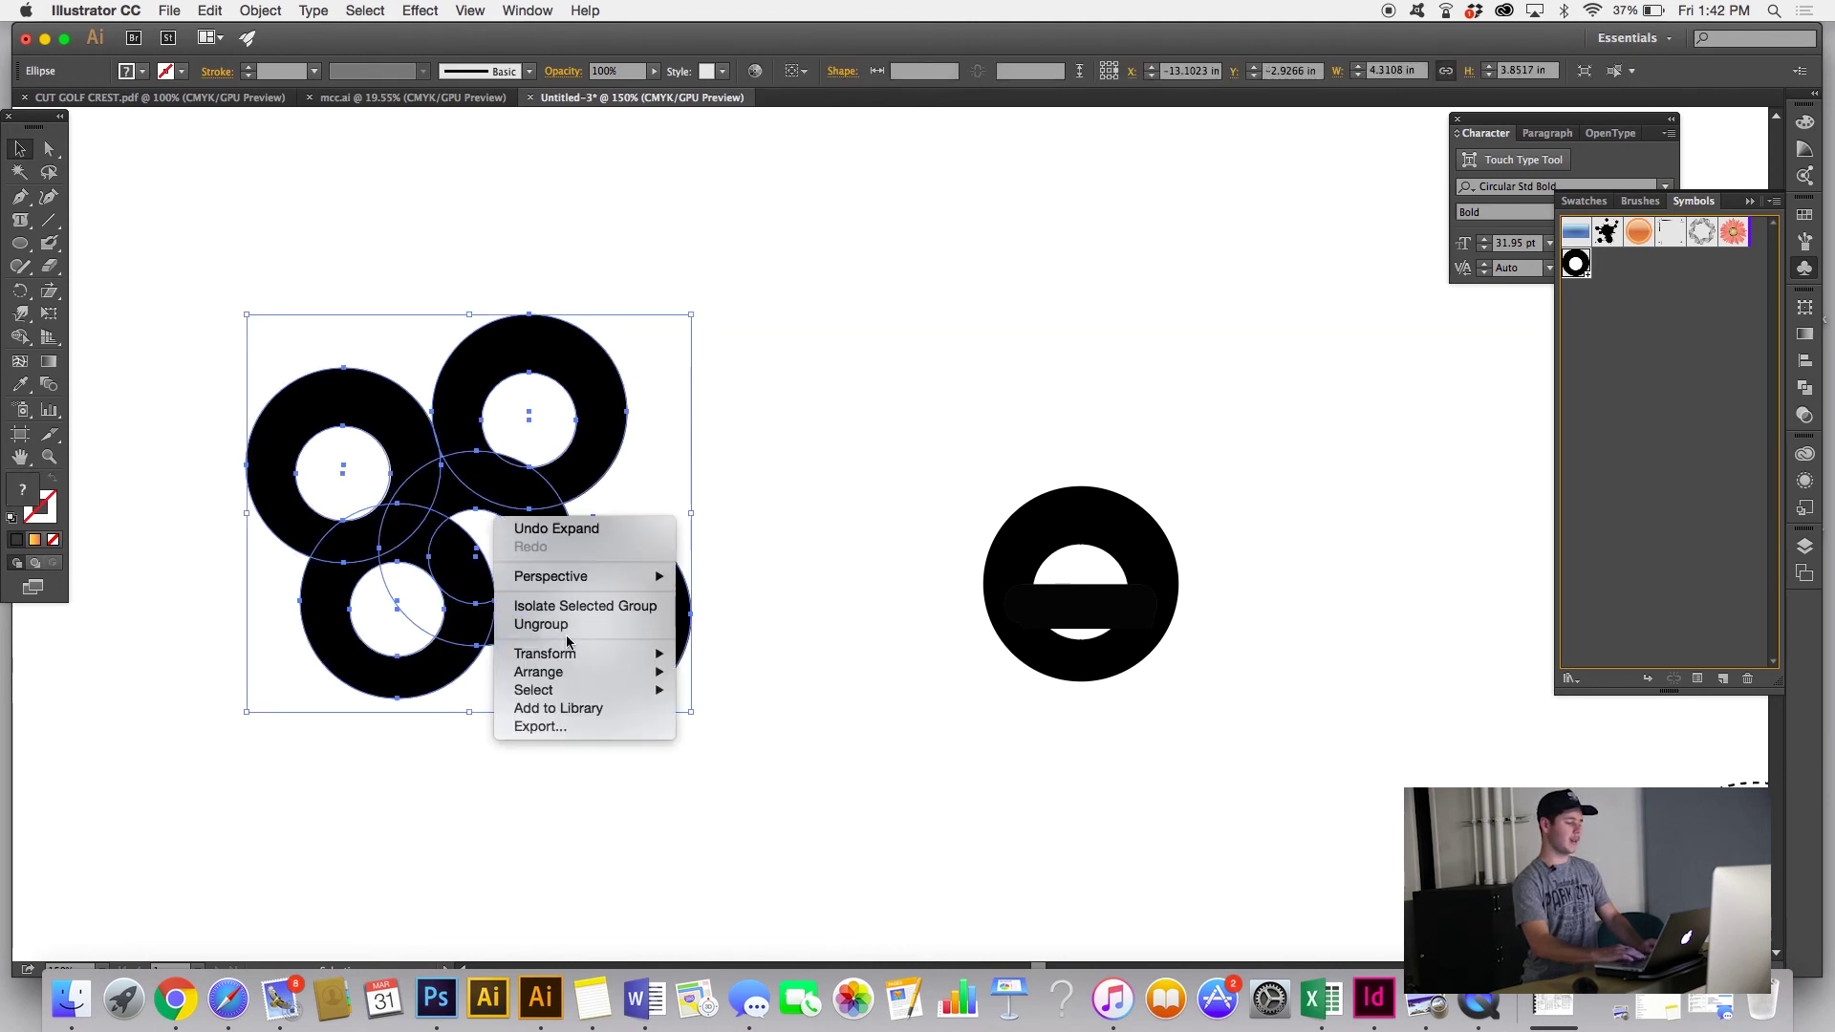
click(569, 624)
drag(549, 401, 501, 272)
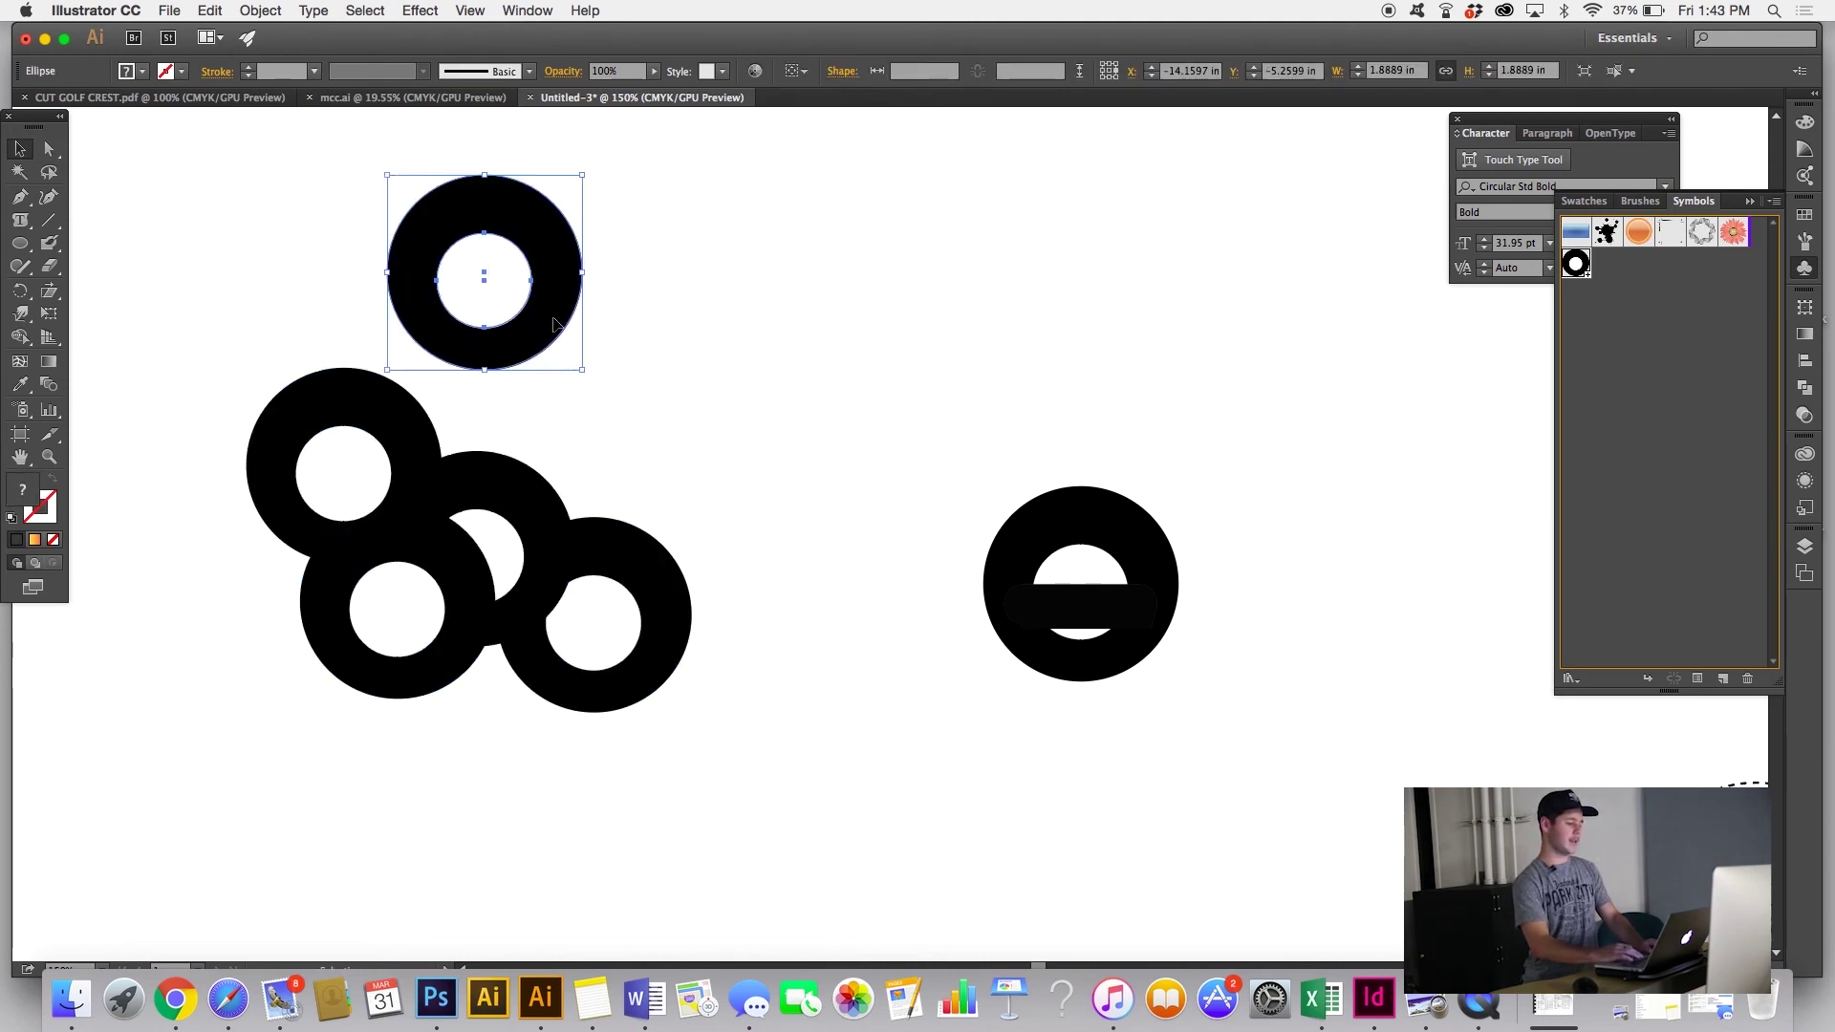
Step: Scale the separated ring down to a little over half size and place a duplicate beside it, above the cluster
drag(582, 369, 650, 431)
key(super+shift+a)
click(719, 447)
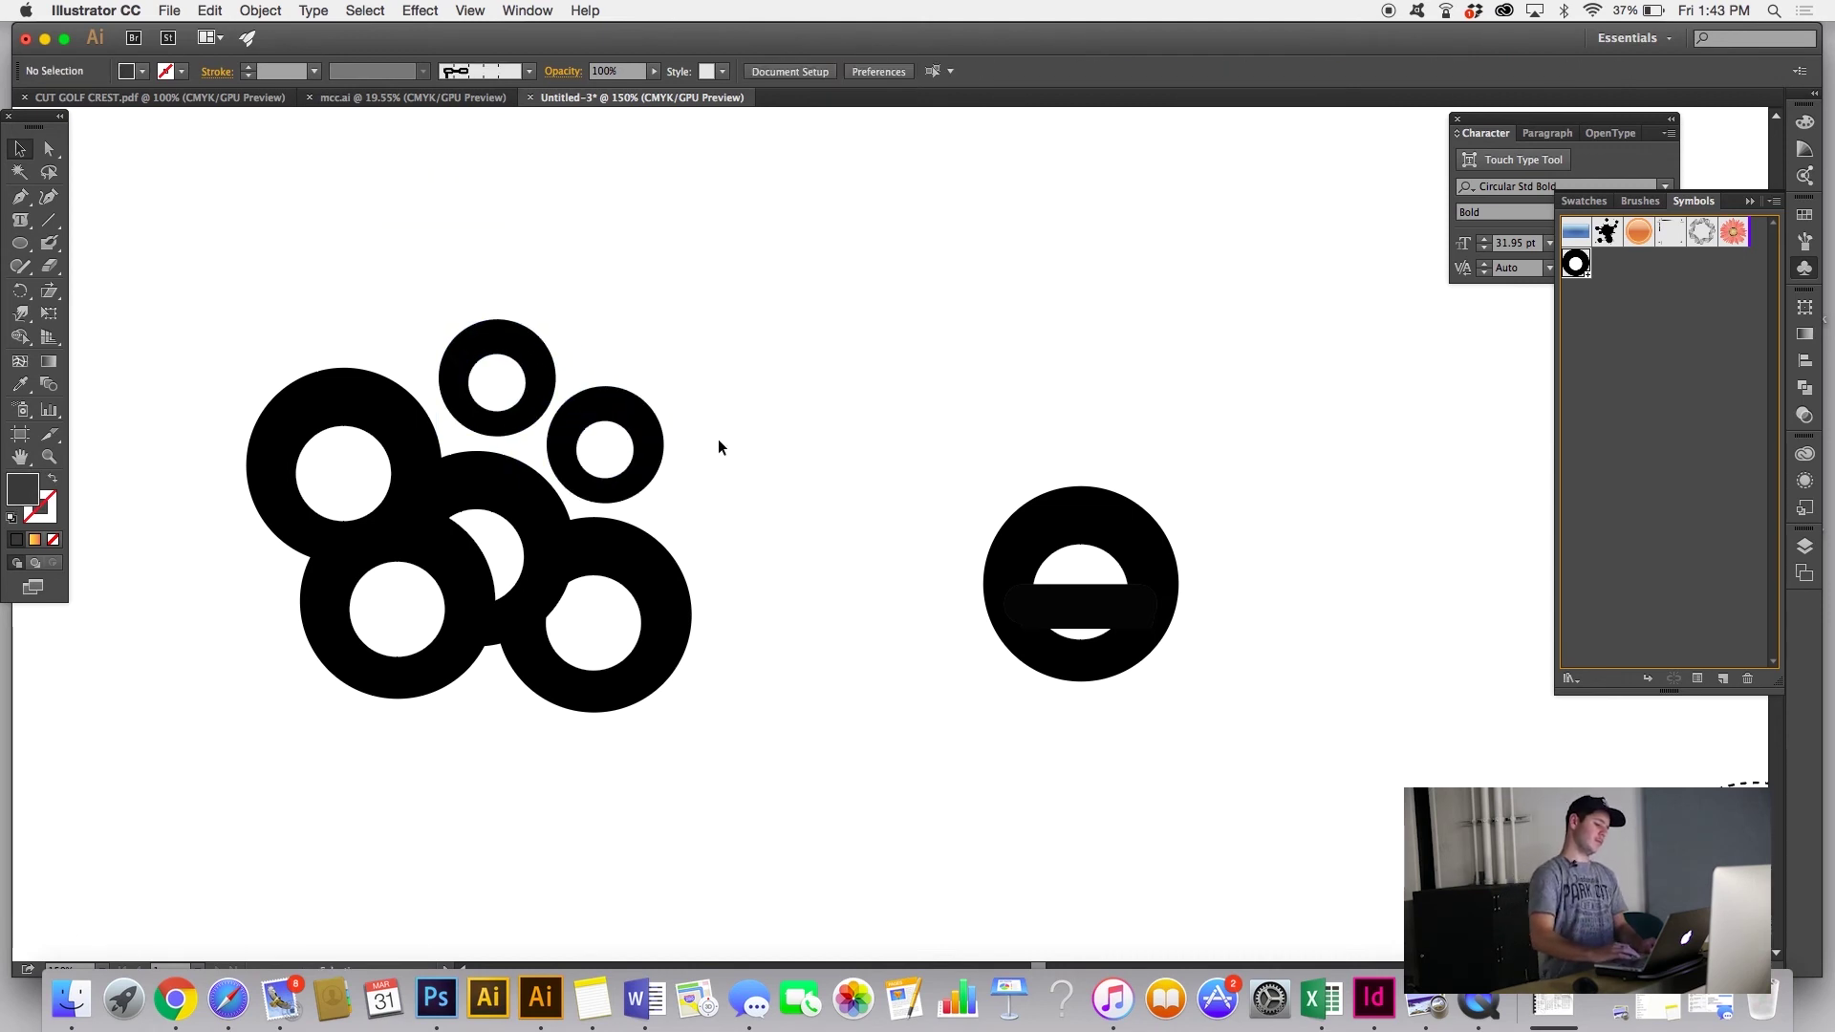
Step: Delete the whole cluster of rings and undo the deletion
drag(765, 624, 258, 382)
key(Delete)
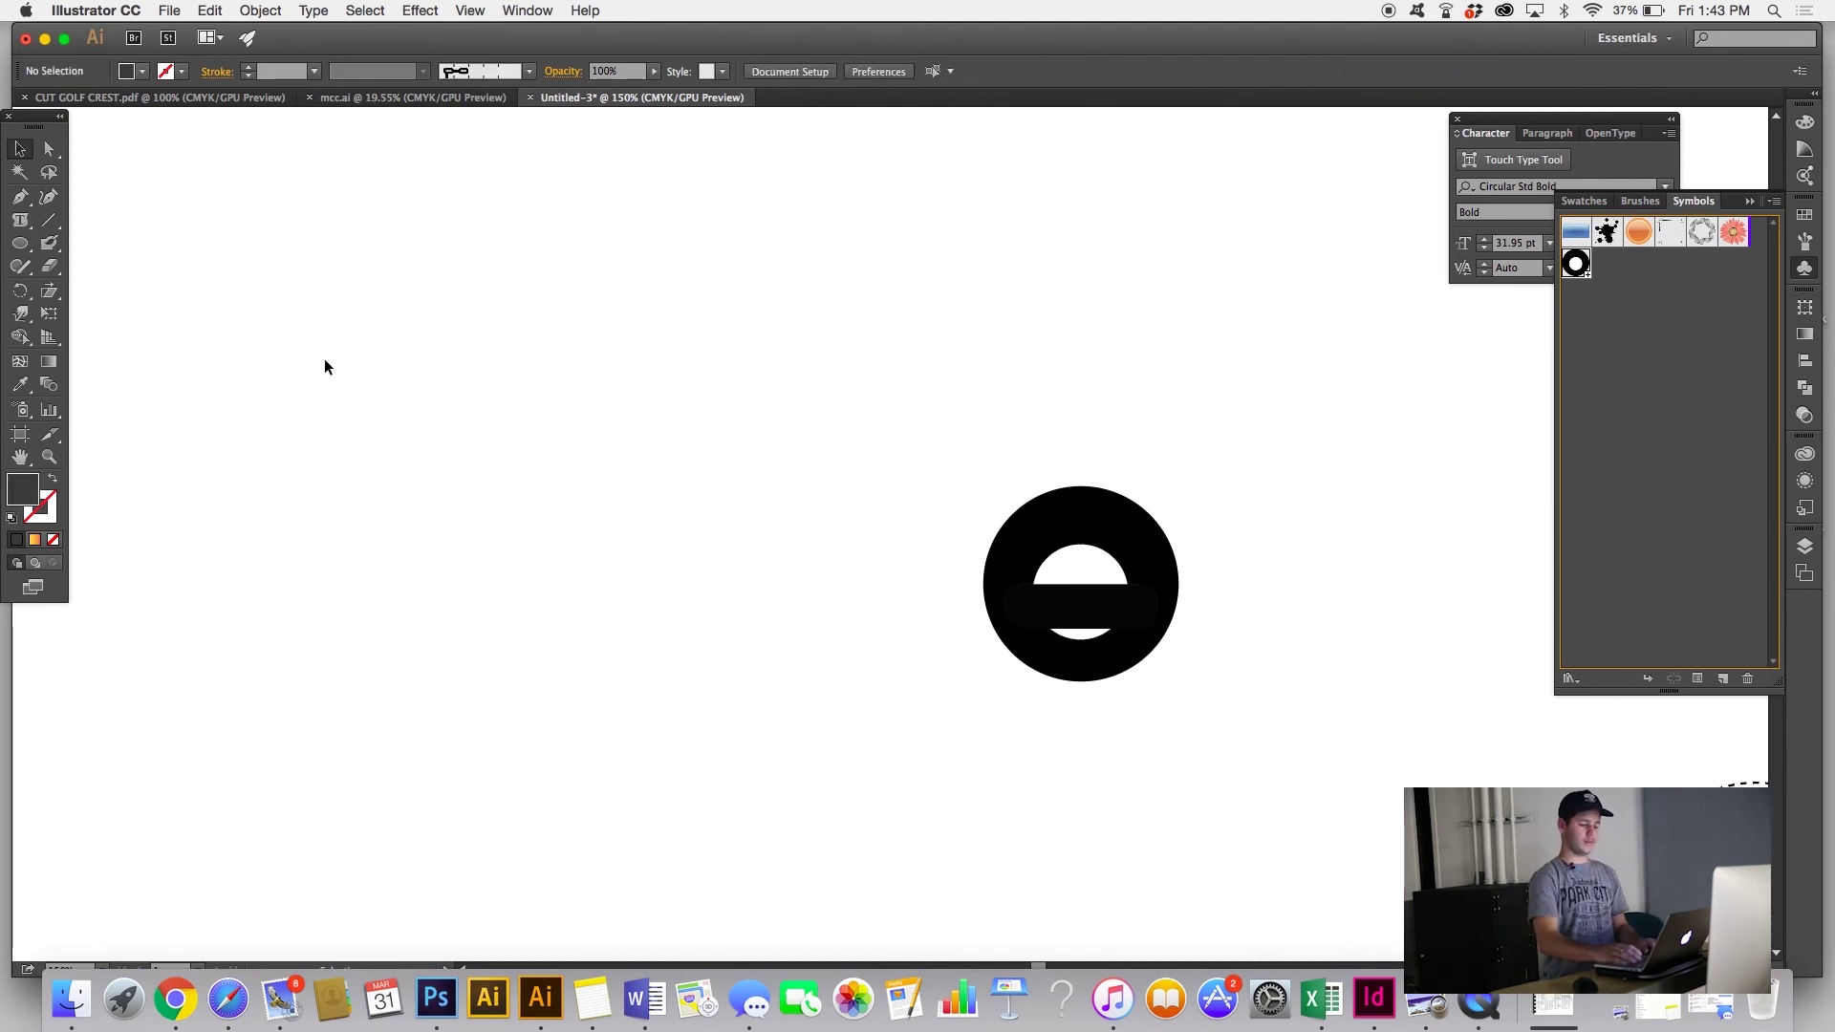
drag(804, 404, 1156, 719)
key(super+z)
key(super+z)
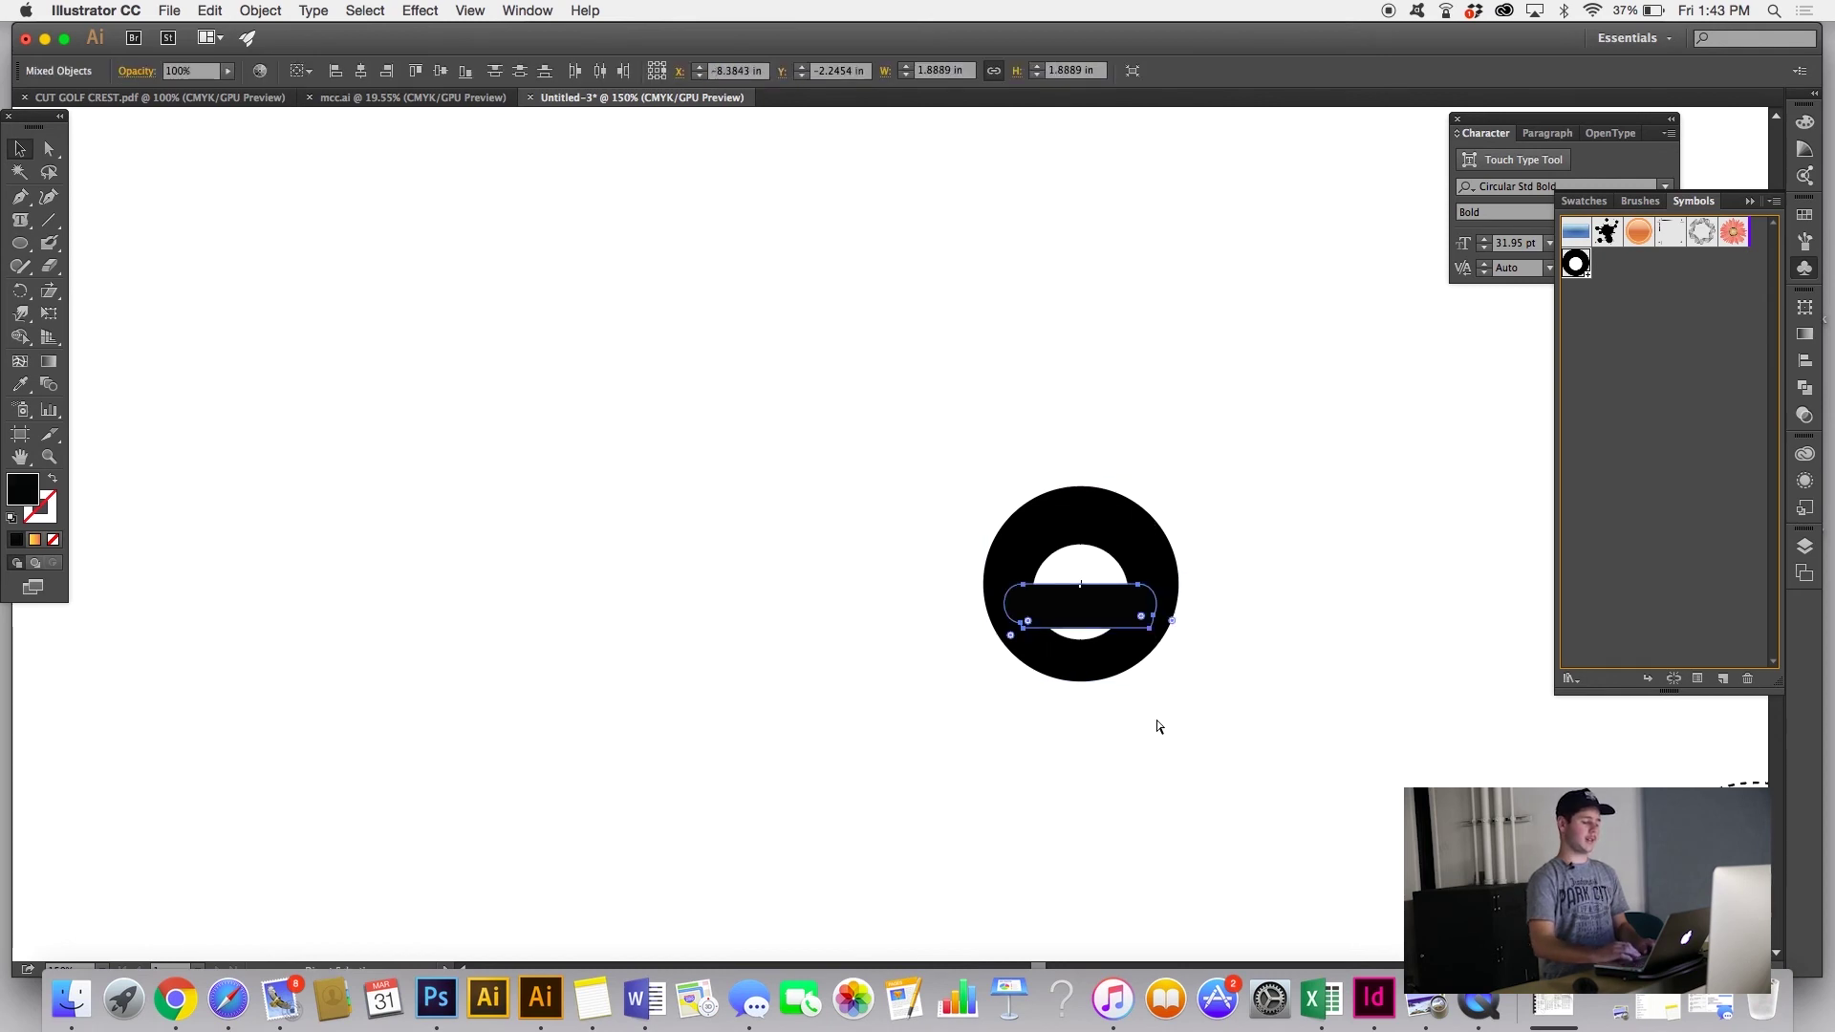
click(778, 563)
scroll(777, 563, right, 5)
scroll(777, 563, down, 2)
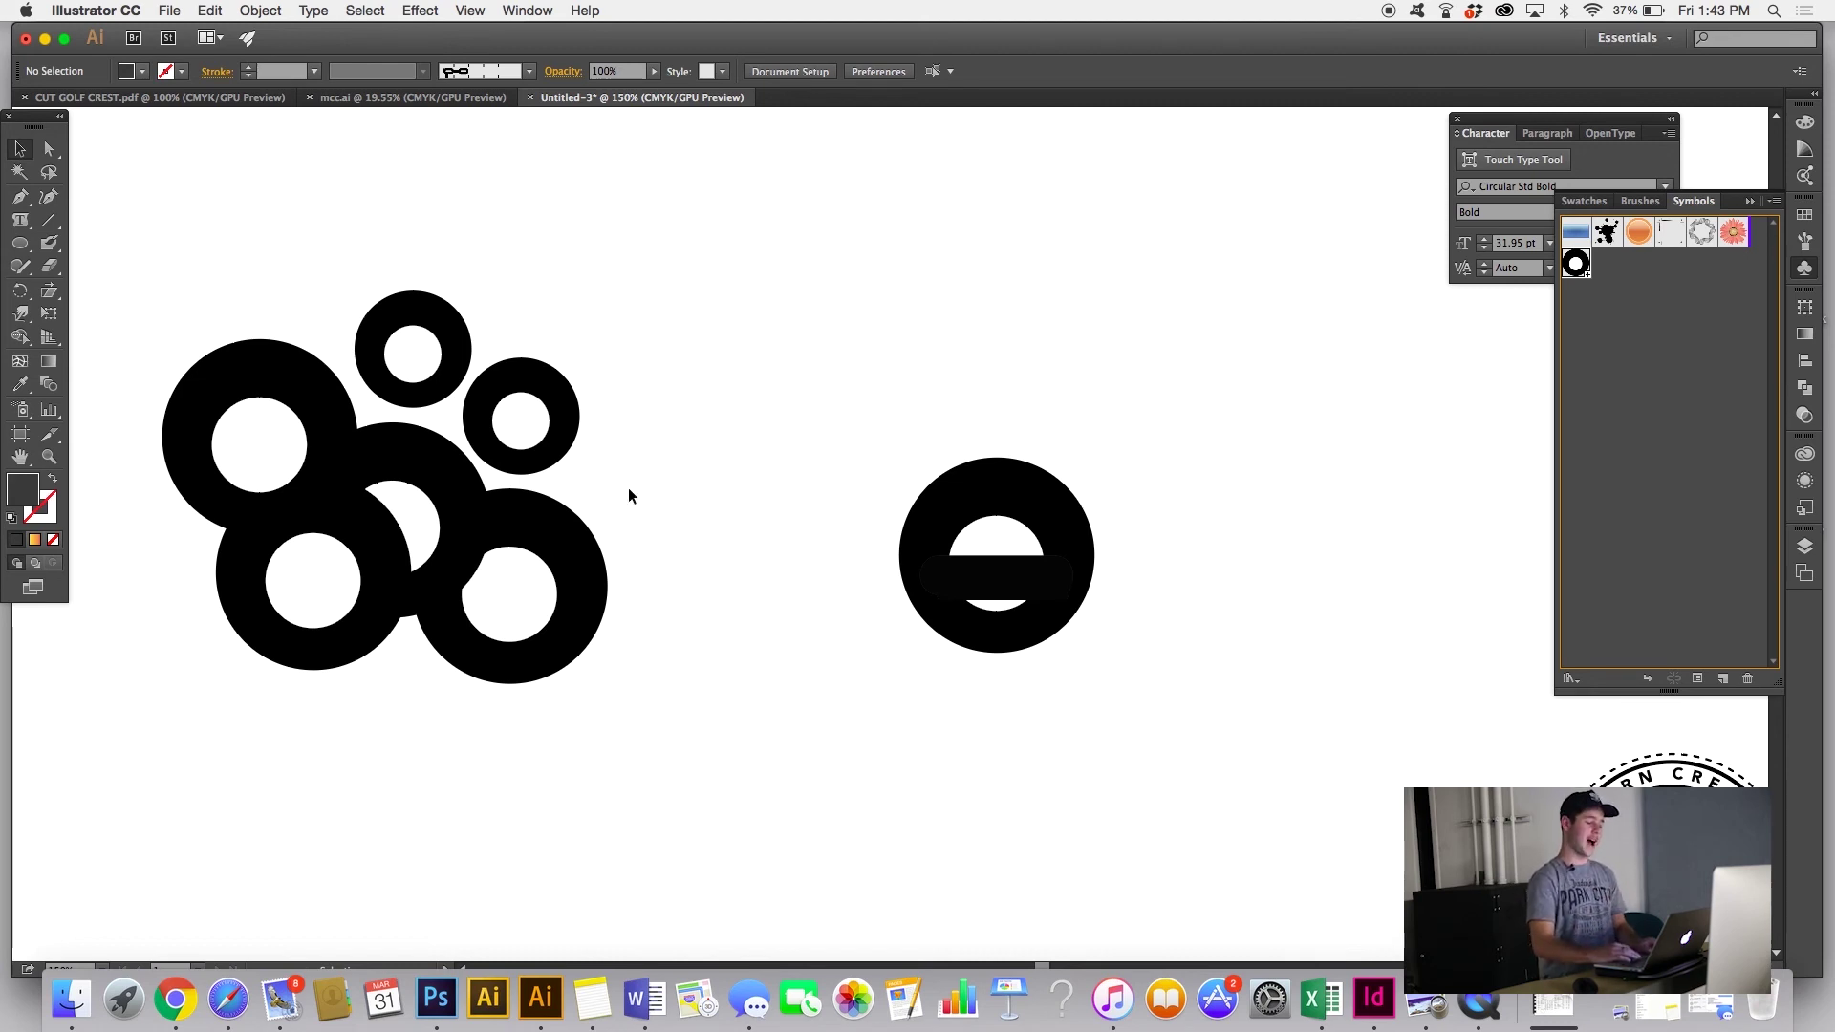
Step: Delete the cluster of rings together with the separate ring that has a bar across its centre
click(418, 512)
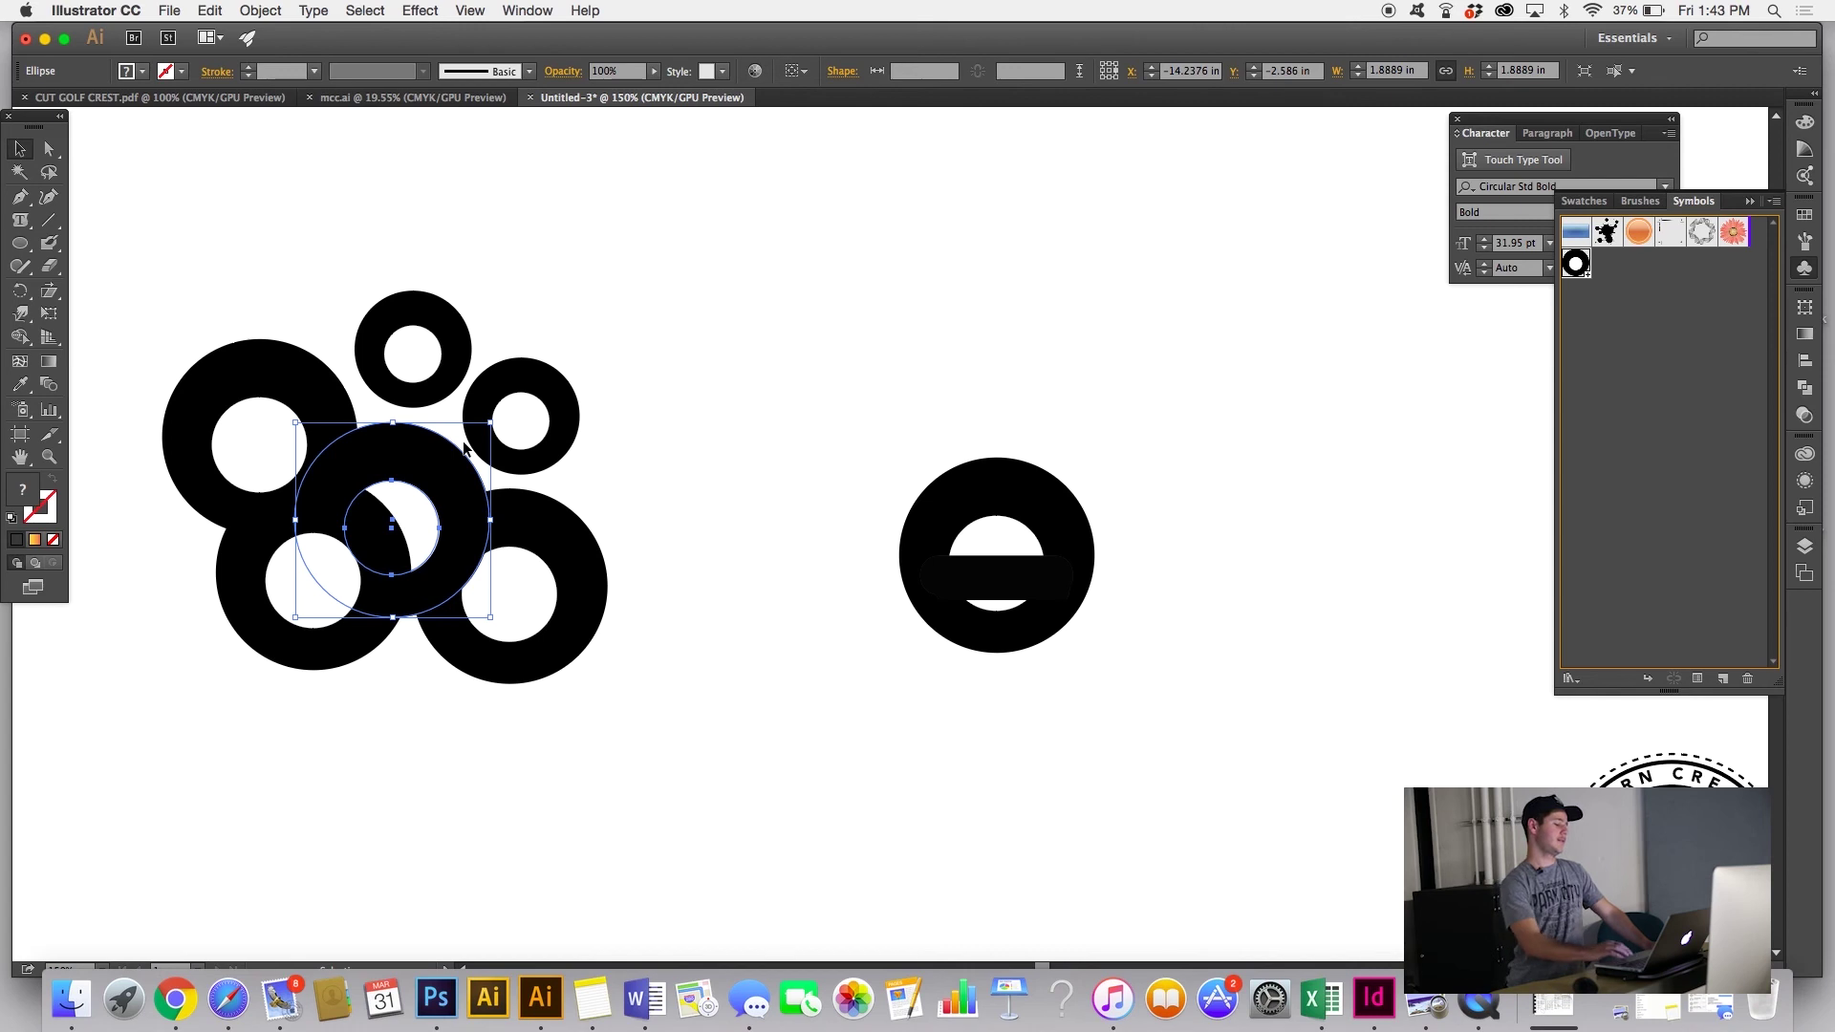
drag(160, 270, 728, 773)
key(Delete)
drag(1109, 736, 804, 448)
key(Delete)
Step: Delete the dashed outer circle of the smaller Modern Creative Club badge and undo the deletion
scroll(803, 447, right, 10)
scroll(803, 447, down, 3)
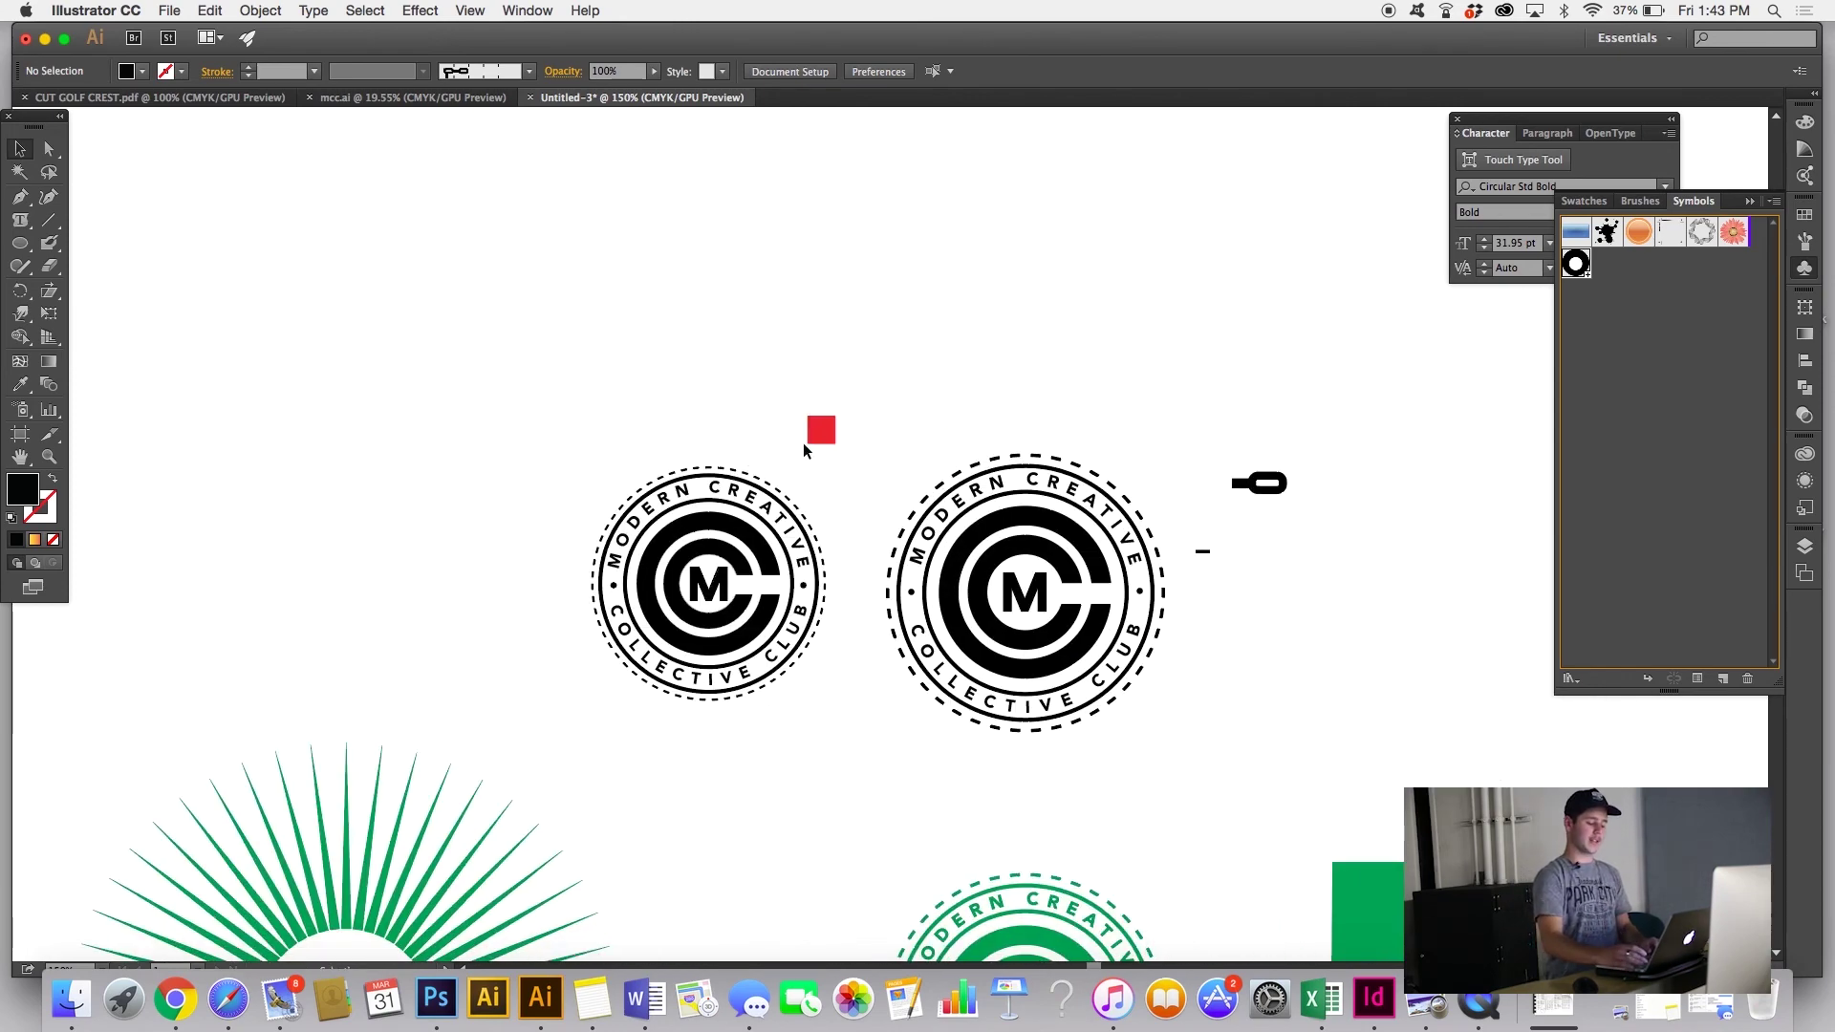
key(super+equal)
key(super+equal)
scroll(805, 449, right, 5)
scroll(805, 450, down, 3)
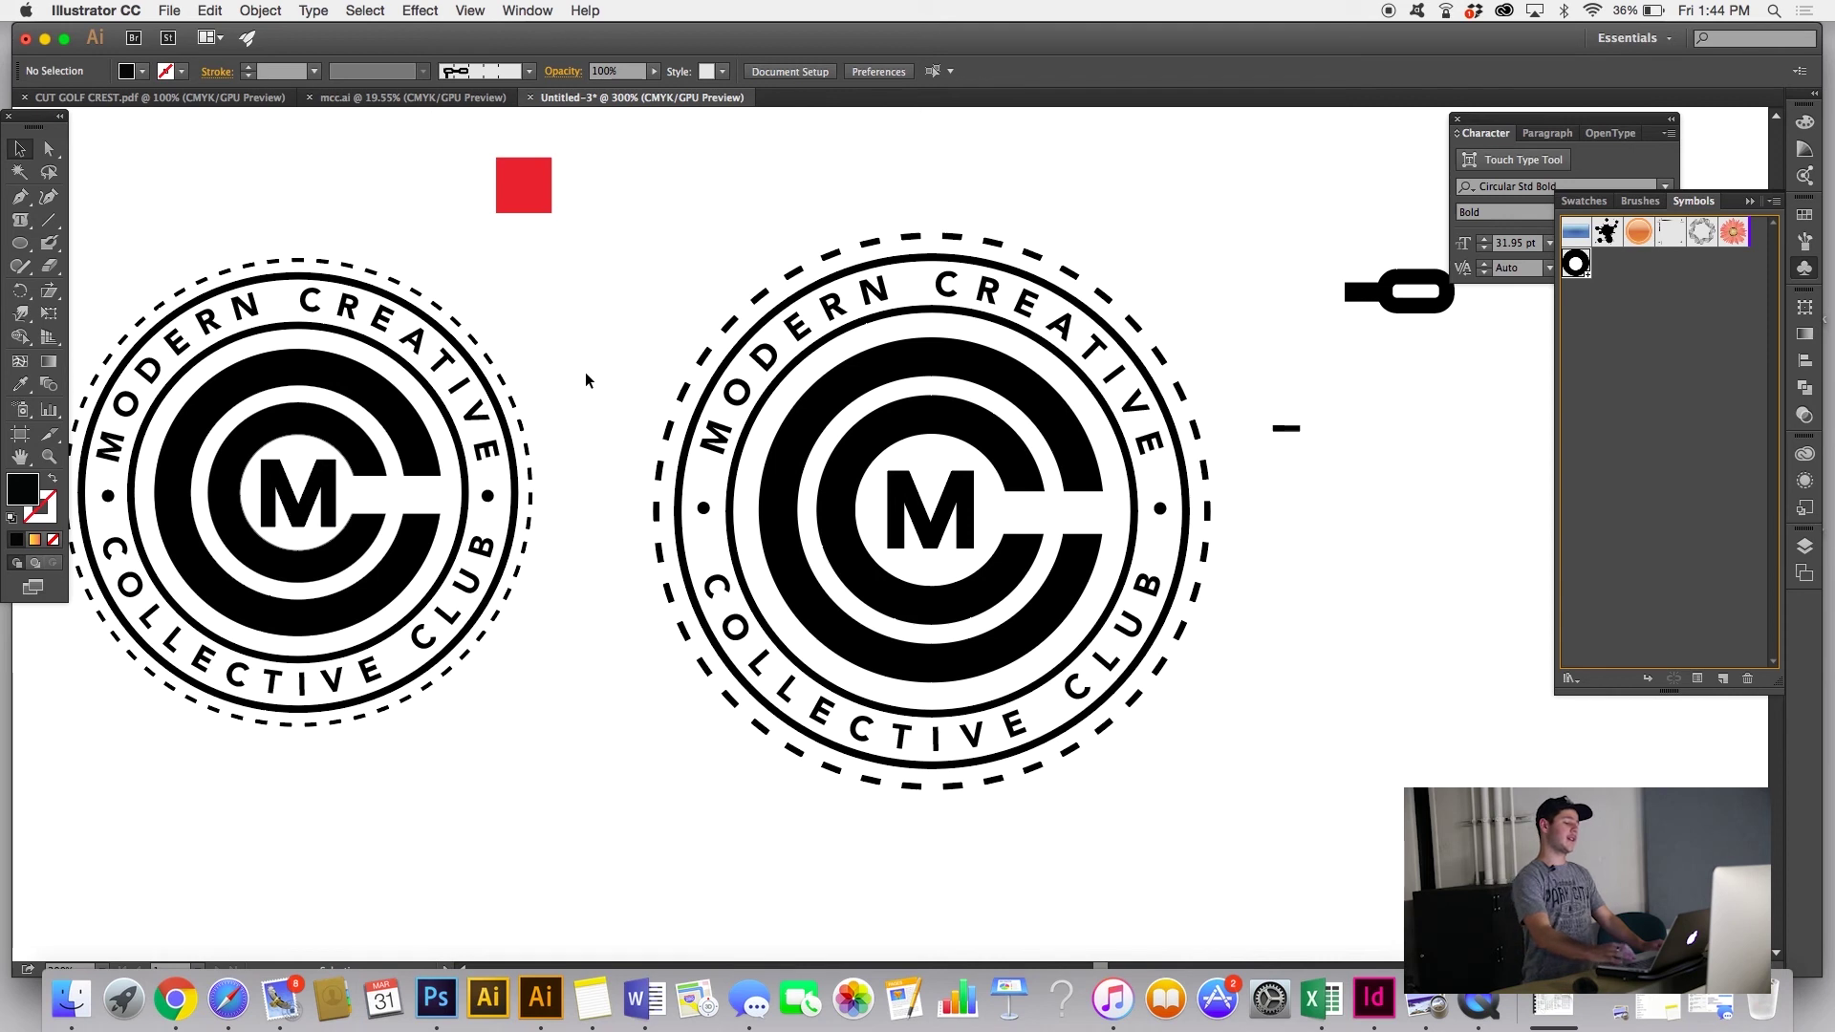
click(485, 355)
key(Delete)
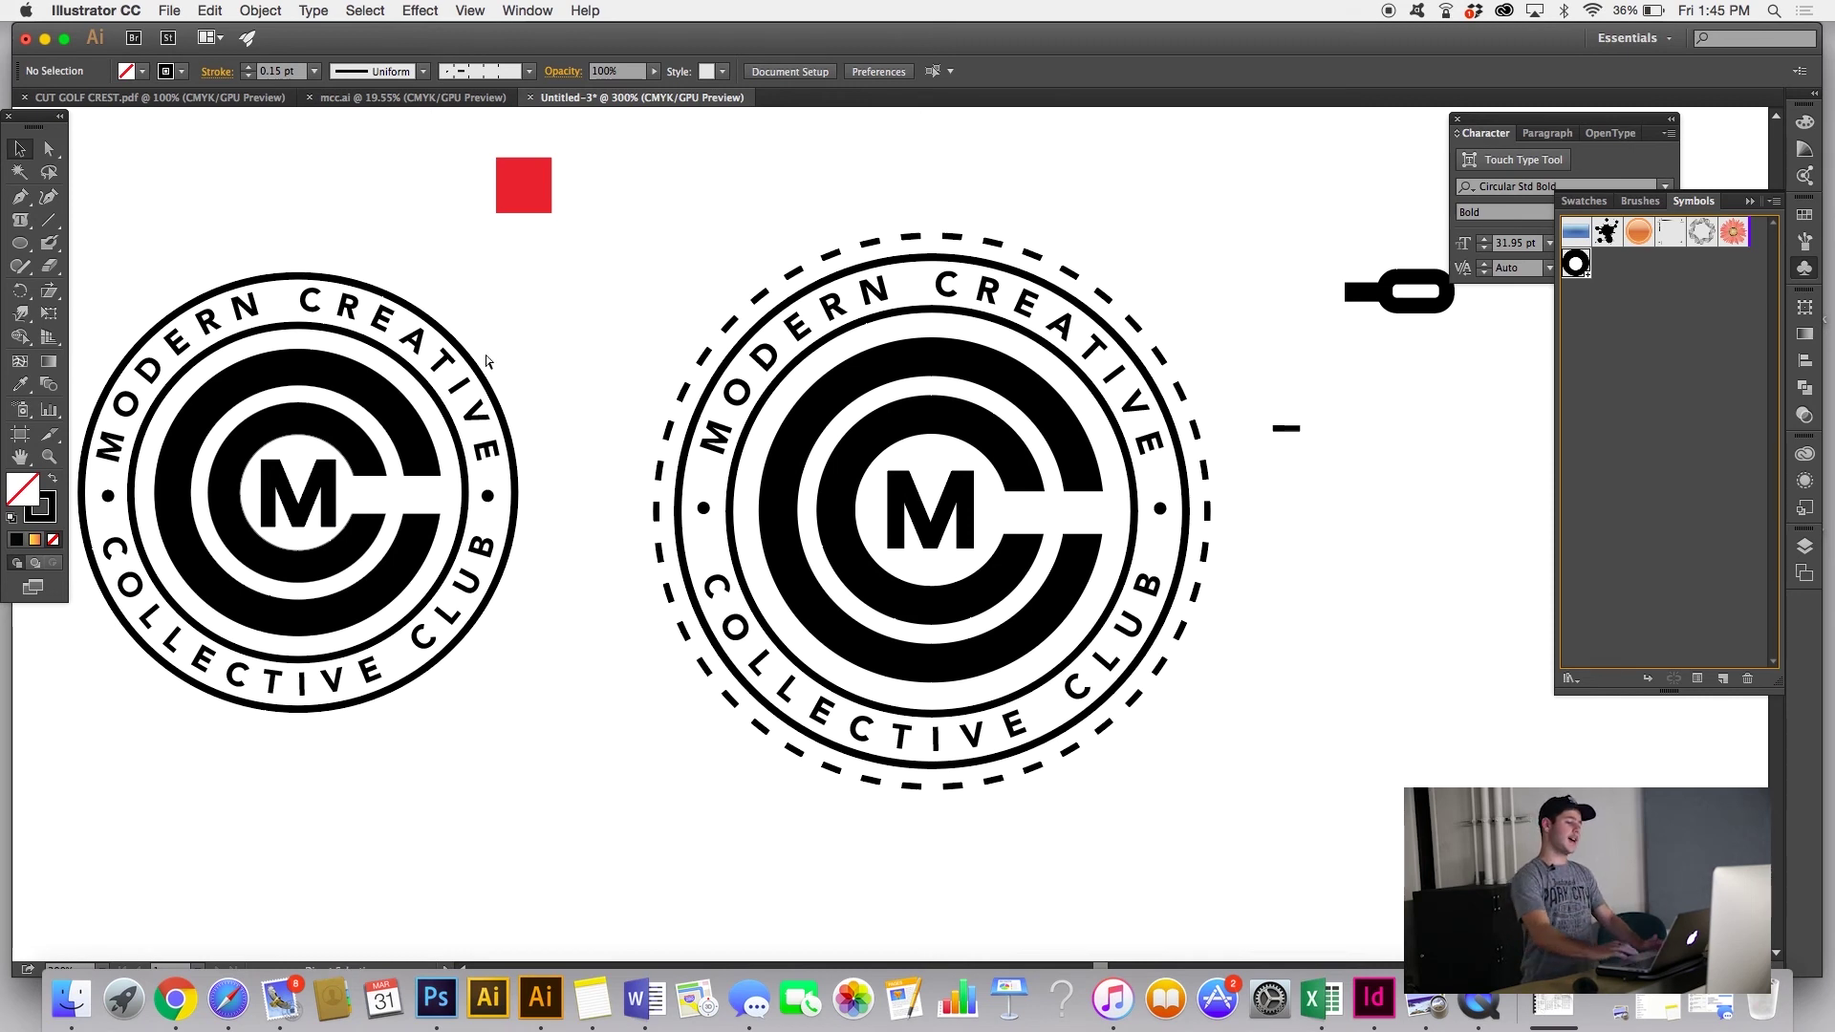
key(super+z)
click(647, 707)
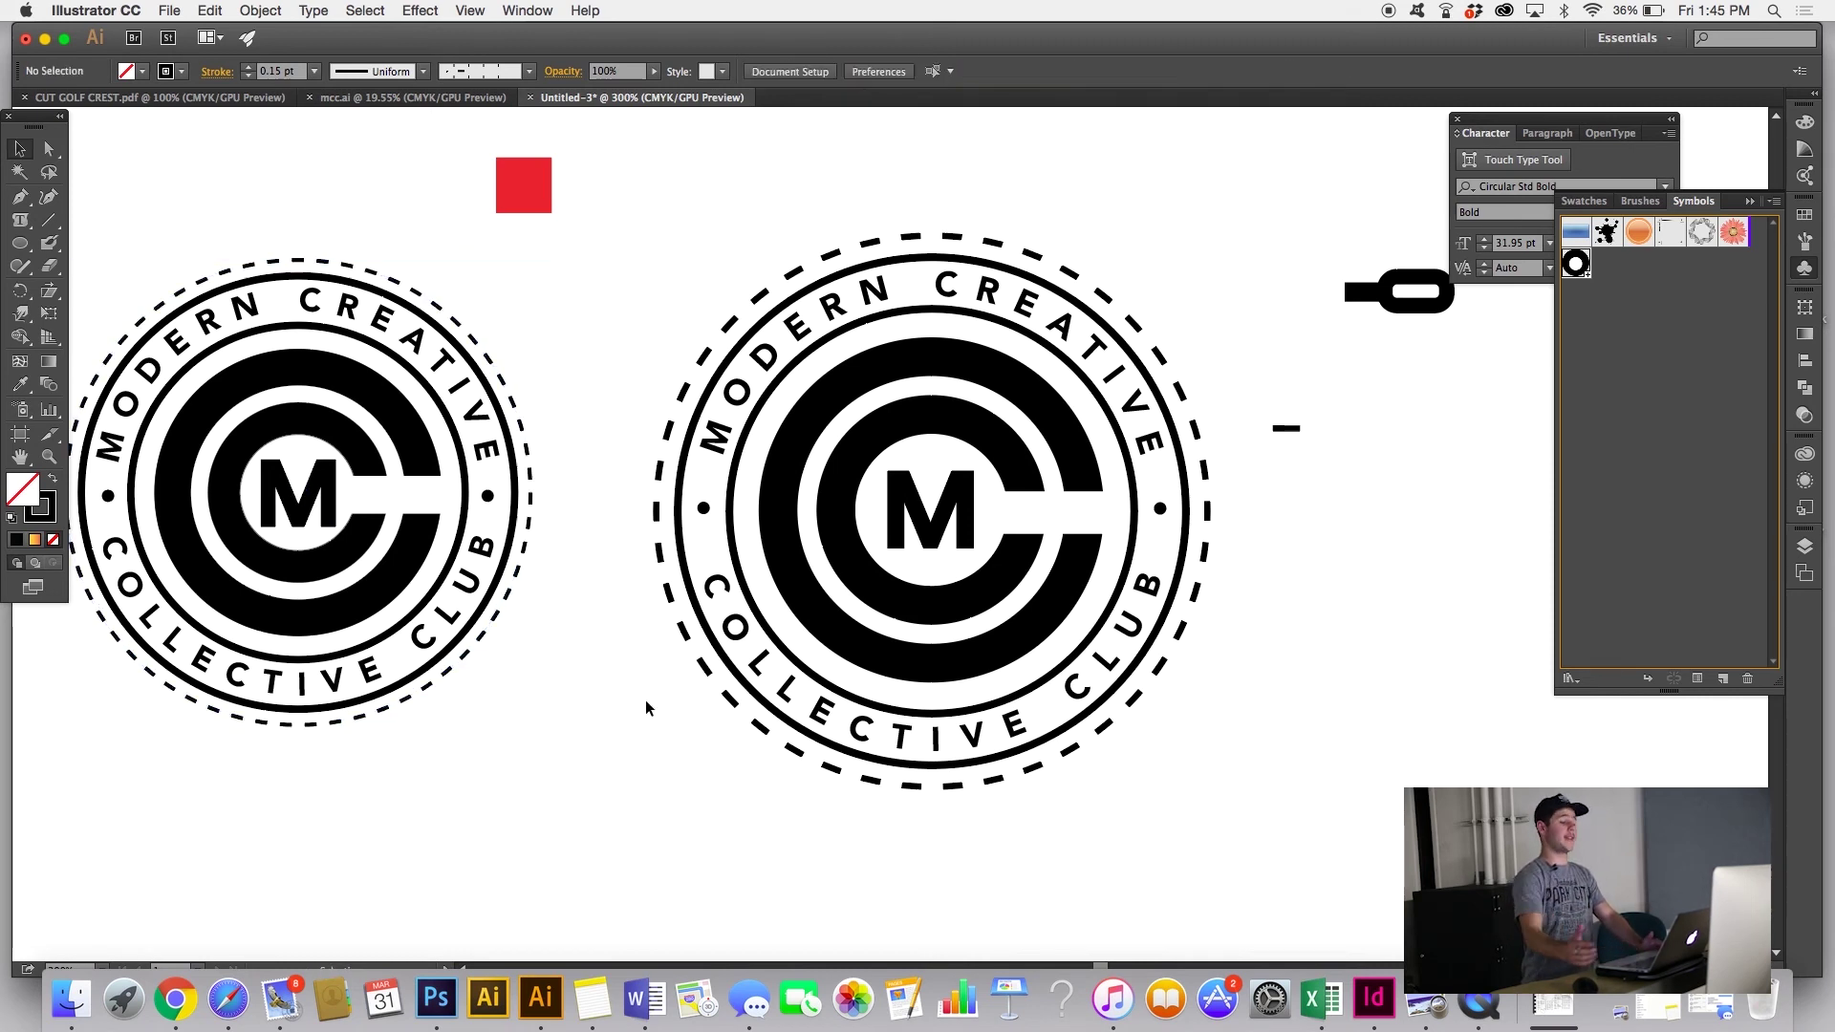
scroll(647, 707, left, 5)
scroll(647, 708, up, 2)
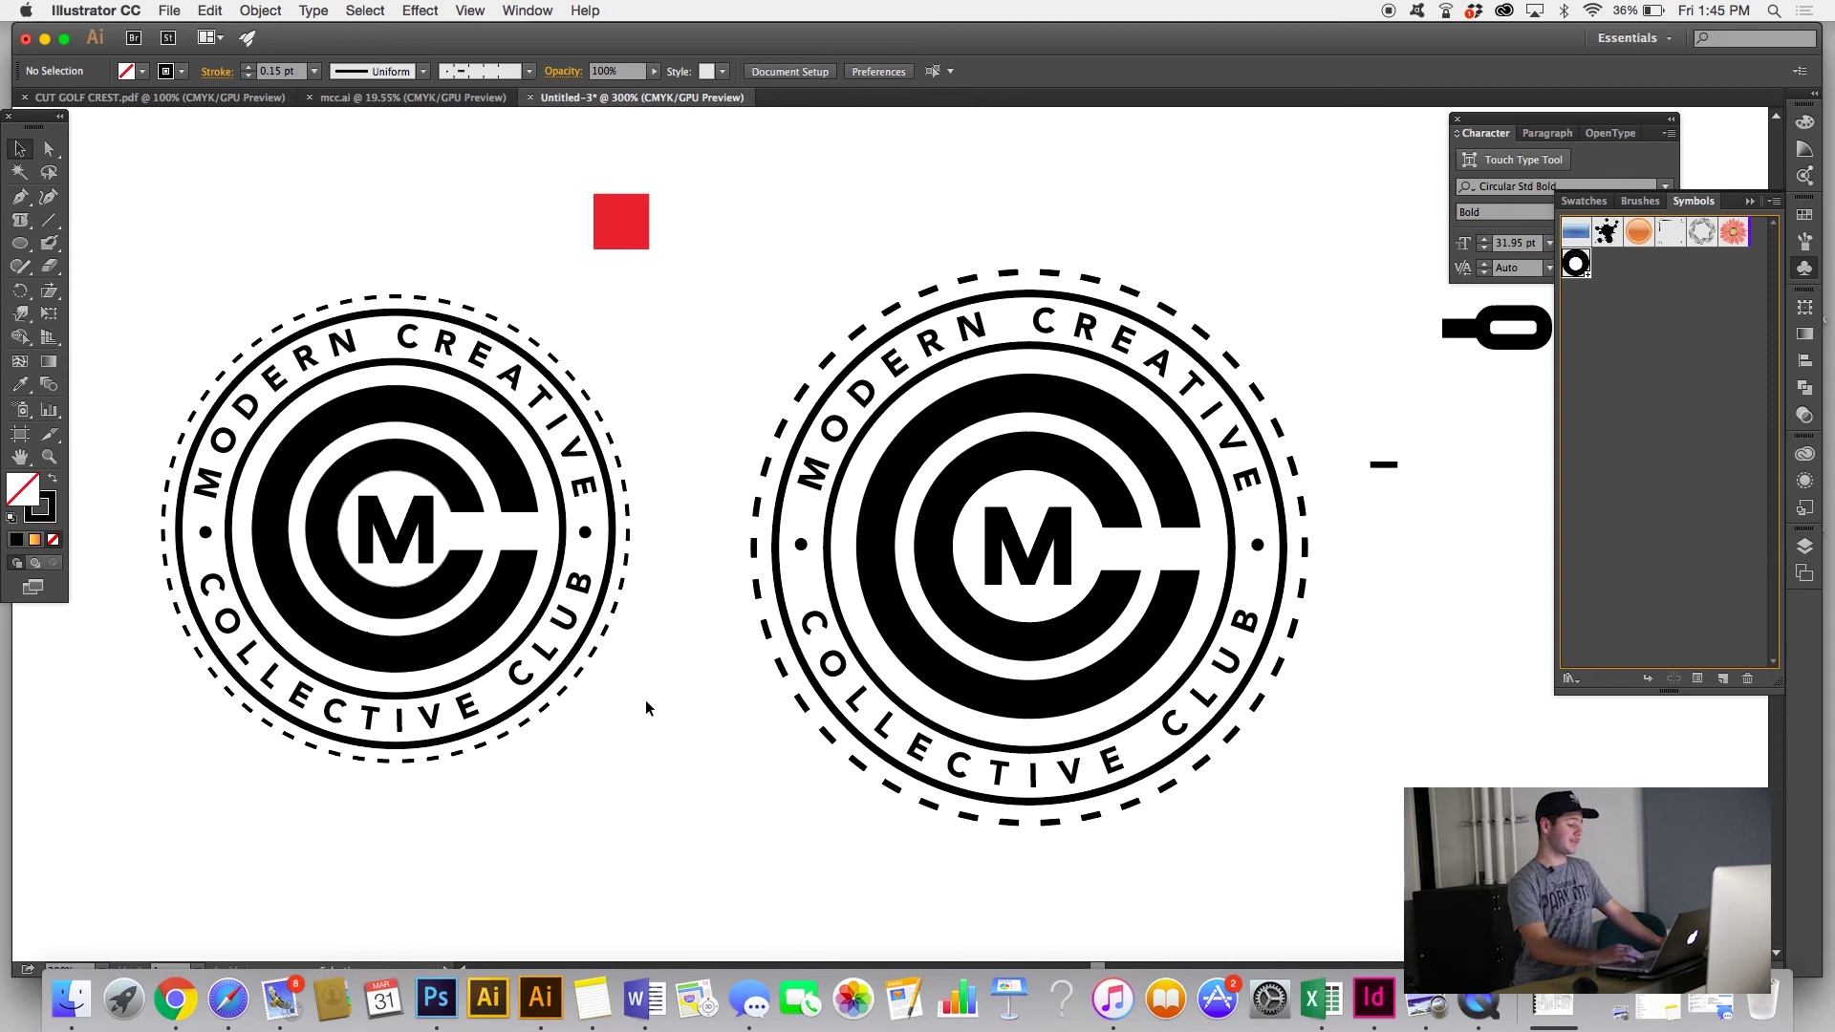
Step: Switch to Safari and open the Food Truck Runway project from the Behance profile
click(231, 1000)
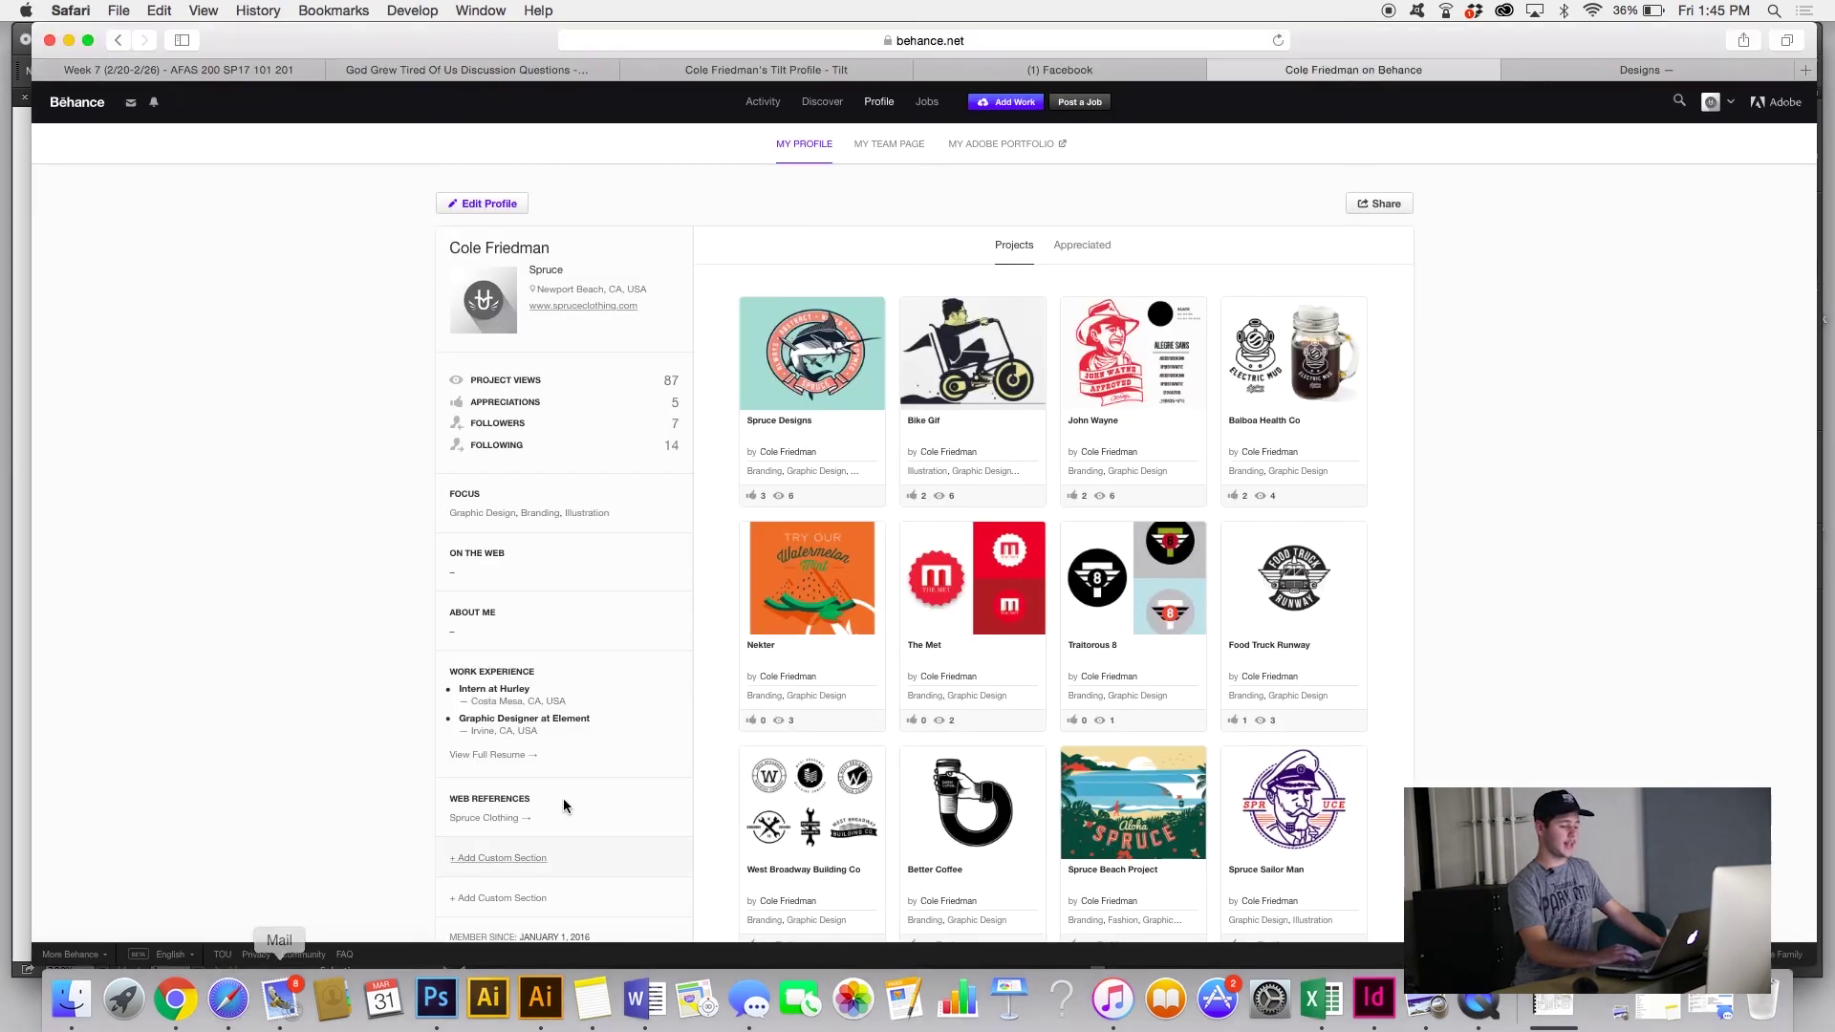
scroll(956, 621, down, 2)
click(1316, 490)
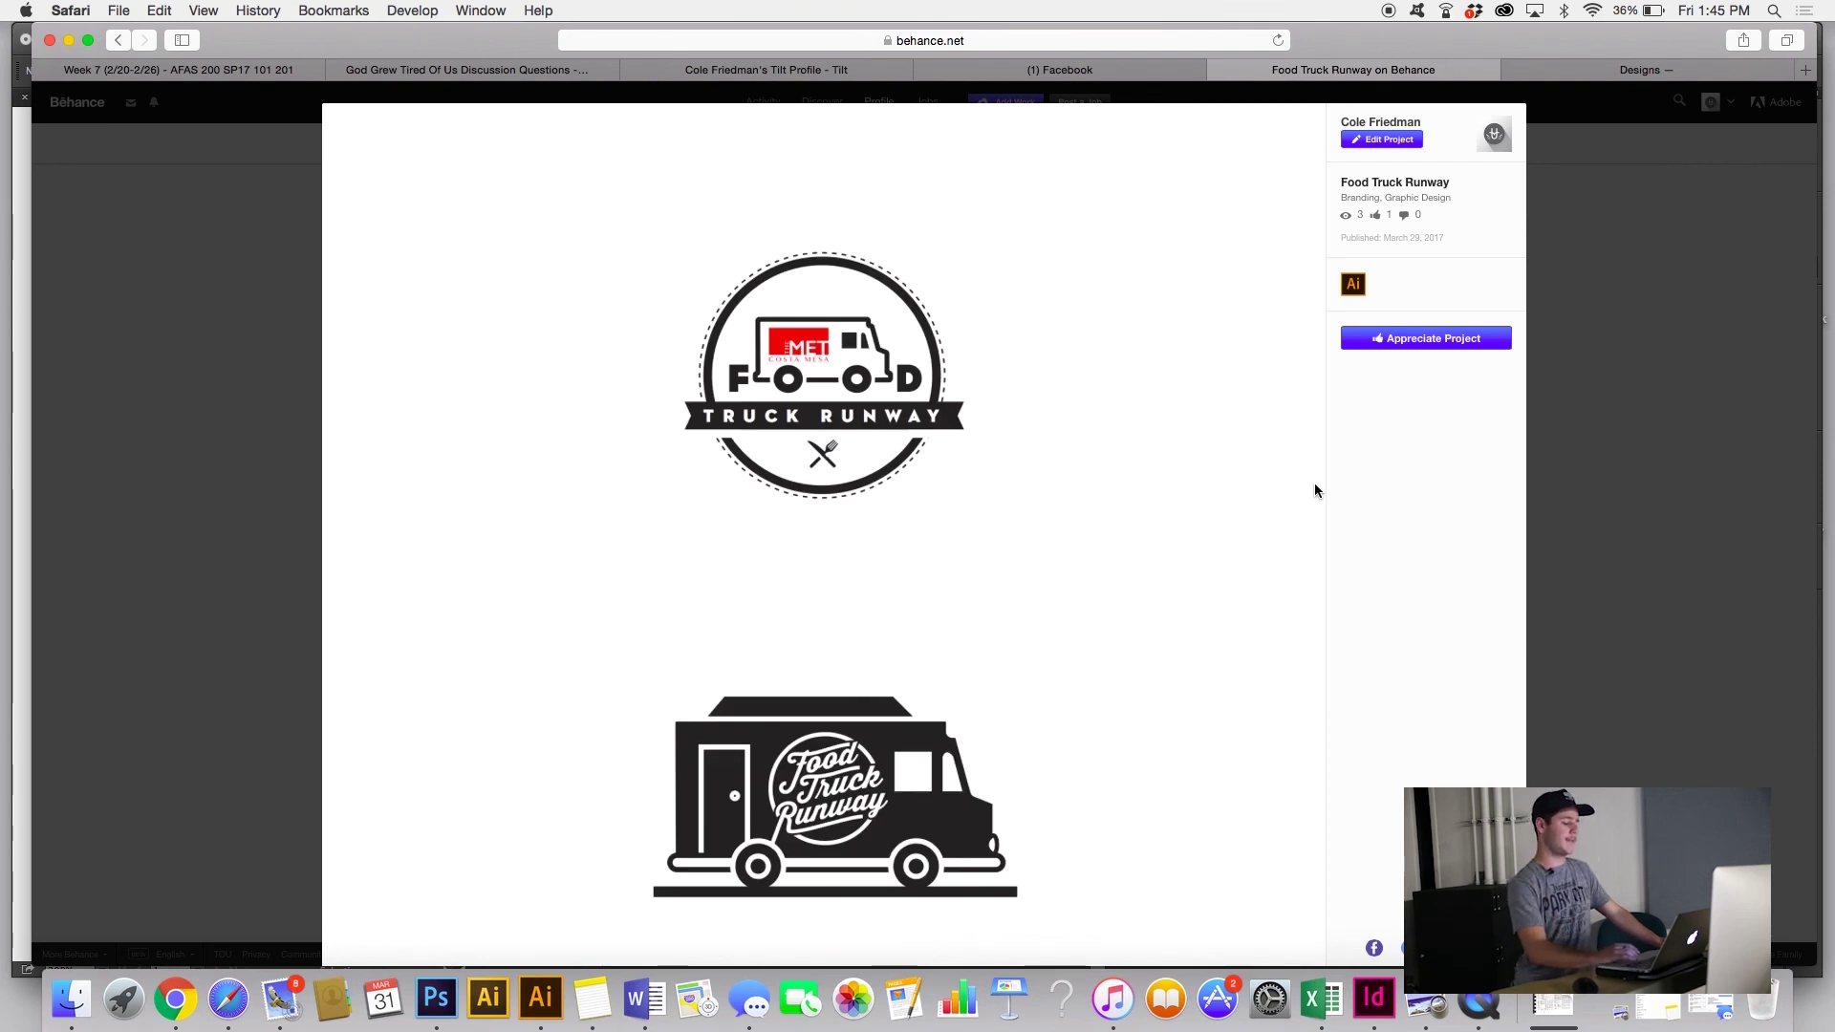
Step: Examine the Food Truck Runway logo variations with the page enlarged, and close the project
scroll(1315, 490, down, 15)
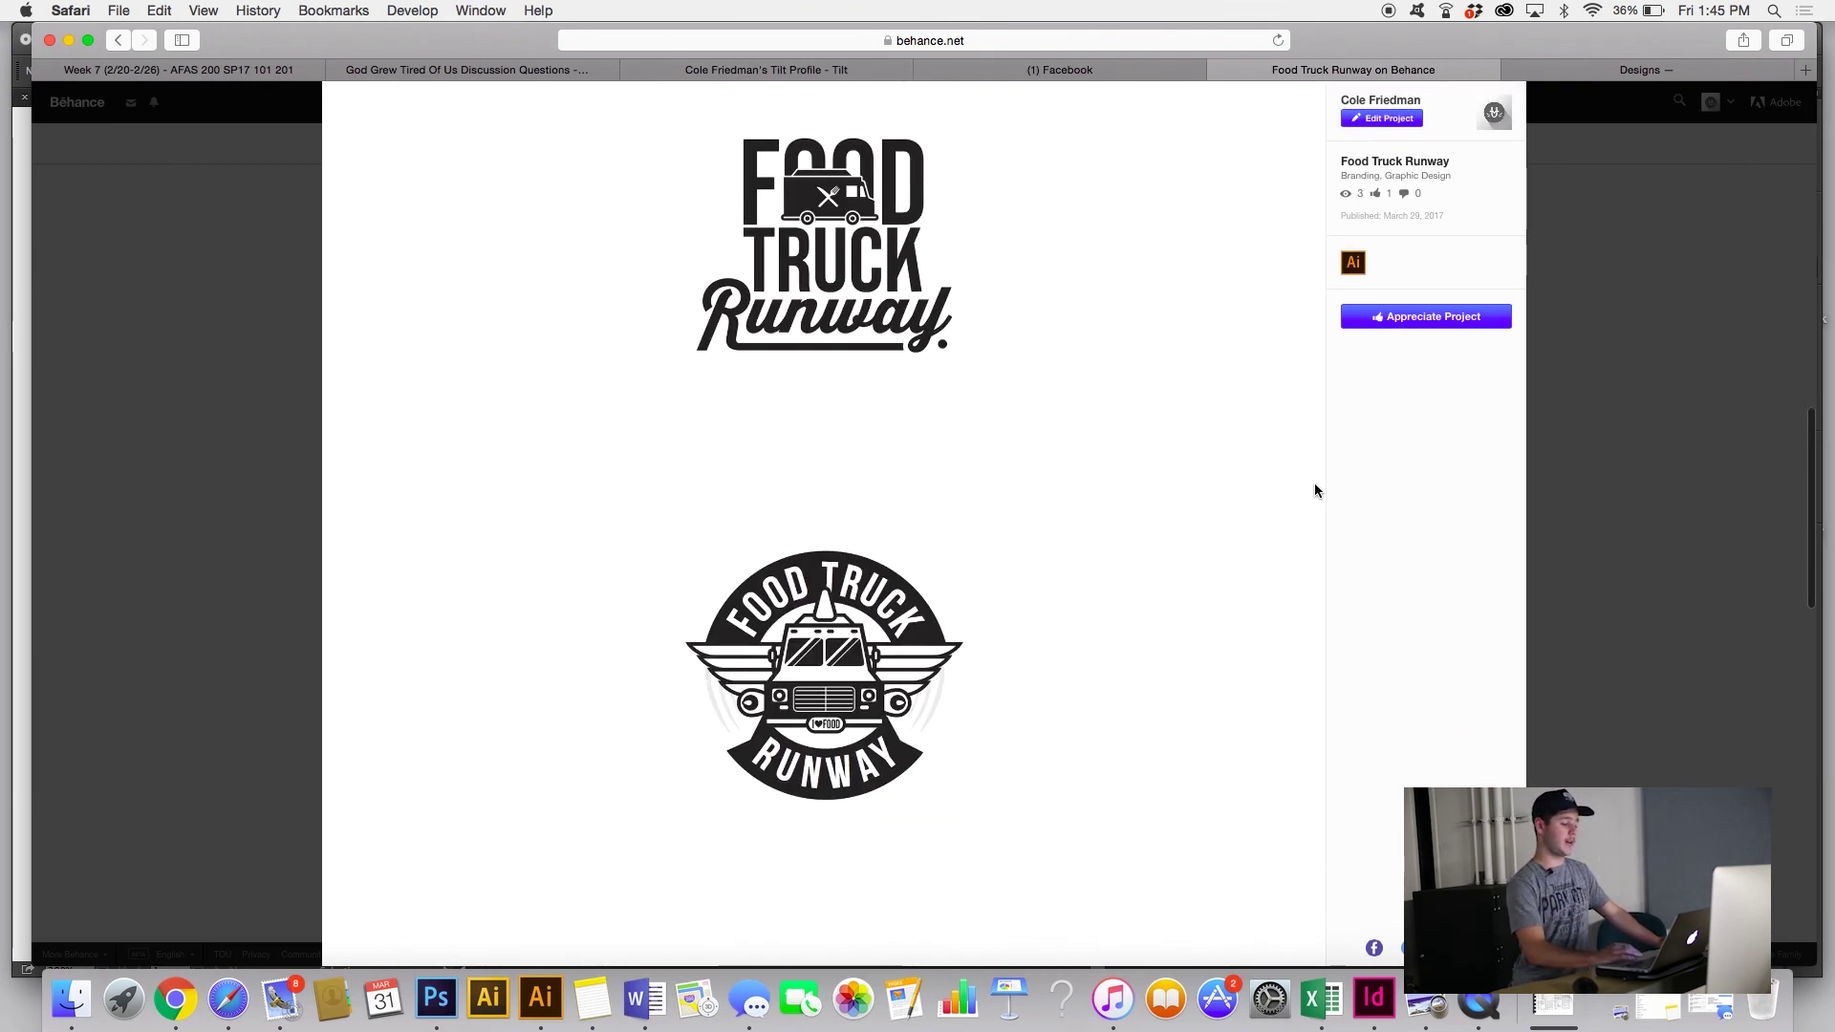
scroll(1315, 491, down, 3)
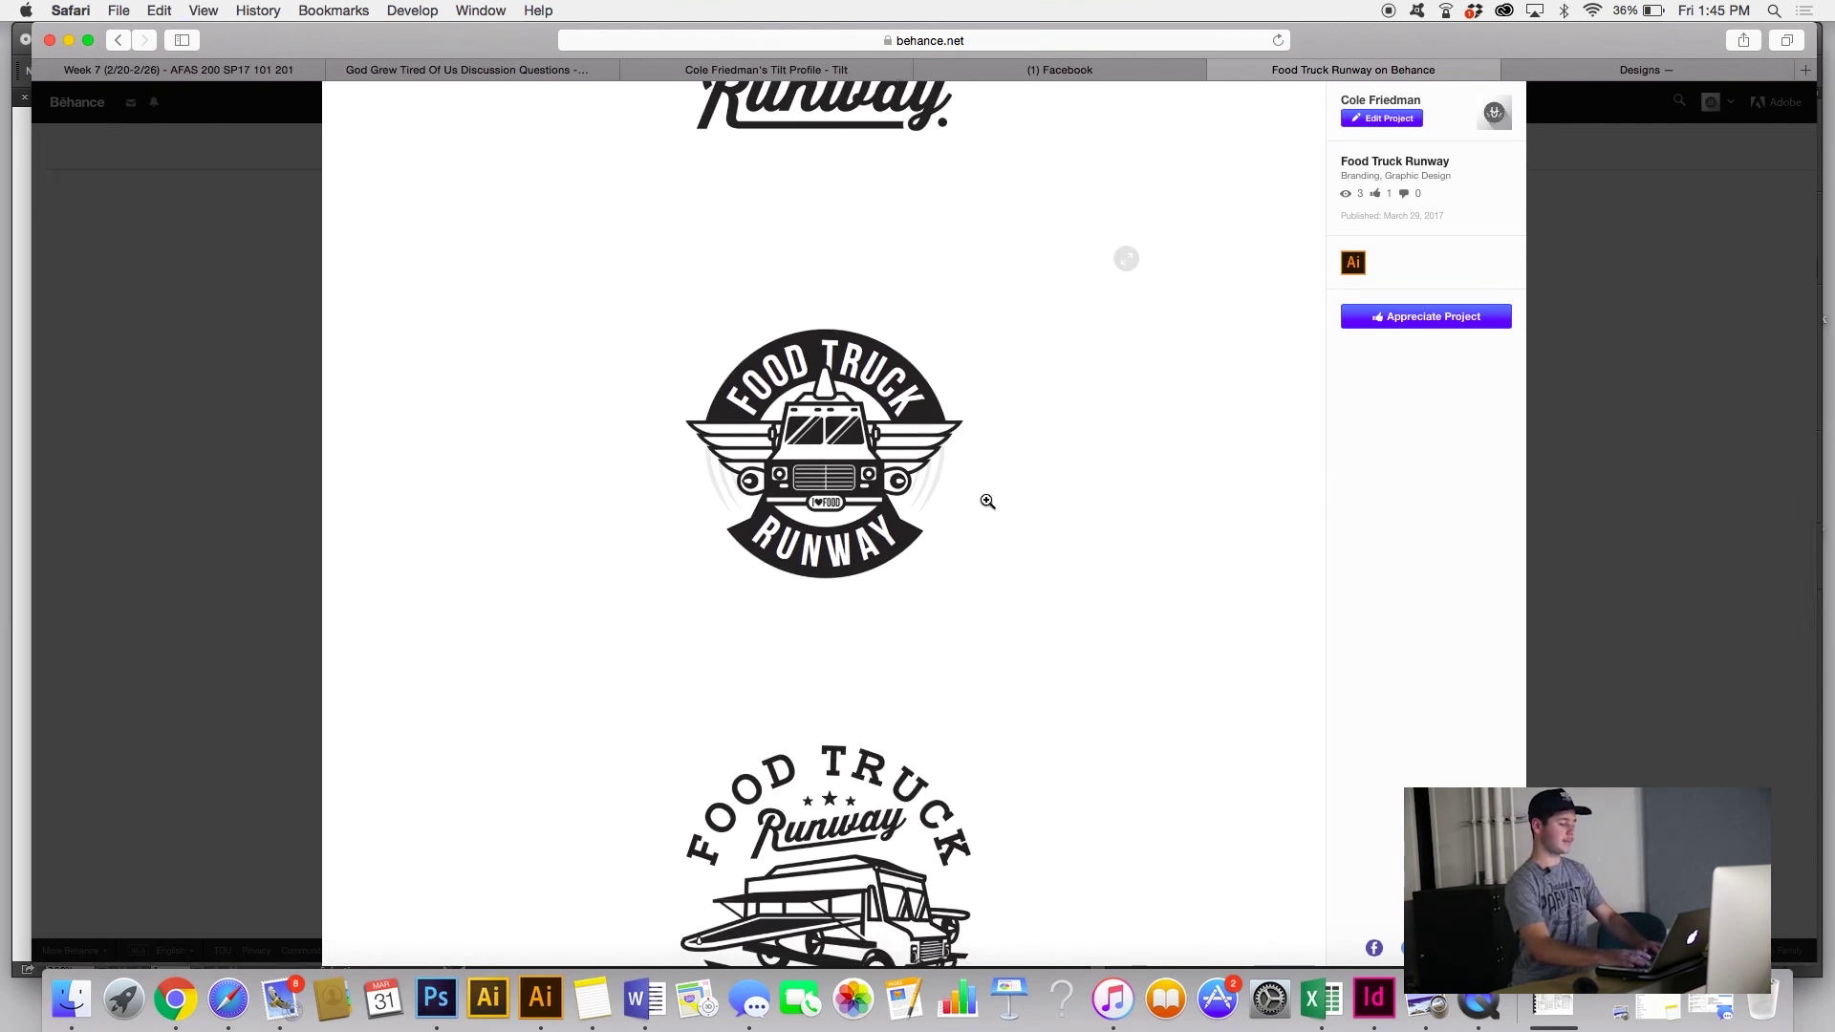
key(super+equal)
key(super+equal)
key(super+equal)
key(super+equal)
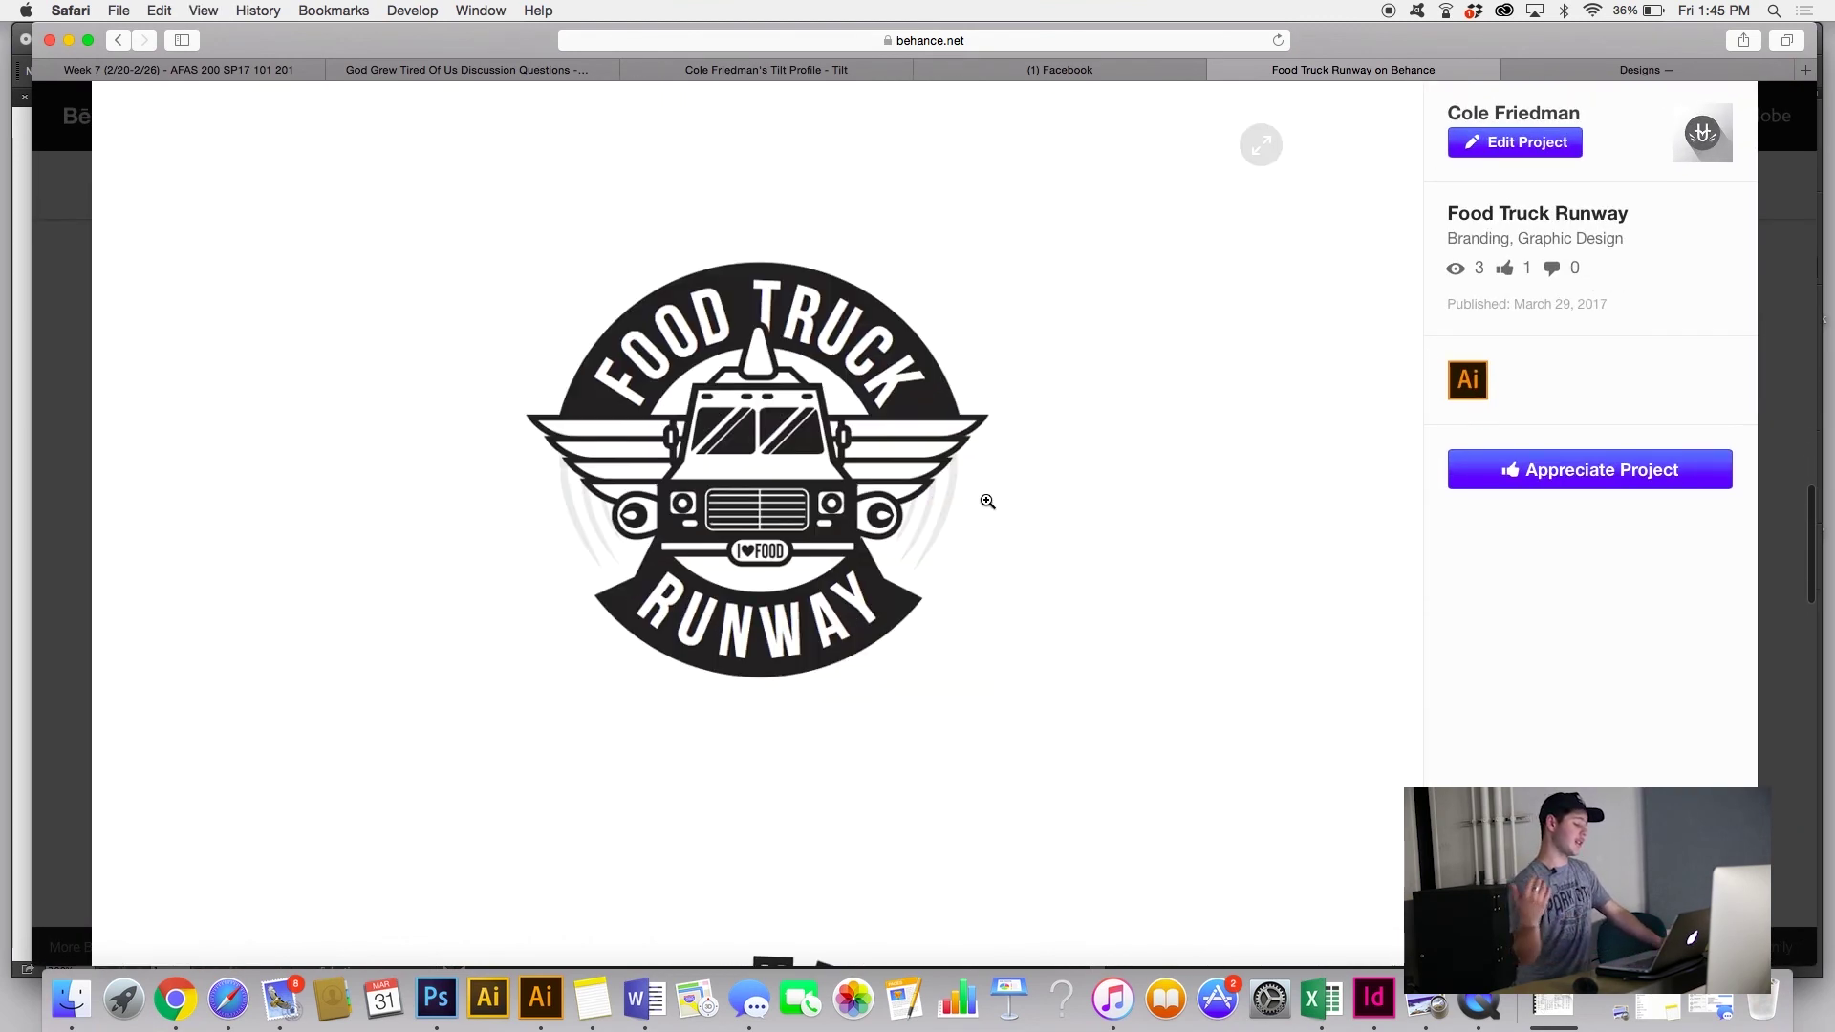
scroll(987, 501, down, 1)
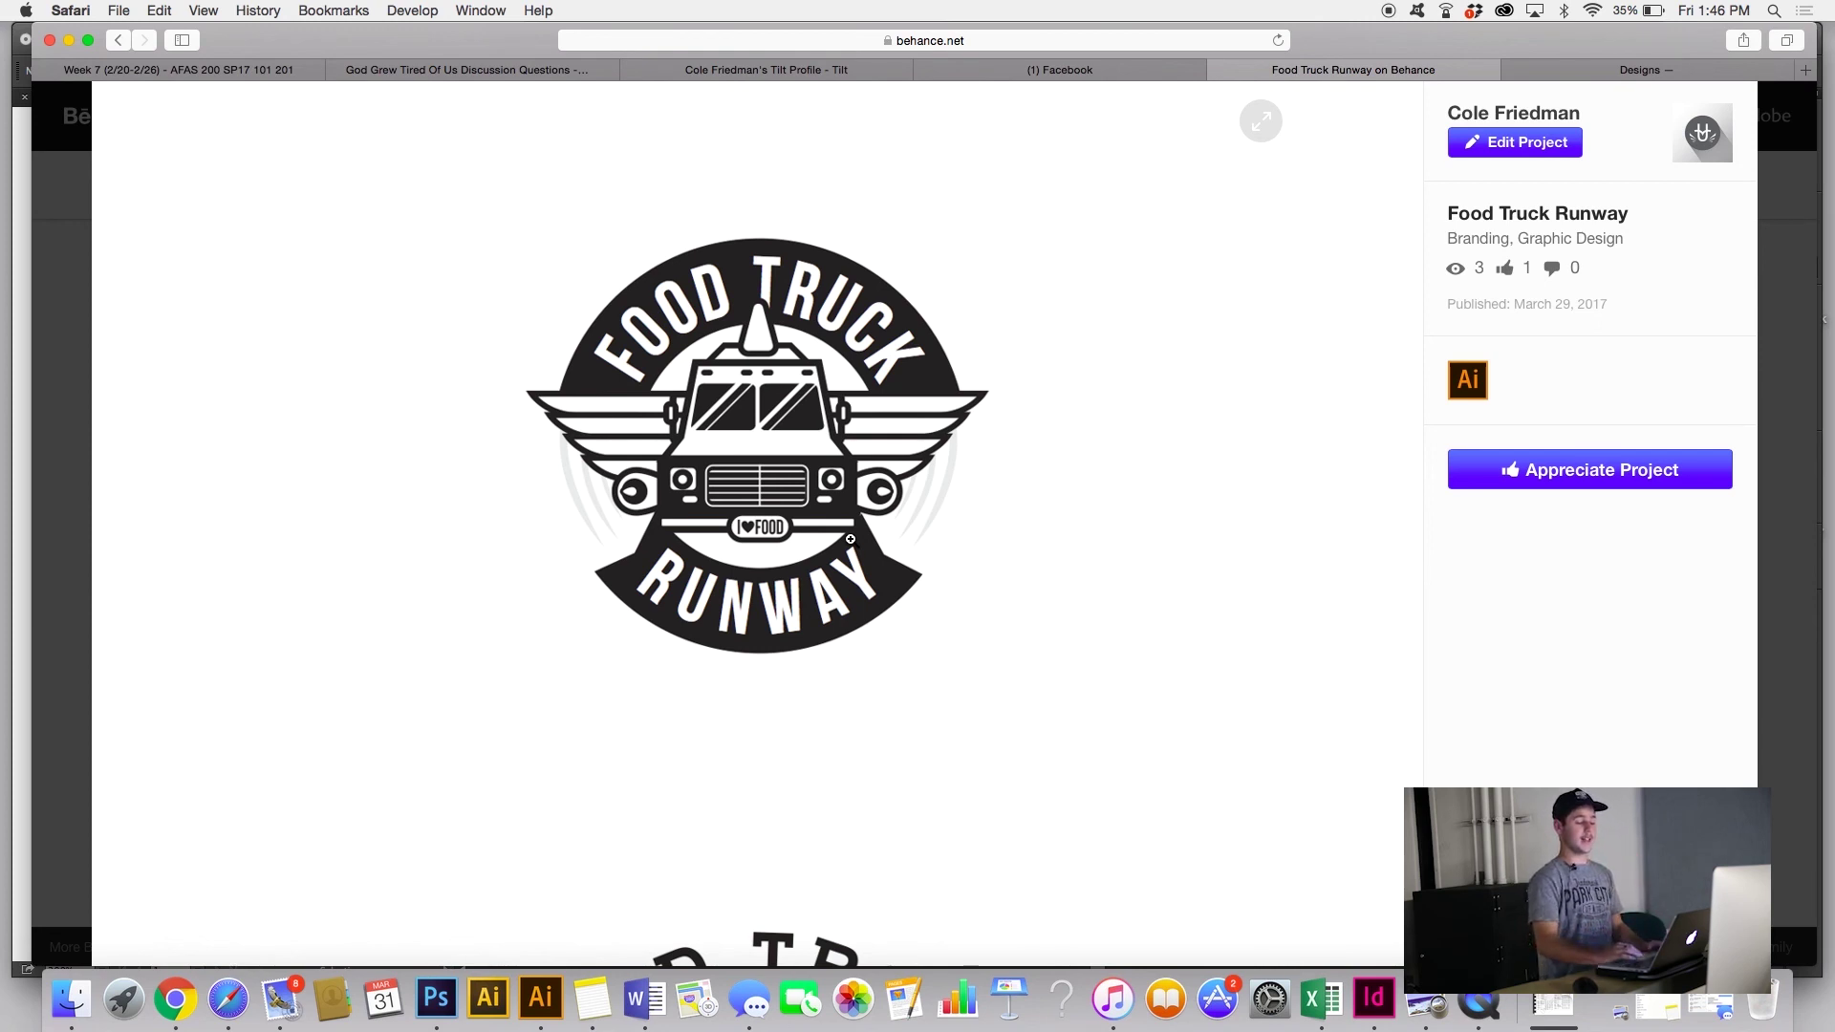
scroll(838, 622, down, 10)
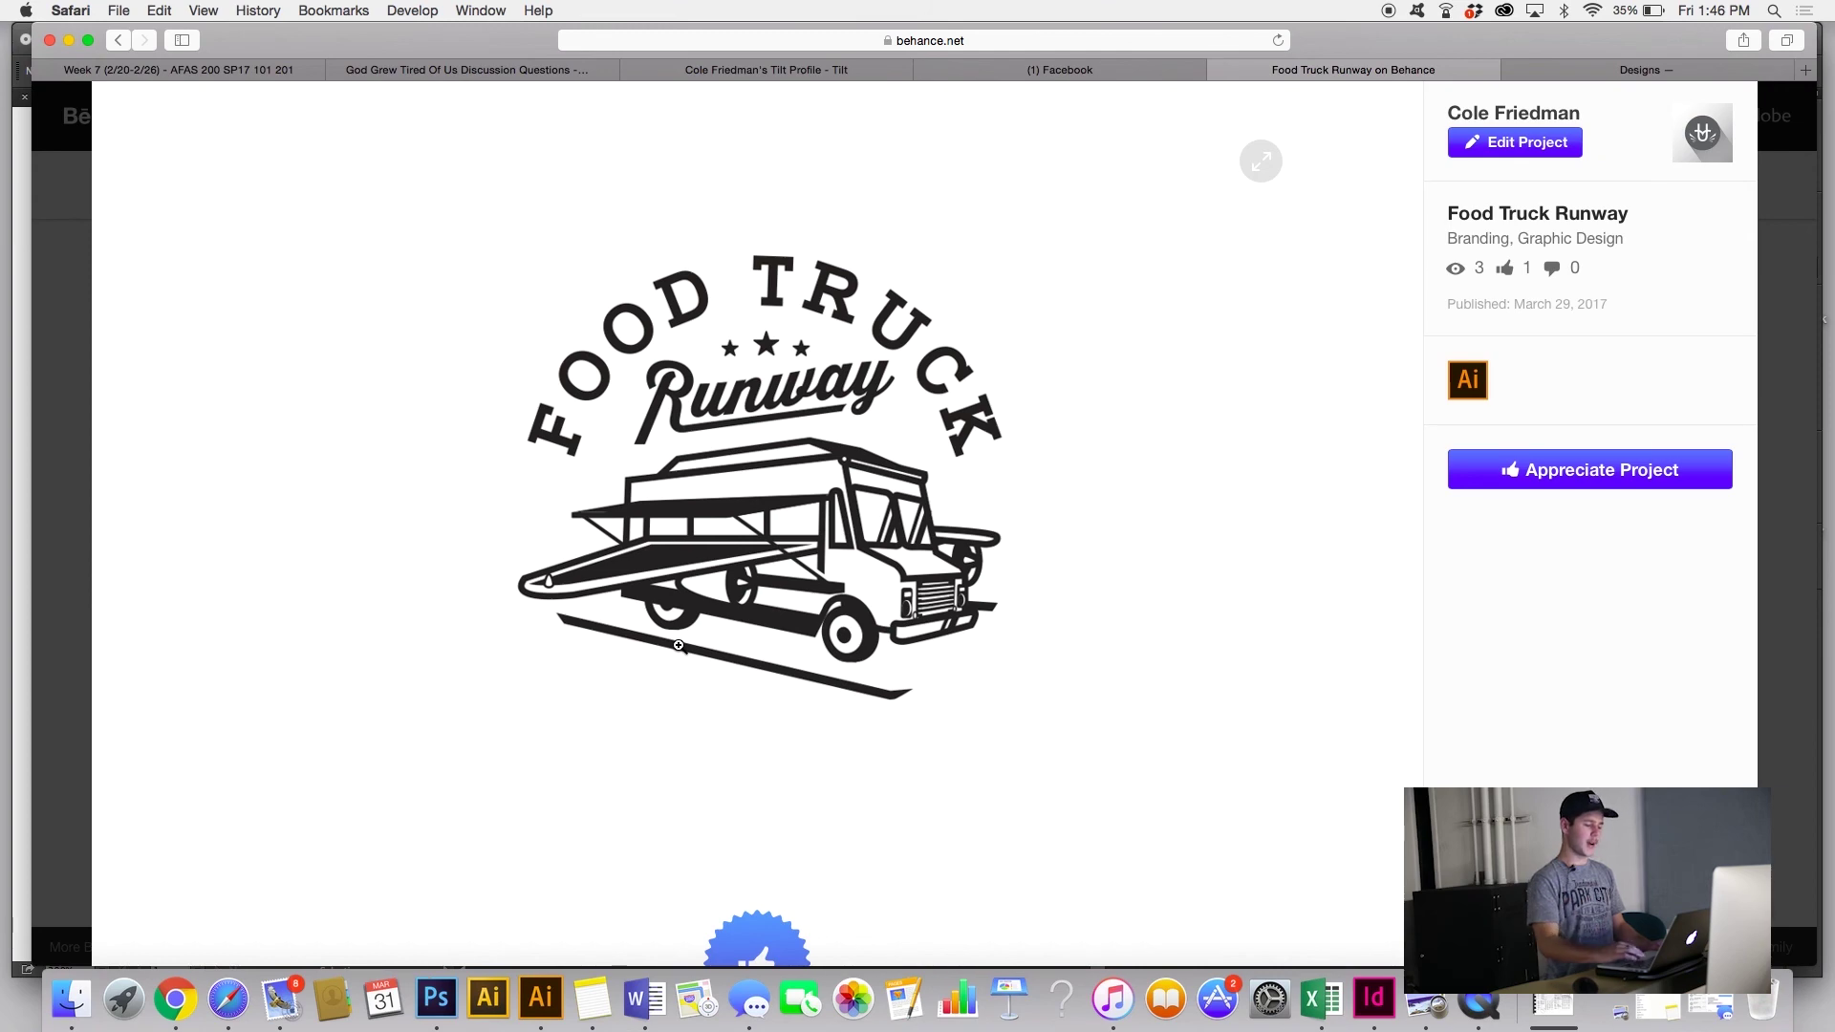
scroll(923, 749, up, 15)
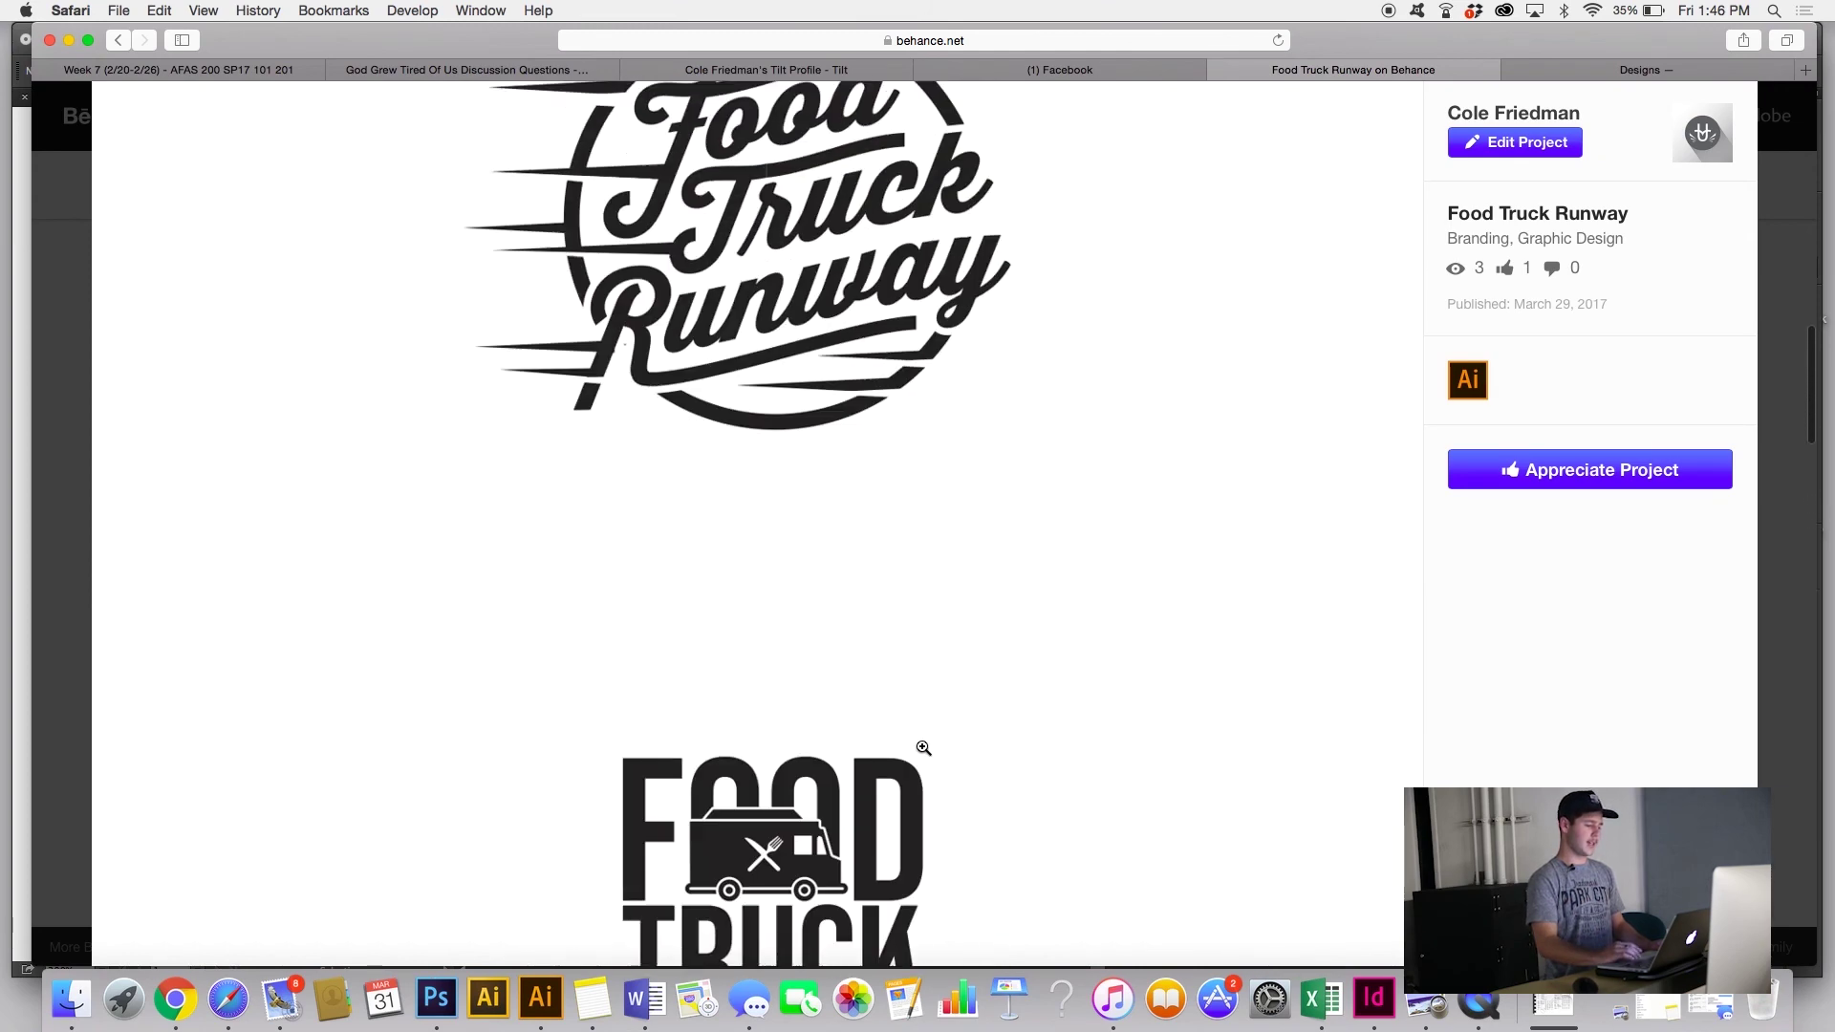
scroll(881, 552, down, 1)
scroll(882, 551, down, 2)
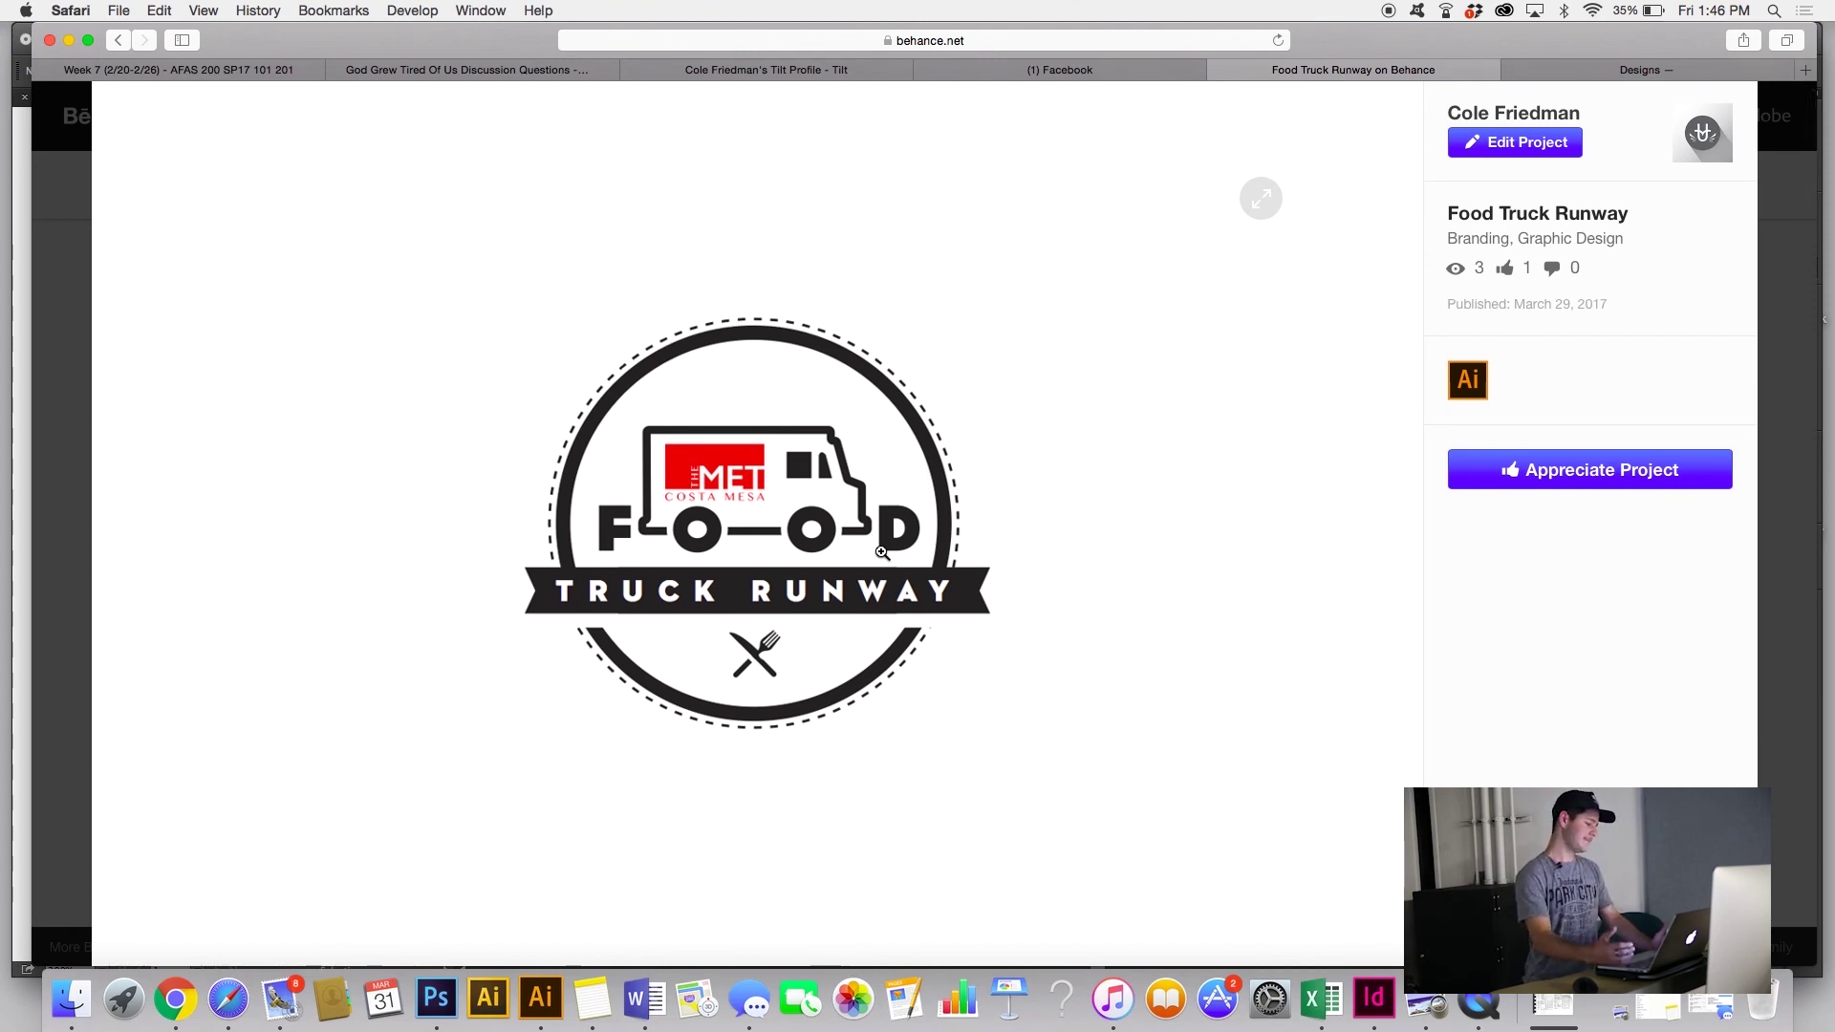
scroll(882, 551, down, 1)
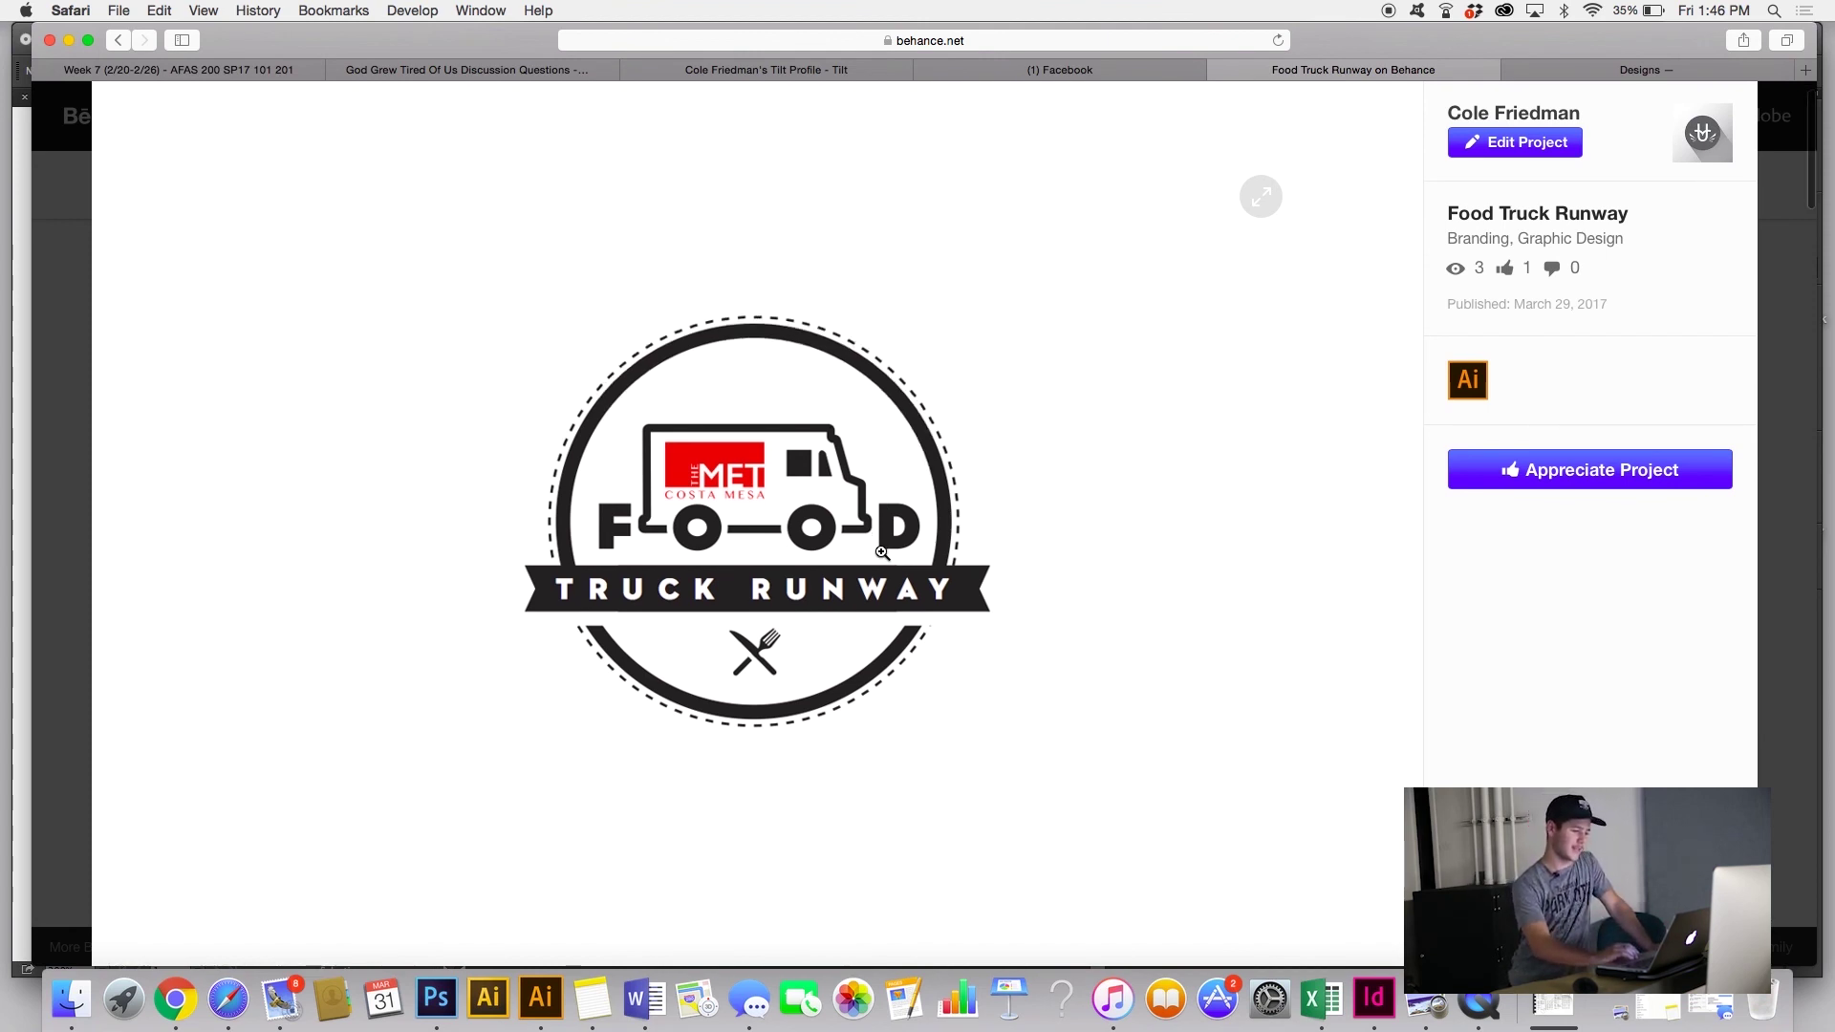
click(1794, 209)
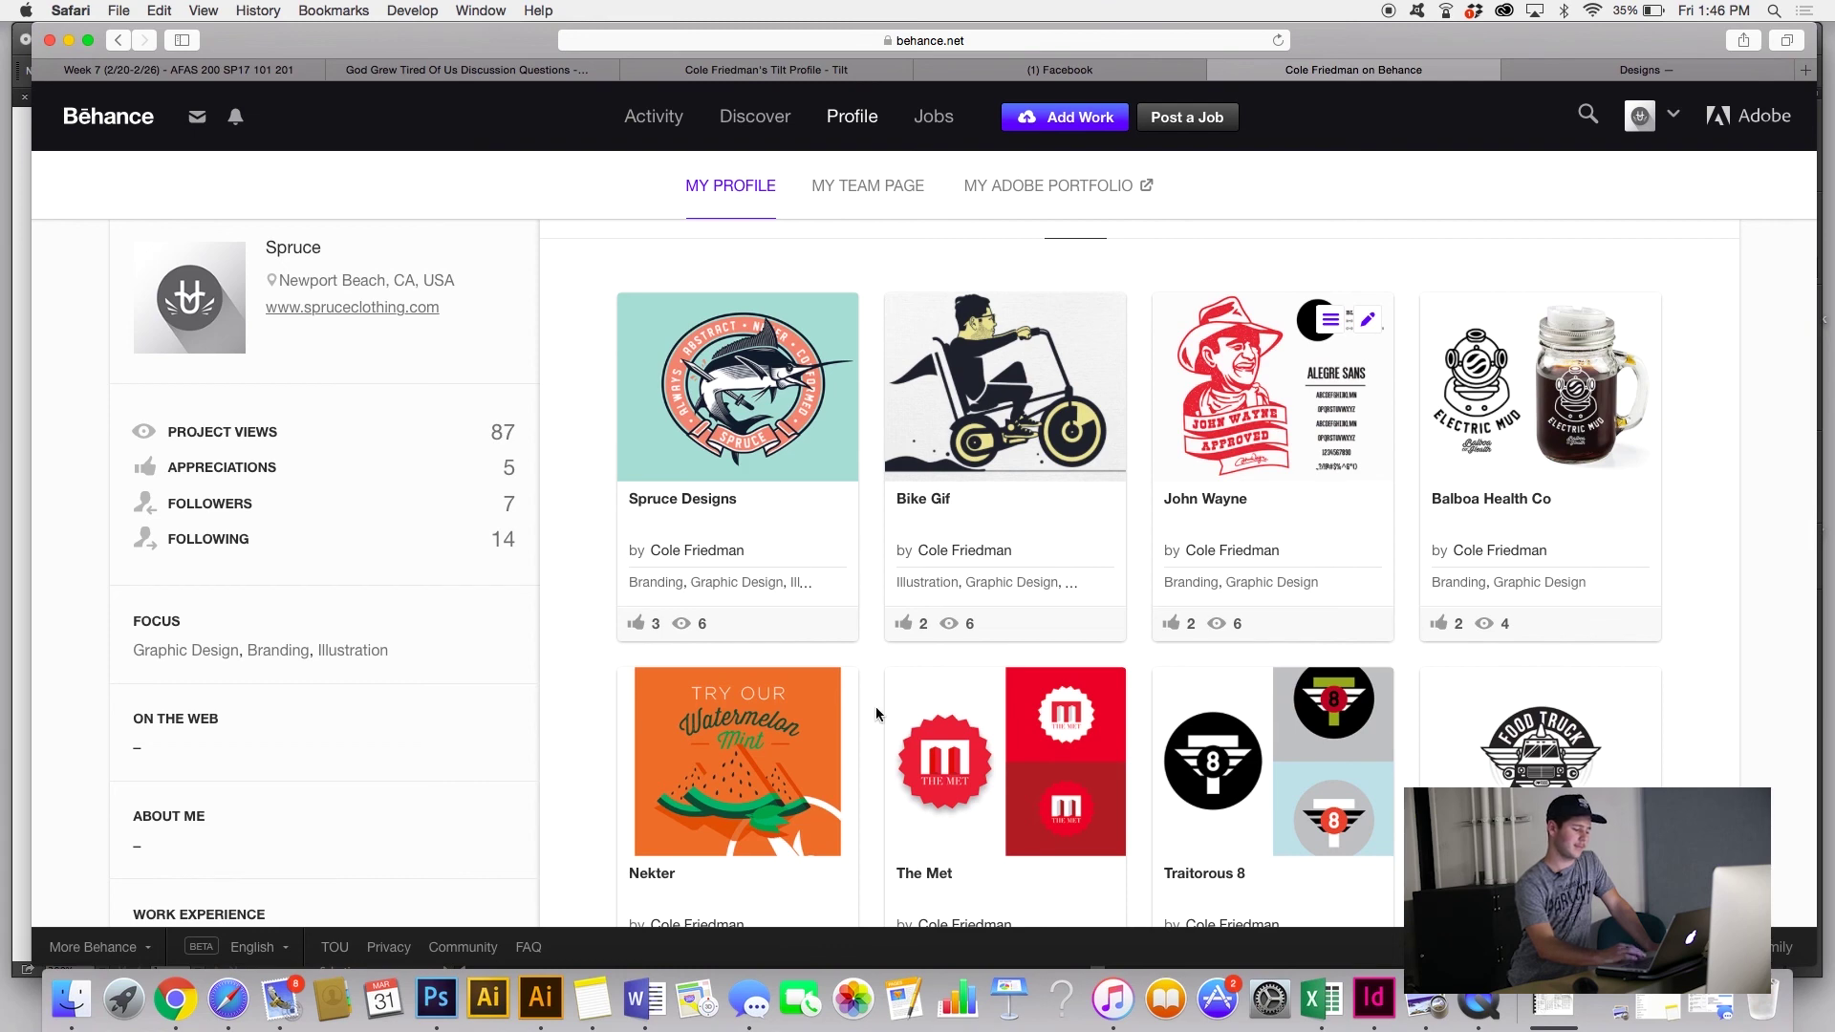
Step: Switch back to Illustrator and return to the two Modern Creative Club badges
click(541, 999)
scroll(457, 749, left, 4)
scroll(457, 749, up, 2)
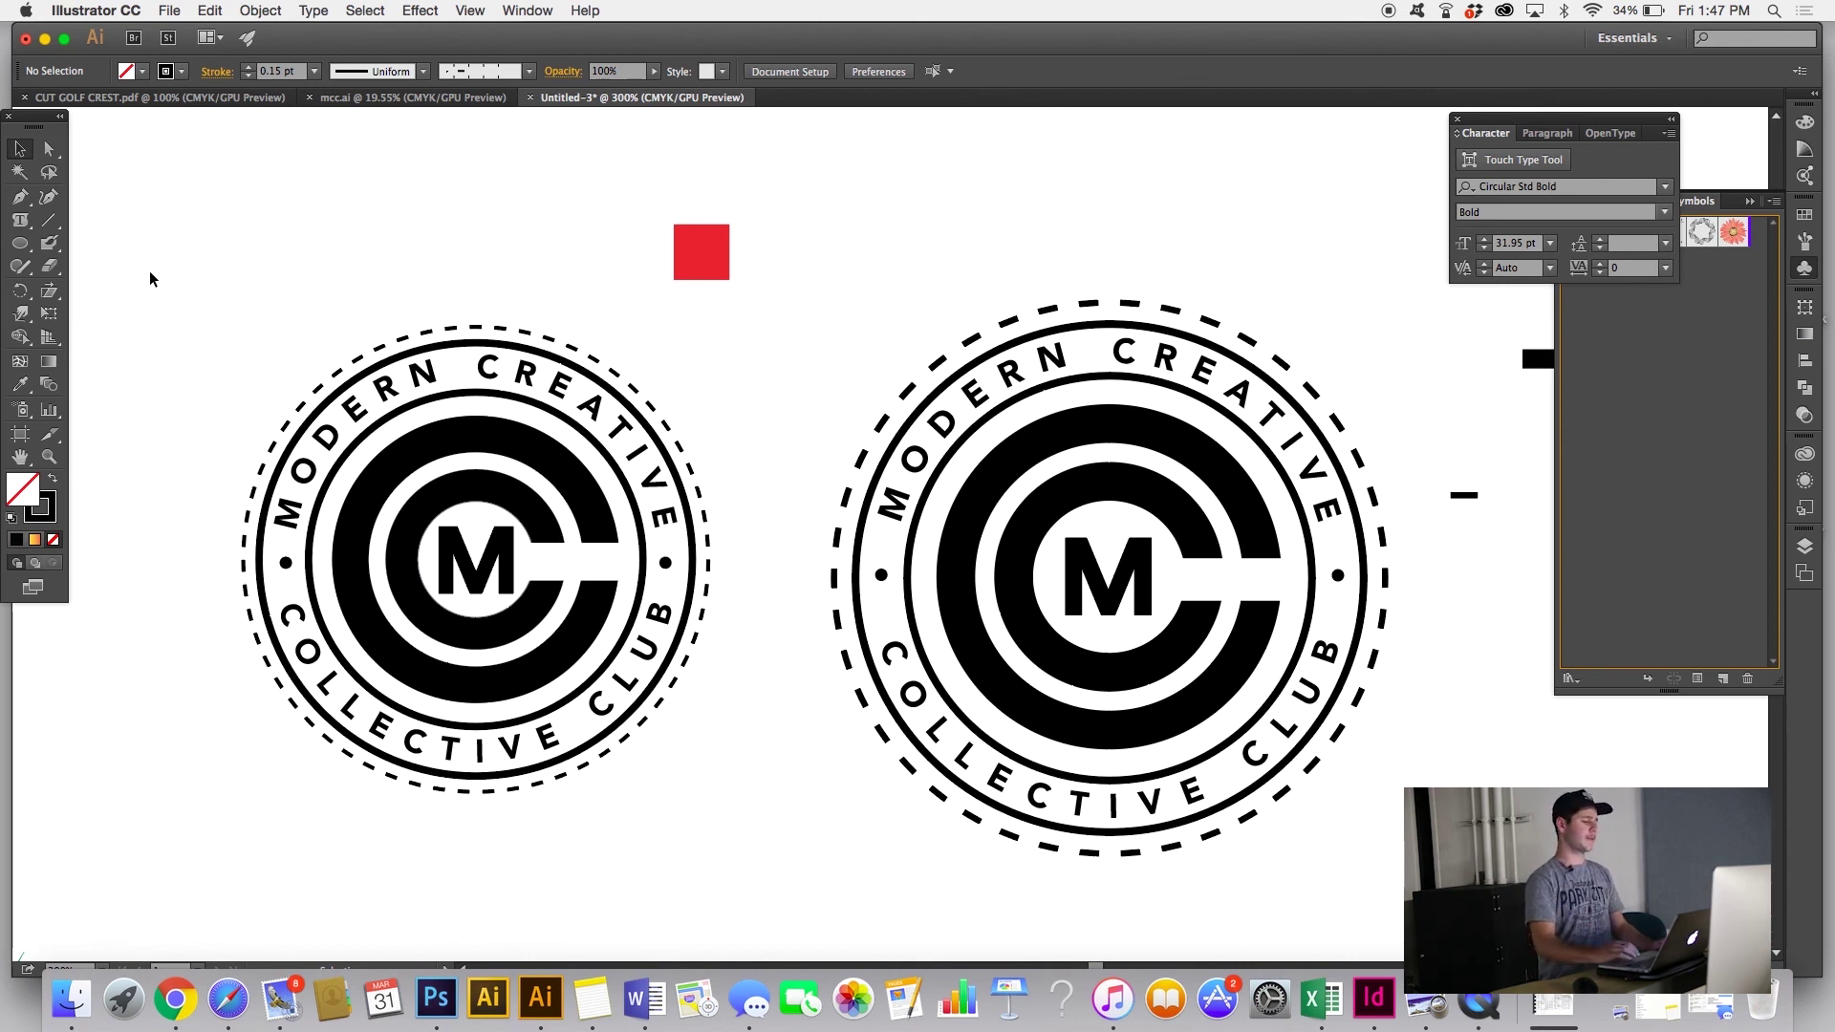
scroll(150, 278, left, 10)
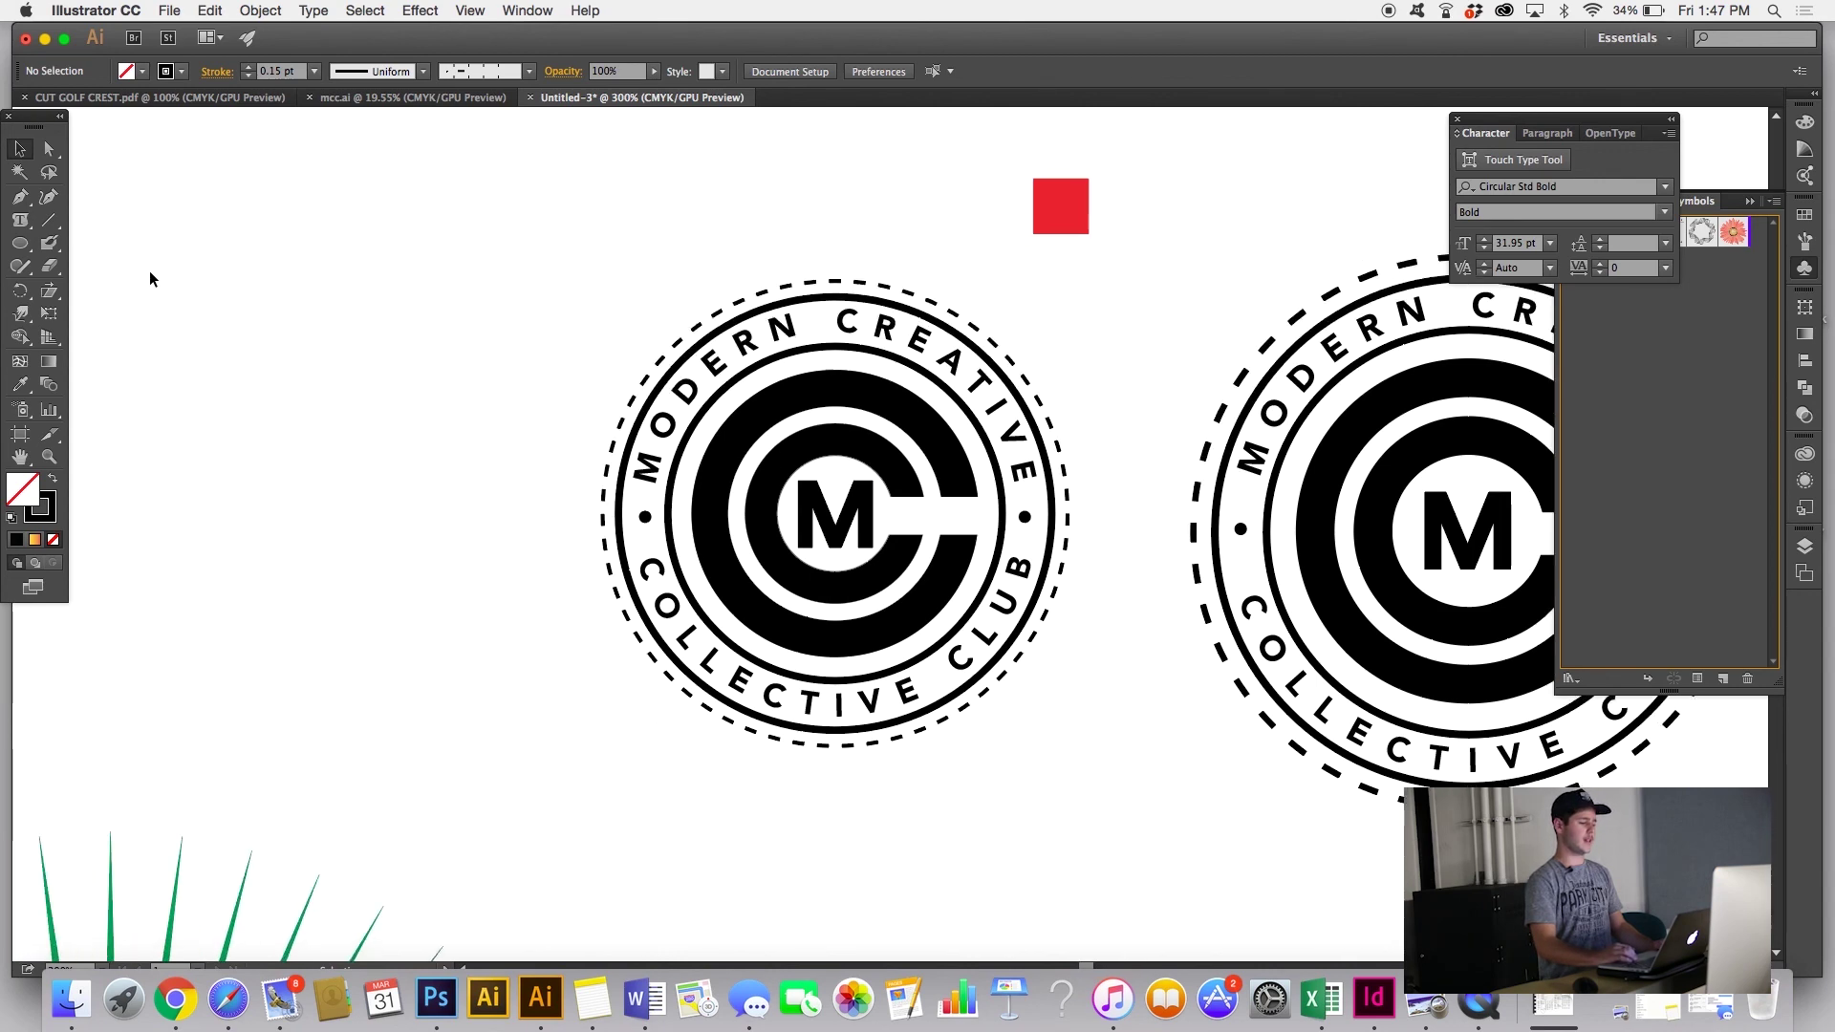
scroll(150, 278, left, 1)
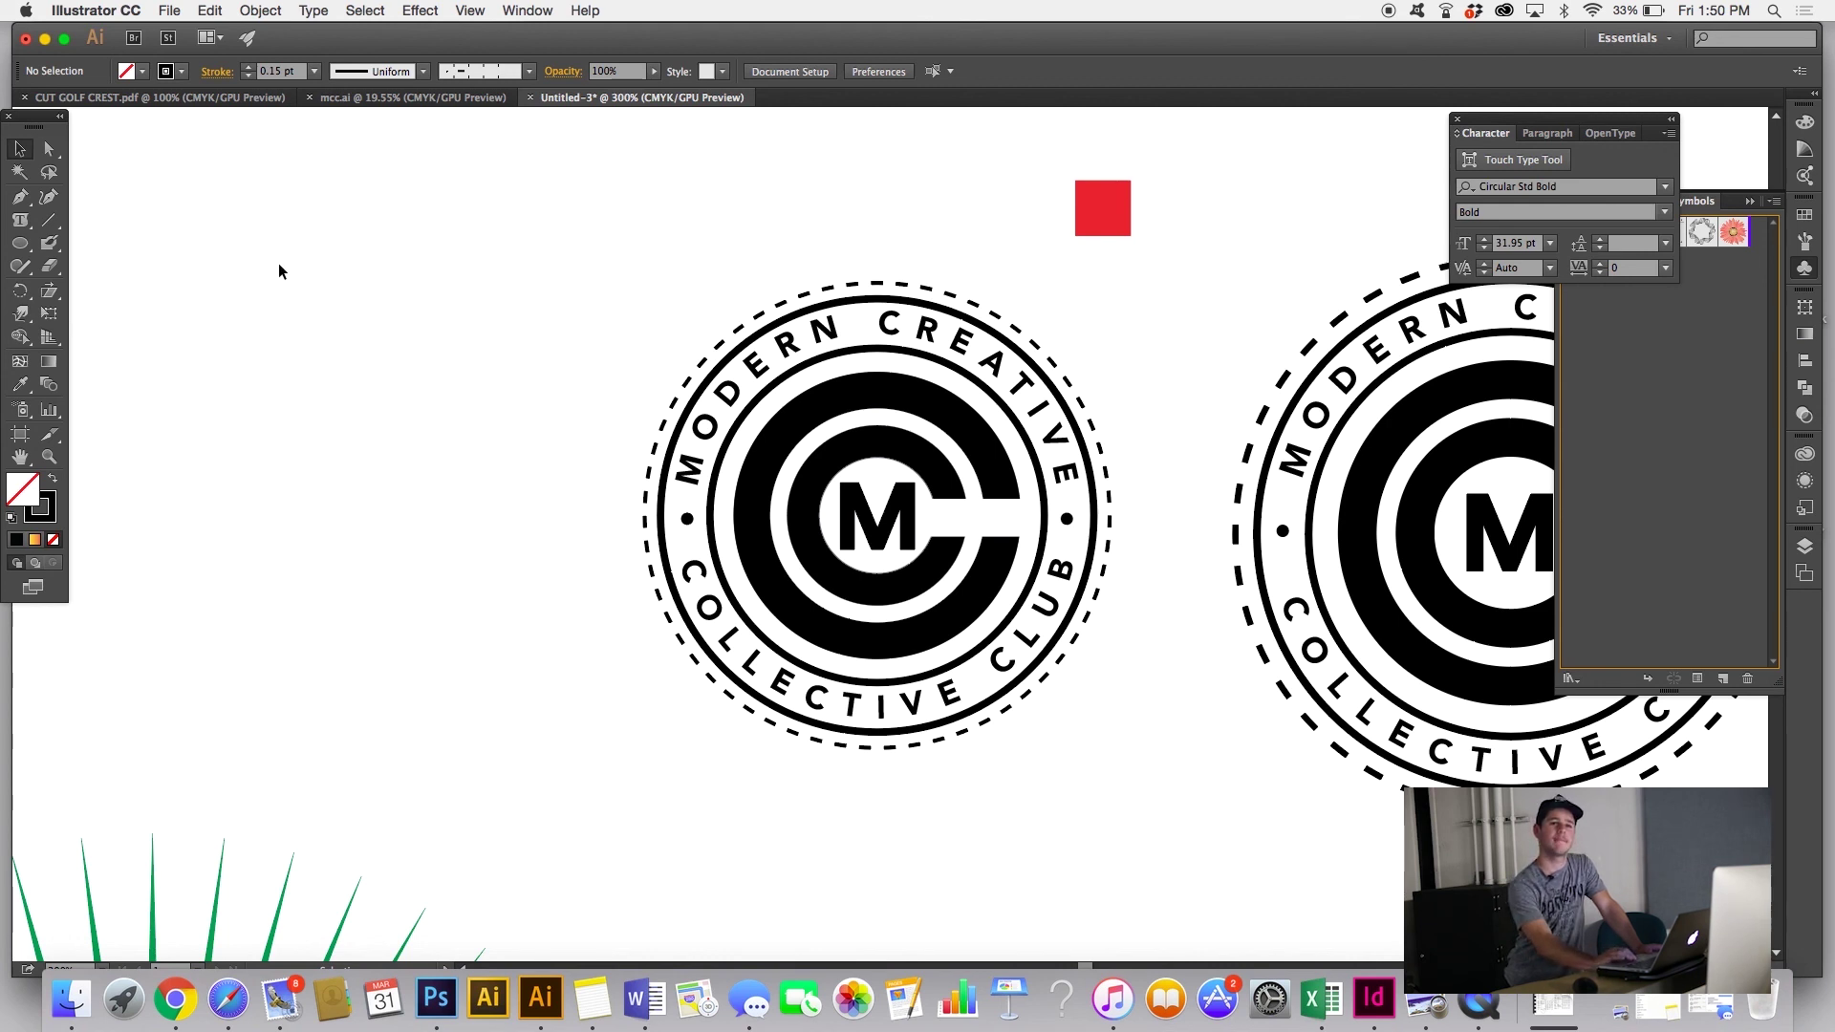
scroll(414, 392, right, 2)
scroll(415, 392, down, 1)
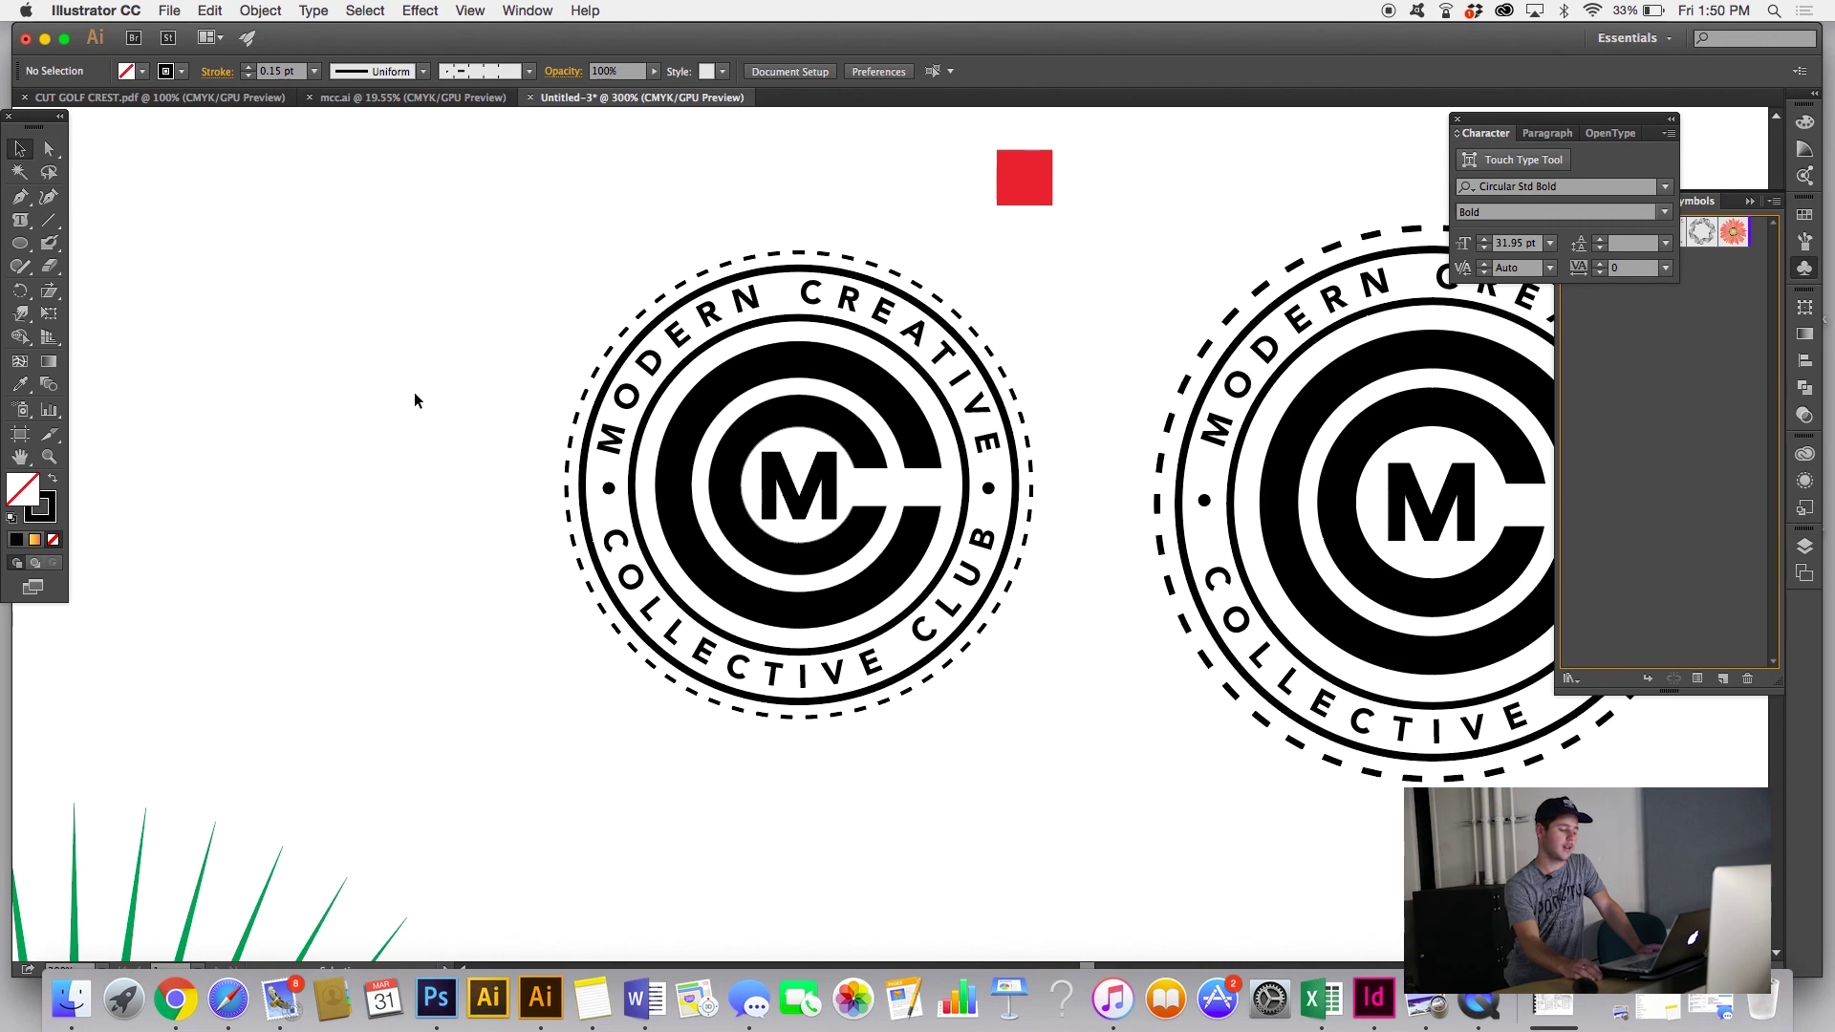
Step: Select all parts of the smaller Modern Creative Club badge and group them into one object
drag(440, 355, 1033, 753)
scroll(1031, 744, right, 4)
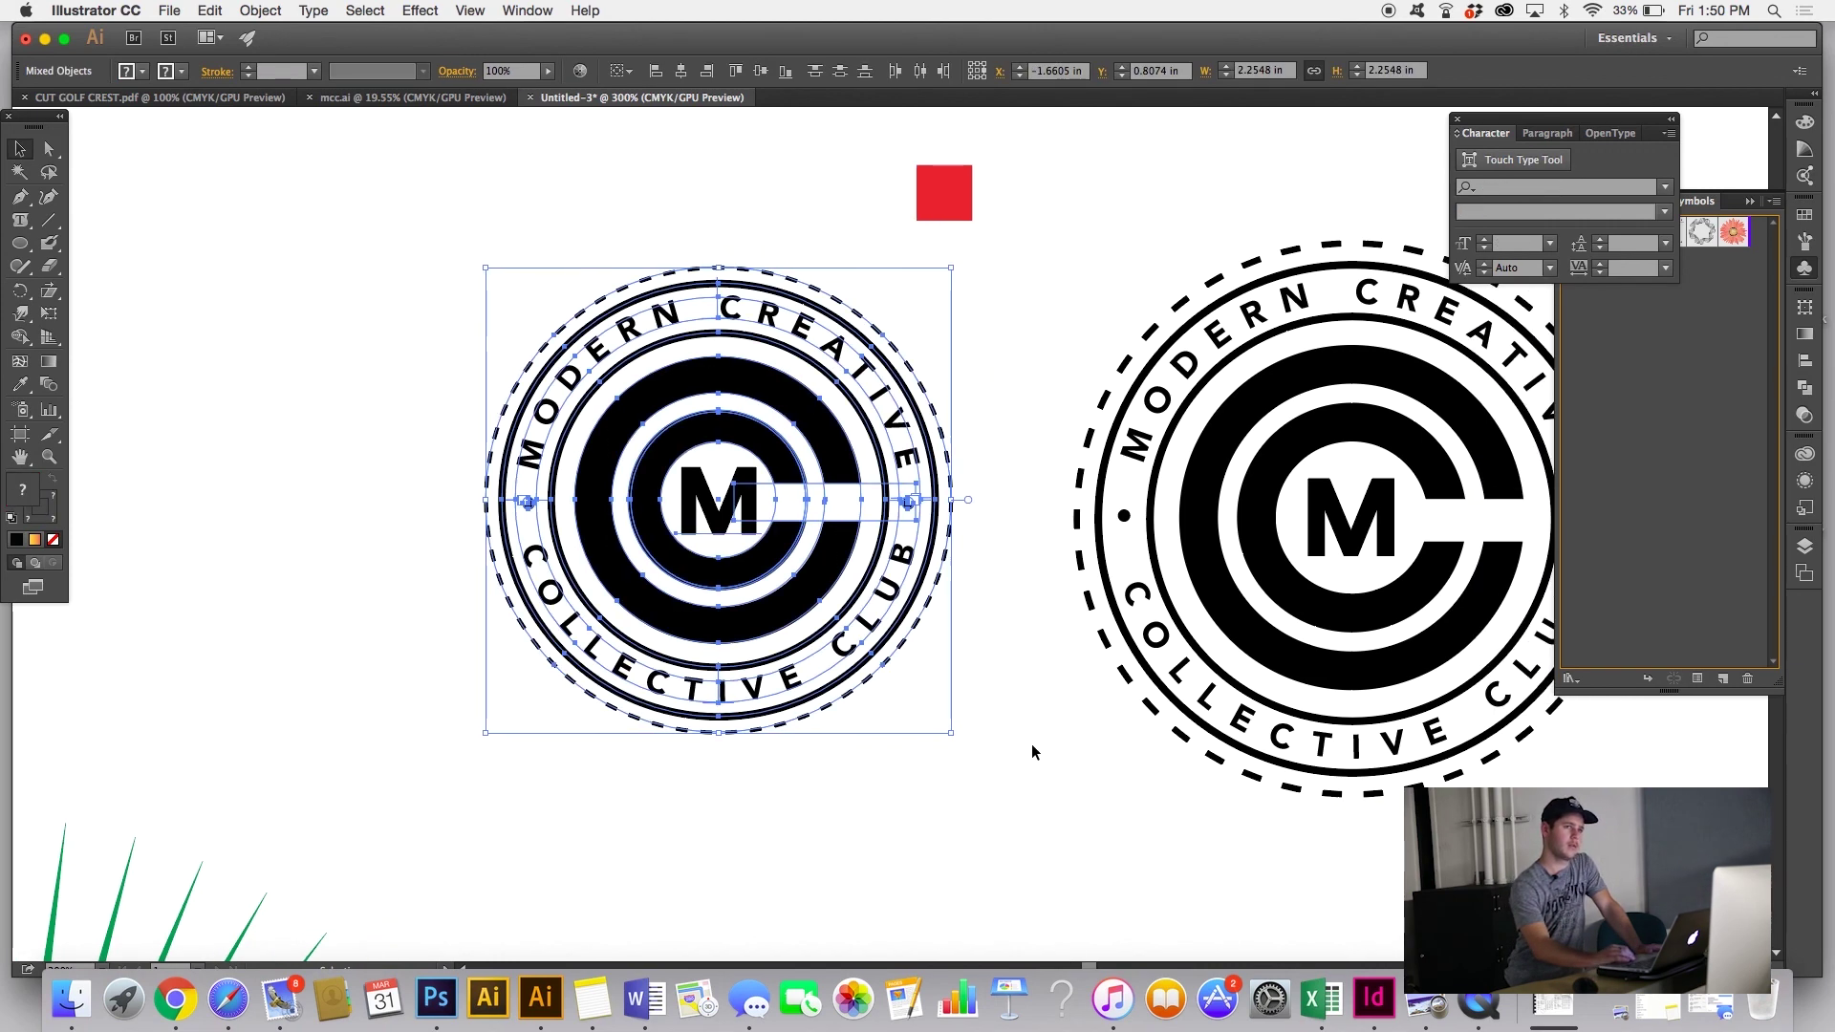
scroll(1032, 752, right, 1)
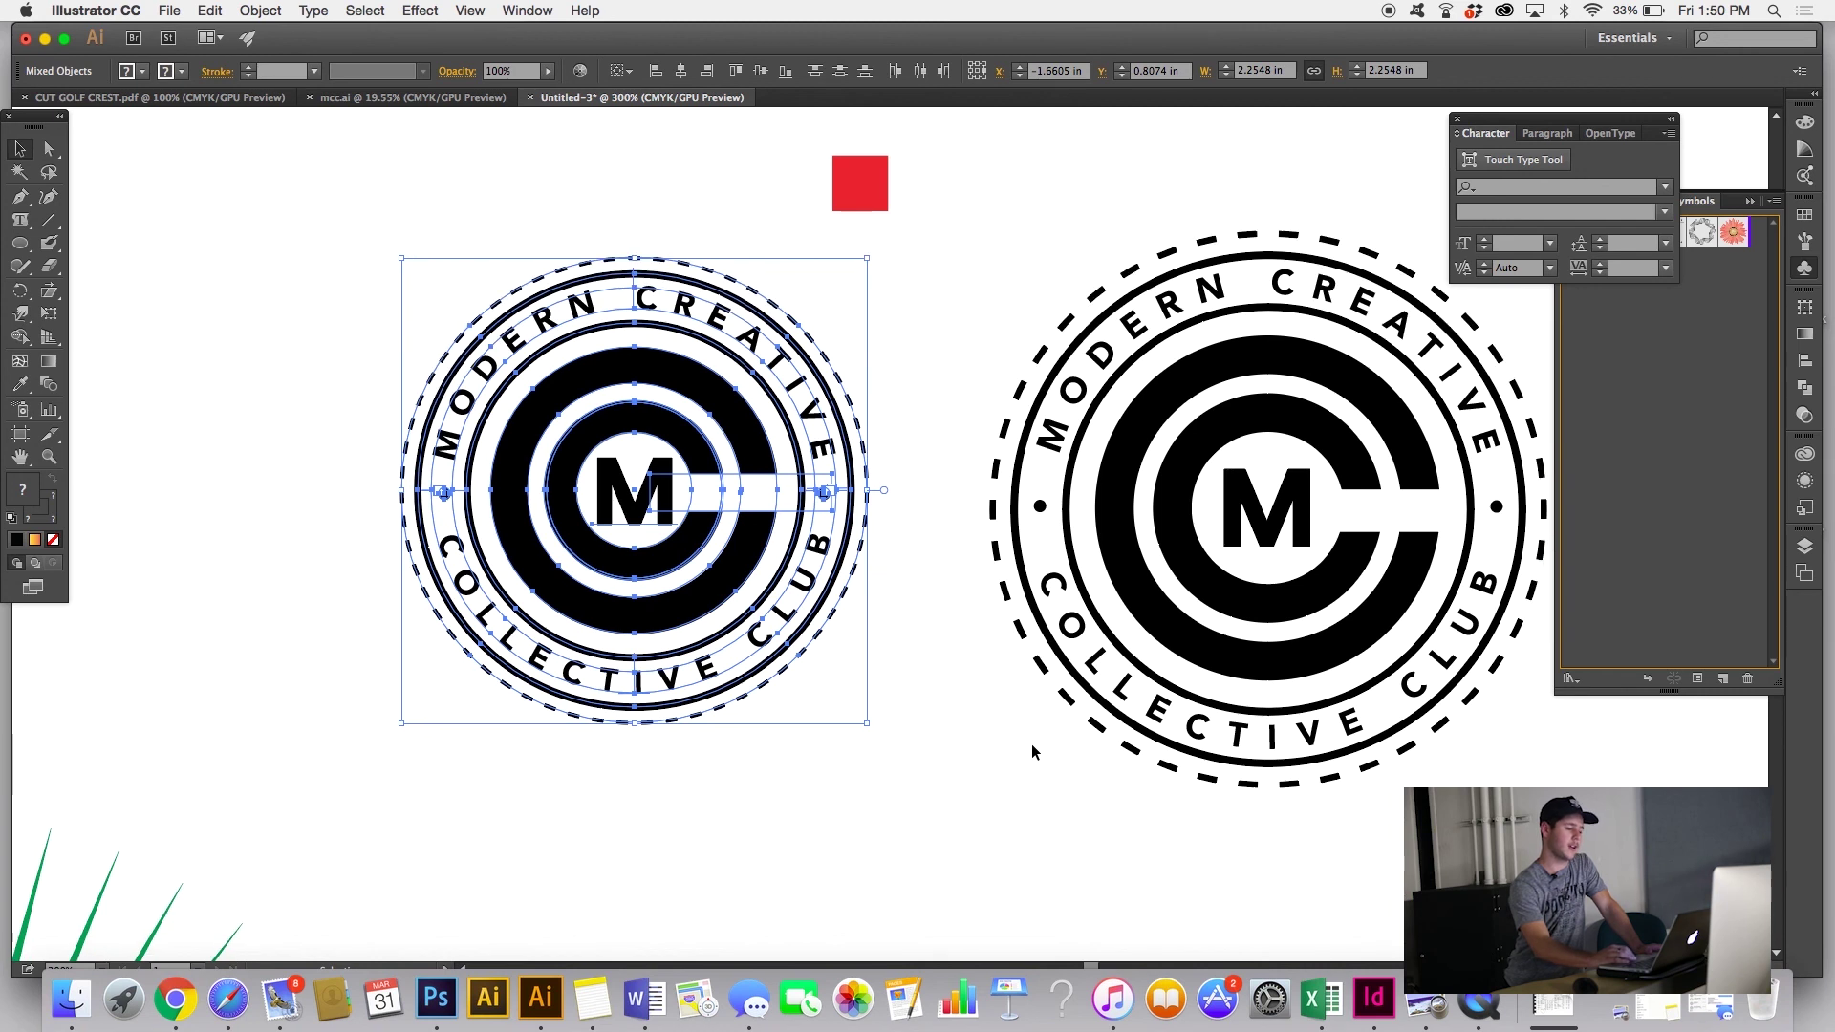
right_click(808, 606)
click(913, 701)
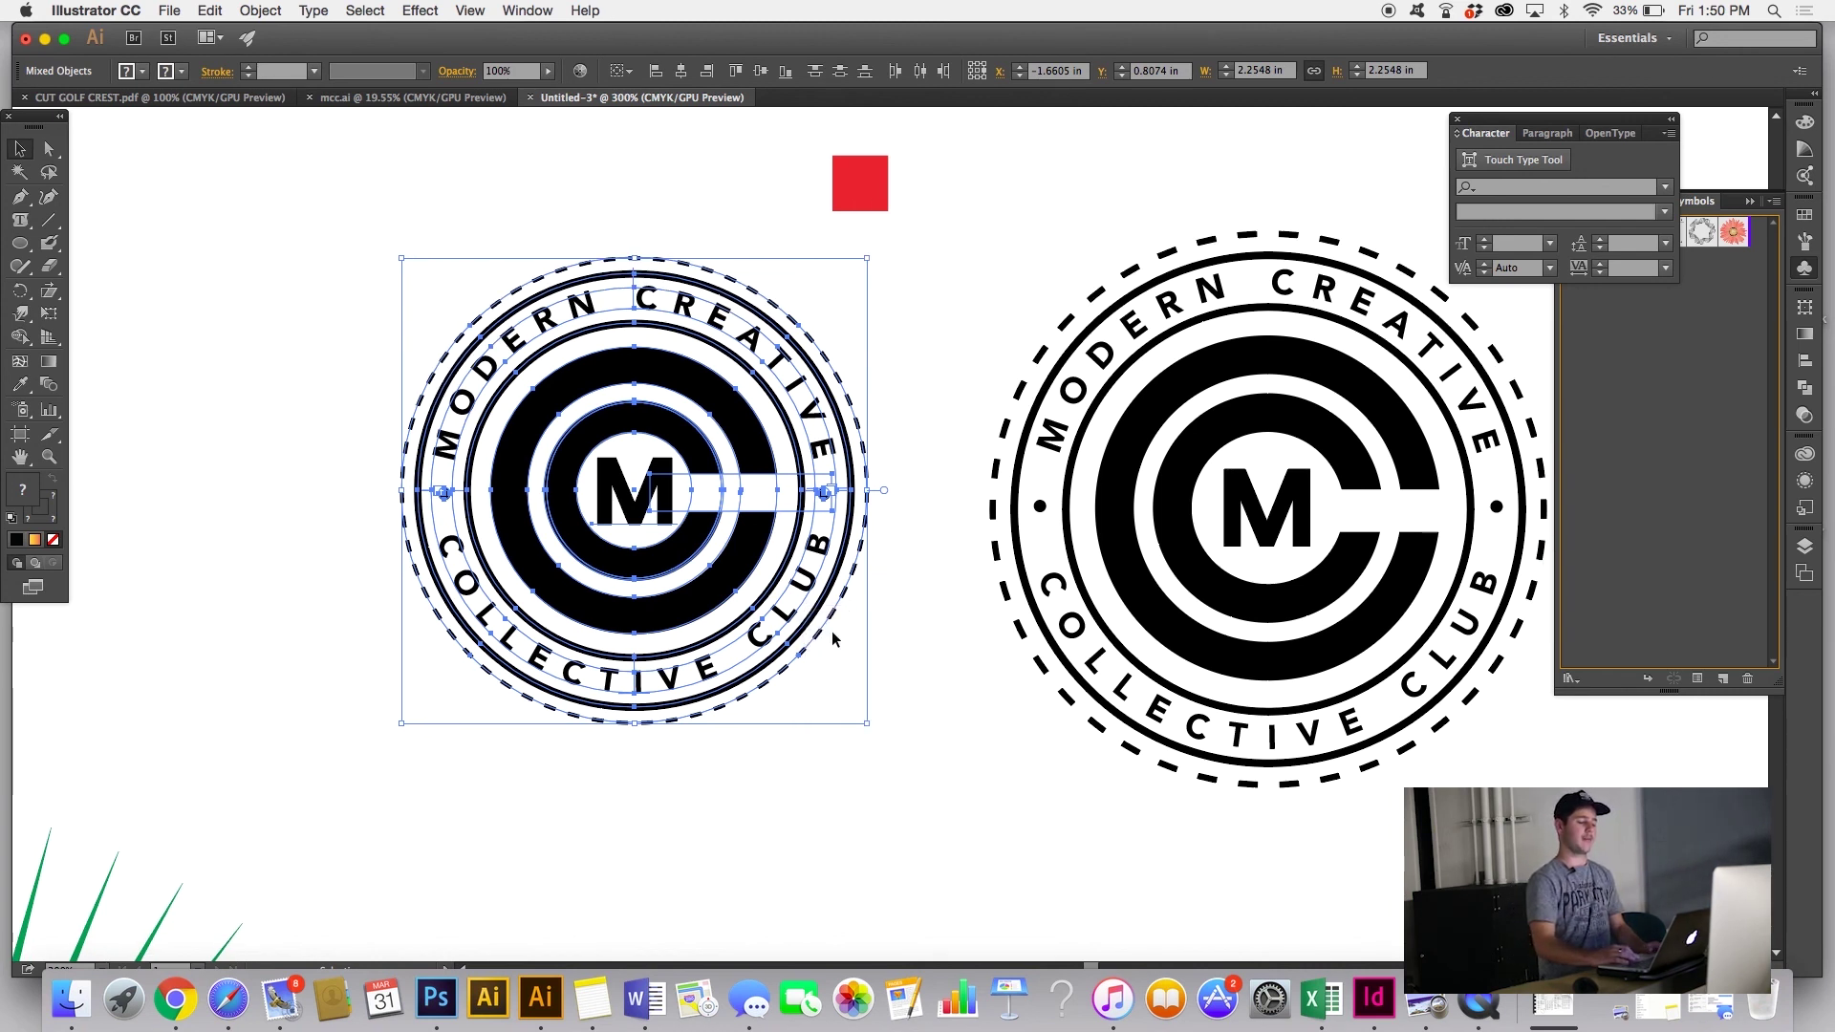
right_click(782, 580)
click(860, 701)
click(860, 700)
drag(878, 746, 402, 267)
key(super+g)
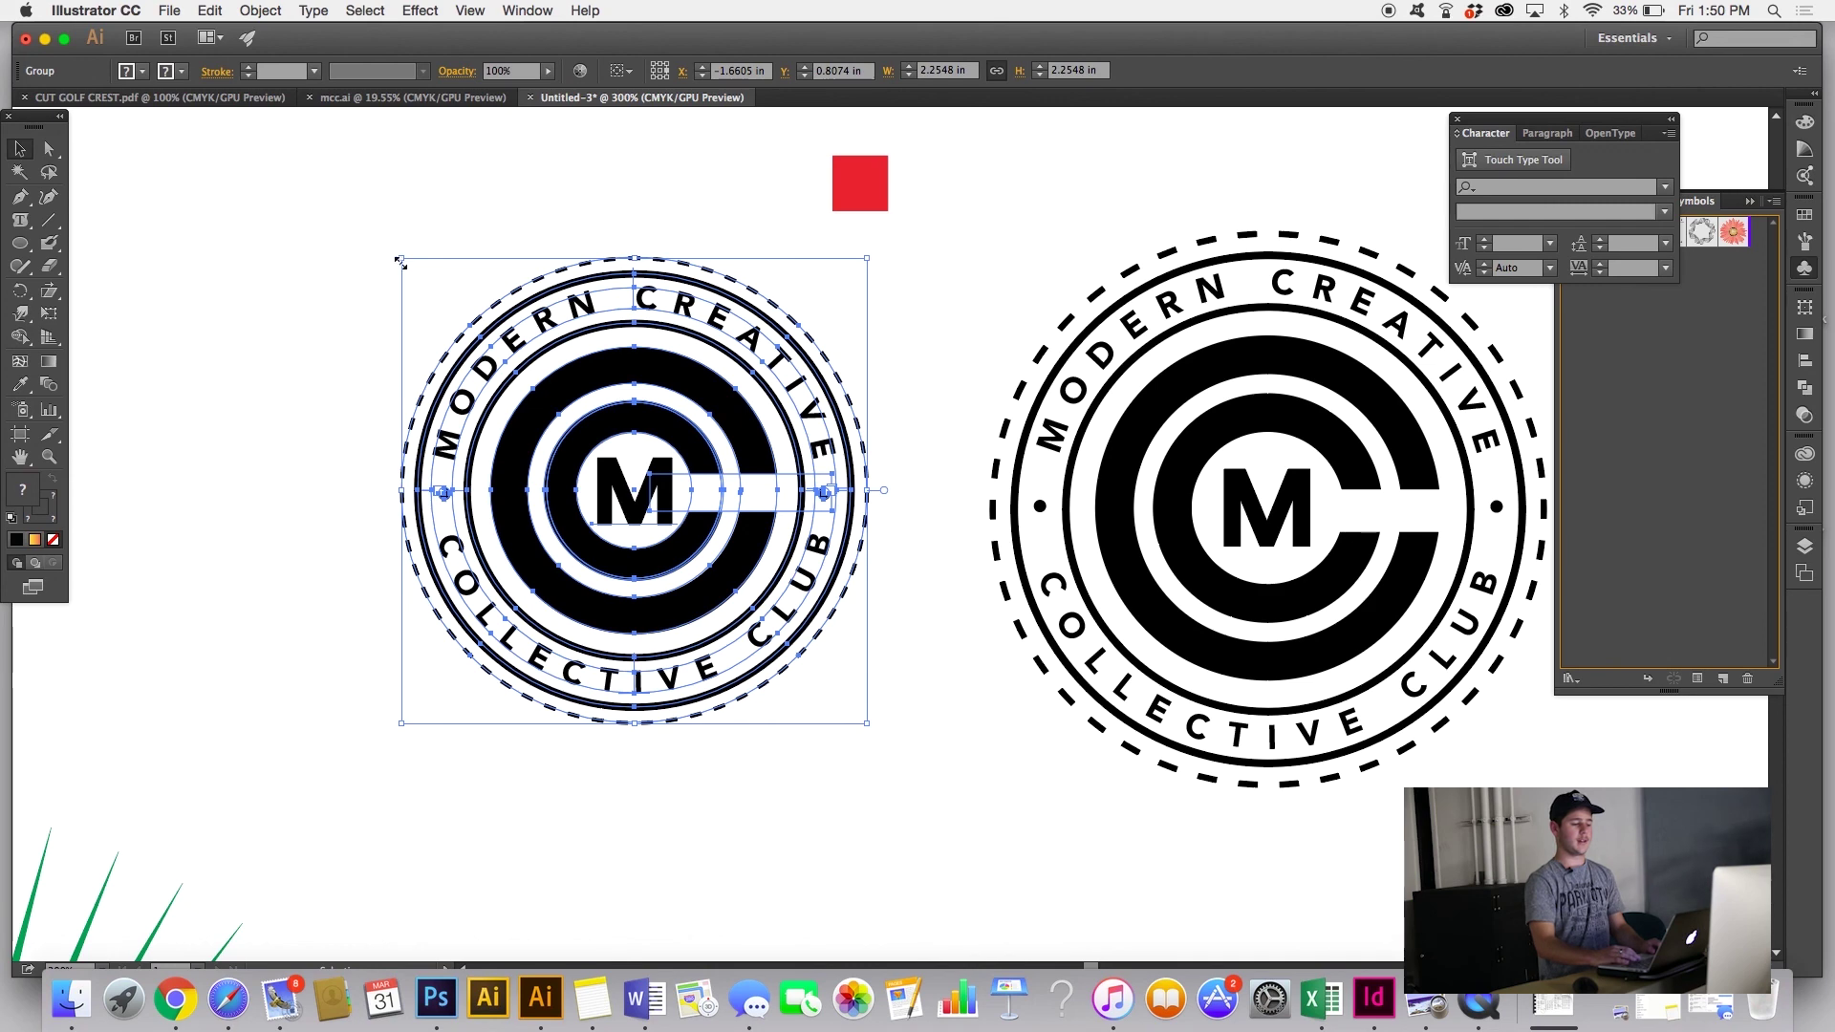
Step: Ungroup the smaller badge into its separate parts and clear the selection
key(shift+super+g)
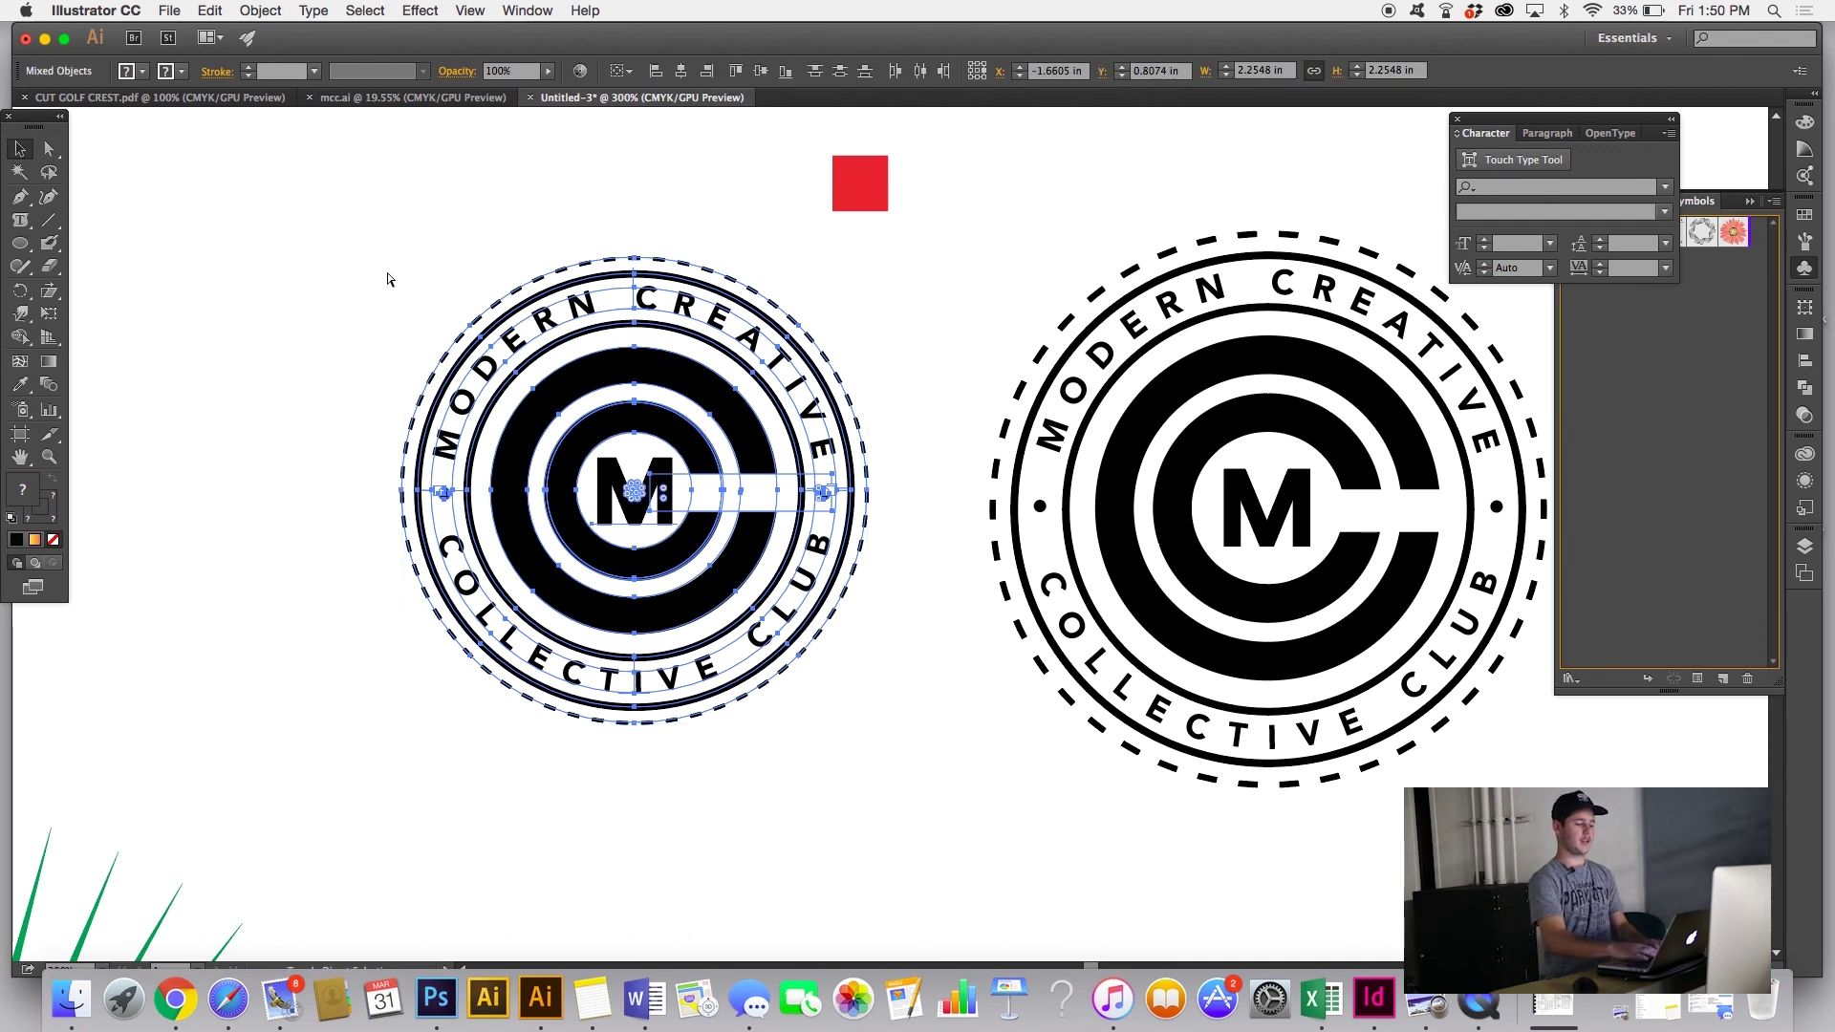
click(359, 350)
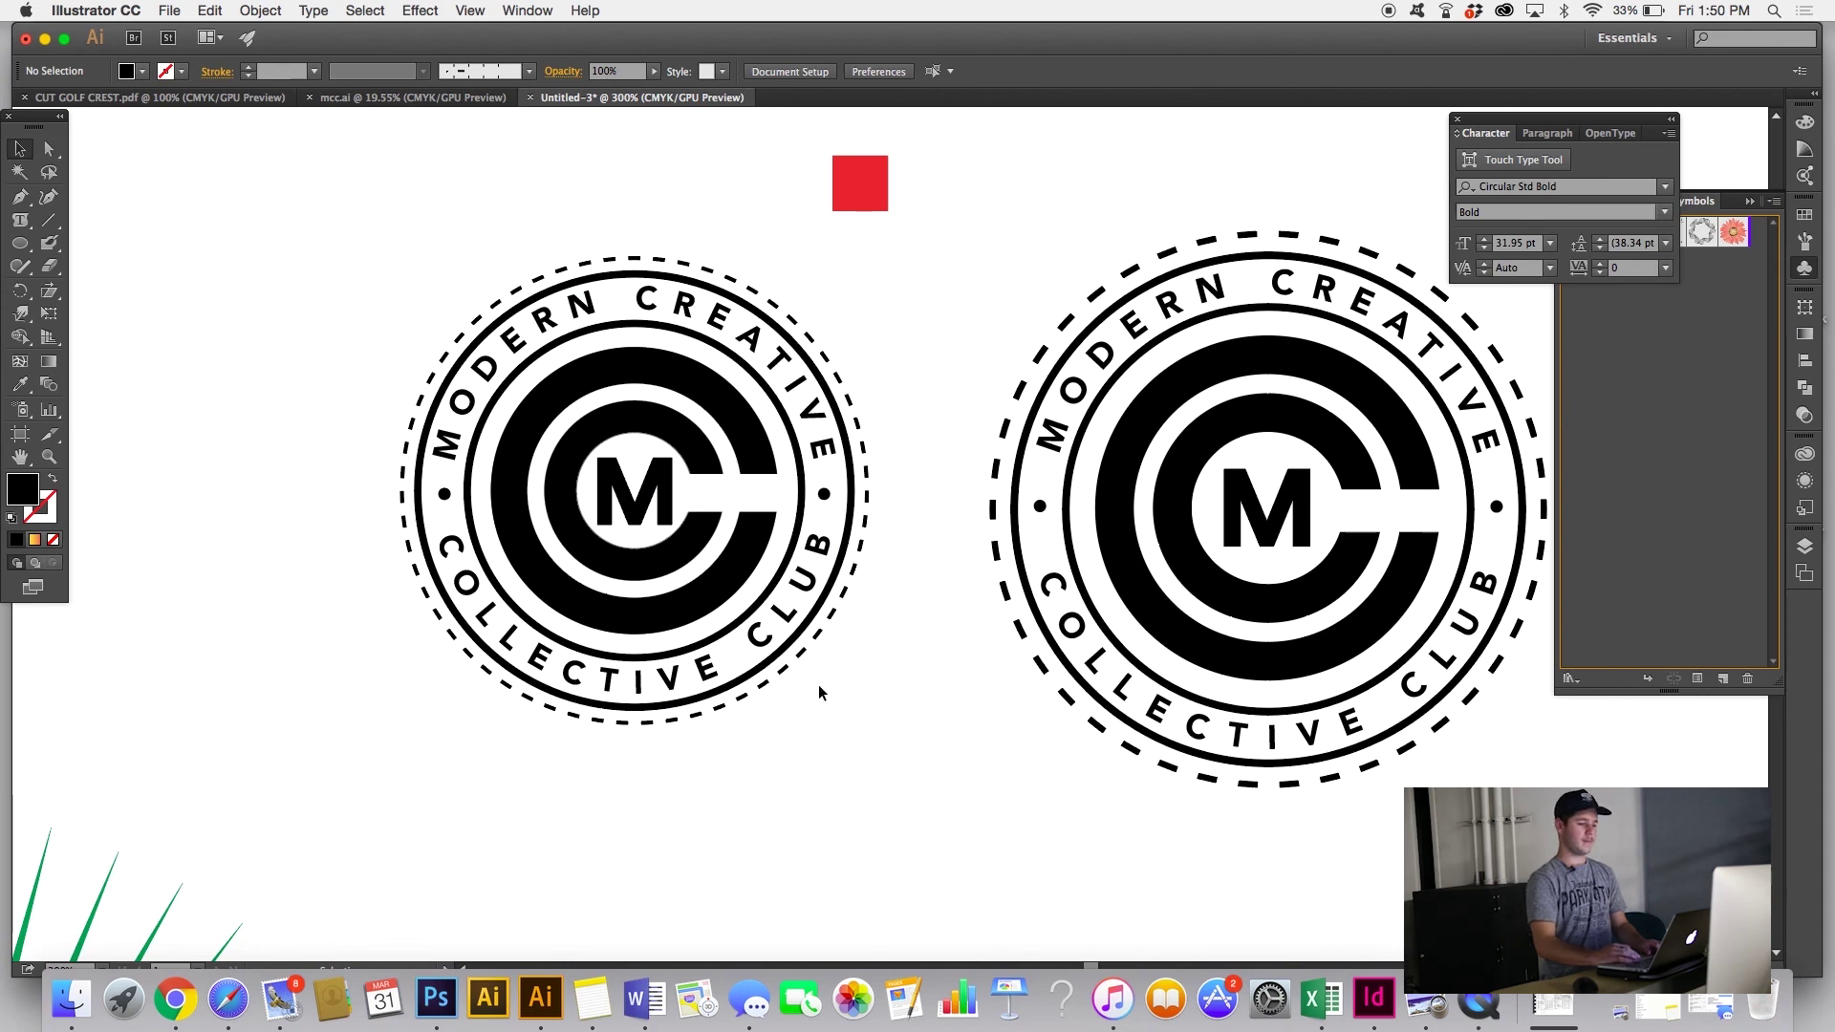
scroll(818, 685, right, 5)
scroll(818, 685, down, 1)
scroll(818, 684, right, 3)
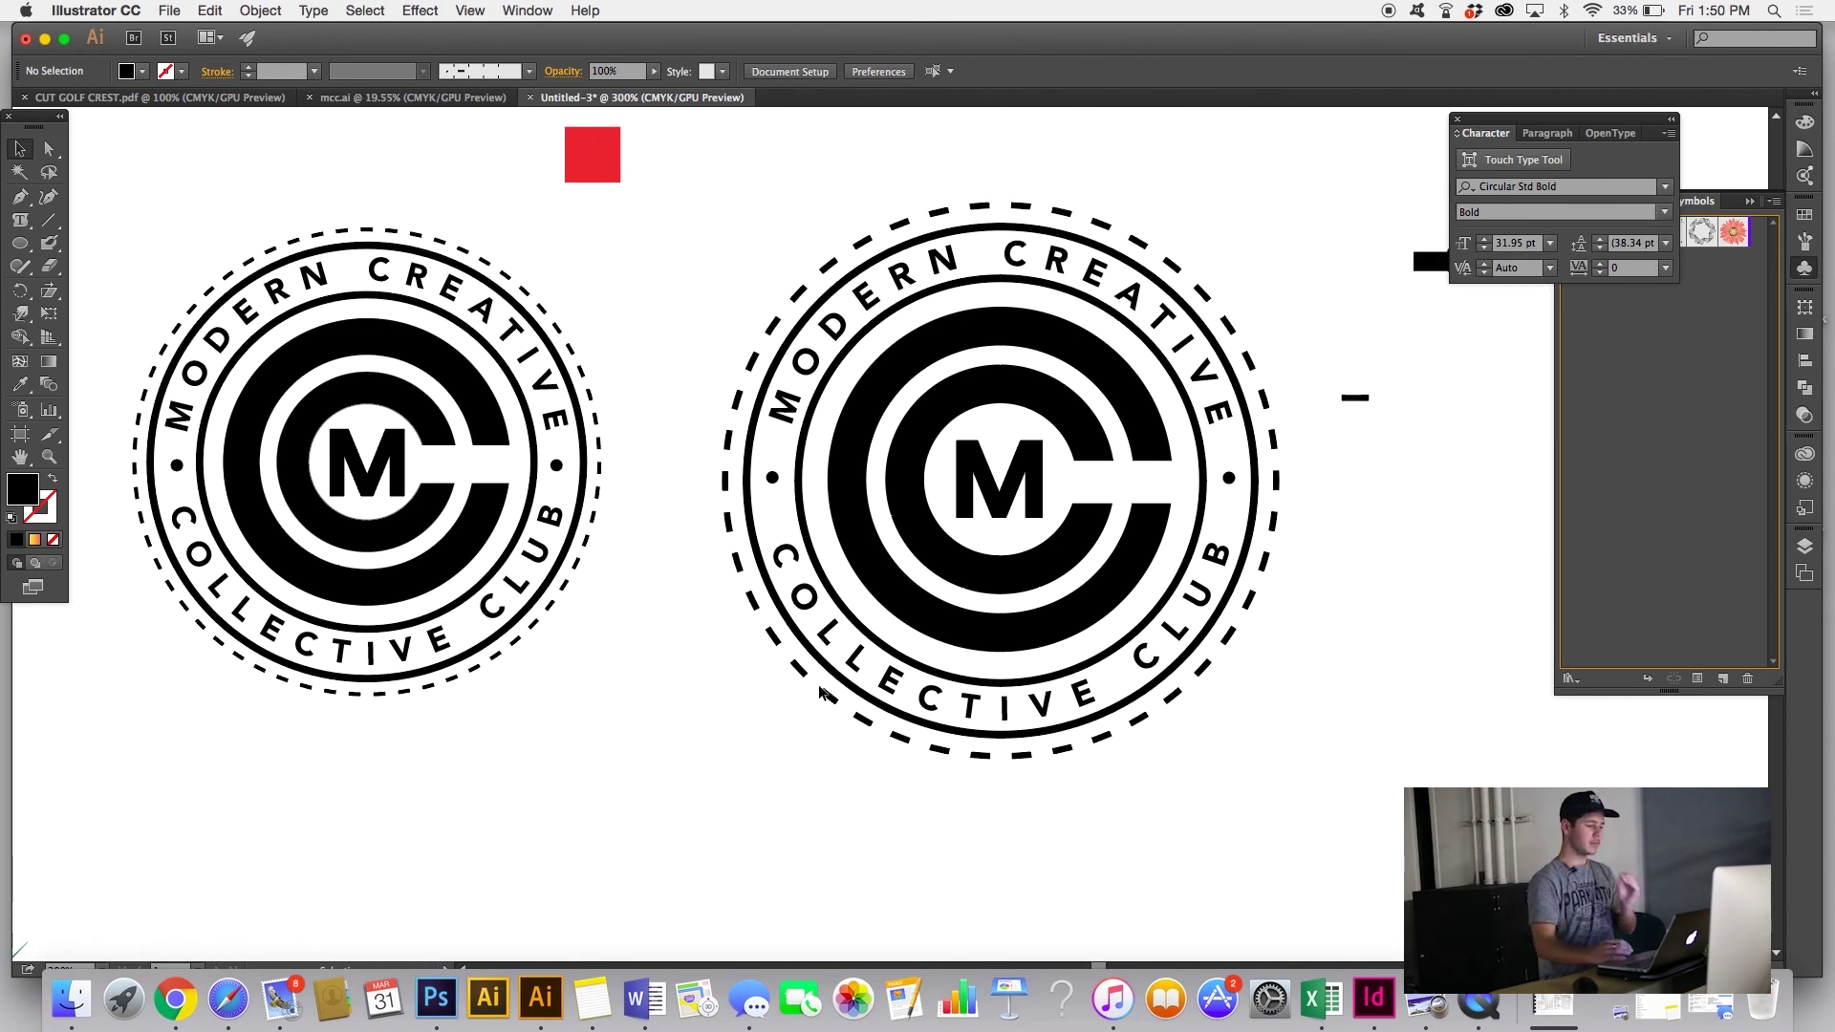